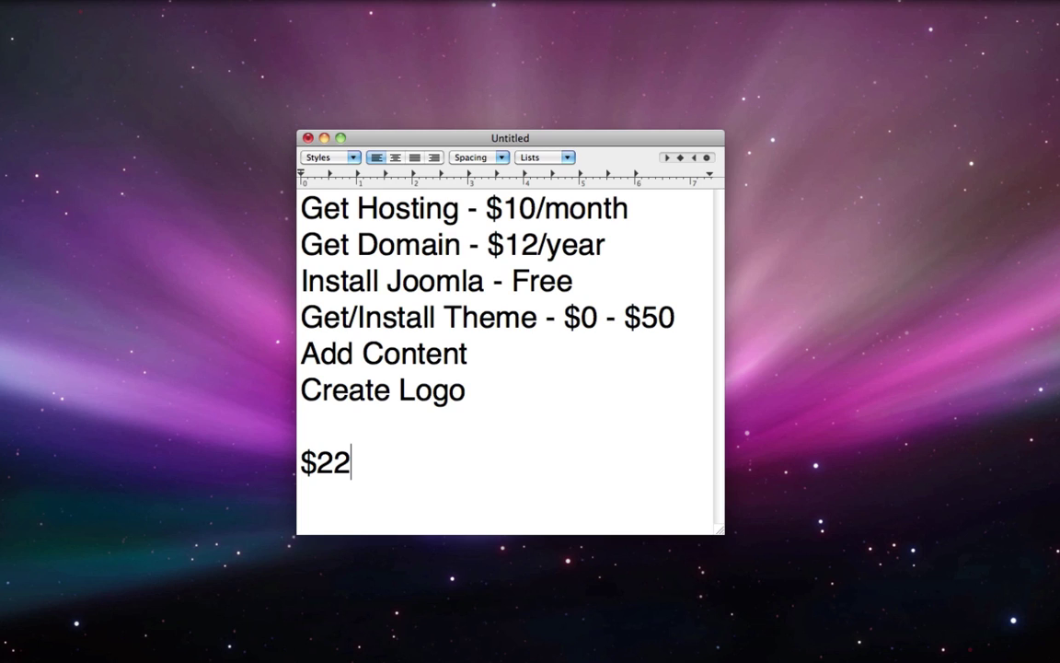
# - Append ' - $70' to the total line and select the hosting and domain lines
pyautogui.write('- $70')
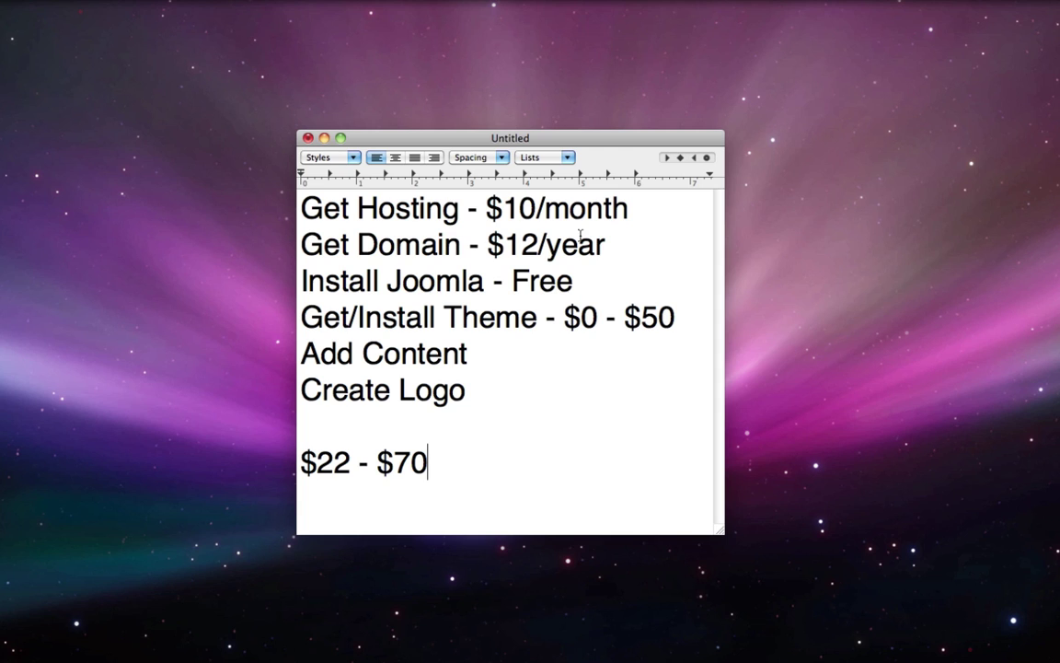
pyautogui.tripleClick(546, 209)
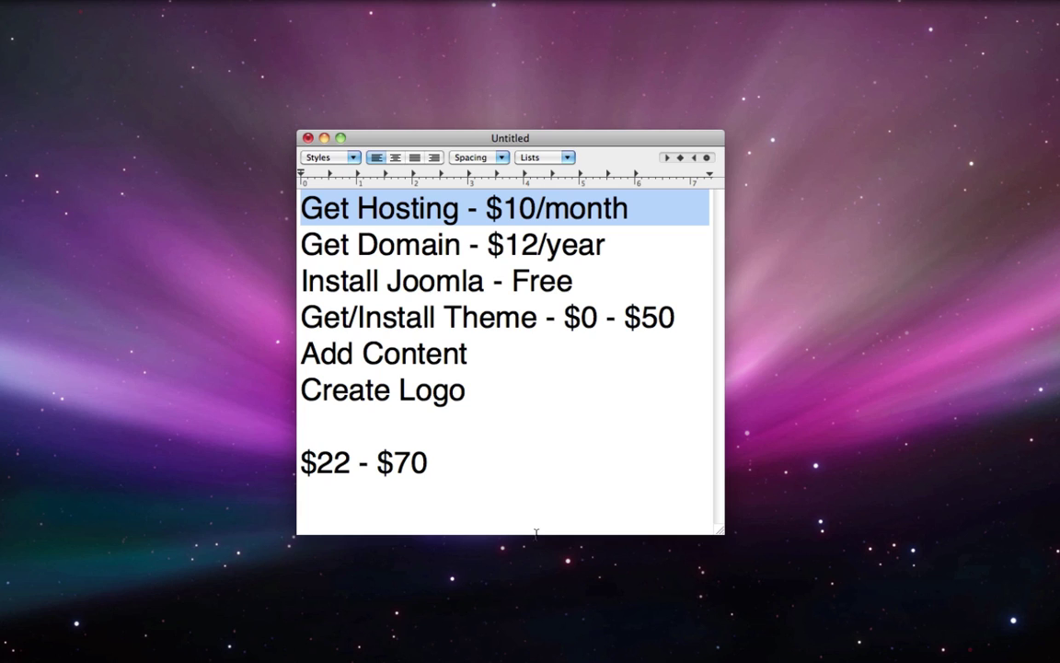
pyautogui.moveTo(649, 243); pyautogui.dragTo(306, 181)
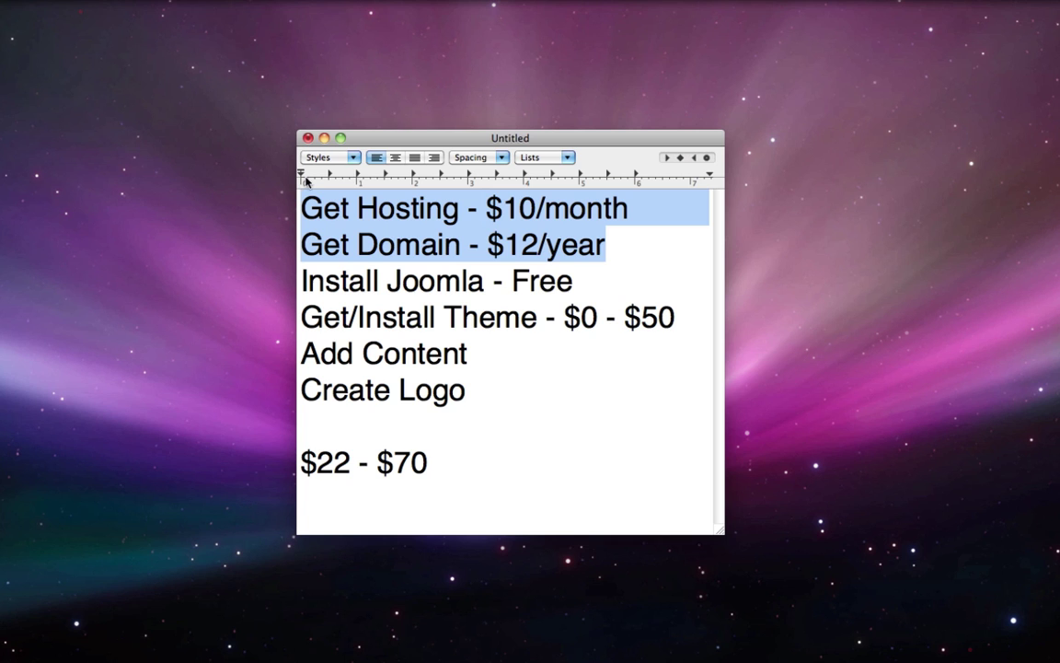
# - Bring Chrome forward and go to hostgator.com
pyautogui.moveTo(241, 653)
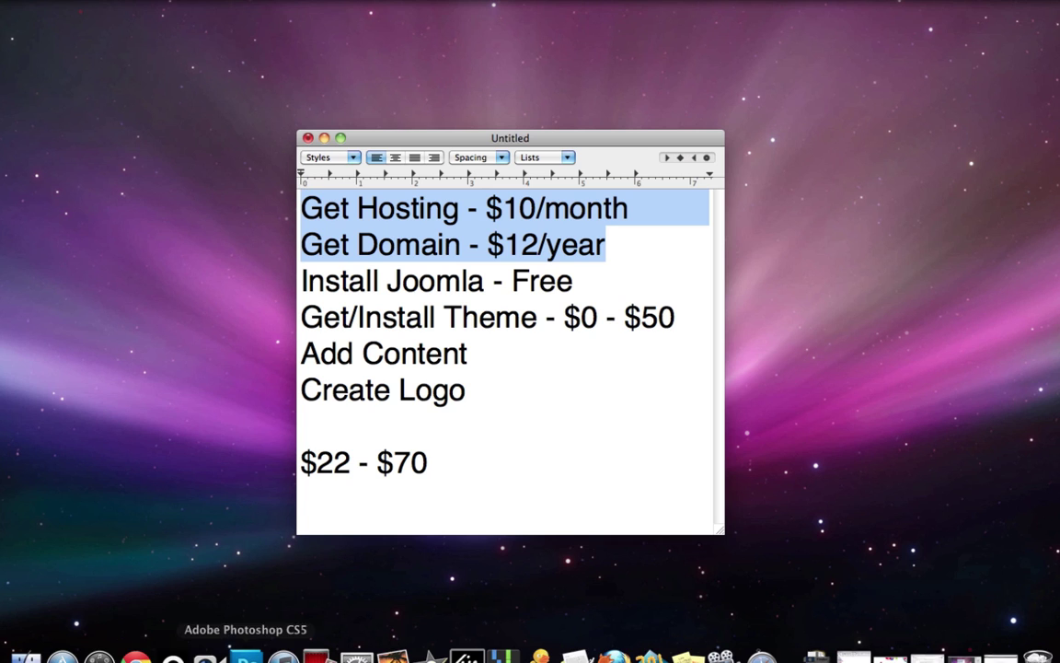
pyautogui.click(135, 650)
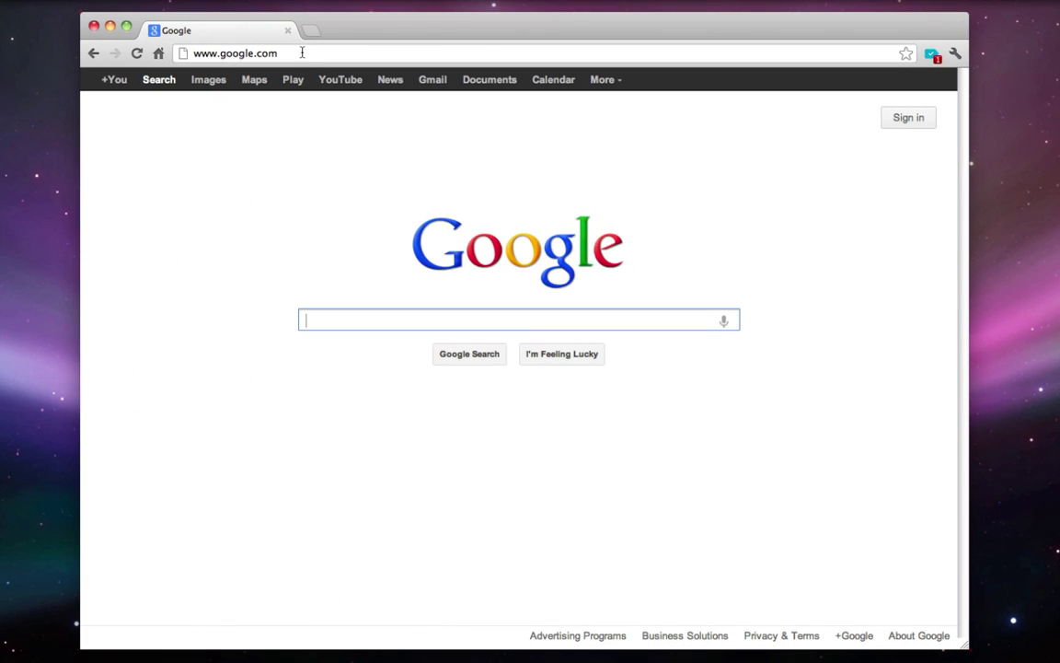
pyautogui.click(302, 53)
pyautogui.write('hostgator.com')
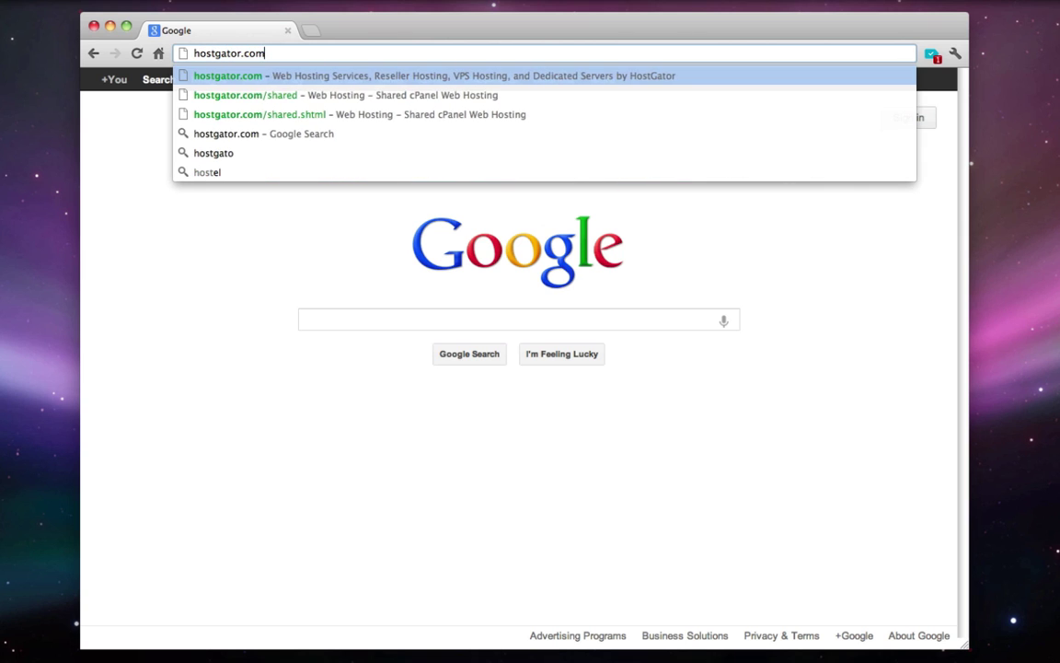
pyautogui.press('Return')
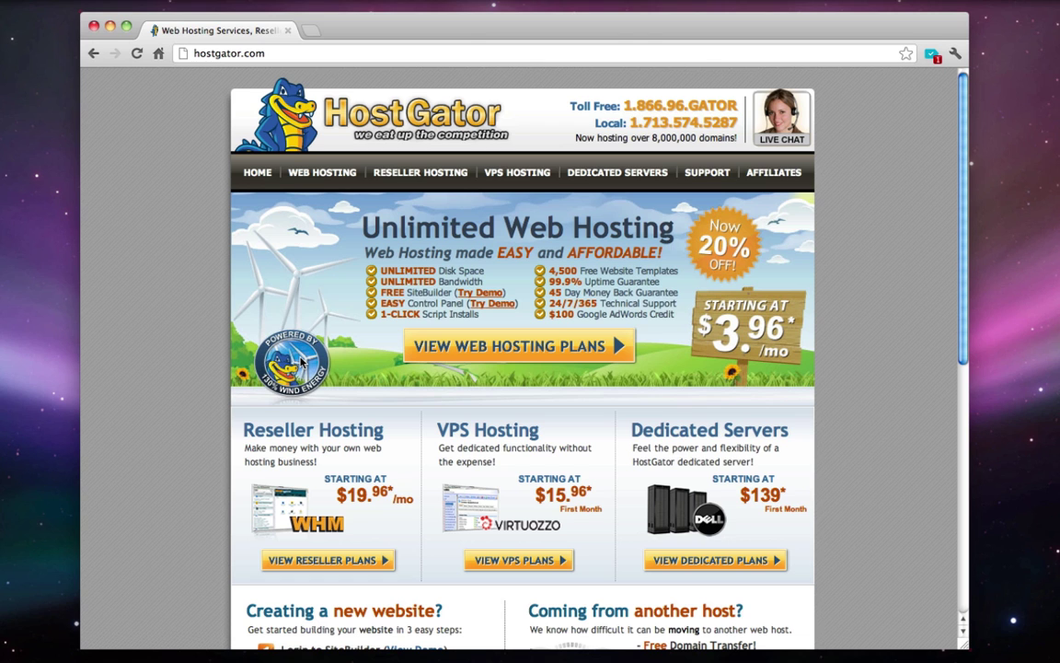
# - Compare the hosting plans, set the Baby Plan to Monthly billing and order it
pyautogui.click(530, 349)
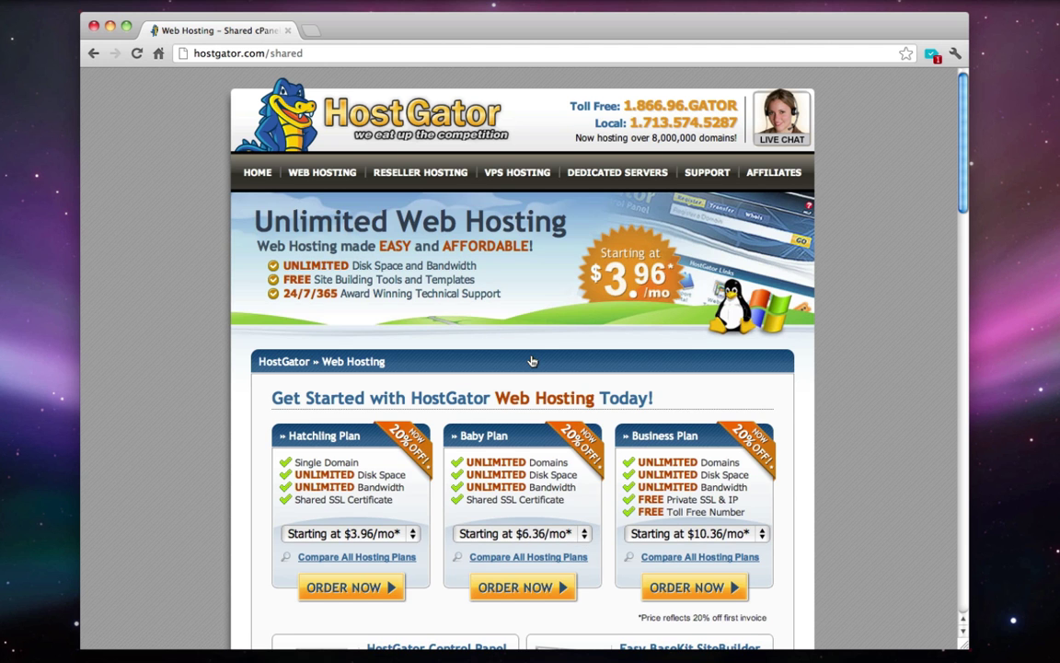
pyautogui.scroll(-3, 531, 361)
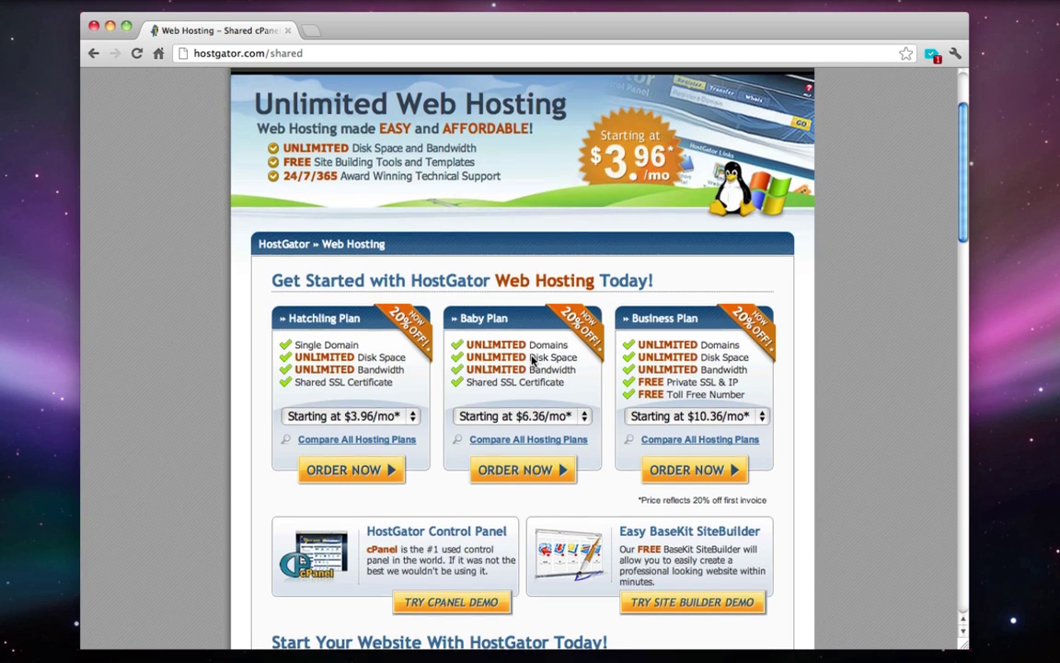
pyautogui.scroll(1, 531, 361)
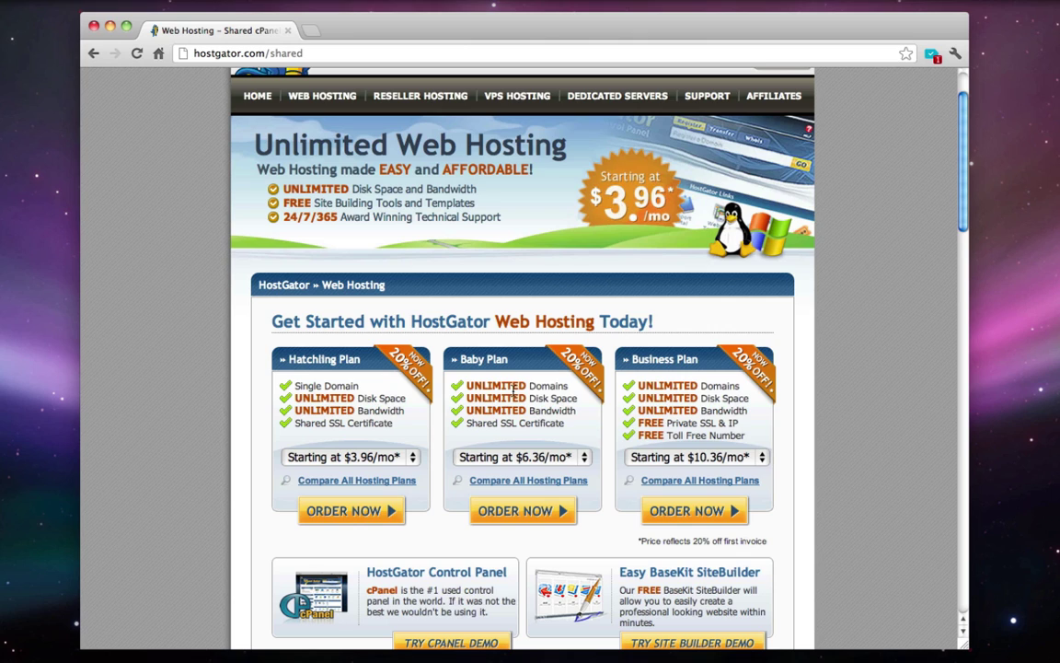
pyautogui.tripleClick(513, 389)
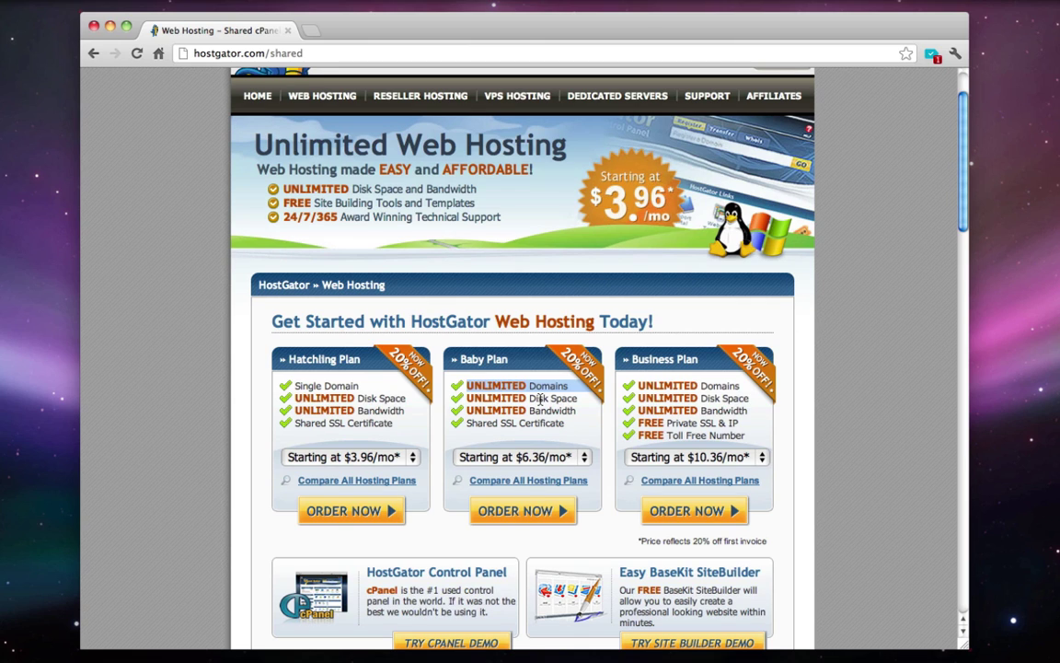
pyautogui.doubleClick(314, 384)
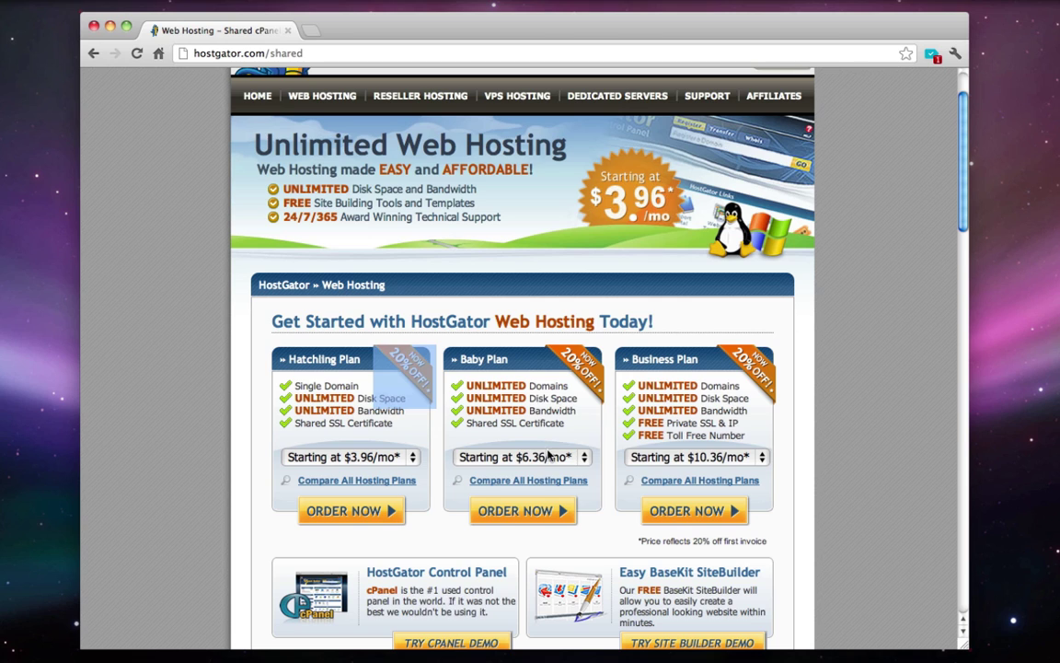
pyautogui.click(522, 457)
pyautogui.click(561, 411)
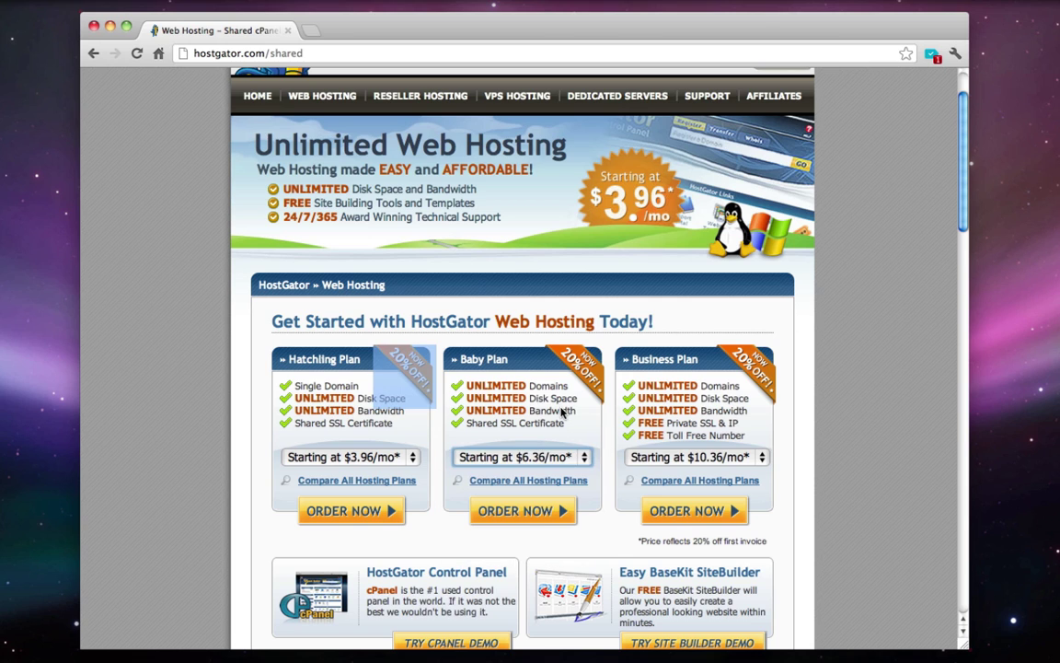
pyautogui.click(557, 458)
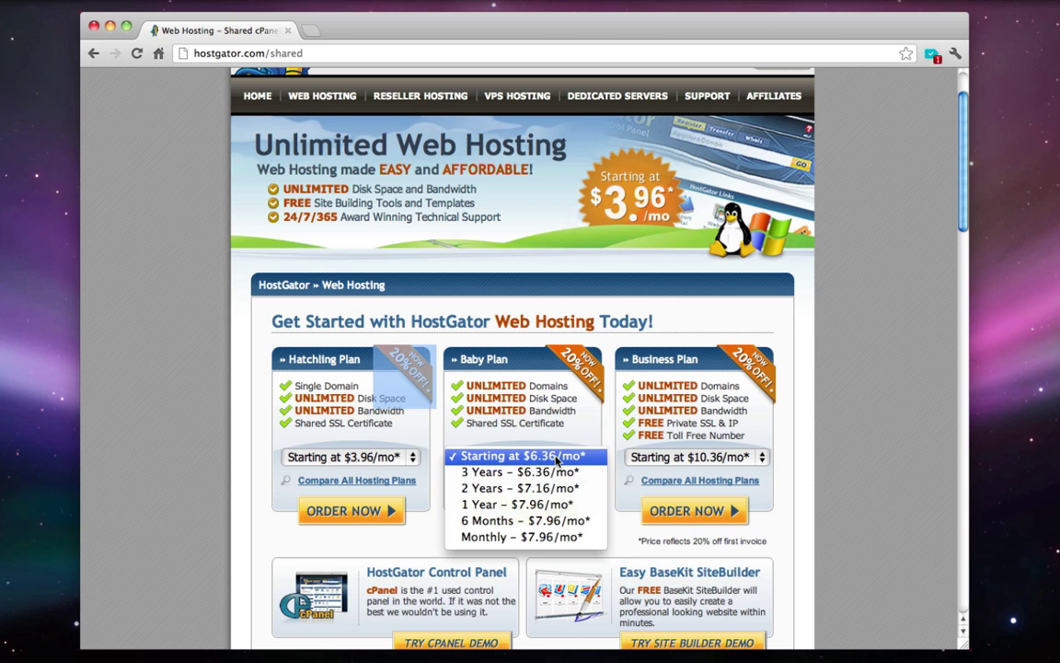
pyautogui.click(538, 543)
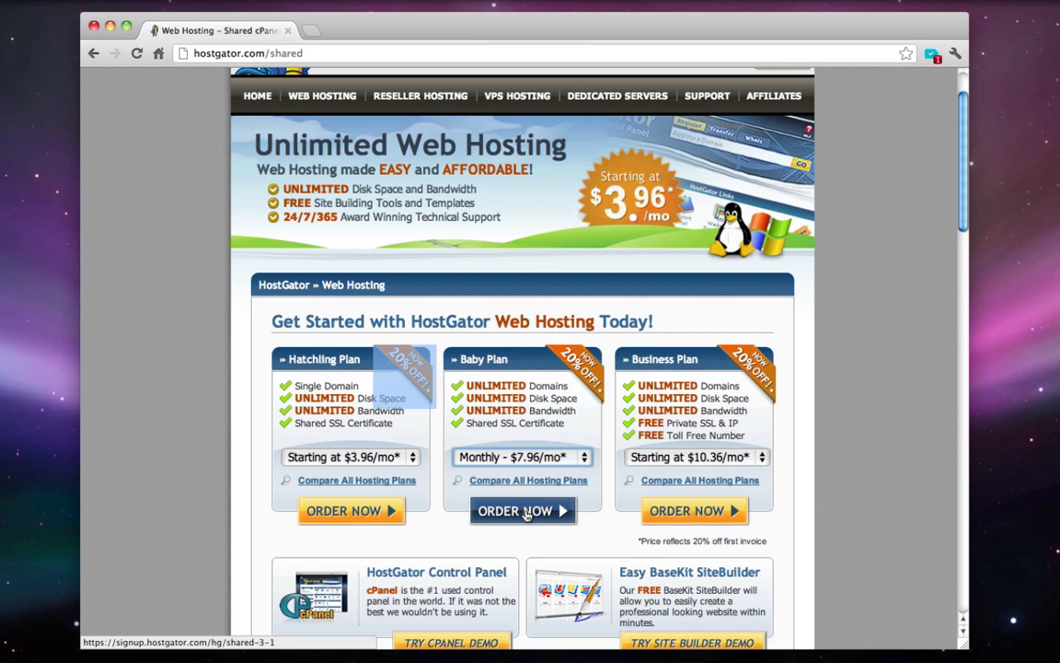
pyautogui.click(527, 512)
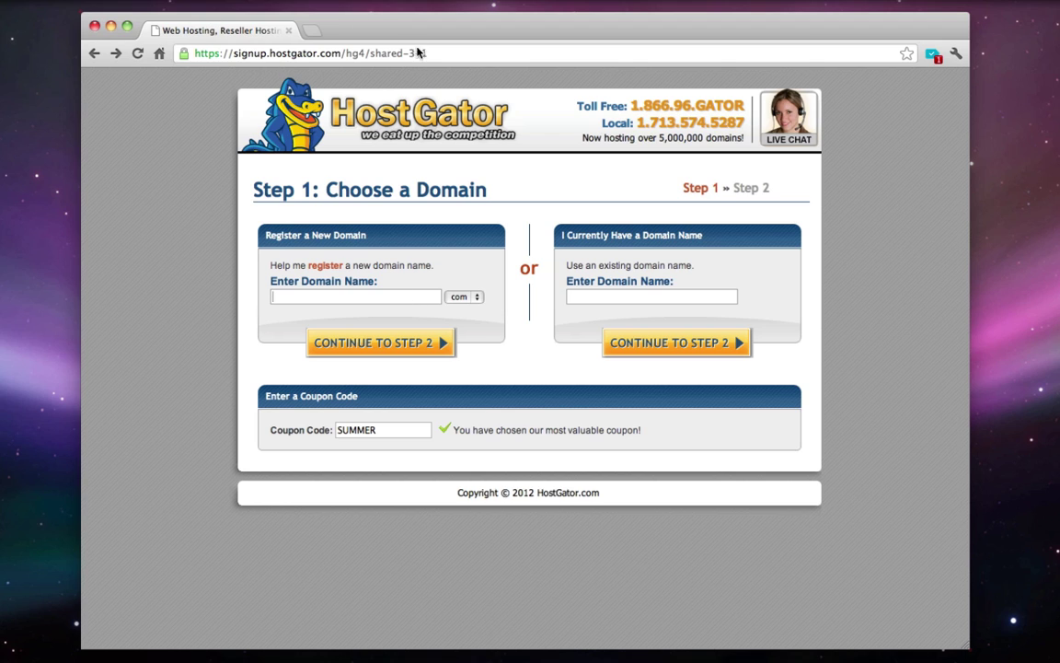
# - Enter domain cooljoomlatutorial with .com, replace the coupon with hostgator2512, and continue
pyautogui.click(349, 296)
pyautogui.write('cool')
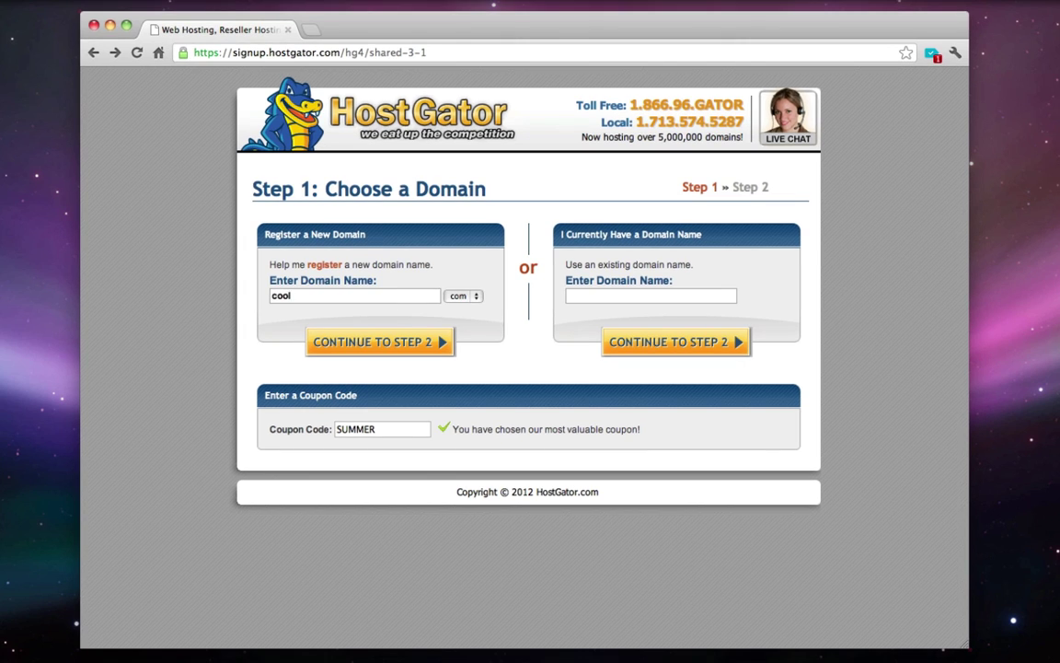
pyautogui.write('joomlatutorial')
pyautogui.click(460, 297)
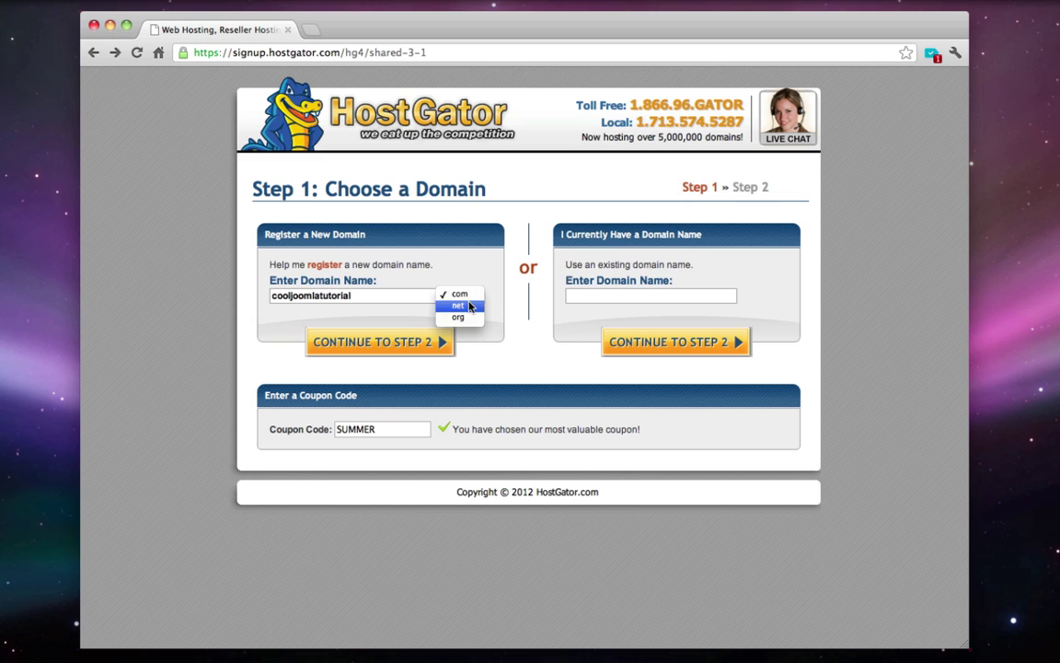
pyautogui.click(527, 313)
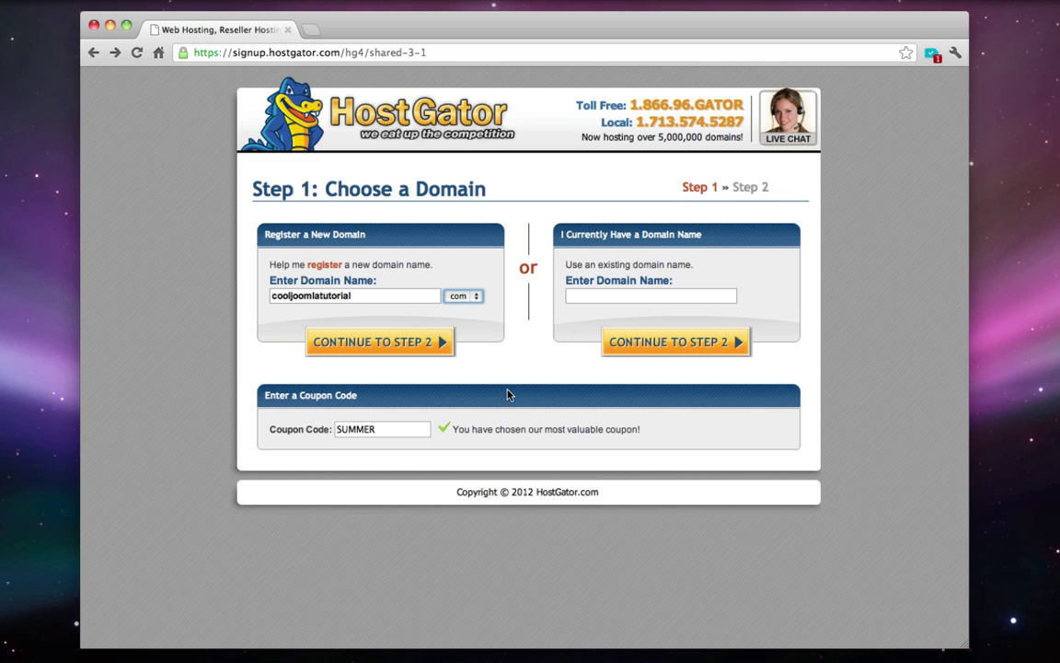
pyautogui.doubleClick(391, 432)
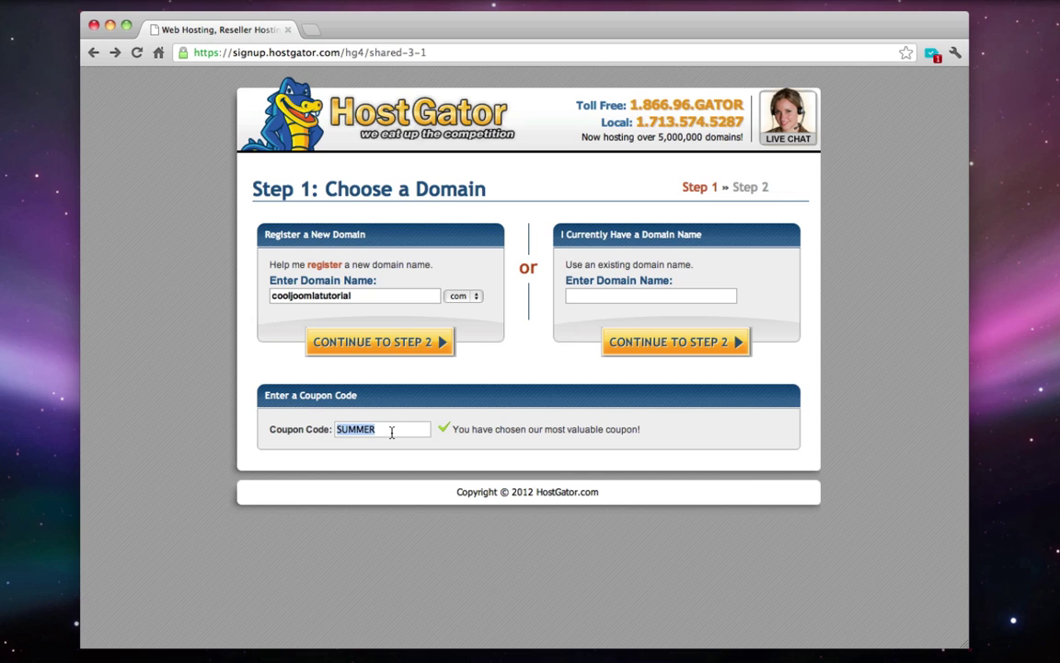
pyautogui.write('hostgator2512')
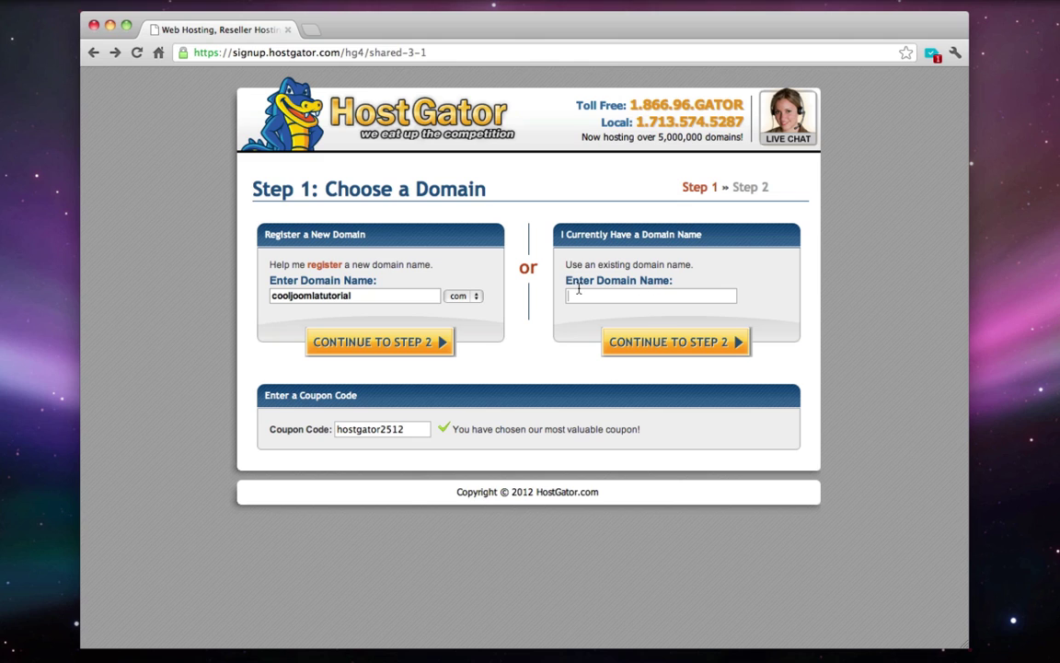
pyautogui.click(403, 348)
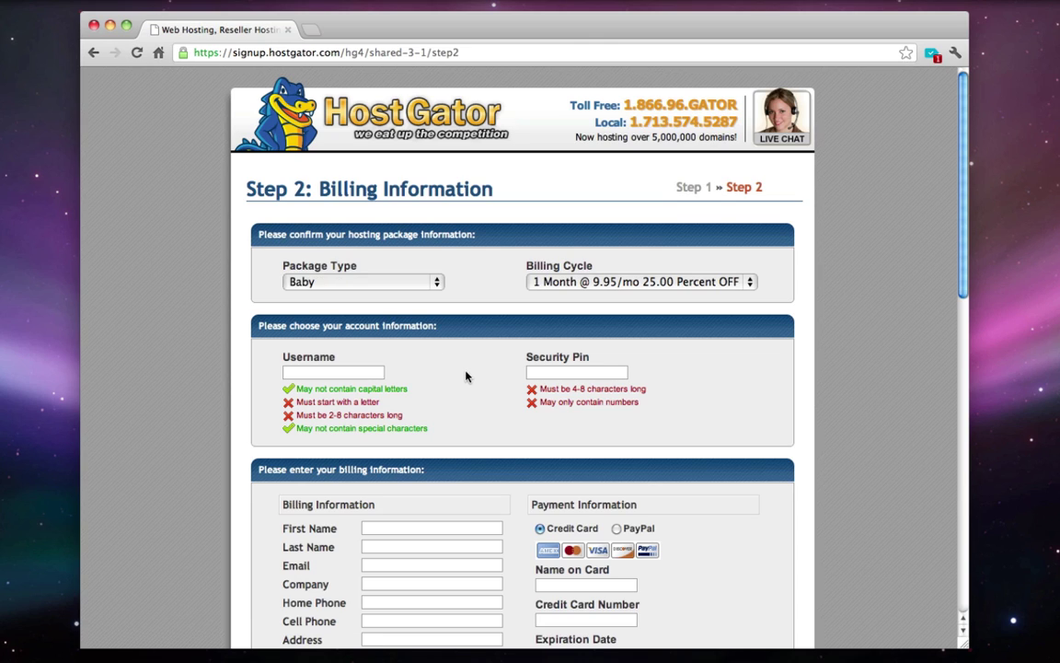
# - Return to the domain step to check the domain and coupon, then back to billing
pyautogui.press('BackSpace')
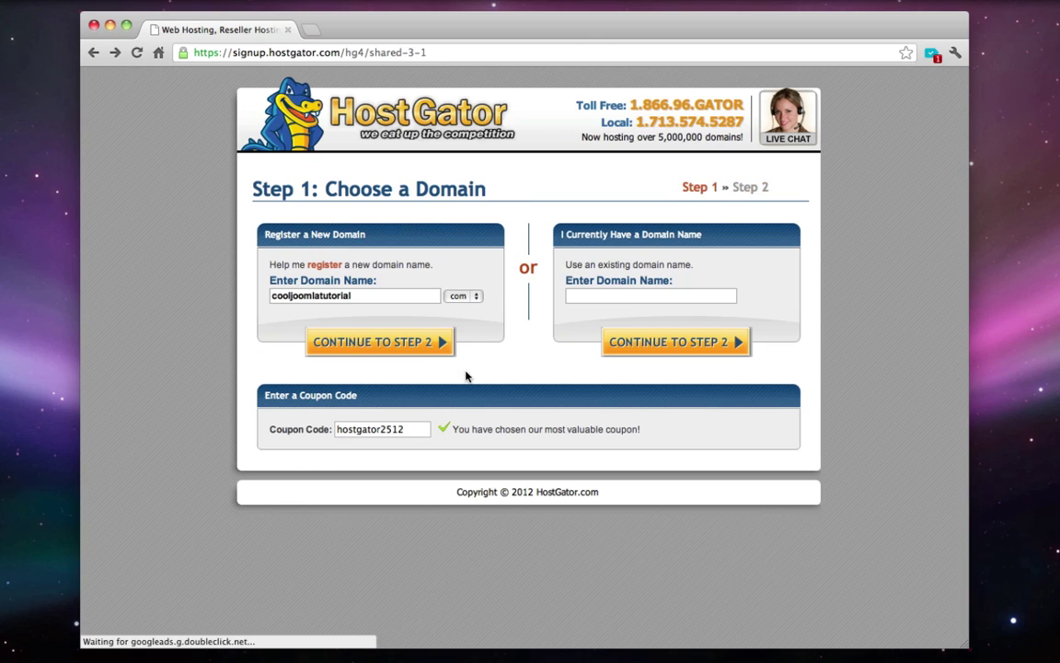
pyautogui.doubleClick(376, 300)
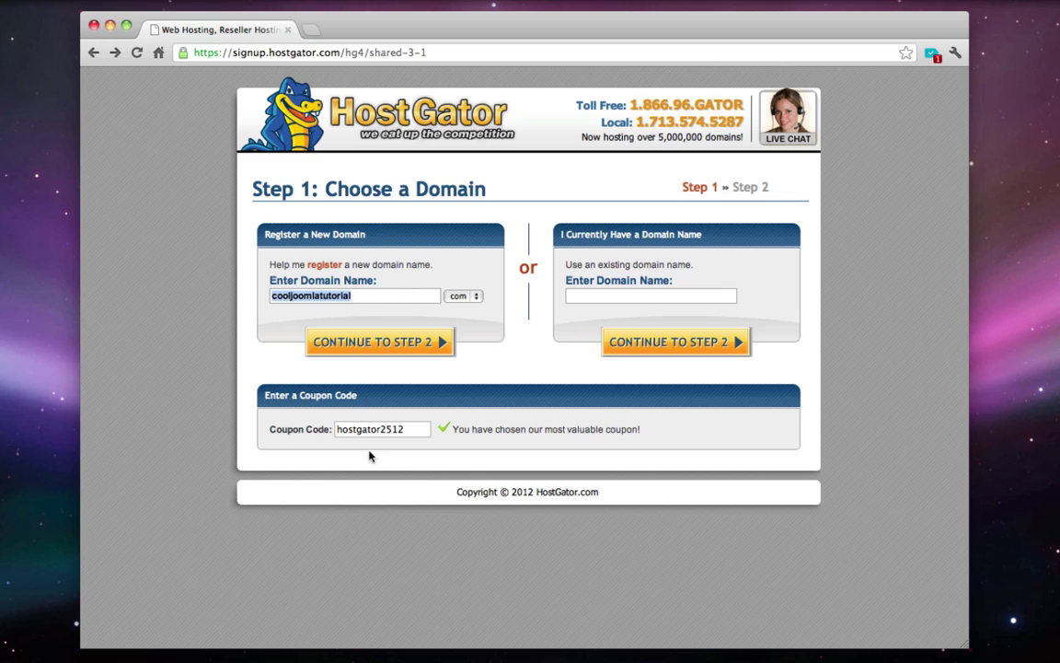
pyautogui.doubleClick(412, 429)
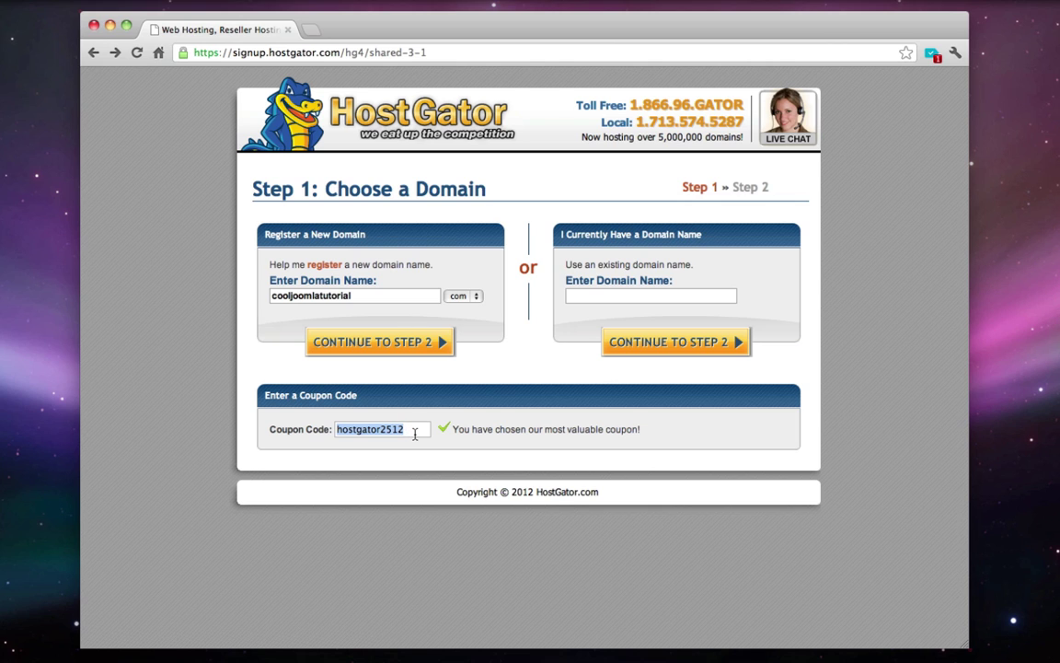
pyautogui.press('Return')
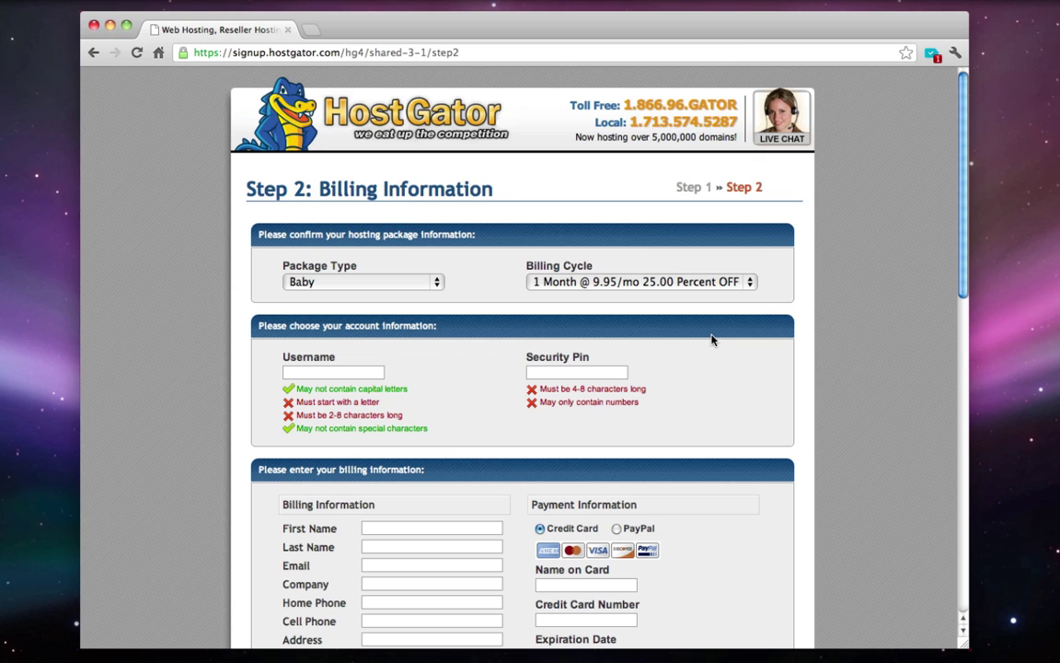
# - Try PayPal as the payment method, then switch back to Credit Card
pyautogui.click(617, 529)
pyautogui.scroll(-3, 729, 526)
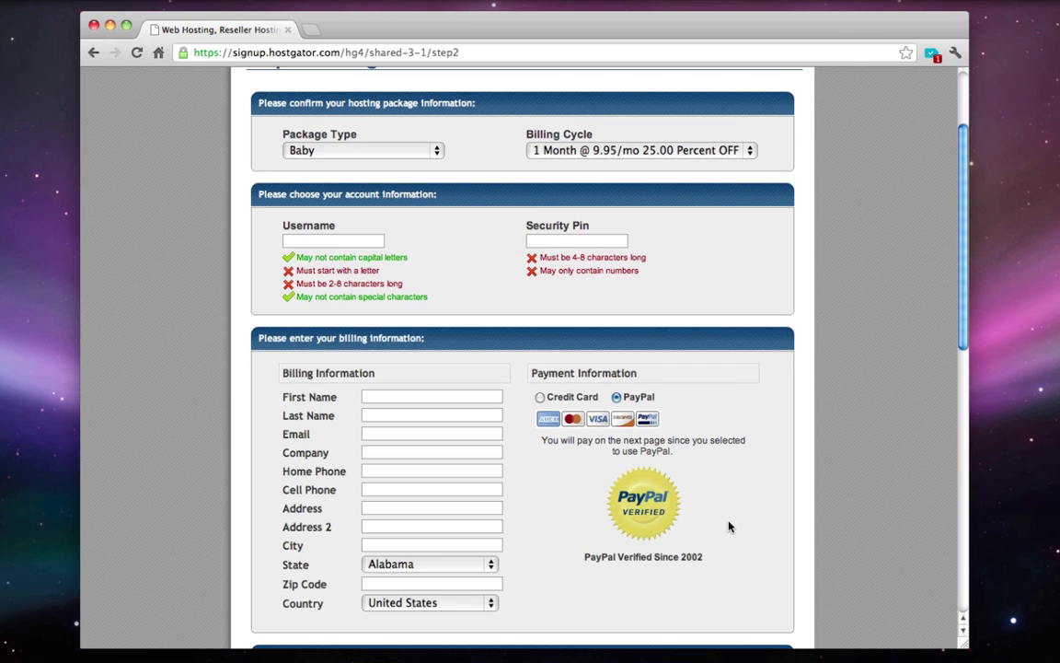
pyautogui.scroll(2, 729, 526)
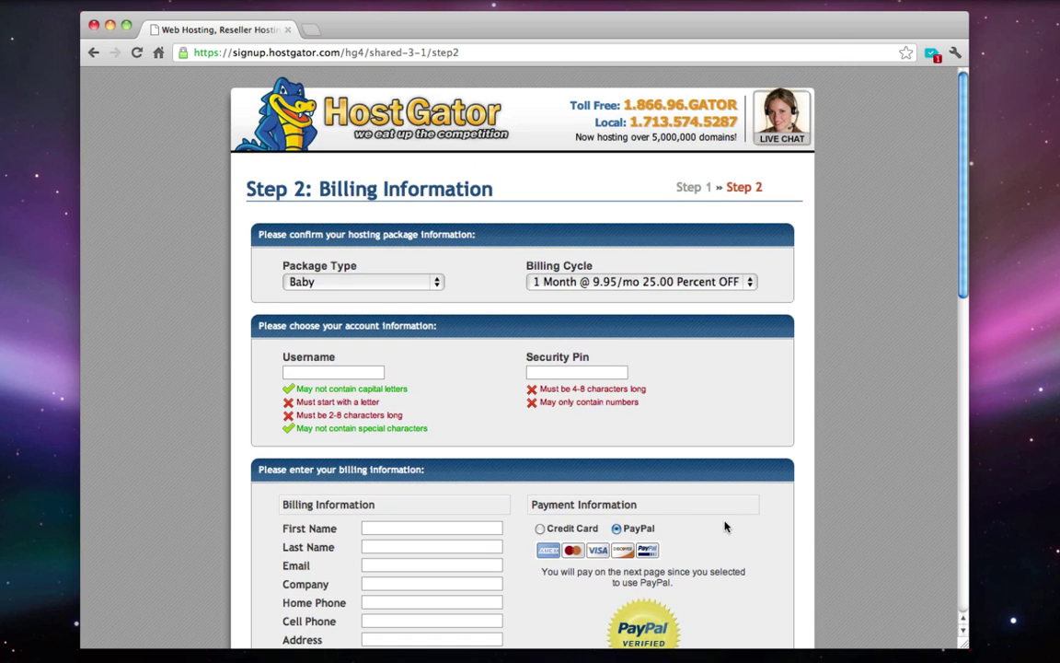
pyautogui.click(540, 528)
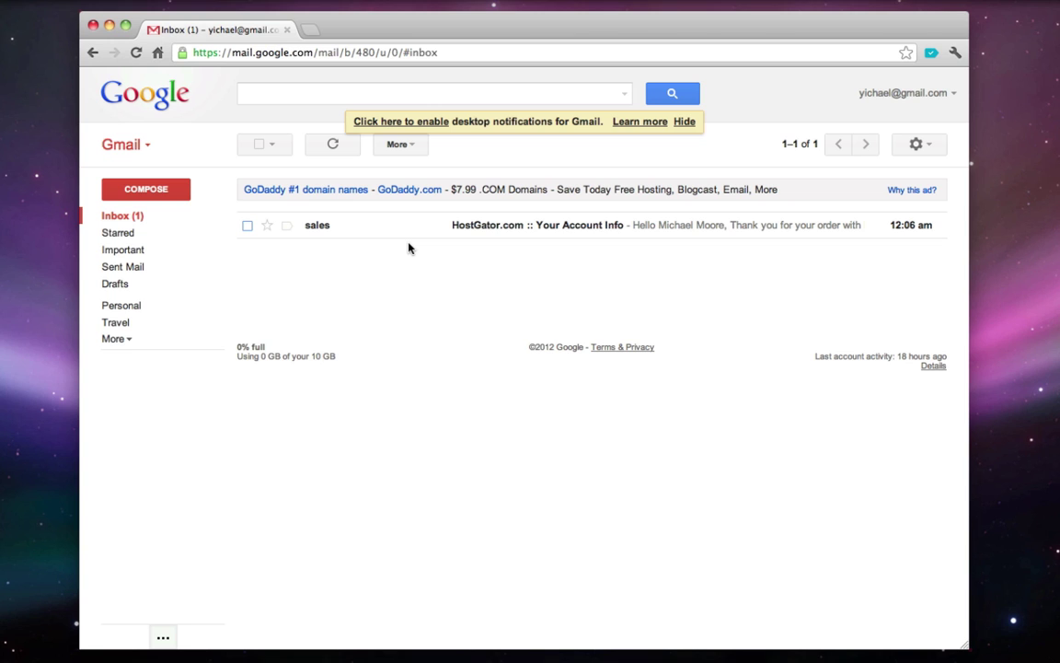
# - Open HostGator's account info email, select the password, and follow the Control Panel link
pyautogui.click(495, 232)
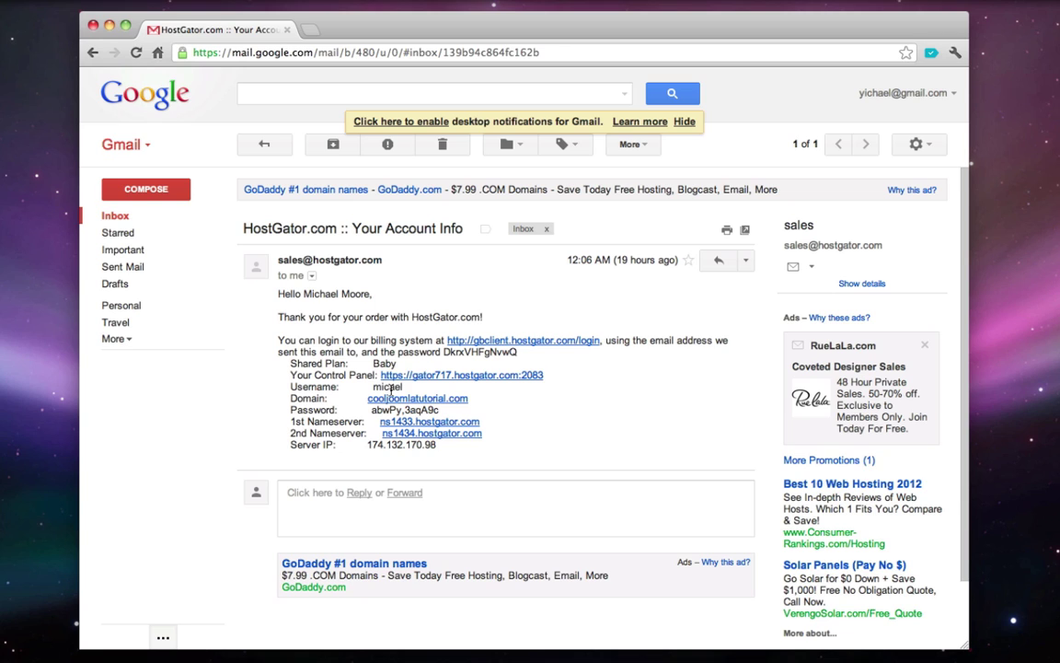
pyautogui.doubleClick(391, 389)
pyautogui.click(412, 391)
pyautogui.tripleClick(402, 410)
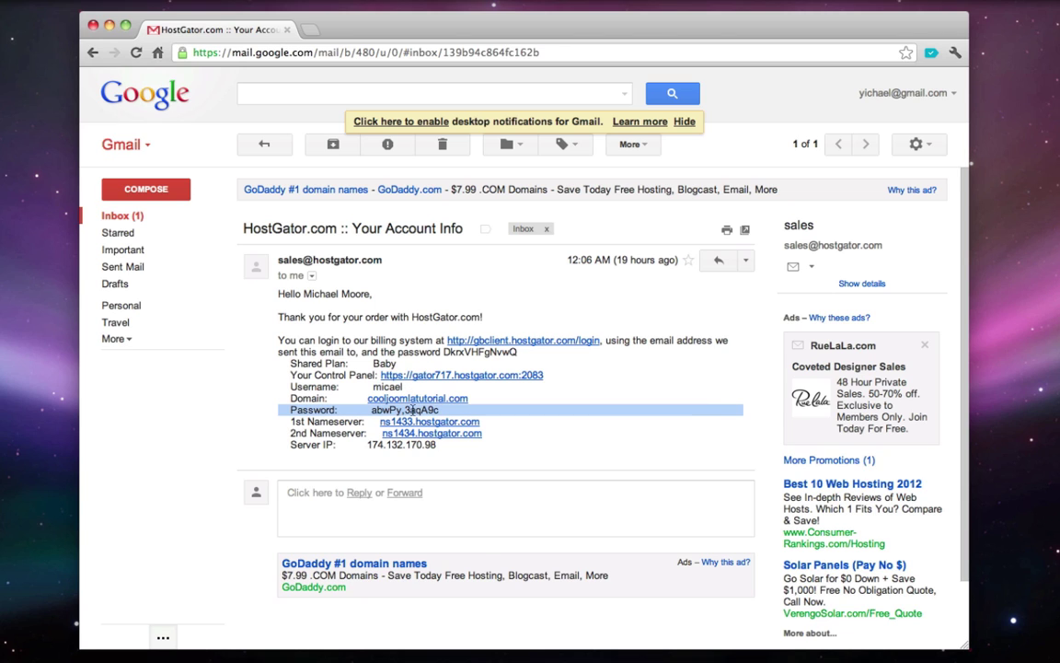
pyautogui.rightClick(419, 411)
pyautogui.click(423, 416)
pyautogui.moveTo(439, 411); pyautogui.dragTo(373, 412)
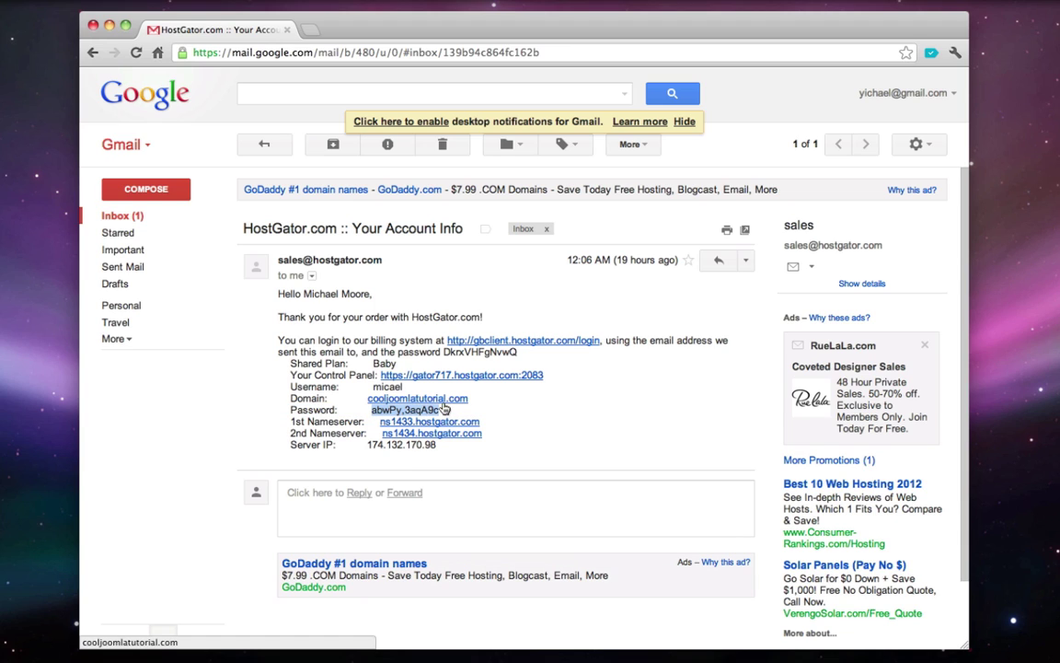
pyautogui.click(440, 379)
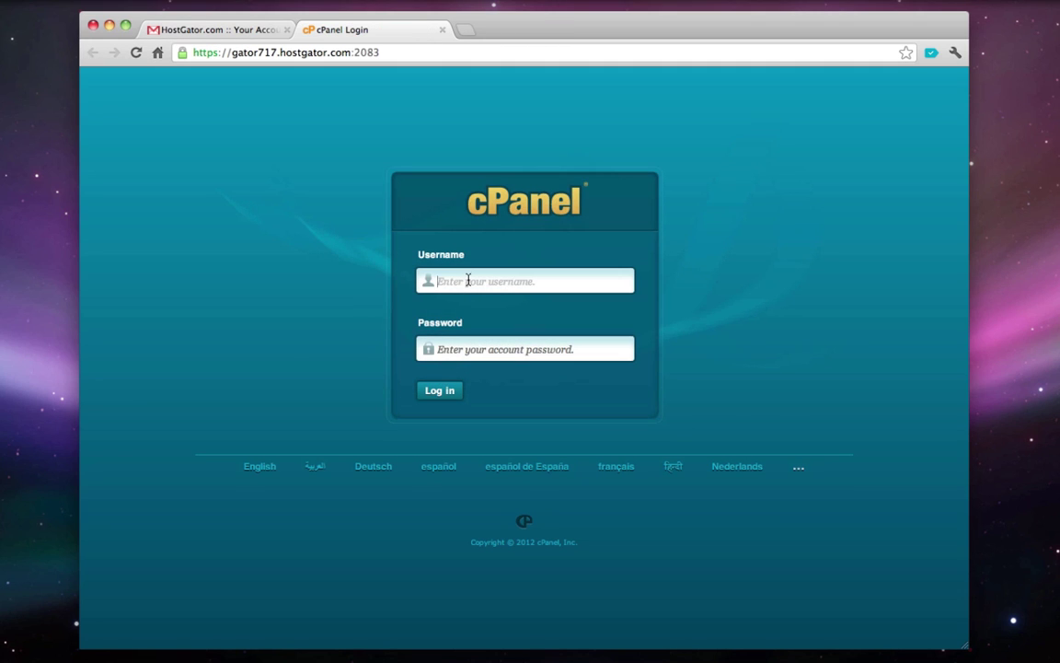
# - Log in to cPanel with the account username and pasted password
pyautogui.click(469, 281)
pyautogui.write('micael')
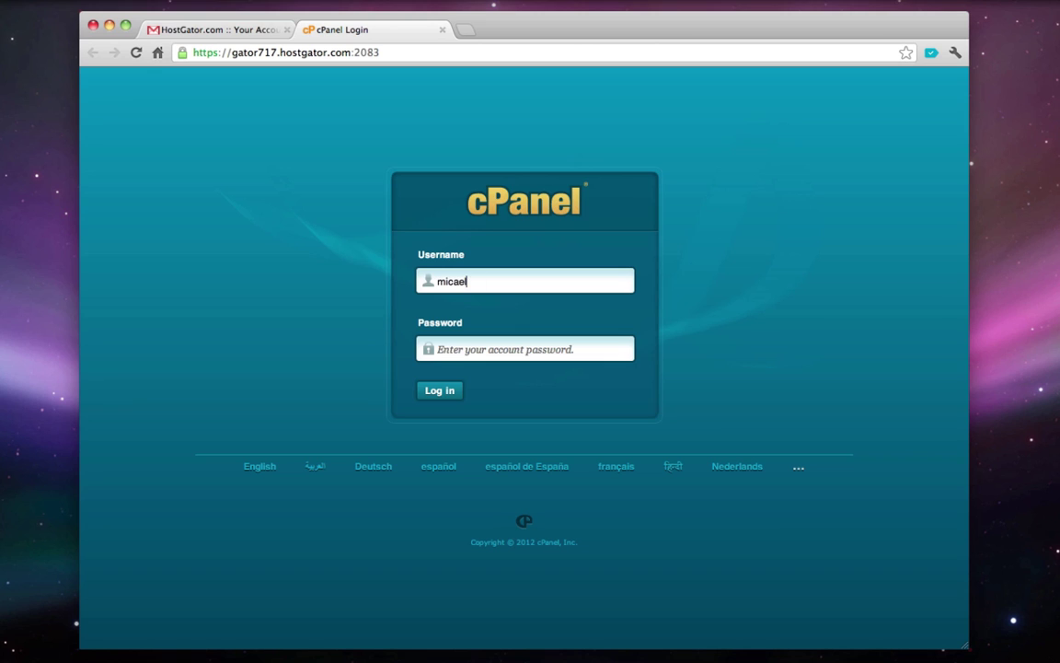
pyautogui.press('Tab')
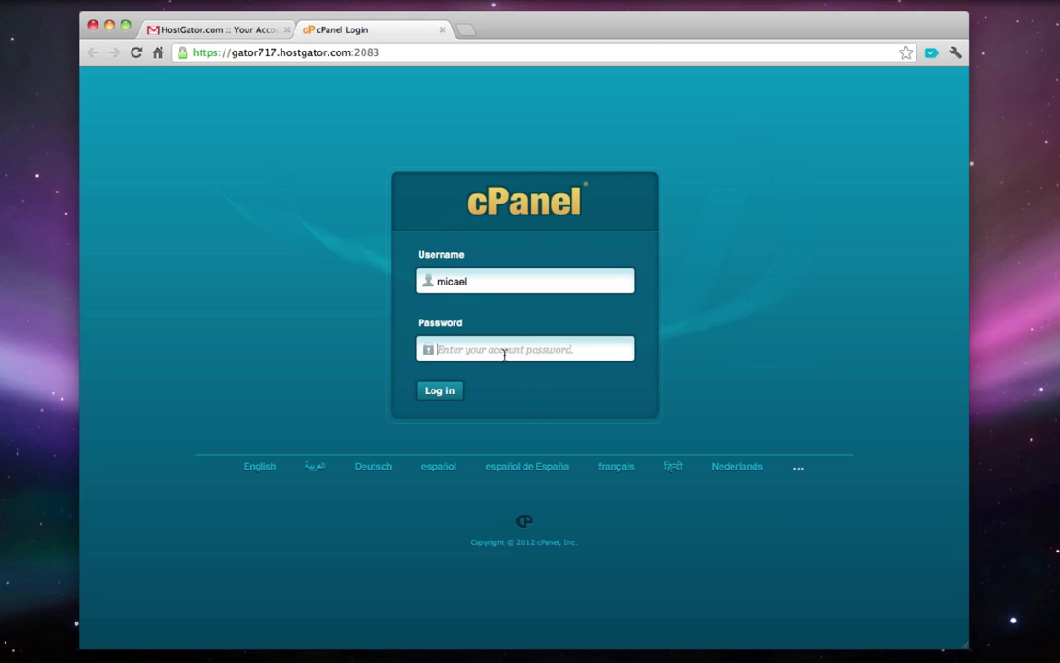
pyautogui.press('super+v')
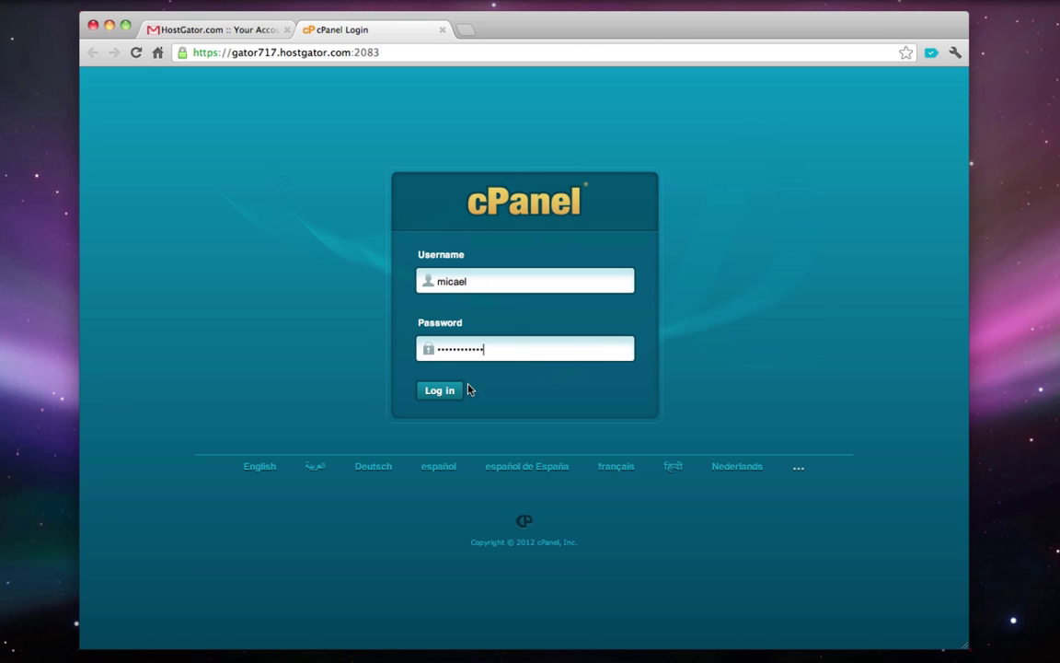
pyautogui.click(450, 393)
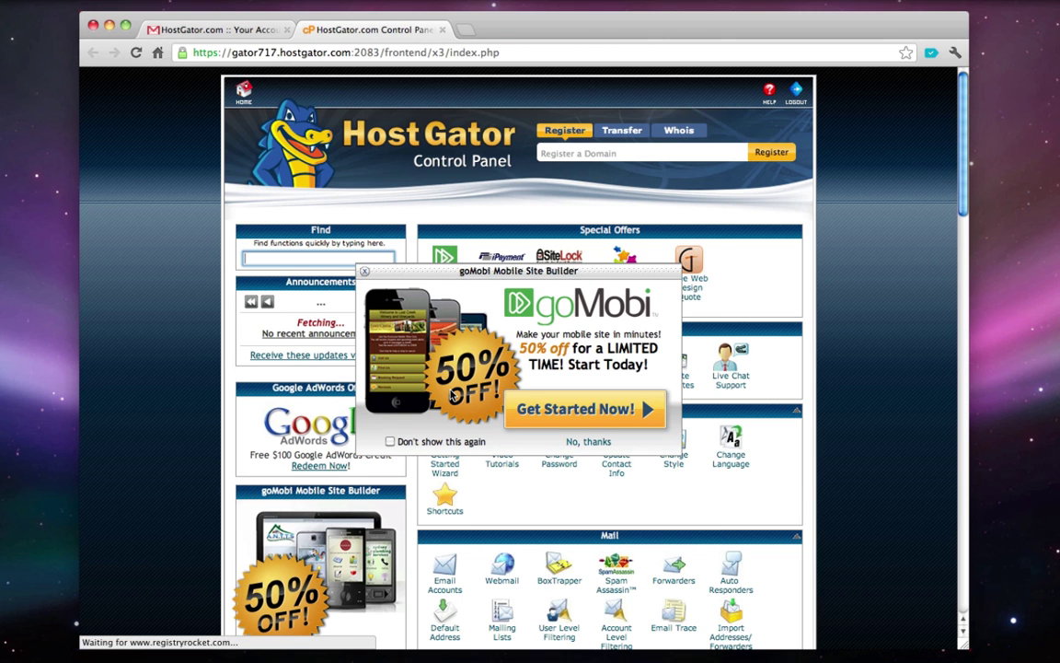
# - Dismiss the goMobi popup and launch QuickInstall from the Software/Services section
pyautogui.click(365, 274)
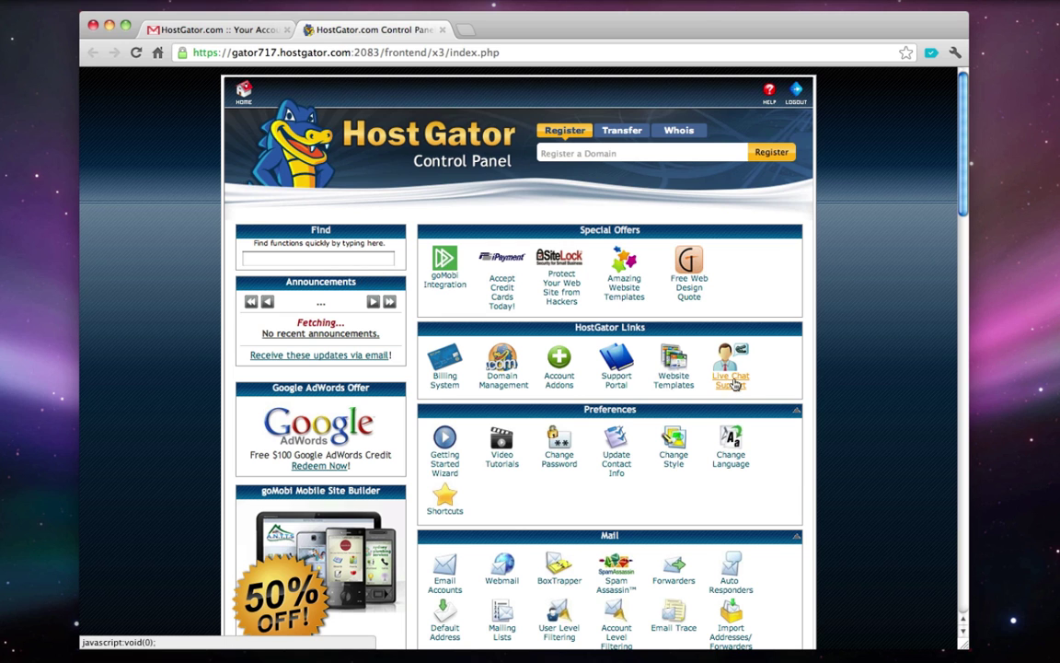
pyautogui.scroll(-10, 552, 349)
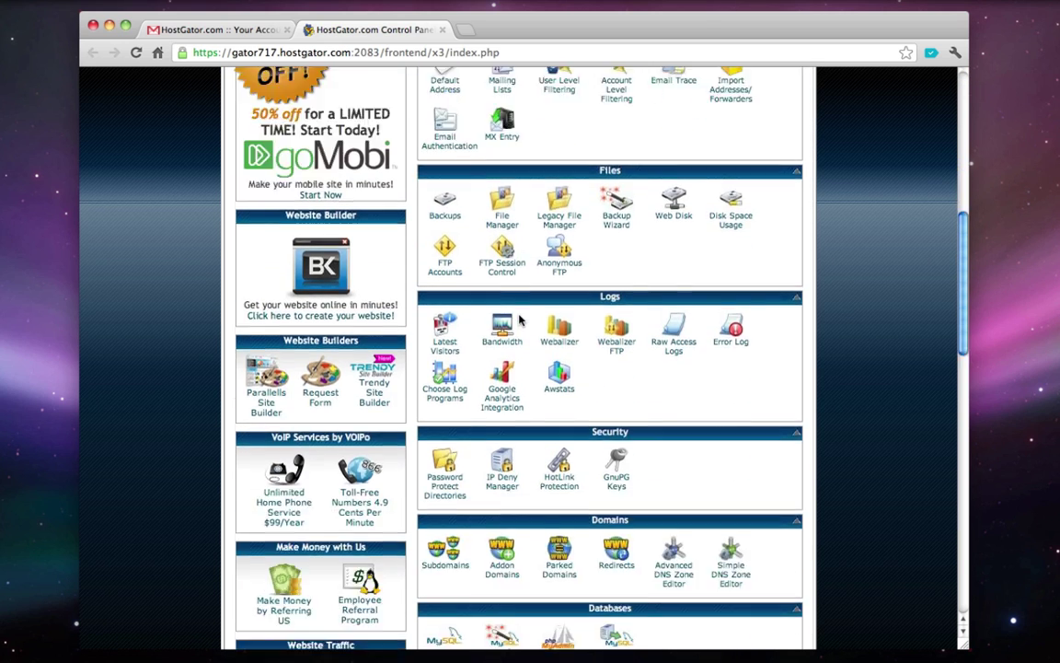
pyautogui.scroll(-13, 520, 319)
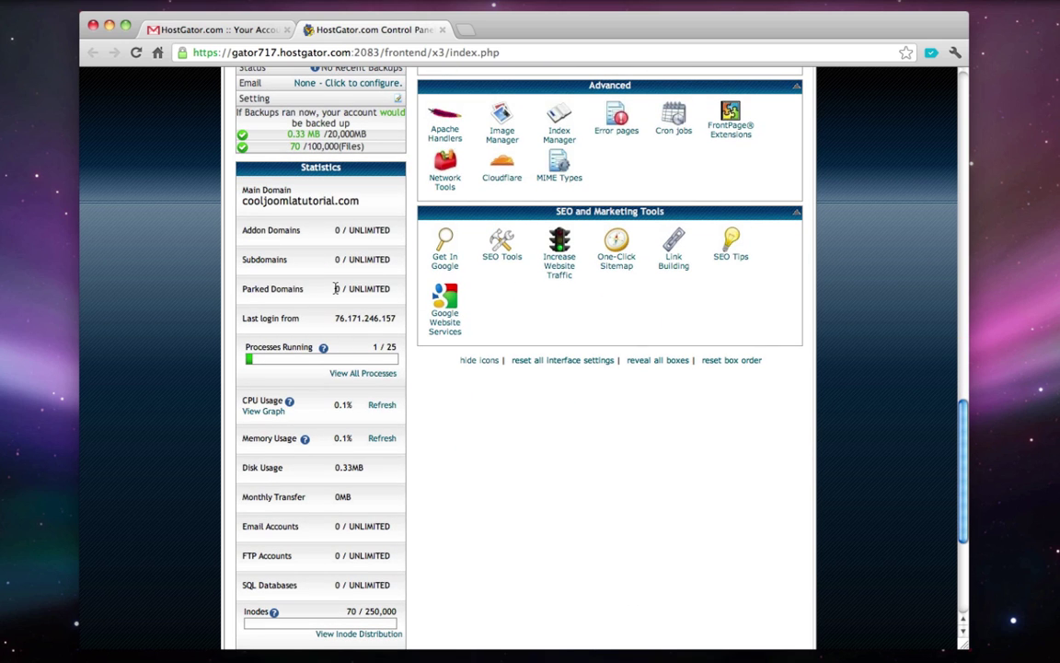
pyautogui.scroll(9, 364, 368)
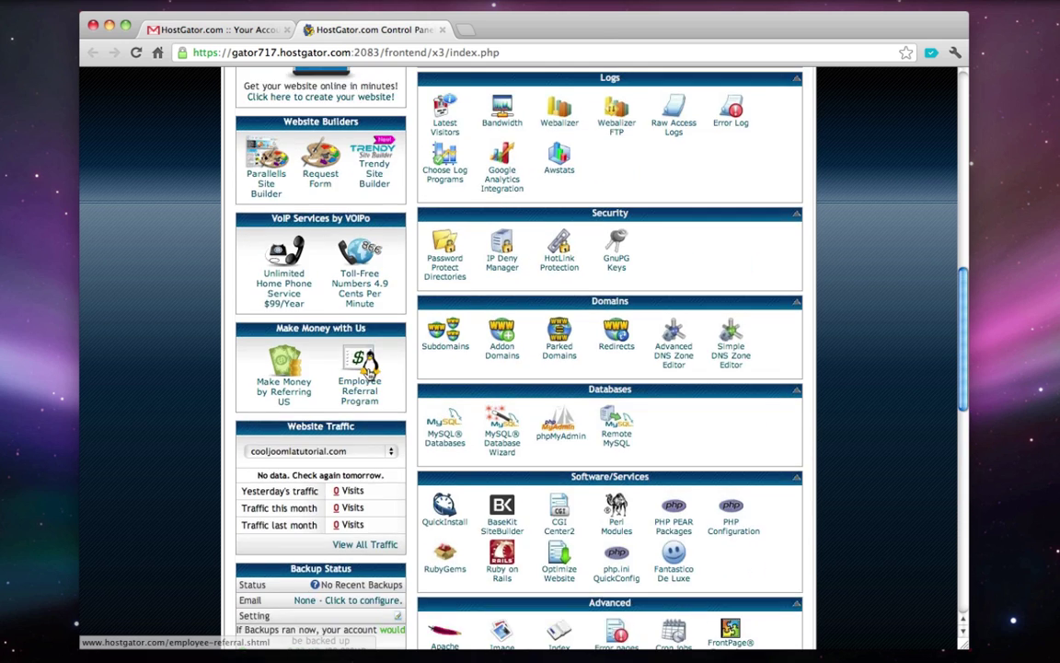
pyautogui.scroll(9, 367, 369)
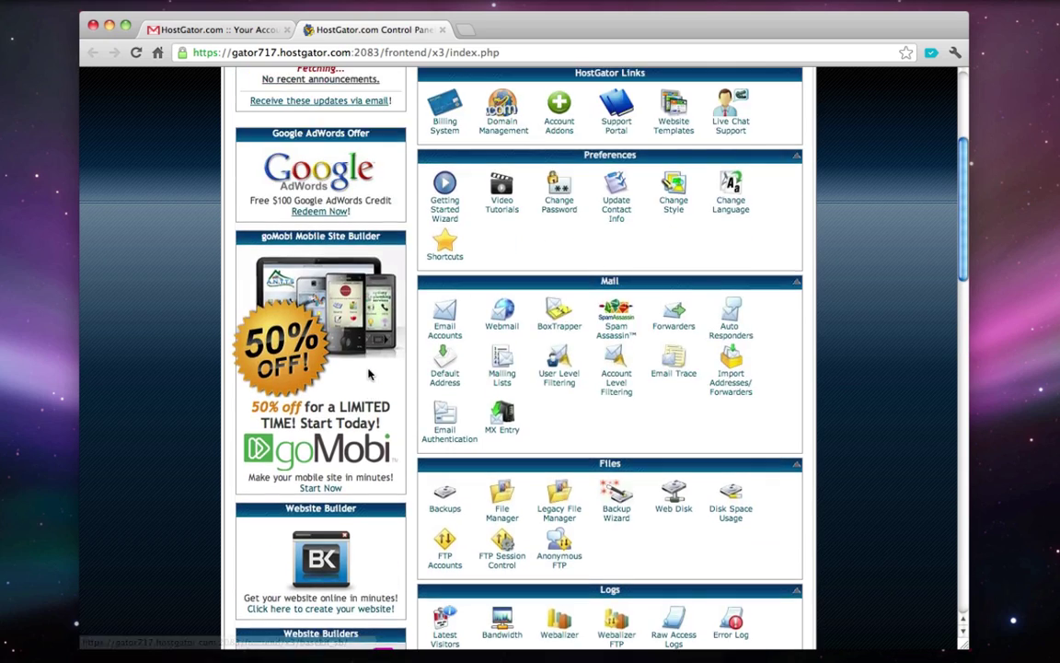
pyautogui.scroll(4, 368, 373)
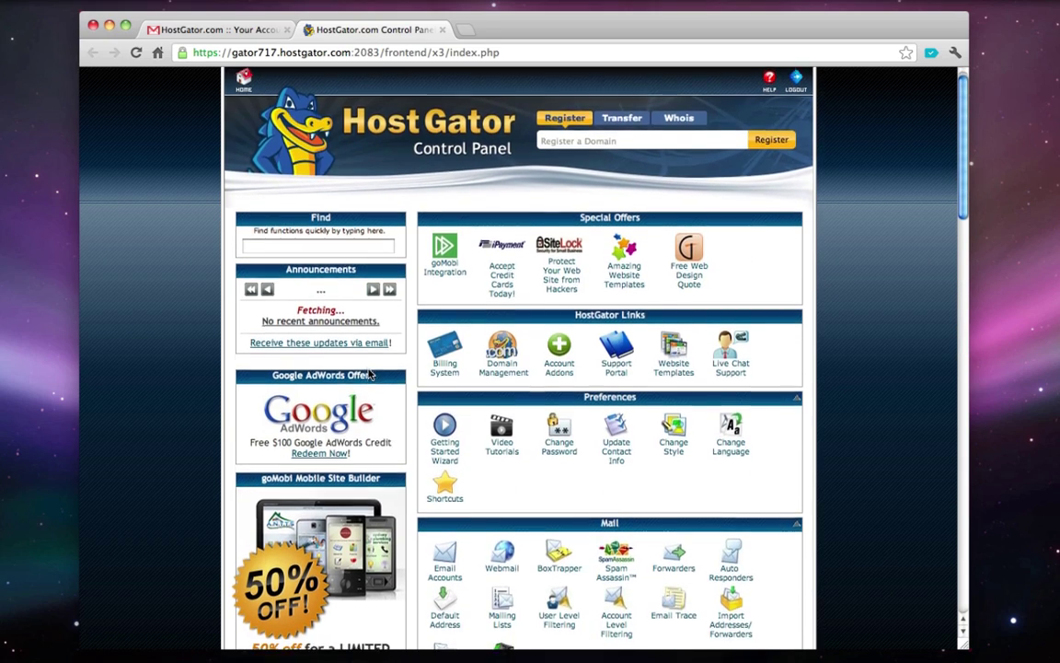
pyautogui.scroll(-5, 369, 371)
pyautogui.scroll(-1, 368, 372)
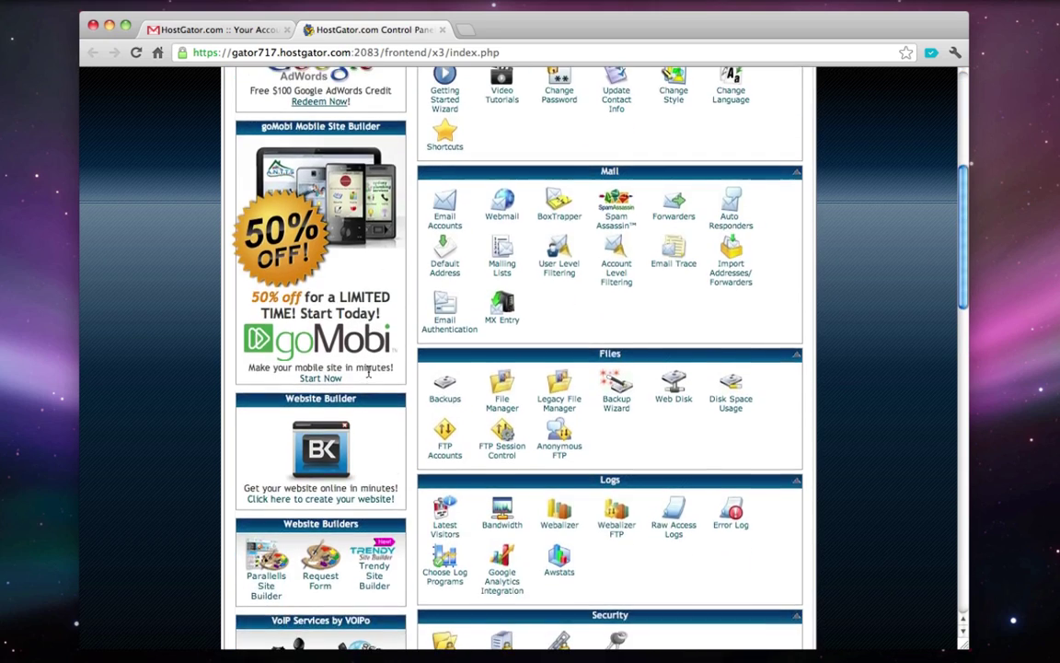
pyautogui.scroll(6, 368, 373)
pyautogui.scroll(-11, 368, 372)
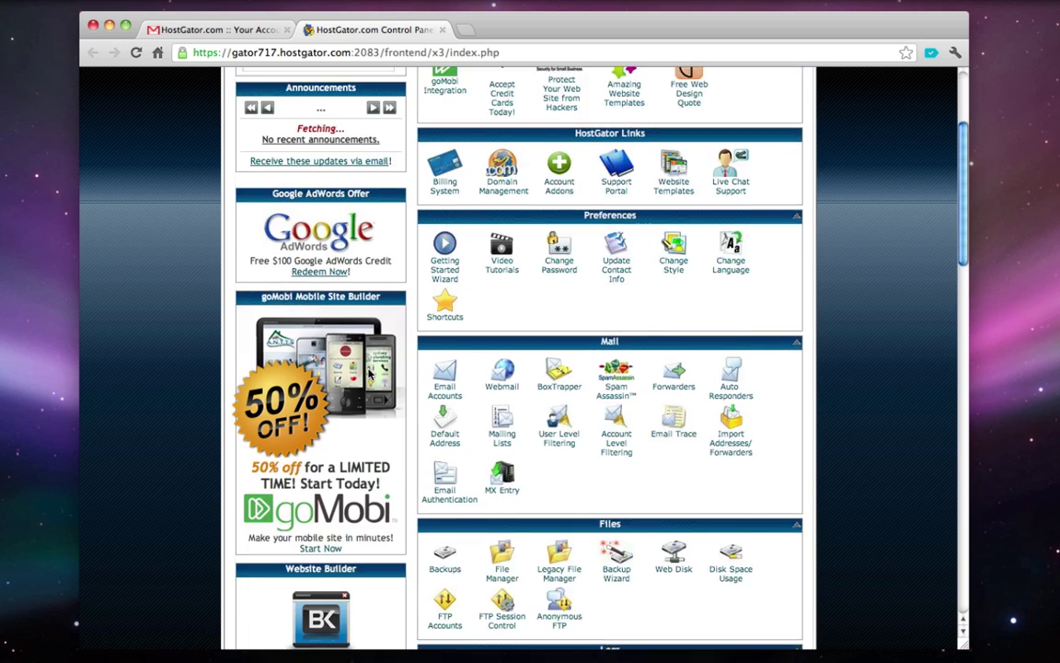
pyautogui.scroll(-4, 368, 372)
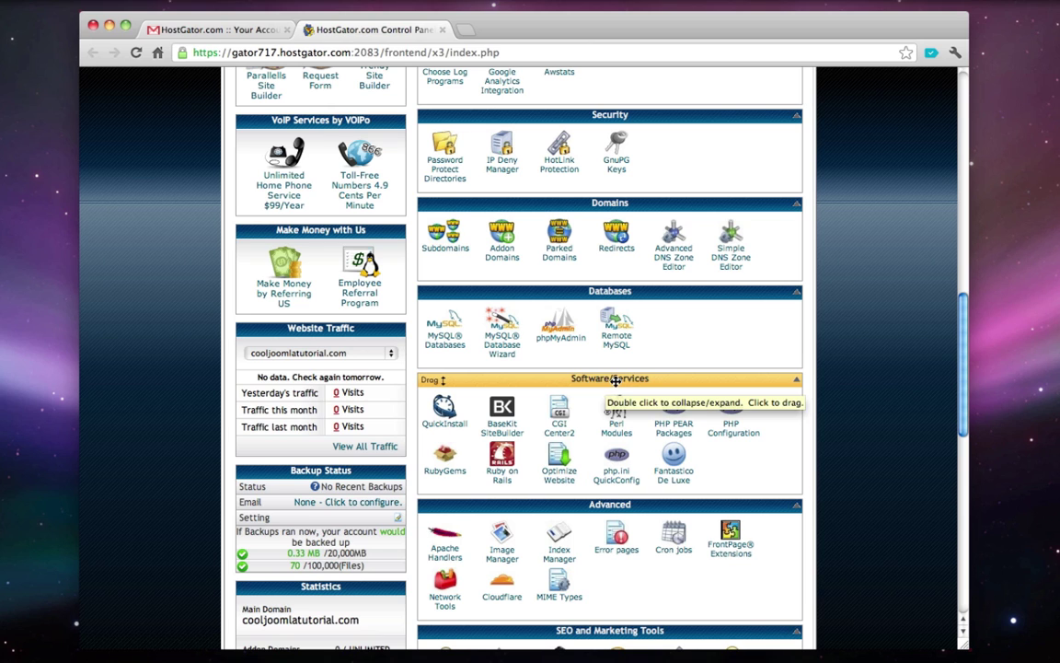
pyautogui.click(446, 410)
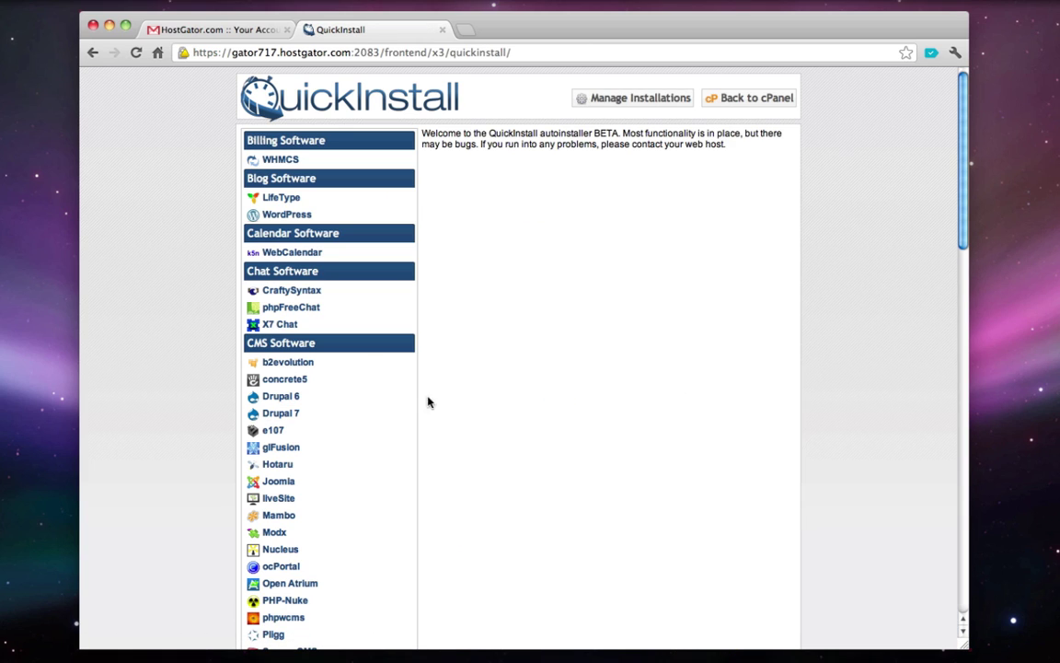
# - Pick Joomla under CMS Software and continue to its install form
pyautogui.doubleClick(313, 343)
pyautogui.click(276, 485)
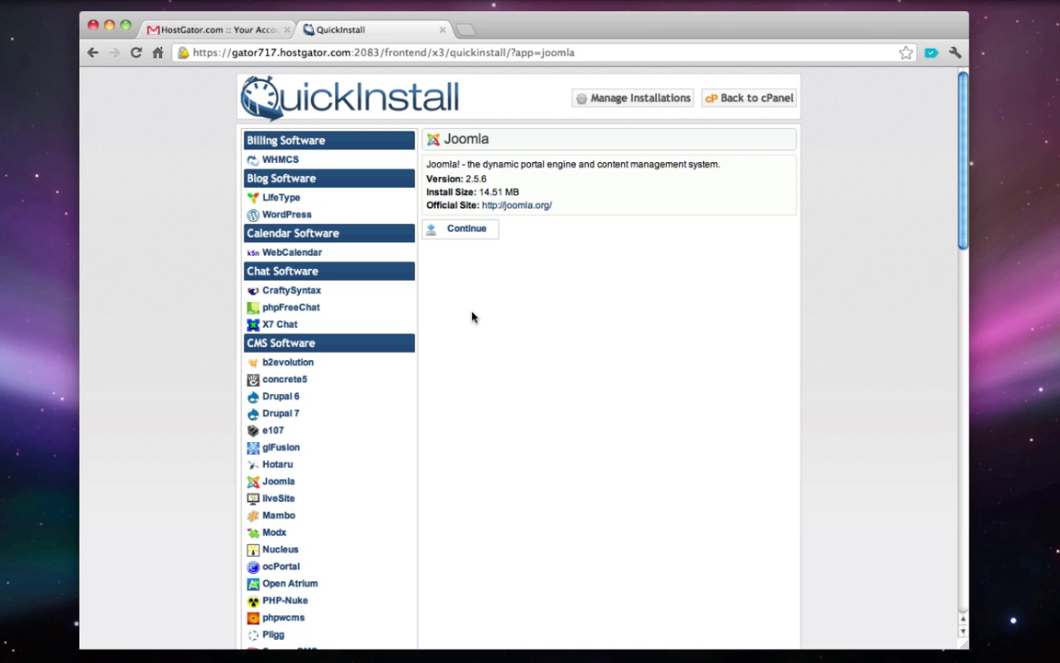
pyautogui.click(471, 235)
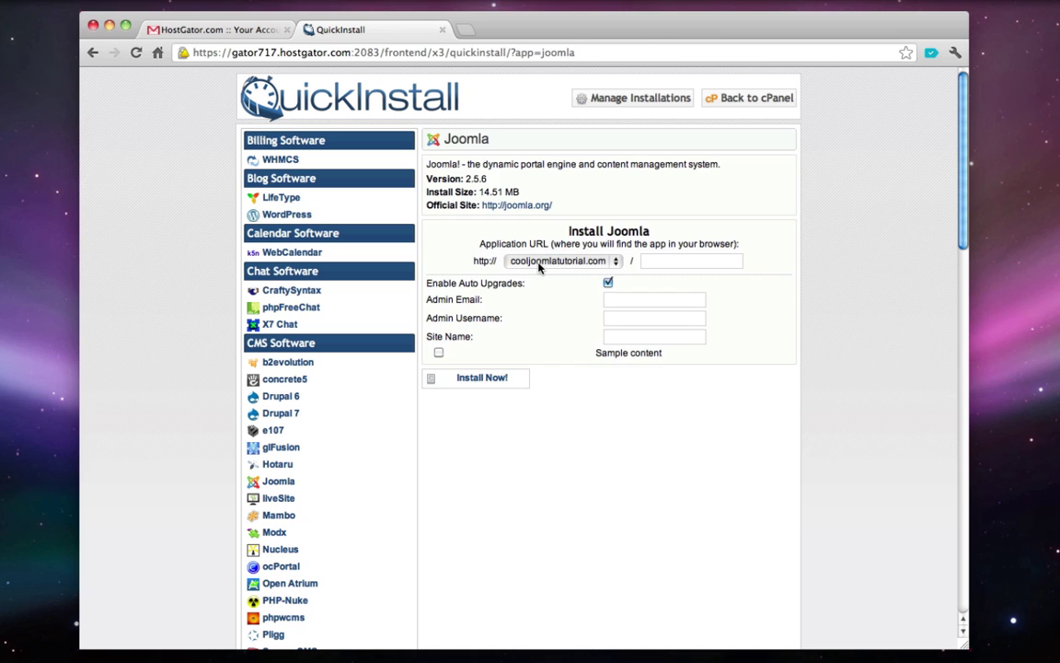
# - Leave the install directory blank so Joomla installs at the domain root
pyautogui.click(664, 261)
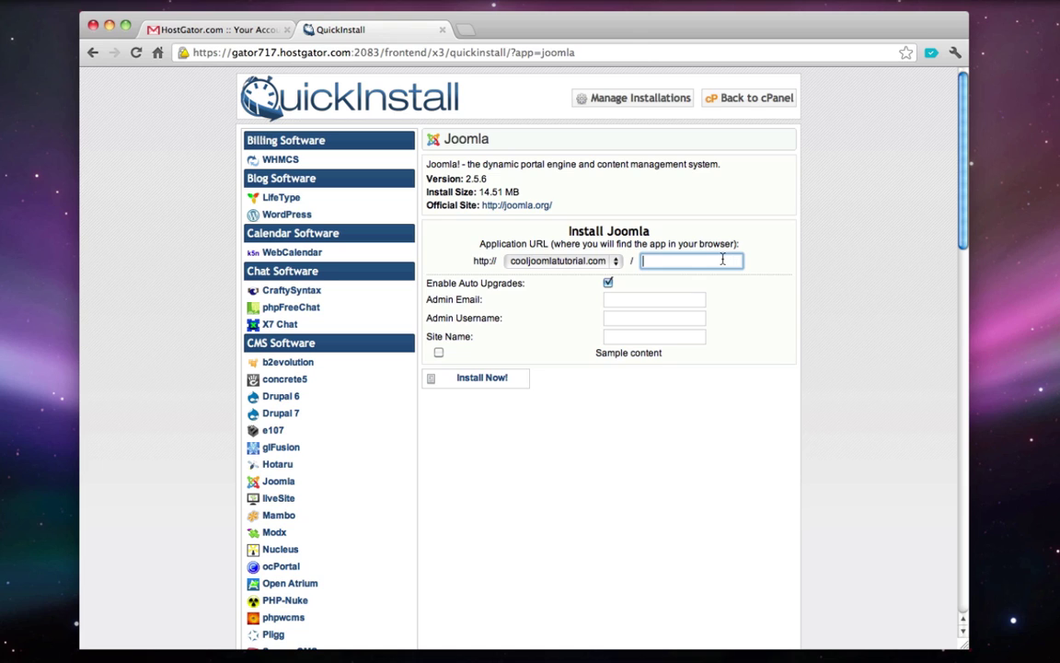
pyautogui.write('joomlasite')
pyautogui.press('super+a')
pyautogui.press('BackSpace')
pyautogui.click(499, 284)
pyautogui.doubleClick(499, 284)
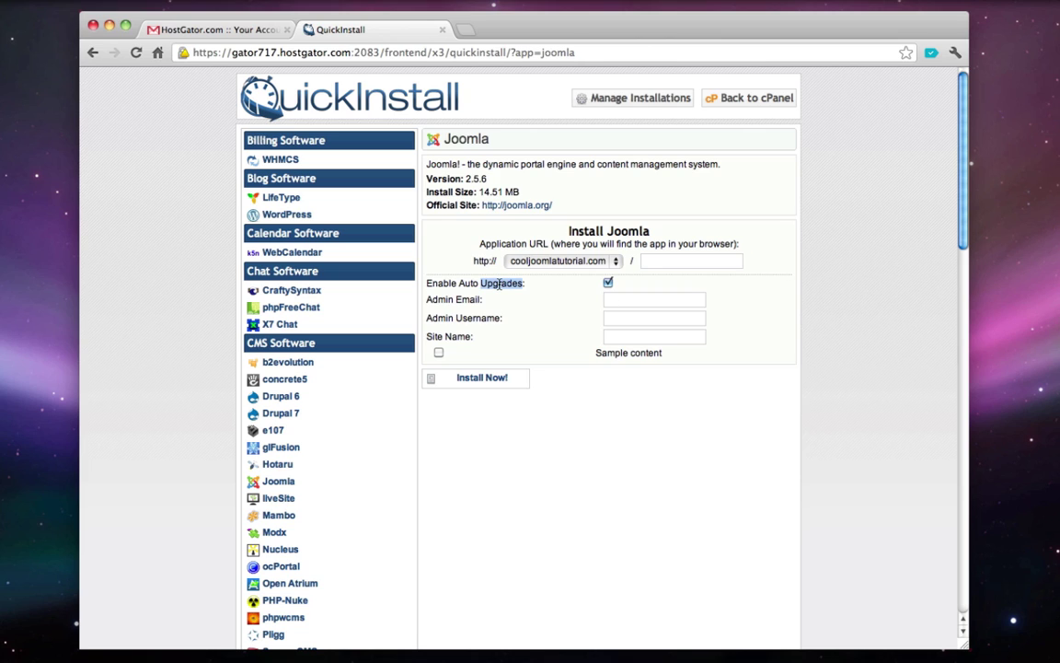
# - Fill in the admin e-mail, username admin, and site name 'Cool Joomla Tutorial'
pyautogui.click(616, 298)
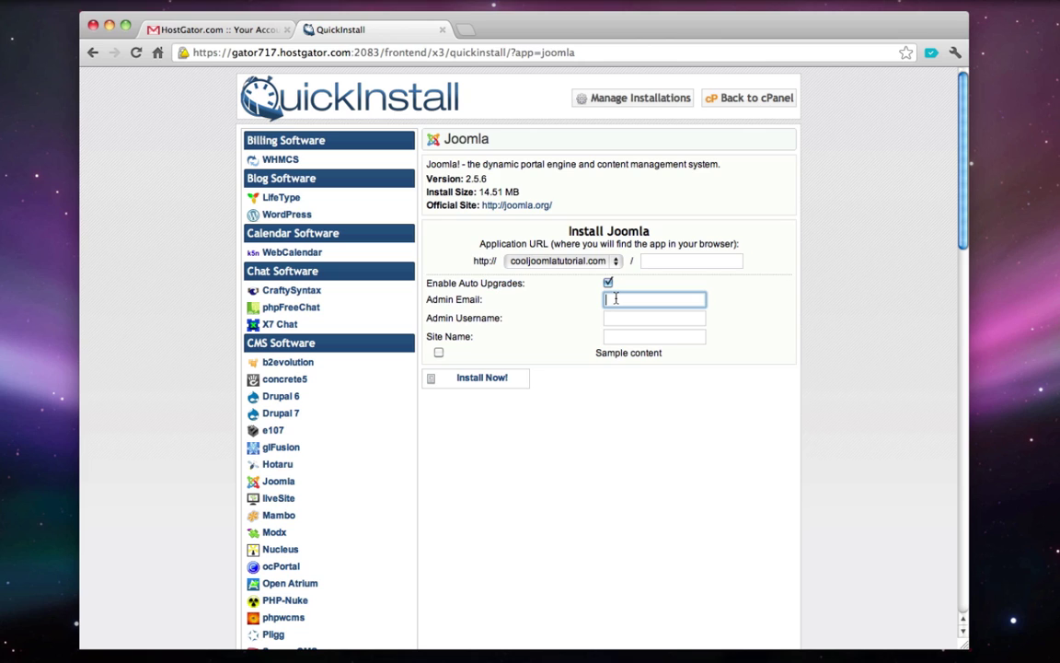
pyautogui.press('Tab')
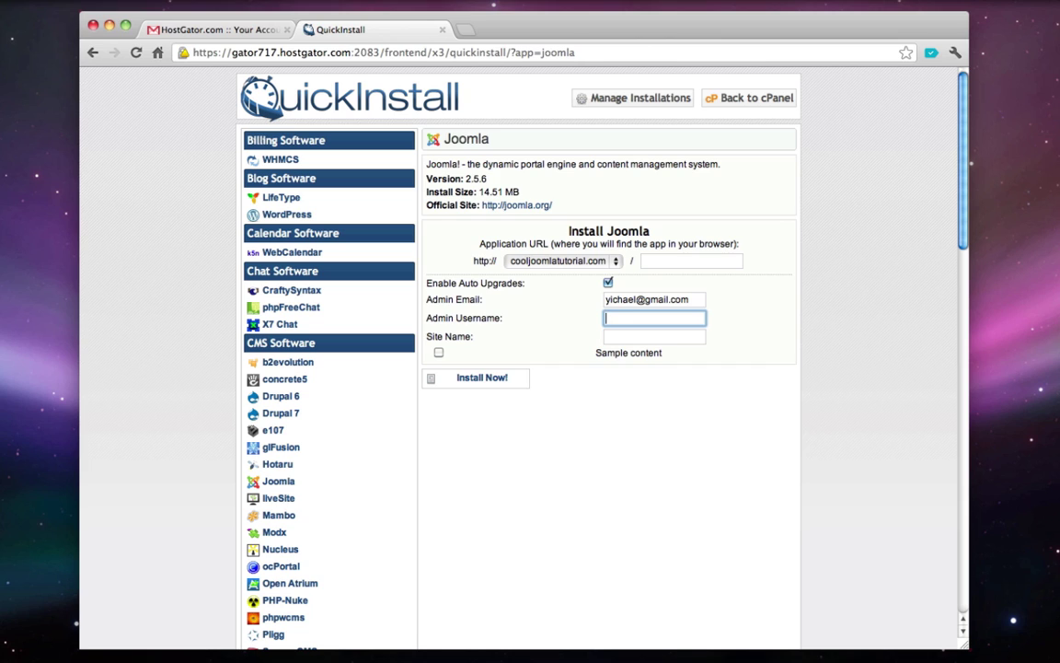
pyautogui.write('admin')
pyautogui.press('Tab')
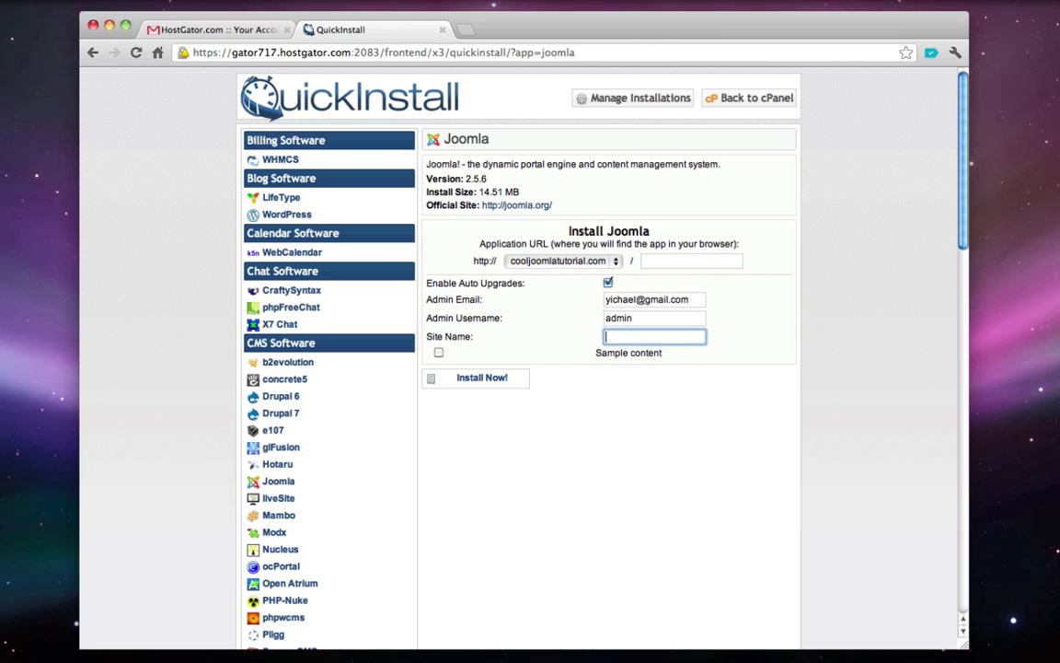
pyautogui.click(650, 320)
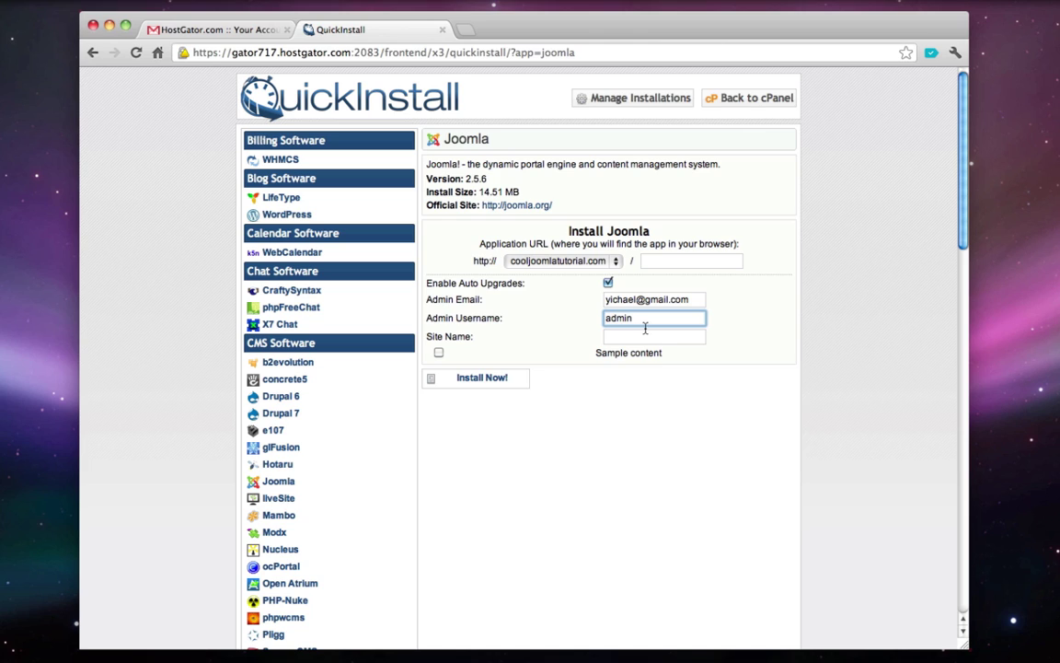
pyautogui.doubleClick(650, 319)
pyautogui.click(628, 338)
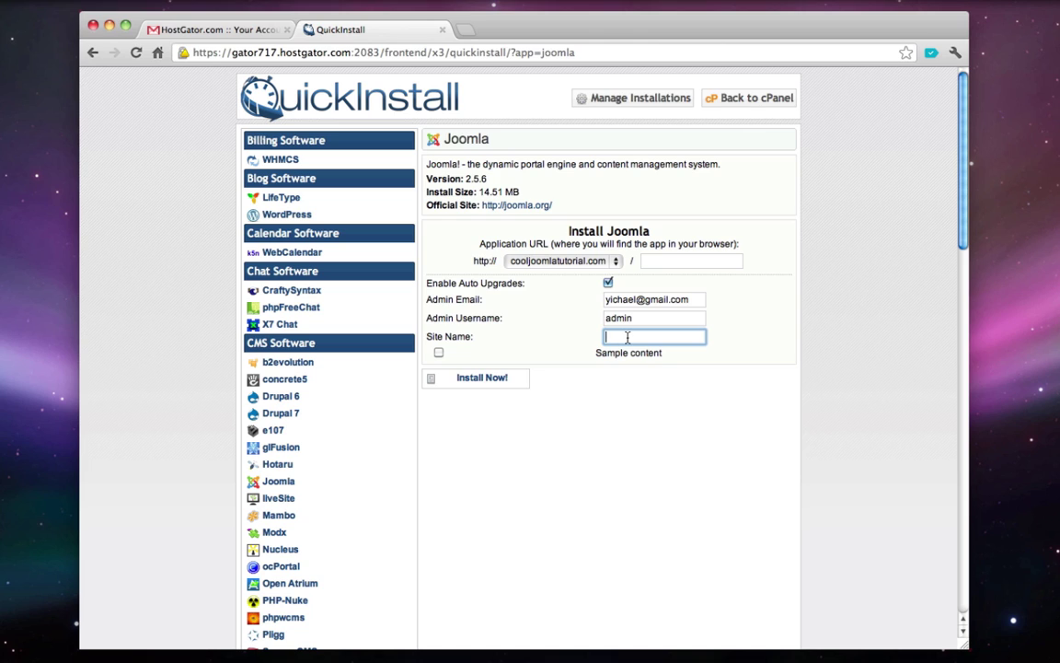
pyautogui.write('Cool Joomla Tutorial')
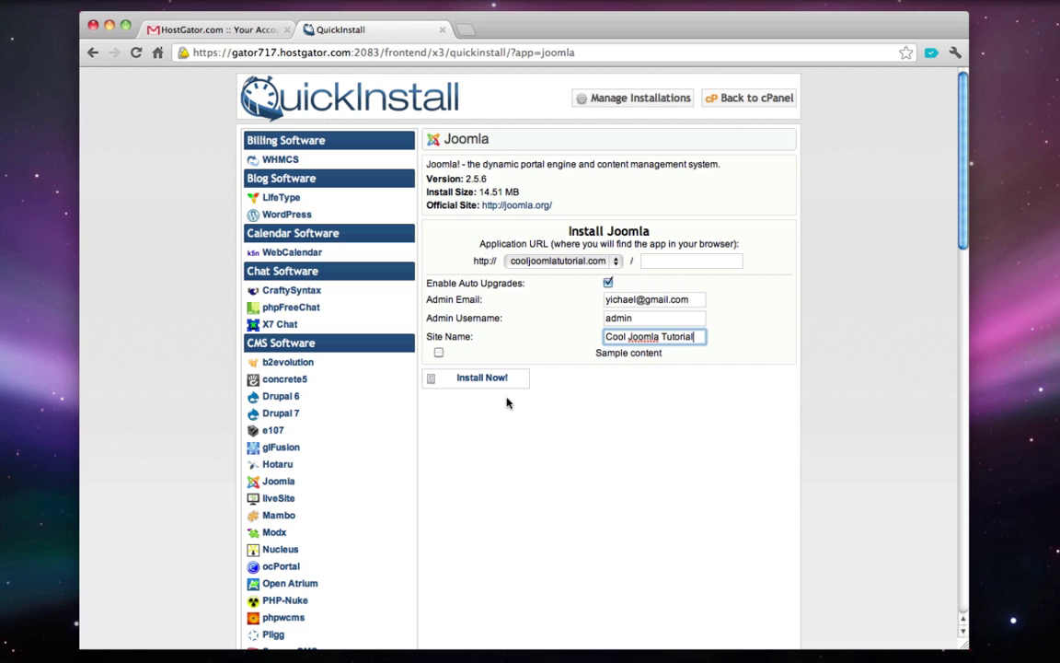
# - Keep sample content off and start the Joomla installation
pyautogui.doubleClick(629, 354)
pyautogui.tripleClick(628, 355)
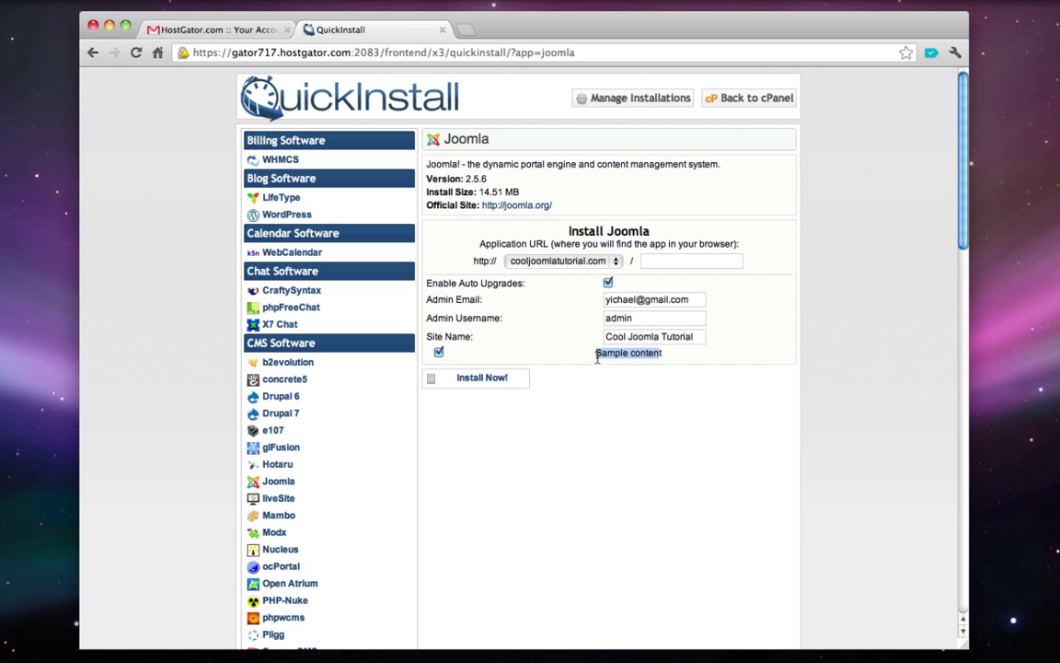
pyautogui.click(439, 353)
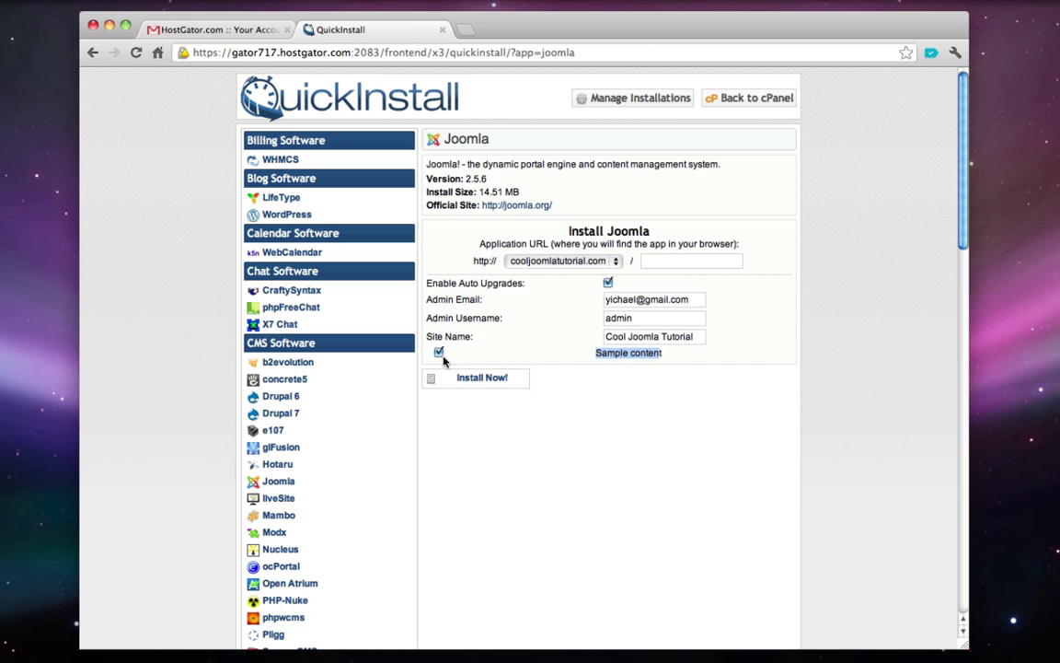
pyautogui.click(646, 360)
pyautogui.click(653, 357)
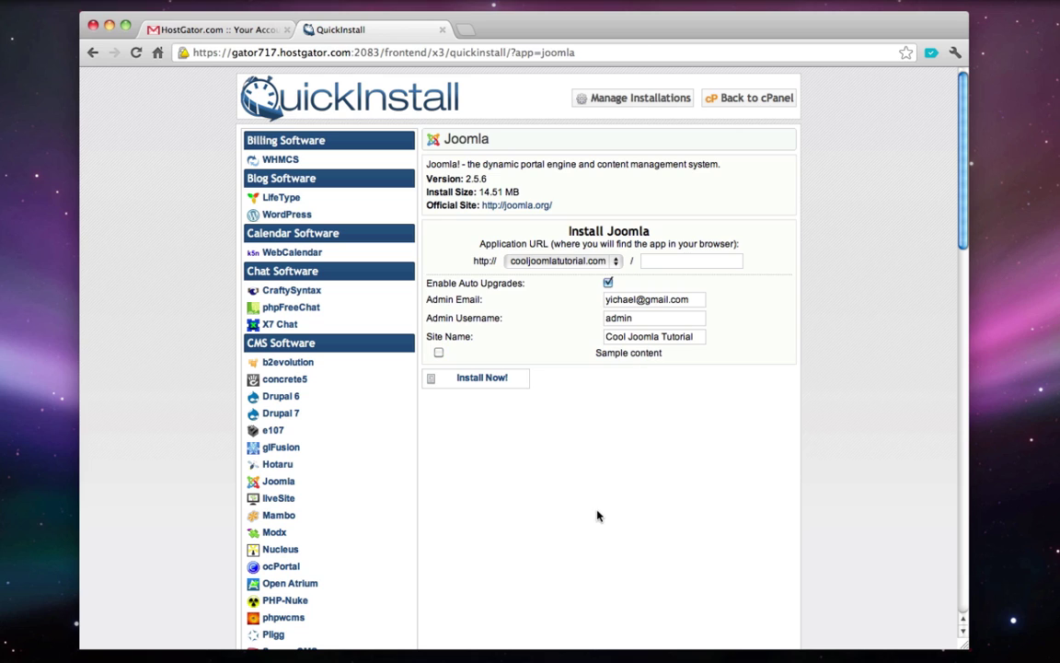
pyautogui.click(494, 379)
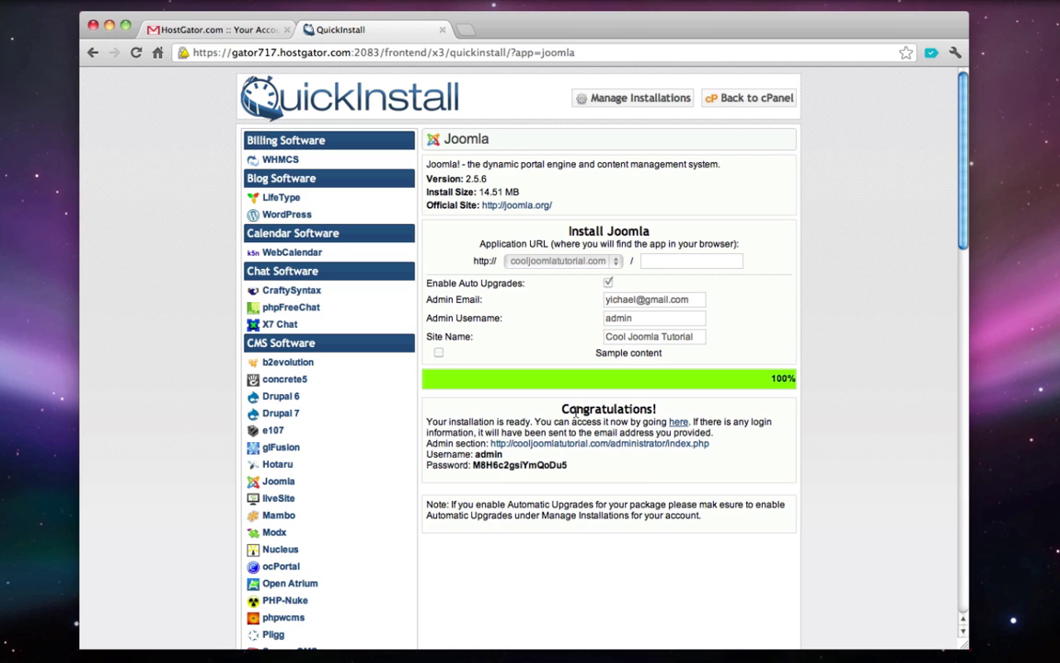
# - Copy the generated admin password, preview the new site, then open the administrator login page
pyautogui.doubleClick(505, 466)
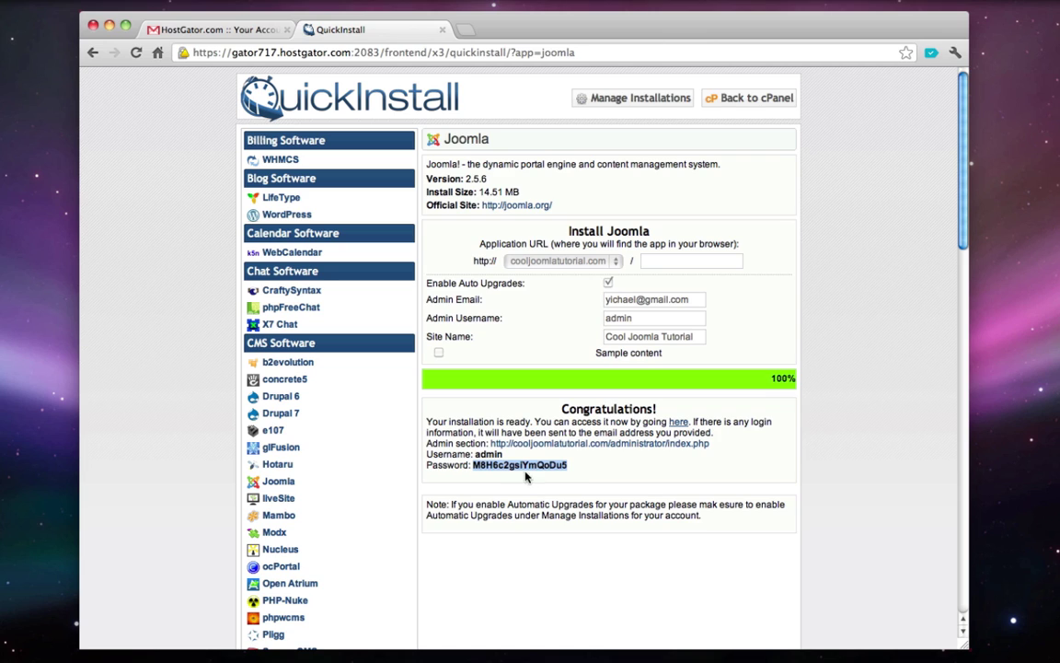
pyautogui.click(682, 423)
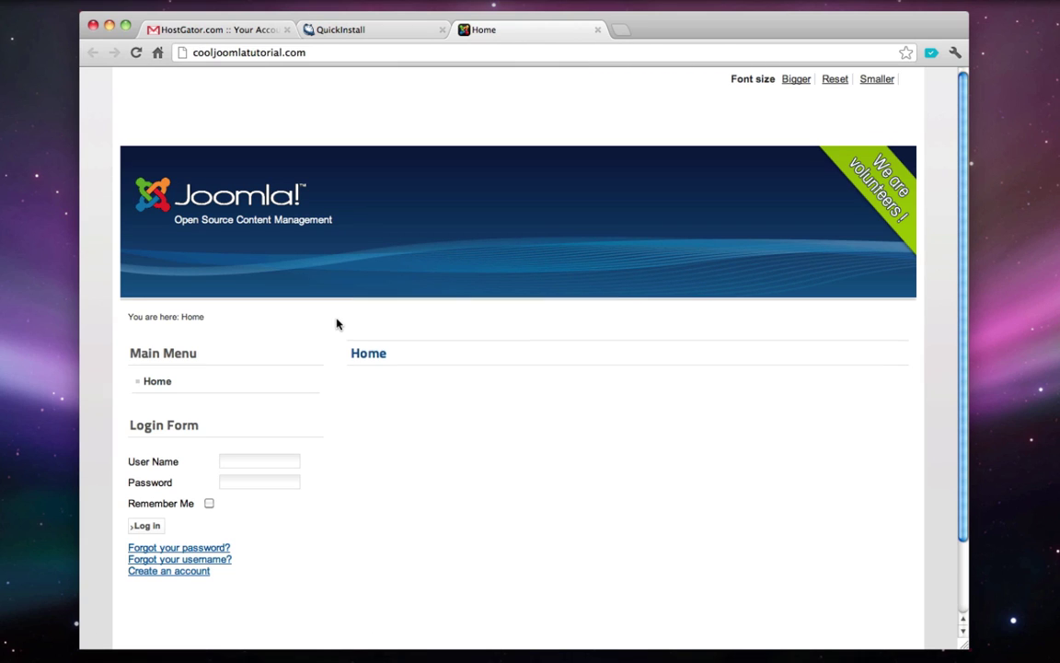
pyautogui.scroll(-3, 337, 322)
pyautogui.scroll(3, 337, 322)
pyautogui.scroll(-3, 337, 322)
pyautogui.scroll(2, 336, 323)
pyautogui.click(597, 30)
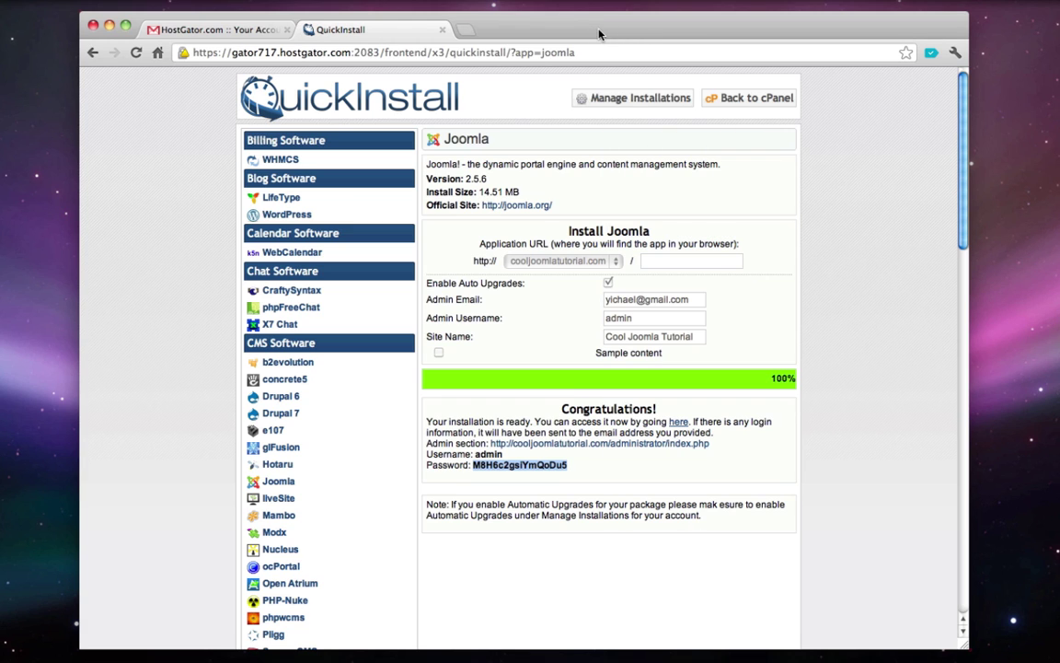
pyautogui.click(545, 446)
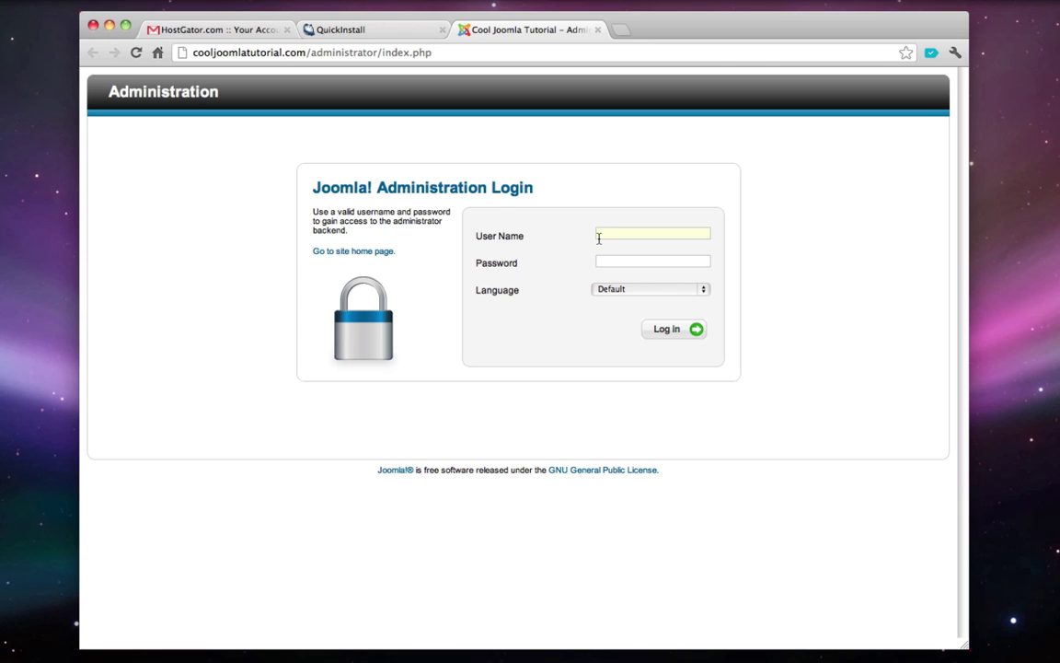
# - Sign in to the Joomla backend with the admin user name and pasted password
pyautogui.write('admin')
pyautogui.press('super+v')
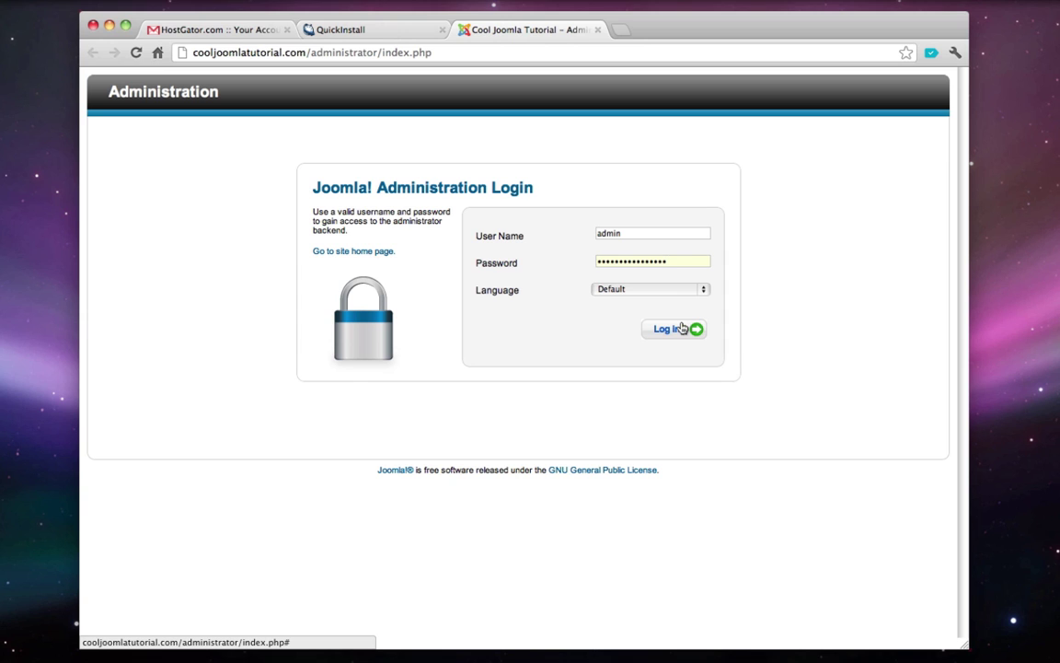
pyautogui.click(681, 329)
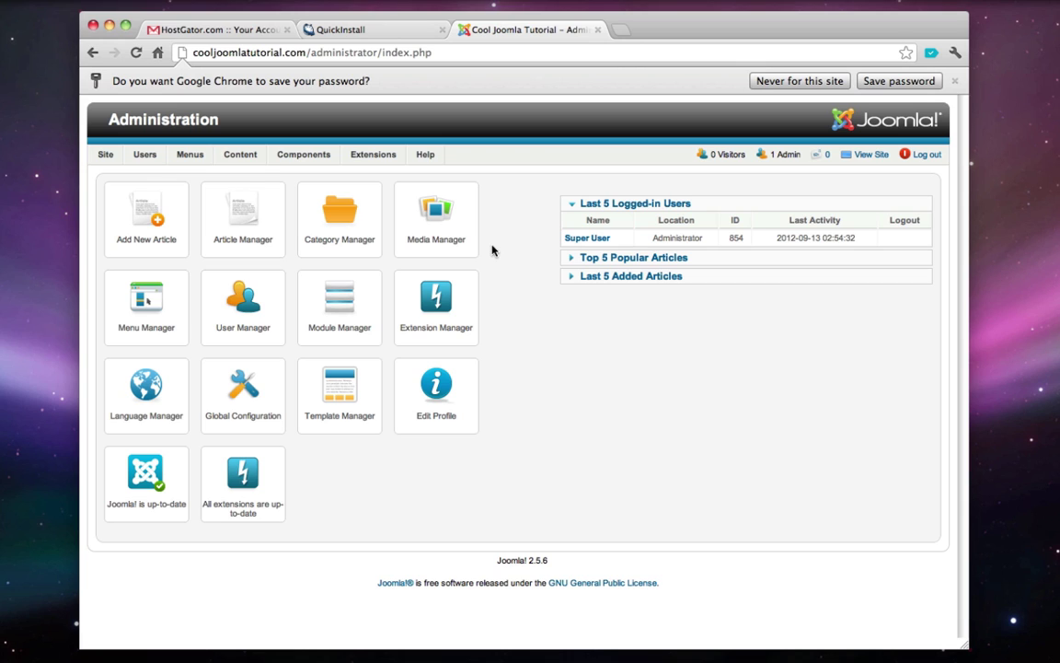
pyautogui.moveTo(382, 157)
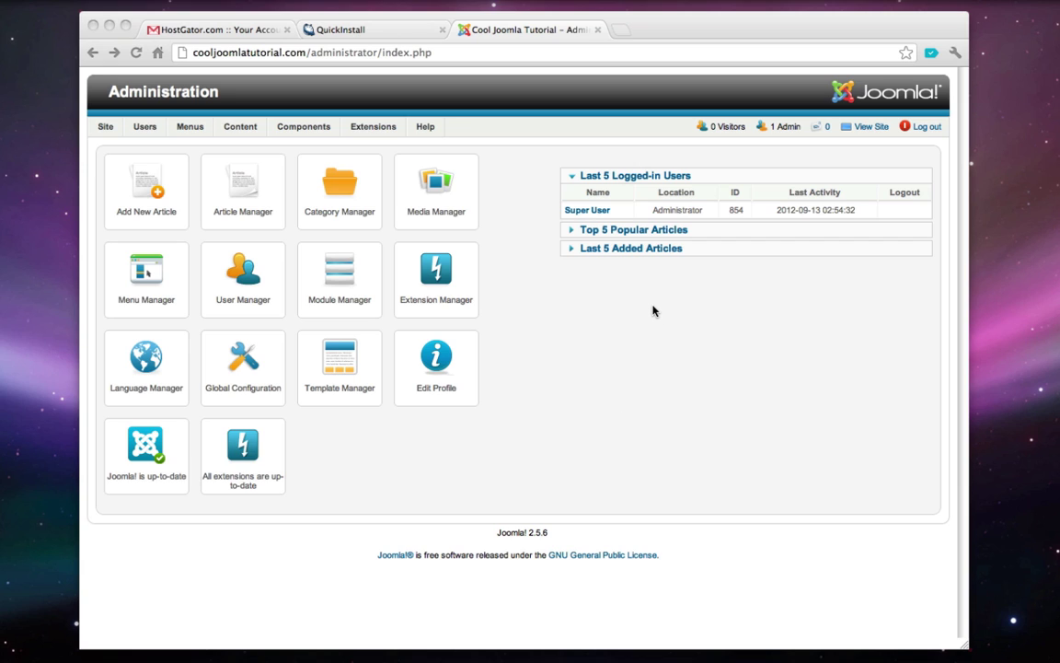
pyautogui.click(870, 128)
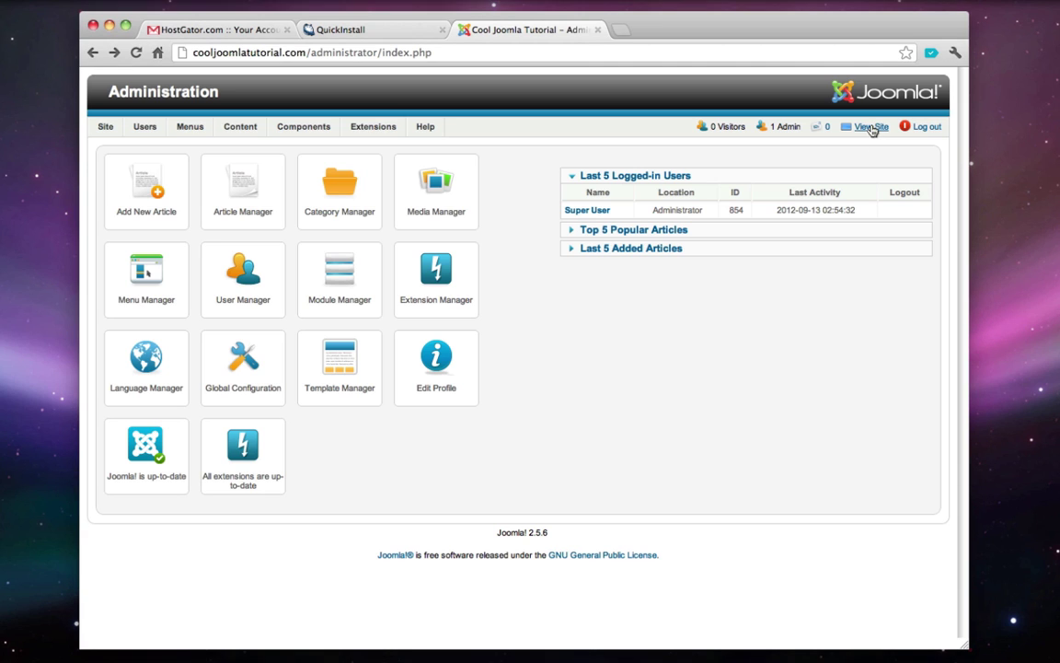
pyautogui.click(871, 128)
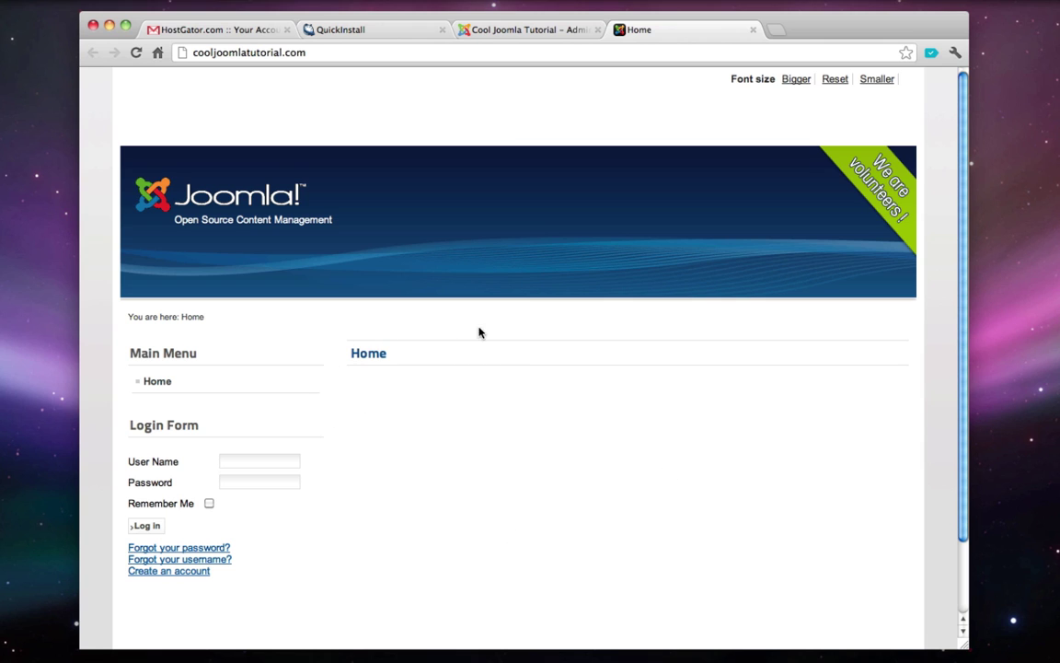
pyautogui.scroll(-2, 504, 349)
pyautogui.scroll(2, 505, 350)
pyautogui.click(753, 30)
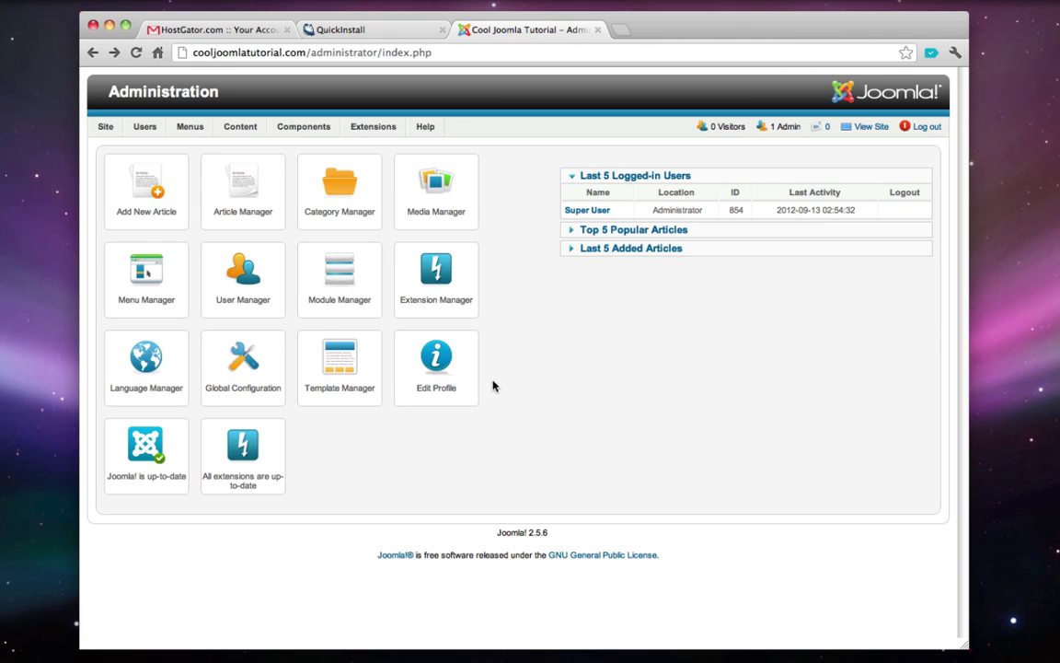
# - Enter a new password in the administrator's Edit Profile form and save it
pyautogui.click(454, 386)
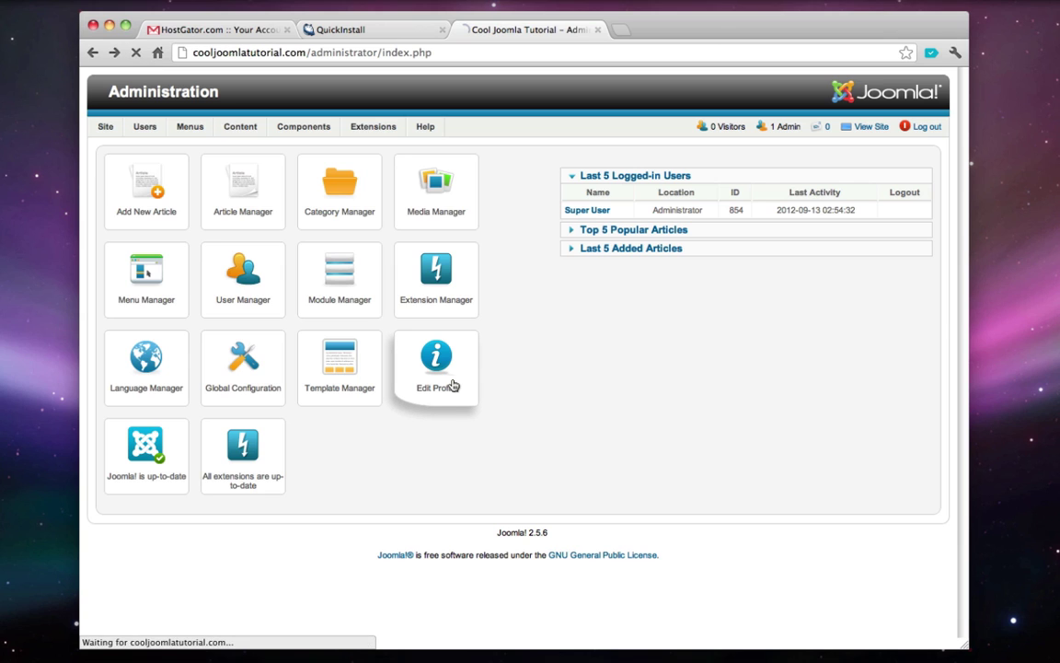
pyautogui.click(290, 291)
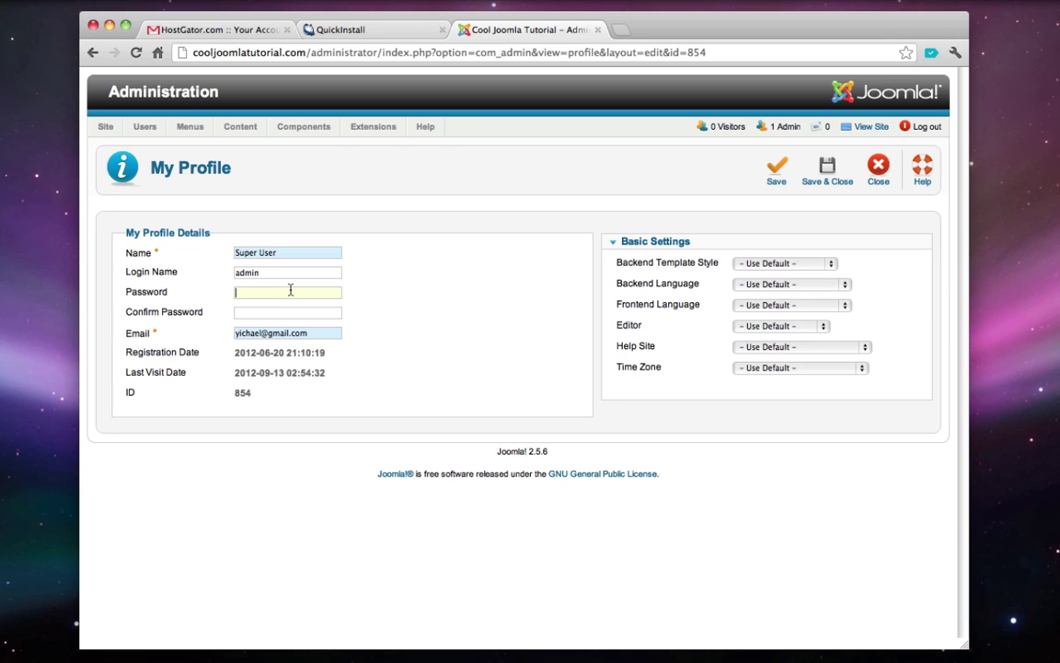
pyautogui.write('•••')
pyautogui.click(828, 170)
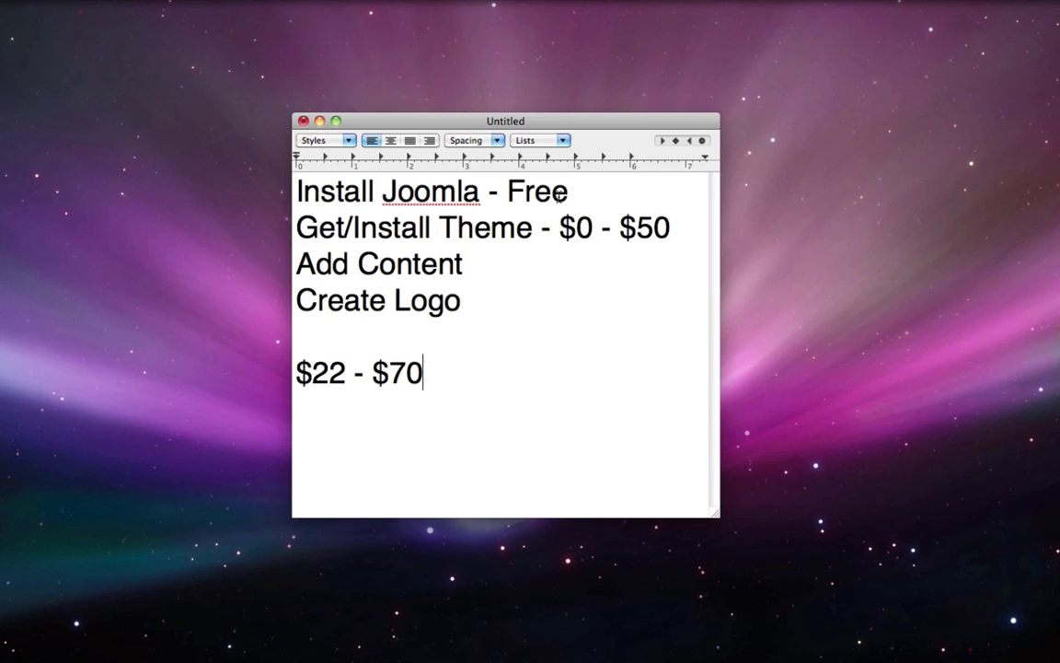
# - Delete the 'Install Joomla - Free' line from the TextEdit plan and return to Chrome
pyautogui.tripleClick(568, 192)
pyautogui.press('BackSpace')
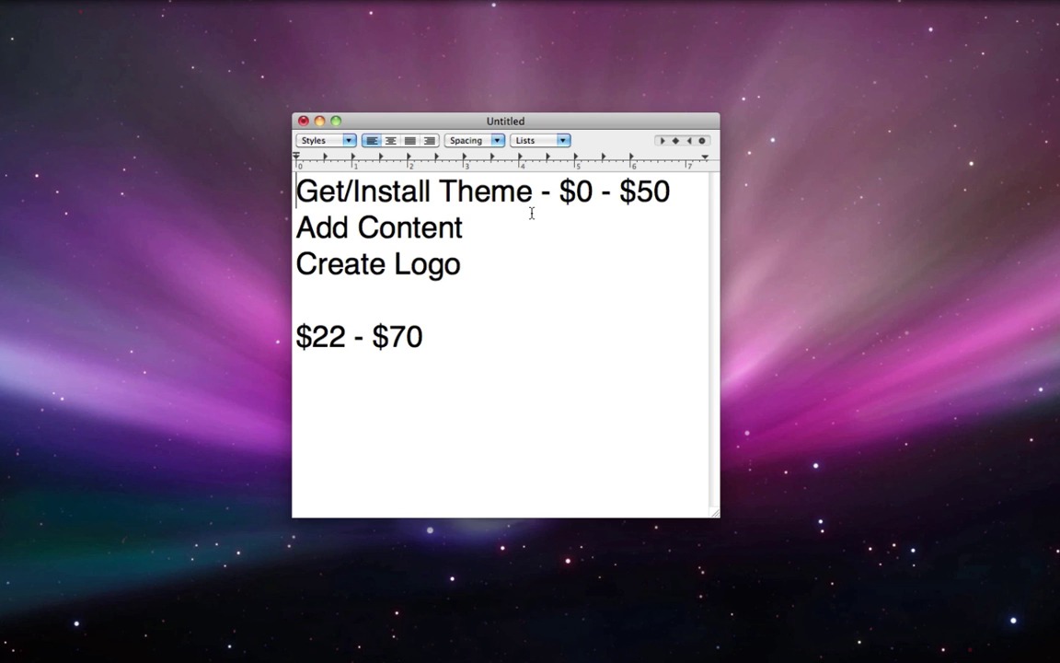
pyautogui.click(154, 648)
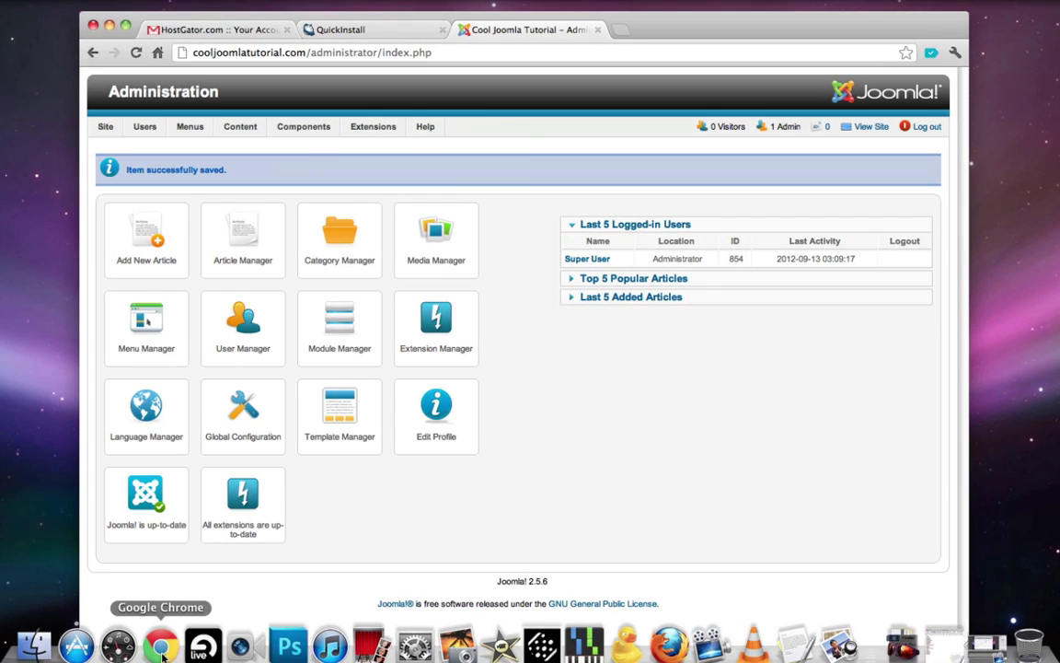
# - Load google.com in a new browser tab
pyautogui.press('super+n')
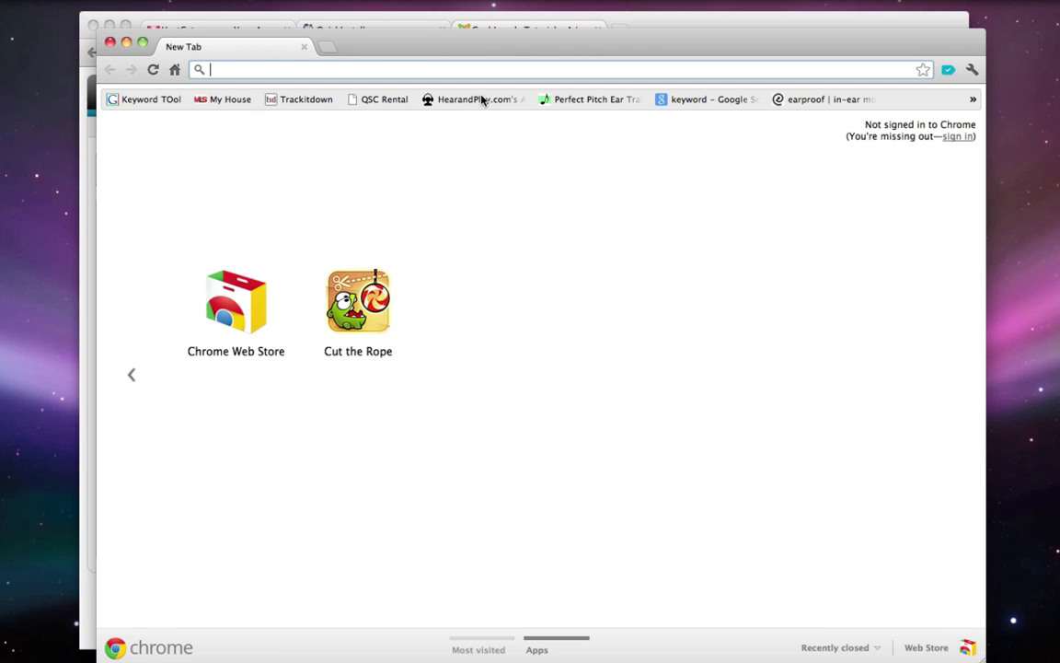
pyautogui.click(110, 42)
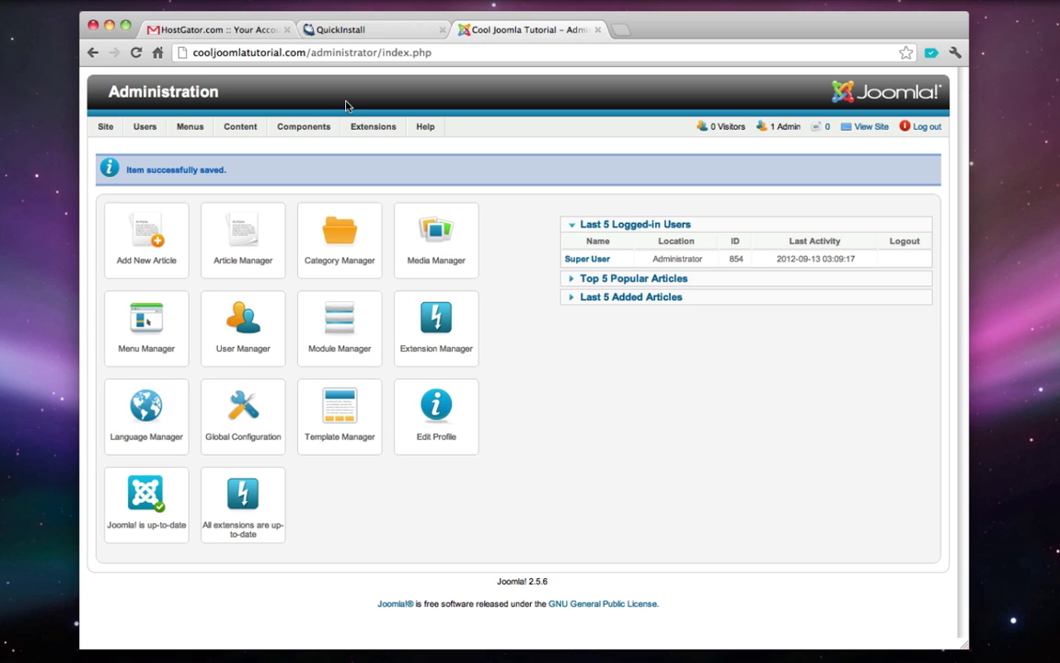
pyautogui.press('super+t')
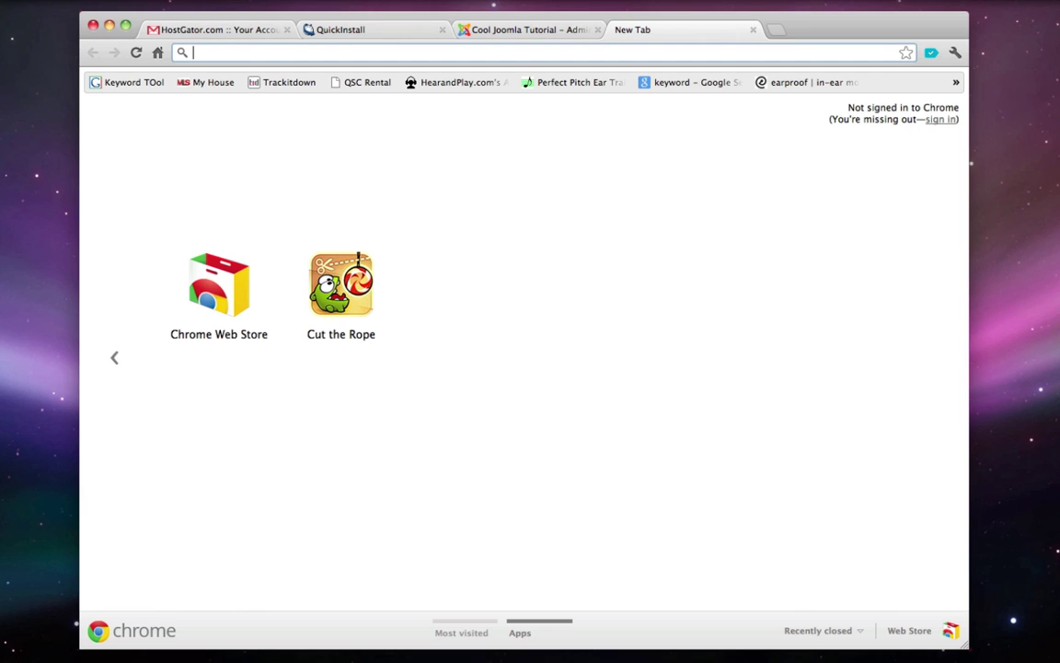
pyautogui.write('google.com')
pyautogui.press('Return')
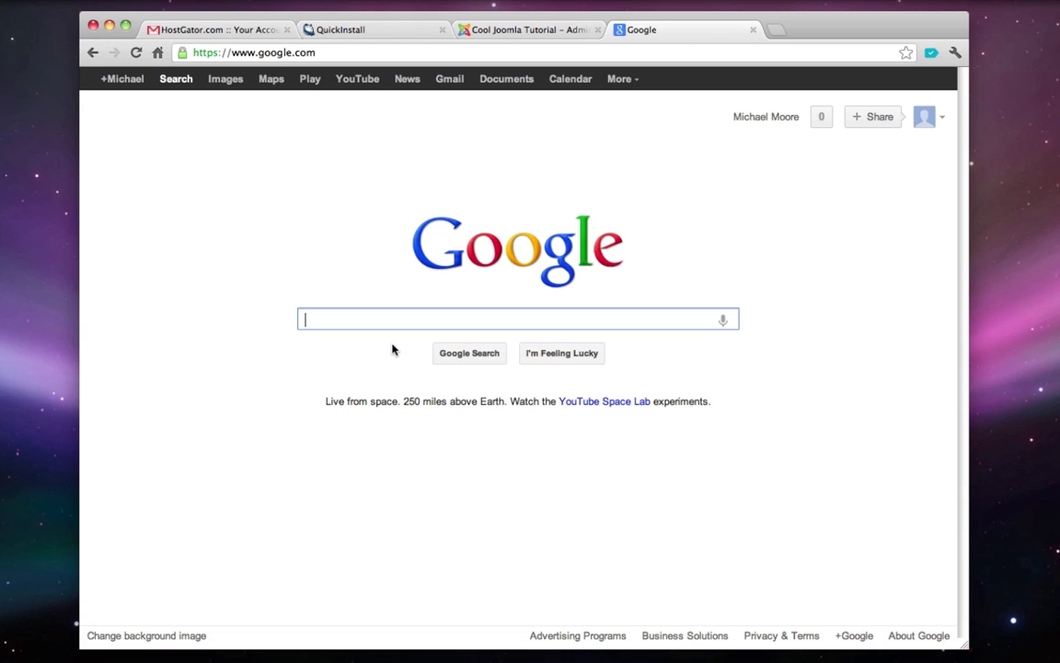
# - Search Google for 'joomla templates' and look over the results
pyautogui.write('joomla')
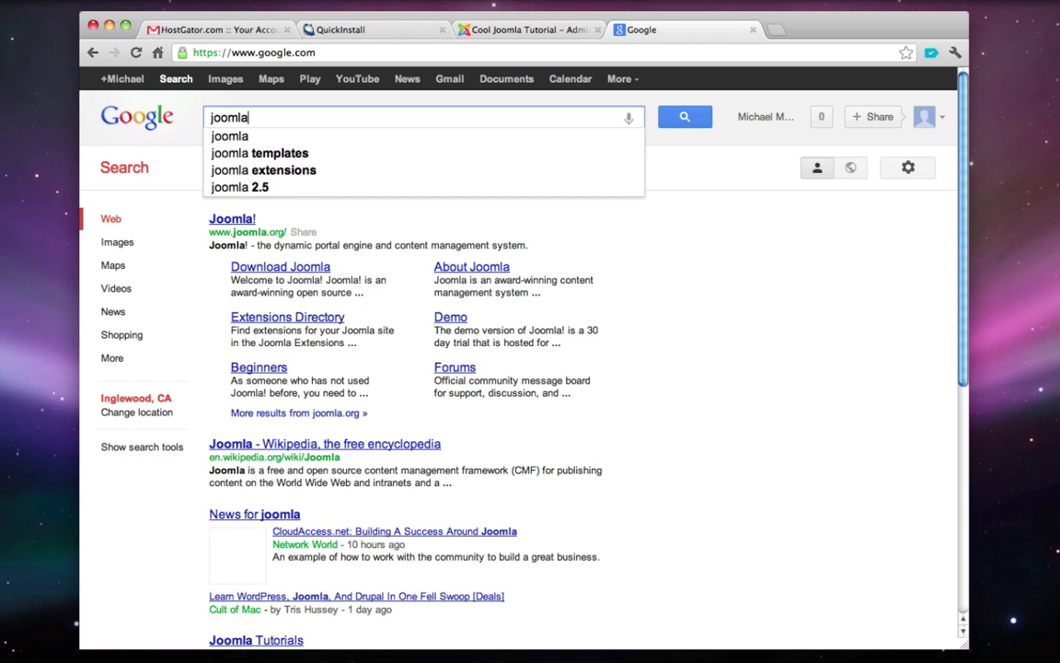
pyautogui.press('Down')
pyautogui.press('Return')
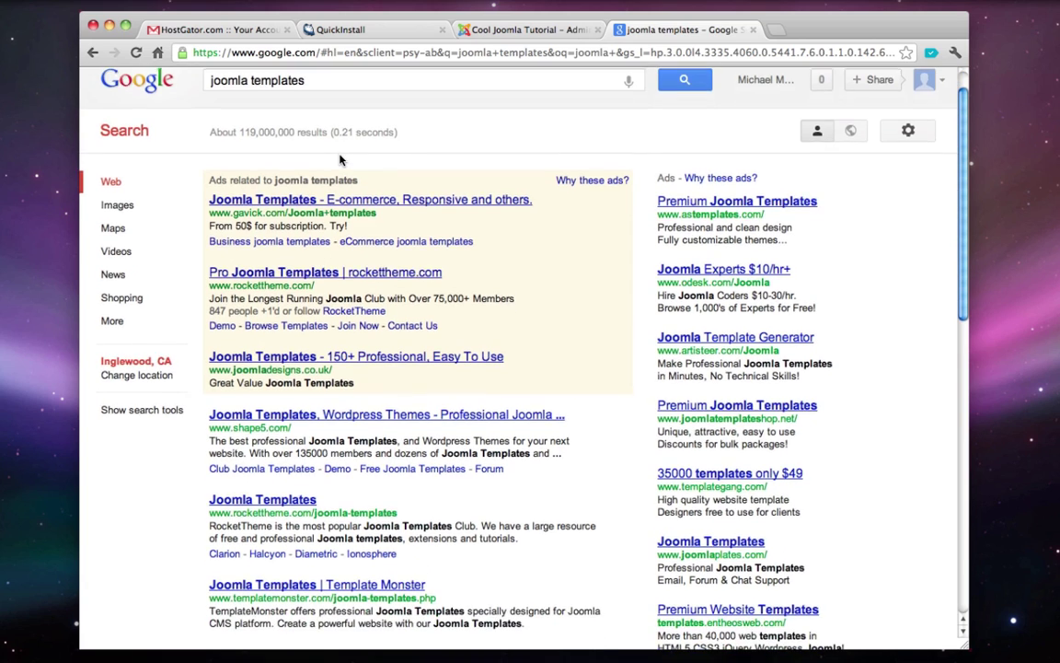
pyautogui.scroll(-2, 343, 157)
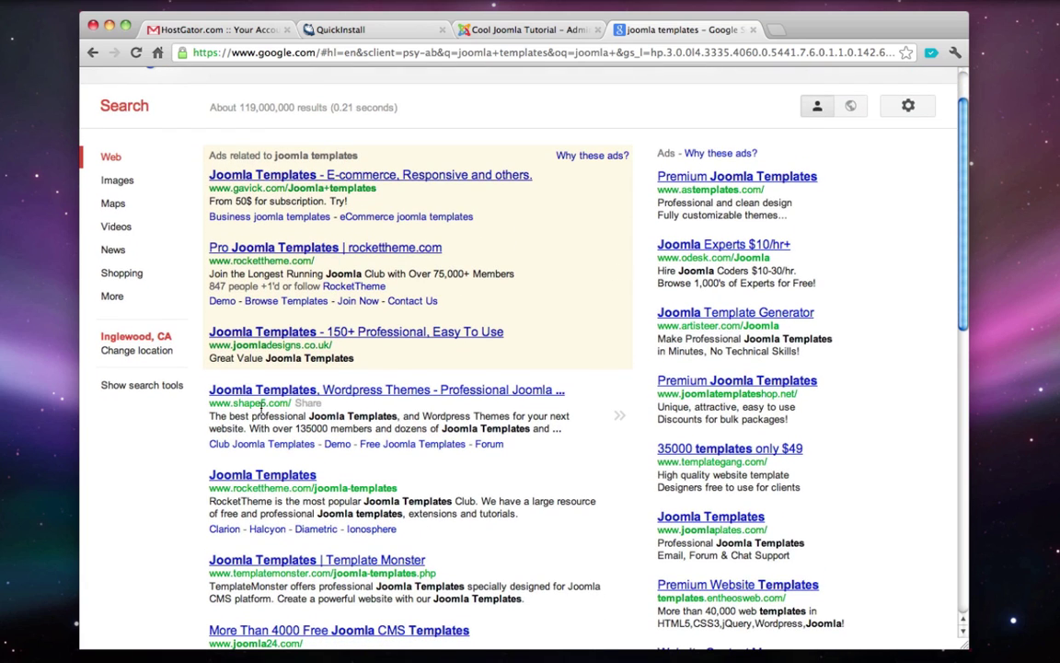
pyautogui.scroll(-1, 233, 413)
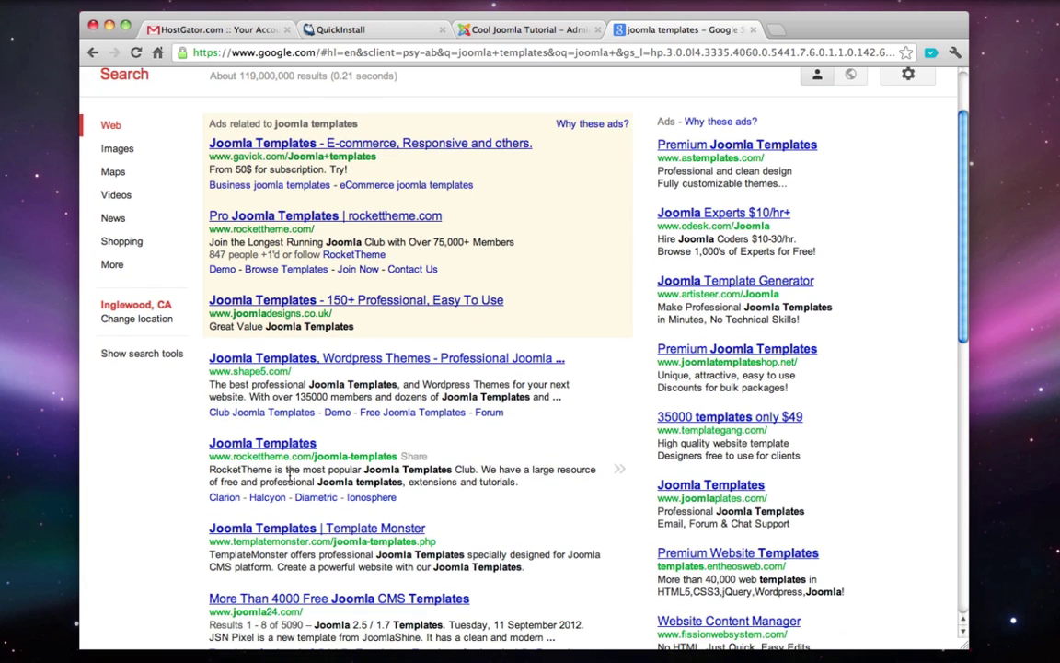
pyautogui.scroll(3, 289, 474)
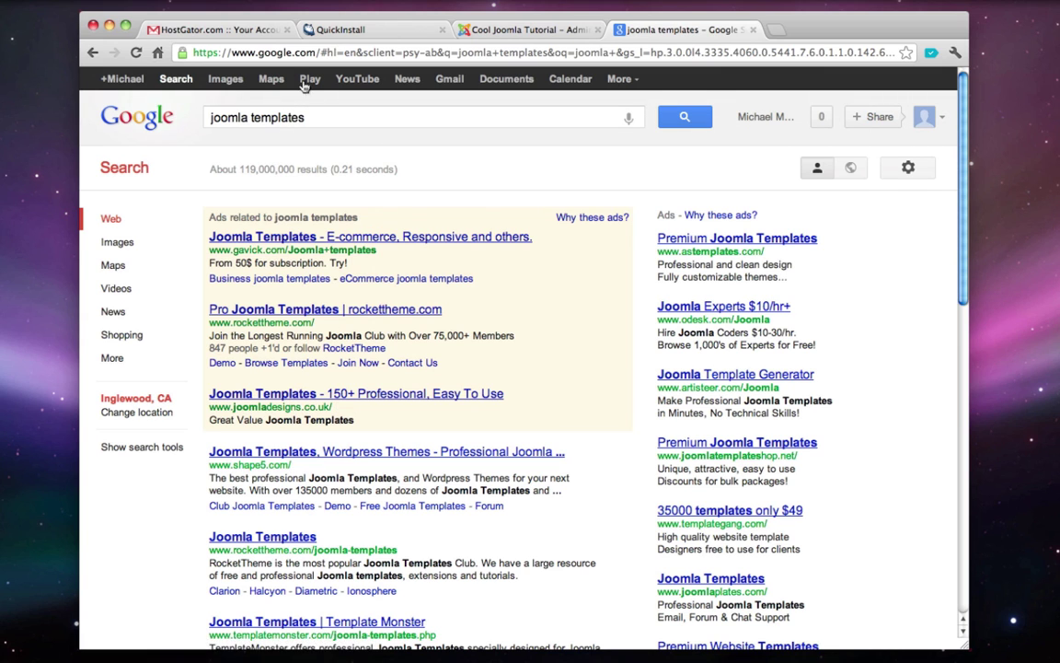
pyautogui.click(249, 53)
# - Go to ThemeForest's Joomla templates category and sort it by number of sales
pyautogui.write('theme')
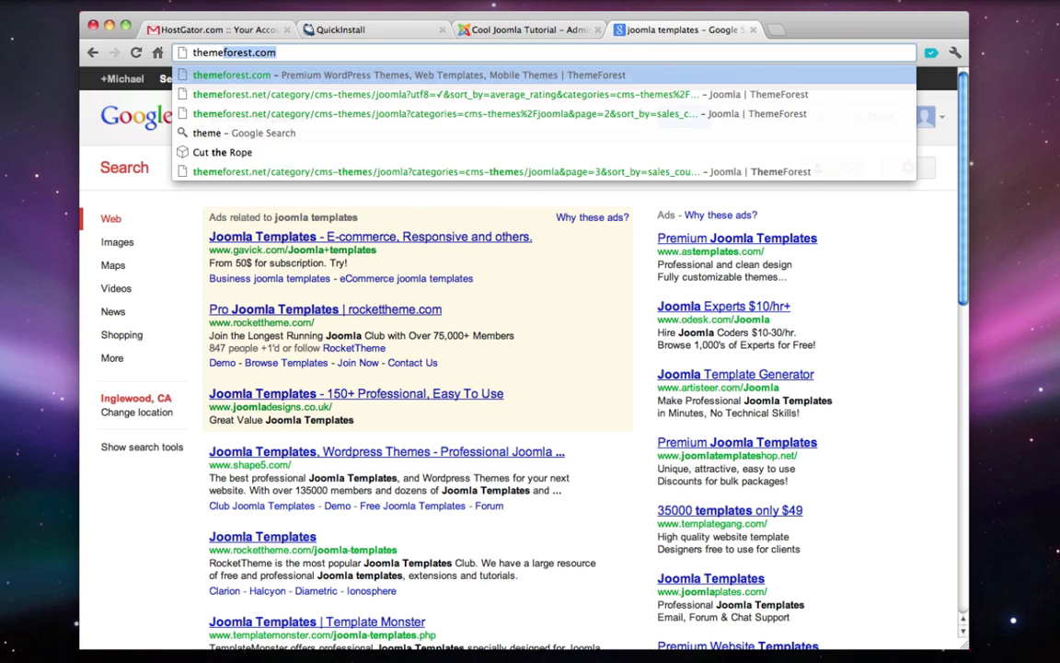
pyautogui.press('Return')
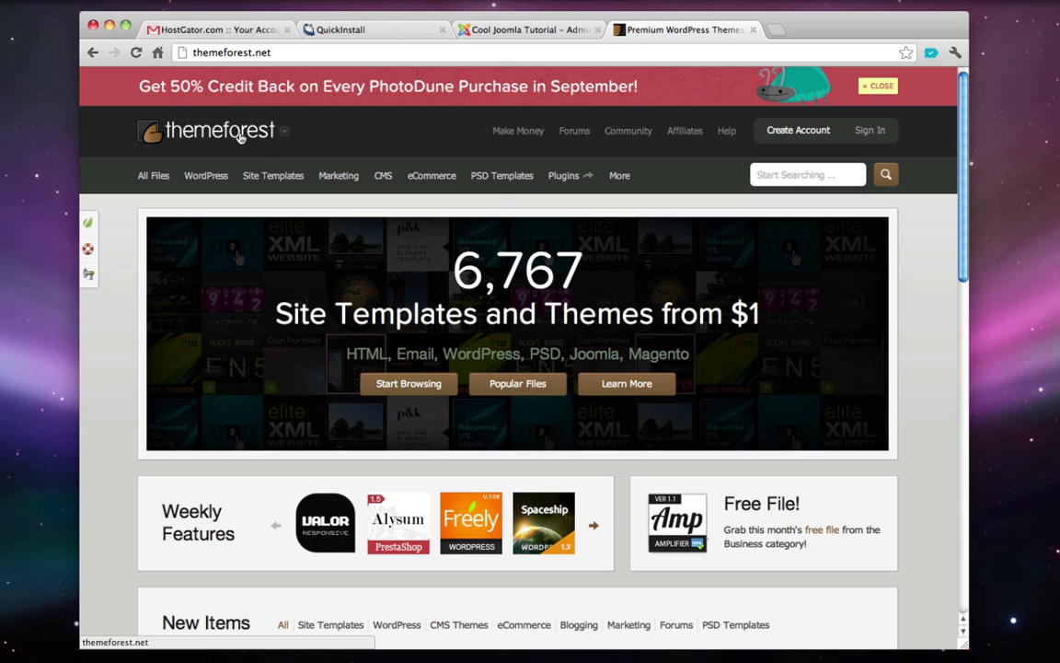
pyautogui.moveTo(387, 172)
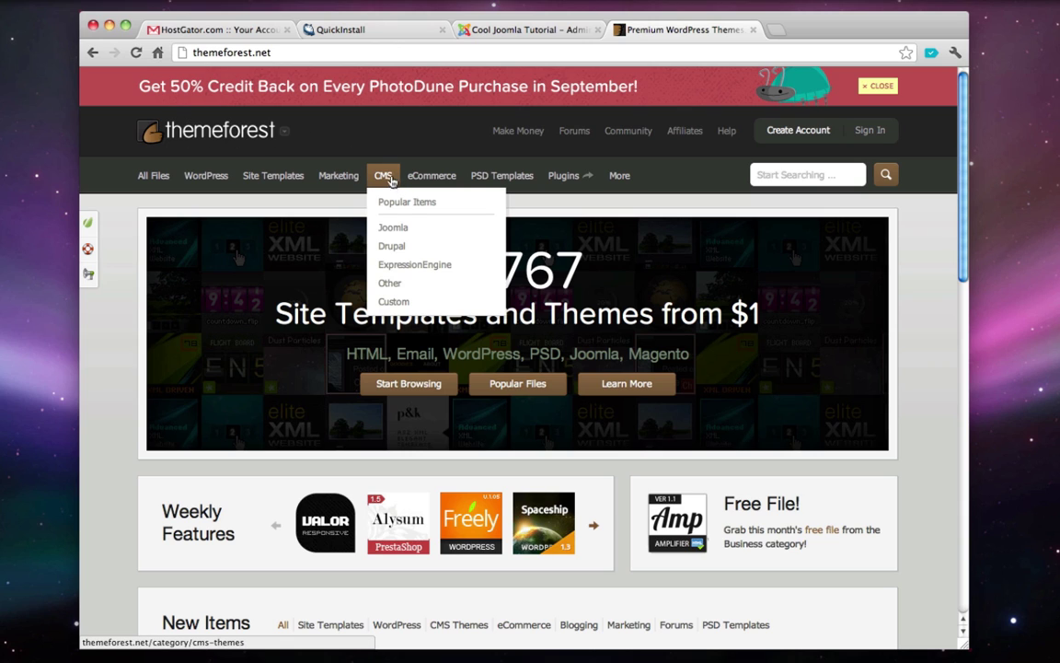
pyautogui.click(419, 230)
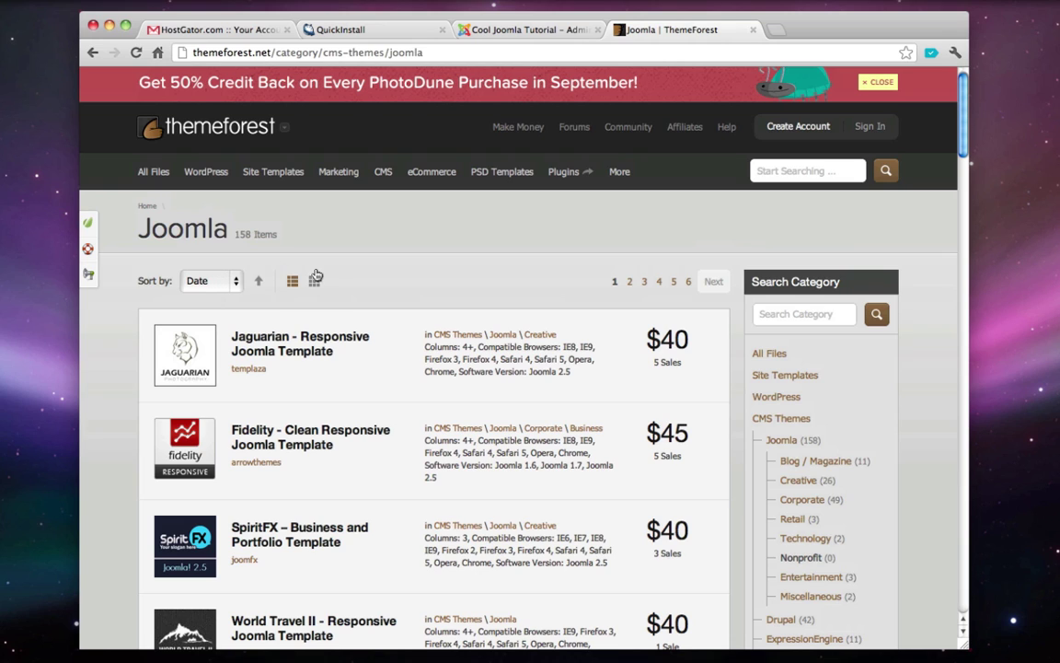
pyautogui.click(237, 278)
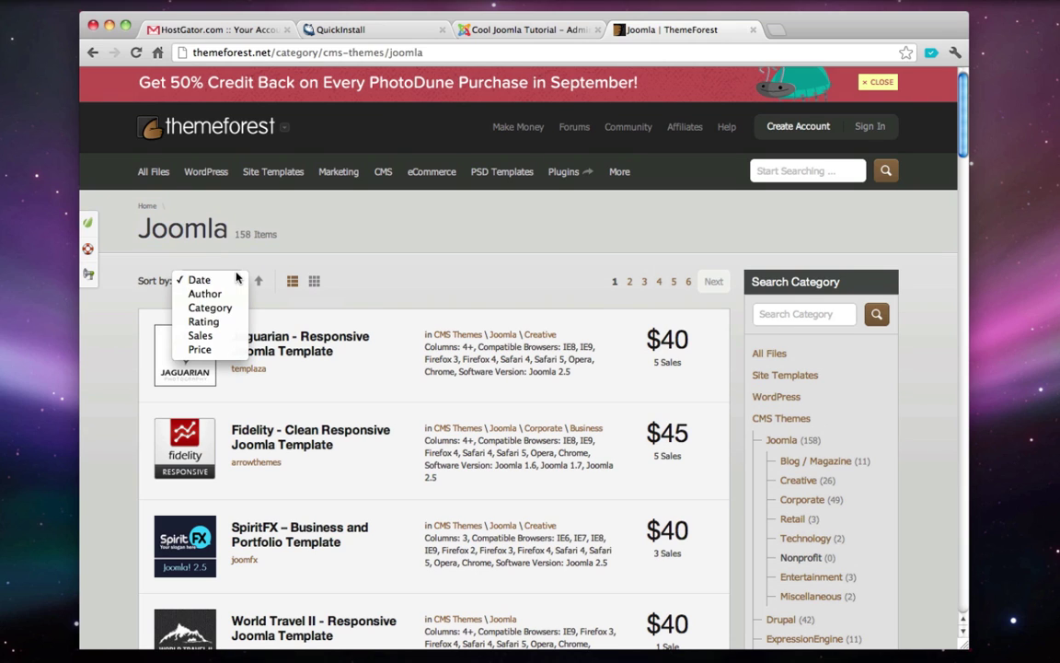
pyautogui.click(218, 337)
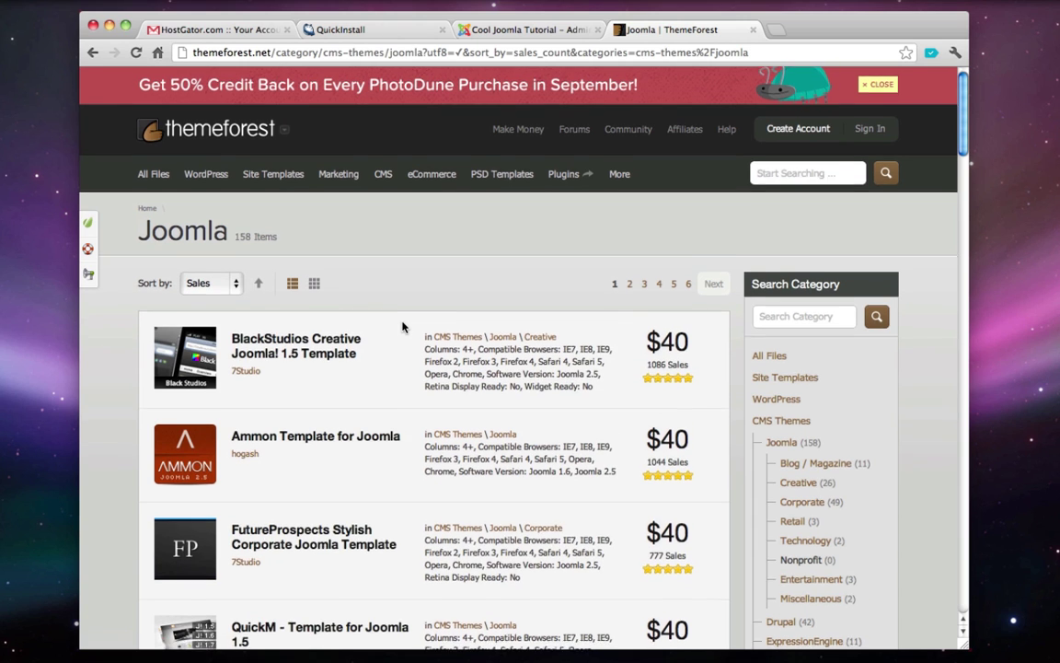
pyautogui.scroll(-5, 402, 325)
pyautogui.scroll(4, 402, 326)
# - Preview the BlackStudios Creative Joomla! 1.5 Template demo, viewing Module Positions and the blue style
pyautogui.click(345, 301)
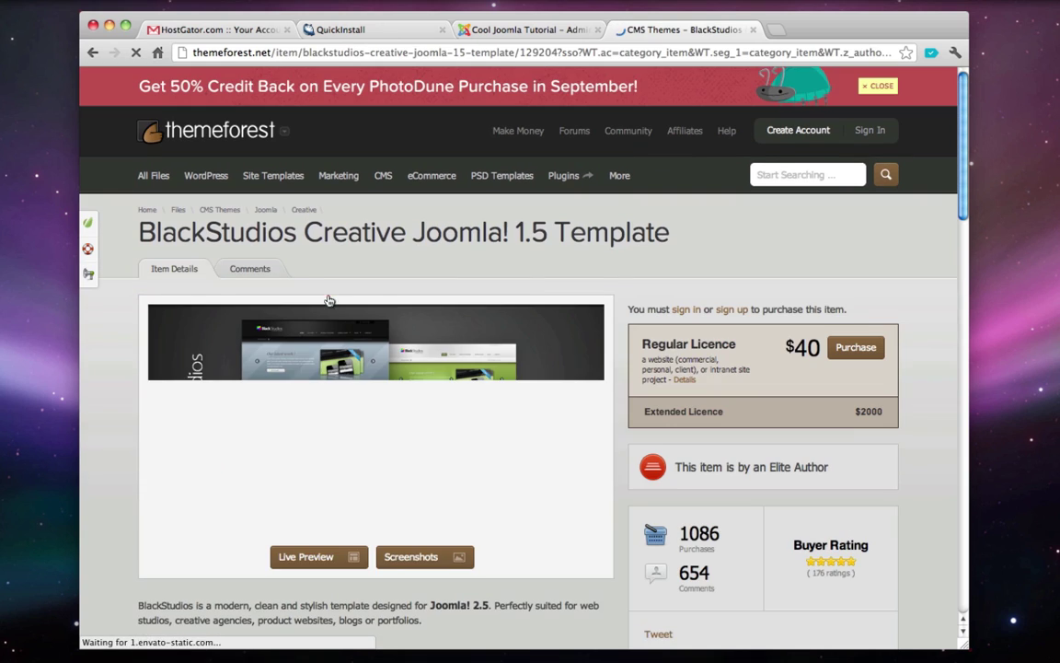
pyautogui.scroll(-2, 364, 470)
pyautogui.scroll(-2, 359, 497)
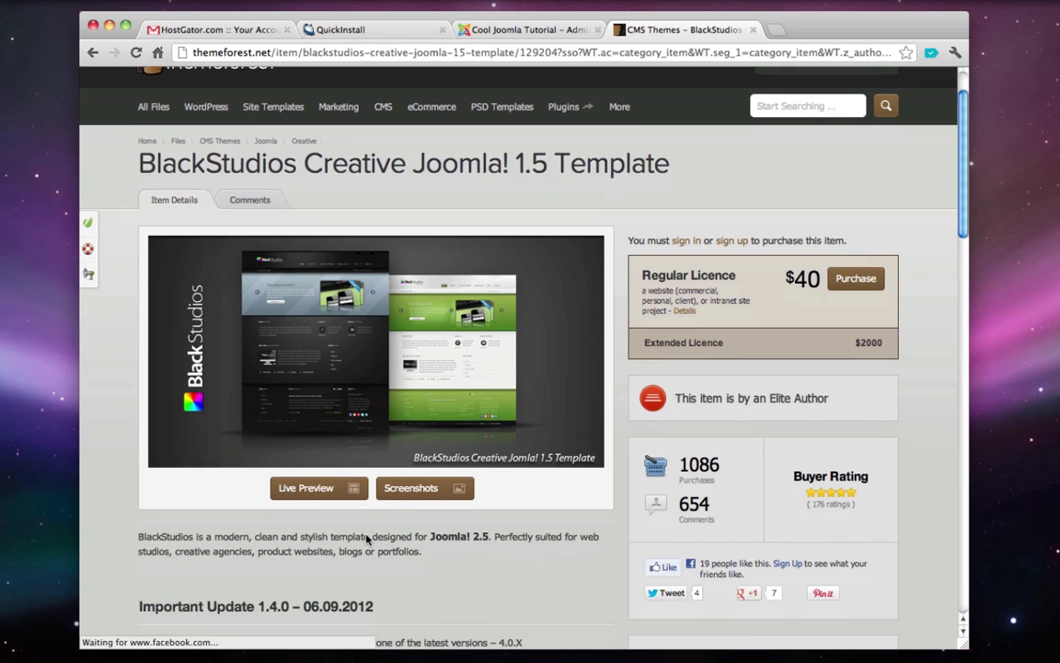
pyautogui.click(339, 470)
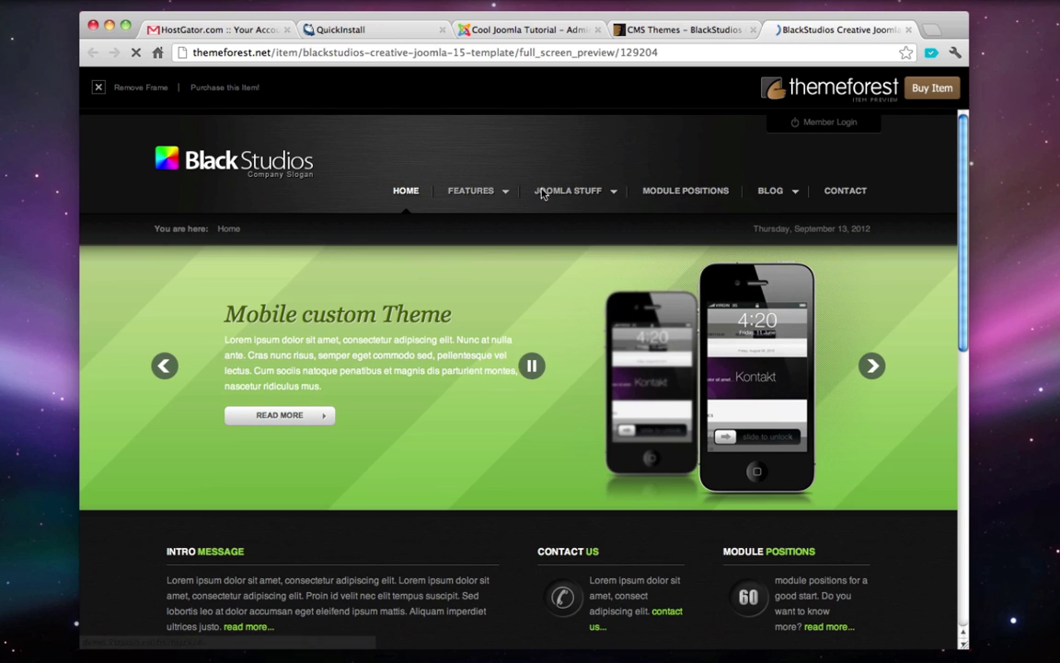
pyautogui.click(681, 191)
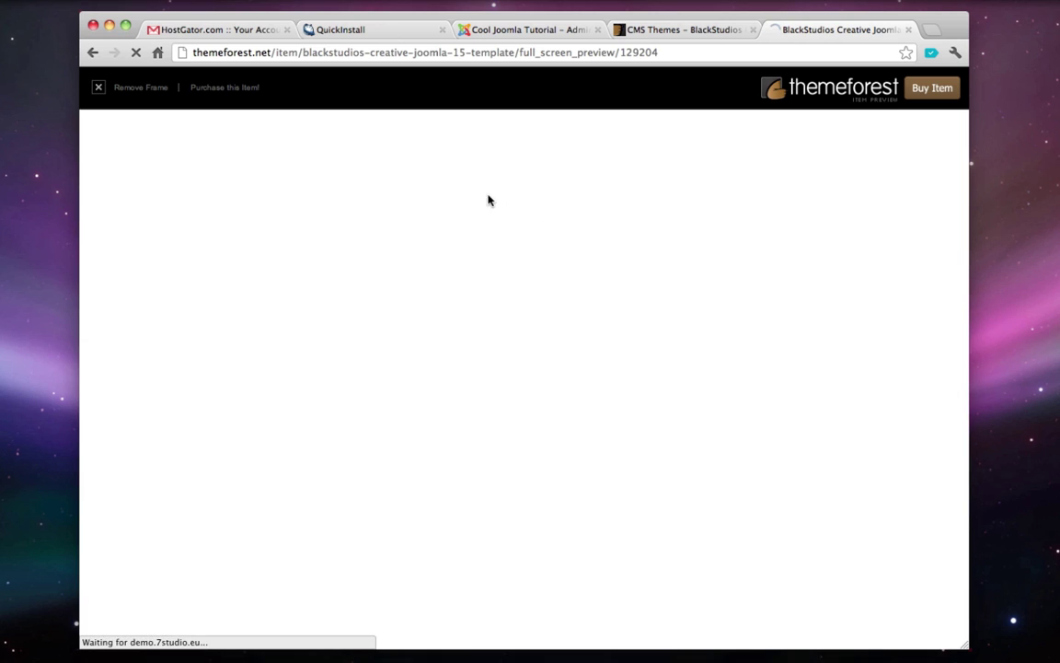
pyautogui.moveTo(488, 200)
pyautogui.moveTo(552, 260)
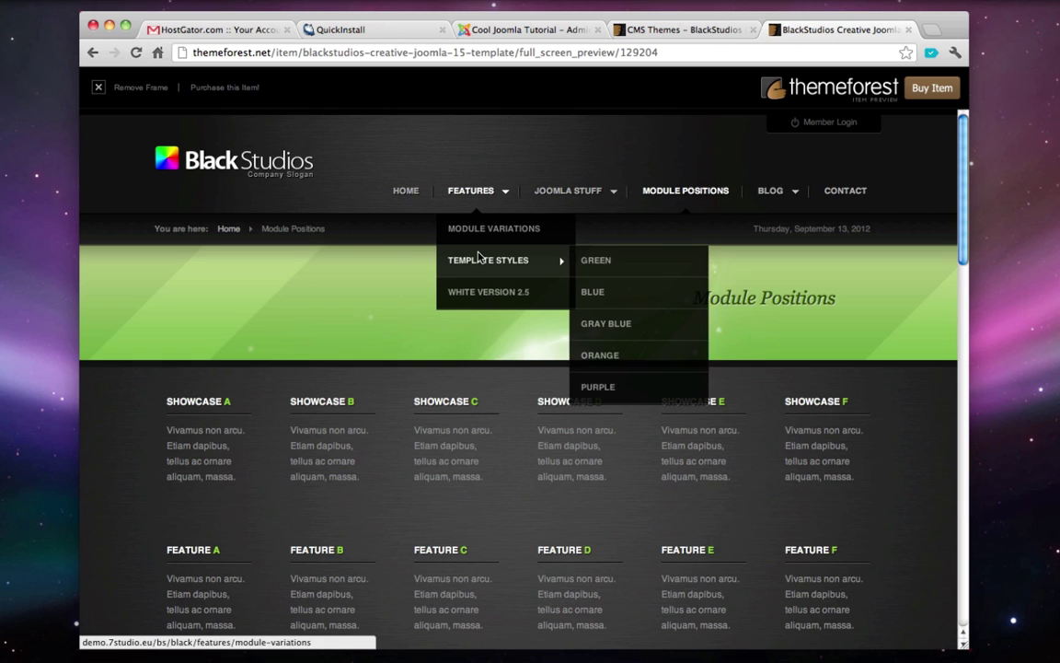
pyautogui.click(629, 291)
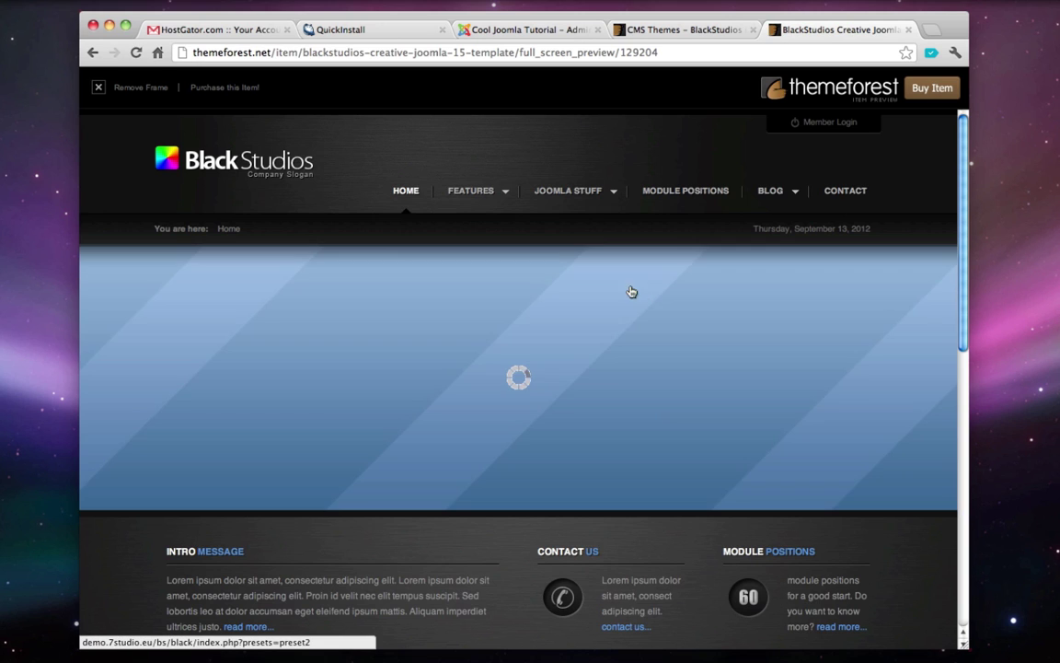
# - Close the BlackStudios preview and return to the sales-sorted Joomla category list
pyautogui.press('super+w')
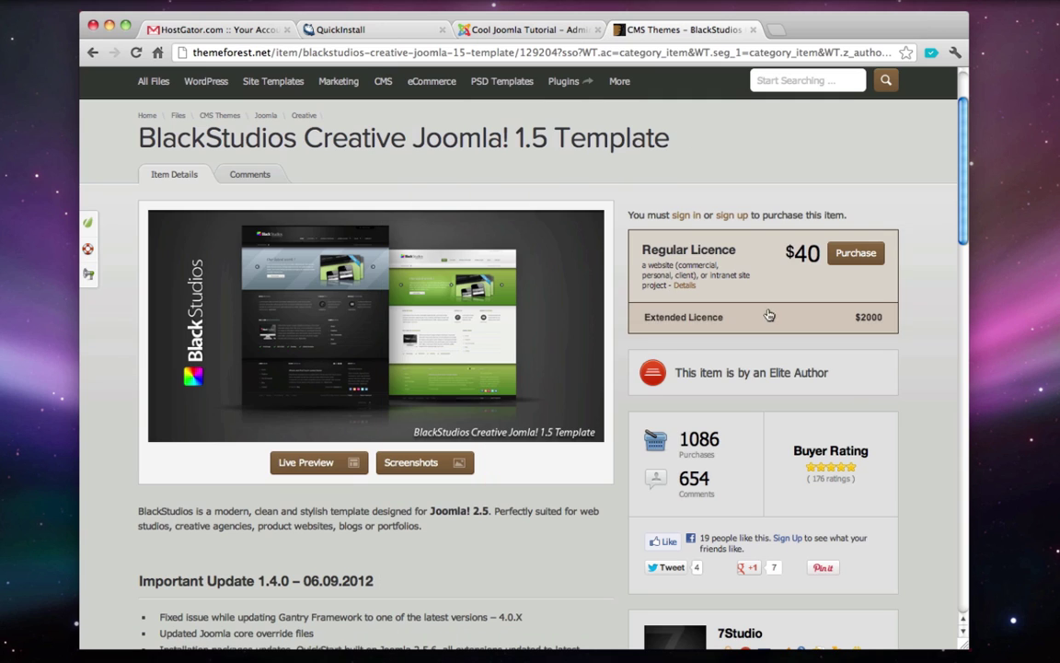
pyautogui.press('super+bracketleft')
pyautogui.scroll(-2, 589, 304)
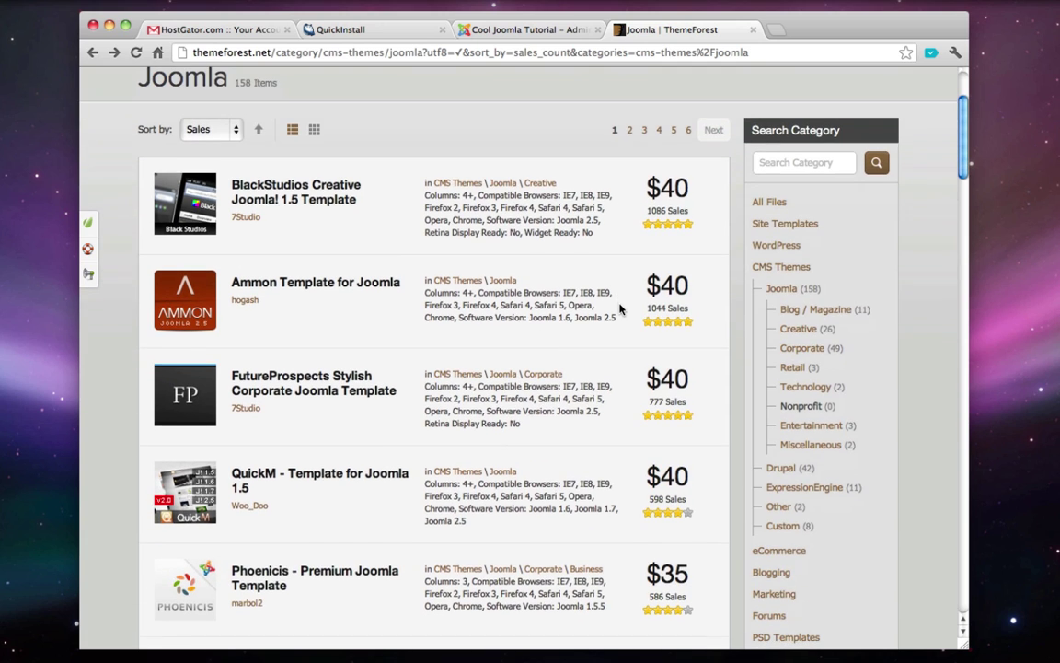
pyautogui.scroll(-4, 620, 310)
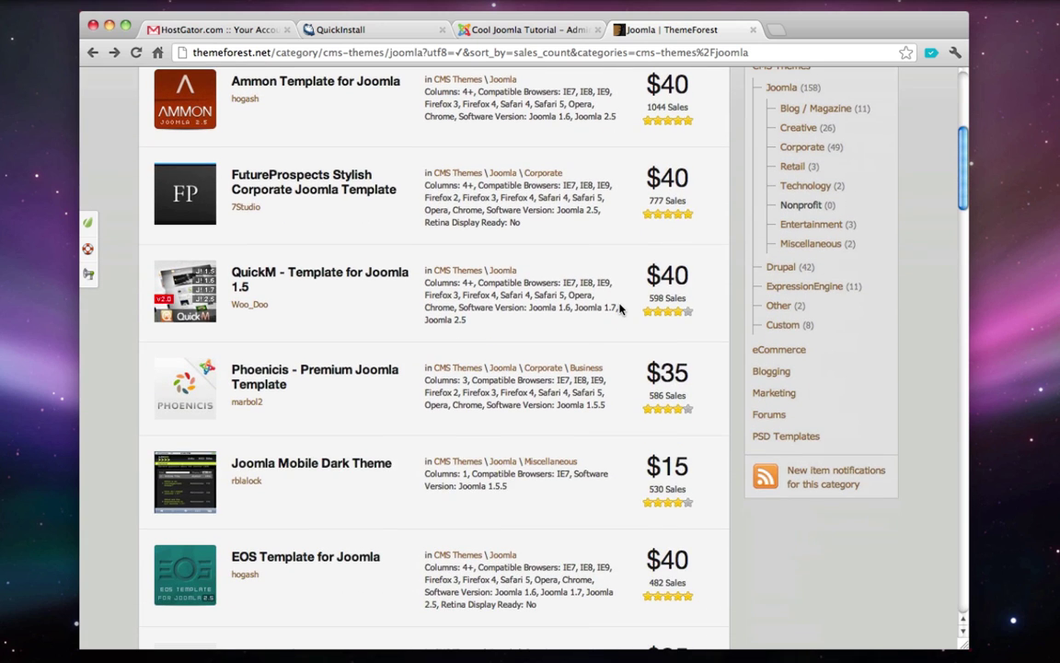
pyautogui.scroll(7, 621, 309)
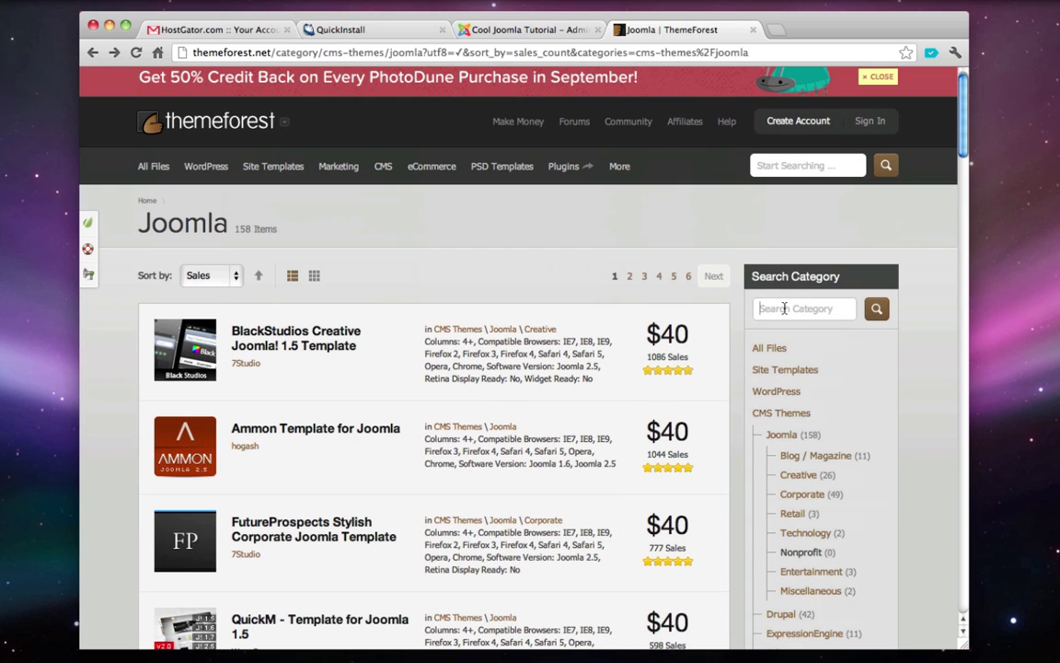
# - Search the category for 'ws none' and open the WS-None template's item page
pyautogui.write('ws none')
pyautogui.press('Return')
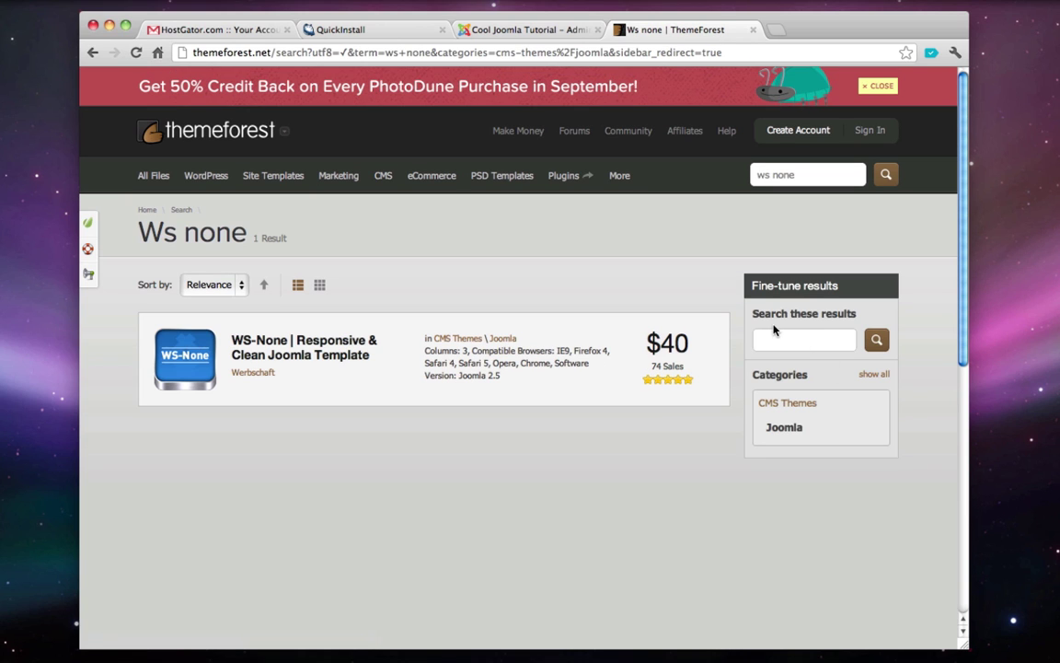
pyautogui.click(294, 352)
pyautogui.scroll(-2, 339, 469)
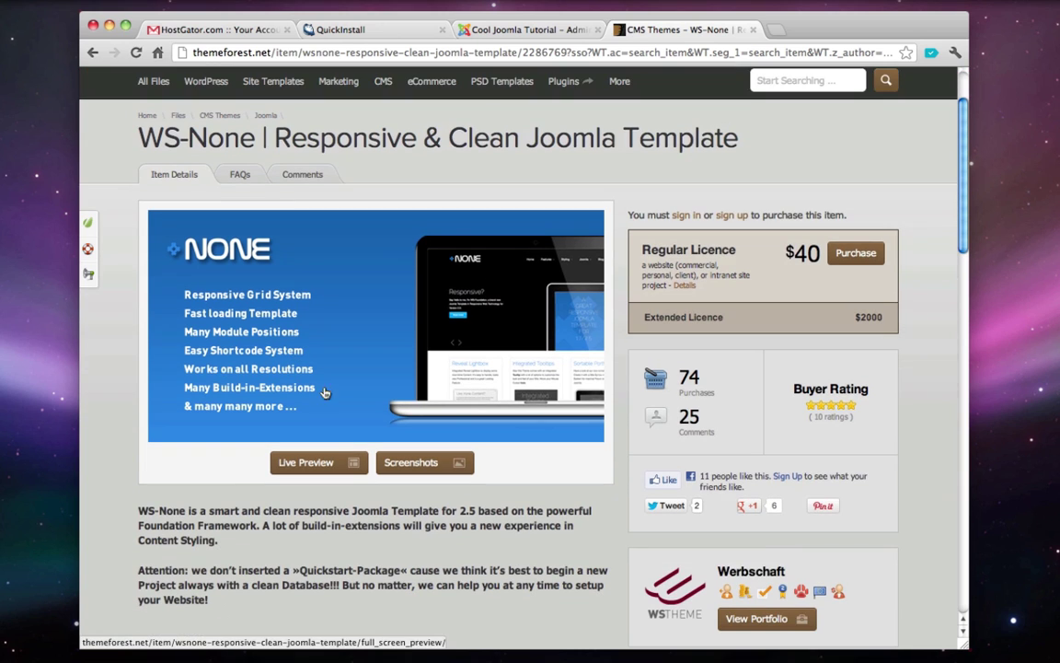
# - Open the WS-None live demo's contact page and test its responsive layout by resizing the window
pyautogui.click(338, 470)
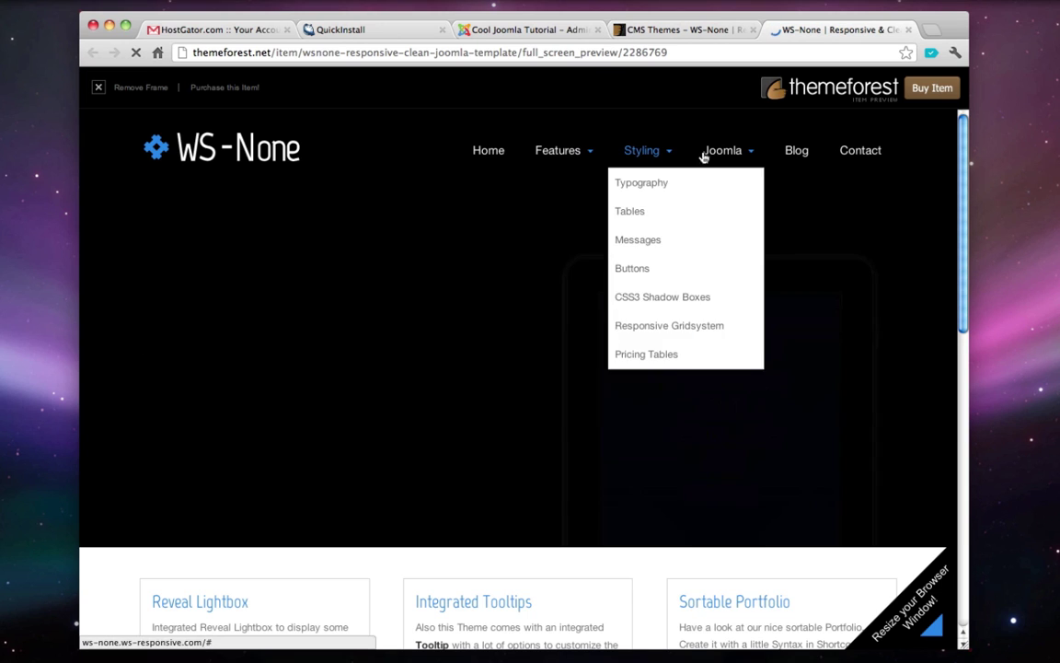
pyautogui.moveTo(717, 157)
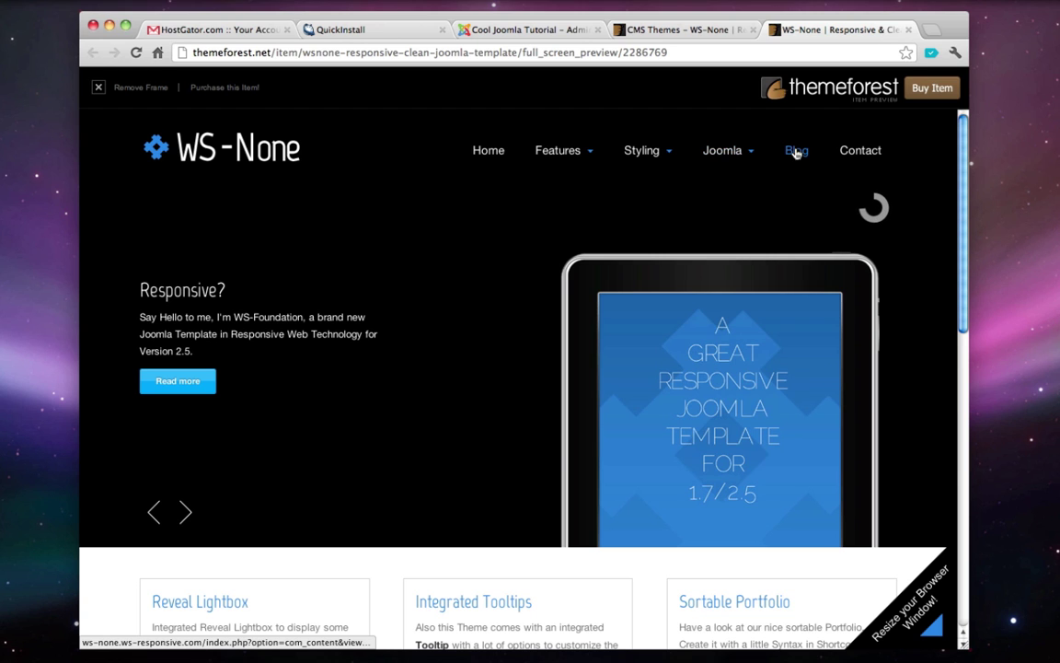
pyautogui.click(863, 157)
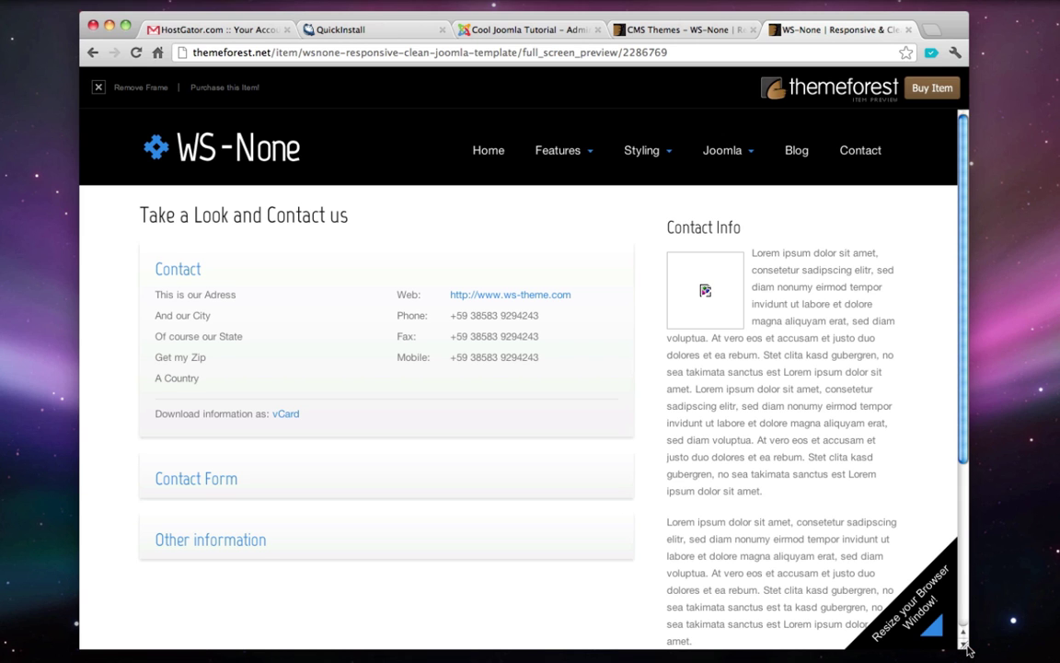
pyautogui.moveTo(968, 650); pyautogui.dragTo(428, 655)
pyautogui.scroll(-10, 383, 556)
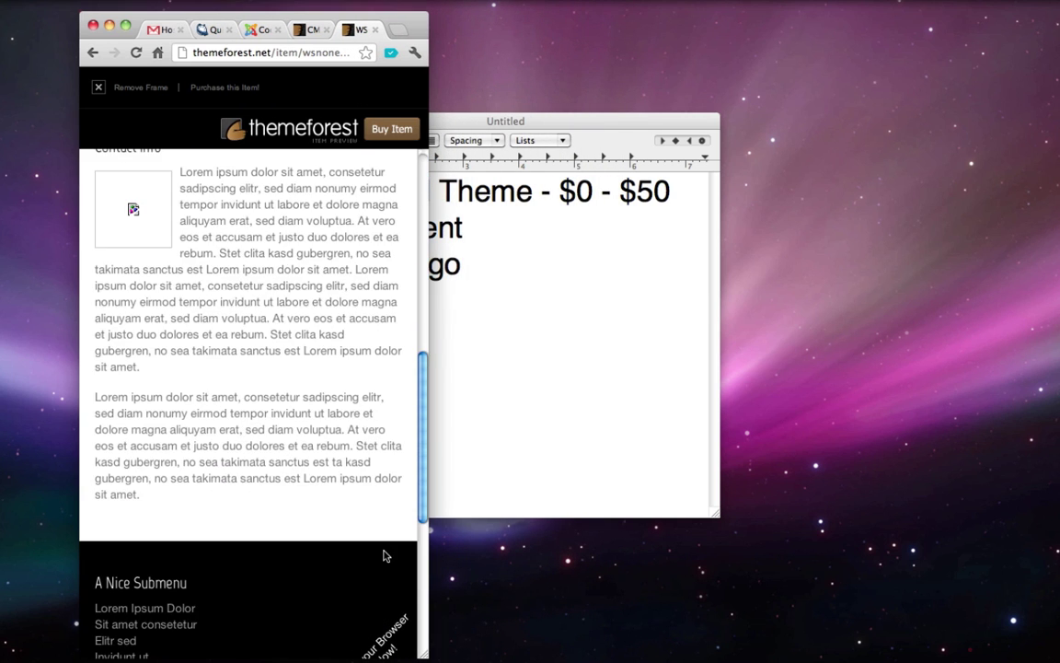
pyautogui.scroll(5, 385, 556)
pyautogui.scroll(5, 386, 561)
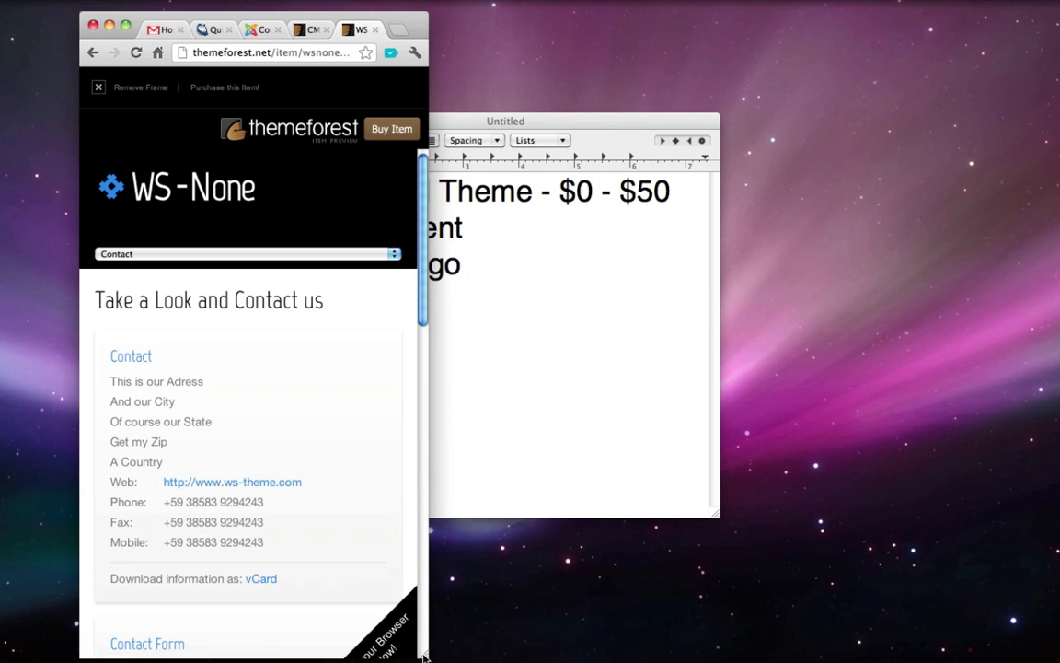
pyautogui.moveTo(429, 655); pyautogui.dragTo(966, 649)
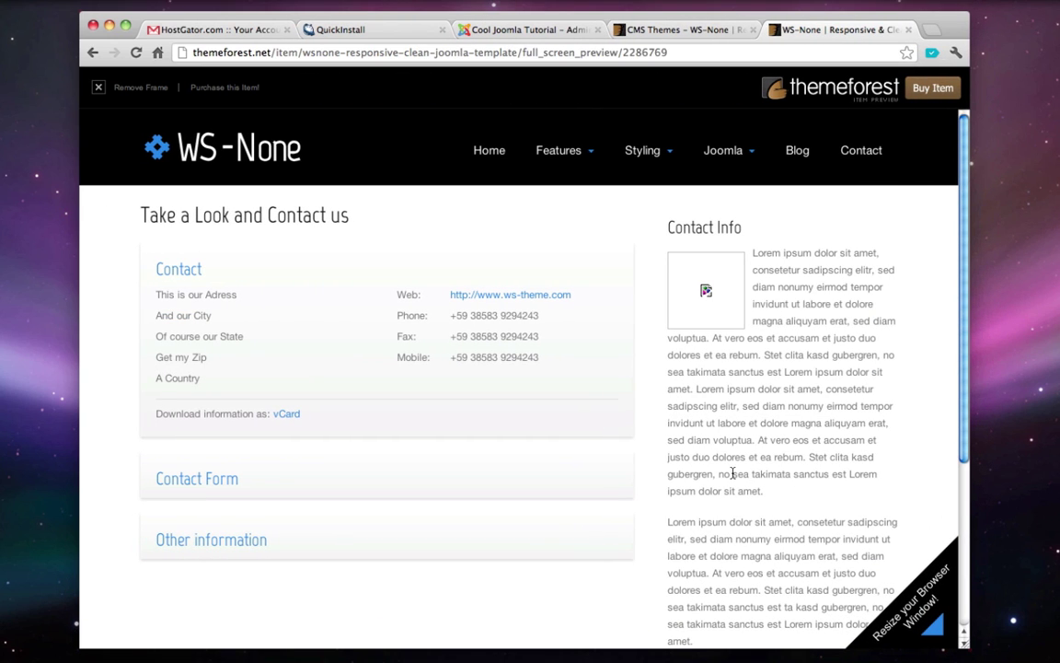
# - Close the WS-None live preview, returning to the item page
pyautogui.press('super+Left')
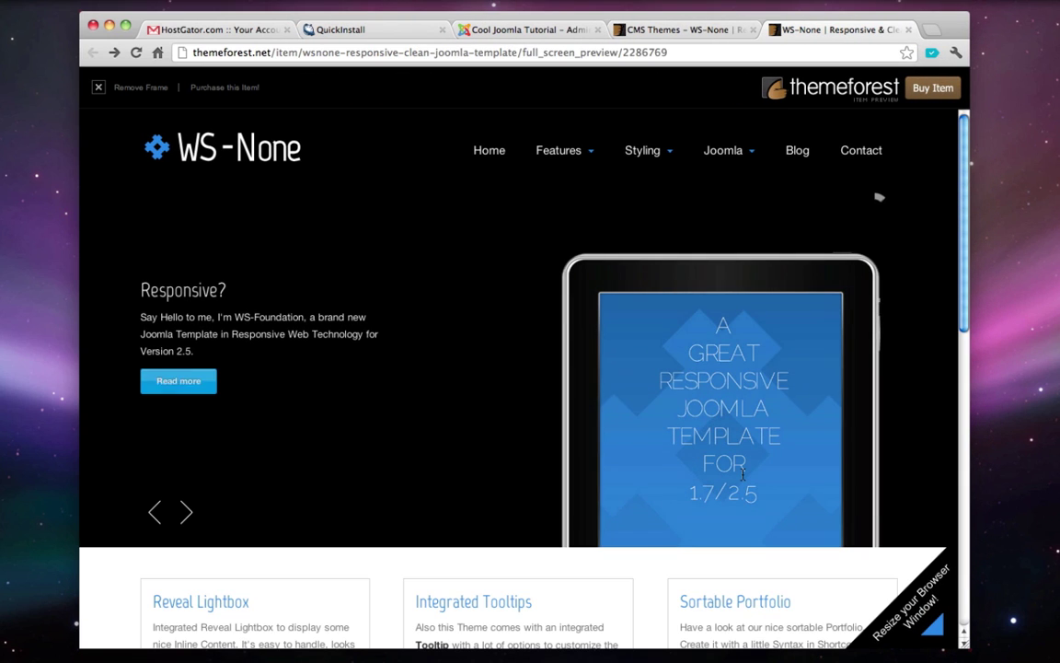
pyautogui.press('super+w')
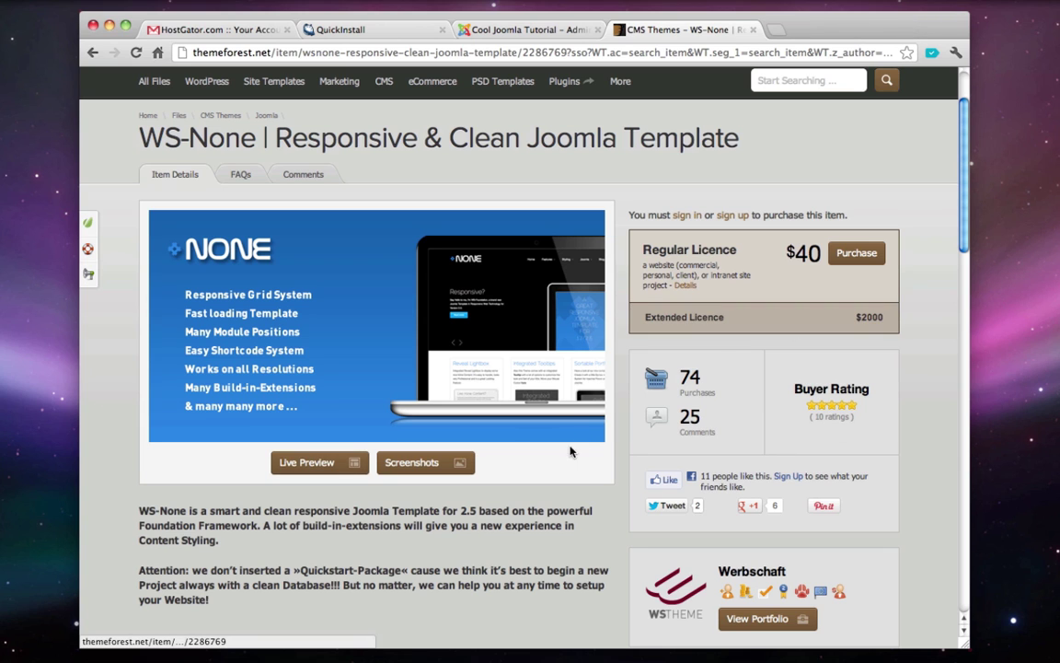
pyautogui.scroll(2, 380, 398)
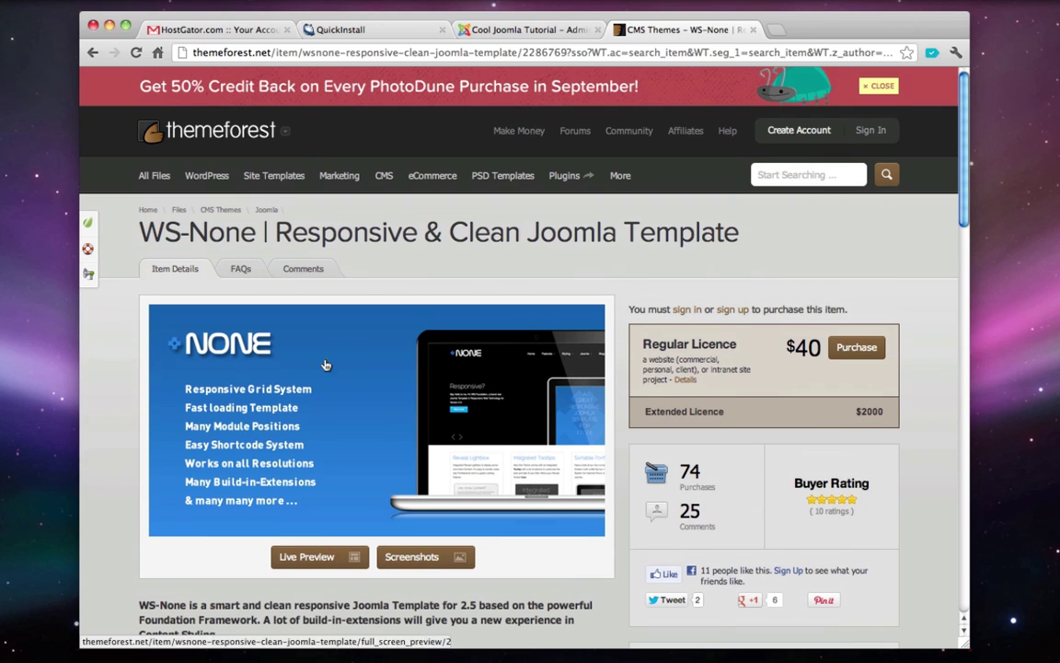
pyautogui.moveTo(205, 175)
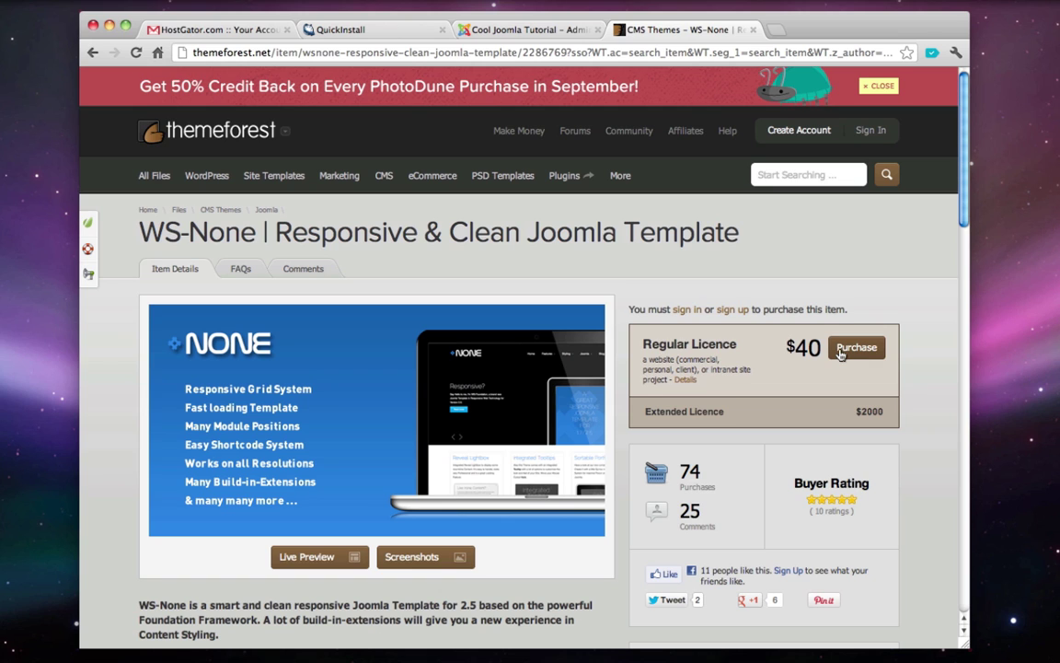
# - Search Google for 'free joomla templates' in a new tab
pyautogui.press('super+t')
pyautogui.write('google.com')
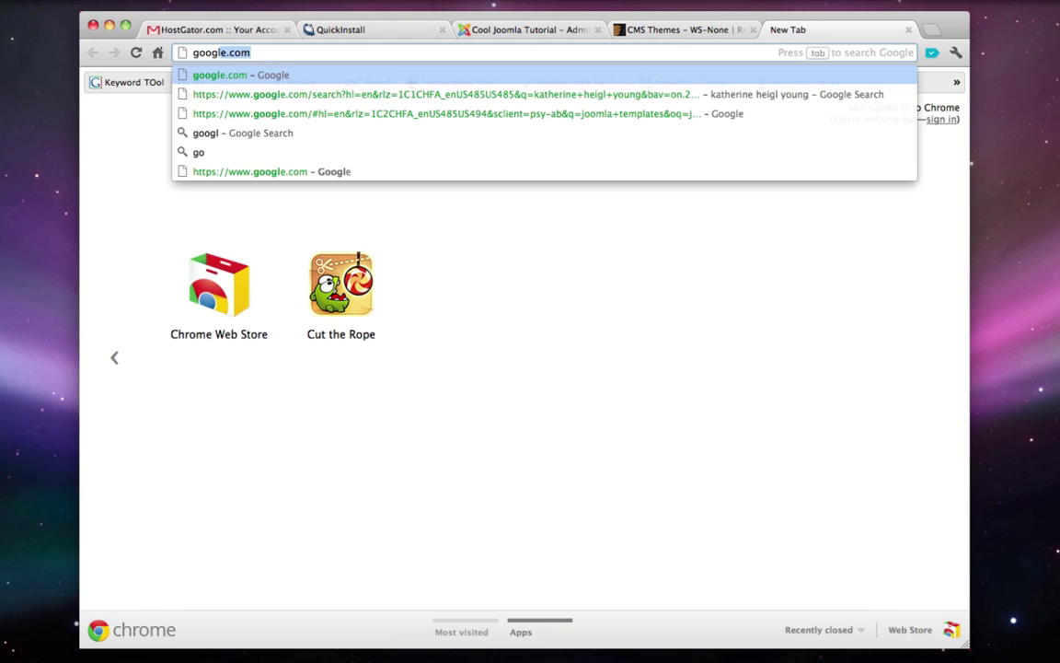
pyautogui.press('Return')
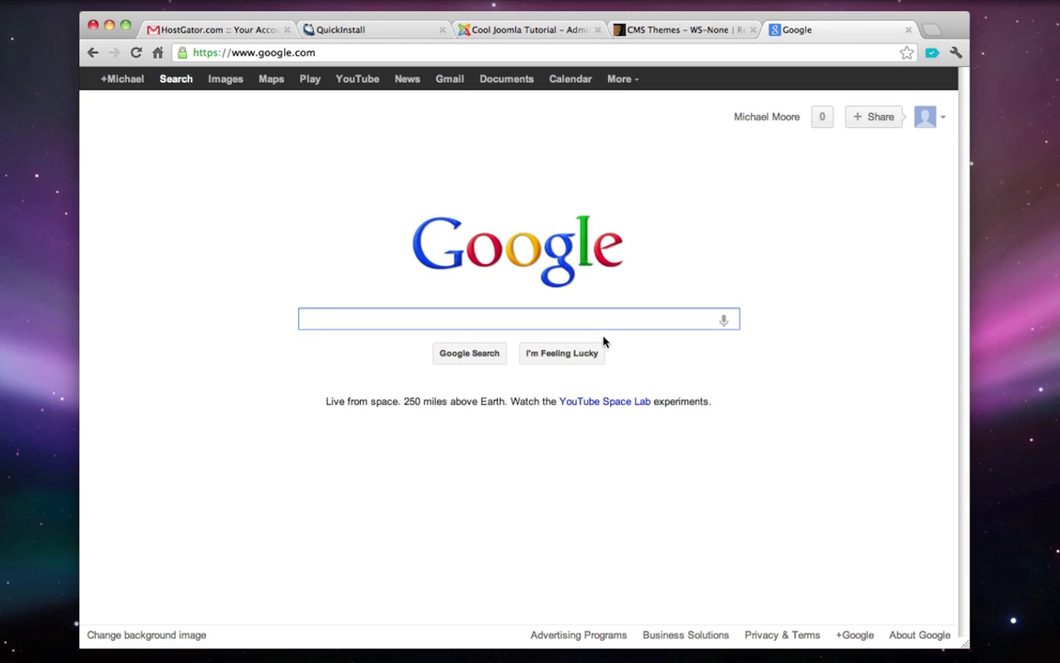
pyautogui.write('j')
pyautogui.press('BackSpace')
pyautogui.write('free joom')
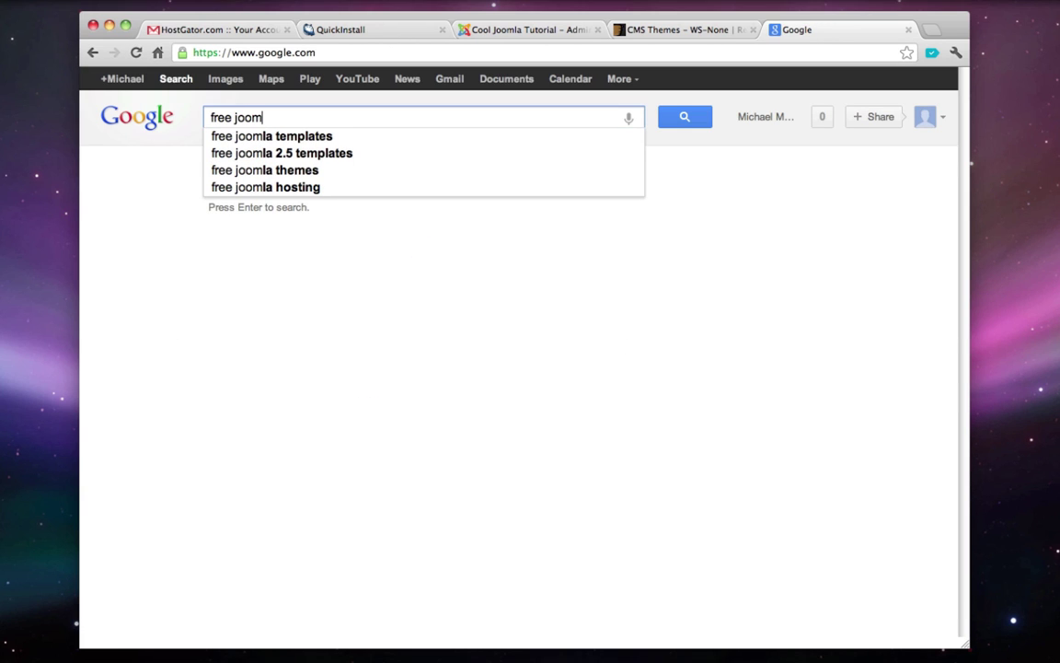
pyautogui.press('Tab')
pyautogui.press('Return')
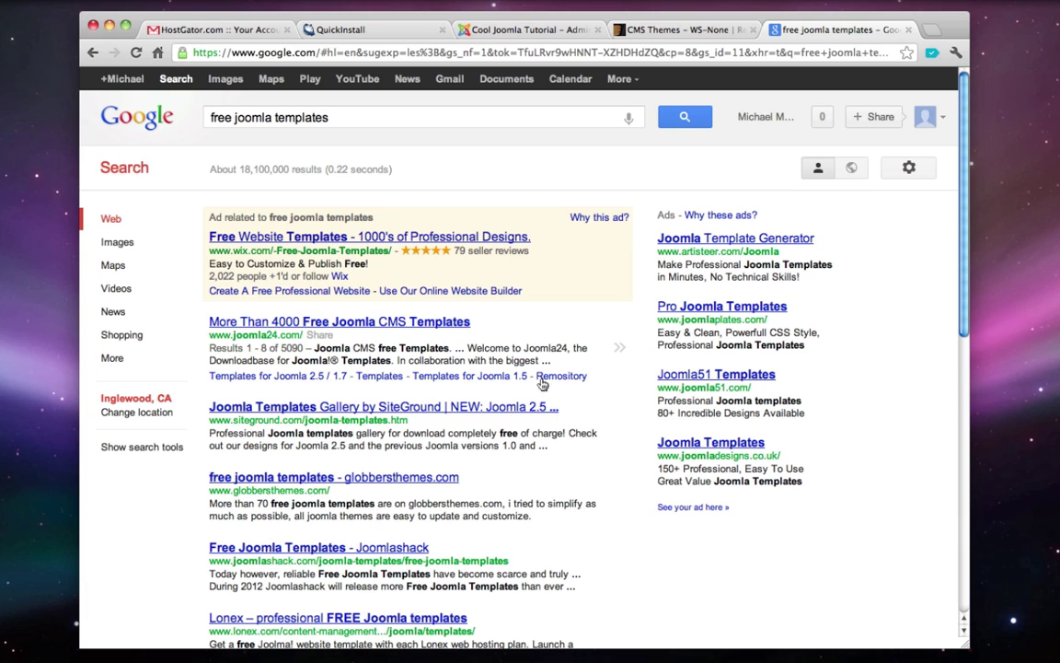
# - Browse the Joomla24 free templates site, then go back to the Google results
pyautogui.click(299, 323)
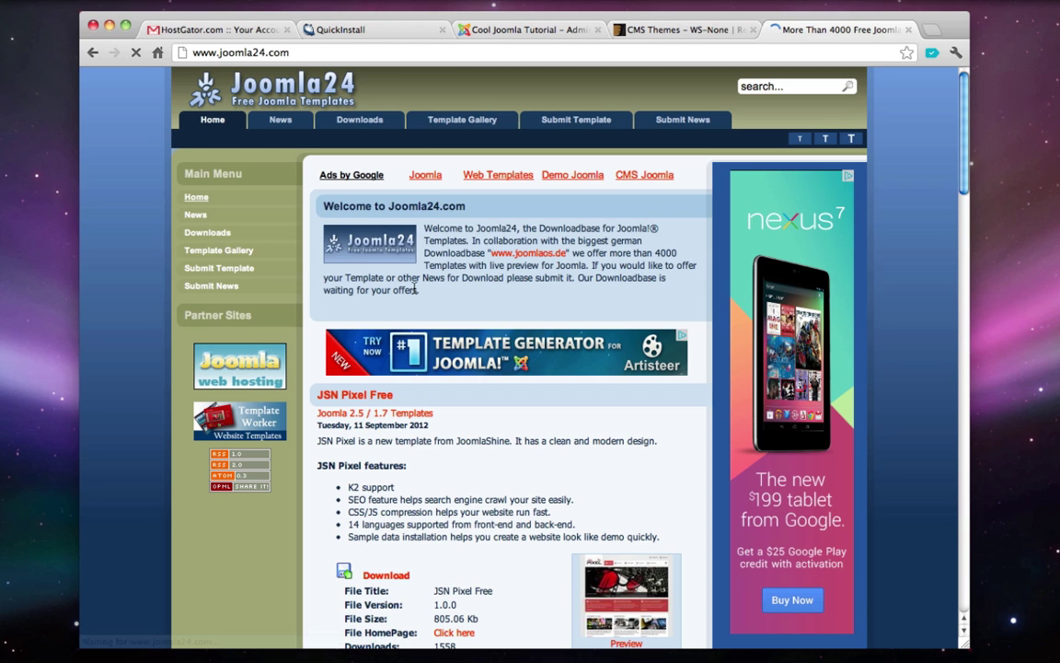
pyautogui.scroll(-5, 473, 333)
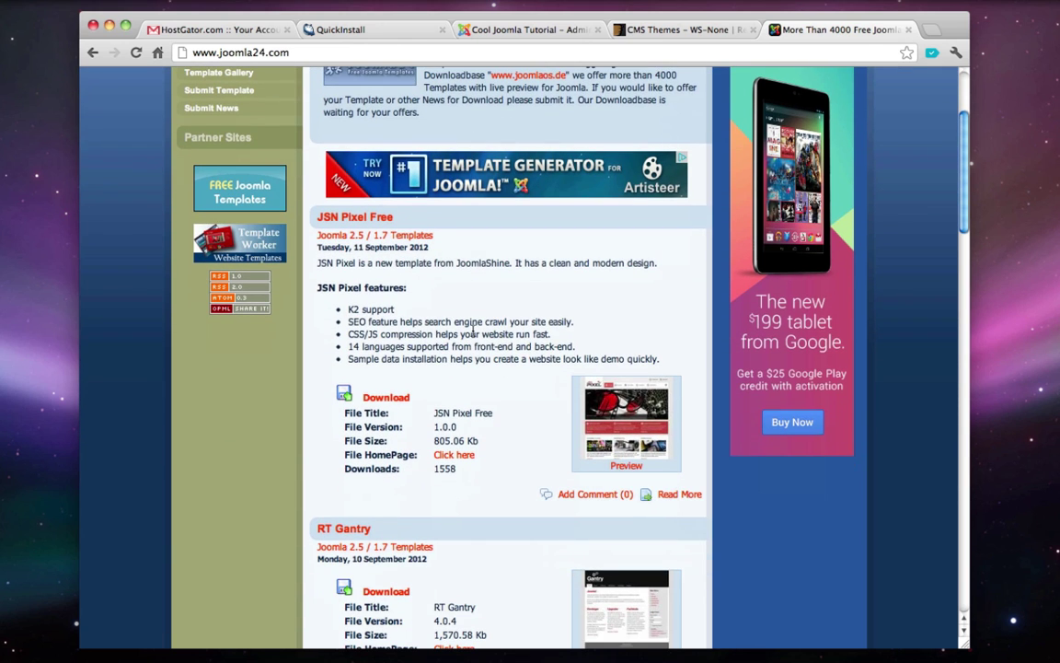
pyautogui.scroll(-15, 473, 333)
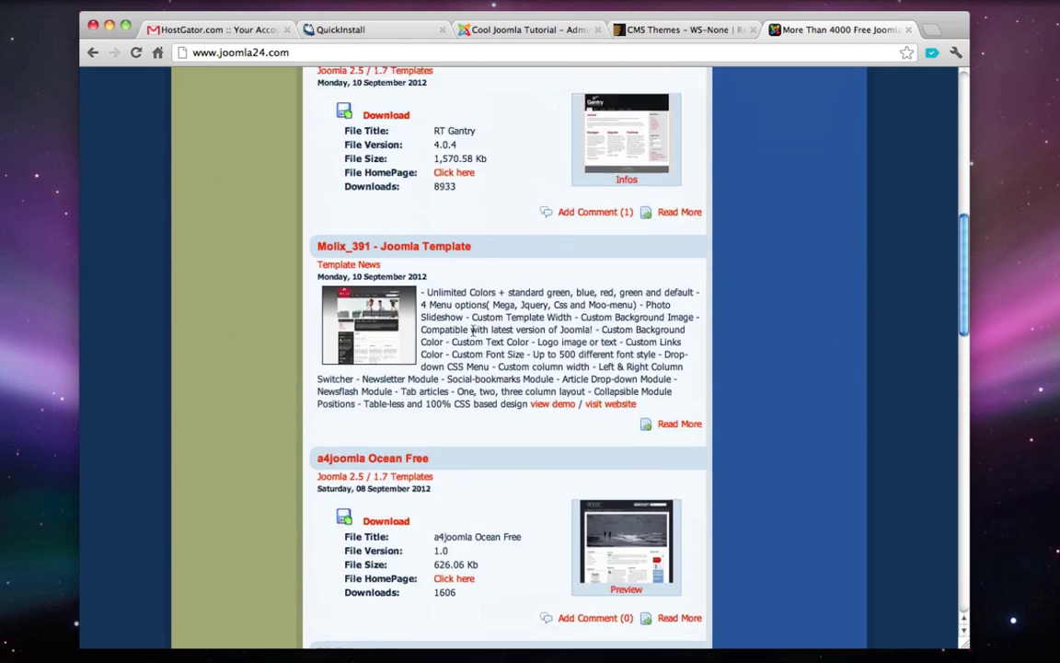
pyautogui.press('super+bracketleft')
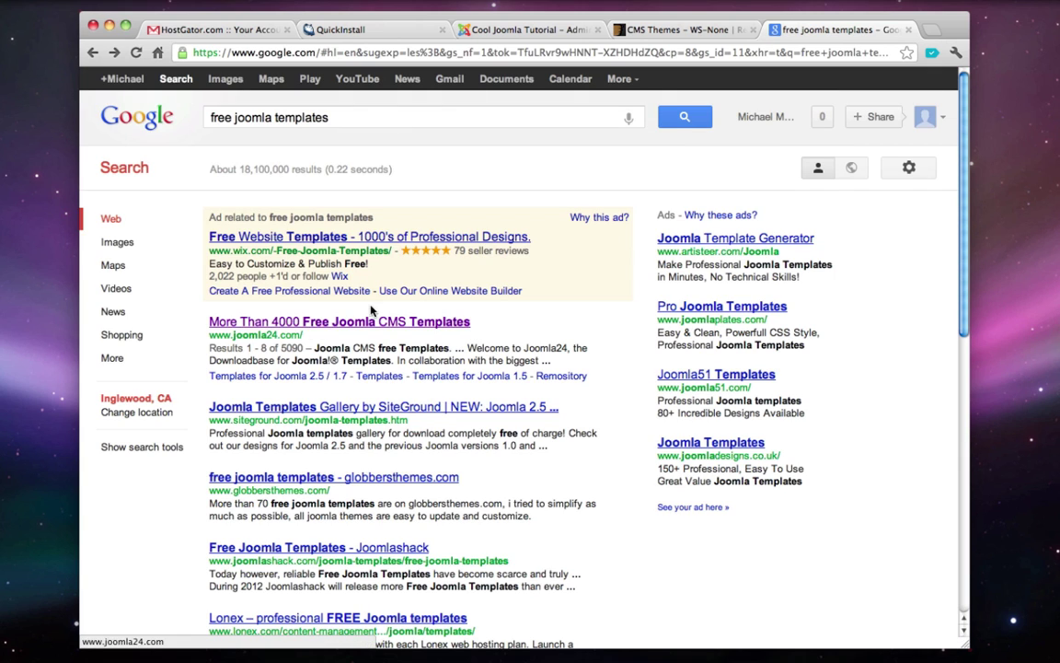
pyautogui.scroll(-2, 286, 419)
pyautogui.scroll(2, 288, 414)
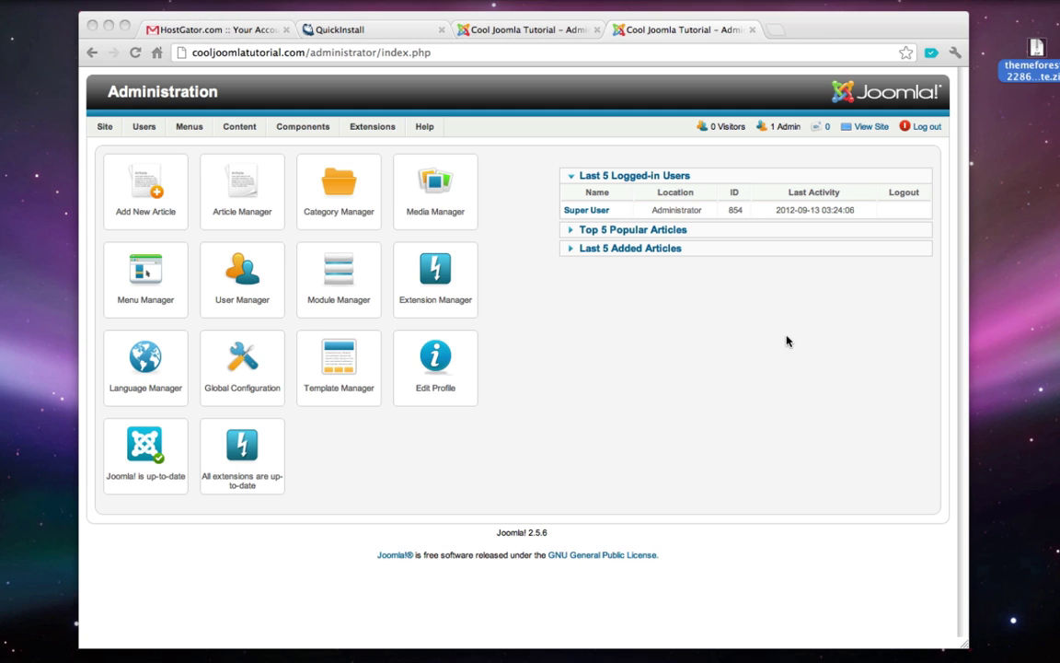
# - Open Extensions > Extension Manager and sign back in as administrator when prompted
pyautogui.doubleClick(236, 53)
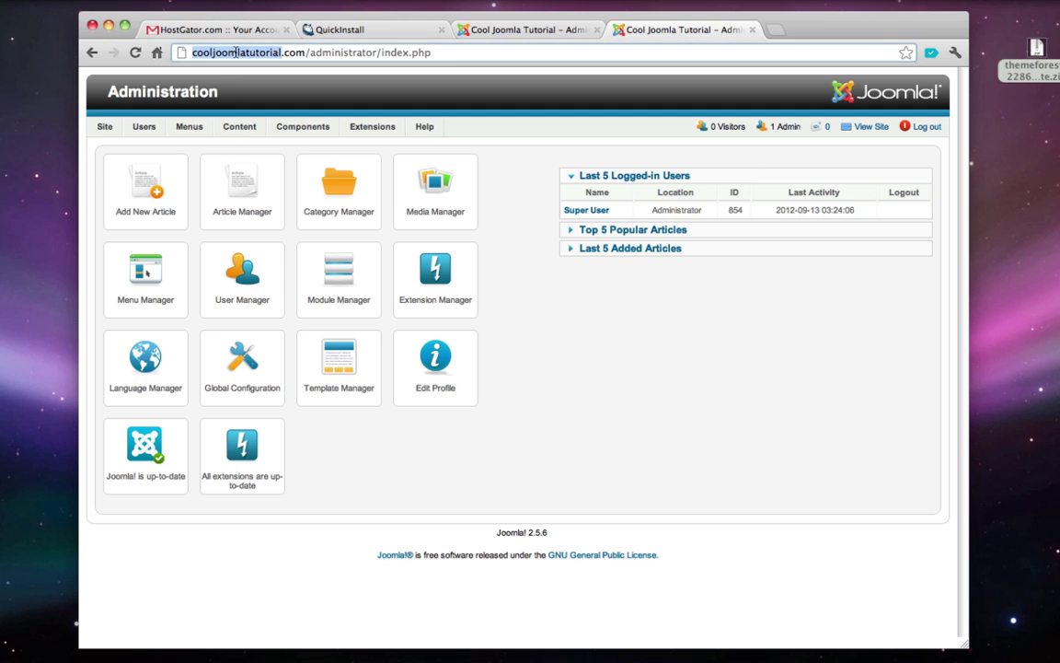
pyautogui.doubleClick(326, 53)
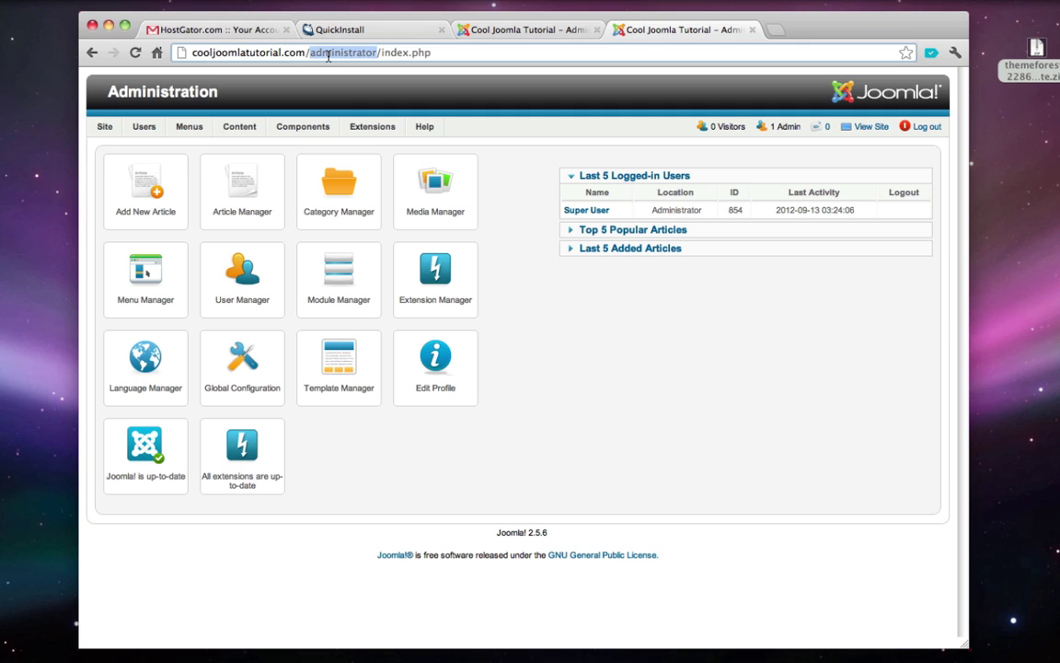
pyautogui.click(553, 385)
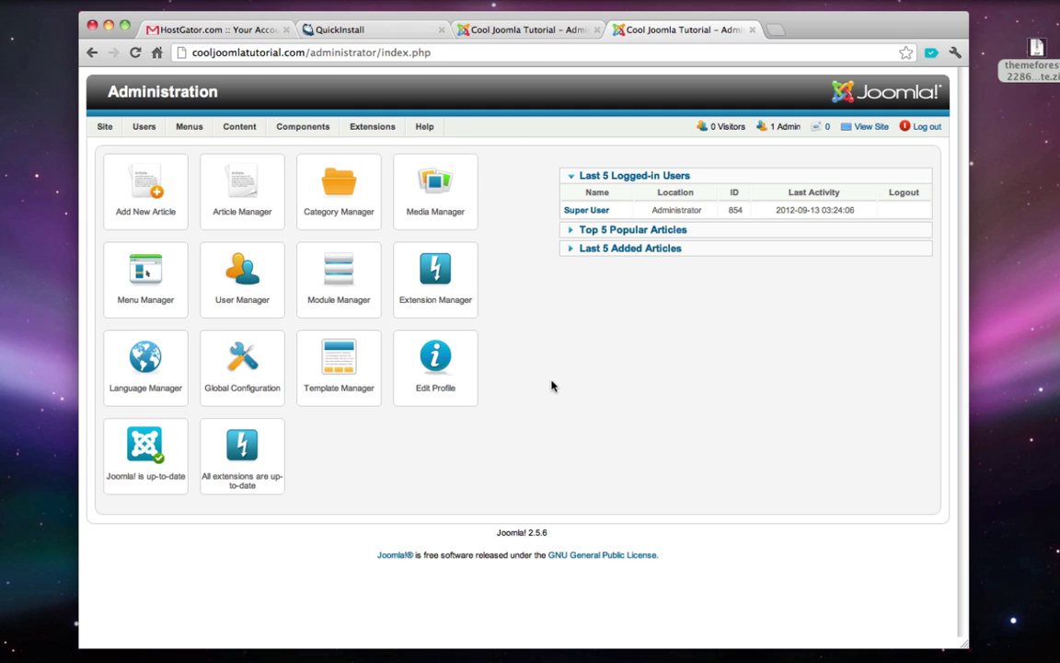
pyautogui.moveTo(371, 132)
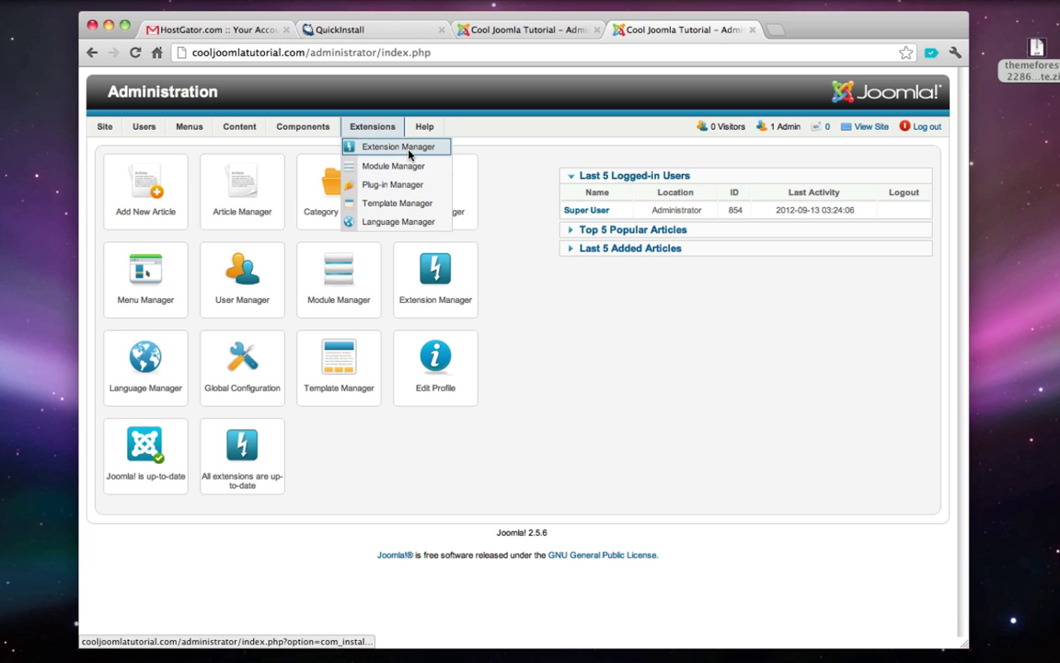
pyautogui.click(408, 149)
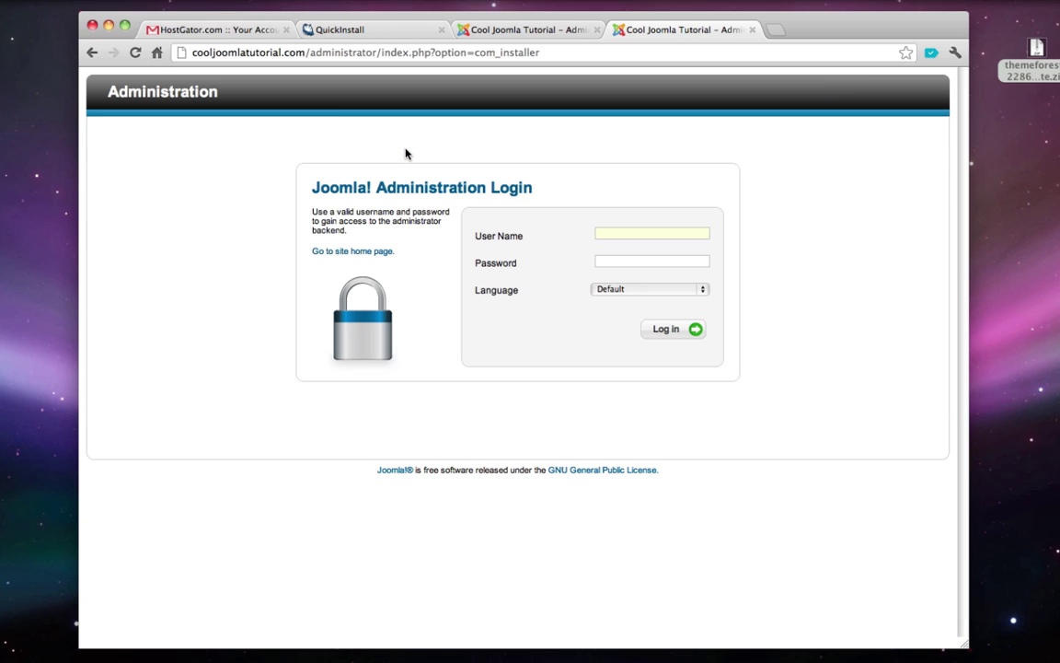
pyautogui.write('admin')
pyautogui.press('Return')
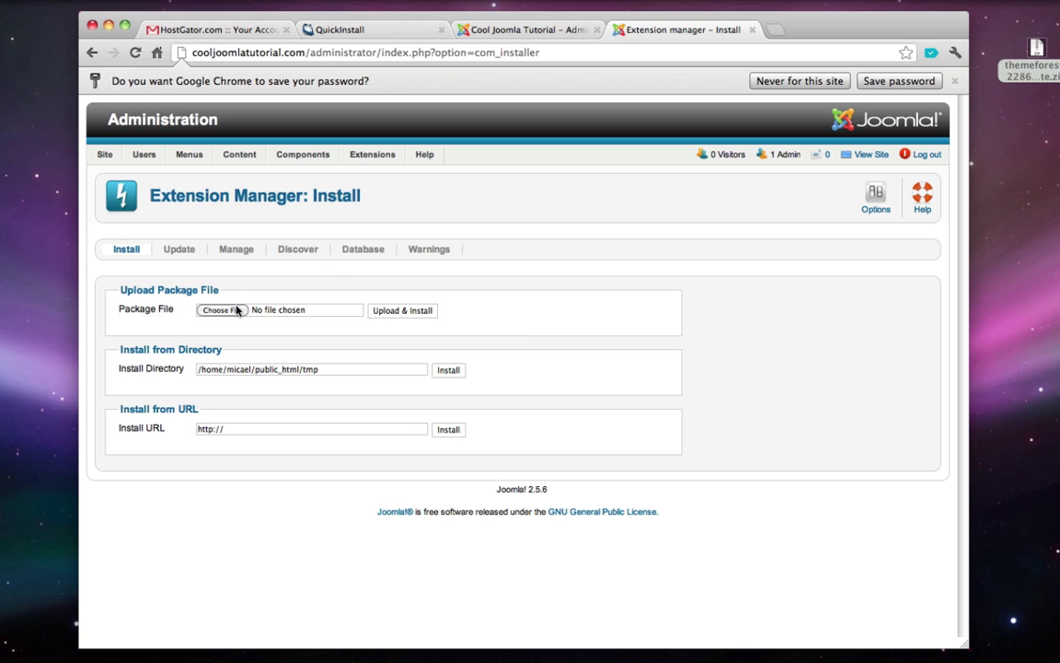
# - Unzip the downloaded template and open its Template for Joomla 25 folder in Finder
pyautogui.click(1045, 74)
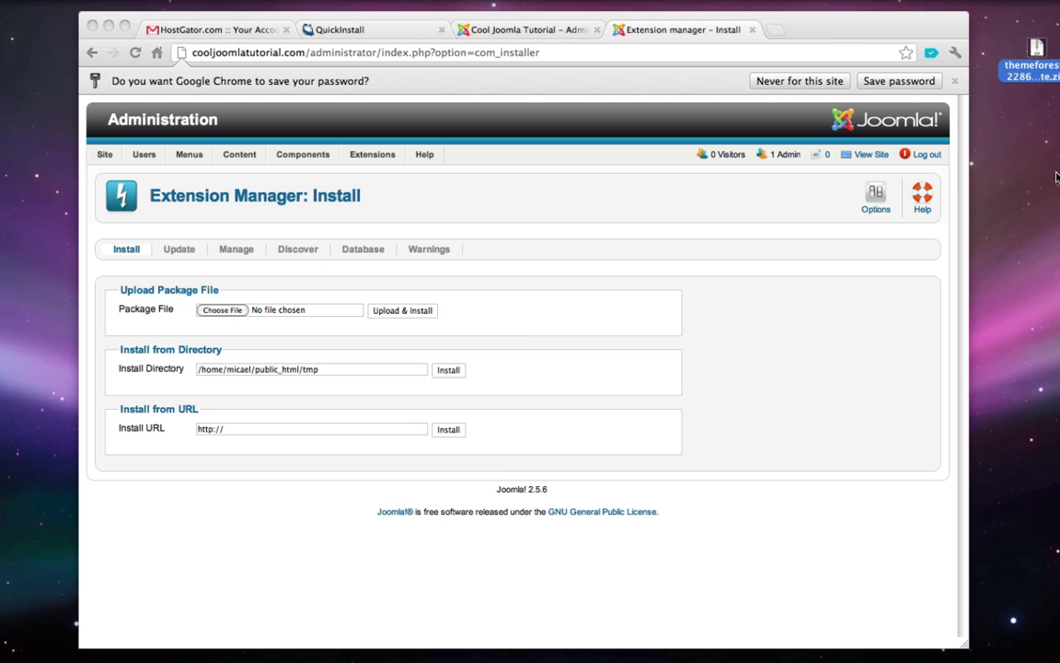
pyautogui.click(1048, 74)
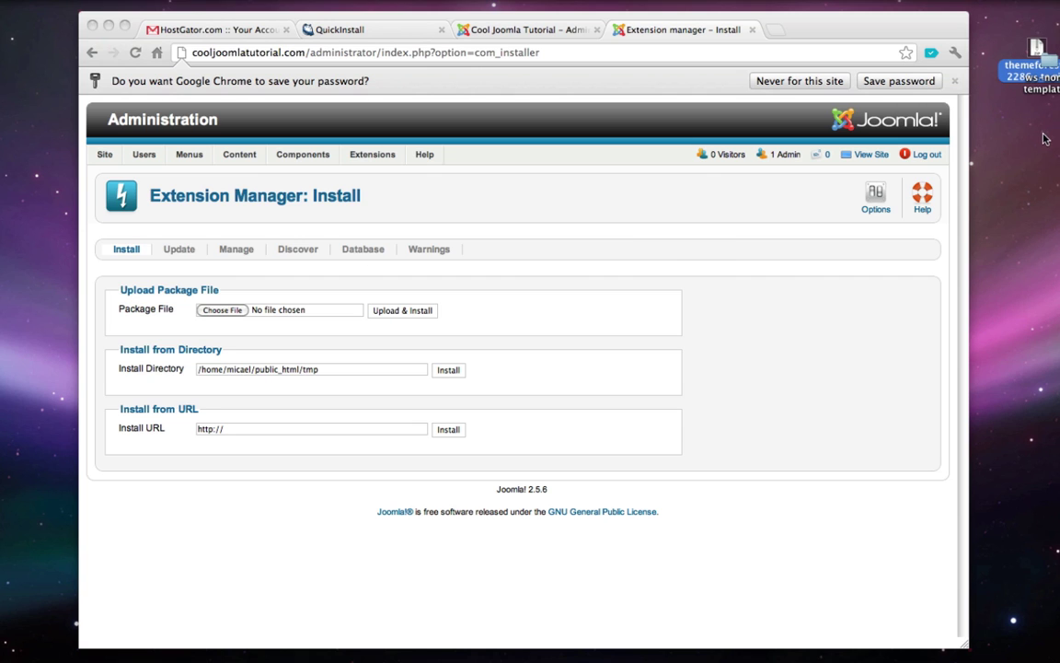
pyautogui.moveTo(1039, 91); pyautogui.dragTo(1043, 134)
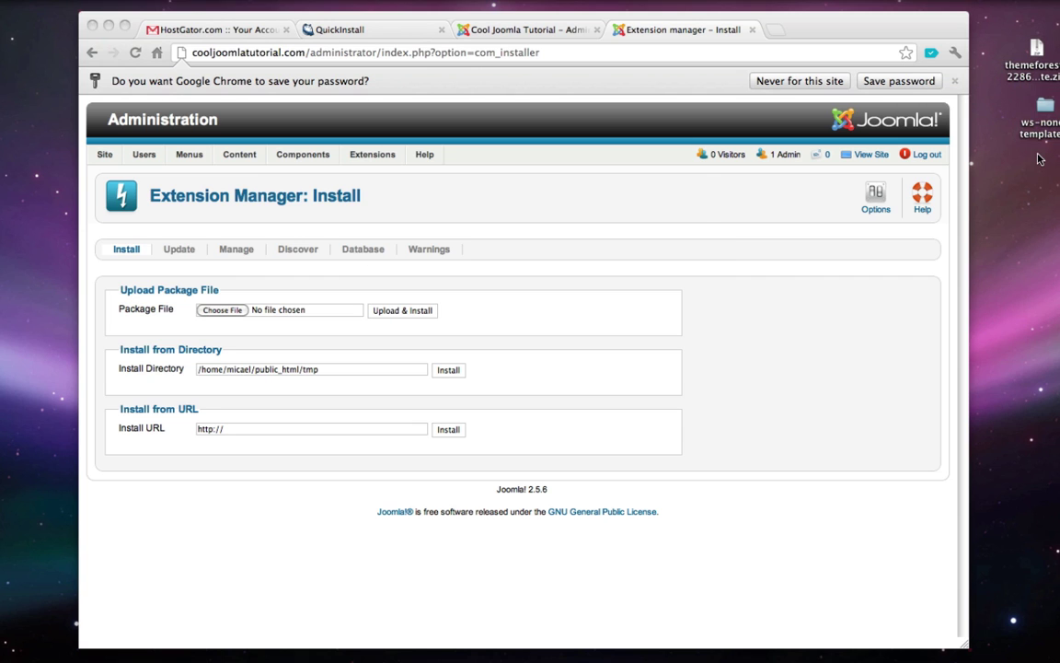
pyautogui.doubleClick(1044, 132)
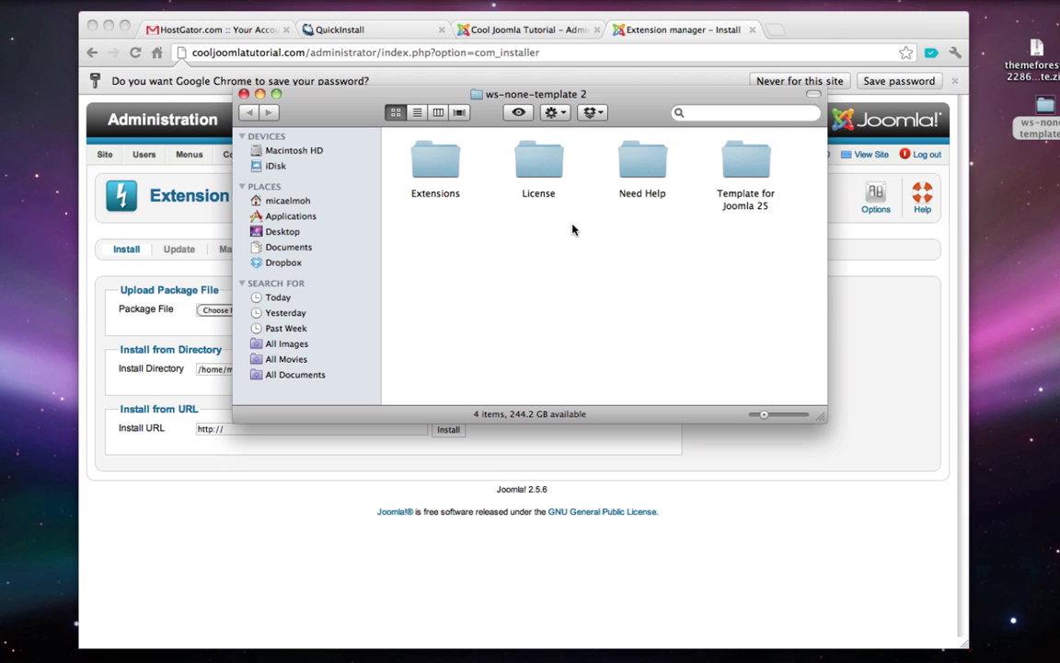
pyautogui.doubleClick(747, 204)
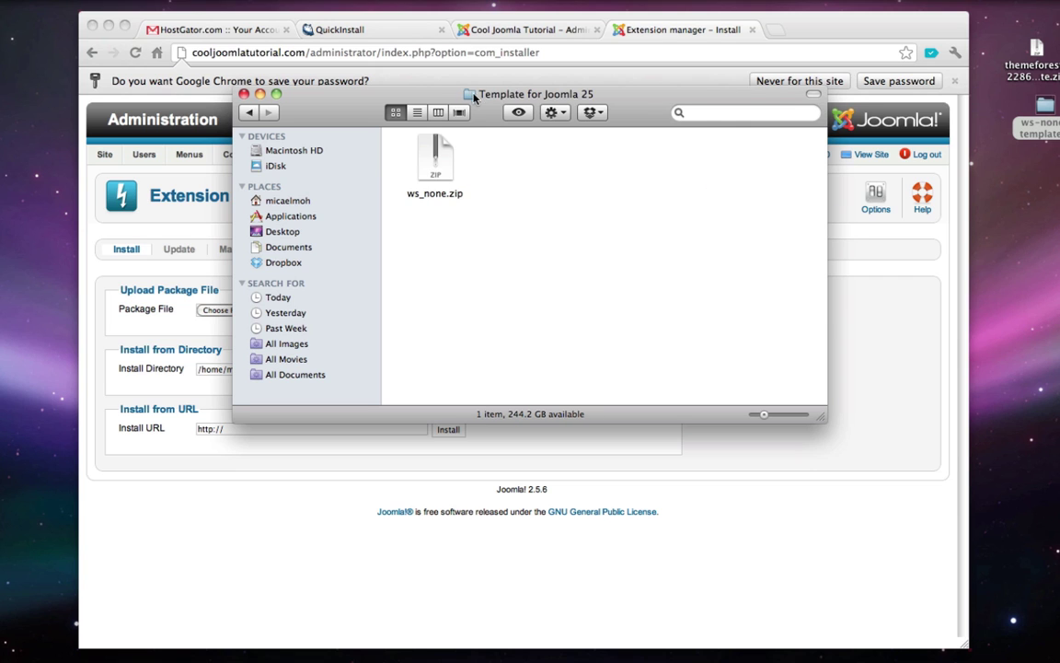
pyautogui.moveTo(474, 97); pyautogui.dragTo(833, 101)
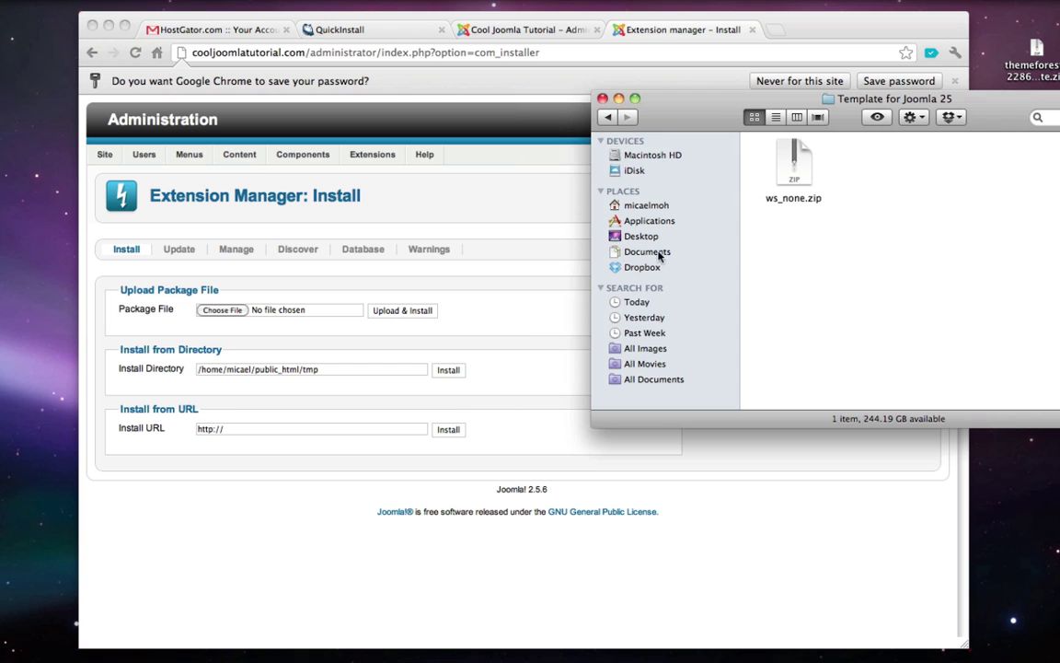
pyautogui.moveTo(635, 96); pyautogui.dragTo(731, 130)
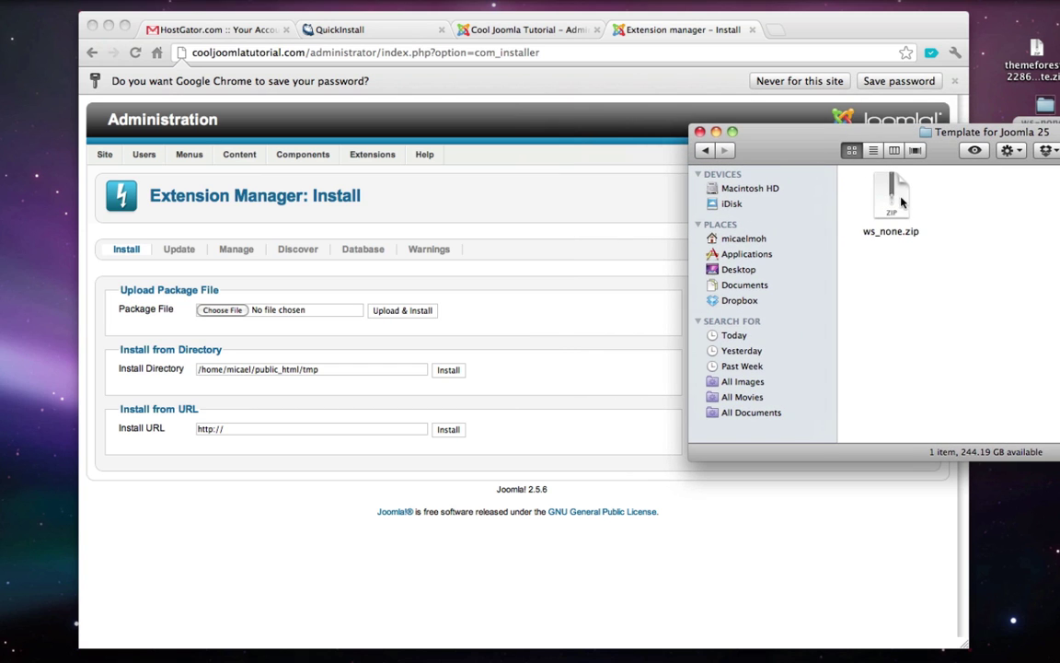
# - Upload and install ws_none.zip as the template package in the Extension Manager
pyautogui.moveTo(884, 200); pyautogui.dragTo(234, 311)
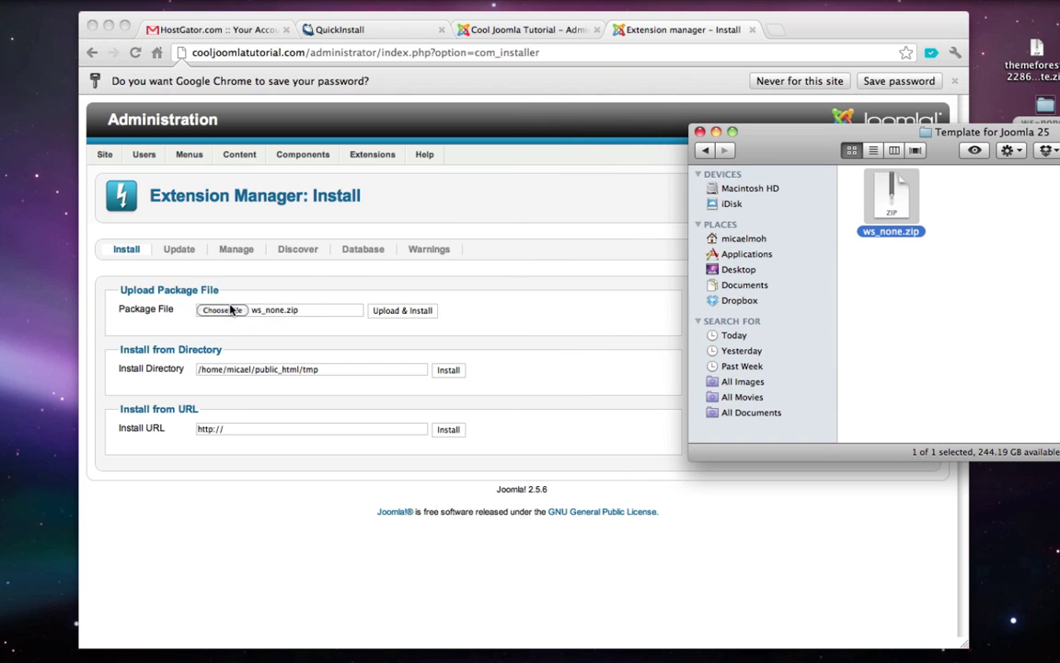
pyautogui.click(475, 330)
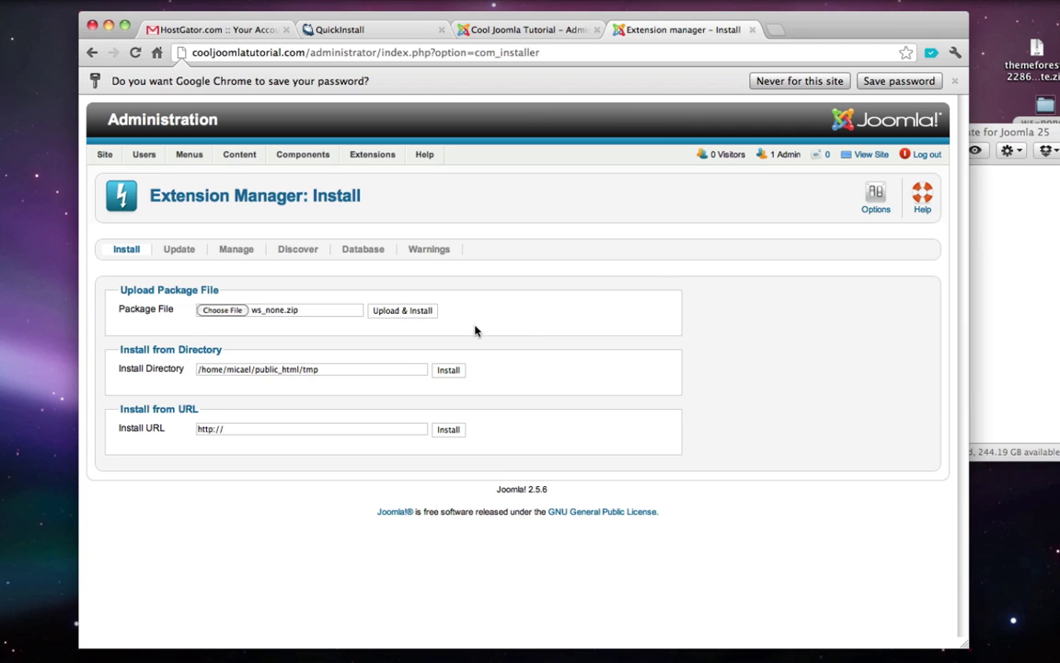
pyautogui.click(421, 313)
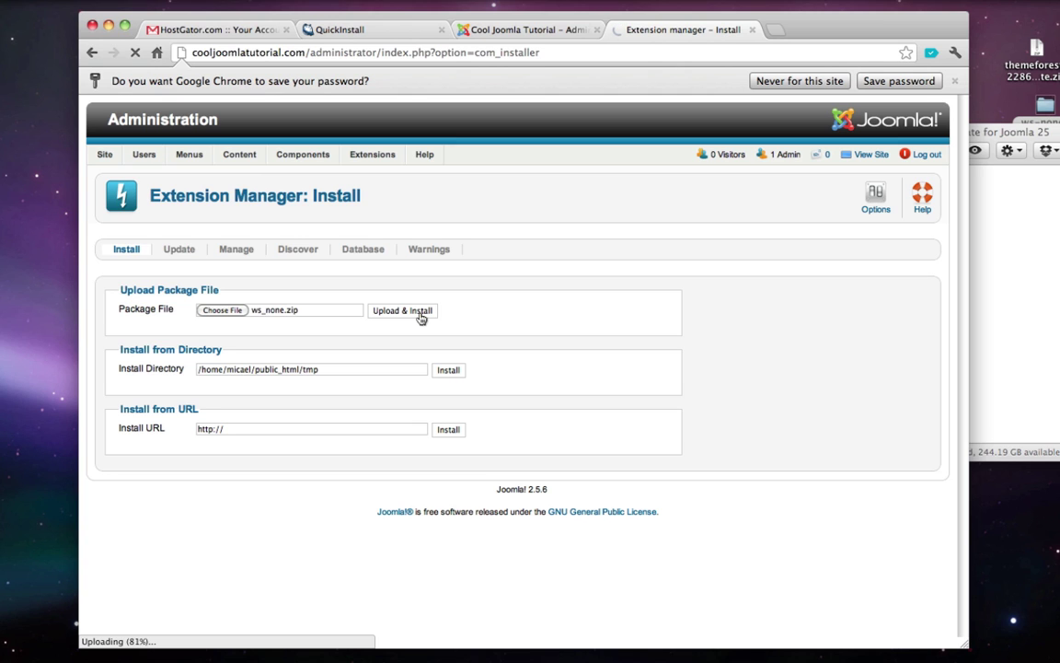
pyautogui.click(956, 81)
pyautogui.scroll(-2, 674, 359)
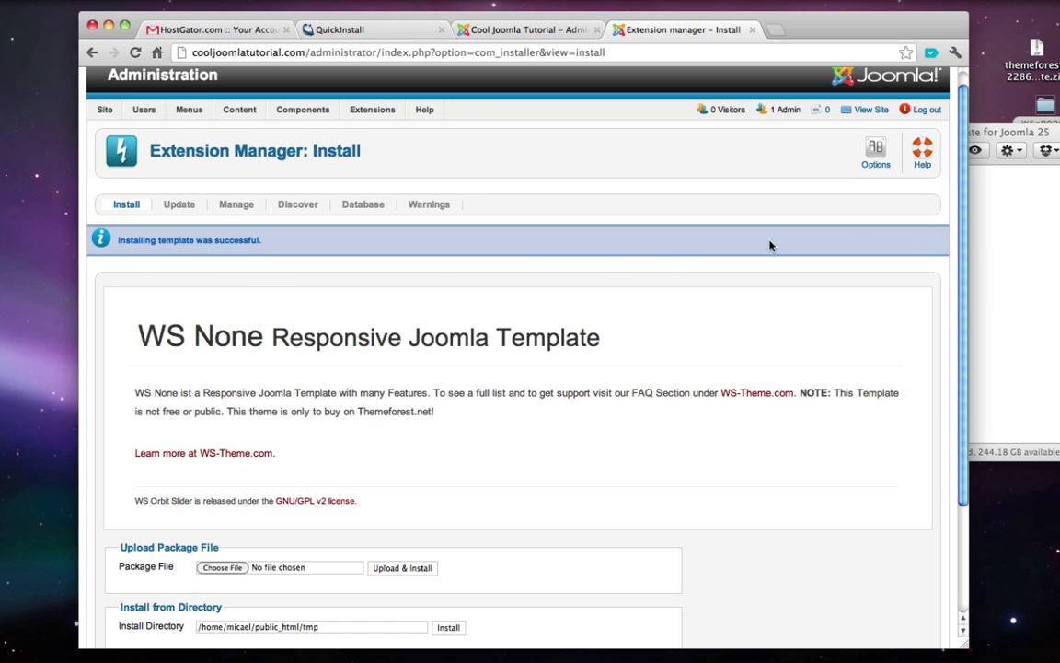
pyautogui.click(1022, 230)
# - Open the template's Extensions folder and look through its Components, Modules and Plugins folders
pyautogui.press('super+o')
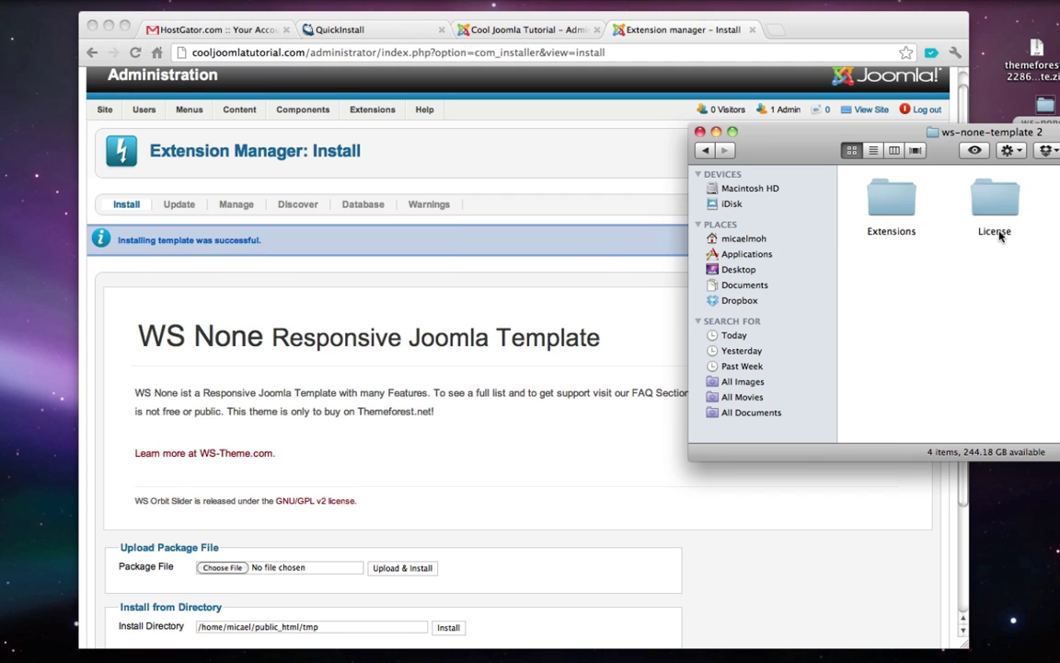
pyautogui.moveTo(805, 132); pyautogui.dragTo(592, 122)
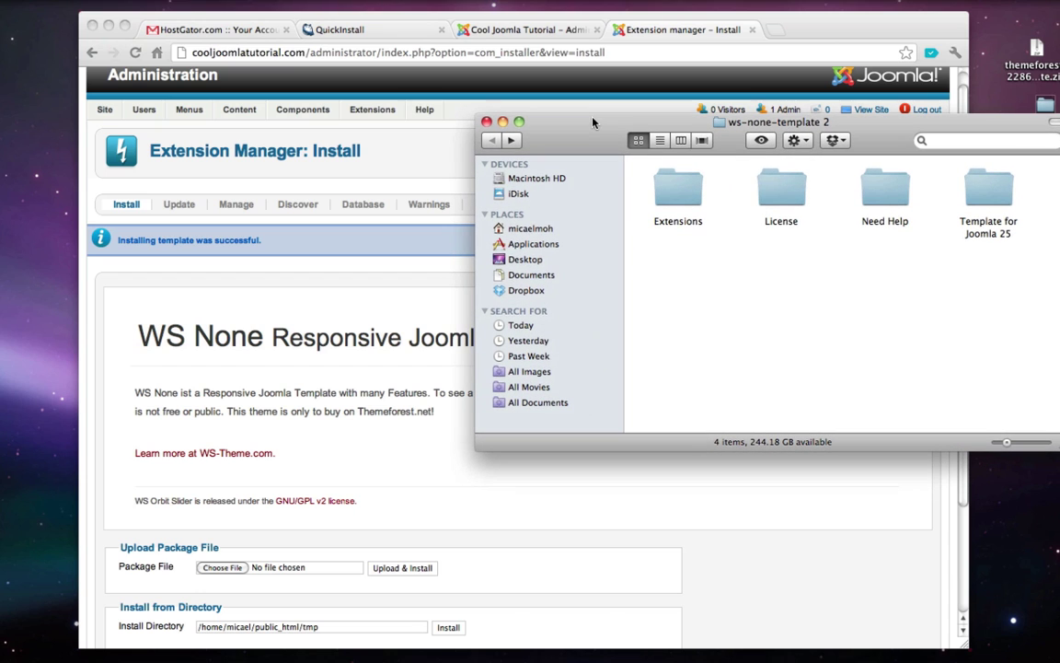
pyautogui.doubleClick(681, 194)
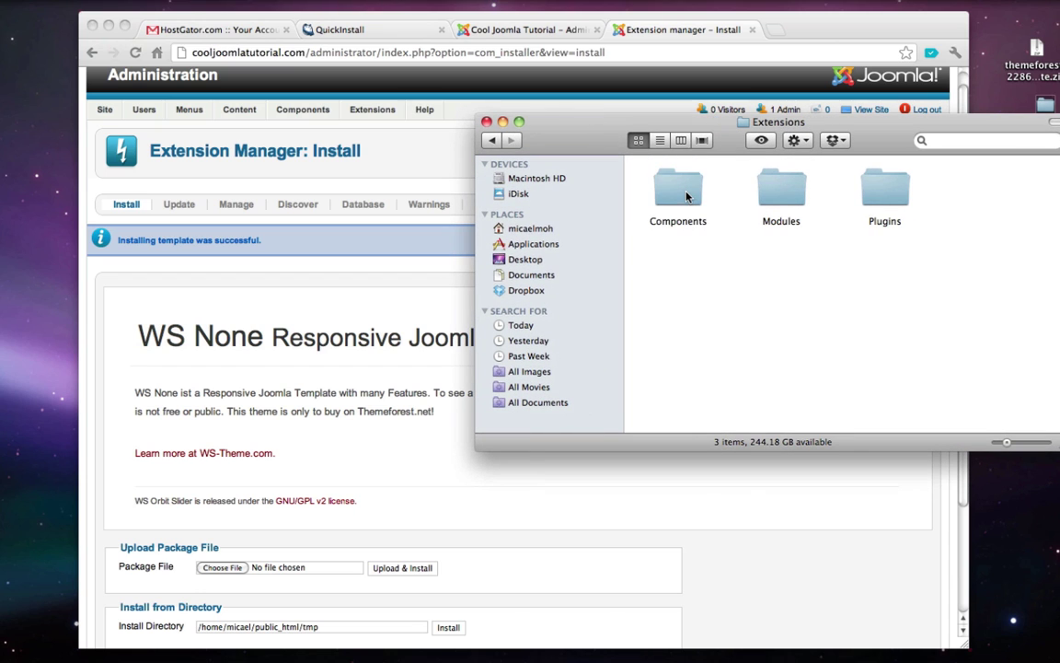
pyautogui.click(678, 189)
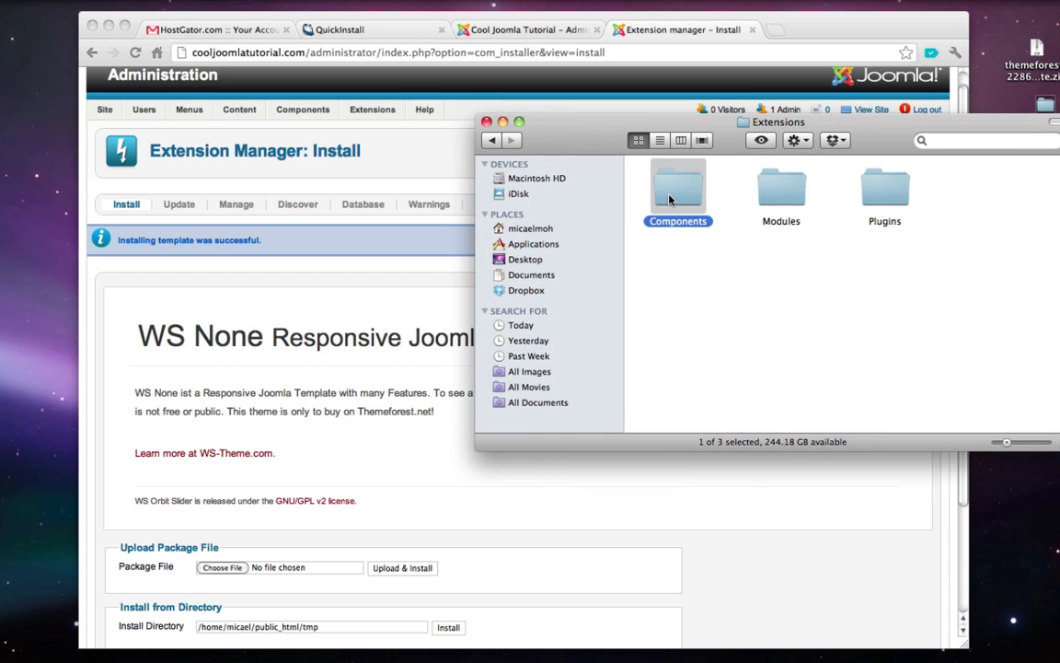
pyautogui.click(778, 186)
pyautogui.click(885, 189)
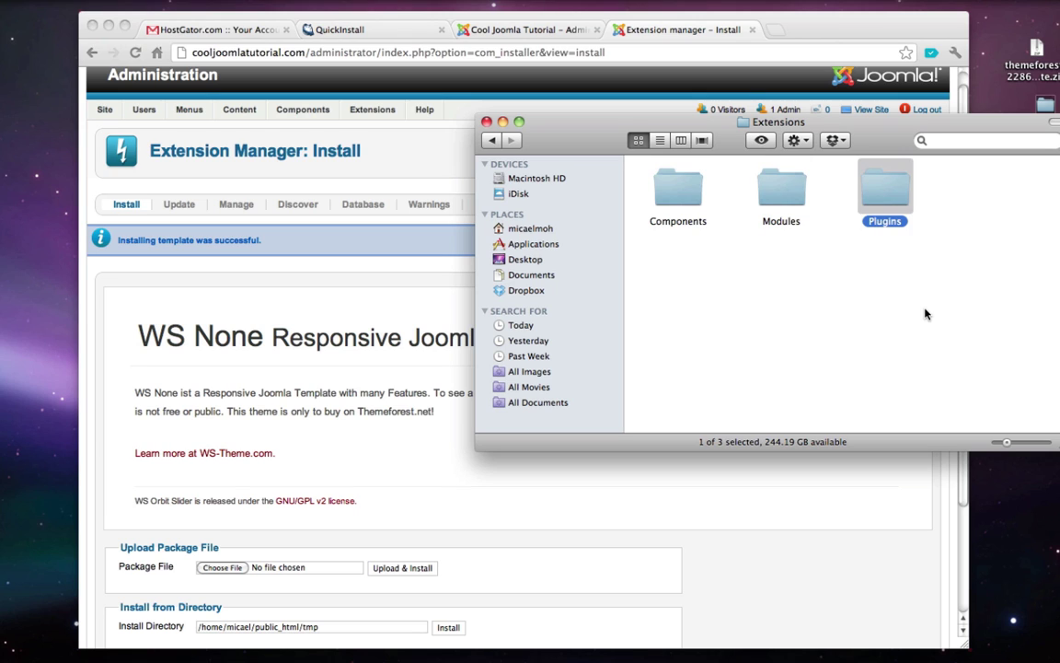
pyautogui.click(925, 276)
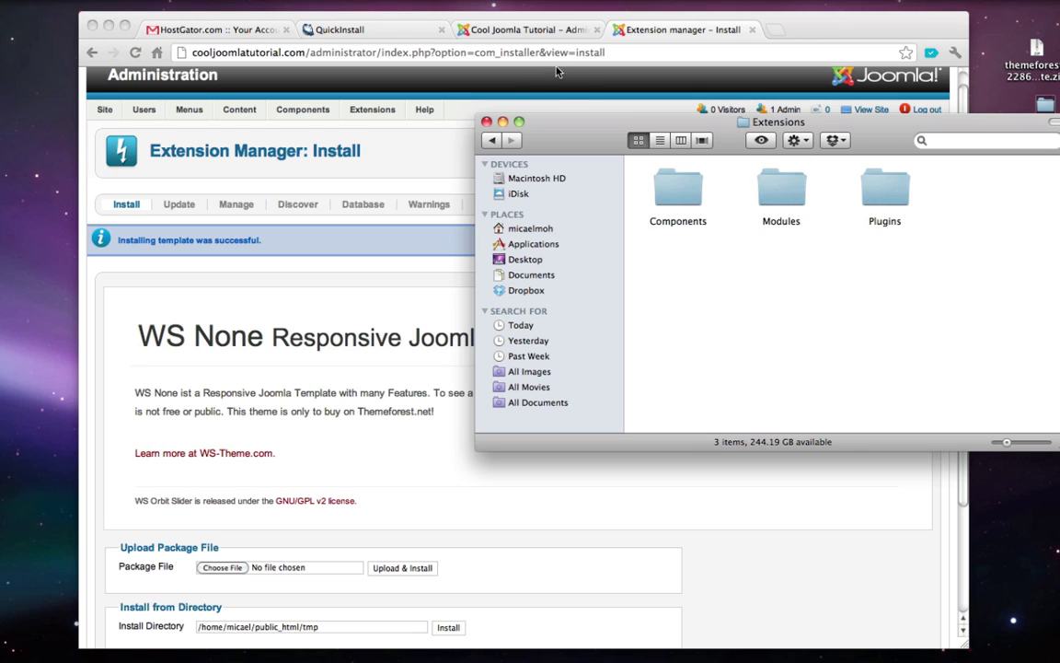
pyautogui.moveTo(515, 123); pyautogui.dragTo(649, 122)
pyautogui.scroll(-3, 449, 309)
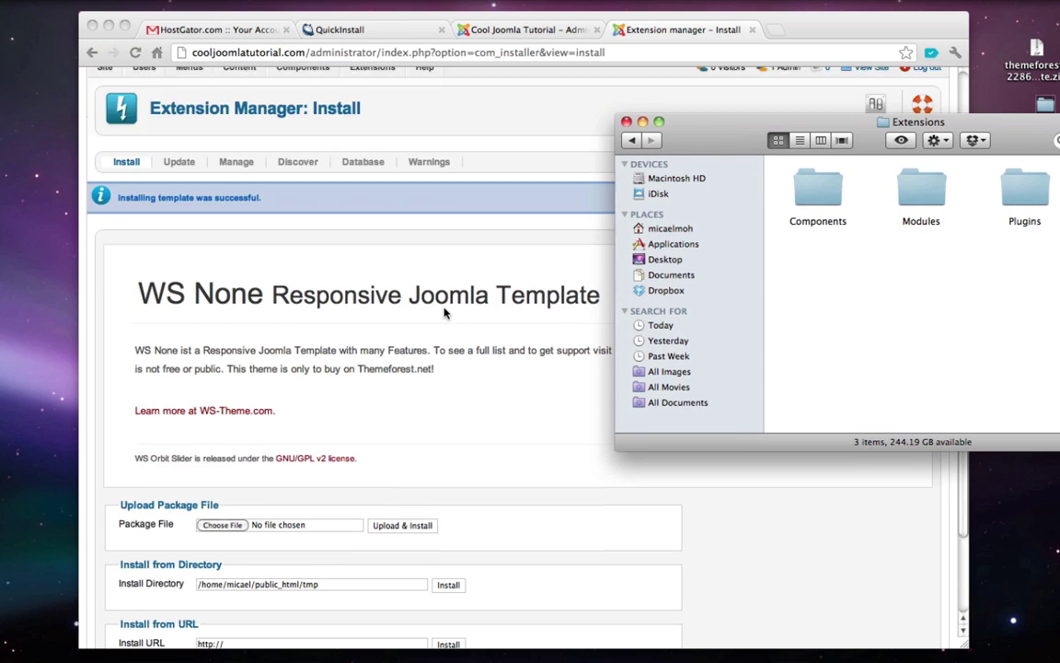
# - Upload and install pkg_com_xmap-2.2.1.zip from the Components folder
pyautogui.click(824, 198)
pyautogui.doubleClick(823, 198)
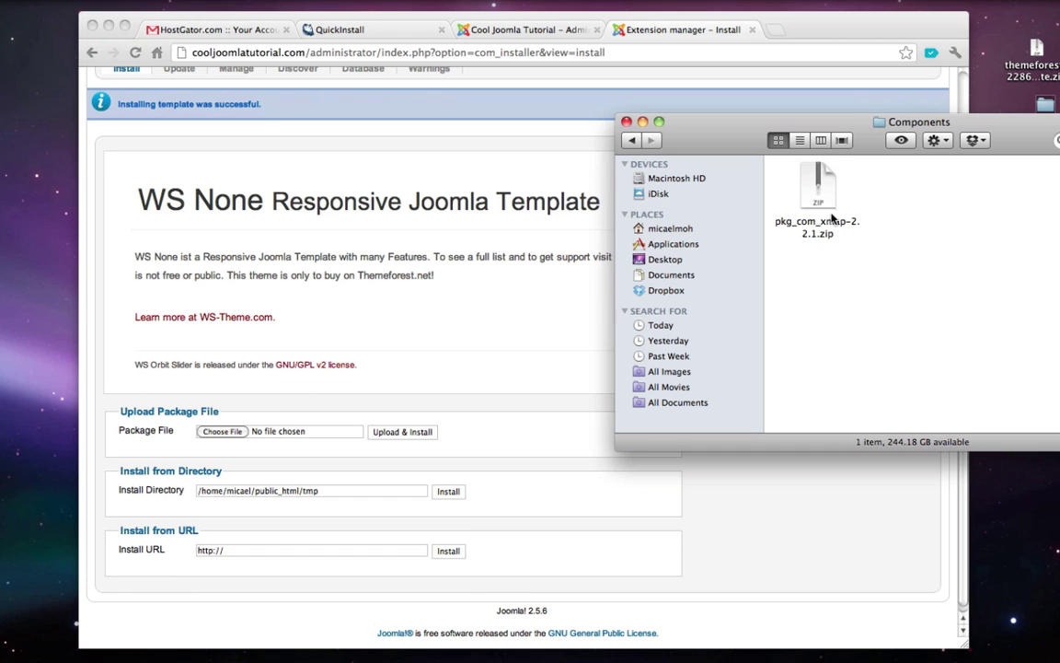
pyautogui.moveTo(824, 198); pyautogui.dragTo(237, 429)
pyautogui.click(453, 438)
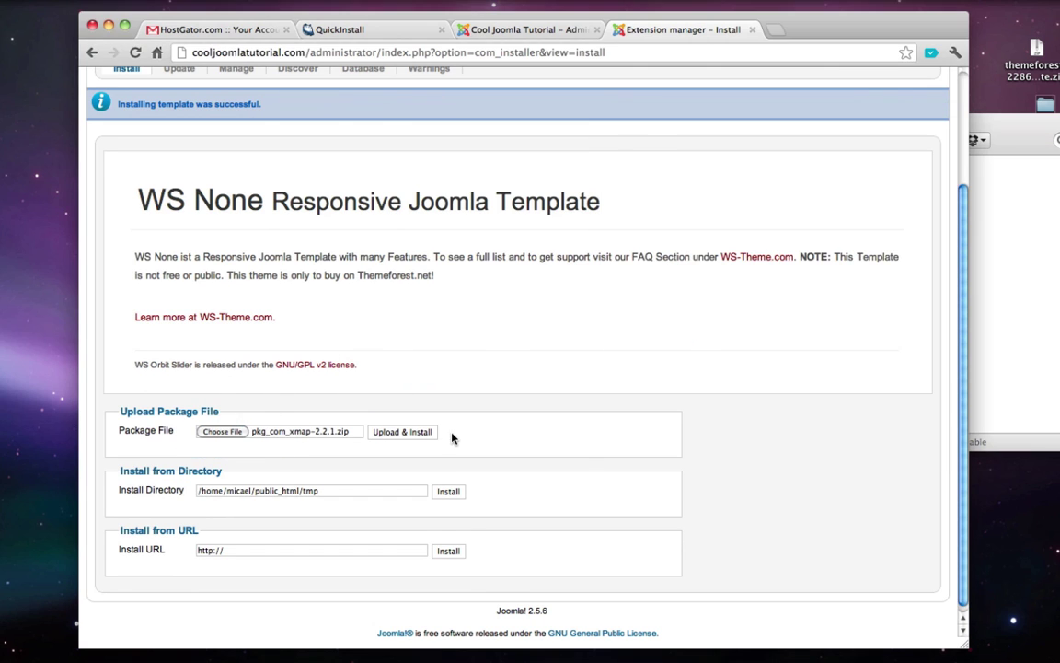
pyautogui.click(399, 434)
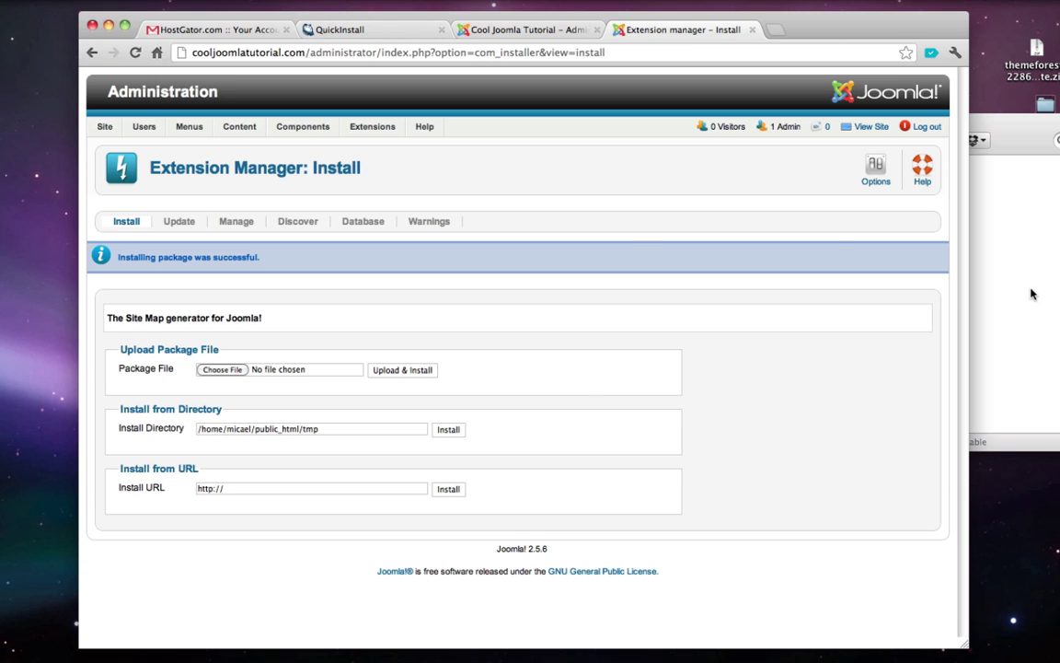
pyautogui.click(1031, 230)
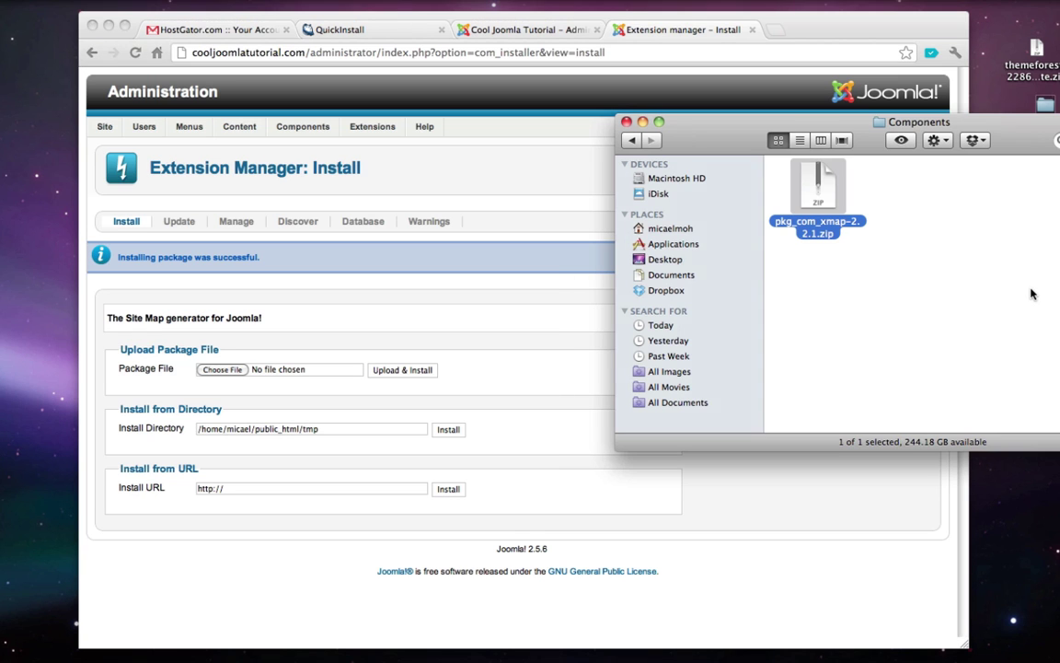
pyautogui.press('super+Up')
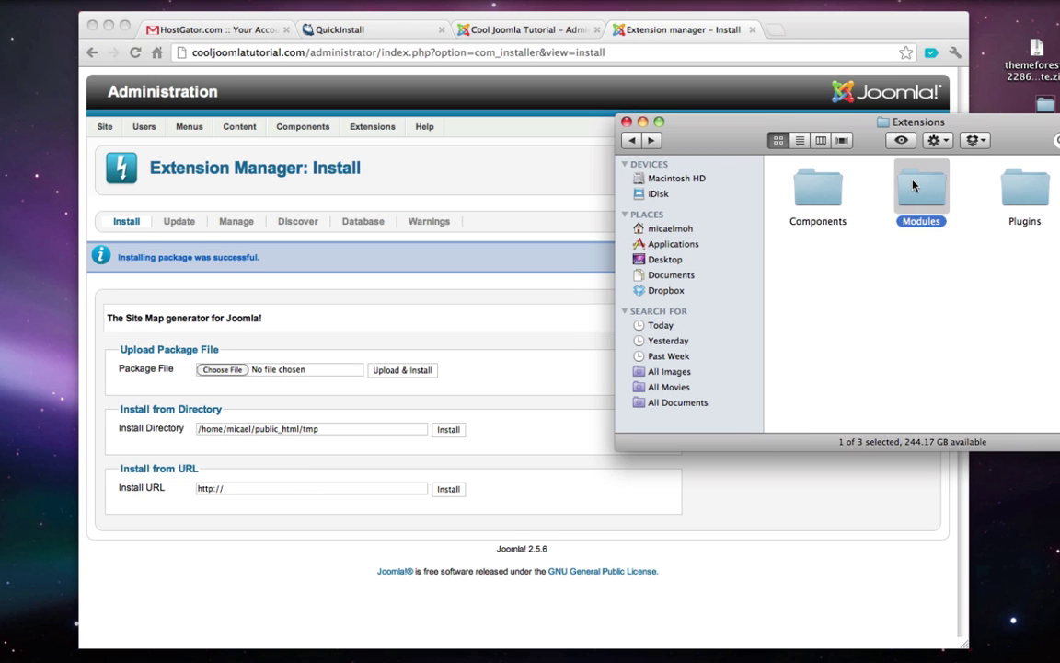
# - Install the highlighter and News Show Pro module packages from the Modules folder
pyautogui.doubleClick(922, 189)
pyautogui.moveTo(822, 191); pyautogui.dragTo(244, 370)
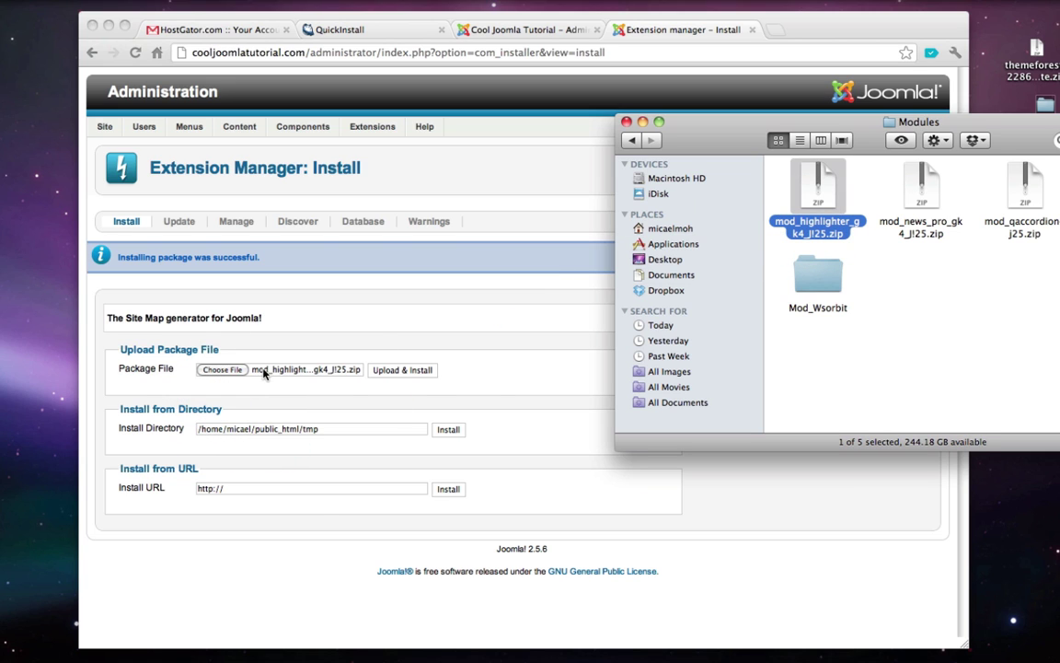
pyautogui.click(492, 378)
pyautogui.click(402, 370)
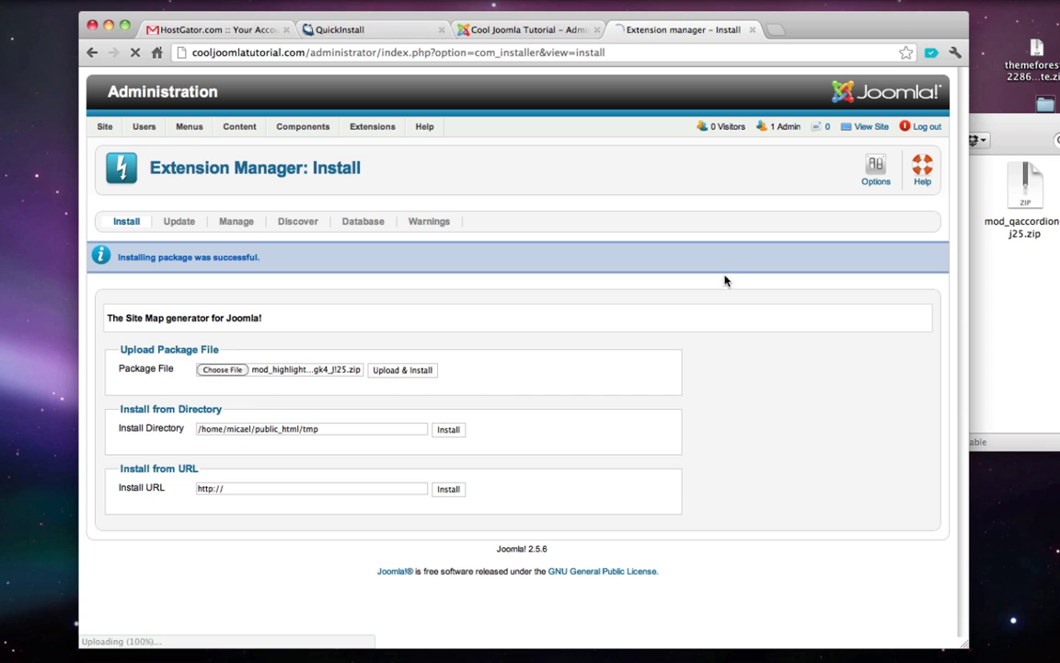
pyautogui.click(1023, 303)
pyautogui.scroll(-3, 549, 322)
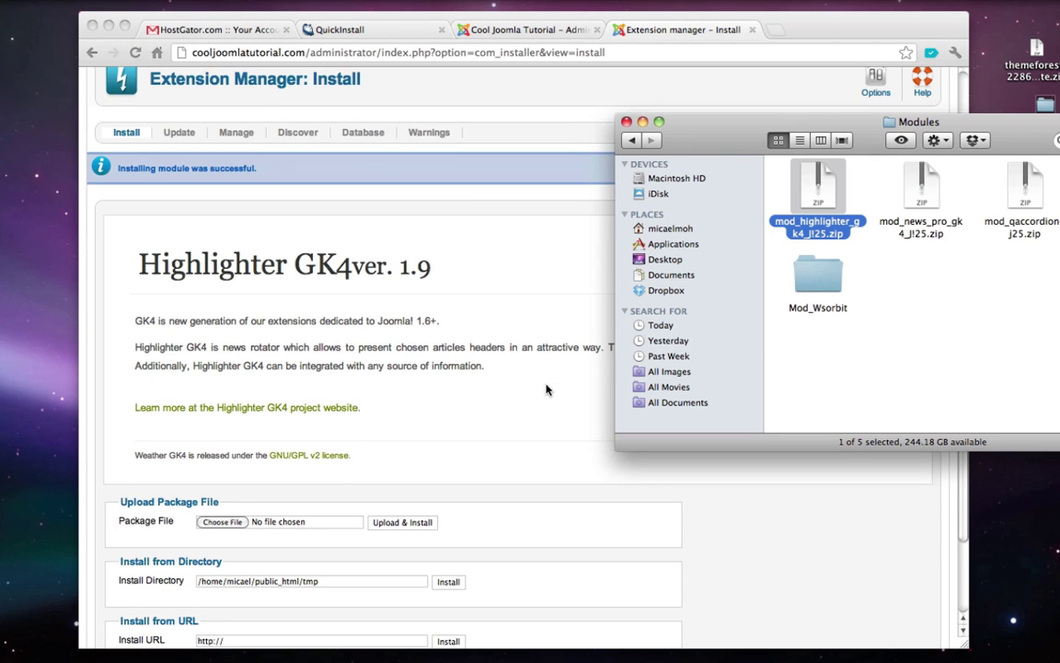
pyautogui.moveTo(920, 189); pyautogui.dragTo(219, 518)
pyautogui.click(416, 517)
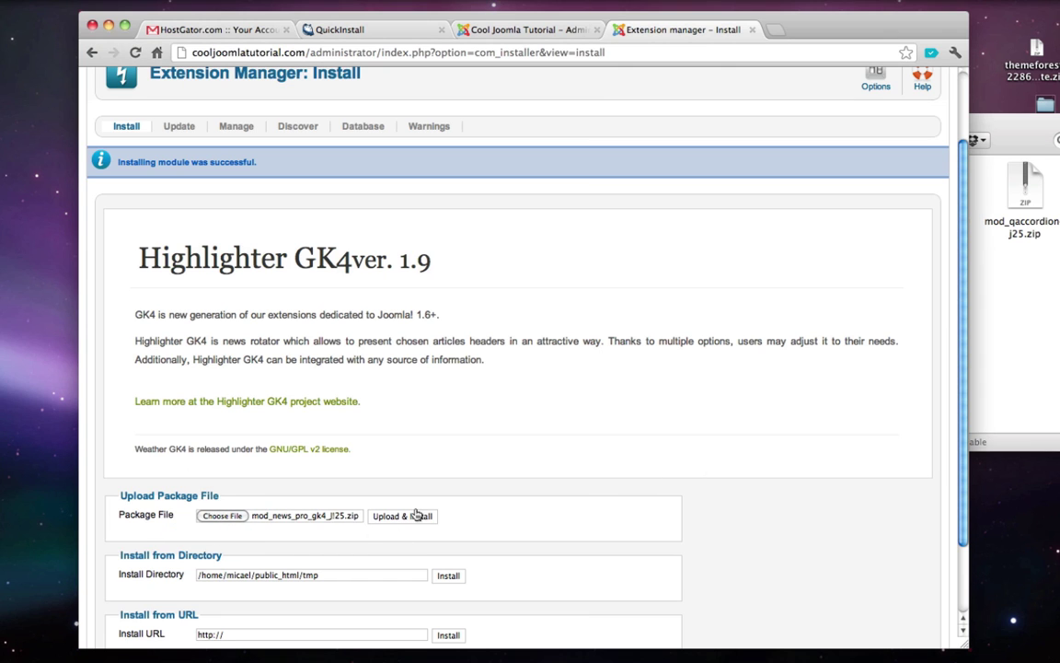
pyautogui.click(416, 516)
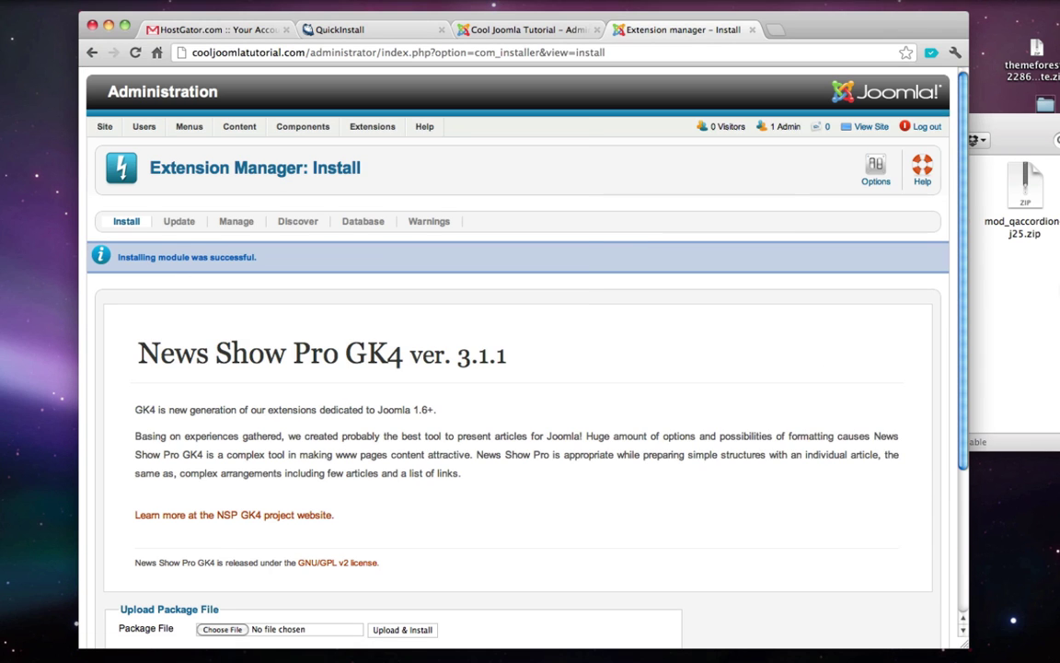
pyautogui.click(1012, 294)
# - Install mod_qaccordion-j25.zip and mod_responsivemenu.zip as modules
pyautogui.moveTo(1024, 188); pyautogui.dragTo(225, 628)
pyautogui.scroll(-3, 345, 507)
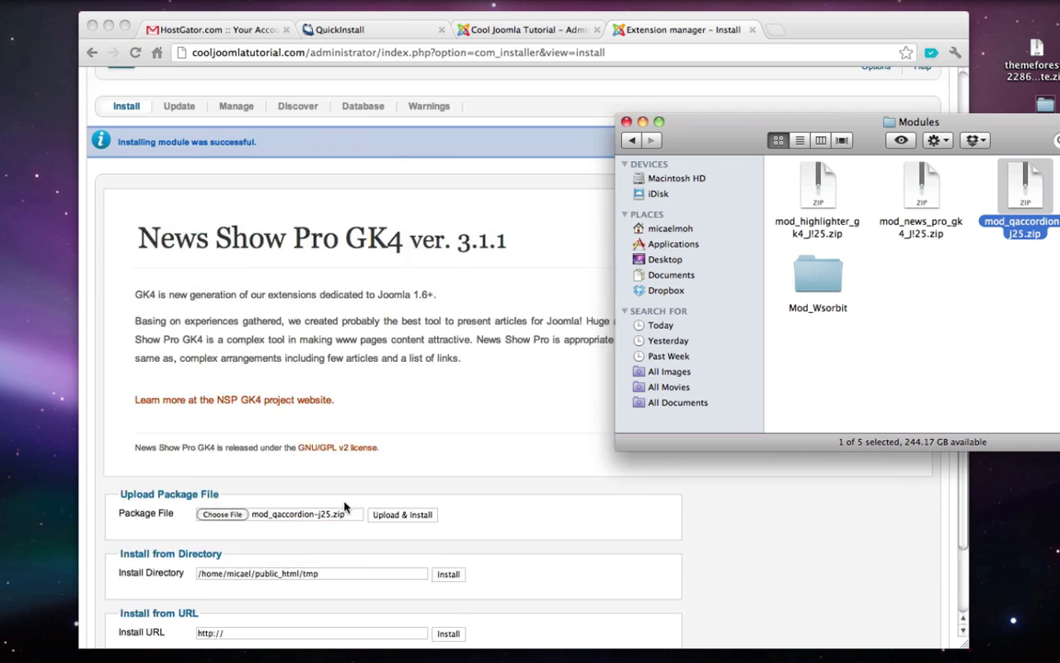
pyautogui.scroll(-2, 359, 488)
pyautogui.click(393, 448)
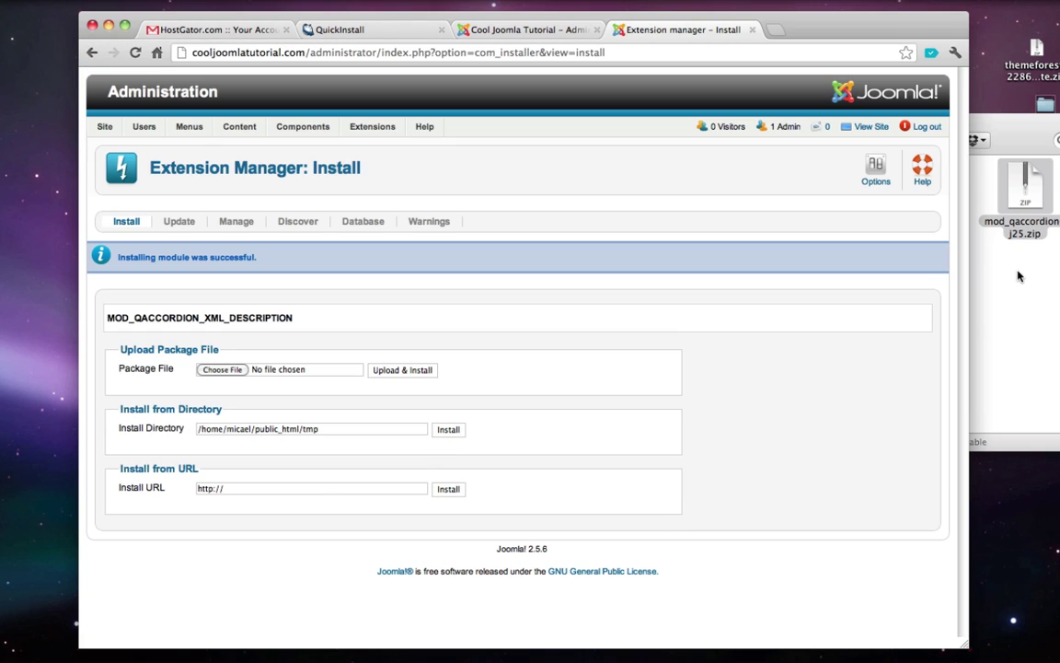
pyautogui.click(985, 276)
pyautogui.moveTo(909, 120); pyautogui.dragTo(782, 113)
pyautogui.moveTo(1001, 184); pyautogui.dragTo(223, 369)
pyautogui.click(404, 391)
pyautogui.click(403, 369)
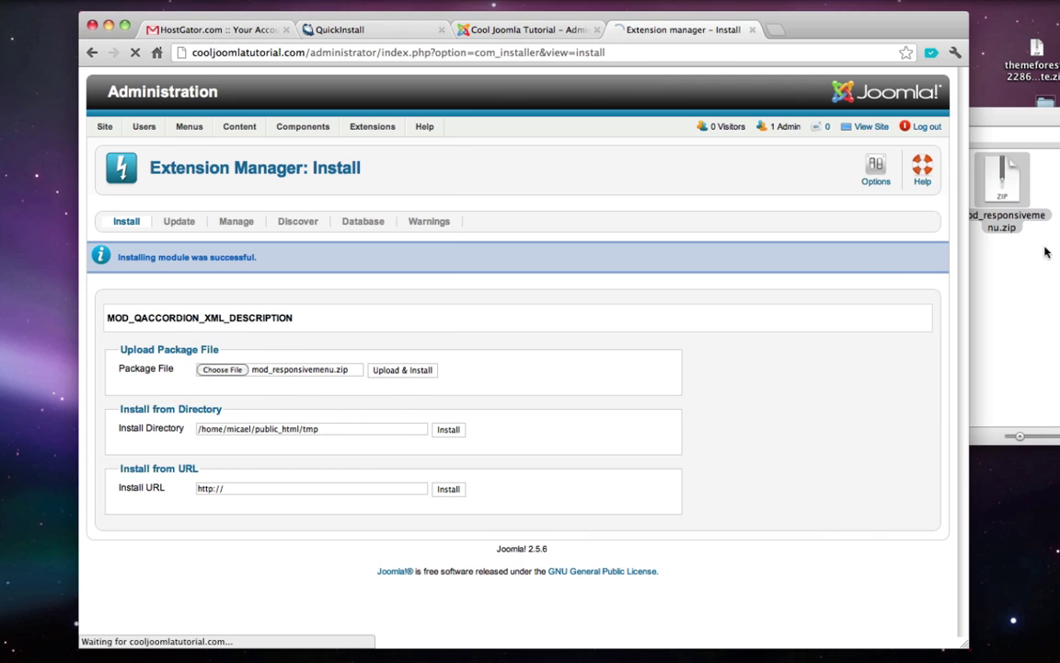
pyautogui.click(994, 276)
# - Upload and install mod_wsorbit.zip from the Mod_Wsorbit folder
pyautogui.doubleClick(699, 269)
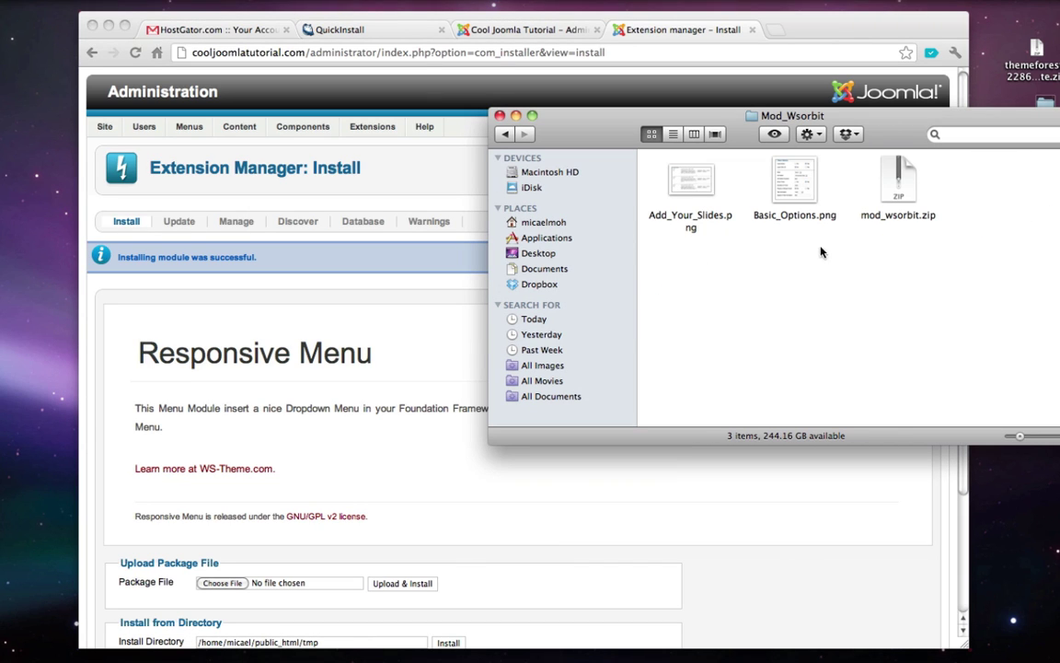
pyautogui.scroll(-2, 321, 341)
pyautogui.scroll(-1, 322, 341)
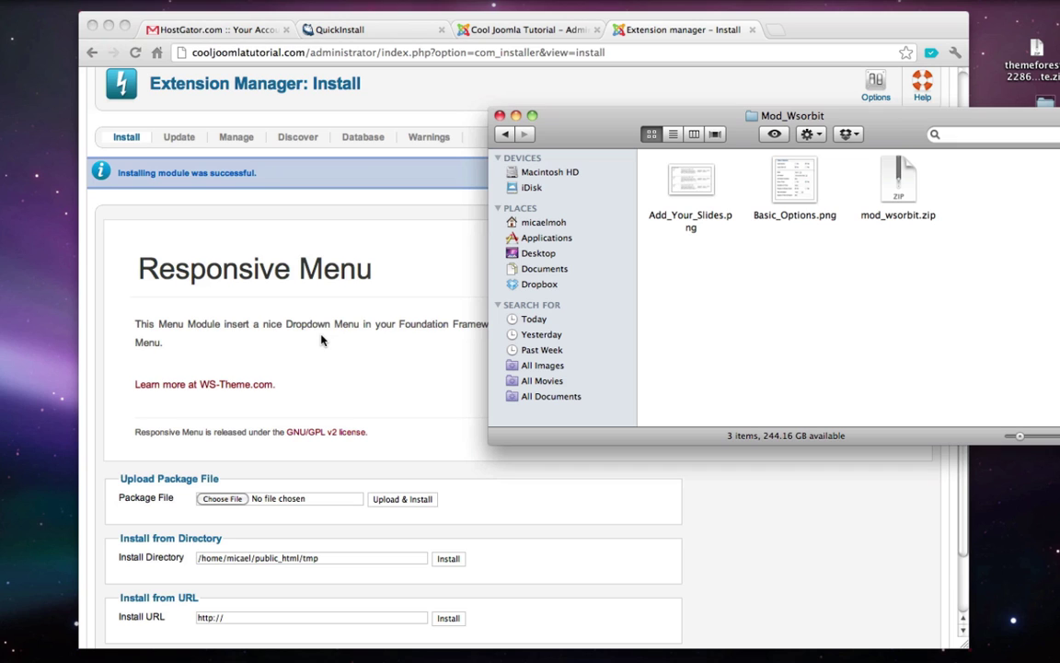
pyautogui.moveTo(895, 183); pyautogui.dragTo(210, 502)
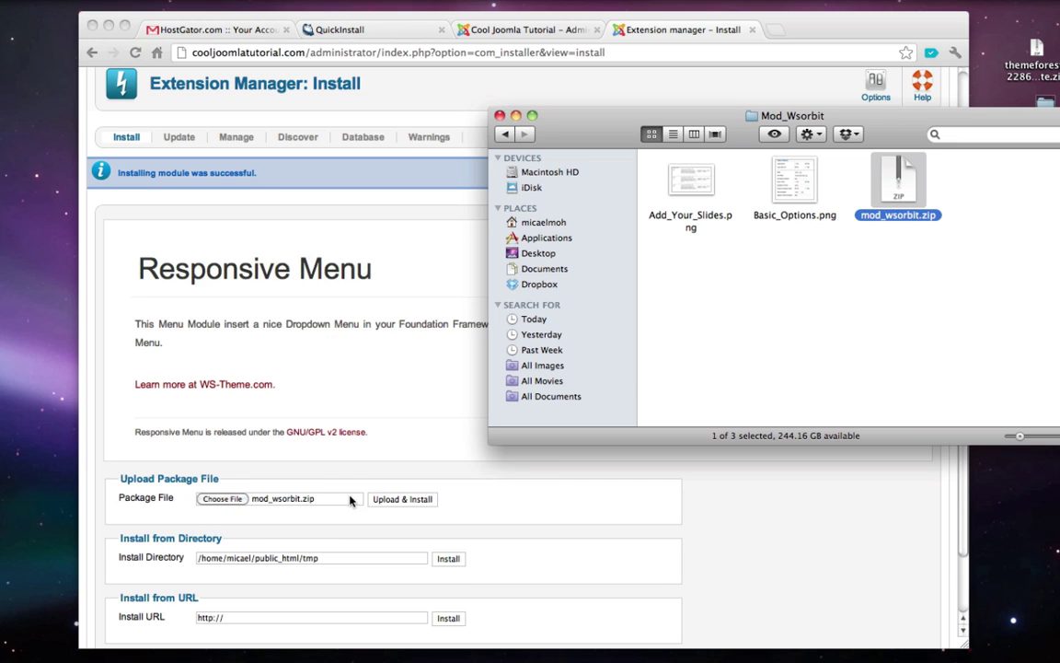
pyautogui.click(350, 500)
pyautogui.click(412, 500)
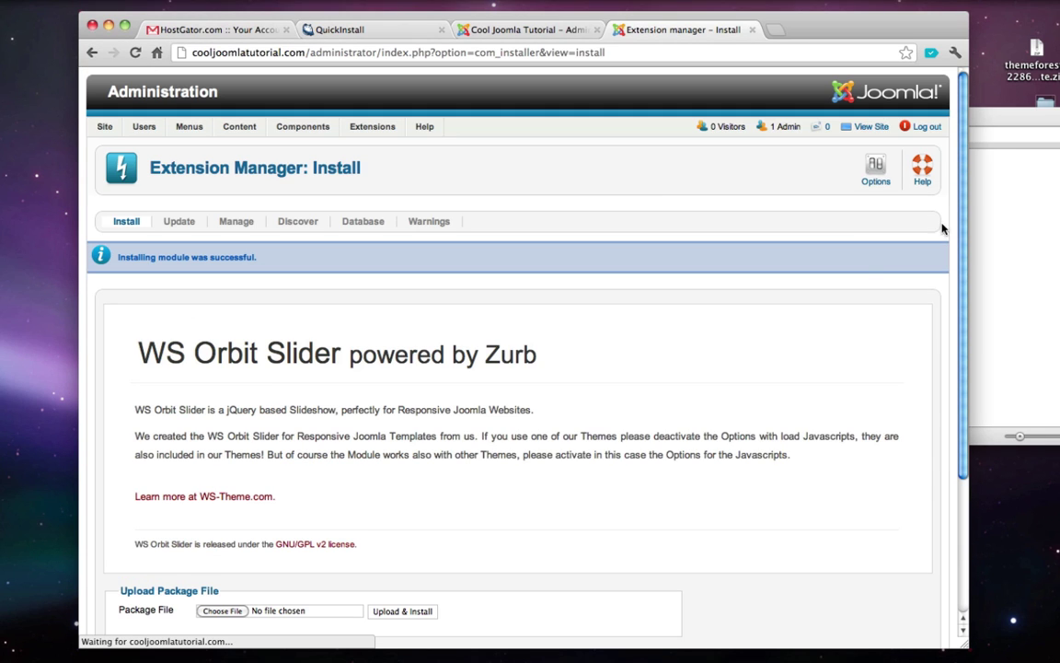
pyautogui.click(990, 221)
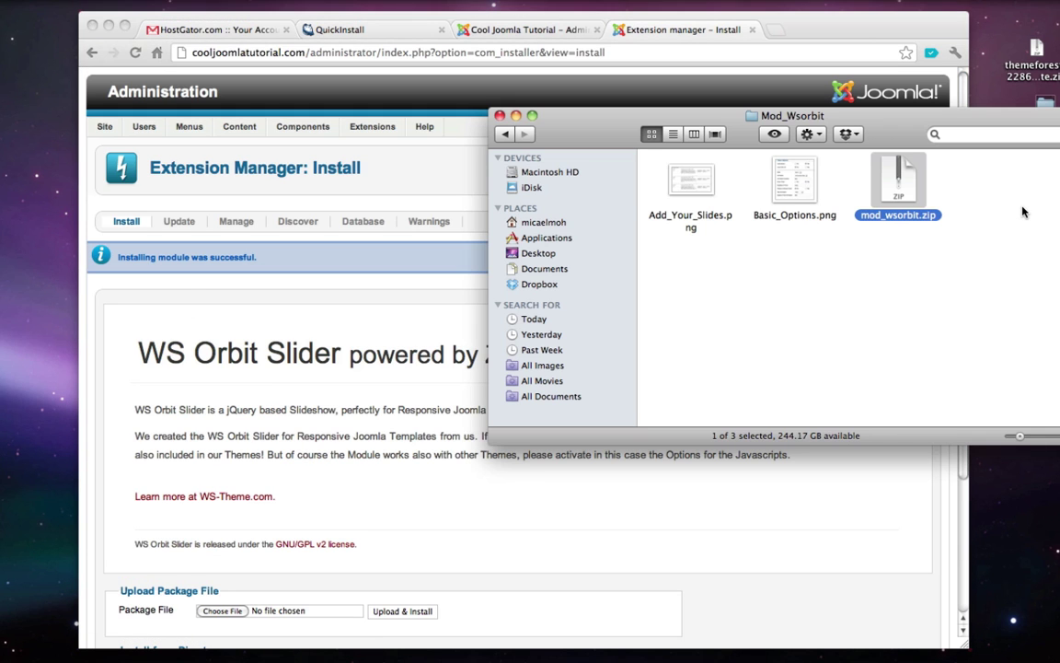
pyautogui.press('super+Up')
pyautogui.press('super+Up')
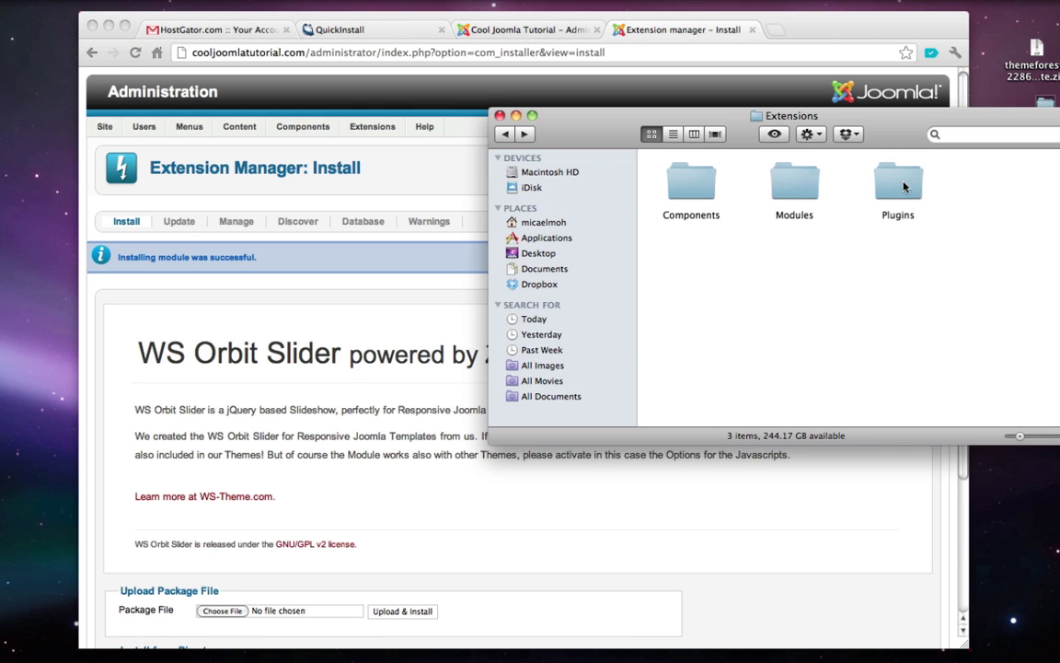
# - Upload and install gk_typography.zip from the gk_typo_plugin folder
pyautogui.scroll(-3, 385, 407)
pyautogui.doubleClick(909, 179)
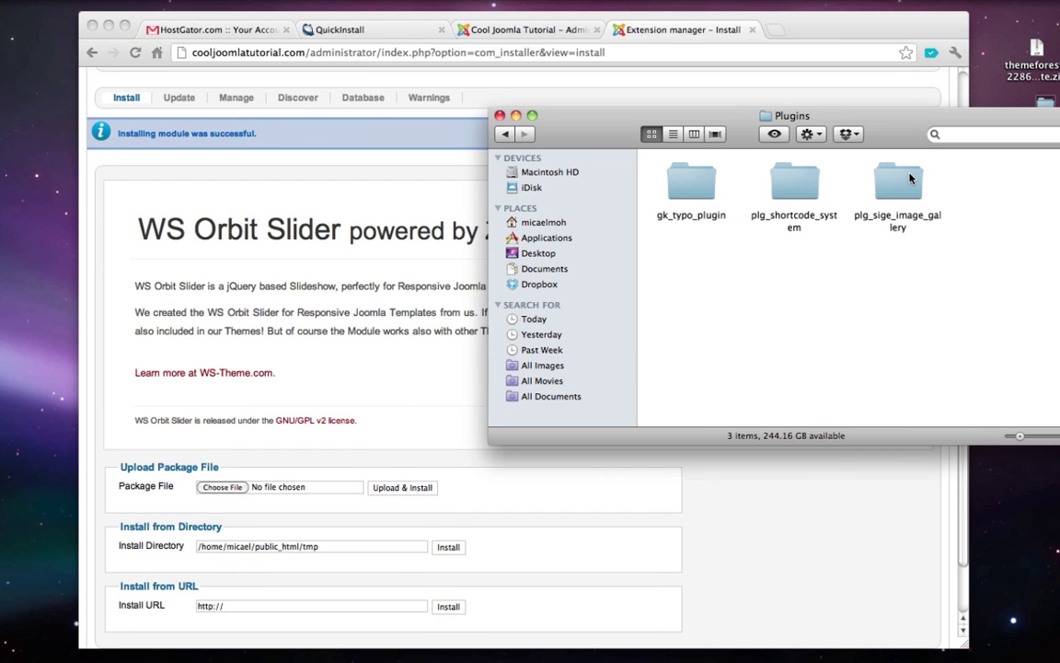
pyautogui.doubleClick(692, 180)
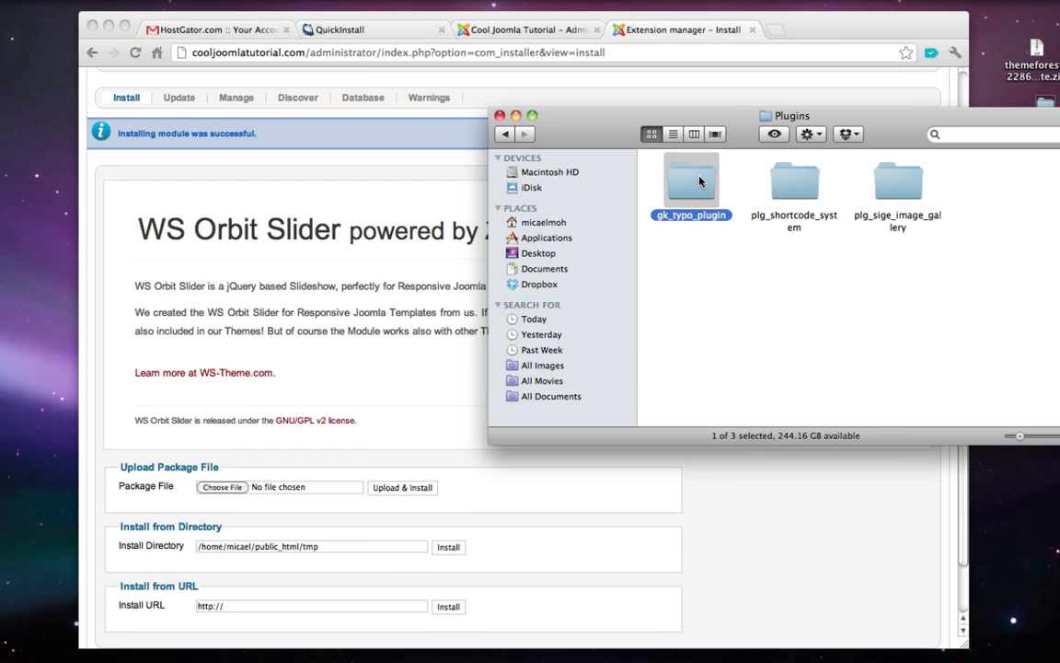
pyautogui.moveTo(897, 180); pyautogui.dragTo(221, 483)
pyautogui.click(359, 471)
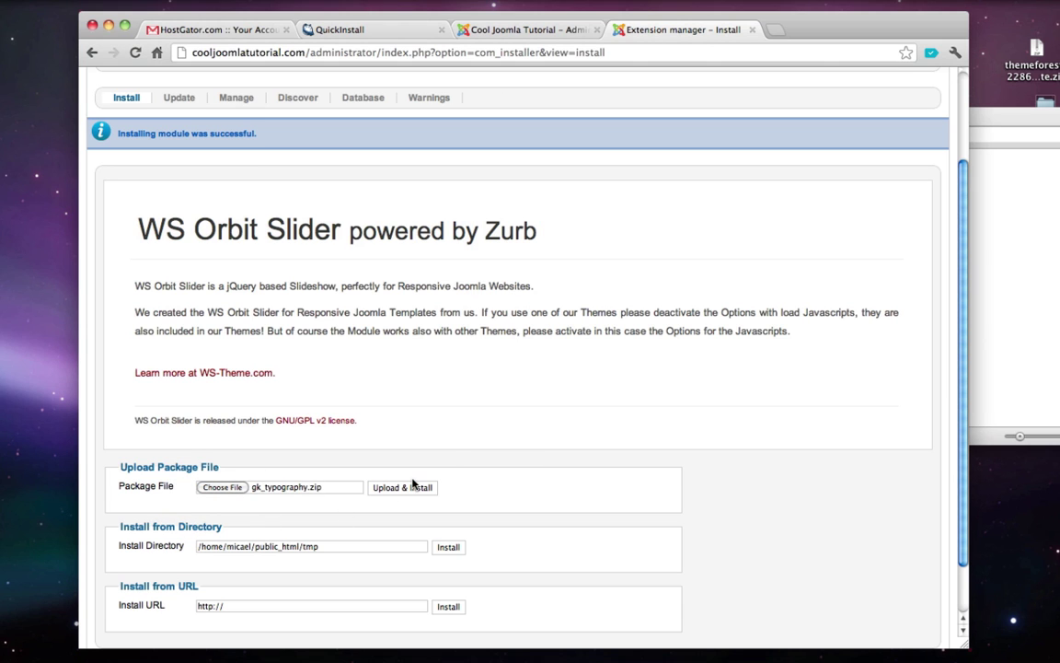
pyautogui.click(407, 485)
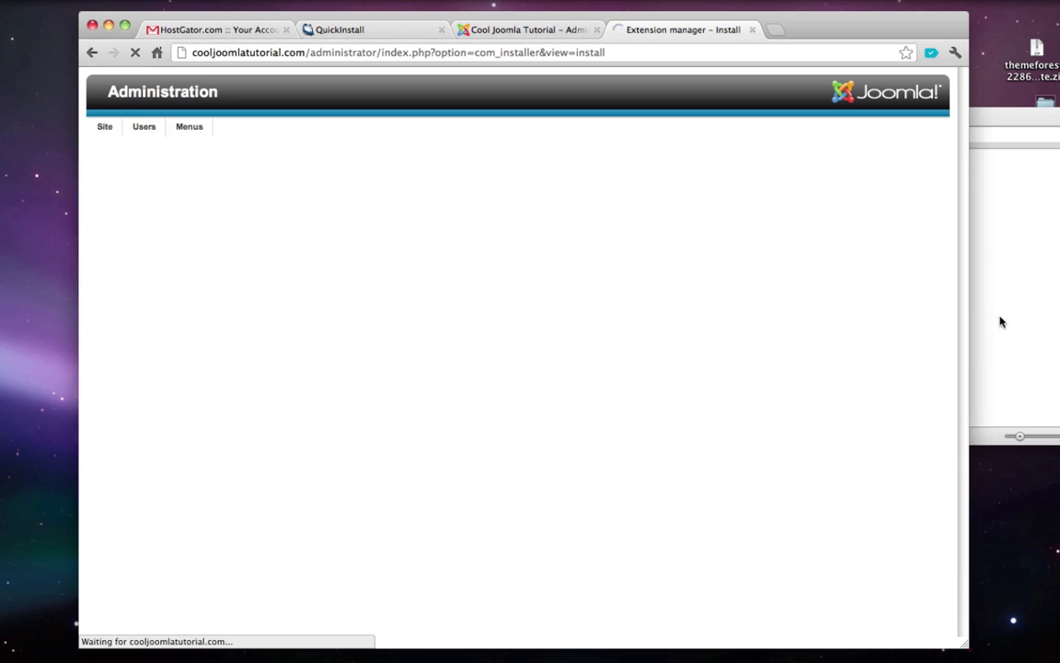
# - Upload and install shortsystem.zip from the plg_shortcode_system folder
pyautogui.click(1001, 322)
pyautogui.press('super+Up')
pyautogui.doubleClick(802, 174)
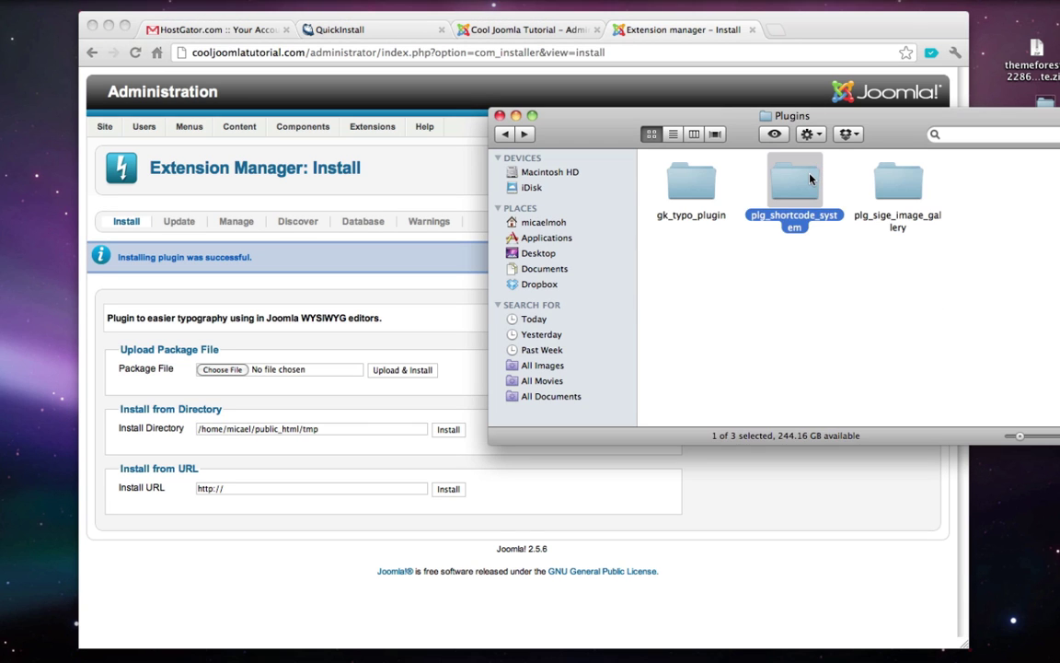
pyautogui.moveTo(796, 172); pyautogui.dragTo(223, 369)
pyautogui.click(351, 317)
pyautogui.click(396, 369)
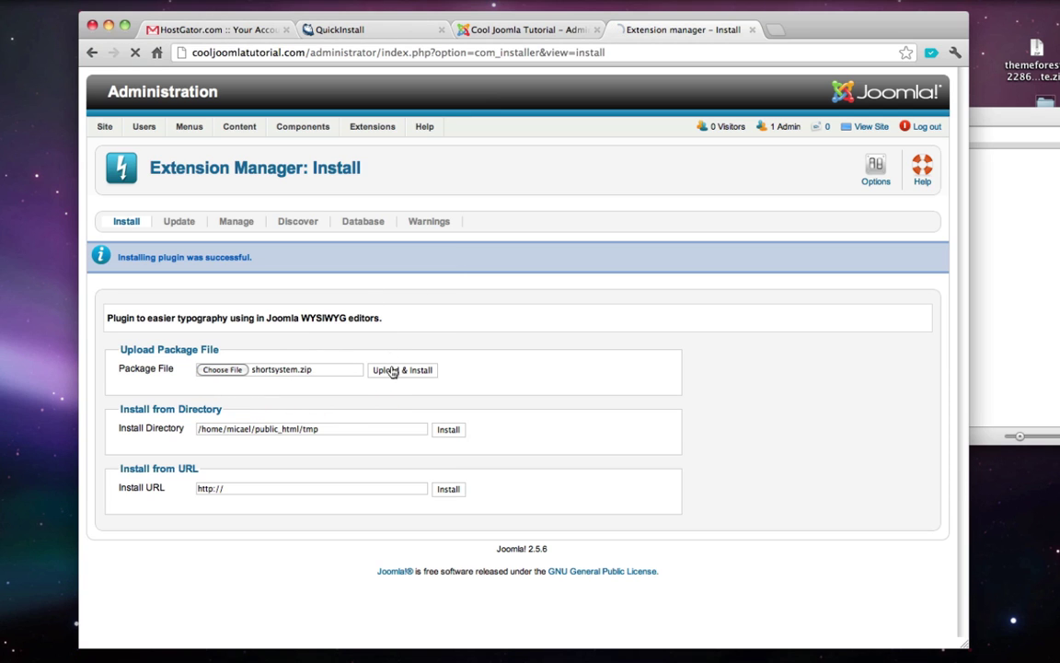
# - Upload and install plg_sige_v2.5-2.zip from the plg_sige_image_gallery folder
pyautogui.press('super+Tab')
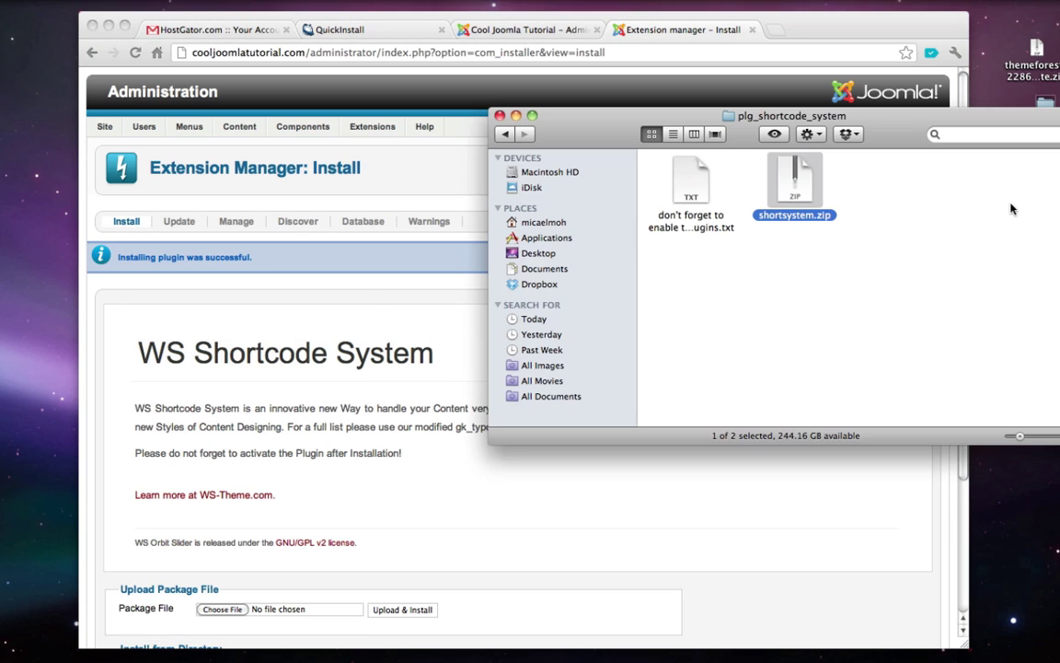
pyautogui.press('super+Up')
pyautogui.doubleClick(897, 179)
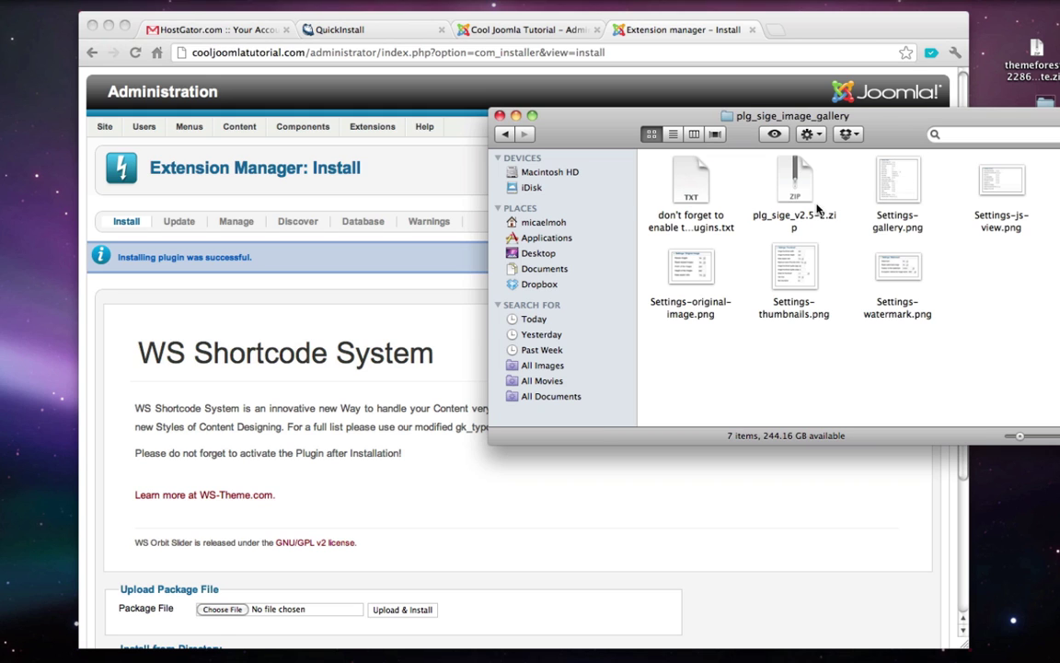
pyautogui.moveTo(794, 182); pyautogui.dragTo(224, 609)
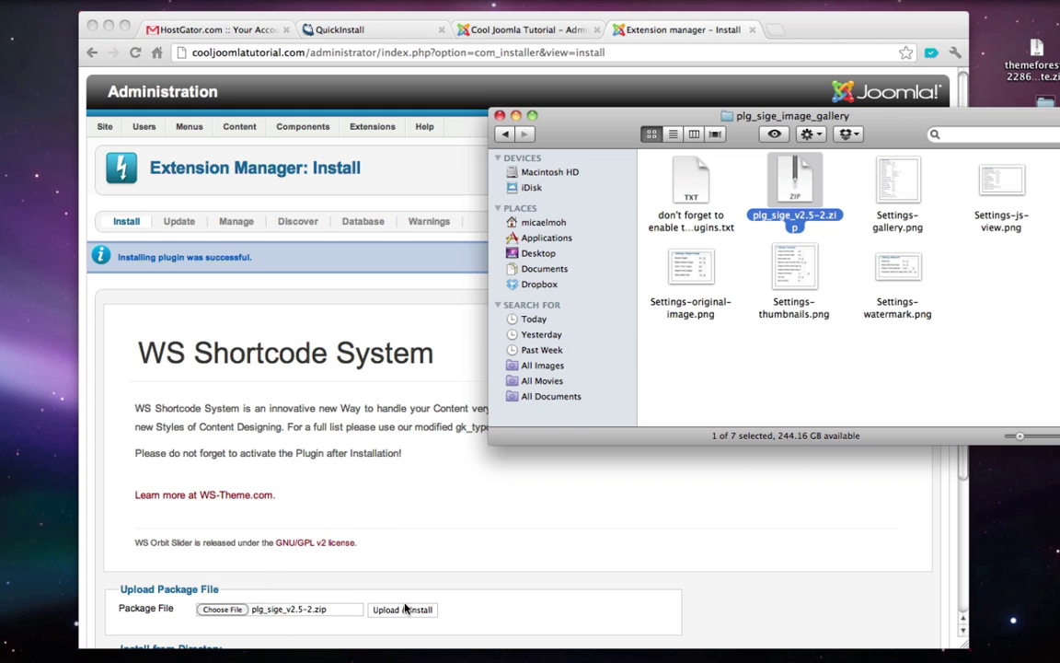
pyautogui.scroll(-2, 417, 594)
pyautogui.click(409, 566)
pyautogui.click(402, 554)
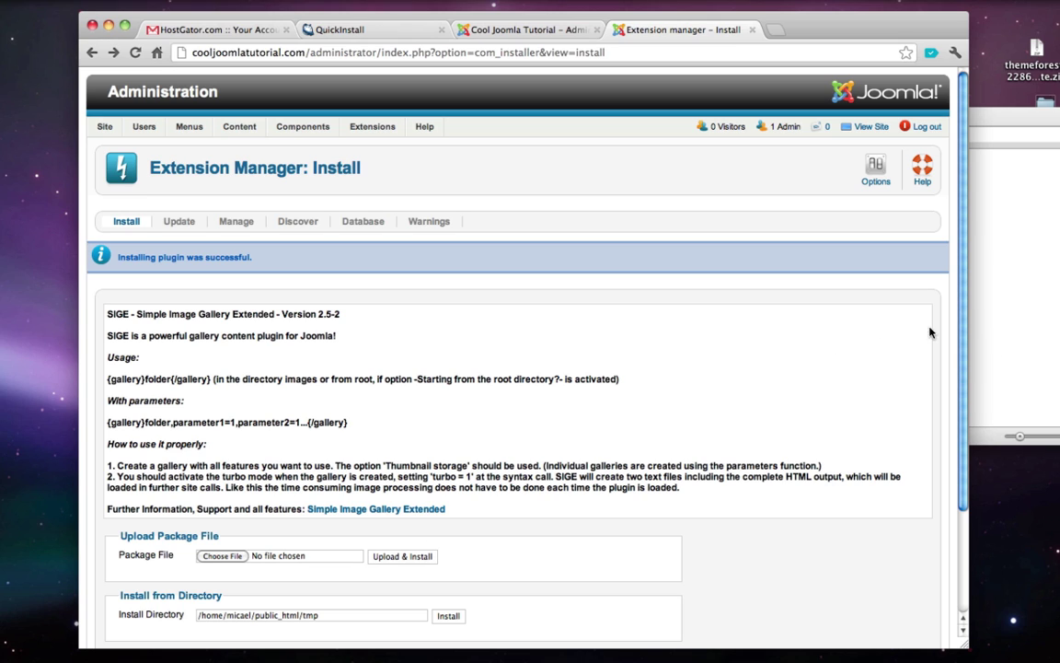
pyautogui.click(865, 128)
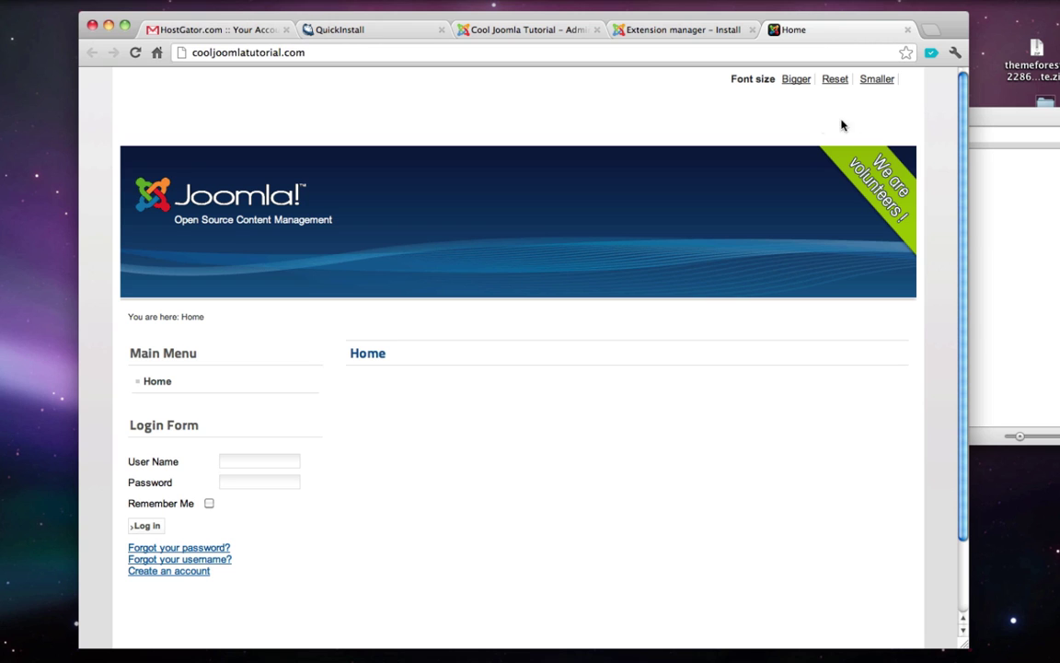
pyautogui.click(908, 30)
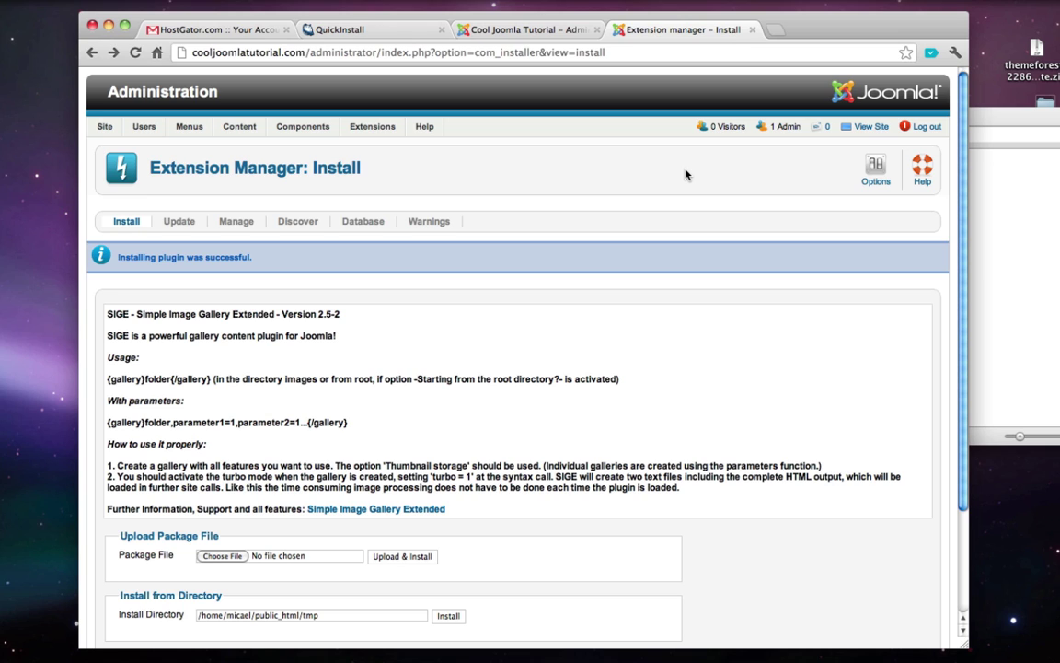
# - In the template styles list, star ws_none - Default as the default site style, replacing Beez2
pyautogui.moveTo(370, 130)
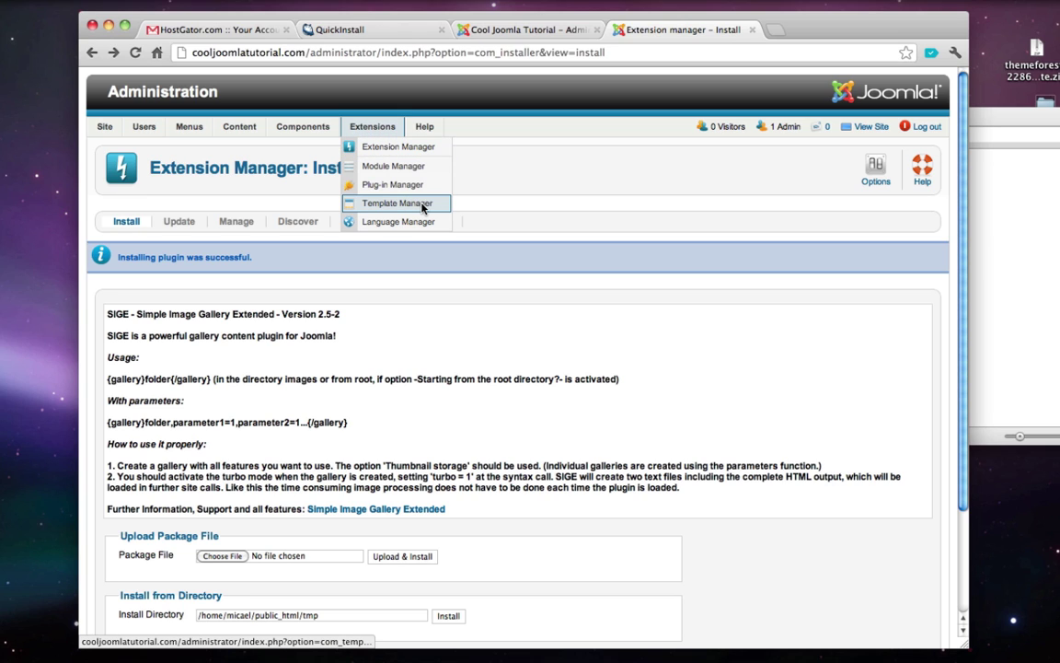
pyautogui.click(408, 204)
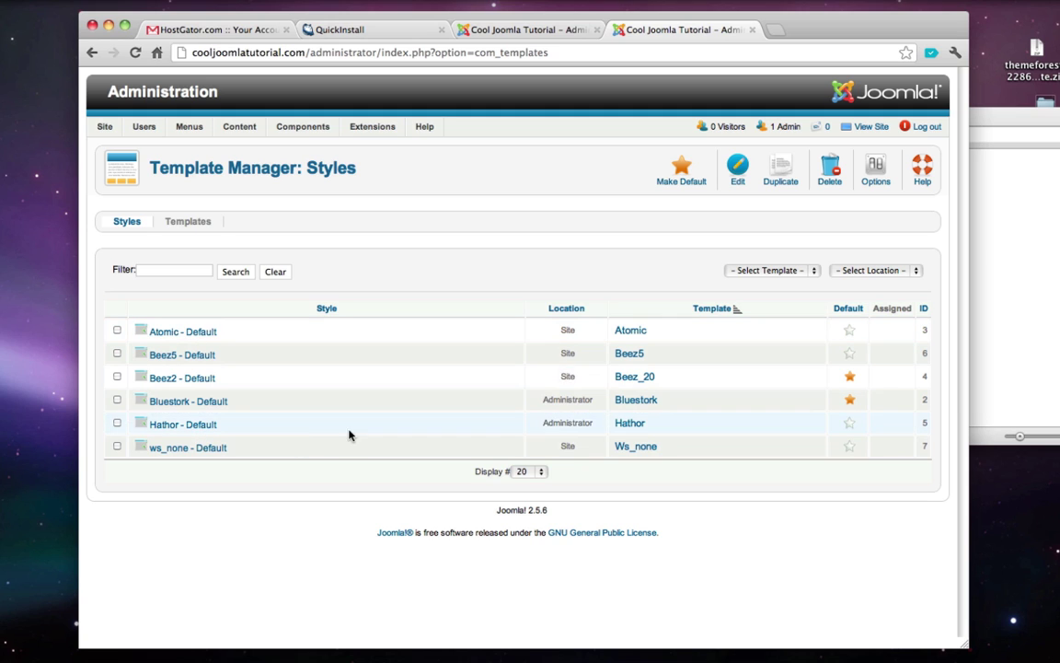
pyautogui.moveTo(237, 449); pyautogui.dragTo(143, 450)
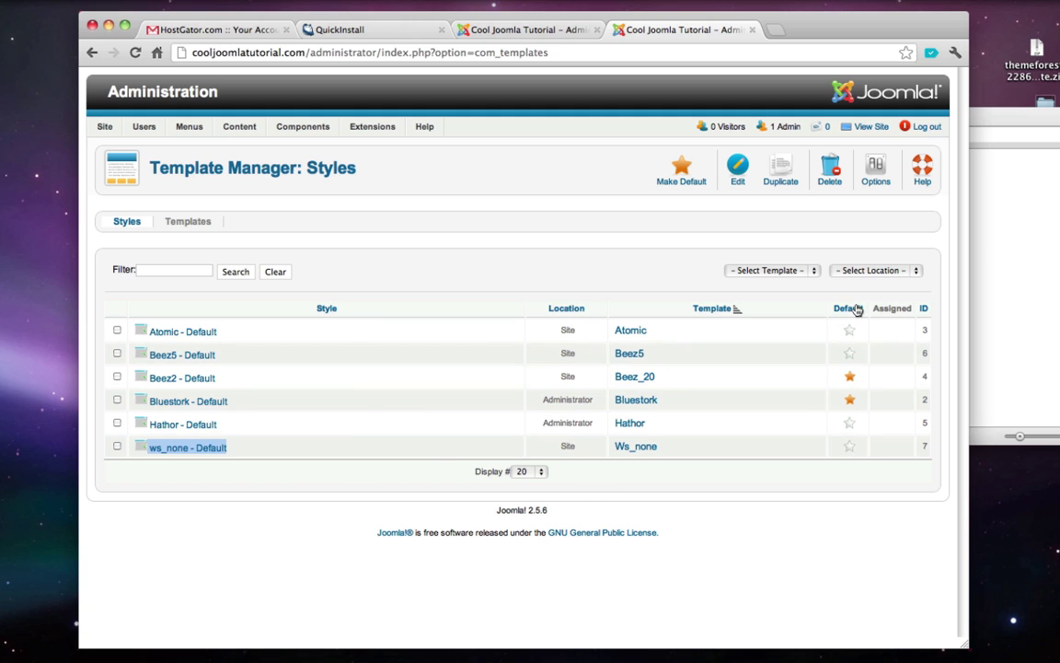
pyautogui.click(849, 448)
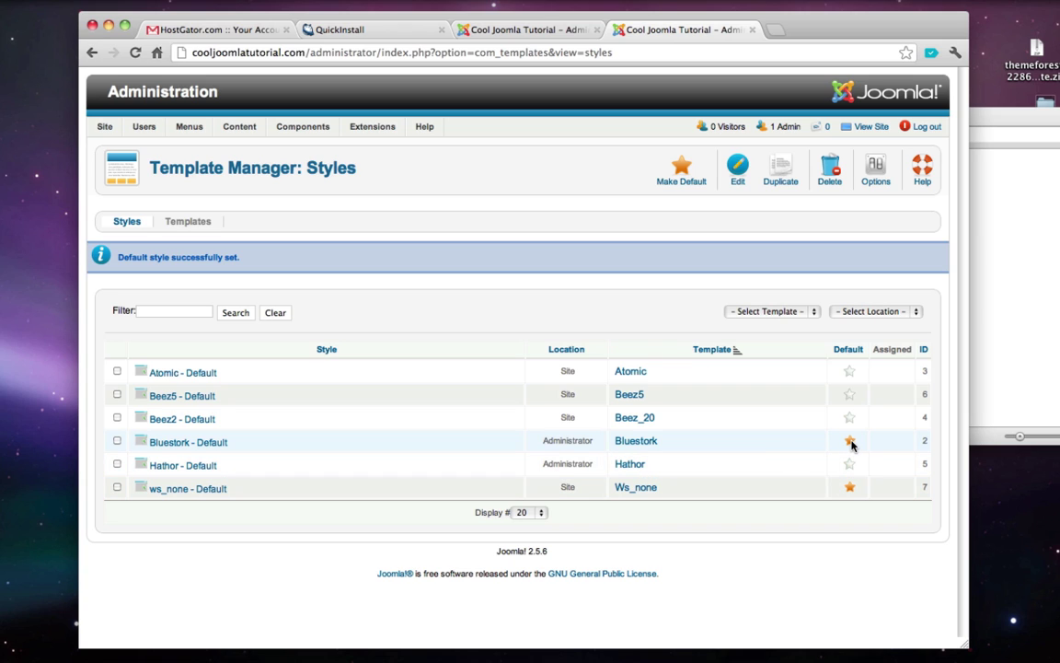
pyautogui.doubleClick(584, 442)
pyautogui.click(505, 444)
pyautogui.click(872, 127)
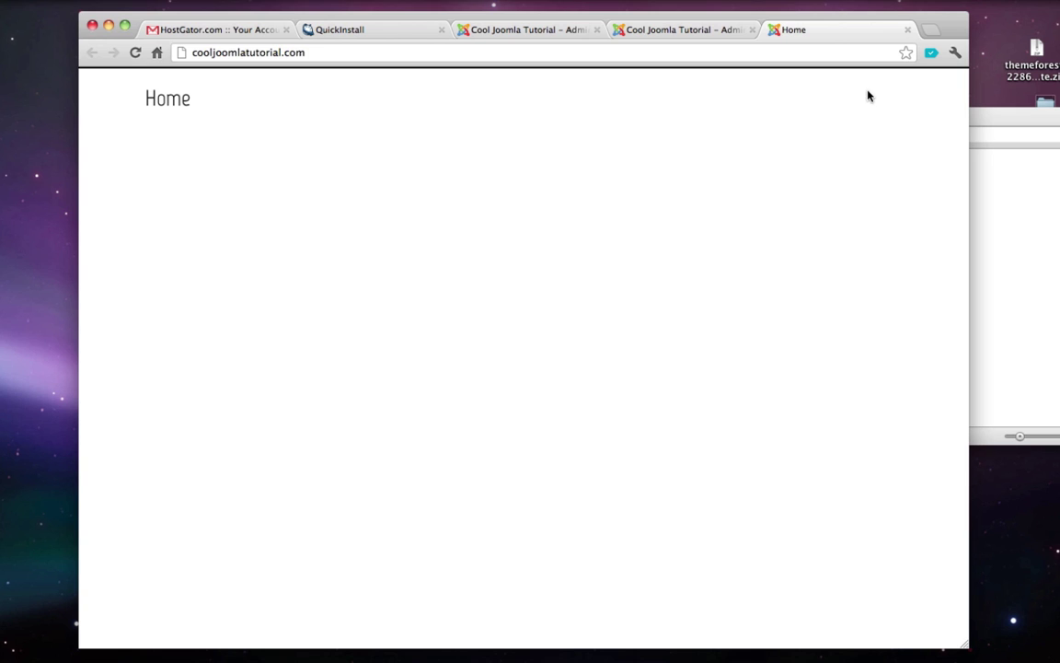
pyautogui.click(908, 32)
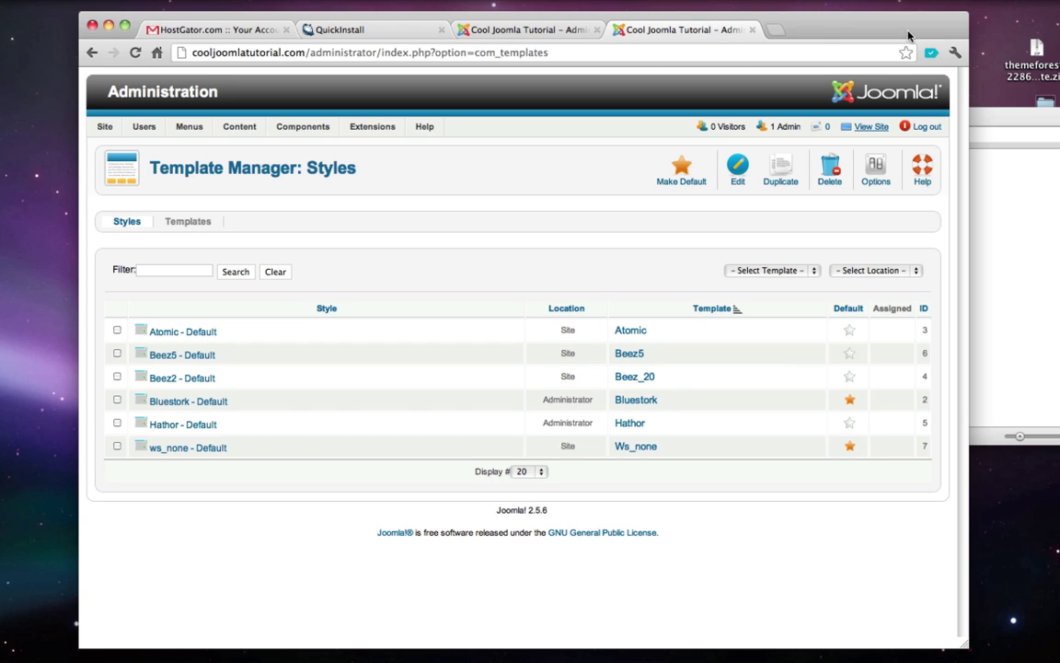
pyautogui.moveTo(376, 134)
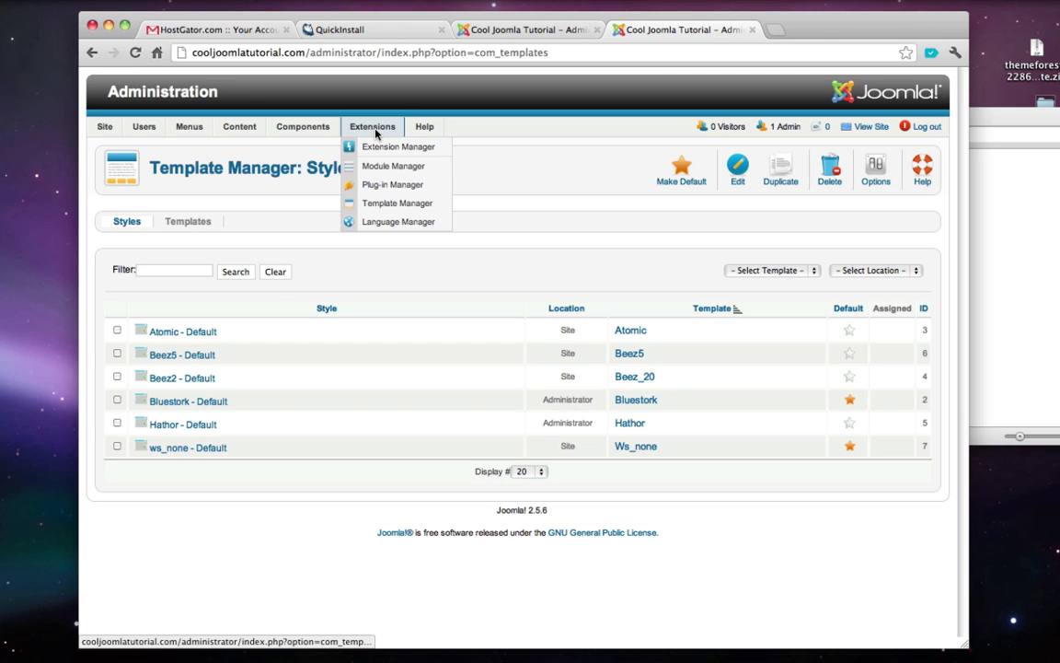
# - Open the Plug-in Manager and check the plugin folder names in the extracted Plugins folder
pyautogui.click(398, 186)
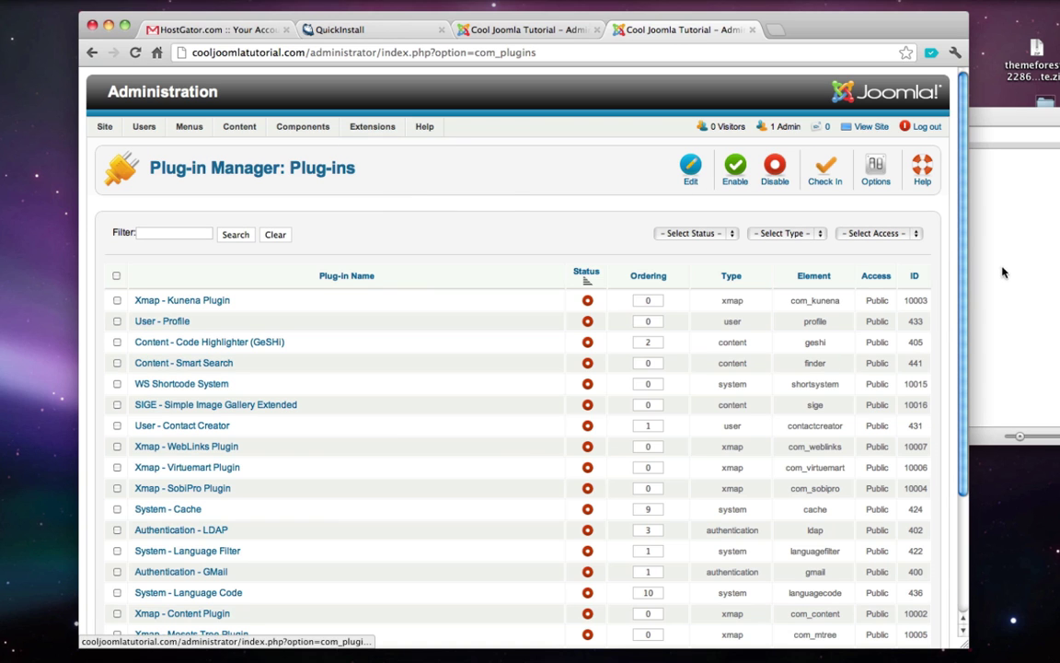
pyautogui.click(1004, 272)
pyautogui.press('super+[')
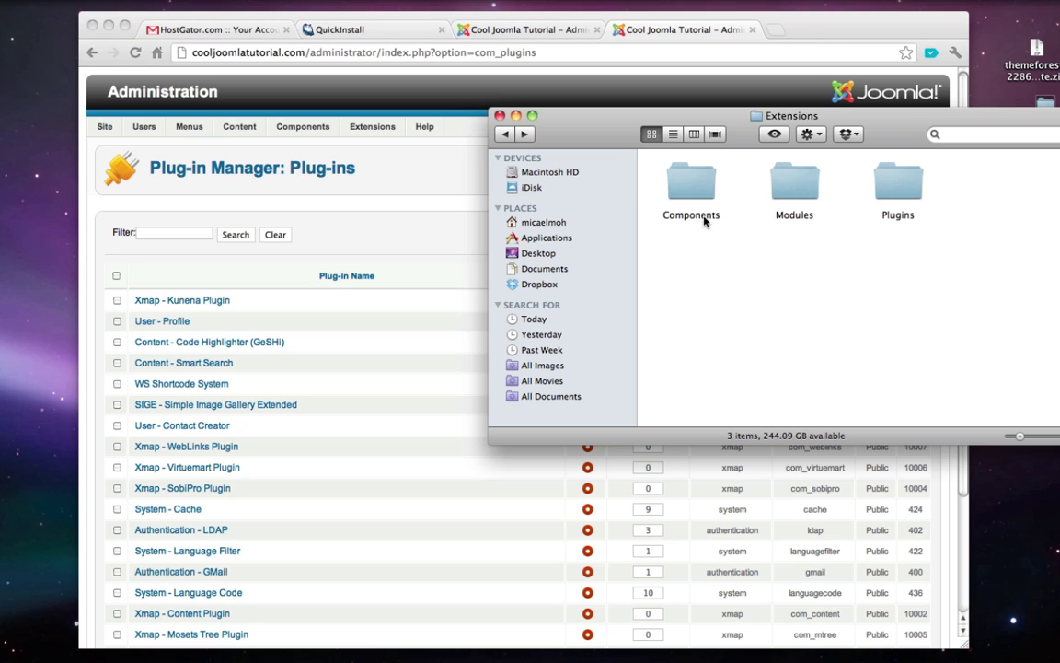
pyautogui.press('super+[')
pyautogui.press('super+]')
pyautogui.doubleClick(903, 185)
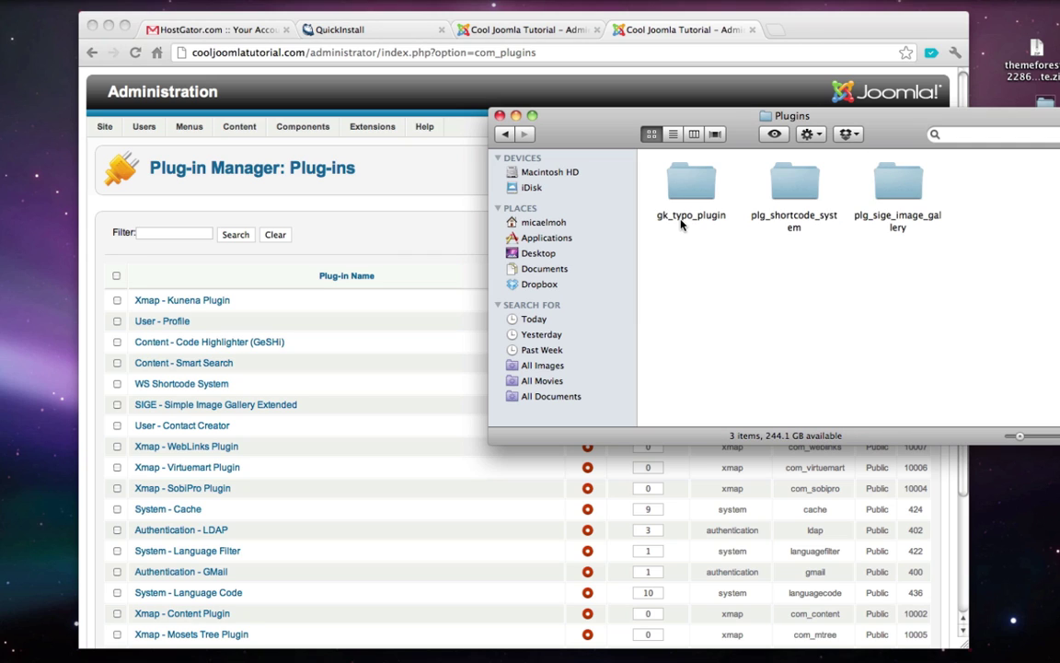
pyautogui.click(797, 219)
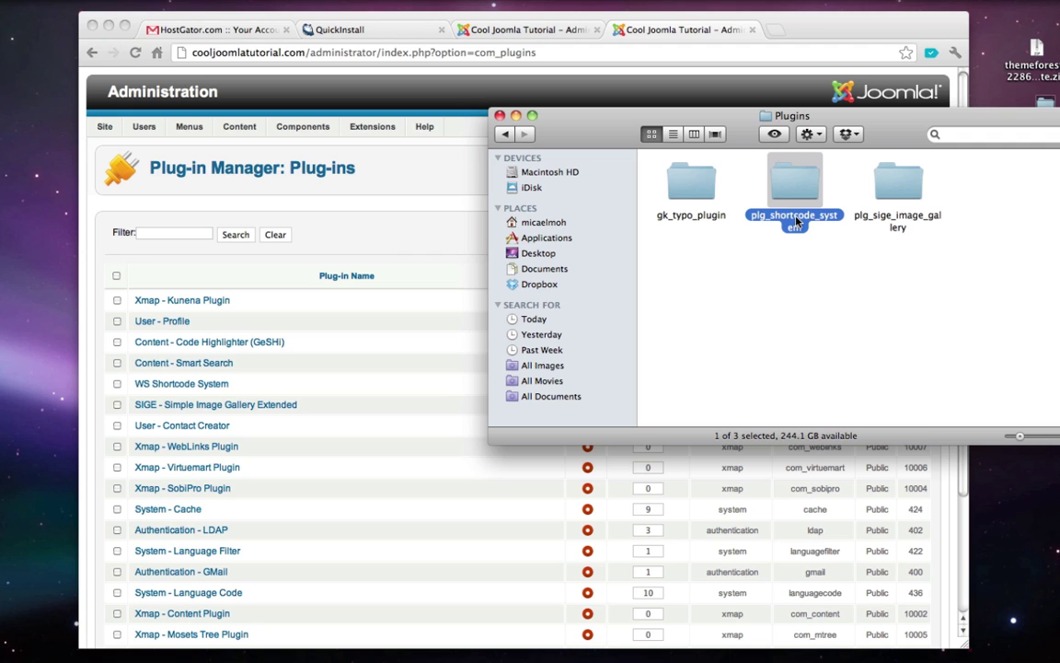
pyautogui.click(897, 227)
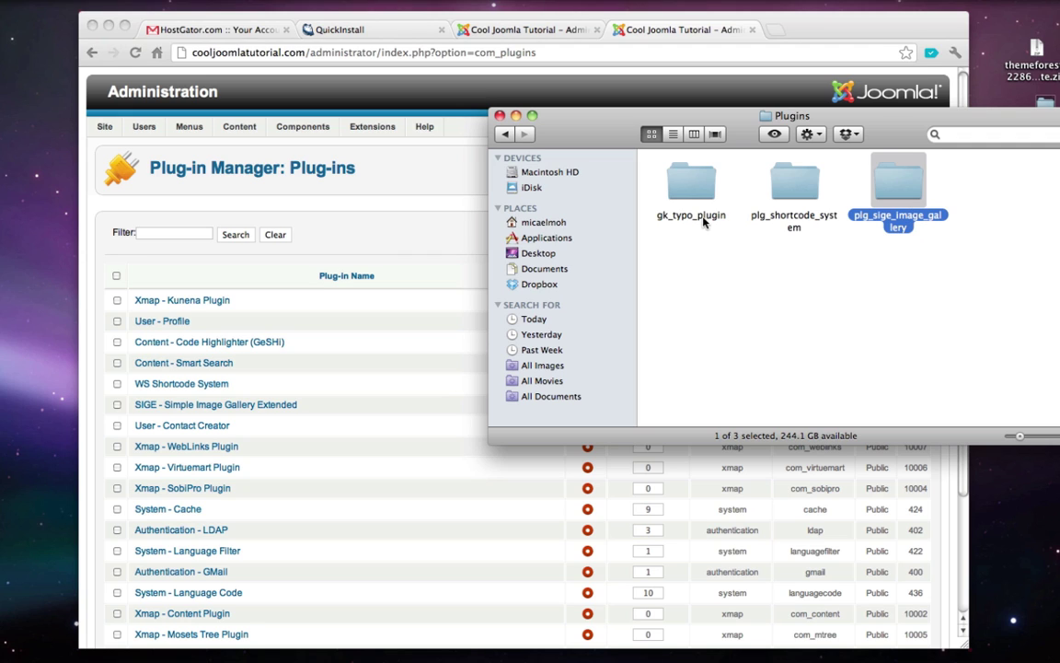
# - Filter the plug-in list by 'g' to show the GK Typography entries
pyautogui.click(323, 251)
pyautogui.write('gk')
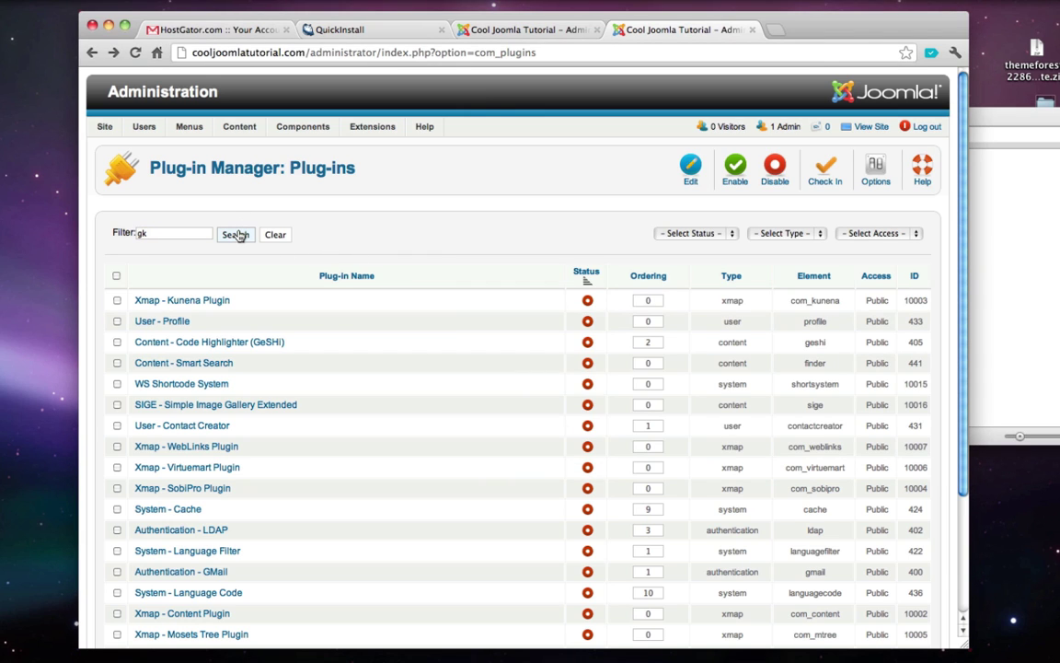
pyautogui.click(236, 235)
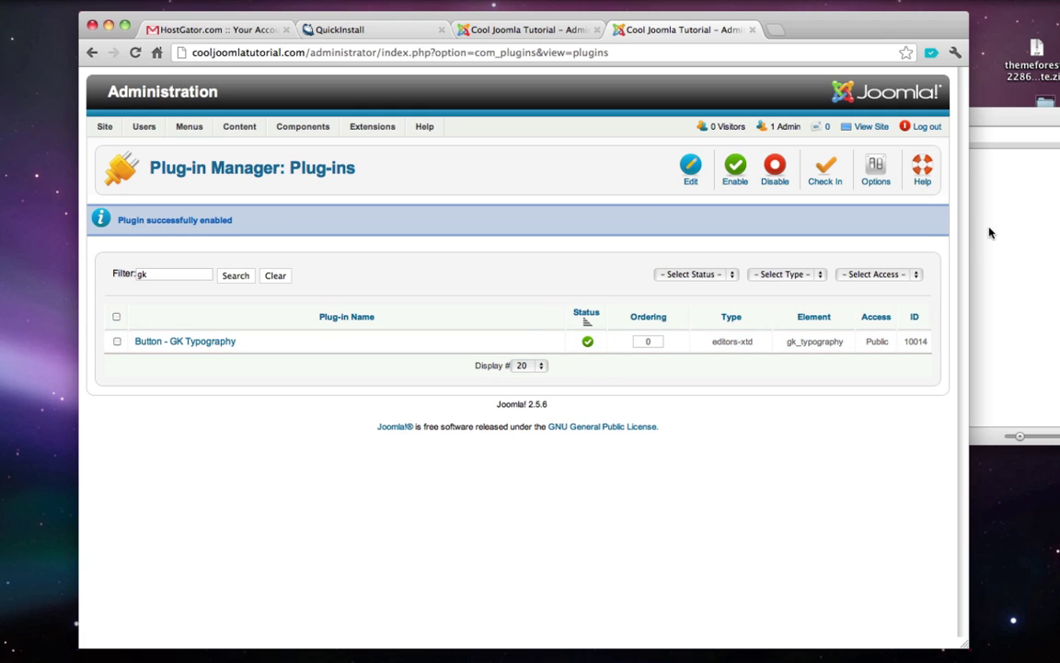
pyautogui.click(989, 233)
pyautogui.click(907, 262)
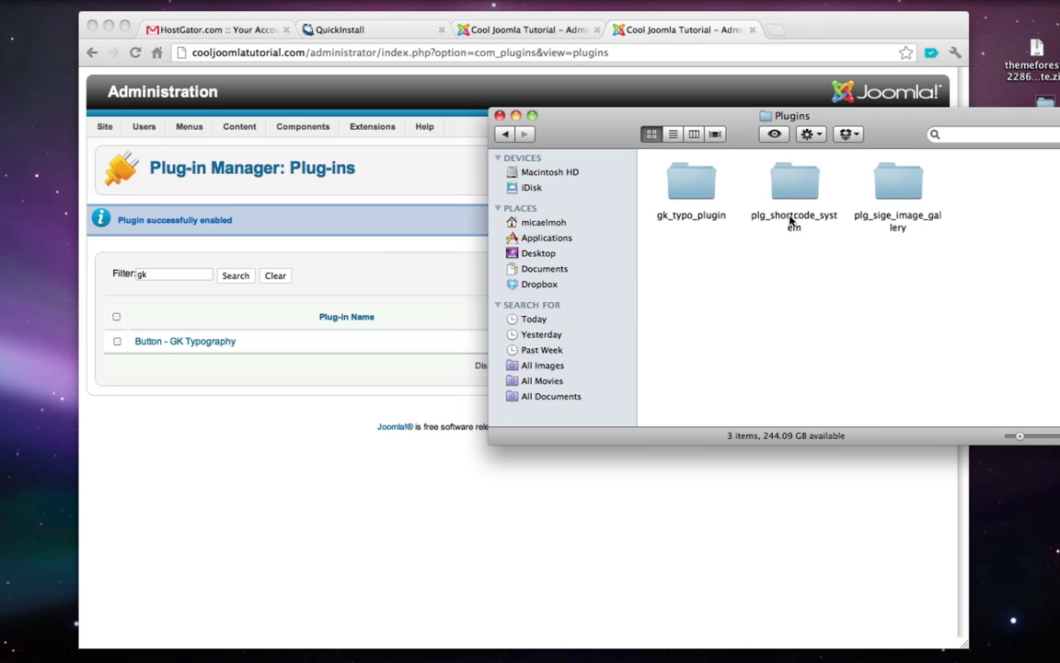
# - Filter plug-ins by 'sho' and enable WS Shortcode System
pyautogui.click(199, 289)
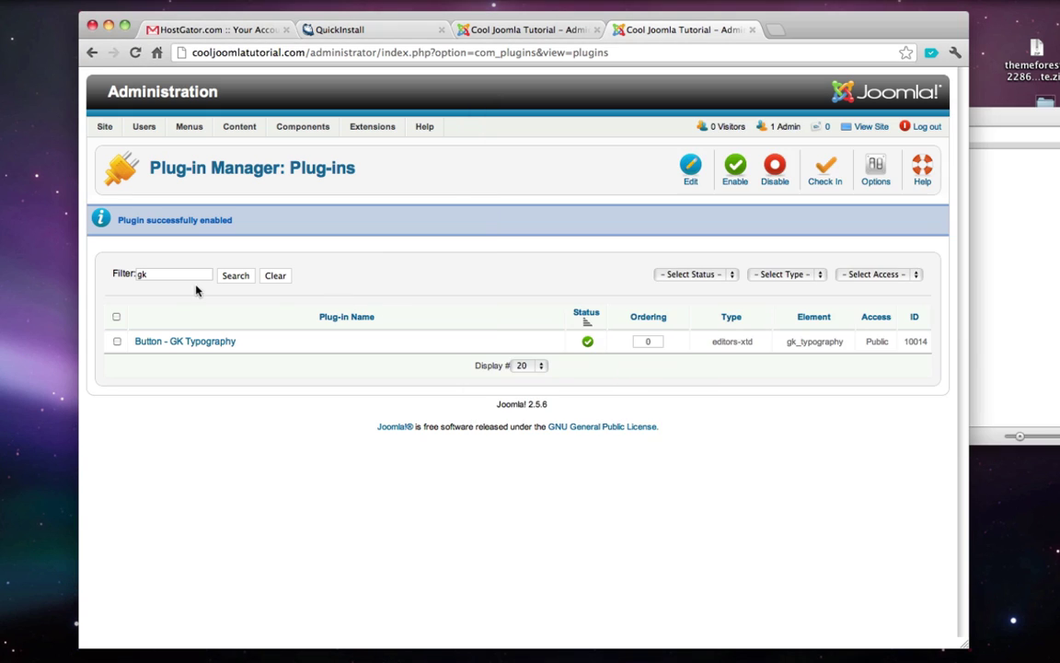
pyautogui.doubleClick(171, 275)
pyautogui.write('shortcode')
pyautogui.click(230, 274)
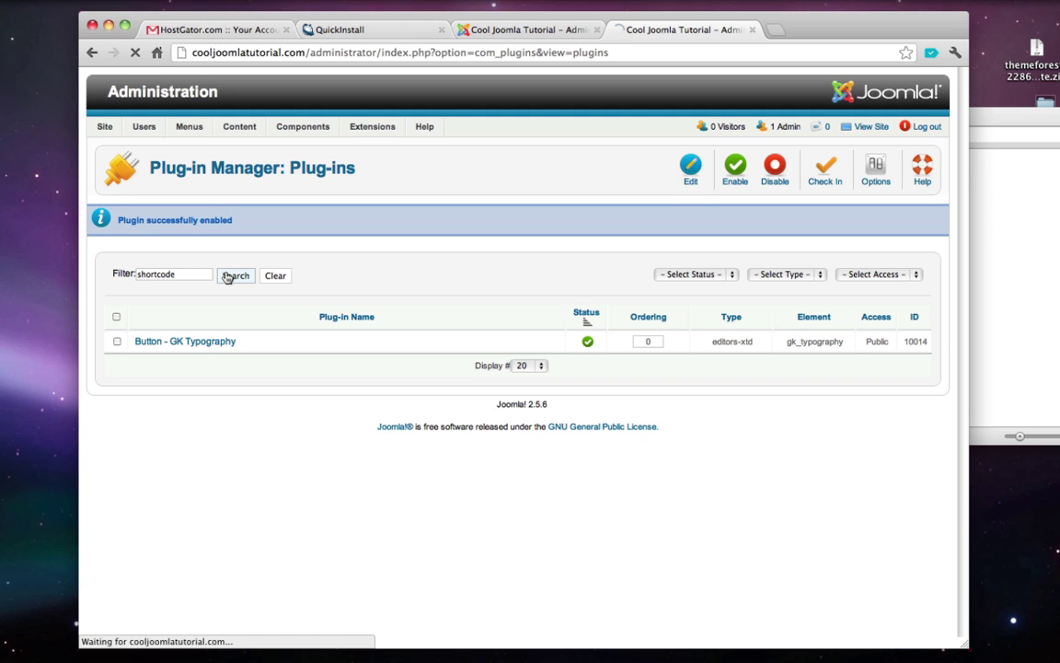
pyautogui.click(590, 303)
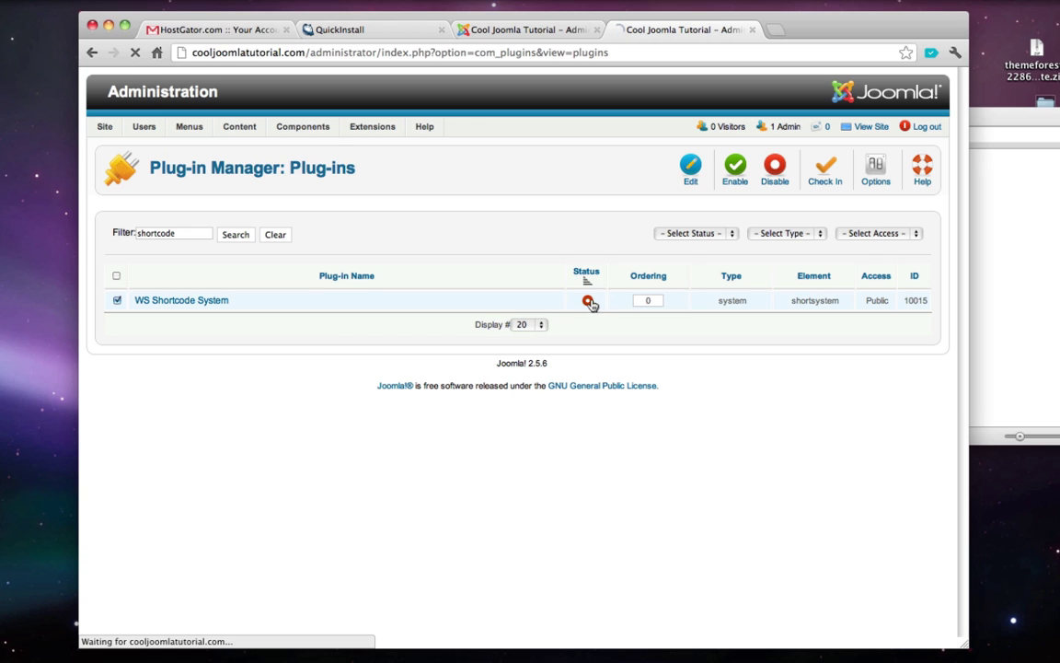
# - Filter plug-ins by 'sige' and enable SIGE - Simple Image Gallery Extended
pyautogui.click(1015, 279)
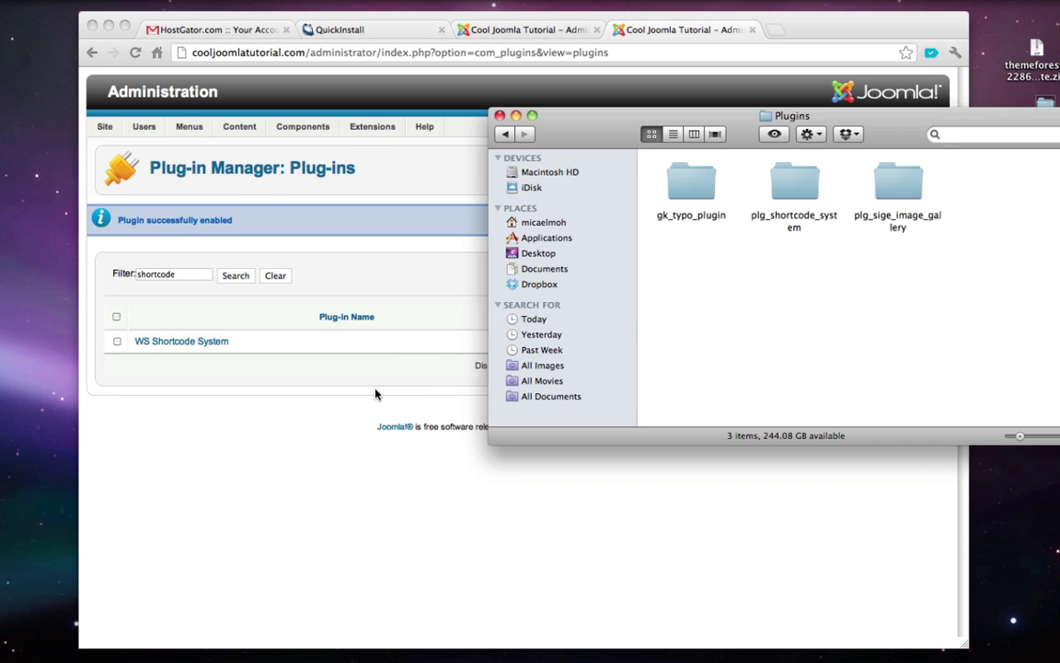
pyautogui.click(372, 356)
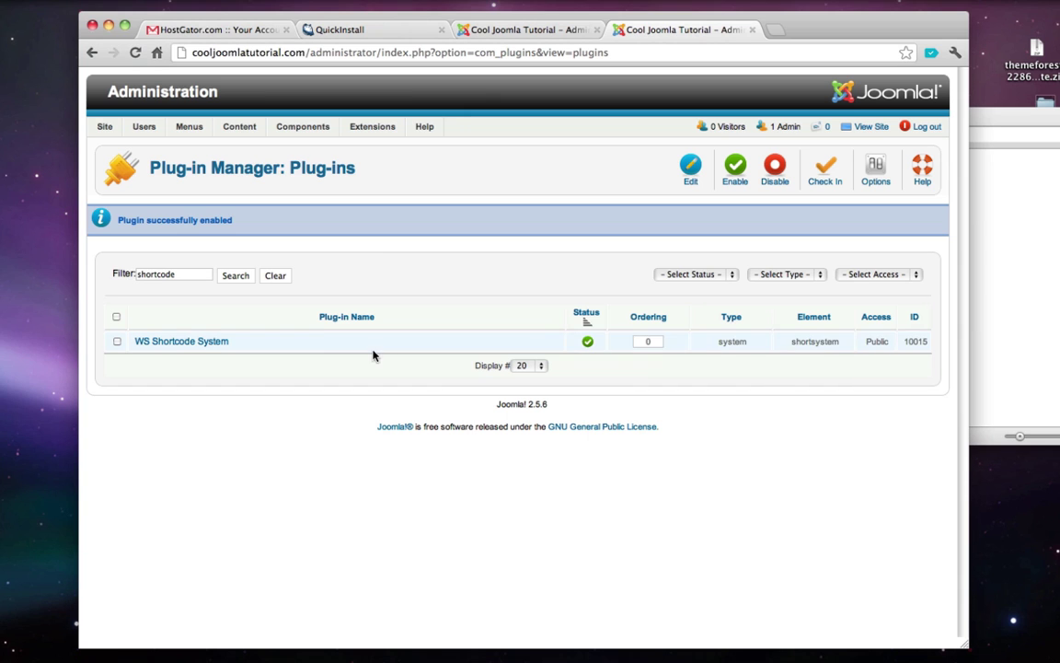
pyautogui.doubleClick(157, 275)
pyautogui.write('sige')
pyautogui.click(233, 276)
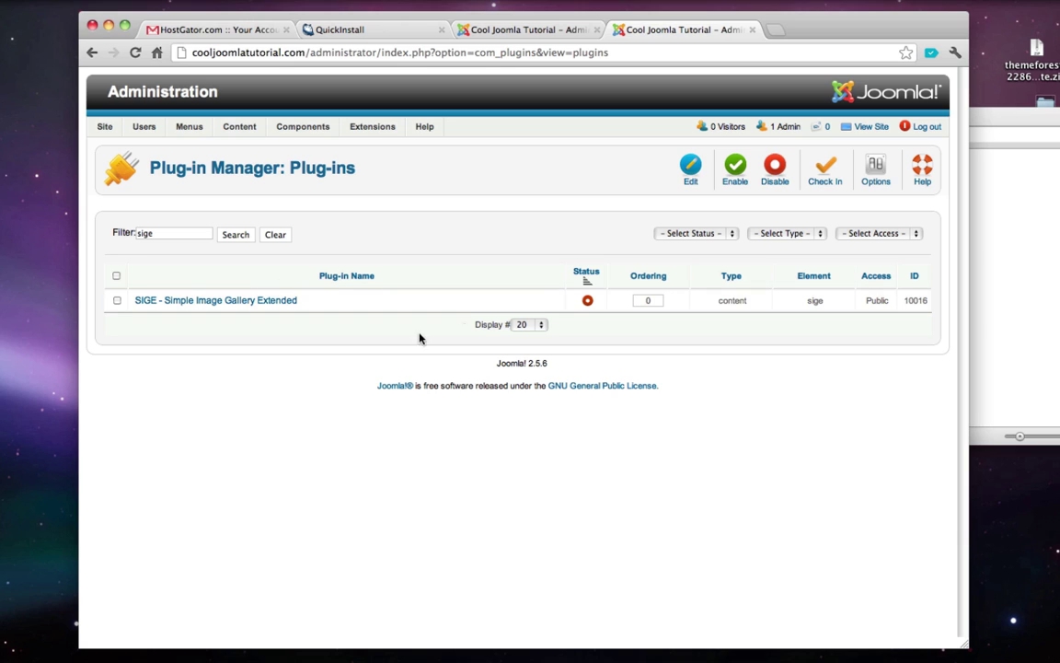
pyautogui.click(588, 301)
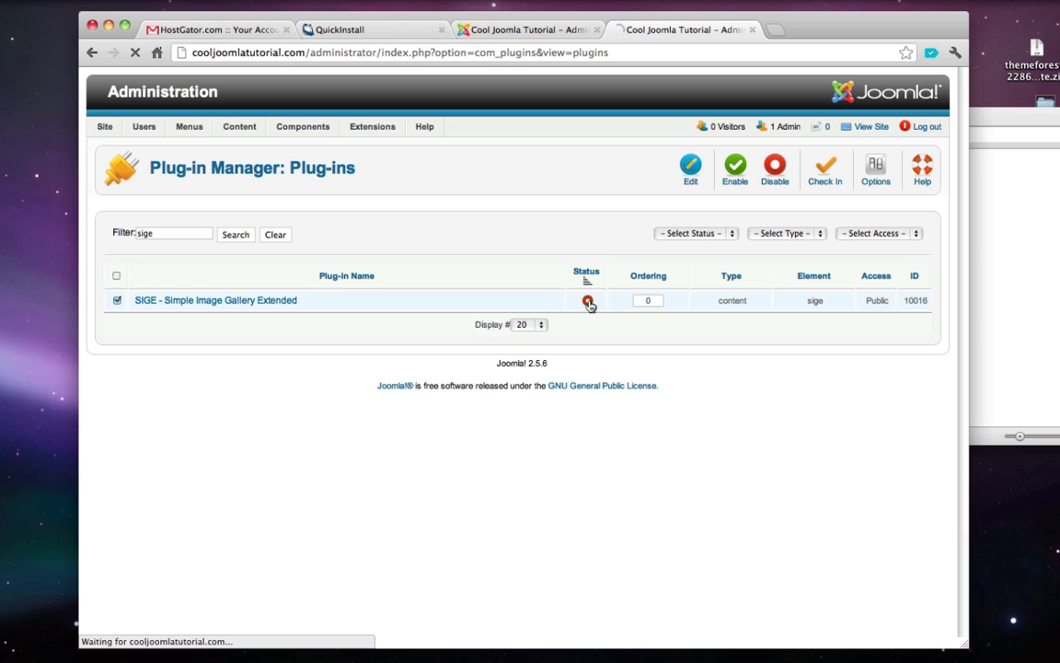
pyautogui.press('super+Left')
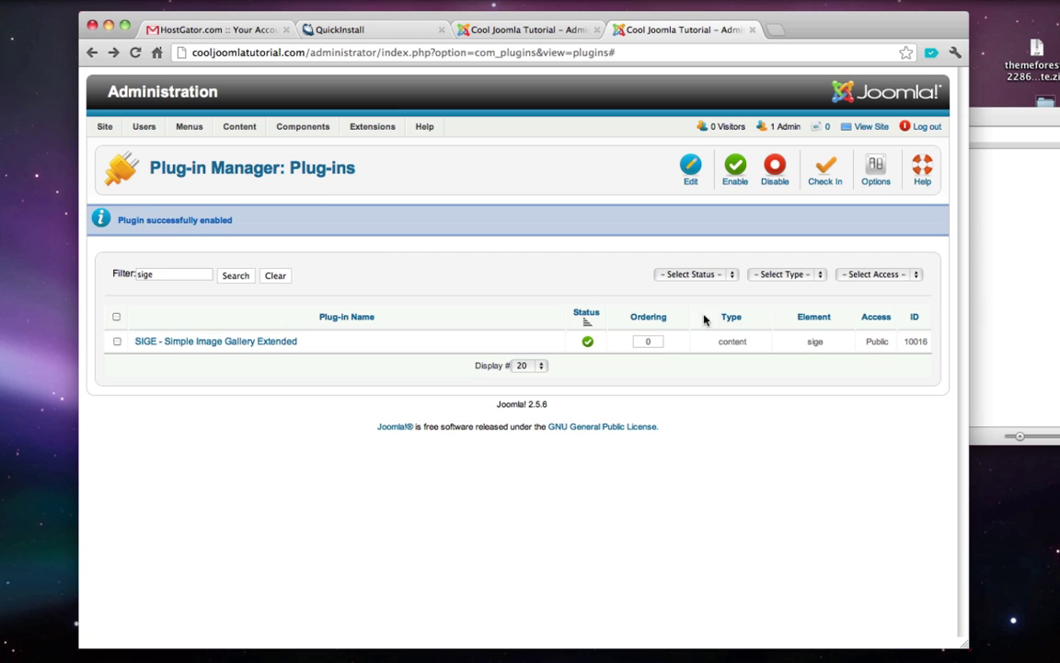
pyautogui.click(1017, 258)
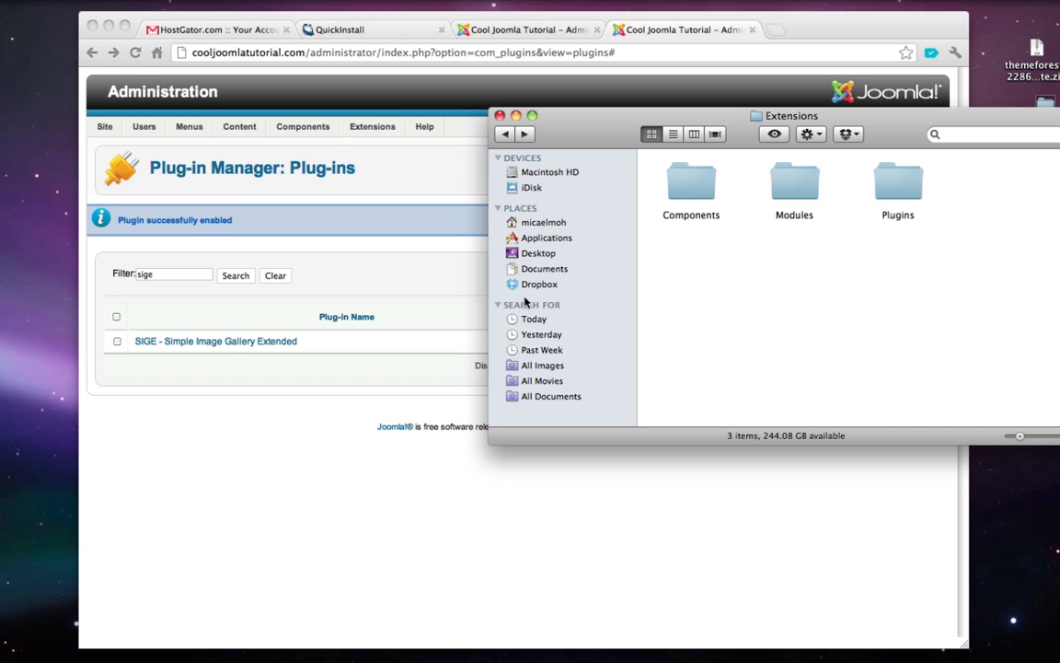
pyautogui.click(425, 266)
pyautogui.moveTo(380, 134)
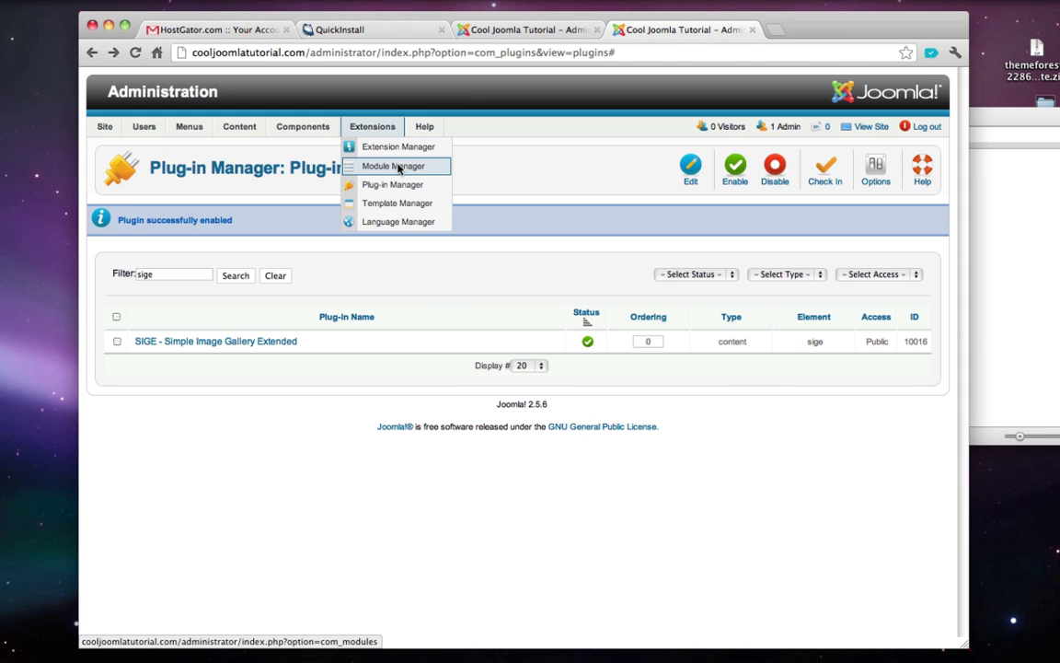
# - Publish mod_highlighter_gk4, mod_news_pro_gk4, Qlue Accordion, WS Responsivemenu and WS Orbit Slider in Module Manager
pyautogui.click(399, 168)
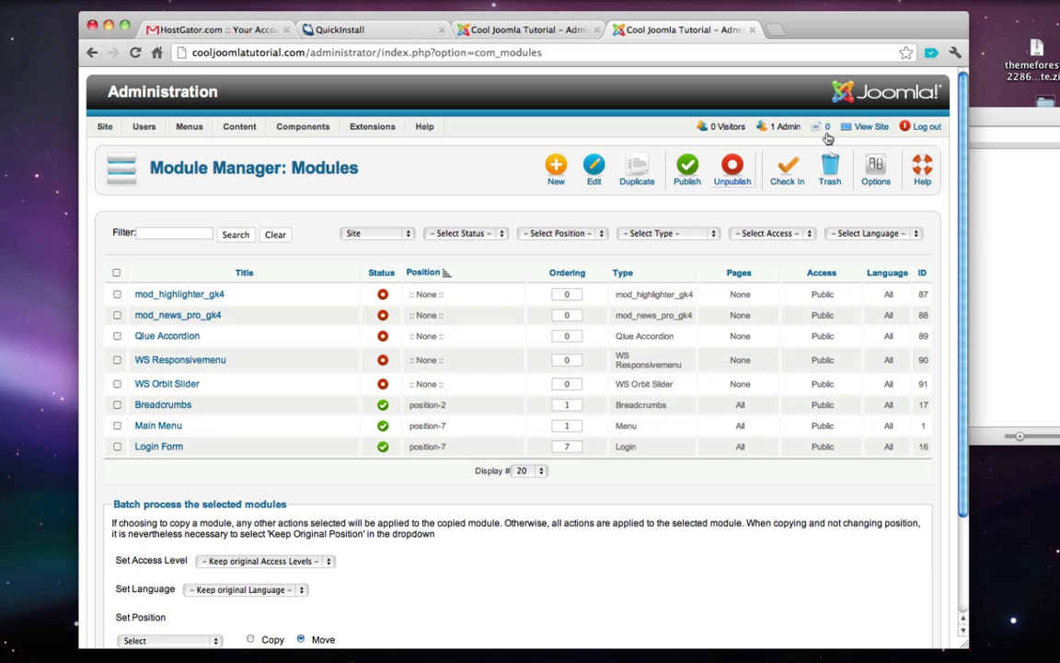
pyautogui.click(993, 238)
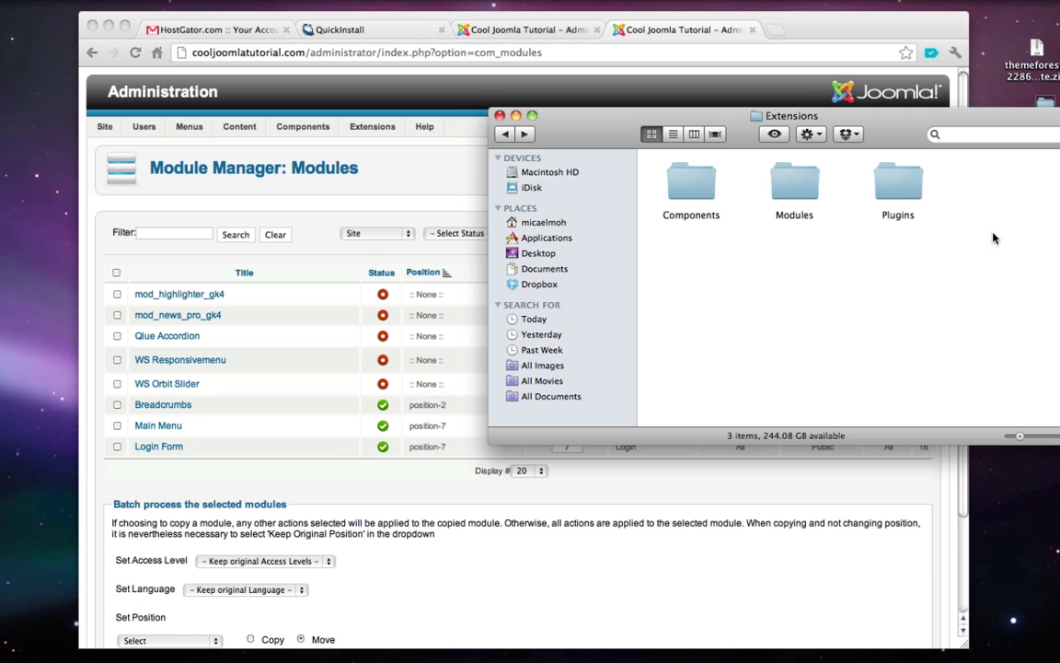
pyautogui.doubleClick(784, 177)
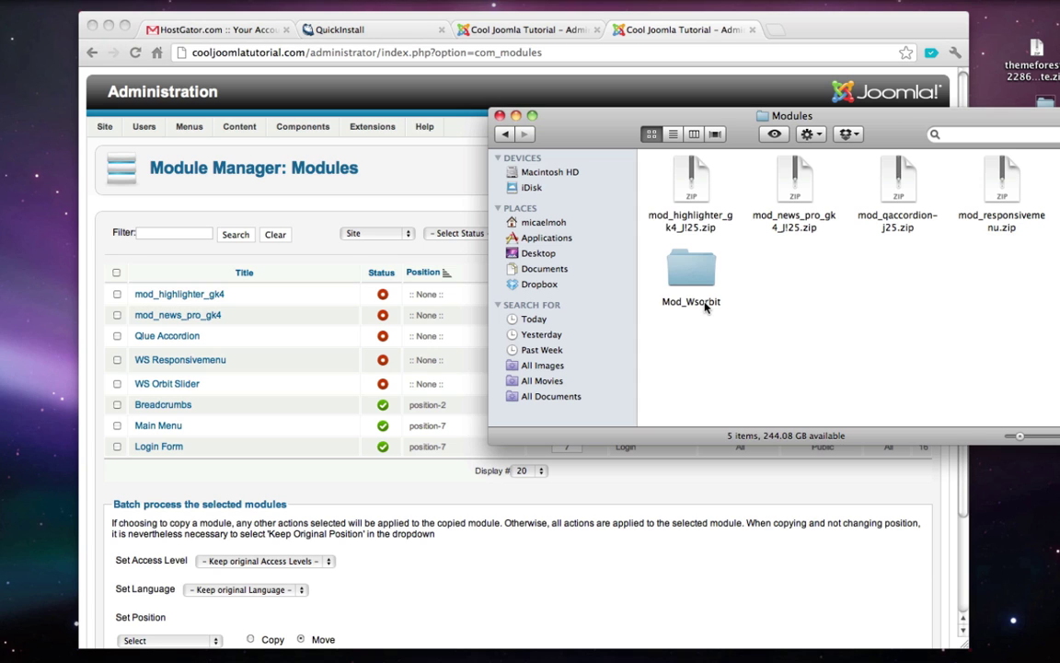
pyautogui.click(355, 352)
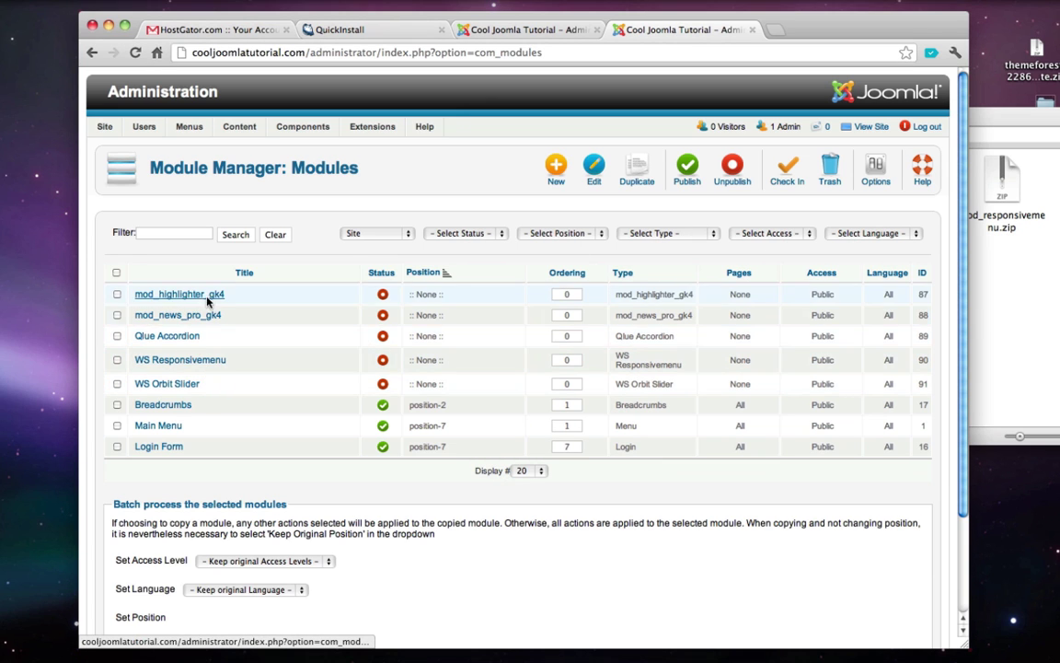
pyautogui.click(382, 294)
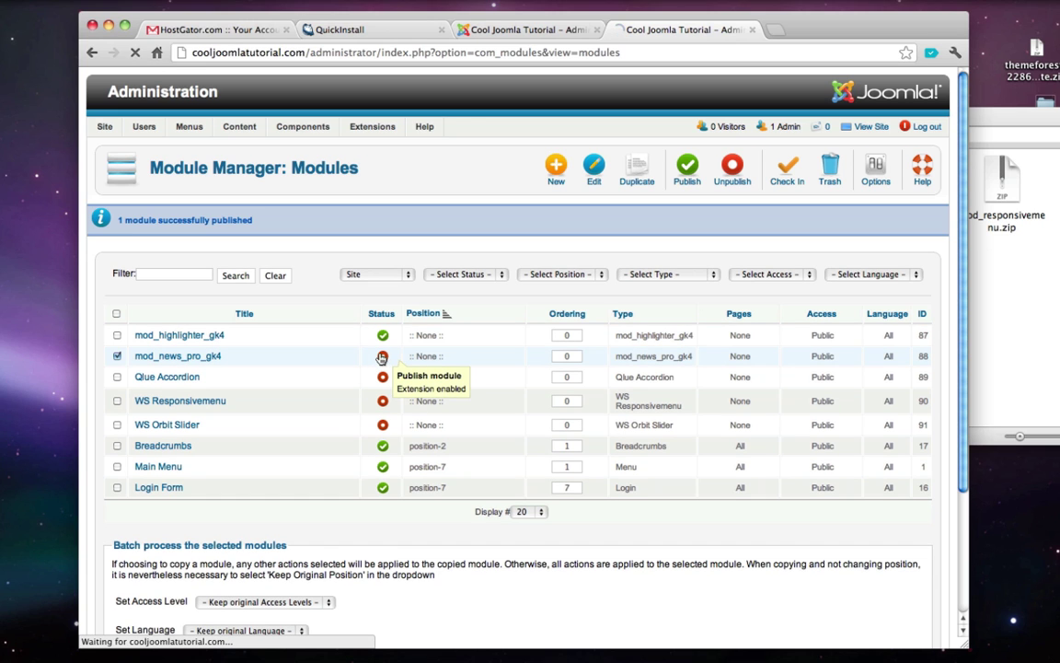
pyautogui.click(383, 356)
pyautogui.click(383, 376)
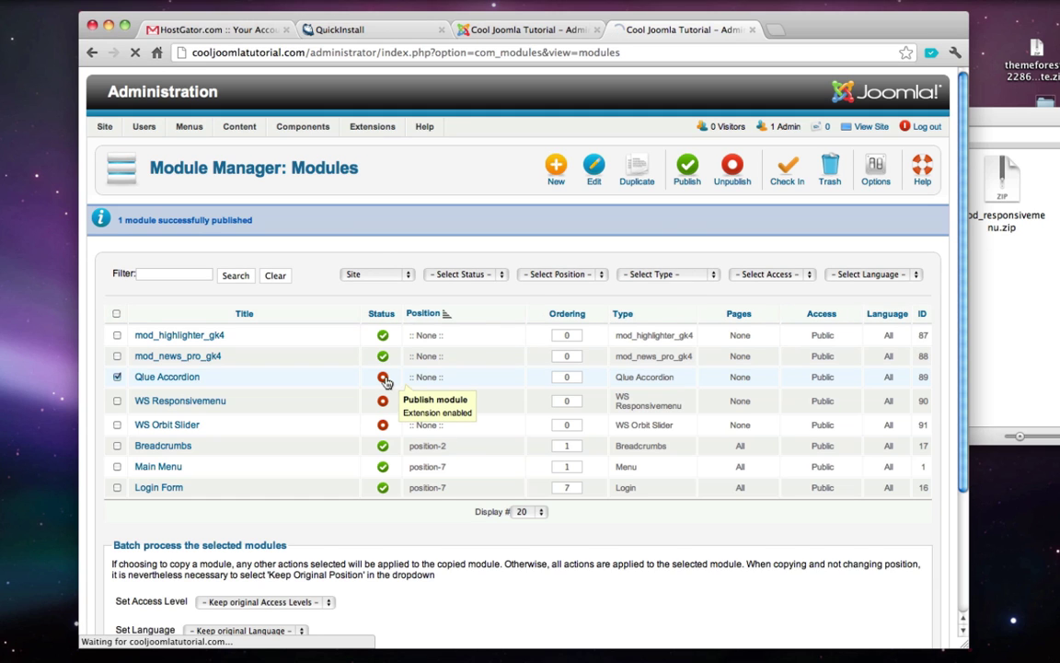
pyautogui.click(383, 401)
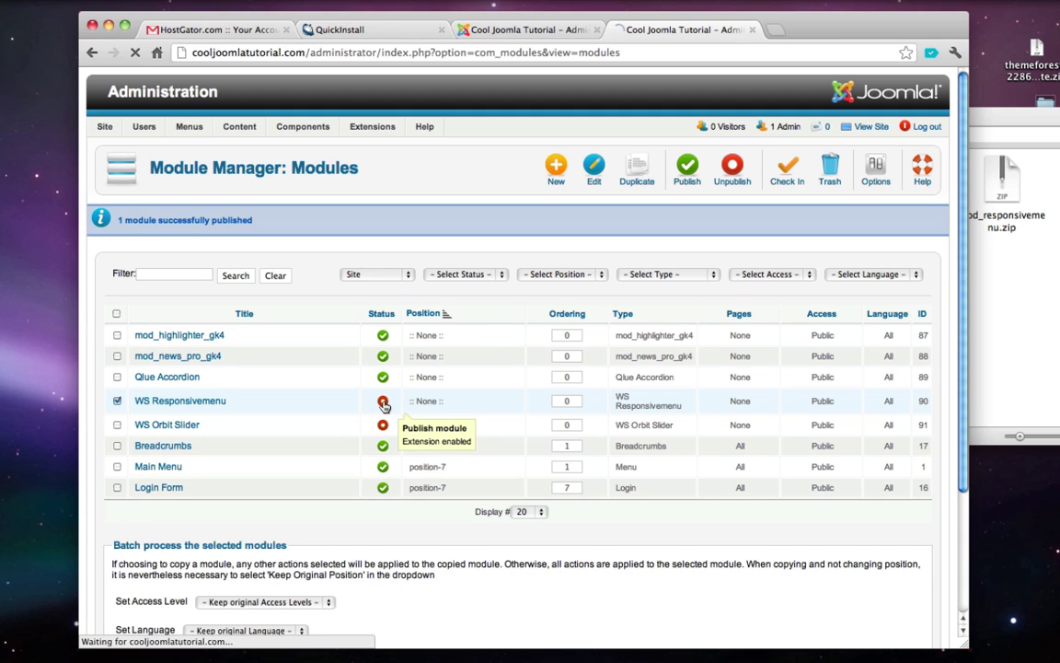
pyautogui.click(382, 426)
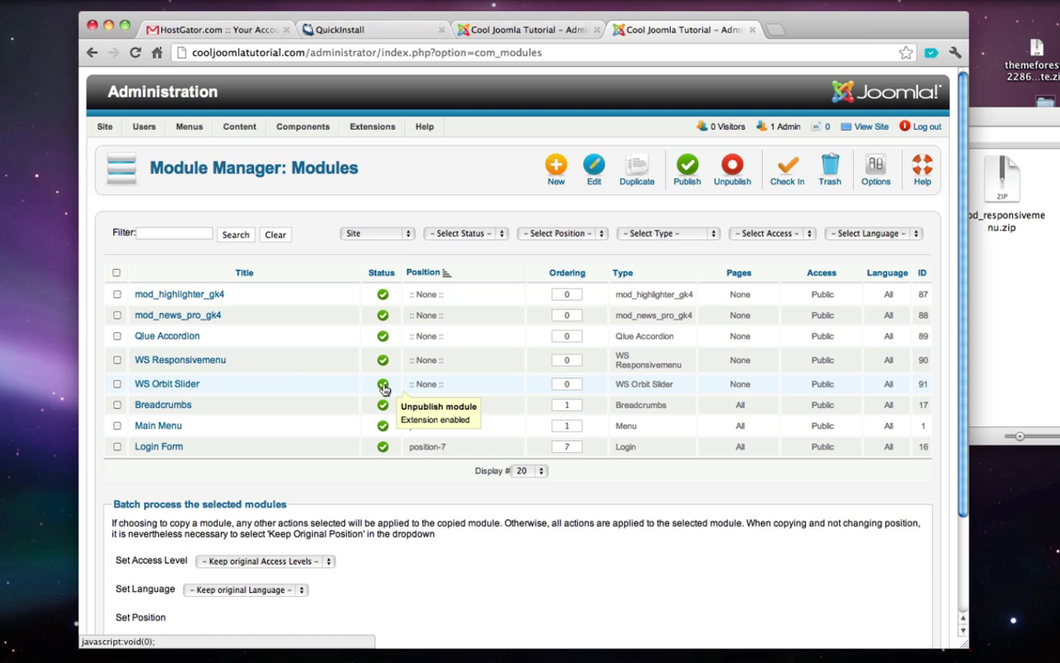
# - Review the bundled Components folder in the extracted Extensions, then return to the module list
pyautogui.click(978, 289)
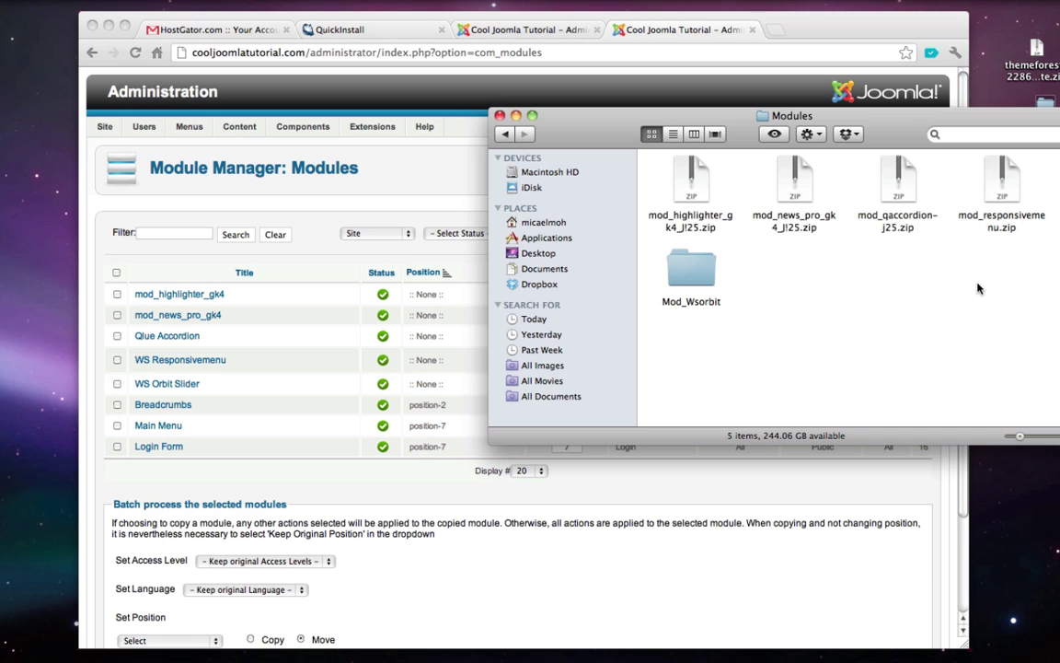
pyautogui.press('super+Up')
pyautogui.doubleClick(688, 184)
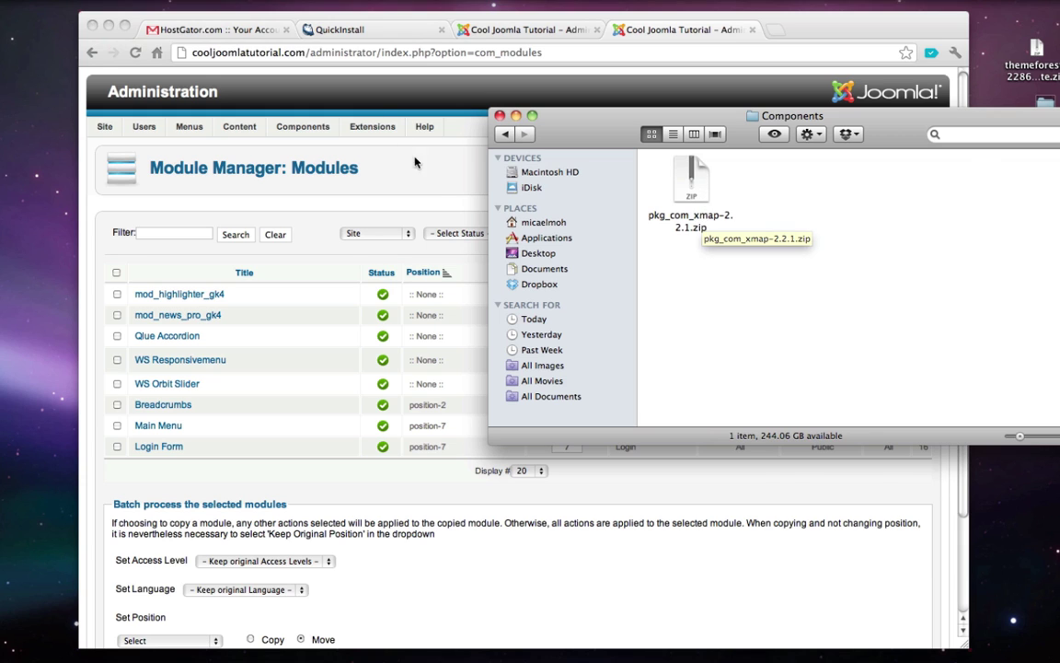
pyautogui.click(396, 178)
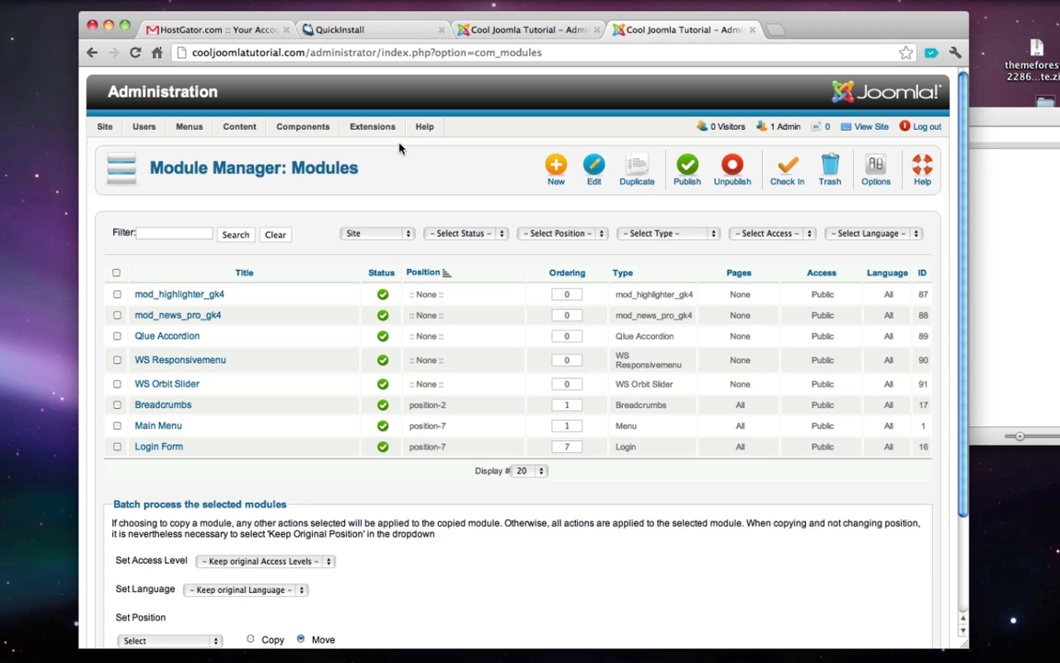
pyautogui.moveTo(387, 133)
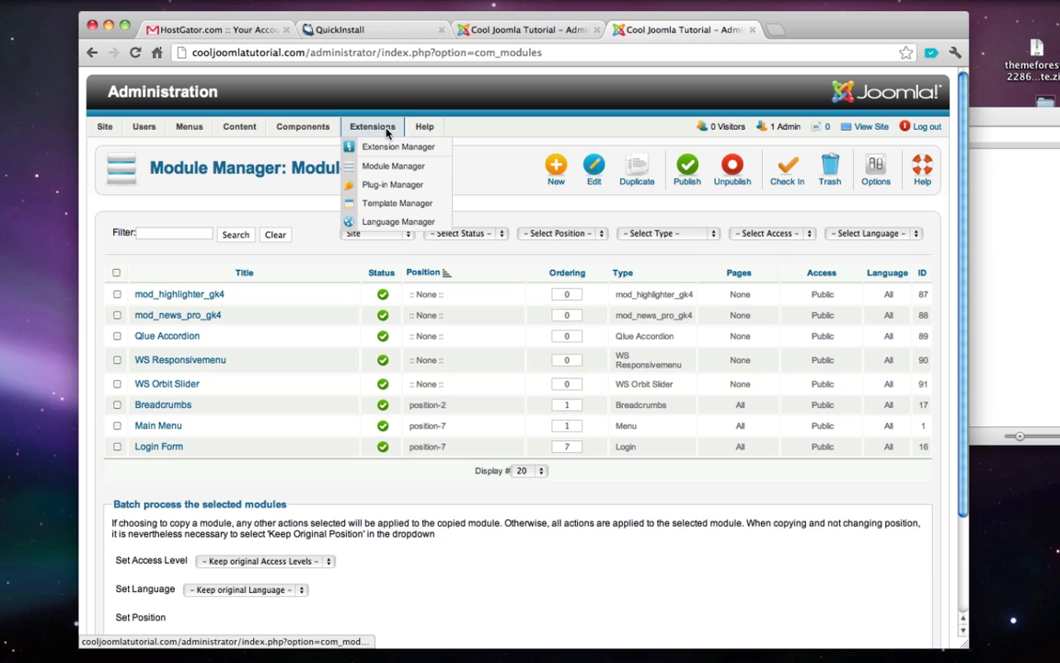
# - Filter plug-ins by 'xmap', enable all six Xmap plug-ins, and view the public site
pyautogui.click(412, 187)
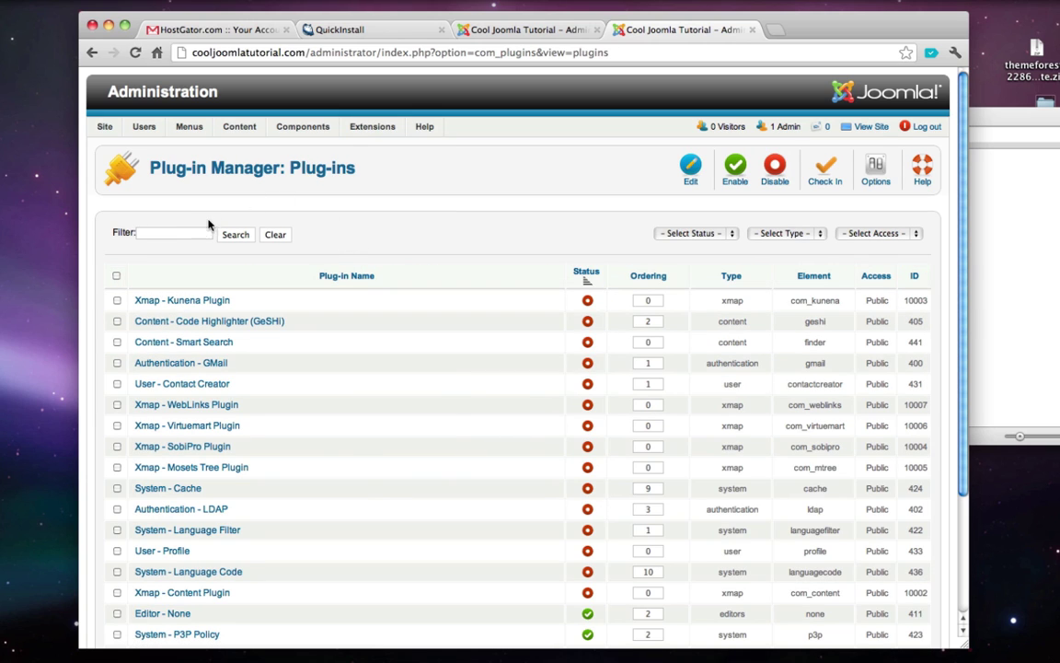
pyautogui.click(192, 232)
pyautogui.write('xmap')
pyautogui.click(241, 236)
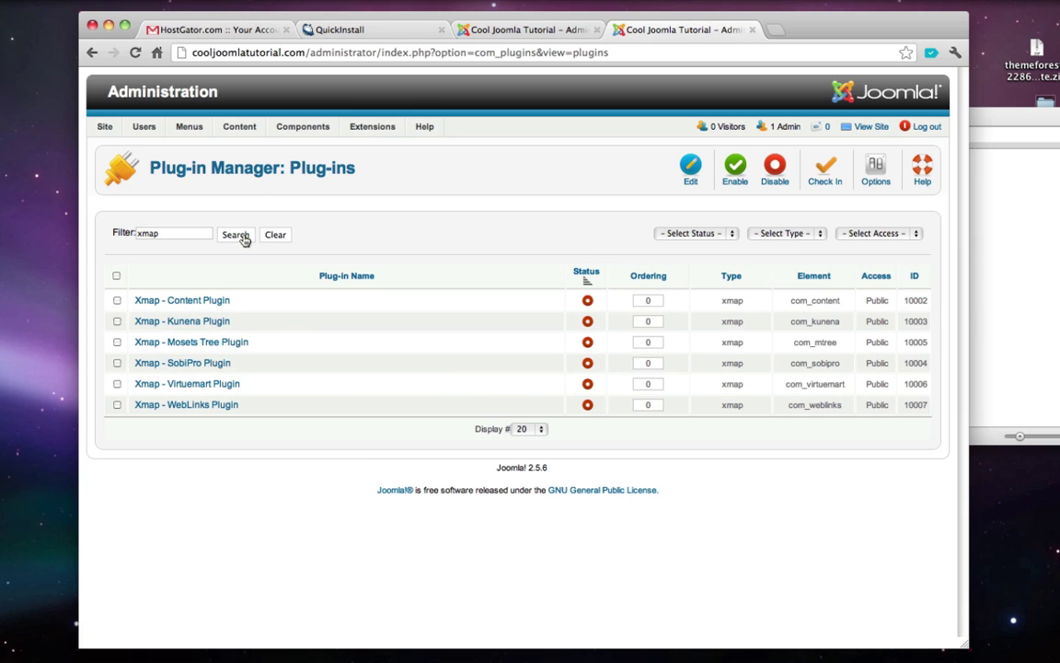
pyautogui.click(117, 277)
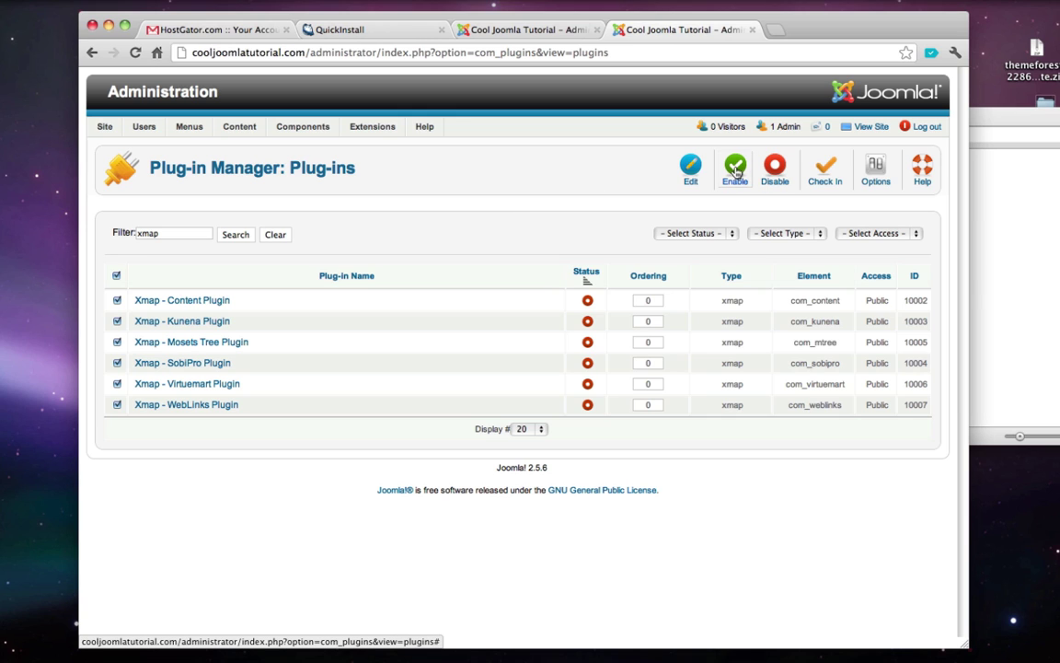
pyautogui.click(737, 173)
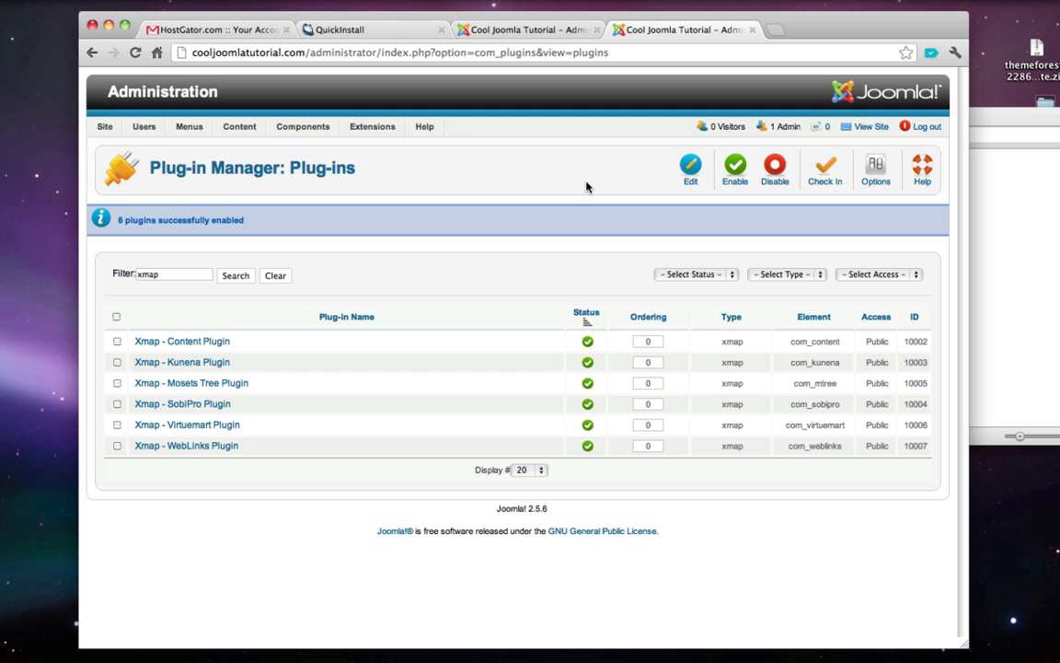
pyautogui.click(871, 127)
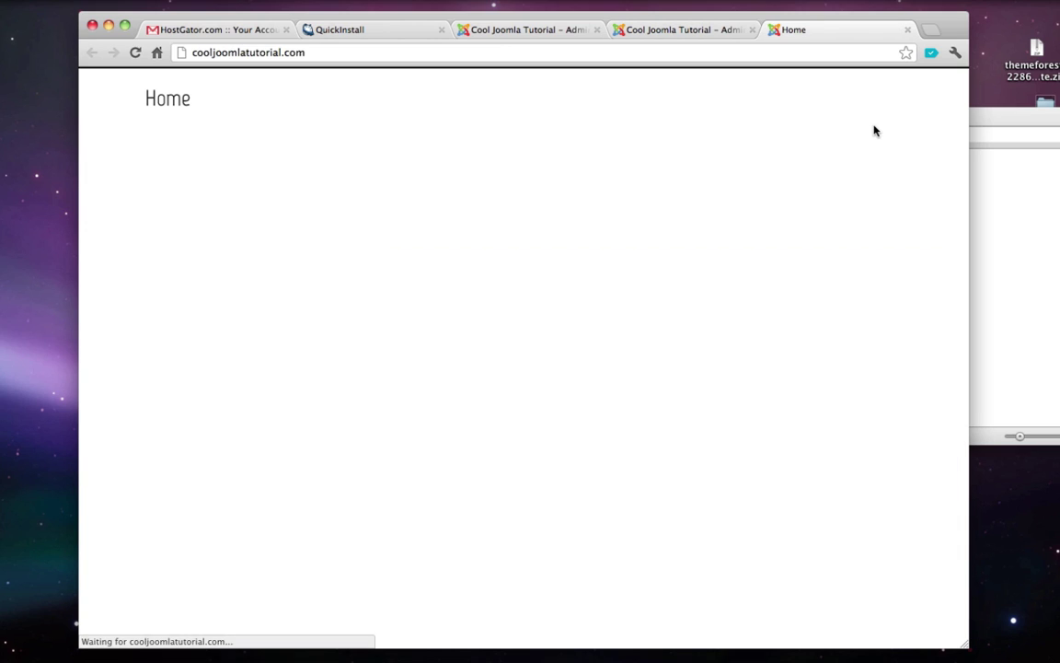
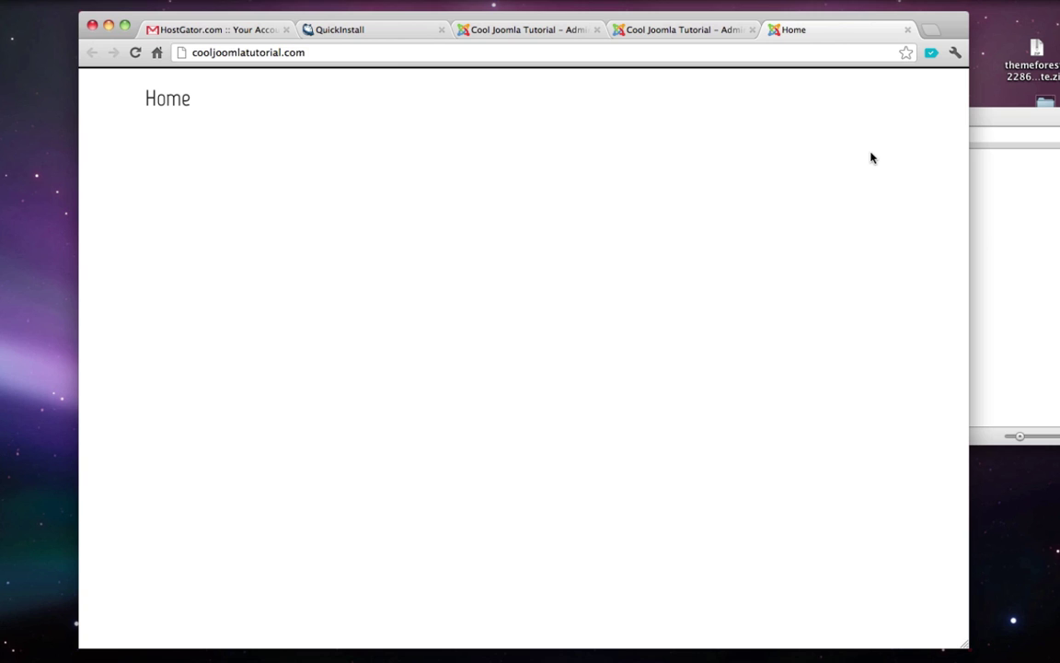
# - Delete the 'Get/Install Theme - $0 - $50' line from the TextEdit to-do notes, then return to the browser
pyautogui.click(1003, 187)
pyautogui.press('super+w')
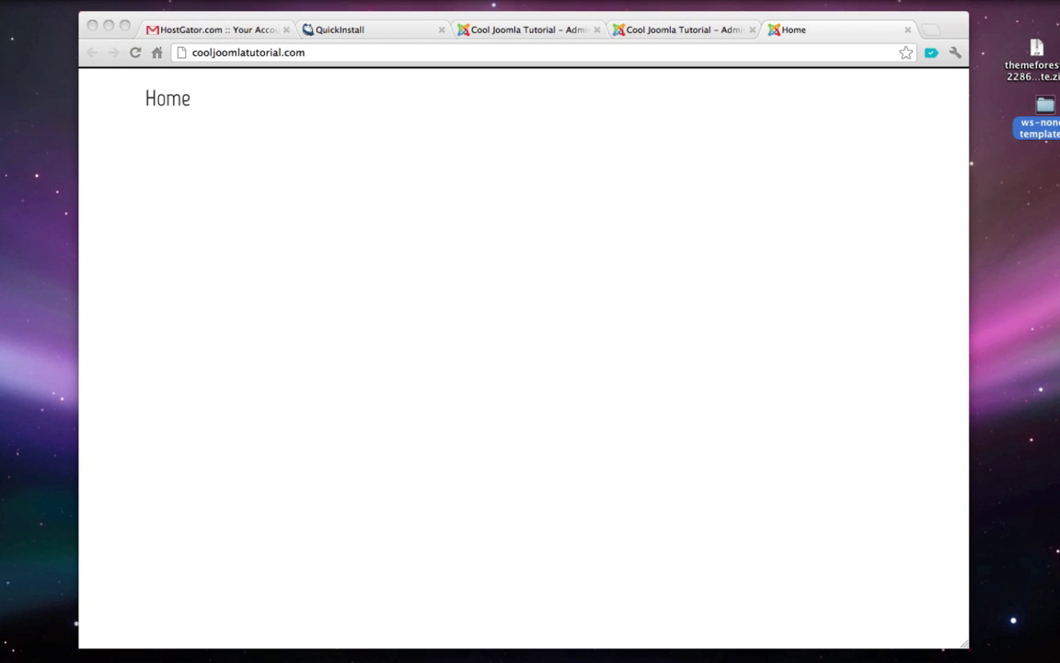
pyautogui.click(109, 26)
pyautogui.click(443, 212)
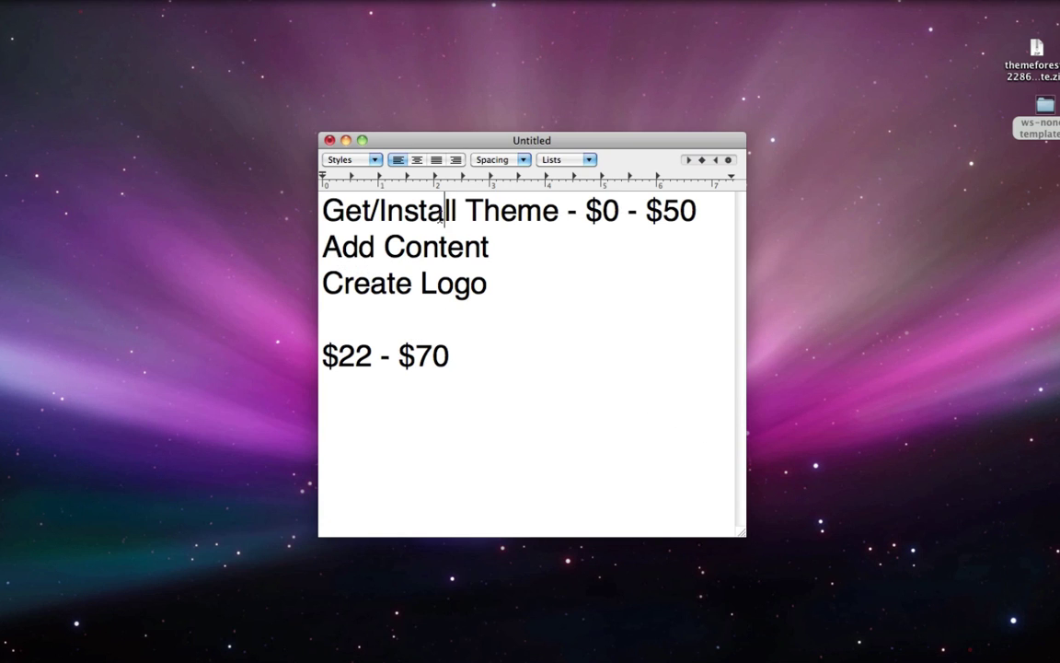
pyautogui.tripleClick(440, 219)
pyautogui.press('BackSpace')
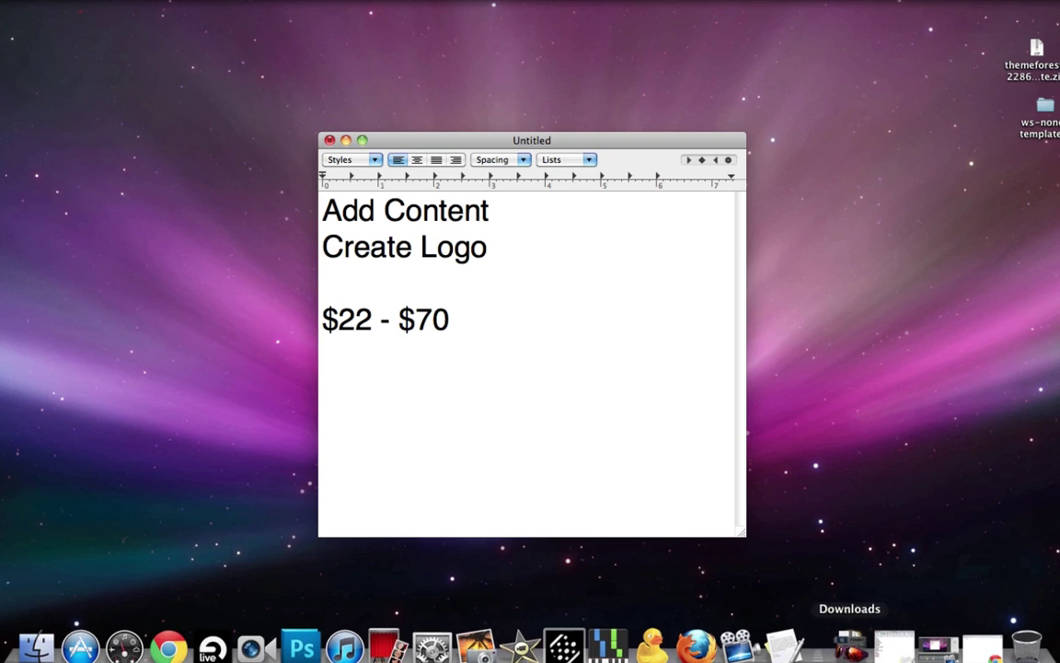
pyautogui.click(978, 645)
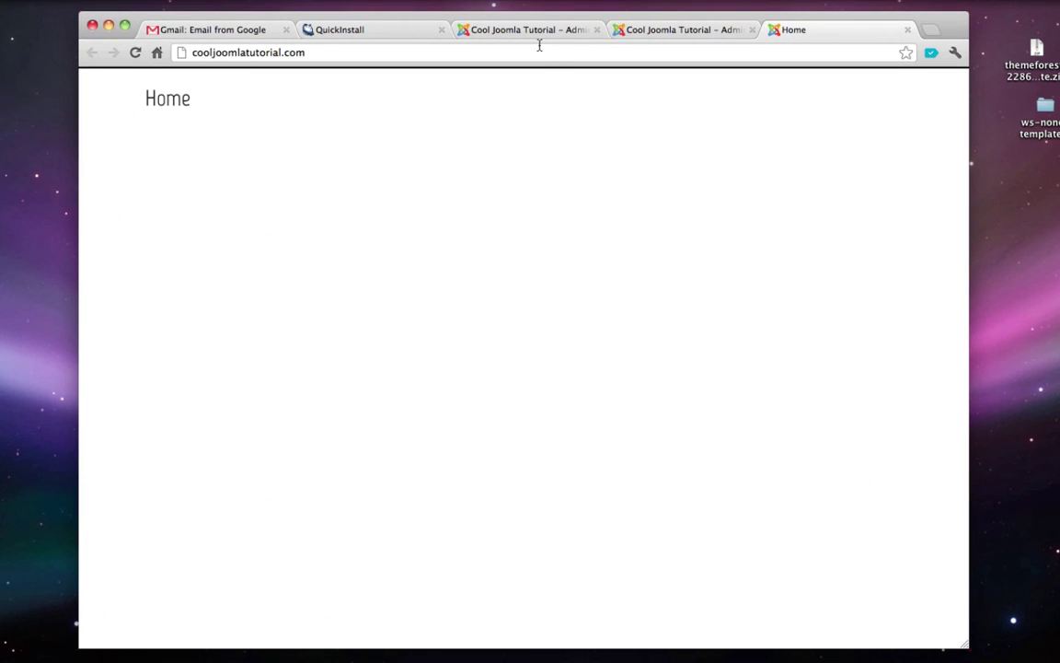
# - Close the duplicate admin tab and open the Main Menu items list
pyautogui.click(751, 30)
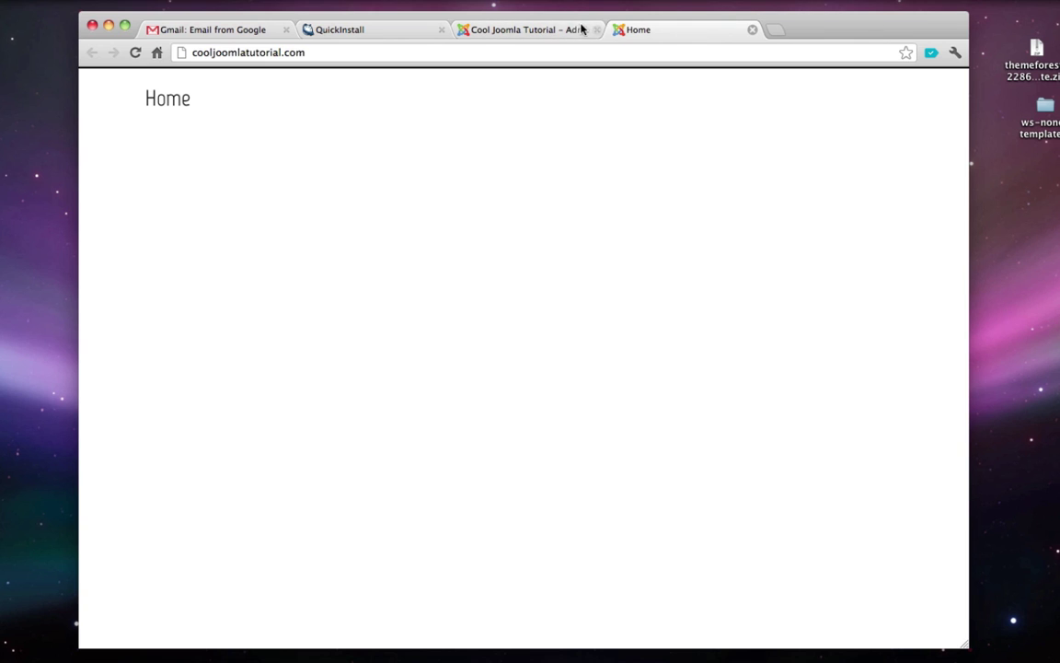
pyautogui.click(578, 30)
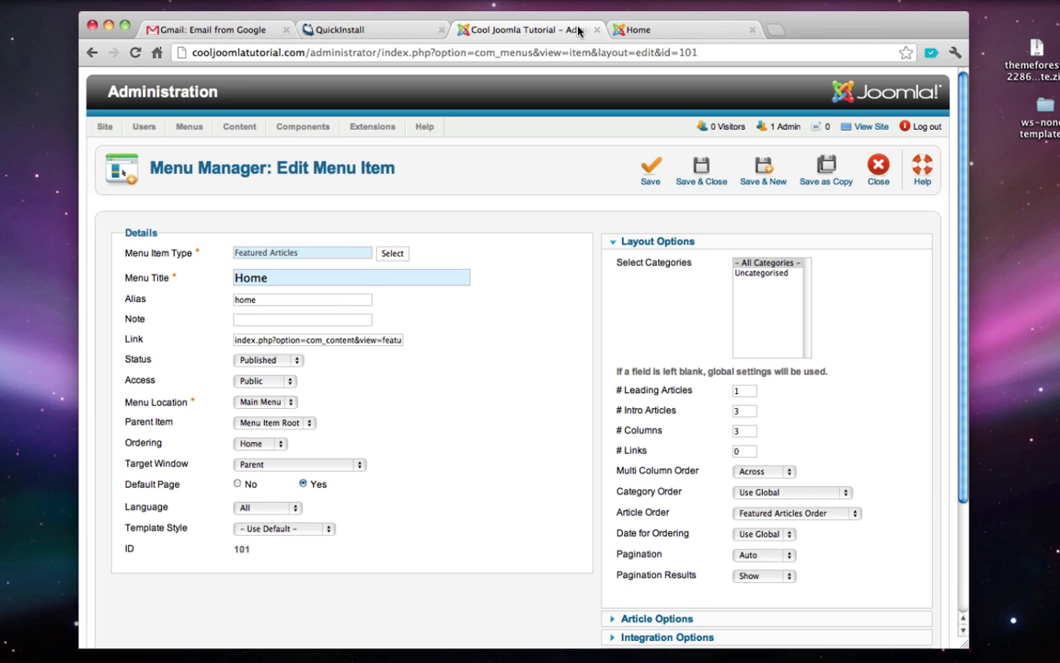
pyautogui.click(158, 95)
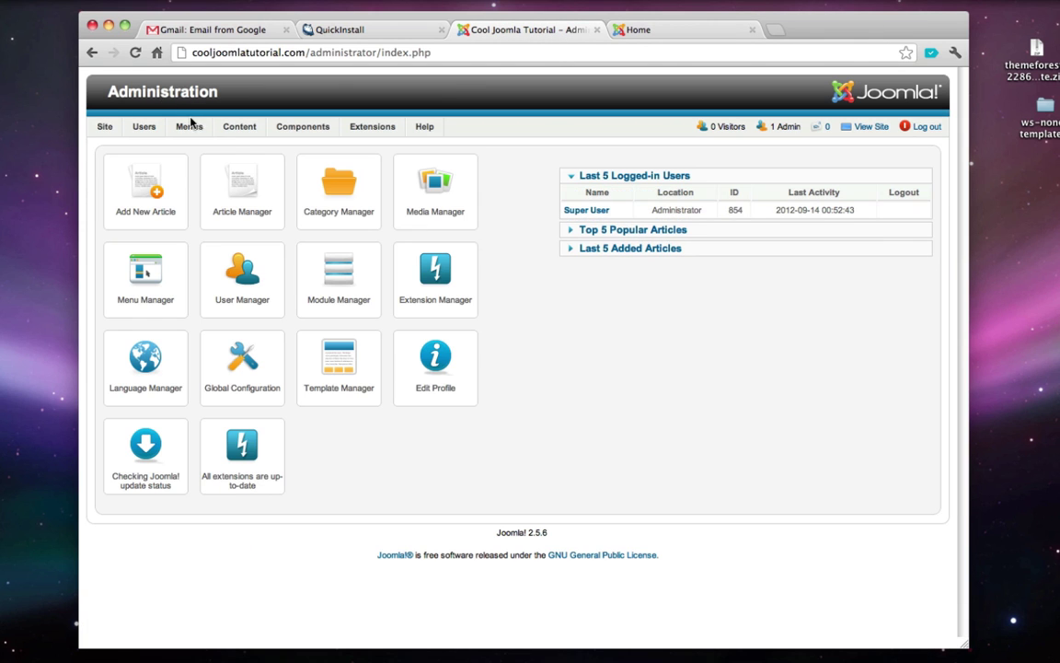
pyautogui.moveTo(294, 149)
pyautogui.moveTo(175, 130)
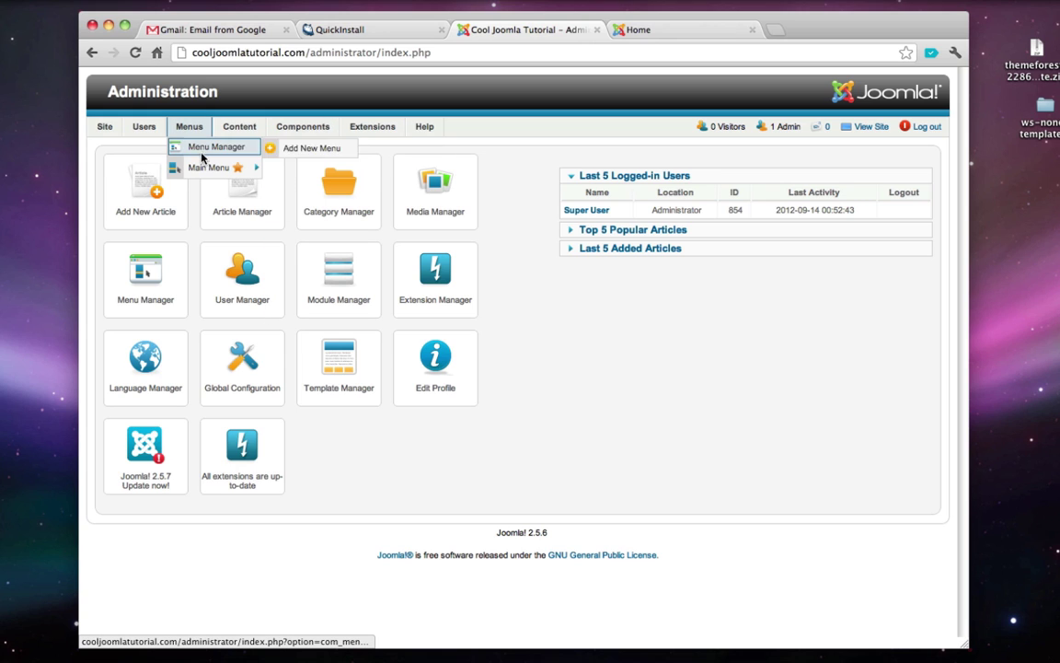
pyautogui.moveTo(208, 169)
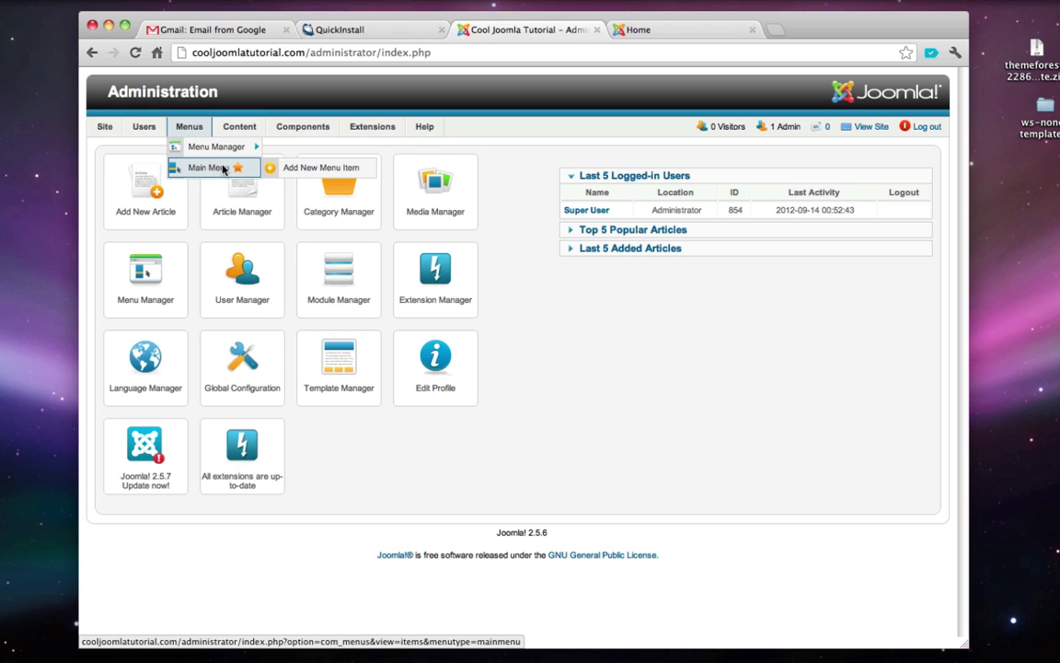
pyautogui.click(225, 171)
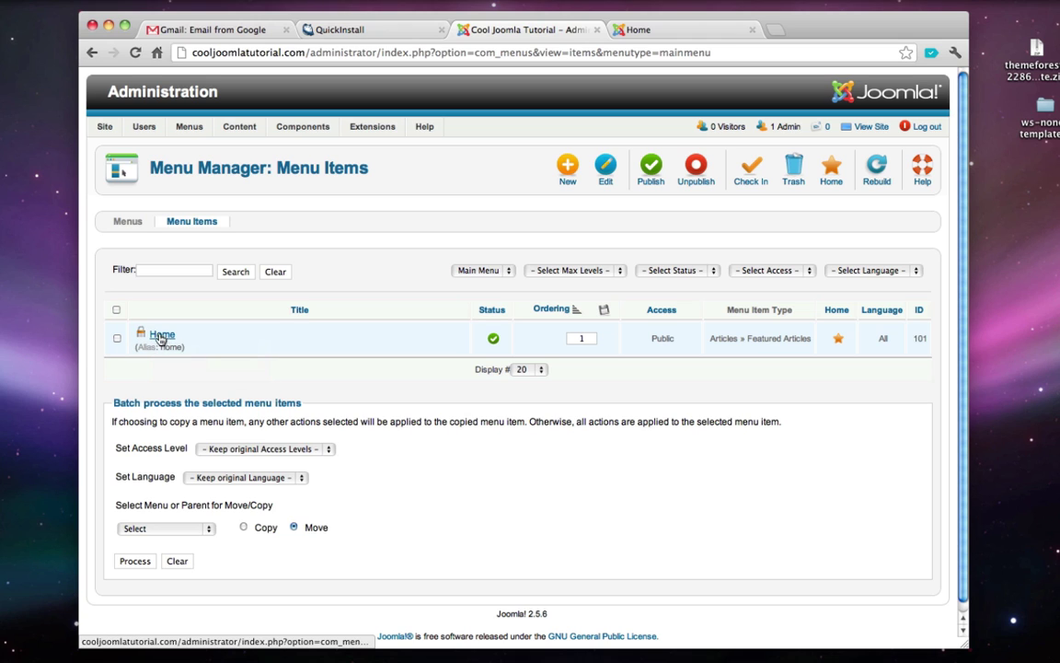
# - Preview the live site, then start a new article
pyautogui.click(870, 126)
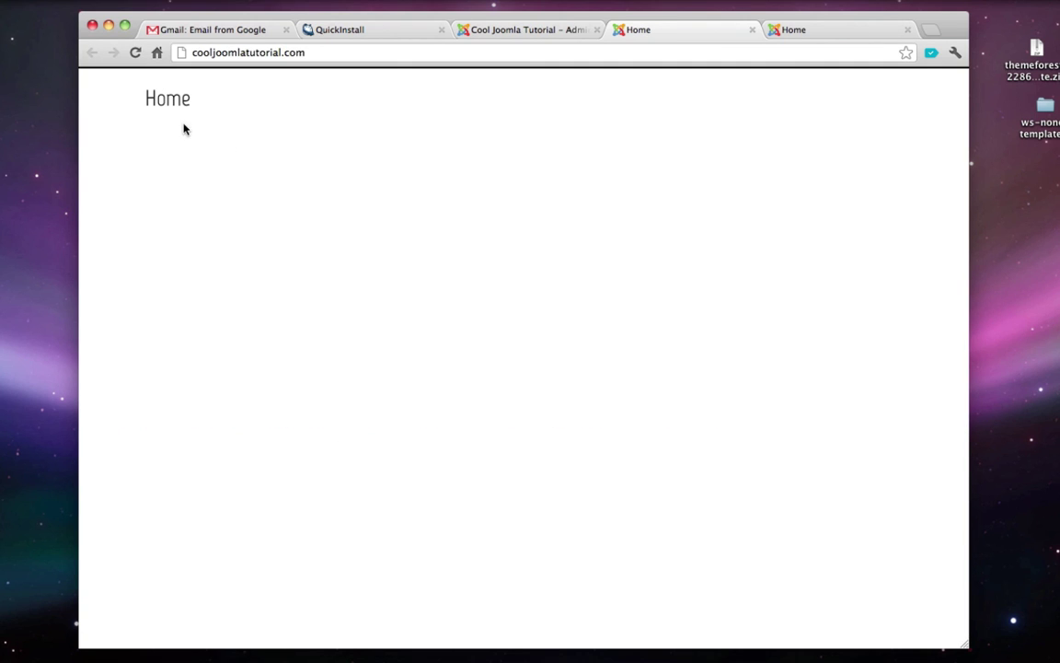
pyautogui.click(752, 31)
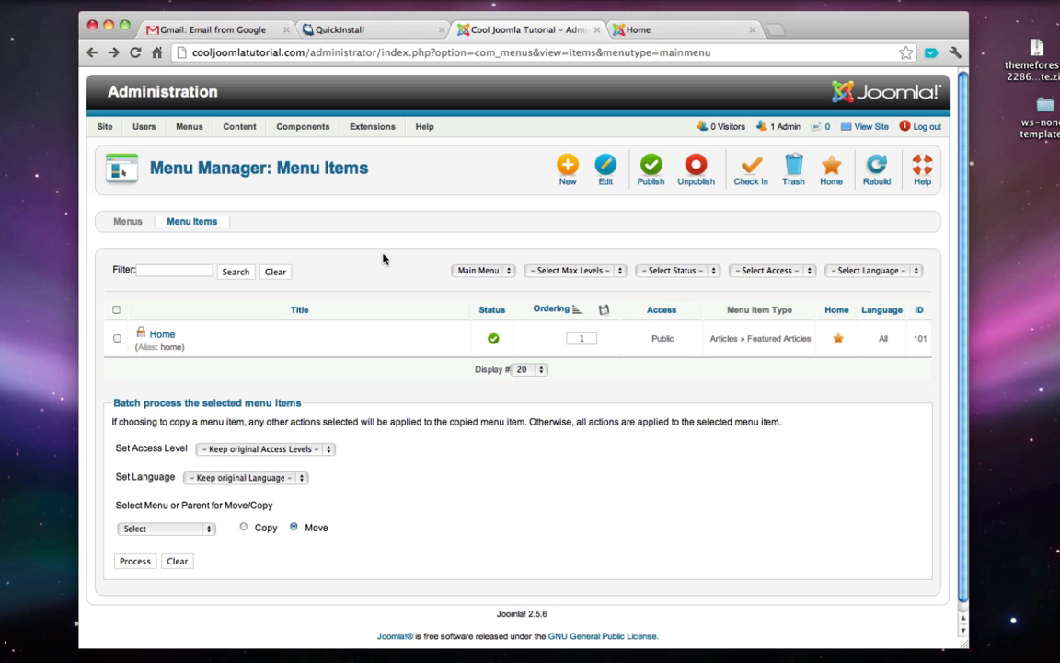
pyautogui.moveTo(225, 128)
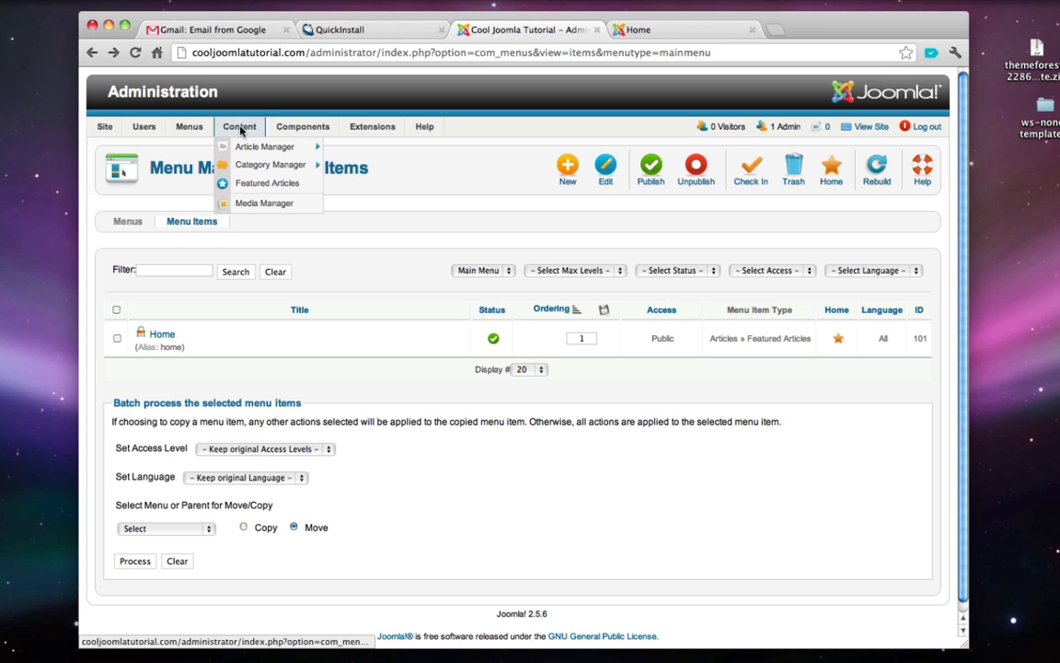
pyautogui.moveTo(252, 148)
pyautogui.click(373, 150)
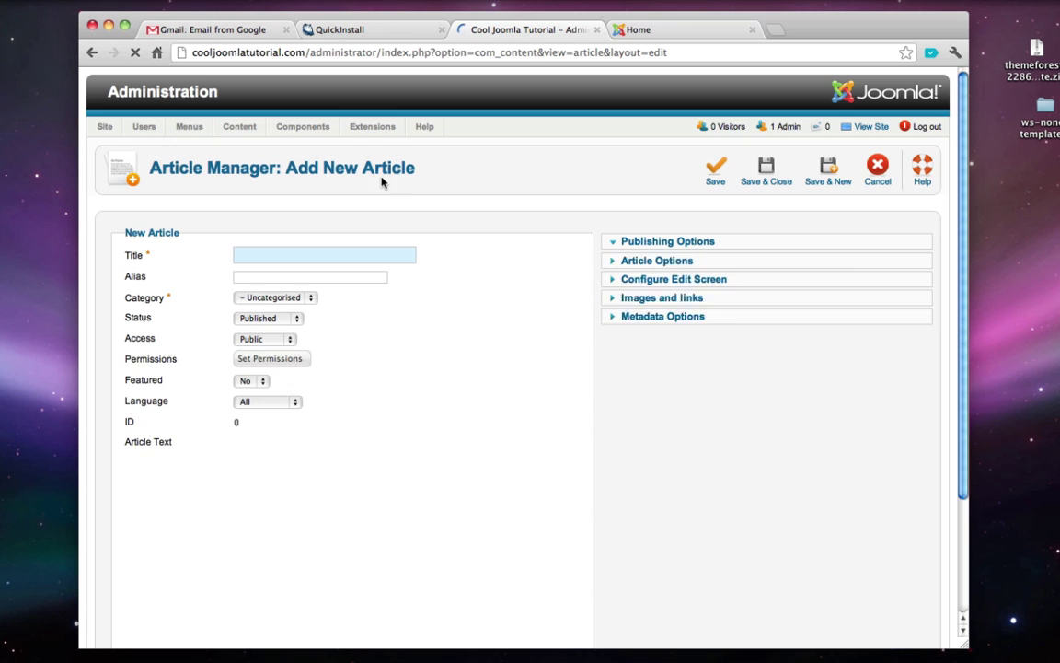
# - Save a 'Home' article with the body 'Hello World!' and reload the live site tab
pyautogui.click(264, 256)
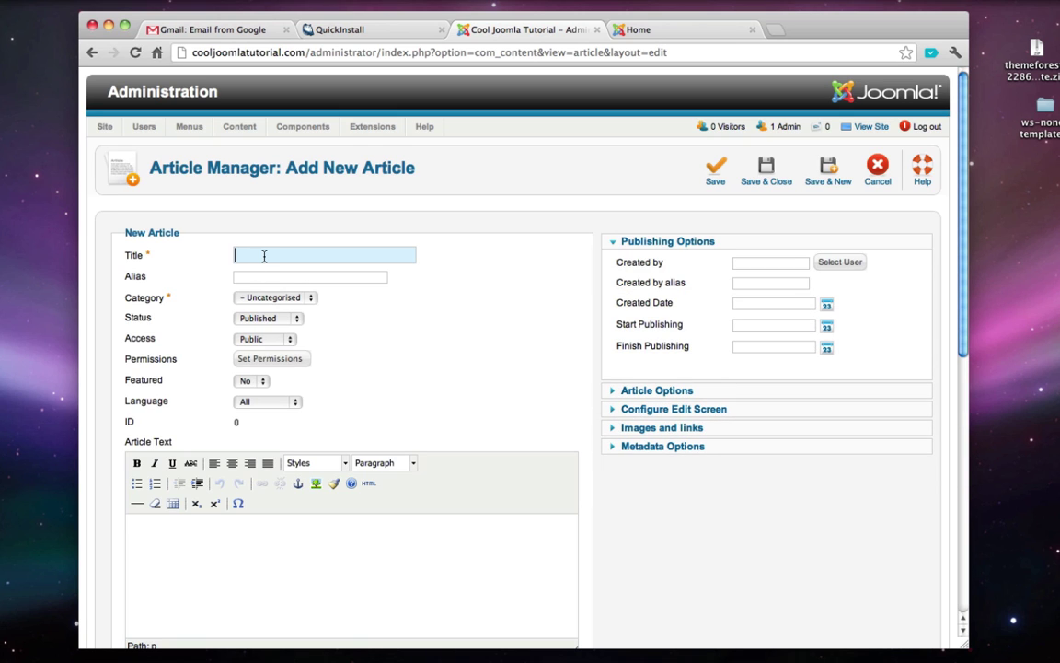
pyautogui.write('Home')
pyautogui.scroll(-1, 359, 385)
pyautogui.scroll(-3, 359, 385)
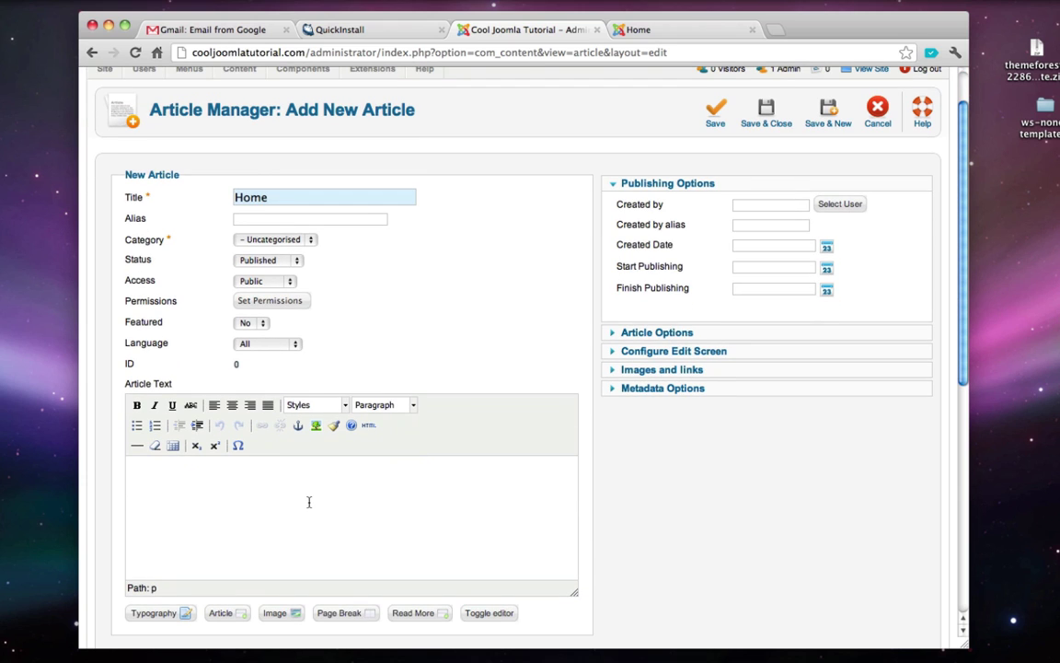
pyautogui.click(309, 501)
pyautogui.write('Hello World!')
pyautogui.scroll(4, 525, 444)
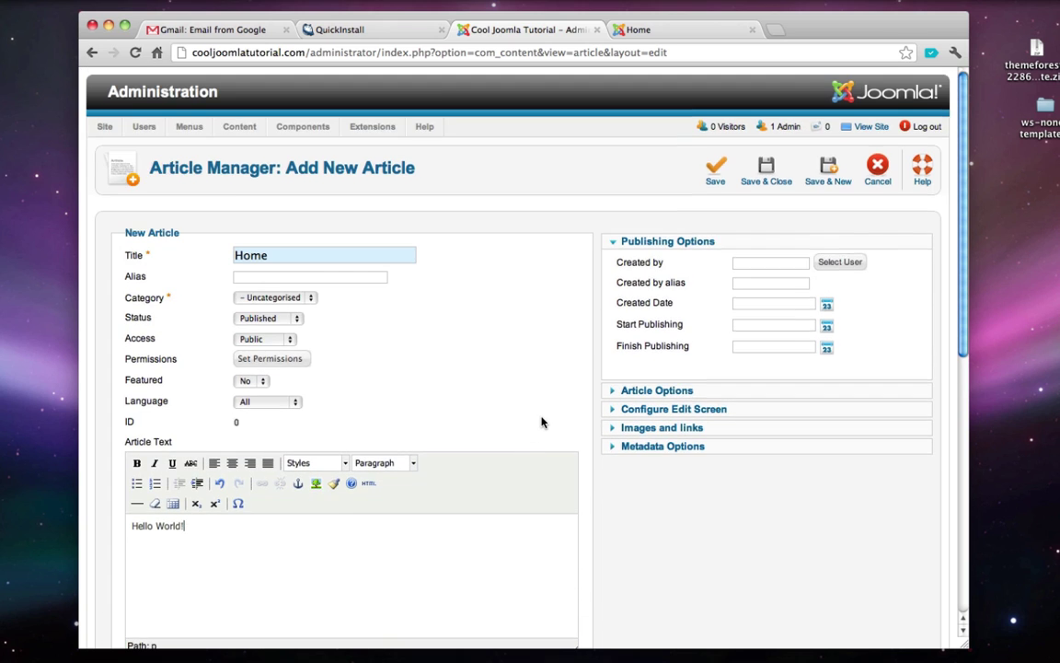
pyautogui.click(768, 181)
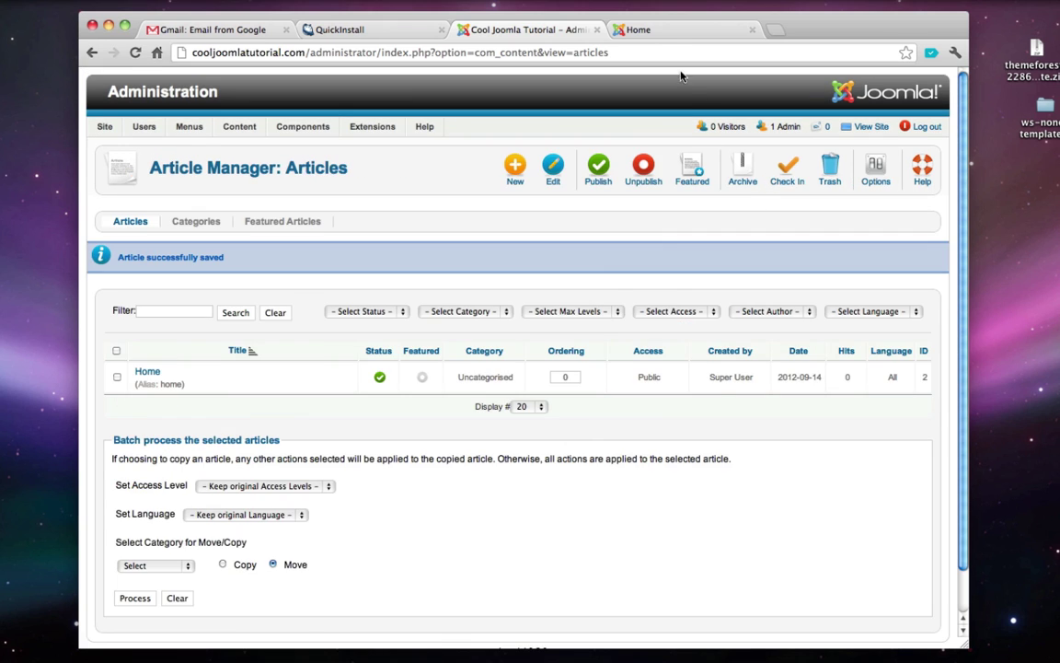
pyautogui.click(672, 32)
pyautogui.click(135, 52)
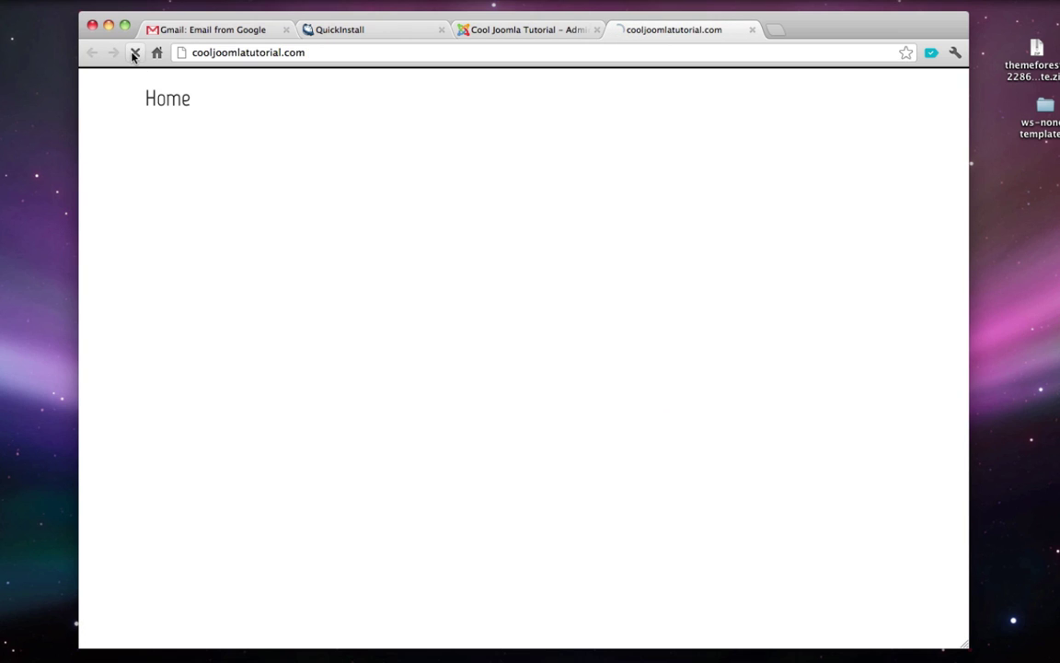
# - Open the Home menu item from the Main Menu list for editing
pyautogui.click(246, 52)
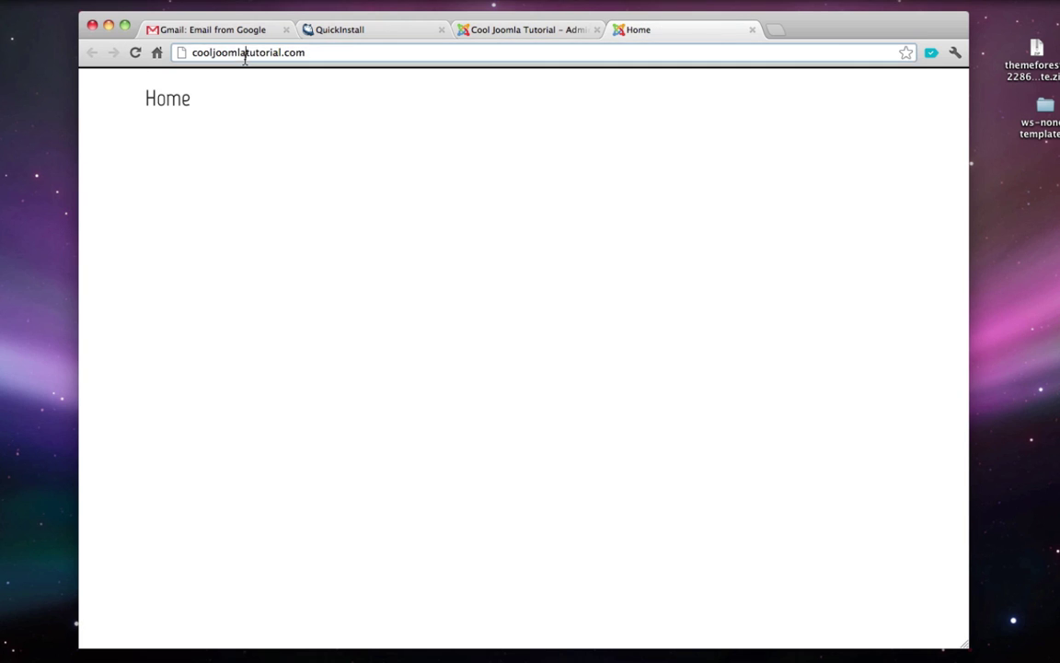
pyautogui.click(543, 30)
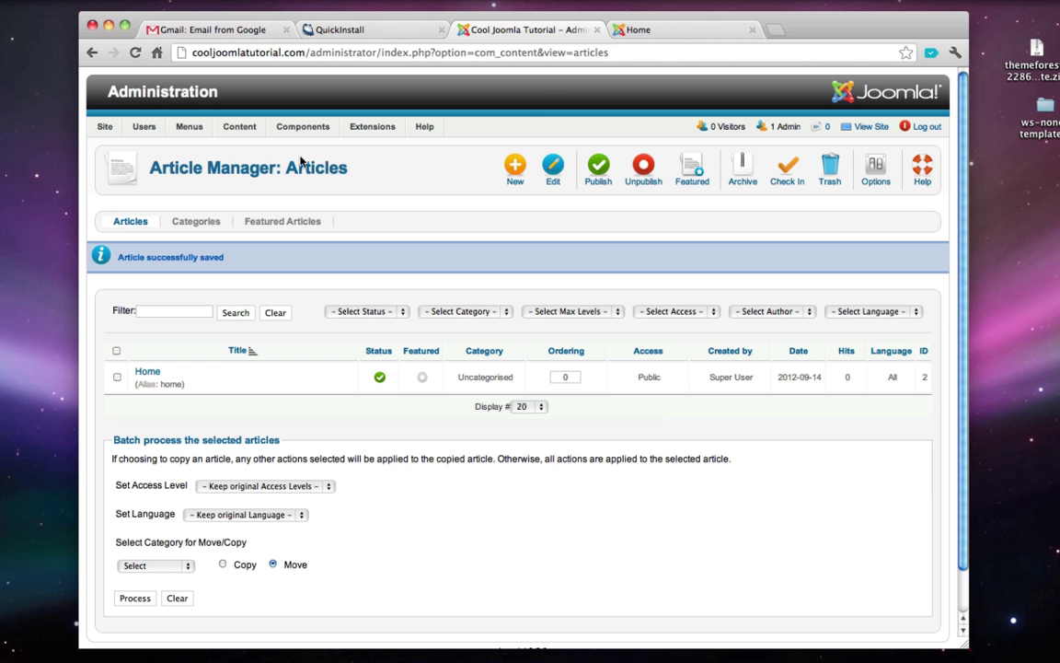
pyautogui.moveTo(191, 131)
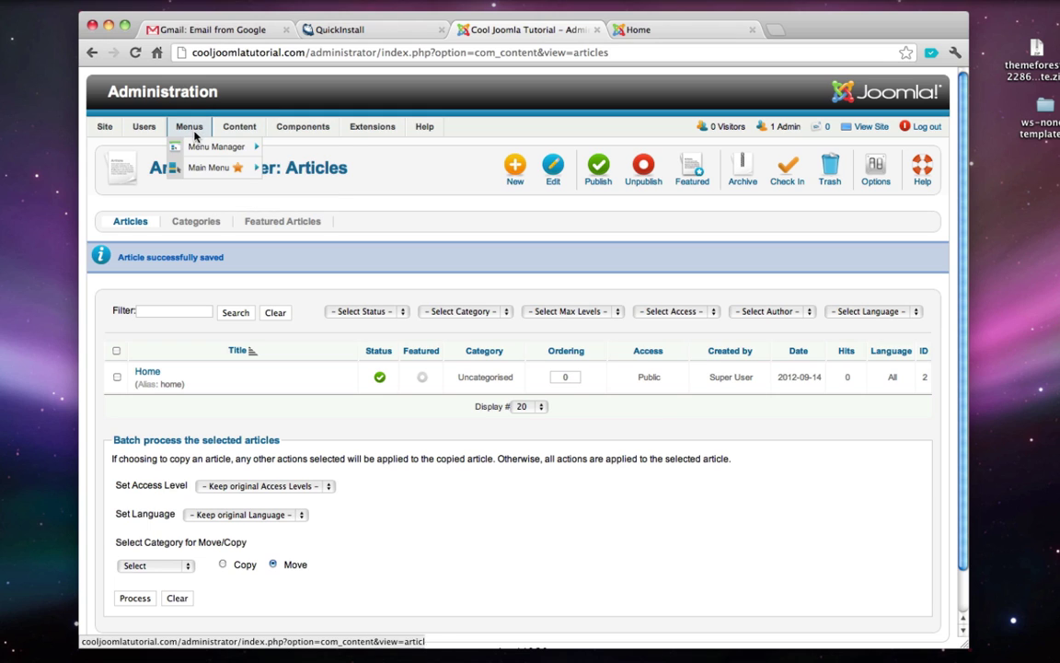
pyautogui.moveTo(212, 167)
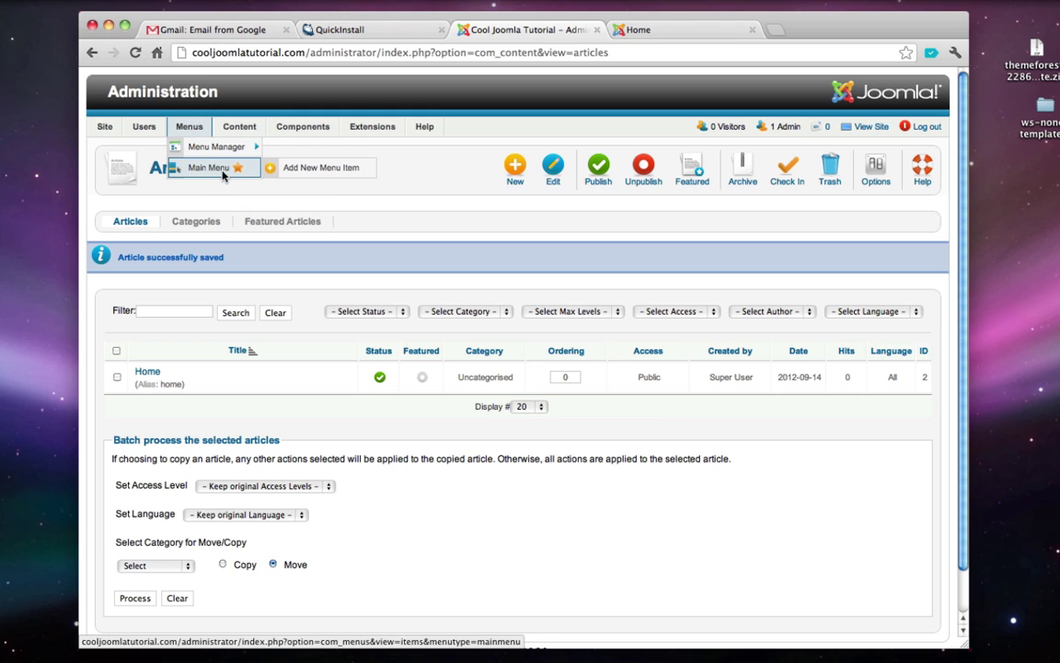
pyautogui.click(203, 169)
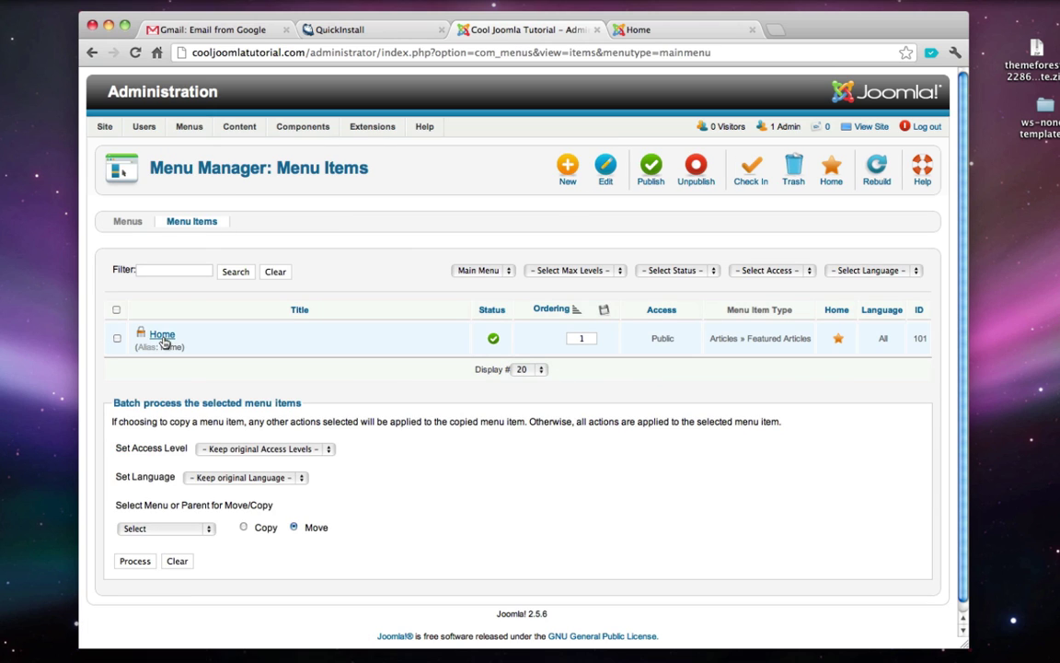
pyautogui.click(164, 336)
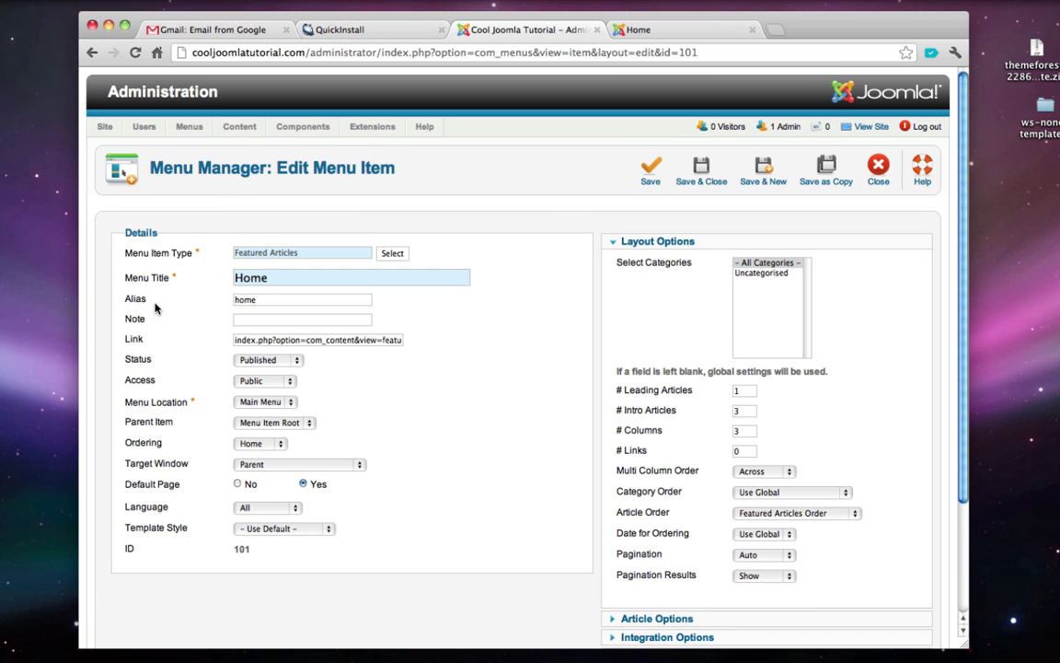
# - Make the Home item a Single Article showing the Home article, and save it
pyautogui.click(393, 254)
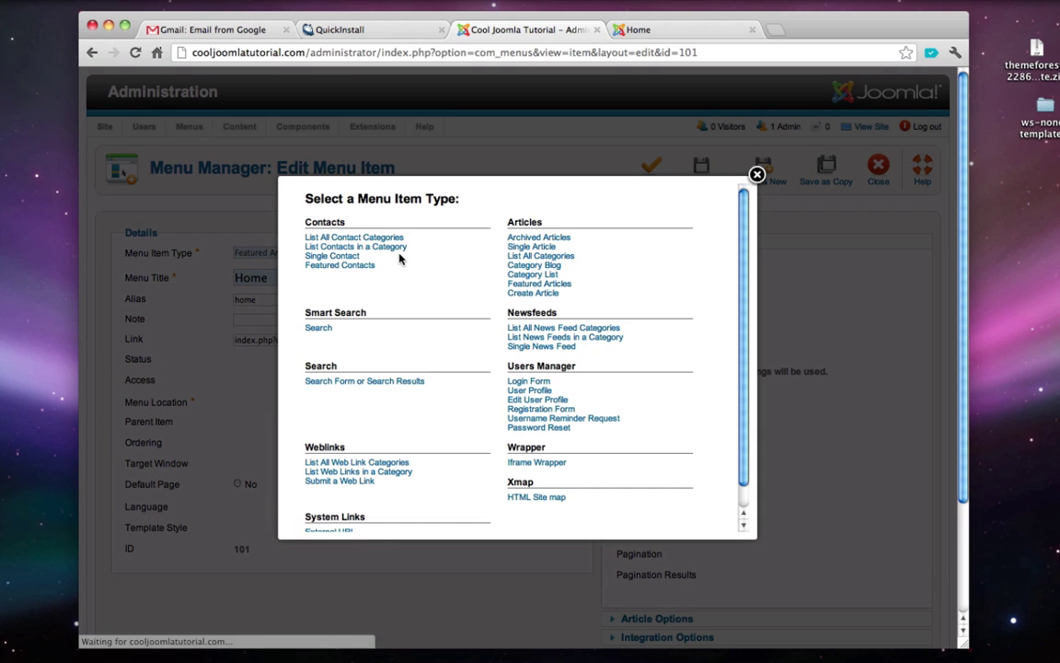
pyautogui.doubleClick(521, 224)
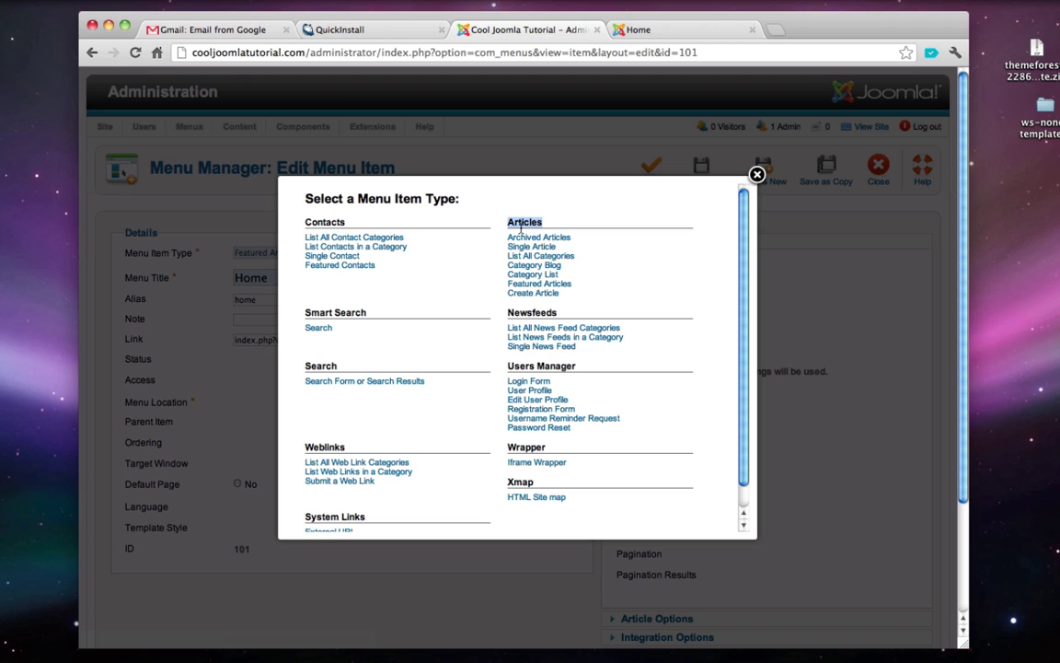
pyautogui.scroll(-1, 517, 231)
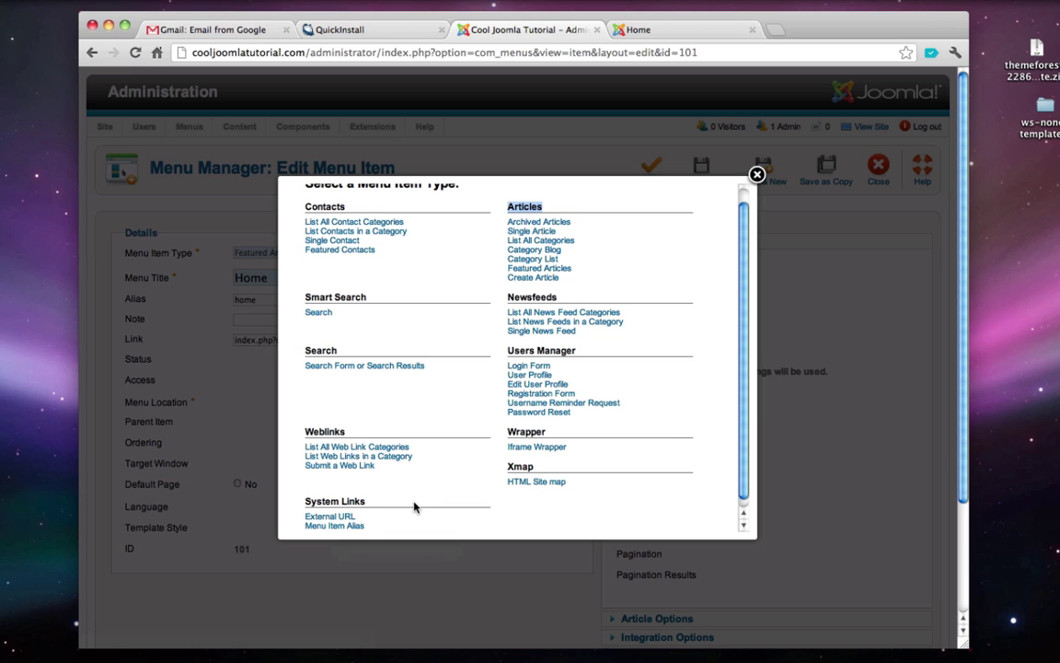
pyautogui.scroll(2, 414, 506)
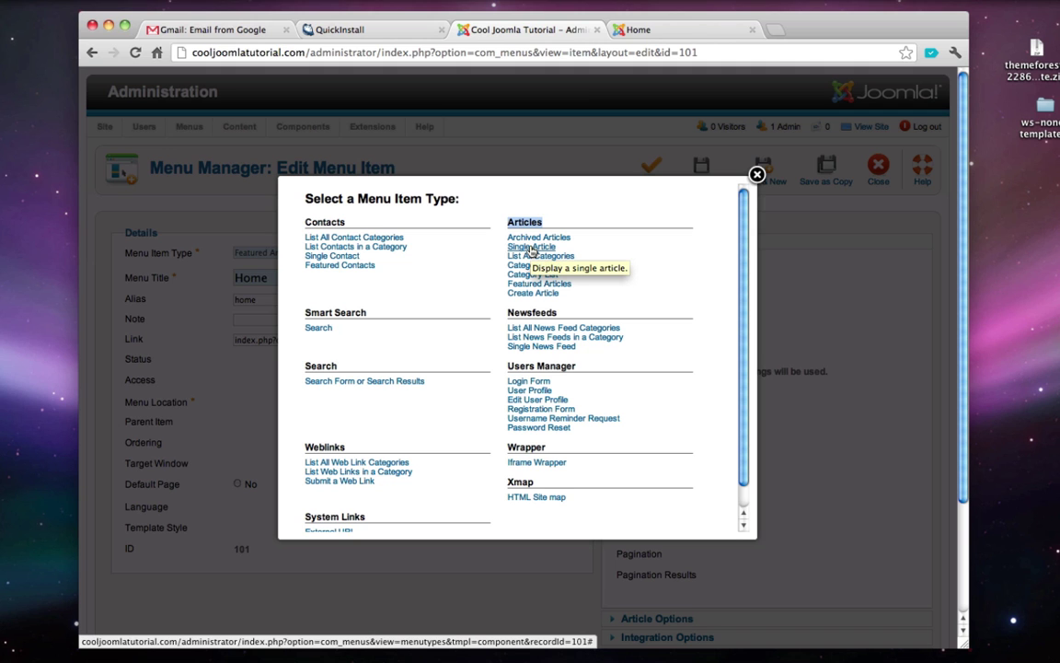
pyautogui.click(531, 248)
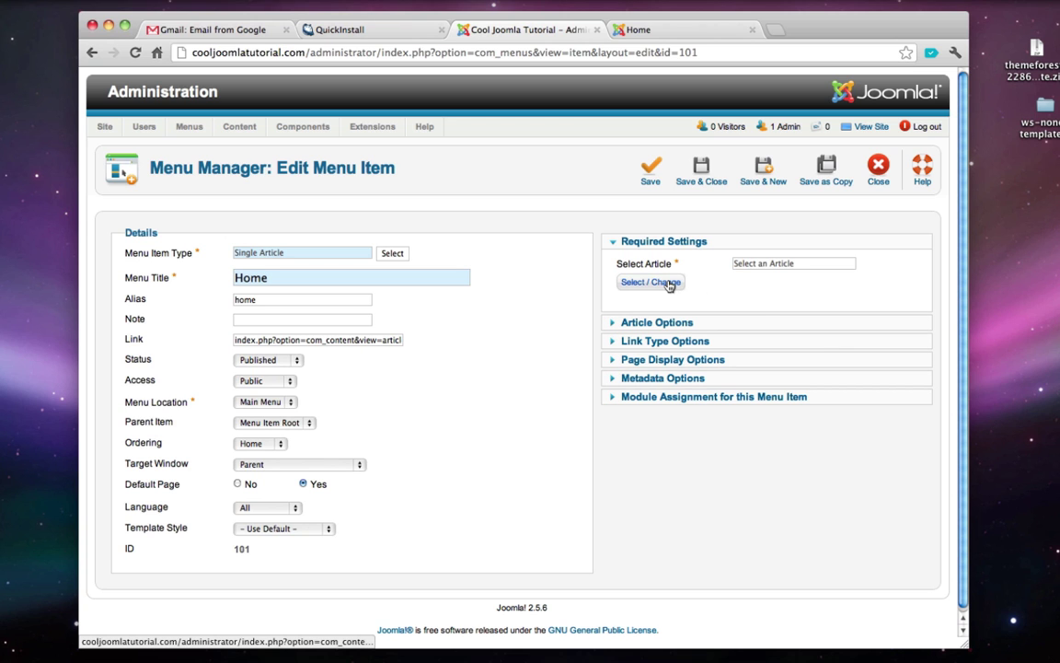
pyautogui.click(669, 286)
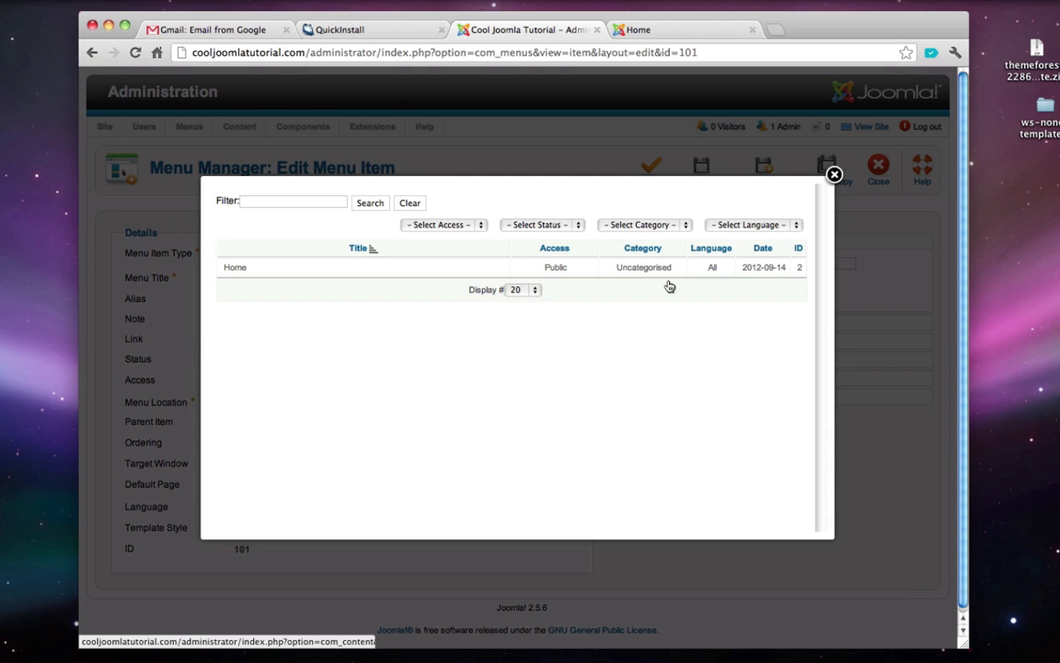
pyautogui.click(235, 267)
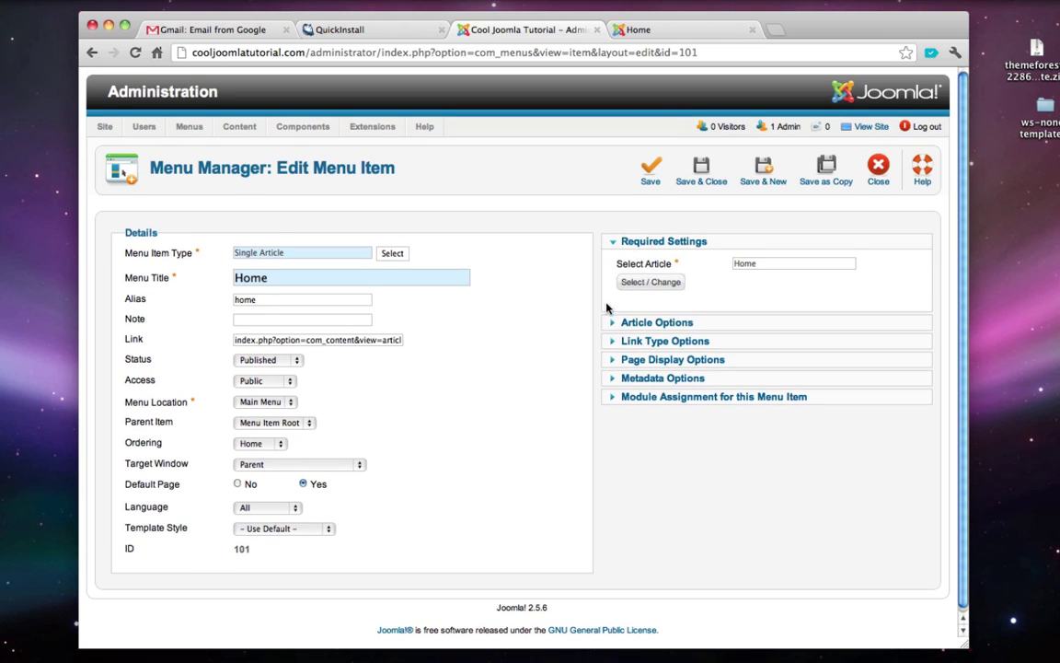
pyautogui.click(703, 173)
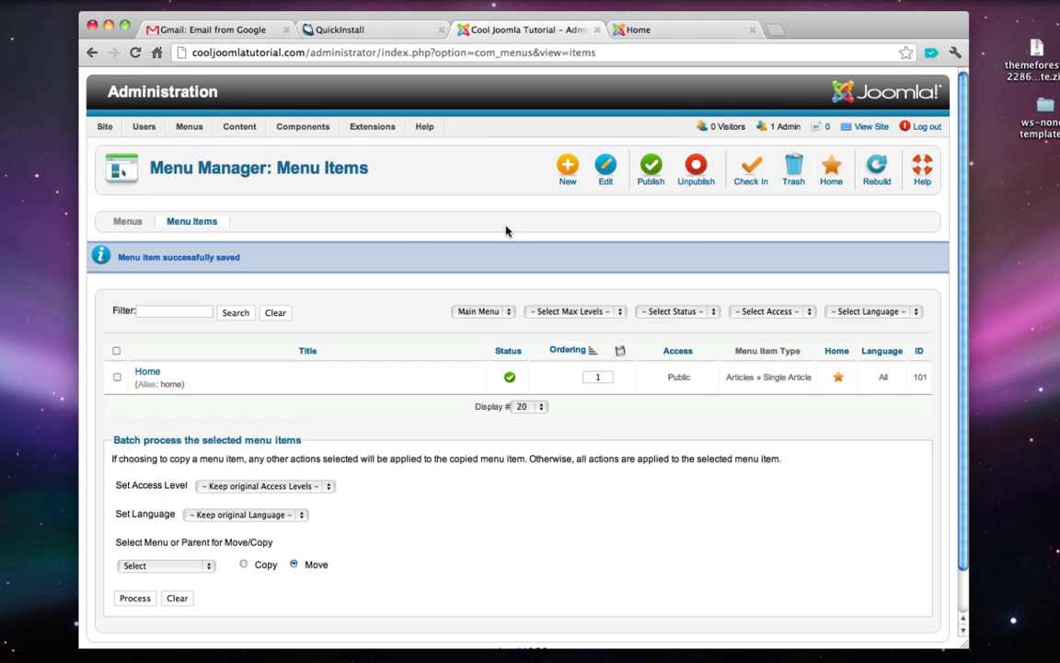
pyautogui.click(665, 35)
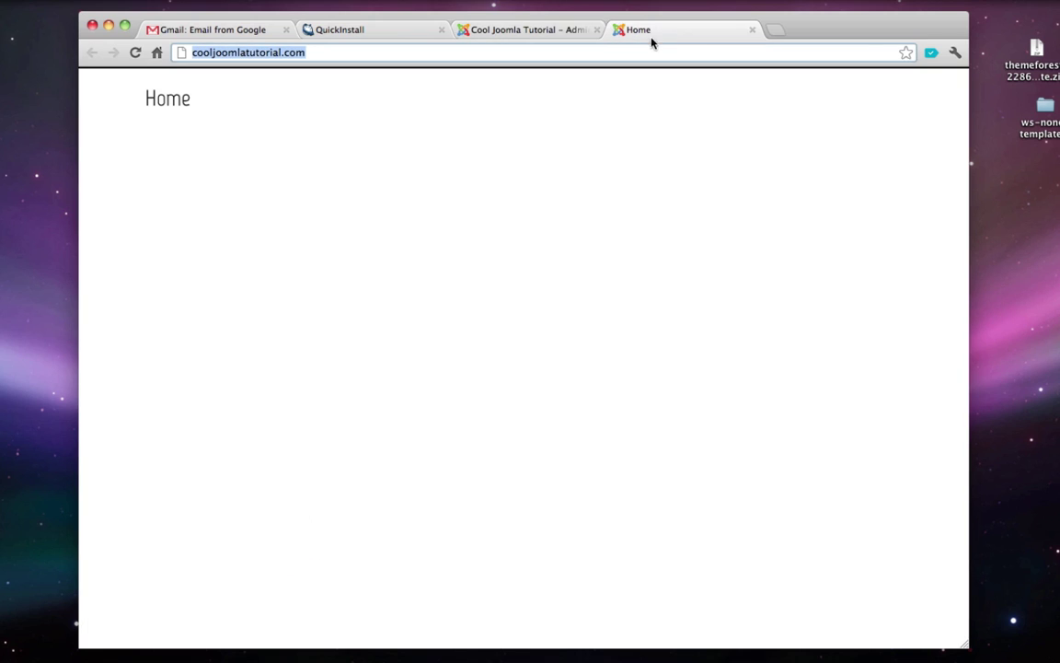
# - Reload the front page and check the Hello World! text
pyautogui.click(135, 53)
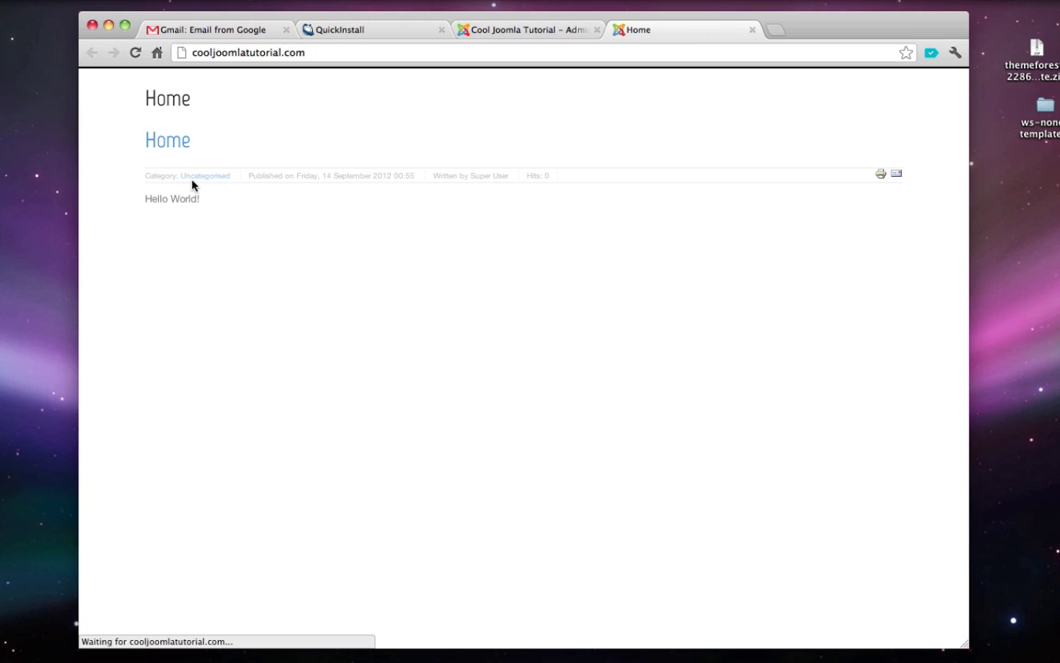
pyautogui.moveTo(145, 199); pyautogui.dragTo(225, 204)
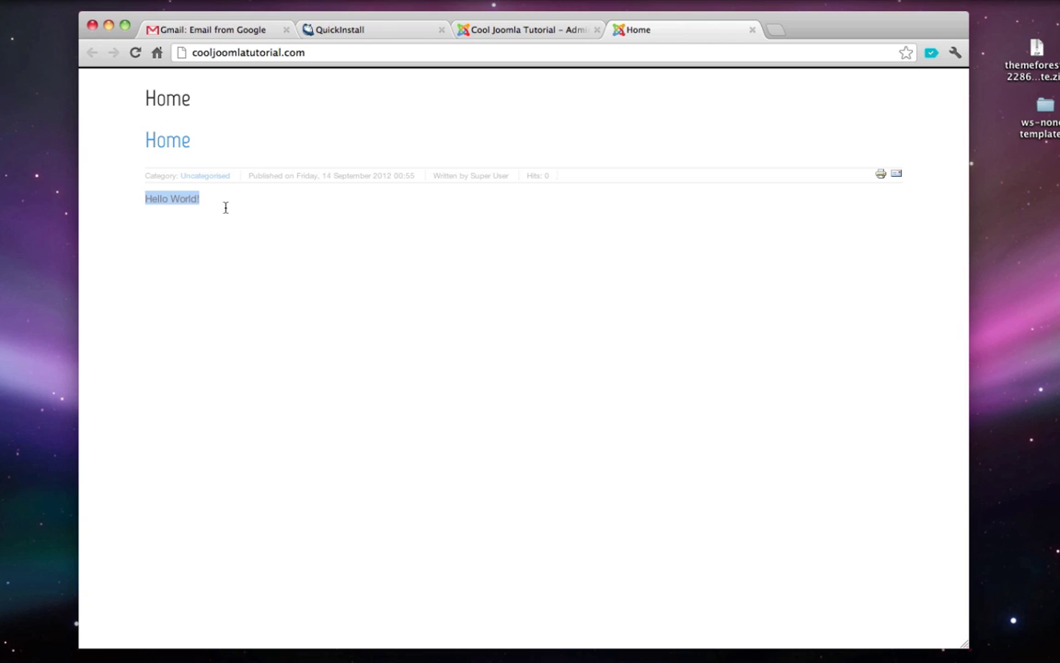
pyautogui.click(227, 199)
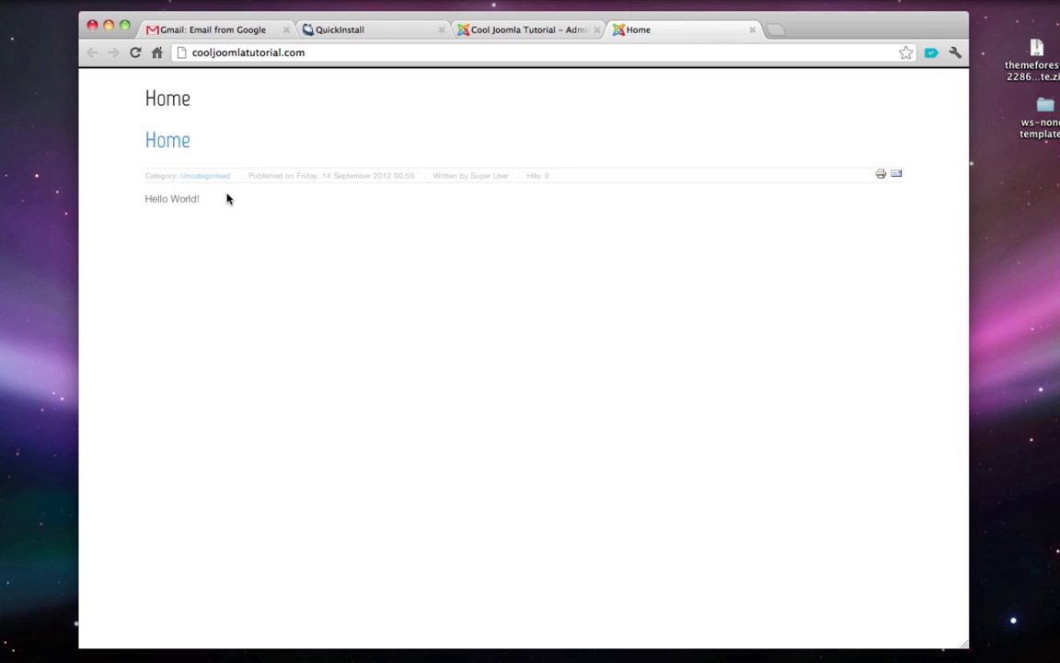
# - Trash the Home article in the Article Manager
pyautogui.click(752, 30)
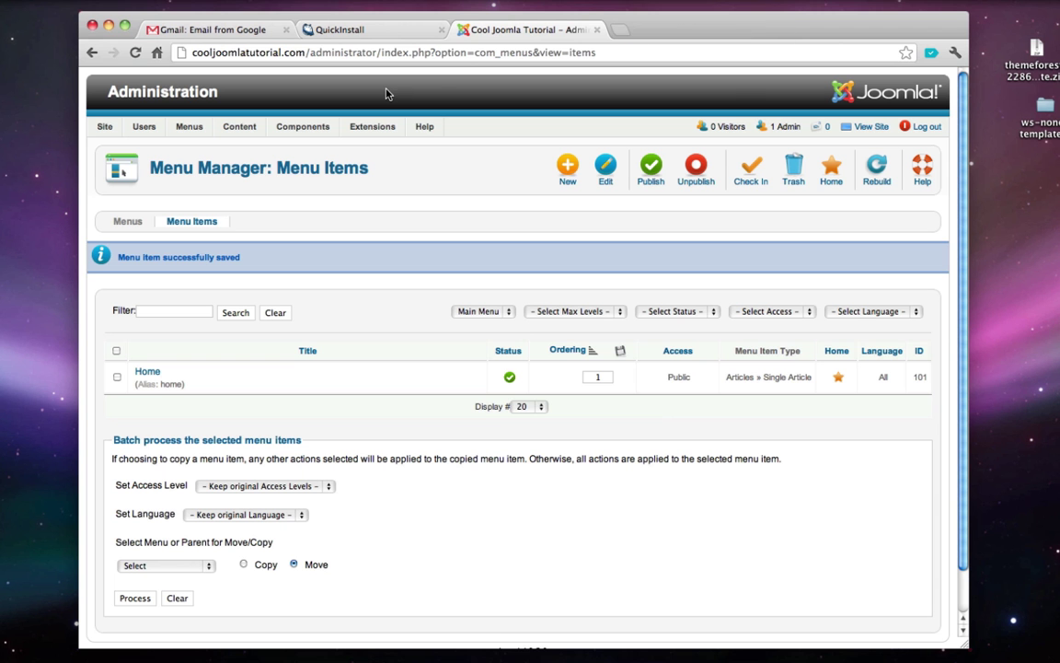
pyautogui.moveTo(232, 129)
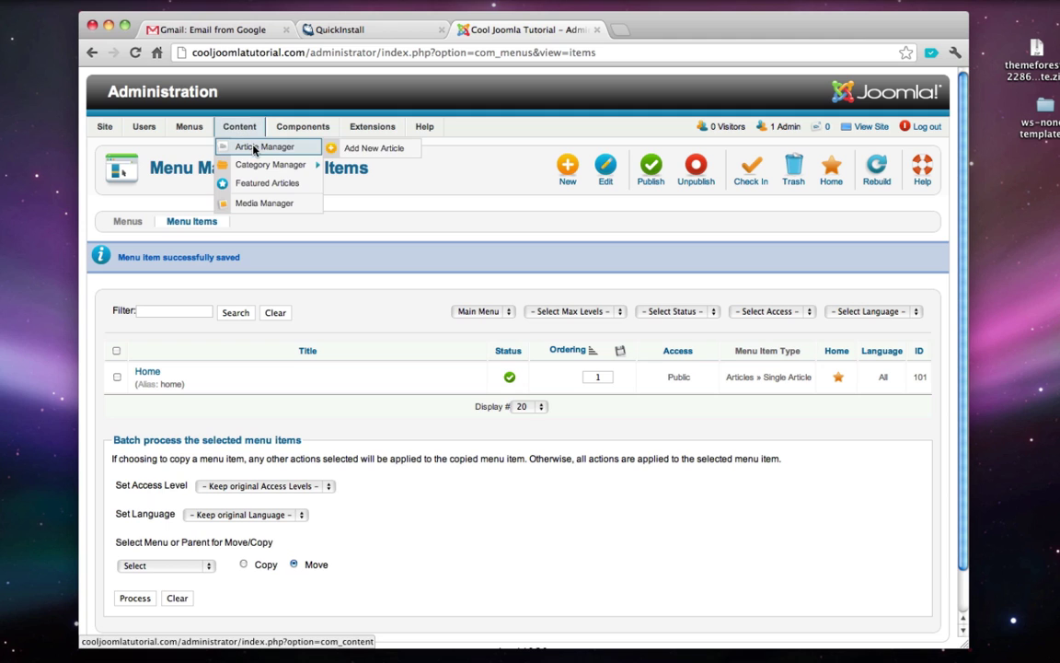
pyautogui.click(285, 149)
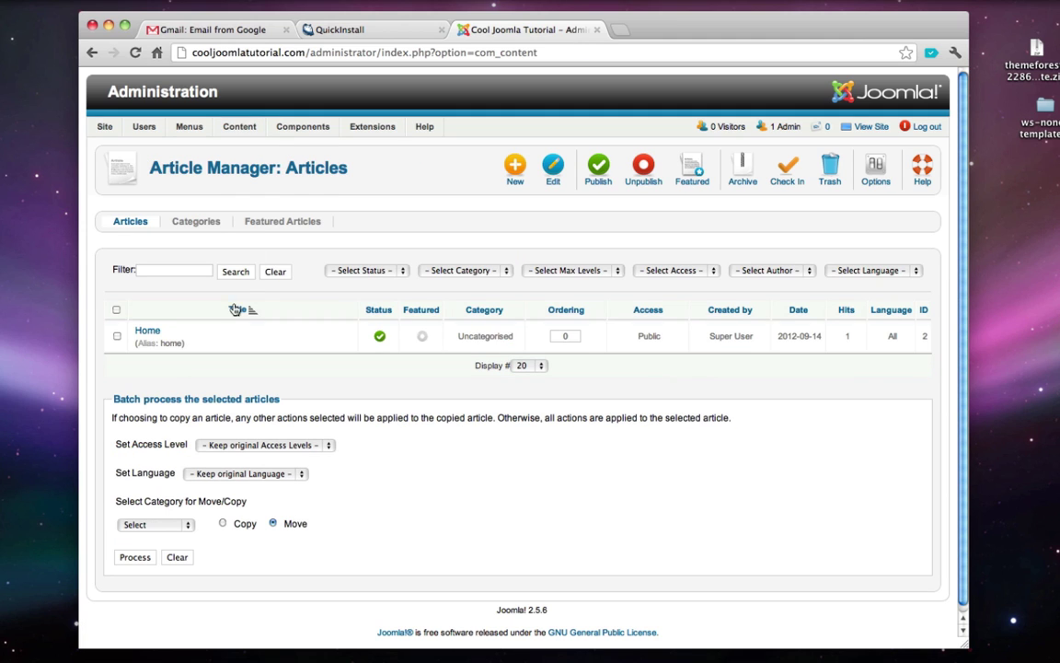
pyautogui.click(117, 337)
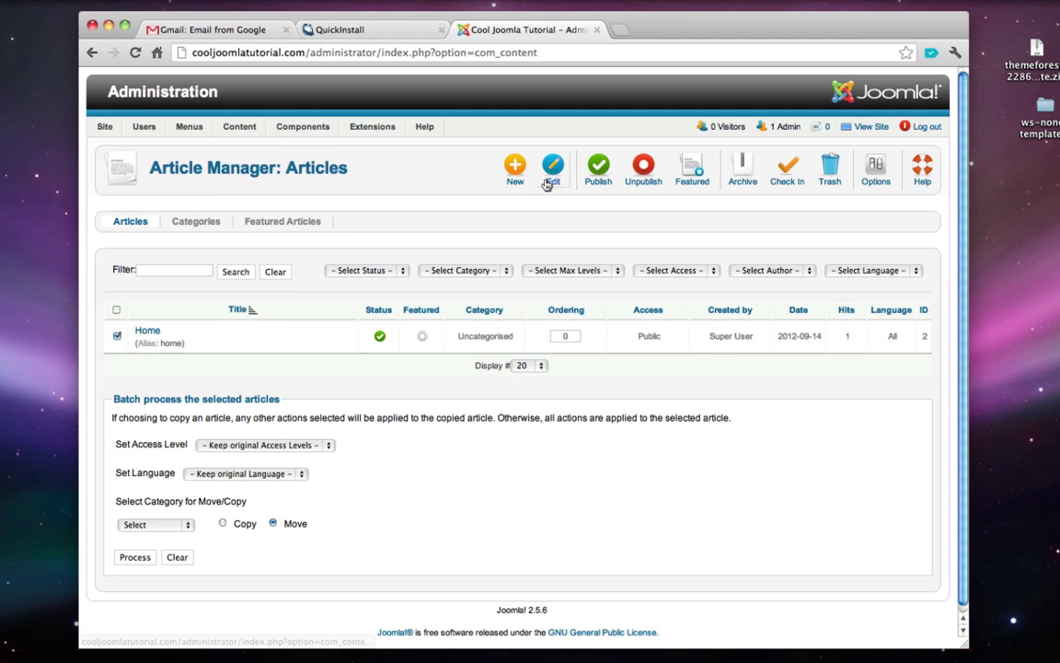
pyautogui.click(831, 169)
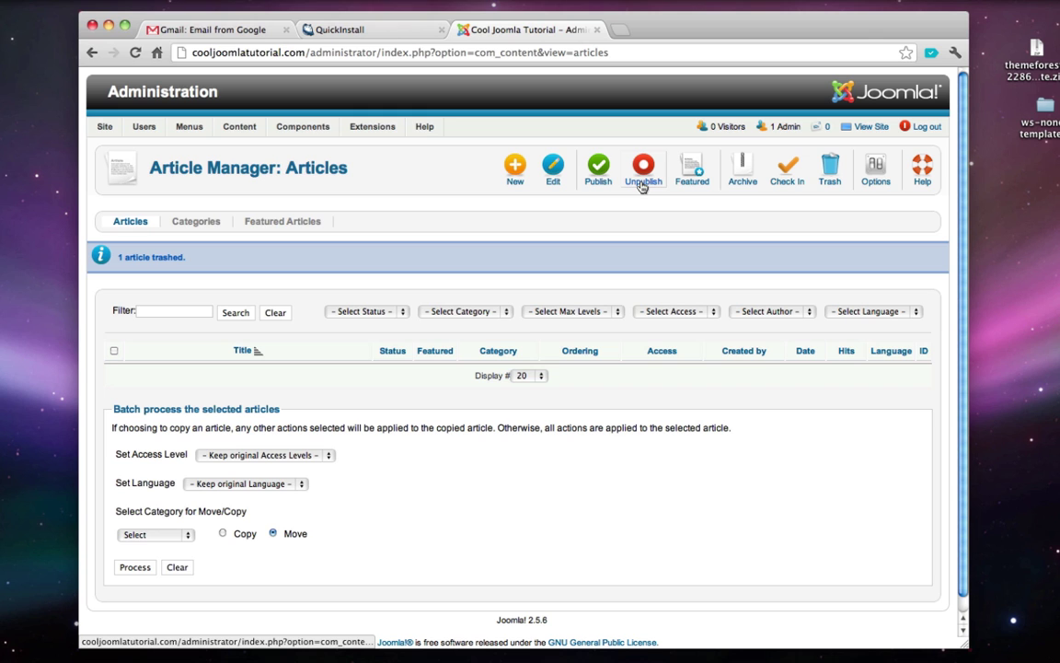
# - Open a new blank browser tab
pyautogui.press('super+n')
pyautogui.press('super+w')
pyautogui.press('super+t')
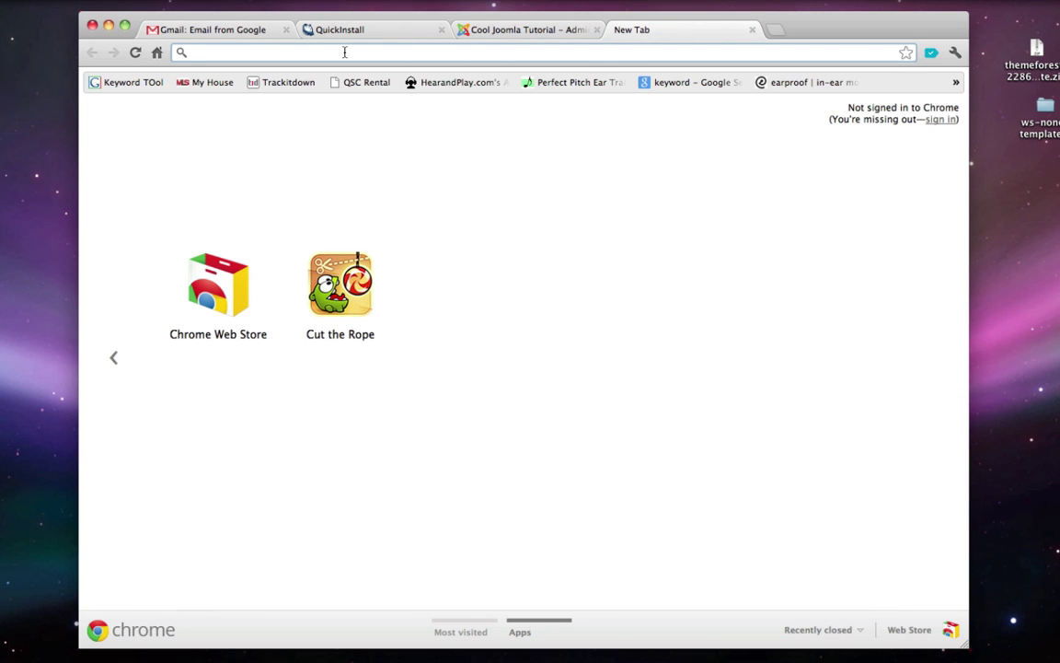
# - Search Google for 'ws none' and open the WS-None template's ThemeForest live preview
pyautogui.write('ws none')
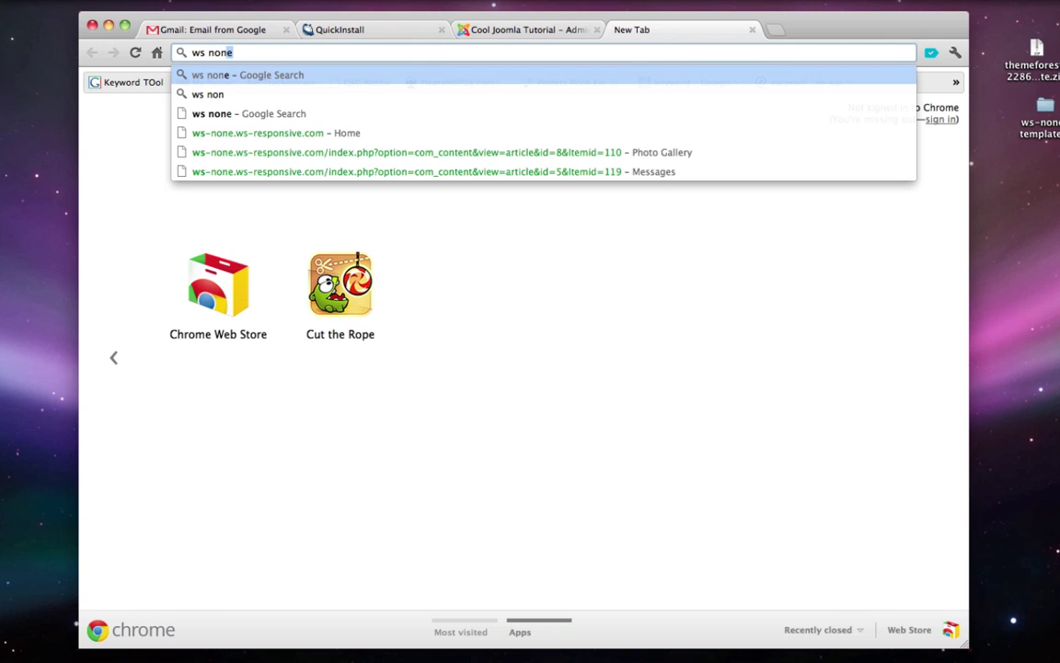
pyautogui.press('Return')
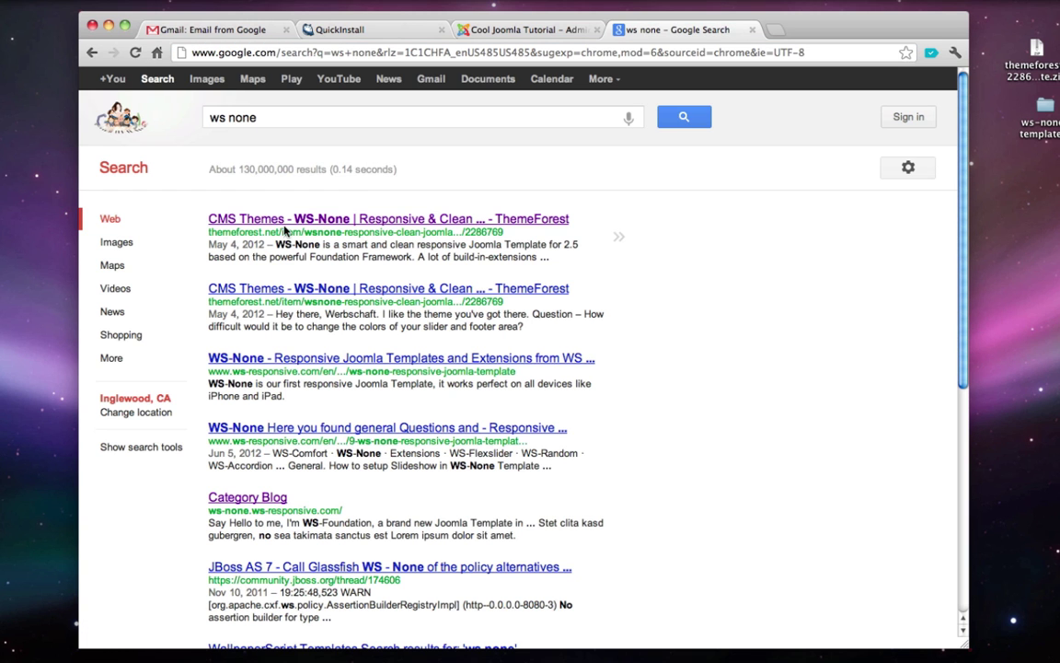
pyautogui.click(262, 218)
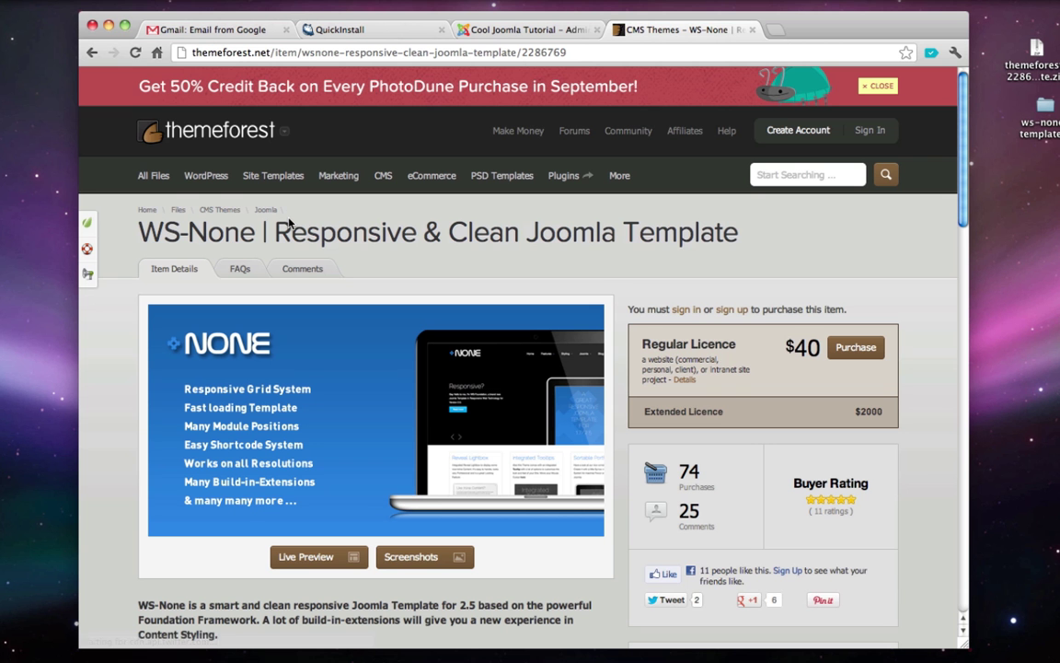
pyautogui.scroll(-3, 259, 195)
pyautogui.click(313, 436)
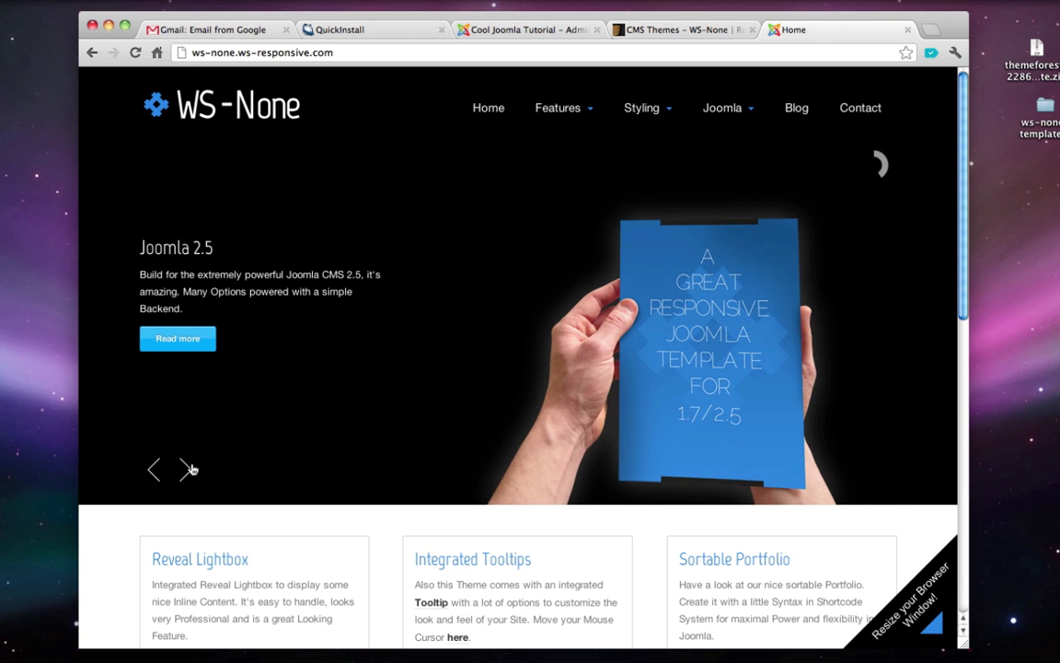
# - Advance the slider to Features and read the Reveal Lightbox, Integrated Tooltips and Sortable Portfolio sections
pyautogui.click(188, 471)
pyautogui.click(187, 473)
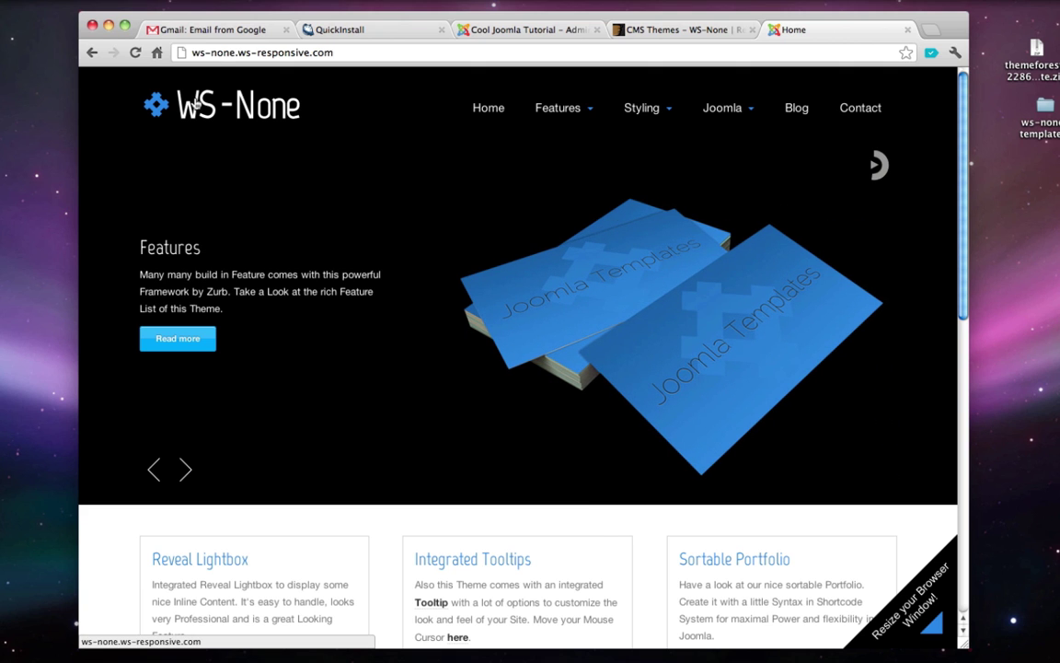
pyautogui.scroll(-3, 230, 107)
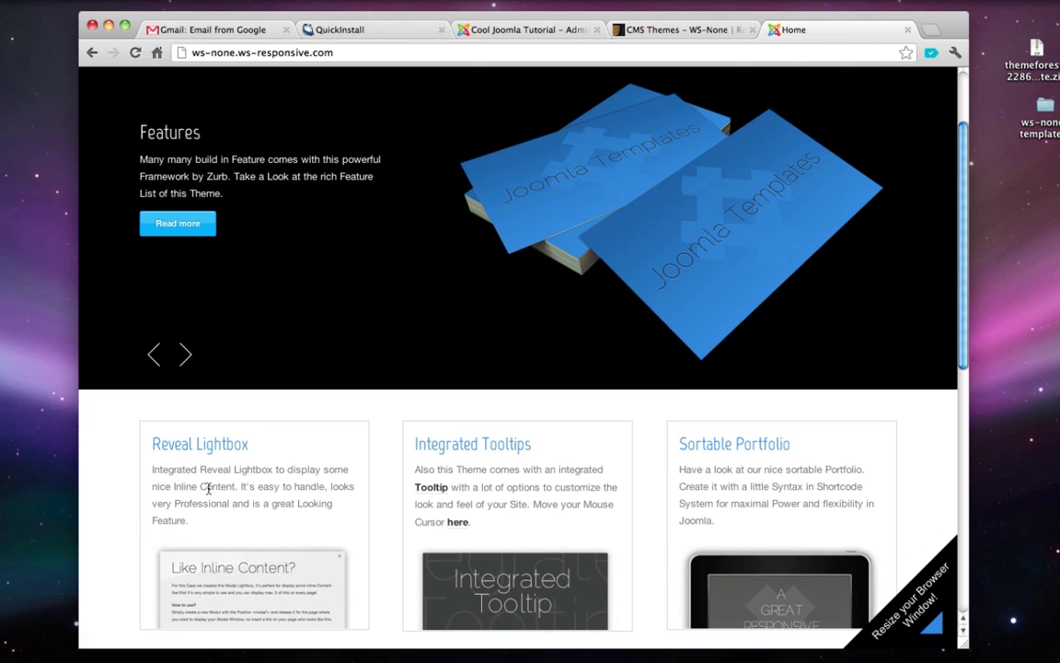
pyautogui.tripleClick(209, 488)
pyautogui.scroll(-3, 409, 489)
pyautogui.tripleClick(548, 378)
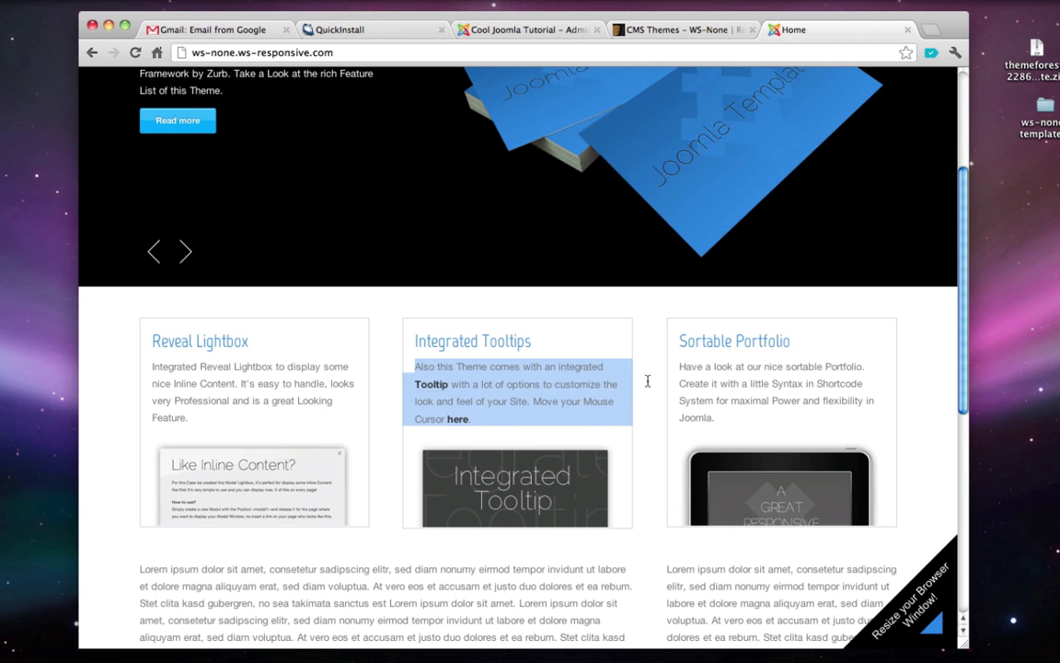
pyautogui.tripleClick(759, 380)
pyautogui.scroll(-3, 759, 380)
pyautogui.tripleClick(461, 461)
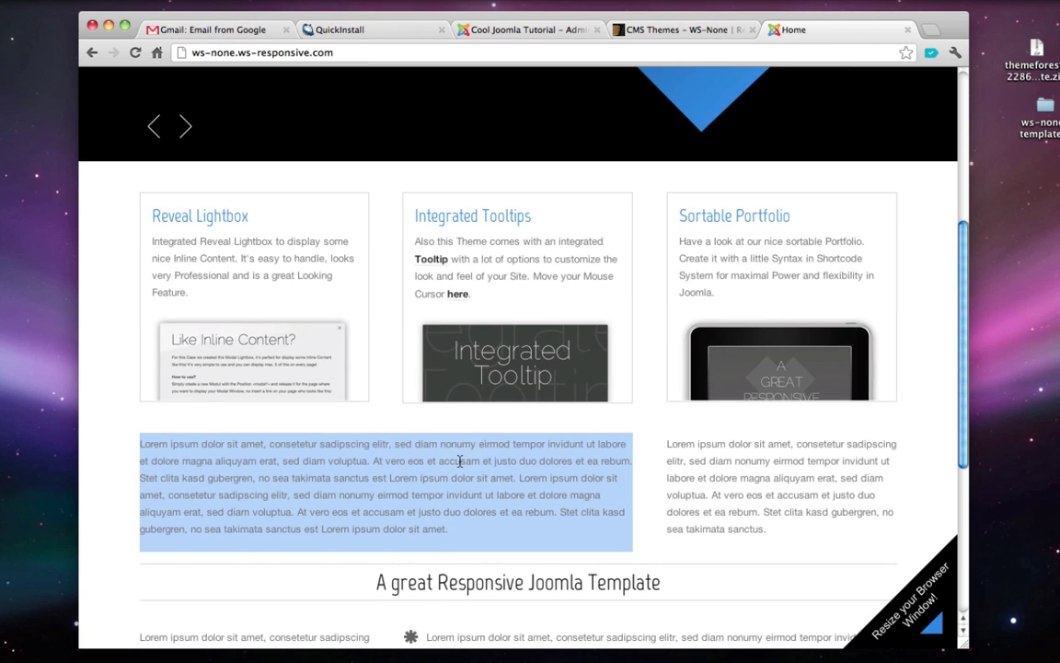
pyautogui.tripleClick(690, 477)
# - Continue down to the footer's submenu, phone number and Who we are text, then return to the top
pyautogui.scroll(-3, 690, 477)
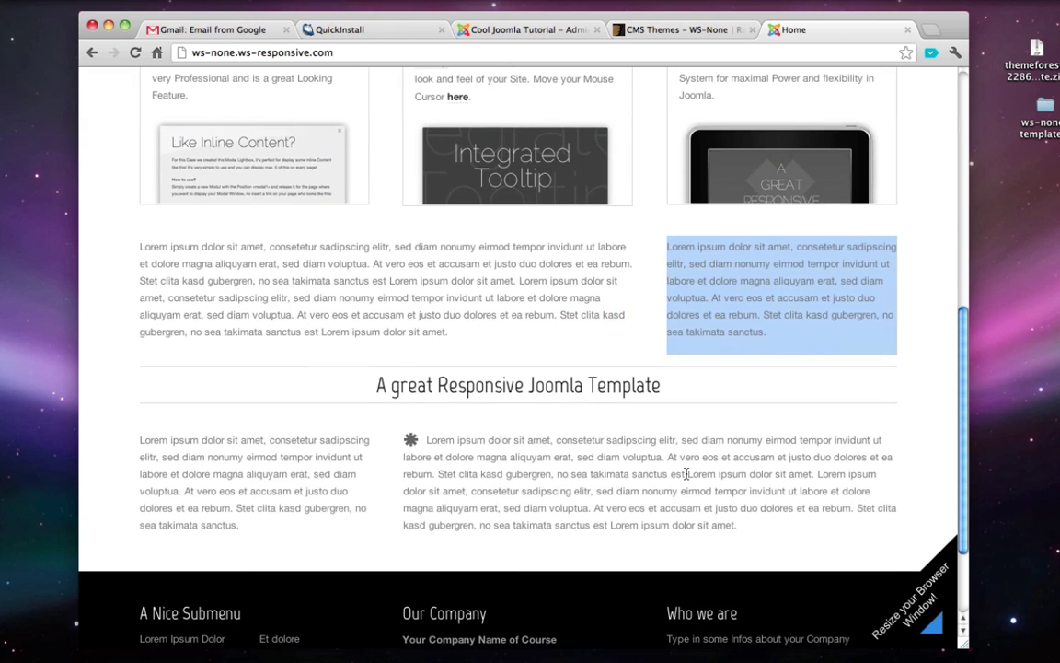
pyautogui.tripleClick(238, 473)
pyautogui.tripleClick(393, 426)
pyautogui.scroll(-3, 393, 426)
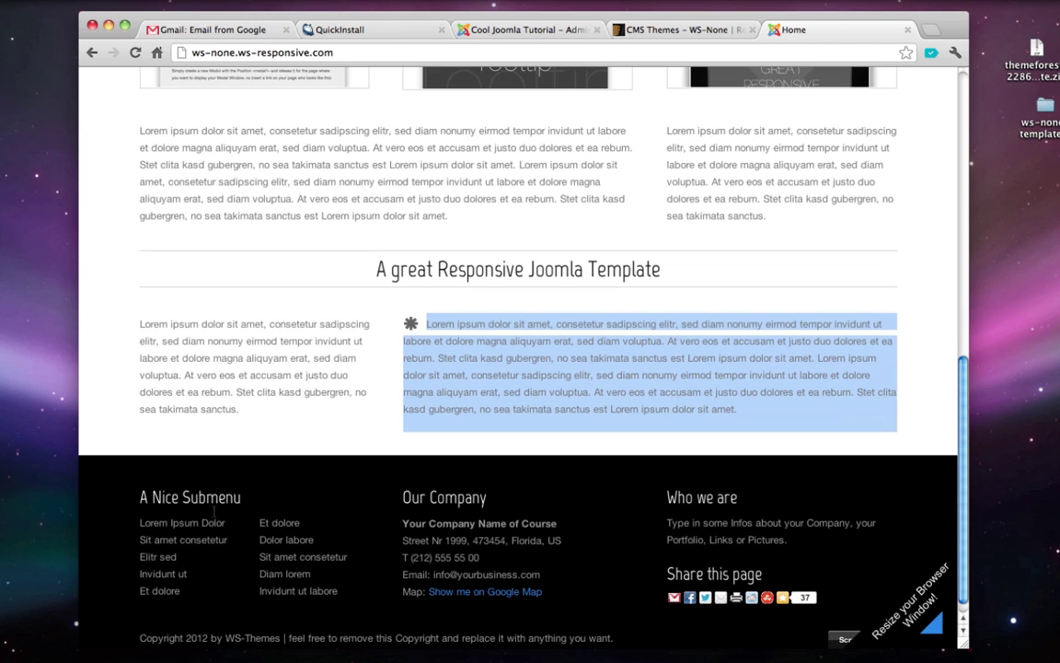
pyautogui.moveTo(122, 441); pyautogui.dragTo(265, 555)
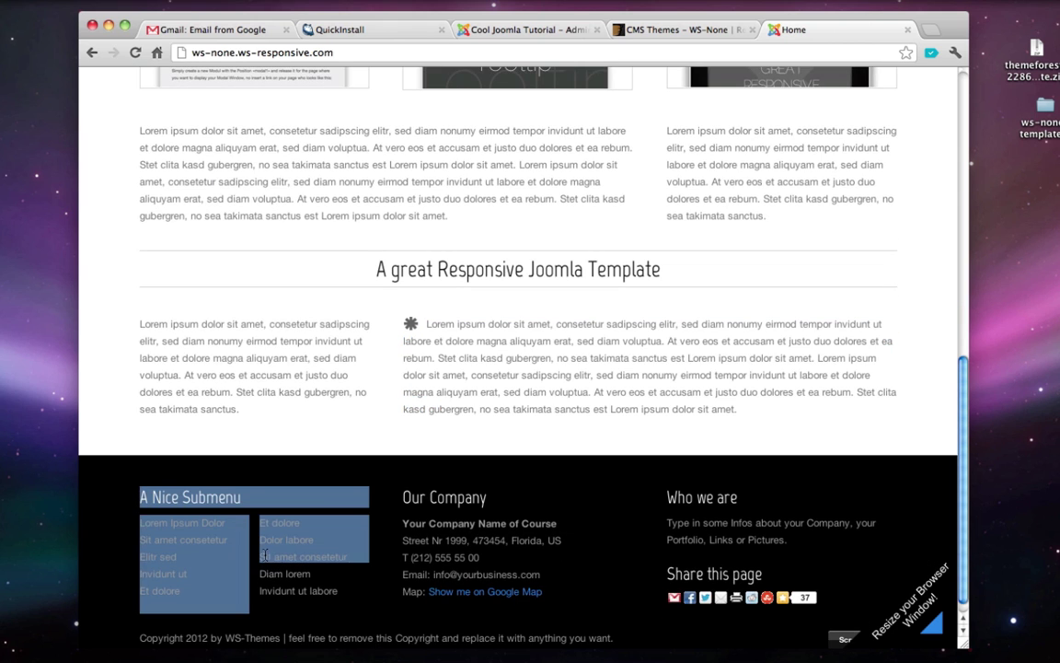
pyautogui.tripleClick(450, 557)
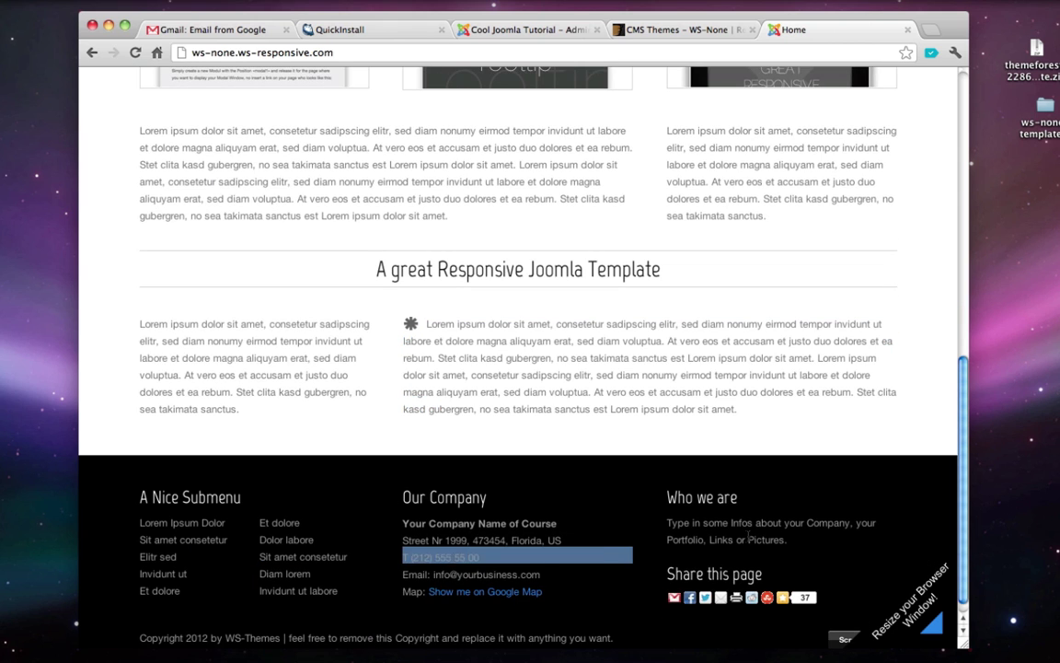
pyautogui.tripleClick(748, 534)
pyautogui.scroll(15, 750, 539)
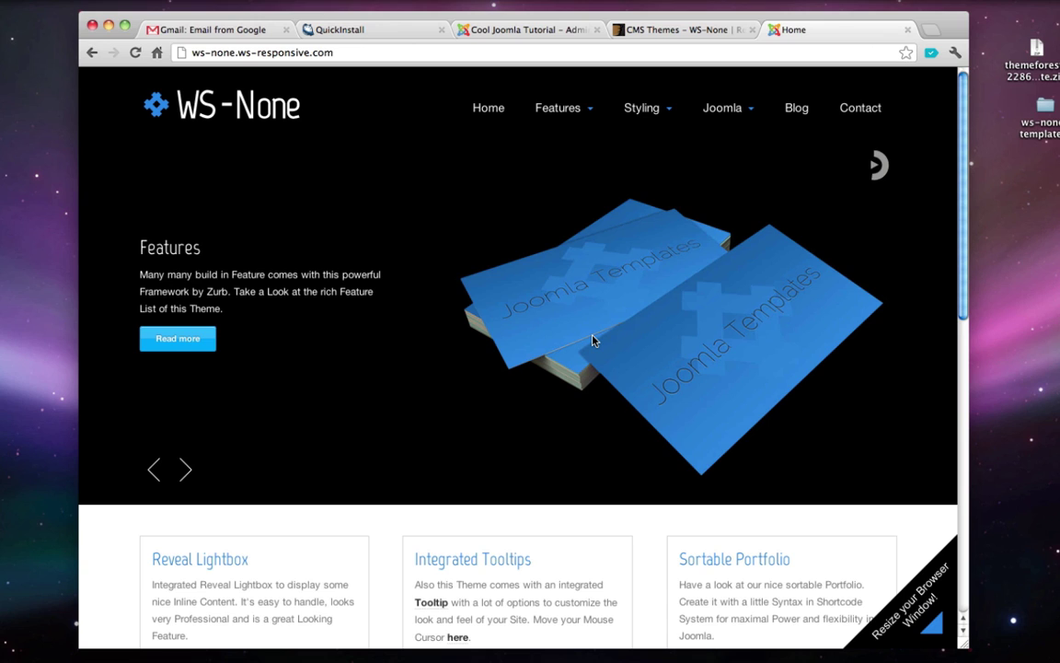
pyautogui.moveTo(559, 114)
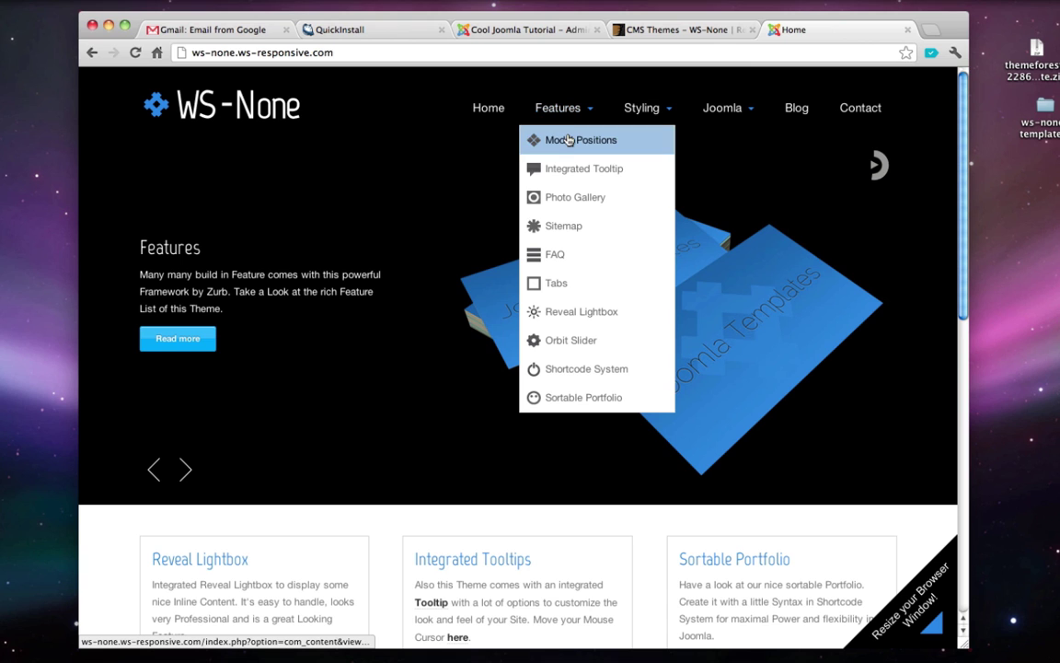
pyautogui.click(568, 139)
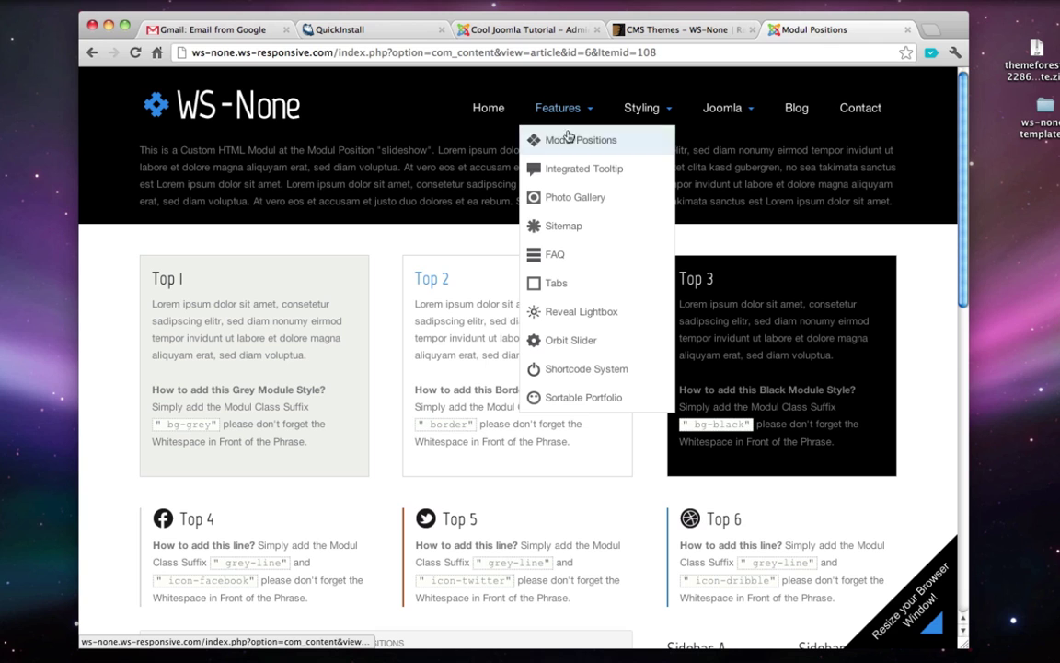
pyautogui.click(594, 142)
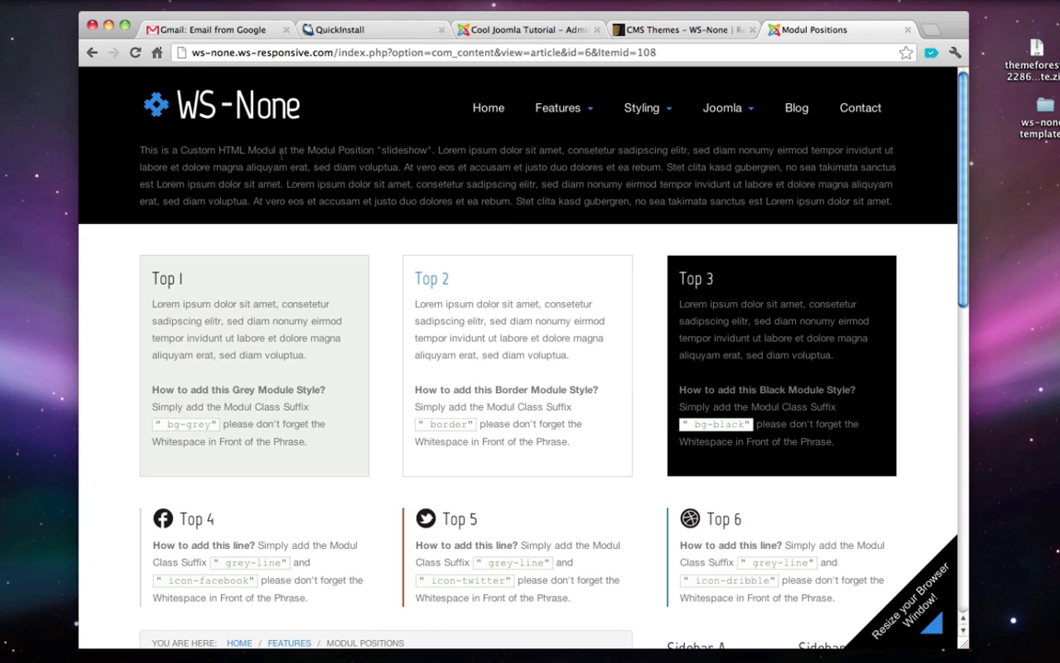
pyautogui.doubleClick(397, 149)
pyautogui.click(126, 138)
pyautogui.scroll(-1, 198, 288)
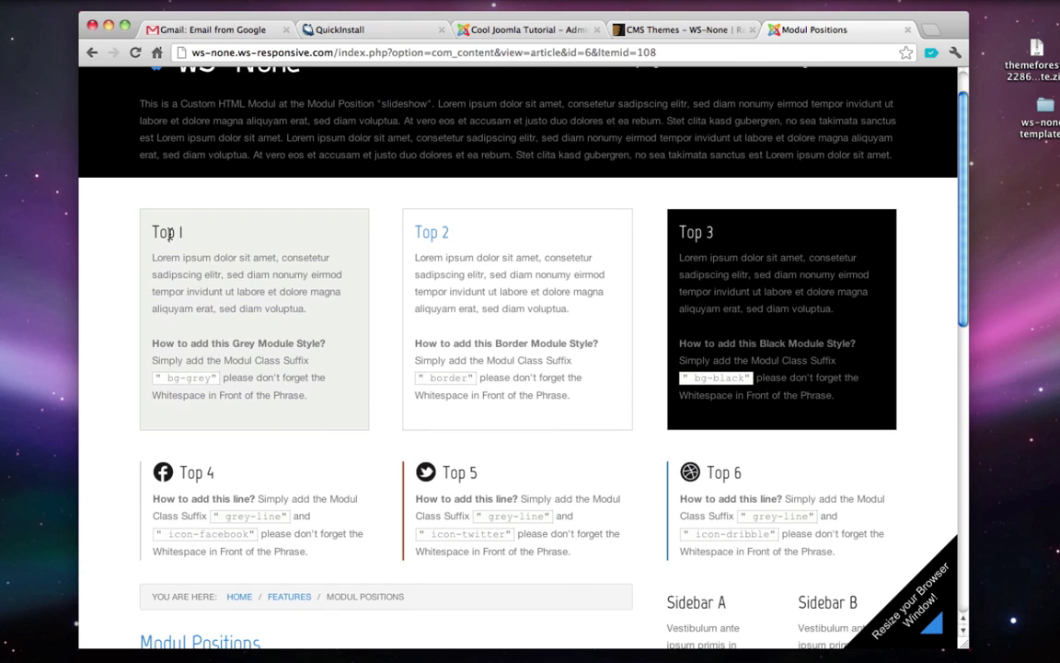
pyautogui.tripleClick(171, 232)
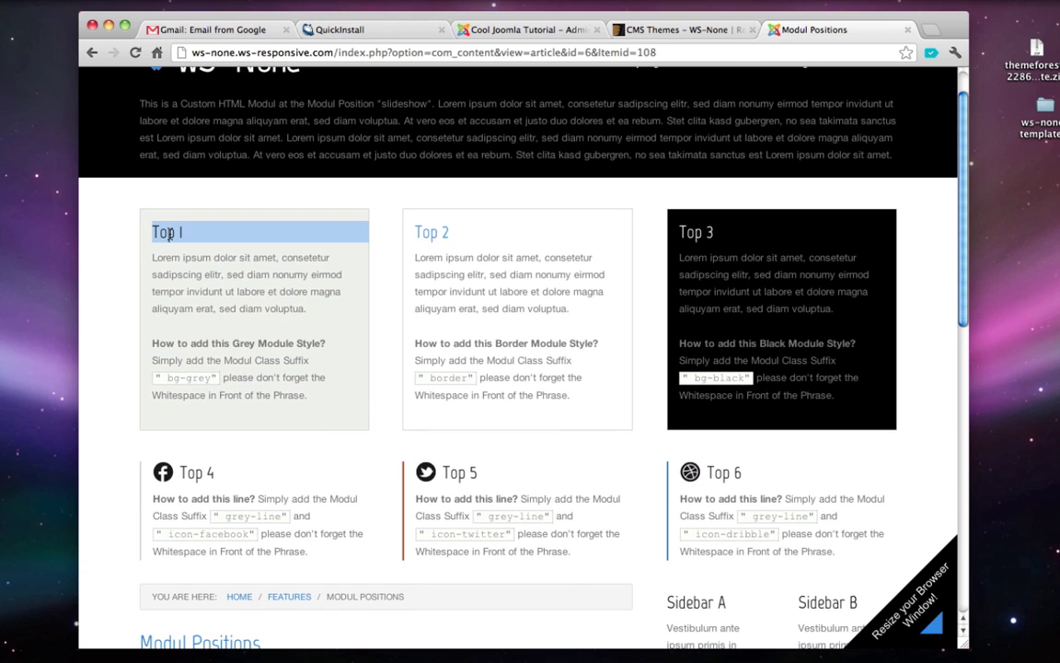
pyautogui.tripleClick(436, 234)
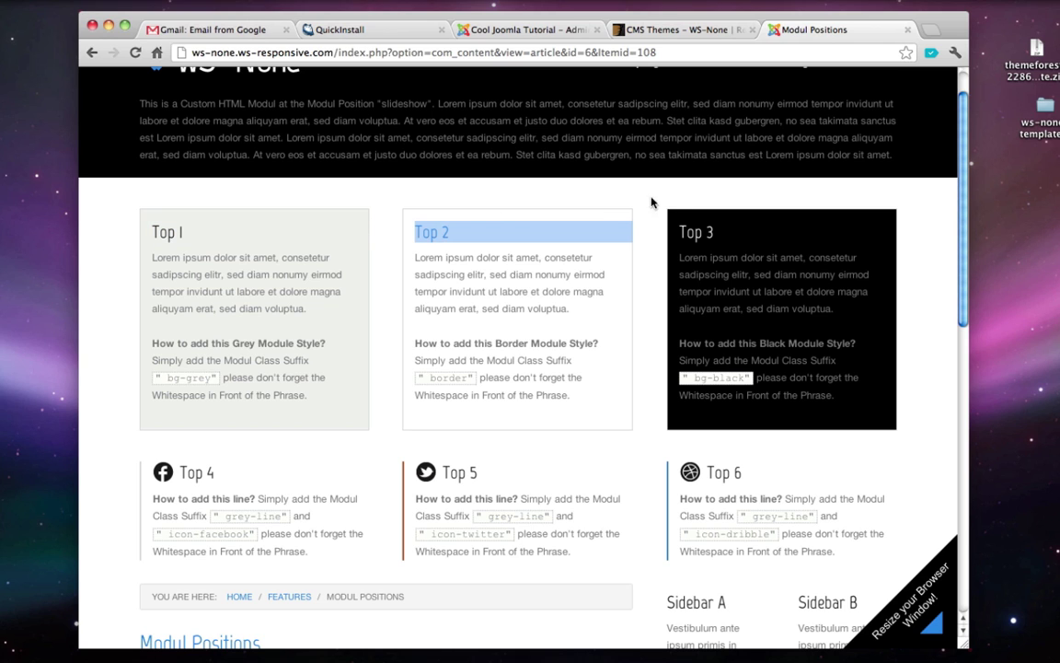
pyautogui.click(701, 235)
pyautogui.tripleClick(701, 234)
pyautogui.scroll(-3, 600, 225)
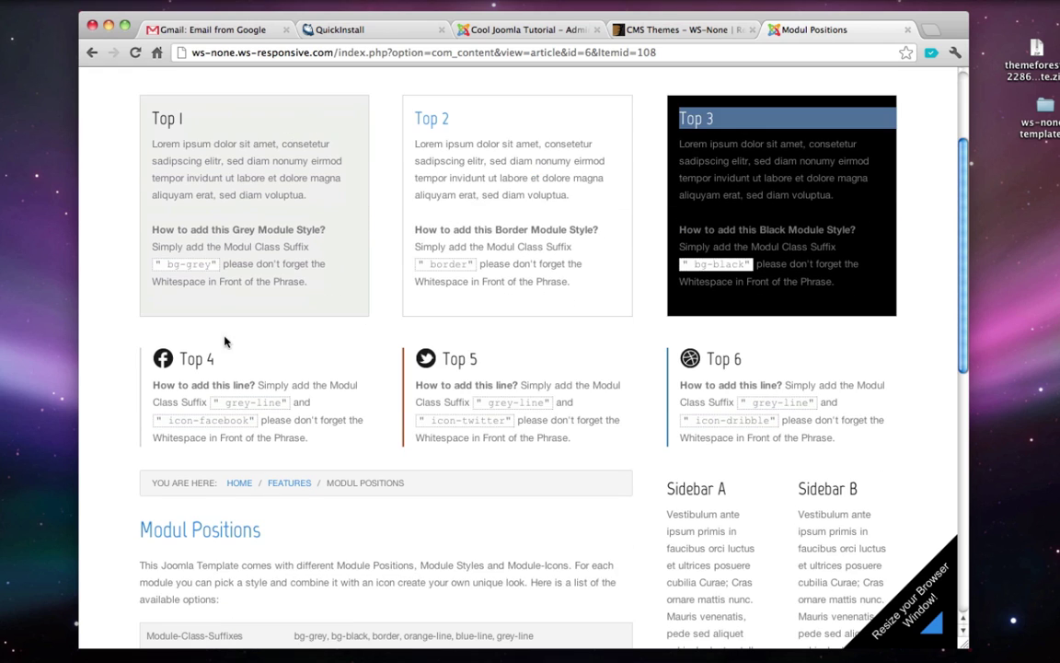
pyautogui.click(185, 368)
pyautogui.tripleClick(185, 368)
pyautogui.tripleClick(478, 364)
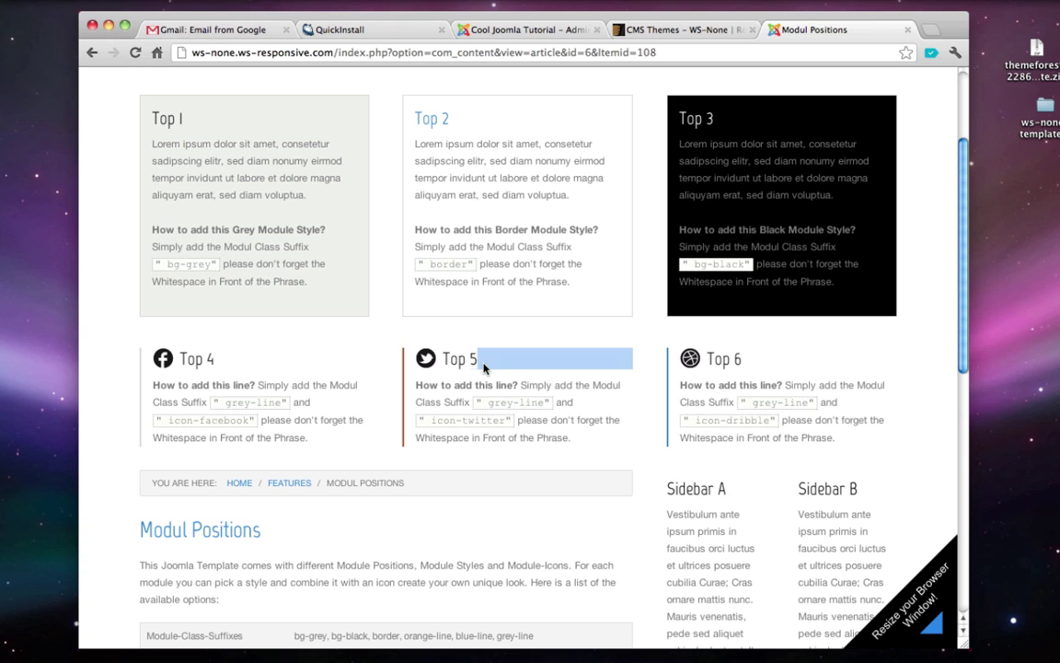
pyautogui.scroll(-4, 483, 366)
pyautogui.click(702, 333)
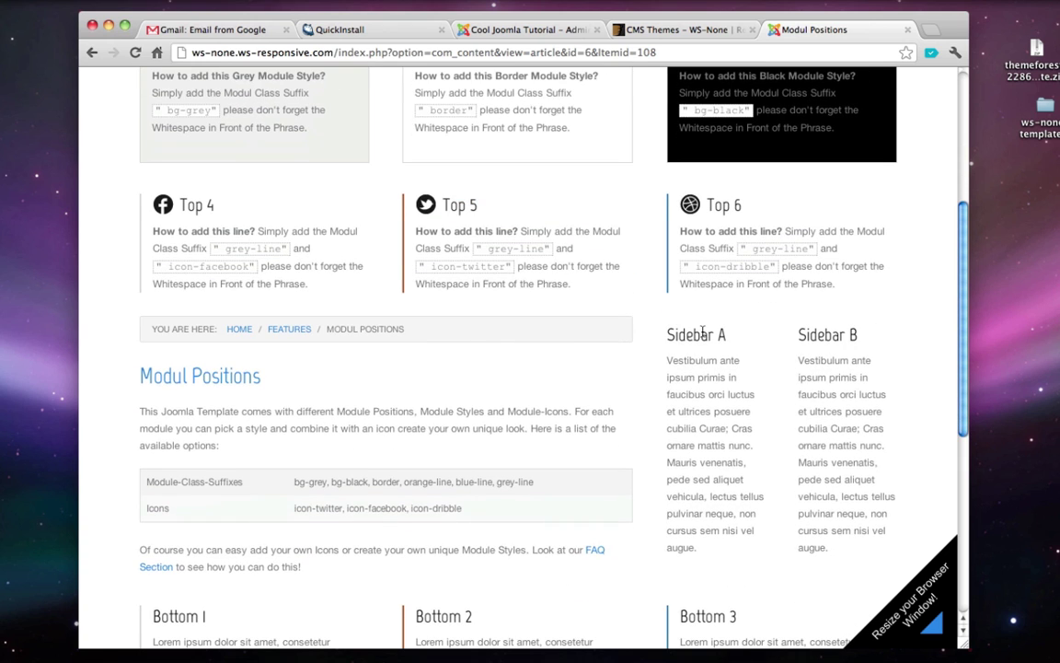
pyautogui.tripleClick(702, 333)
pyautogui.scroll(-10, 702, 333)
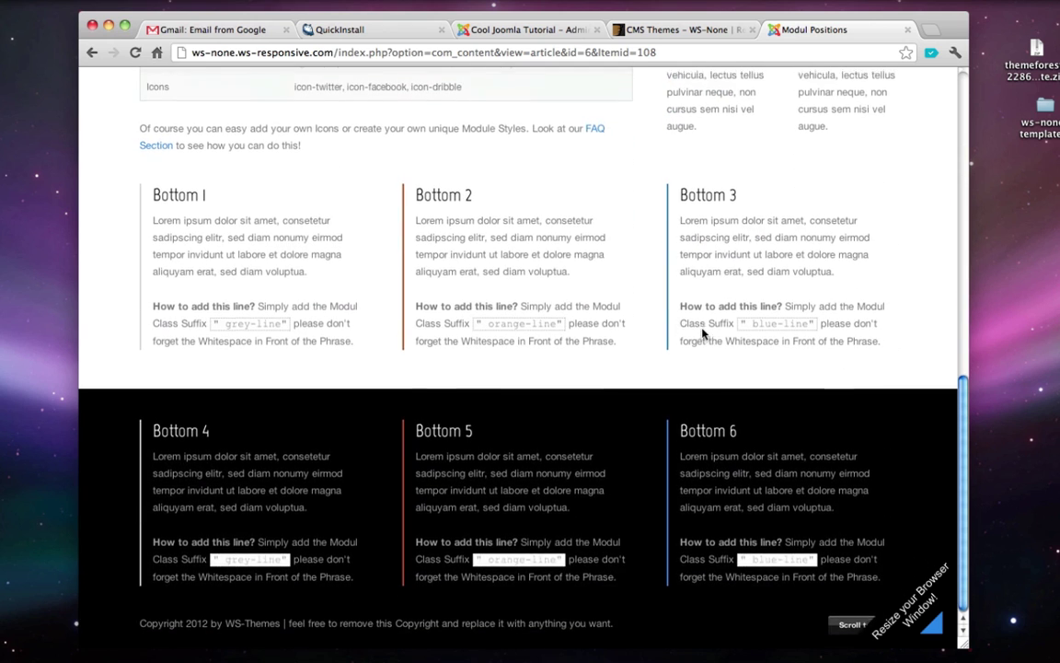
pyautogui.scroll(20, 702, 333)
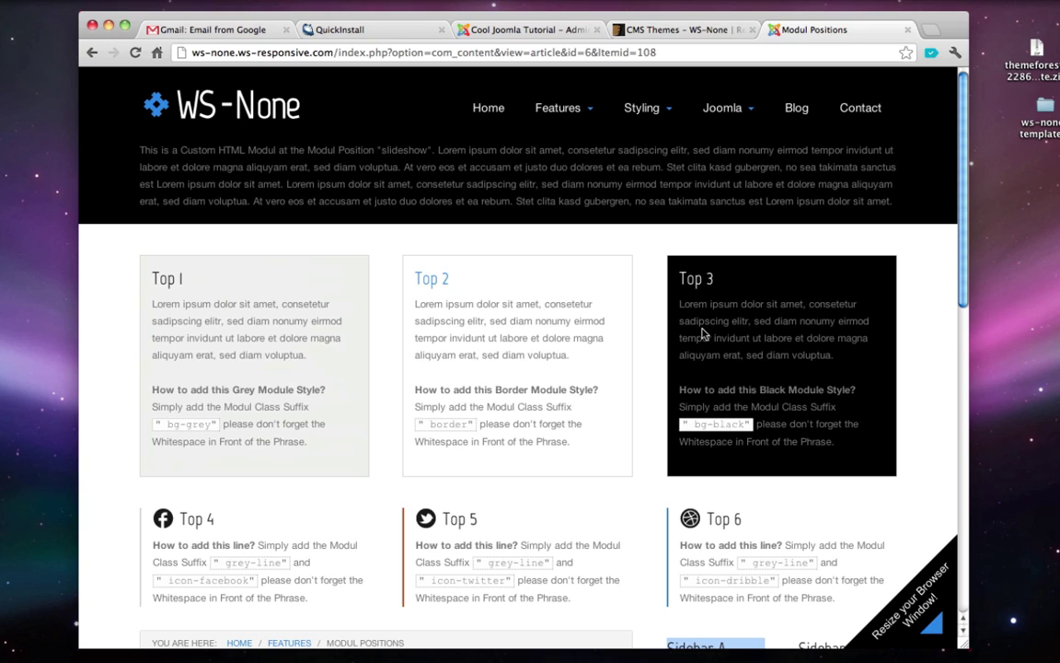
pyautogui.click(731, 307)
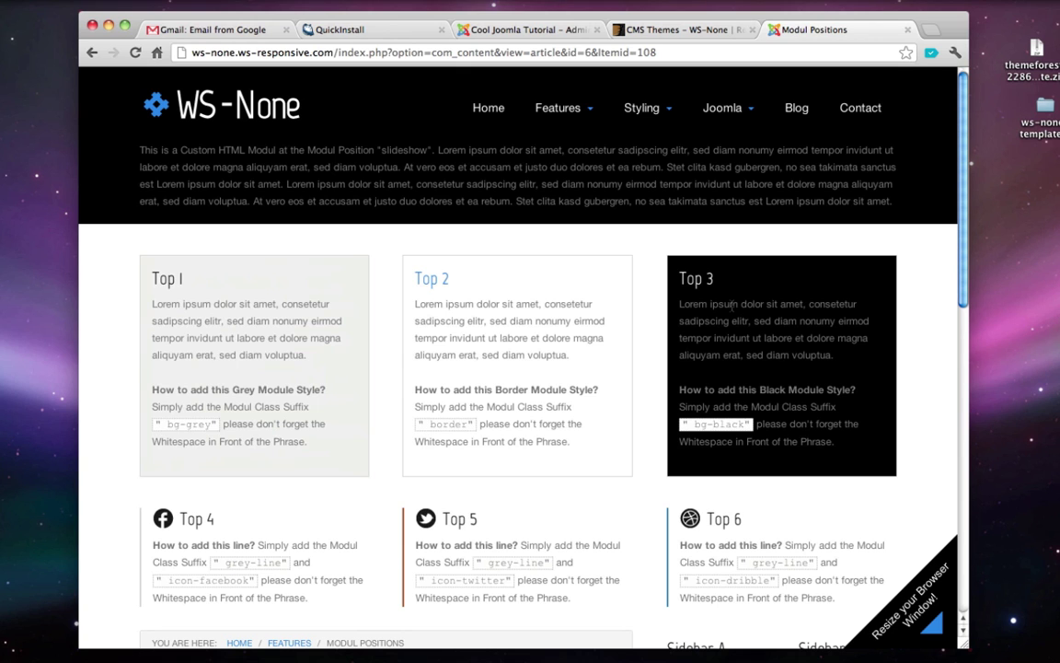
# - Look over the demo's Contact page, its contact form and Contact Info
pyautogui.click(877, 108)
pyautogui.scroll(-1, 386, 271)
pyautogui.click(338, 395)
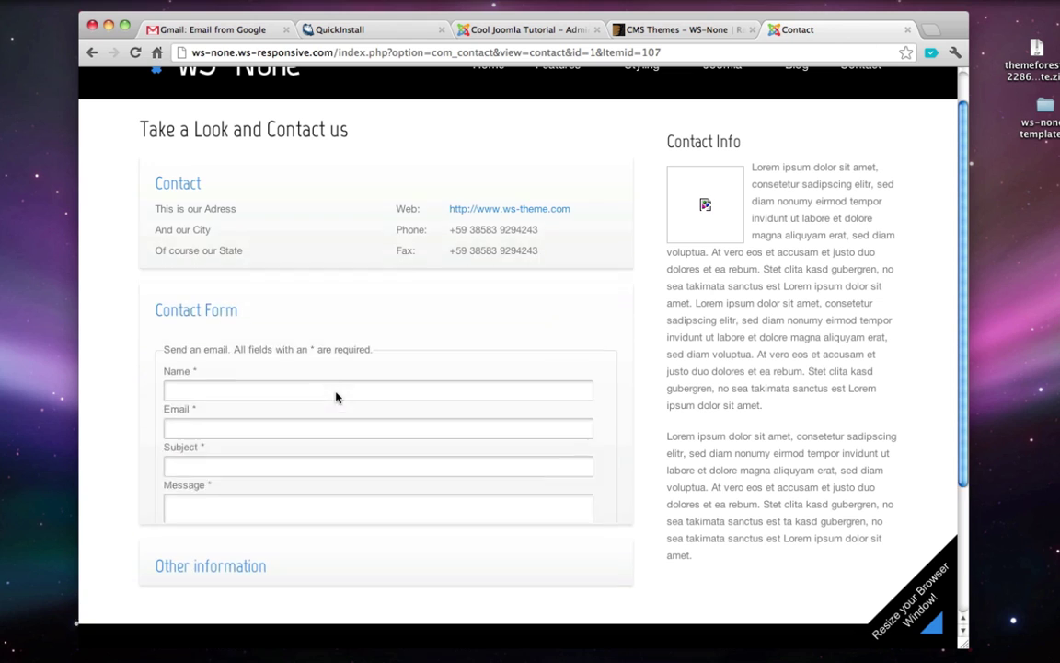
pyautogui.click(243, 326)
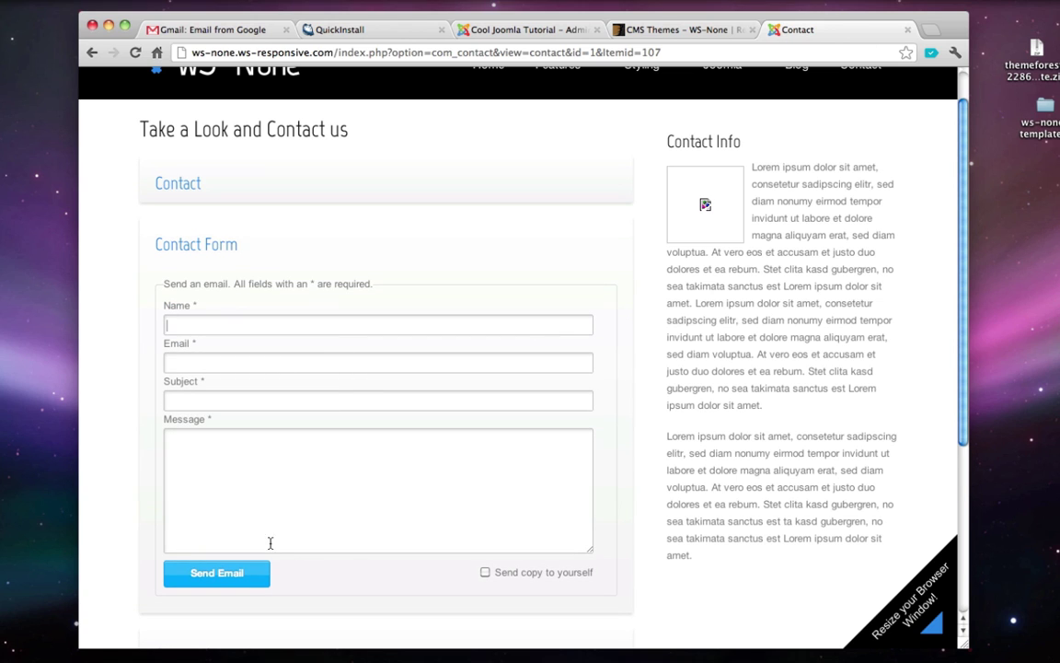
pyautogui.scroll(1, 352, 368)
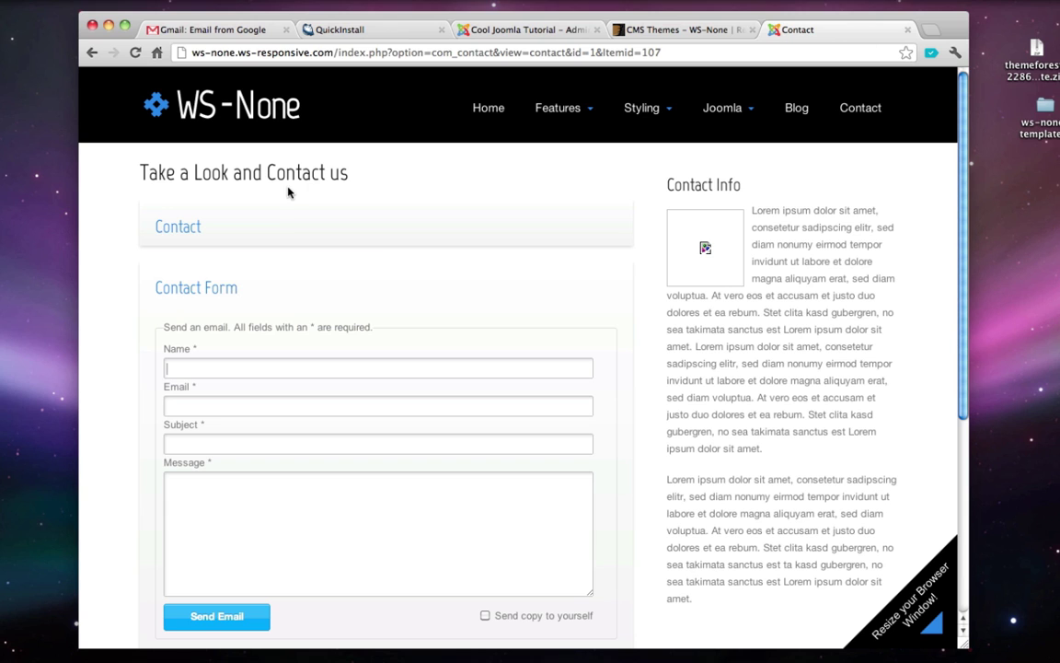
pyautogui.tripleClick(810, 245)
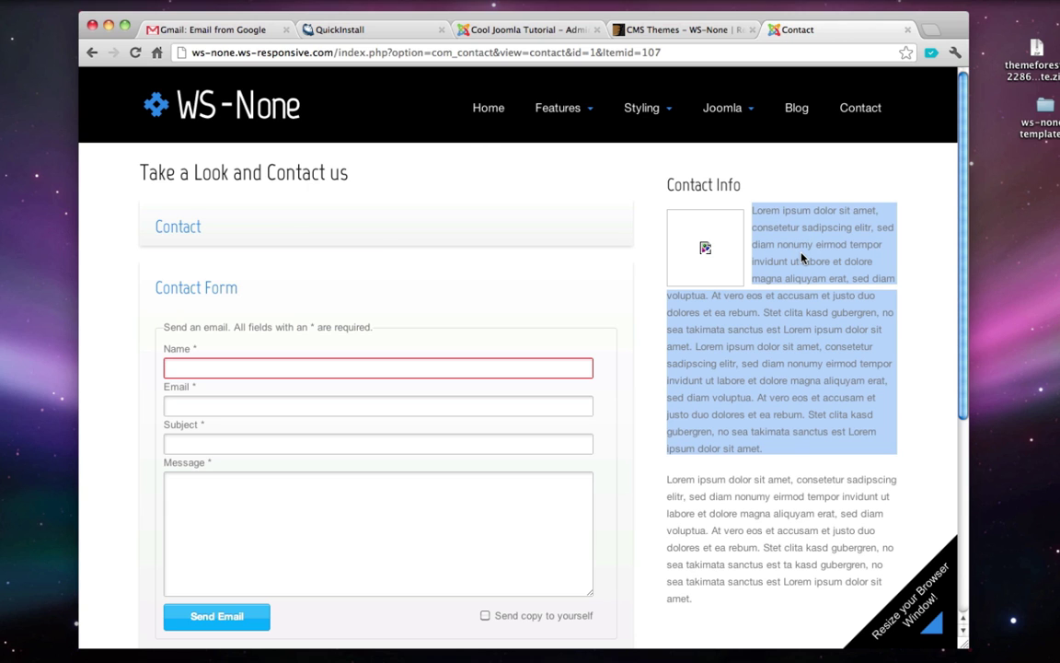
# - Check the Top I position heading on the Modul Positions demo page
pyautogui.click(580, 139)
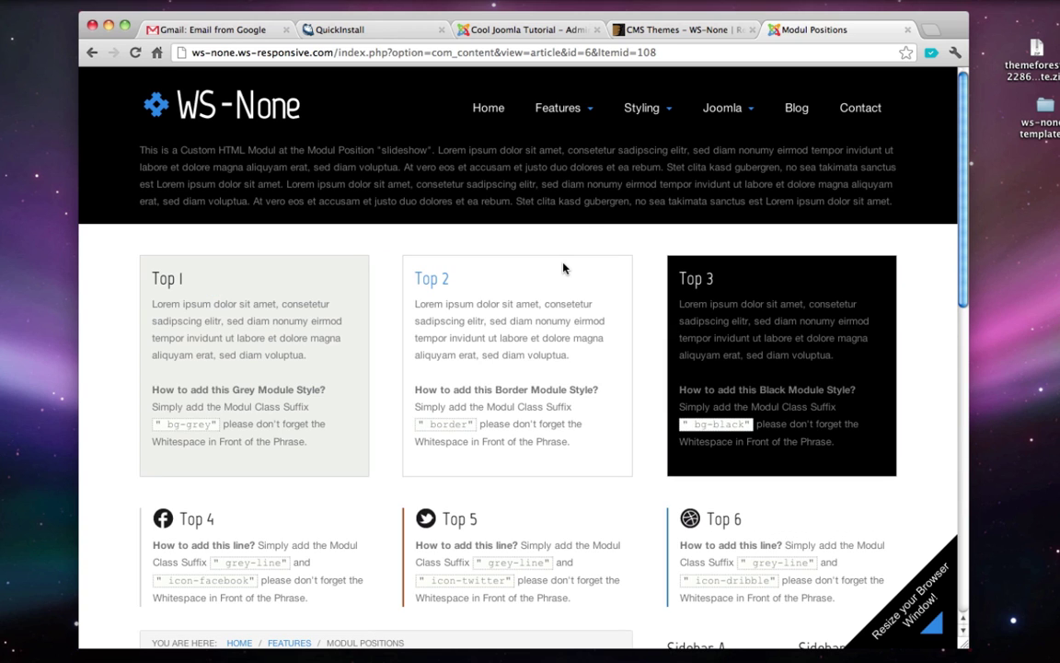
pyautogui.scroll(-1, 565, 268)
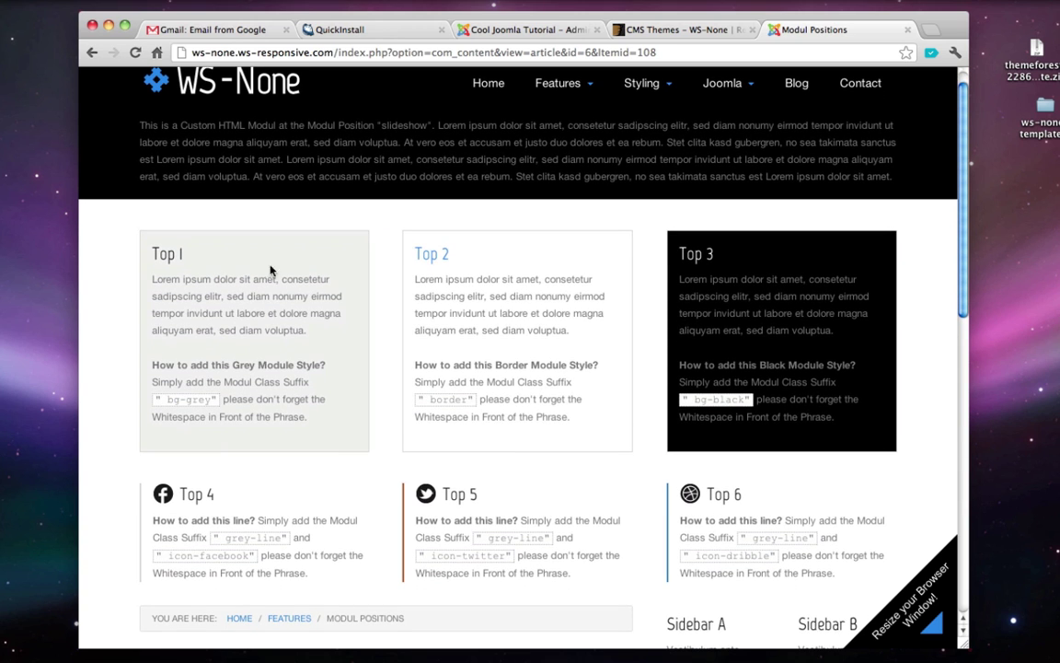
pyautogui.doubleClick(164, 257)
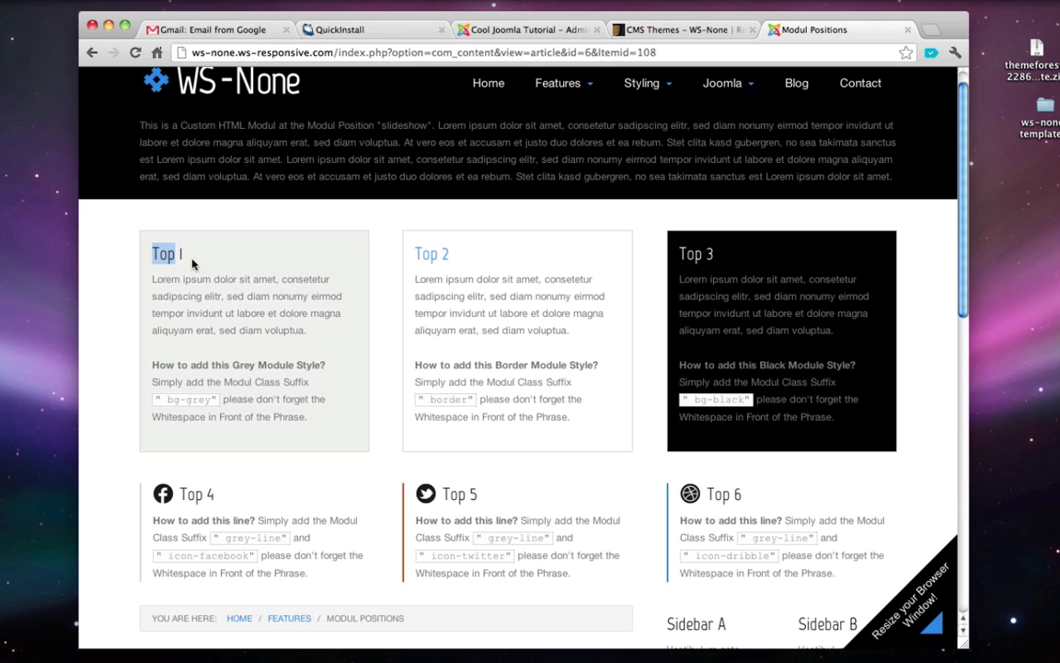
pyautogui.click(536, 34)
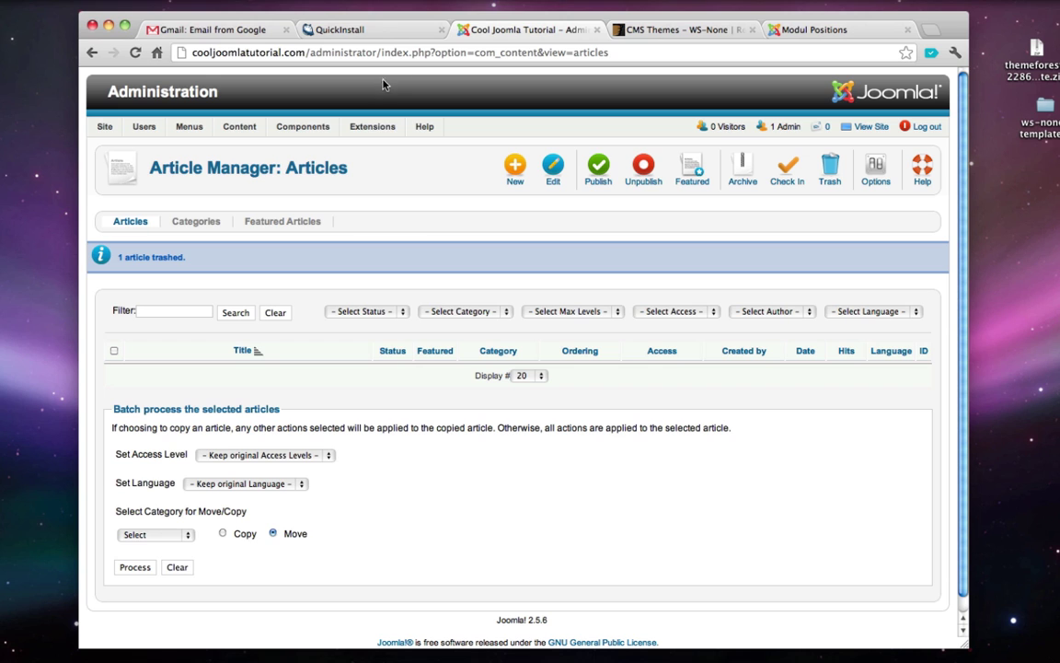
# - Create a new Custom HTML module titled 'New Module'
pyautogui.moveTo(369, 134)
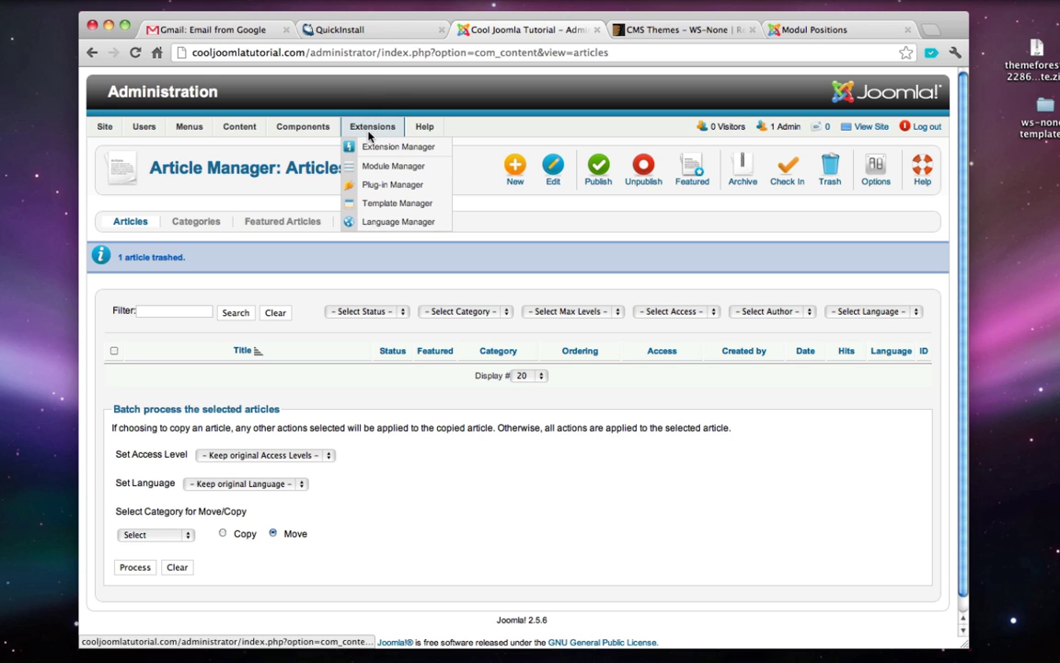
pyautogui.click(402, 166)
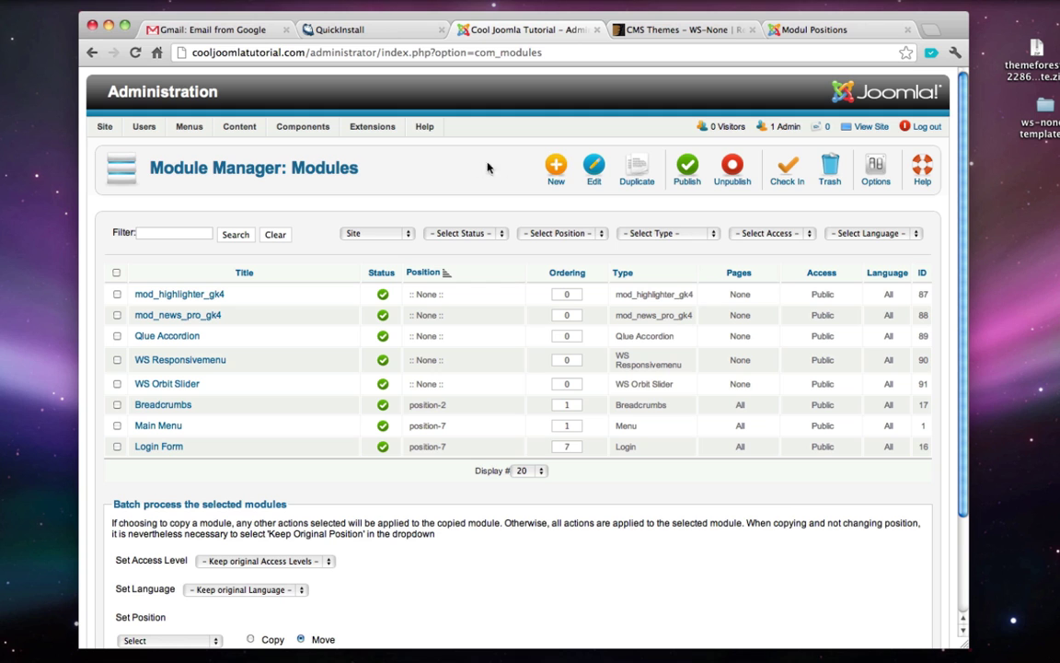
pyautogui.click(554, 173)
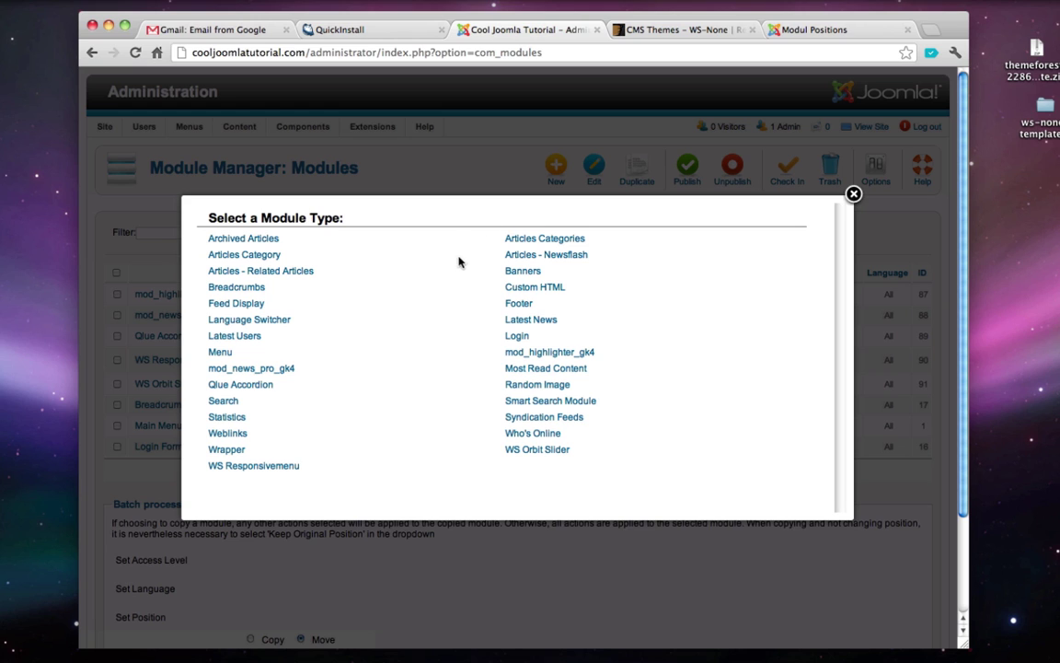
pyautogui.click(551, 293)
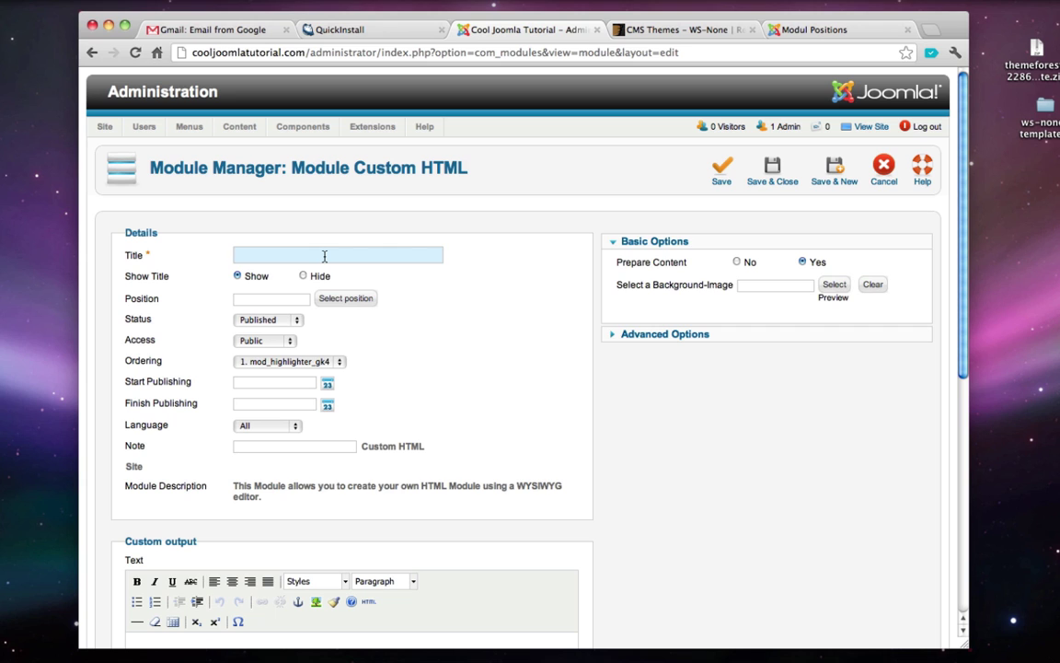
pyautogui.write('New Module')
pyautogui.scroll(-2, 247, 254)
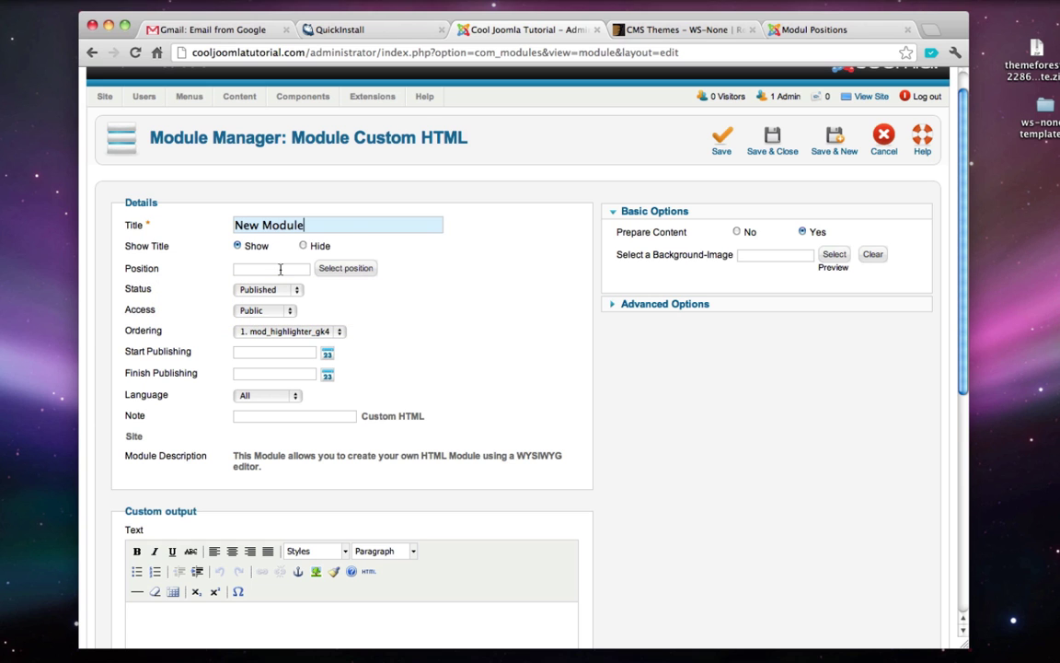
# - Look up the Top 1 position name on the Modul Positions demo page
pyautogui.click(706, 33)
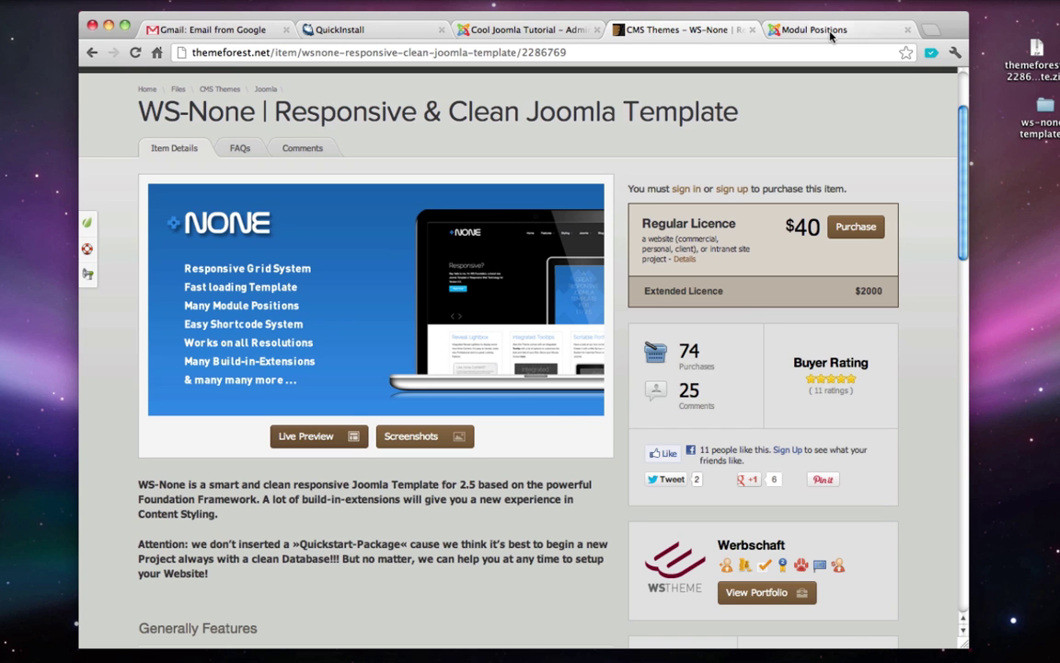
pyautogui.click(782, 30)
pyautogui.scroll(1, 364, 350)
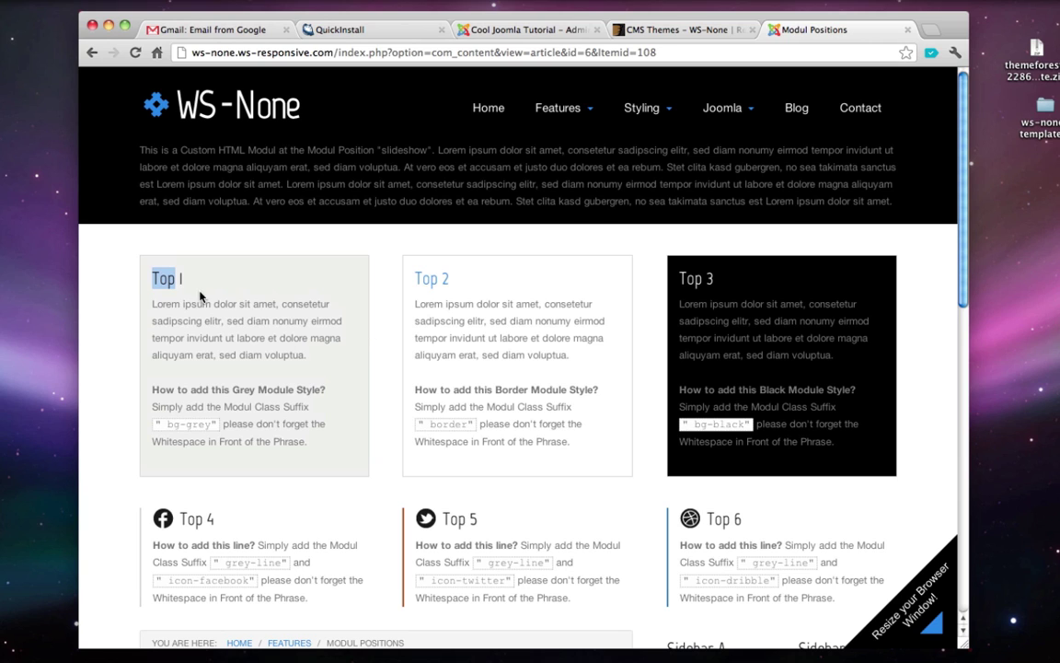
pyautogui.tripleClick(169, 282)
pyautogui.tripleClick(167, 282)
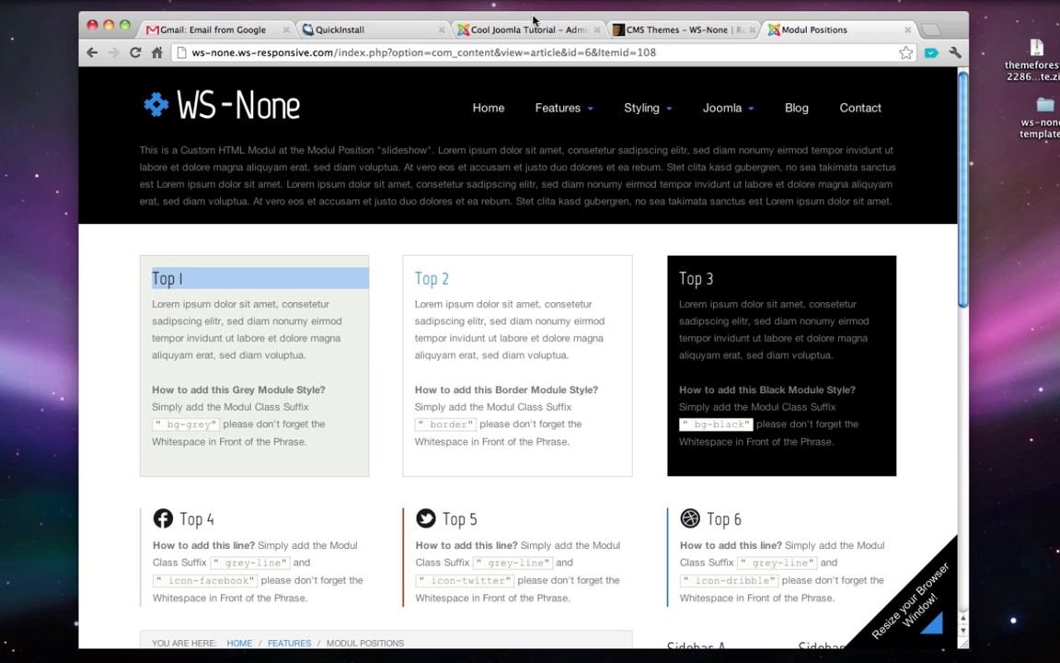
# - Assign the module to position top1 from the ws_none template's positions
pyautogui.click(532, 30)
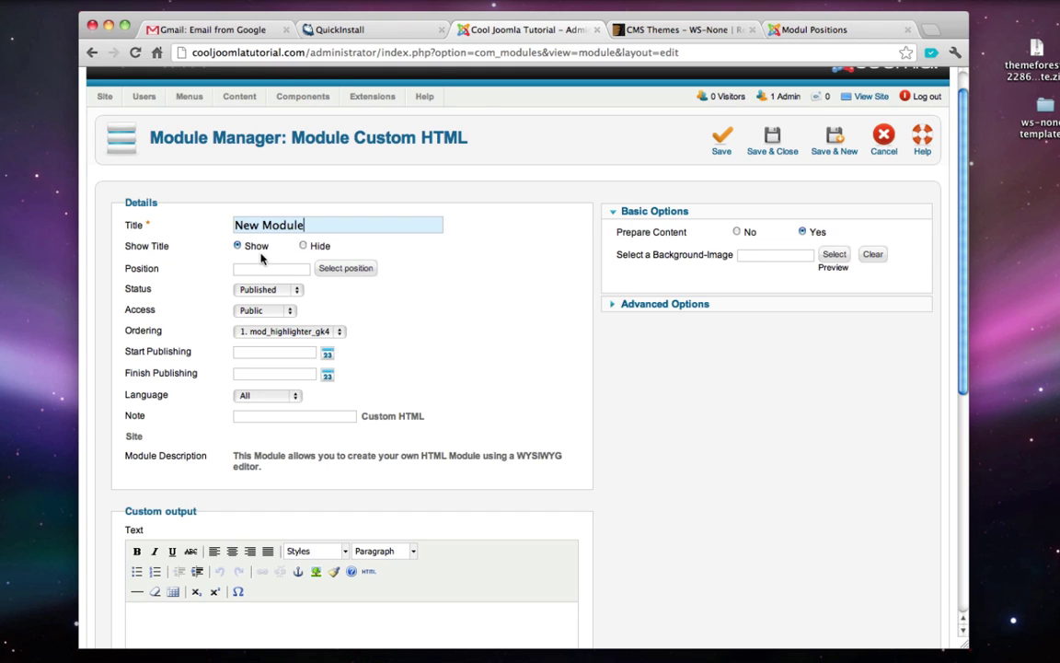
pyautogui.click(358, 270)
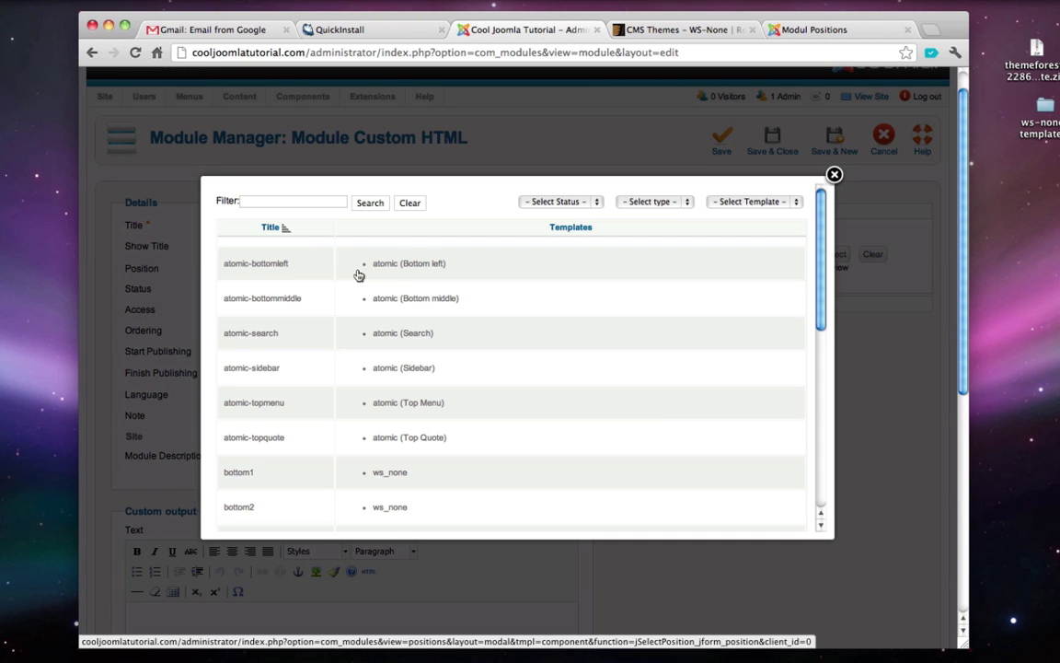
pyautogui.click(740, 203)
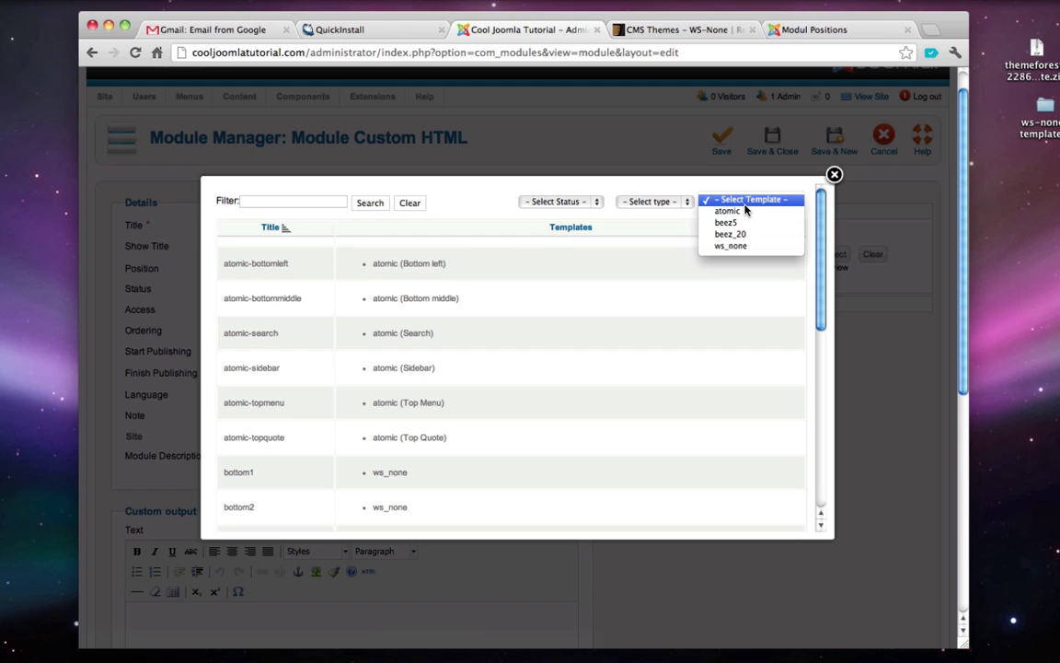
pyautogui.click(763, 247)
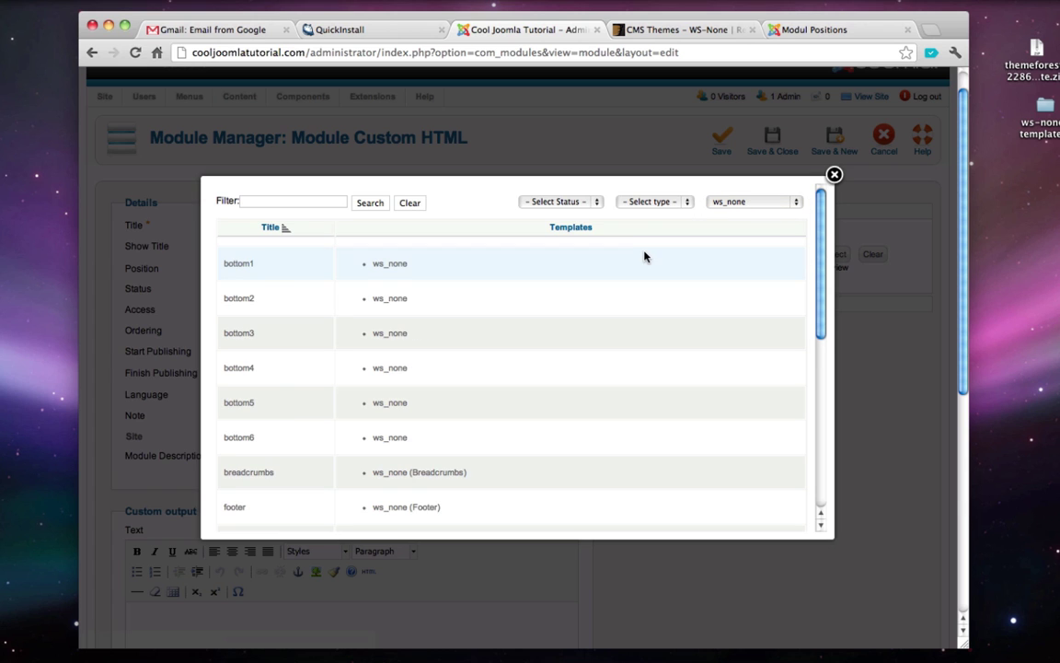
pyautogui.scroll(-10, 640, 258)
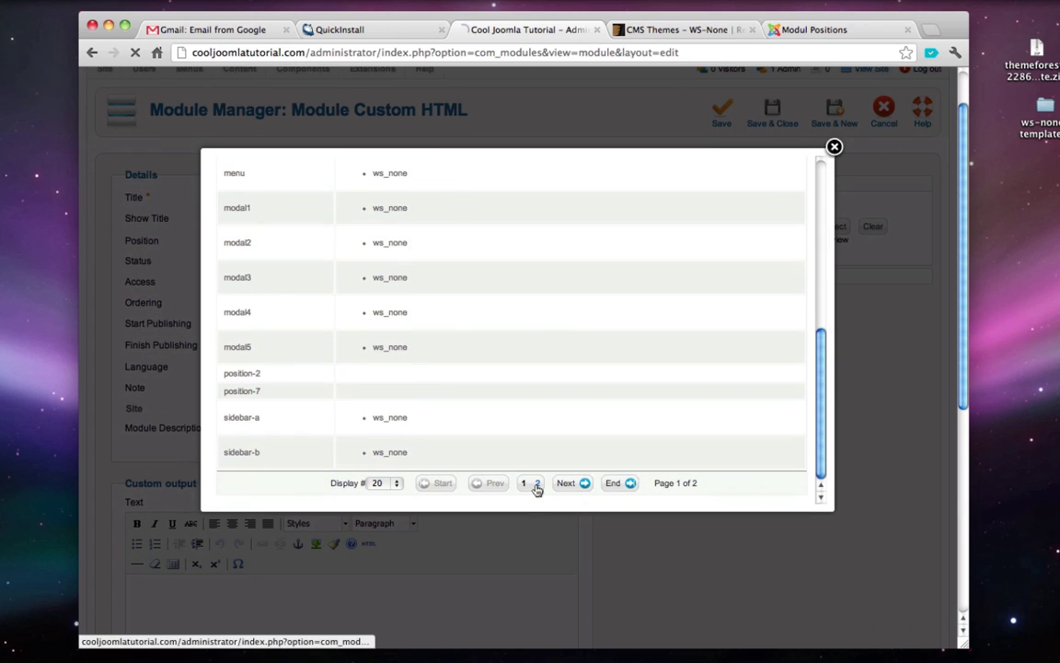
pyautogui.click(536, 485)
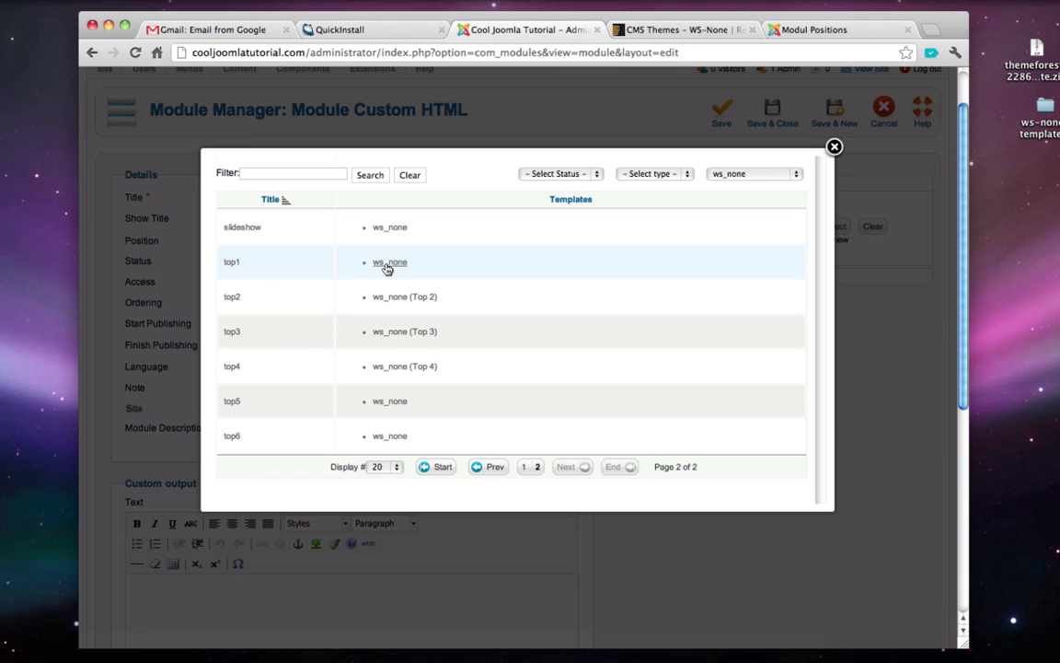
pyautogui.click(388, 265)
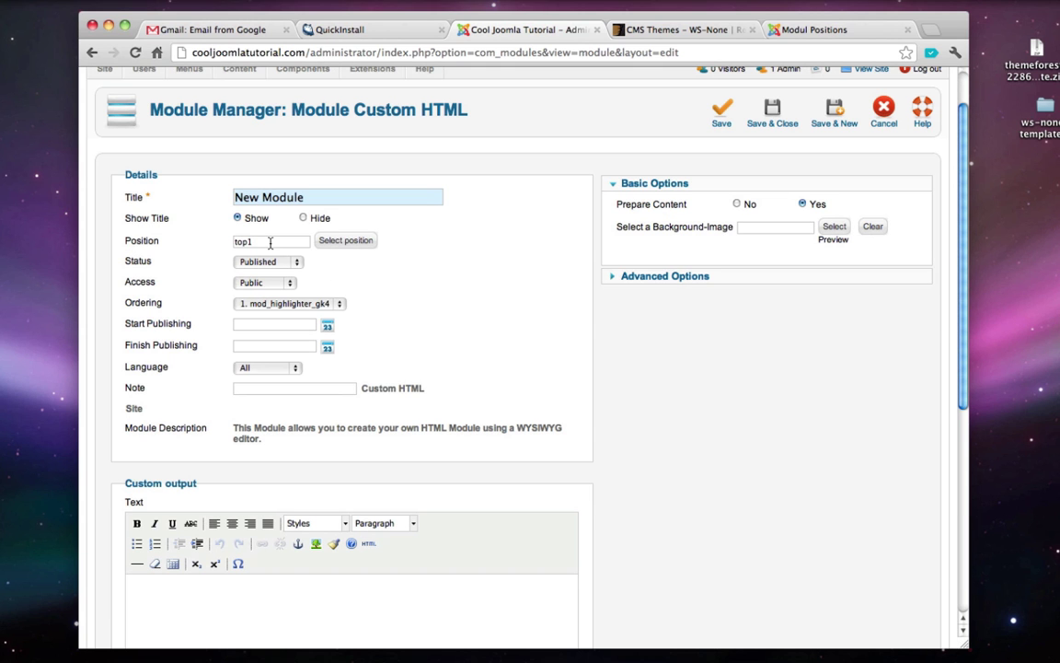
# - Enter 'Hello, this is a module!' as the module's custom output
pyautogui.scroll(-4, 276, 276)
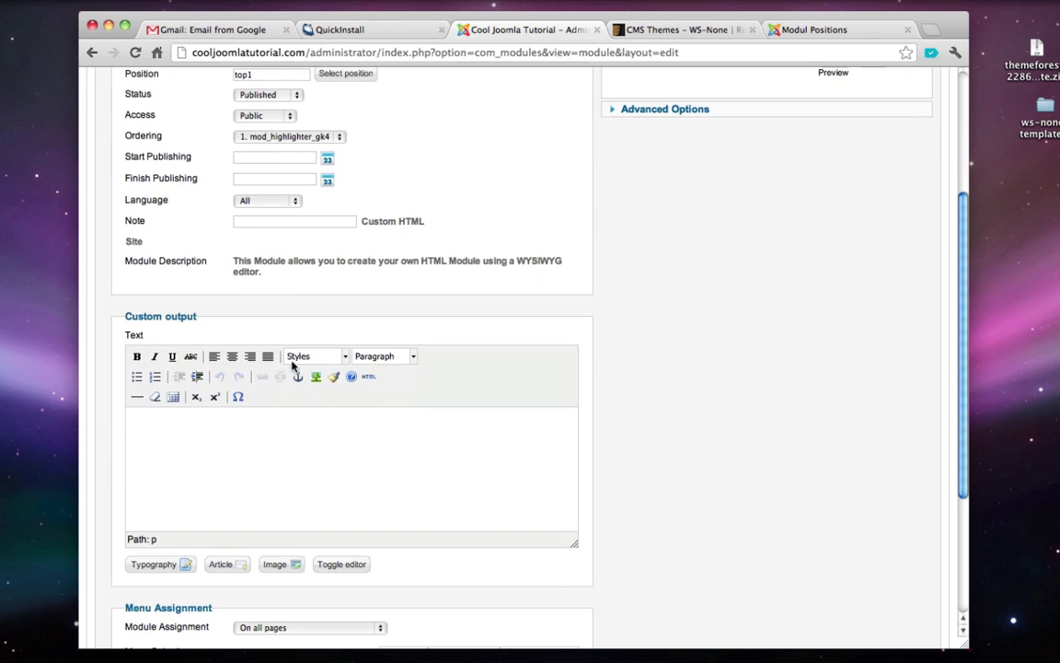
pyautogui.click(288, 427)
pyautogui.write('Hello, this is a module!')
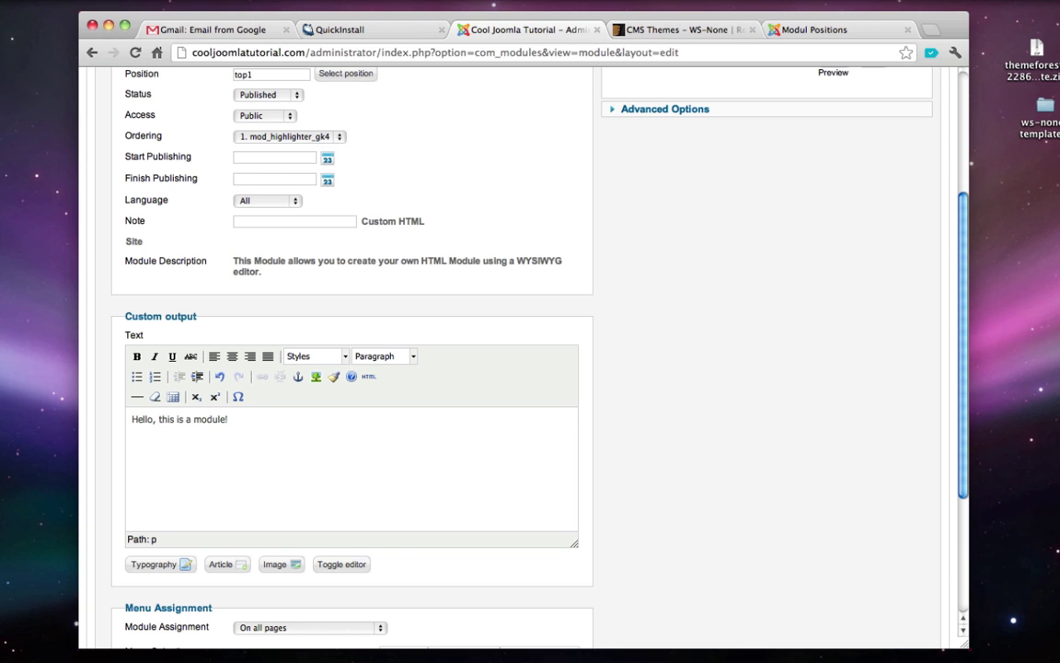
# - Set Module Assignment to 'Only on the pages selected' and save the module
pyautogui.scroll(-1, 628, 452)
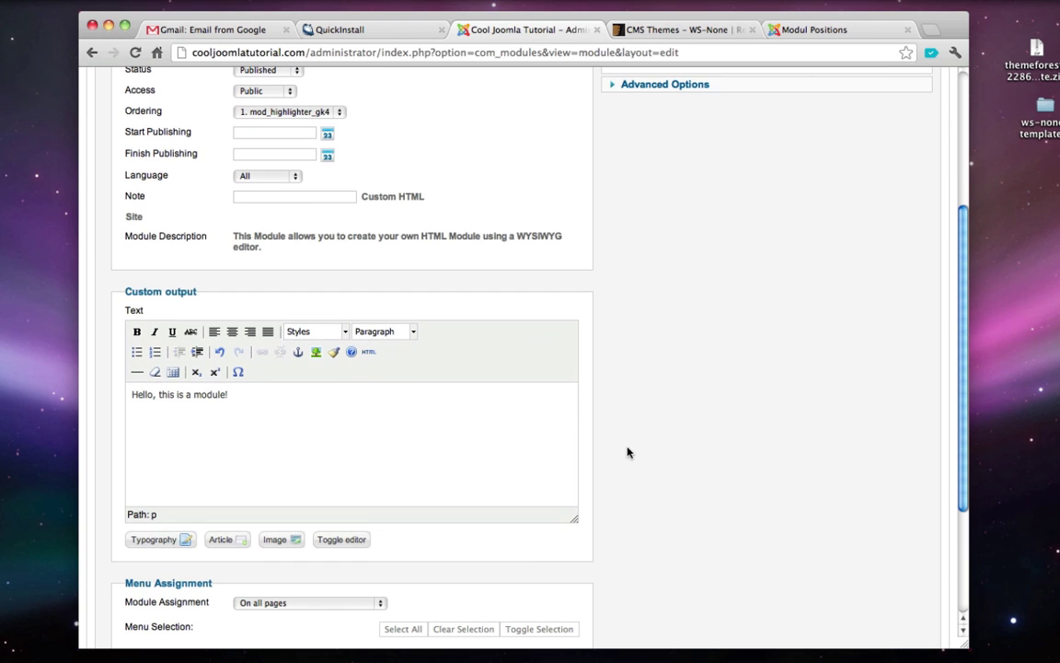
pyautogui.scroll(-5, 628, 451)
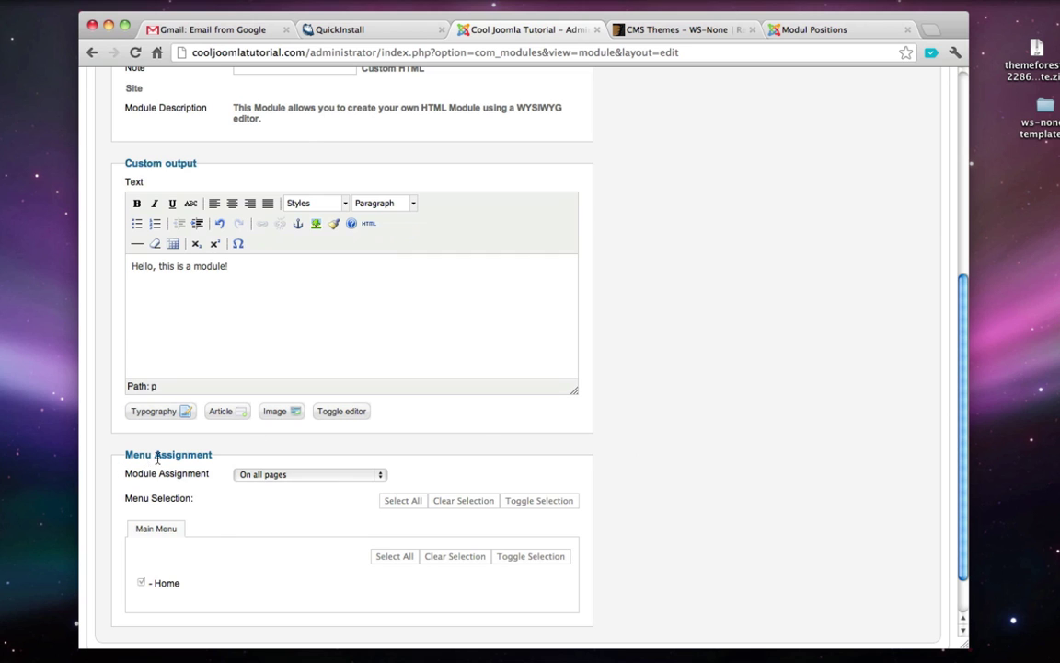
pyautogui.scroll(-1, 185, 460)
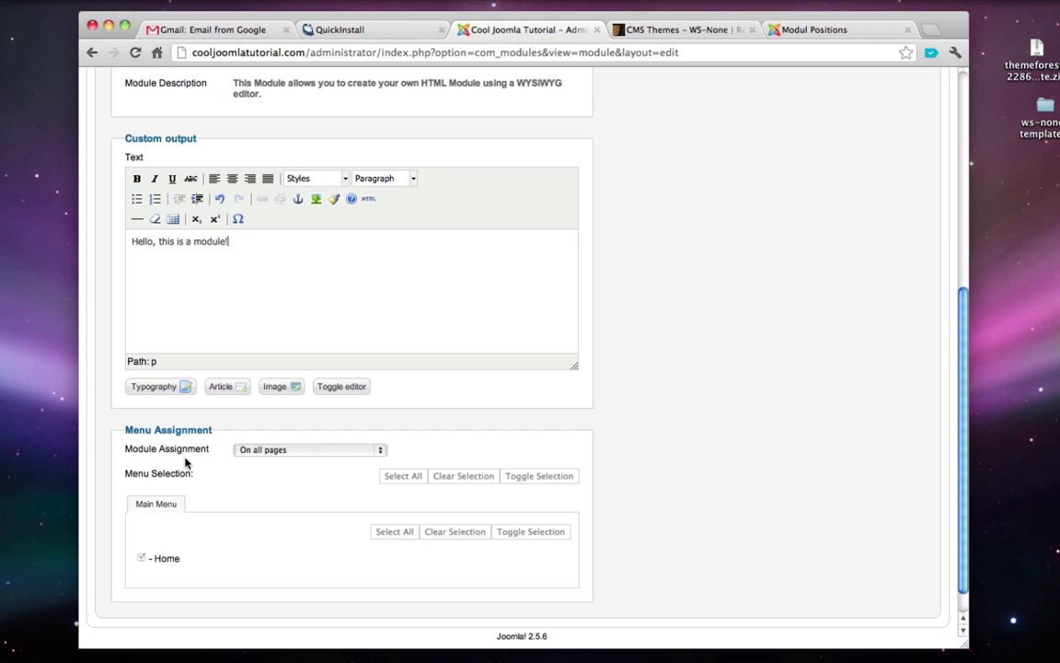
pyautogui.click(266, 449)
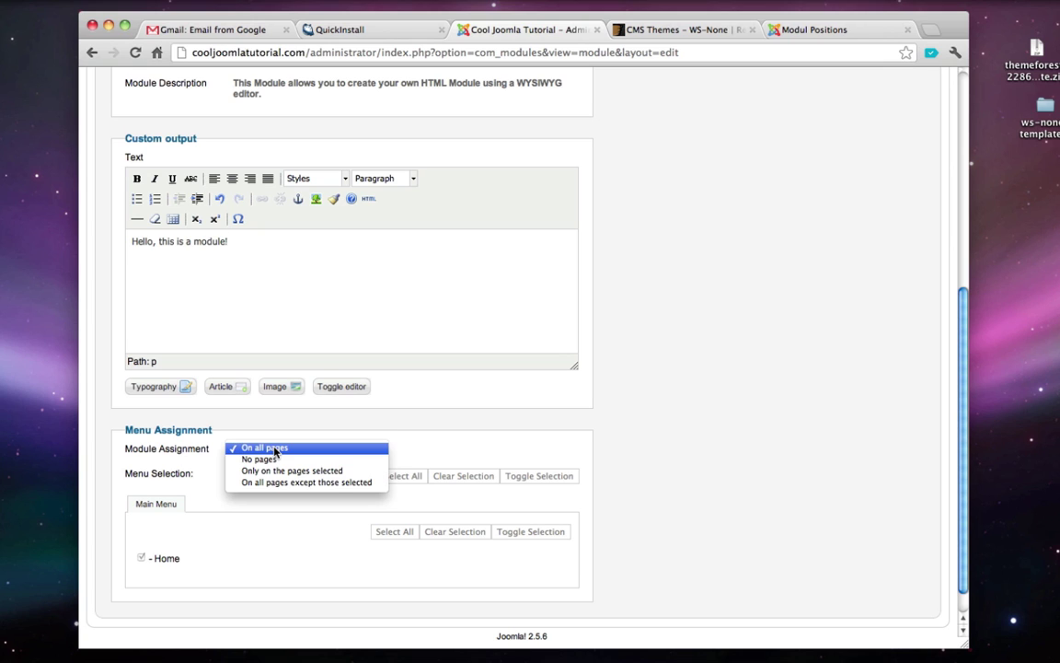
pyautogui.click(313, 475)
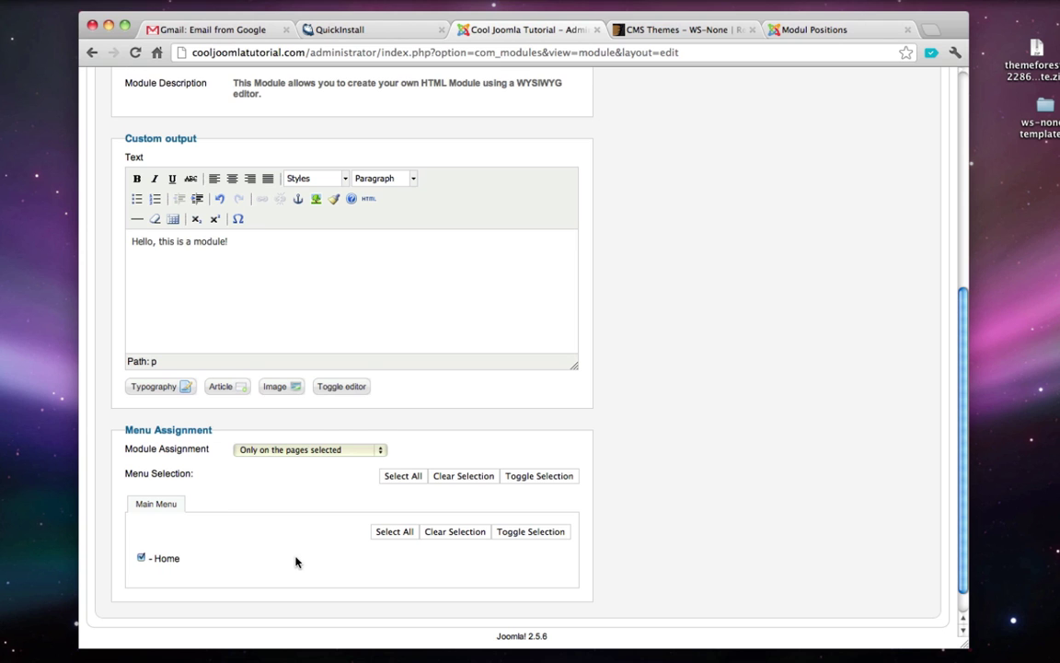
pyautogui.scroll(10, 296, 562)
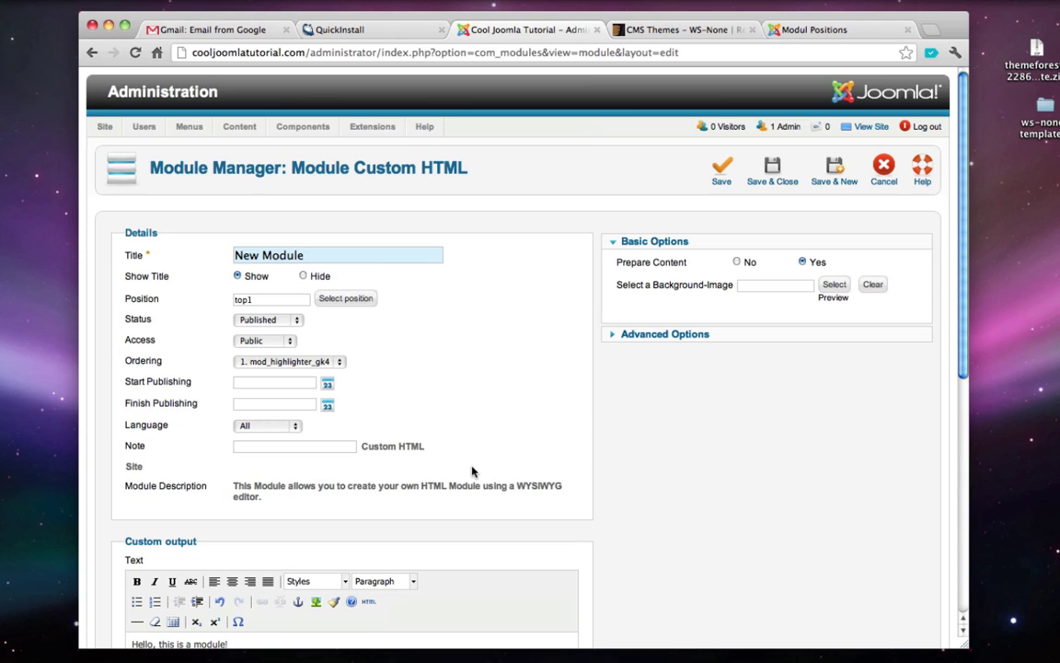
pyautogui.click(780, 181)
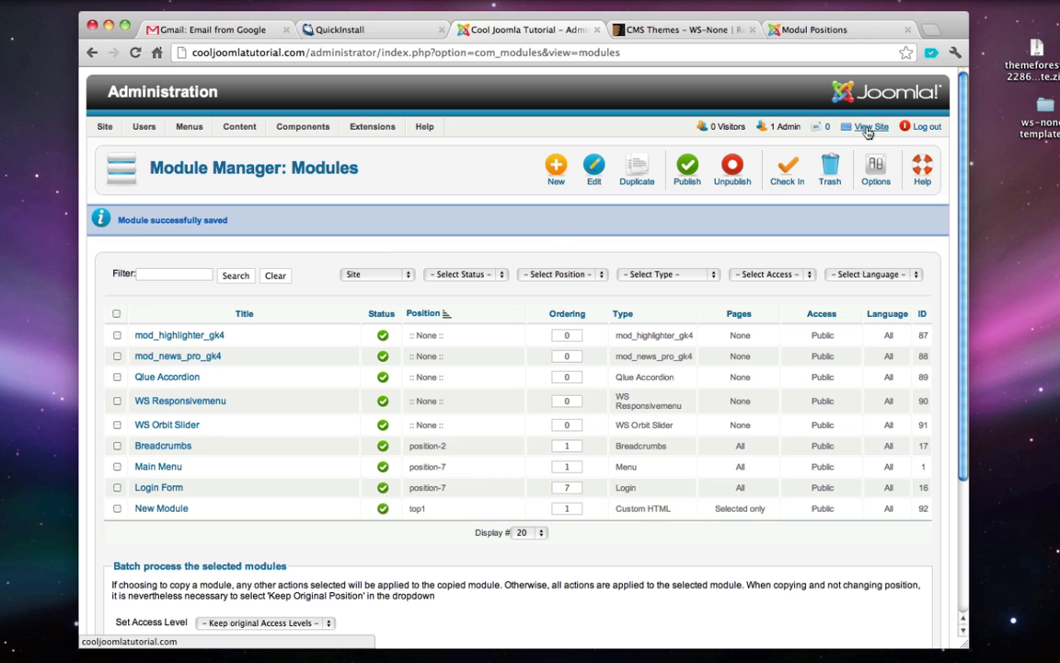
# - Change the Home menu item's type to Featured Articles, then view the live front page
pyautogui.click(868, 130)
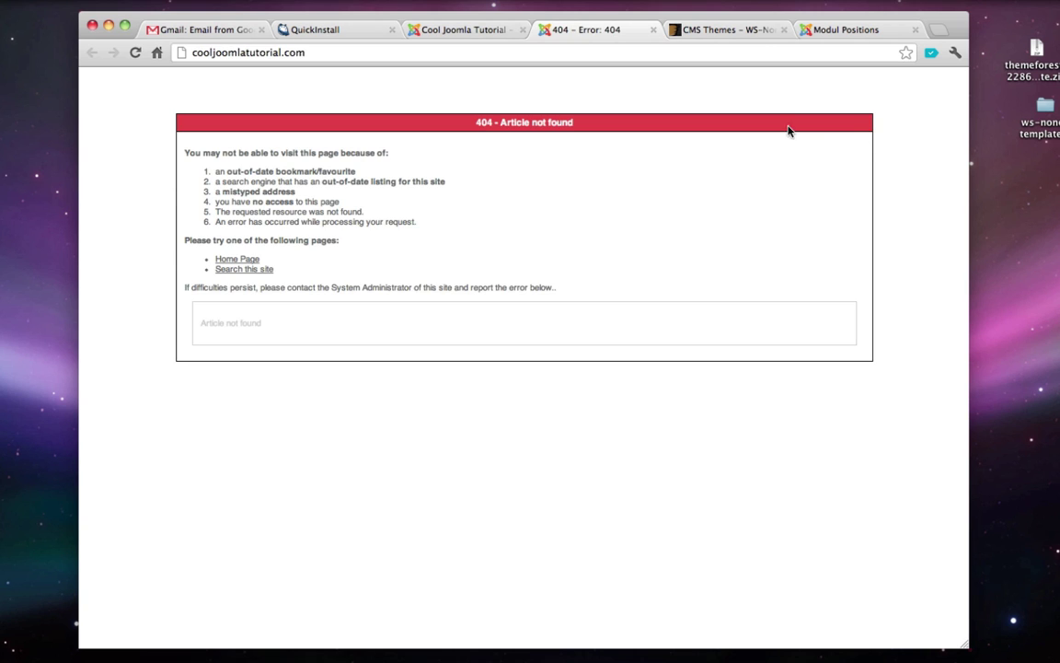
pyautogui.press('super+w')
pyautogui.moveTo(189, 134)
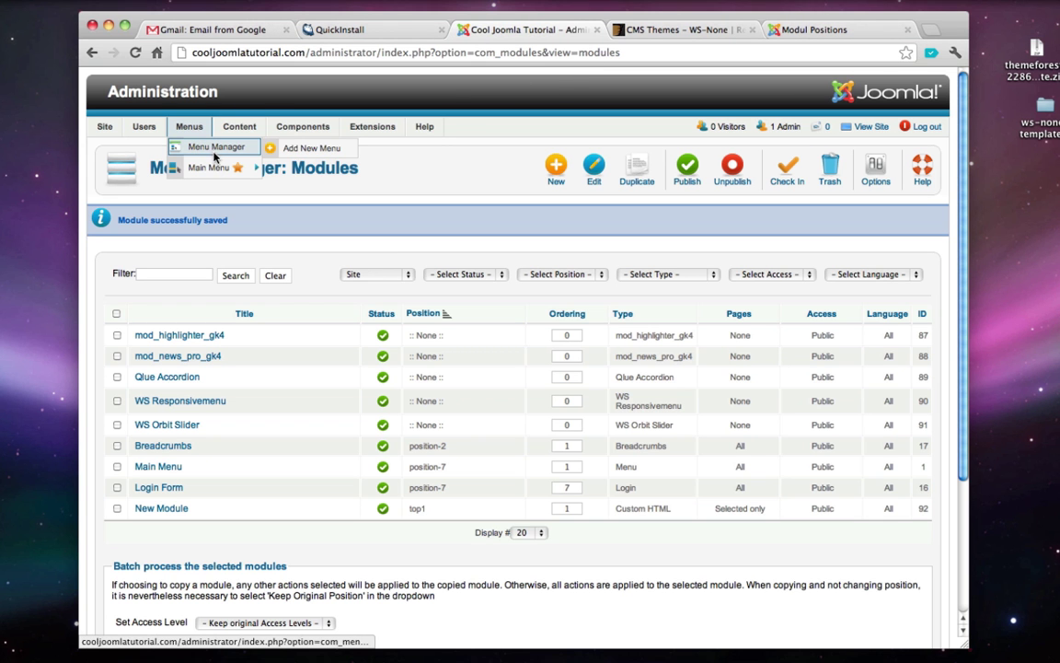
pyautogui.click(214, 168)
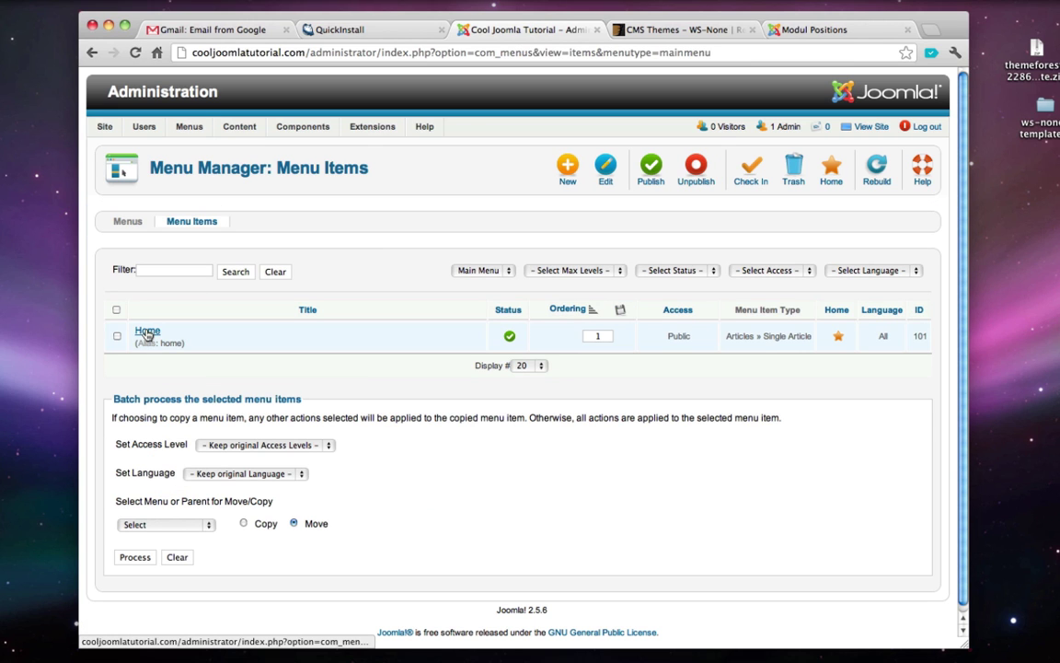
pyautogui.click(147, 331)
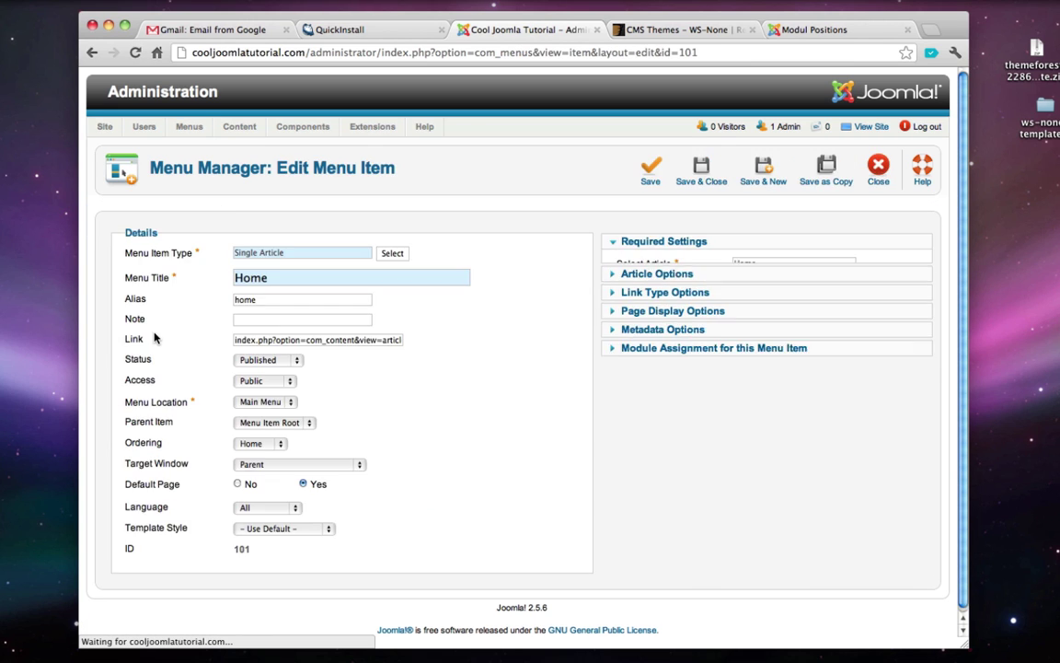
pyautogui.click(384, 252)
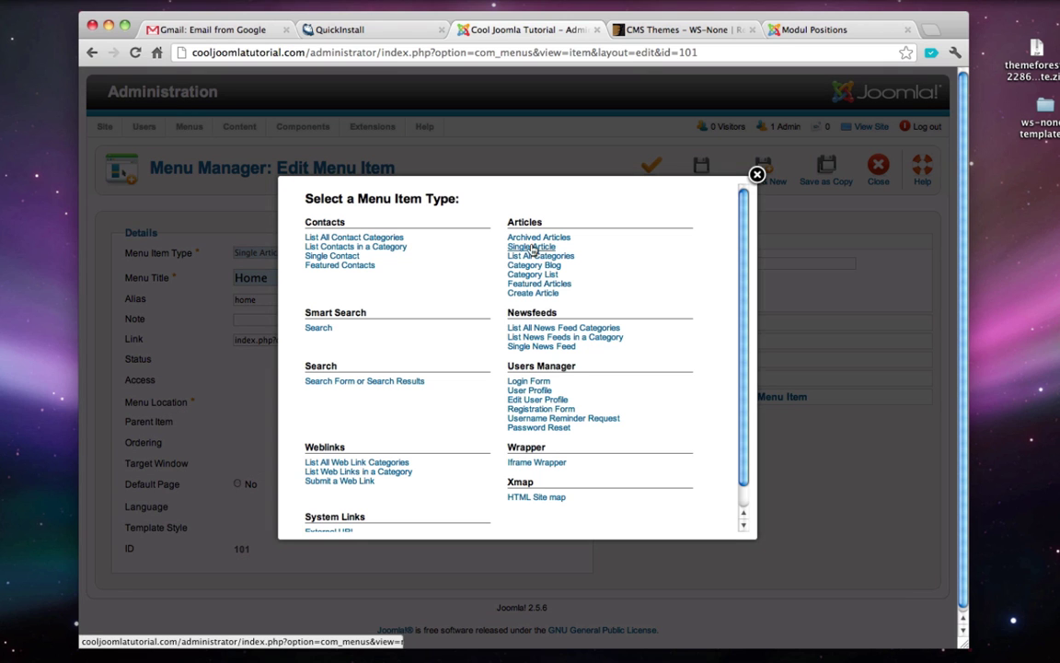
pyautogui.click(538, 287)
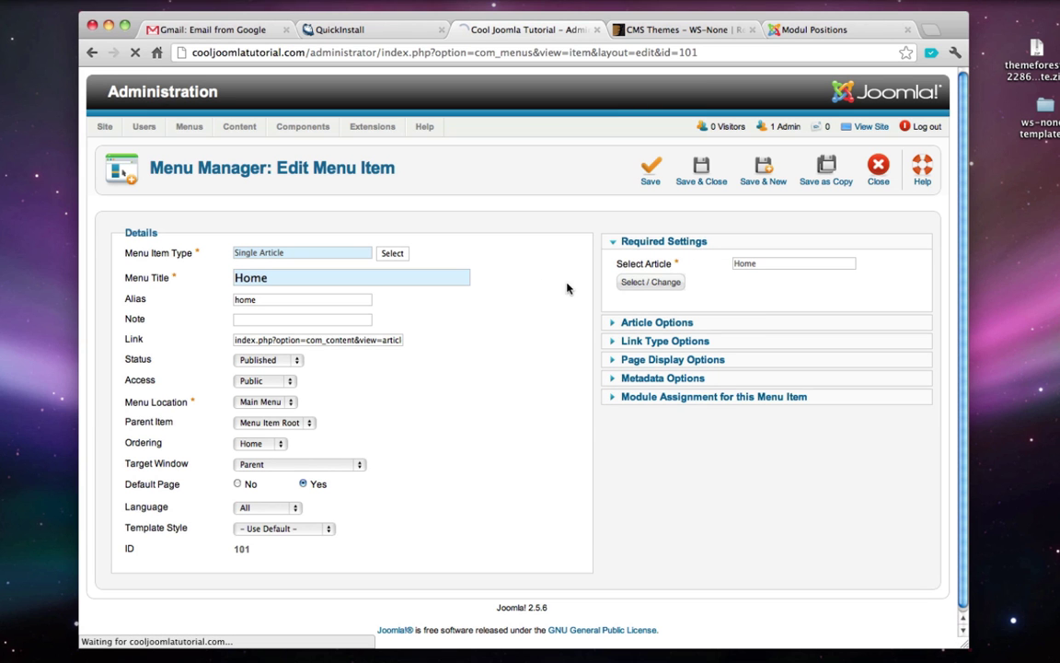
pyautogui.click(702, 167)
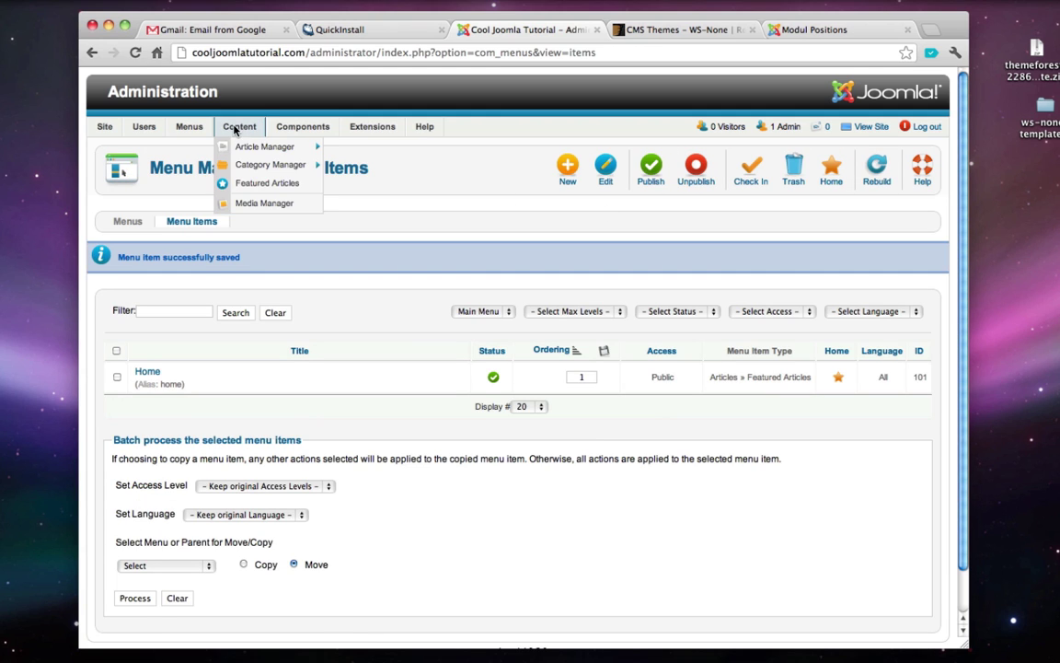
pyautogui.click(873, 127)
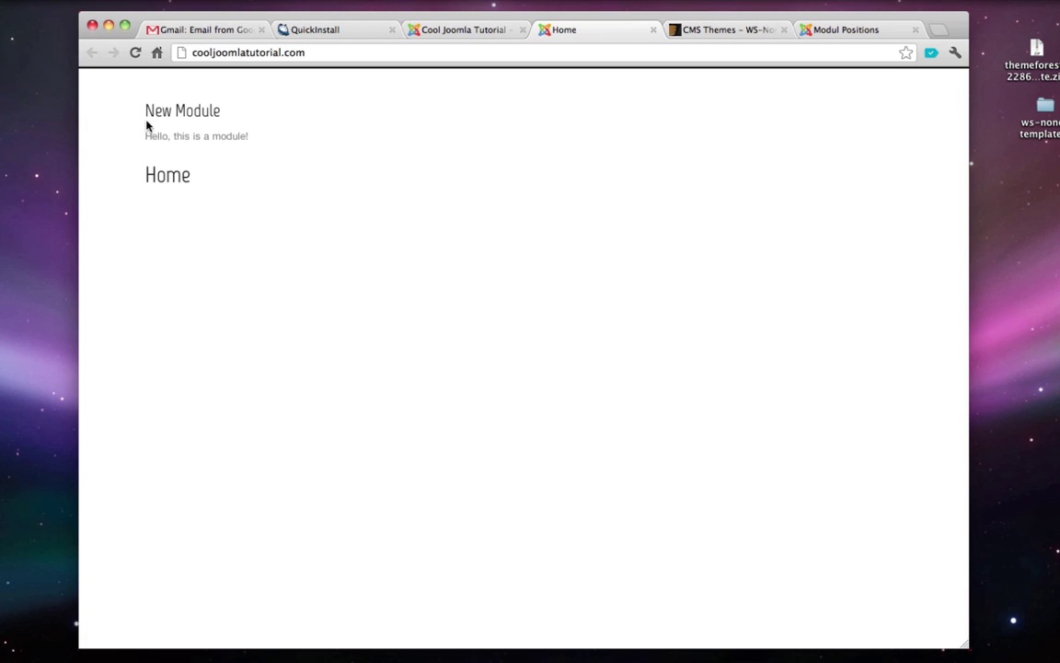
# - Highlight and deselect New Module's text, then close the Gmail, QuickInstall and CMS Themes tabs
pyautogui.moveTo(140, 103); pyautogui.dragTo(250, 137)
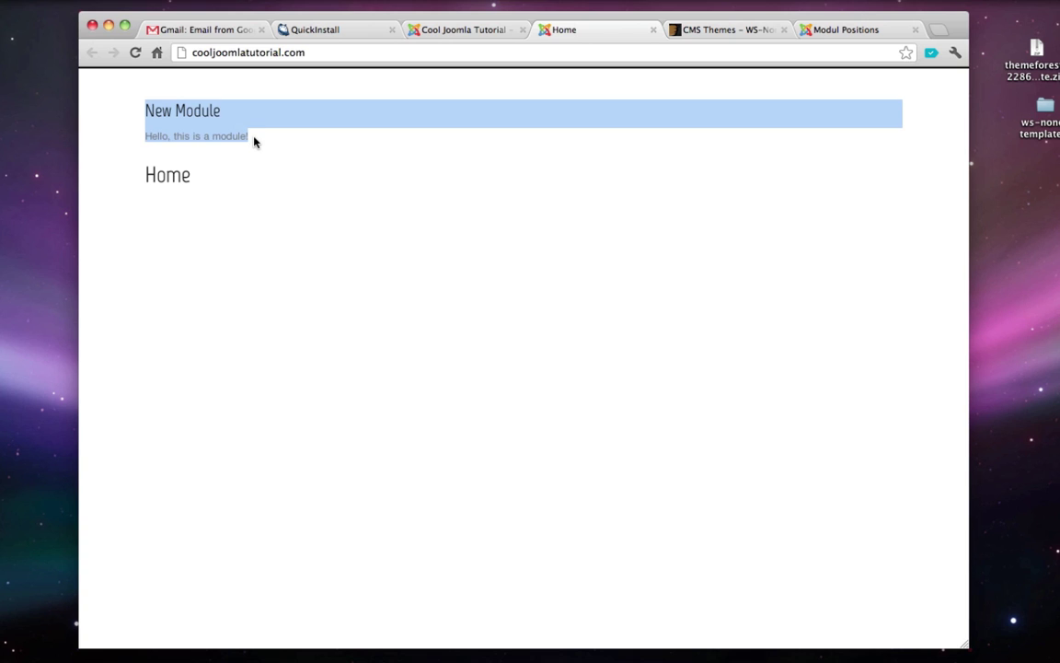
pyautogui.click(255, 140)
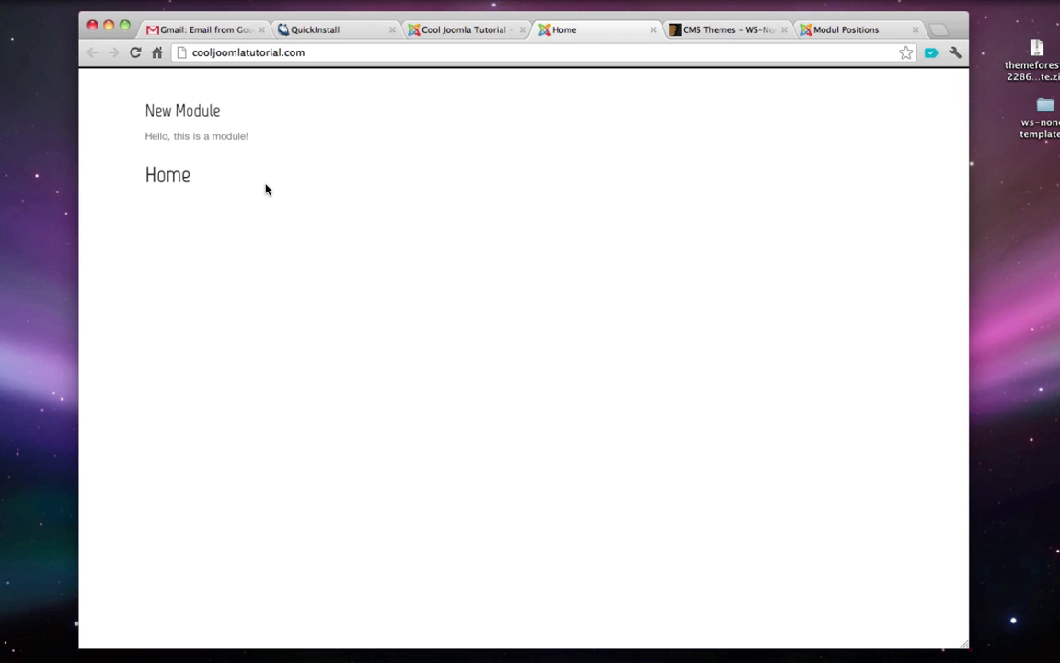
pyautogui.click(262, 30)
pyautogui.click(260, 31)
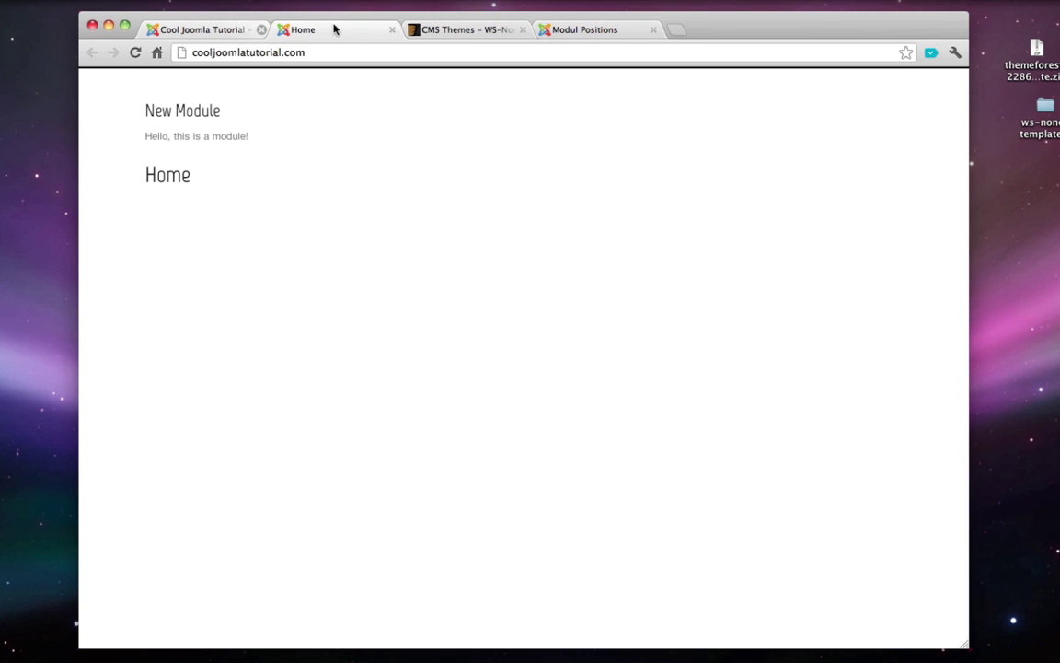
pyautogui.click(522, 29)
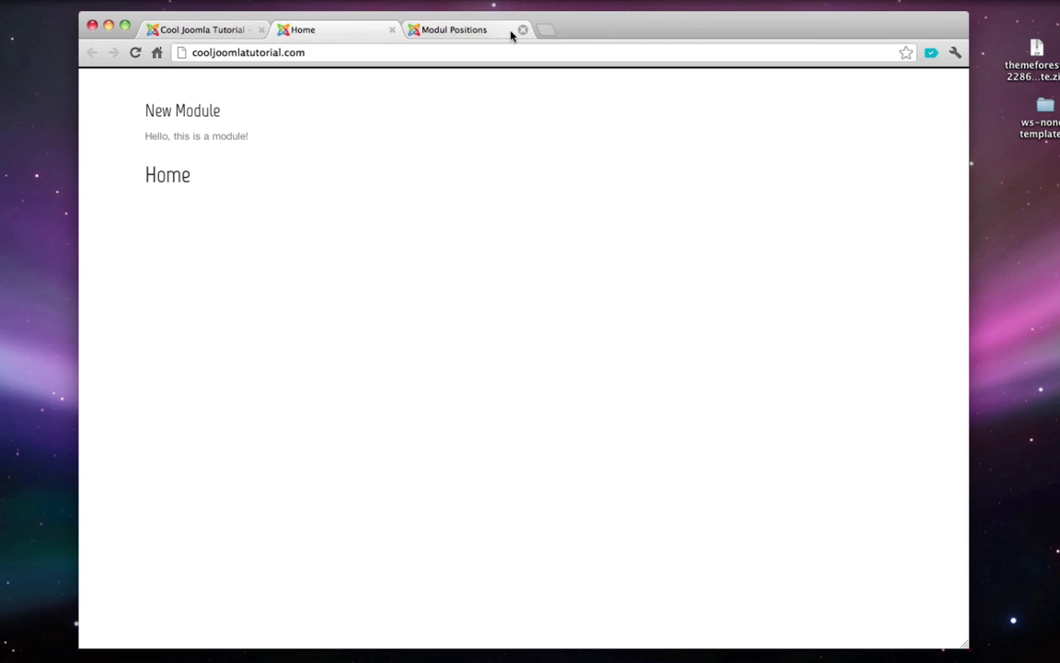
# - Close the front-page tab and trash New Module from the Module Manager
pyautogui.click(392, 29)
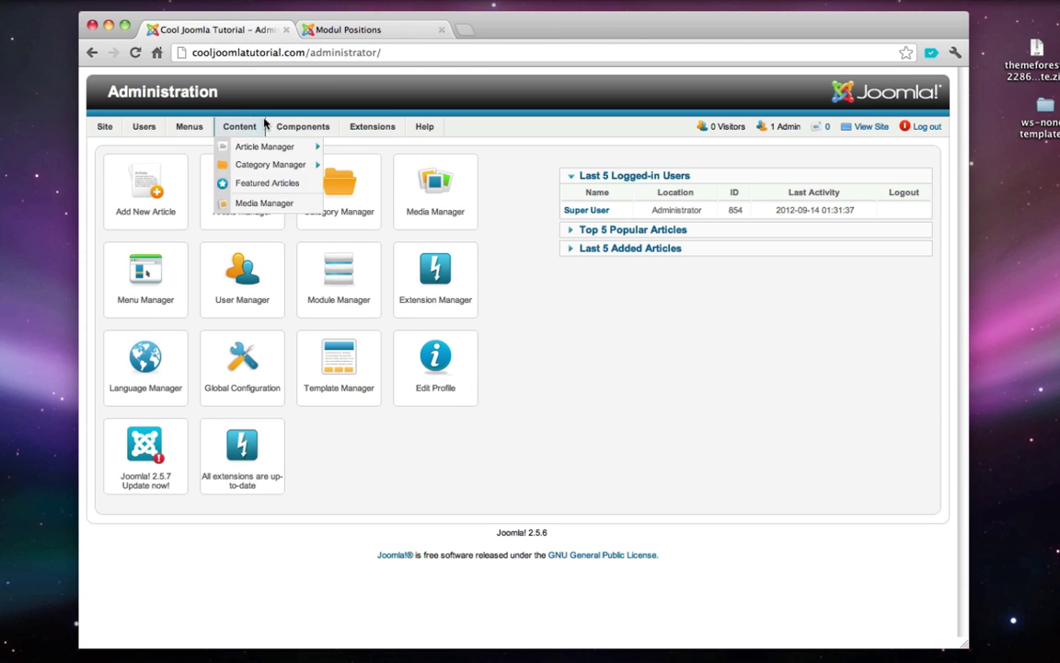
pyautogui.moveTo(252, 129)
pyautogui.moveTo(343, 128)
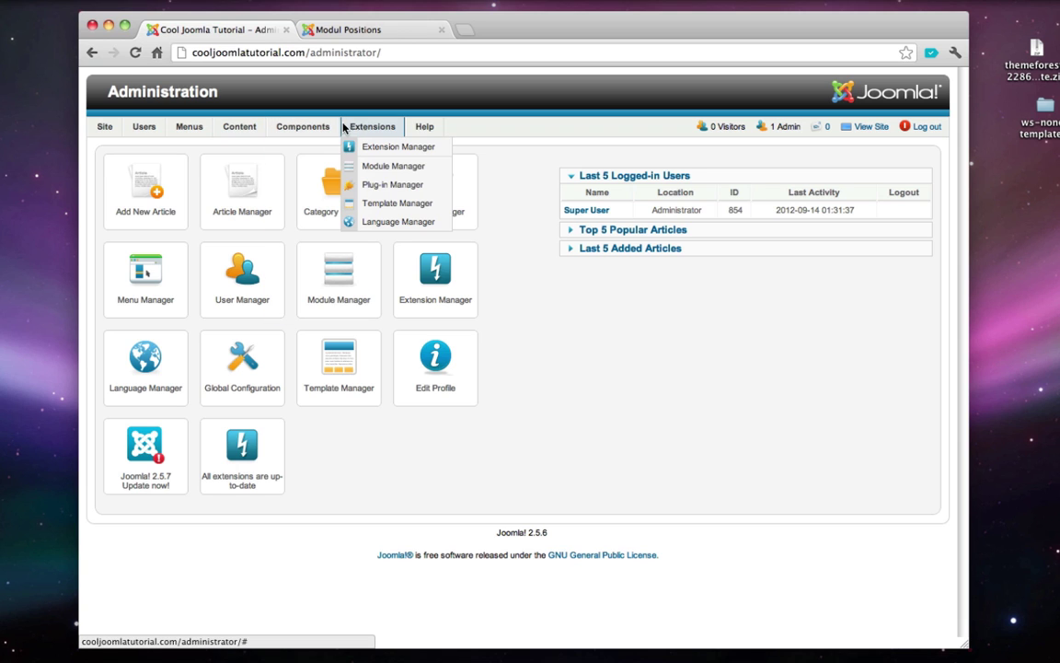
pyautogui.click(385, 166)
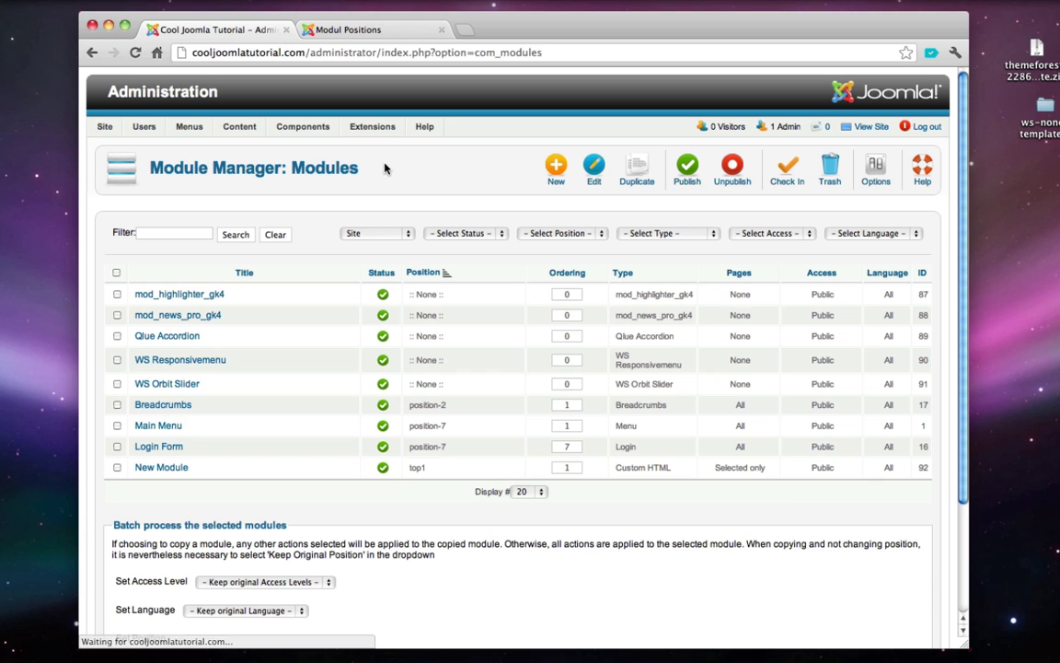
pyautogui.click(116, 468)
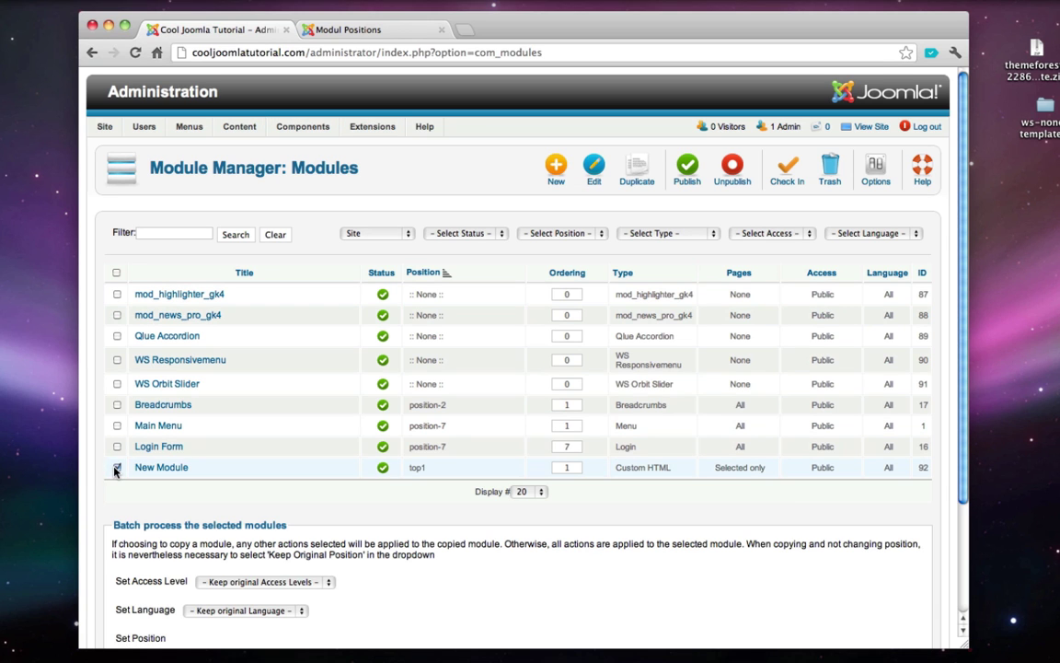
pyautogui.click(822, 162)
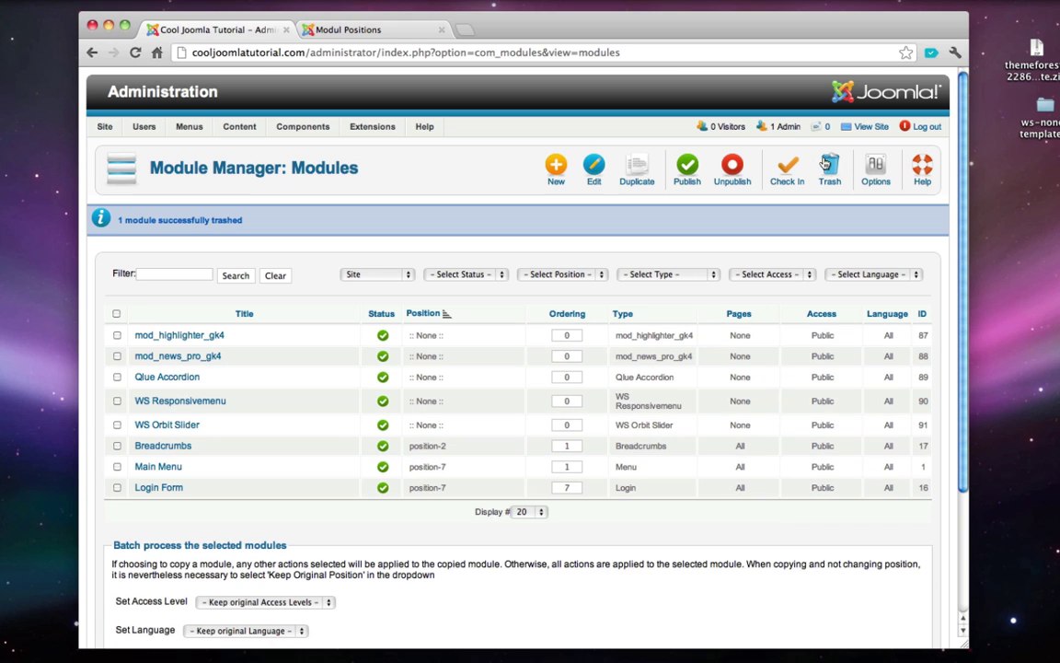
# - Glance at the WS-None module positions demo, then open a new browser tab
pyautogui.click(348, 29)
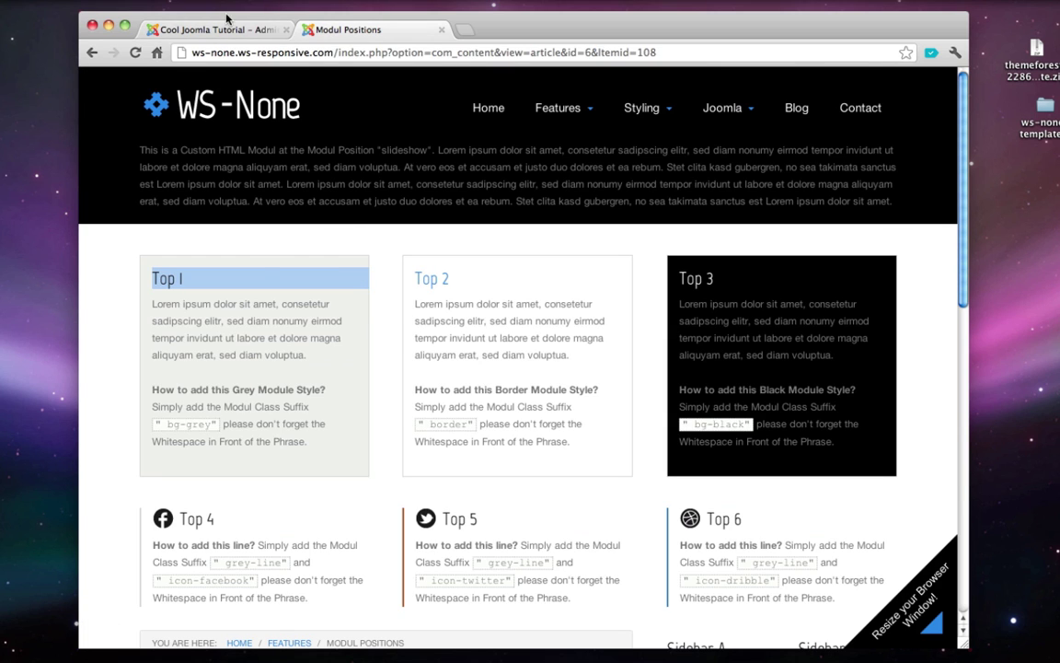
pyautogui.click(208, 28)
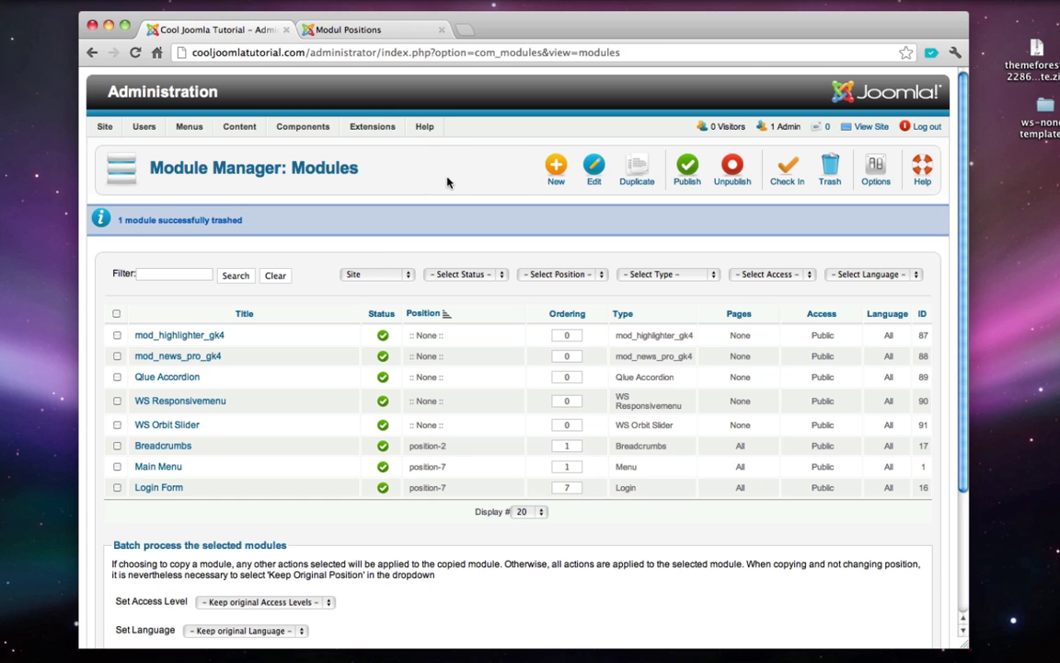
pyautogui.press('super+t')
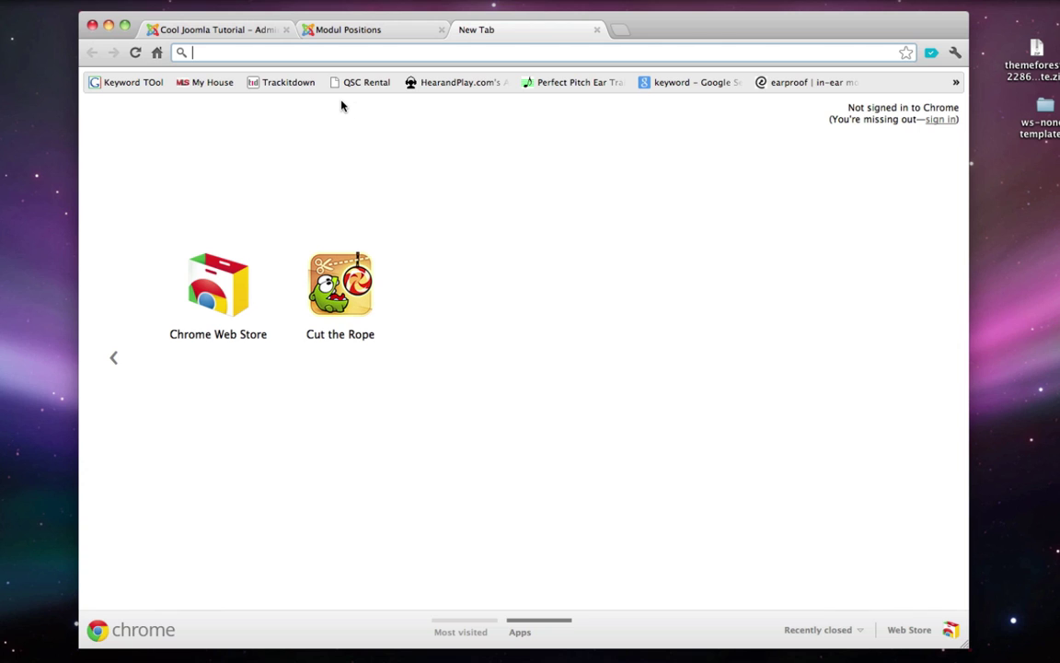
# - Search Google for pixlr and open the Pixlr.com online photo editor
pyautogui.write('pixlr')
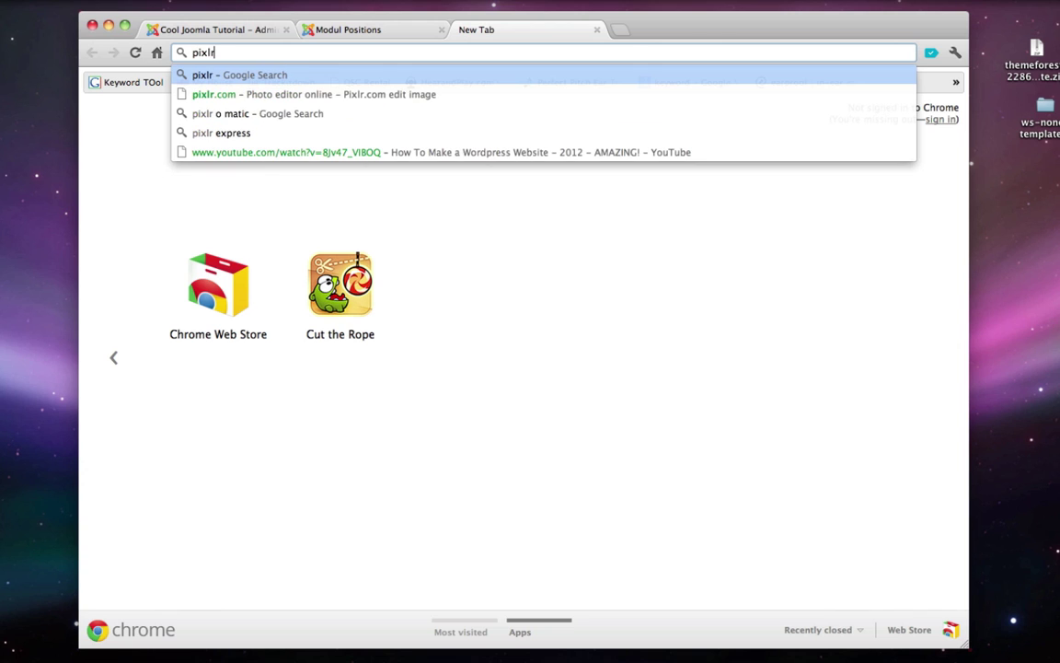
pyautogui.press('Return')
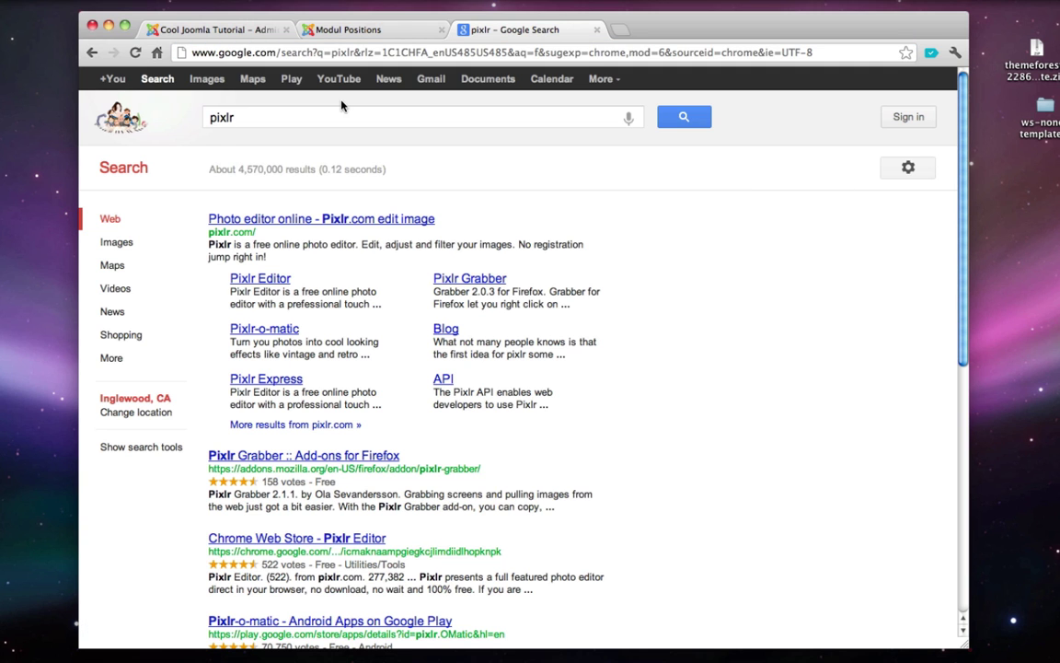
pyautogui.click(265, 218)
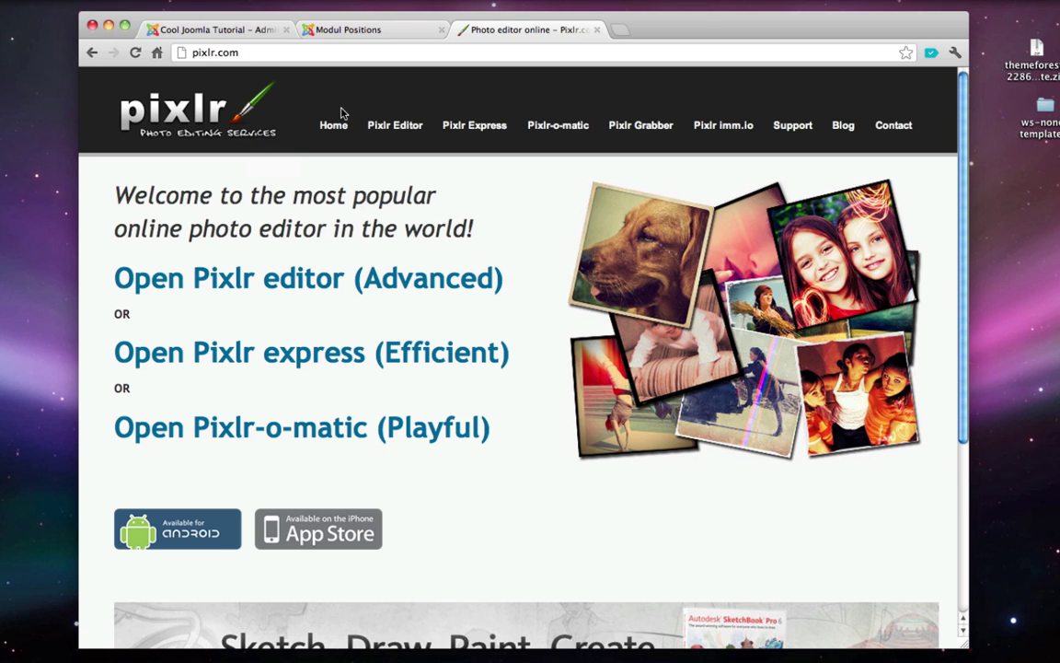
pyautogui.click(390, 135)
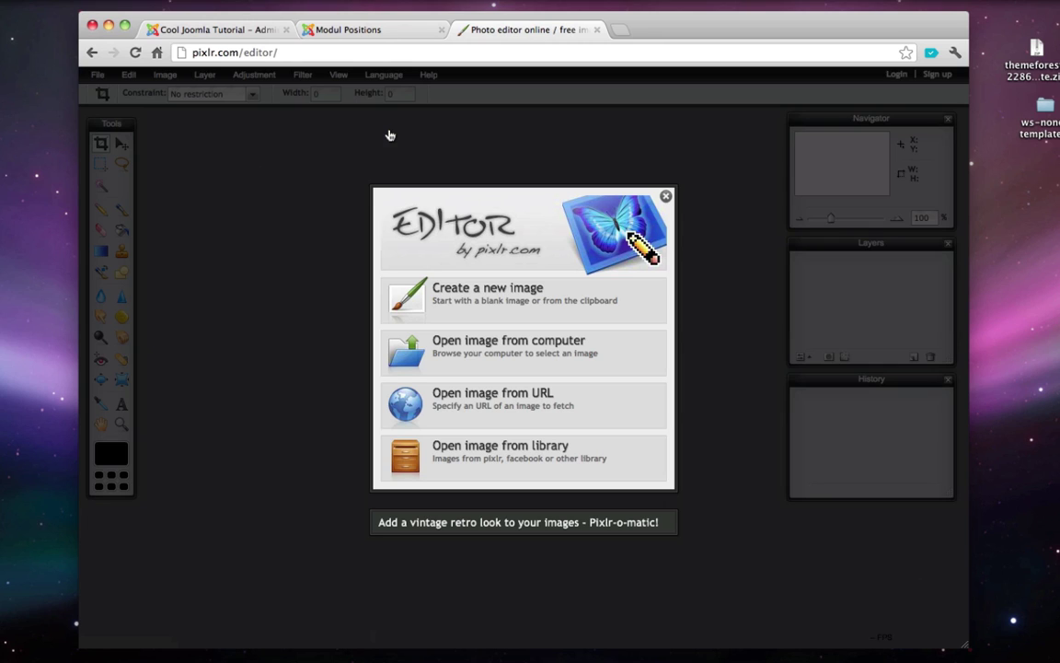
# - Dismiss the welcome dialog and create a new blank image 150 px wide by 80 px high
pyautogui.click(667, 198)
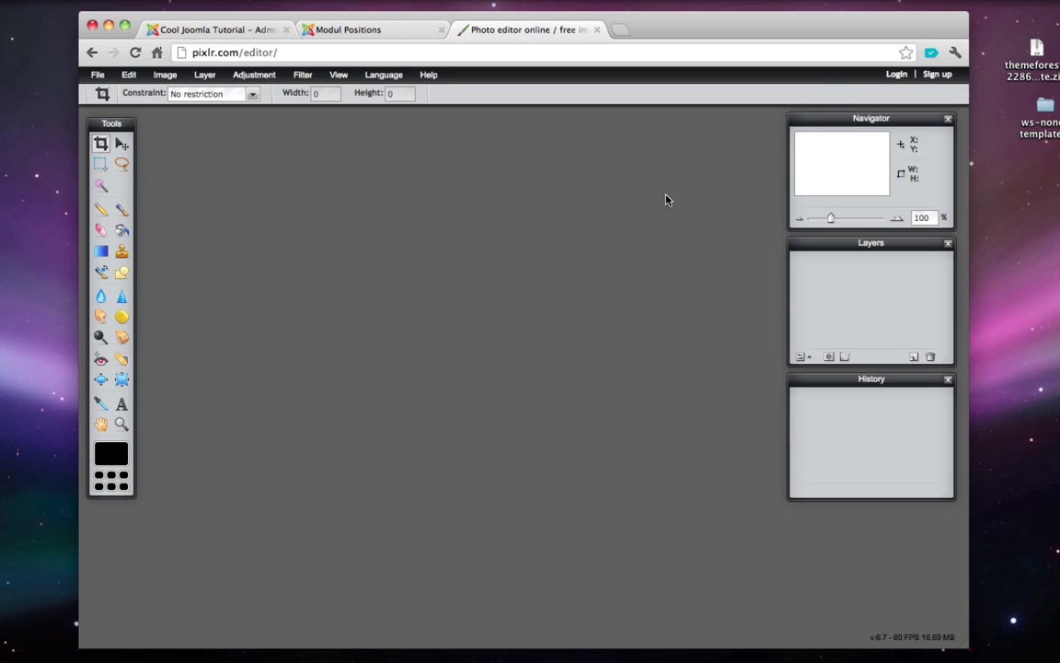
pyautogui.click(96, 75)
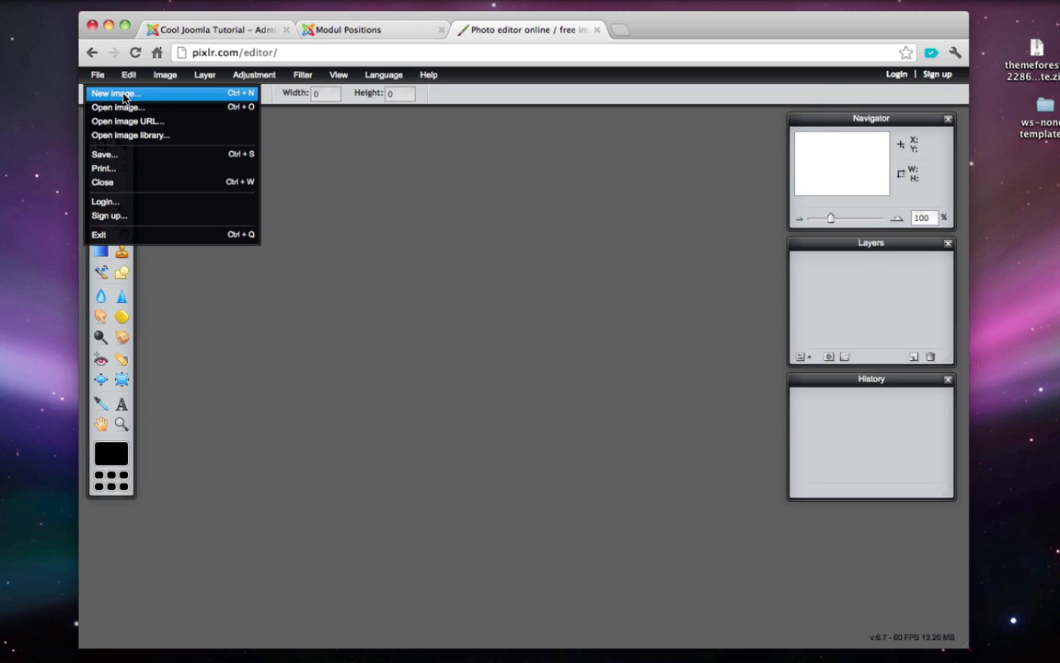
pyautogui.click(115, 94)
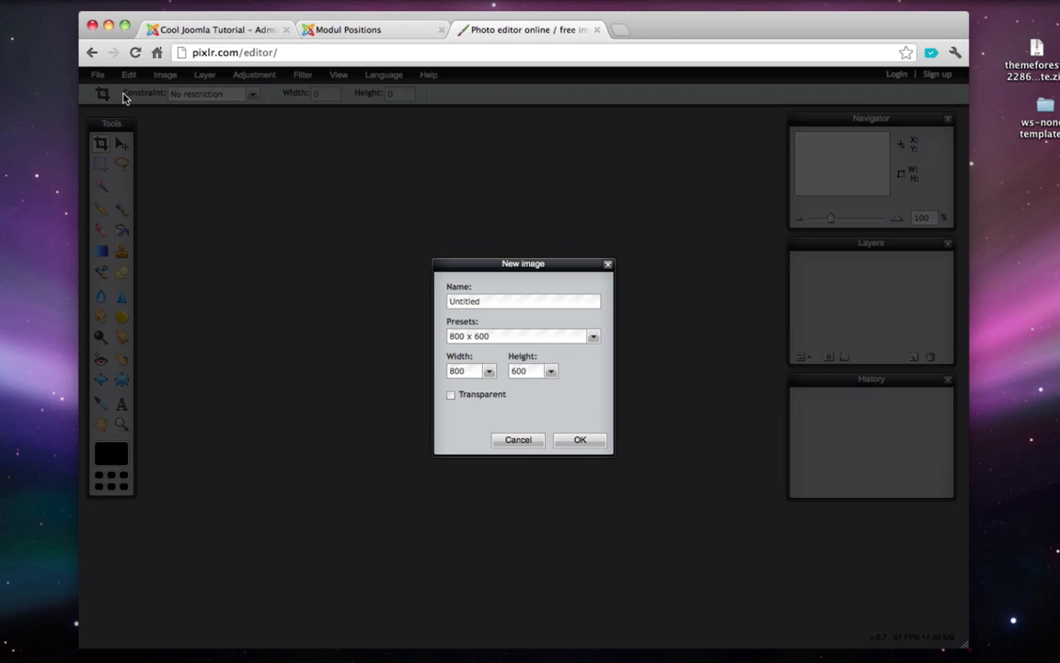
pyautogui.doubleClick(458, 371)
pyautogui.write('200')
pyautogui.press('BackSpace')
pyautogui.press('BackSpace')
pyautogui.press('BackSpace')
pyautogui.write('150')
pyautogui.doubleClick(518, 370)
pyautogui.write('80')
pyautogui.click(577, 441)
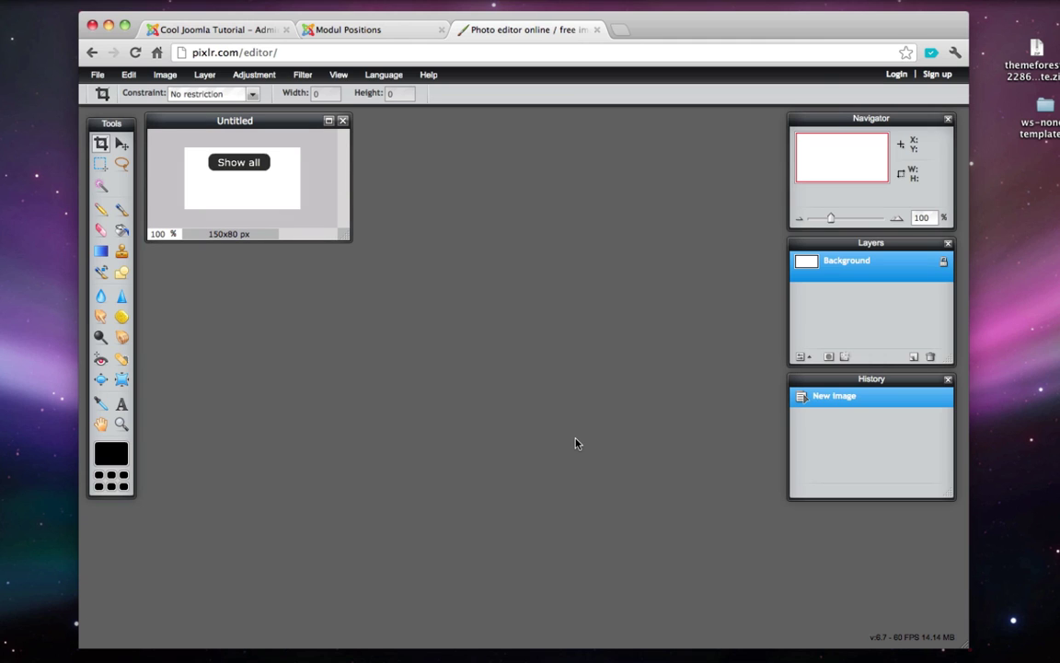
# - Fill the 150x80 canvas with black using the paint bucket
pyautogui.moveTo(347, 237); pyautogui.dragTo(505, 298)
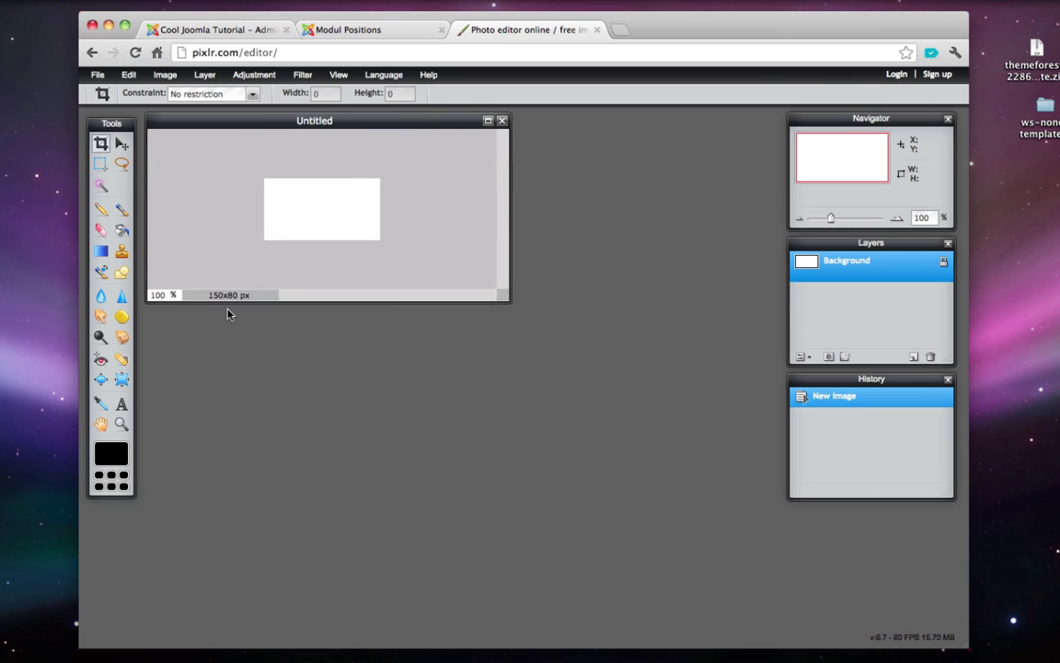
pyautogui.click(122, 231)
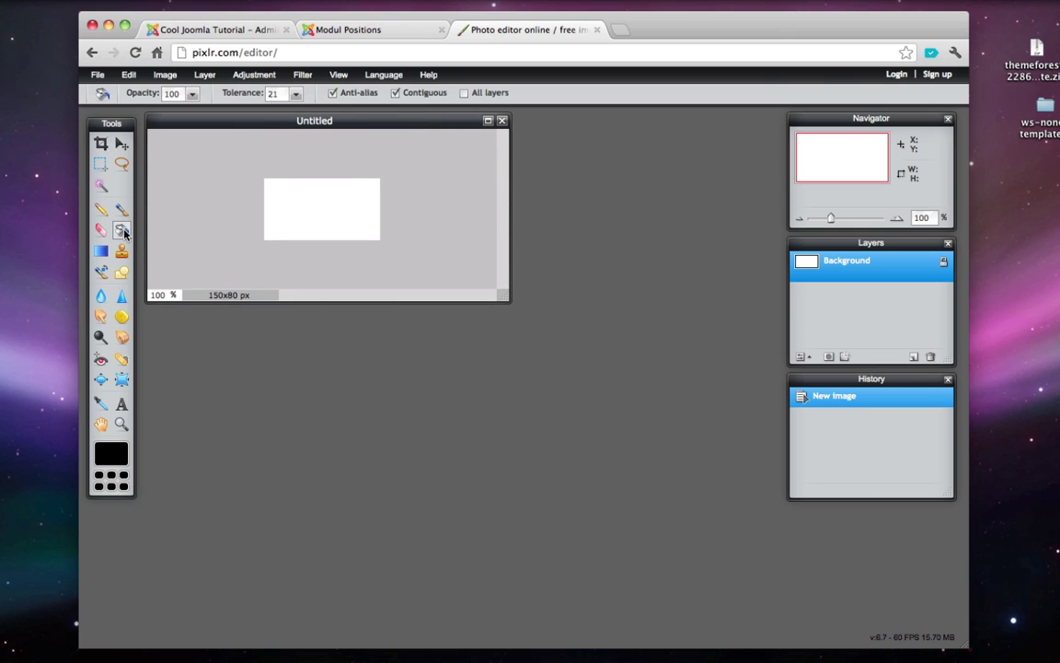
pyautogui.click(298, 207)
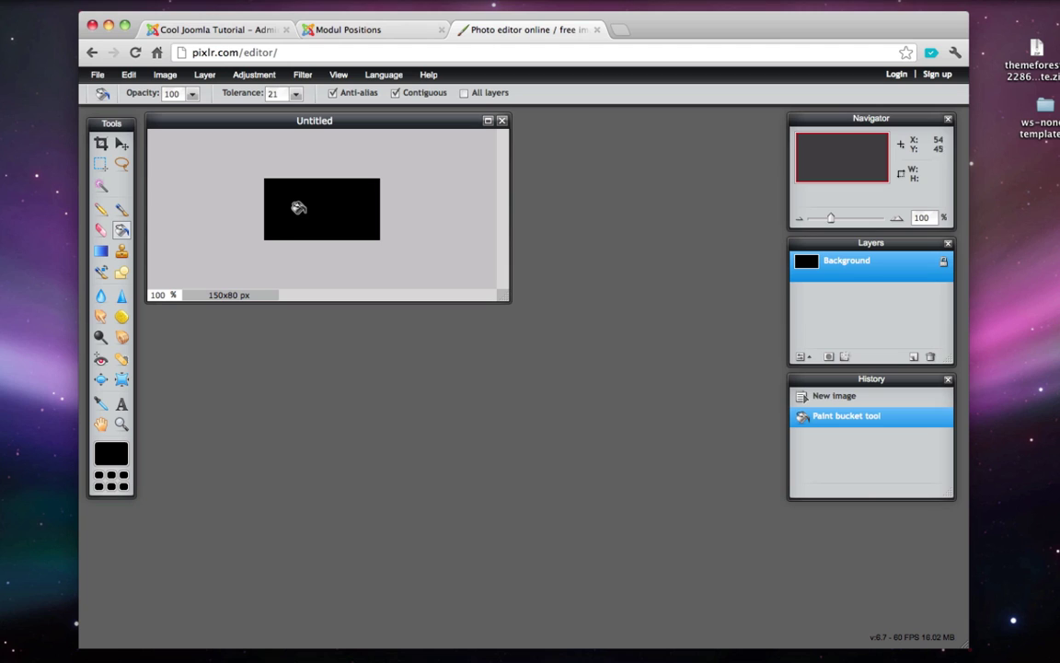
# - Add white 'Logo' text at size 50 and centre it on the black canvas
pyautogui.click(123, 410)
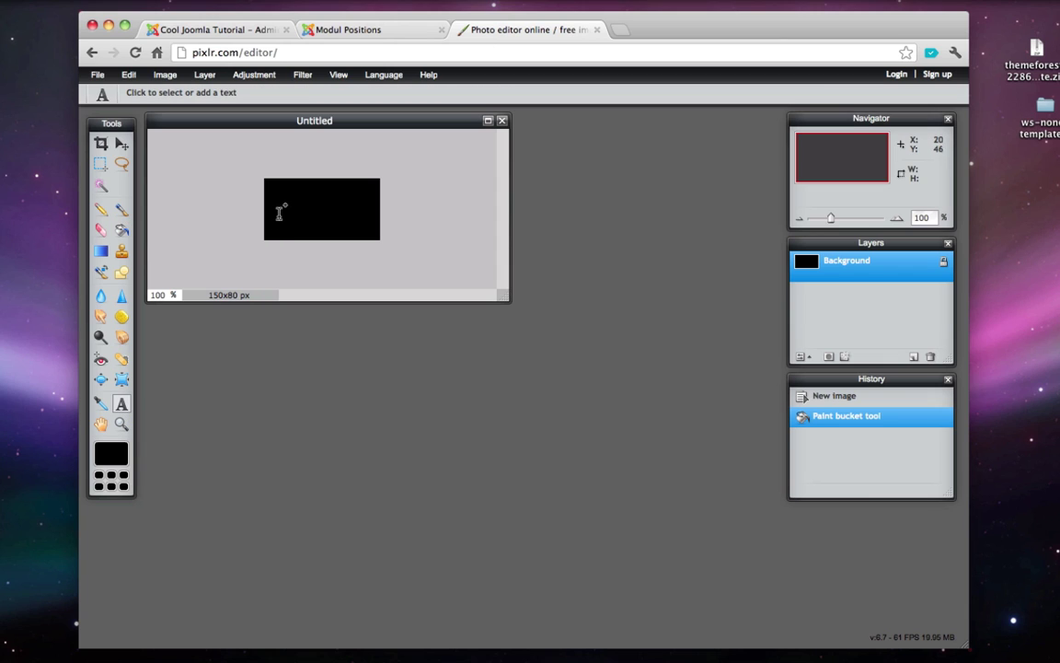
pyautogui.click(279, 212)
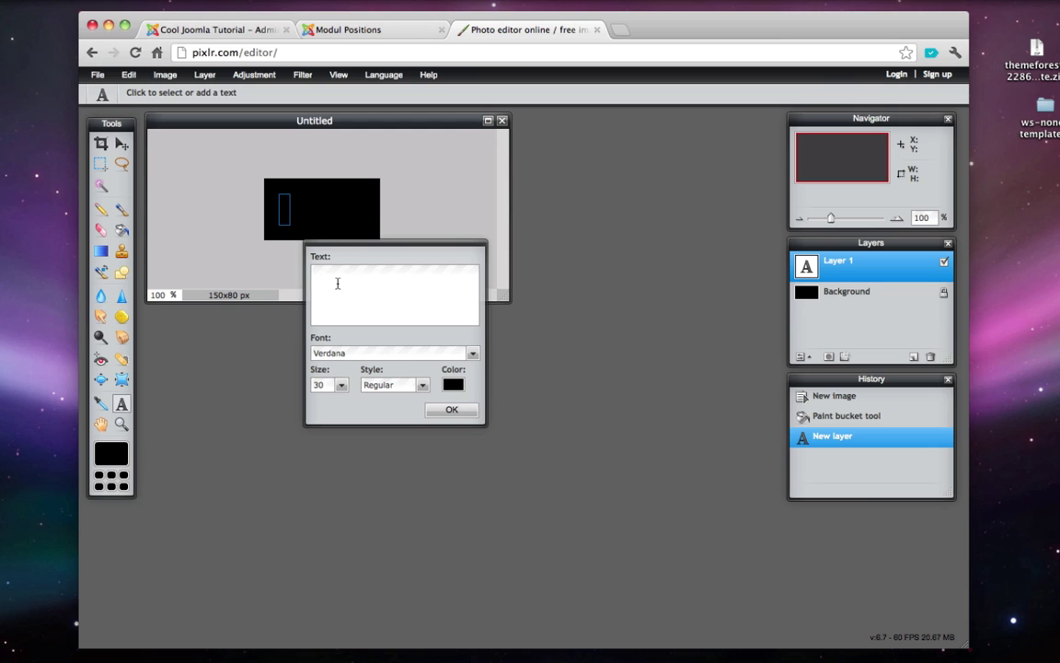
pyautogui.write('Logo')
pyautogui.click(454, 387)
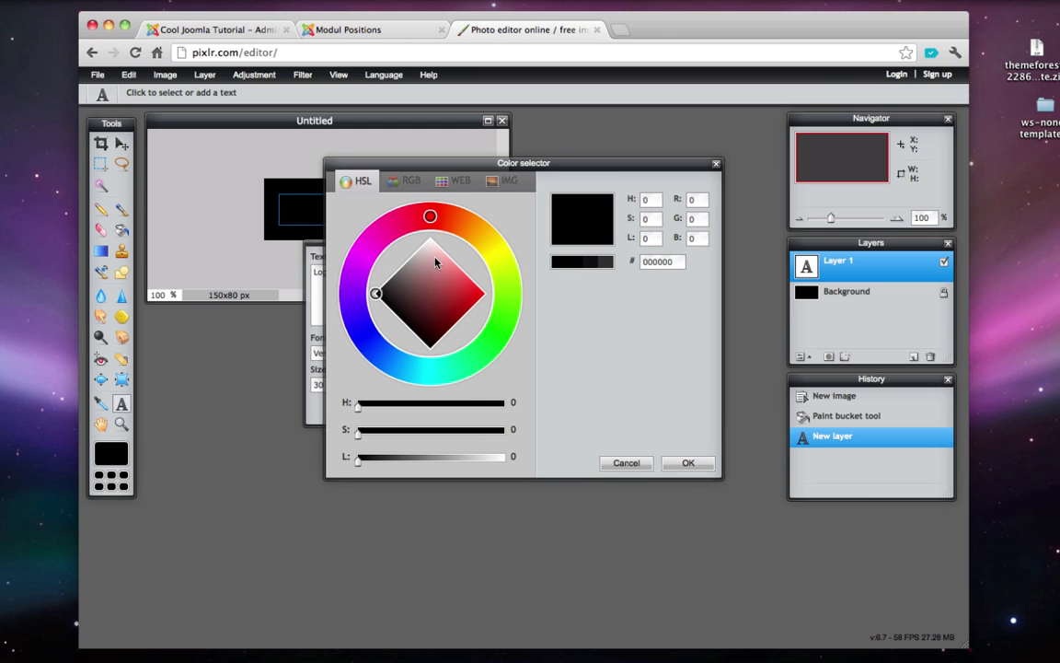
pyautogui.moveTo(427, 270); pyautogui.dragTo(390, 190)
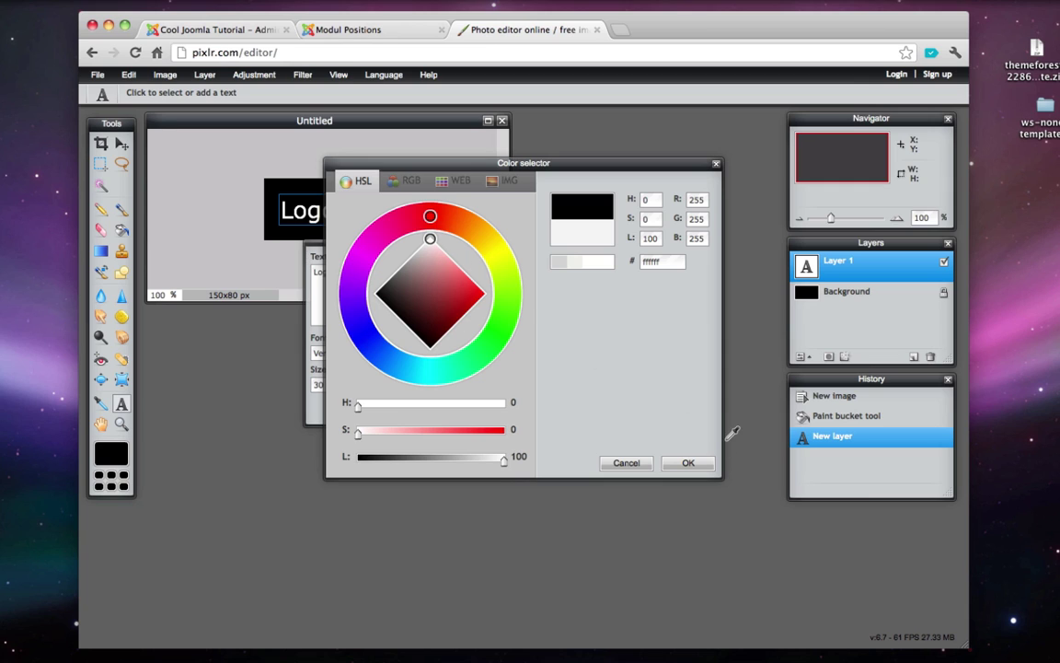
pyautogui.click(689, 463)
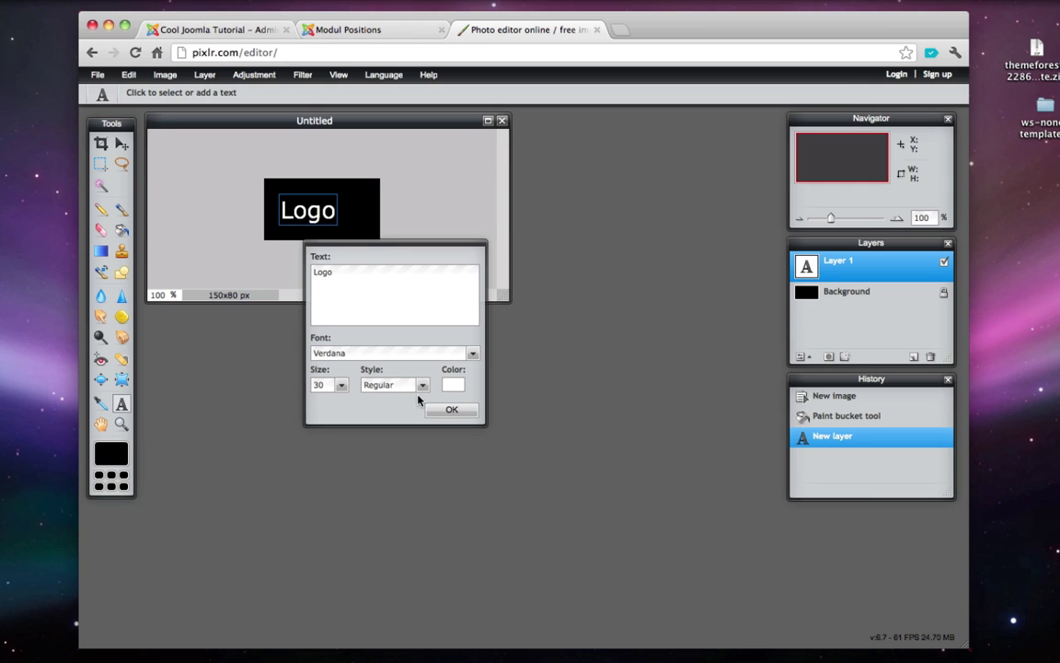
pyautogui.click(341, 385)
pyautogui.moveTo(284, 403); pyautogui.dragTo(295, 405)
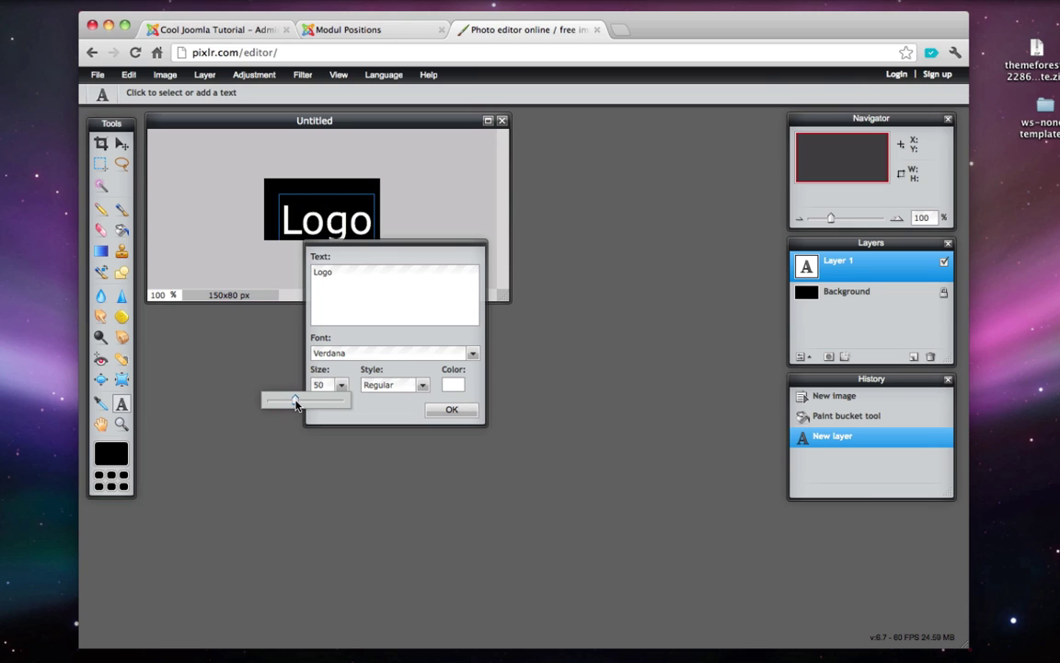
pyautogui.click(451, 410)
pyautogui.click(121, 144)
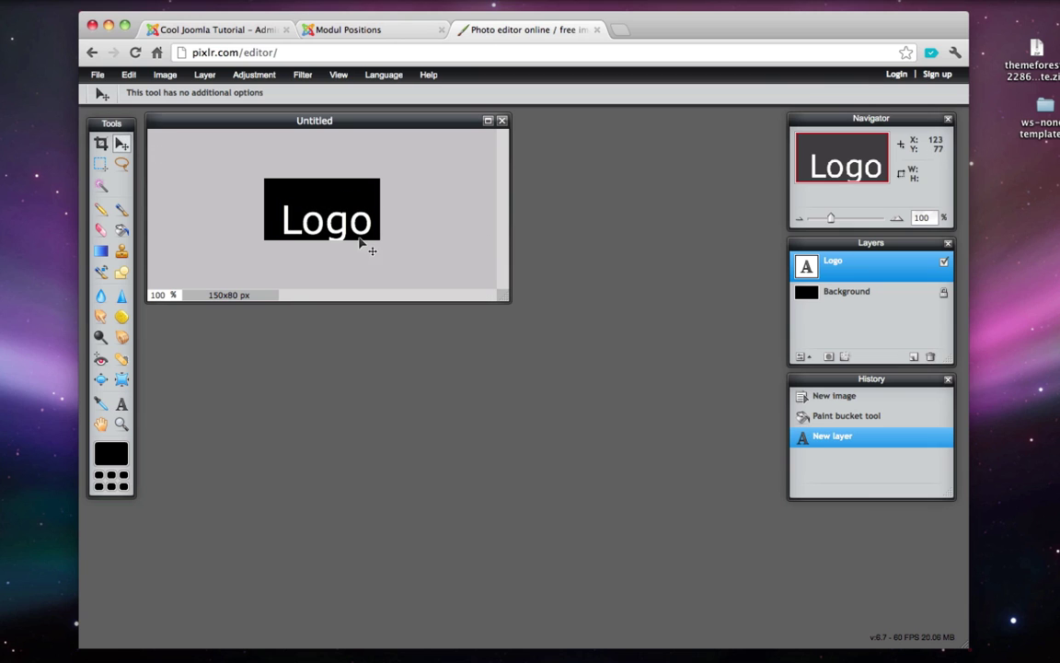
pyautogui.moveTo(361, 241); pyautogui.dragTo(357, 231)
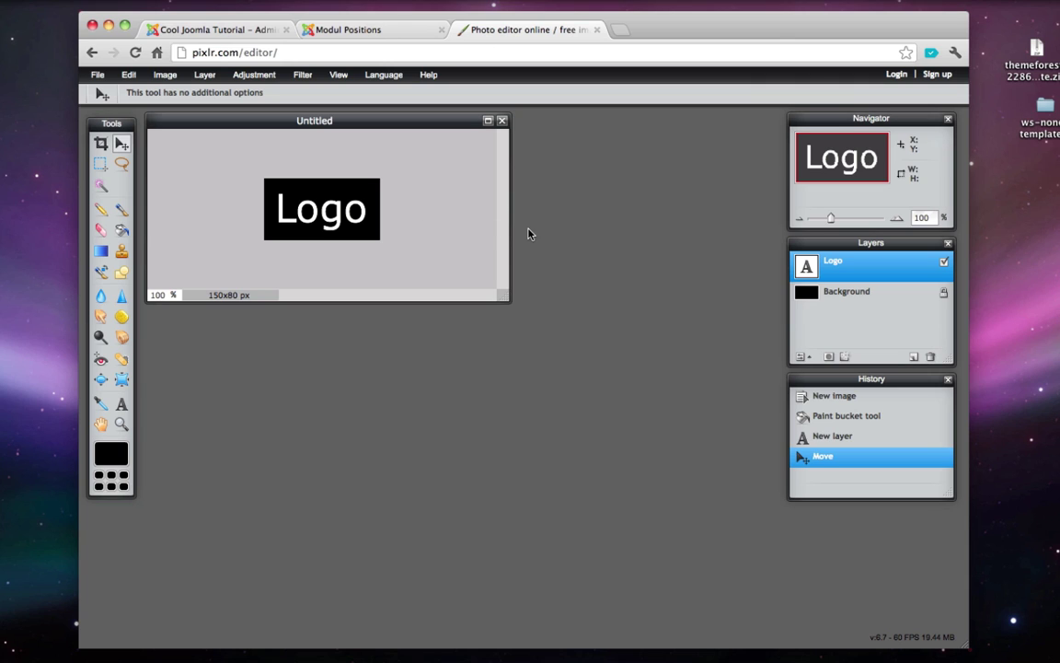
# - Unlock and delete the black Background layer in the Layers panel
pyautogui.click(849, 297)
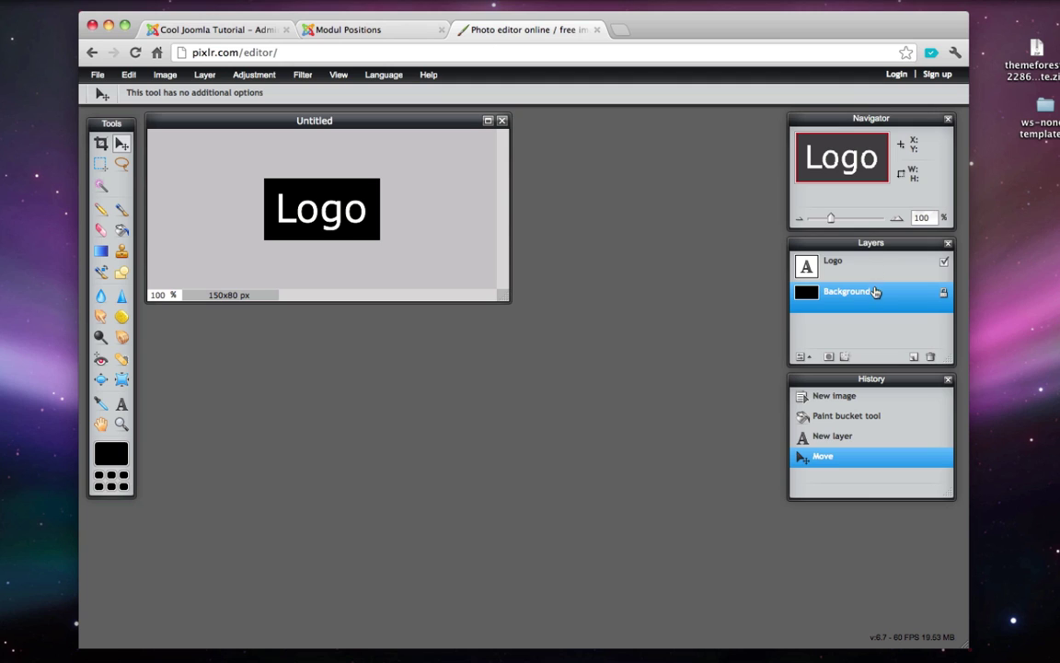
pyautogui.click(944, 293)
pyautogui.click(930, 356)
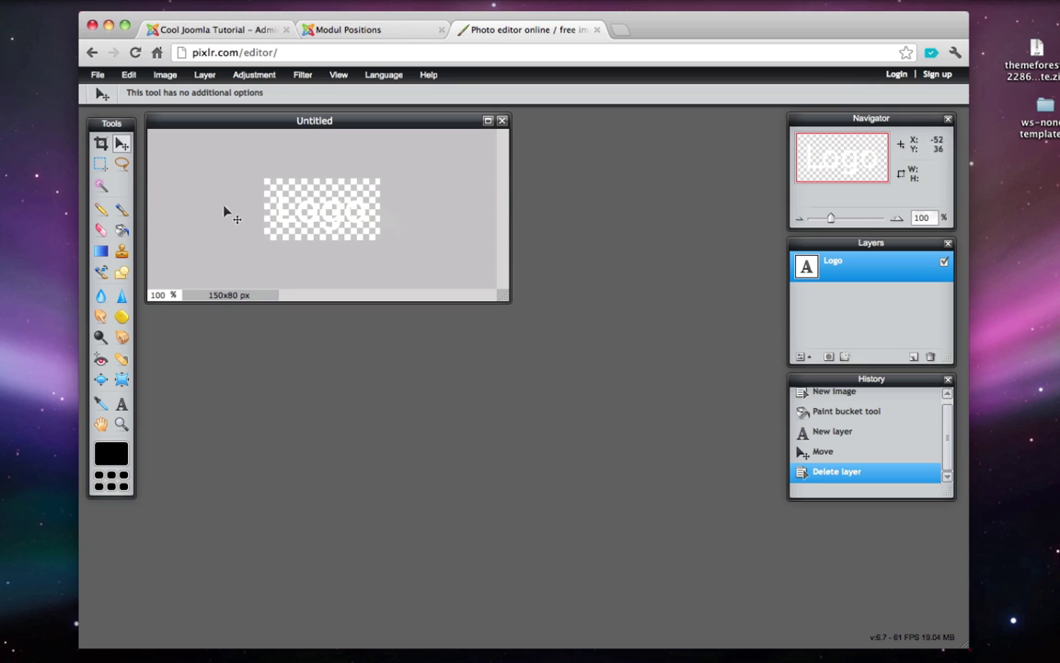
# - Save the transparent image as logo.png in PNG format to the Desktop
pyautogui.click(96, 76)
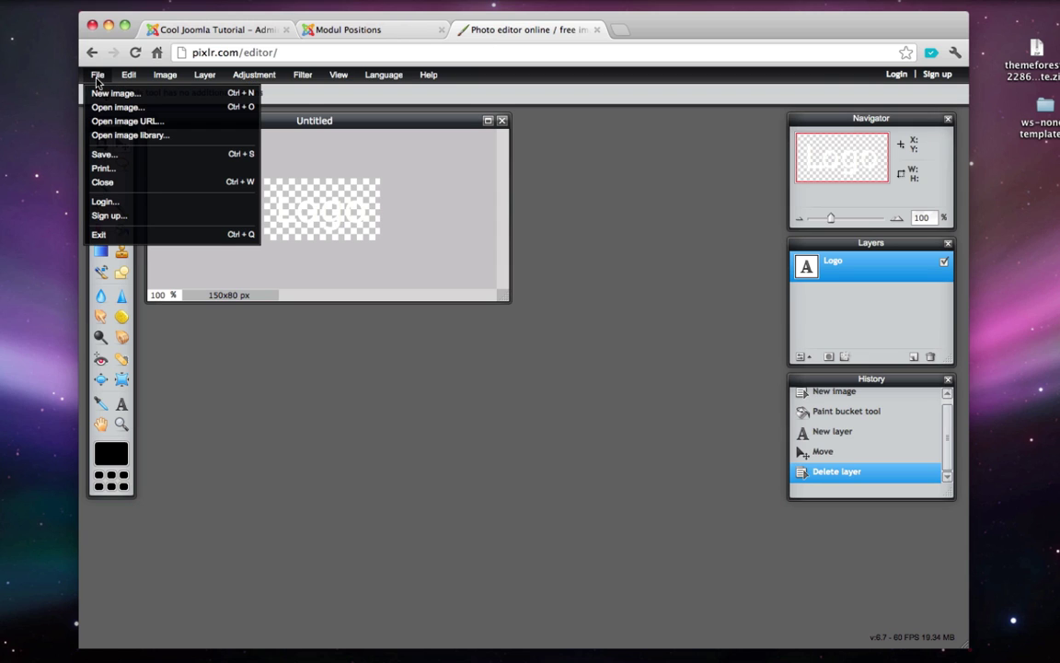
pyautogui.click(133, 160)
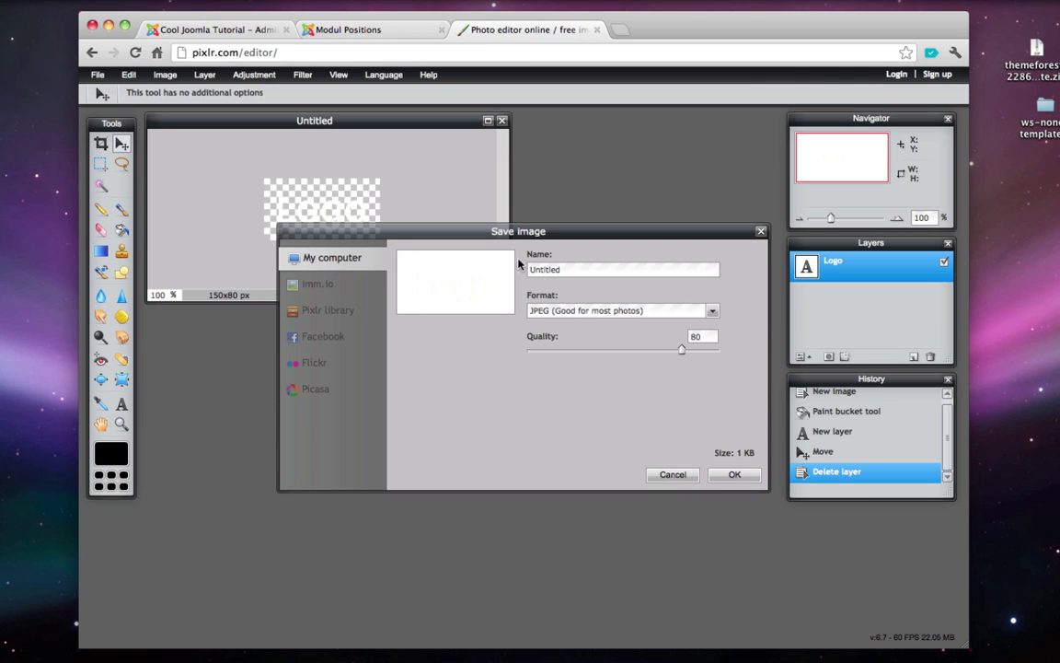
pyautogui.doubleClick(545, 268)
pyautogui.press('BackSpace')
pyautogui.click(713, 312)
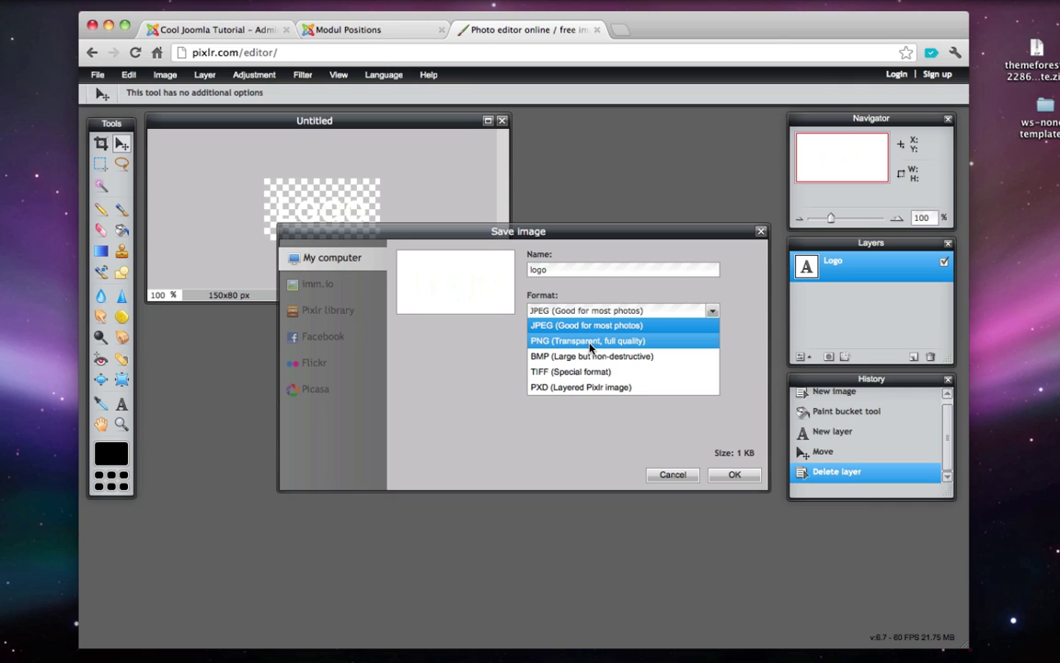
pyautogui.click(590, 343)
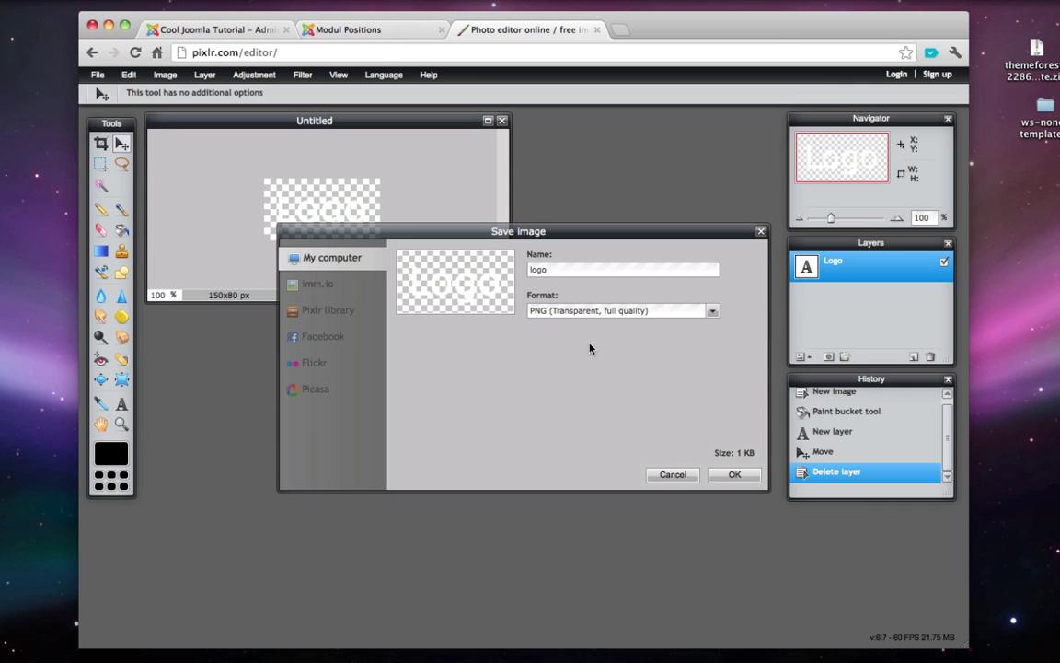
pyautogui.click(733, 474)
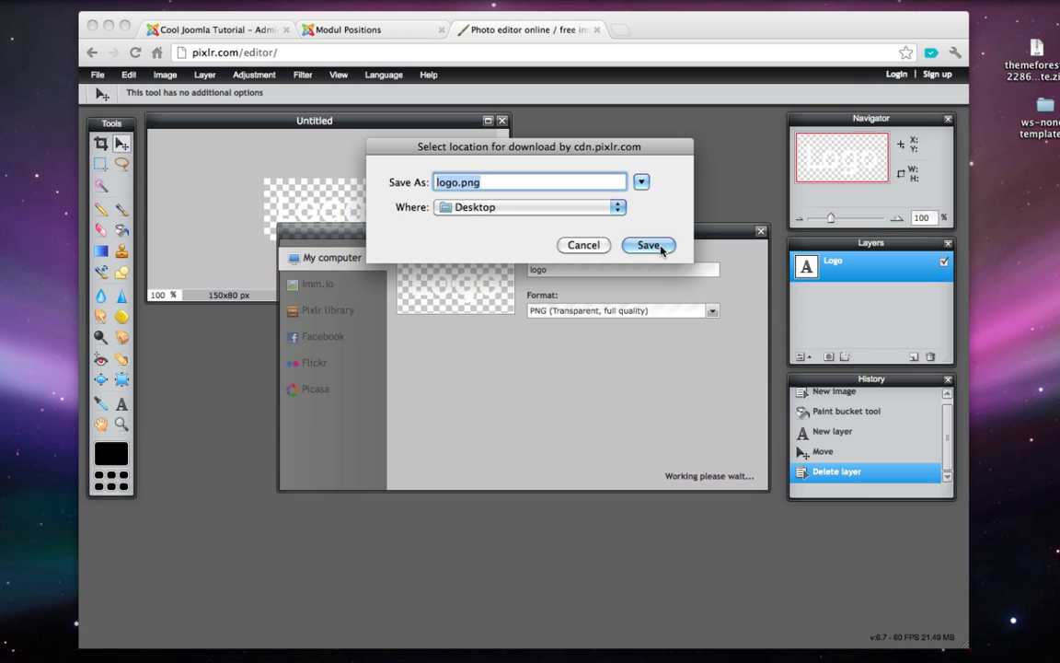
pyautogui.click(660, 247)
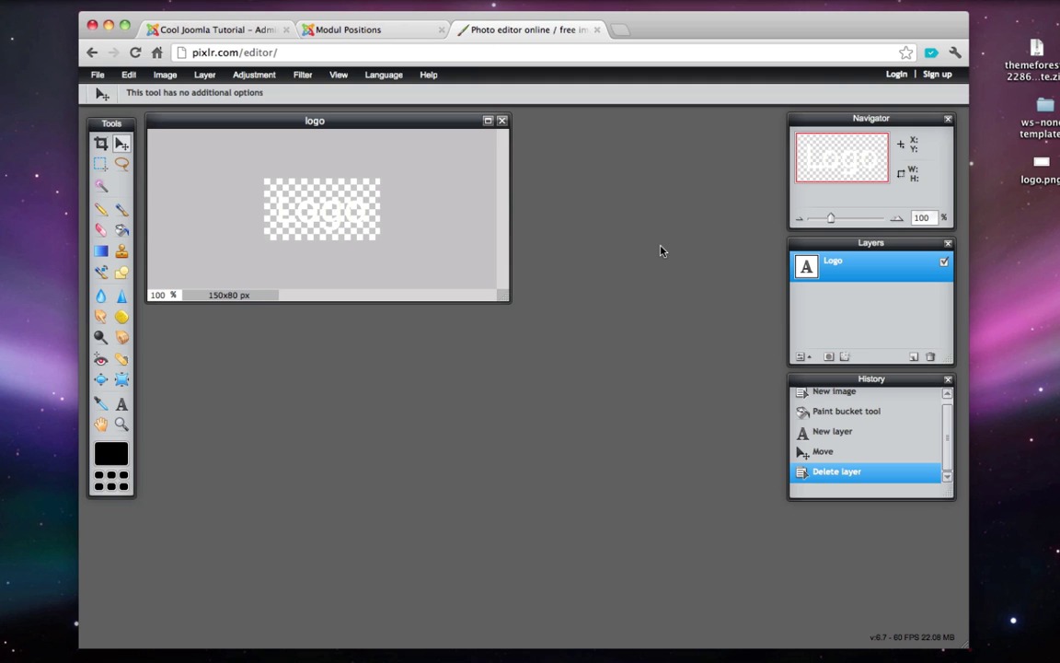
# - Return to the Joomla admin and start a new module from the Module Manager
pyautogui.click(238, 30)
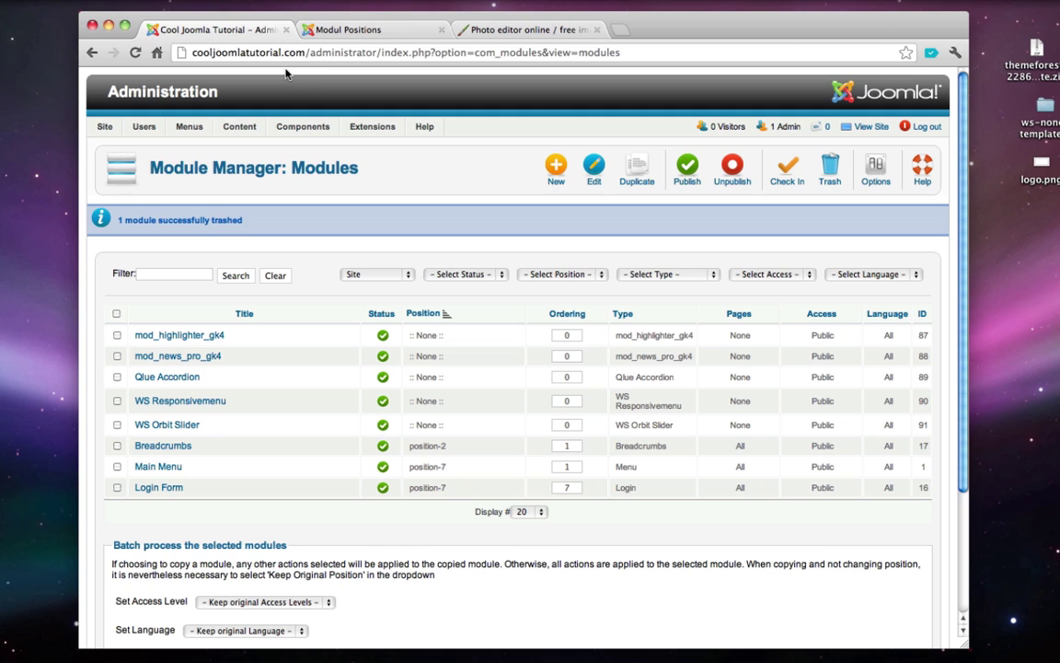
pyautogui.moveTo(378, 128)
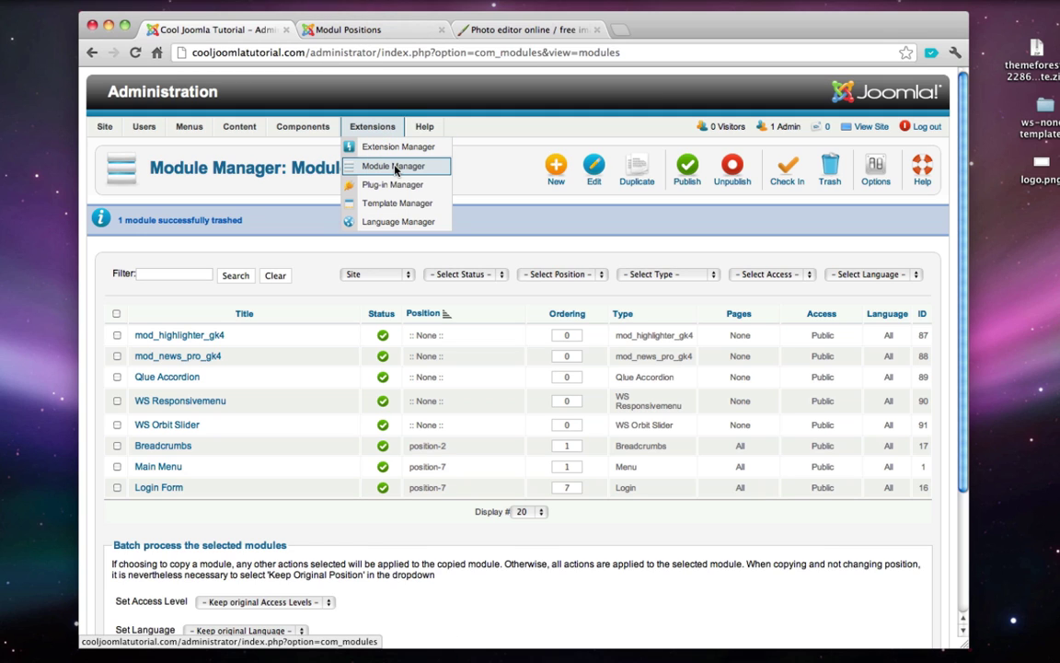
pyautogui.click(394, 166)
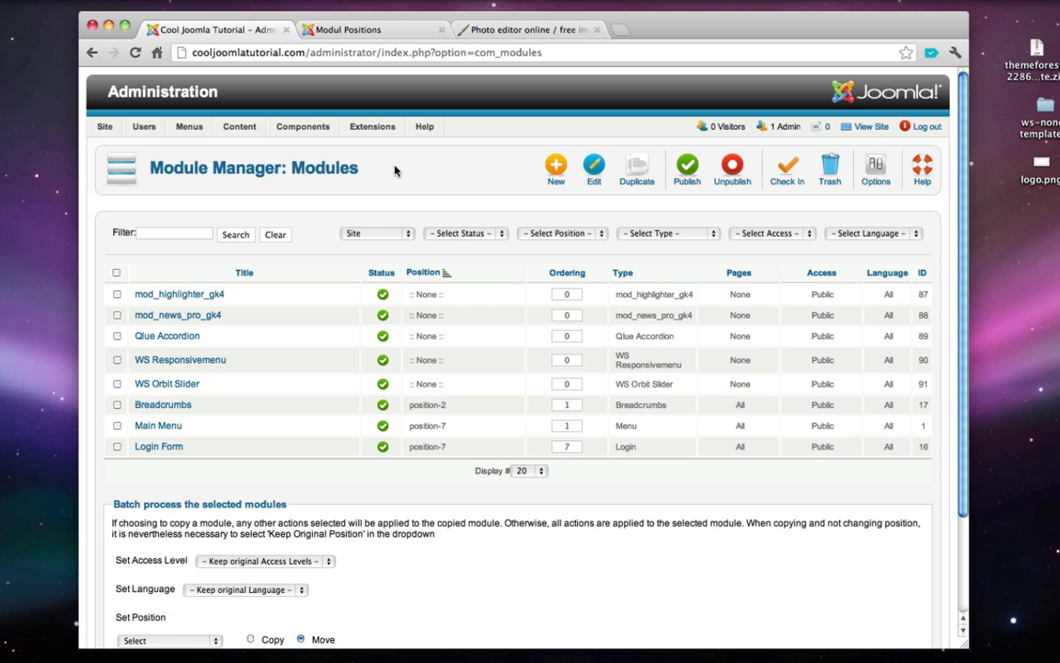
pyautogui.click(557, 180)
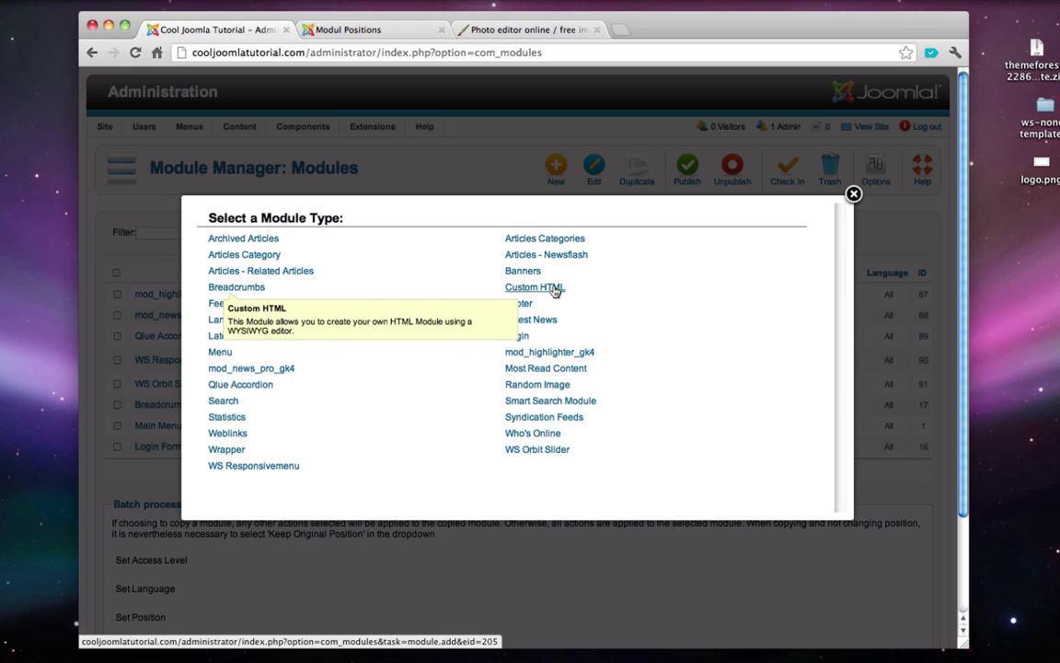
# - Create a Custom HTML module titled 'Logo' and assign it to the ws_none logo position
pyautogui.click(555, 291)
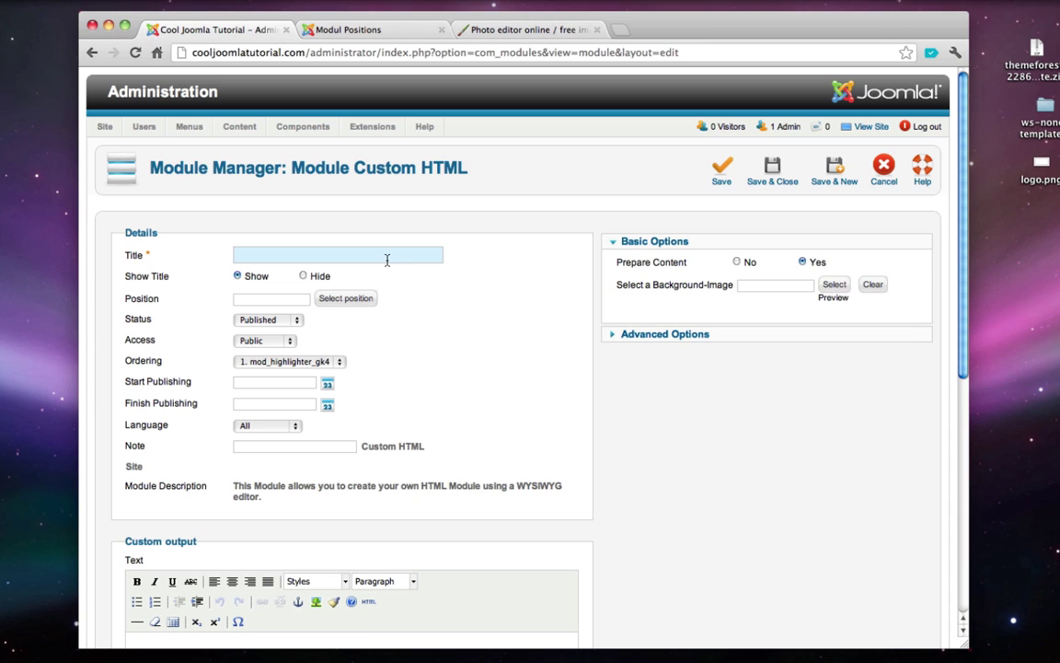
pyautogui.write('Logo')
pyautogui.click(335, 301)
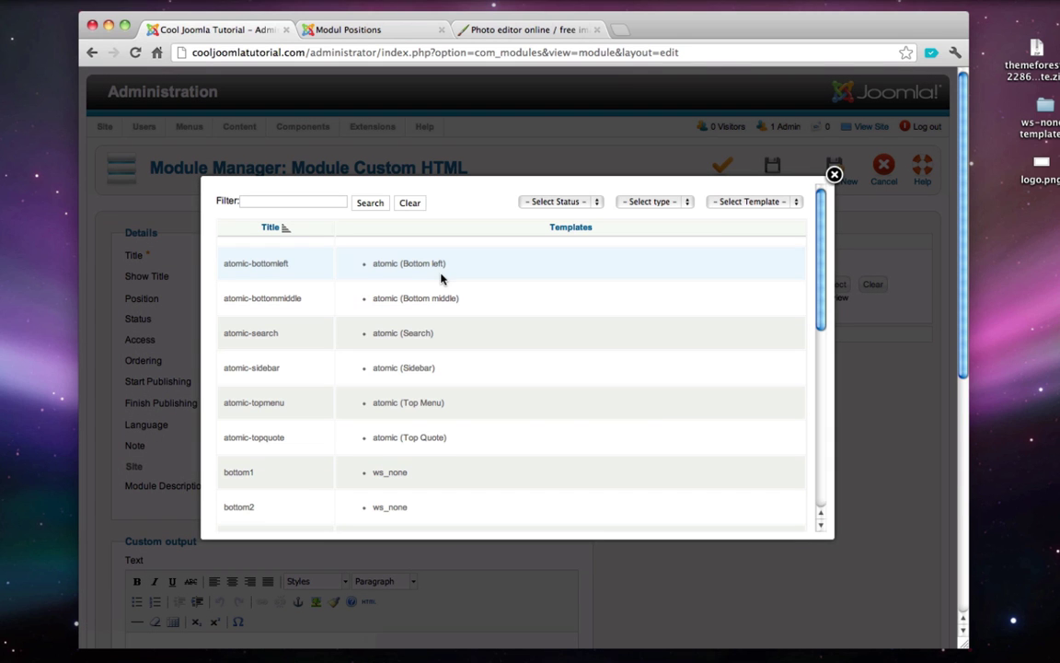
pyautogui.click(733, 202)
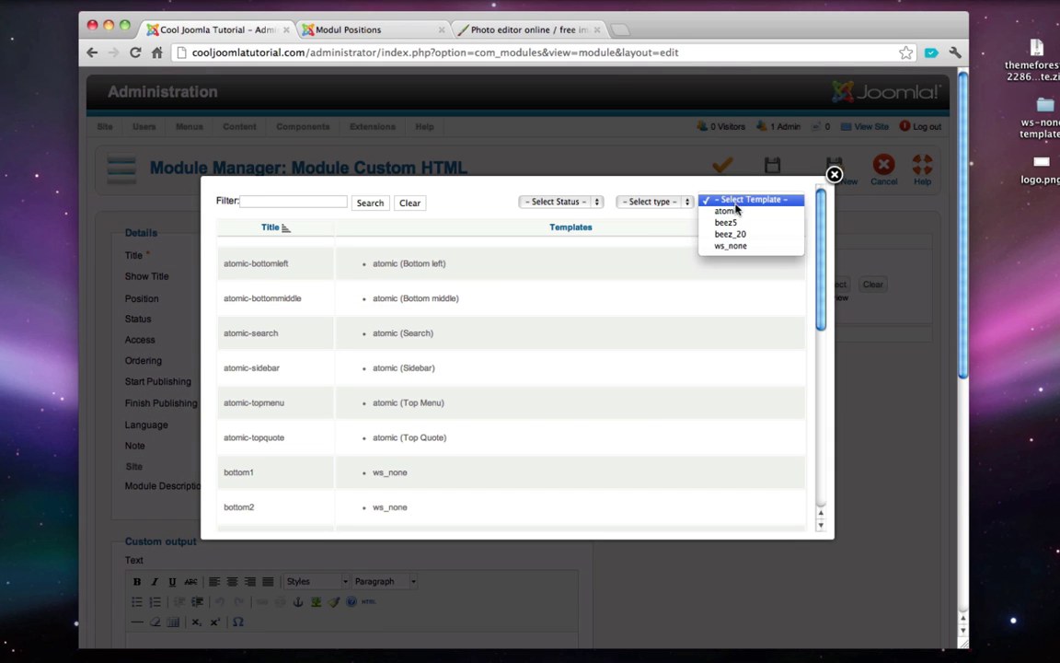
pyautogui.click(742, 248)
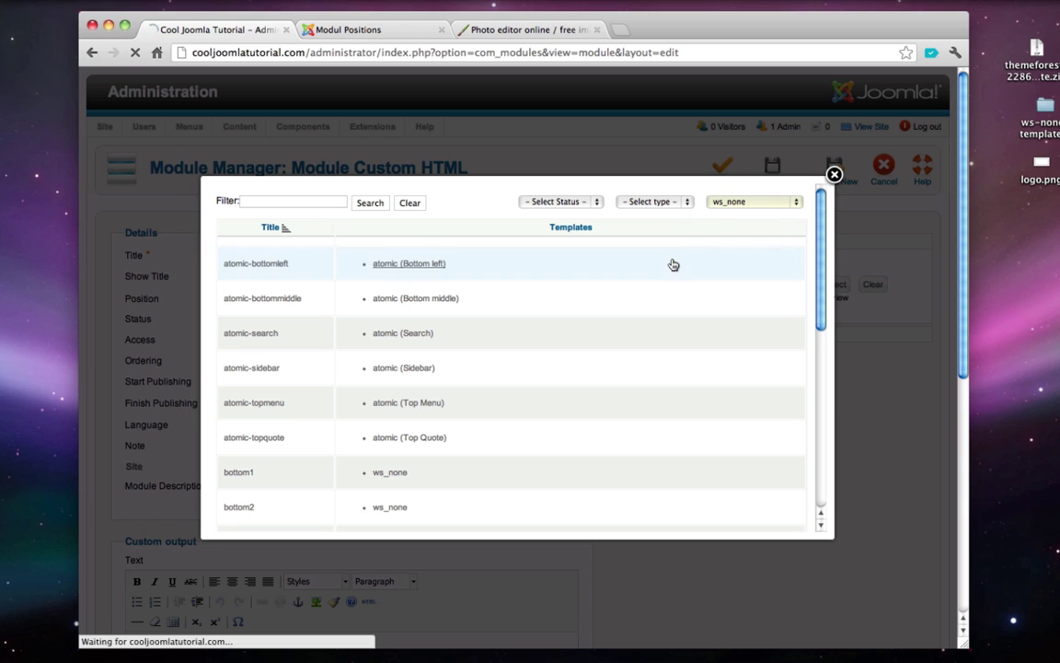
pyautogui.scroll(-5, 578, 289)
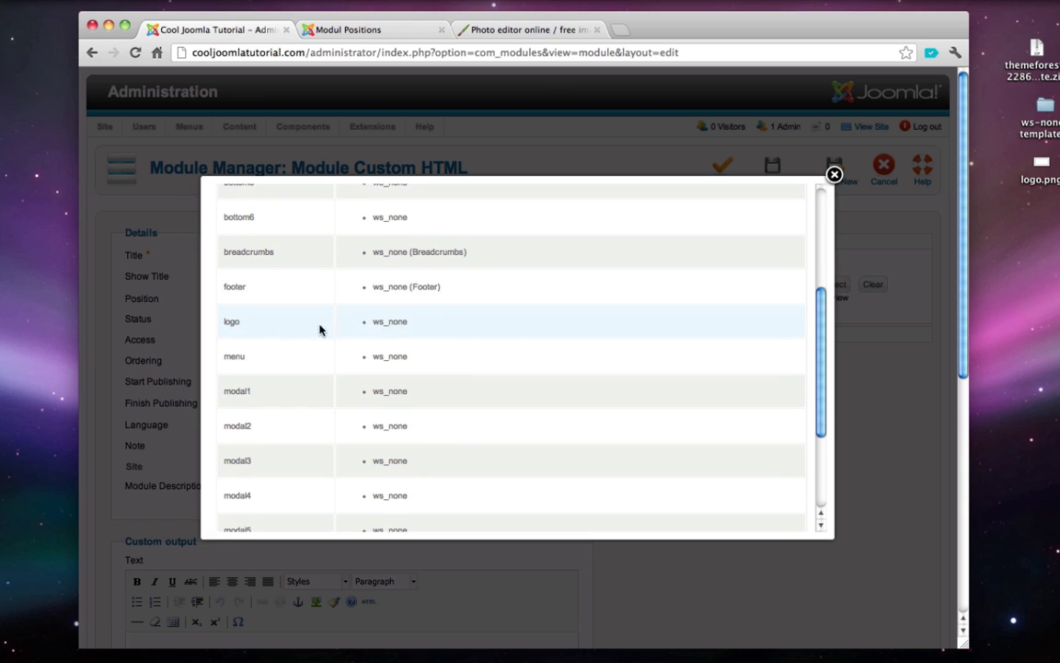
pyautogui.click(379, 324)
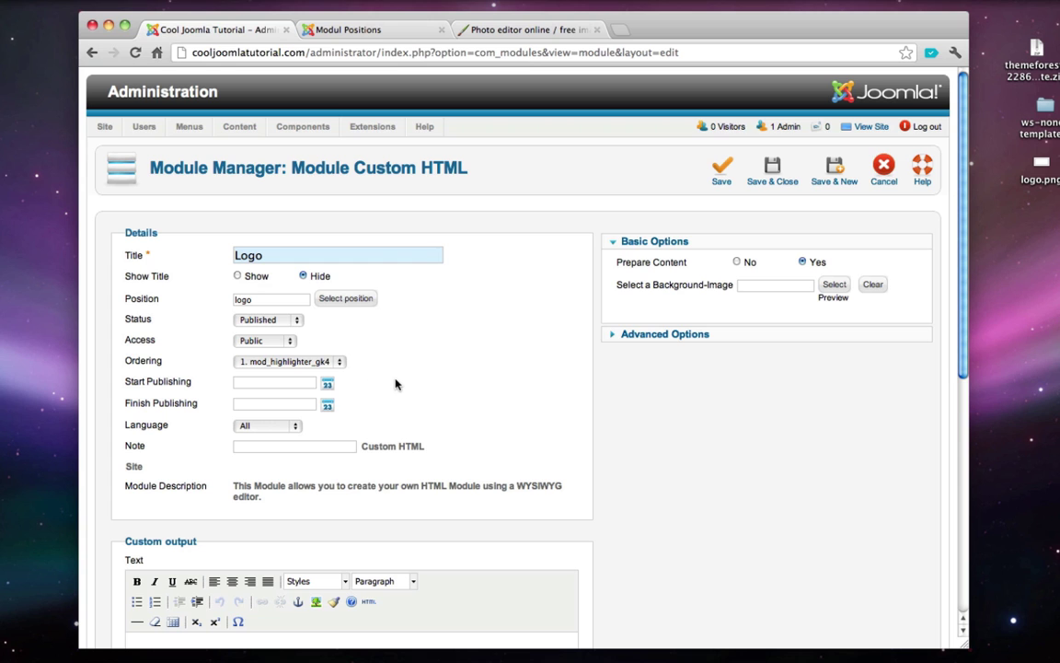
pyautogui.click(343, 301)
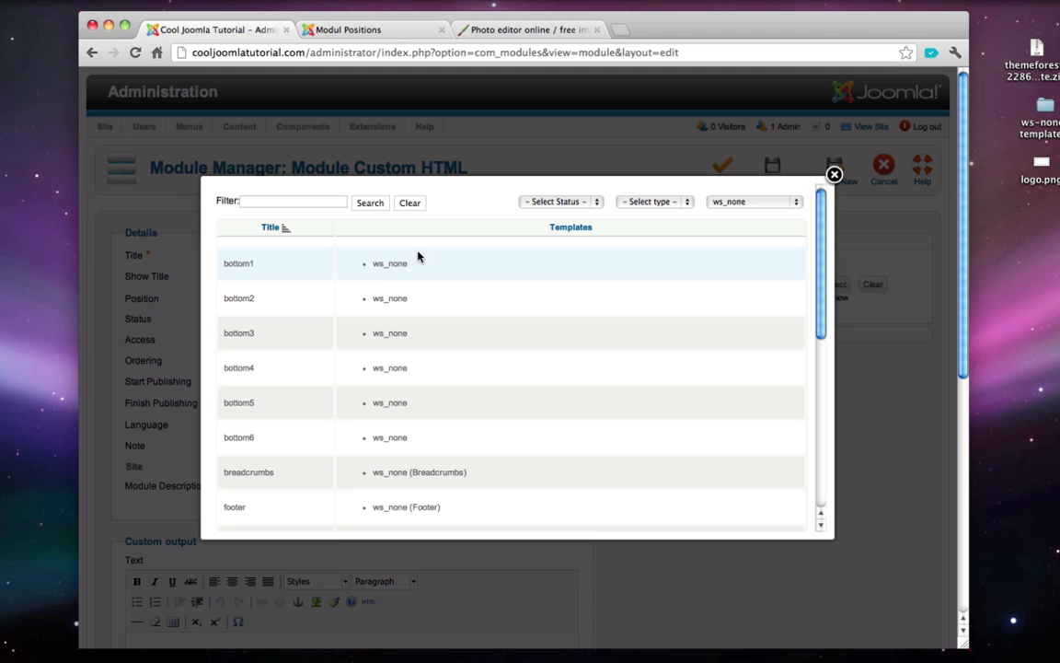
pyautogui.click(729, 203)
pyautogui.click(737, 177)
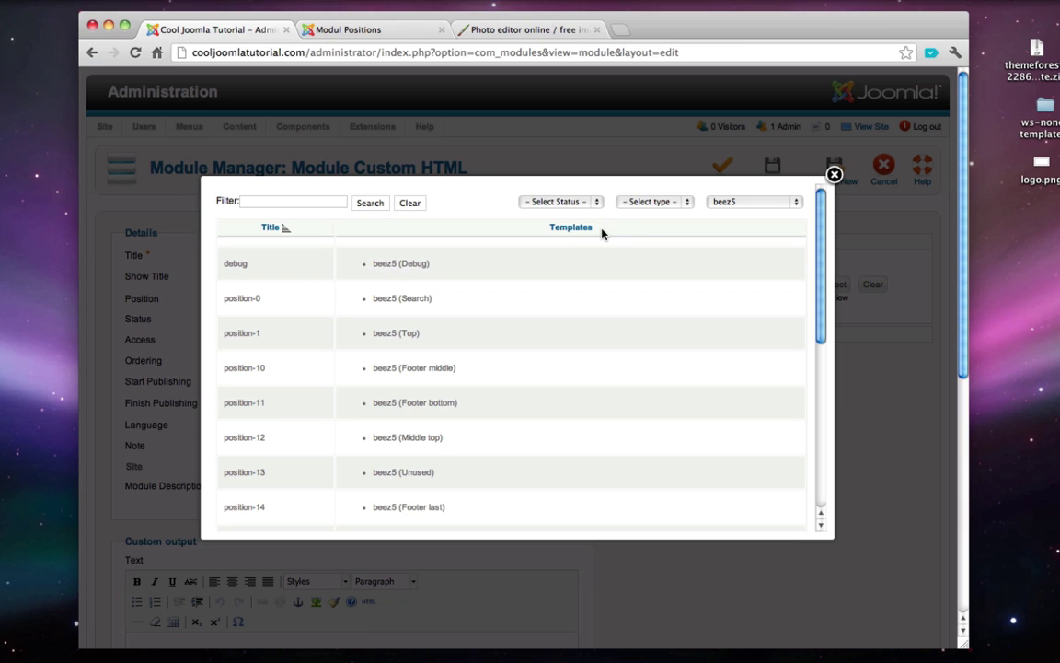
pyautogui.click(744, 204)
pyautogui.click(722, 227)
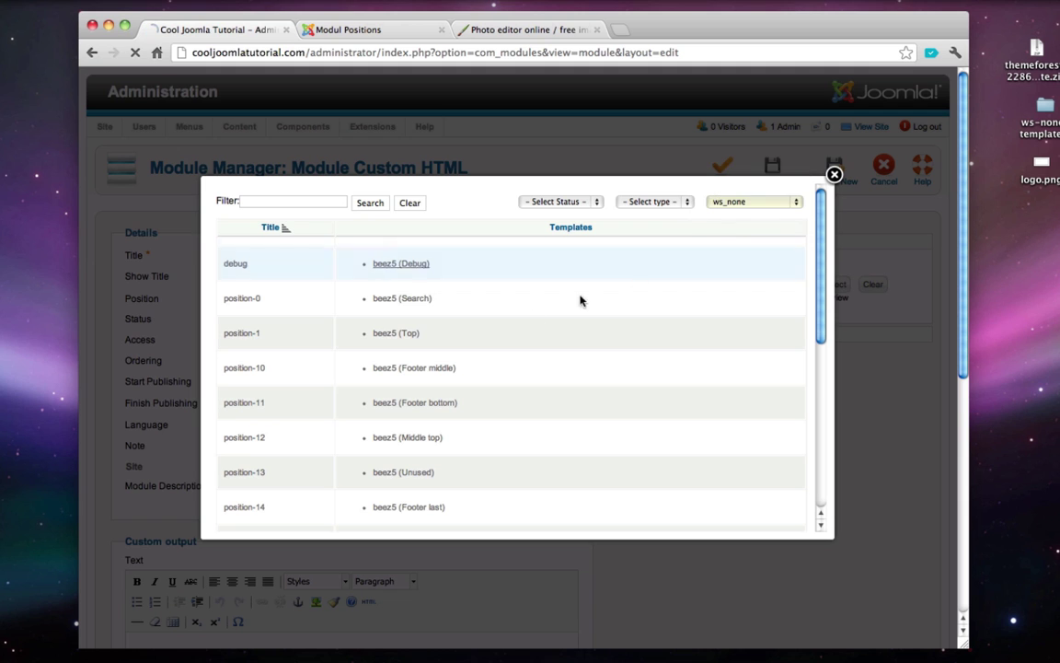
pyautogui.scroll(-5, 493, 326)
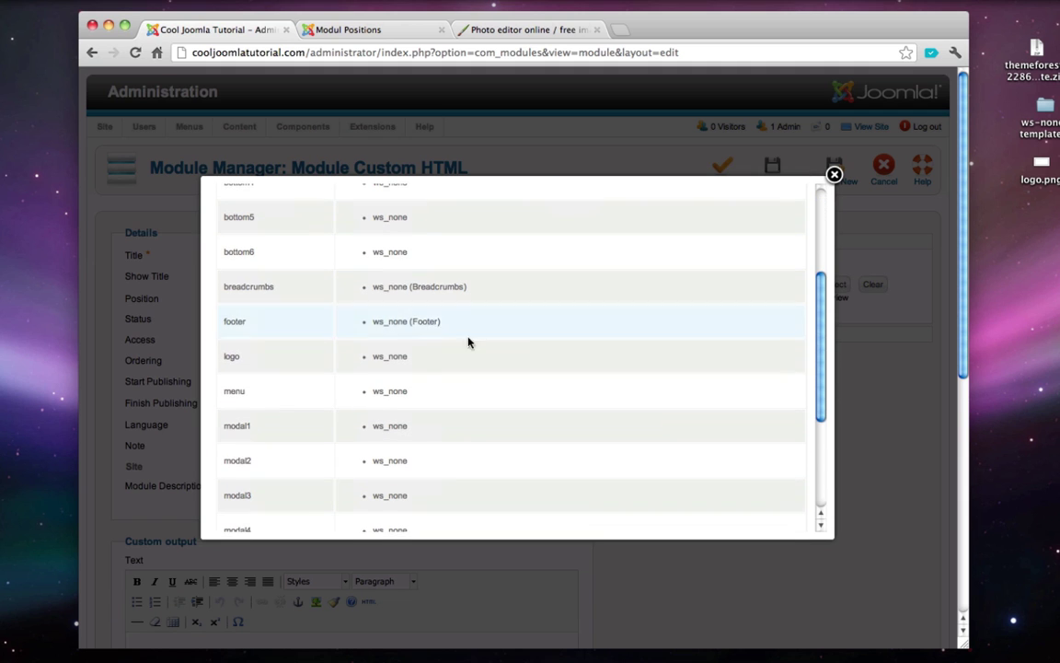
pyautogui.click(391, 358)
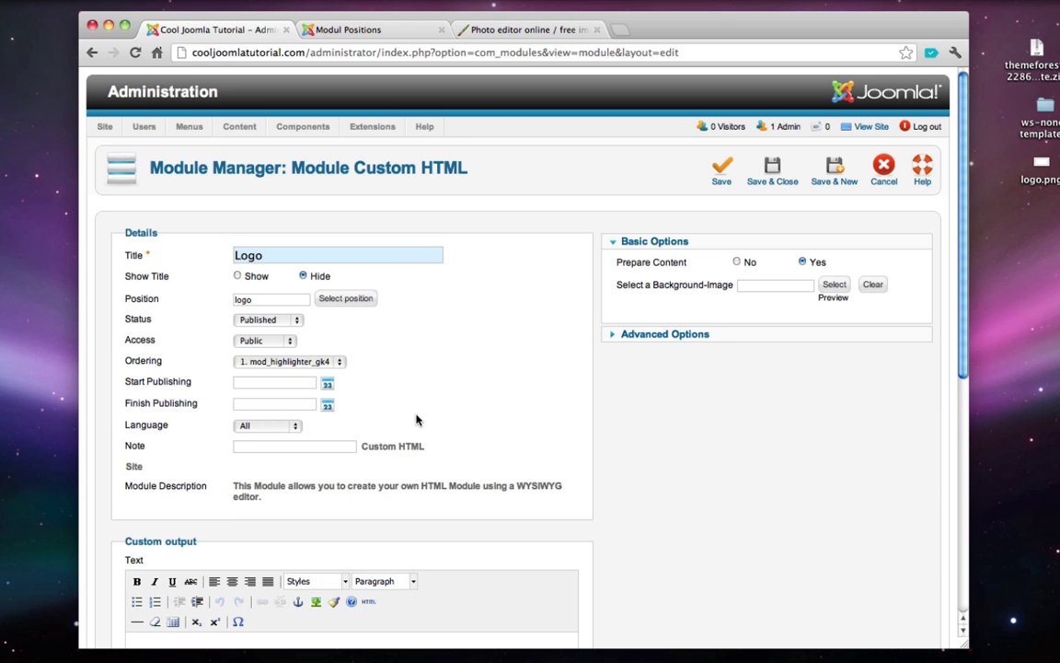
pyautogui.scroll(-2, 417, 408)
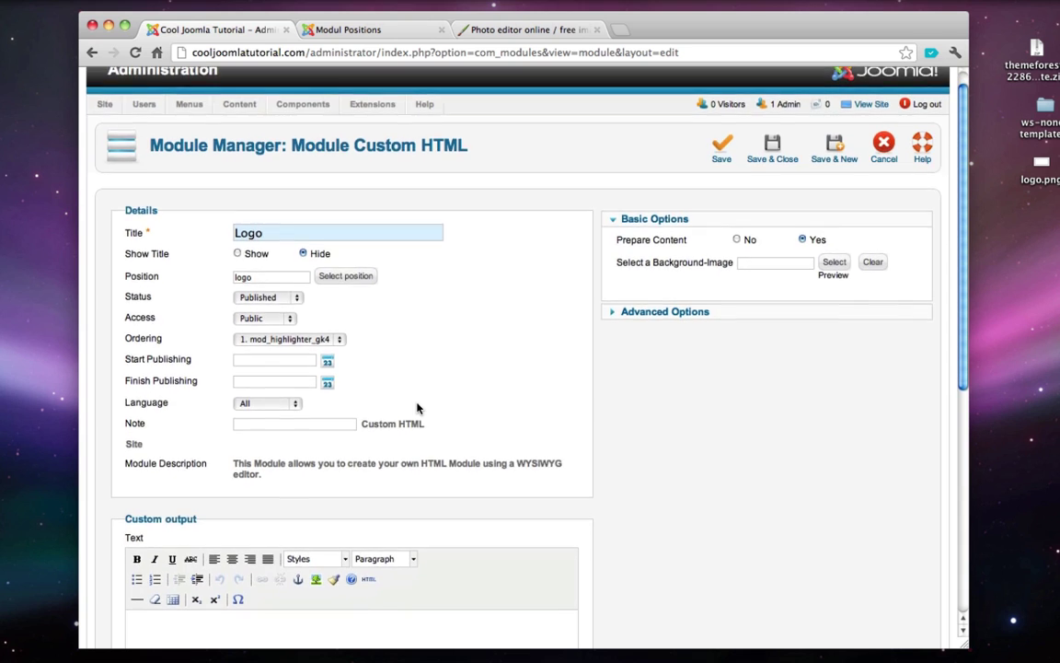
pyautogui.scroll(-4, 417, 408)
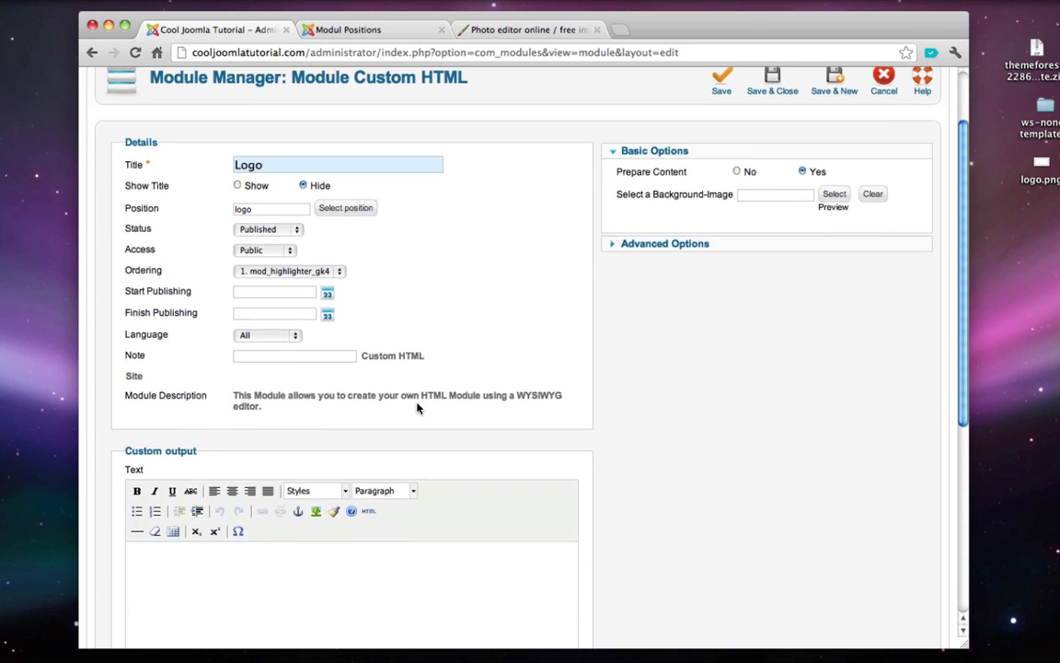
pyautogui.scroll(-1, 417, 408)
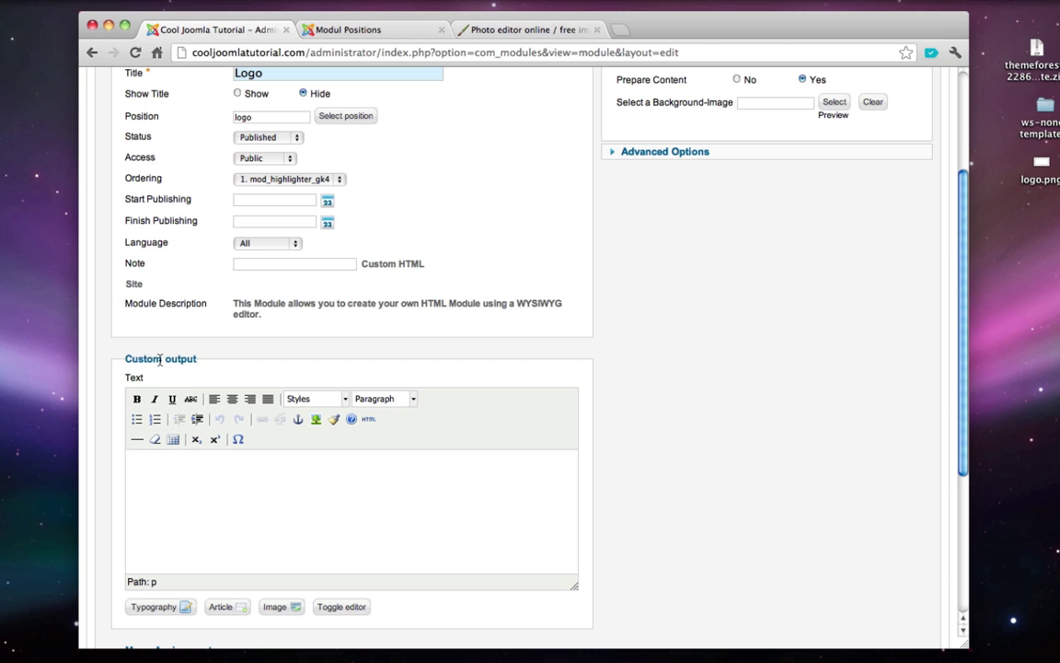
pyautogui.scroll(-3, 253, 500)
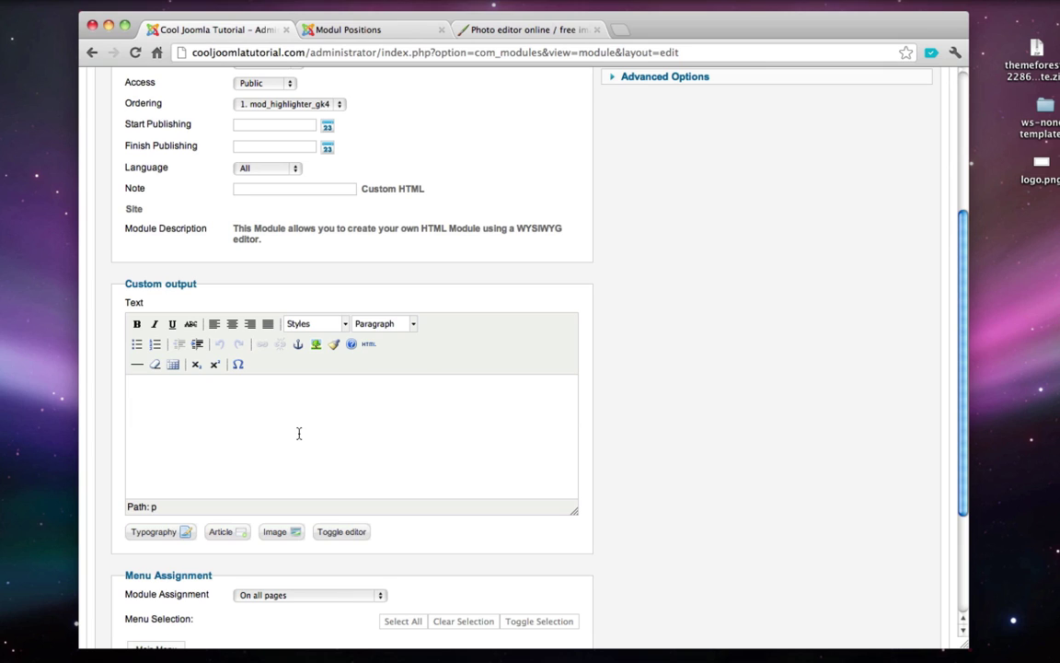
# - Type a few lines of test text in the module editor, then delete them all
pyautogui.write('jakslfj  ')
pyautogui.write('asdjfkl')
pyautogui.press('Return')
pyautogui.press('Return')
pyautogui.press('Return')
pyautogui.write('asdfjlkl')
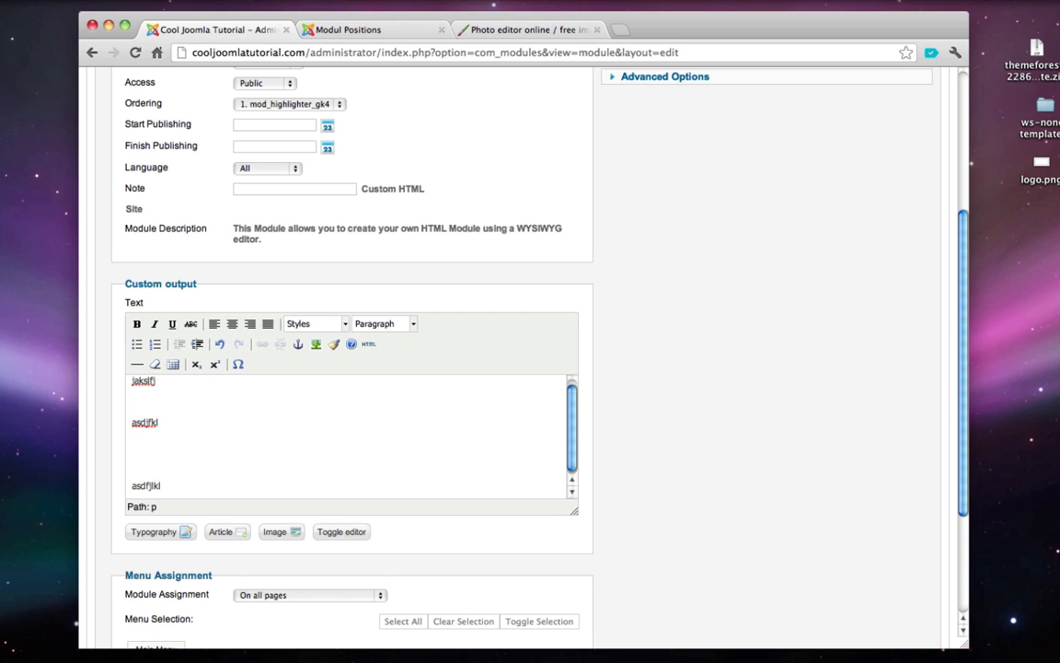
pyautogui.press('super+a')
pyautogui.press('BackSpace')
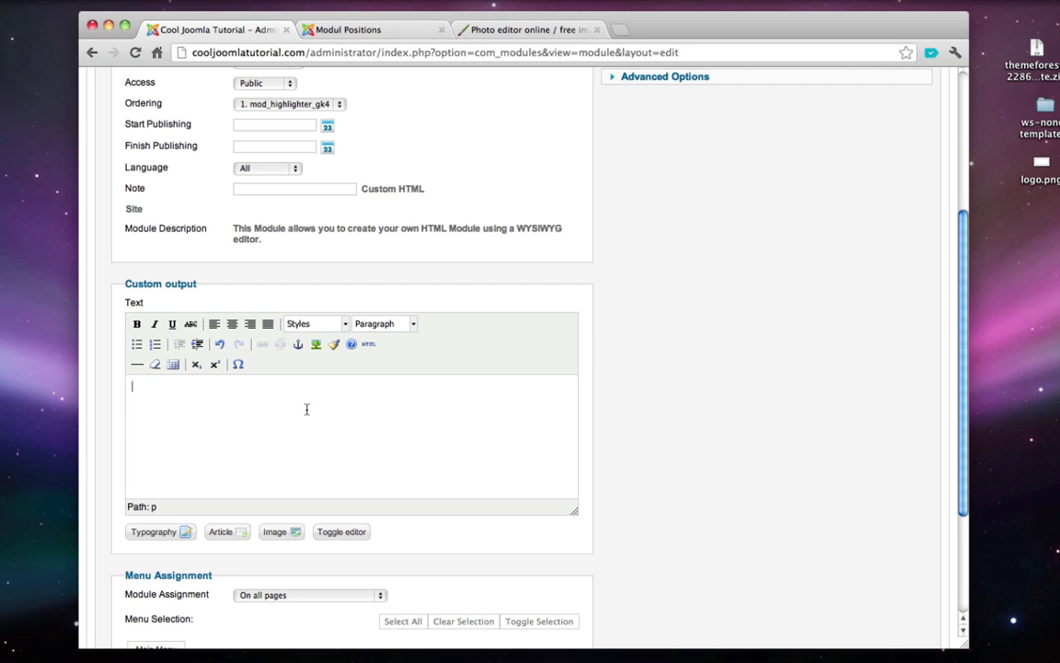
# - Upload logo.png from the Desktop to the site's images and insert it into the module text
pyautogui.click(279, 533)
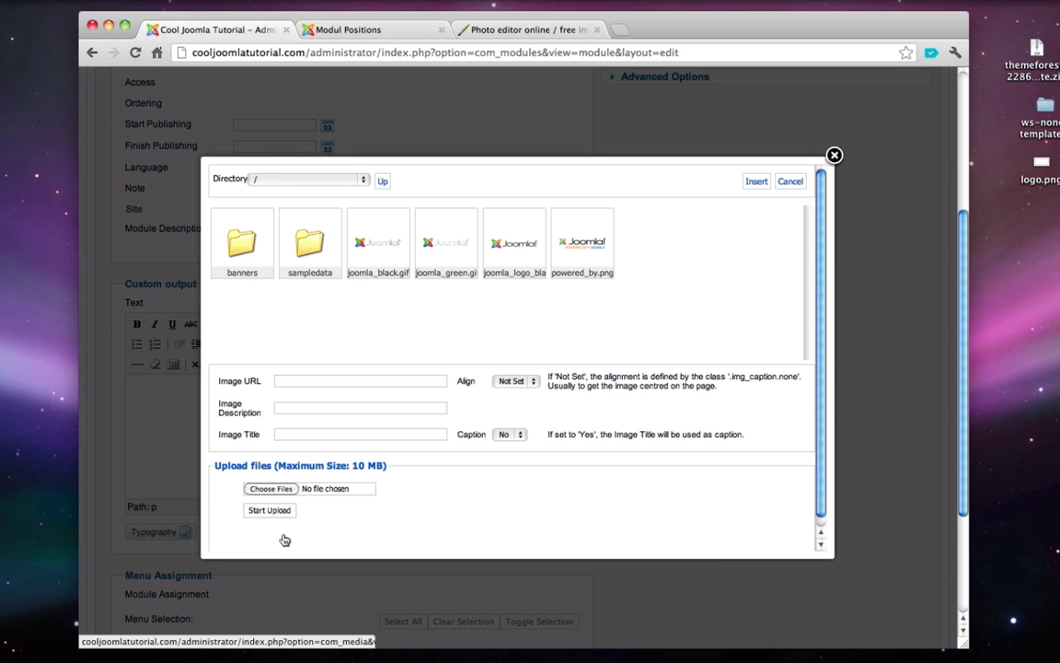
pyautogui.click(272, 489)
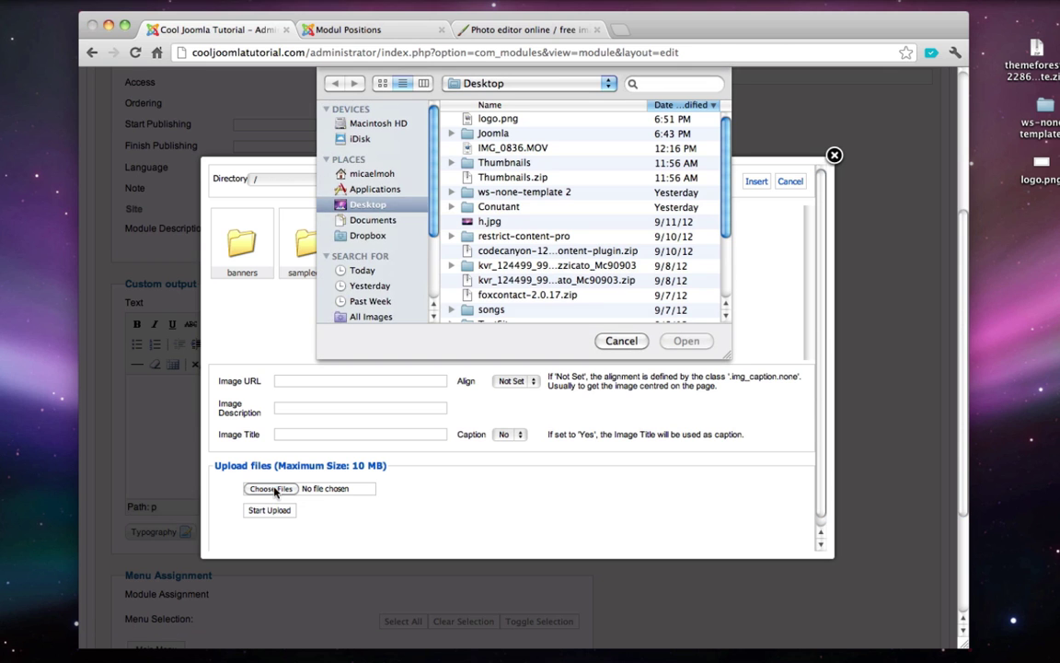
pyautogui.scroll(-5, 543, 205)
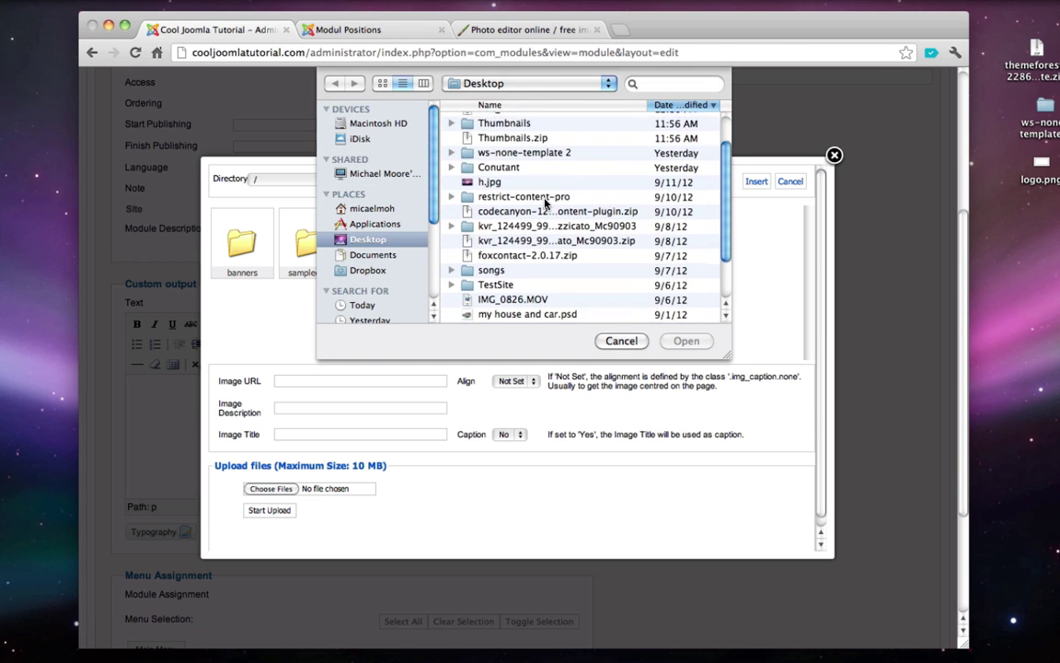
pyautogui.scroll(5, 539, 188)
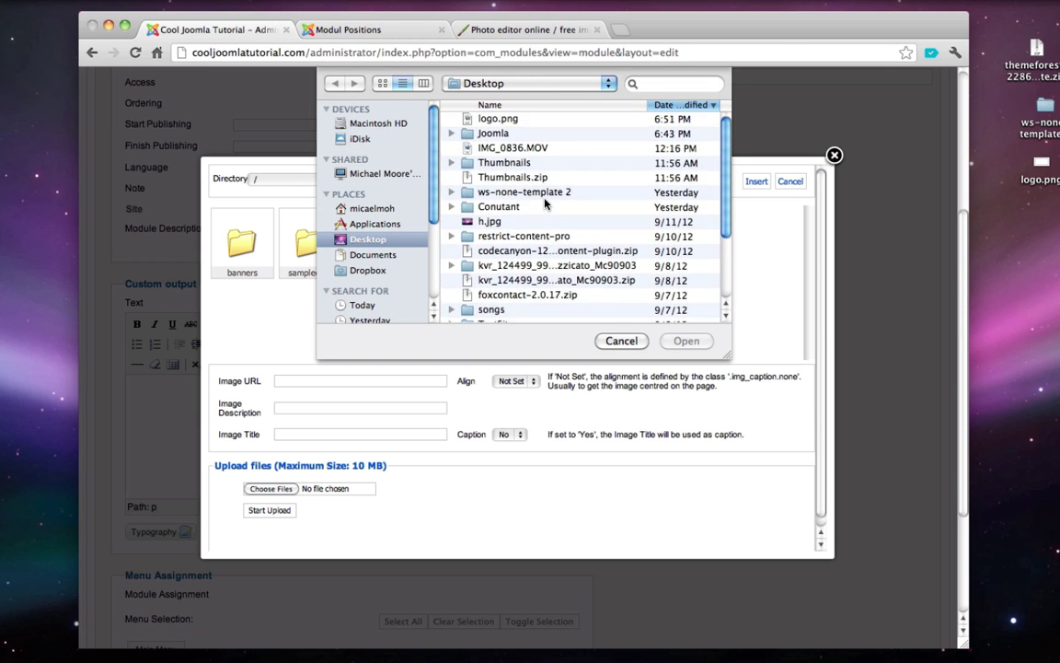
pyautogui.click(498, 119)
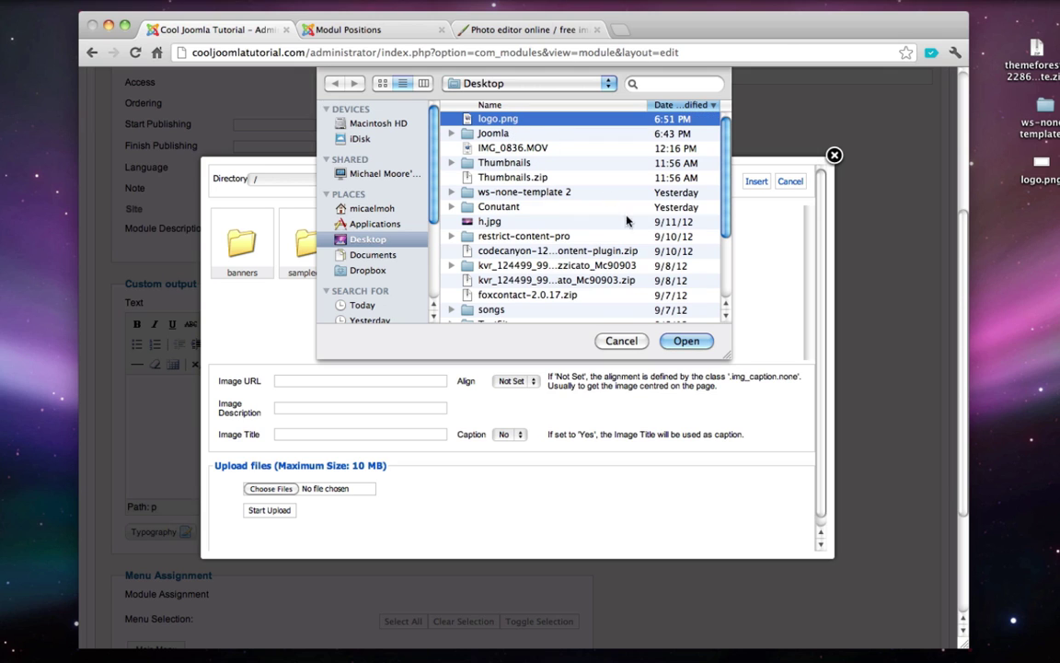
pyautogui.click(678, 341)
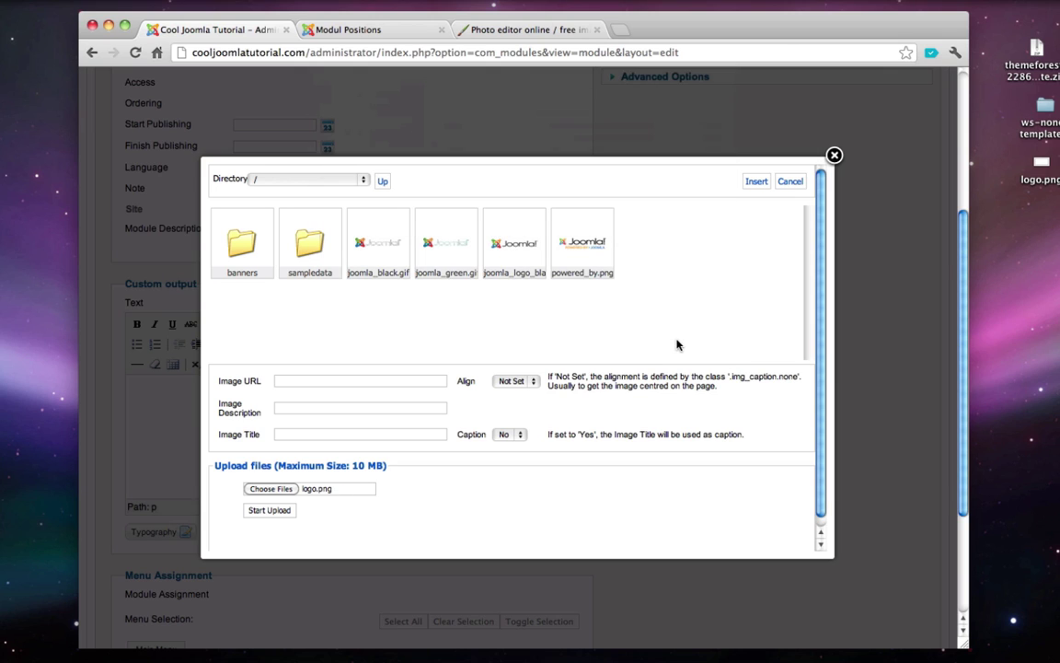
pyautogui.click(269, 511)
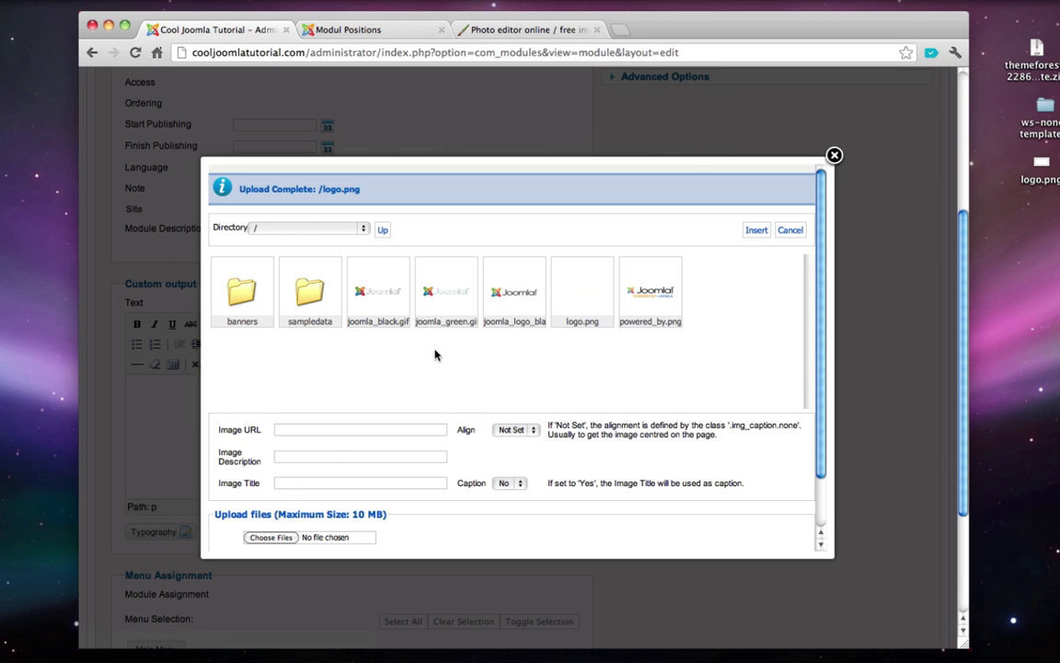
pyautogui.click(583, 291)
pyautogui.click(754, 230)
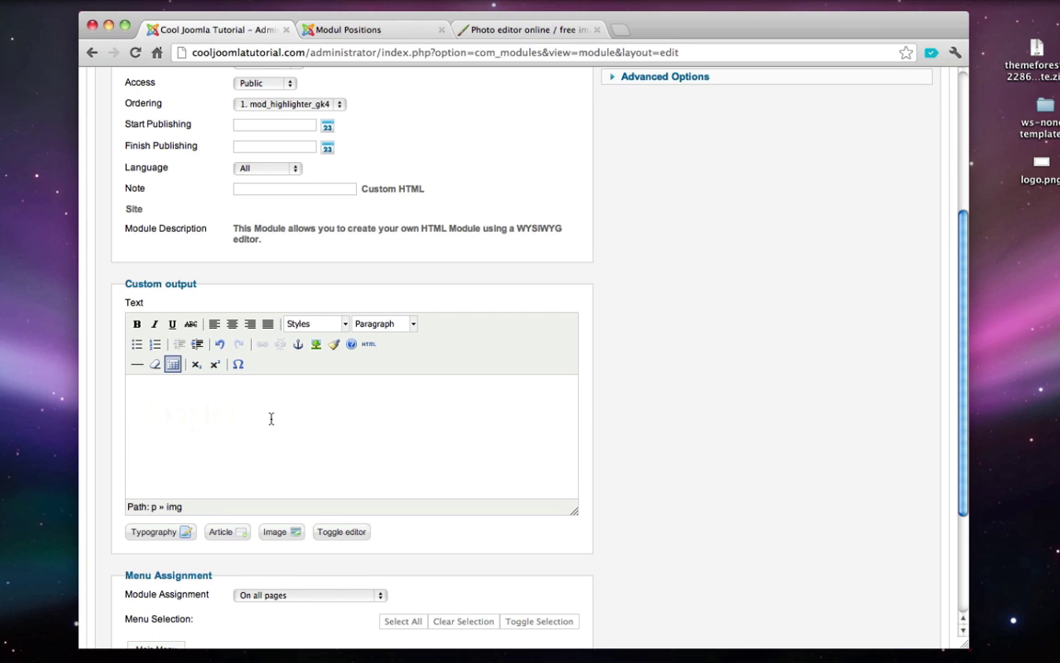
# - Save and close the Logo module, returning to the modules list
pyautogui.scroll(1, 270, 428)
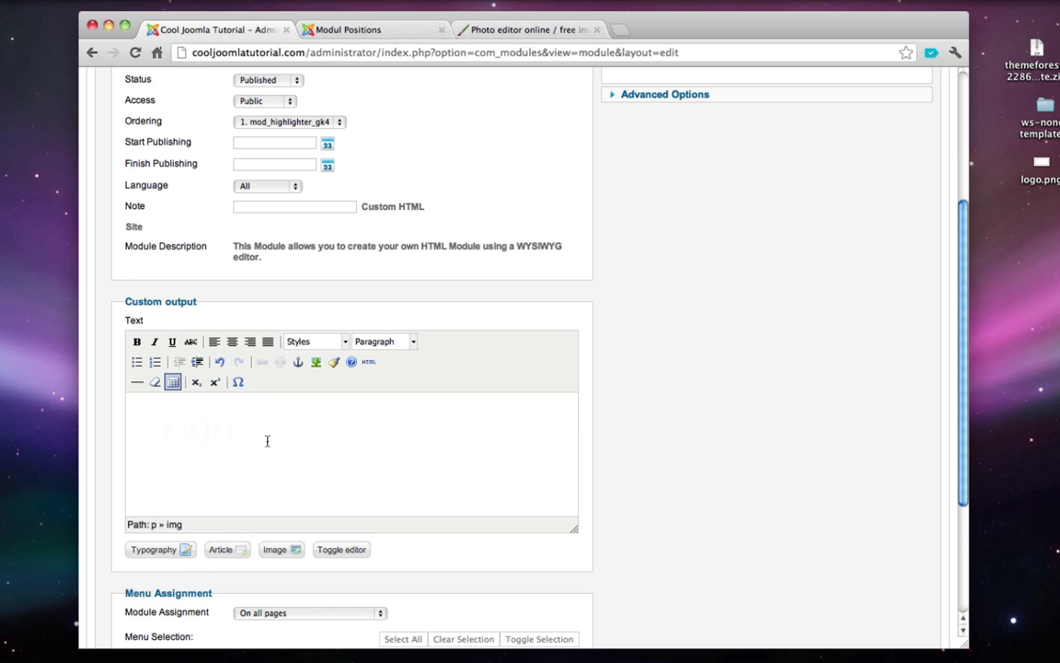
pyautogui.scroll(-2, 267, 440)
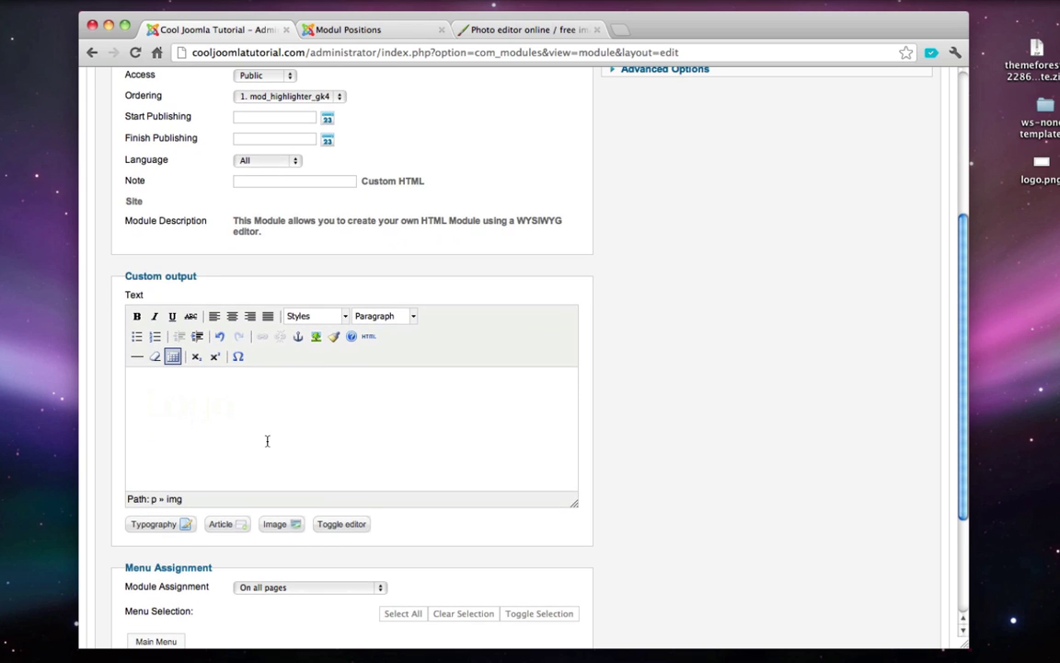
pyautogui.scroll(-6, 266, 440)
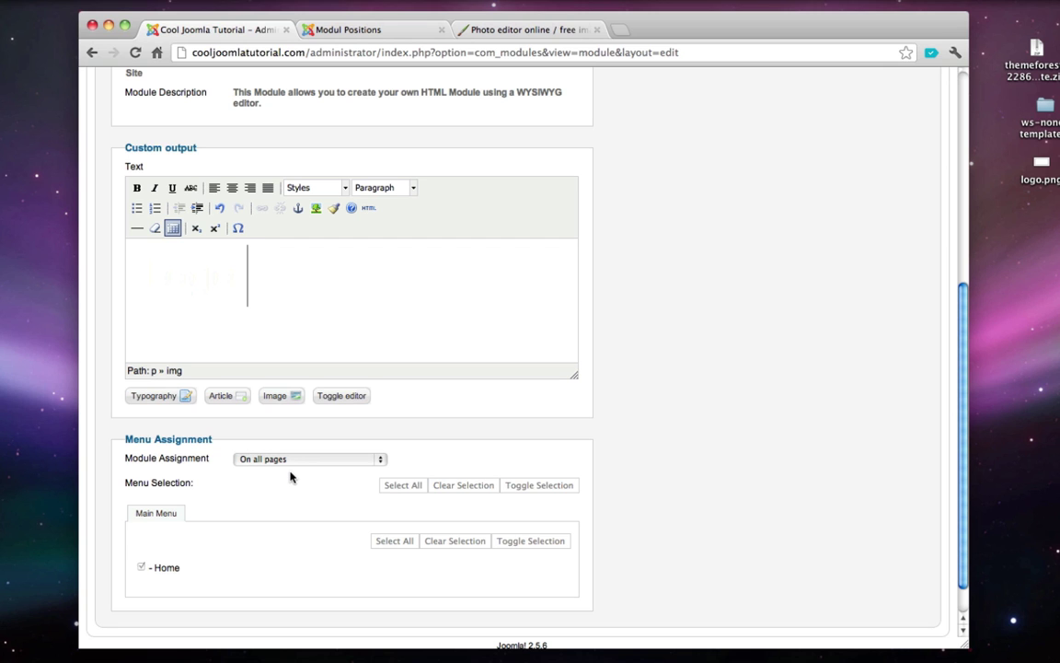
pyautogui.scroll(3, 290, 477)
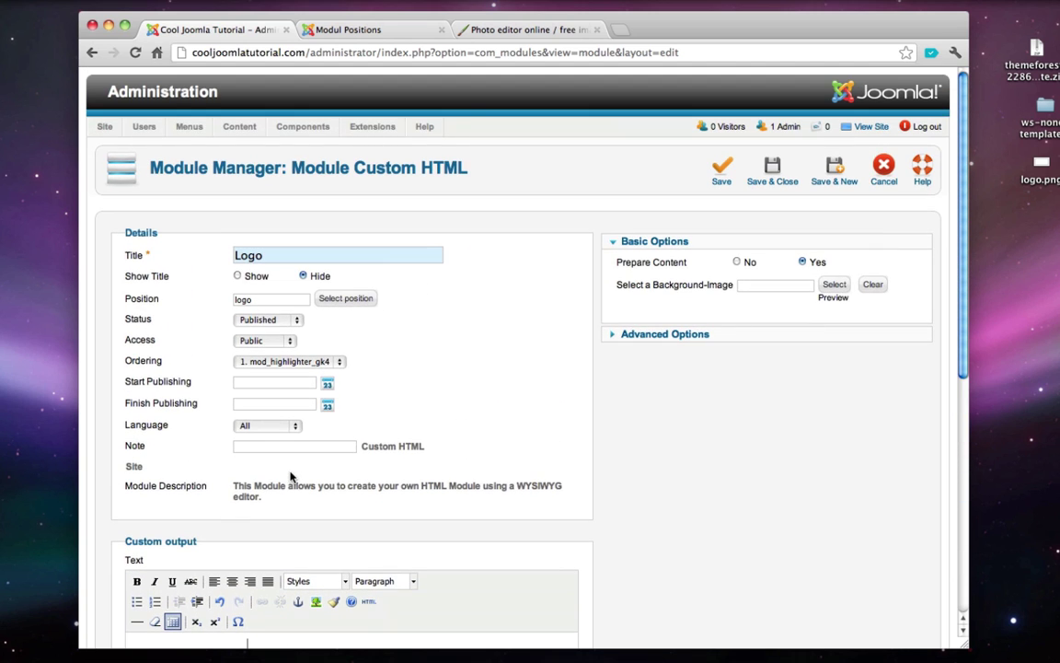
pyautogui.click(767, 183)
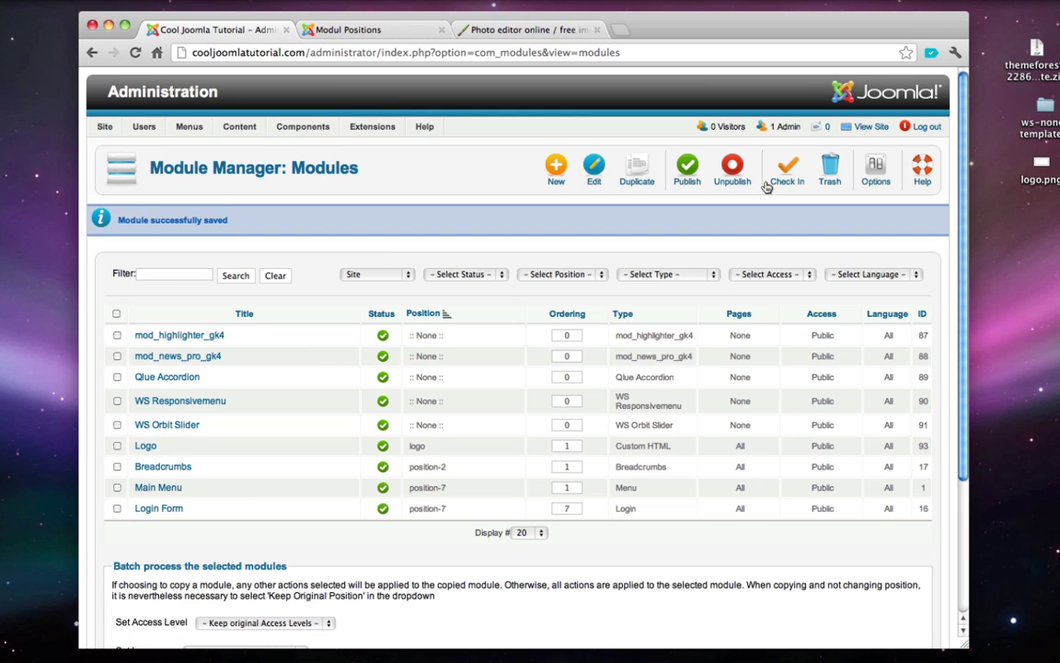
# - View the public site to check the logo, then close the front-page tab
pyautogui.click(869, 126)
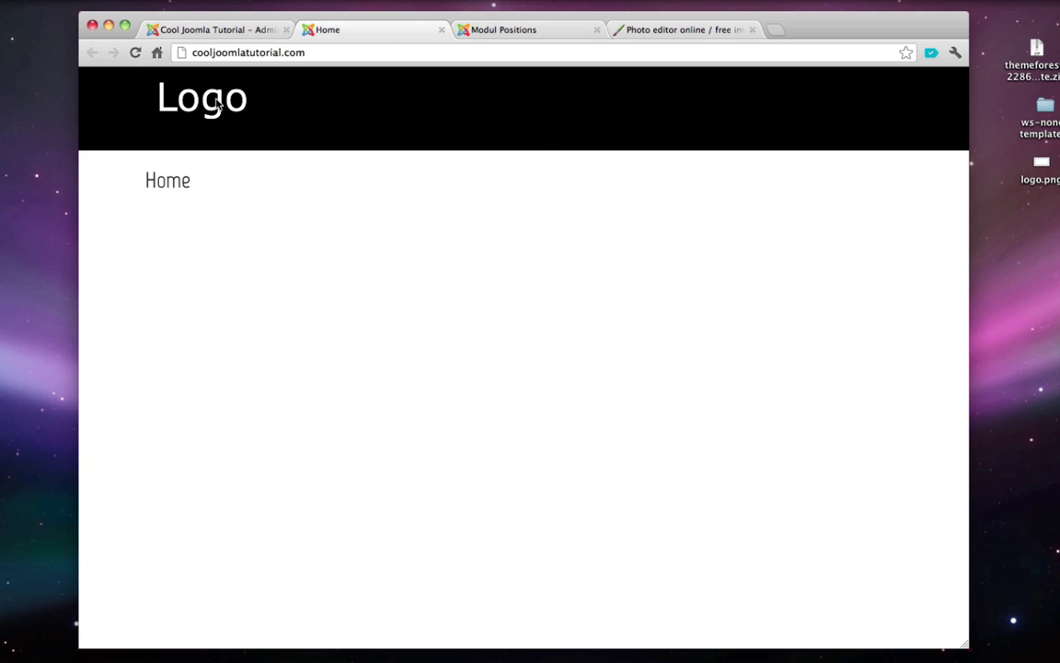
pyautogui.click(442, 31)
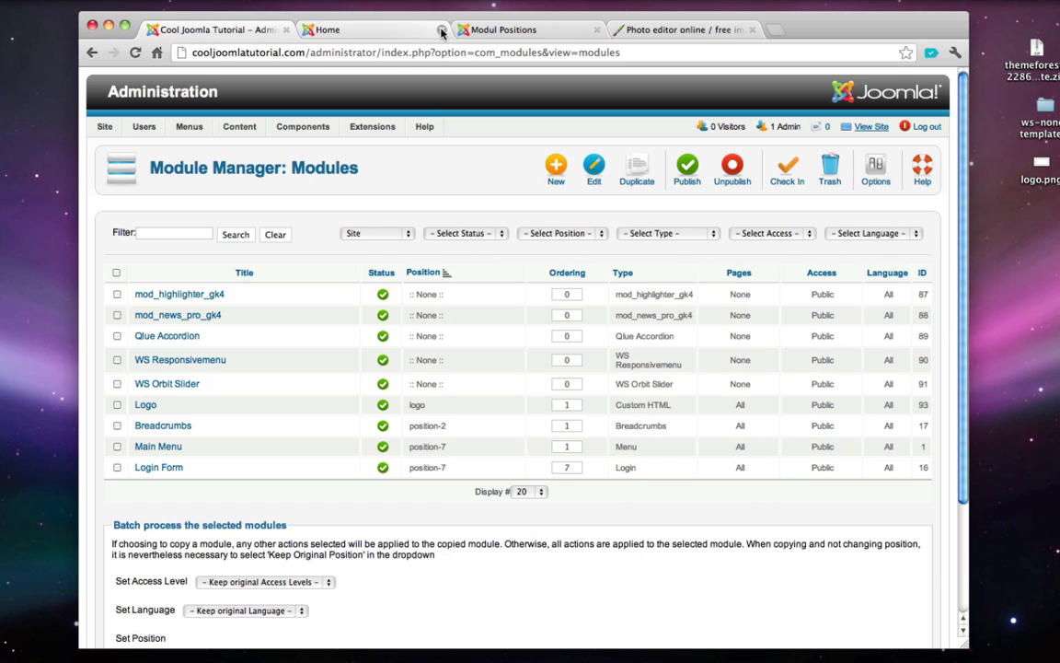
pyautogui.moveTo(372, 126)
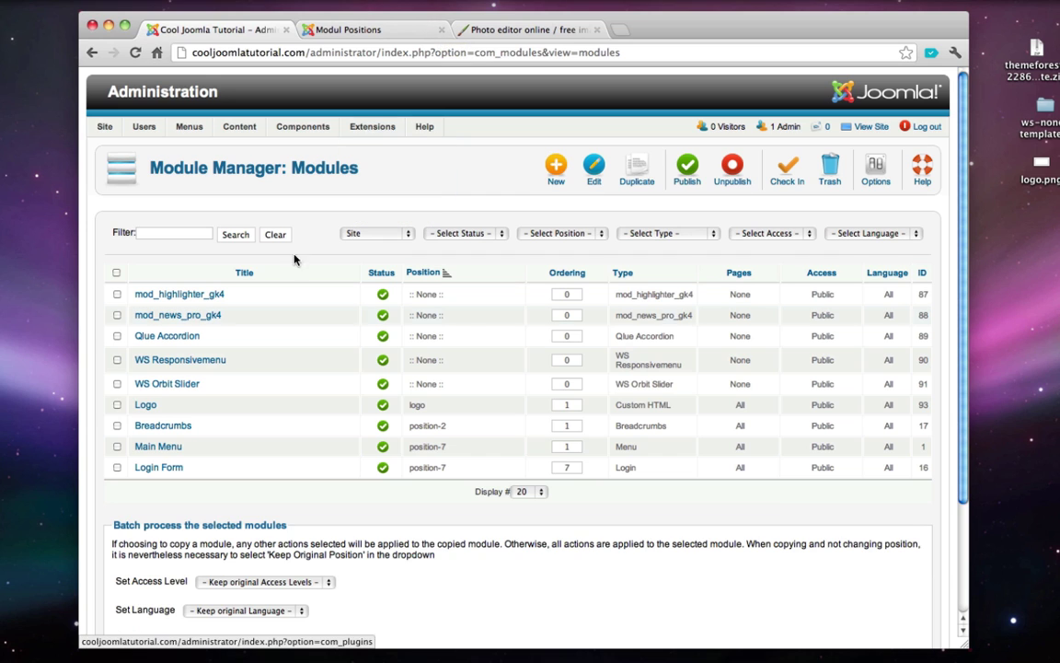
# - Open the Logo module and delete the old logo image from its content
pyautogui.click(146, 406)
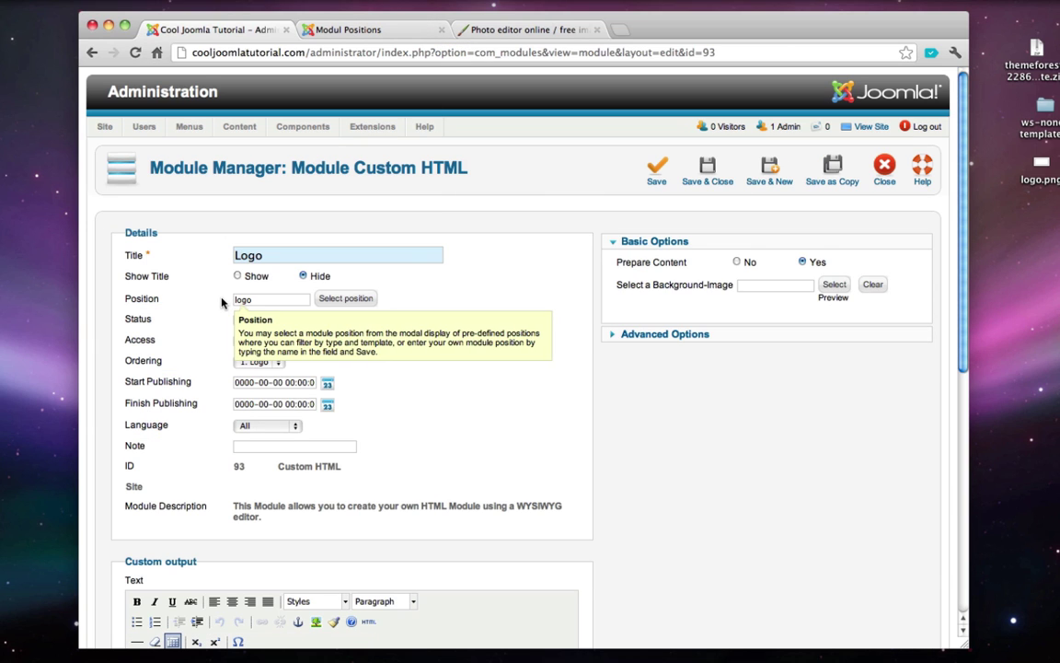
pyautogui.scroll(-5, 373, 314)
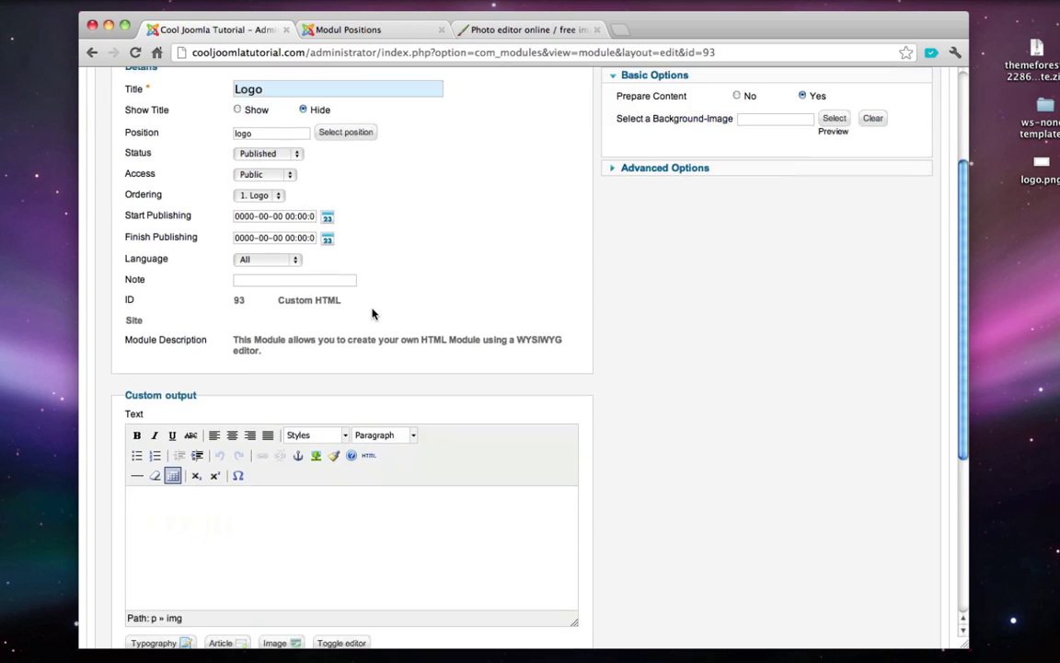
pyautogui.click(178, 433)
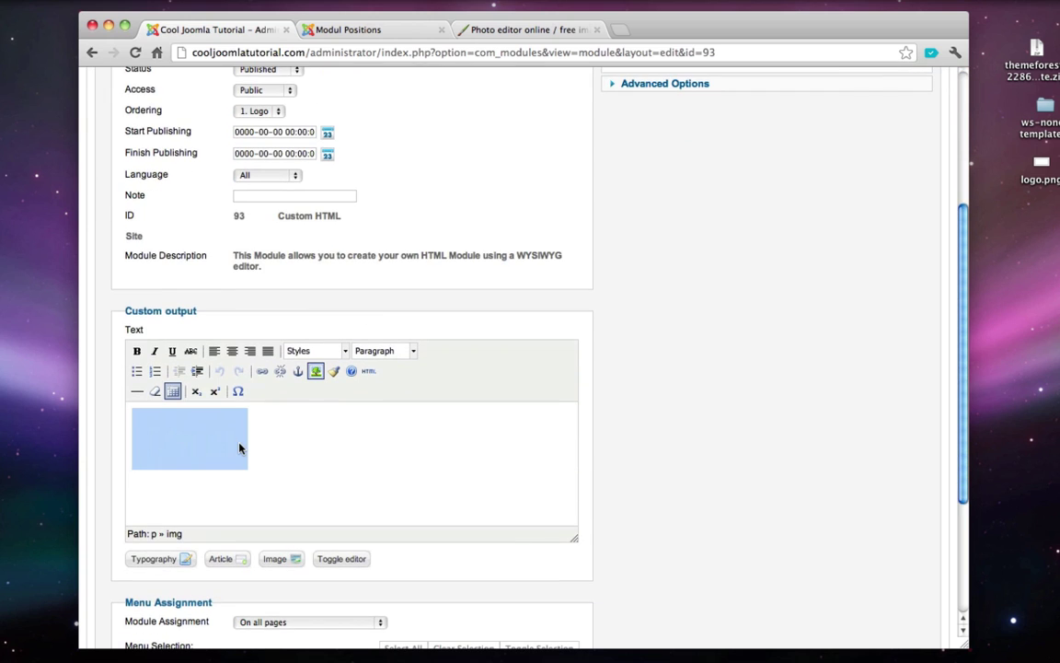
pyautogui.press('BackSpace')
# - Upload logo1.png to the site's images and insert it into the module content
pyautogui.scroll(-1, 239, 449)
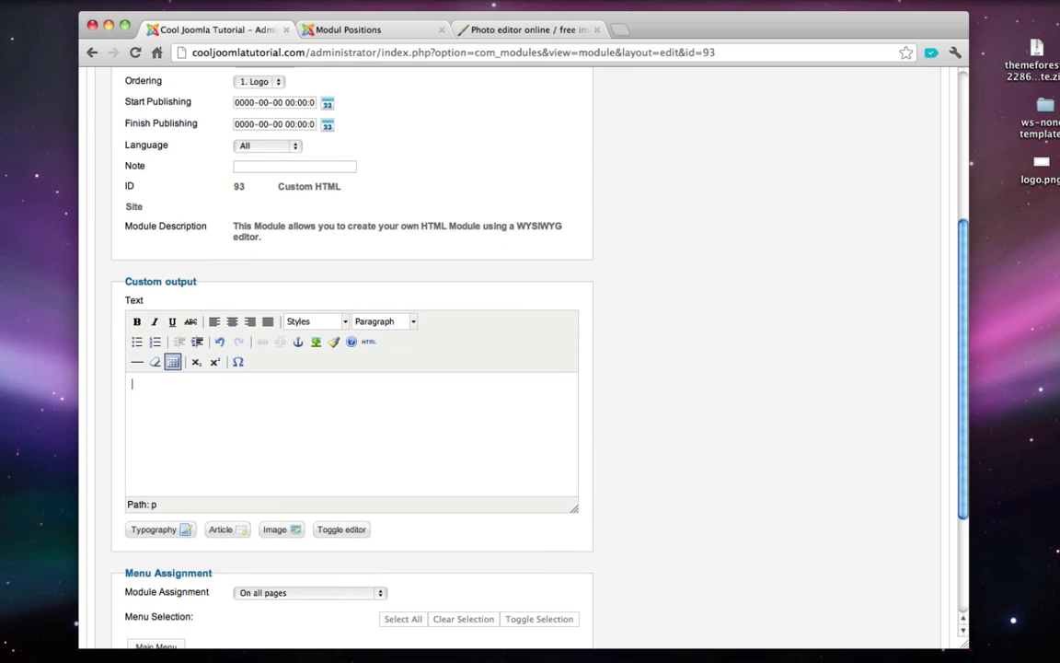
pyautogui.click(276, 531)
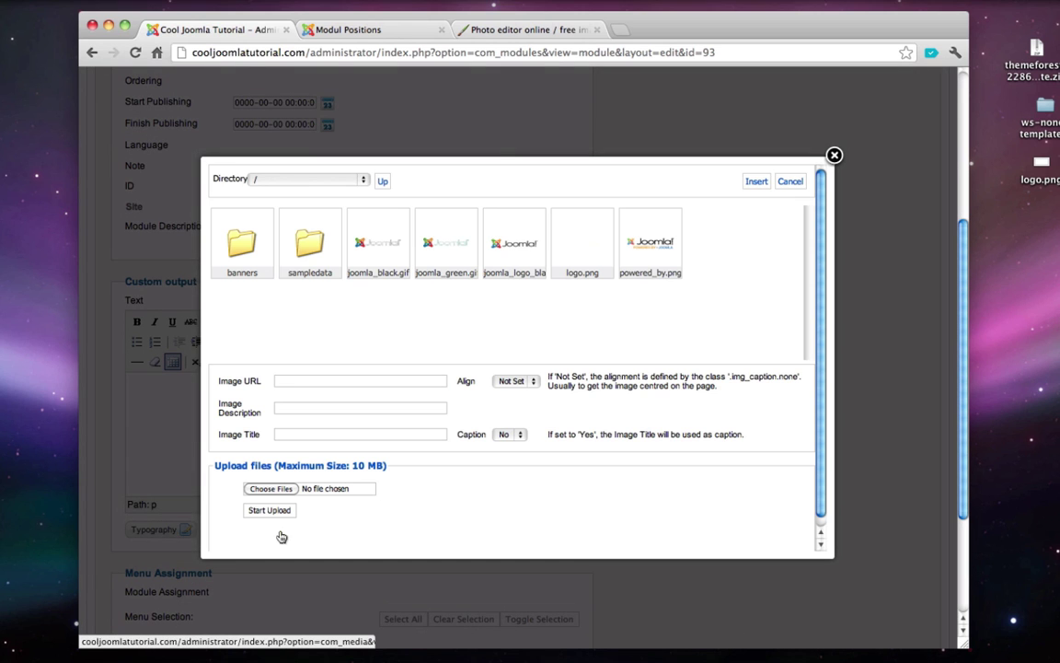
pyautogui.click(273, 489)
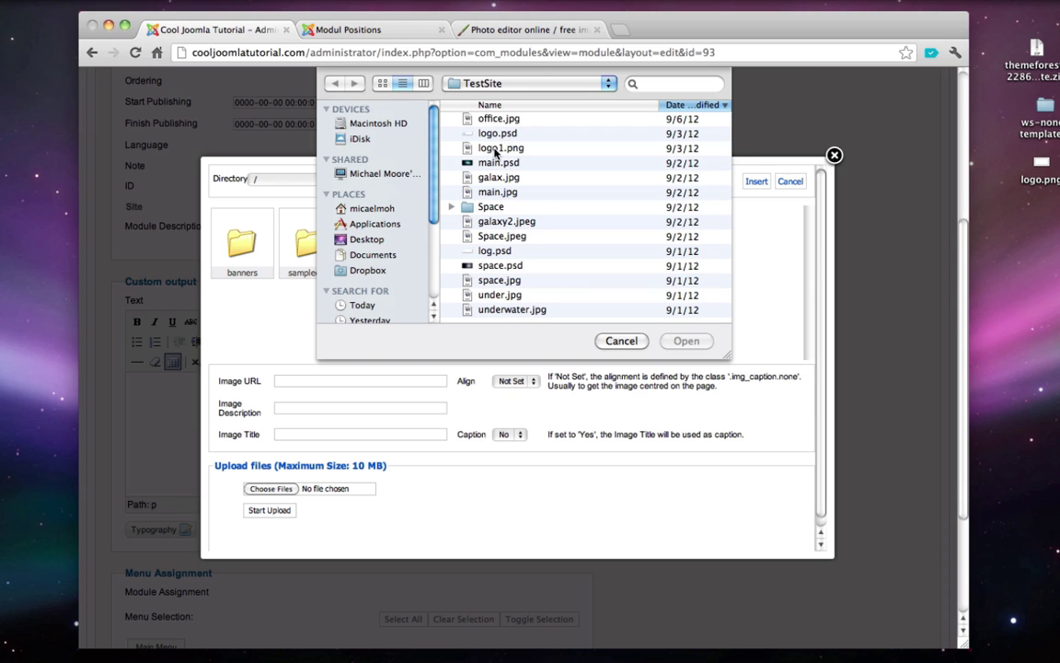
pyautogui.click(504, 148)
pyautogui.click(689, 342)
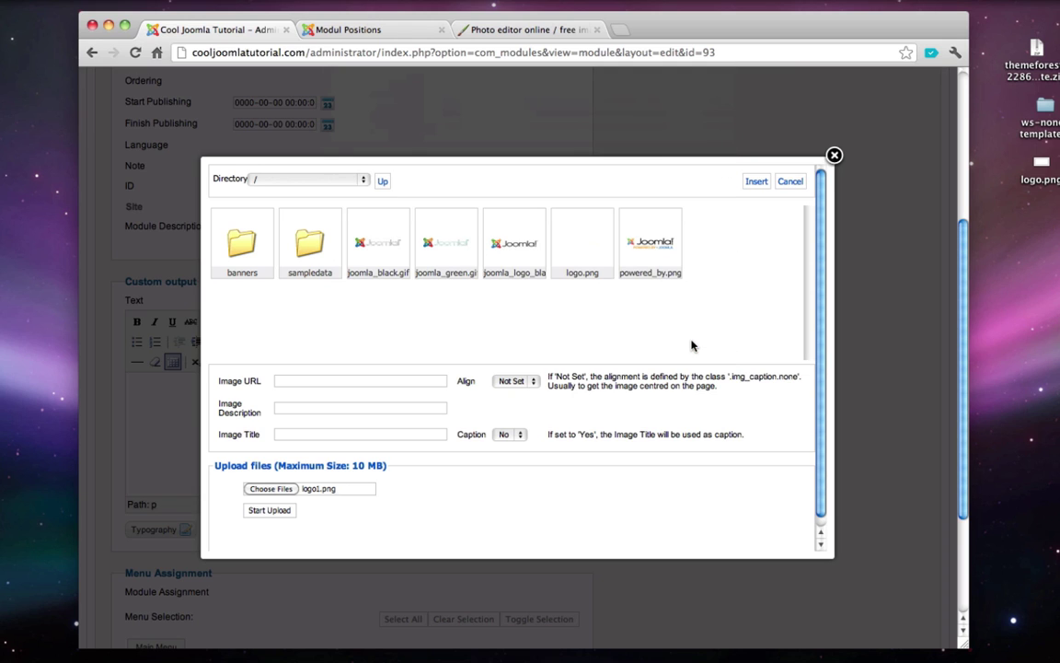
pyautogui.click(275, 512)
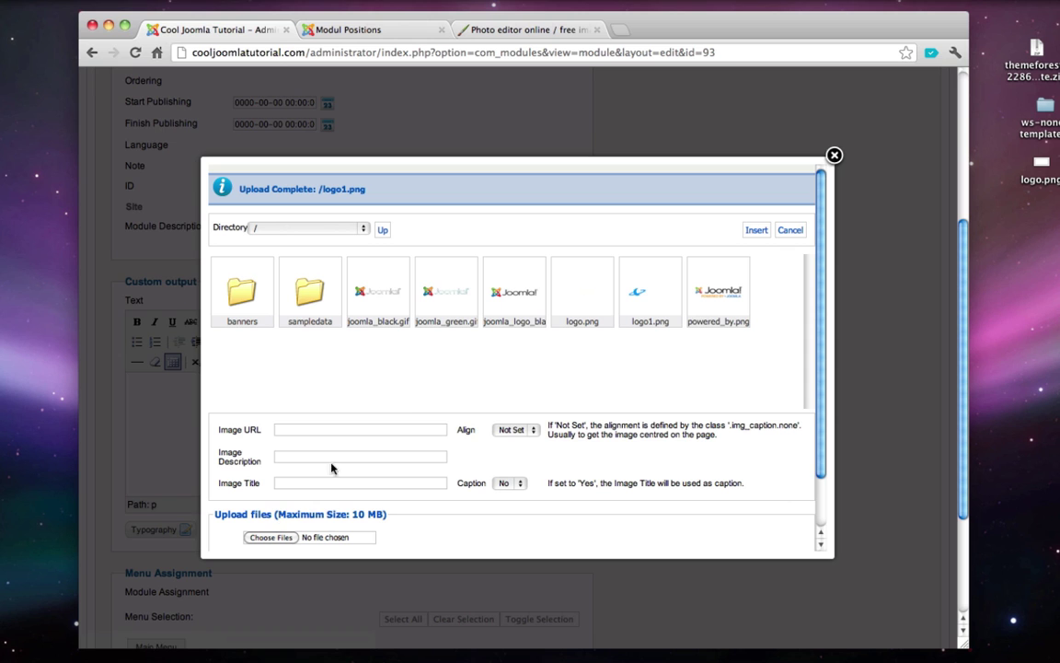
pyautogui.click(662, 286)
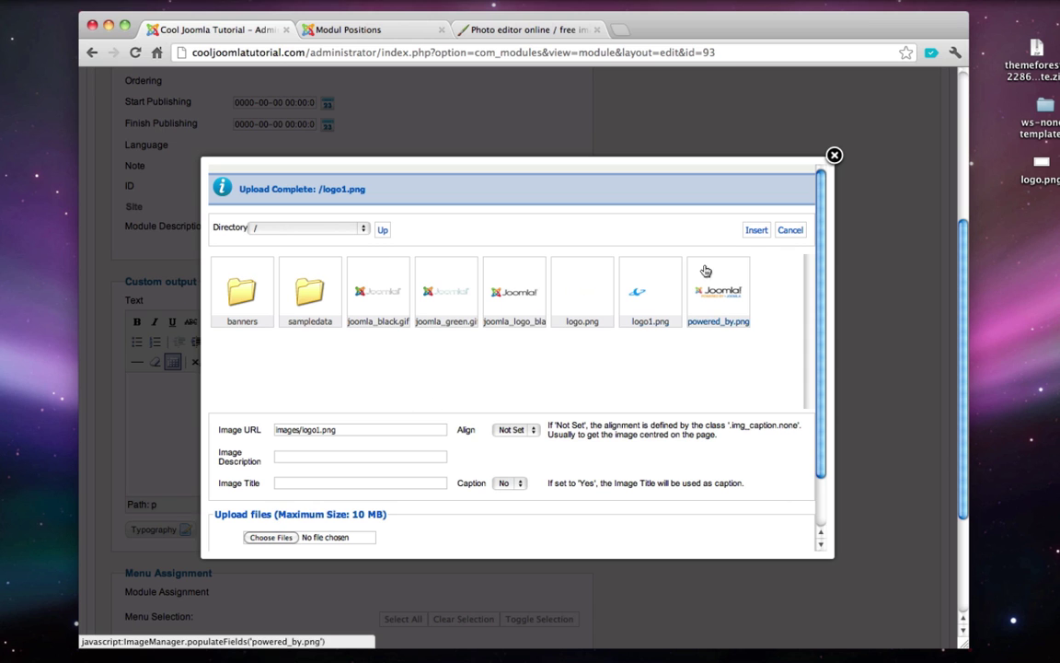
pyautogui.click(753, 233)
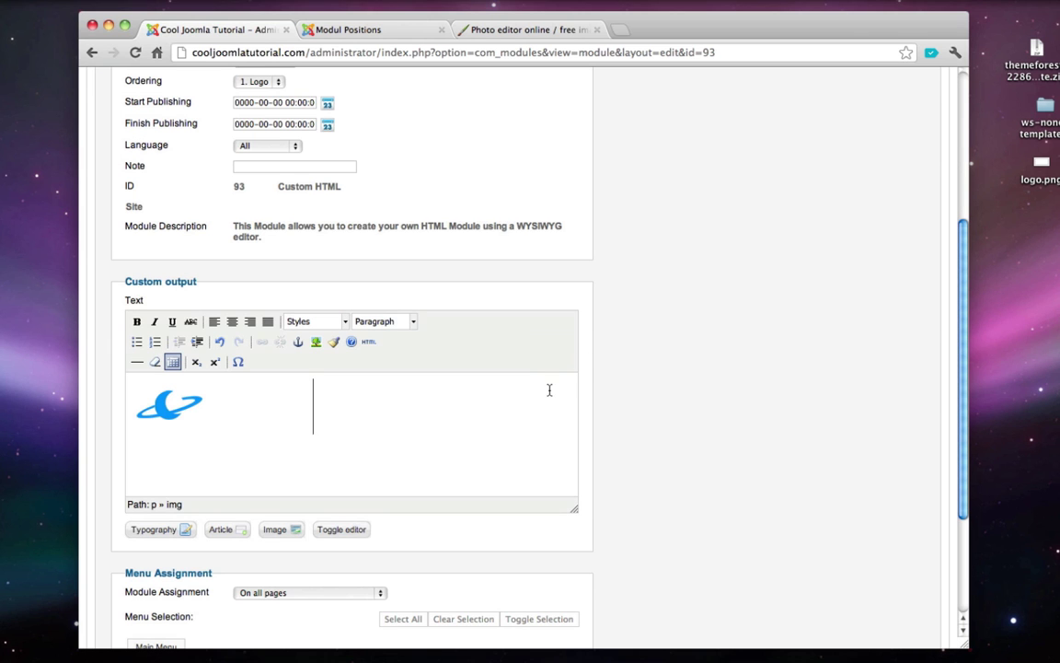
pyautogui.scroll(5, 550, 392)
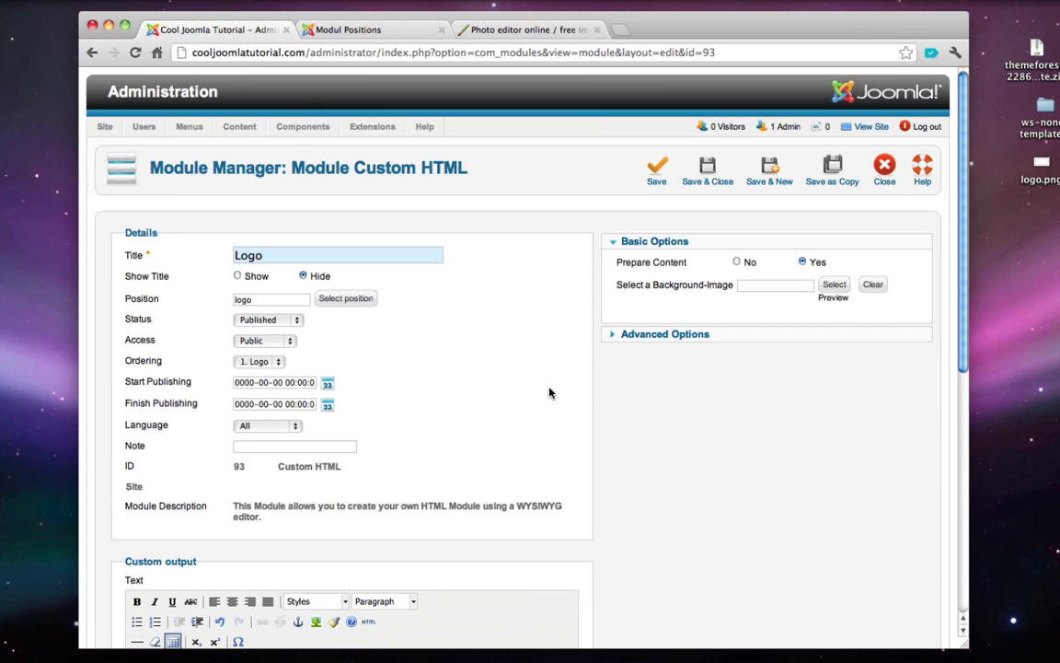
# - Save and close the Logo module, view the live site, and open the WS-None demo home page
pyautogui.click(702, 184)
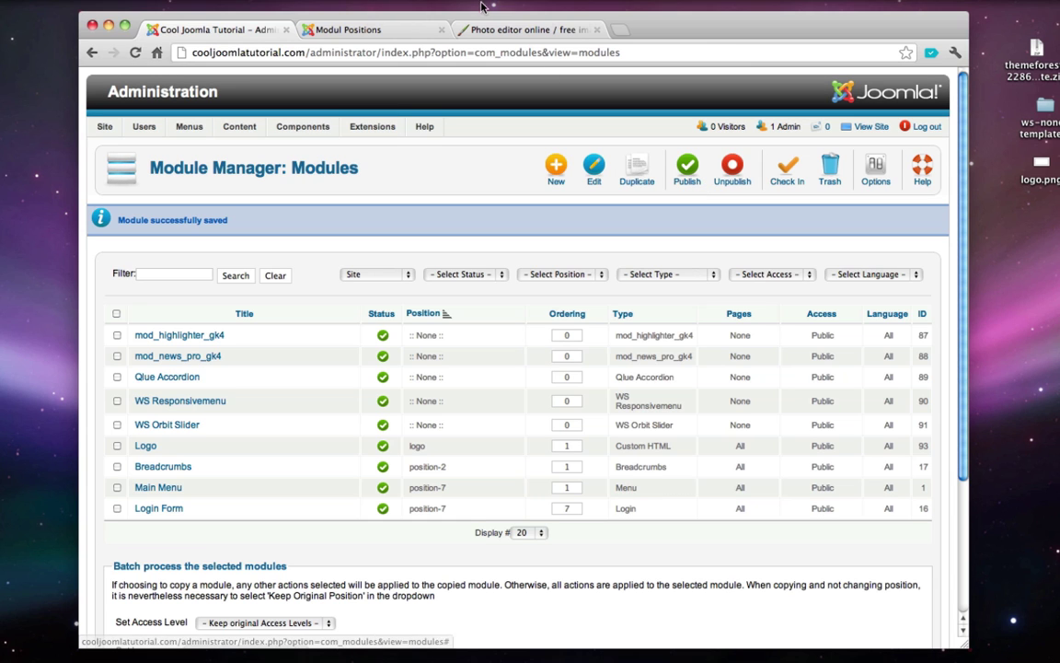
pyautogui.click(865, 133)
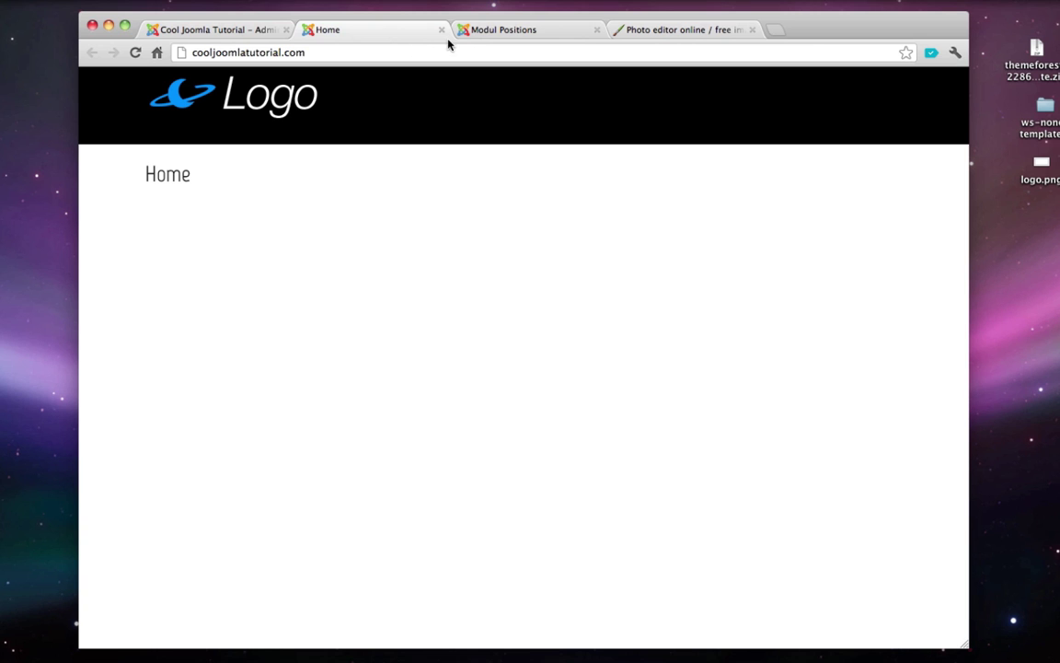
pyautogui.click(497, 31)
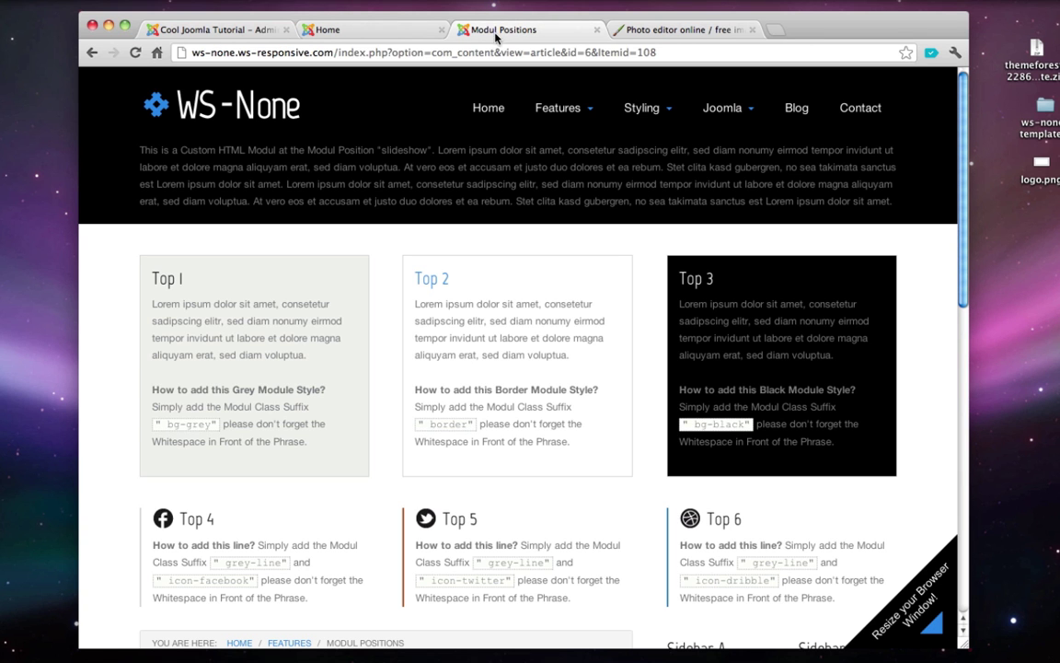
pyautogui.click(479, 108)
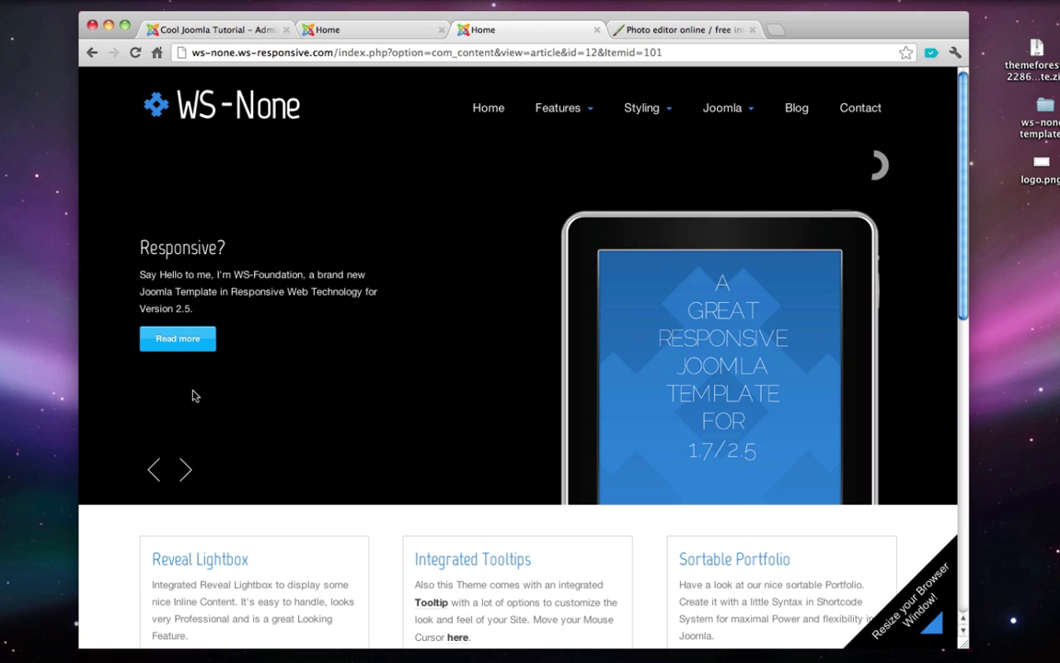
# - Step through the WS-None demo slider, then close the site's front-page tab
pyautogui.click(185, 471)
pyautogui.click(185, 470)
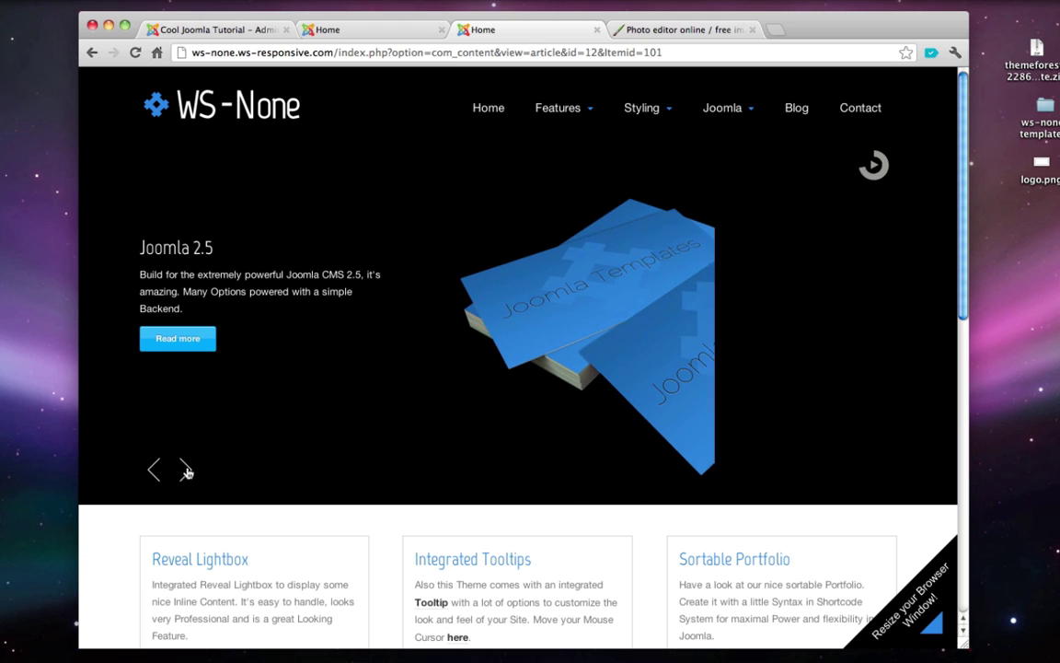
pyautogui.click(155, 470)
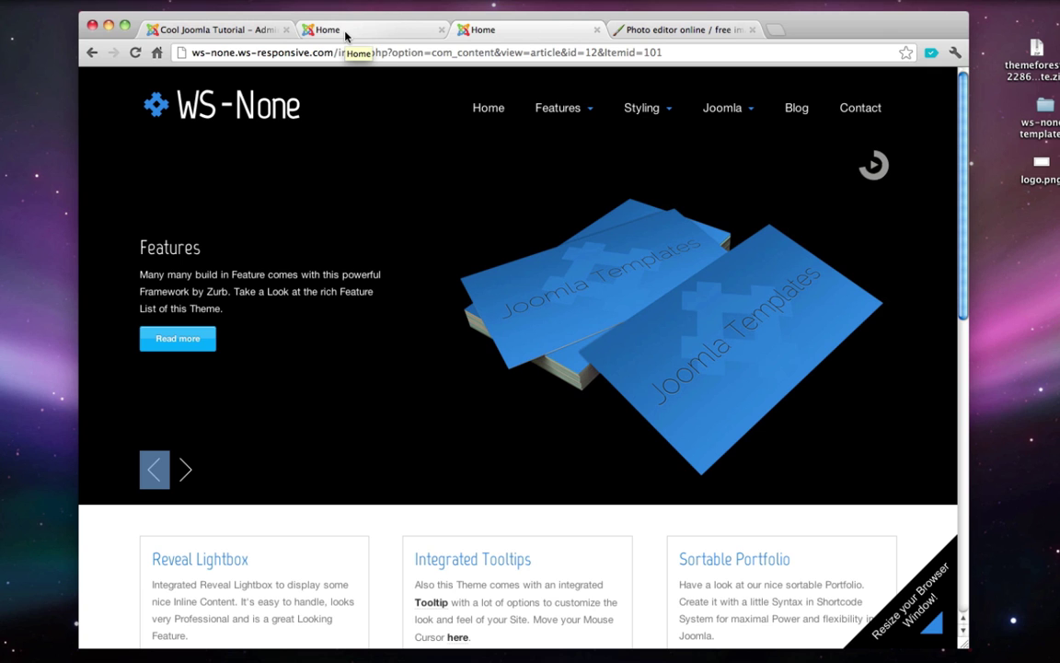
pyautogui.click(307, 33)
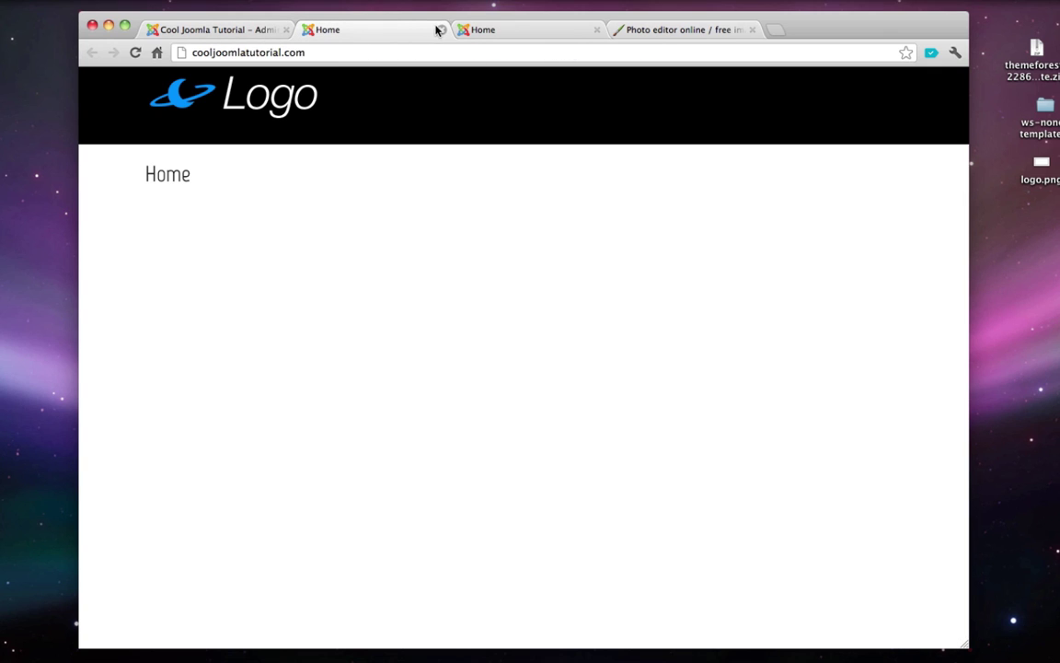
pyautogui.click(440, 32)
# - Return to the Joomla admin tab and reload the Module Manager list
pyautogui.click(247, 32)
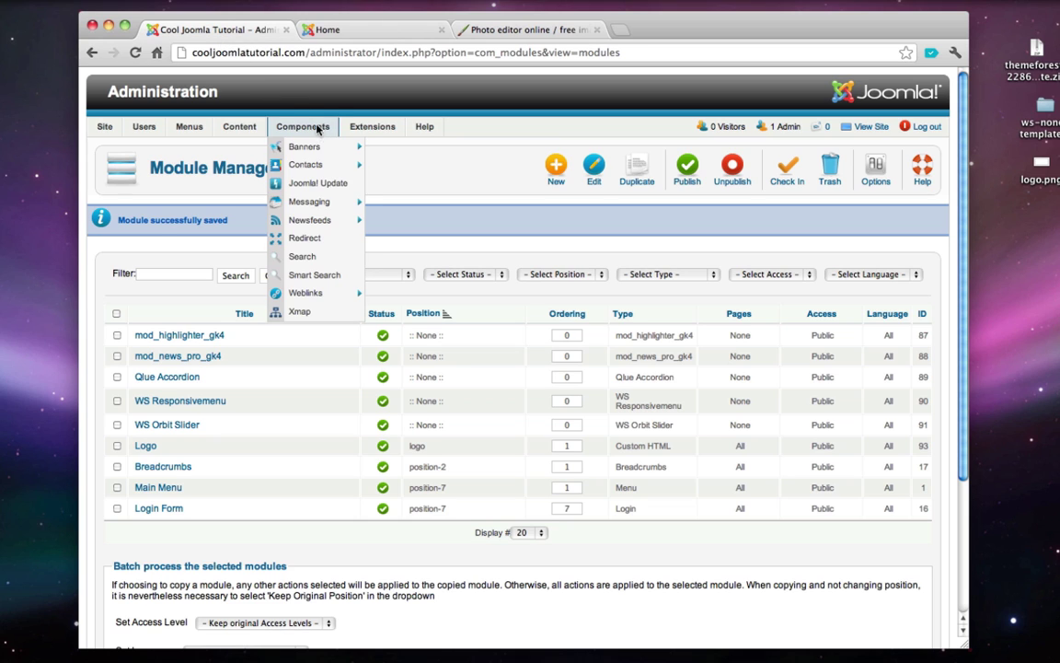
pyautogui.moveTo(353, 130)
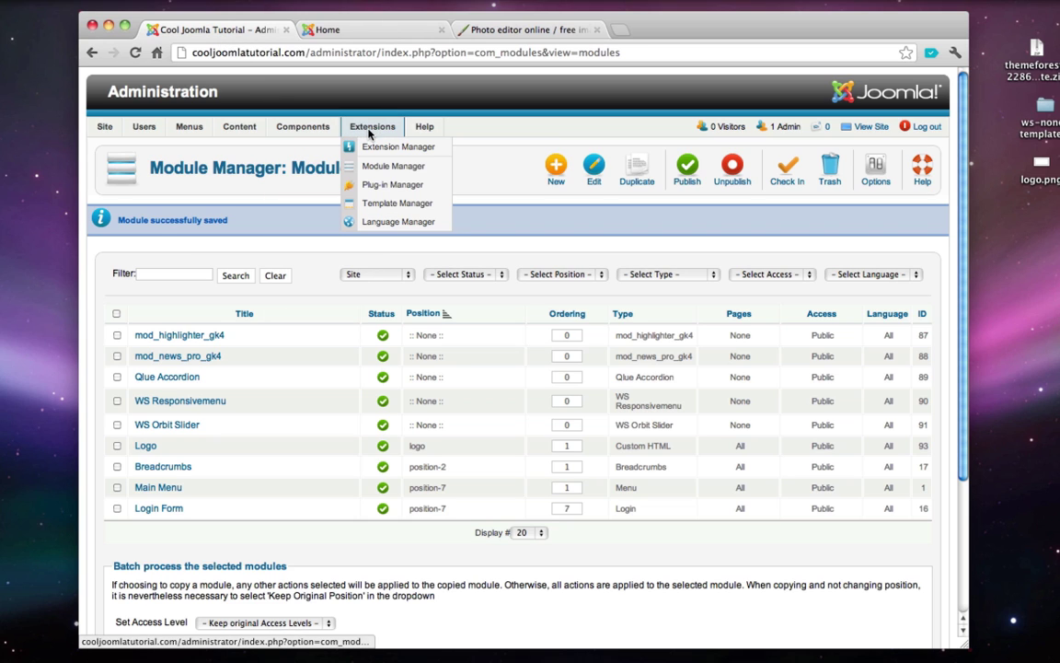
pyautogui.click(385, 166)
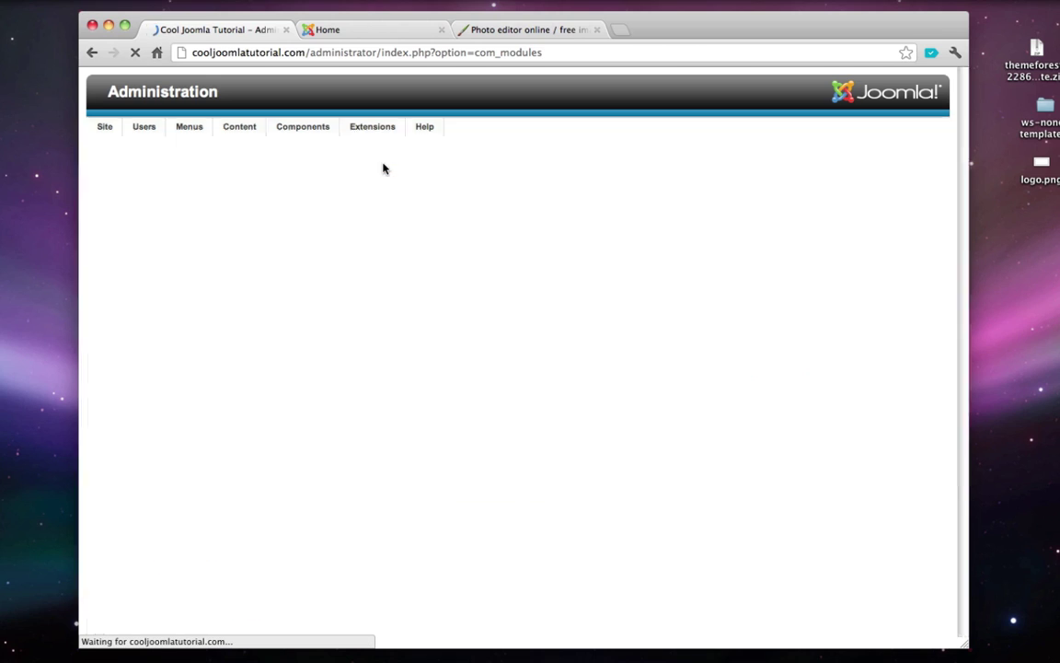
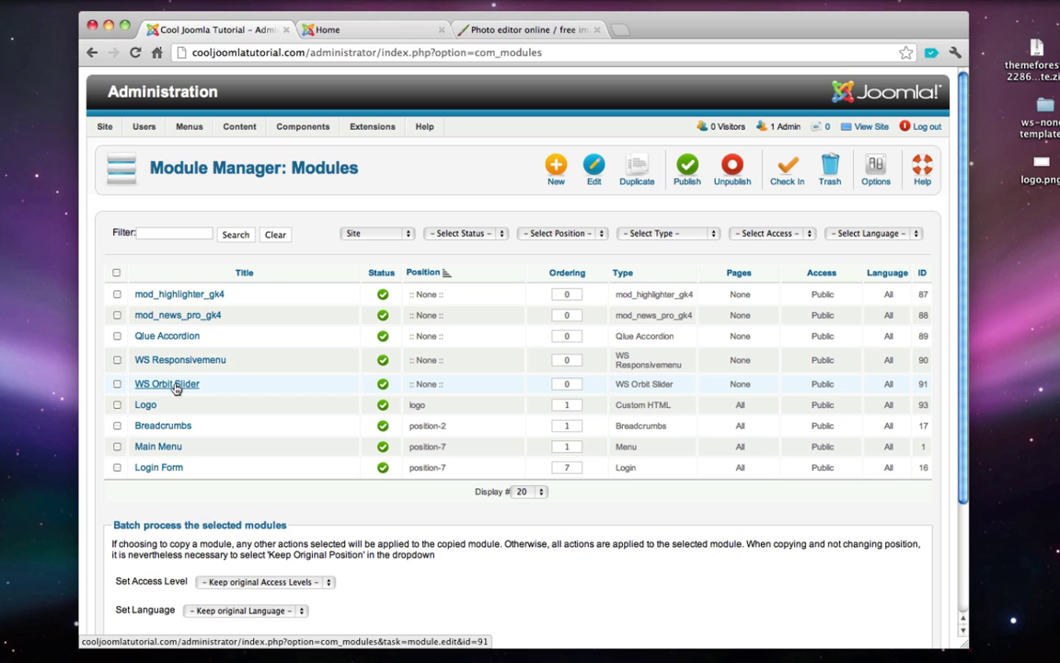
# - Google 'joomla extensions' in a new tab and open the Joomla! Extensions Directory result
pyautogui.press('super+t')
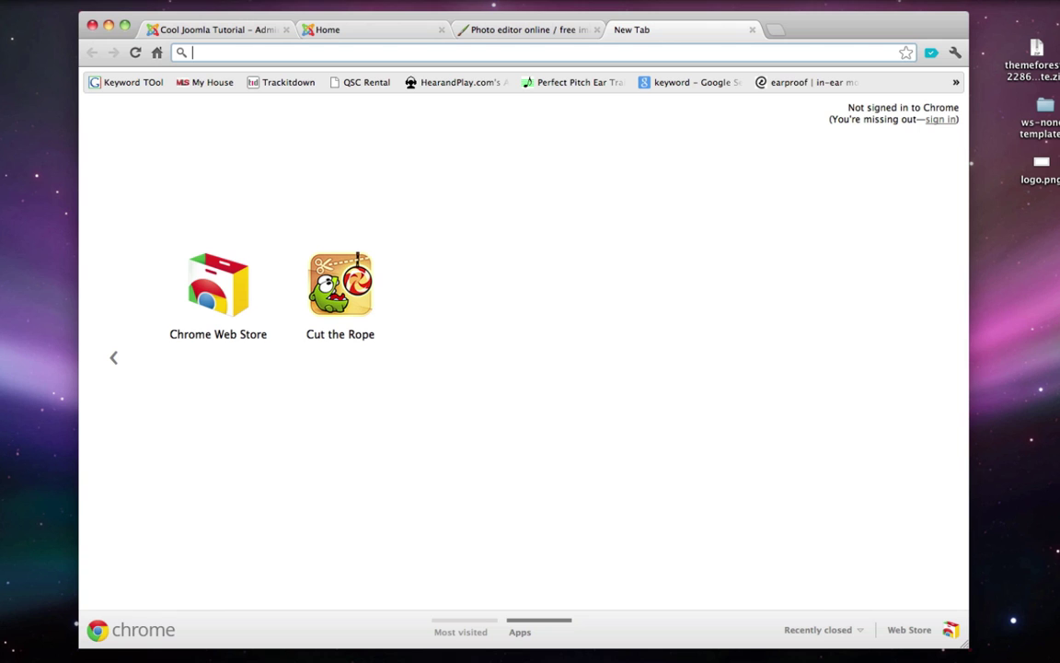
pyautogui.write('google.com')
pyautogui.press('Return')
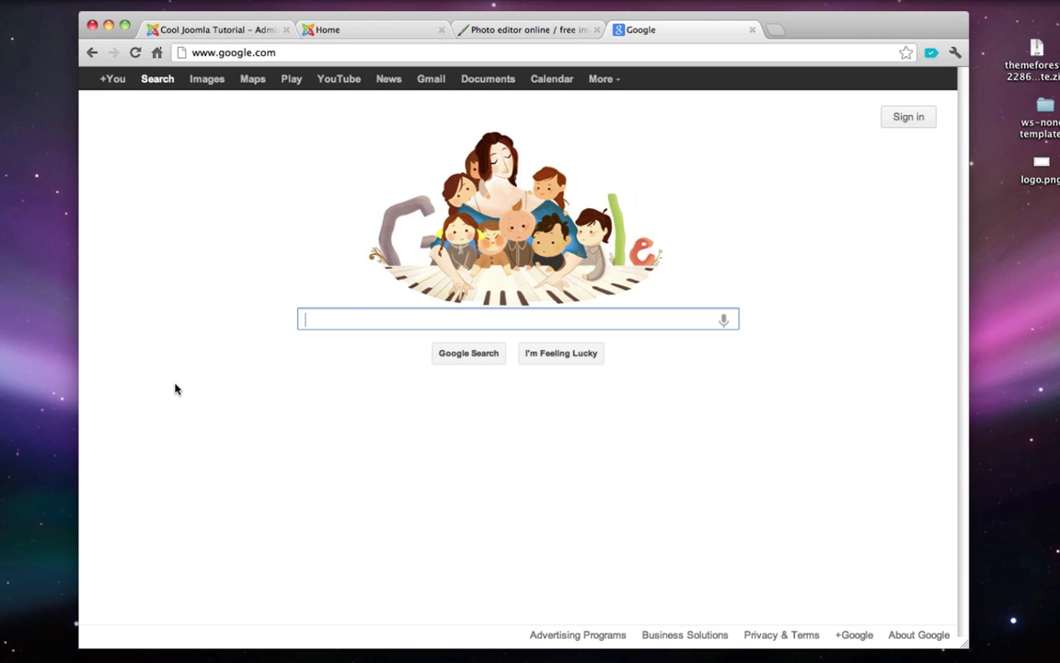
pyautogui.write('joomla ex')
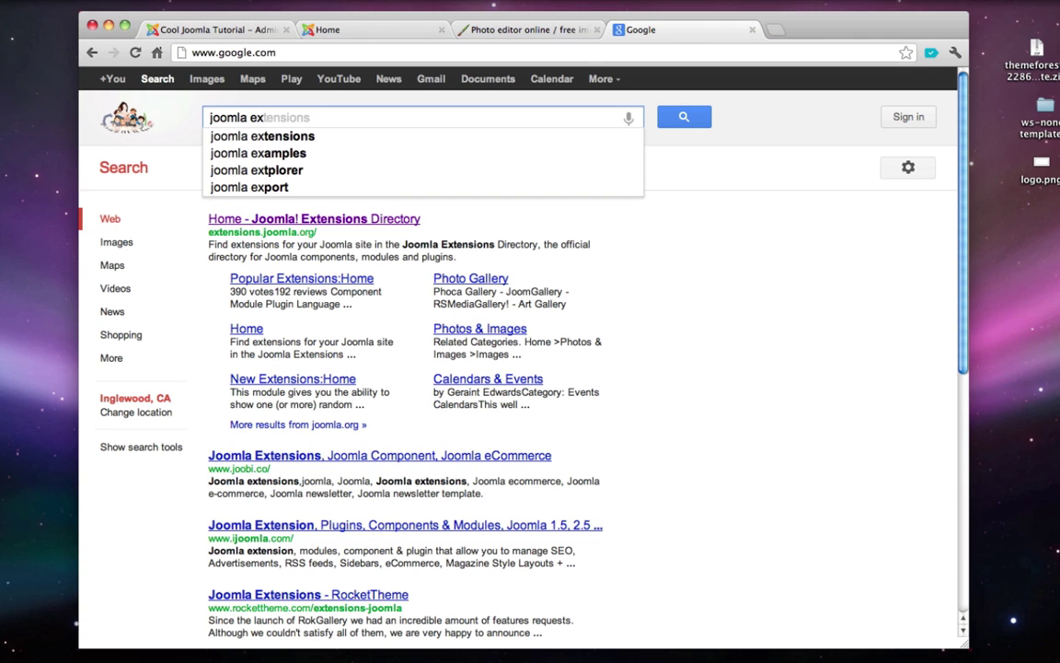
pyautogui.press('Down')
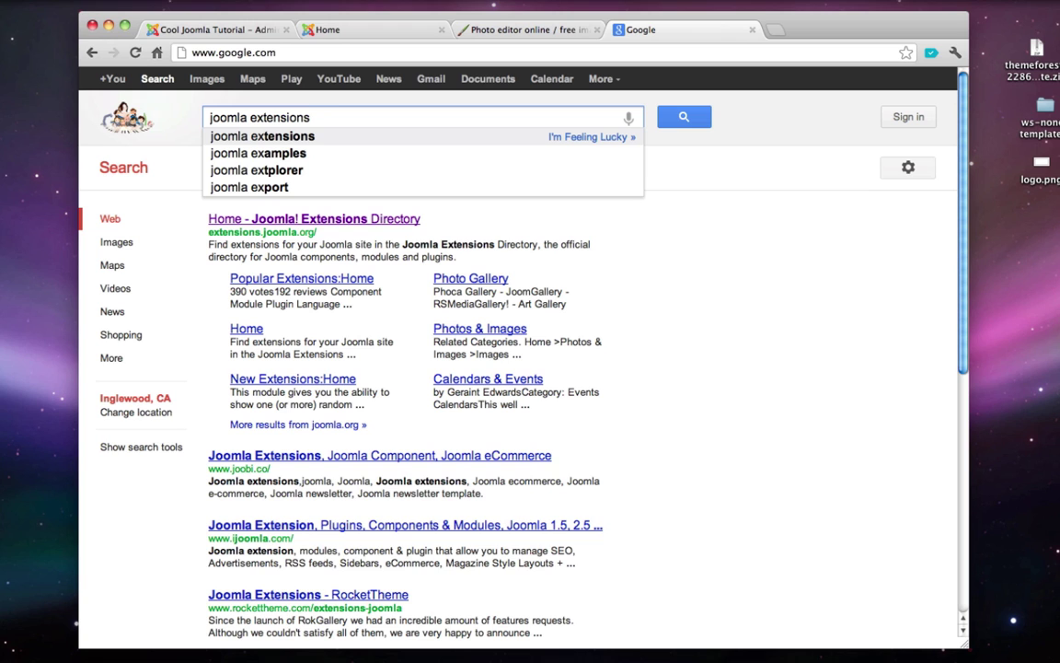
pyautogui.press('Return')
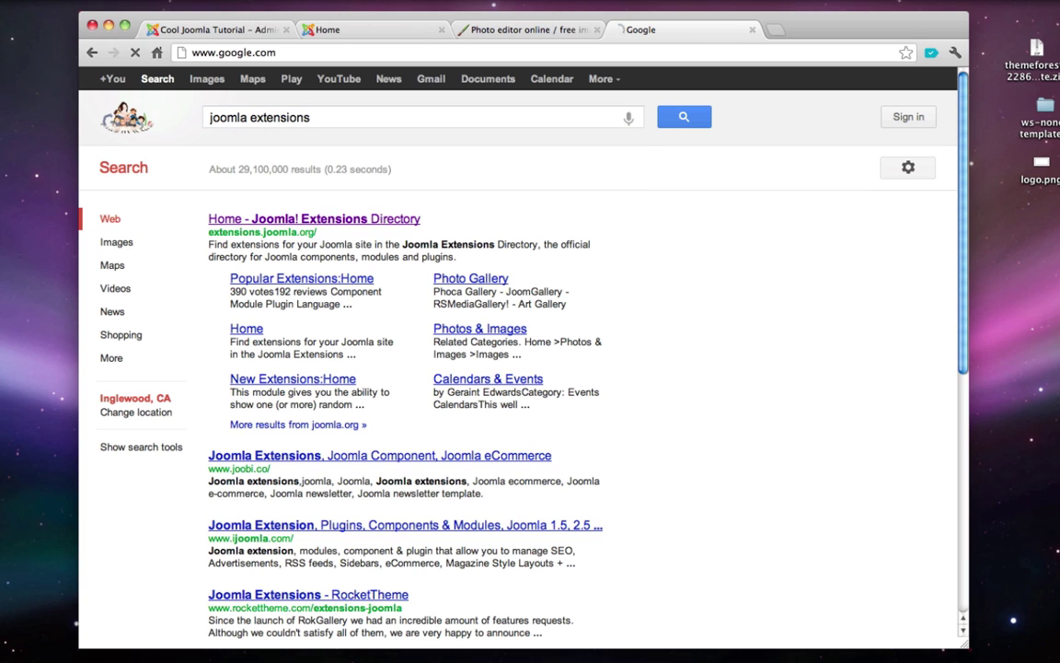
pyautogui.click(318, 224)
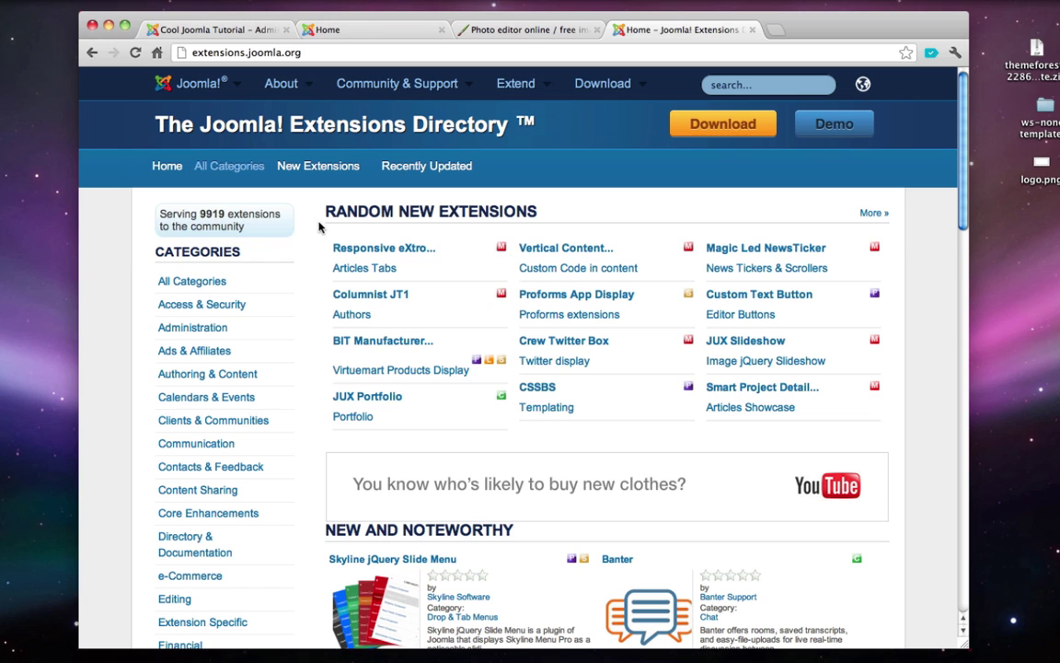
# - Search the directory for 'orbit slider' and open the ARI Orbit Slider extension page
pyautogui.click(731, 85)
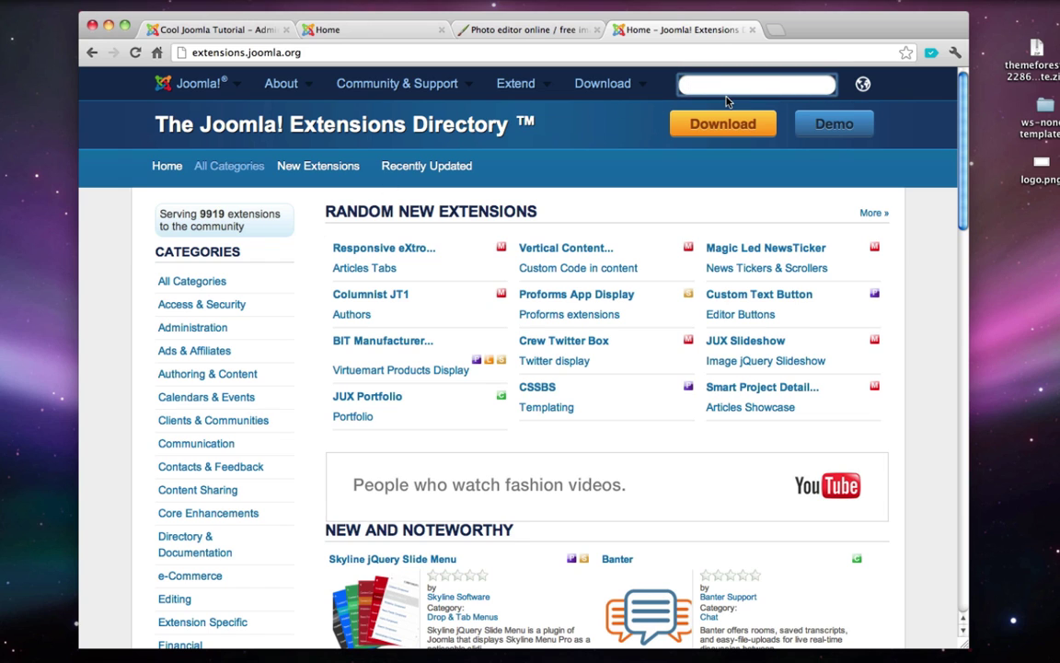
pyautogui.write('orbit slider')
pyautogui.press('Return')
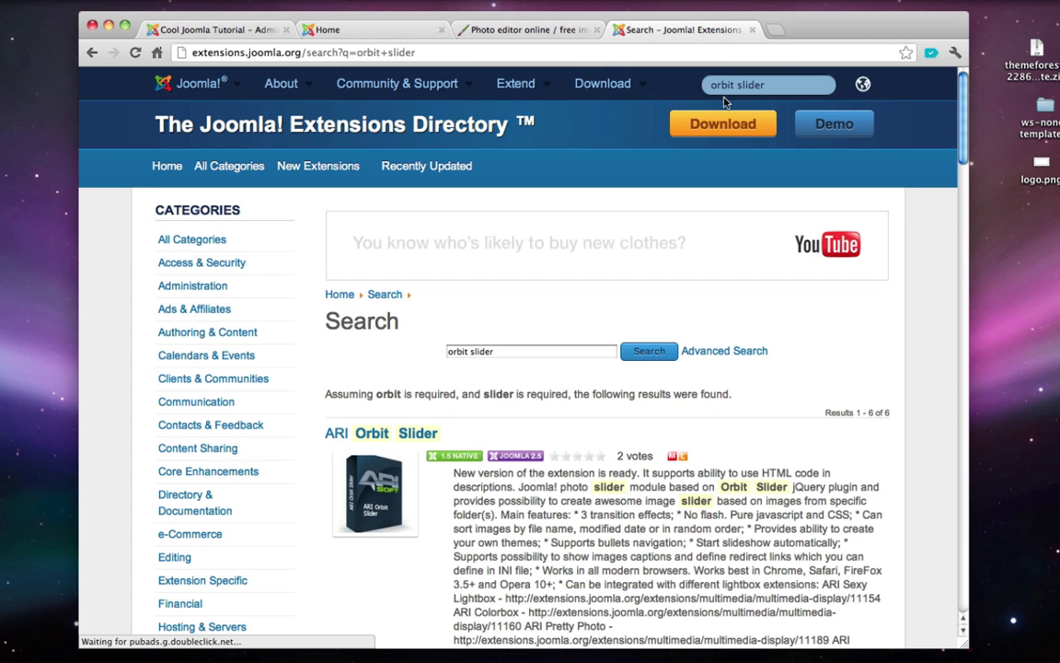
pyautogui.scroll(-5, 544, 206)
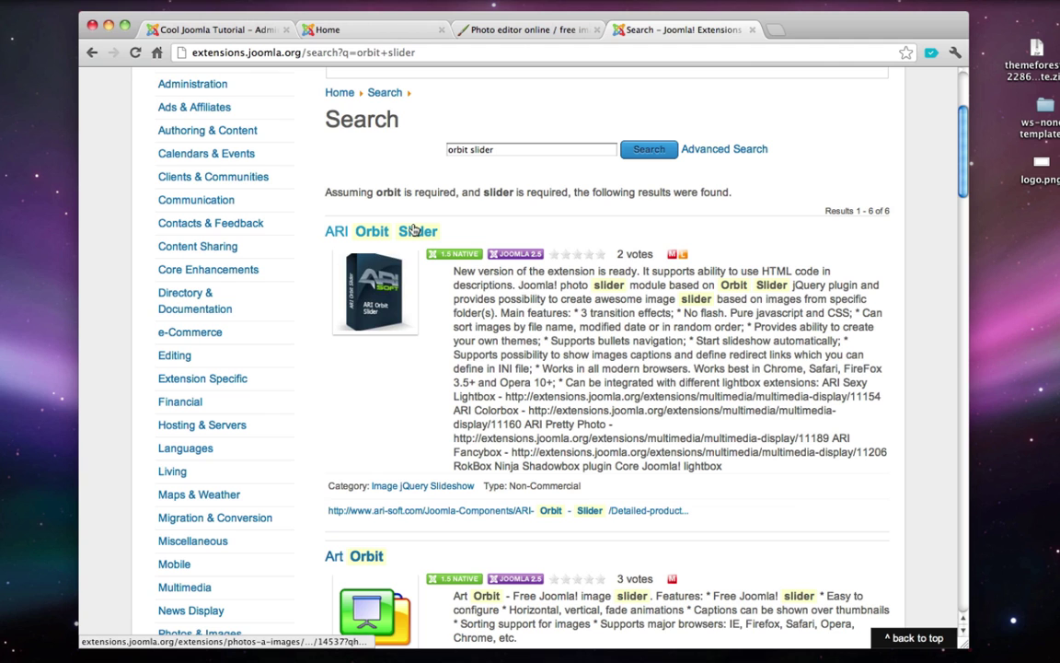
pyautogui.click(414, 231)
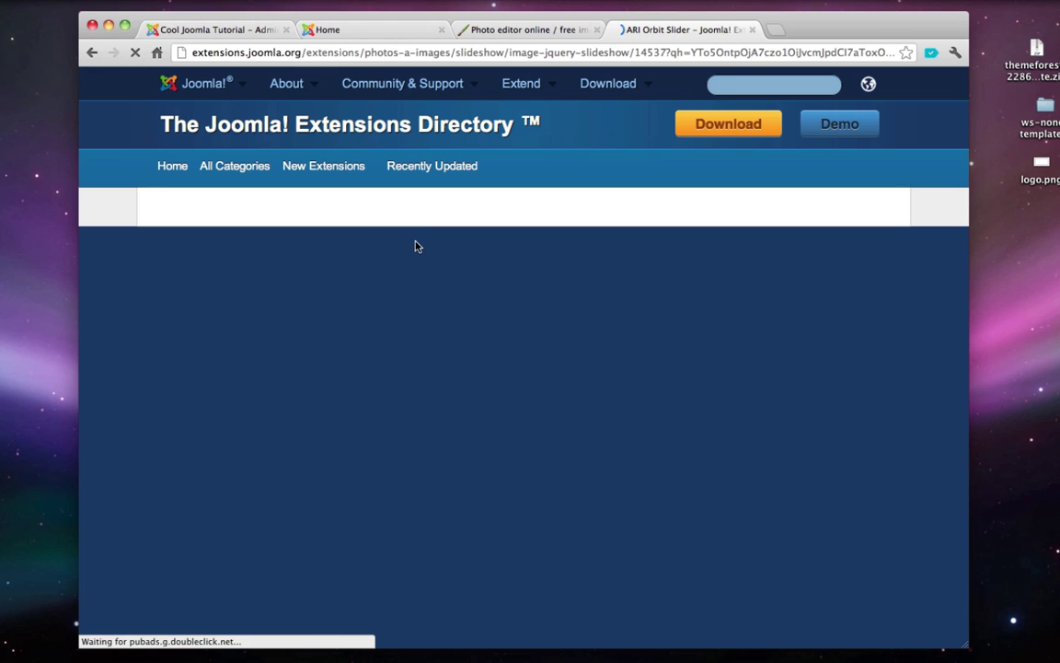
pyautogui.scroll(-1, 393, 239)
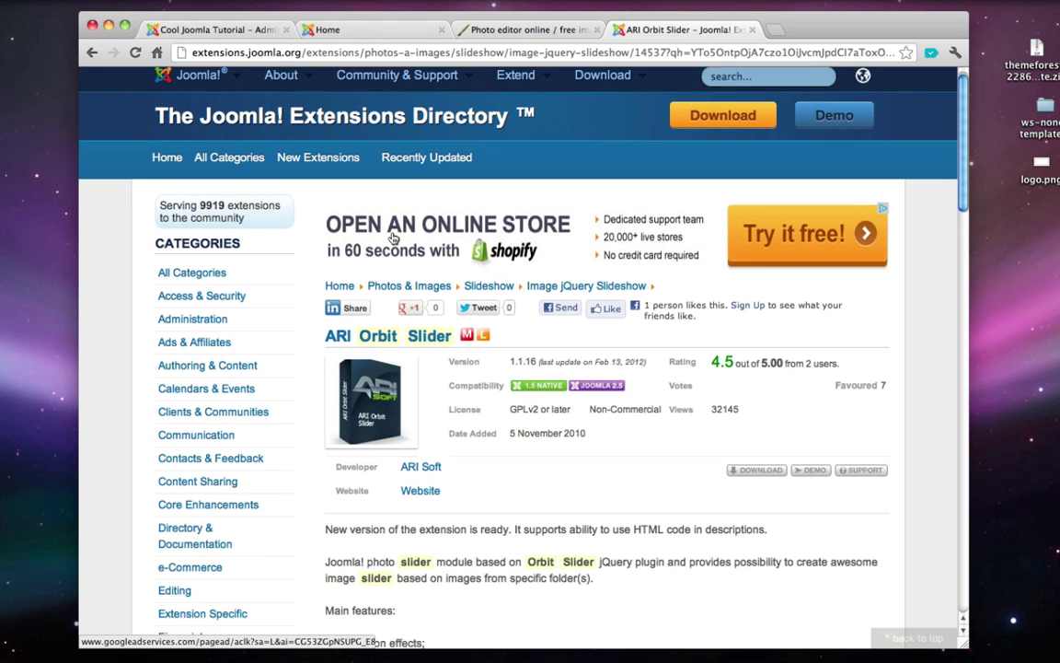
pyautogui.scroll(-5, 393, 238)
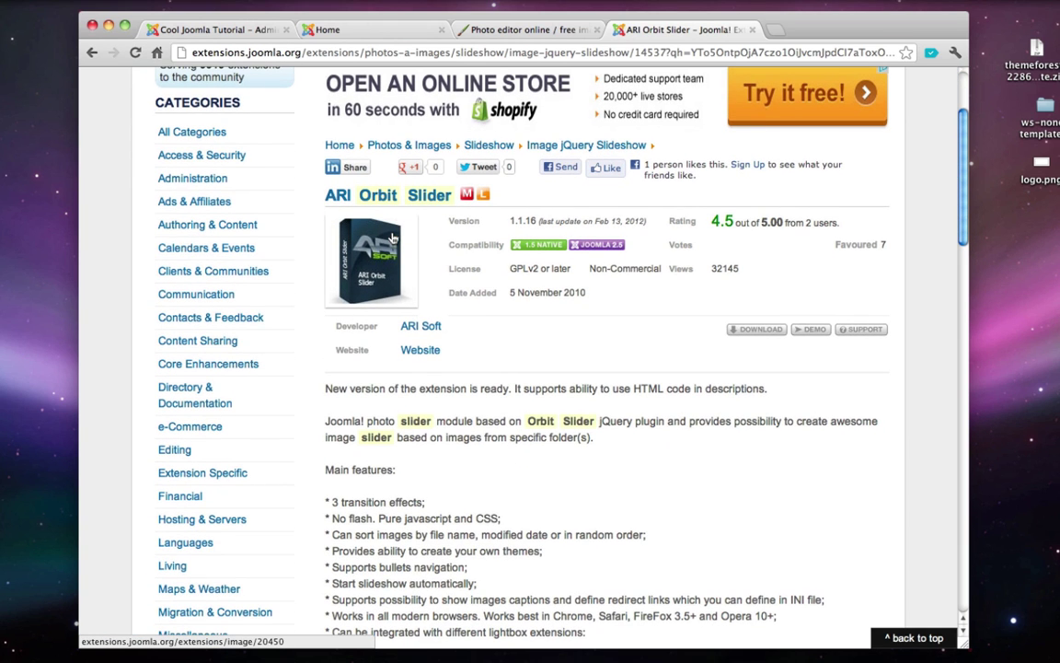
# - Download mod_ariorbitslider.zip from the developer's site to the desktop, then return to Joomla admin
pyautogui.click(741, 329)
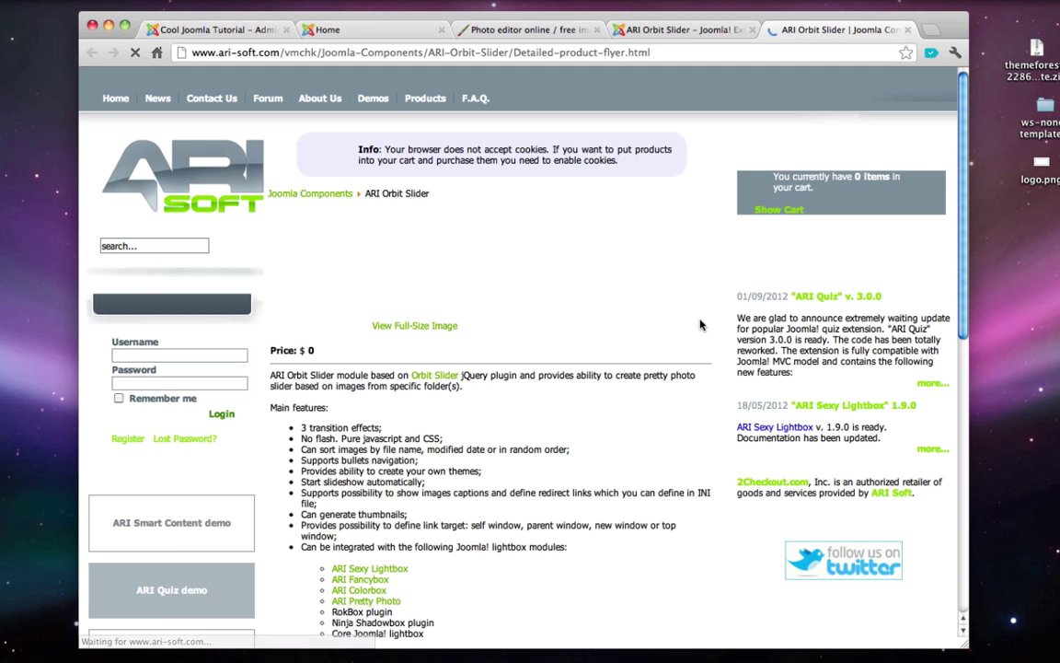
pyautogui.scroll(-5, 699, 324)
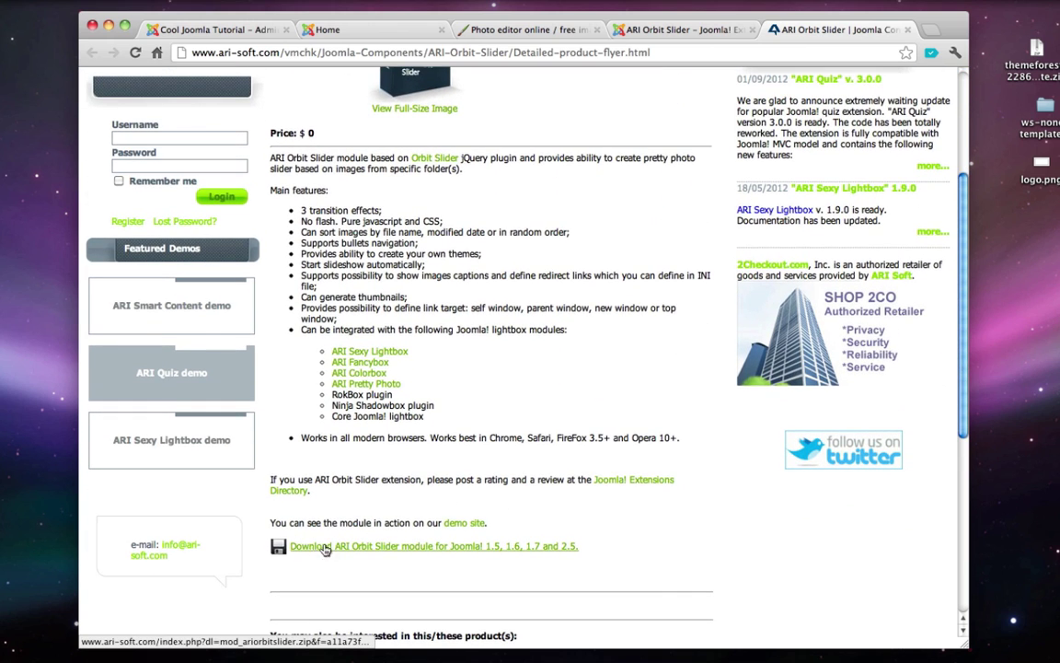
pyautogui.click(389, 547)
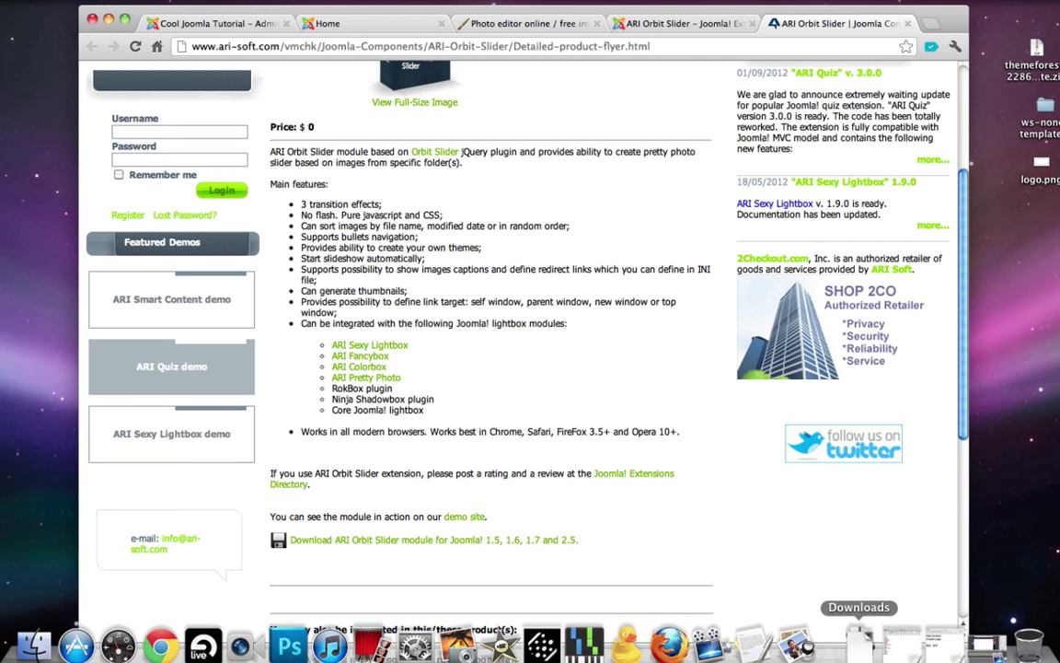
pyautogui.click(861, 627)
pyautogui.click(862, 607)
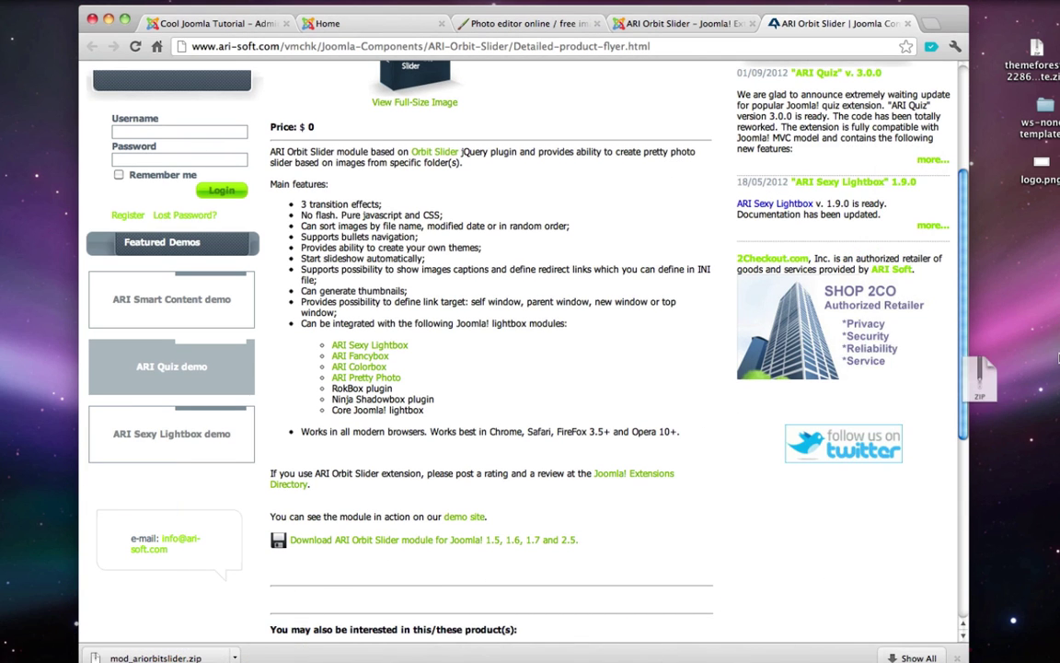
pyautogui.click(216, 23)
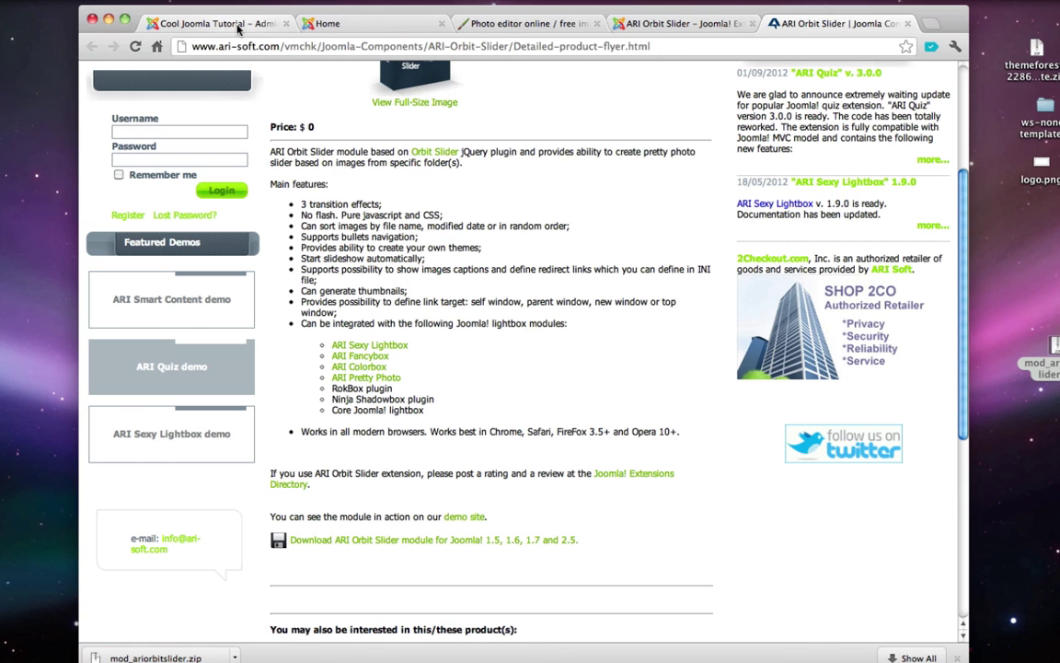
# - Install the mod_ariorbitslider.zip package through the Extension Manager
pyautogui.moveTo(396, 125)
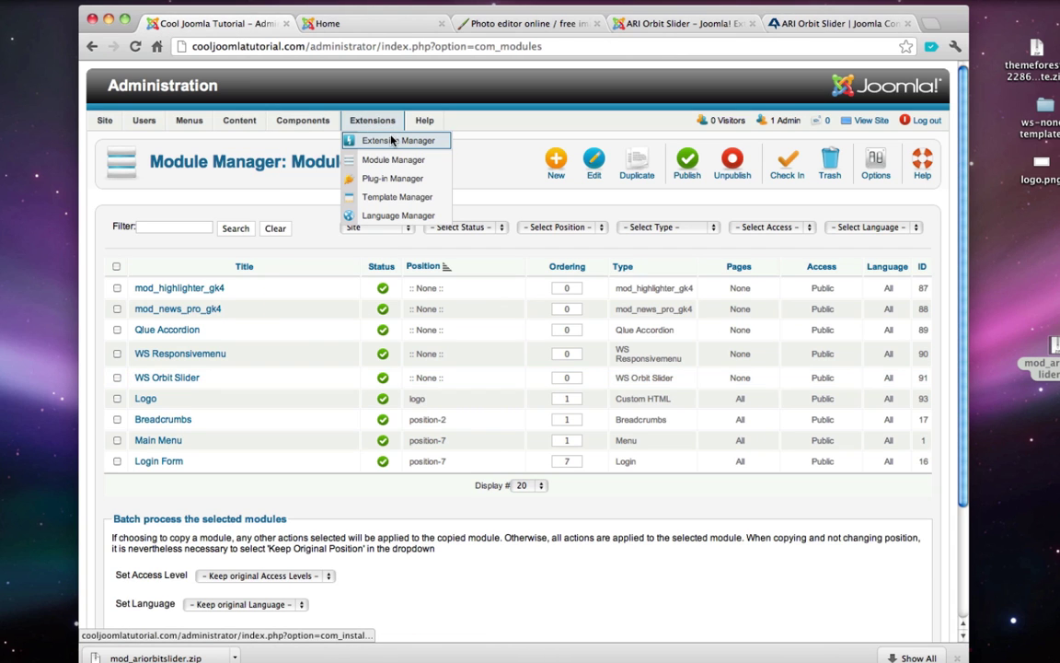
pyautogui.click(355, 138)
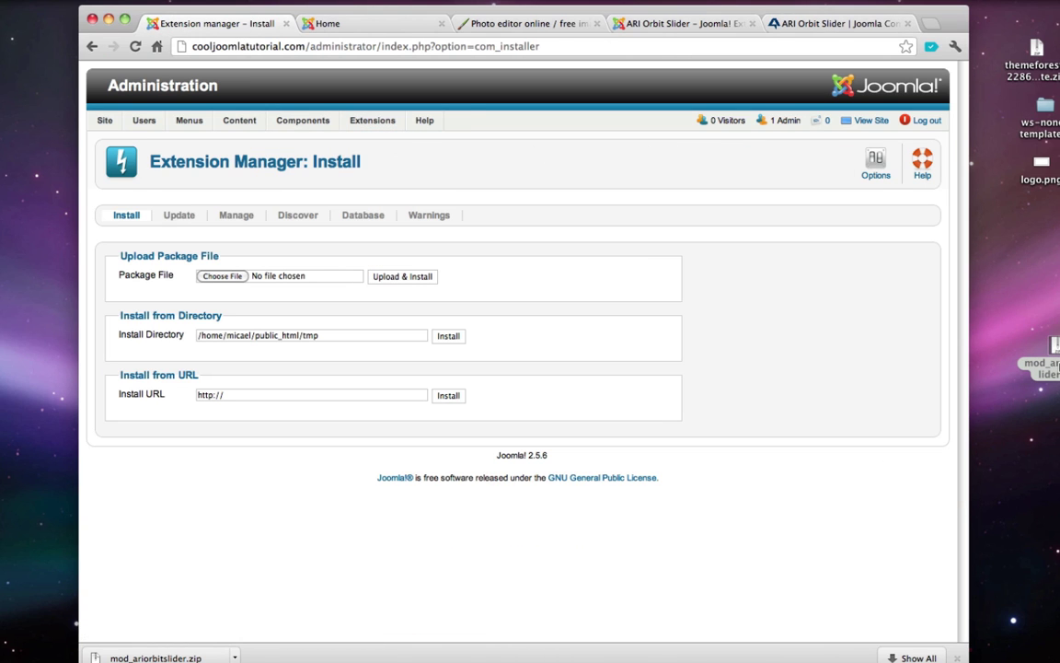
pyautogui.moveTo(1054, 355); pyautogui.dragTo(223, 277)
pyautogui.click(409, 282)
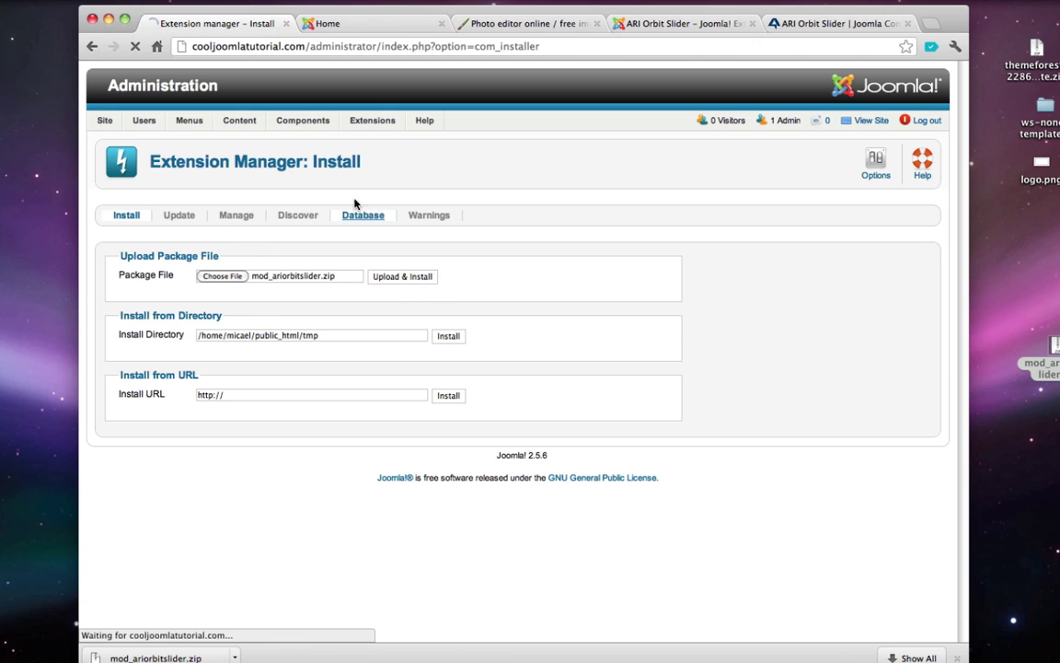
# - Trash the ARI Orbit Slider module and open WS Orbit Slider for editing
pyautogui.moveTo(364, 121)
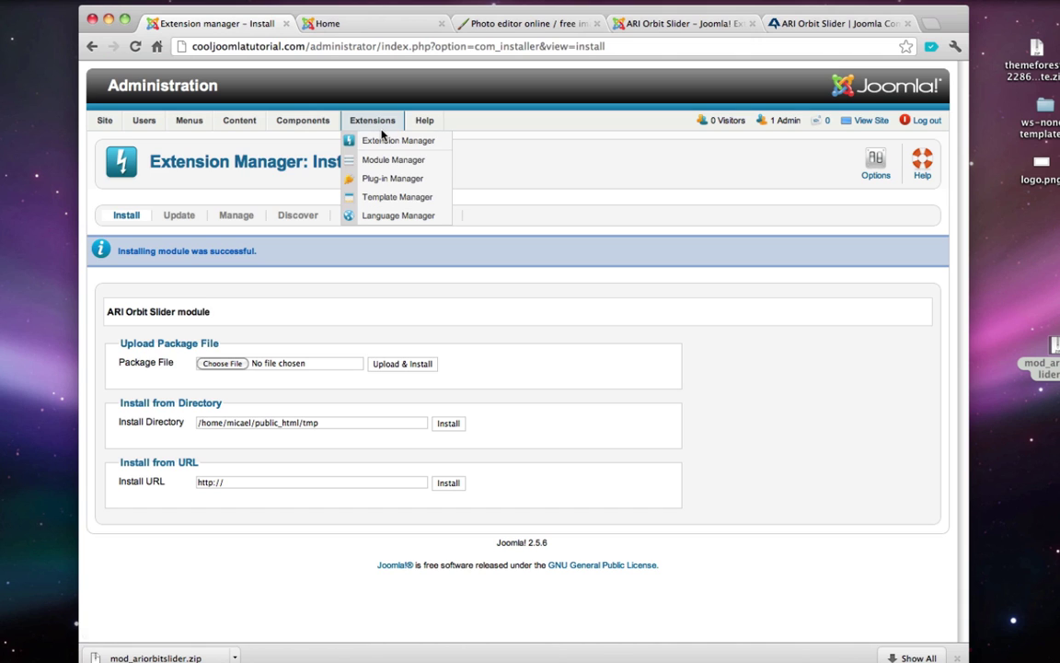
pyautogui.click(393, 160)
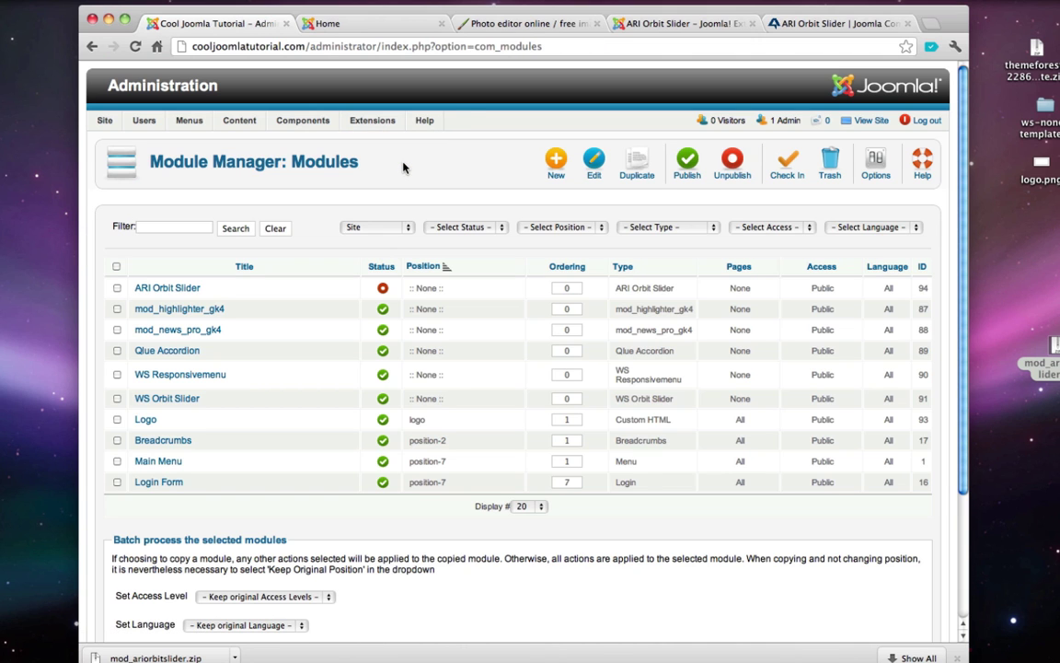
pyautogui.click(116, 289)
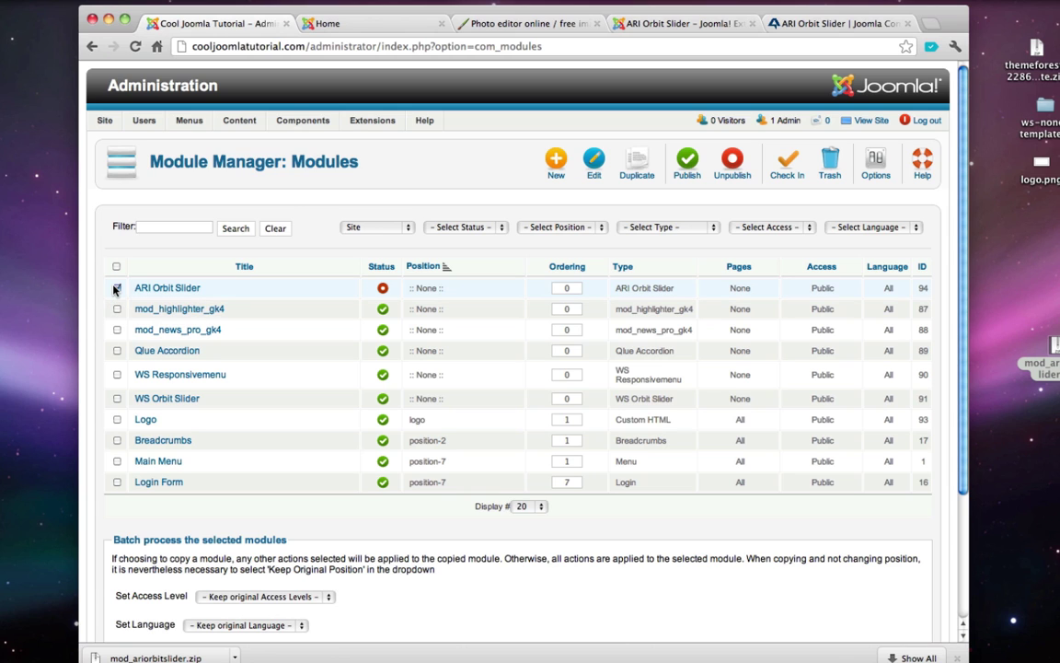
pyautogui.click(827, 162)
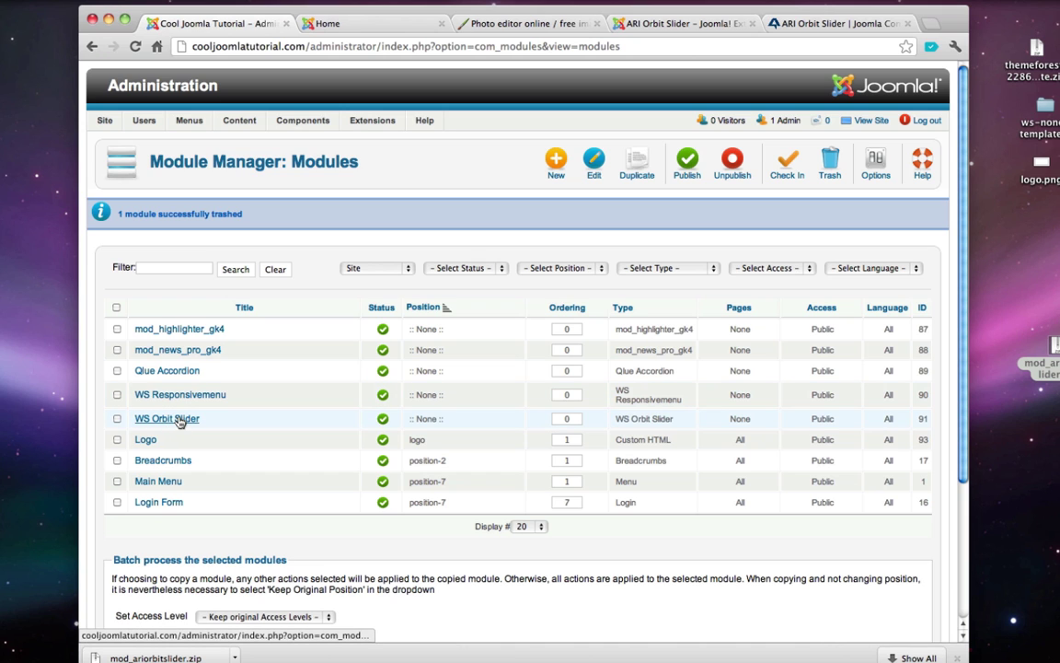
pyautogui.click(179, 420)
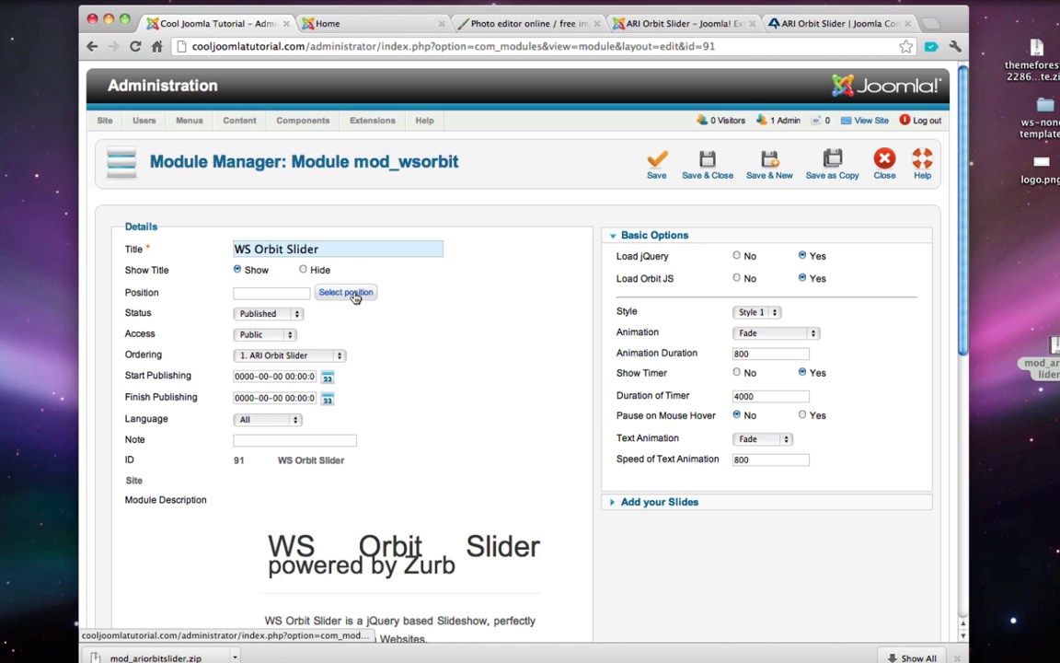
# - Check the slideshow position name on the WS-None demo's Module Positions page
pyautogui.click(355, 292)
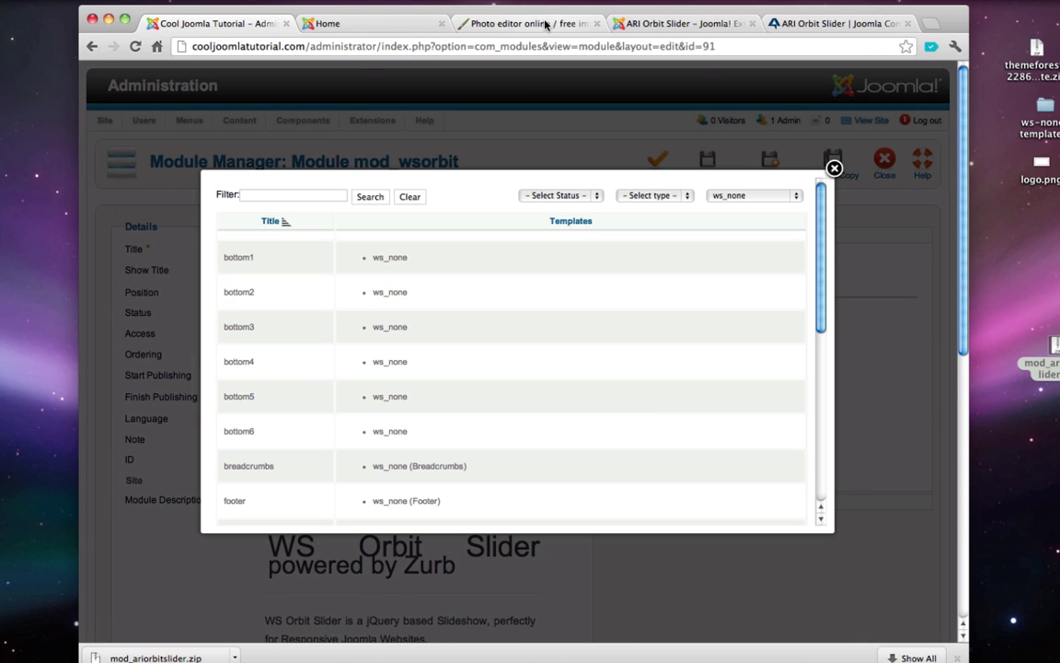
pyautogui.click(378, 25)
pyautogui.moveTo(560, 103)
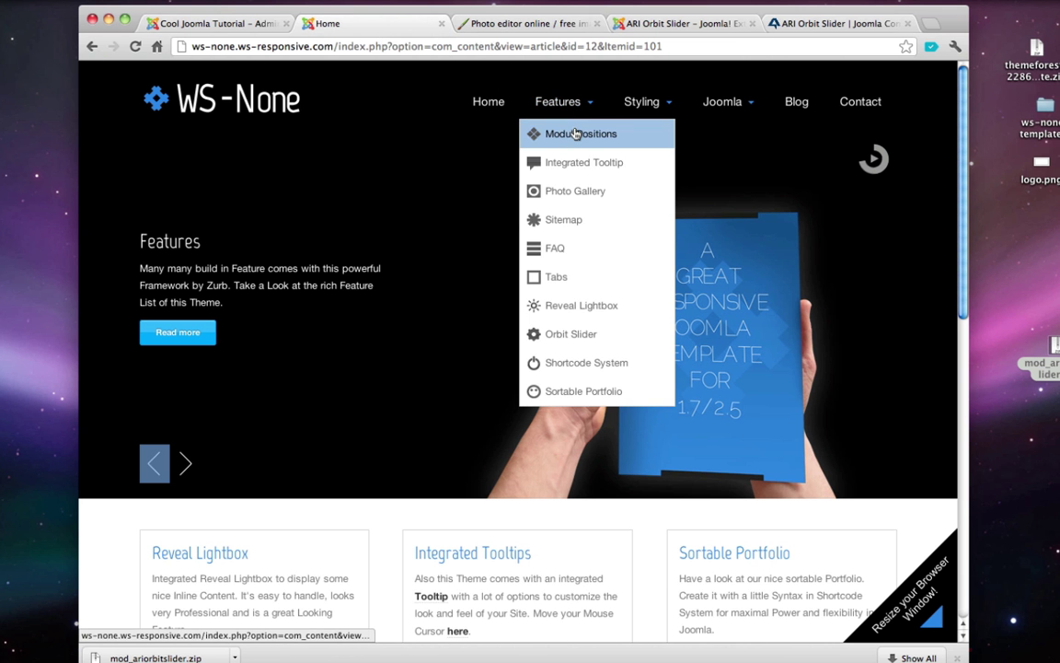
pyautogui.click(576, 134)
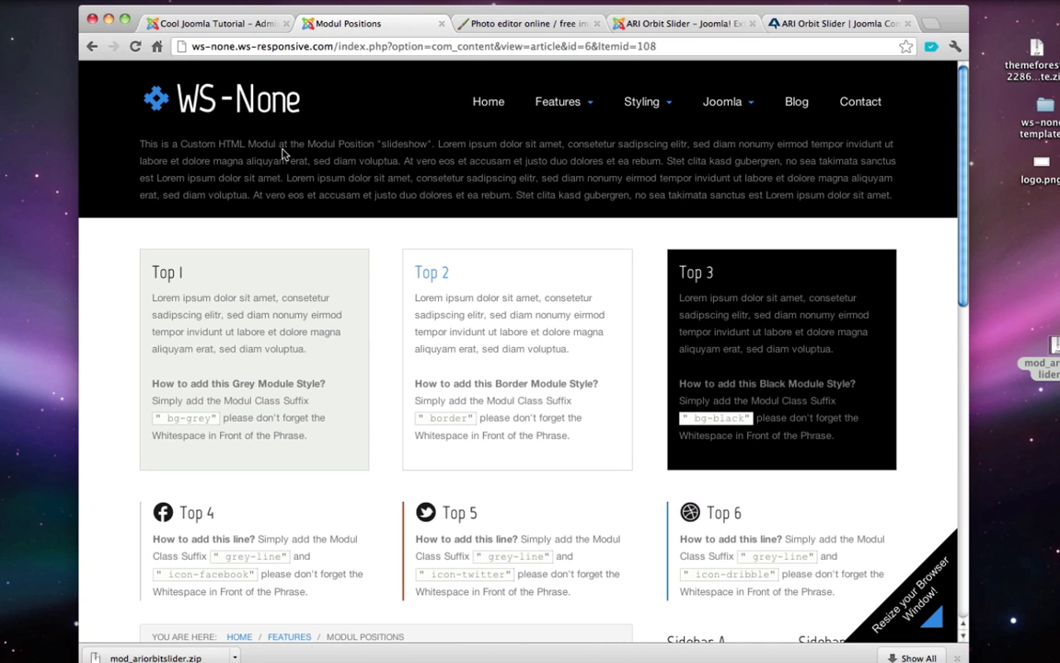
pyautogui.doubleClick(404, 144)
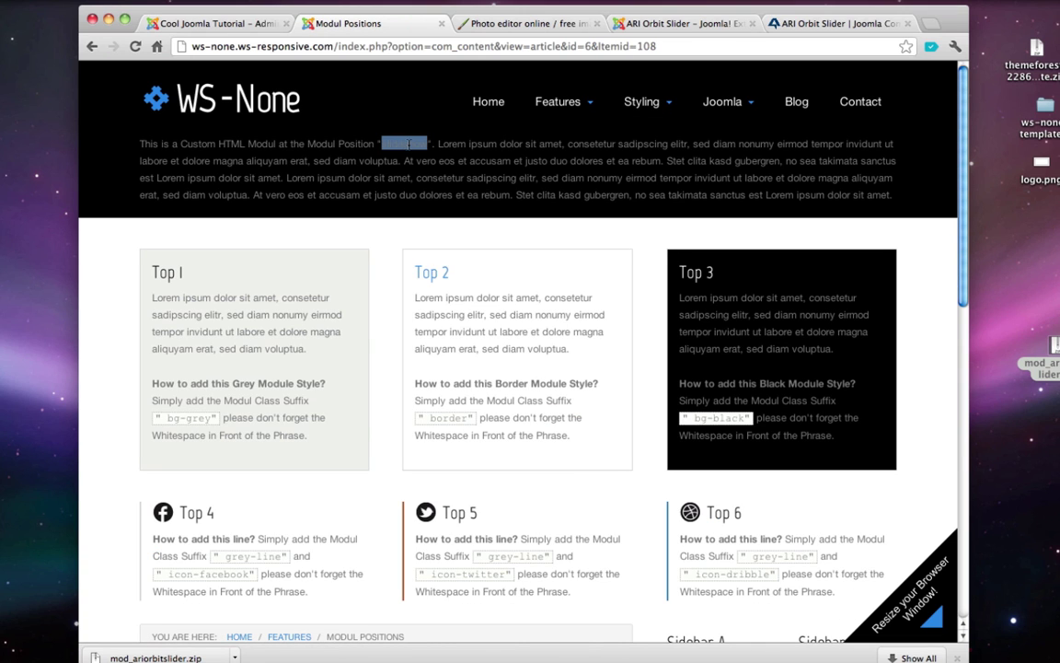
pyautogui.click(408, 144)
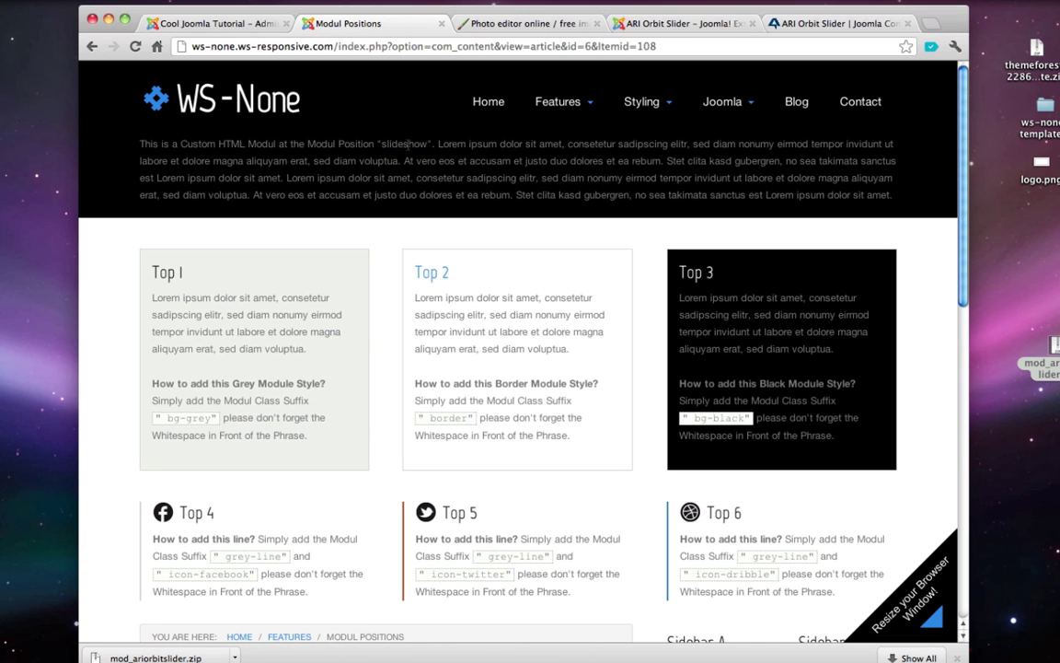
pyautogui.click(236, 25)
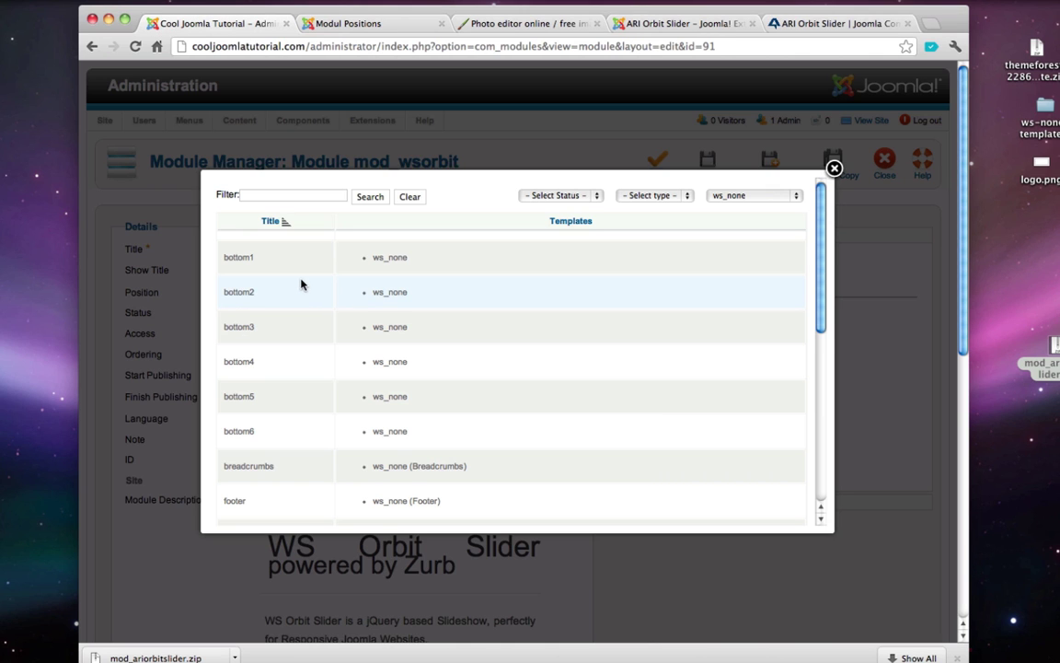
# - Choose the slideshow position from the second page of module positions
pyautogui.scroll(-1, 308, 280)
pyautogui.scroll(1, 310, 285)
pyautogui.scroll(-10, 310, 283)
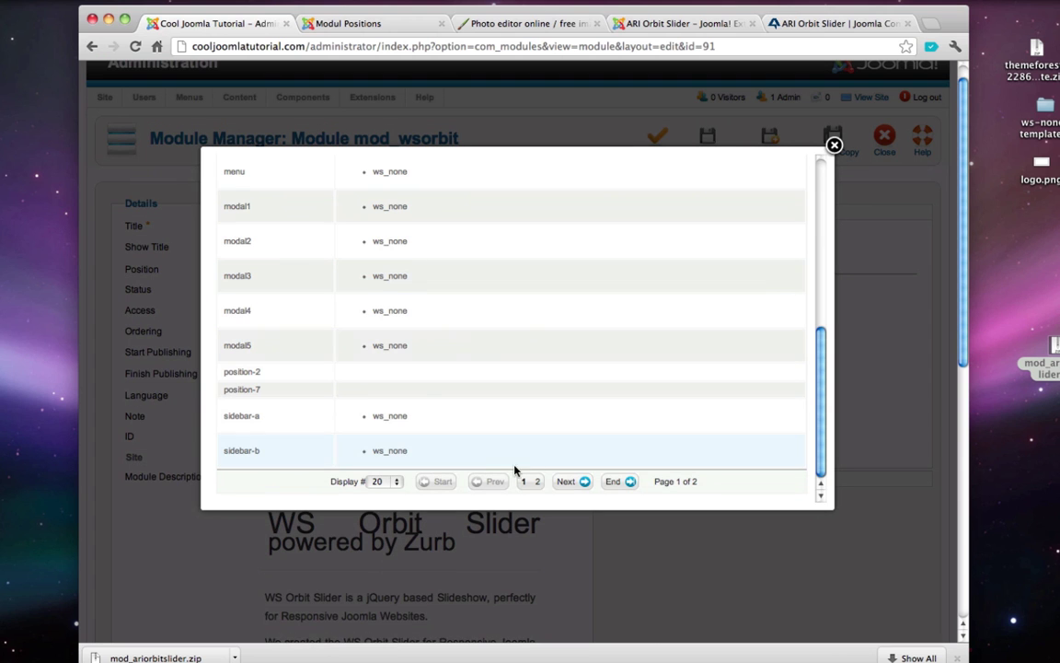
pyautogui.click(537, 484)
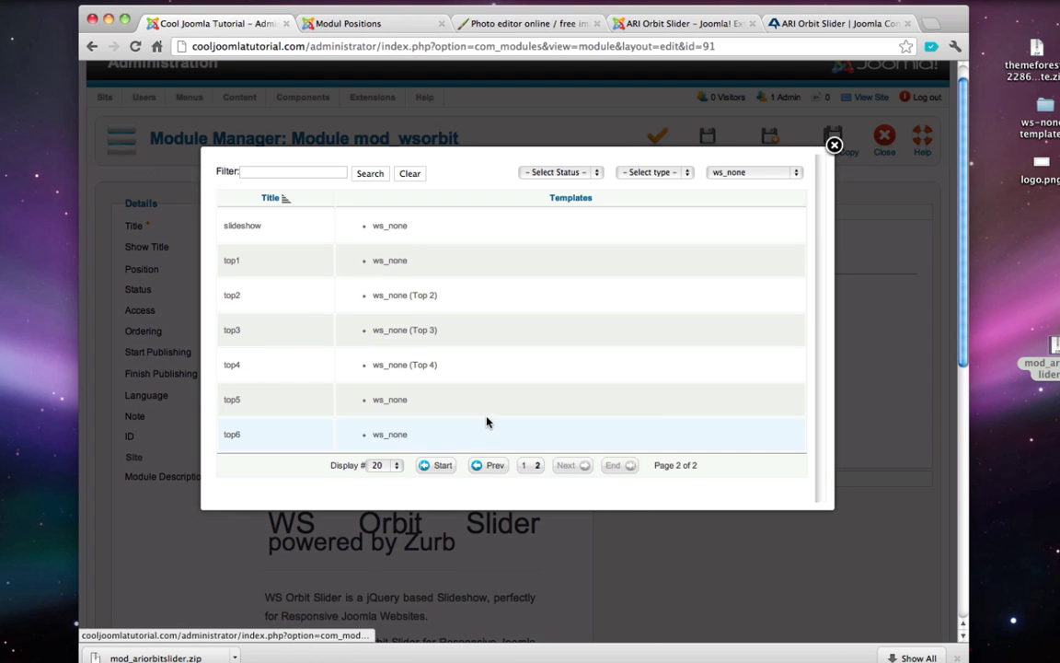
pyautogui.click(387, 227)
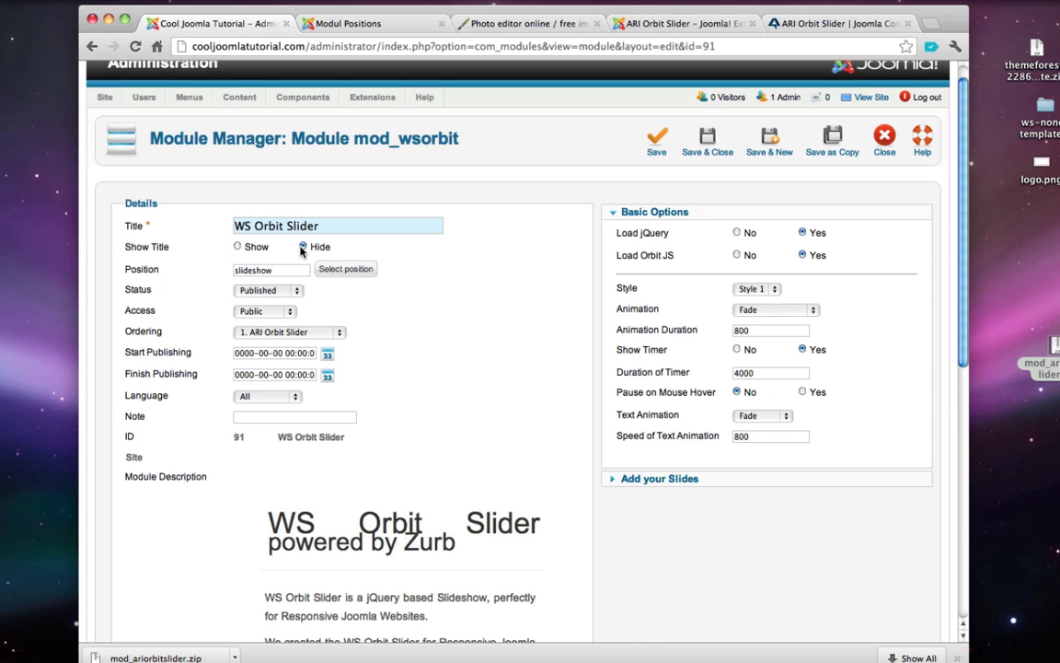
# - Set Module Assignment to 'Only on the pages selected' with just Home ticked
pyautogui.scroll(-5, 301, 250)
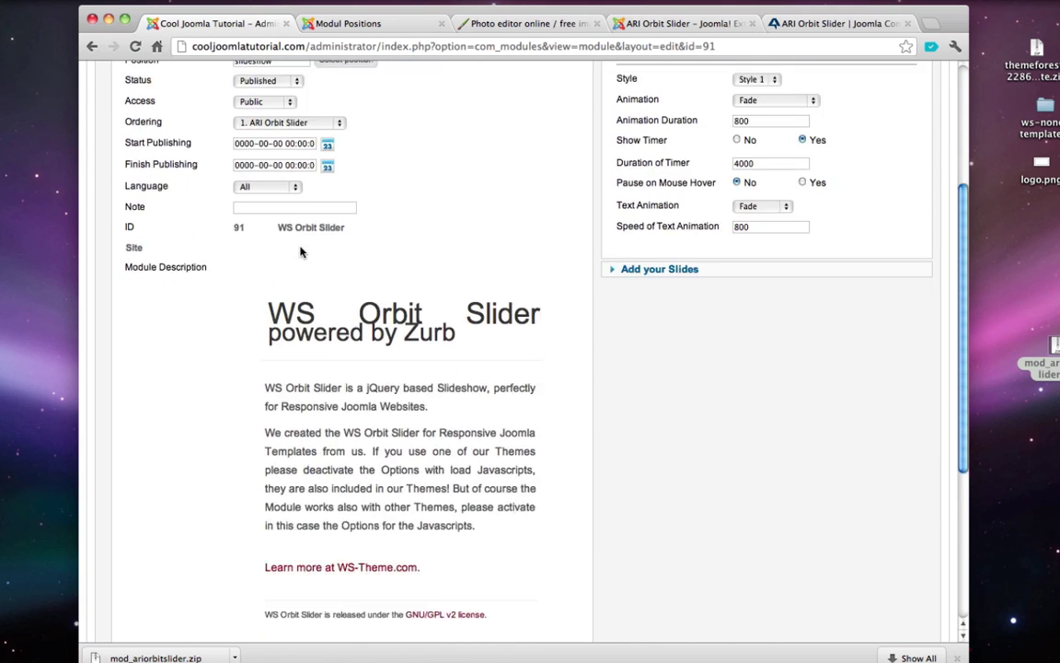
pyautogui.scroll(-2, 299, 241)
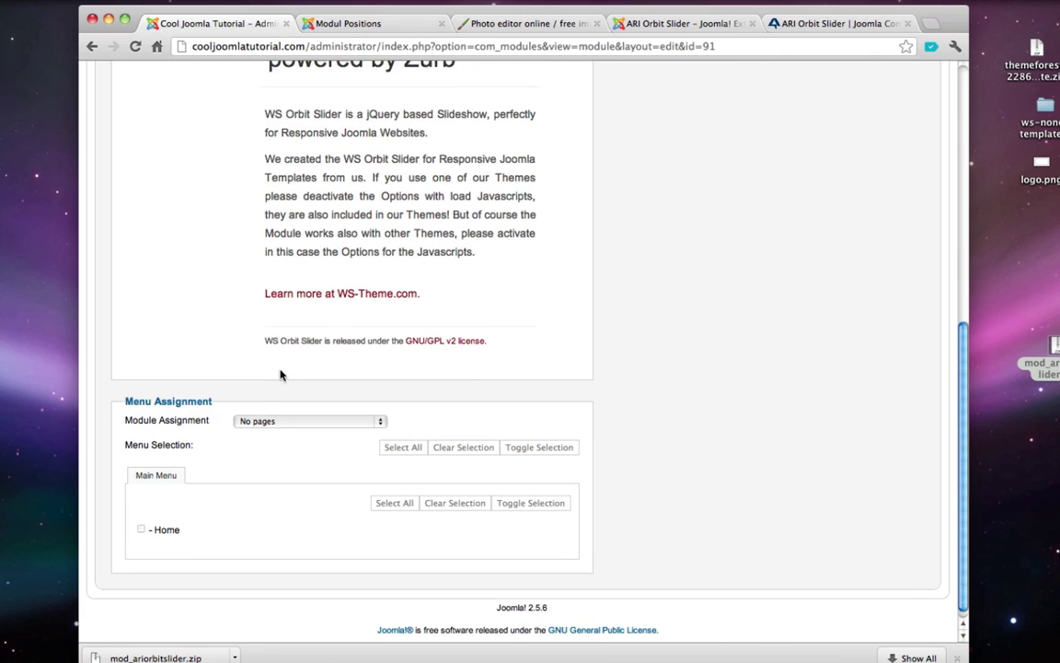
pyautogui.click(273, 422)
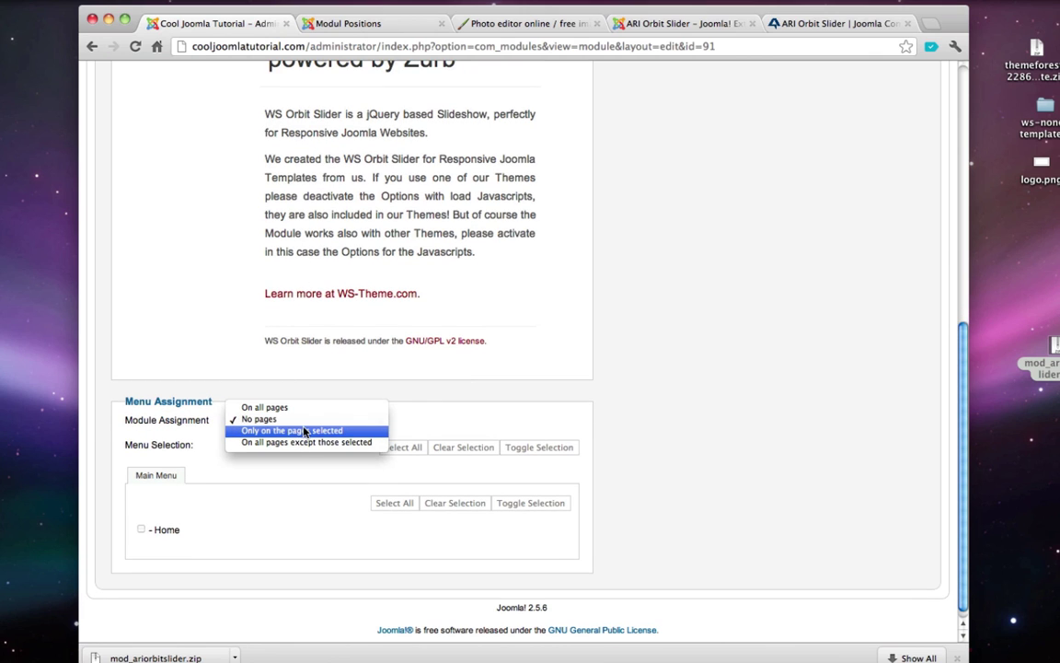
pyautogui.click(305, 431)
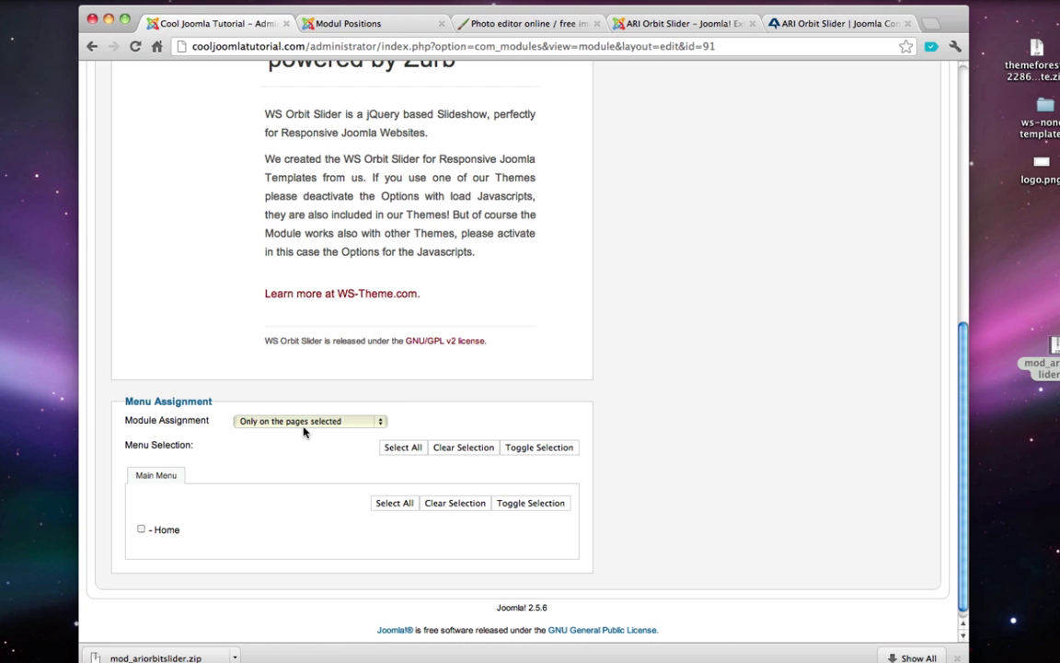
pyautogui.click(141, 530)
pyautogui.scroll(10, 303, 526)
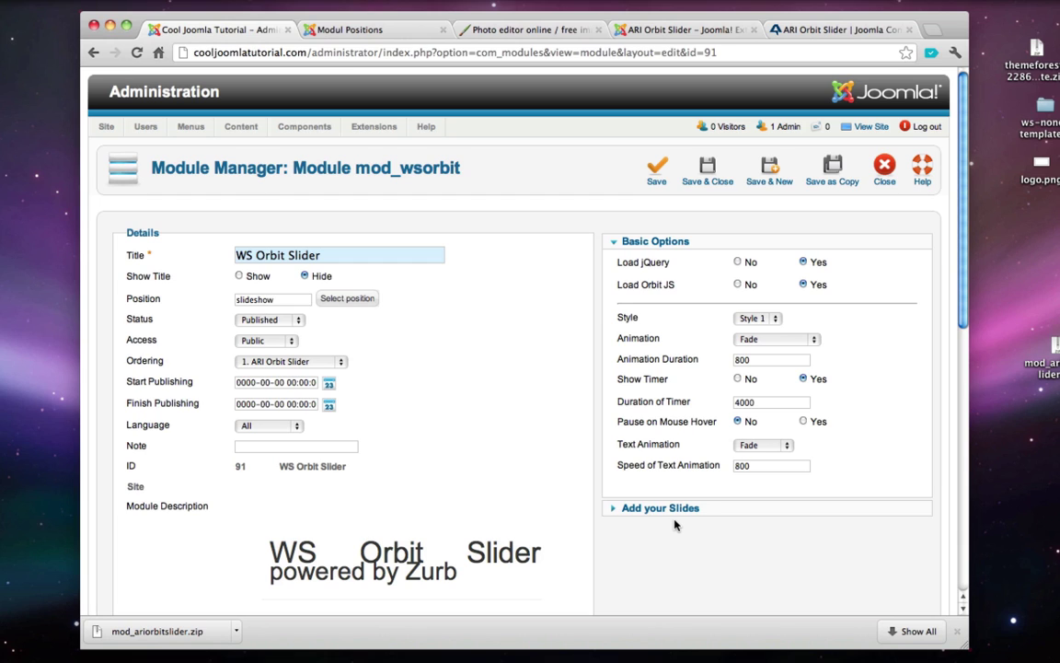
# - Open the WS-None demo Home page and view its slider image on its own
pyautogui.click(387, 33)
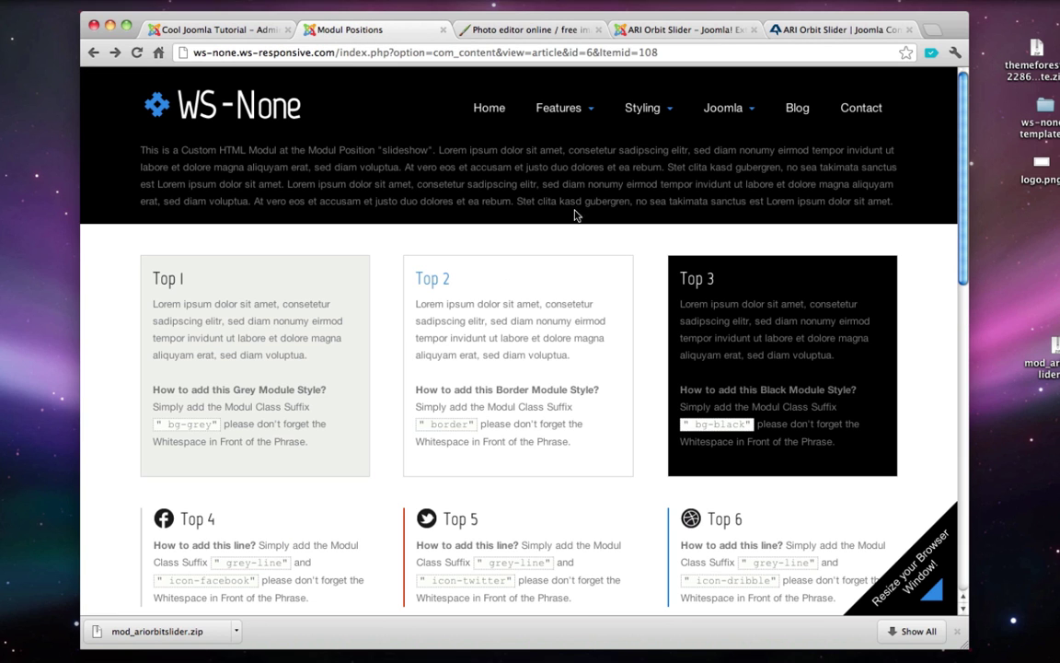
pyautogui.click(489, 108)
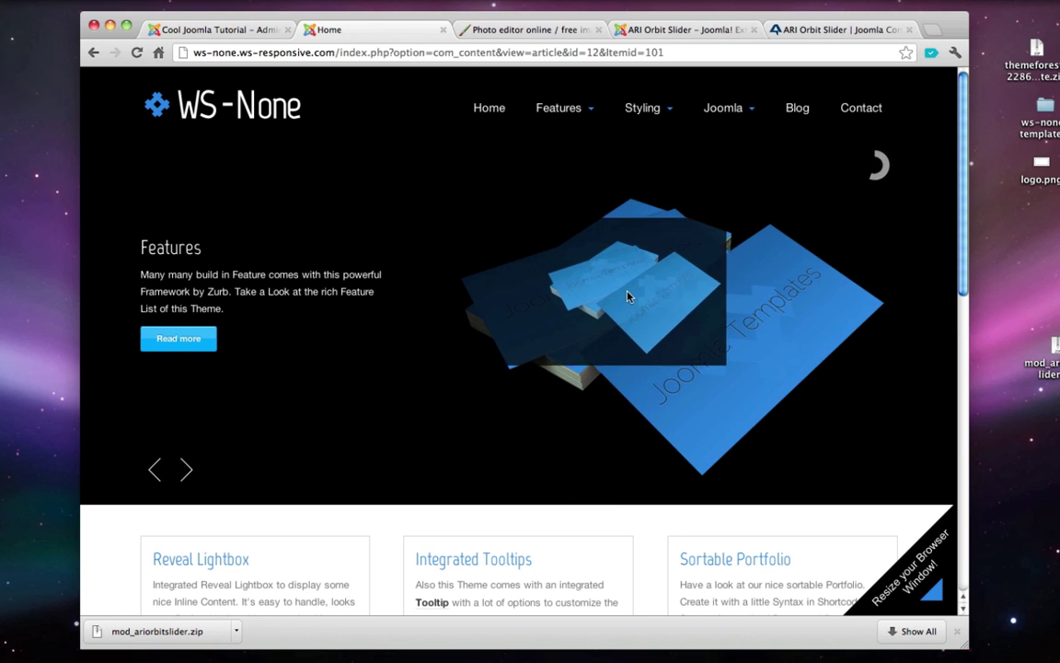
pyautogui.moveTo(540, 203); pyautogui.dragTo(421, 53)
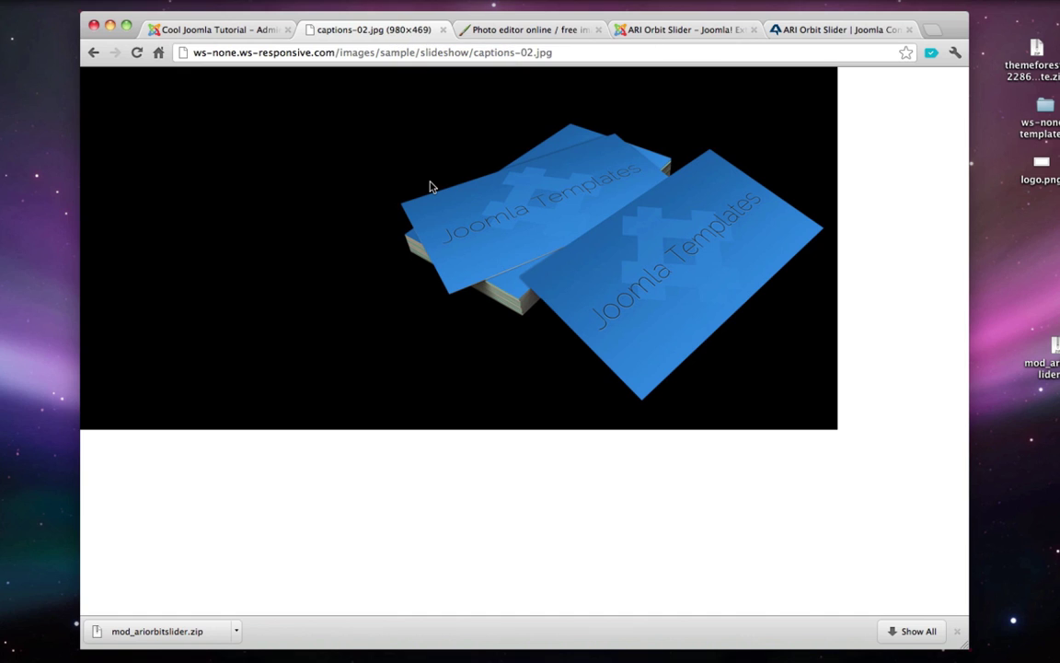
pyautogui.press('super+Left')
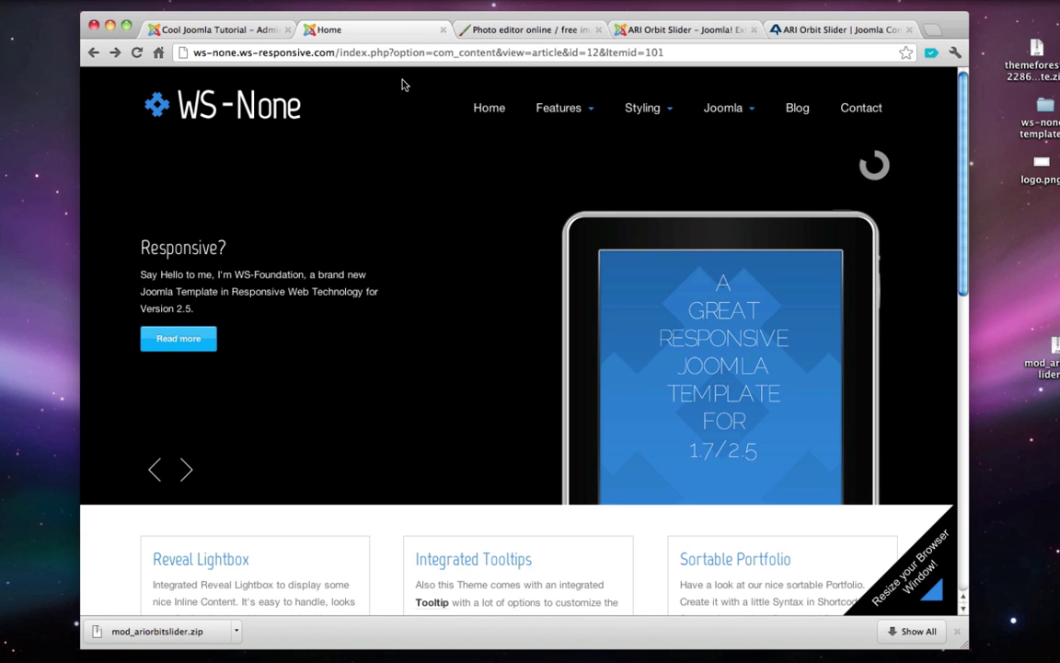
# - Load google.com in a new browser tab
pyautogui.press('super+t')
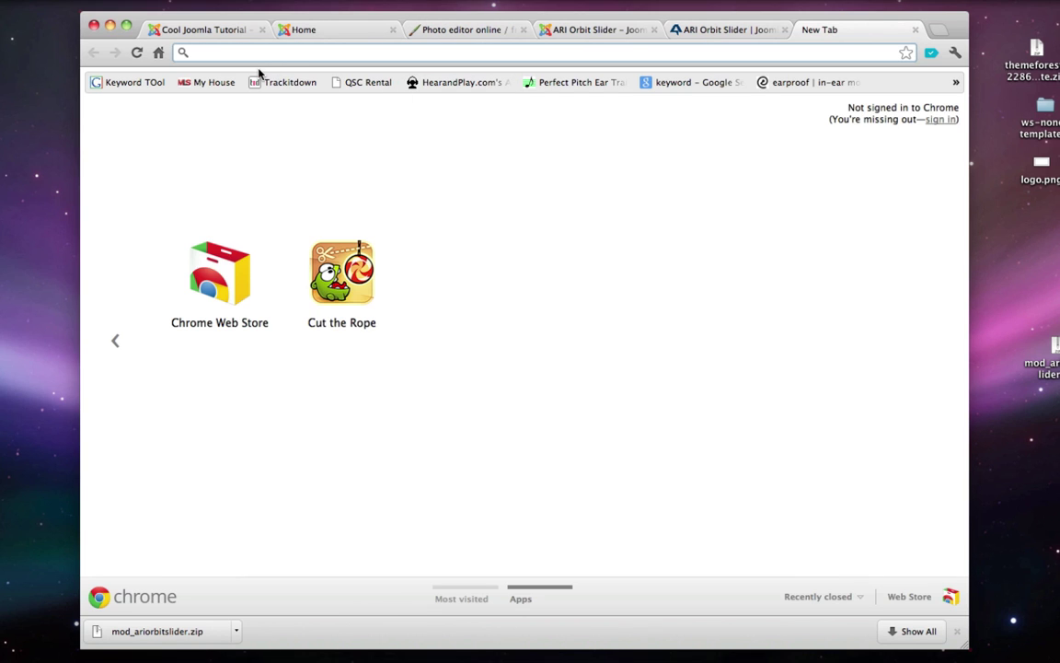
pyautogui.write('google.com')
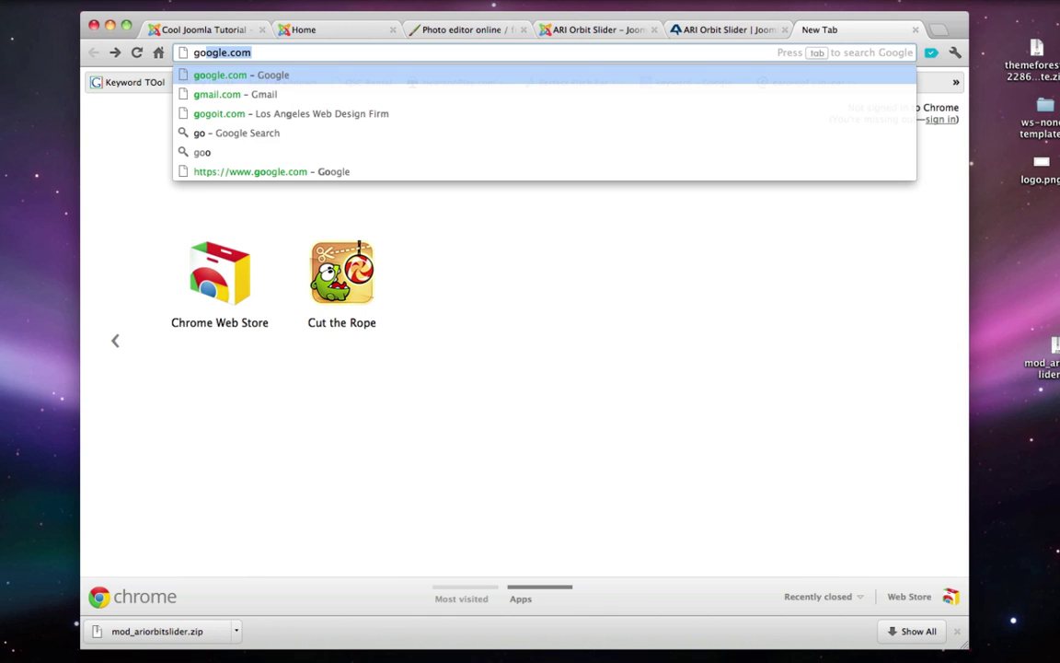
pyautogui.press('Return')
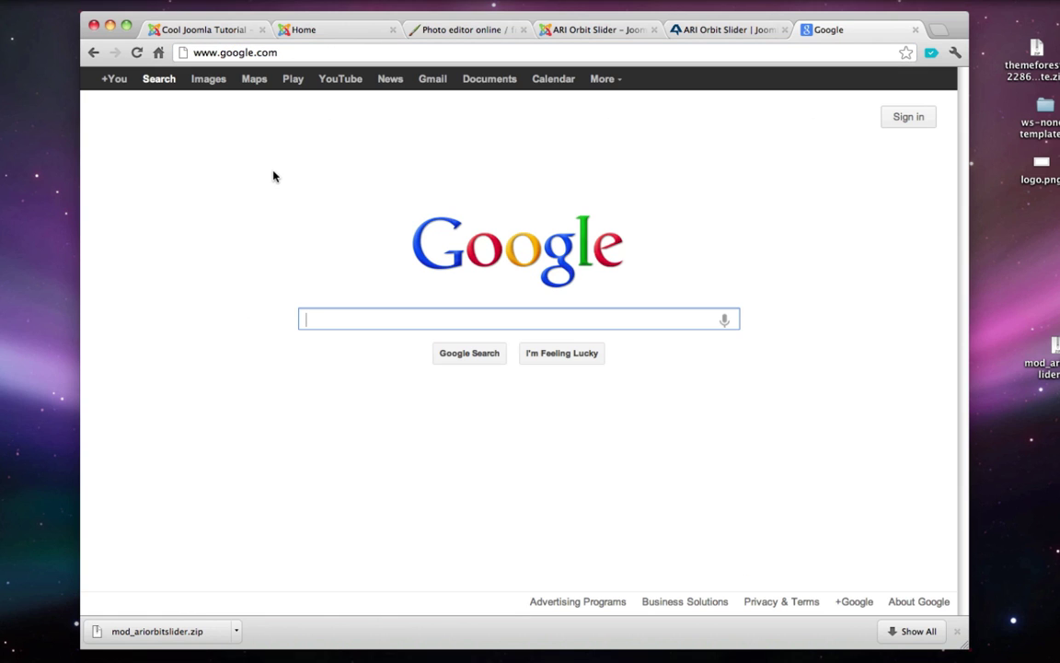
# - Search Google Images for 'space' filtered to large-sized images
pyautogui.click(209, 83)
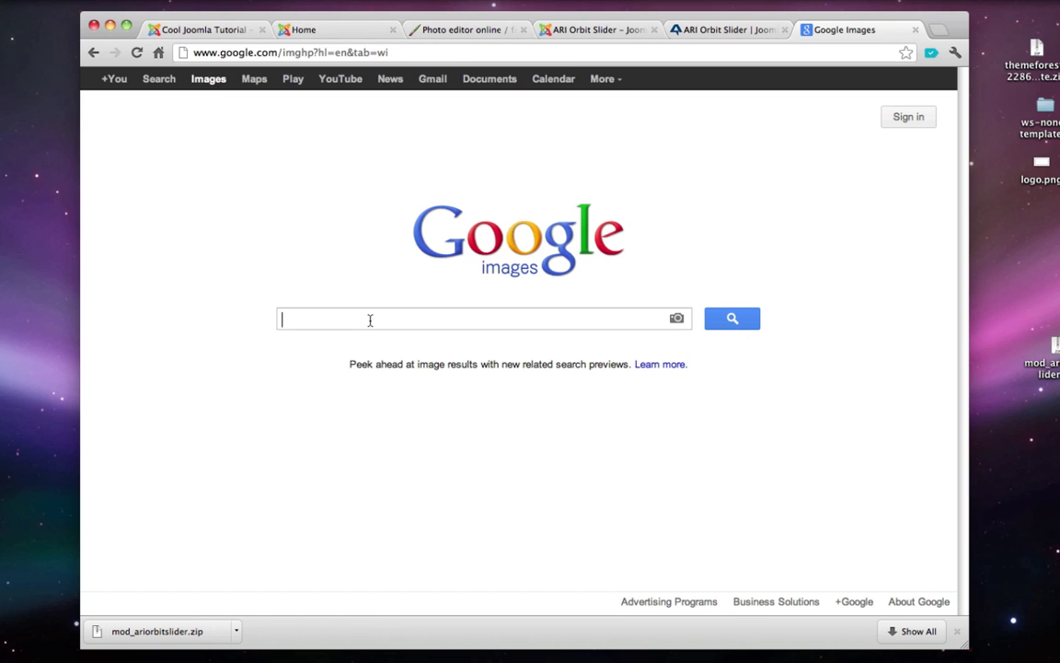
pyautogui.write('space')
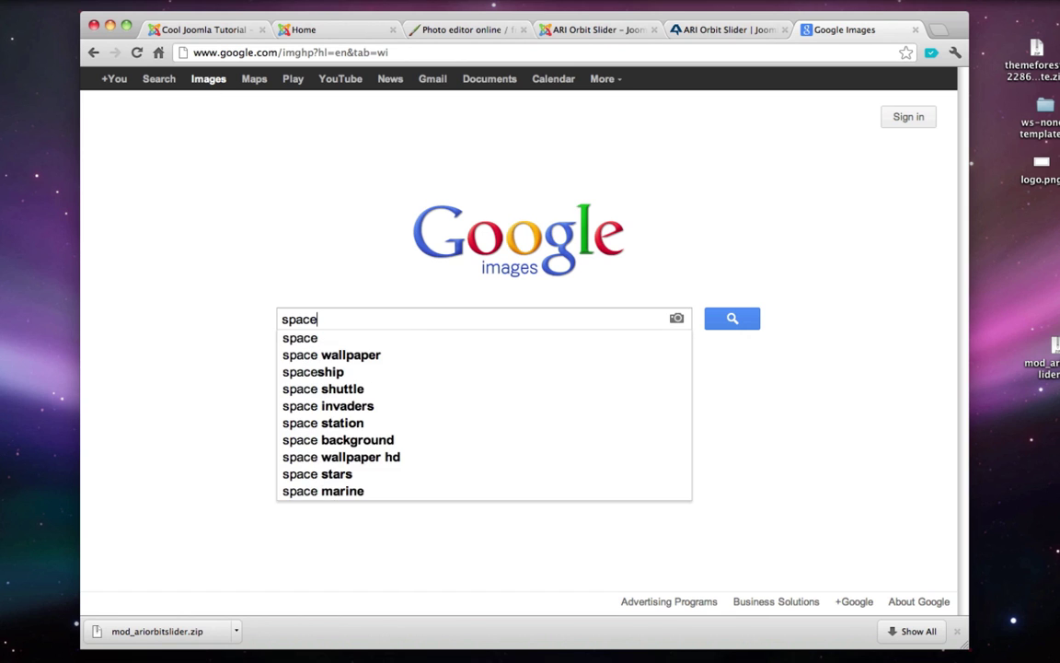
pyautogui.press('Return')
pyautogui.scroll(-2, 235, 370)
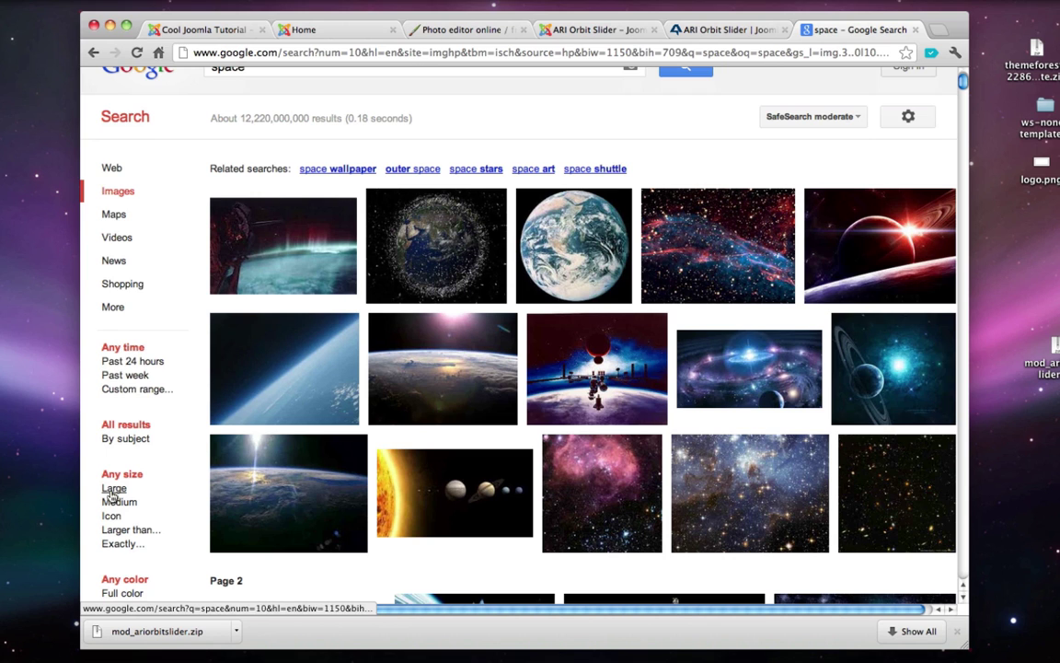
pyautogui.click(113, 488)
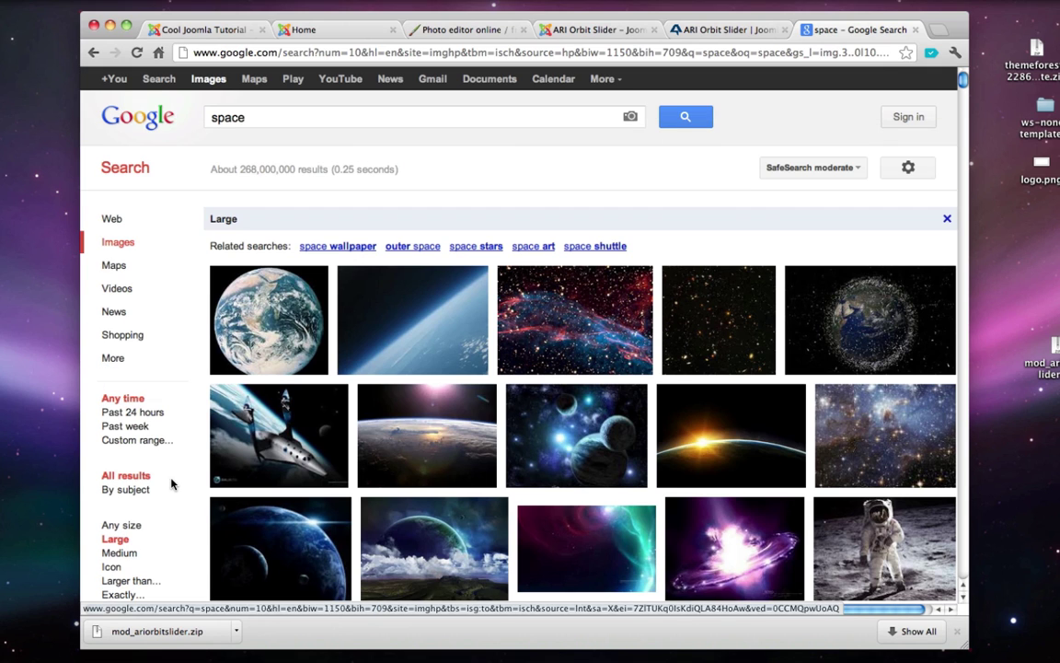
# - Save the full-size Earth horizon photo to the desktop as thumb.jpeg and close its tab
pyautogui.moveTo(291, 423)
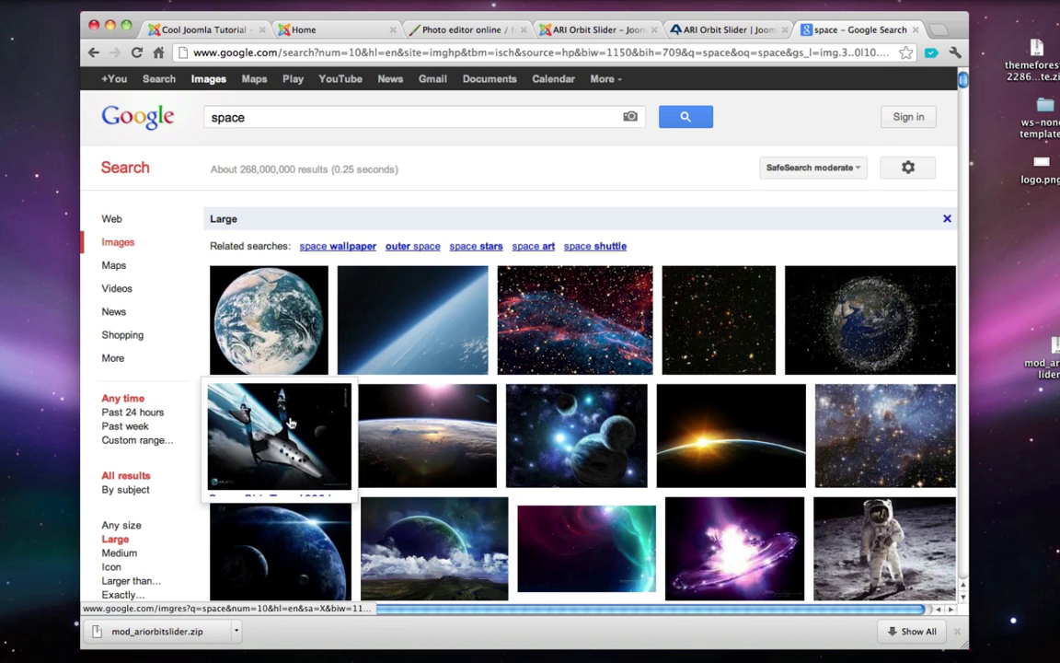
pyautogui.click(380, 343)
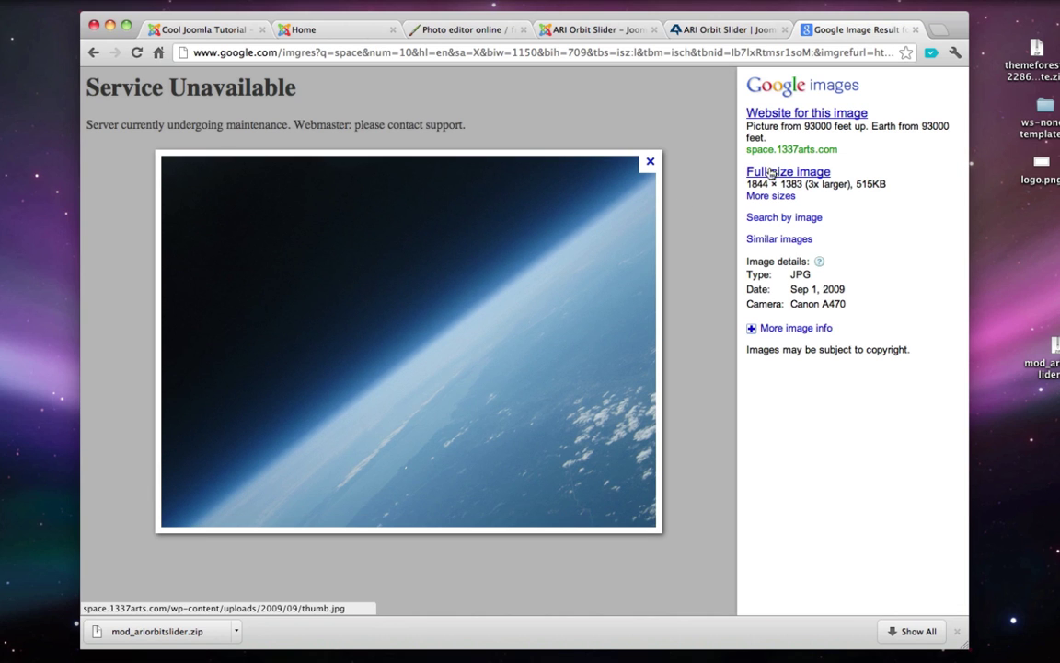
pyautogui.click(772, 174)
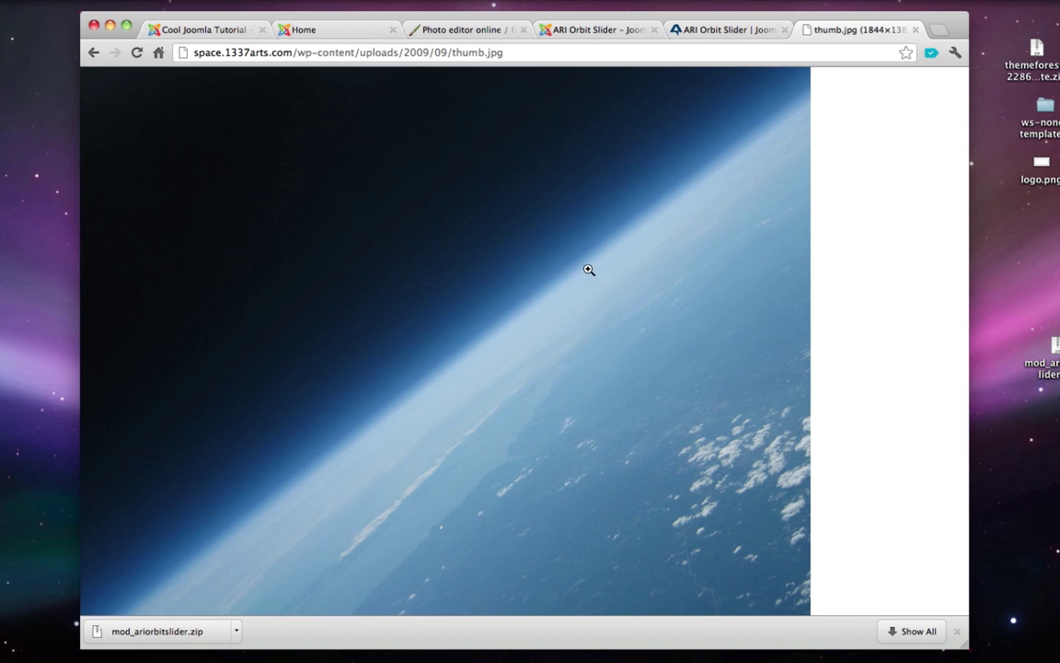
pyautogui.moveTo(565, 272); pyautogui.dragTo(34, 210)
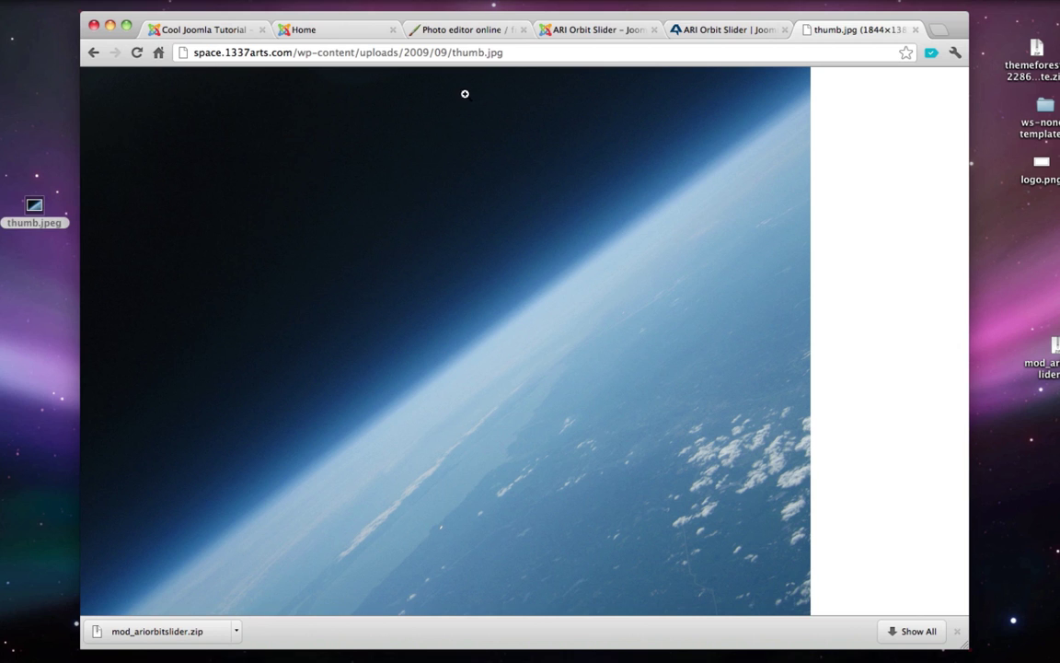
pyautogui.click(916, 30)
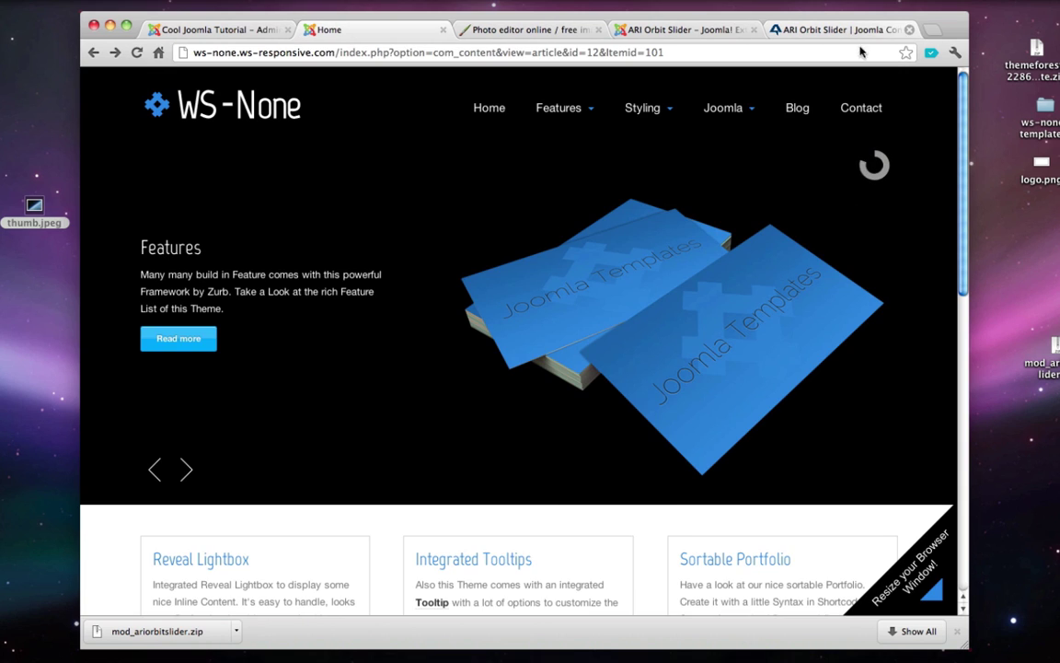
# - Open thumb.jpeg from the Desktop in Pixlr Editor and nudge its window into place
pyautogui.click(537, 30)
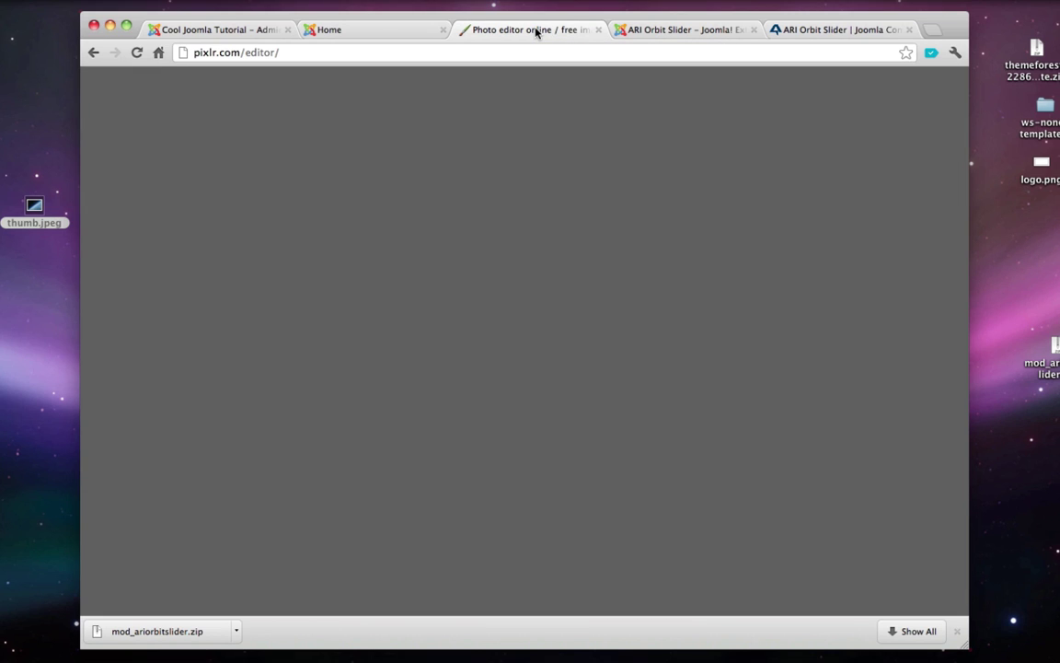
pyautogui.click(310, 53)
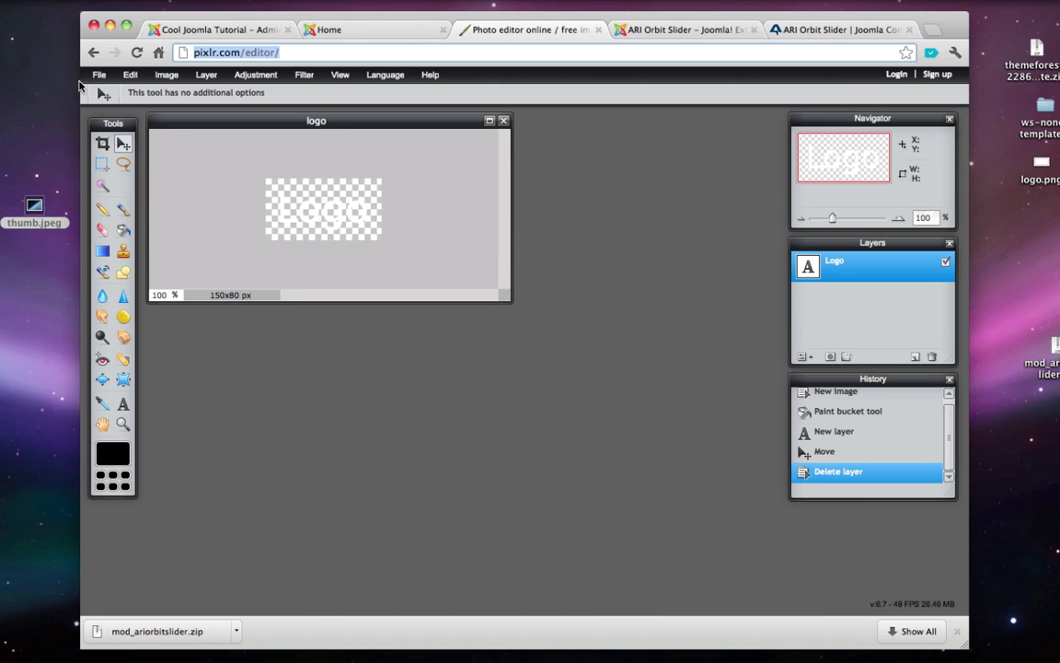
pyautogui.click(100, 76)
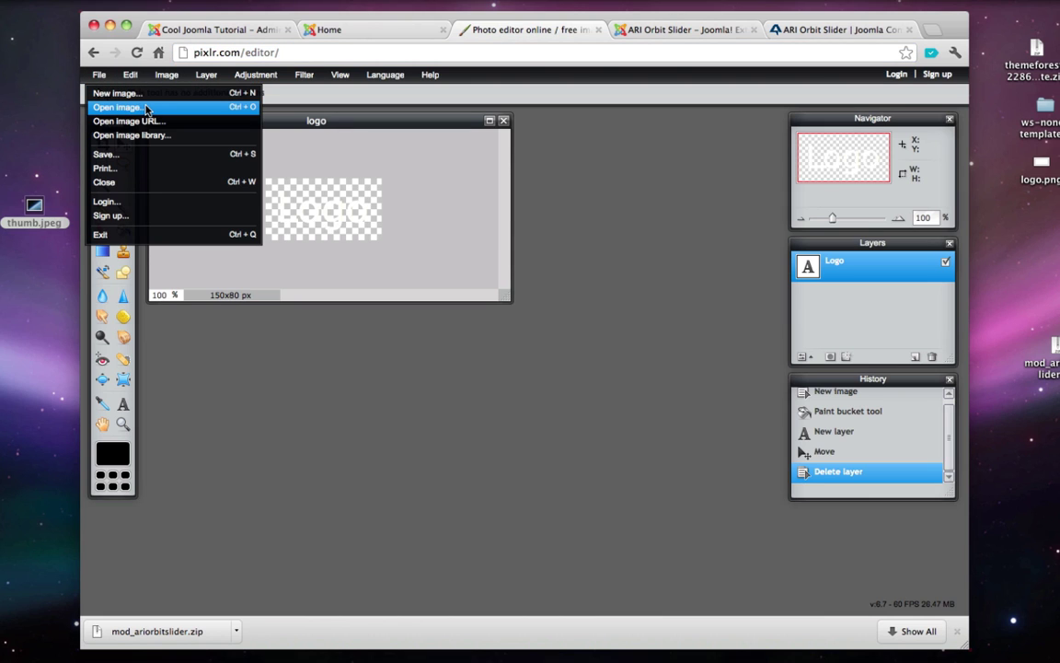
pyautogui.click(139, 107)
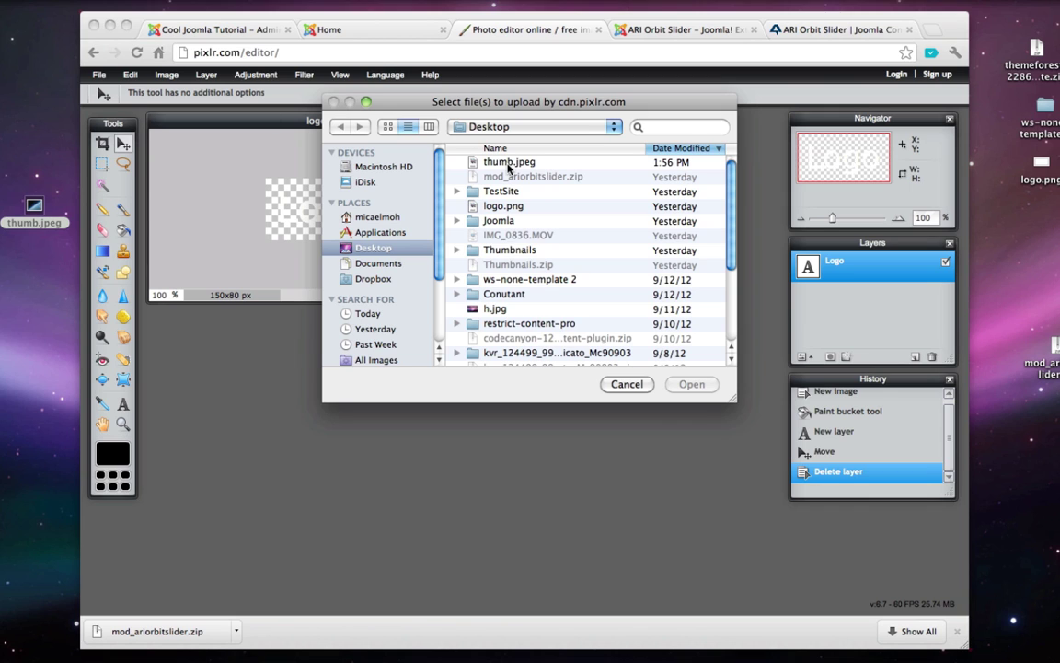
pyautogui.click(508, 163)
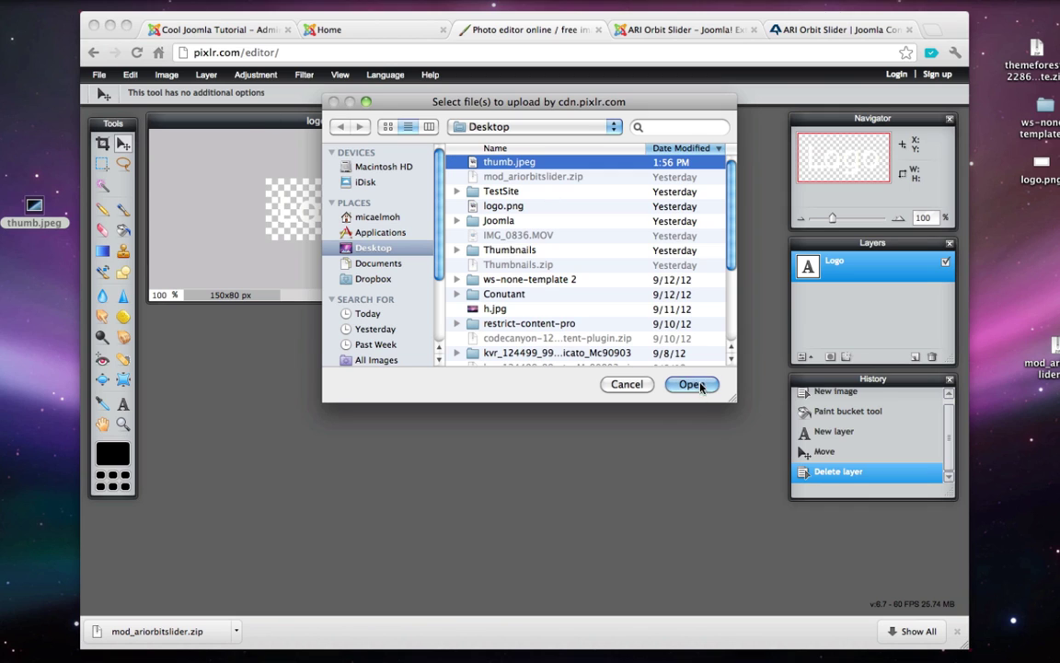
pyautogui.click(691, 384)
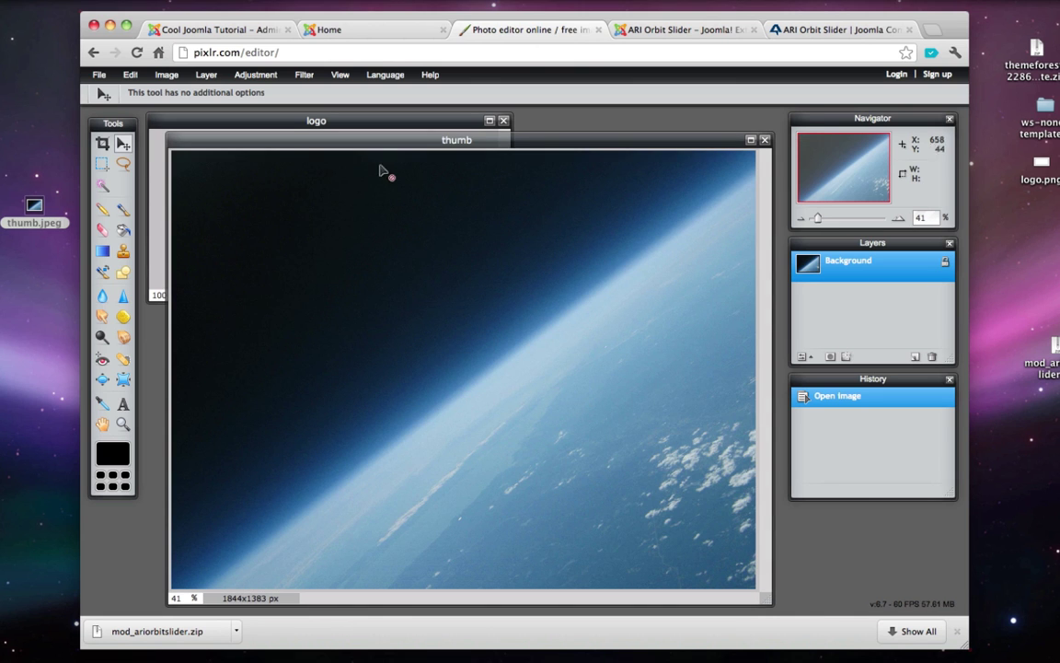
pyautogui.moveTo(315, 139); pyautogui.dragTo(300, 134)
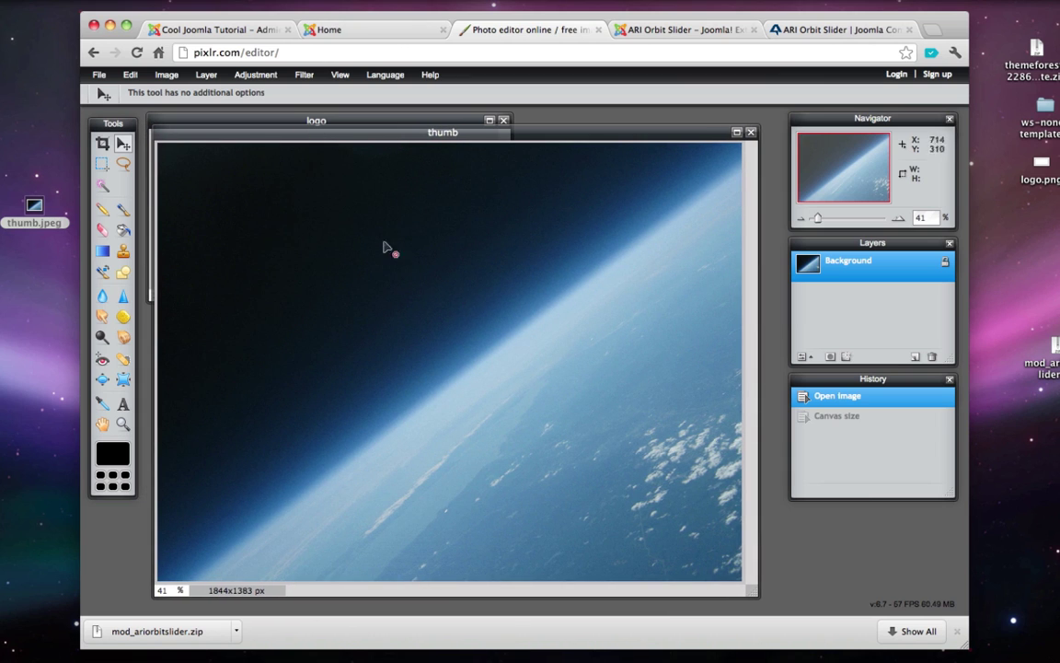
# - Resize the canvas to 980 × 469 pixels with a centre anchor
pyautogui.click(167, 75)
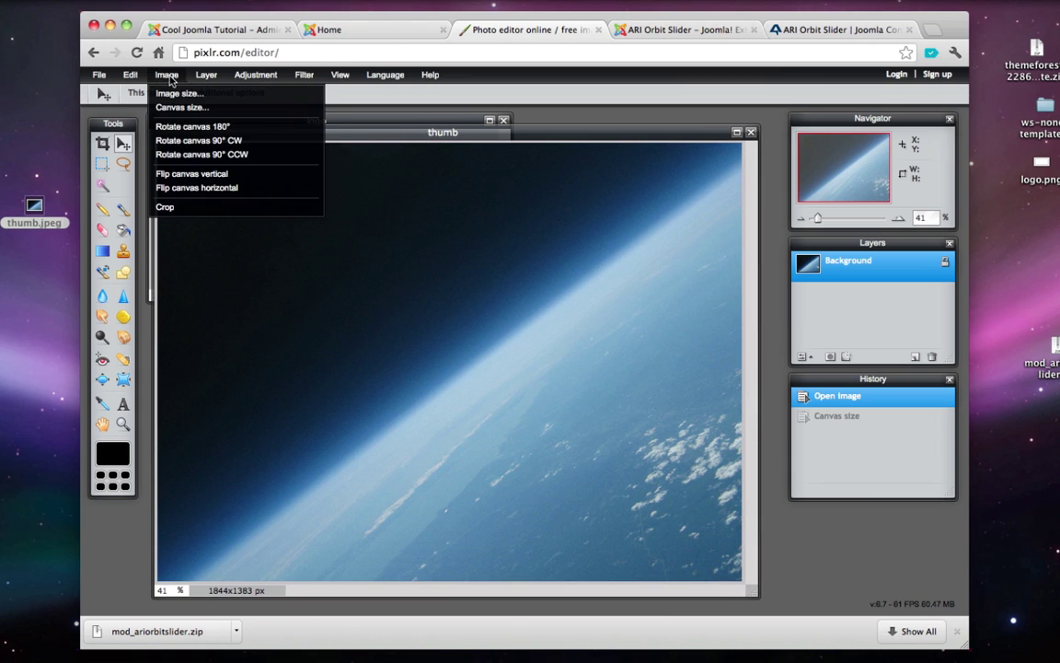
pyautogui.click(177, 107)
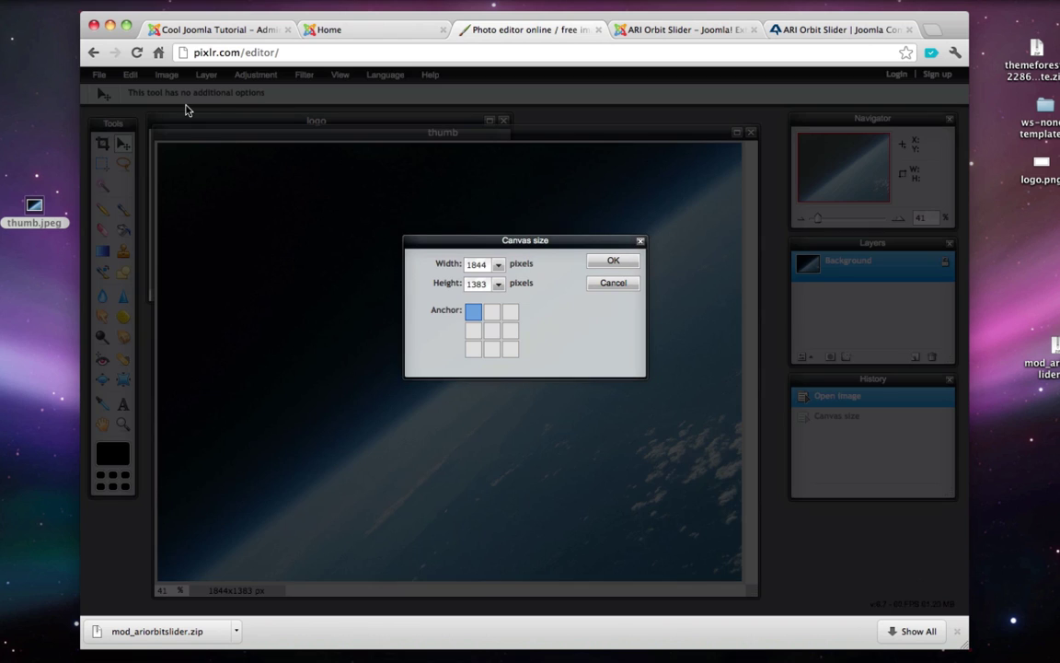
pyautogui.doubleClick(476, 264)
pyautogui.write('9')
pyautogui.doubleClick(480, 285)
pyautogui.write('4')
pyautogui.click(492, 330)
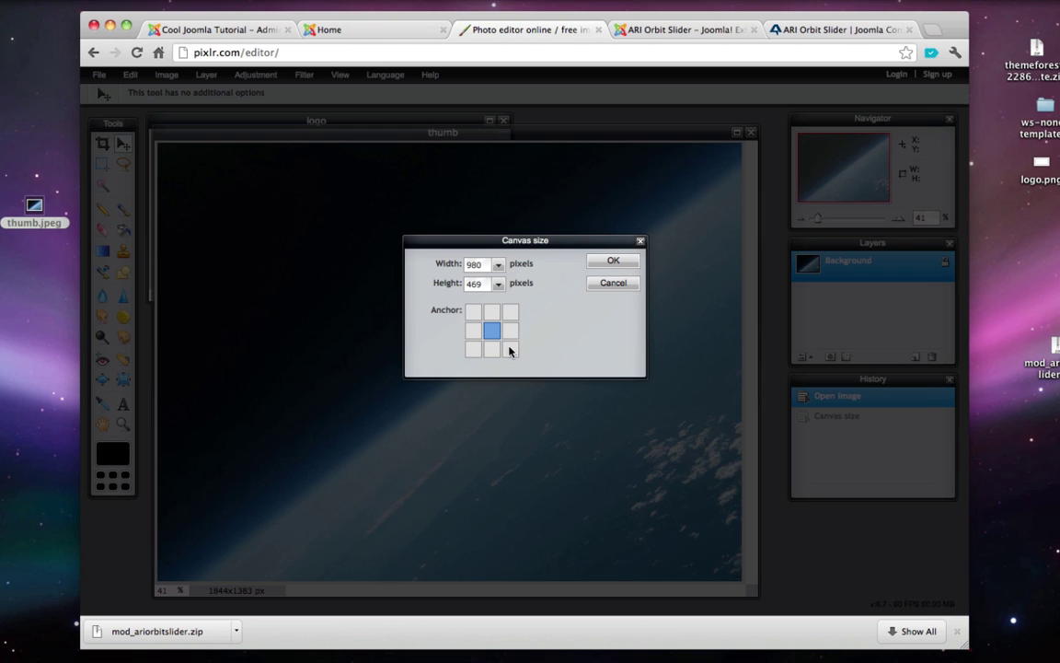
pyautogui.click(629, 263)
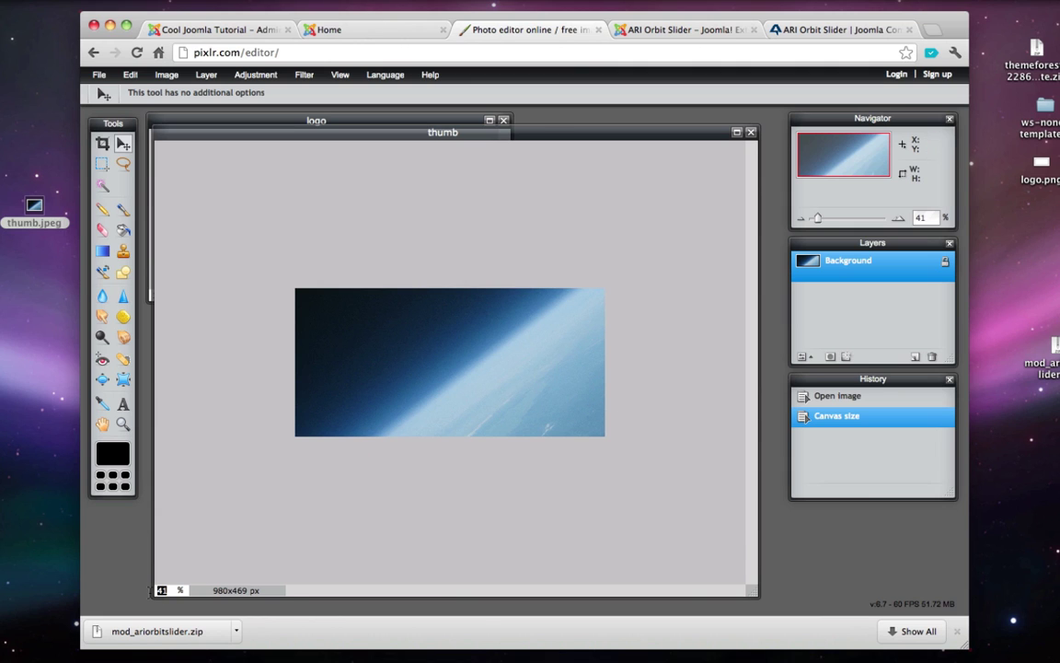
# - Set the view zoom to 100%
pyautogui.doubleClick(162, 589)
pyautogui.write('10')
pyautogui.press('Return')
pyautogui.write('0')
pyautogui.scroll(-1, 407, 470)
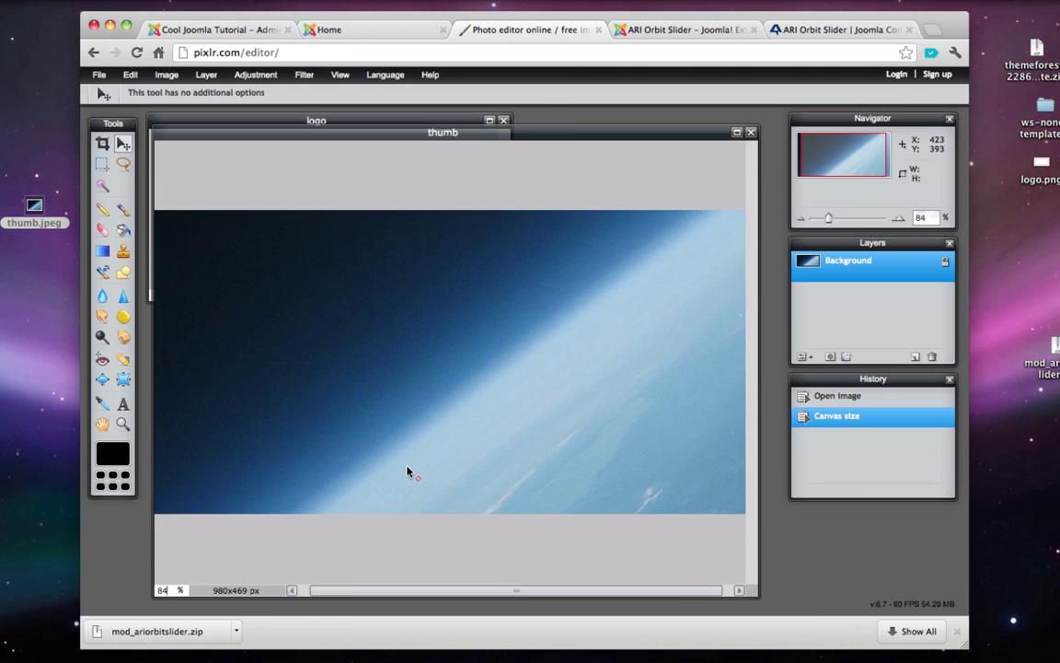
pyautogui.scroll(2, 406, 470)
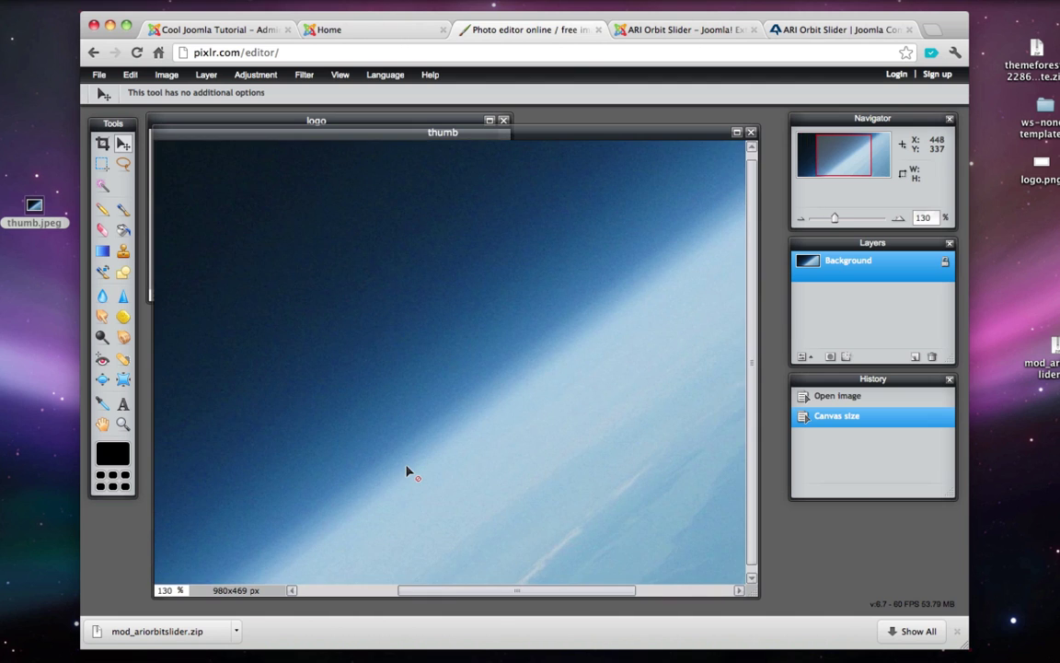
pyautogui.scroll(-1, 407, 470)
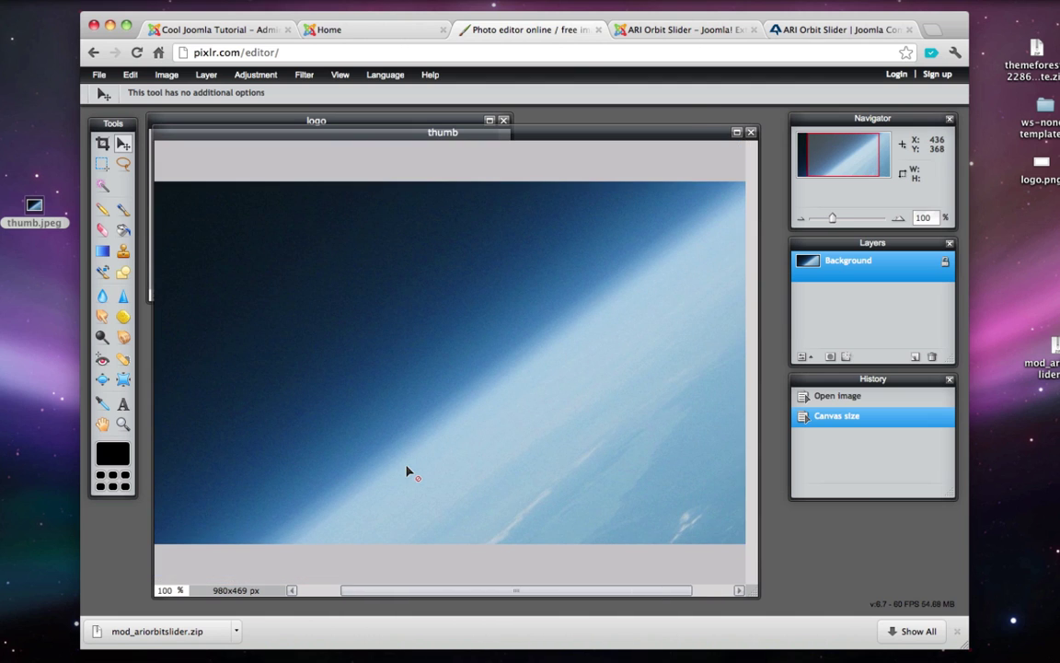
# - Save the image as thumb.jpg, JPEG quality 80, to the Desktop
pyautogui.click(100, 75)
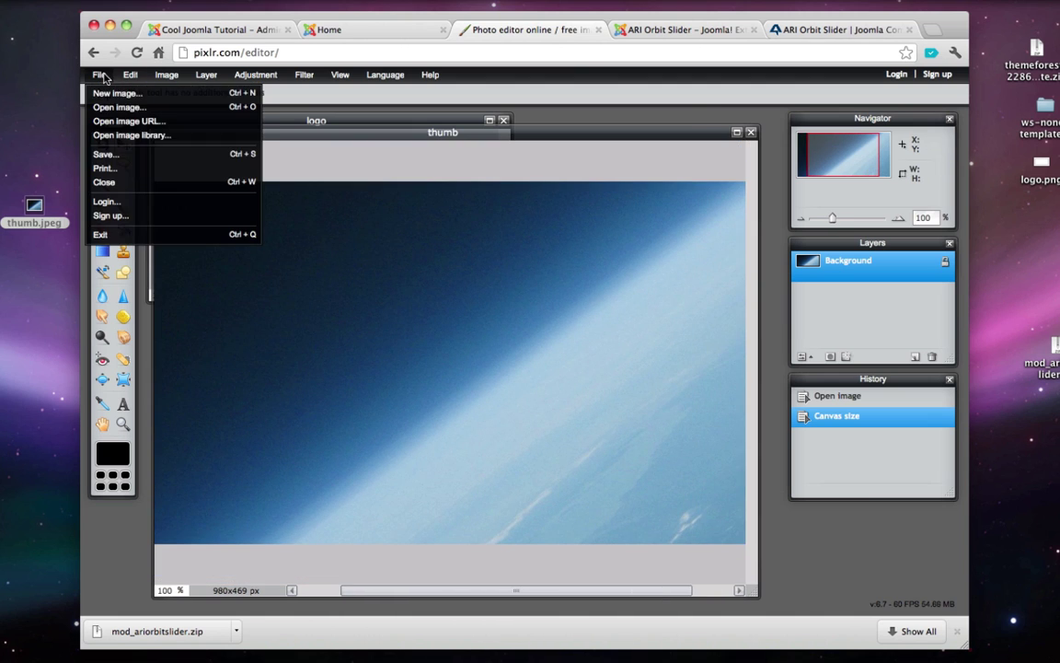
pyautogui.click(120, 154)
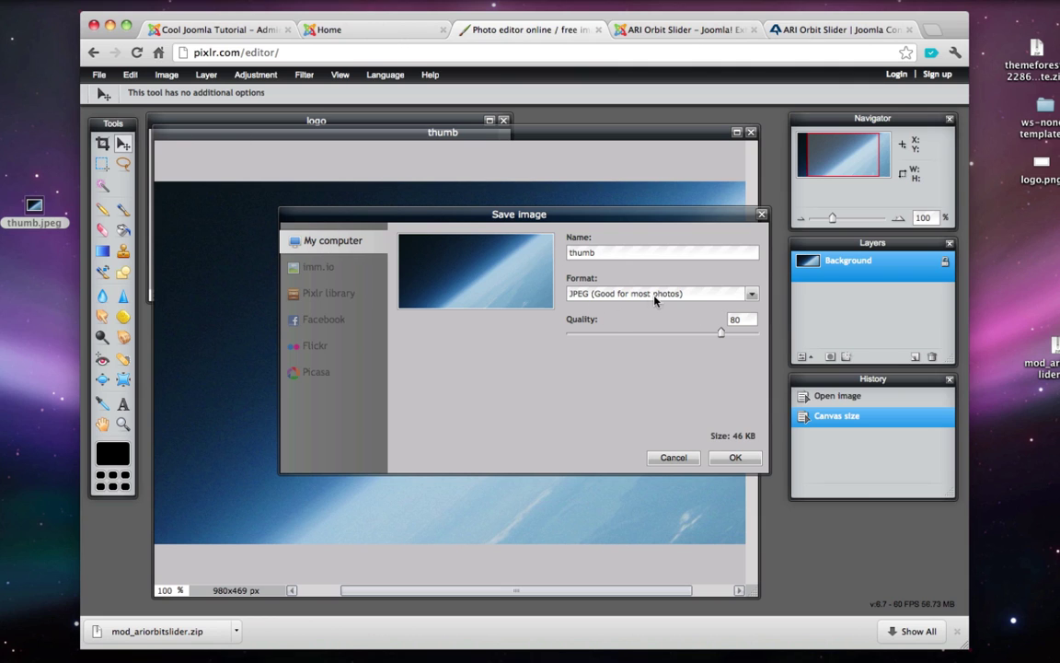
pyautogui.click(732, 457)
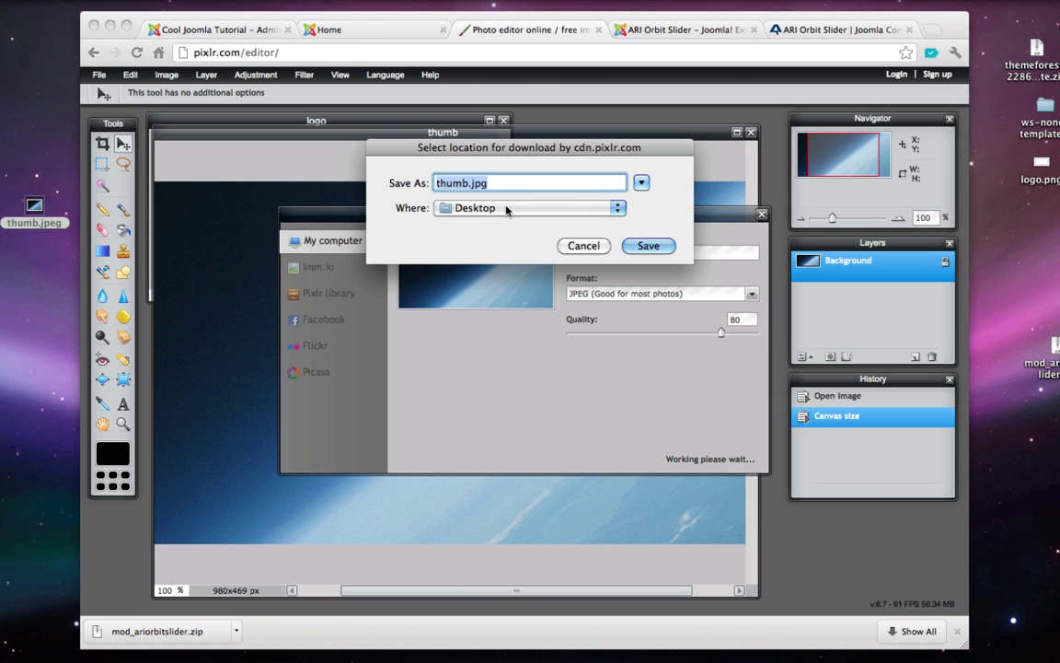
pyautogui.click(648, 246)
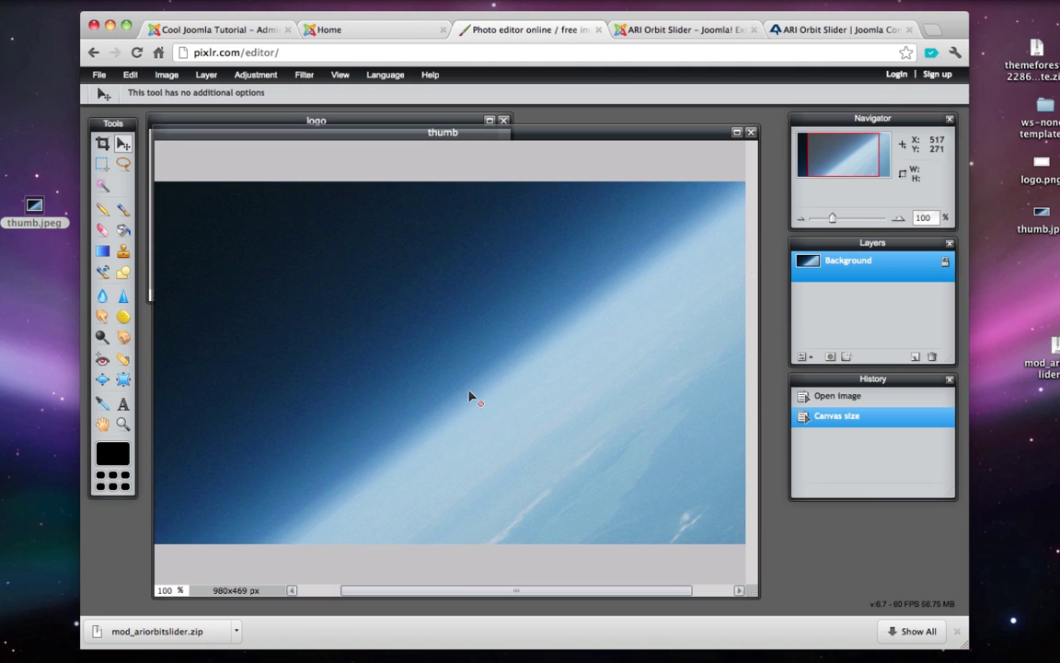
# - Remove the original thumb.jpeg from the desktop and go back to Joomla admin
pyautogui.moveTo(481, 660)
pyautogui.click(36, 203)
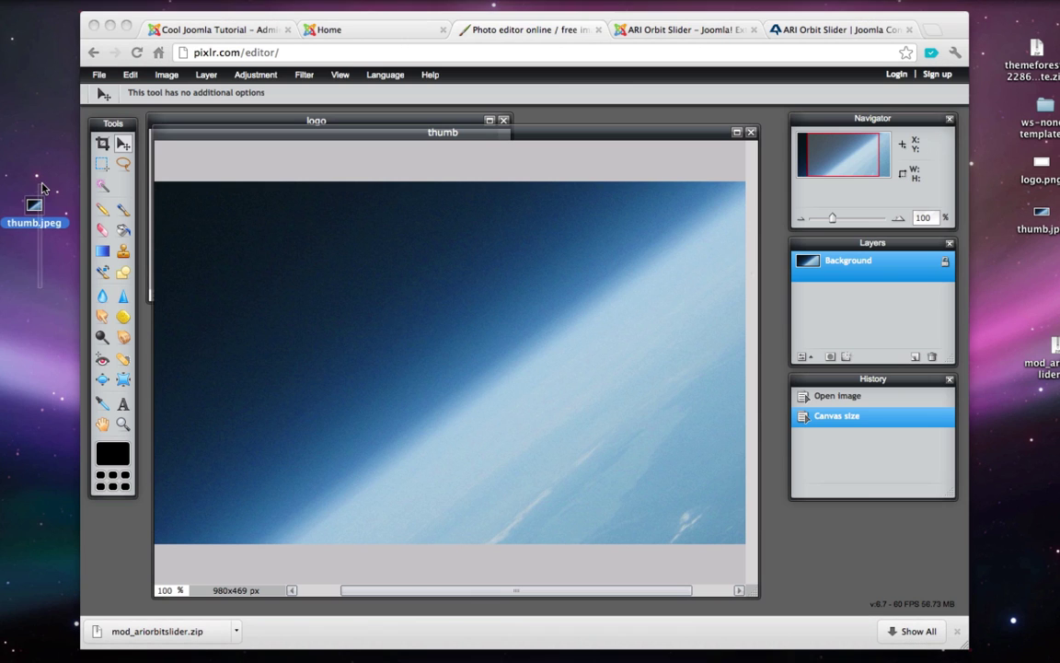
pyautogui.moveTo(41, 189); pyautogui.dragTo(231, 92)
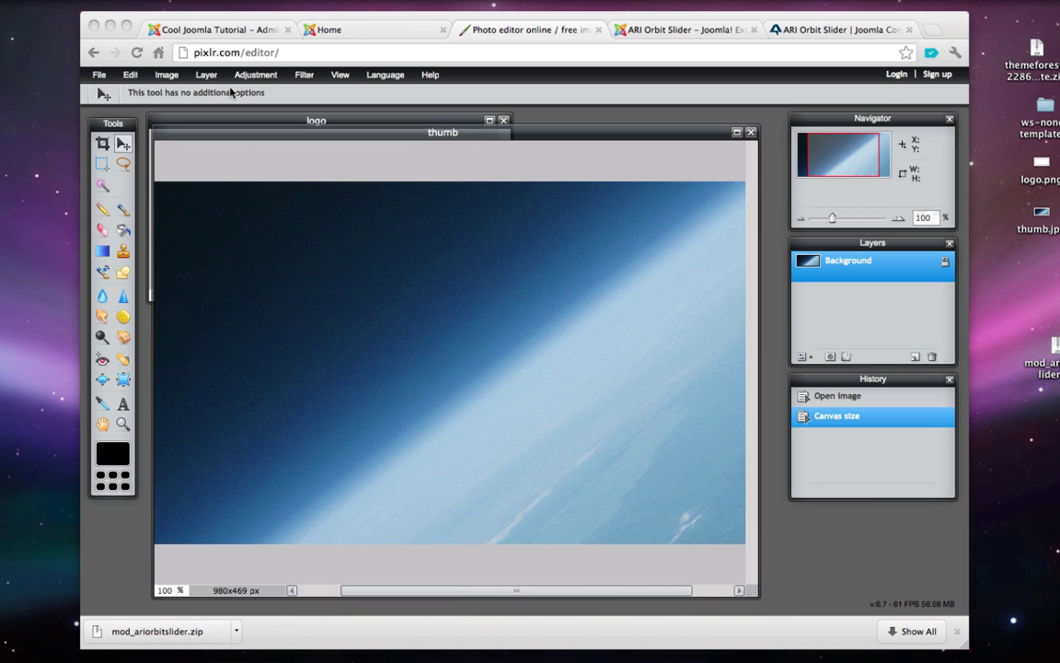
pyautogui.click(225, 35)
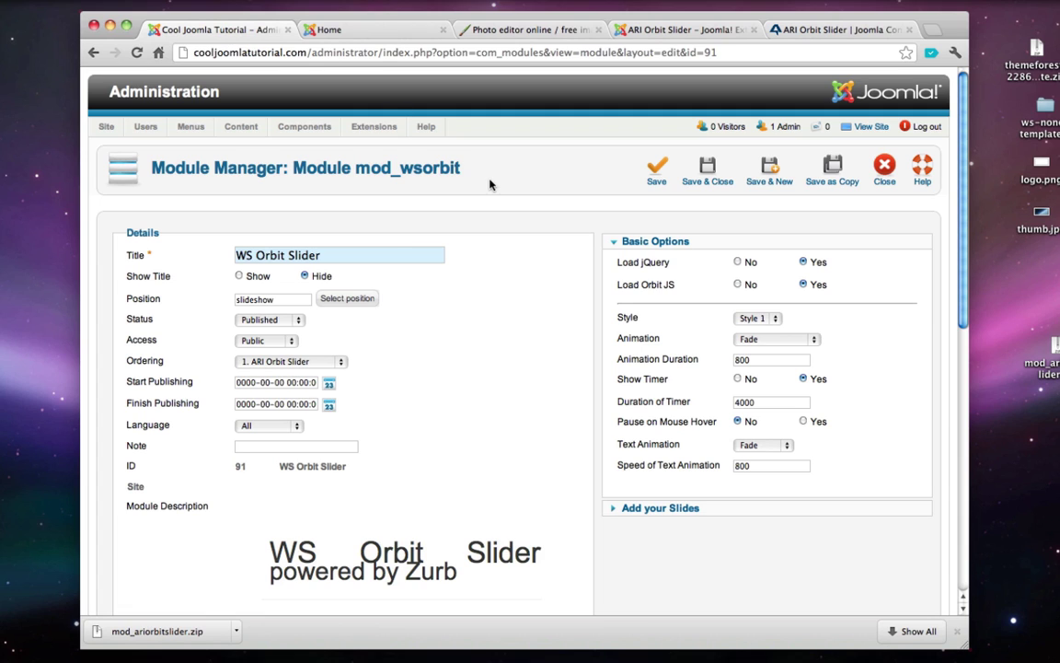
# - Upload Desktop/thumb.jpg and insert it as Picture 1 (images/thumb.jpg) under Add your Slides
pyautogui.click(641, 516)
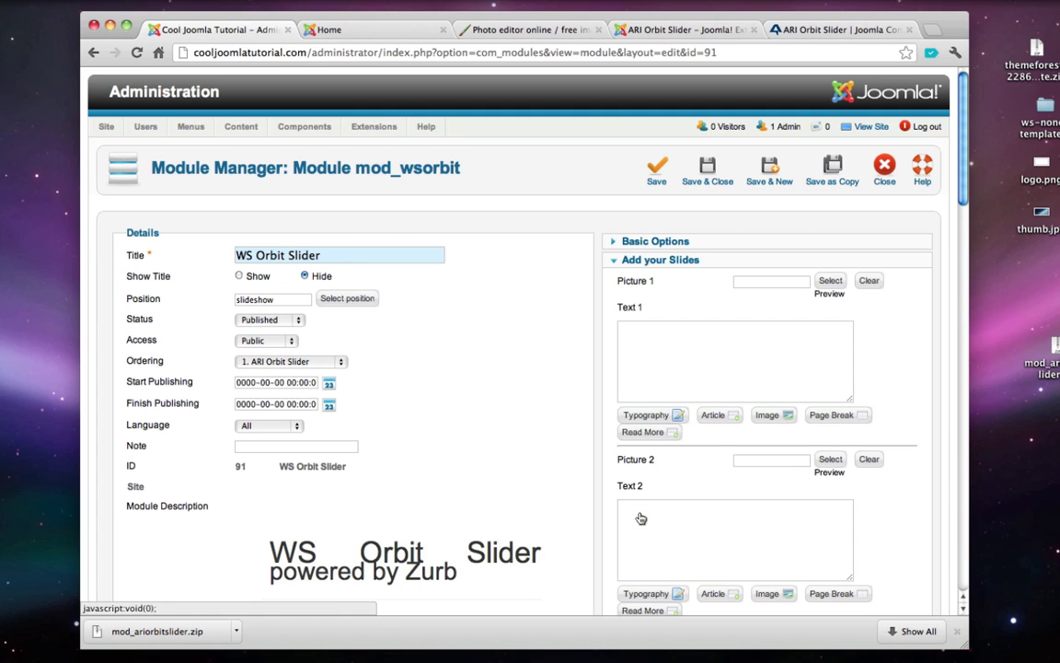
pyautogui.moveTo(652, 282)
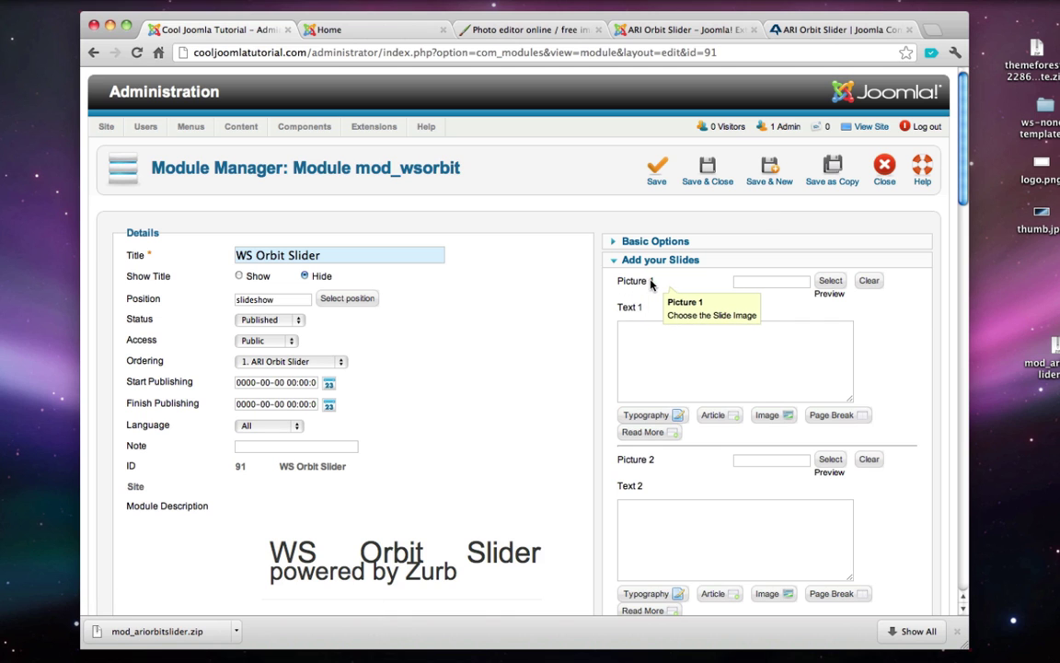
pyautogui.click(834, 281)
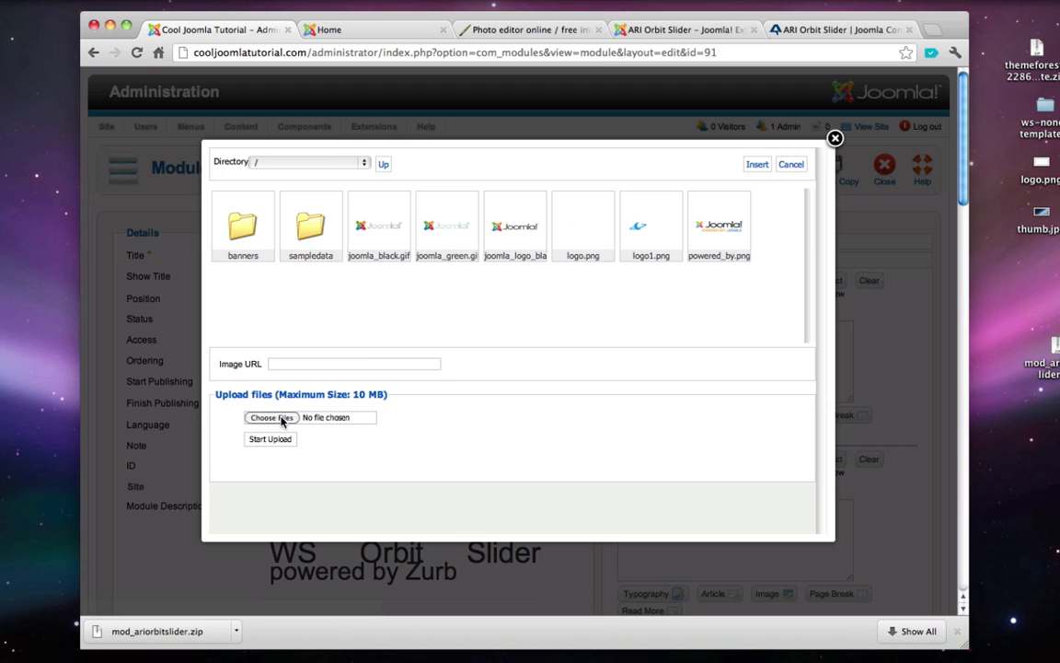
pyautogui.click(273, 418)
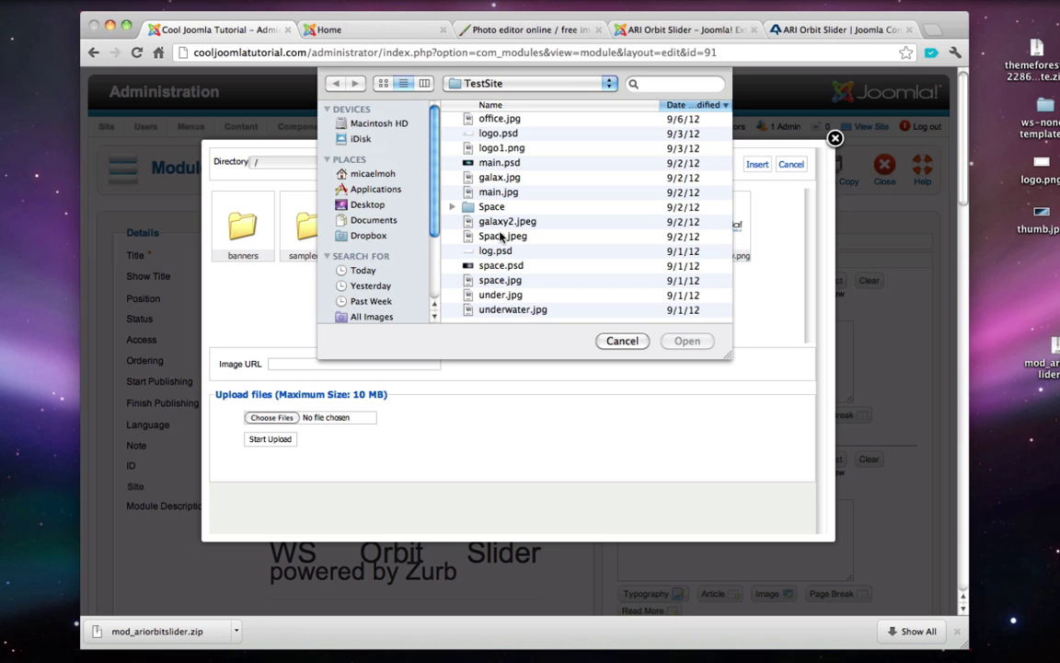
pyautogui.click(365, 206)
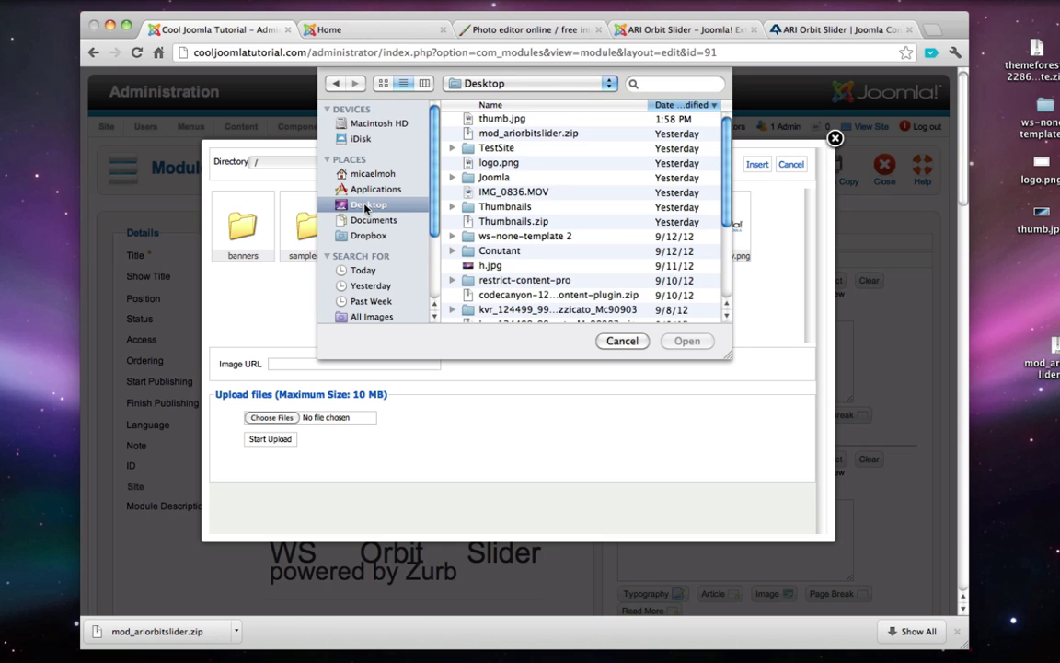
pyautogui.click(498, 119)
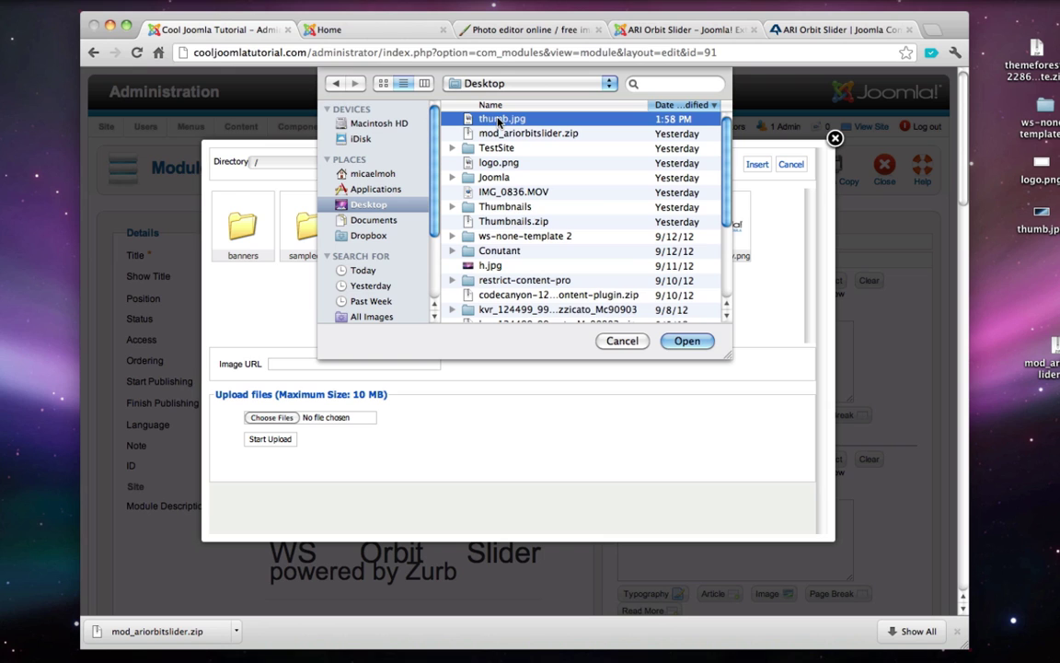
pyautogui.click(695, 342)
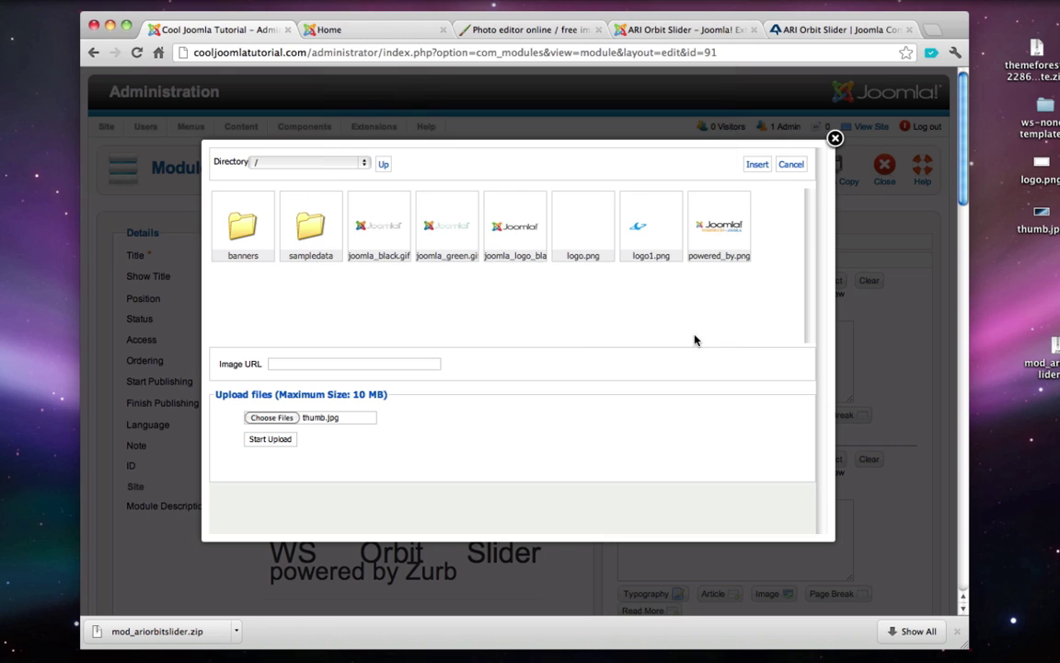
pyautogui.click(275, 441)
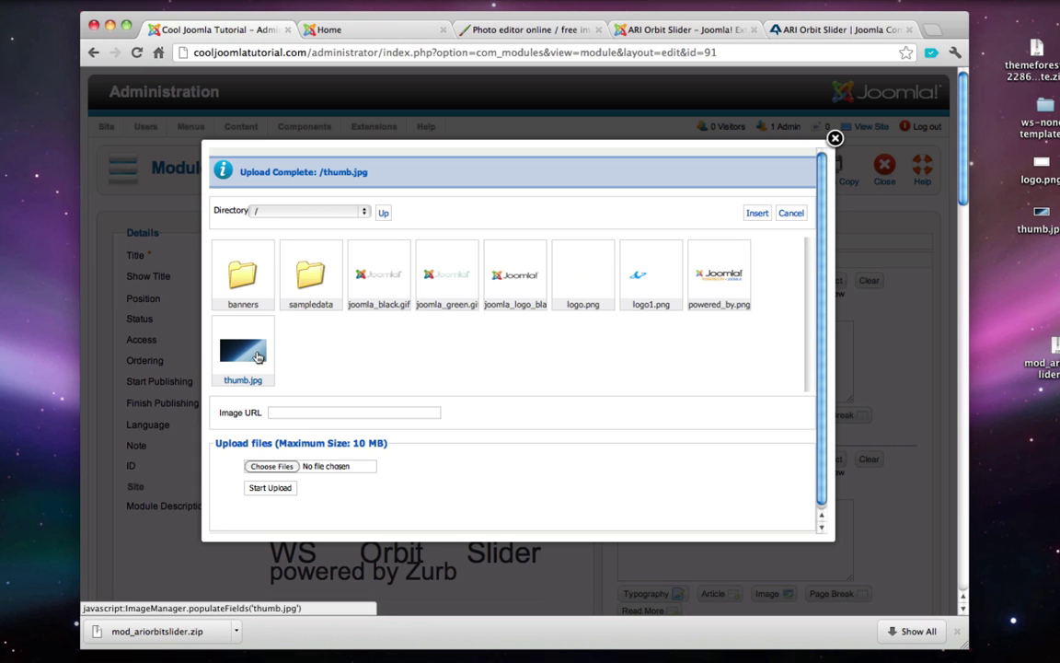
pyautogui.click(258, 357)
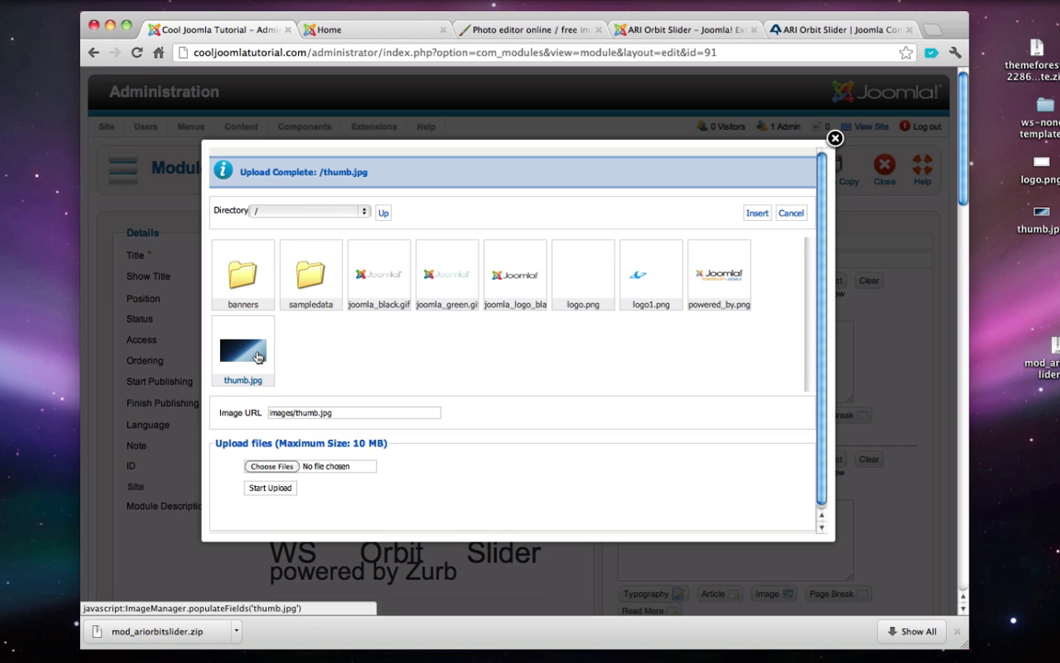
pyautogui.click(757, 213)
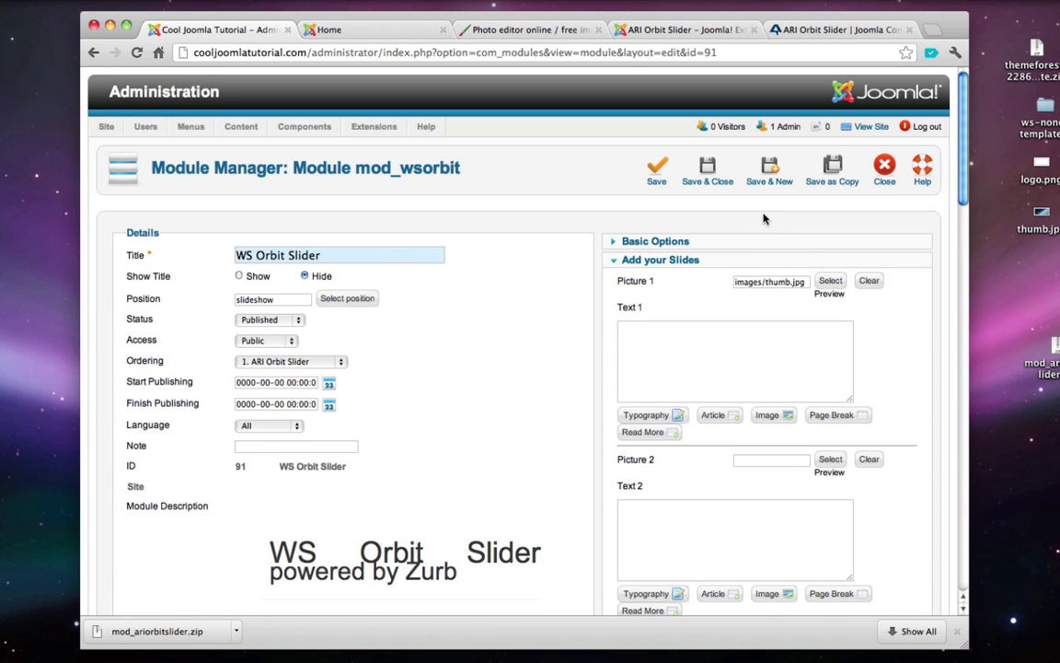
pyautogui.click(732, 352)
pyautogui.write('Hello, this is a slide')
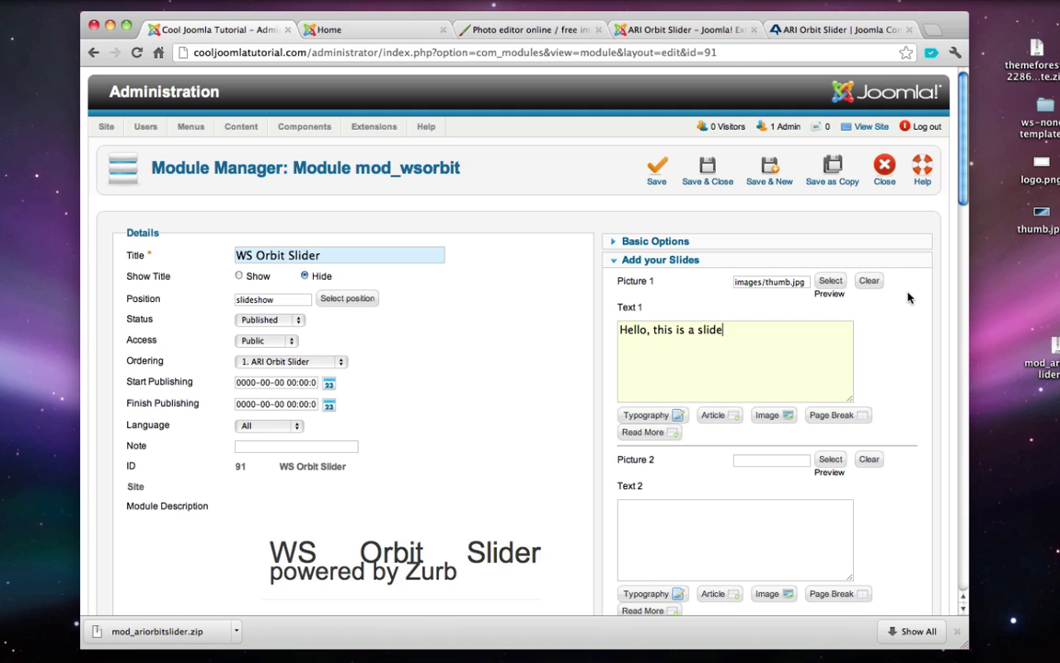
pyautogui.click(707, 175)
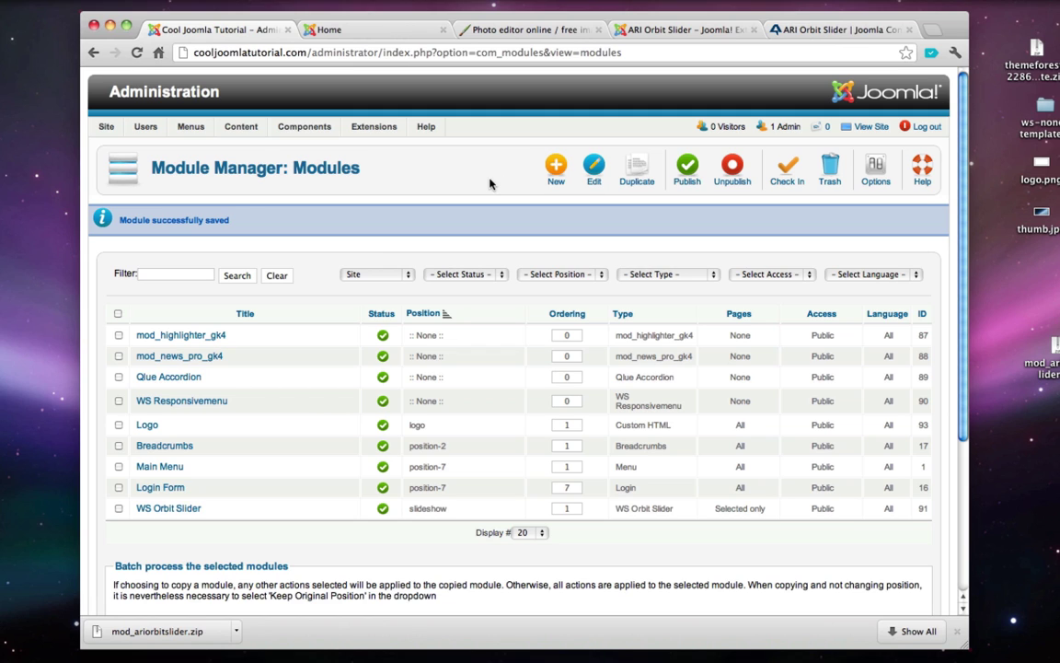
pyautogui.click(860, 129)
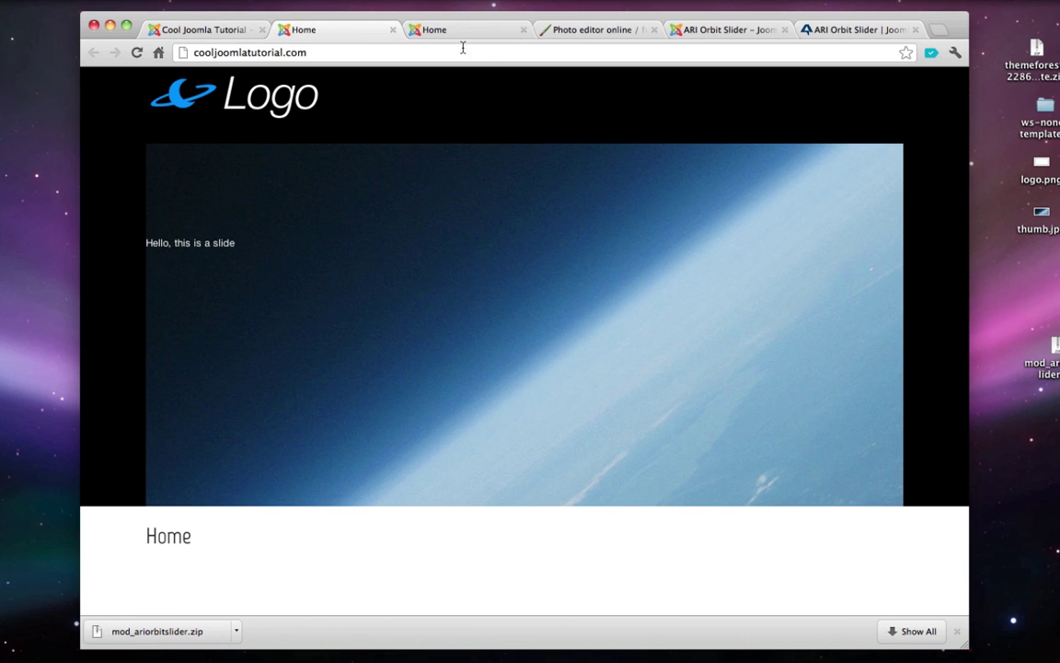
pyautogui.click(393, 30)
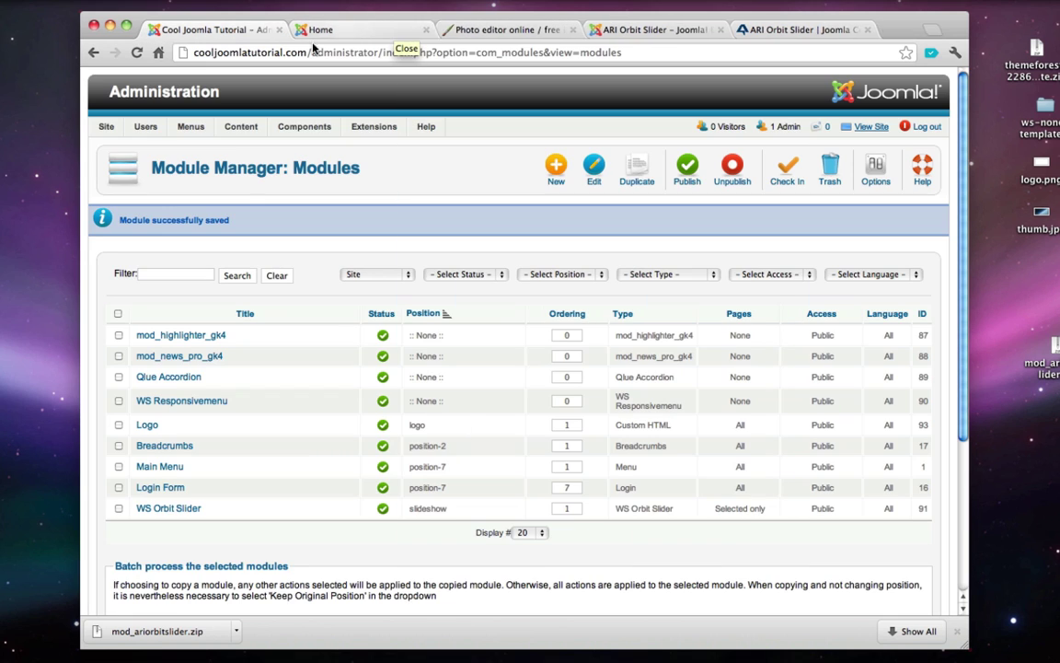
pyautogui.moveTo(304, 129)
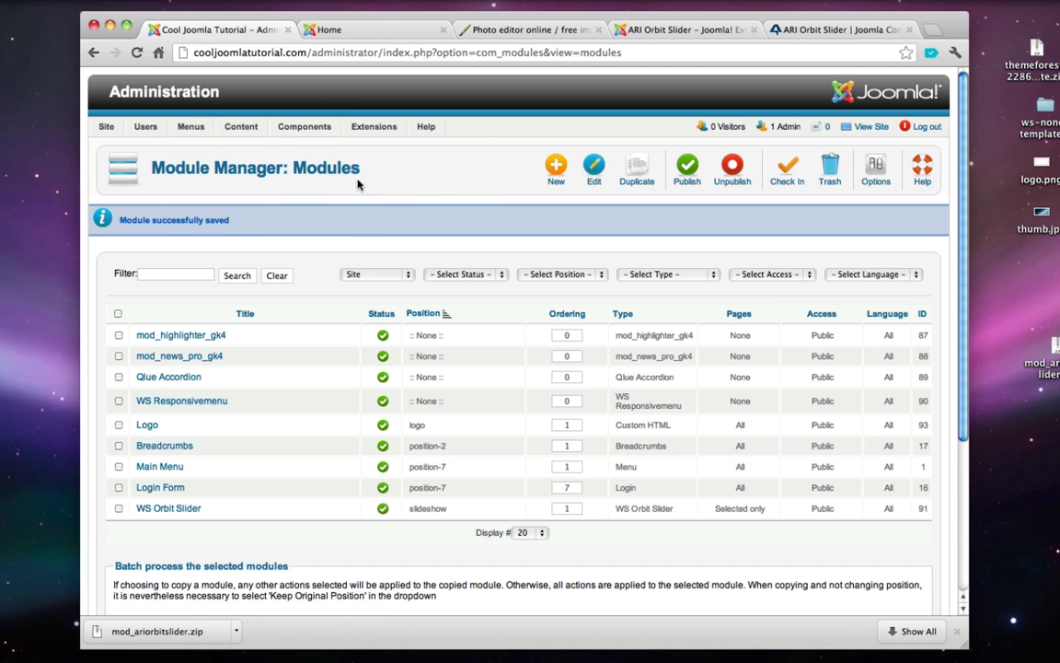
# - Upload main.jpg from the TestSite folder and insert it as the slider's Picture 1
pyautogui.click(193, 508)
pyautogui.scroll(-3, 208, 552)
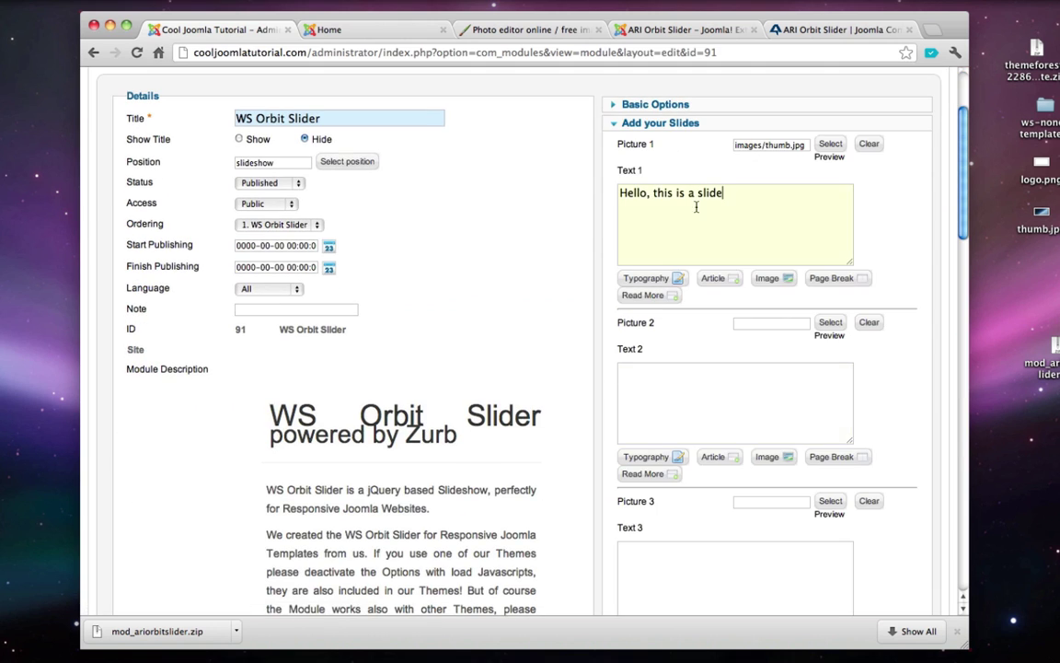
pyautogui.click(830, 145)
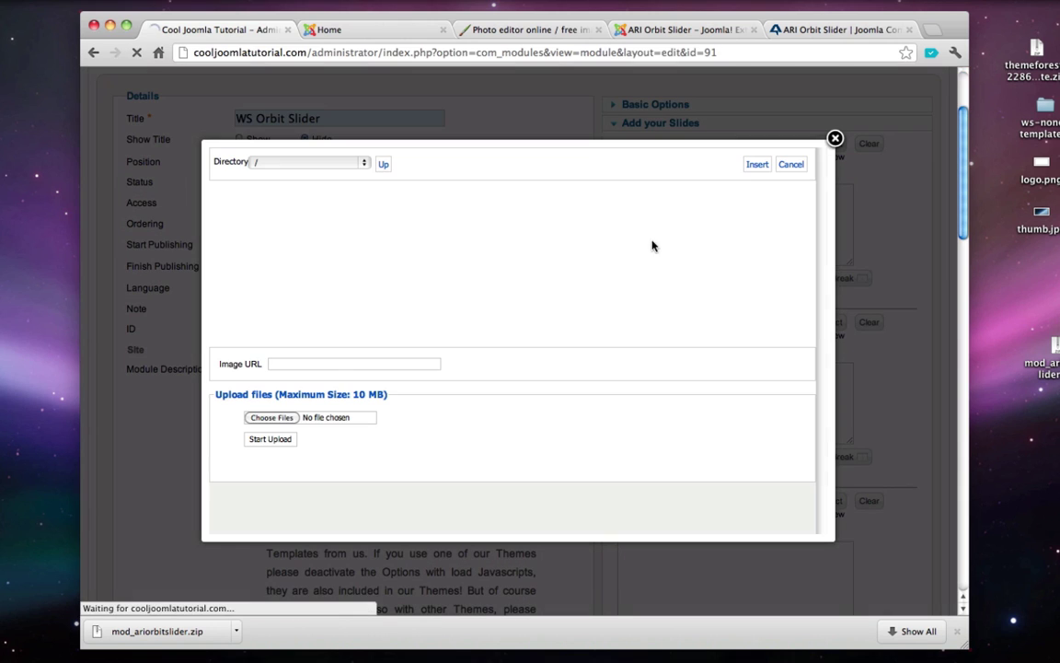
pyautogui.click(284, 420)
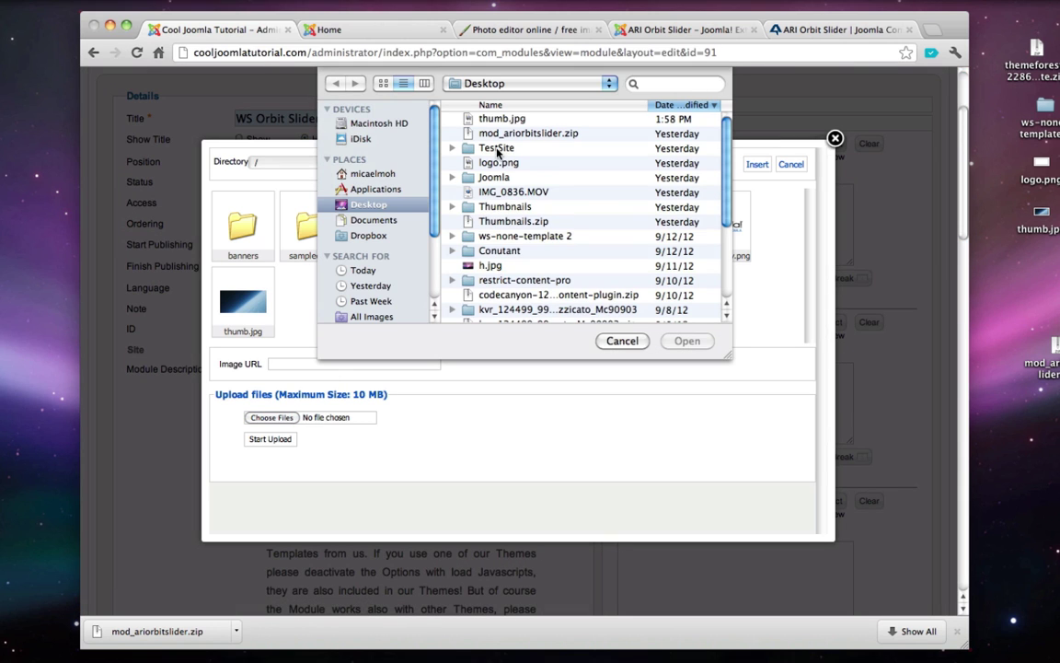
pyautogui.doubleClick(497, 149)
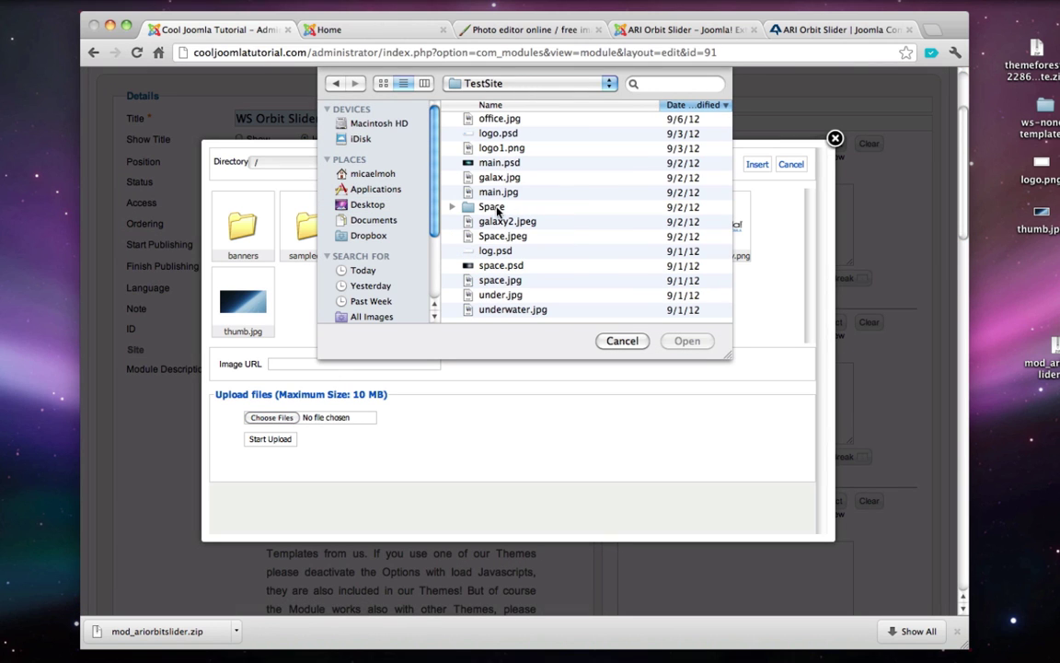
pyautogui.click(498, 191)
pyautogui.click(687, 340)
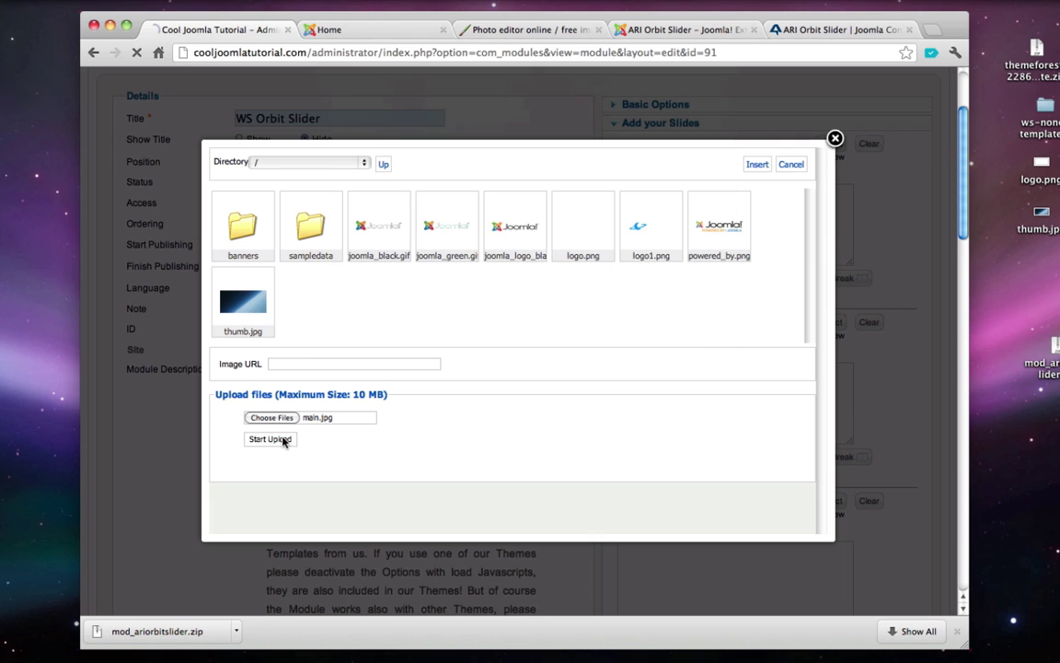
pyautogui.click(285, 441)
pyautogui.click(715, 267)
pyautogui.click(753, 213)
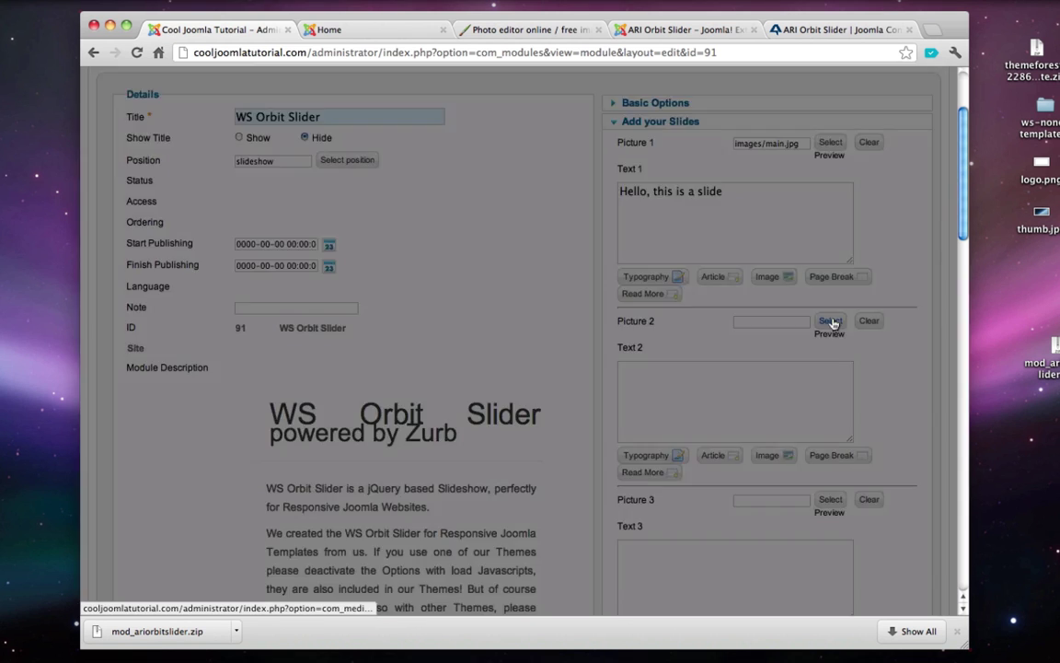
# - Upload space.jpg and insert it as the slider's Picture 2
pyautogui.click(830, 321)
pyautogui.click(271, 417)
pyautogui.click(479, 121)
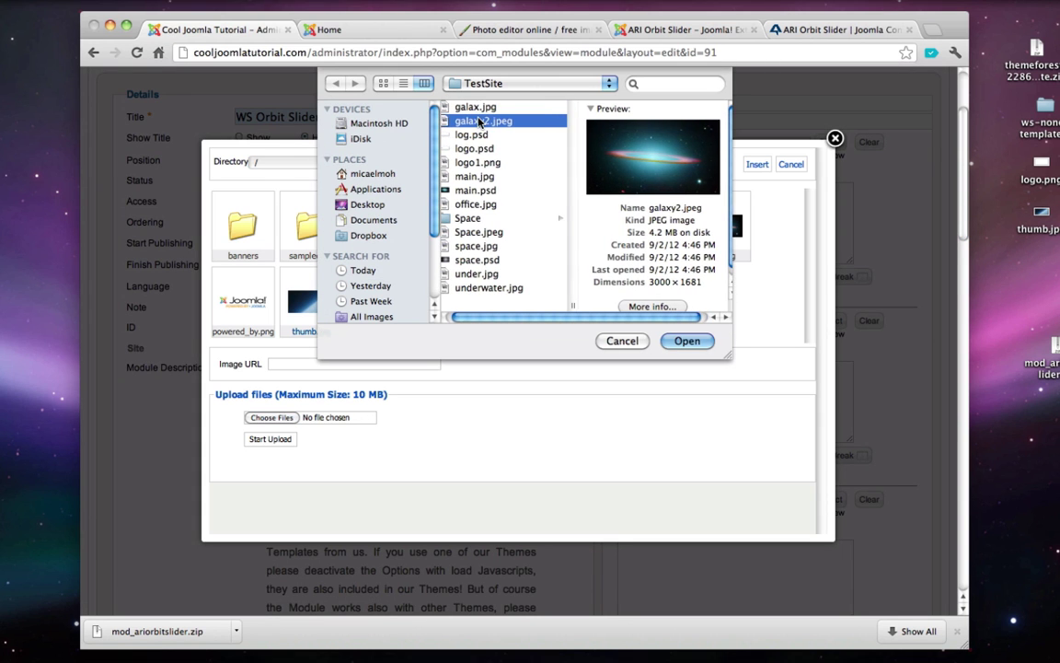
pyautogui.click(478, 107)
pyautogui.click(477, 176)
pyautogui.click(476, 246)
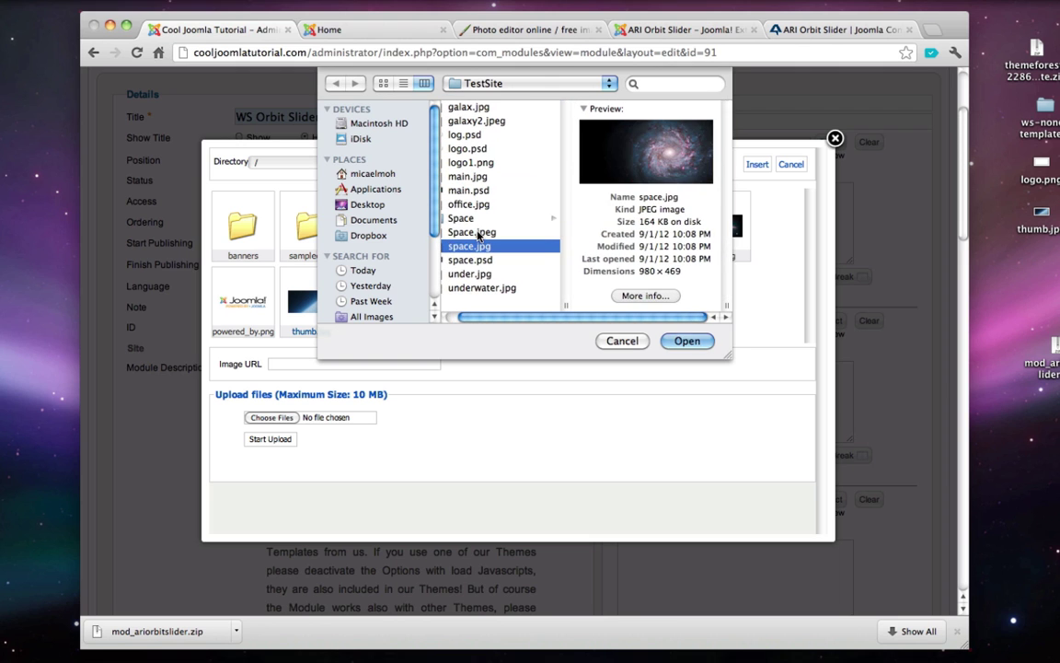
pyautogui.press('Return')
pyautogui.click(269, 440)
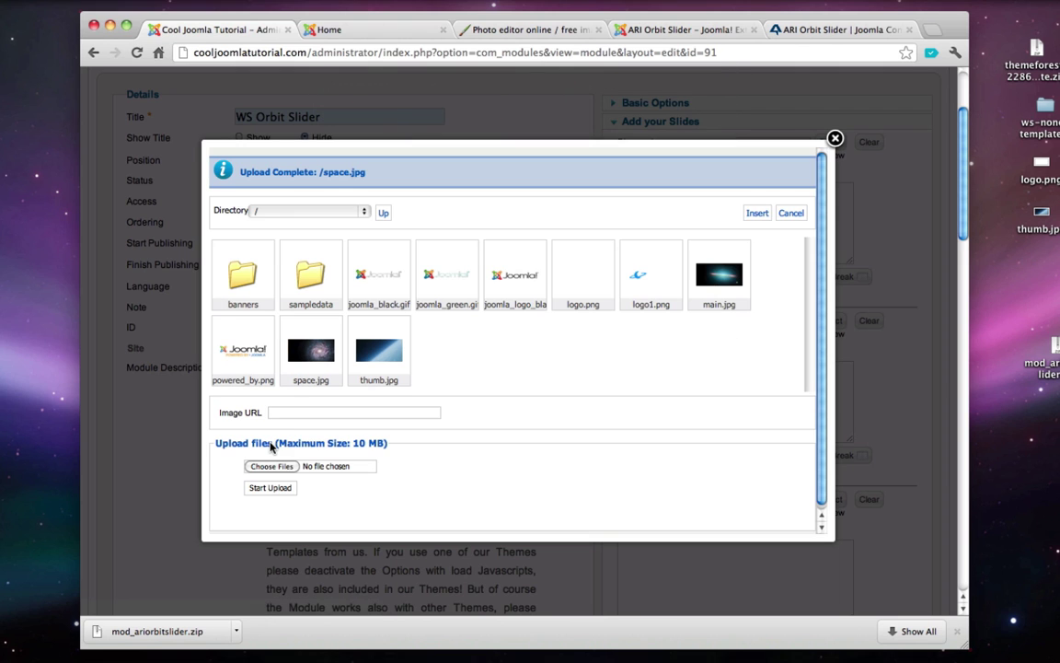
pyautogui.click(311, 352)
pyautogui.click(757, 212)
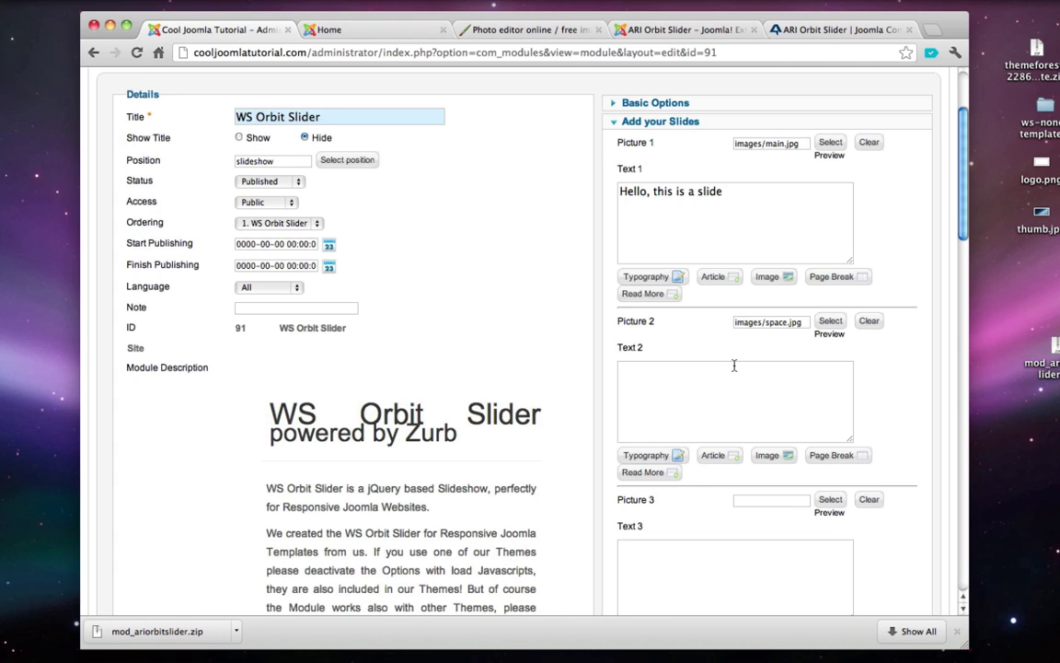
# - Caption the second slide 'And this is another one', then save the module and view the site
pyautogui.scroll(-1, 733, 365)
pyautogui.click(733, 365)
pyautogui.write('And this is another one!')
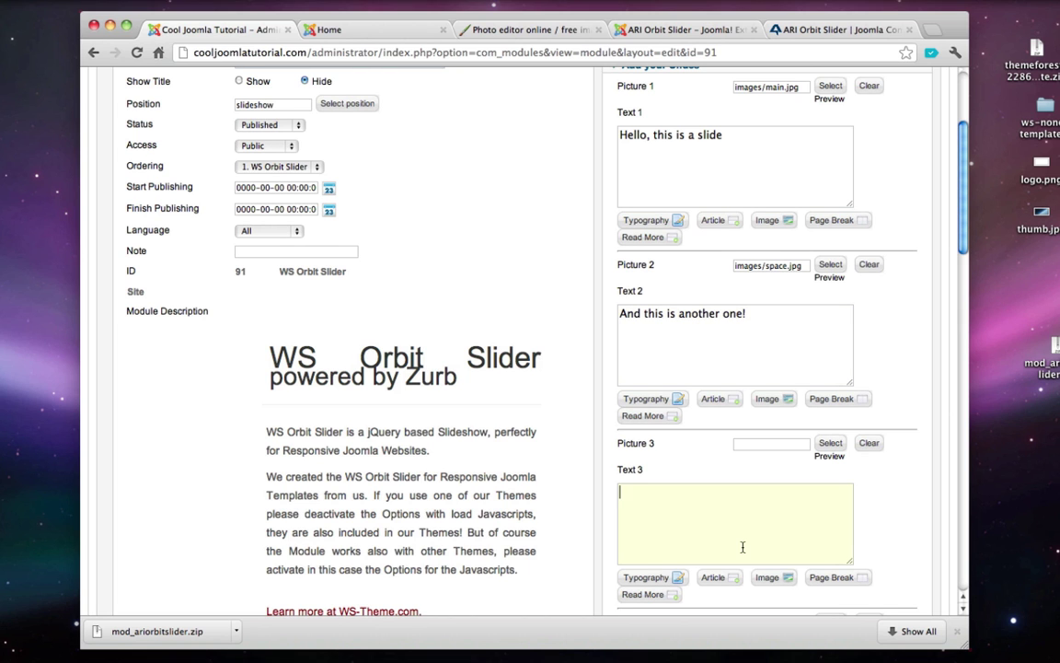
pyautogui.scroll(-3, 742, 547)
pyautogui.scroll(5, 727, 368)
pyautogui.click(702, 175)
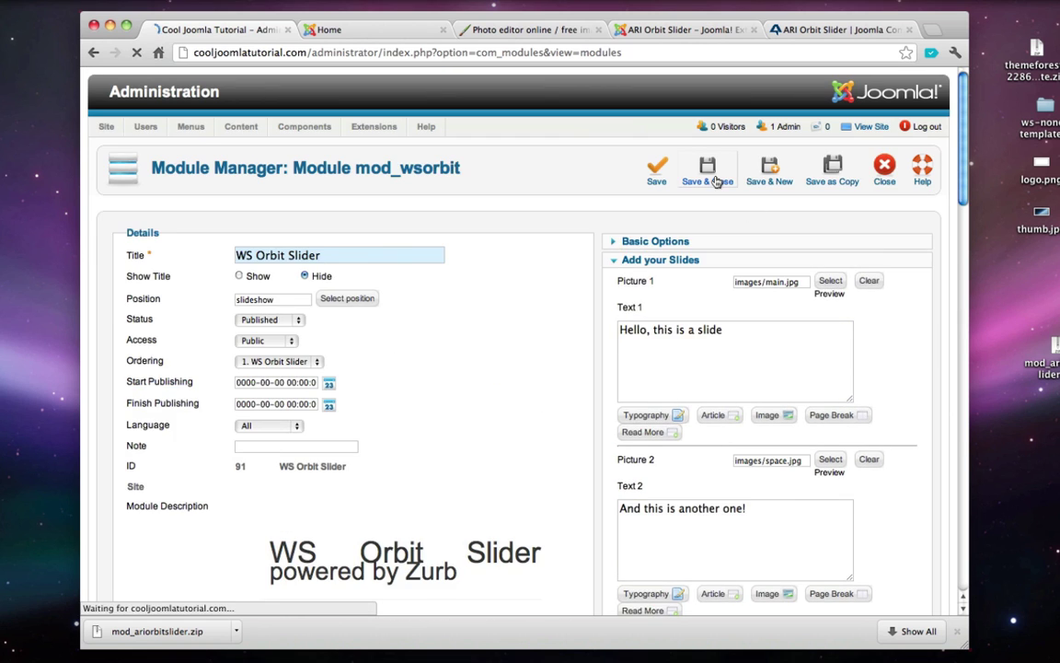
pyautogui.click(862, 128)
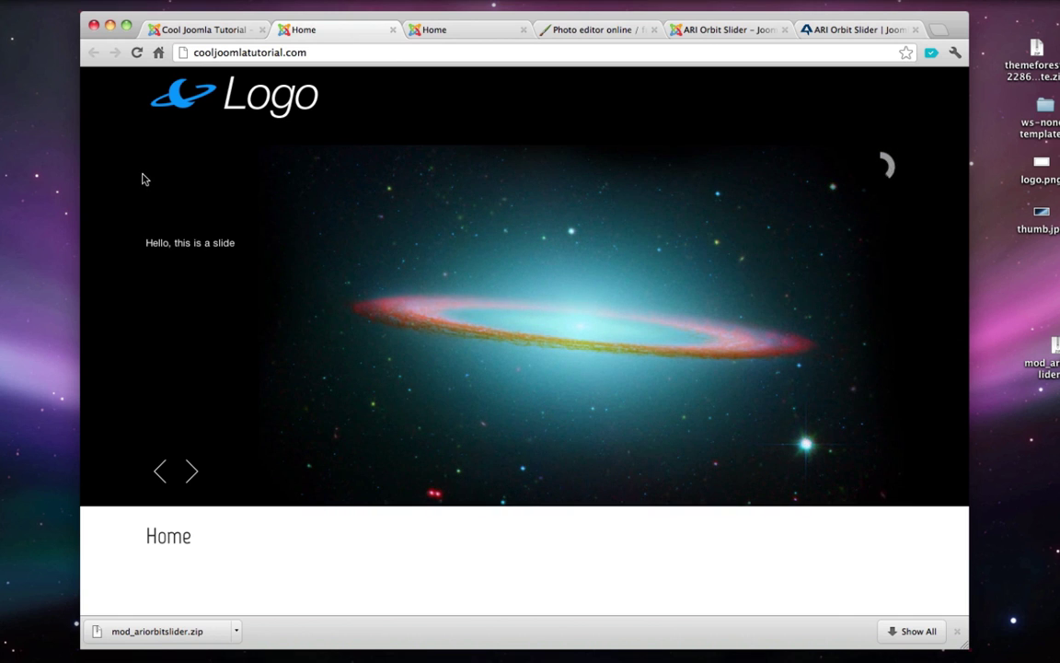
# - Bring the Pixlr Editor tab with the 980×469 thumb image back to the front
pyautogui.click(561, 30)
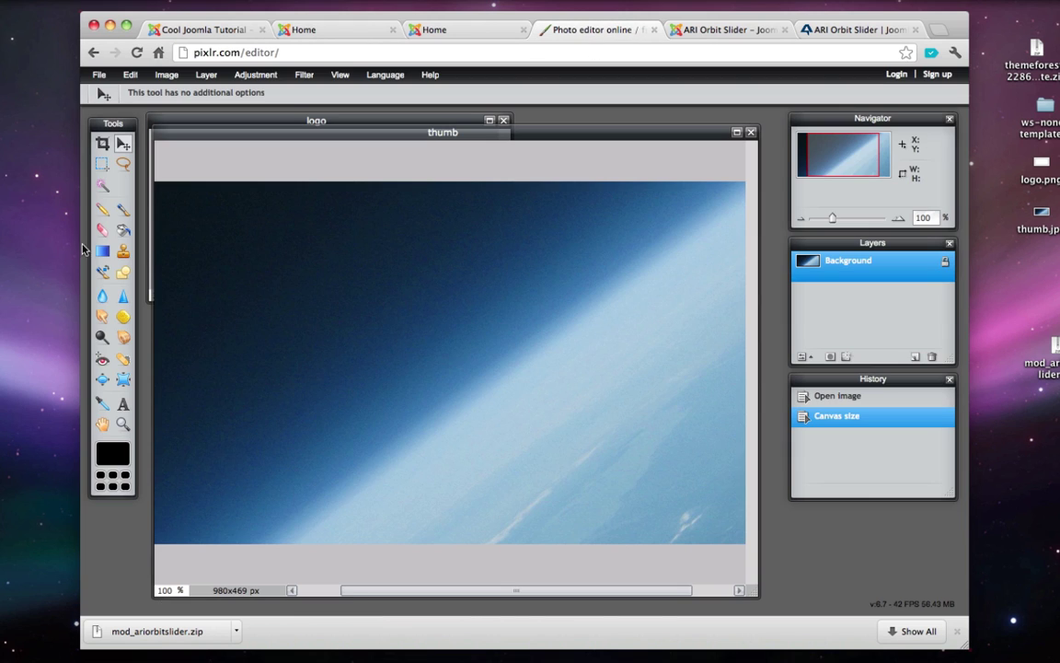
# - Set up a soft 200 brush with diameter 300, hardness 0 and spacing 30
pyautogui.click(124, 210)
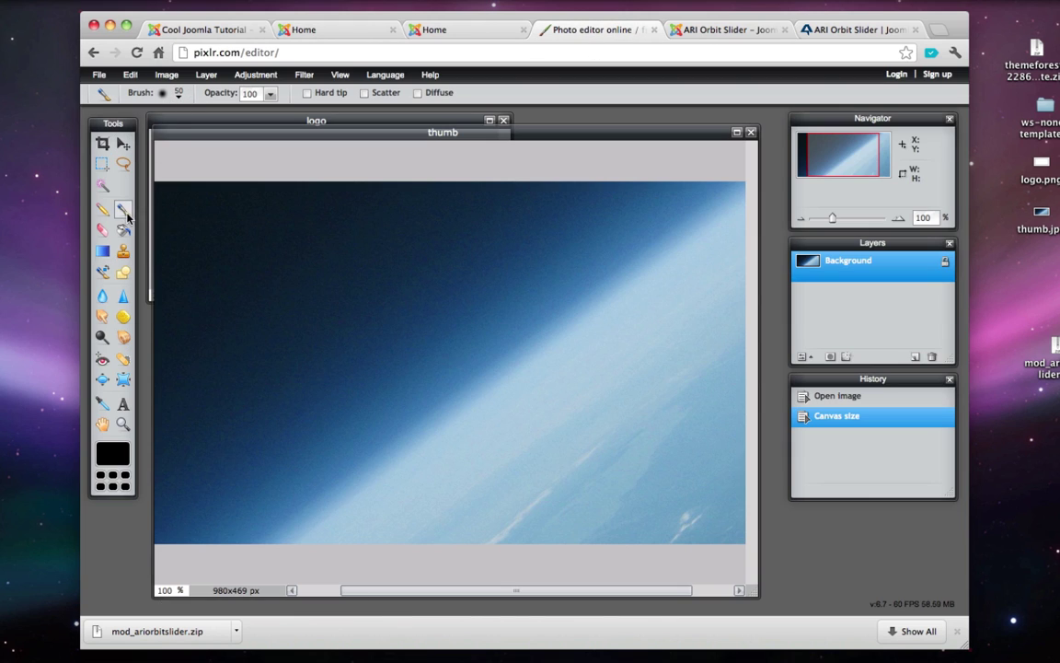
pyautogui.click(179, 94)
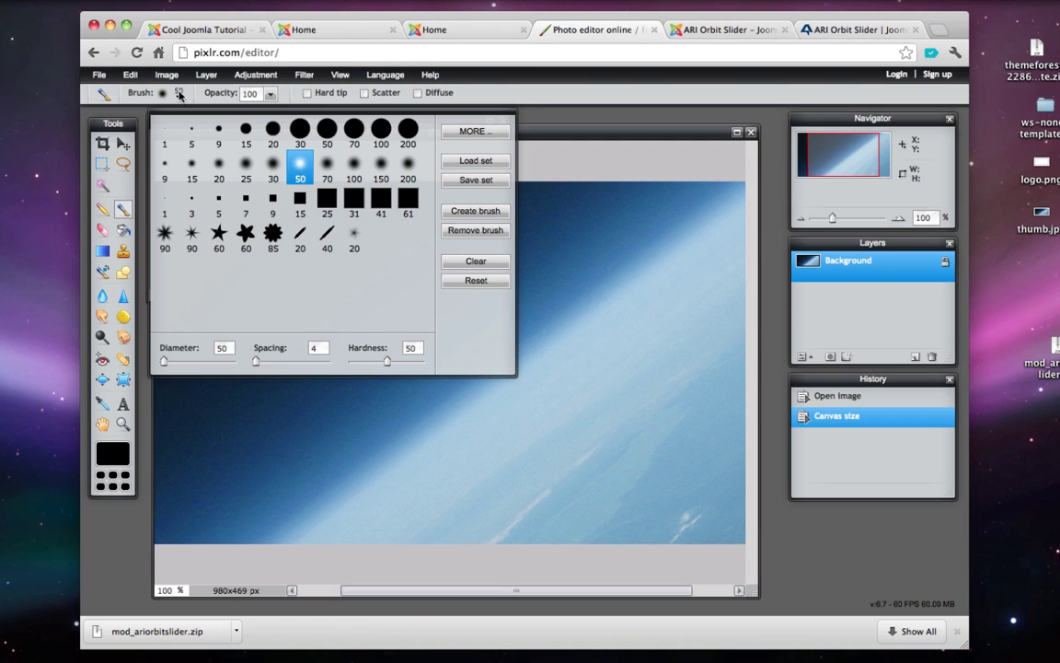
pyautogui.click(407, 170)
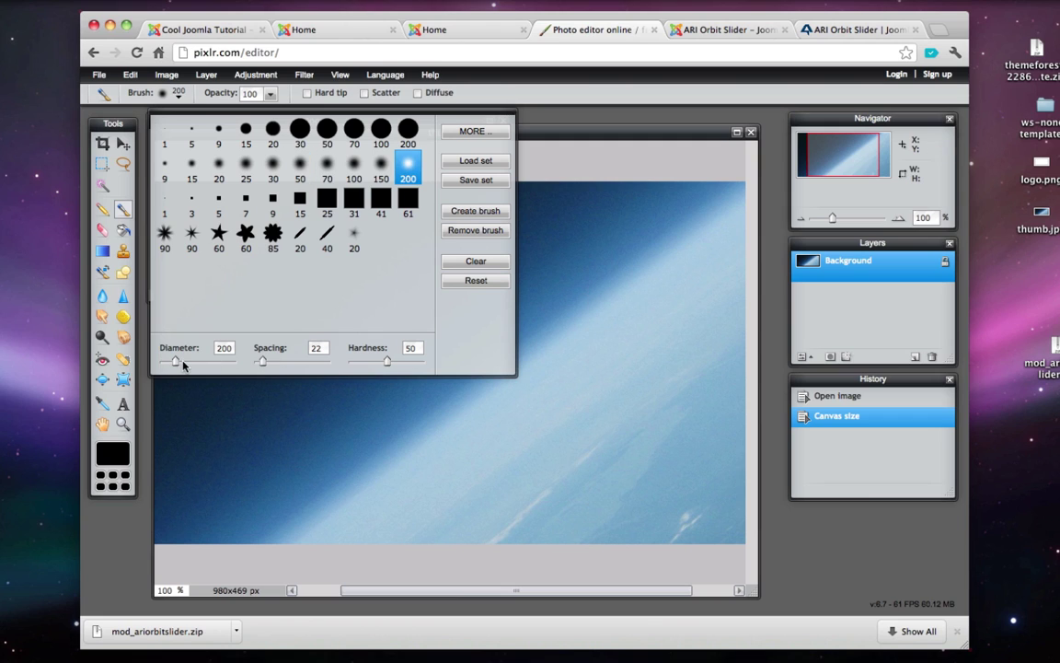
pyautogui.moveTo(175, 366); pyautogui.dragTo(184, 368)
pyautogui.moveTo(262, 361); pyautogui.dragTo(270, 362)
pyautogui.moveTo(386, 366); pyautogui.dragTo(348, 365)
pyautogui.moveTo(270, 362); pyautogui.dragTo(265, 362)
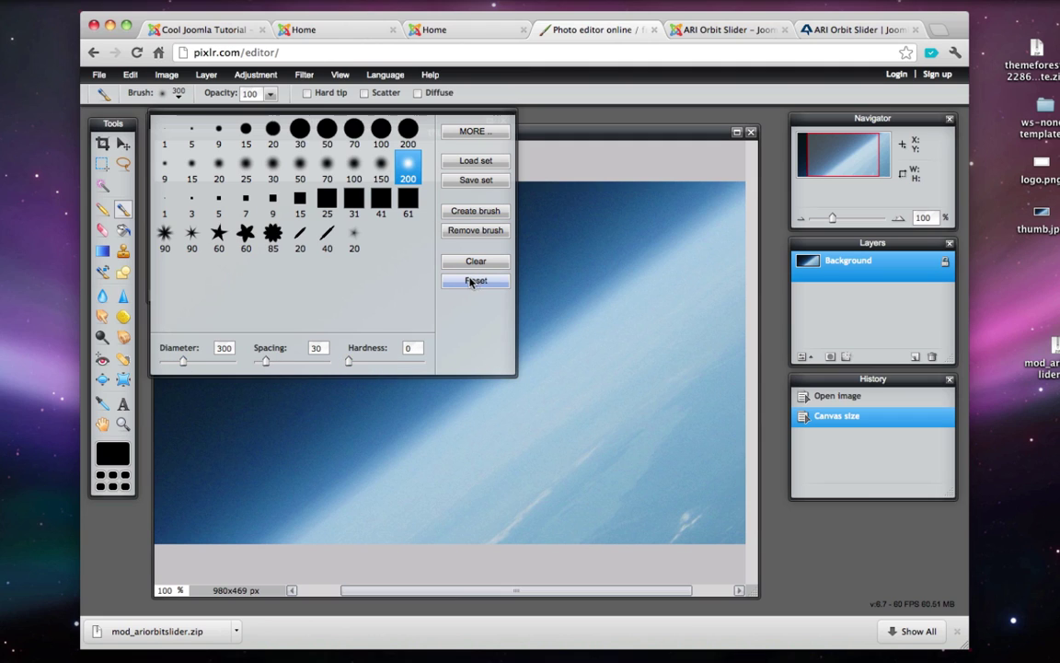
pyautogui.click(161, 94)
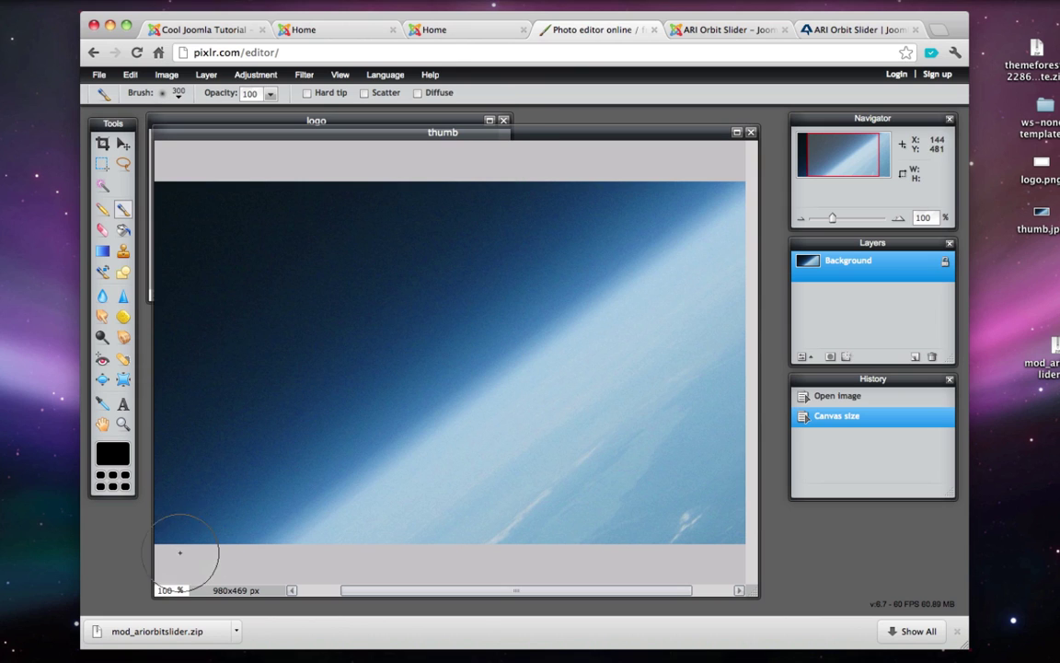
# - Paint black along the image's left edge and bottom-left corner, then close the WS-None tab
pyautogui.moveTo(174, 517)
pyautogui.mouseDown()
pyautogui.moveTo(184, 279)
pyautogui.moveTo(231, 158)
pyautogui.mouseUp()
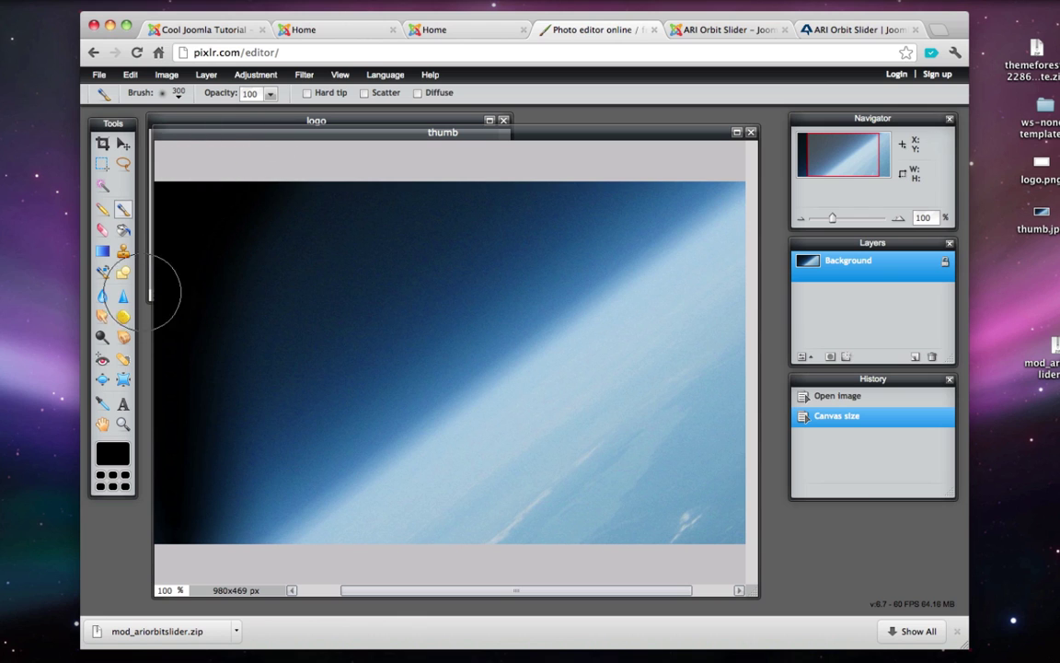
pyautogui.moveTo(143, 466)
pyautogui.mouseDown()
pyautogui.moveTo(201, 584)
pyautogui.moveTo(184, 492)
pyautogui.moveTo(232, 569)
pyautogui.moveTo(166, 426)
pyautogui.moveTo(188, 478)
pyautogui.moveTo(180, 364)
pyautogui.moveTo(218, 155)
pyautogui.moveTo(232, 179)
pyautogui.mouseUp()
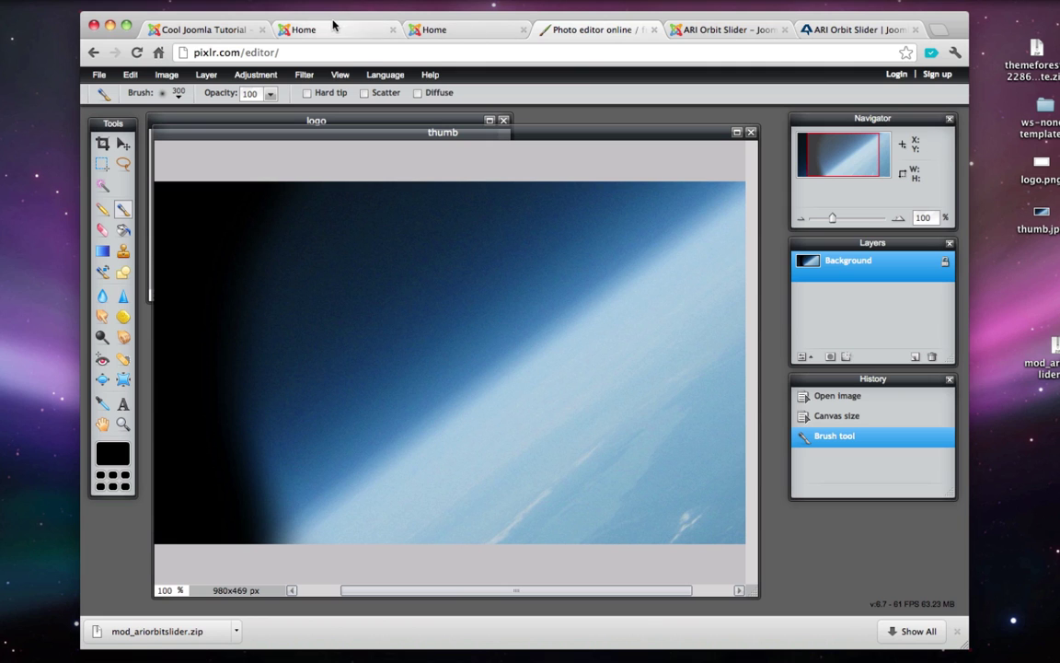
pyautogui.click(453, 30)
pyautogui.press('super+w')
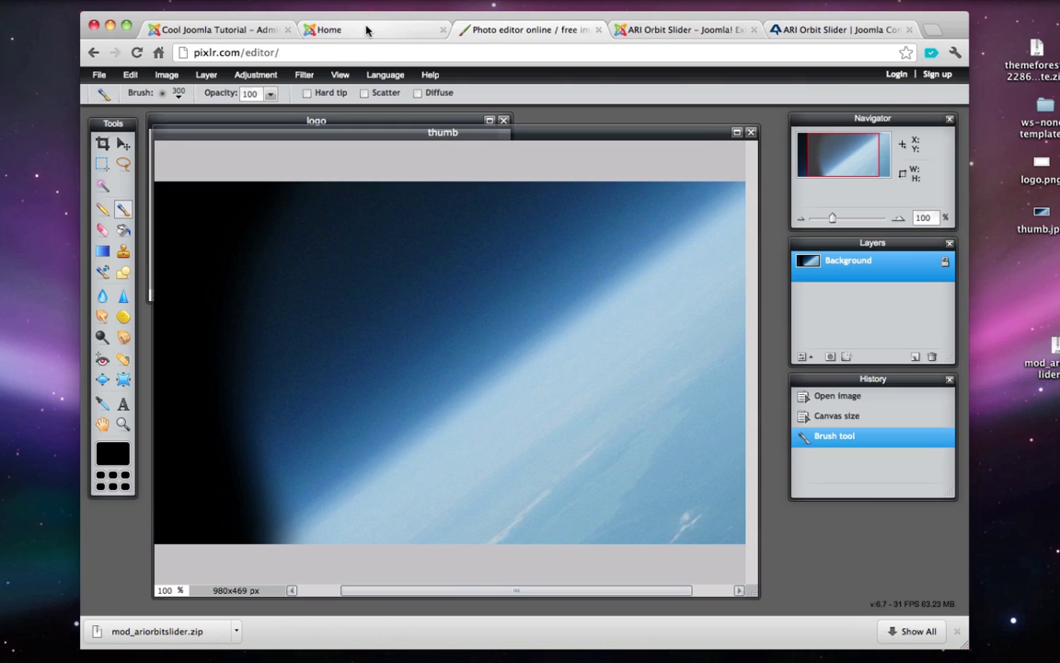
# - Check the homepage slider, close the CMS Themes tab and open a blank browser tab
pyautogui.click(367, 28)
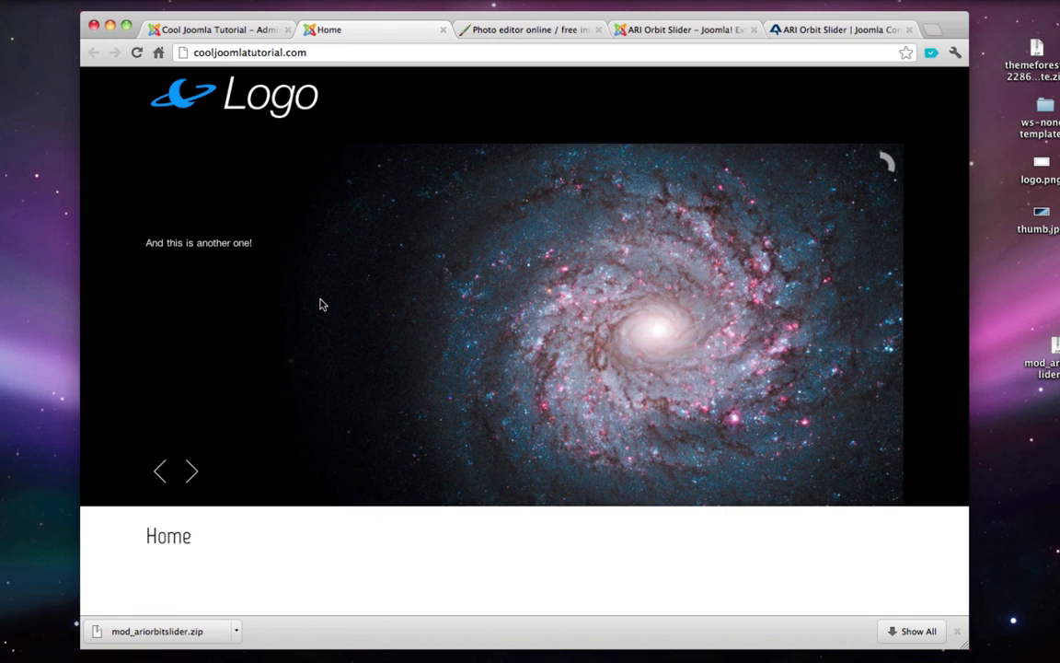
pyautogui.click(210, 29)
pyautogui.click(915, 29)
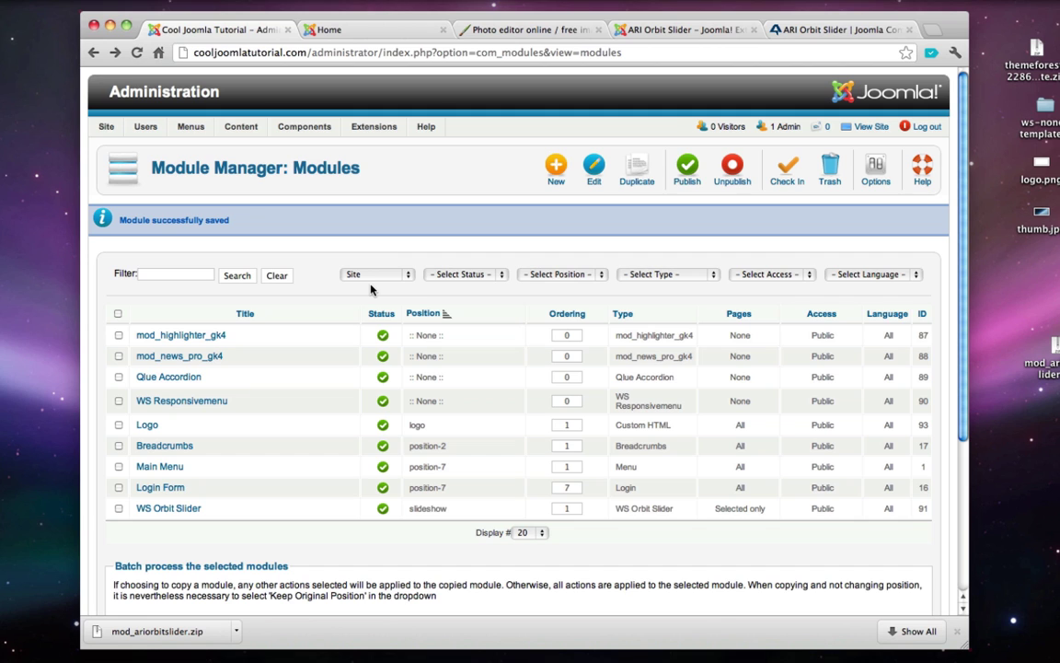
pyautogui.press('super+t')
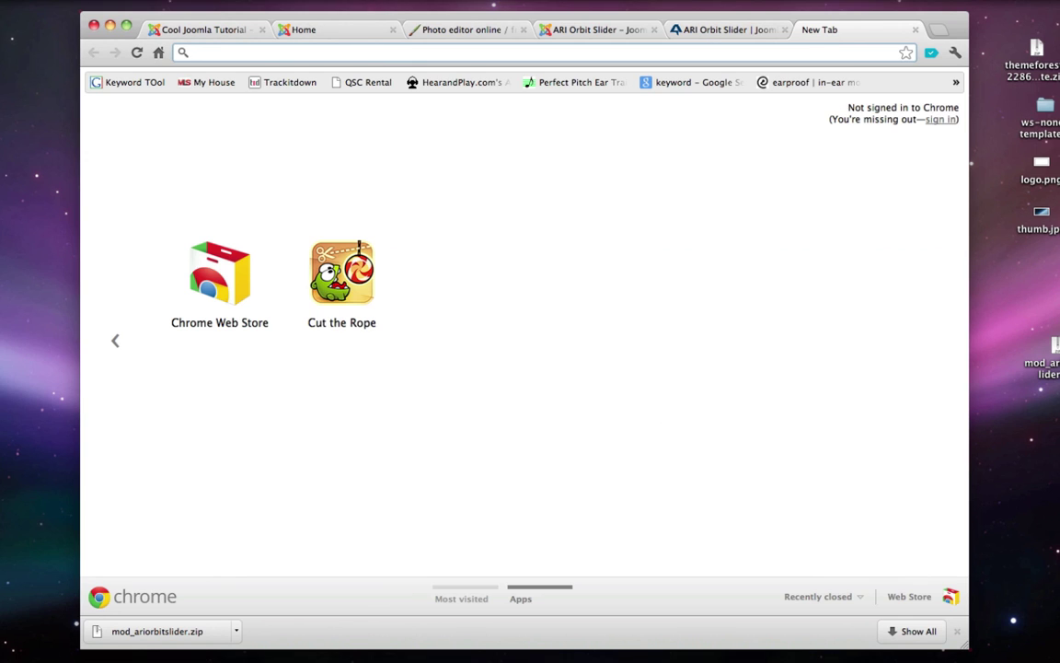
# - Search 'ws none', view the ThemeForest WS-None page and live demo, then close both tabs
pyautogui.write('ws none')
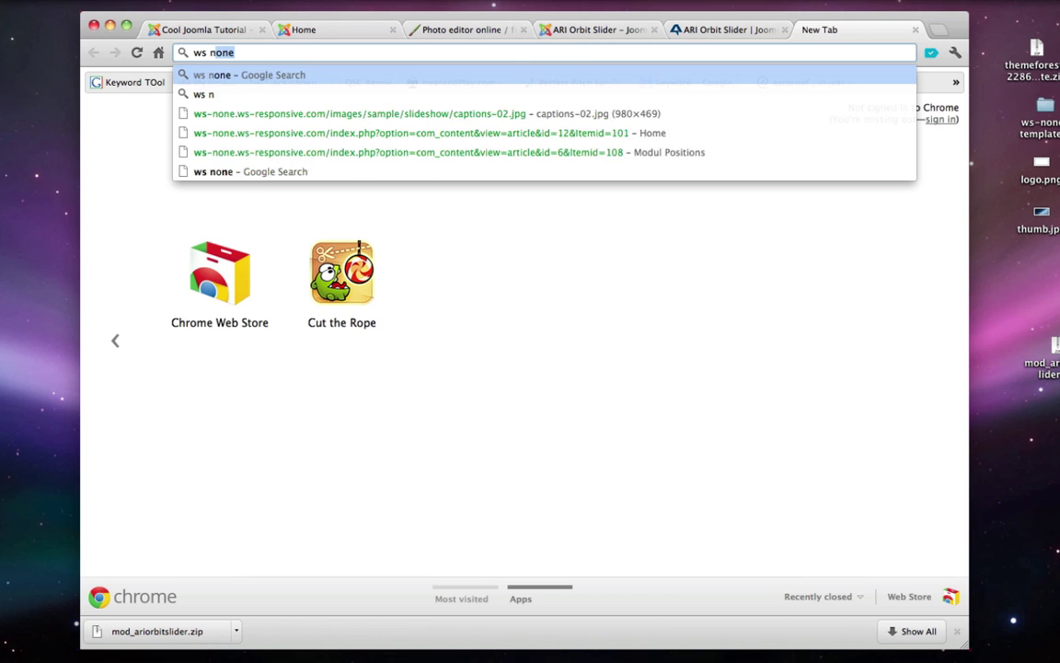
pyautogui.press('Return')
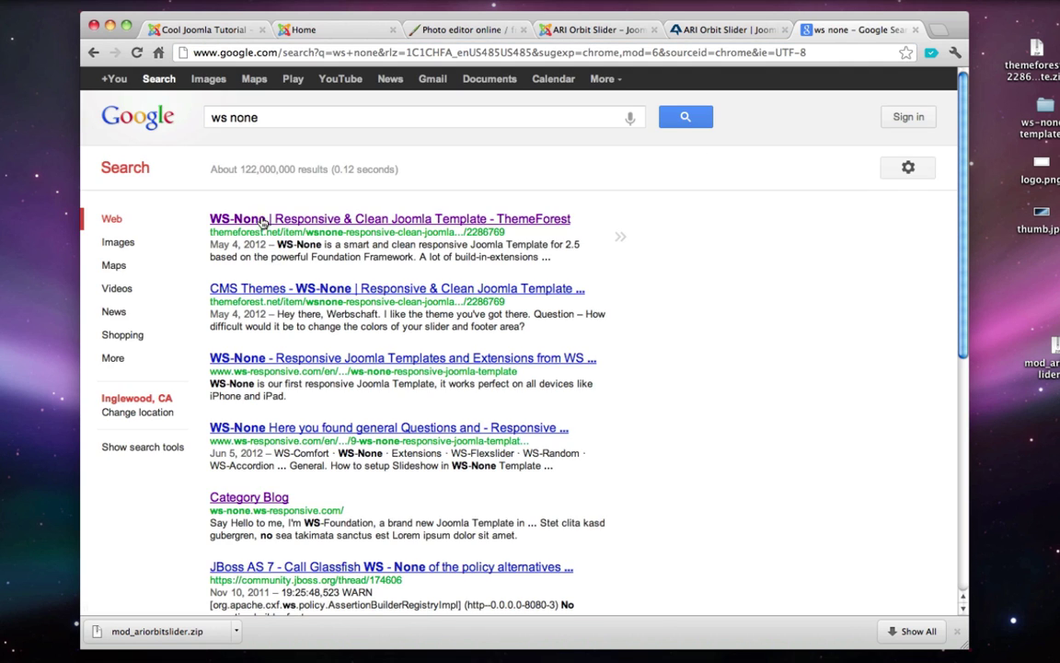
pyautogui.click(304, 288)
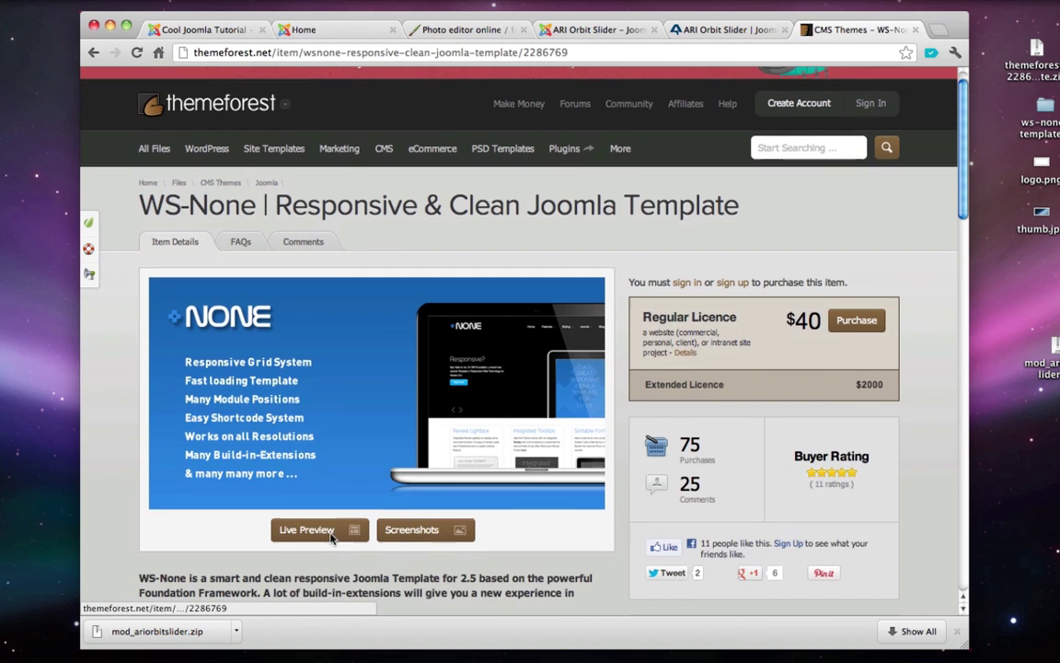
pyautogui.click(327, 532)
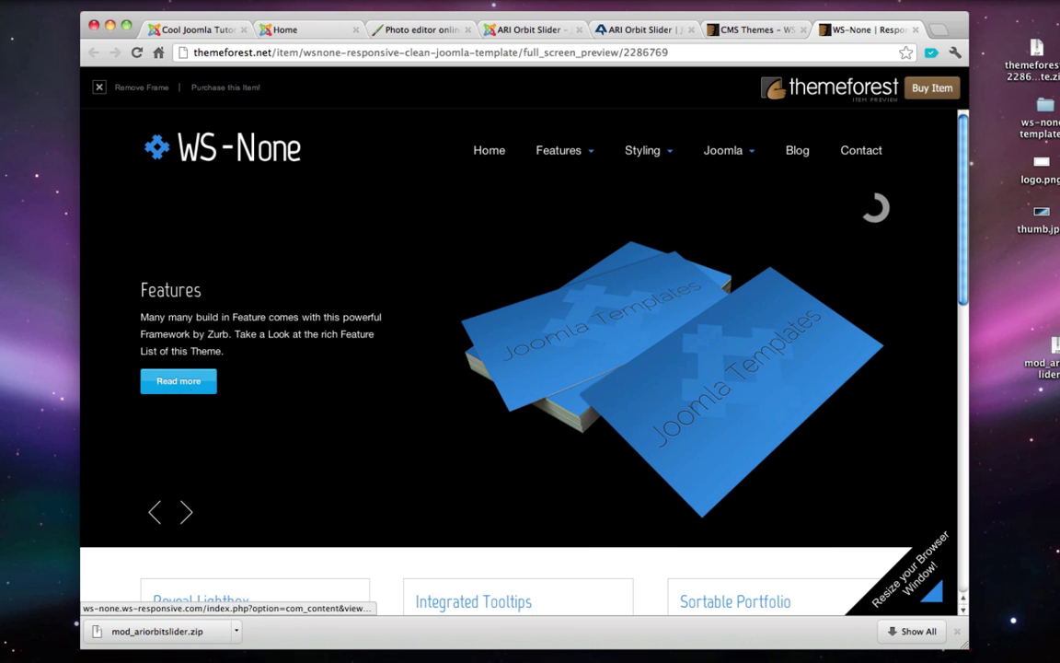
pyautogui.click(917, 30)
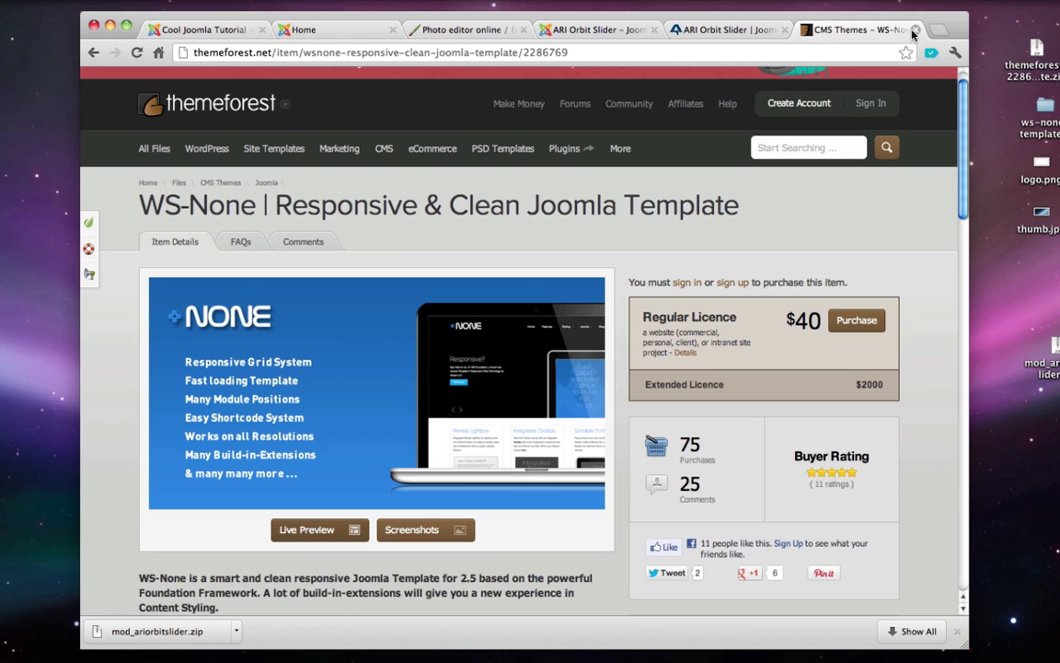
pyautogui.click(915, 31)
pyautogui.click(236, 30)
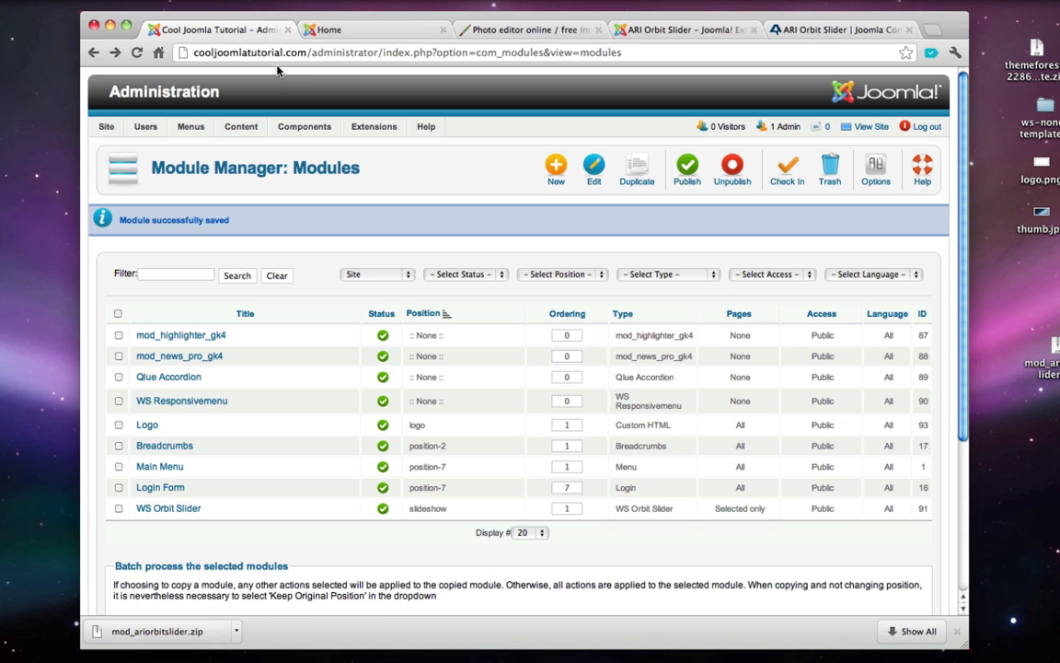
pyautogui.click(184, 515)
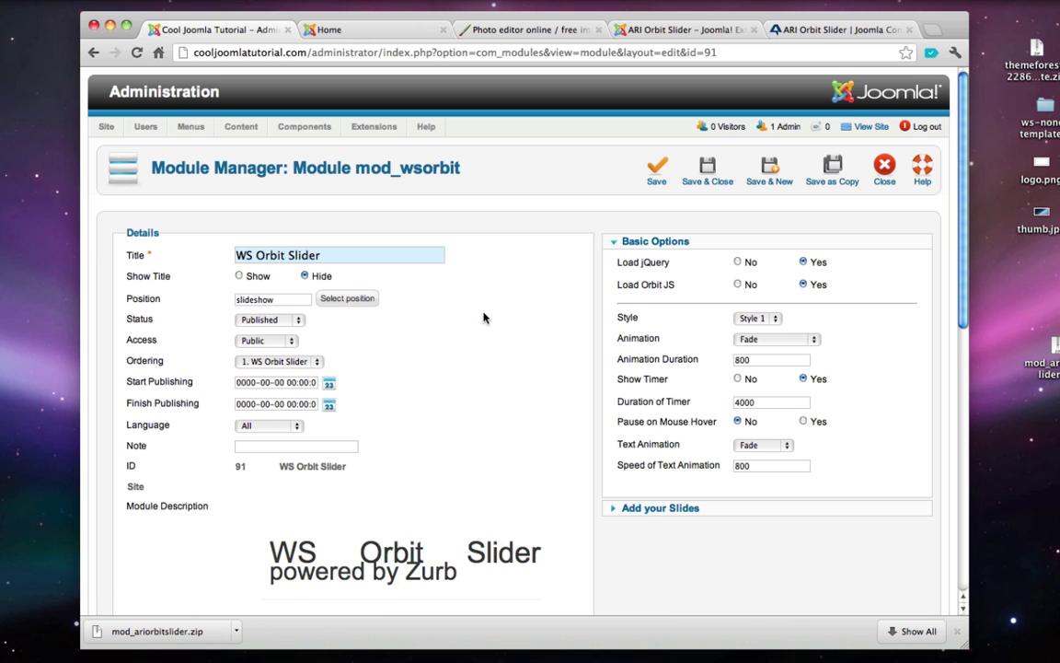
pyautogui.scroll(-3, 439, 285)
pyautogui.click(627, 396)
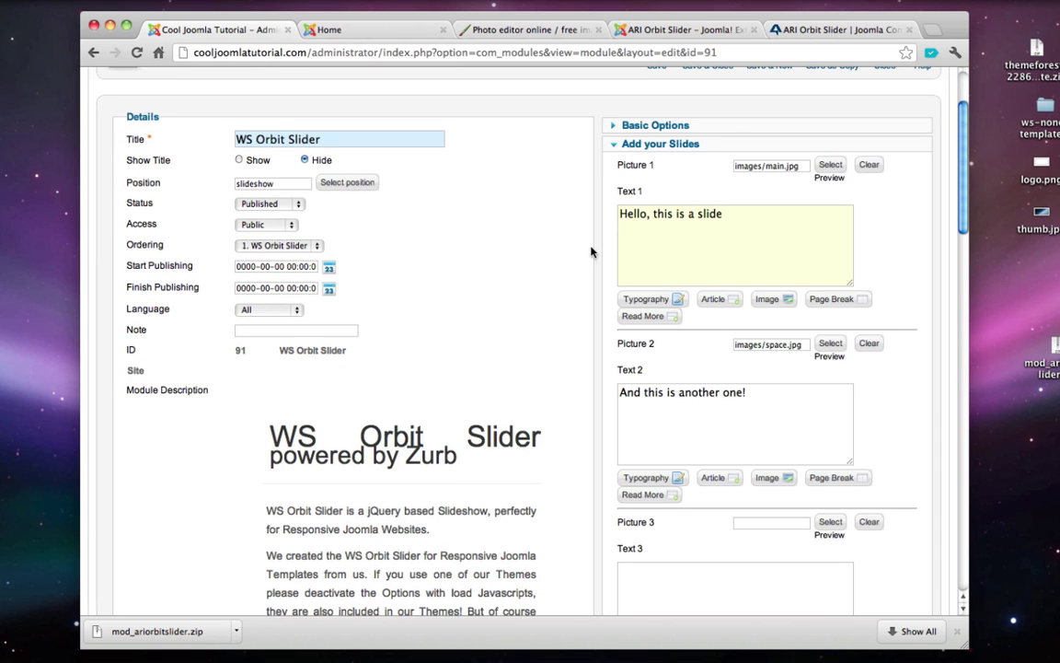
pyautogui.click(661, 299)
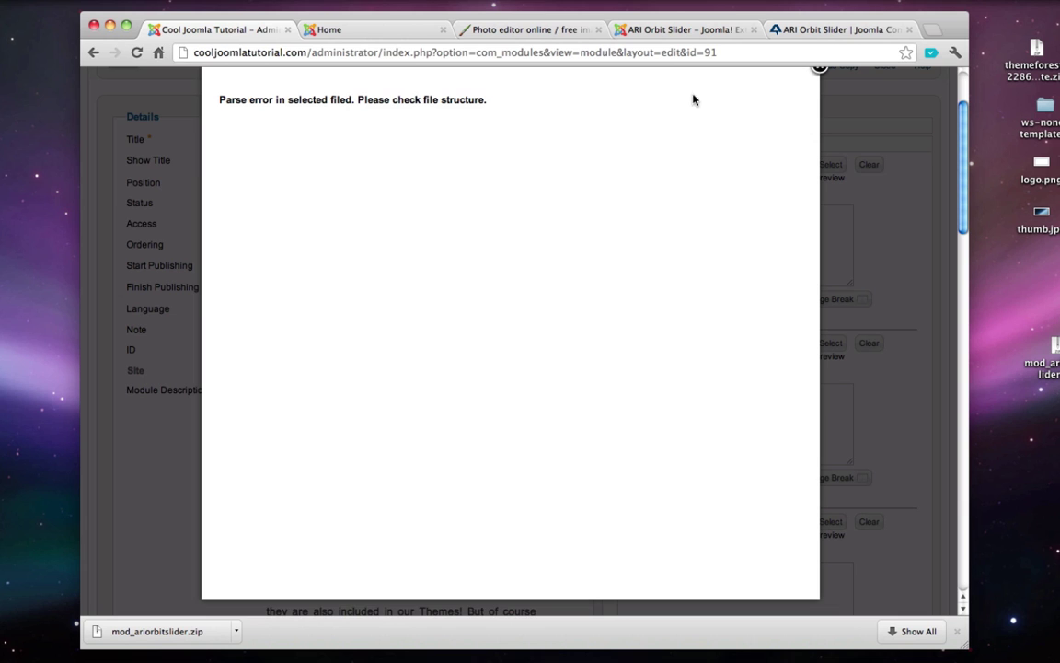
pyautogui.click(818, 72)
pyautogui.scroll(3, 816, 76)
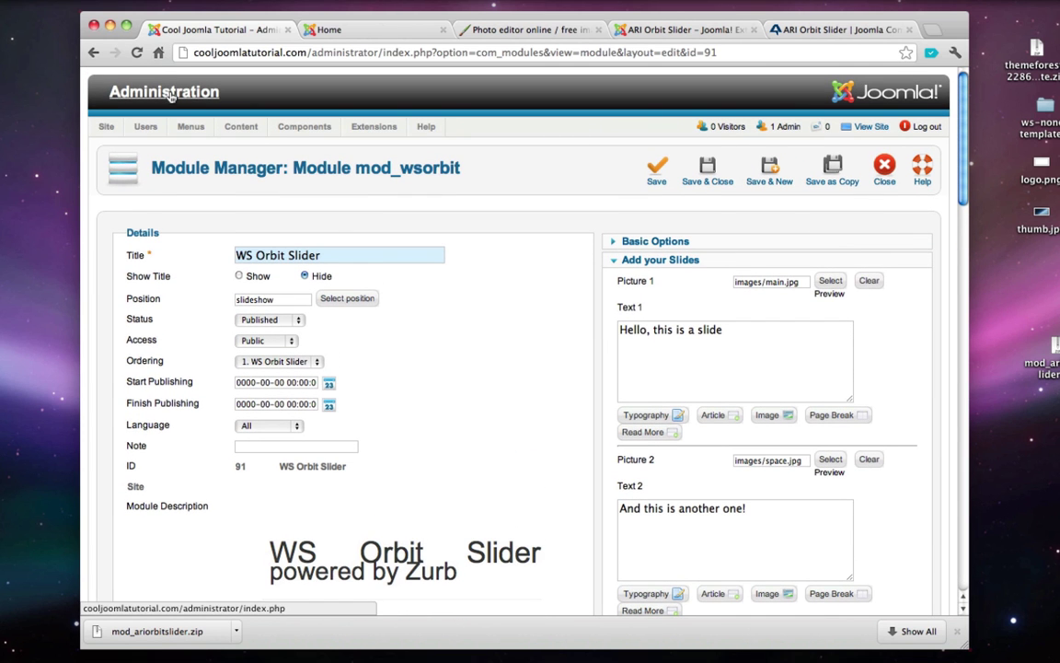
pyautogui.click(885, 182)
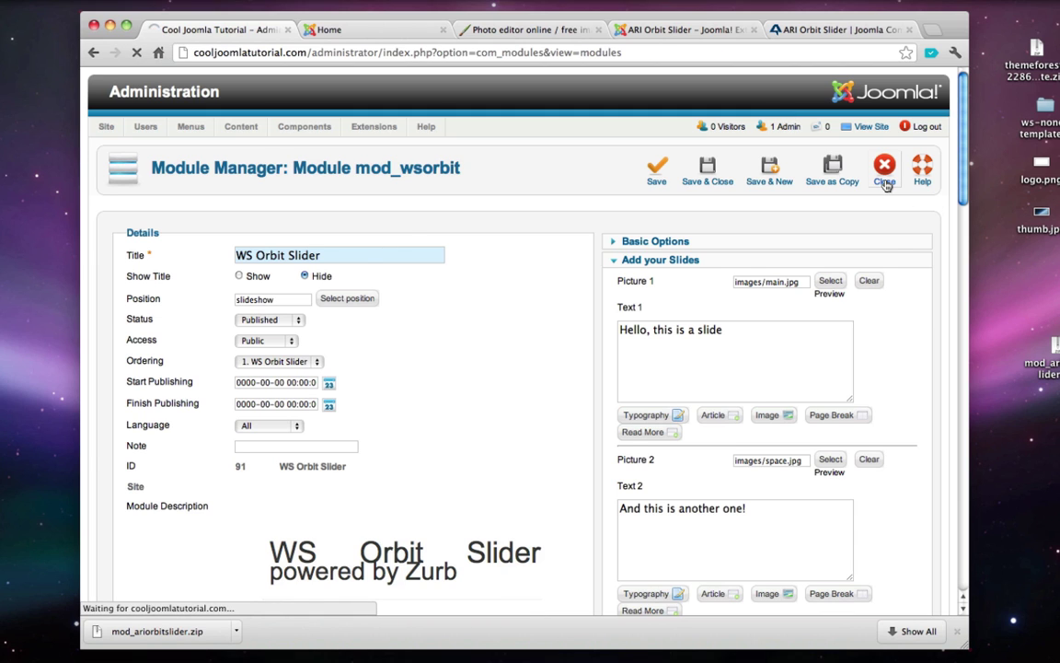
# - Filter plug-ins by 'typography', re-save Button - GK Typography, and return to the Module Manager
pyautogui.moveTo(380, 132)
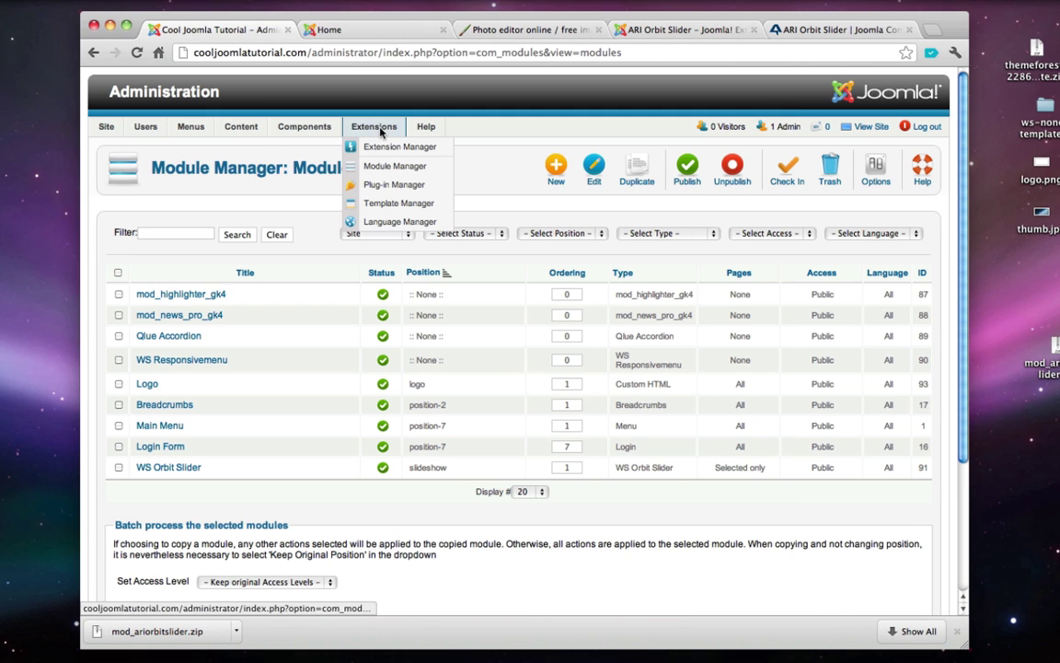
pyautogui.click(396, 185)
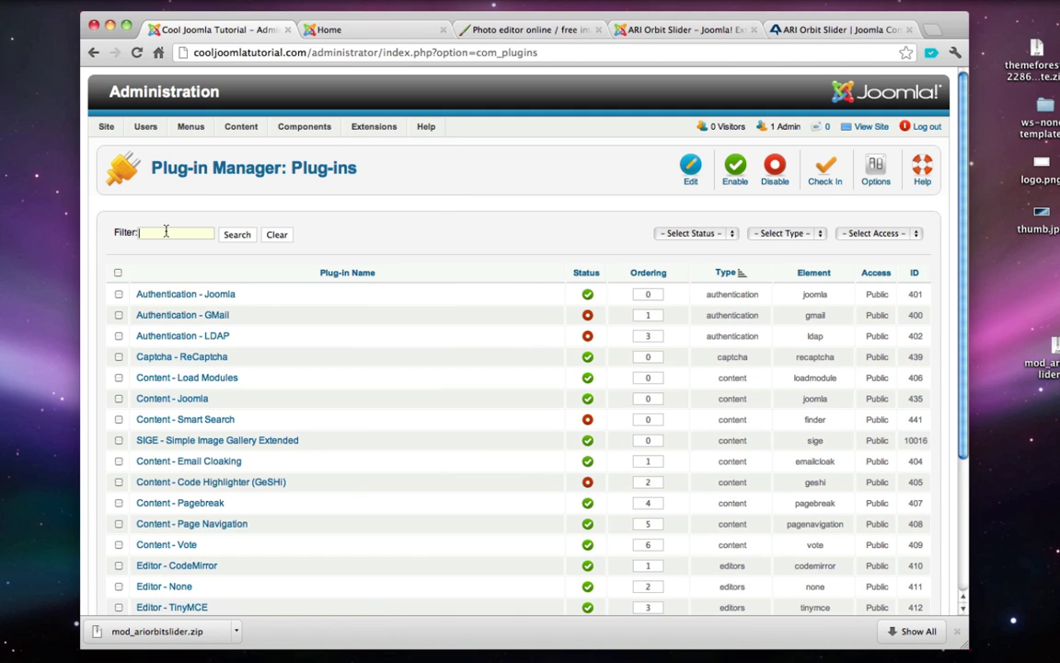
pyautogui.click(166, 232)
pyautogui.write('typography')
pyautogui.click(226, 236)
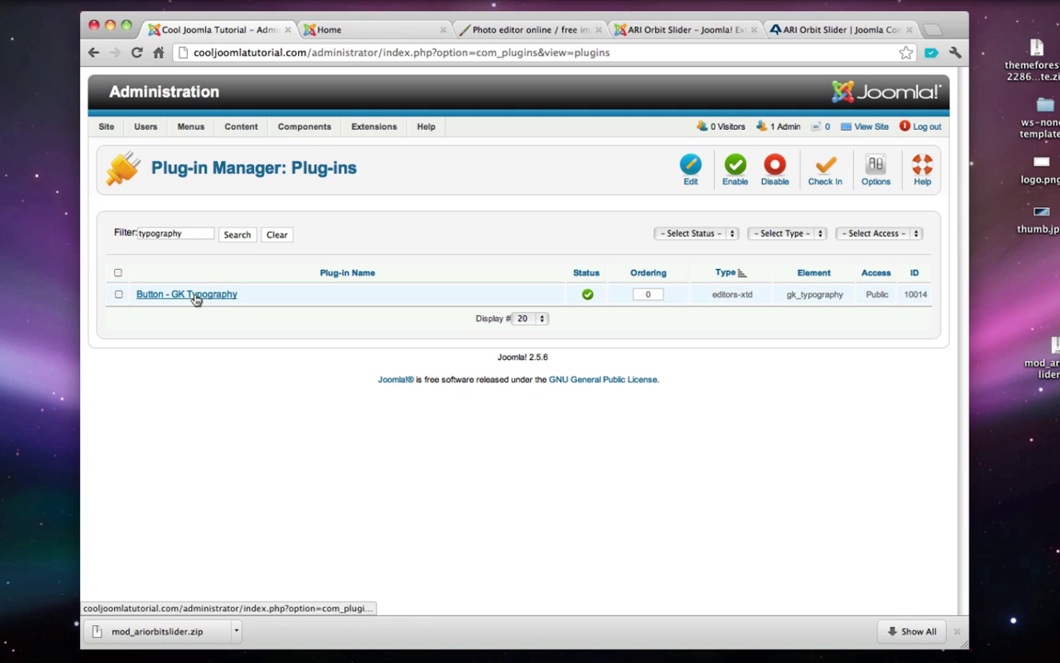
pyautogui.click(196, 297)
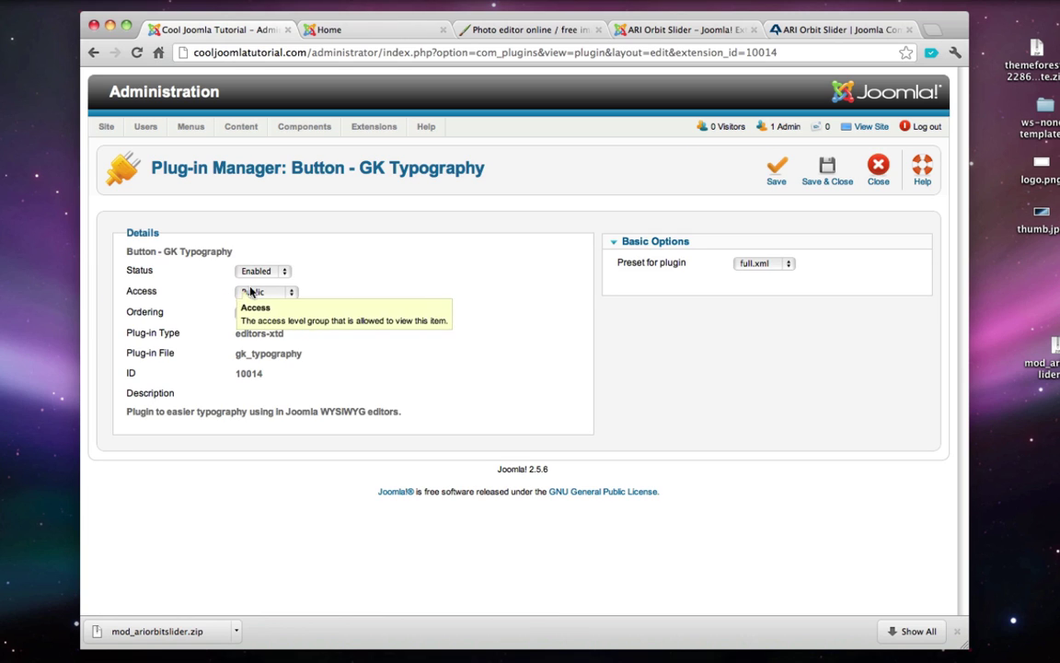
pyautogui.click(823, 182)
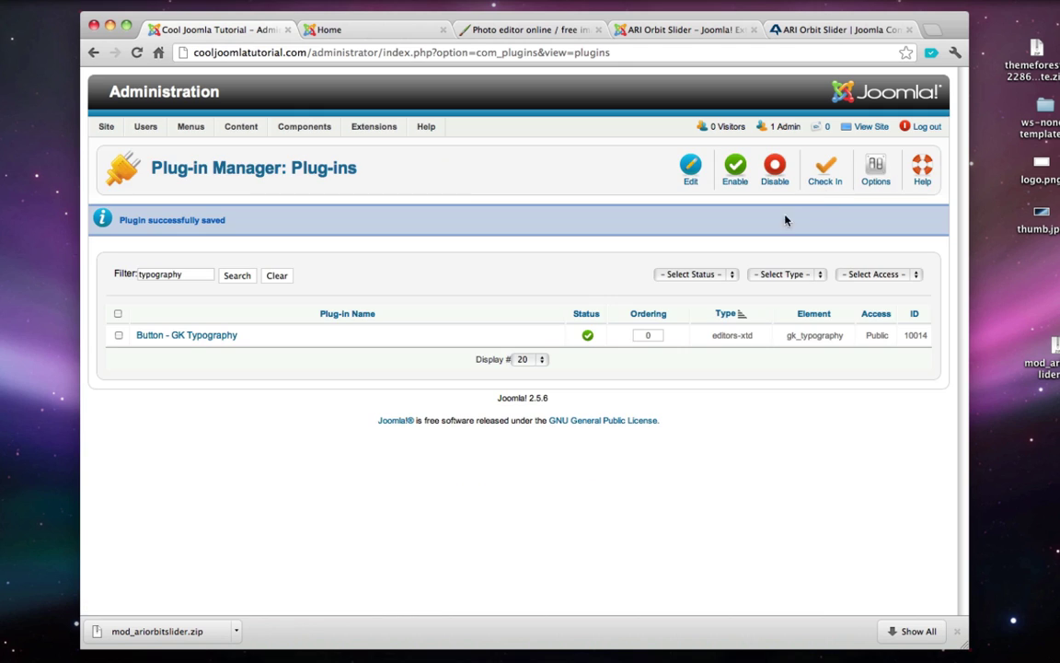
pyautogui.moveTo(371, 129)
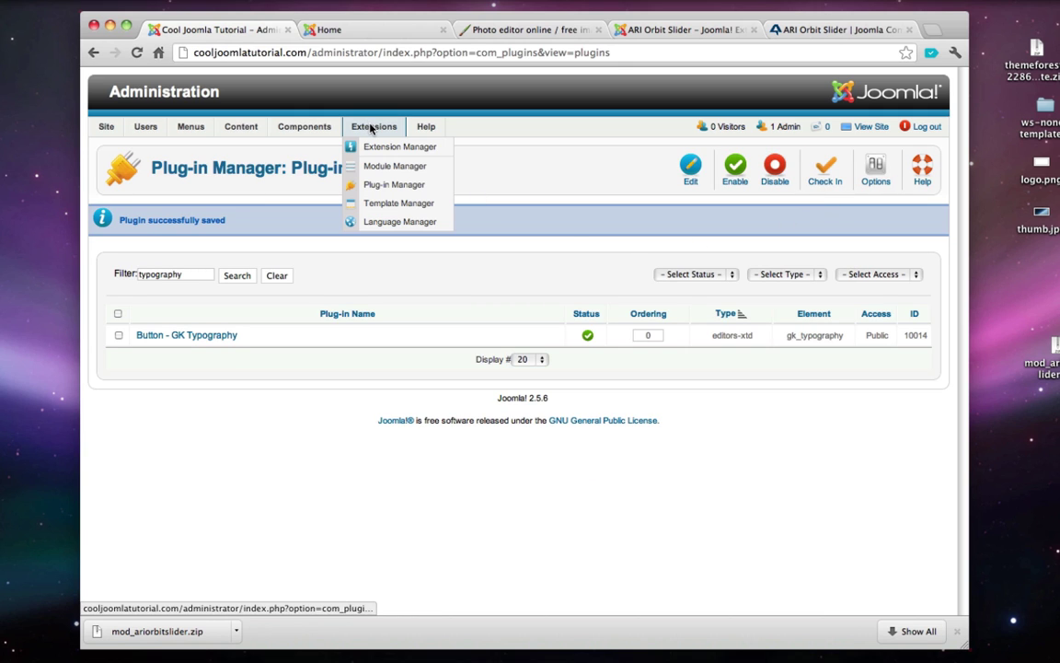
pyautogui.click(395, 167)
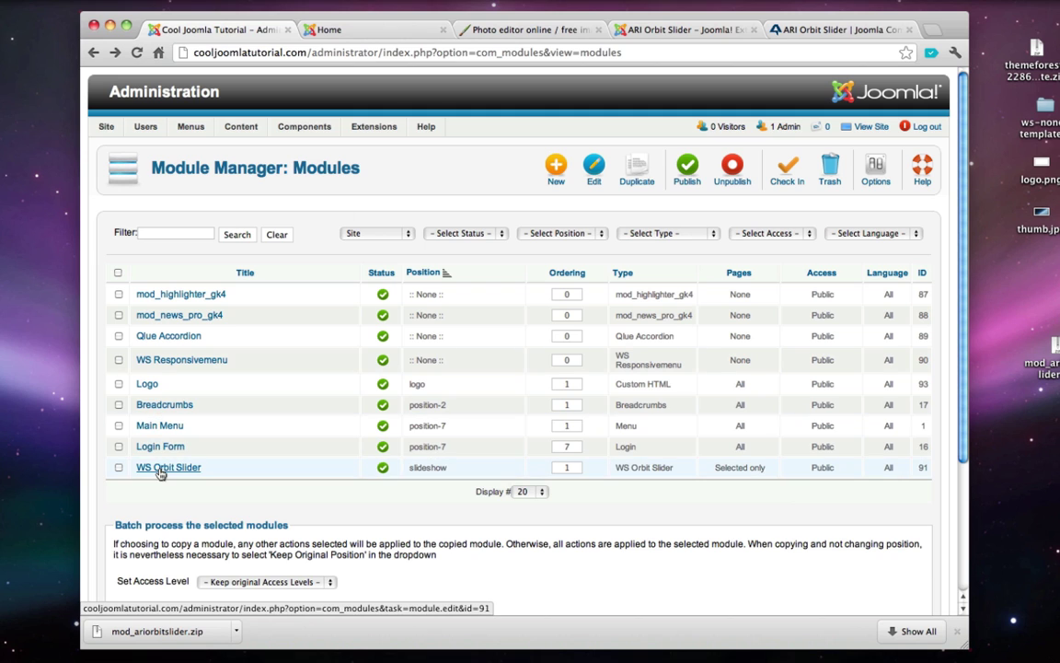
# - Open the WS Orbit Slider module and expand its panel of slide pictures and texts
pyautogui.click(160, 470)
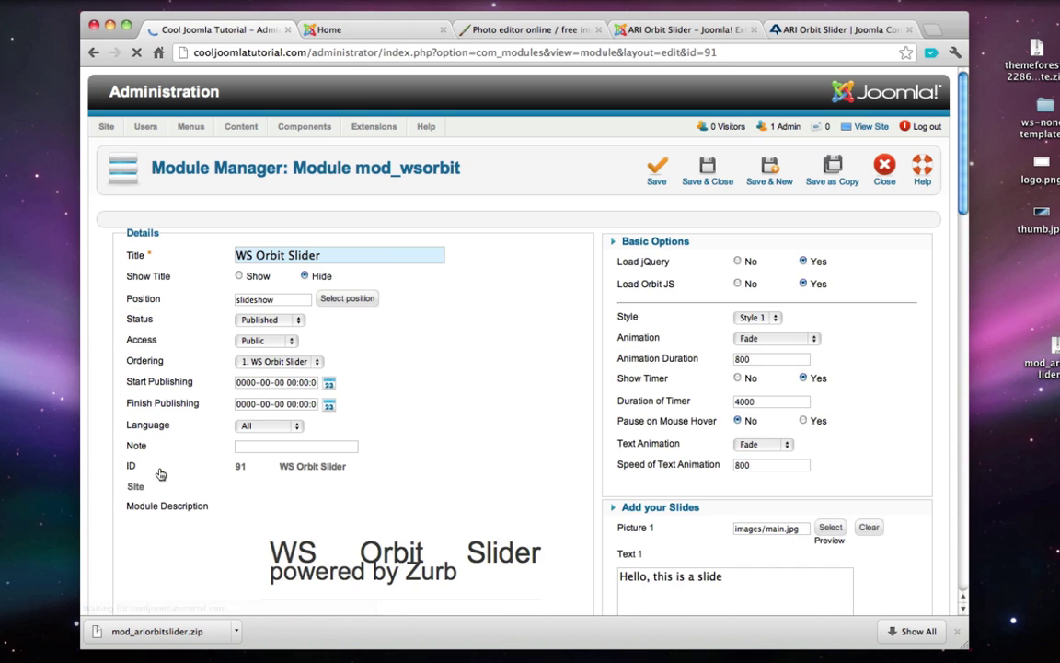
pyautogui.scroll(-1, 546, 269)
pyautogui.scroll(-1, 547, 269)
pyautogui.click(645, 430)
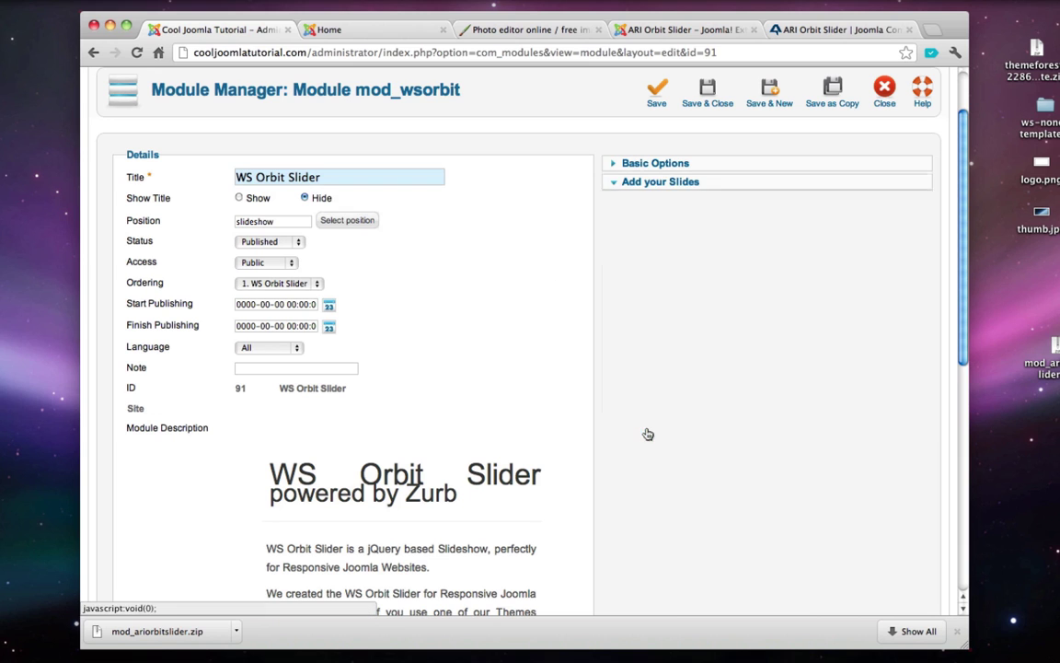
pyautogui.scroll(2, 554, 266)
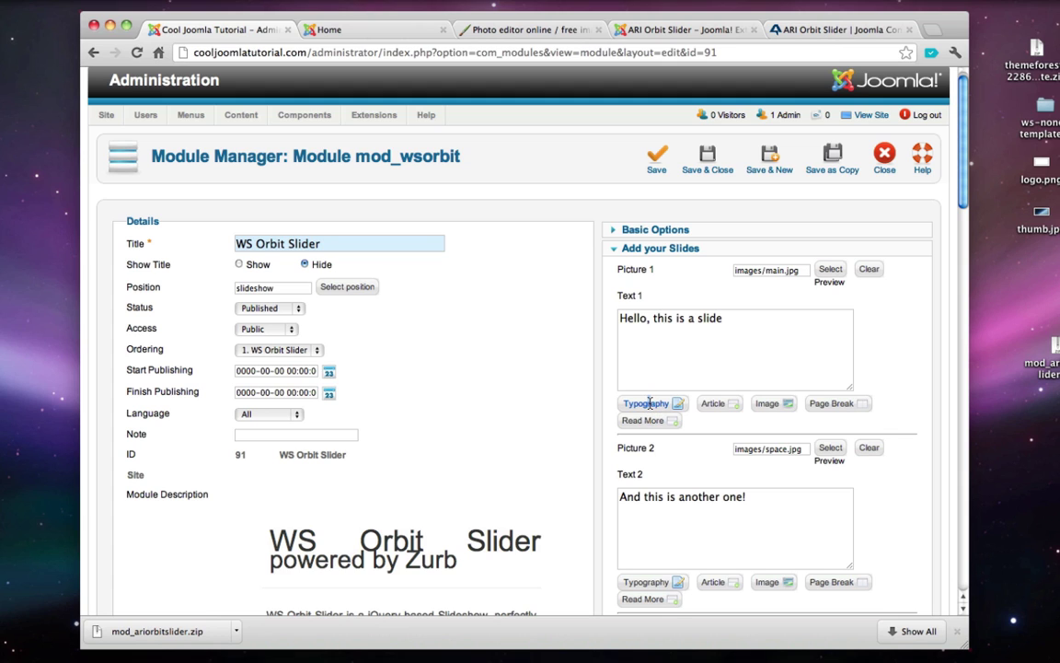
pyautogui.scroll(-1, 647, 405)
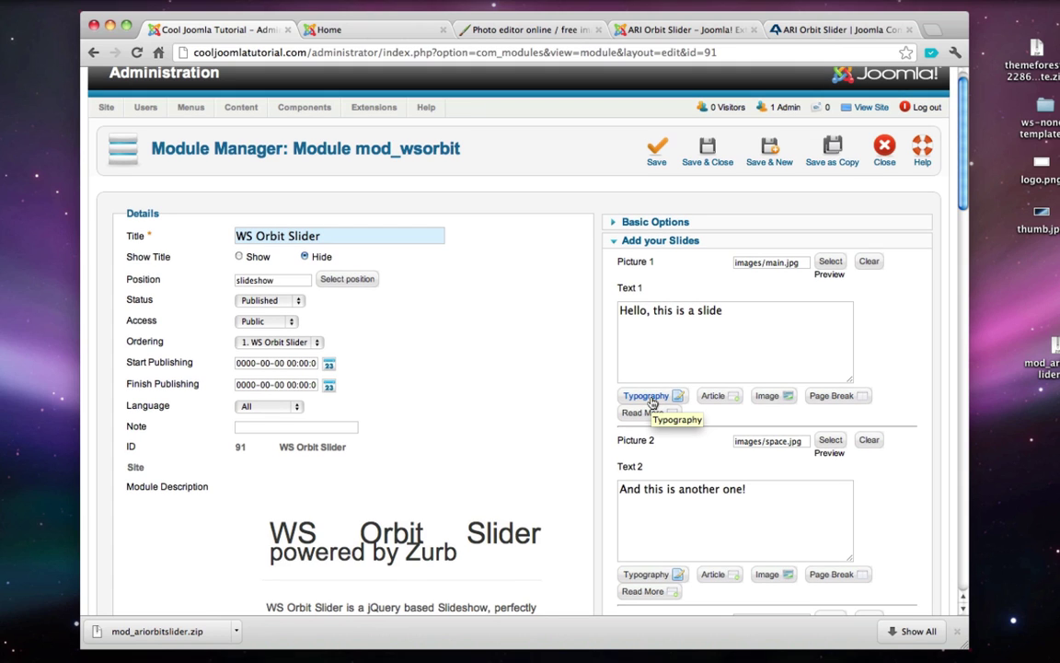
# - Copy the 3D button example shortcode from the first slide's Typography Buttons snippets
pyautogui.click(650, 402)
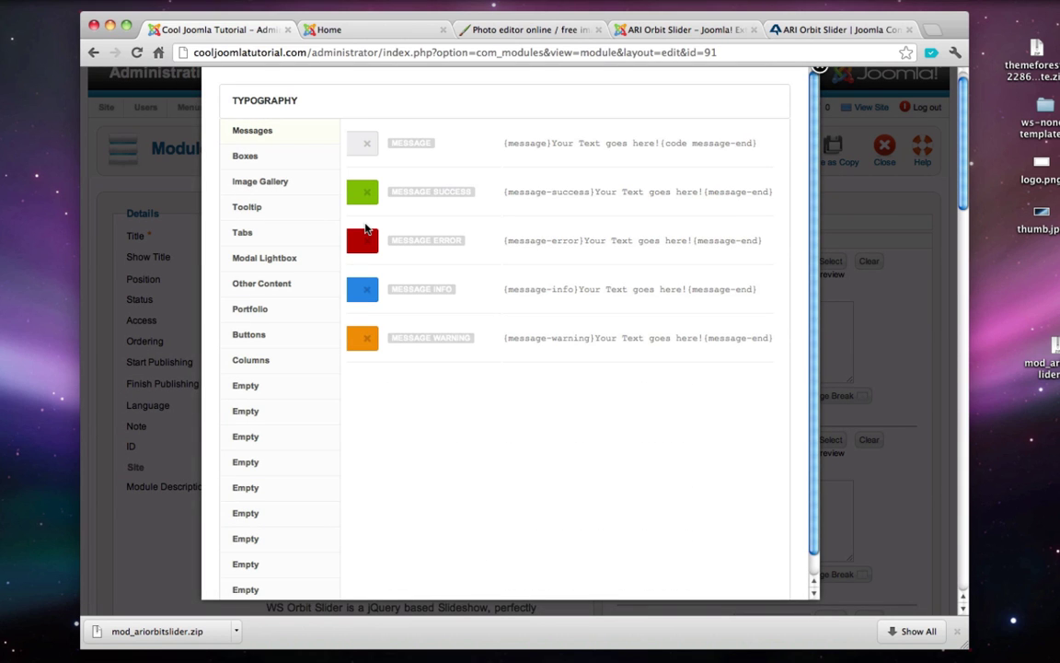
pyautogui.click(279, 340)
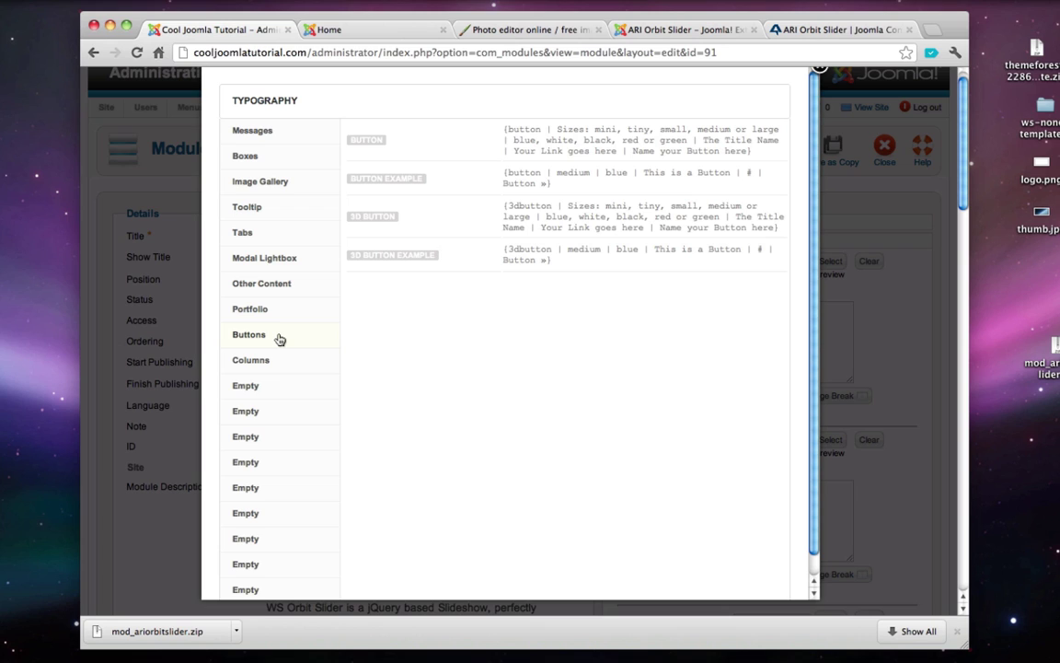
pyautogui.moveTo(503, 129); pyautogui.dragTo(761, 158)
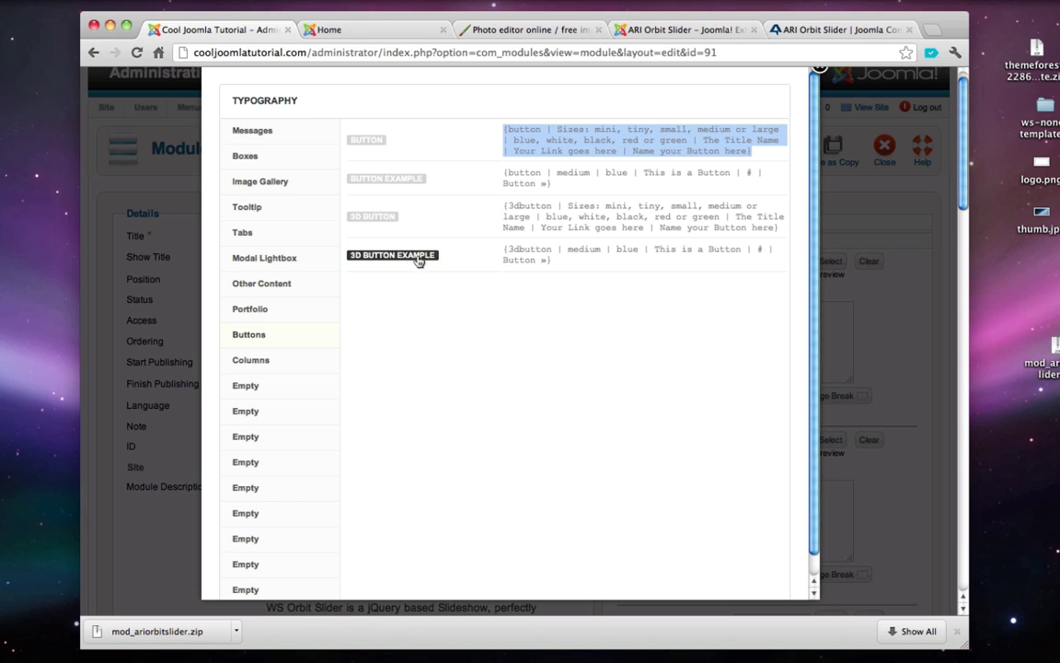
pyautogui.moveTo(494, 248)
pyautogui.mouseDown()
pyautogui.moveTo(550, 253)
pyautogui.moveTo(497, 243)
pyautogui.moveTo(506, 250)
pyautogui.mouseUp()
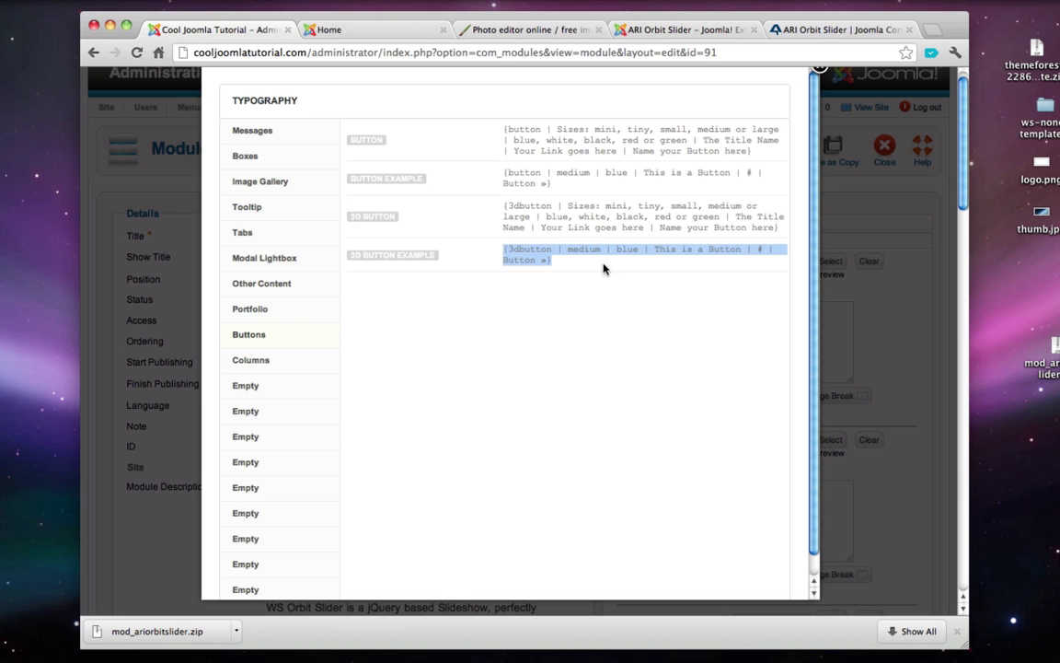
pyautogui.rightClick(544, 263)
pyautogui.click(574, 266)
pyautogui.scroll(1, 577, 216)
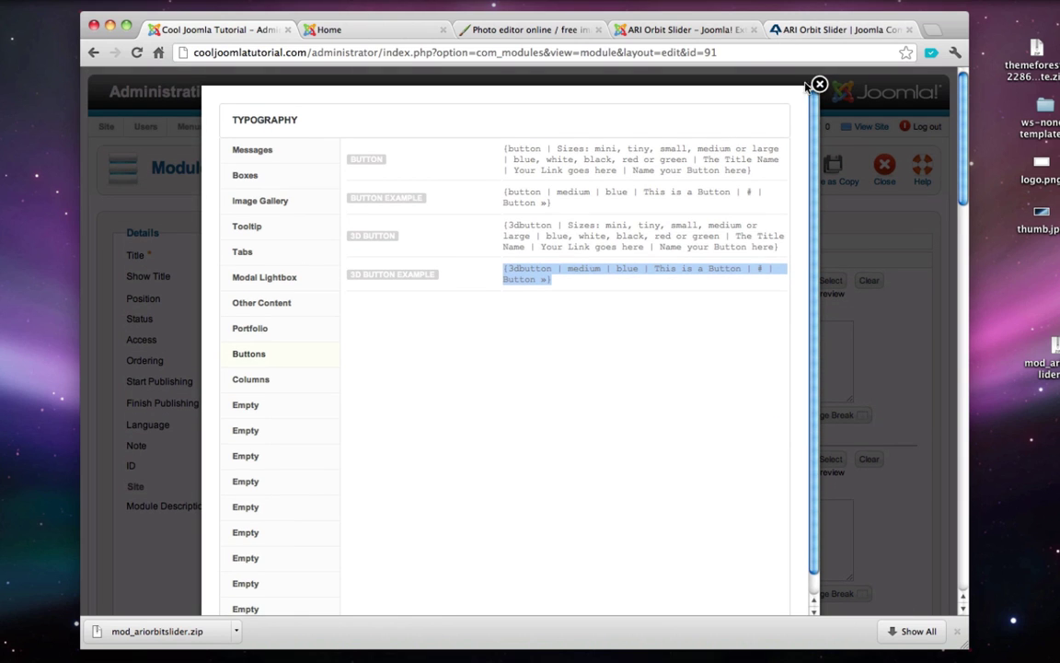
pyautogui.click(820, 86)
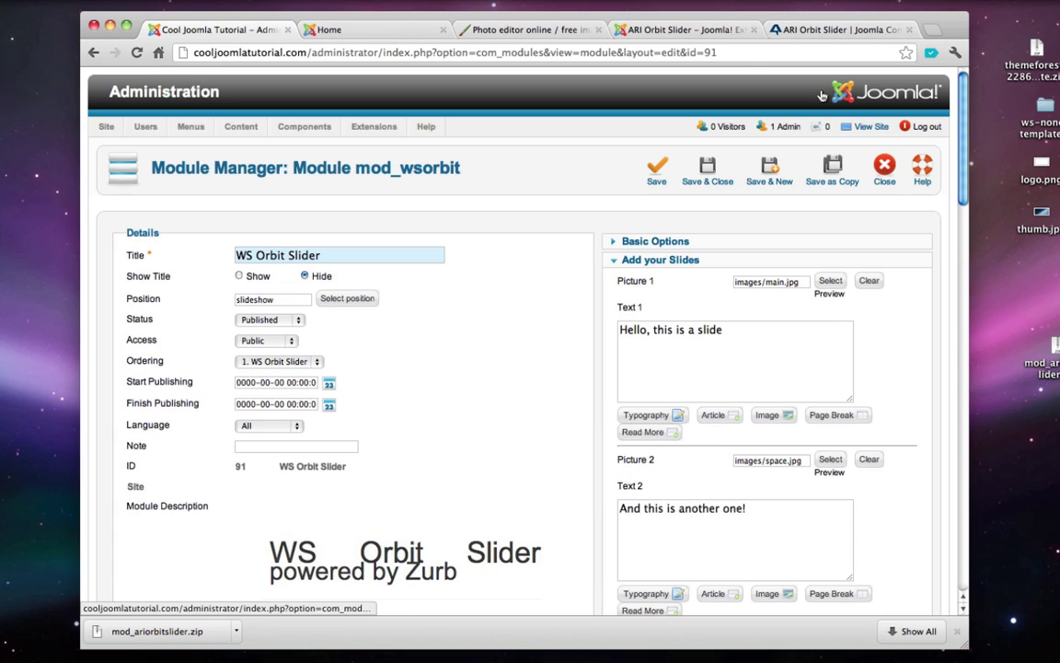
pyautogui.click(763, 346)
pyautogui.scroll(-1, 735, 355)
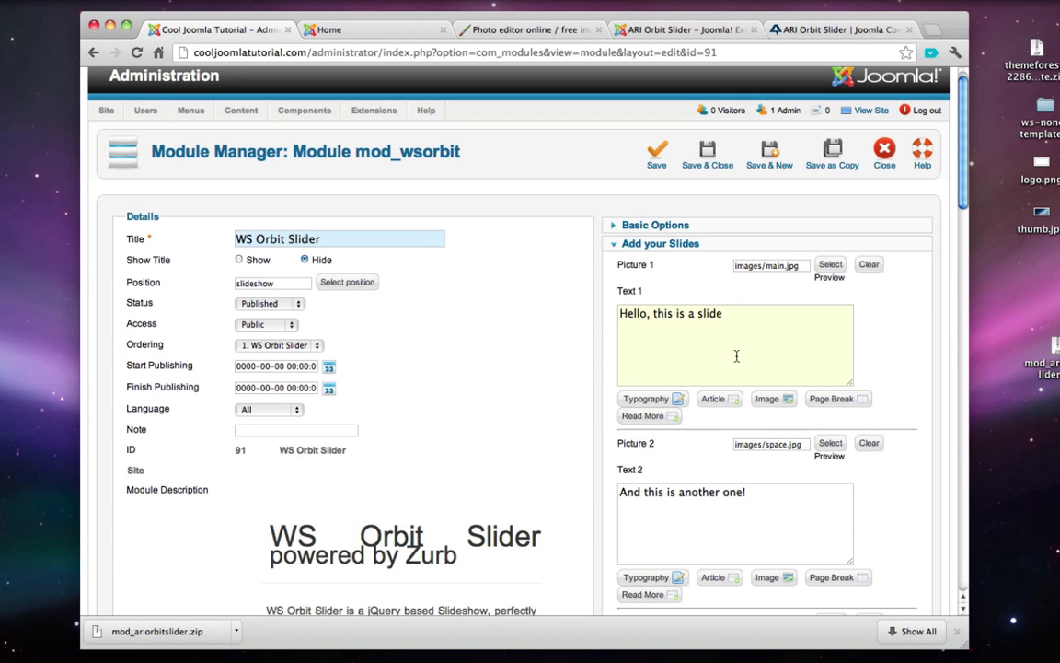
pyautogui.press('Return')
pyautogui.write('<br /><br />')
pyautogui.press('Return')
pyautogui.rightClick(669, 343)
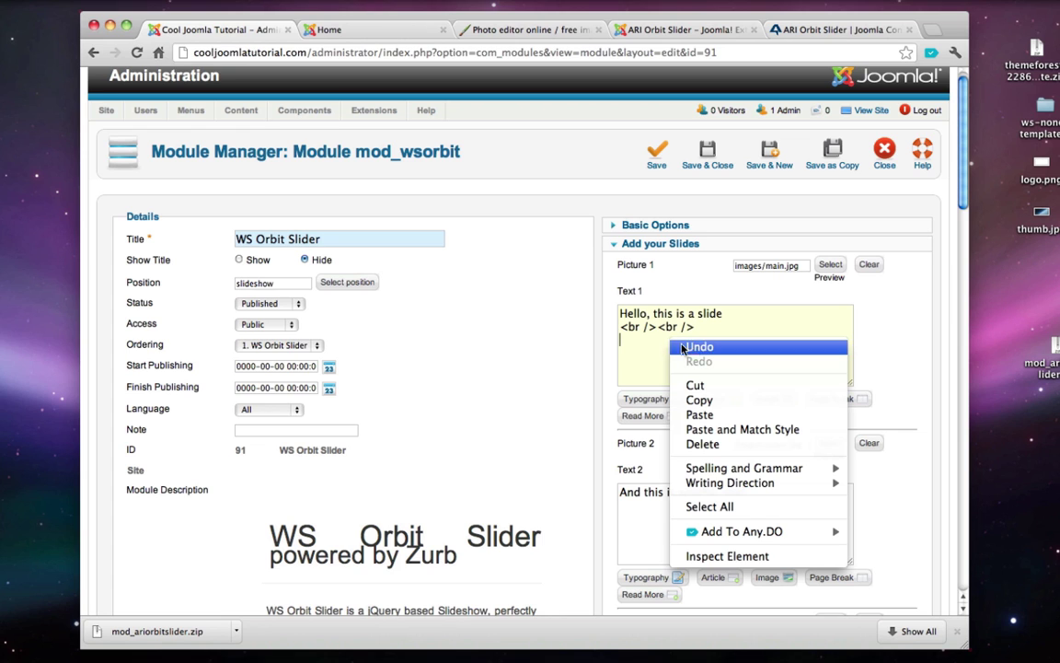
pyautogui.click(704, 415)
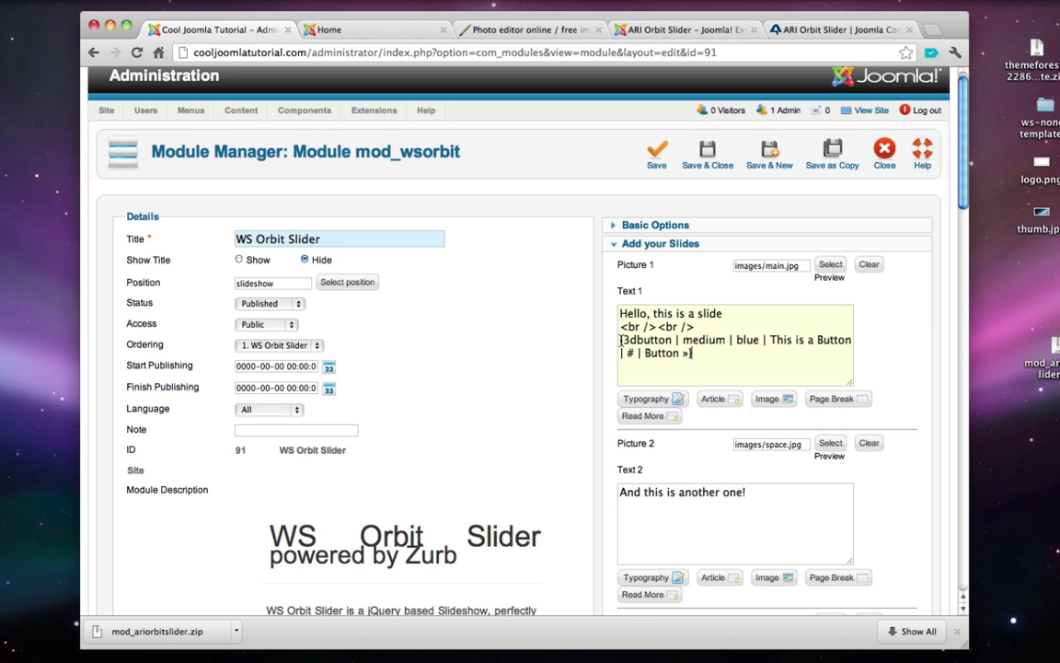
pyautogui.doubleClick(640, 340)
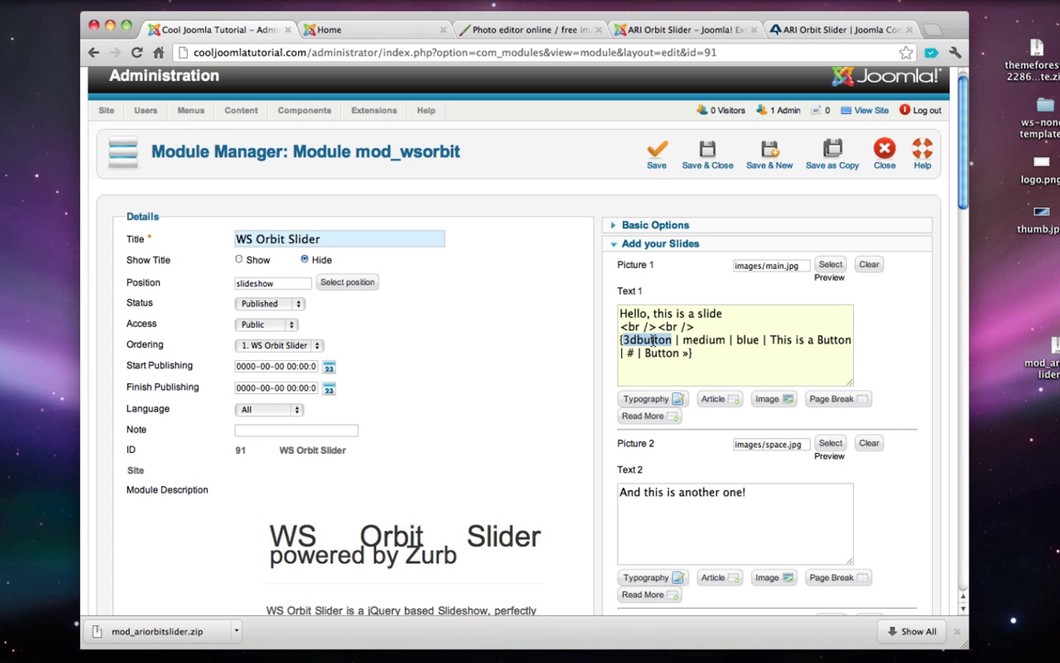
pyautogui.click(696, 340)
pyautogui.doubleClick(696, 340)
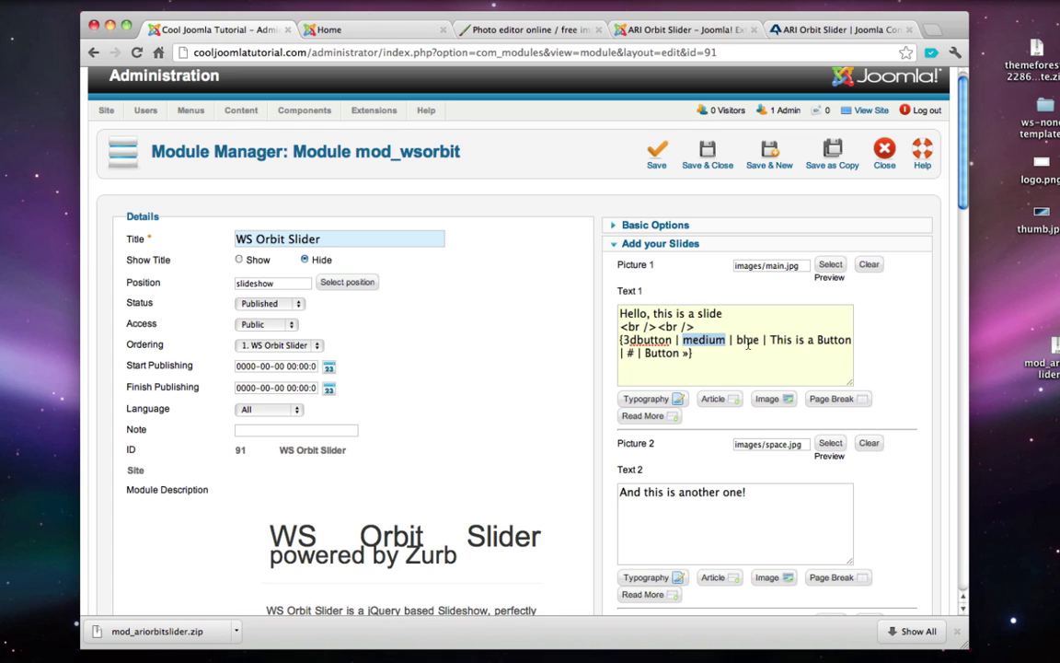
pyautogui.doubleClick(747, 339)
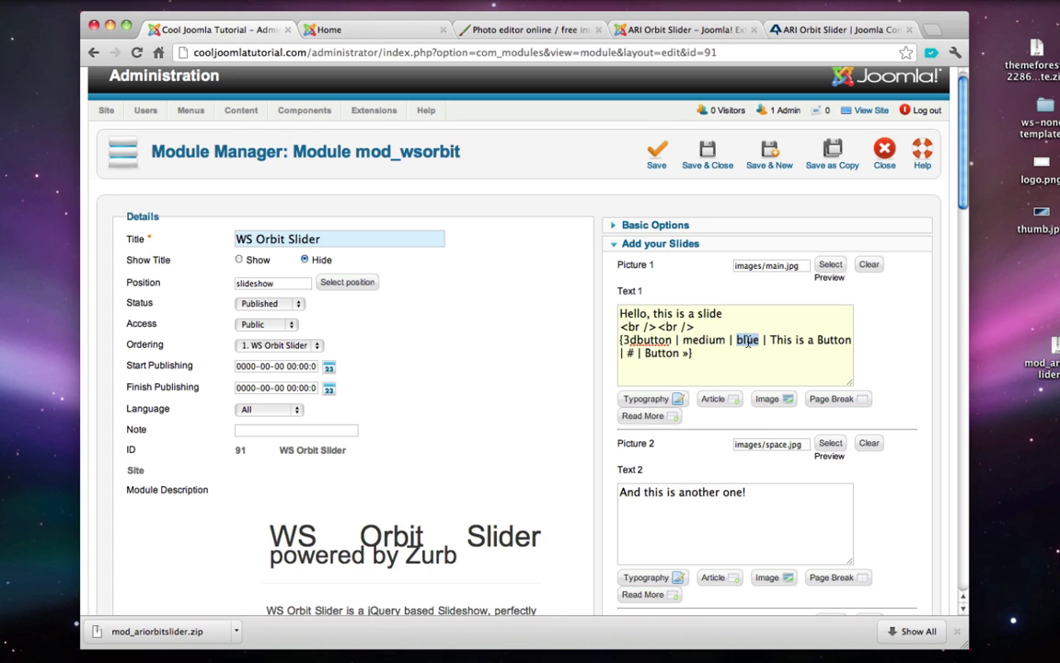
pyautogui.click(655, 400)
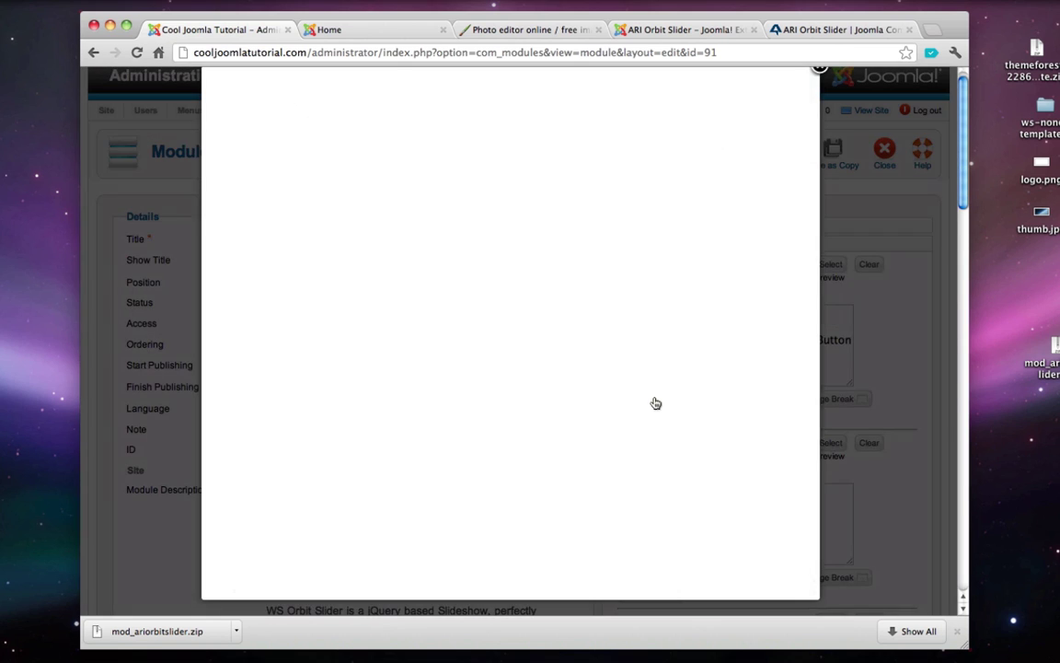
pyautogui.click(270, 334)
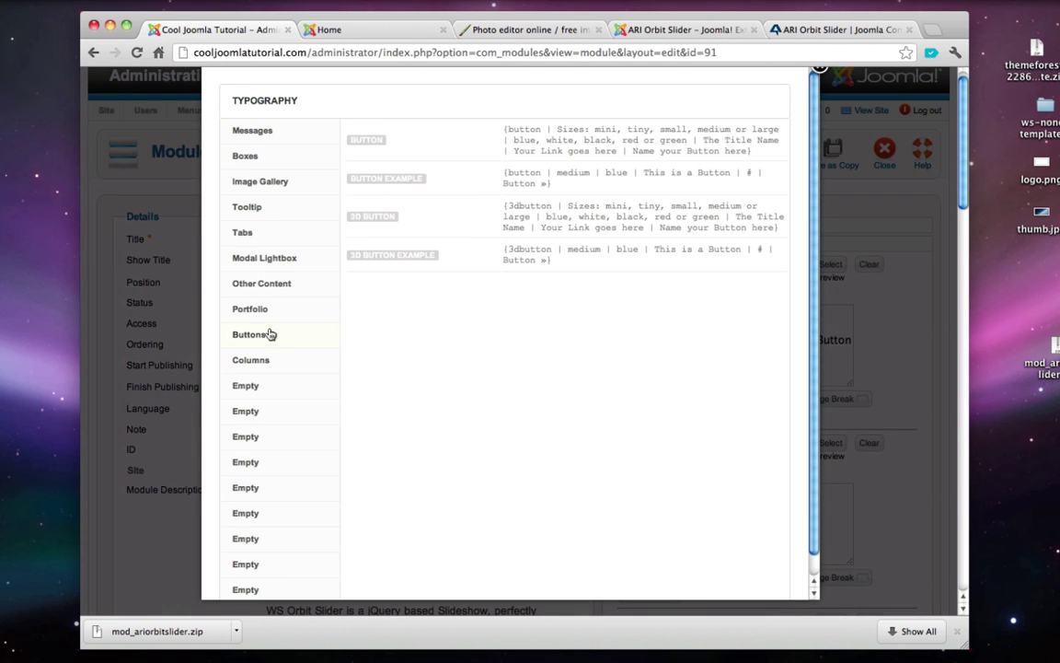
pyautogui.doubleClick(552, 217)
pyautogui.doubleClick(587, 218)
pyautogui.click(627, 218)
pyautogui.doubleClick(631, 218)
pyautogui.doubleClick(661, 218)
pyautogui.doubleClick(705, 217)
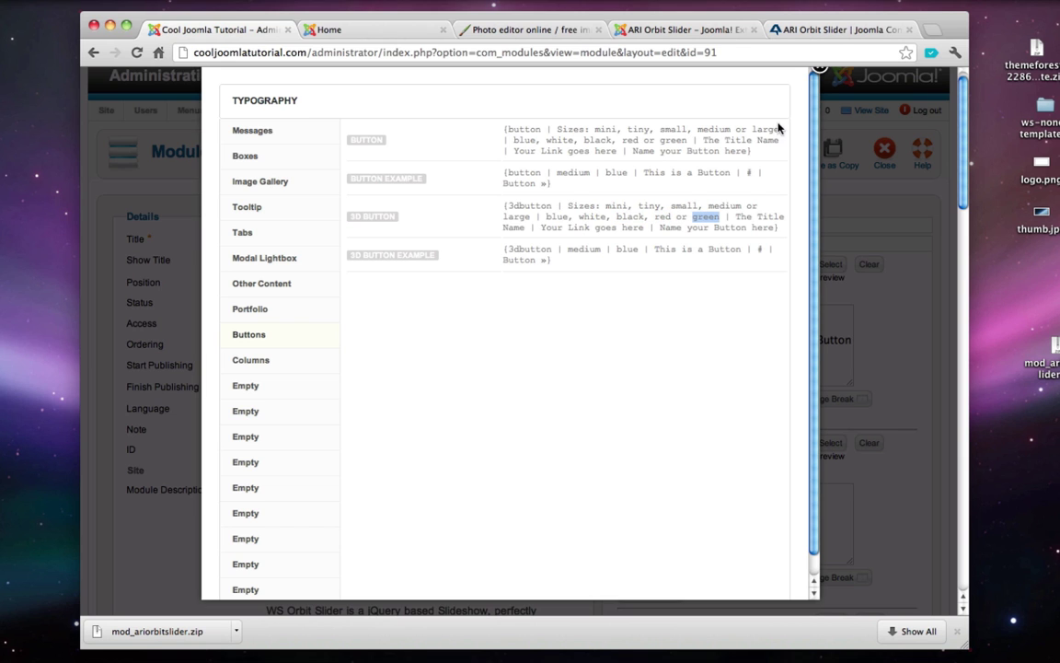
pyautogui.click(818, 70)
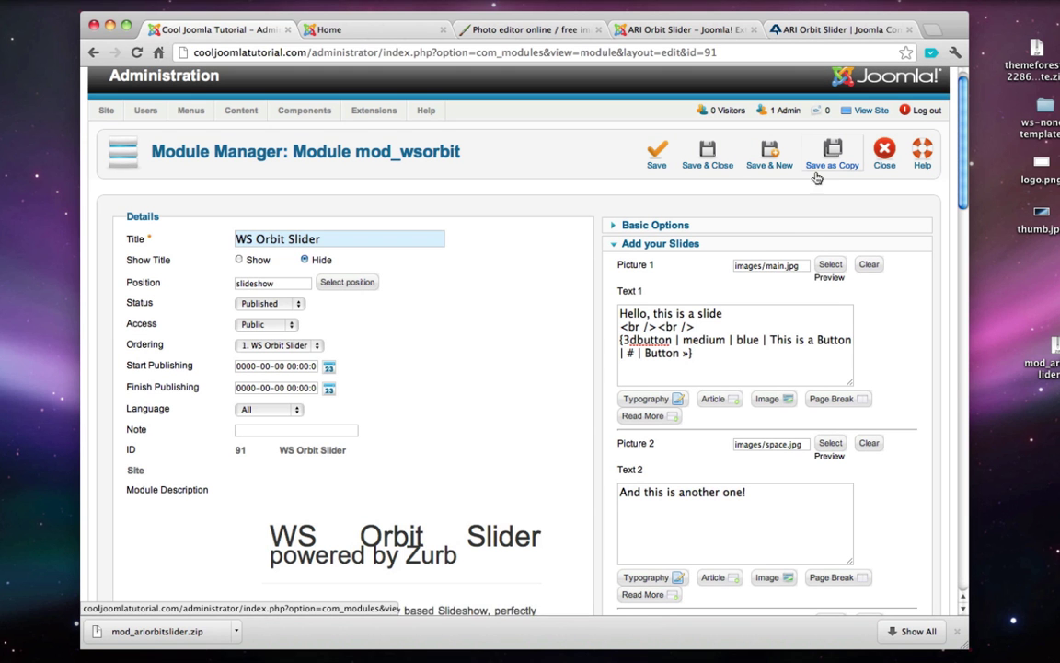
pyautogui.moveTo(770, 339); pyautogui.dragTo(854, 341)
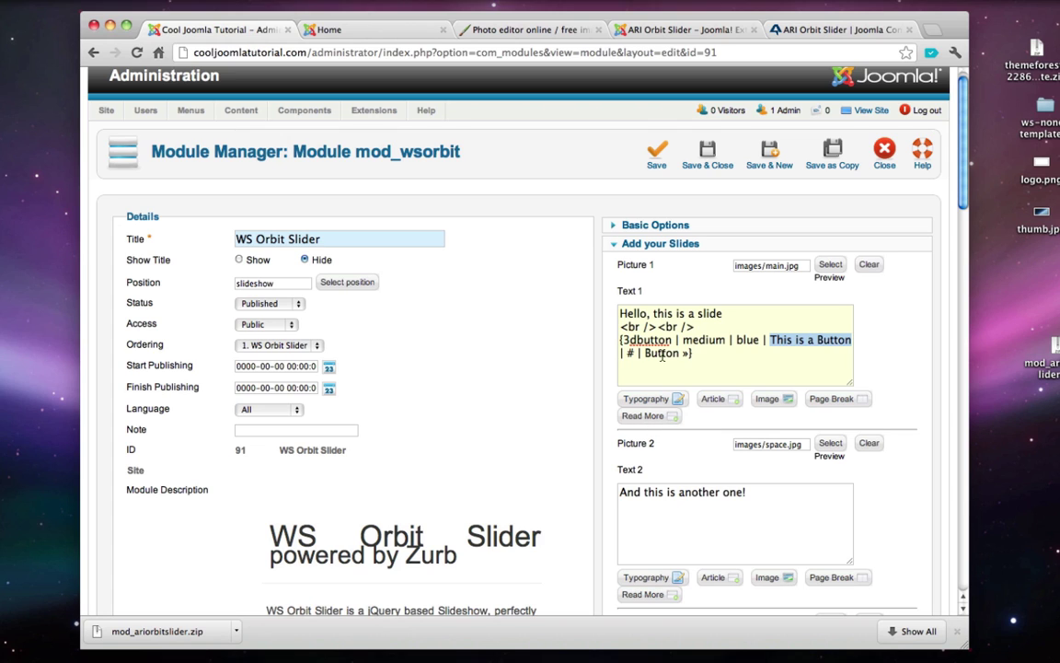
pyautogui.click(630, 355)
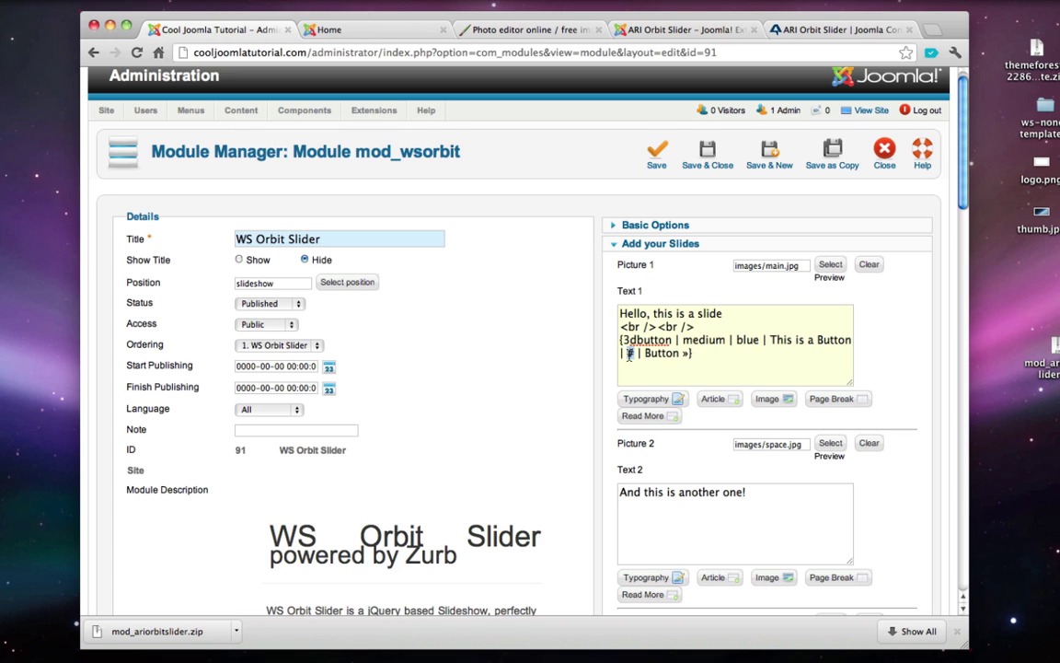
pyautogui.write('http://googl')
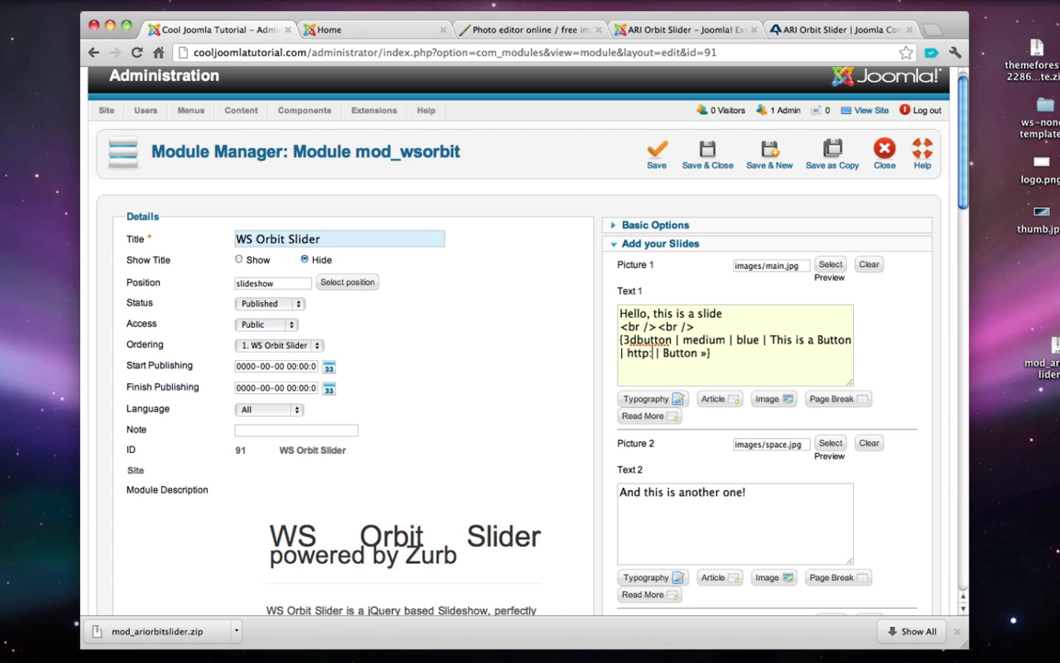
pyautogui.write('e.com')
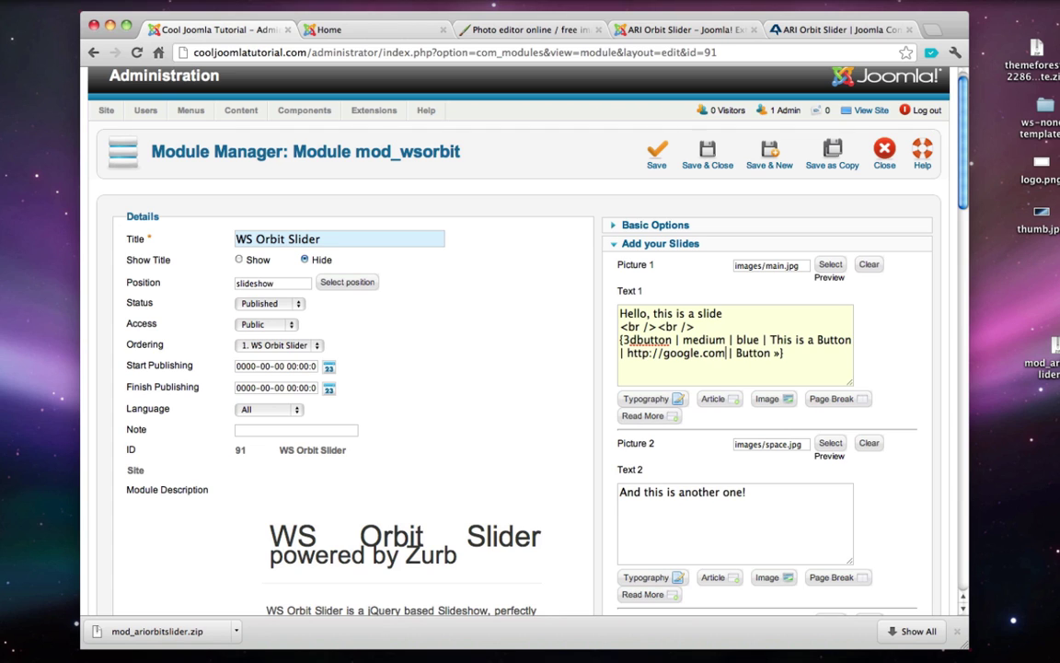
pyautogui.doubleClick(757, 357)
pyautogui.write('Click Here')
pyautogui.click(798, 353)
pyautogui.click(823, 354)
pyautogui.click(715, 164)
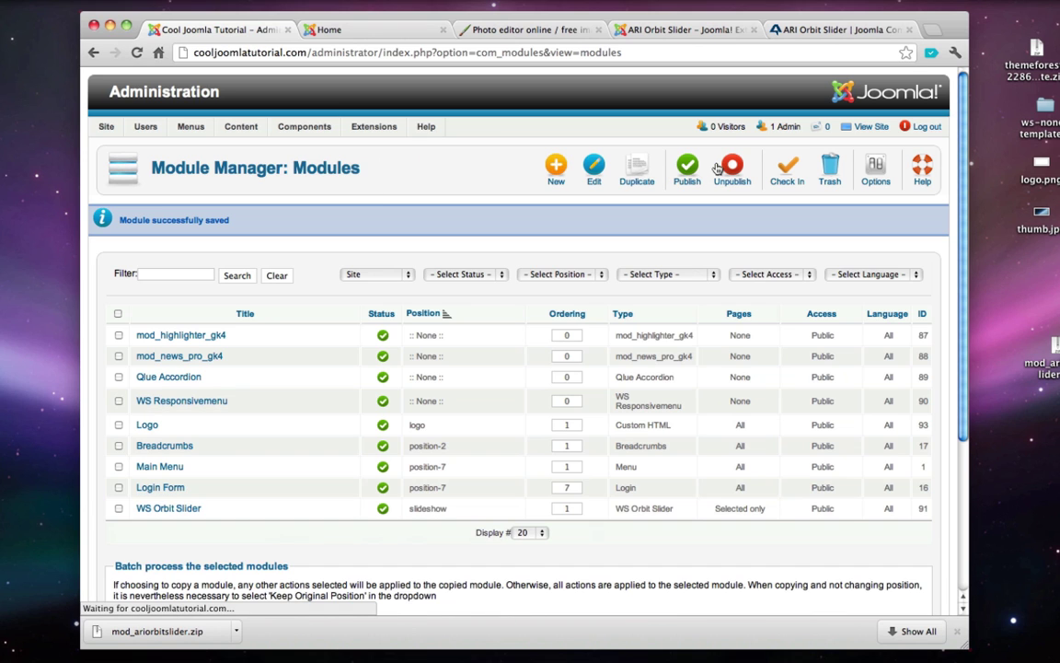
# - Reload the live Home page to check the button, close it, and reopen the WS Orbit Slider module
pyautogui.click(333, 31)
pyautogui.click(137, 53)
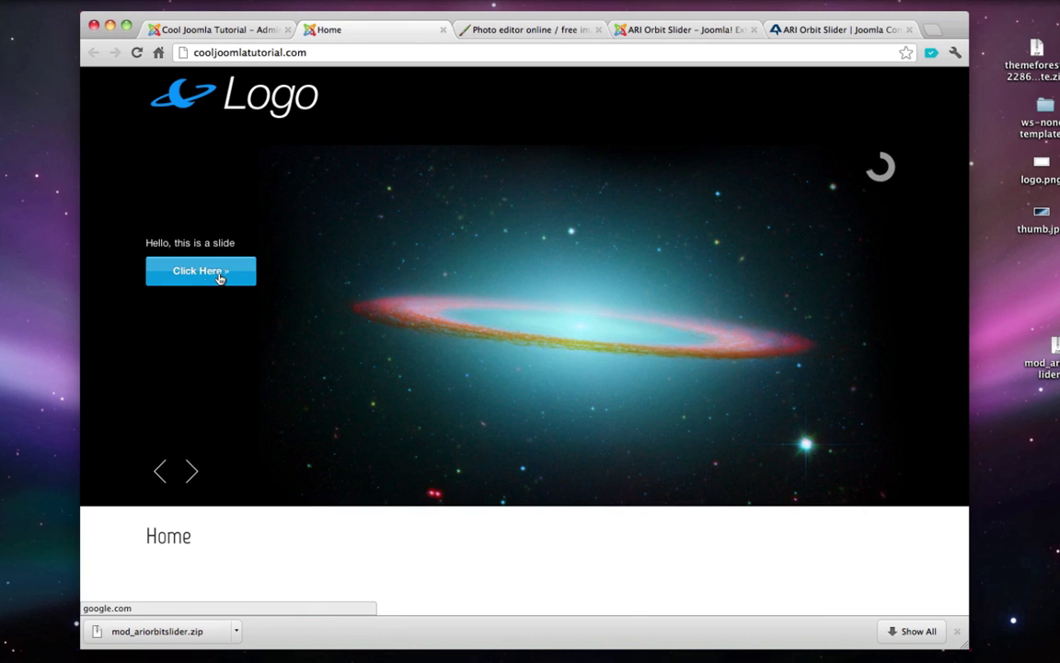
pyautogui.click(442, 30)
pyautogui.click(216, 30)
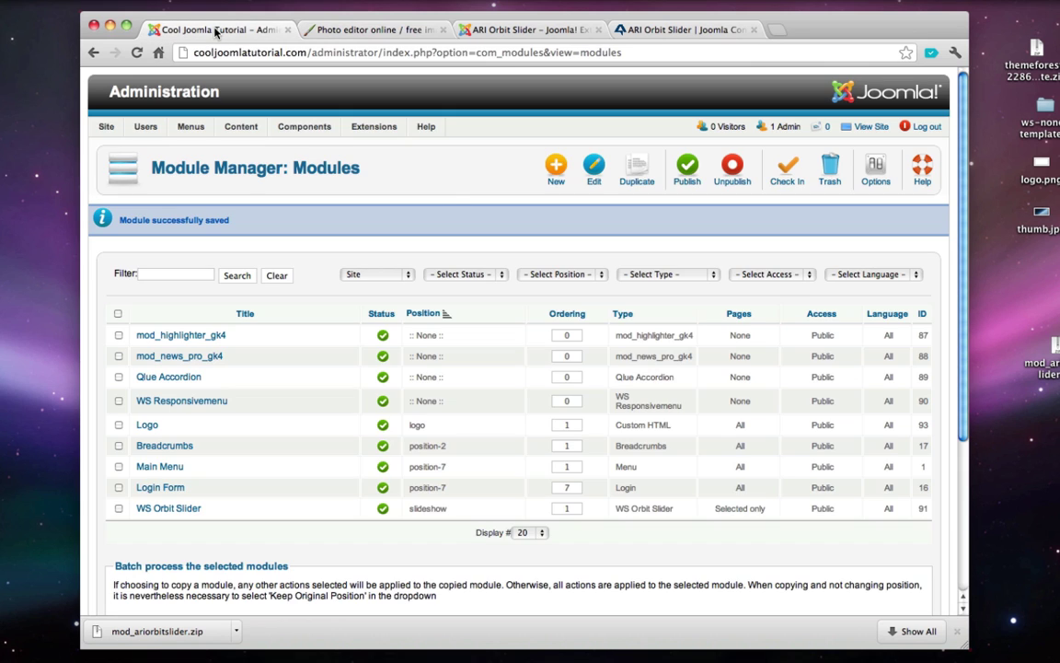
pyautogui.click(179, 511)
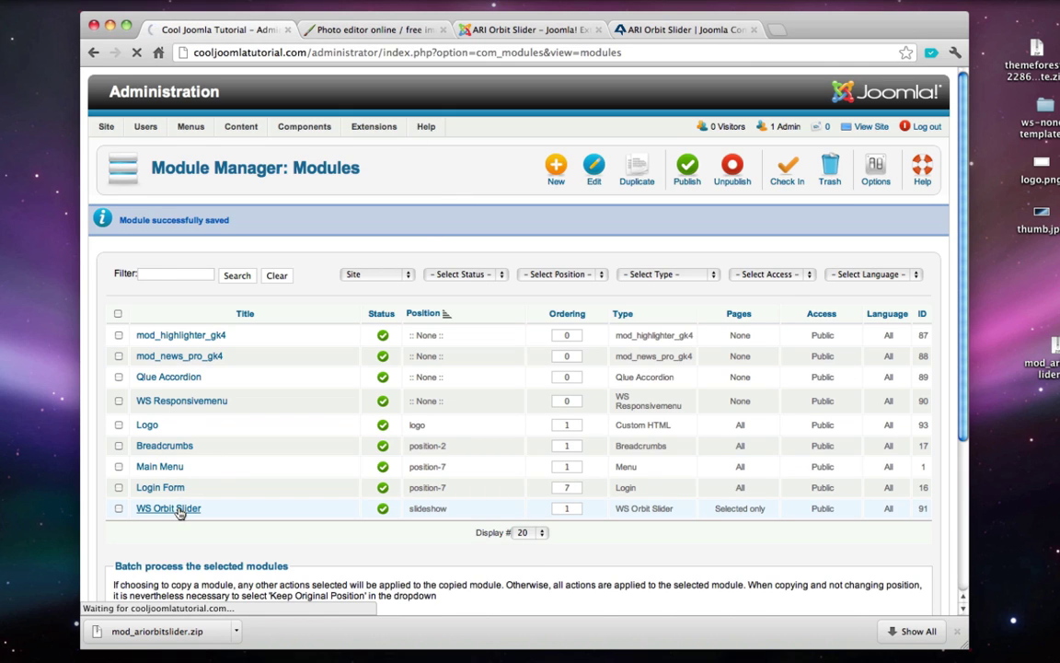
pyautogui.scroll(-3, 736, 433)
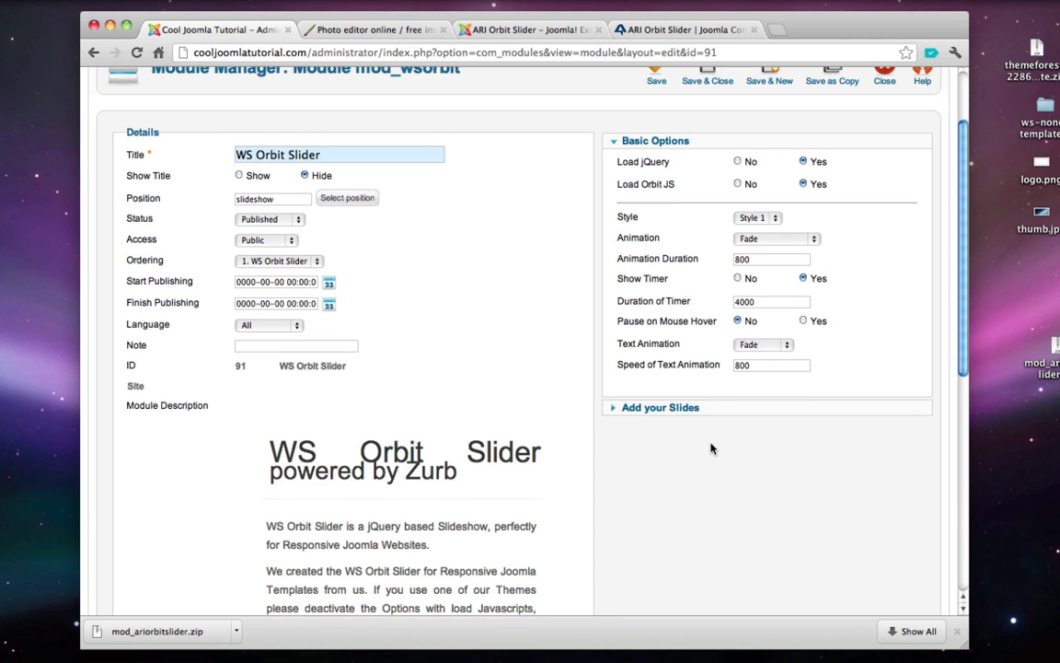
# - Change the first slide's button size from medium to small in Text 1 and save the module
pyautogui.click(709, 411)
pyautogui.scroll(-1, 708, 415)
pyautogui.doubleClick(705, 222)
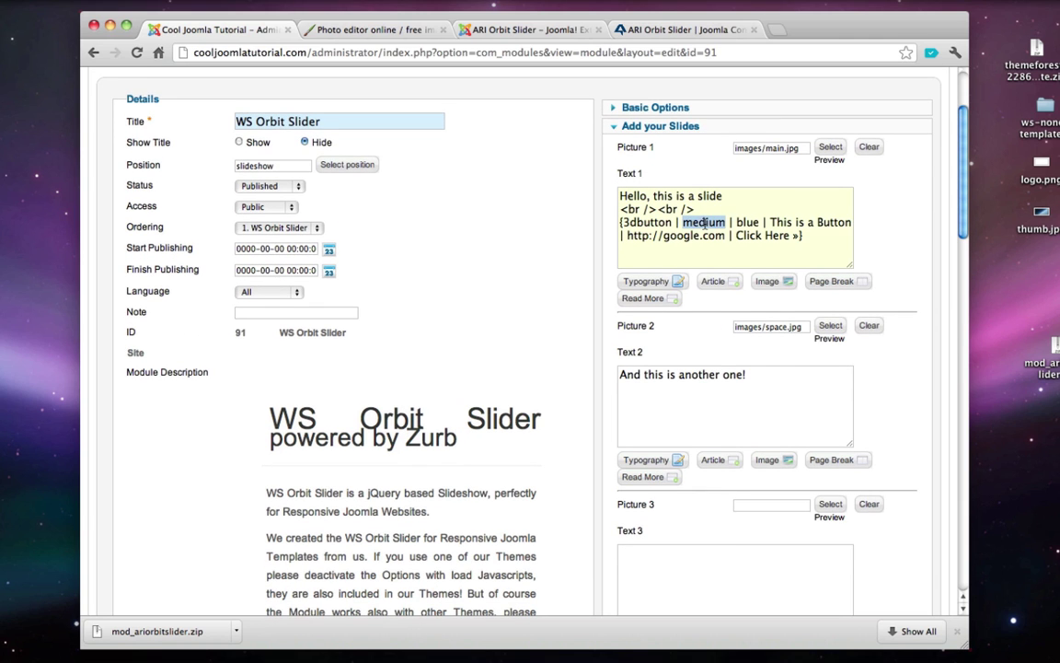
pyautogui.write('small')
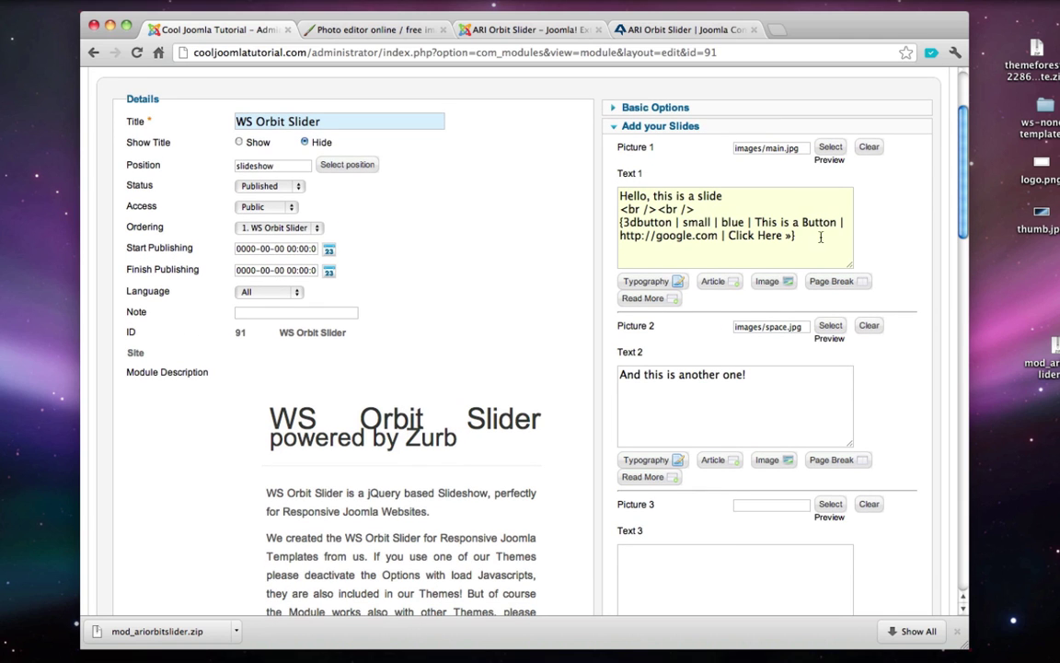
pyautogui.scroll(3, 809, 230)
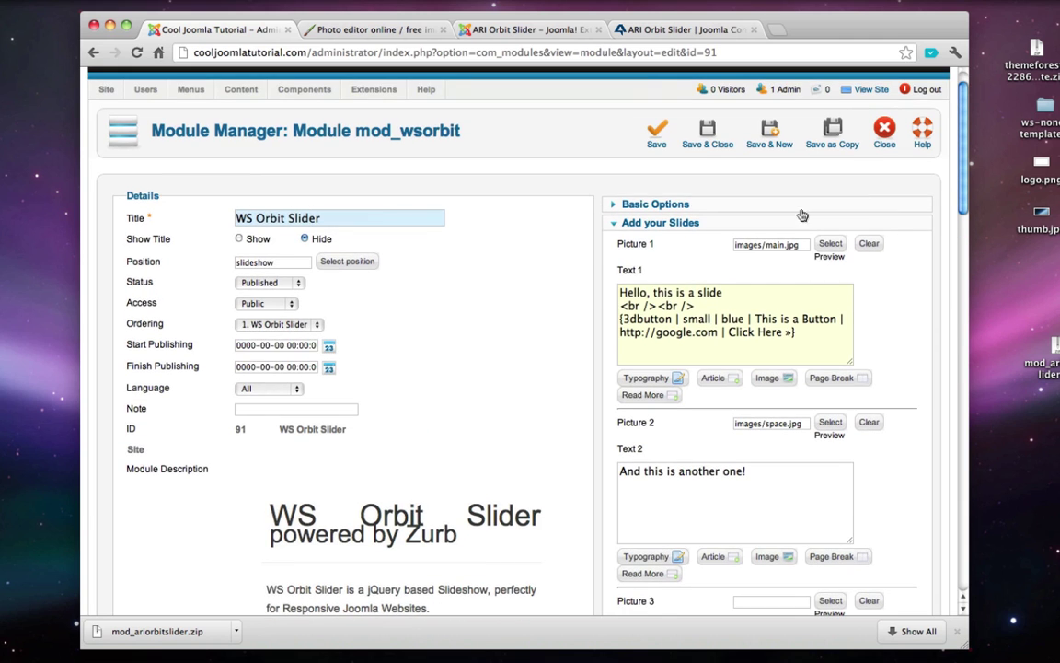
pyautogui.click(704, 141)
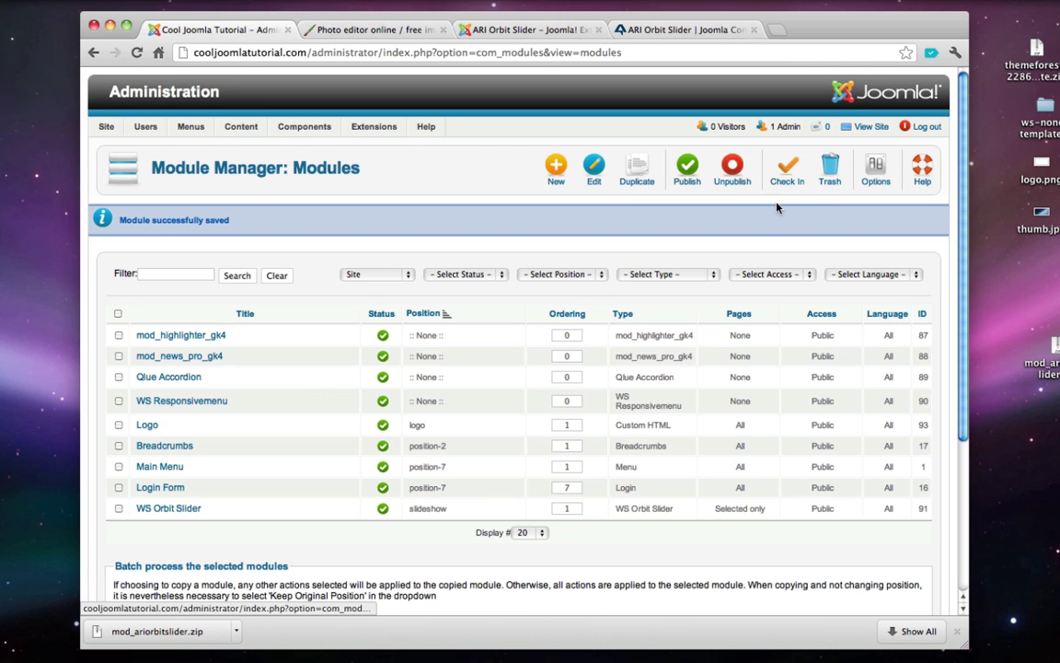
# - Check the smaller button on the live site, then reopen the WS Orbit Slider module
pyautogui.click(872, 127)
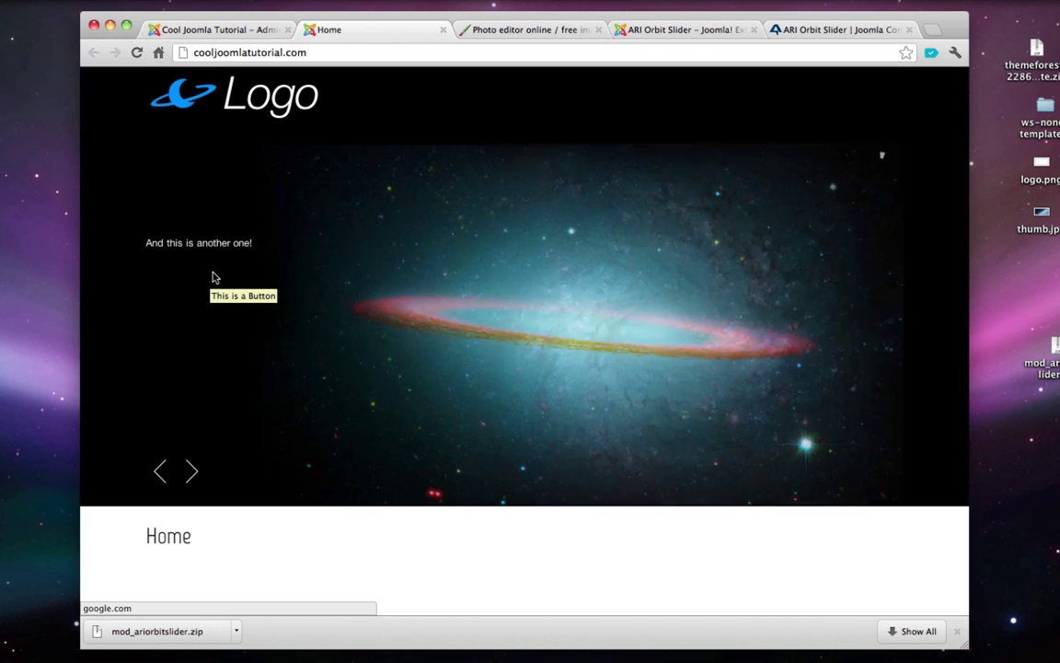
pyautogui.click(160, 470)
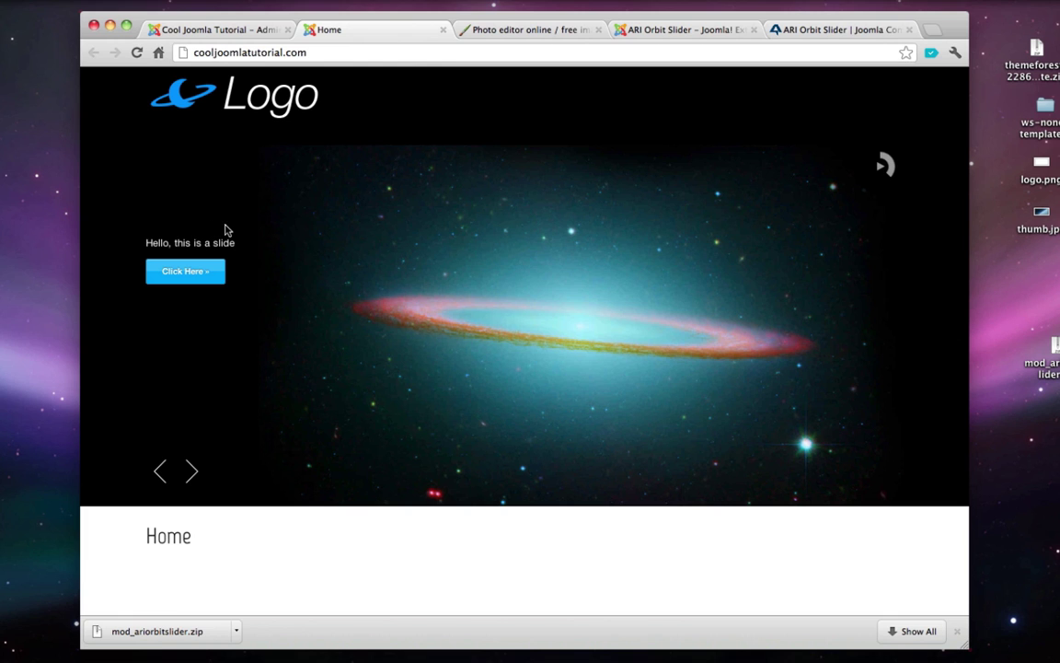
pyautogui.tripleClick(160, 243)
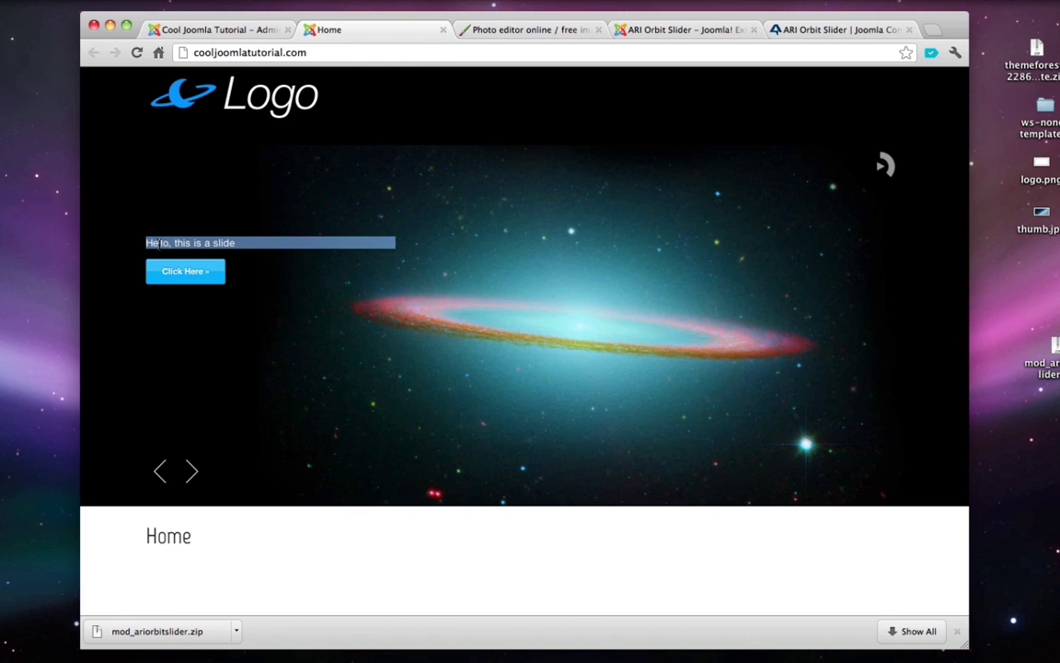
pyautogui.click(443, 32)
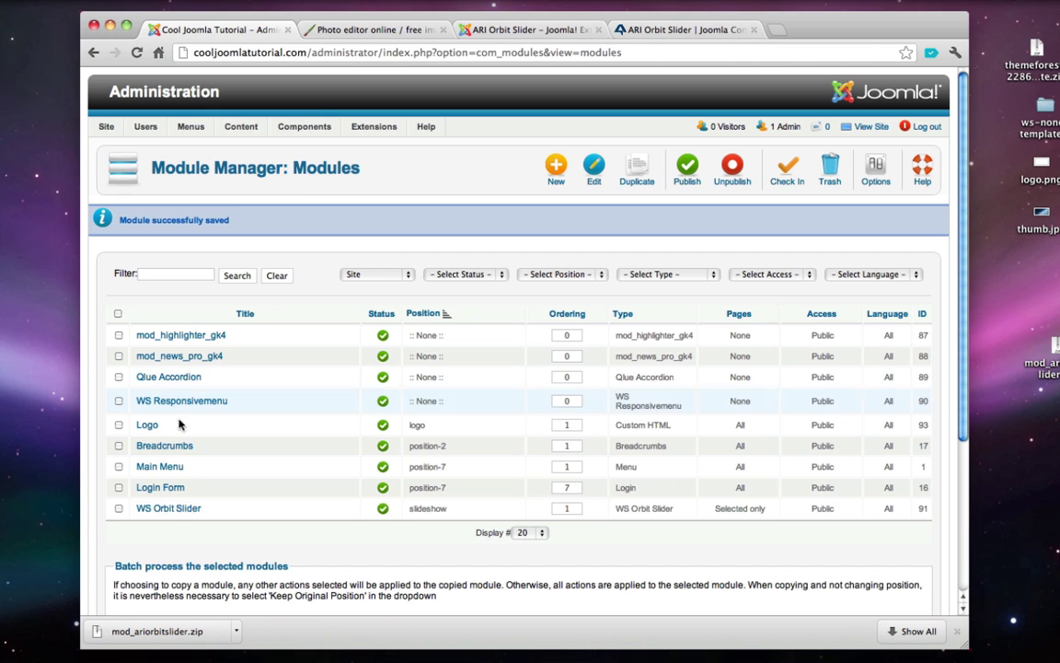
pyautogui.click(167, 511)
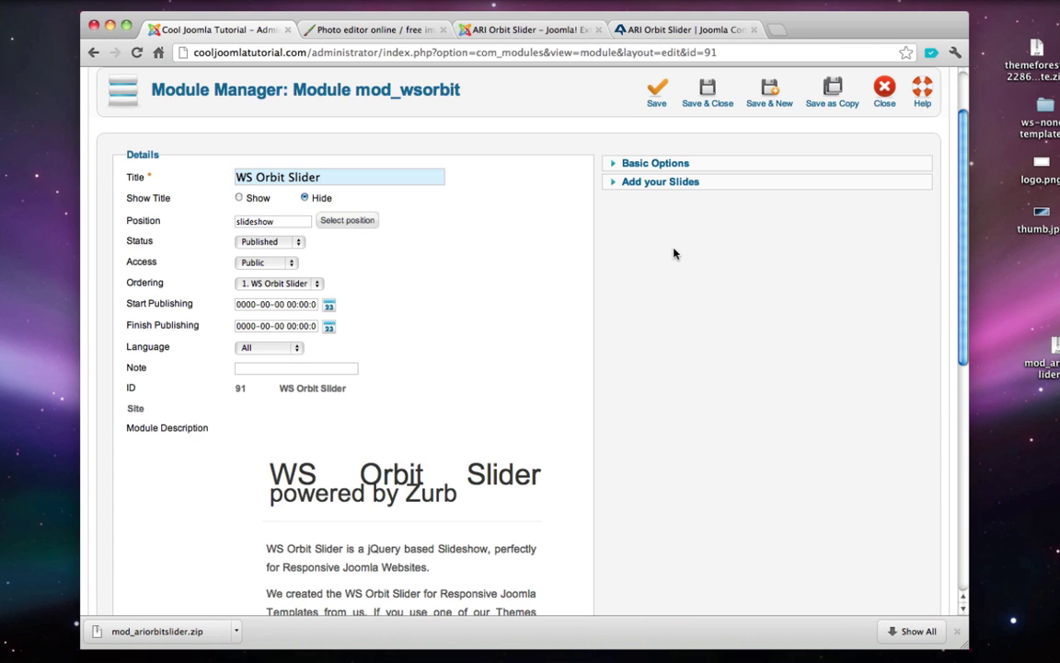
# - Move 'Hello,' onto its own line in Text 1 and add an opening <h2> tag
pyautogui.click(648, 185)
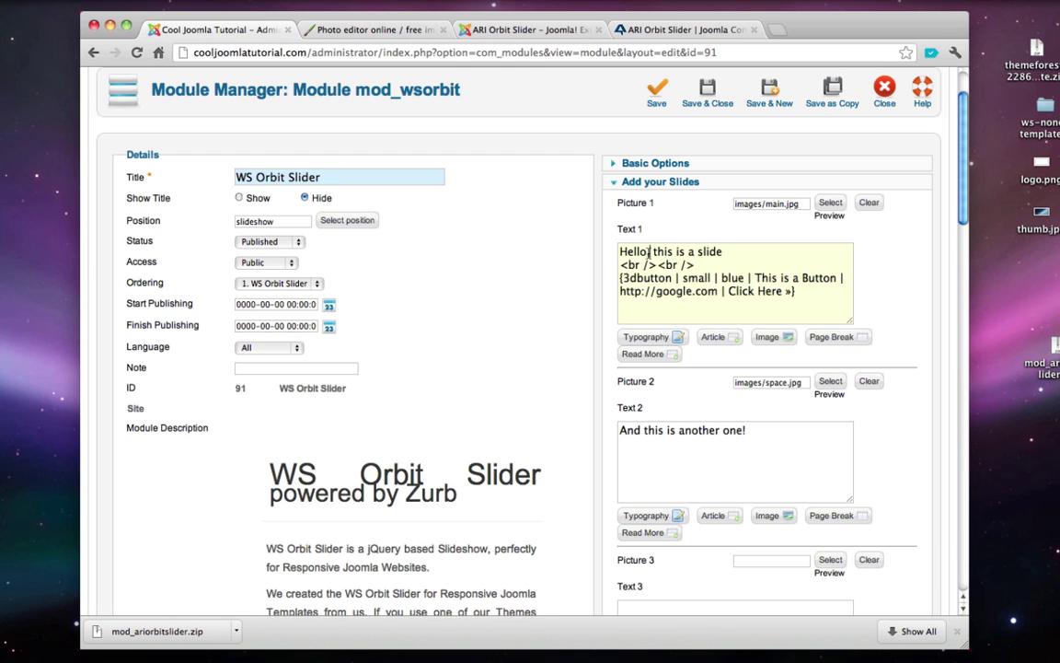
pyautogui.moveTo(650, 251); pyautogui.dragTo(617, 252)
pyautogui.click(652, 253)
pyautogui.moveTo(653, 253); pyautogui.dragTo(729, 251)
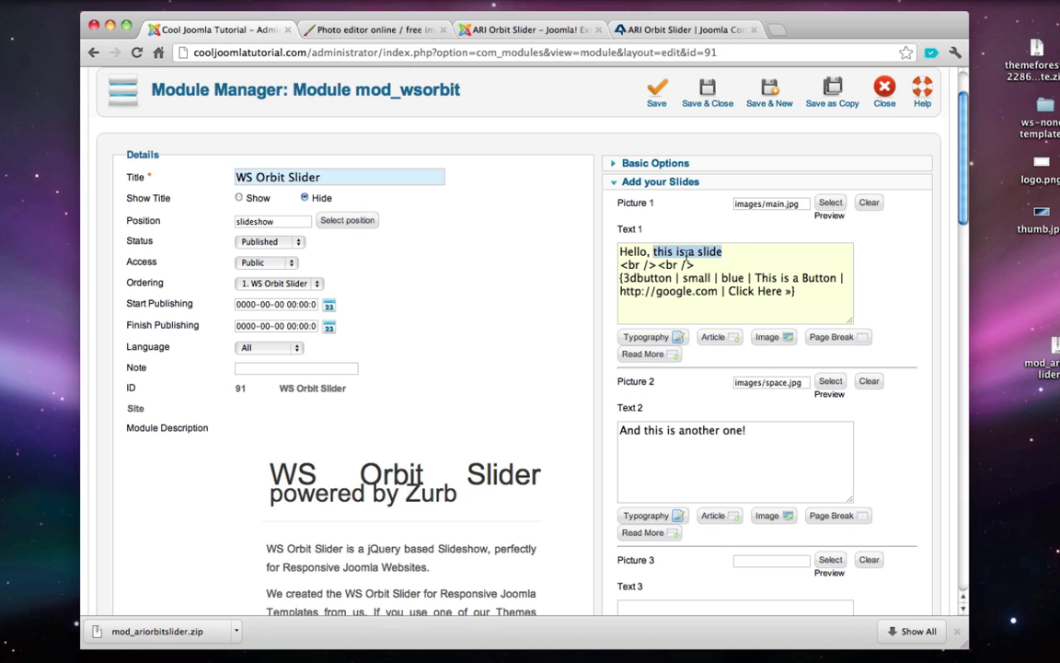
pyautogui.click(655, 254)
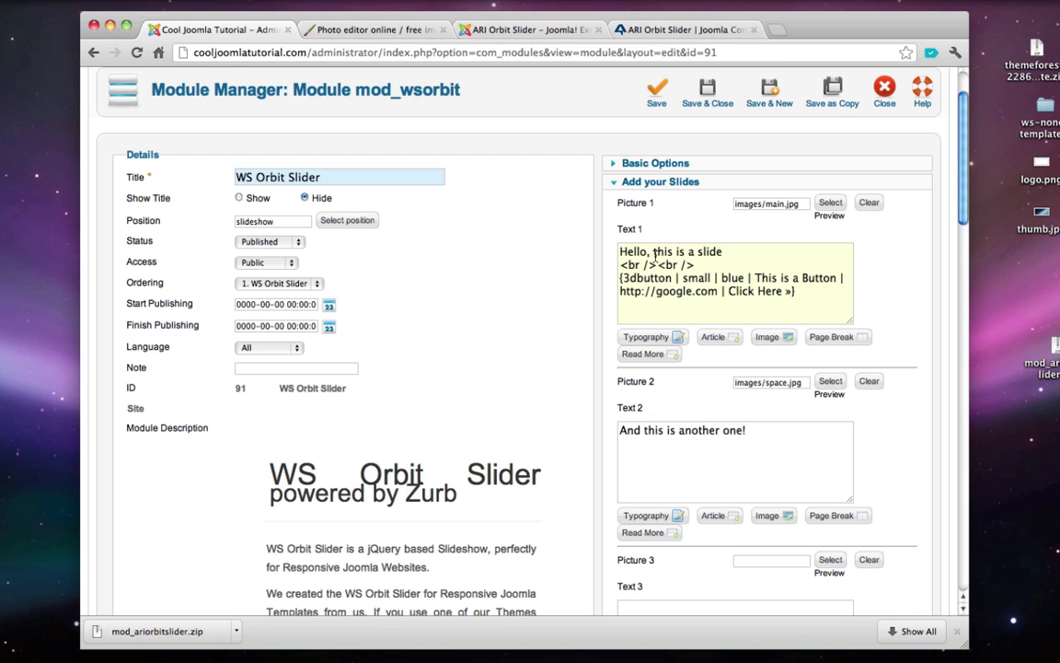
pyautogui.press('Return')
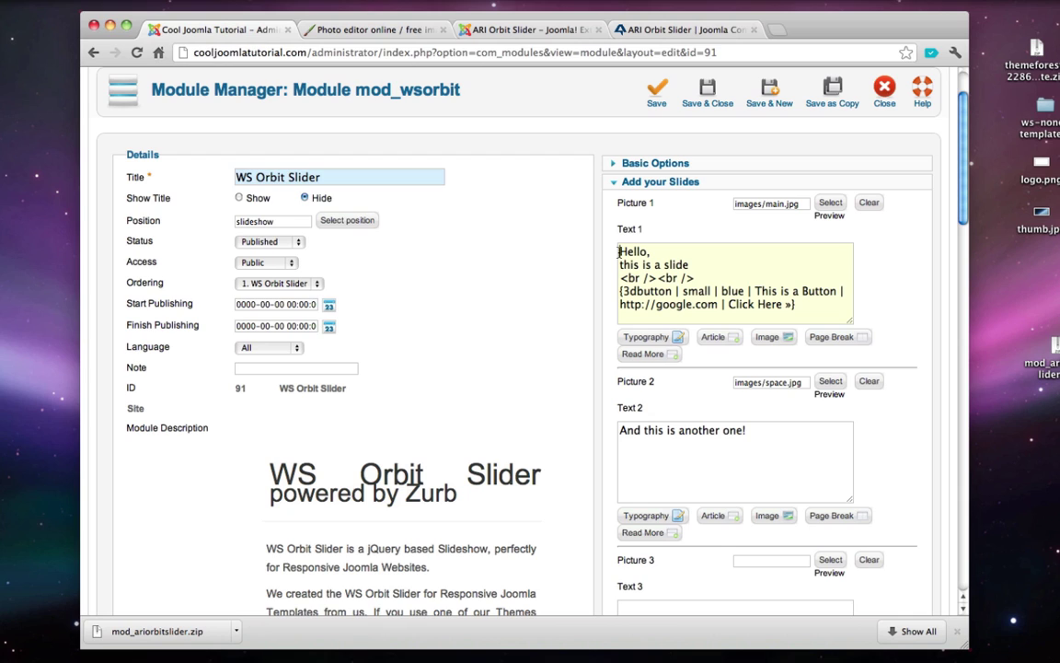
pyautogui.write('<h2>')
# - Close the heading with a </h2> tag after 'Hello,'
pyautogui.doubleClick(631, 251)
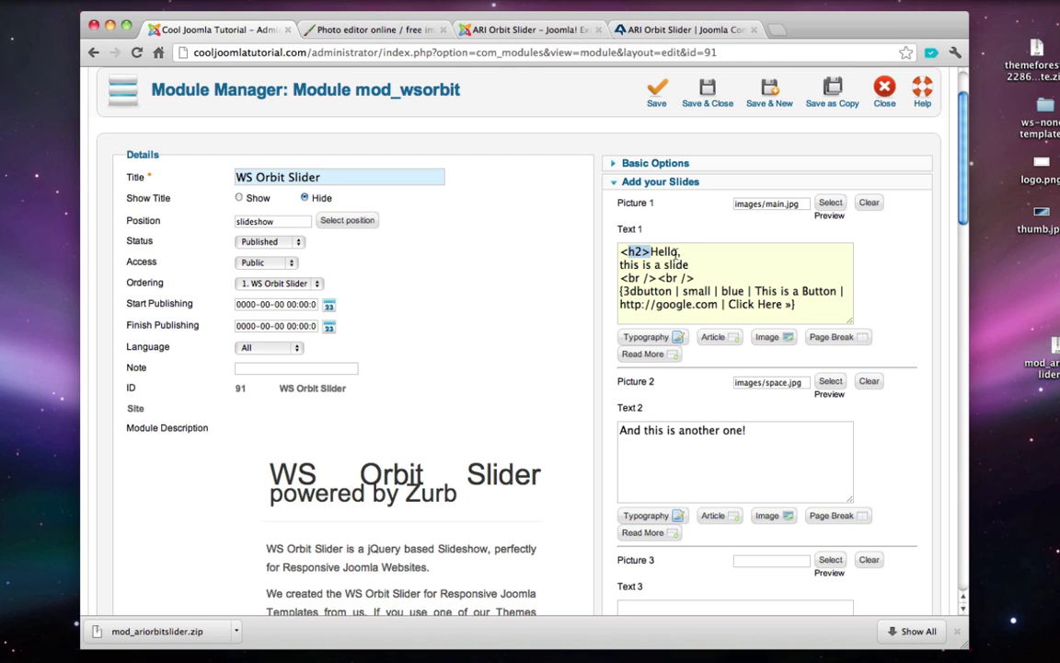
pyautogui.click(681, 251)
pyautogui.write('</h2>')
pyautogui.tripleClick(667, 252)
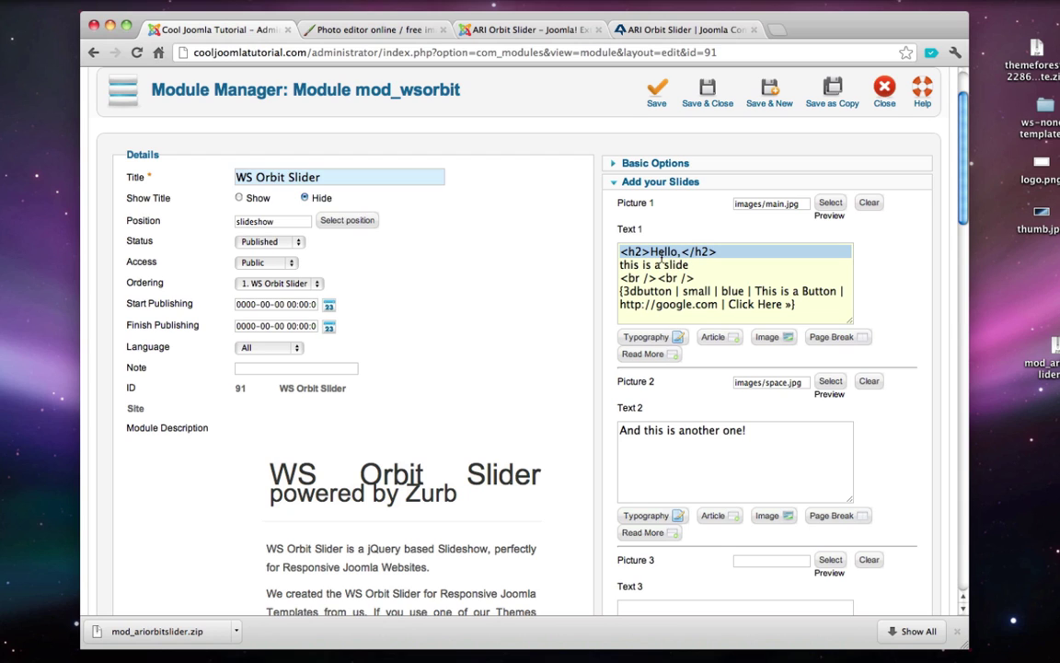
pyautogui.click(651, 251)
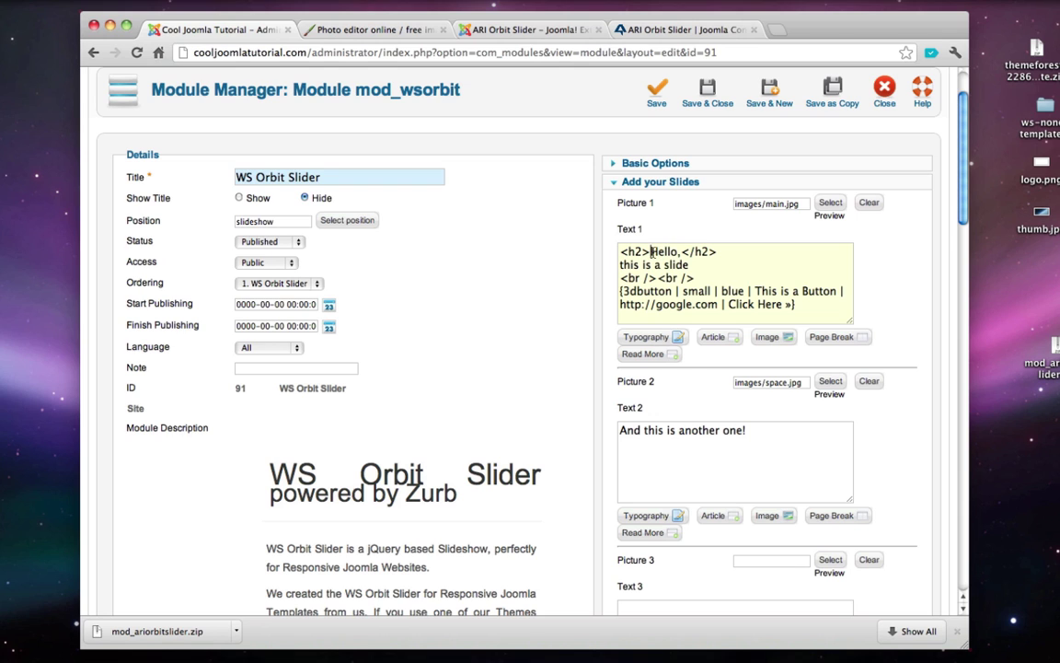
pyautogui.moveTo(650, 251); pyautogui.dragTo(684, 251)
pyautogui.click(713, 260)
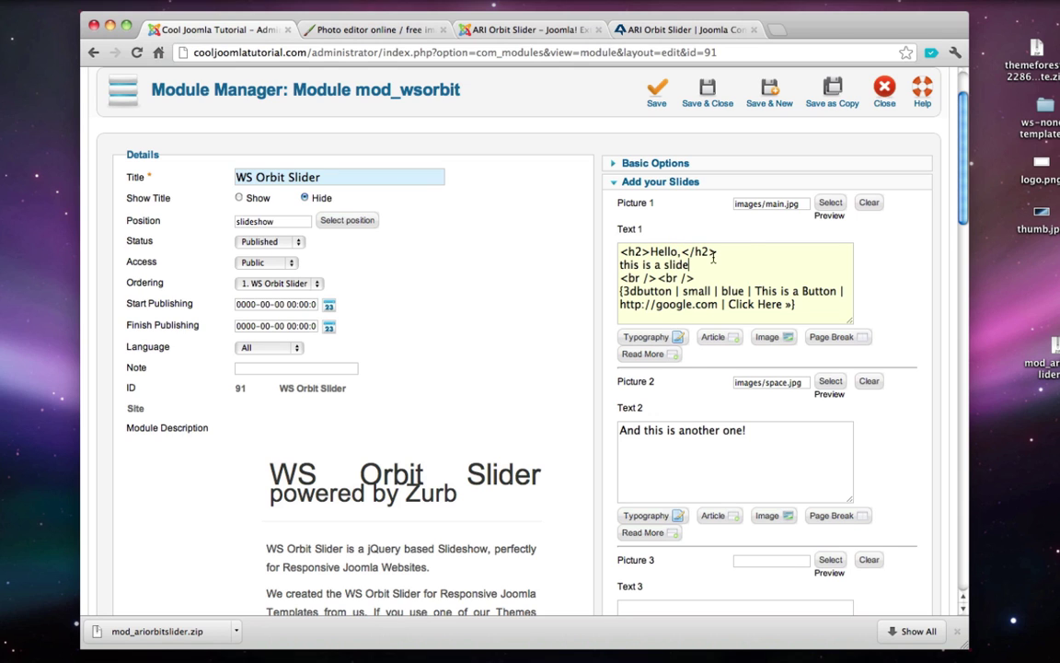
# - Save the slider and check the larger 'Hello,' heading on the live homepage
pyautogui.click(717, 106)
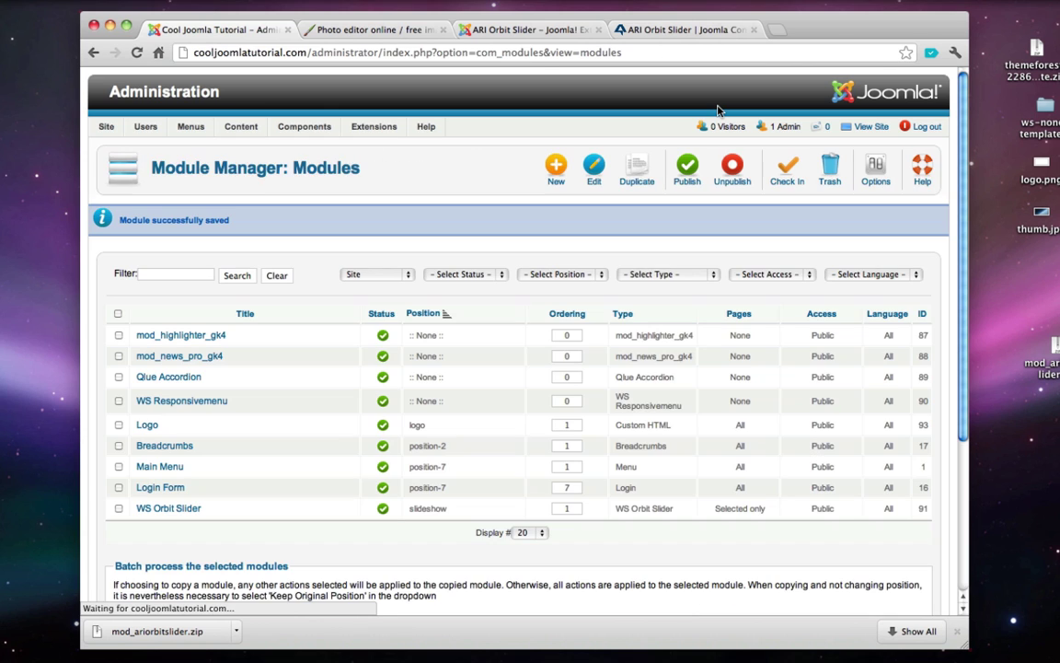
pyautogui.click(869, 129)
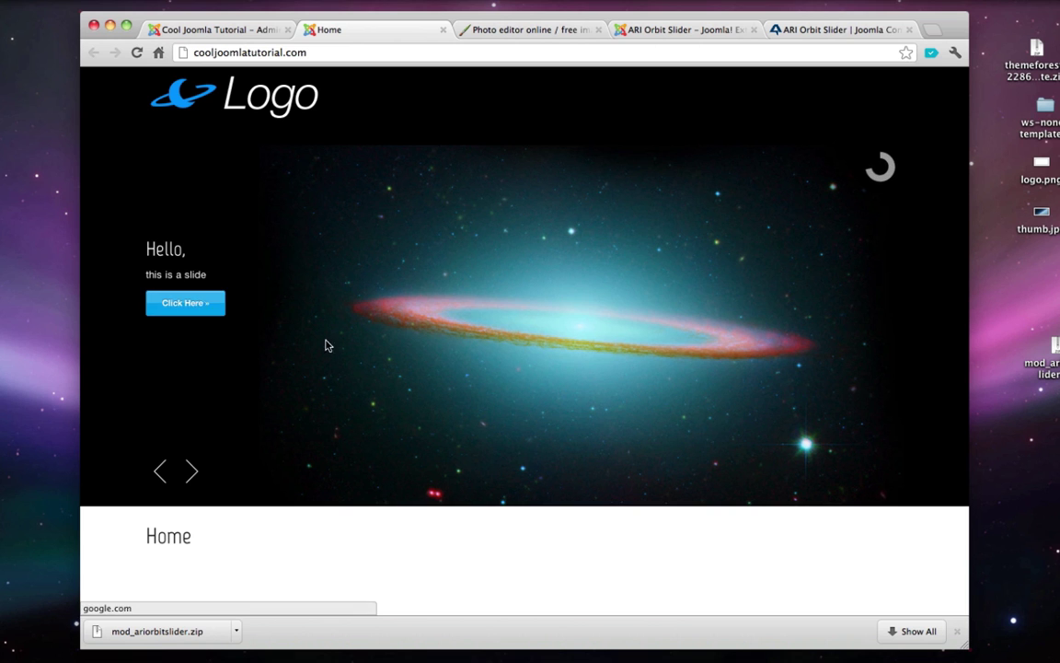
pyautogui.click(156, 483)
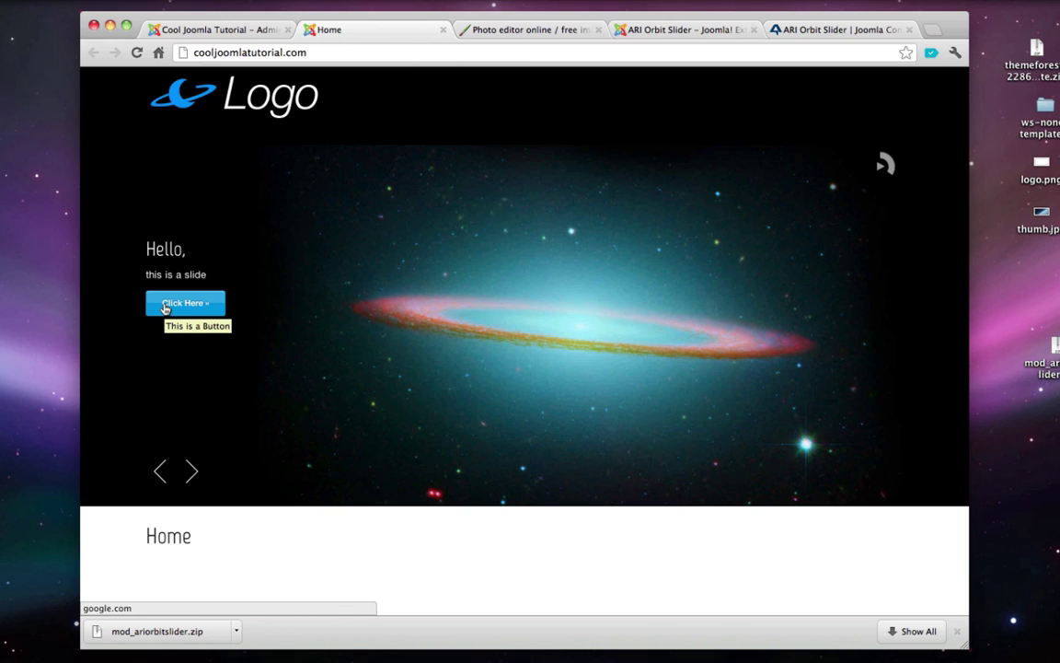
pyautogui.click(443, 29)
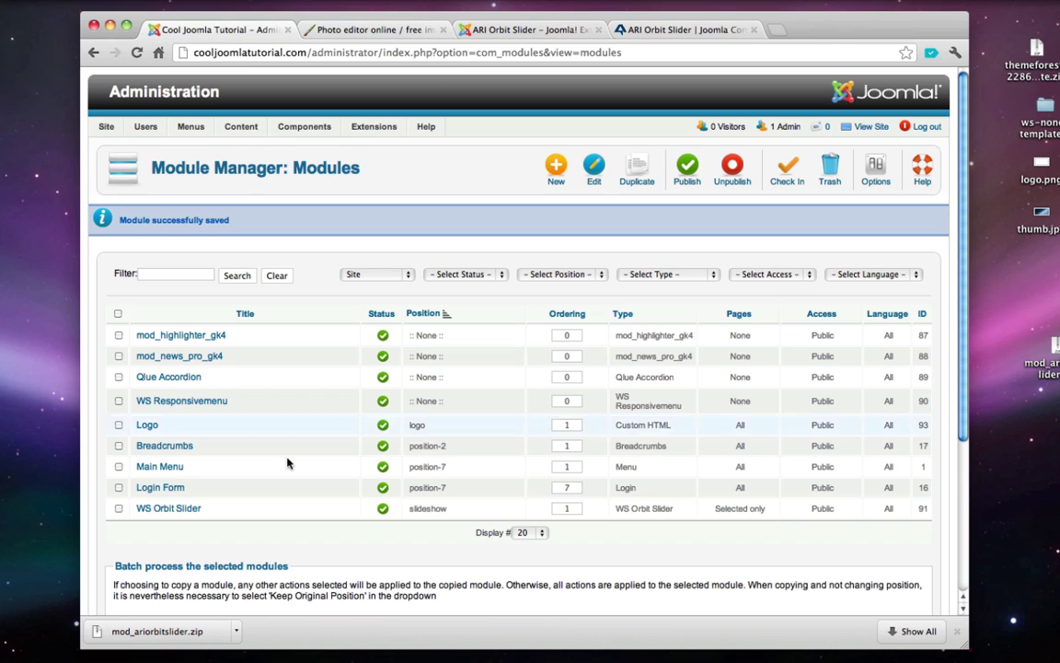
# - In WS Orbit Slider, replace the button tooltip 'This is a Button' with 'Type whatever you want!'
pyautogui.click(175, 508)
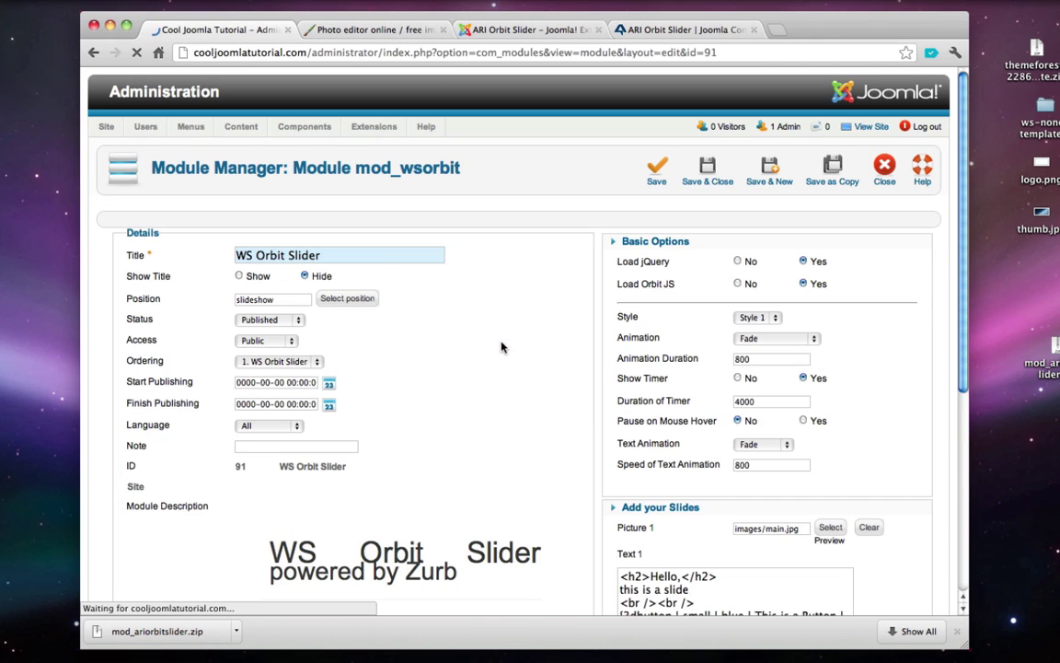
pyautogui.scroll(-2, 546, 270)
pyautogui.click(622, 419)
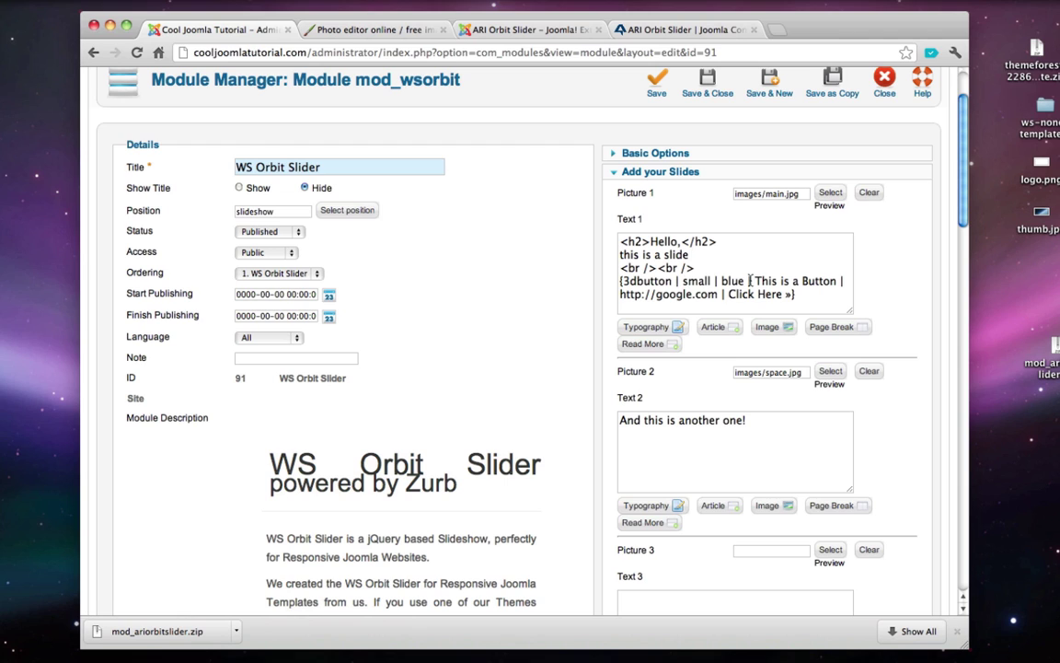
pyautogui.moveTo(755, 281); pyautogui.dragTo(846, 284)
pyautogui.write('Type whatever you want')
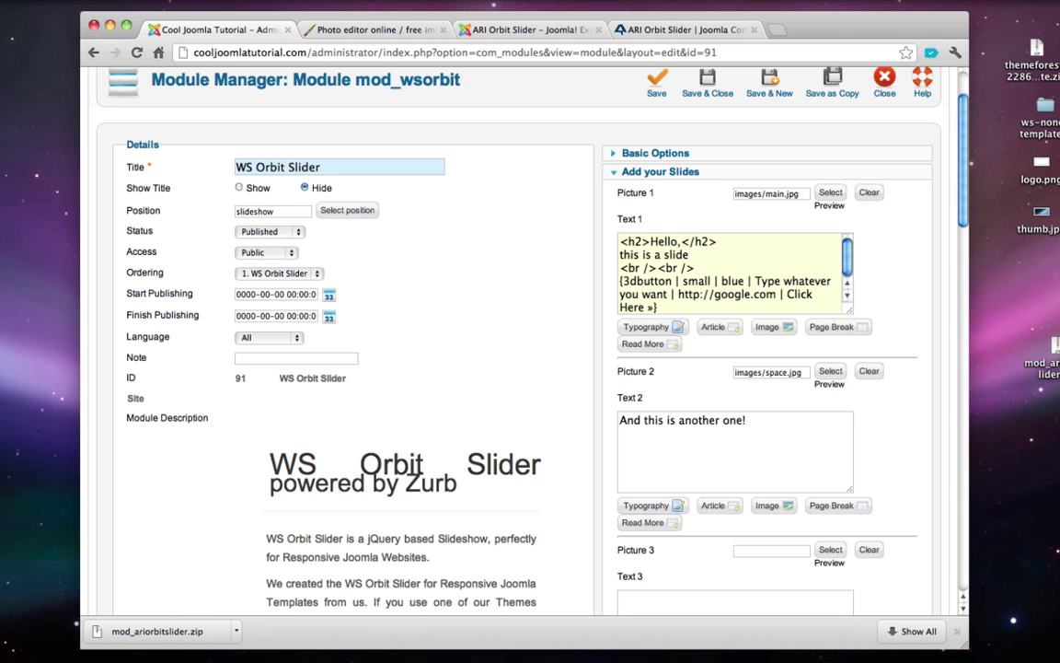
pyautogui.write('!')
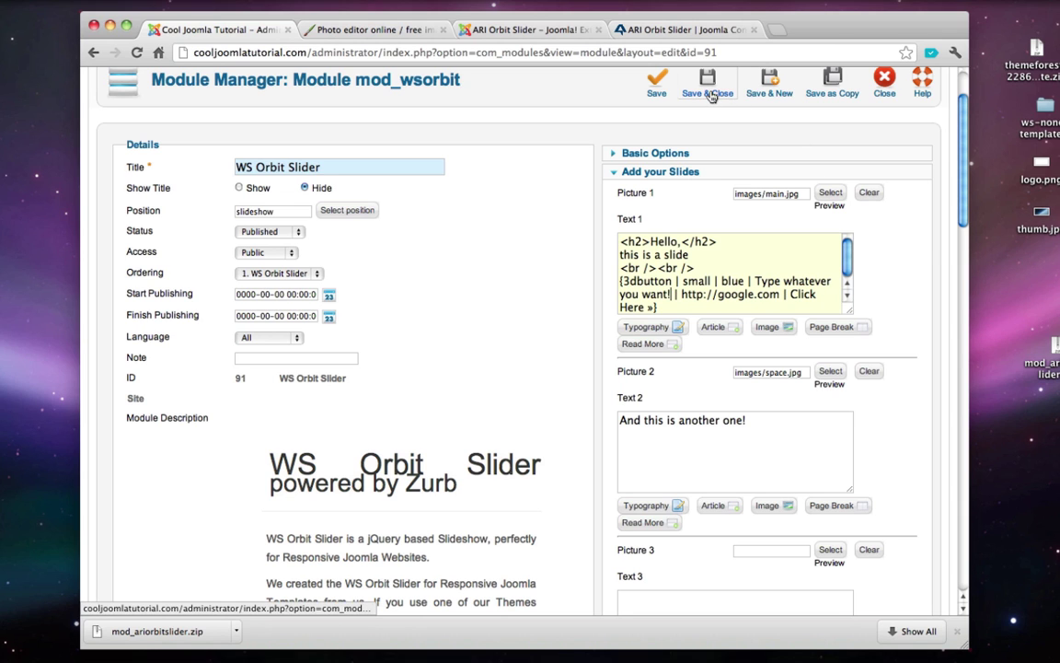
# - Save the module and check the new tooltip on the live homepage
pyautogui.click(711, 96)
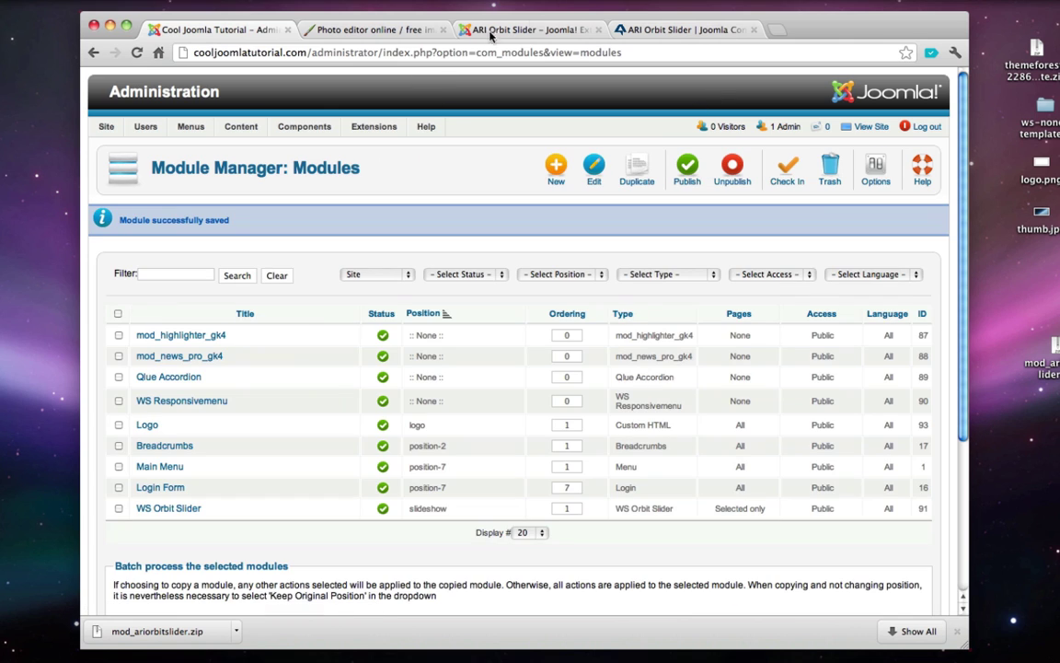
pyautogui.click(869, 127)
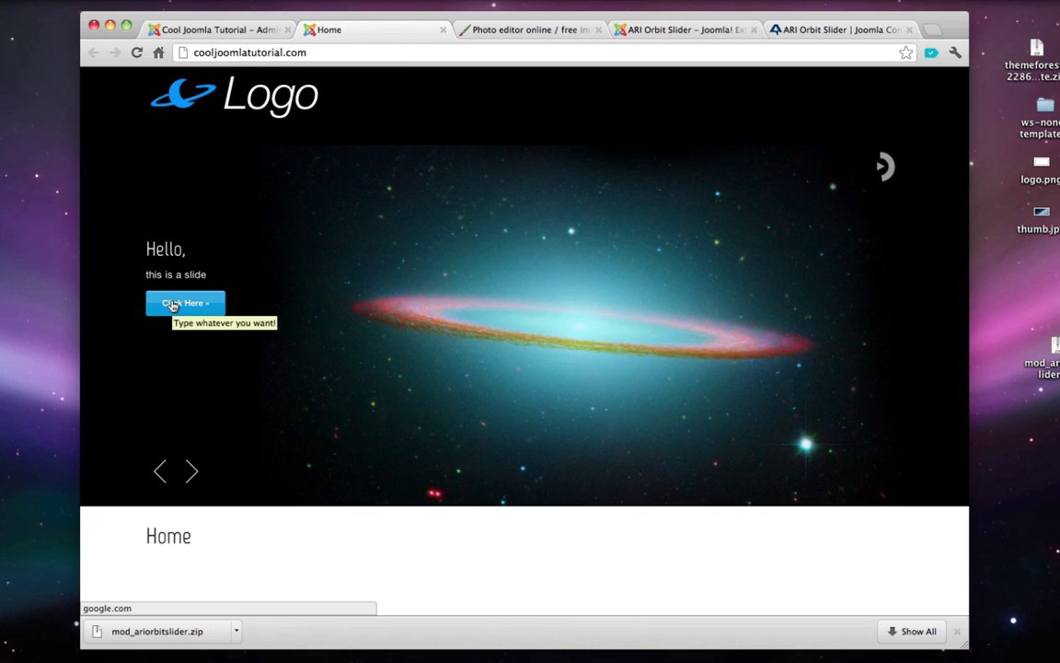
pyautogui.press('super+w')
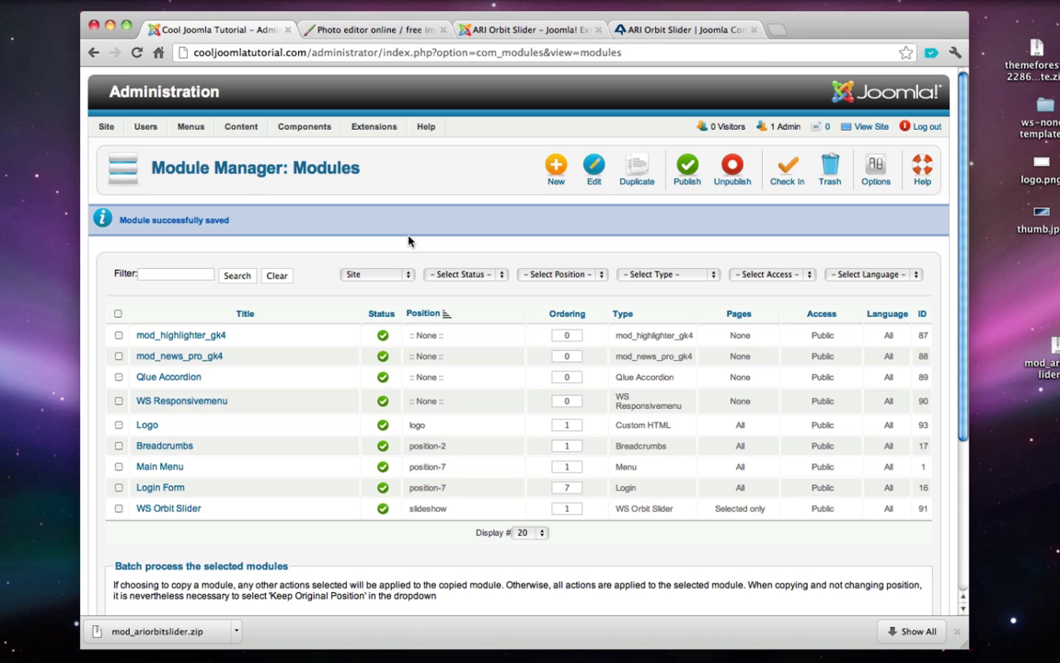
# - Close the photo editor and both ARI Orbit Slider tabs, then search the web for 'ws none'
pyautogui.click(442, 30)
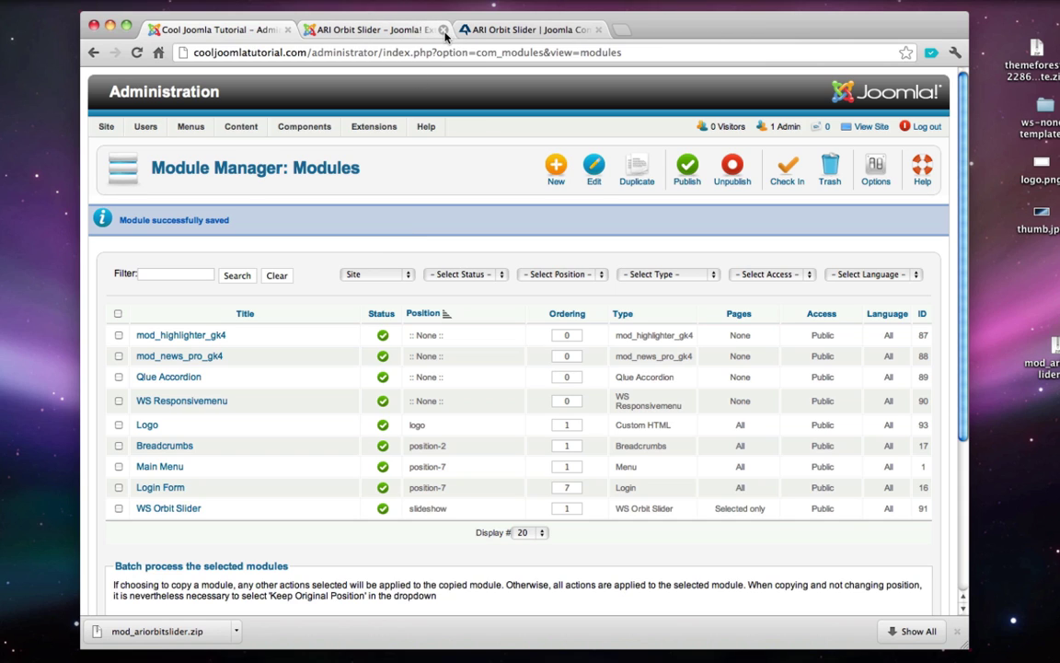
pyautogui.click(442, 31)
pyautogui.click(442, 30)
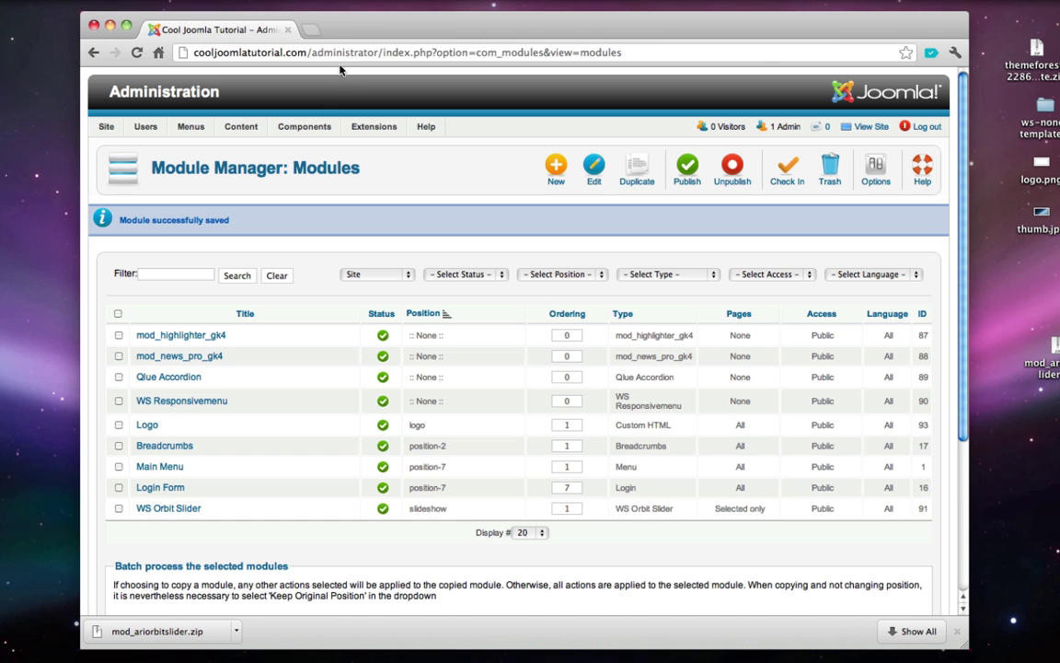
pyautogui.click(341, 54)
pyautogui.write('ws none')
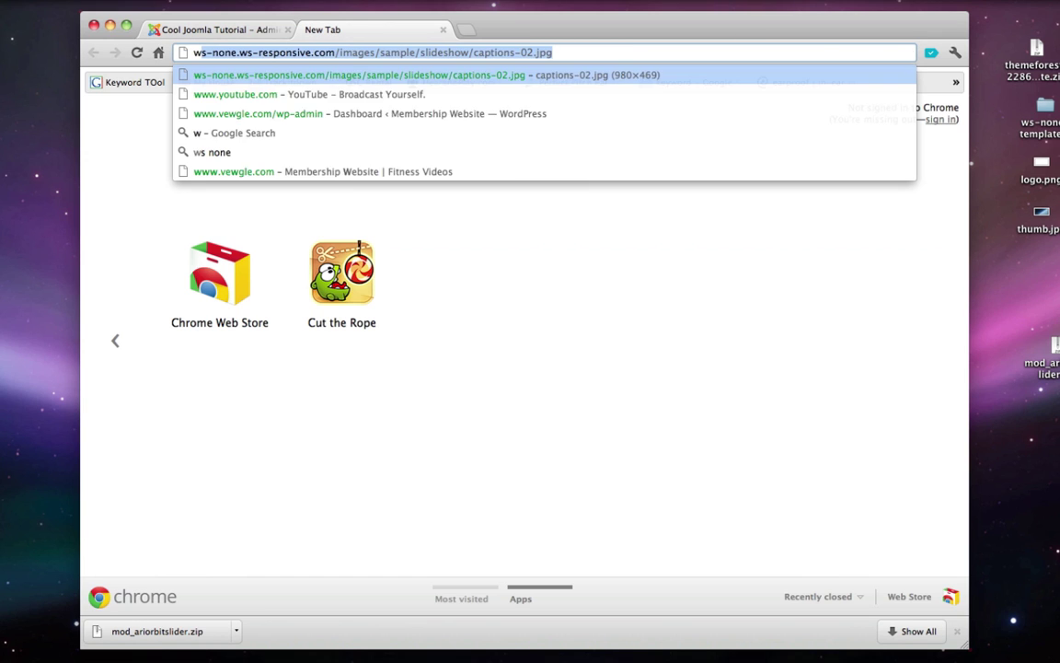
pyautogui.press('Return')
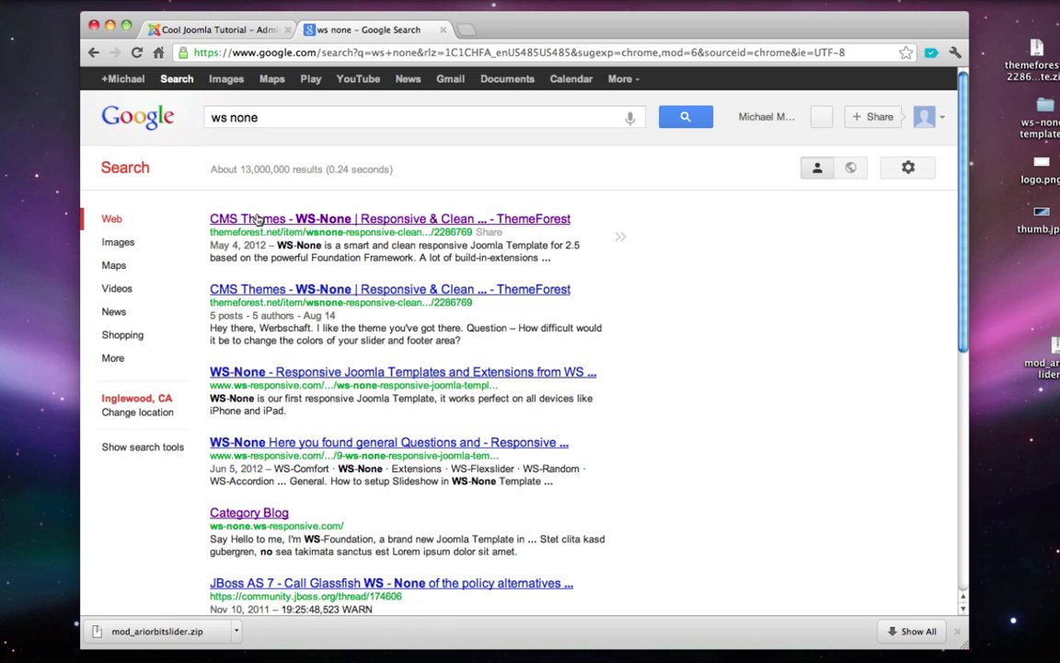
# - Open the WS-None live demo from ThemeForest and go to Features > Modul Positions
pyautogui.click(257, 215)
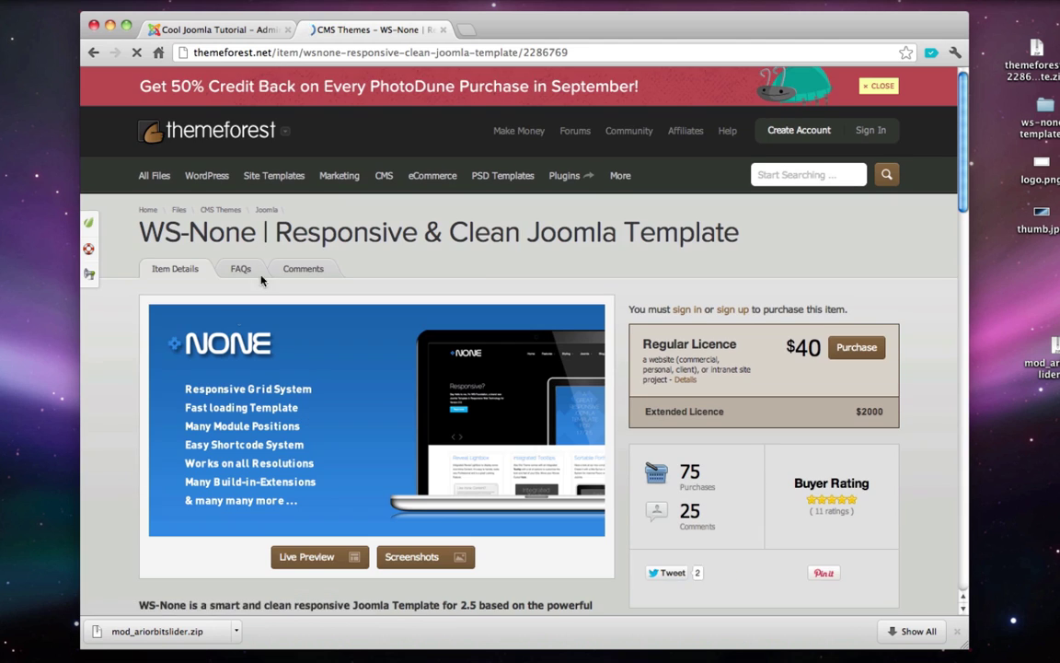
pyautogui.scroll(-2, 221, 327)
pyautogui.scroll(1, 221, 327)
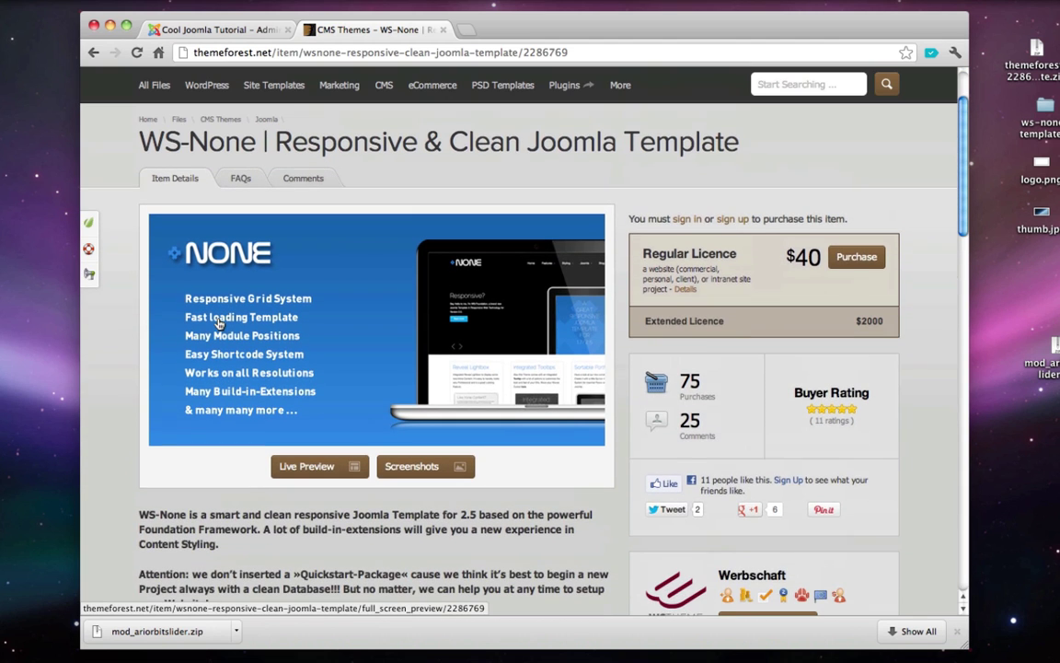
pyautogui.click(309, 467)
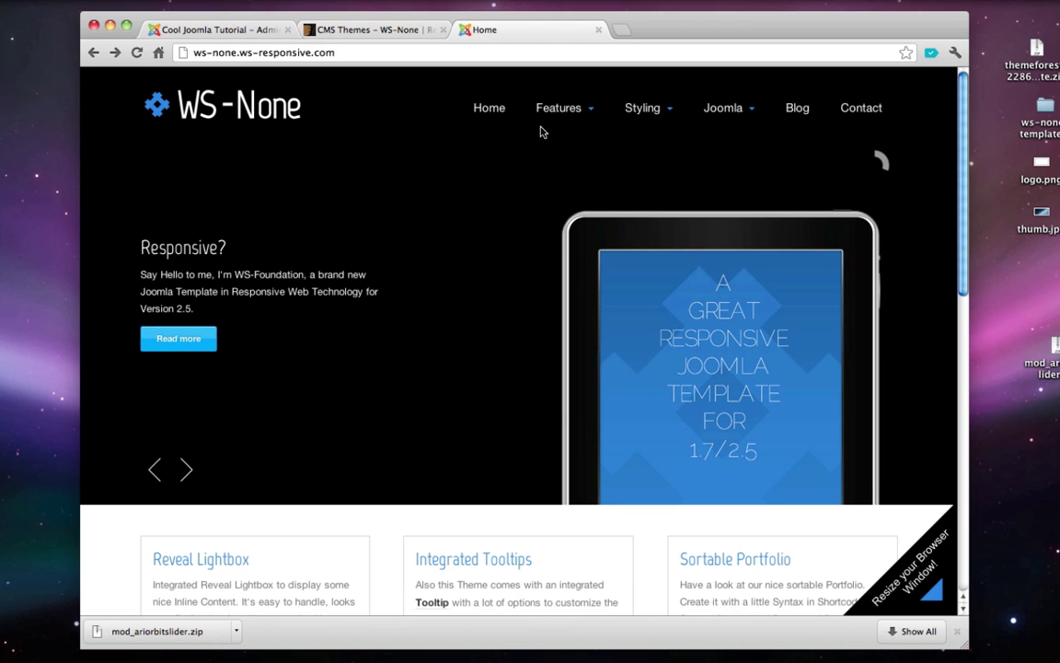
pyautogui.moveTo(559, 111)
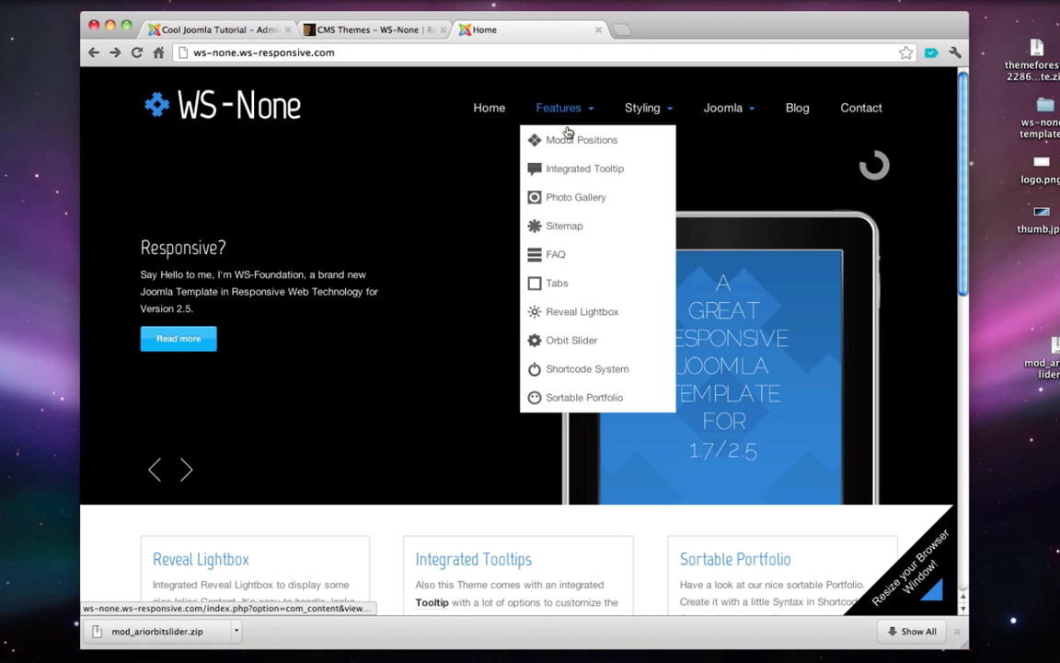
pyautogui.click(568, 139)
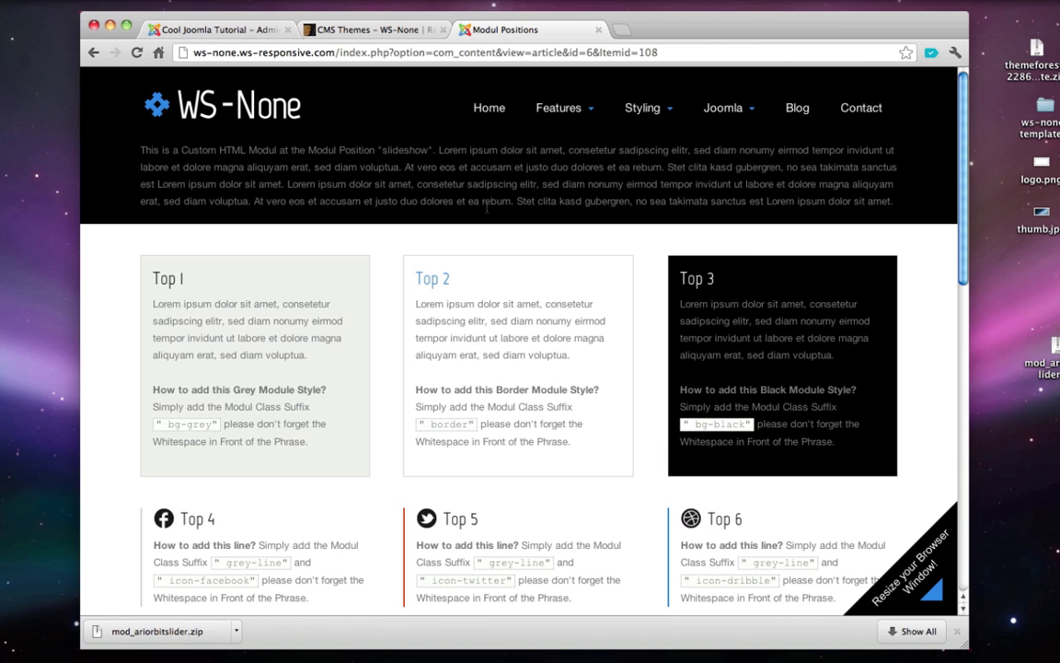
# - Start a new Custom HTML module in the Joomla Module Manager
pyautogui.click(225, 30)
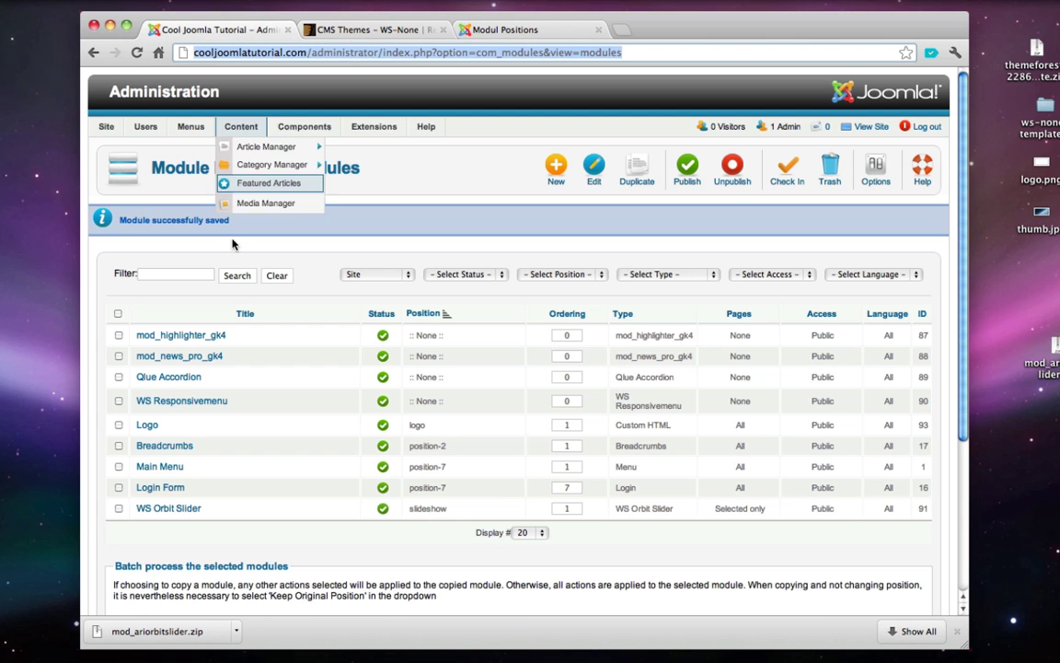
pyautogui.click(552, 175)
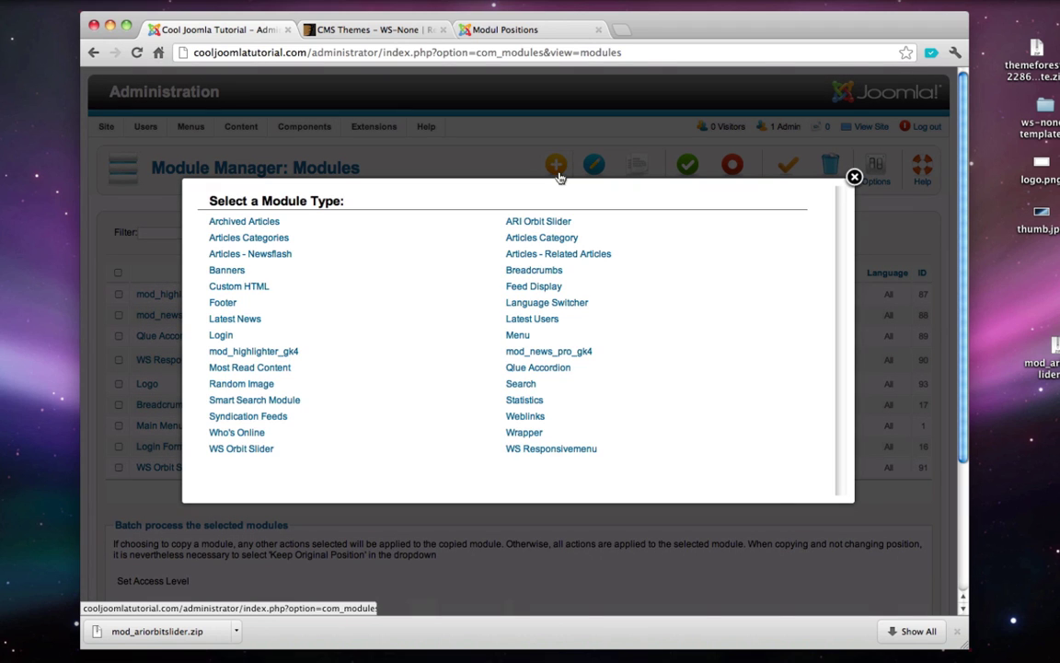
pyautogui.click(251, 289)
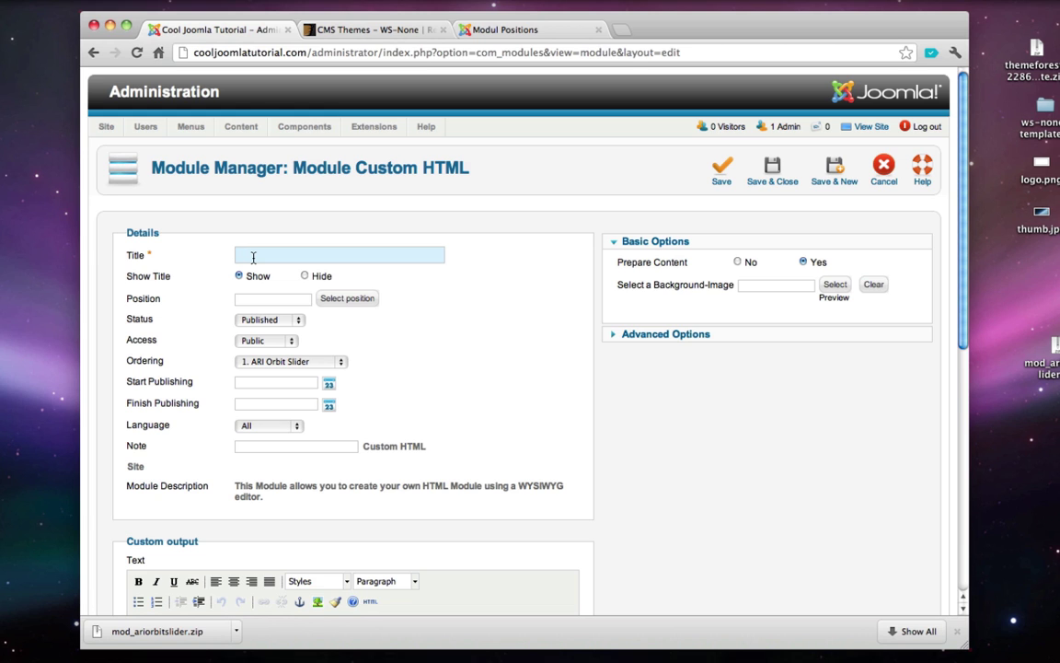
# - Highlight the Top 1, Top 2 and Top 3 headings on the demo's Modul Positions page
pyautogui.click(493, 30)
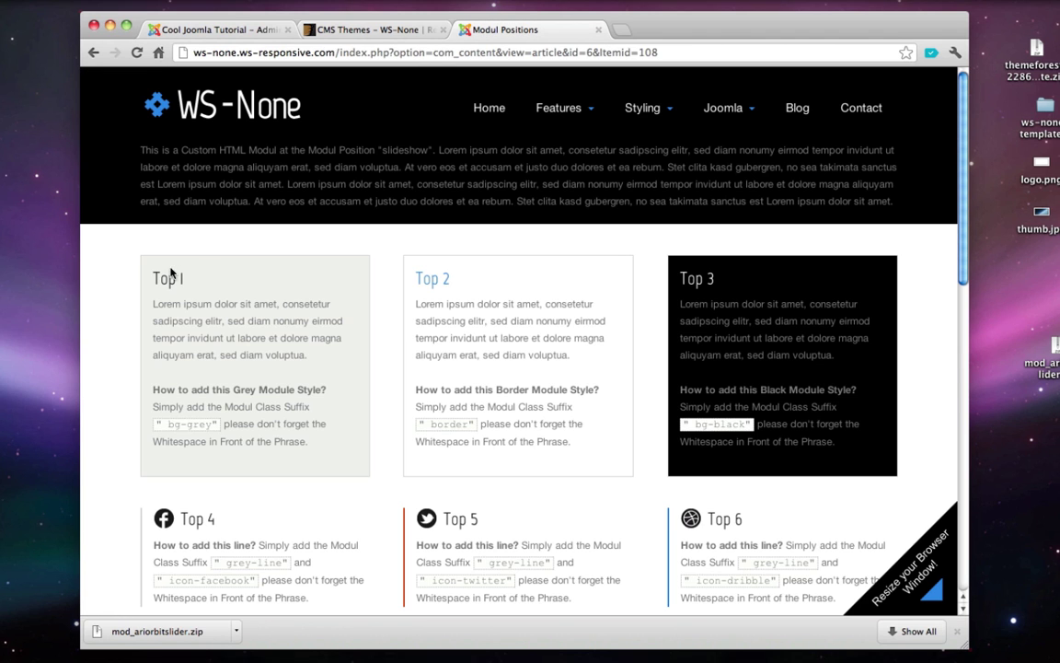
pyautogui.doubleClick(164, 280)
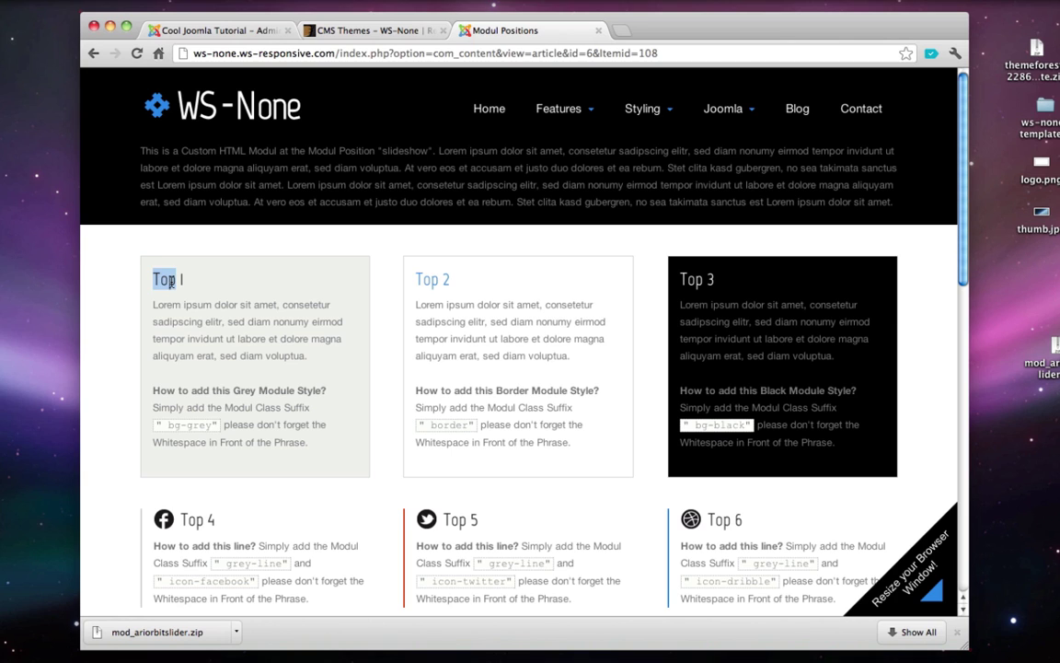
pyautogui.tripleClick(171, 281)
pyautogui.tripleClick(423, 279)
pyautogui.click(697, 279)
pyautogui.tripleClick(696, 279)
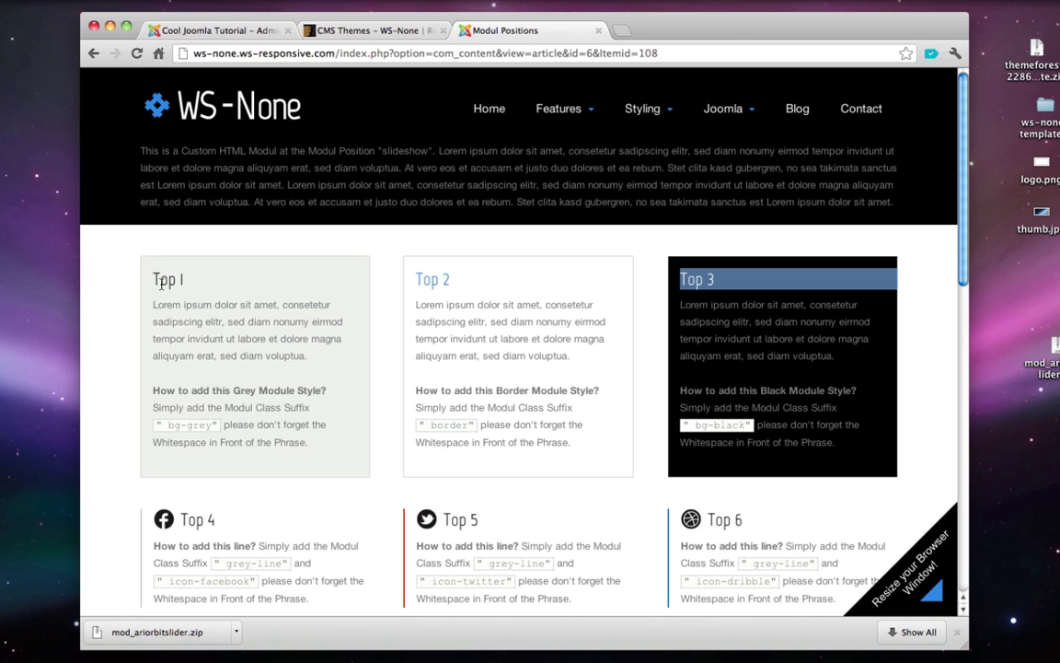
pyautogui.moveTo(154, 281); pyautogui.dragTo(189, 279)
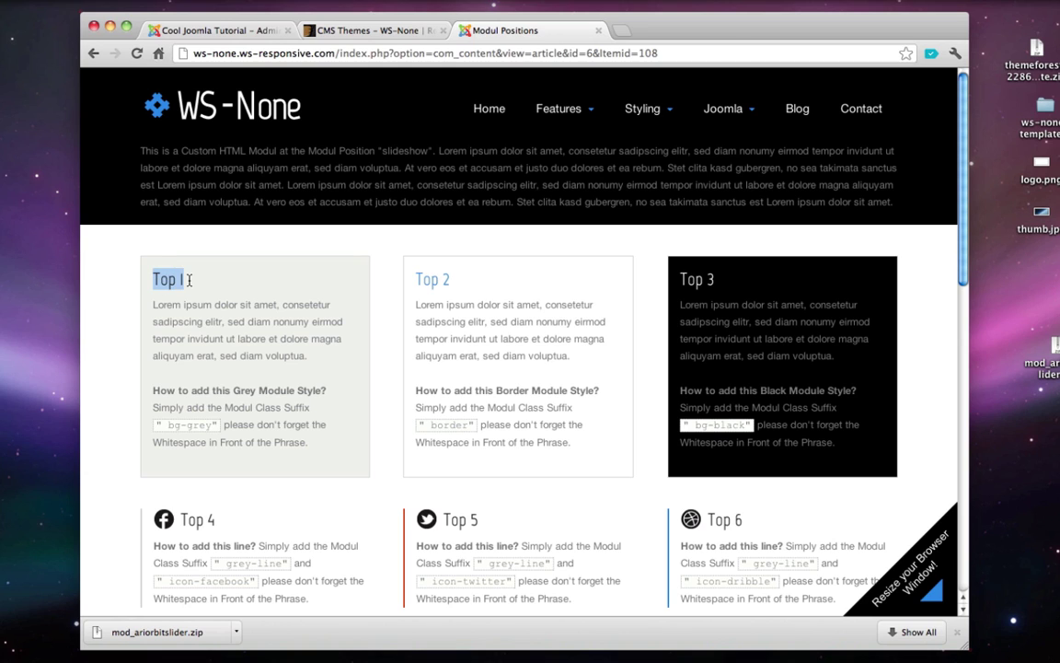
pyautogui.click(189, 279)
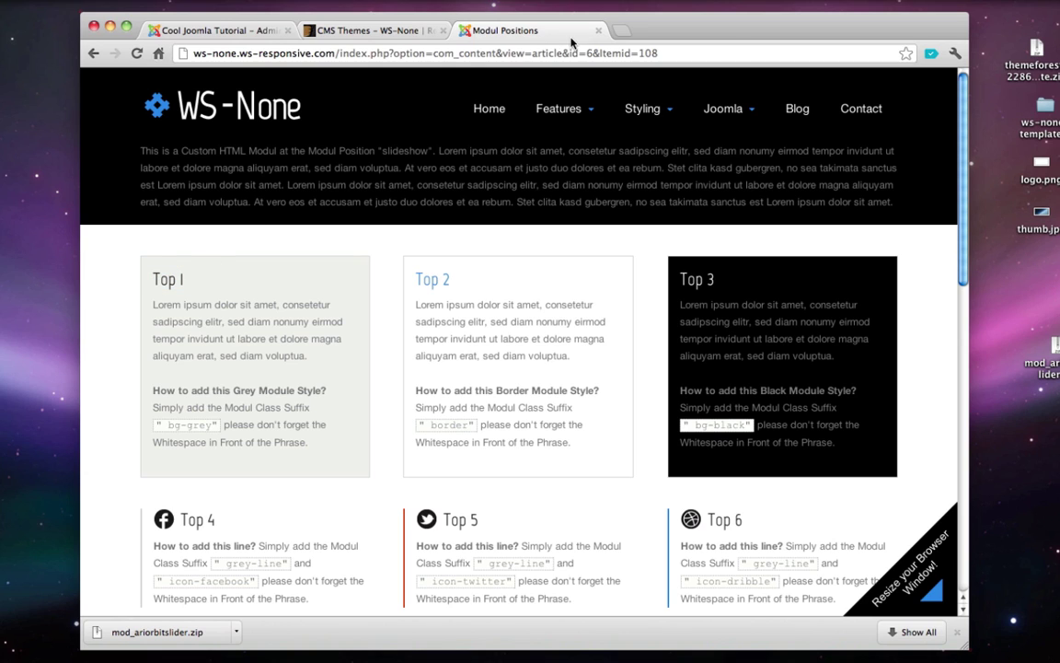
# - Back in Joomla administration, choose New and pick Custom HTML as the module type
pyautogui.click(207, 30)
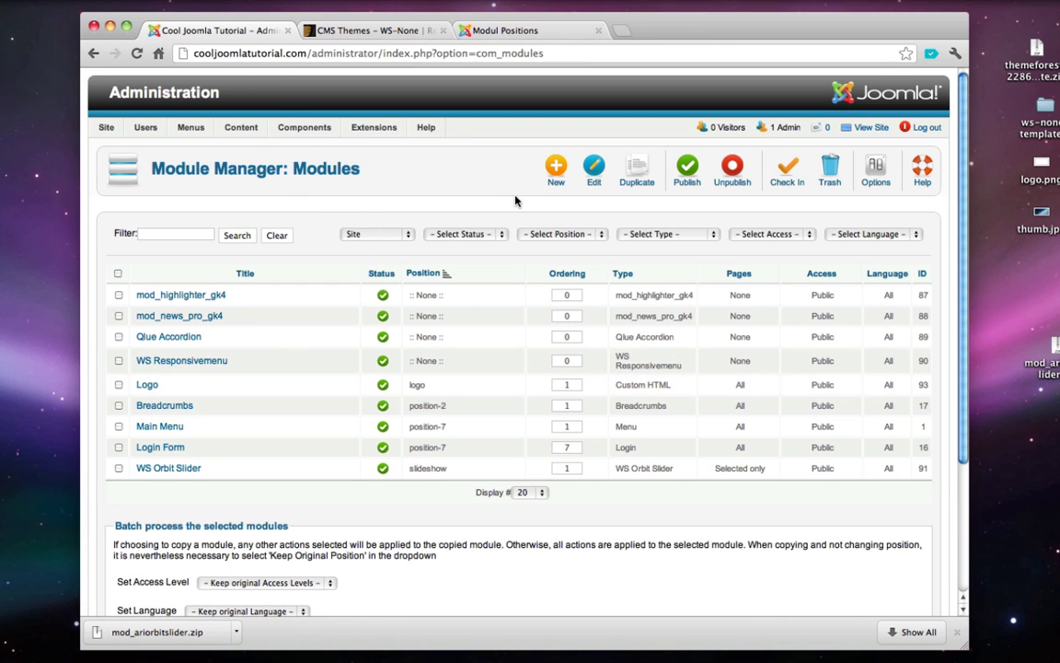
pyautogui.click(552, 178)
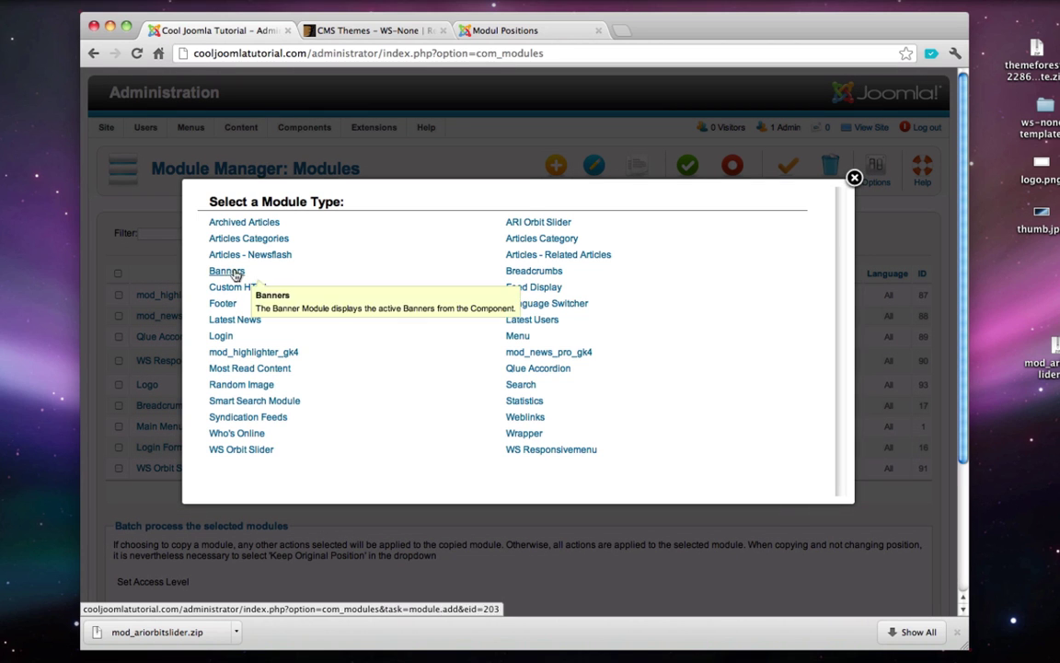
pyautogui.click(247, 288)
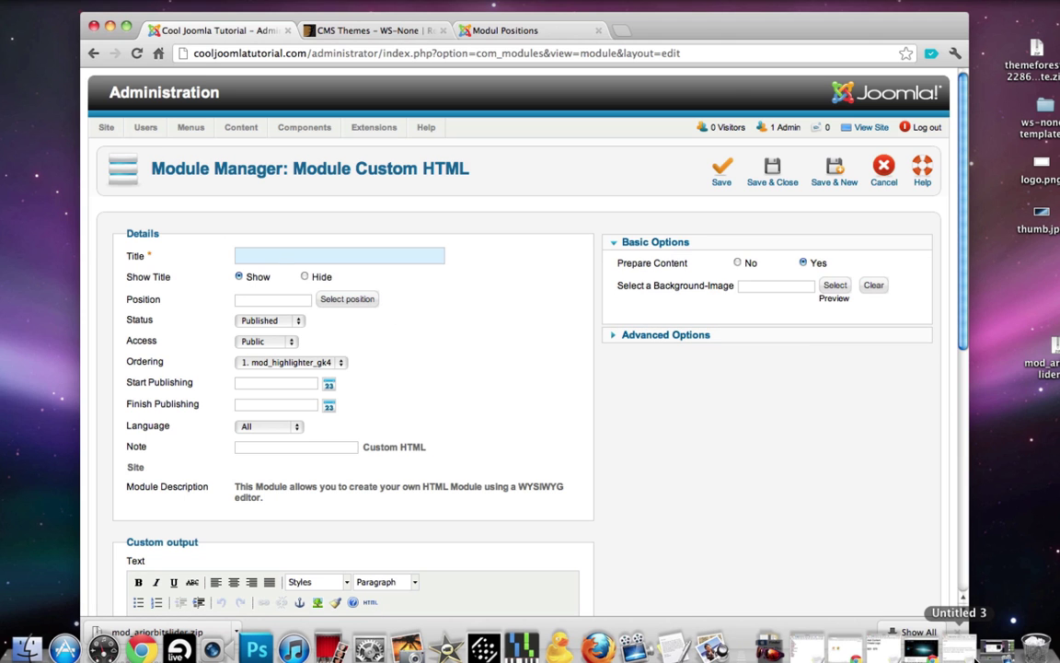
# - Paste 'Need Help?' from the notes as the module title
pyautogui.click(960, 649)
pyautogui.scroll(3, 168, 266)
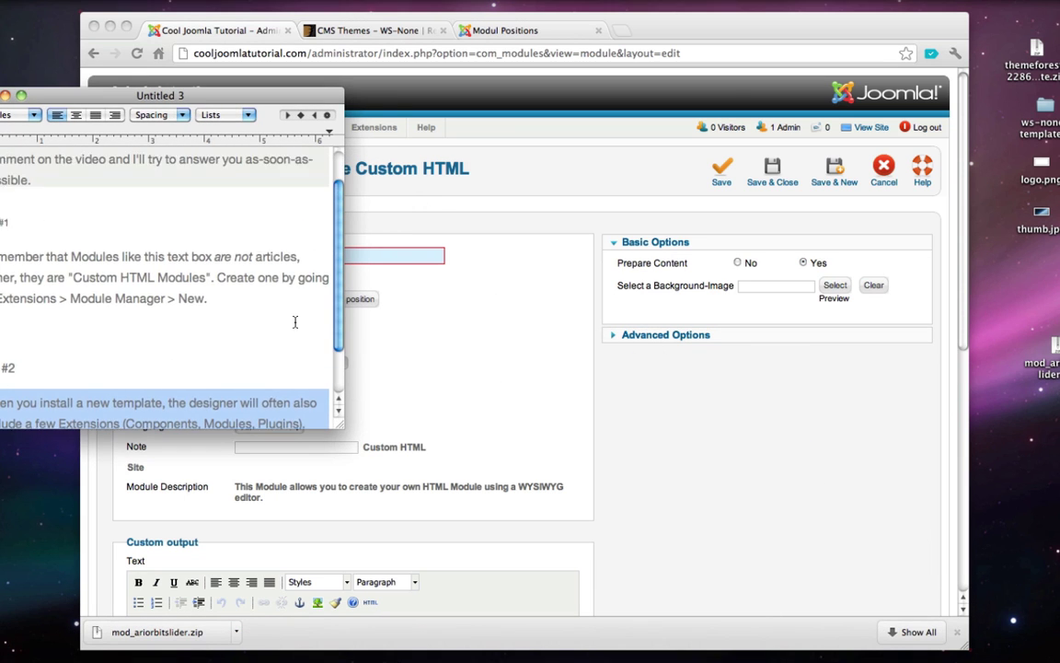
pyautogui.tripleClick(19, 151)
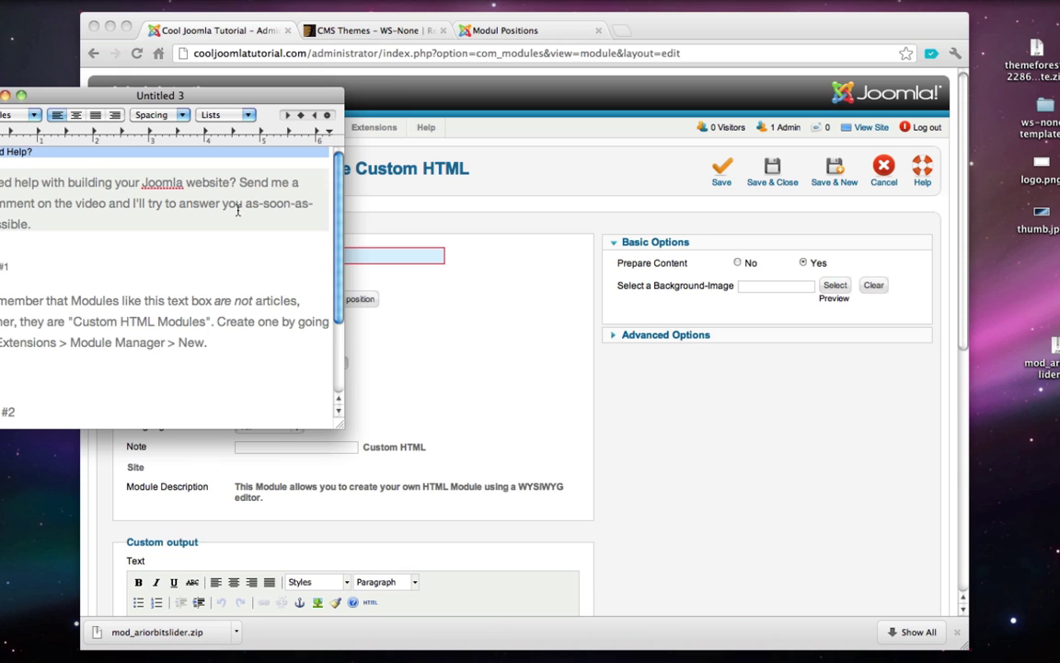
pyautogui.click(458, 318)
pyautogui.write('Need Help?')
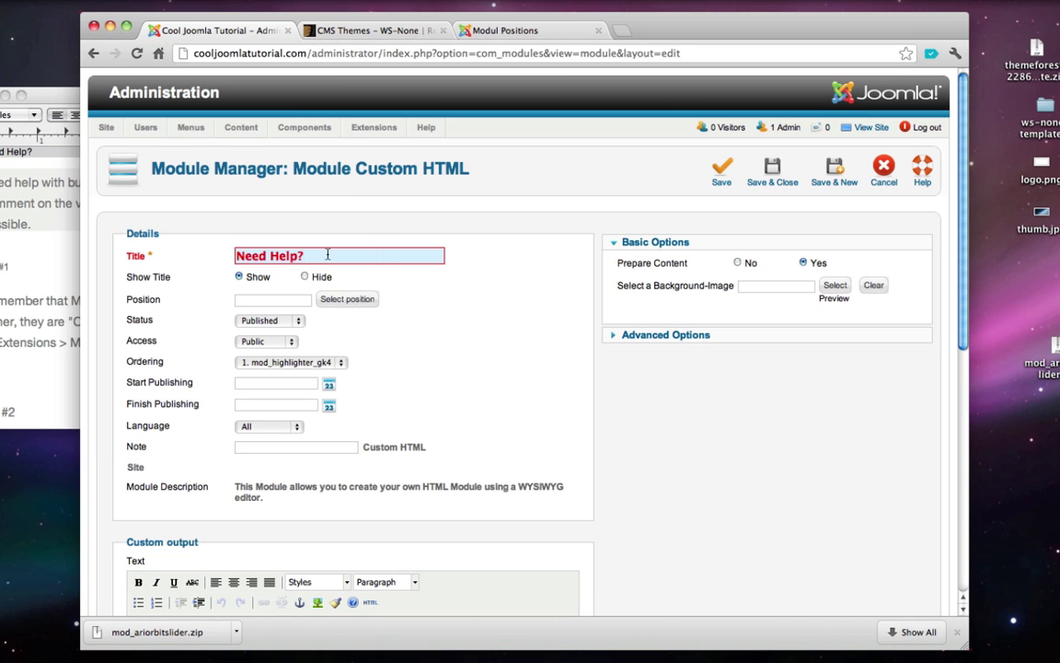
pyautogui.click(236, 278)
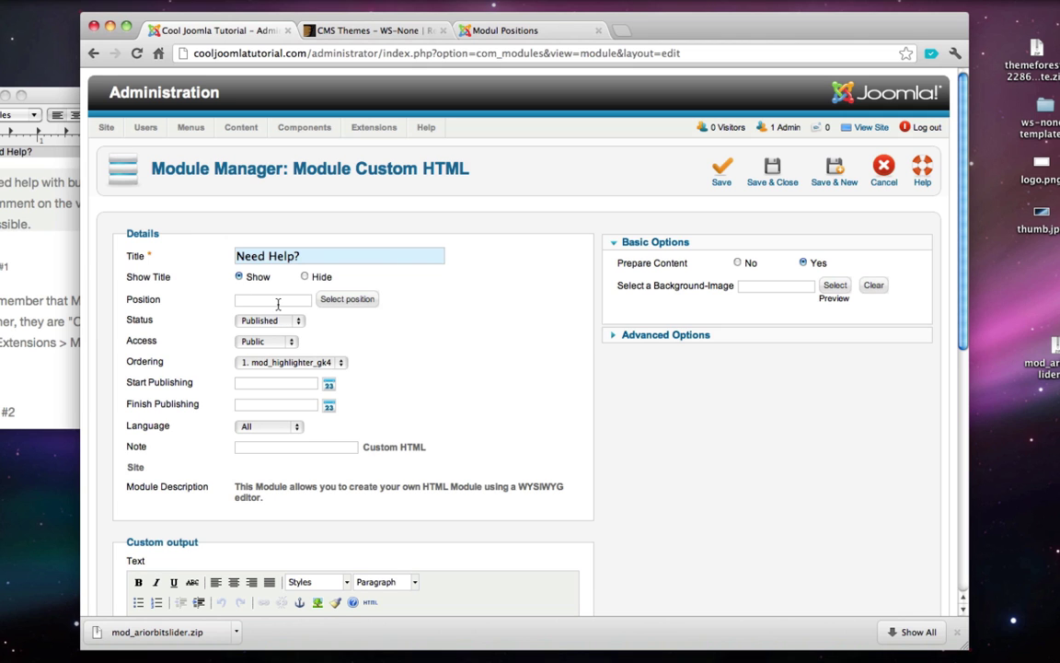
# - Set the module position to top1
pyautogui.click(348, 299)
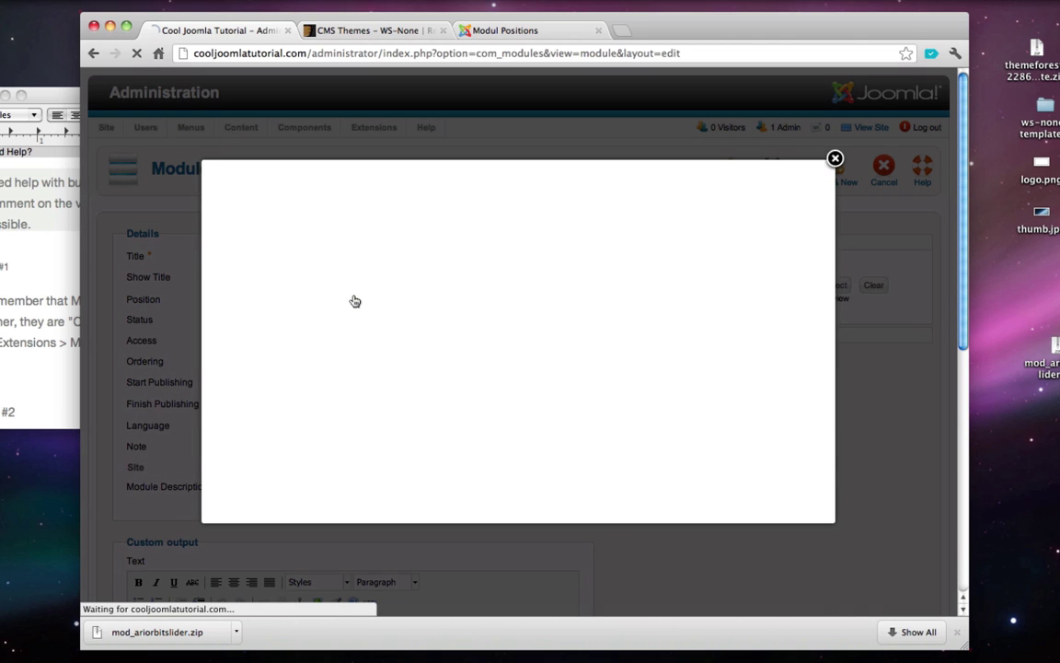
pyautogui.click(275, 187)
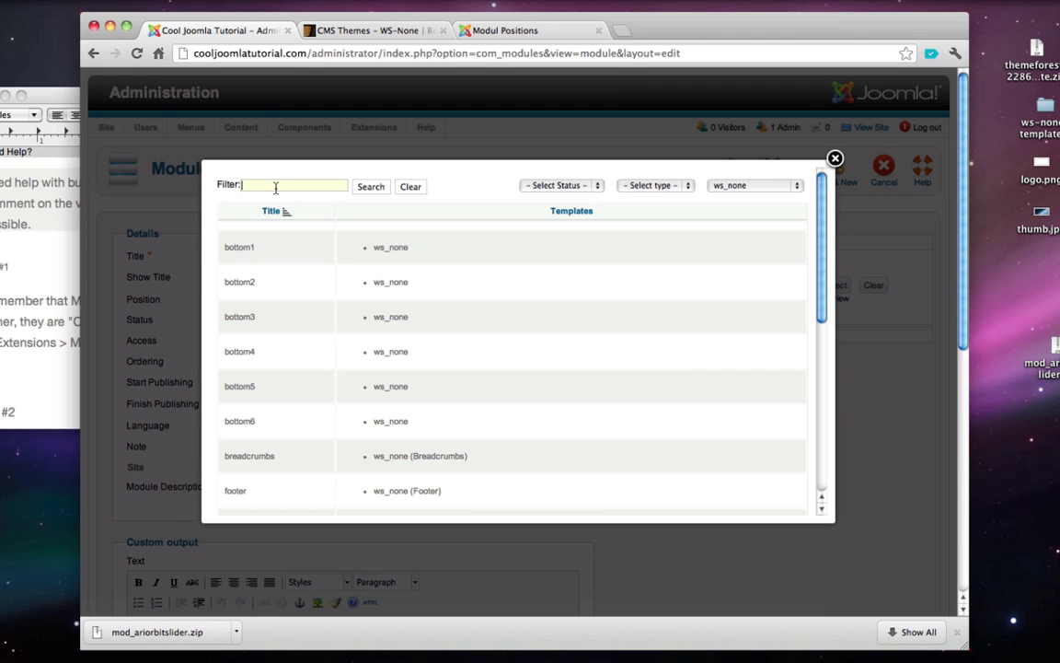
pyautogui.write('top')
pyautogui.click(371, 187)
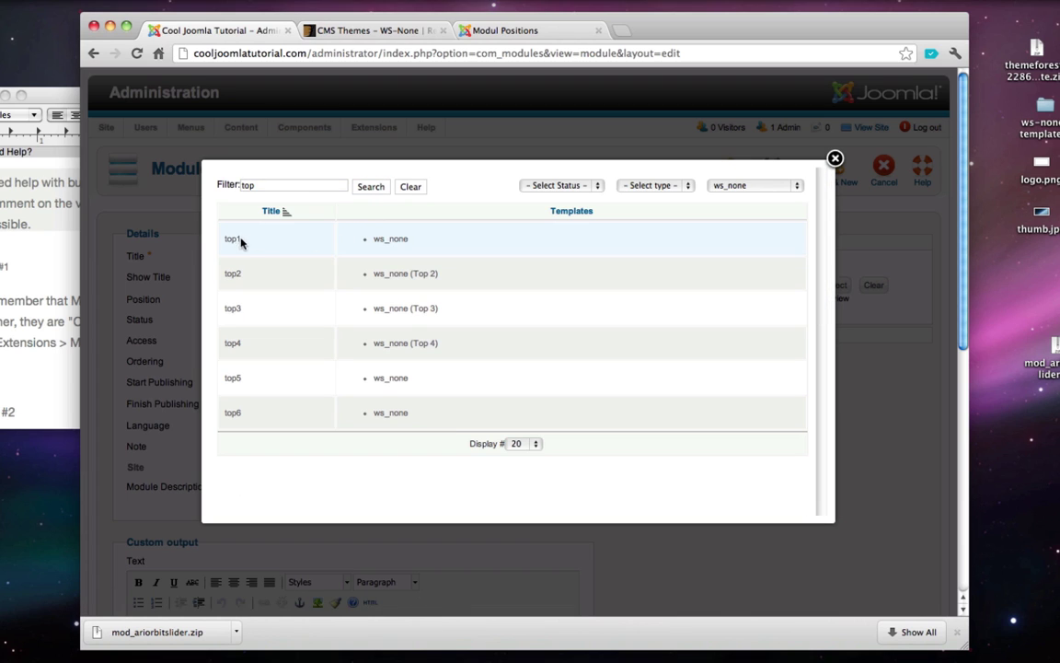
pyautogui.click(401, 241)
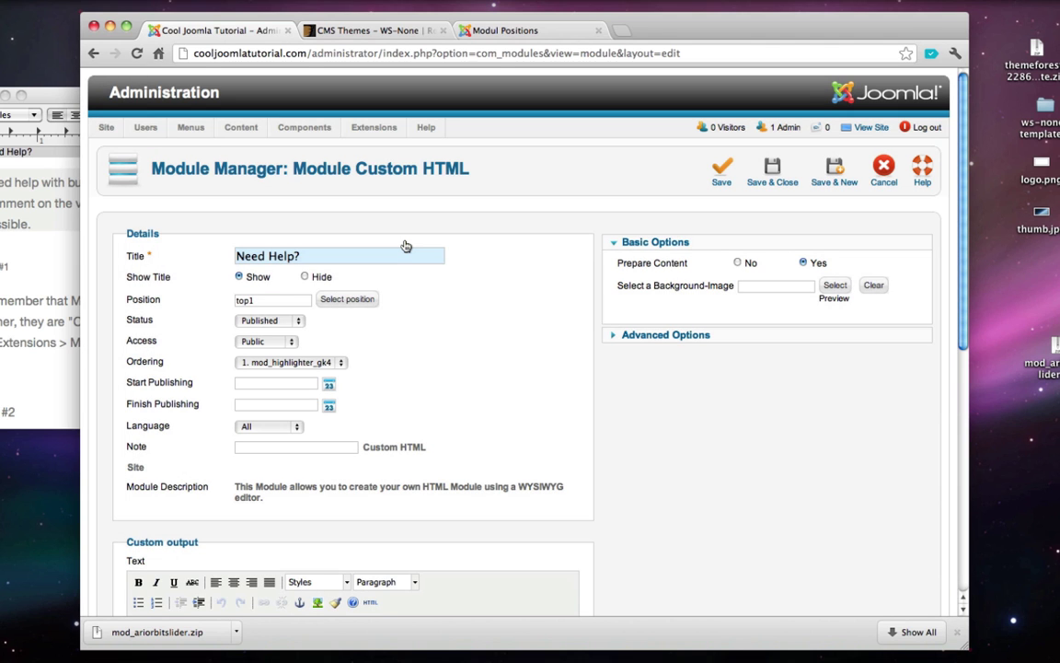
# - Copy the help paragraph from the notes into the module's content editor
pyautogui.scroll(-5, 405, 245)
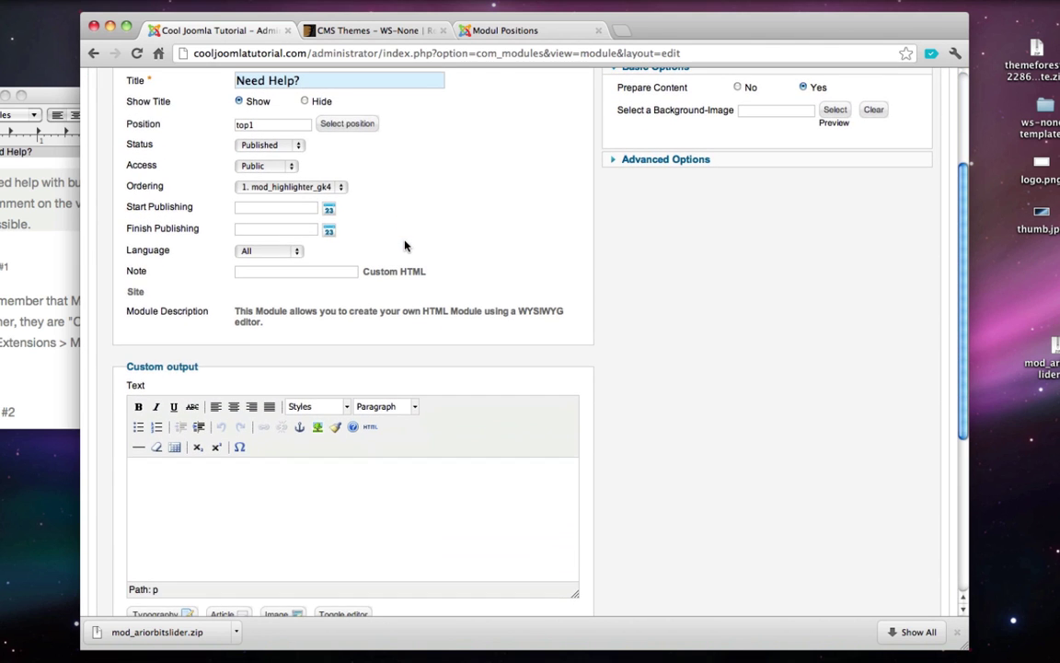
pyautogui.doubleClick(16, 181)
pyautogui.tripleClick(16, 181)
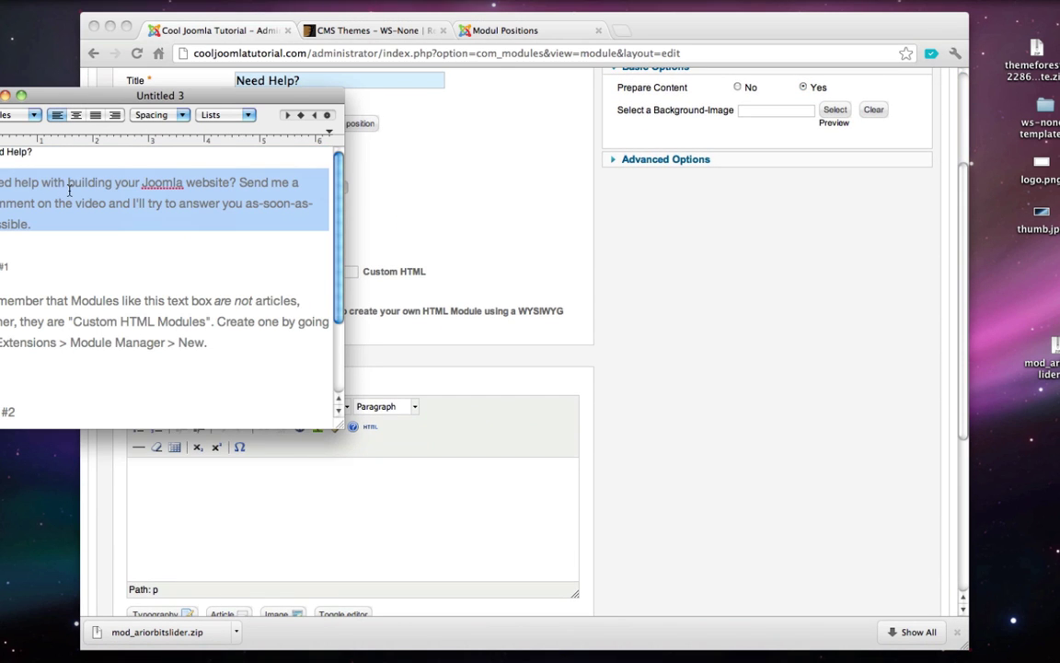
pyautogui.press('super+c')
pyautogui.click(407, 213)
pyautogui.click(361, 474)
pyautogui.press('super+v')
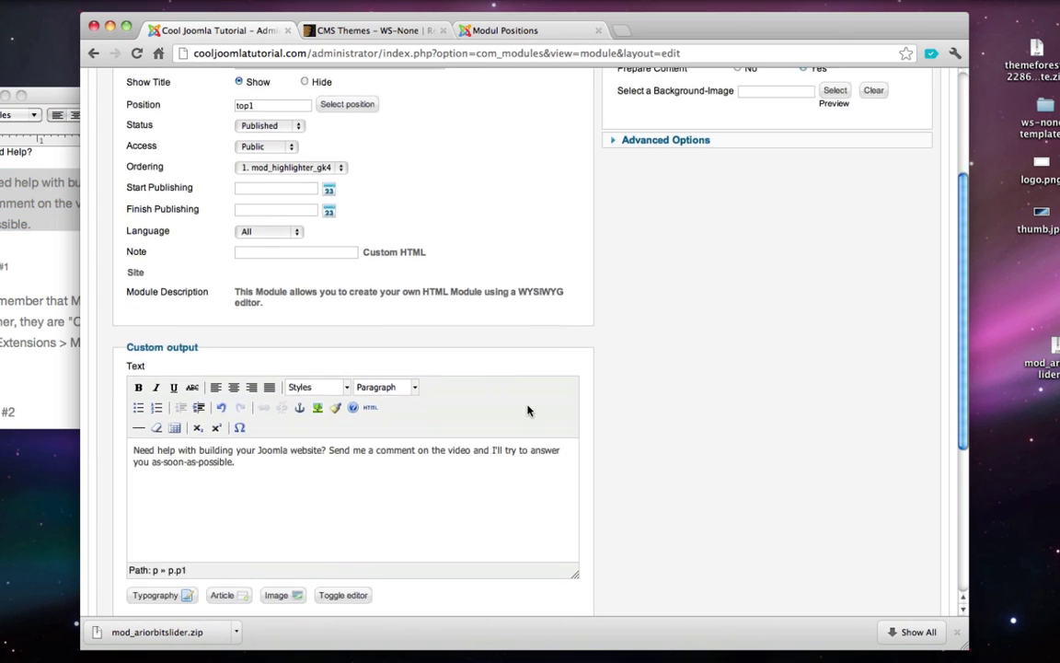
# - Set Module Assignment to 'Only on the pages selected', then view the demo's Modul Positions page
pyautogui.scroll(-5, 527, 410)
pyautogui.click(261, 387)
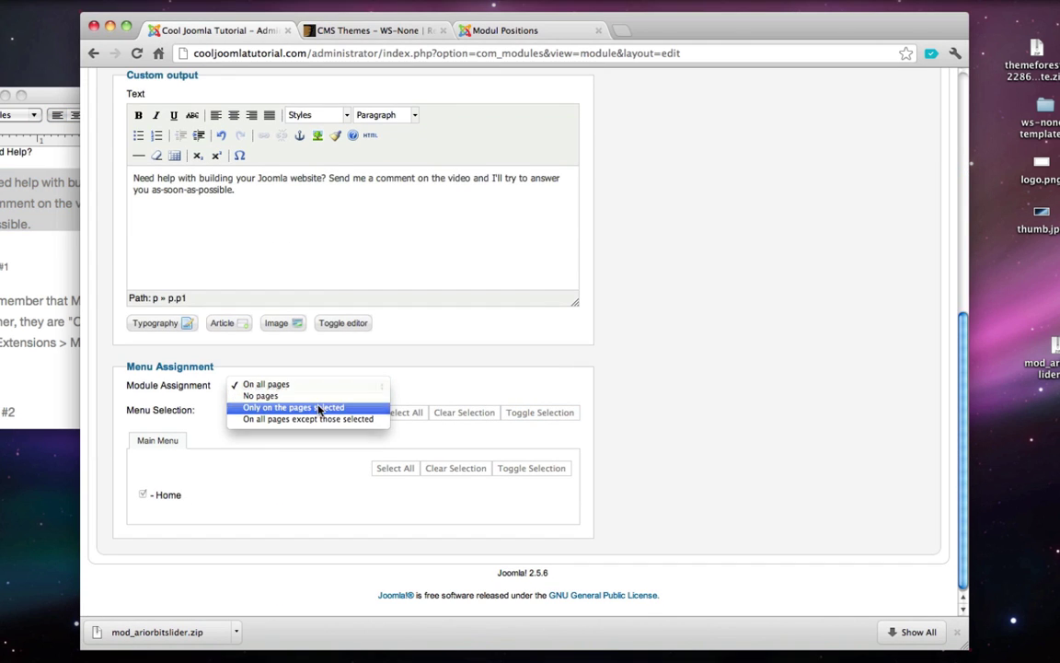
pyautogui.click(294, 407)
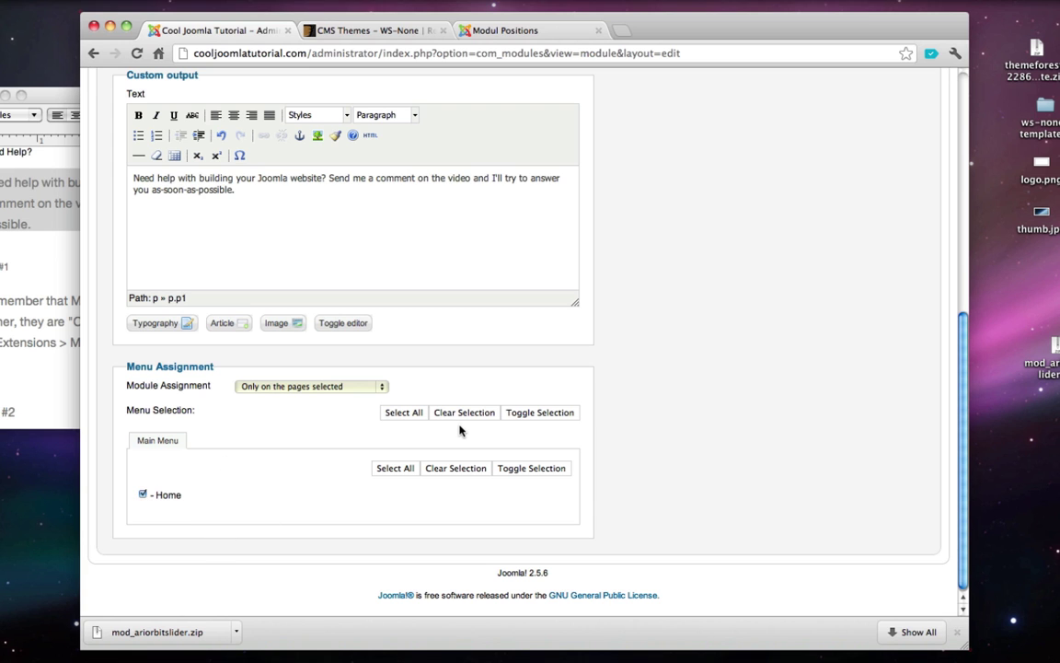
pyautogui.scroll(8, 460, 405)
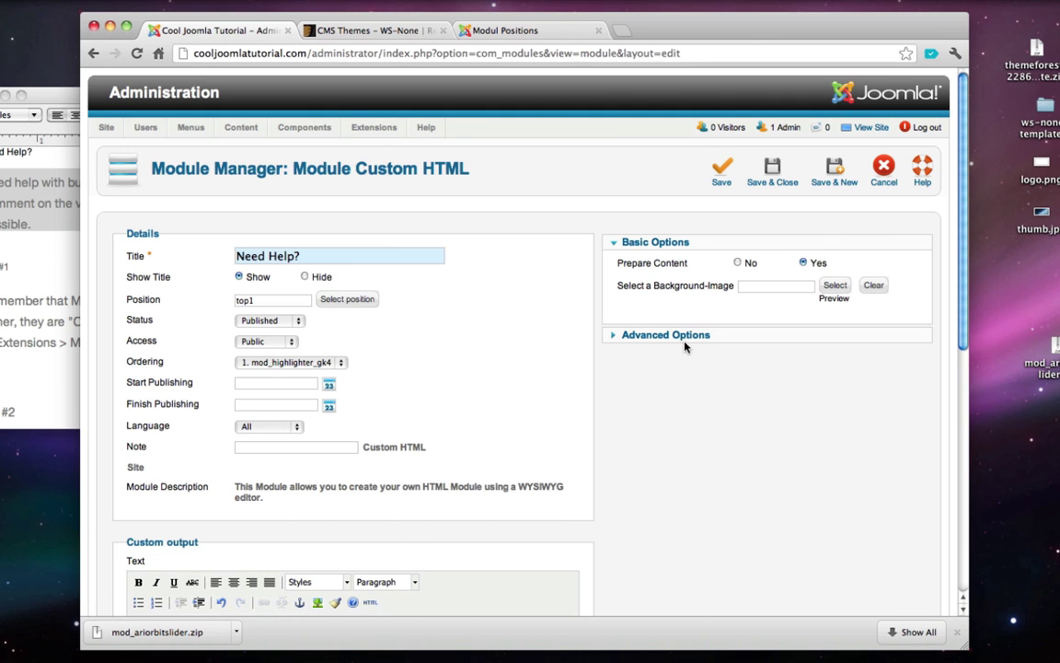
pyautogui.click(521, 32)
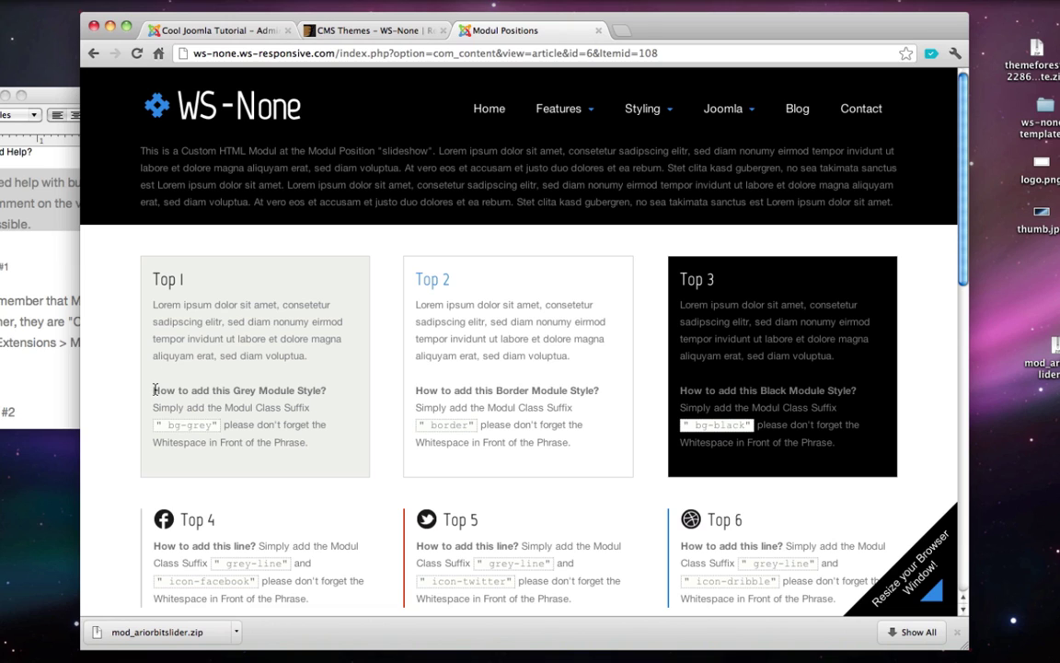
# - Copy the bg-grey suffix from the Top 1 example on the Modul Positions demo page
pyautogui.moveTo(155, 391); pyautogui.dragTo(330, 393)
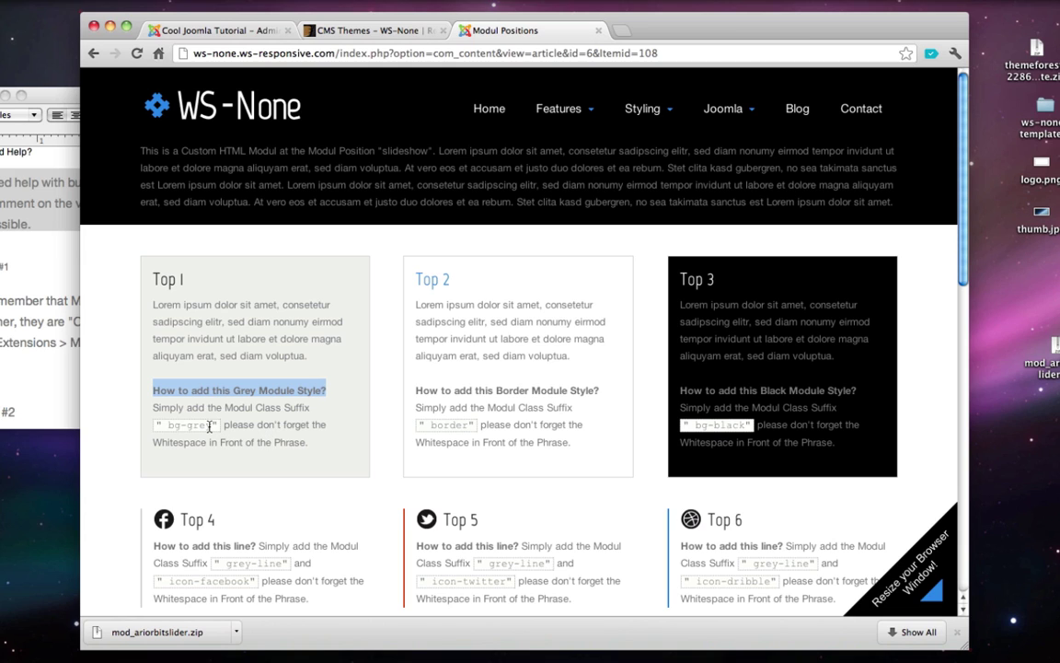
pyautogui.moveTo(212, 426); pyautogui.dragTo(161, 429)
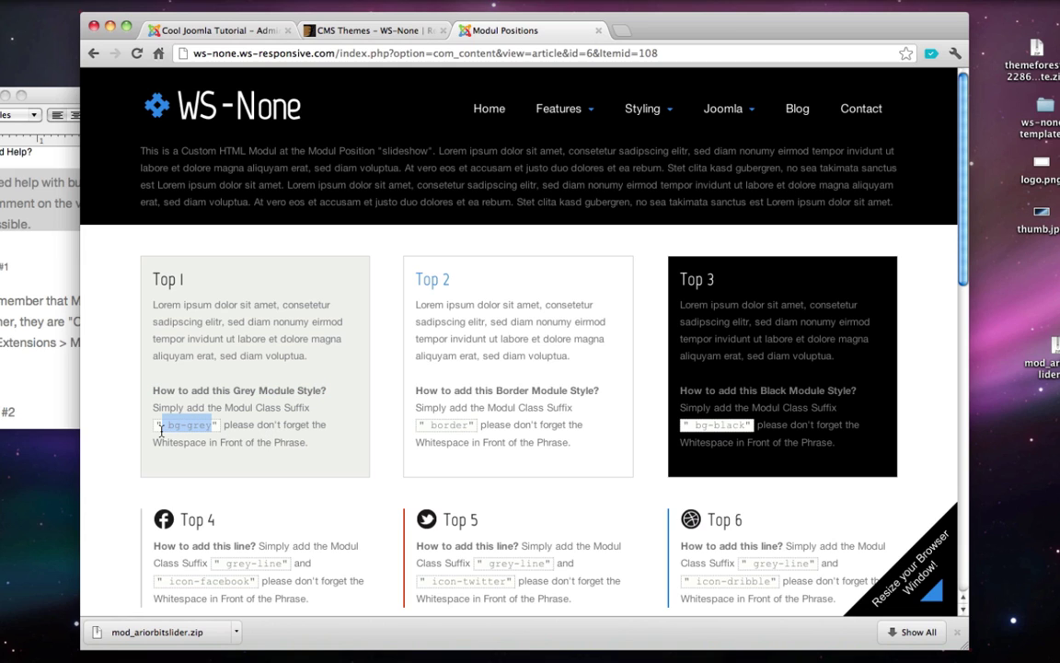
pyautogui.rightClick(195, 424)
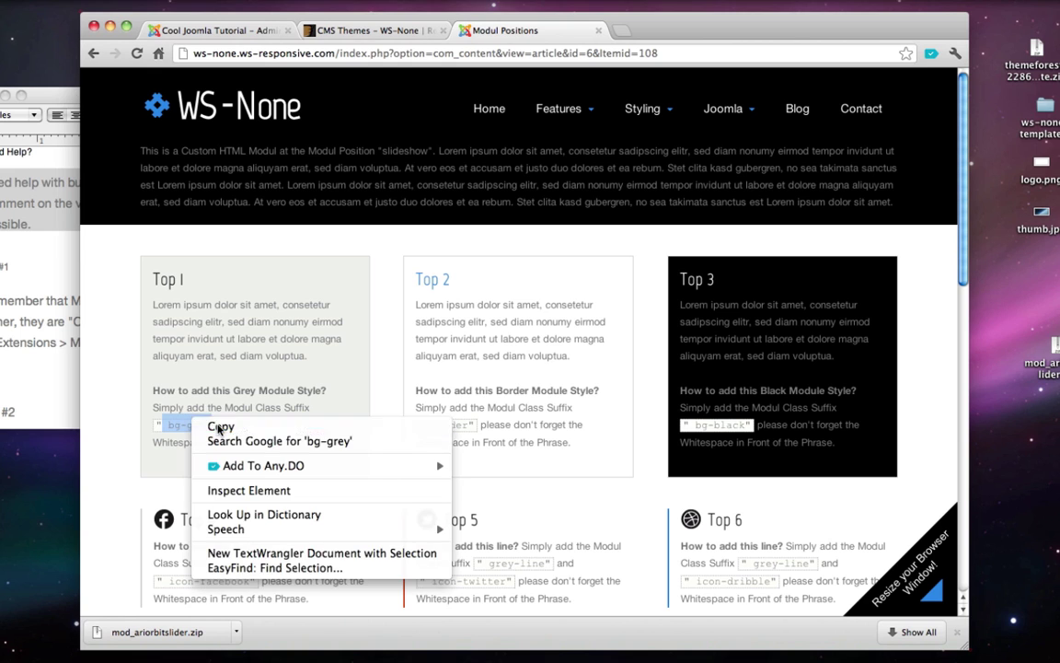
pyautogui.click(218, 428)
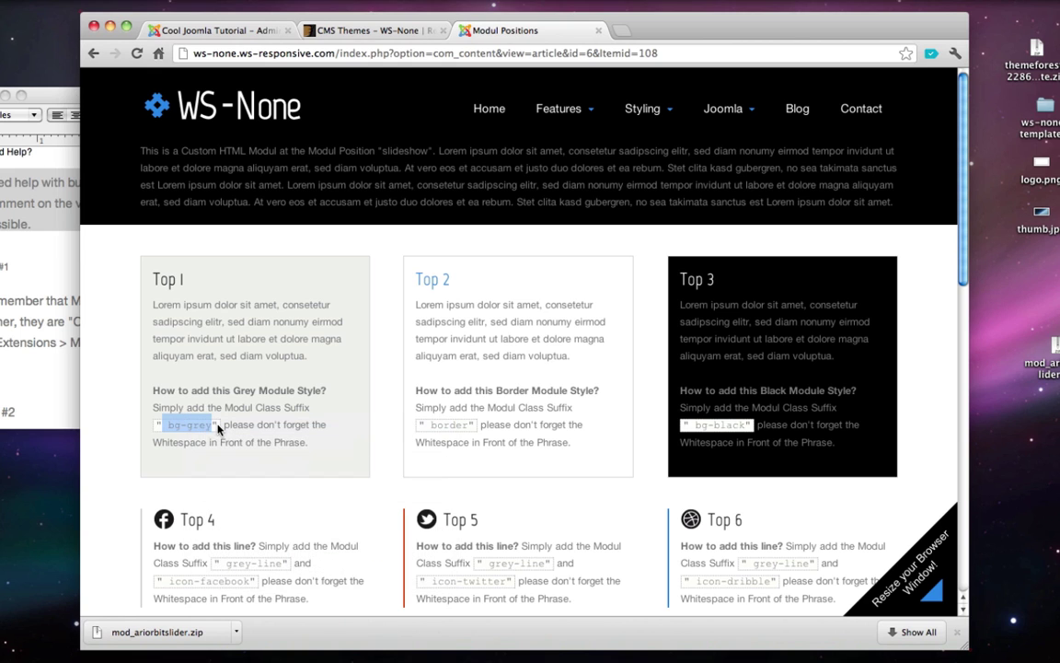
pyautogui.click(234, 35)
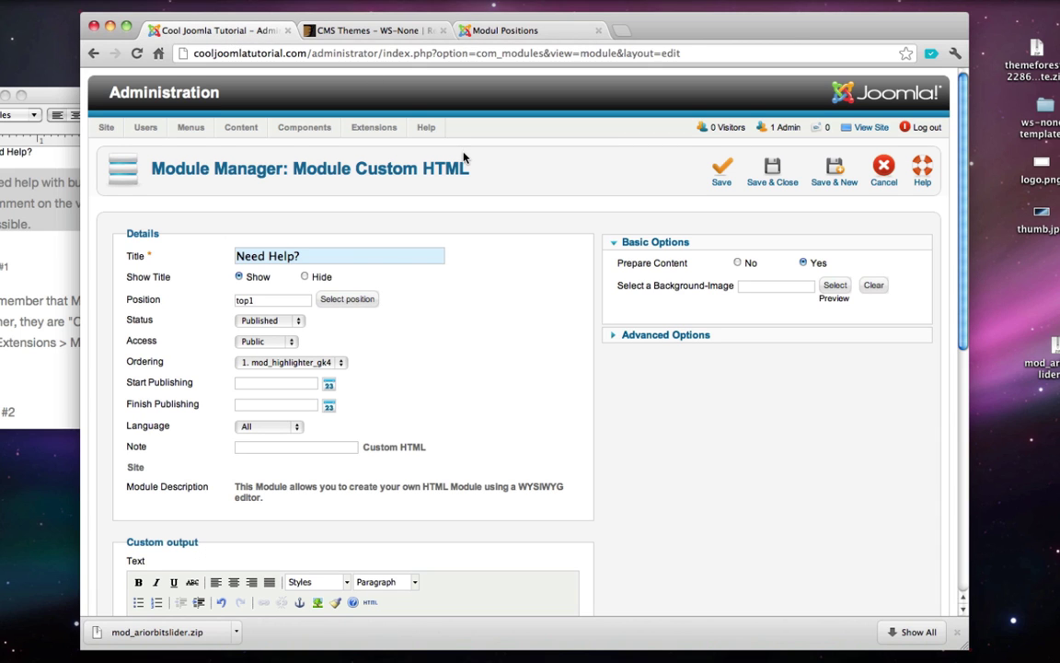
# - Paste bg-grey as the Need Help? module's class suffix under Advanced Options and save it
pyautogui.scroll(-1, 423, 140)
pyautogui.click(656, 328)
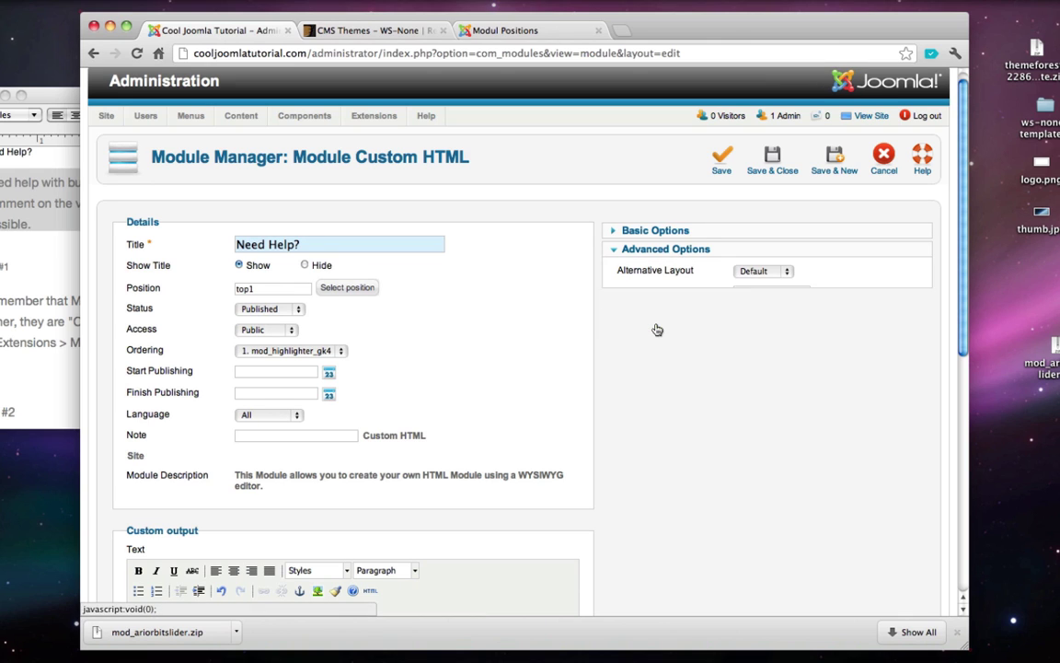
pyautogui.moveTo(635, 294)
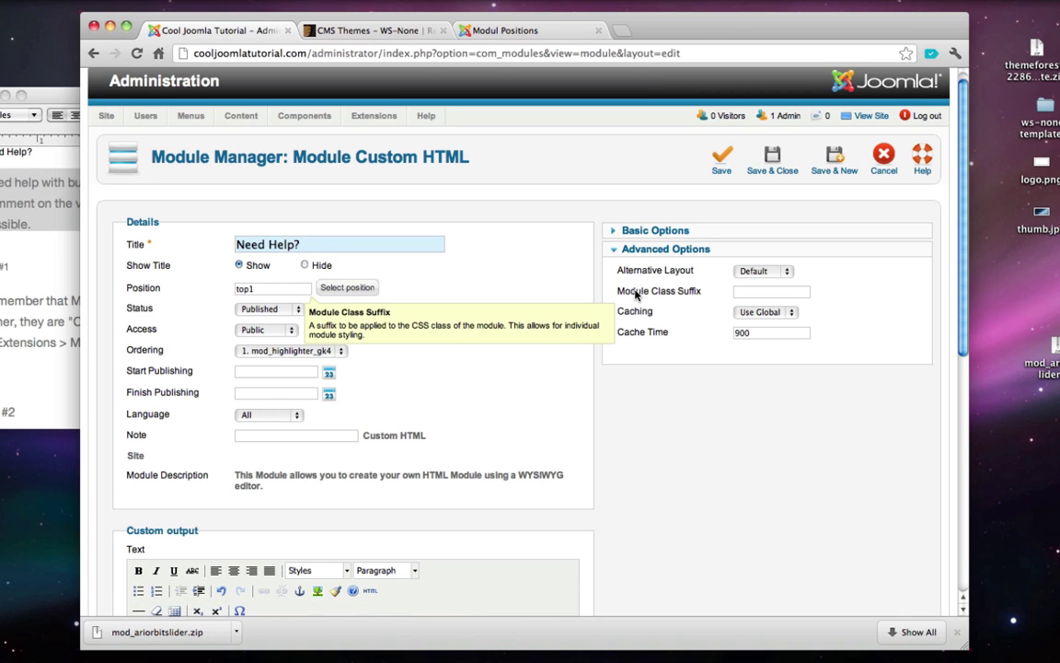
pyautogui.rightClick(745, 293)
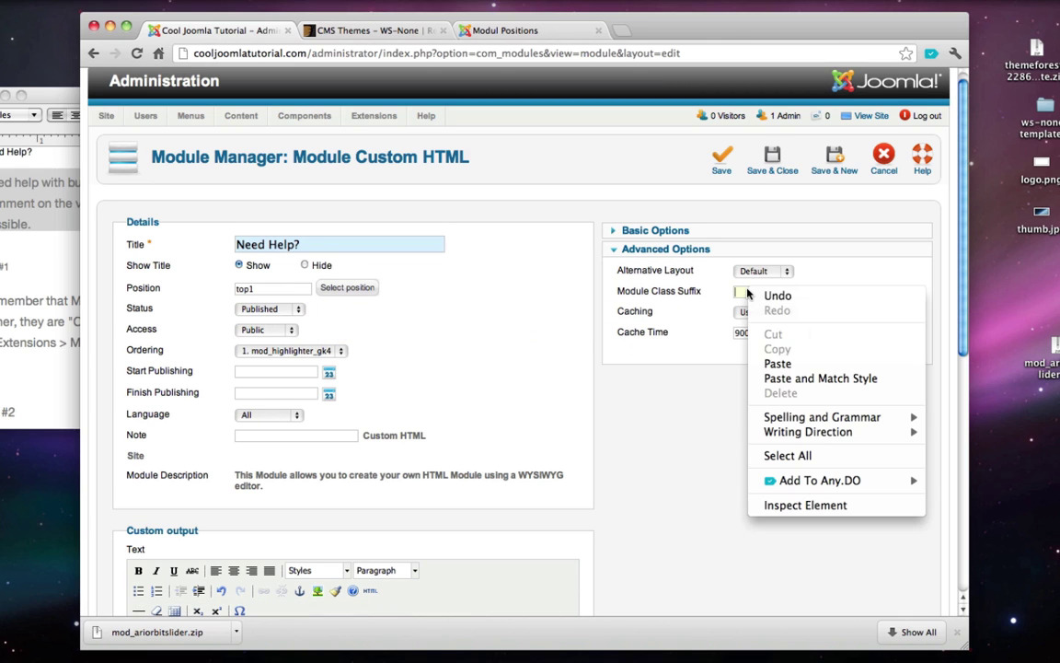
pyautogui.click(779, 363)
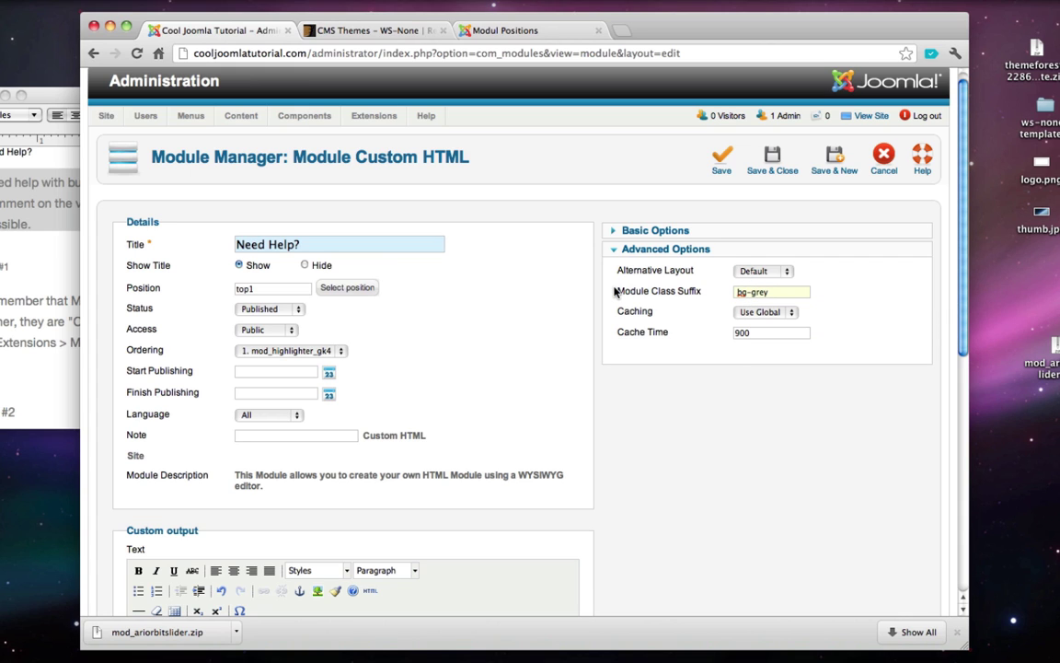
pyautogui.scroll(-1, 615, 292)
pyautogui.click(773, 134)
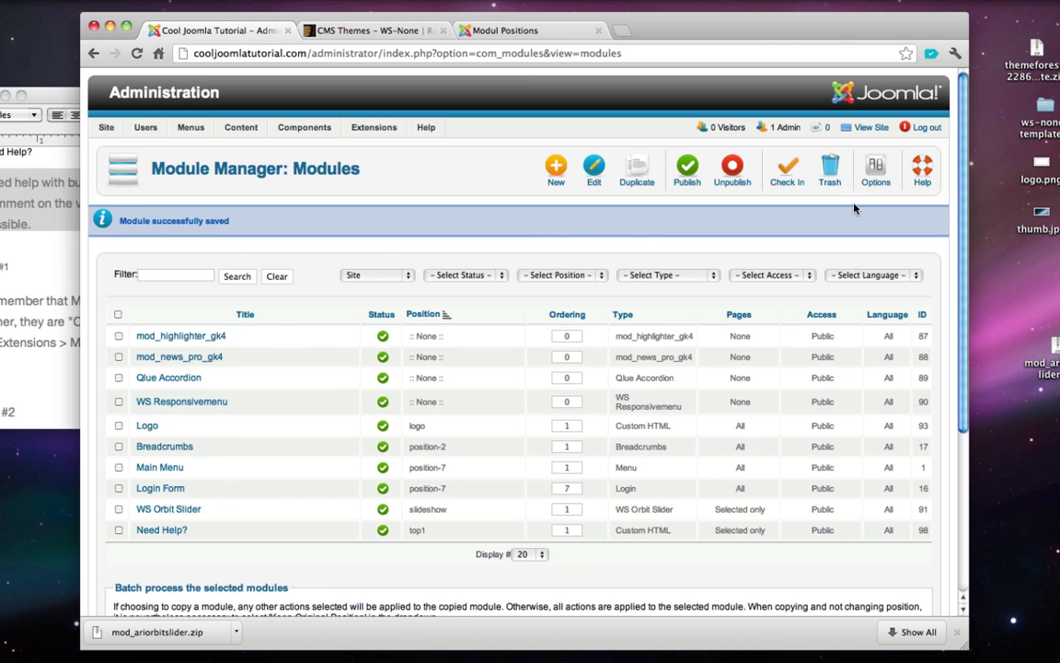
pyautogui.click(873, 127)
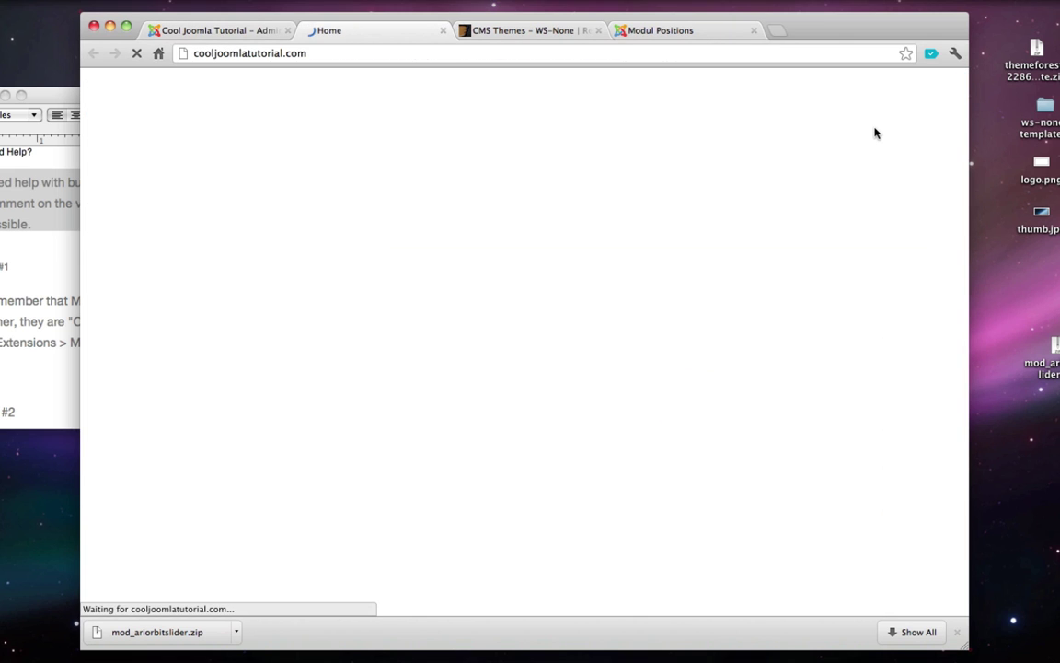
pyautogui.scroll(-2, 405, 402)
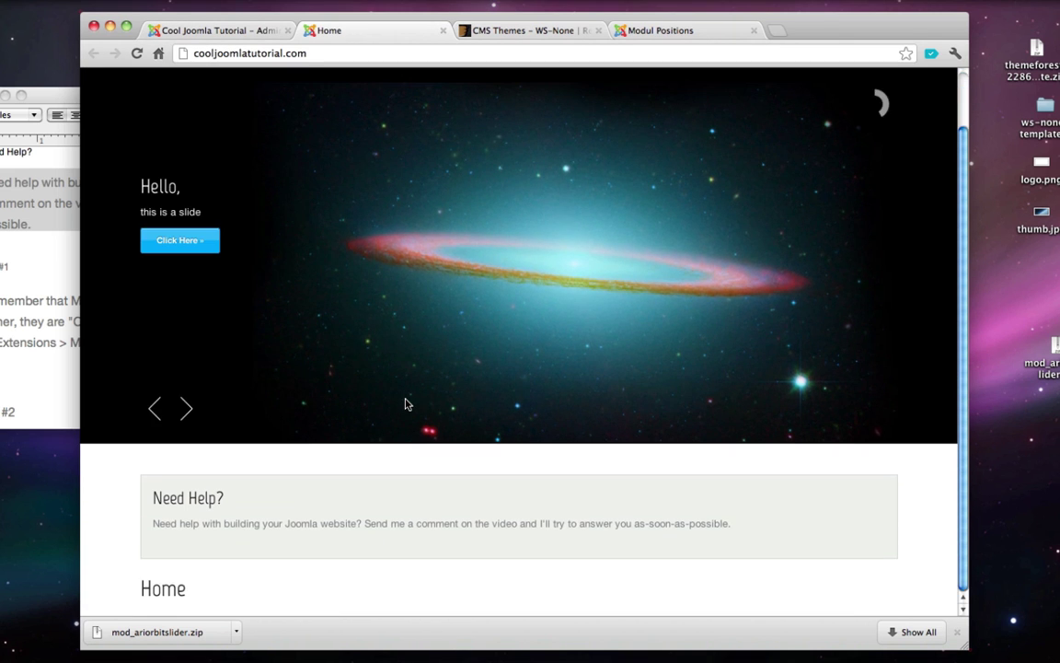
pyautogui.moveTo(147, 497); pyautogui.dragTo(754, 522)
pyautogui.click(757, 522)
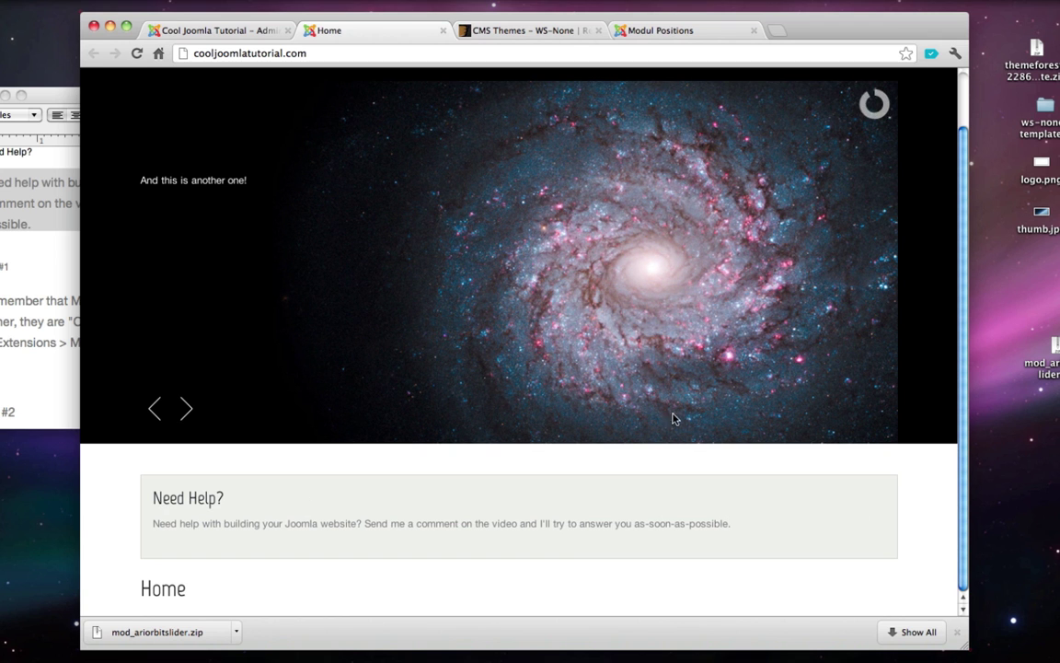
pyautogui.click(443, 32)
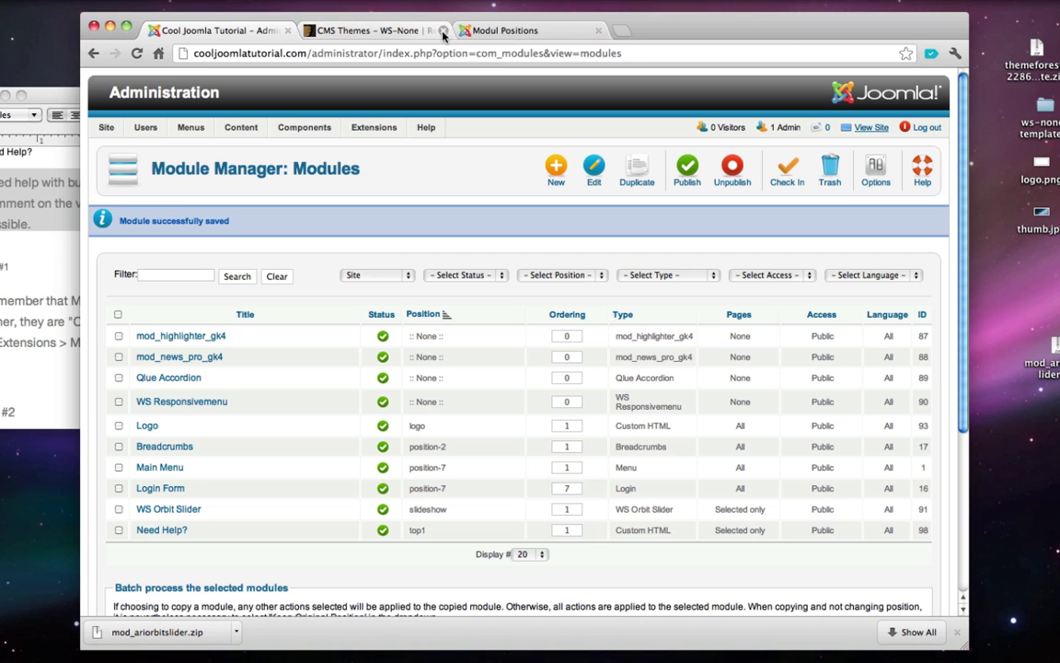
# - Create a new Custom HTML module titled 'Tip #1', pasting the title from the notes
pyautogui.click(556, 175)
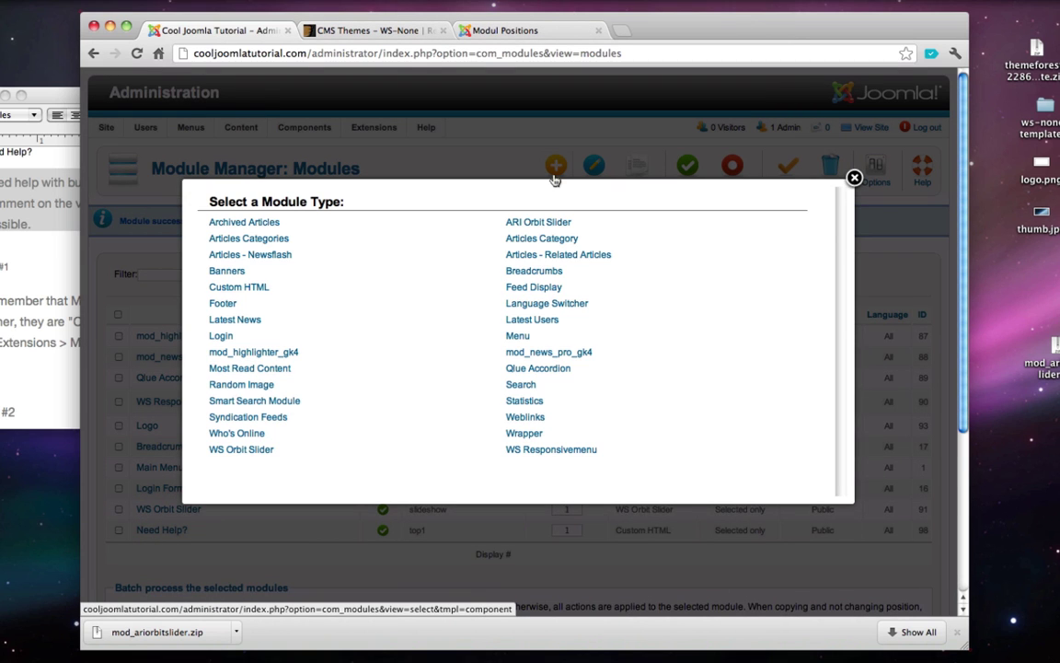
pyautogui.click(246, 288)
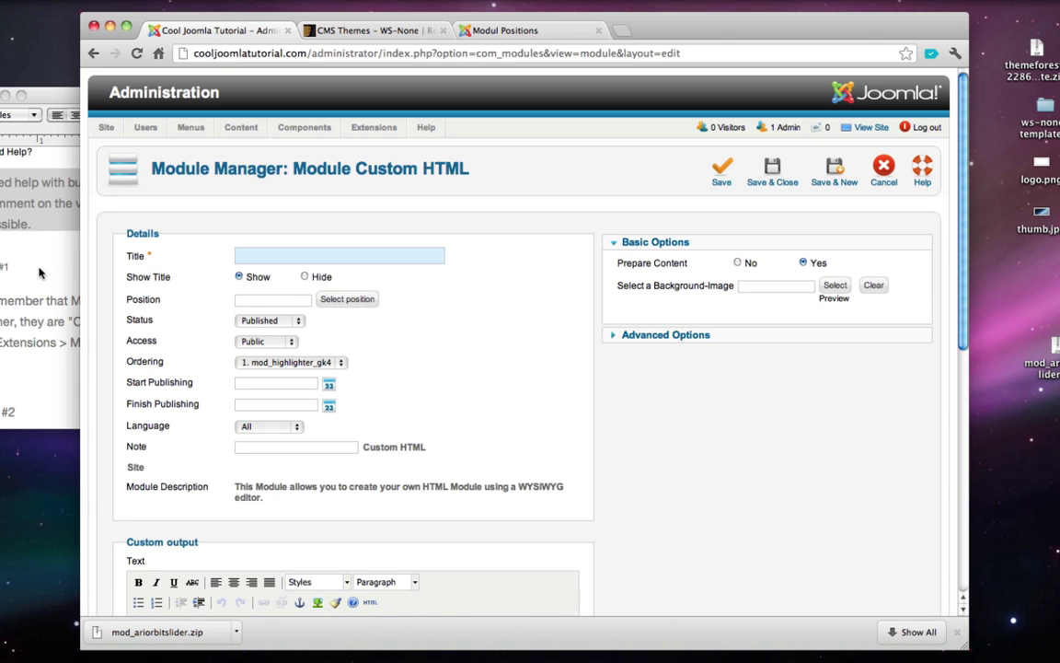
pyautogui.click(39, 272)
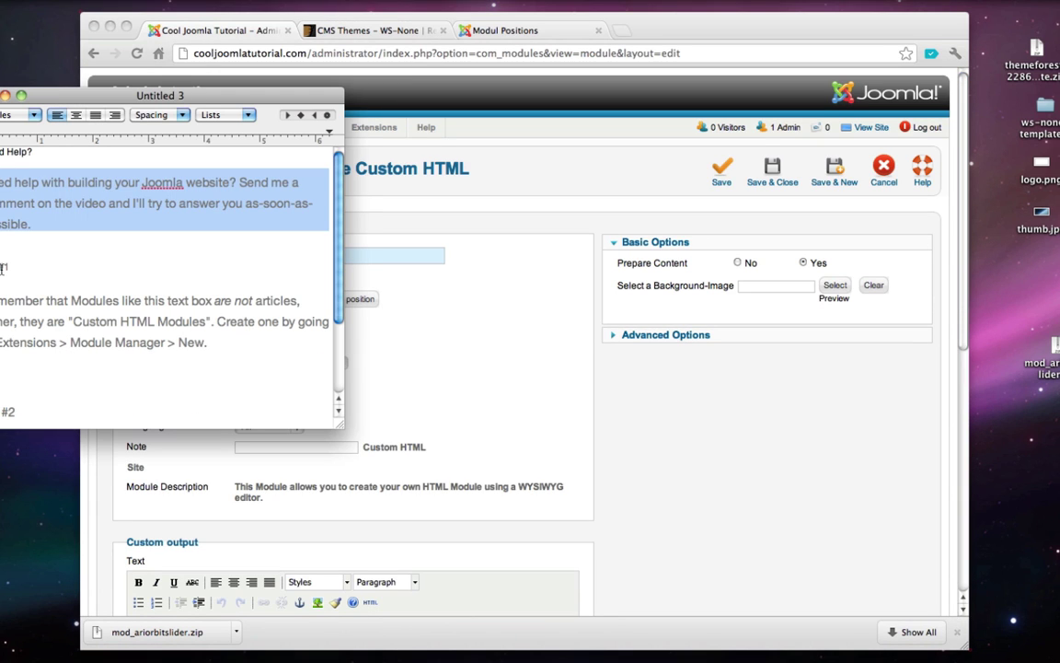
pyautogui.tripleClick(2, 268)
pyautogui.click(299, 262)
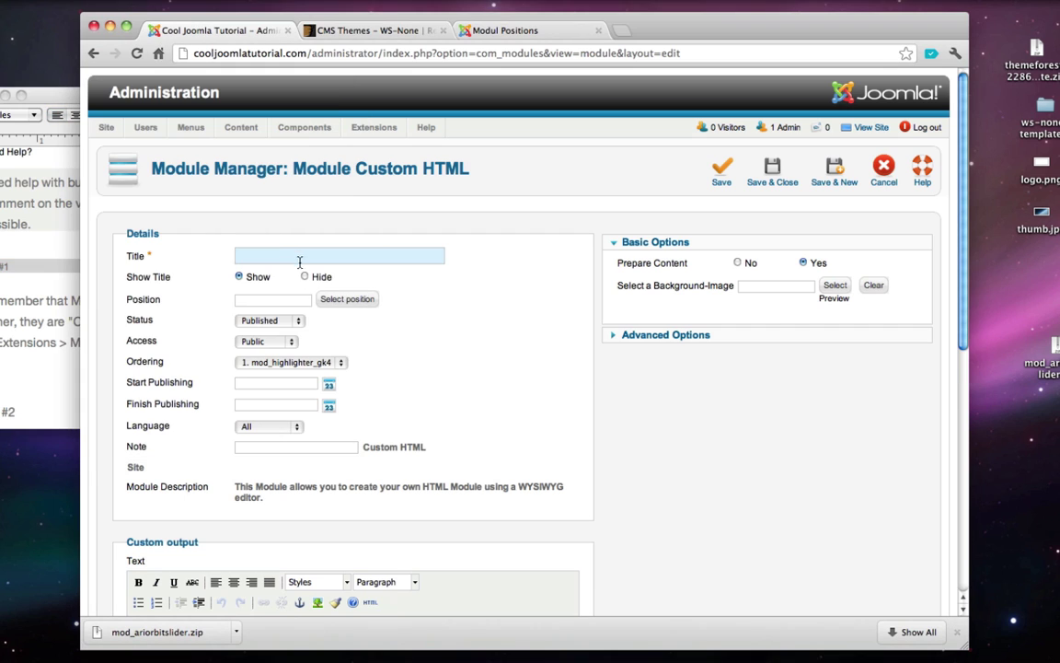
pyautogui.write('Tip #1')
pyautogui.press('BackSpace')
# - Place the module in position top2, checking the Top 2 example on the demo page
pyautogui.click(337, 298)
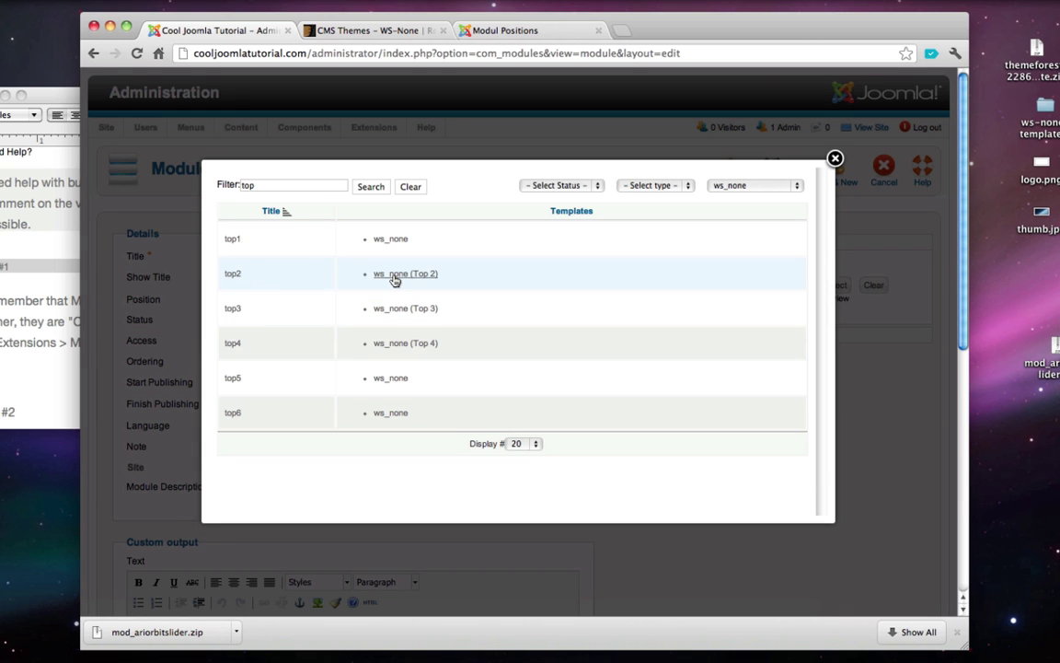
pyautogui.click(394, 276)
pyautogui.click(458, 31)
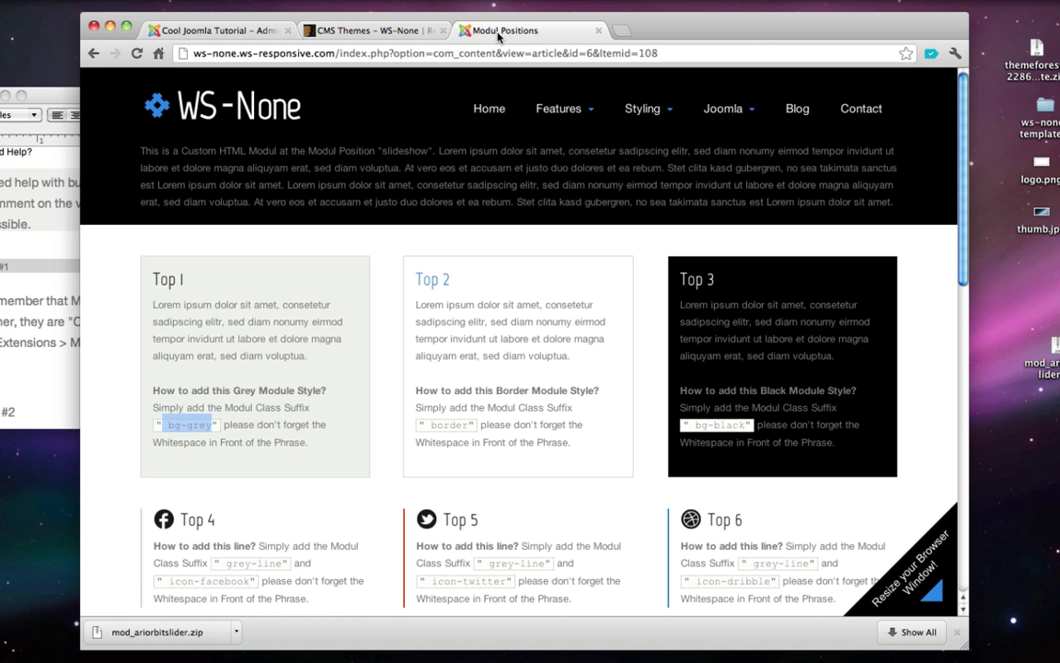
pyautogui.doubleClick(432, 280)
pyautogui.click(435, 281)
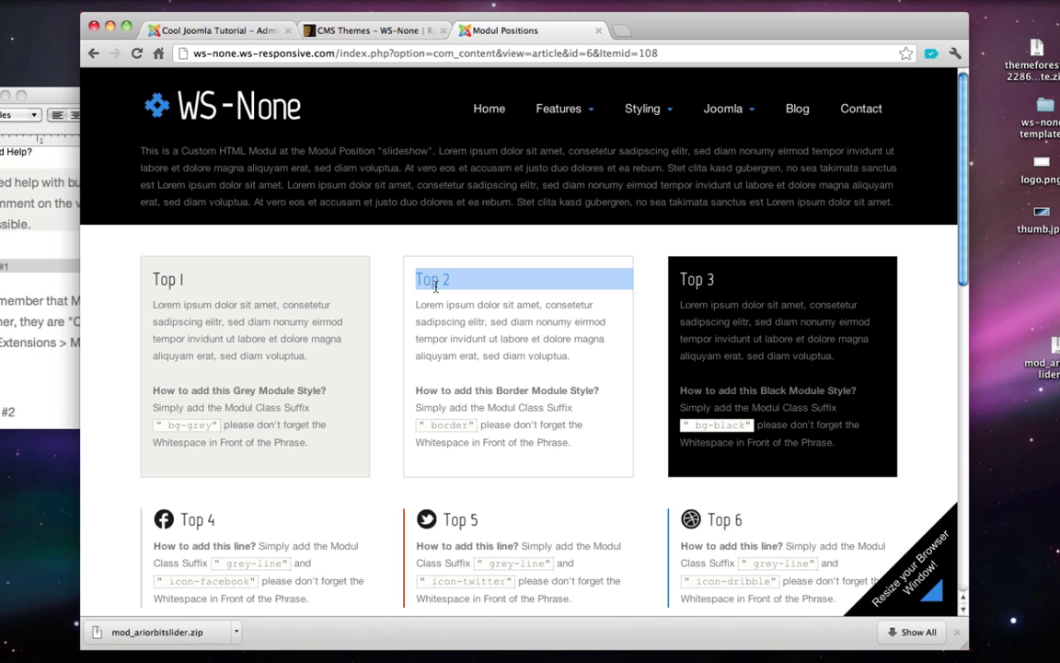
pyautogui.click(445, 290)
pyautogui.click(182, 32)
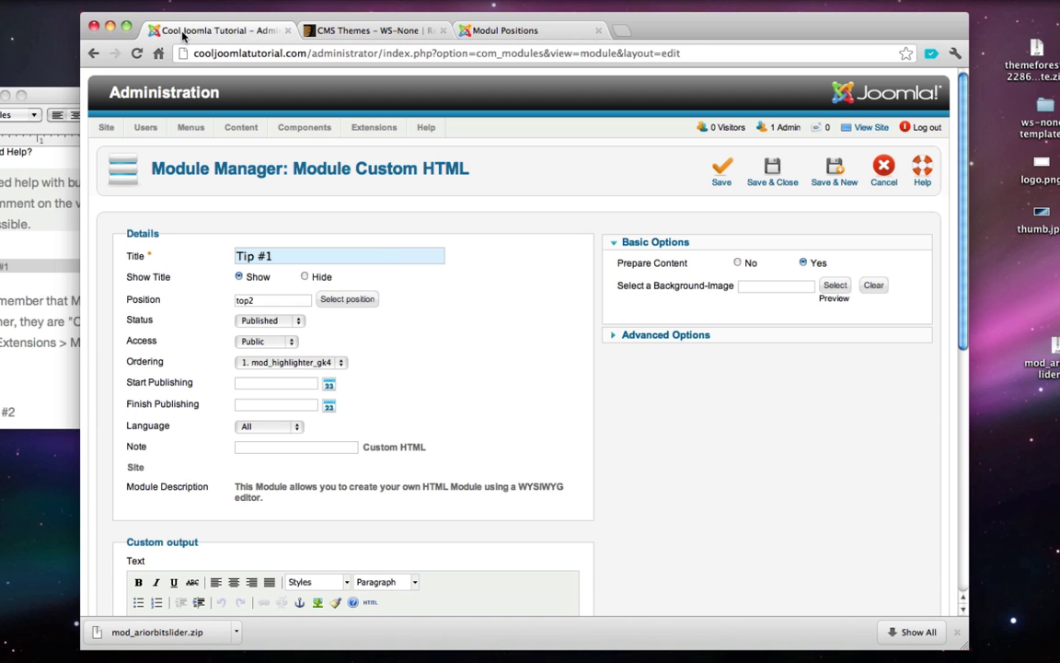
# - Paste the Modules reminder paragraph from the notes into the module text
pyautogui.scroll(-1, 263, 142)
pyautogui.tripleClick(22, 317)
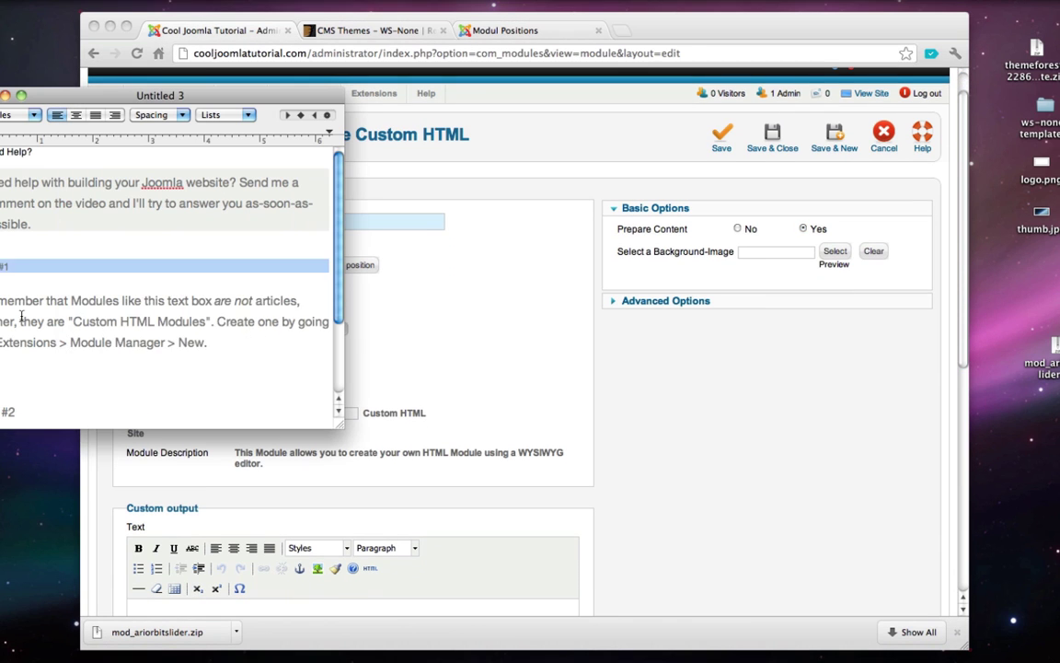
pyautogui.click(539, 373)
pyautogui.scroll(-5, 538, 372)
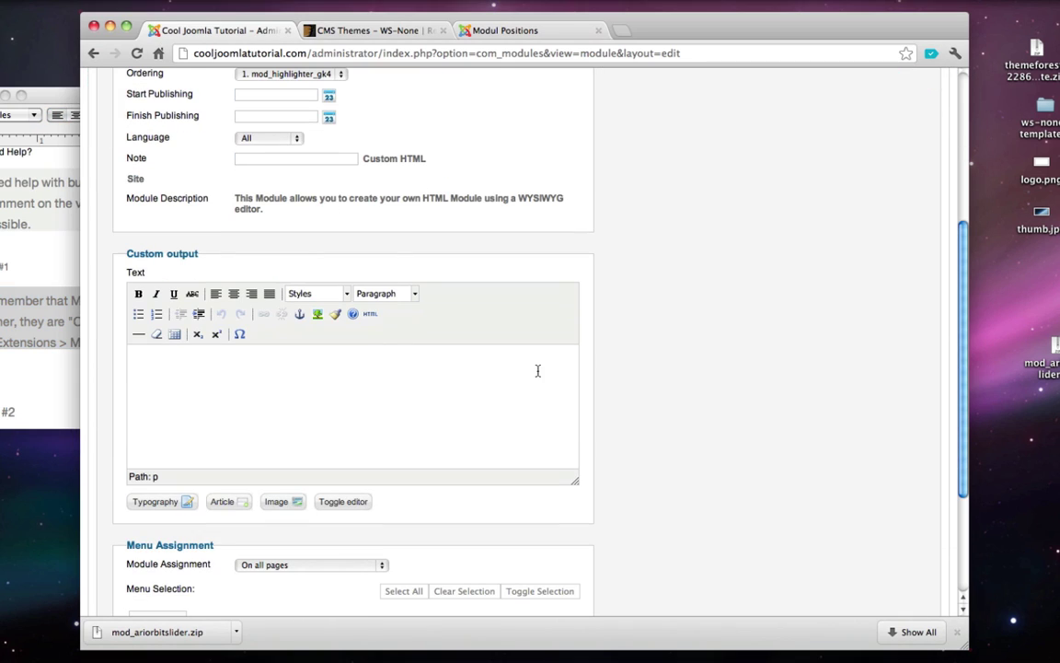
pyautogui.write('Remember that Modules like this text box are not articles, rather, they are "Custom HTML Modules". Create one by going to Extensions > Module Manager > New.')
# - Set Module Assignment to 'Only on the pages selected' with Home, then view the demo page
pyautogui.scroll(-2, 436, 389)
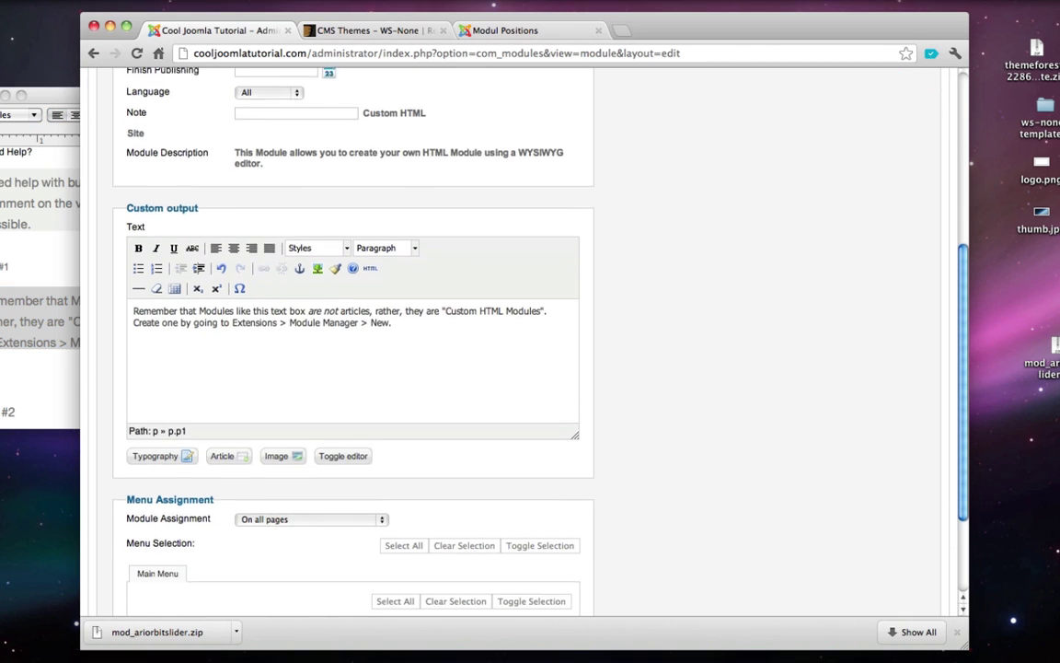
pyautogui.click(298, 507)
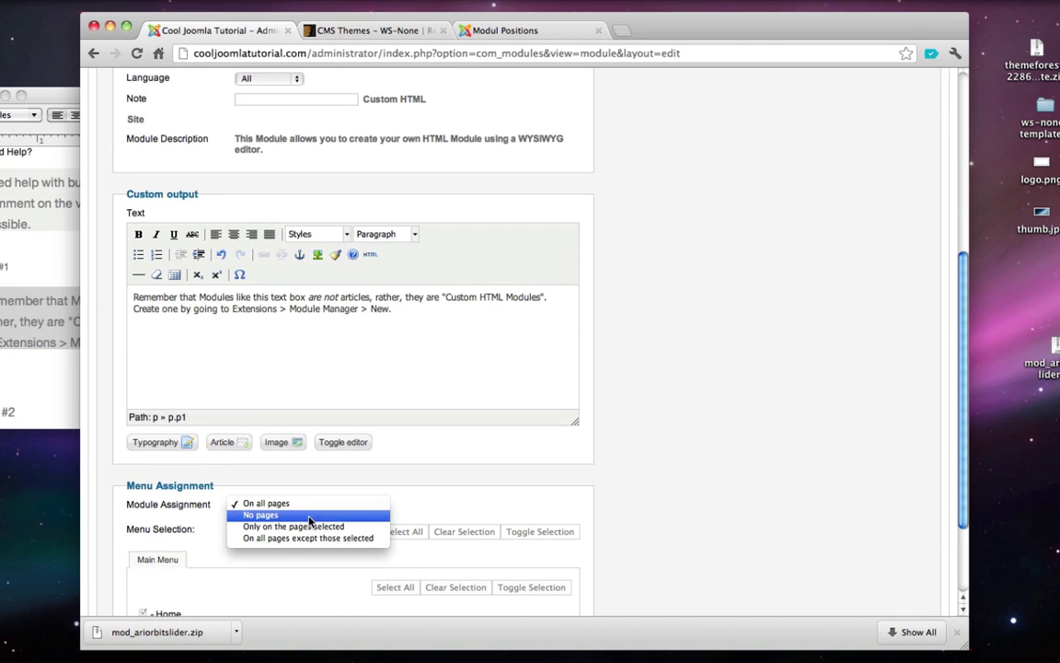
pyautogui.click(281, 459)
pyautogui.scroll(-1, 311, 526)
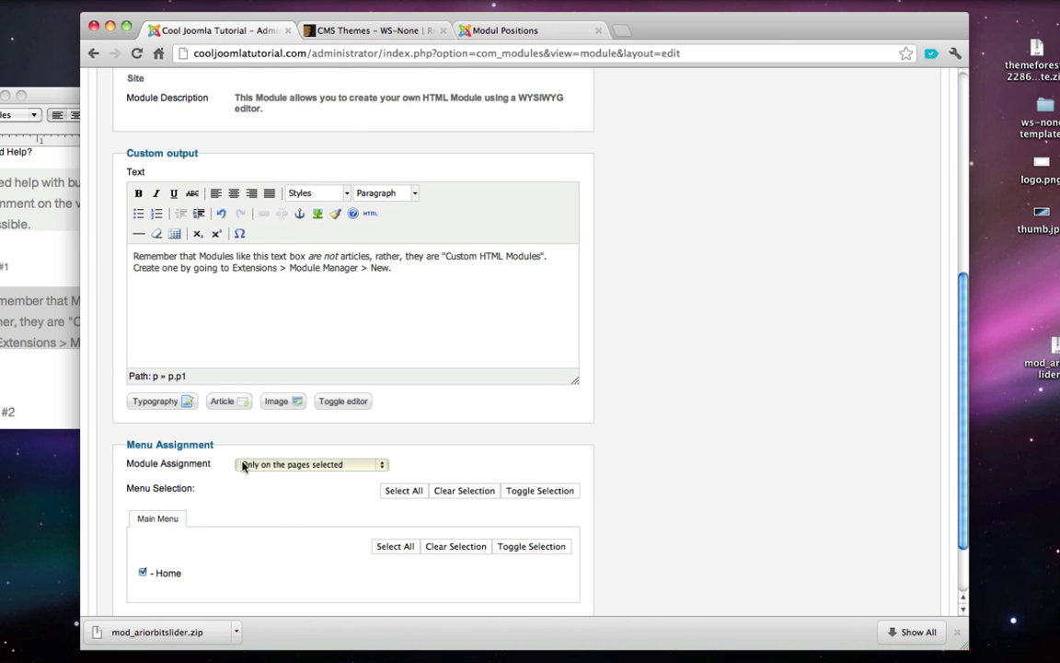
pyautogui.scroll(8, 368, 516)
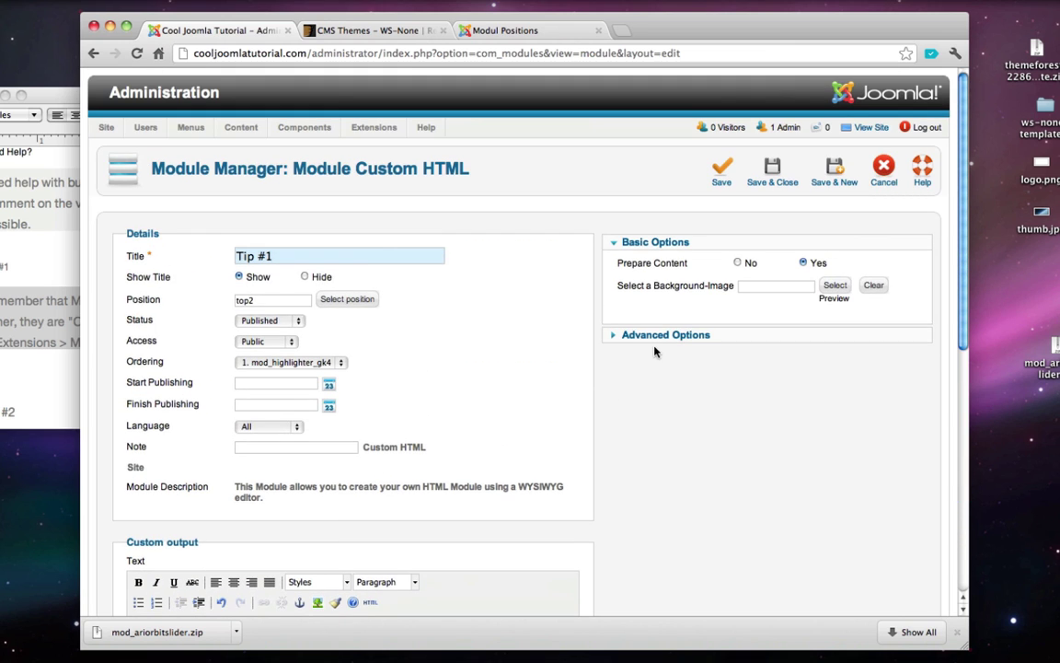
pyautogui.click(500, 33)
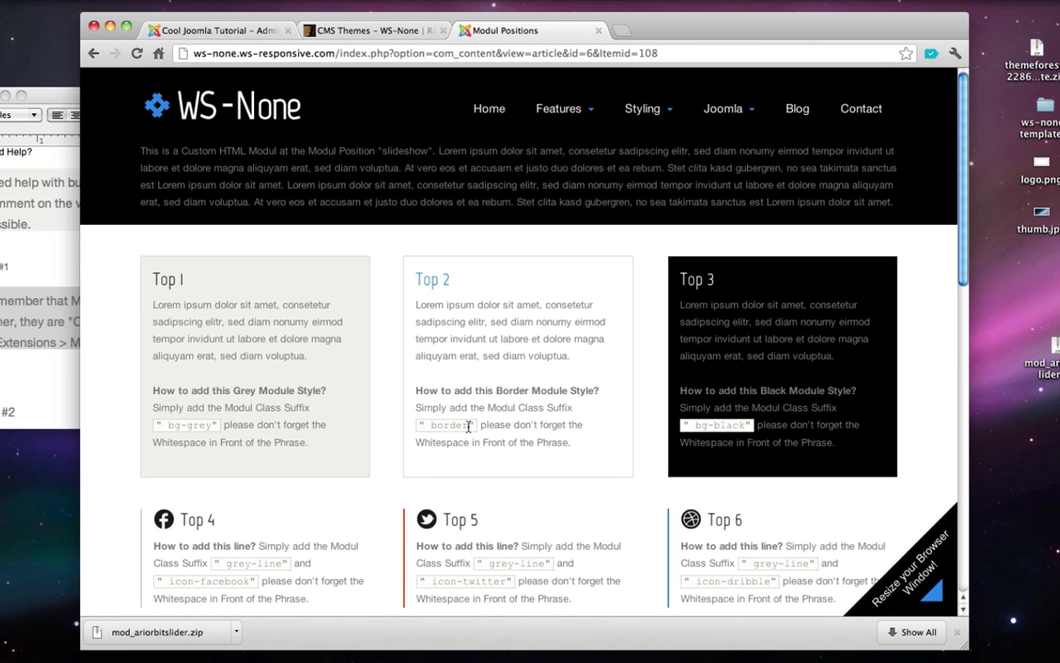
# - Give Tip #1 the module class suffix 'border' and save it
pyautogui.moveTo(468, 426); pyautogui.dragTo(425, 430)
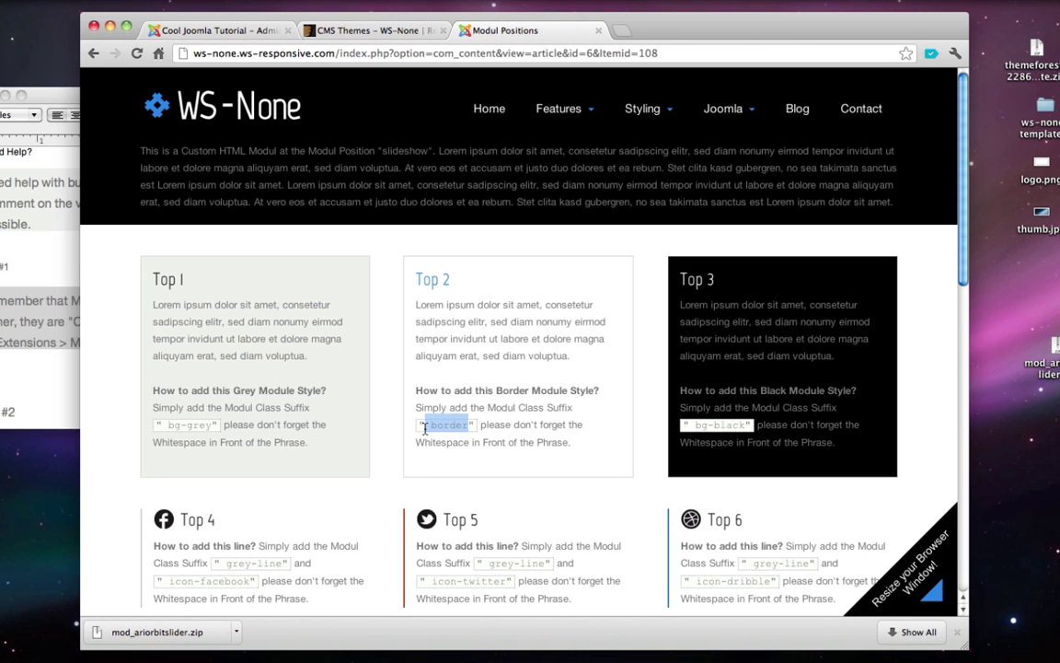
pyautogui.click(193, 32)
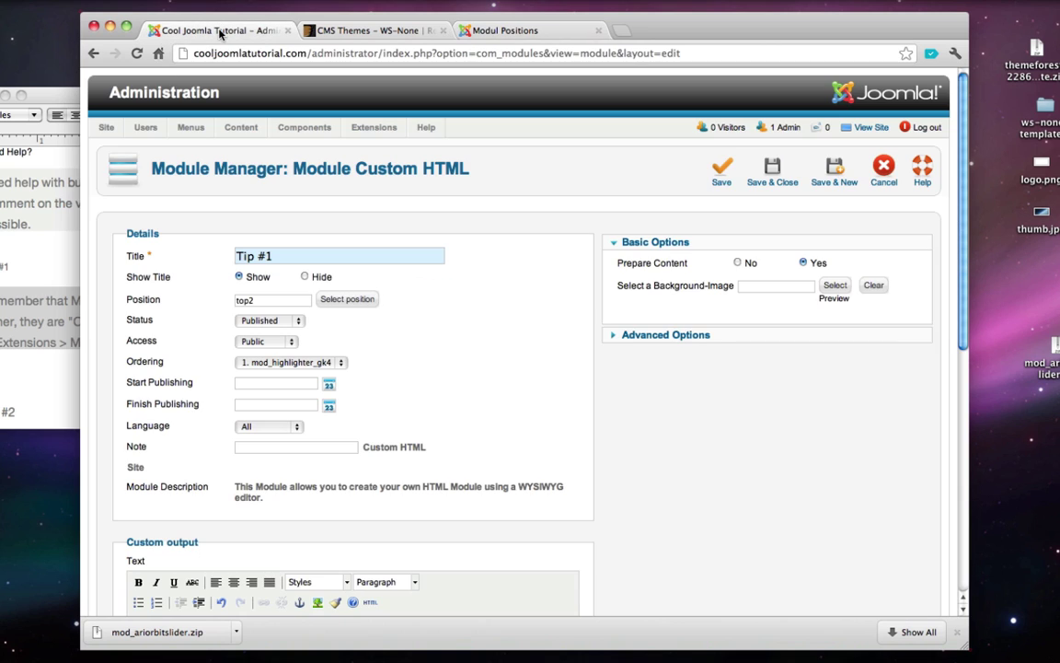
pyautogui.click(679, 335)
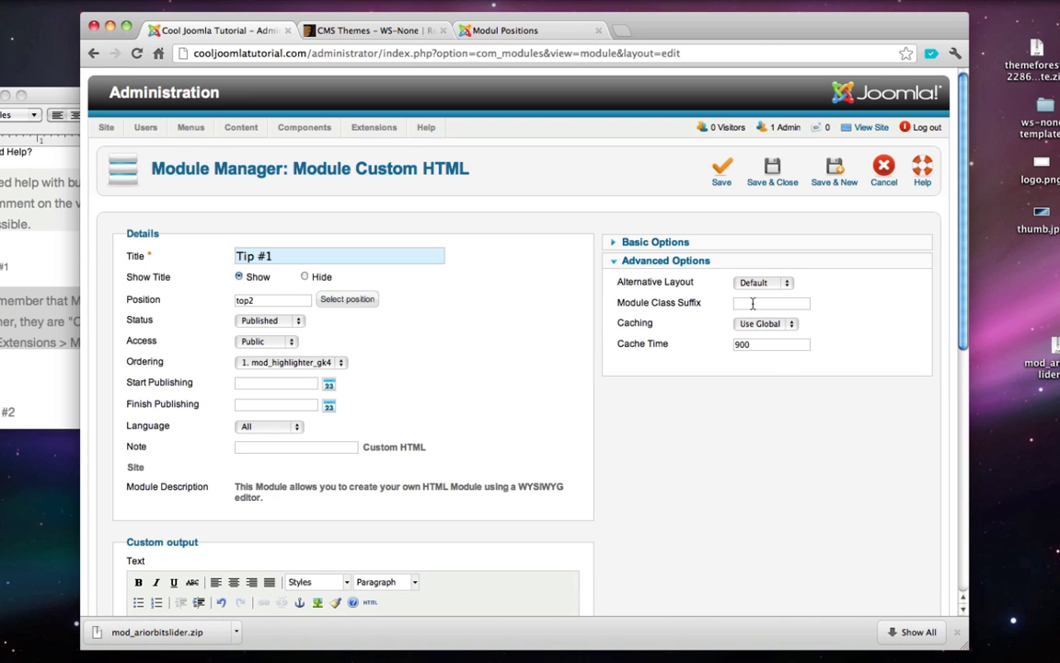
pyautogui.write('border')
pyautogui.click(773, 169)
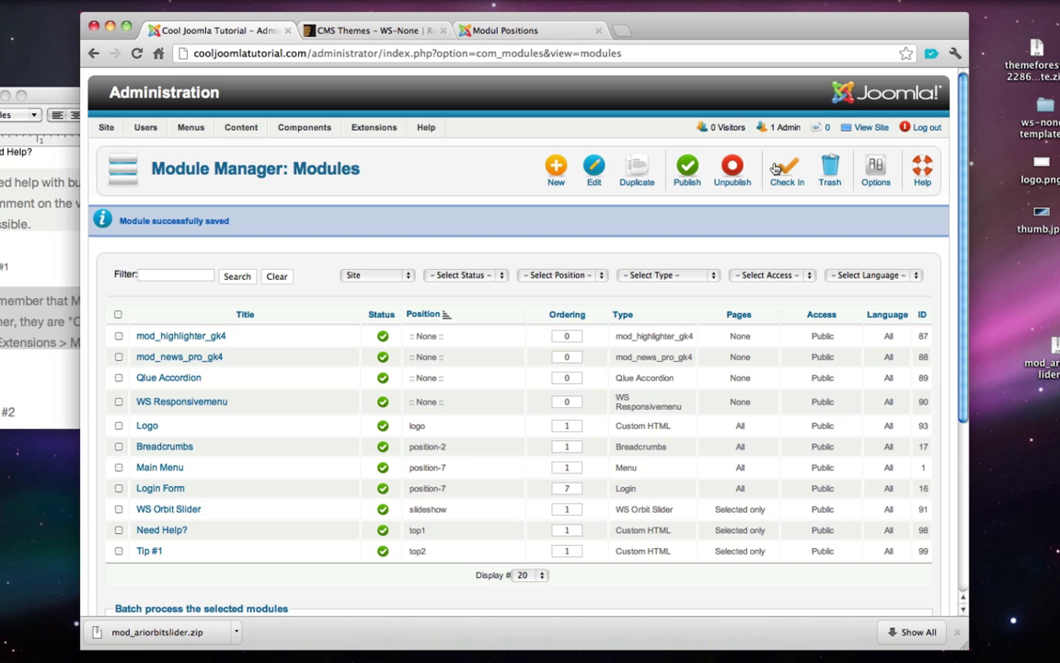
# - Create a new Custom HTML module titled 'Tip #2' in position top3
pyautogui.click(558, 175)
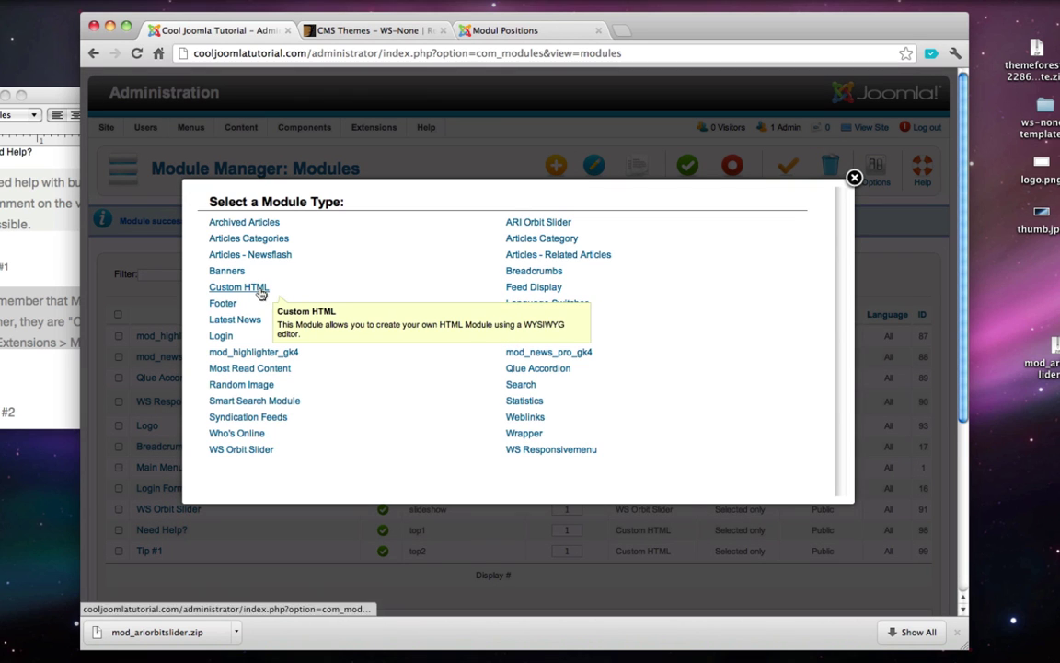
pyautogui.click(259, 289)
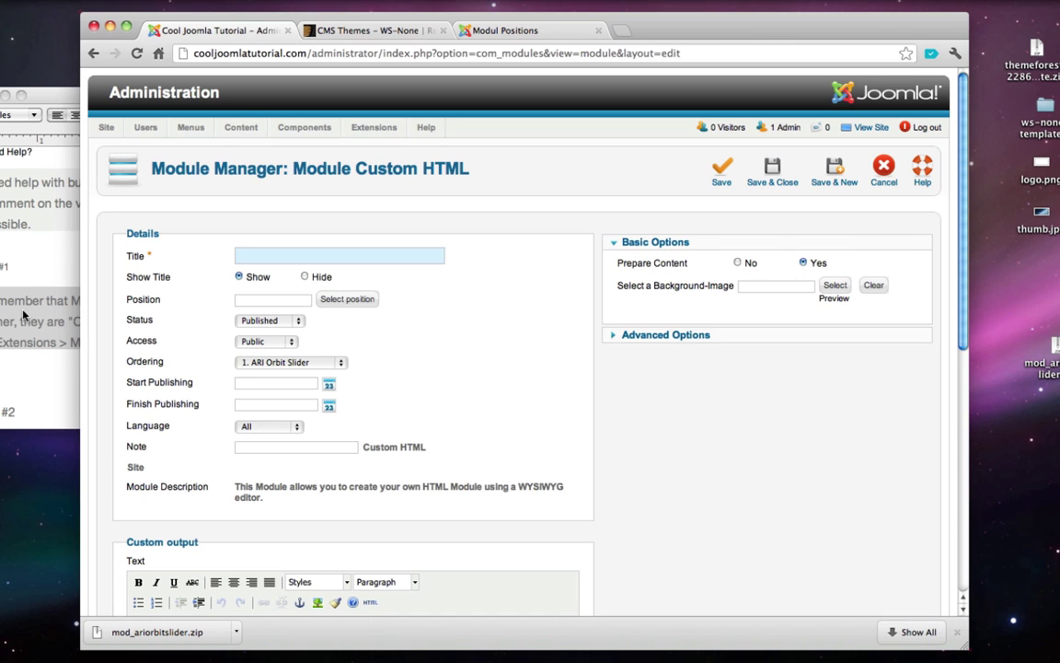
pyautogui.scroll(-2, 23, 316)
pyautogui.click(24, 315)
pyautogui.scroll(-1, 24, 314)
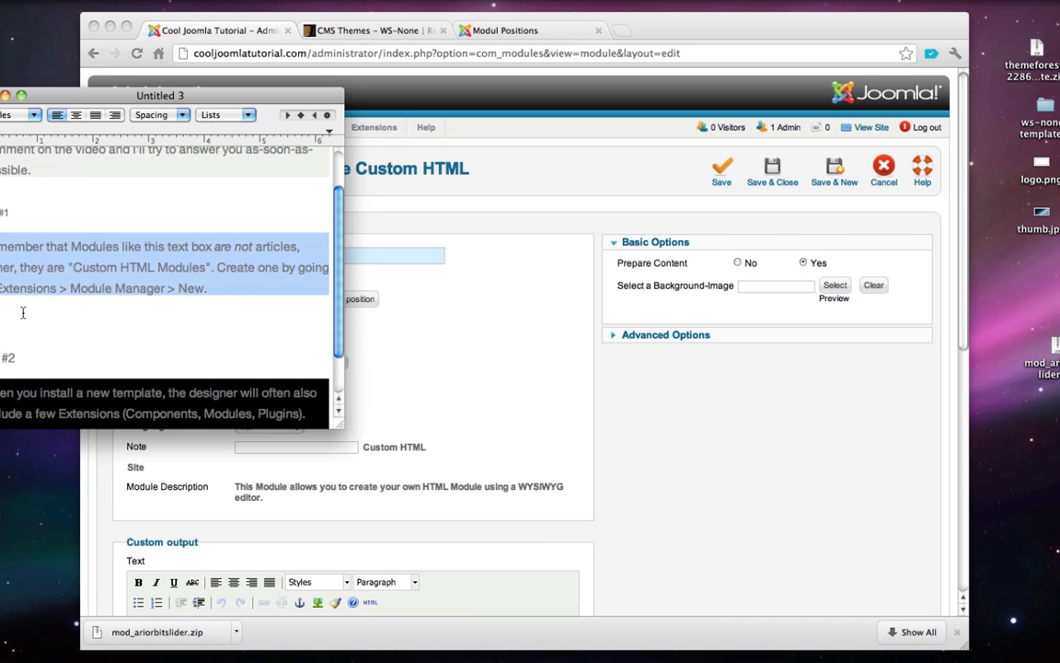
pyautogui.tripleClick(3, 343)
pyautogui.click(460, 342)
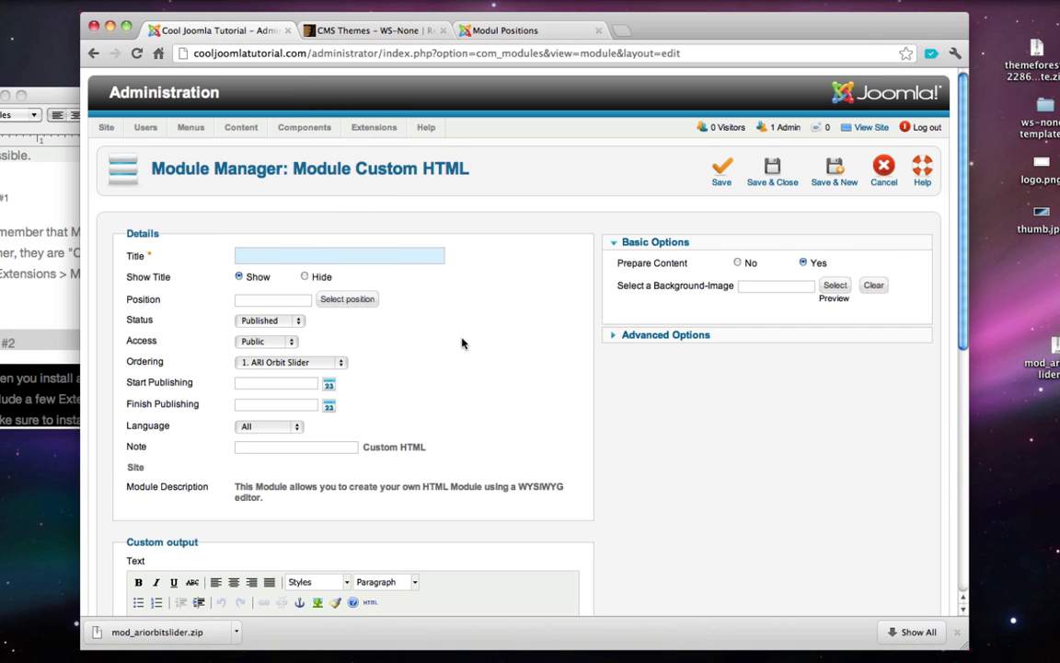
pyautogui.write('Tip #2')
pyautogui.click(320, 300)
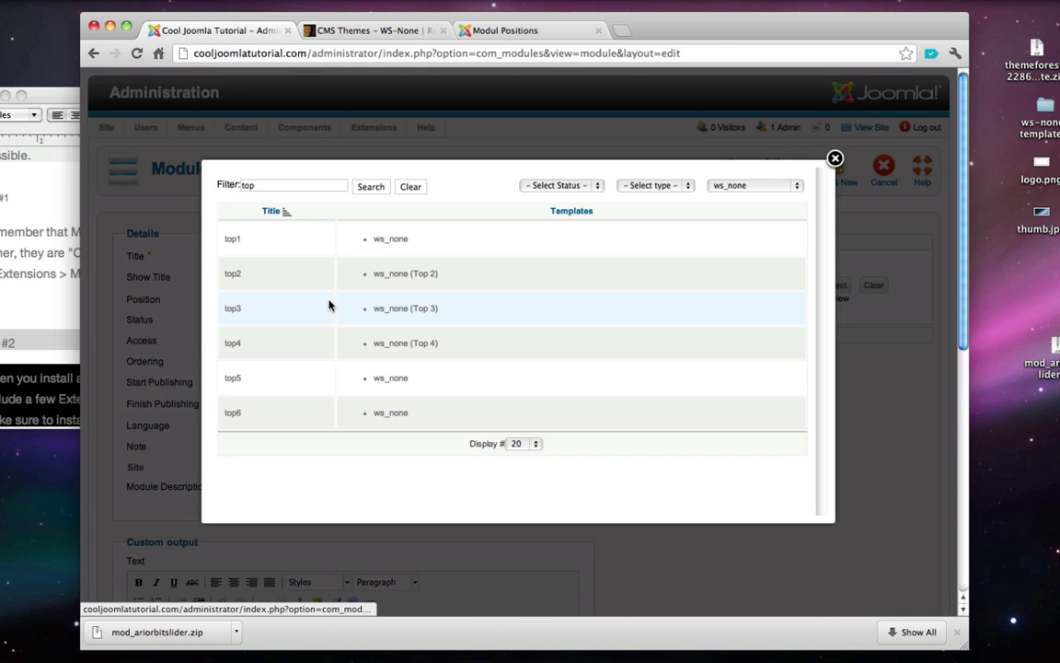
pyautogui.click(401, 313)
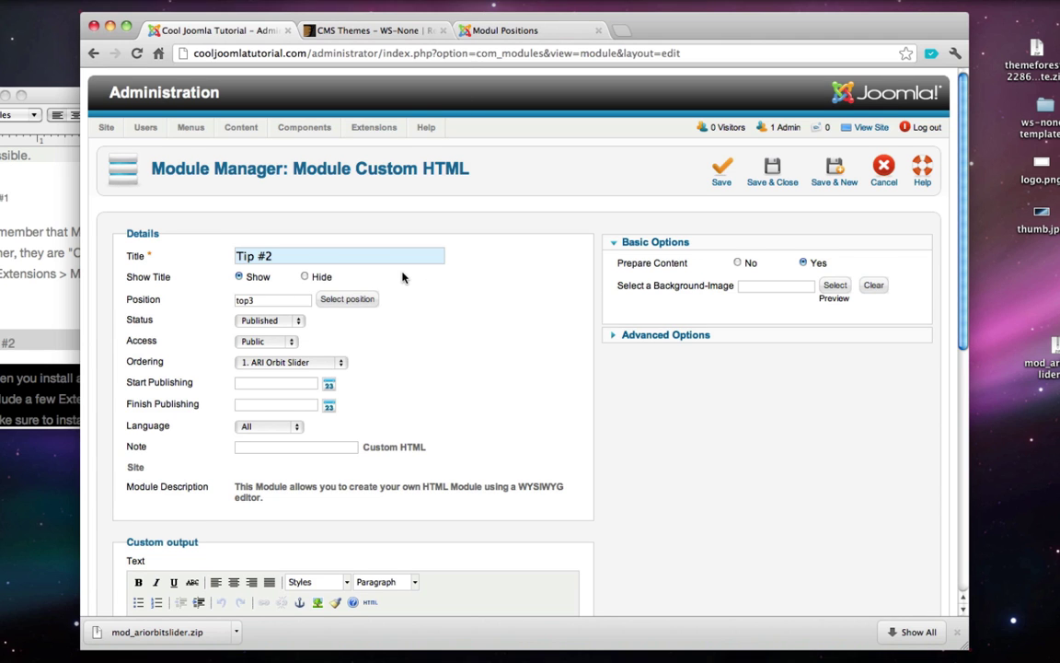
# - Paste the tip #2 extensions paragraph from the notes into the module text
pyautogui.scroll(-2, 364, 251)
pyautogui.click(19, 346)
pyautogui.scroll(-2, 18, 347)
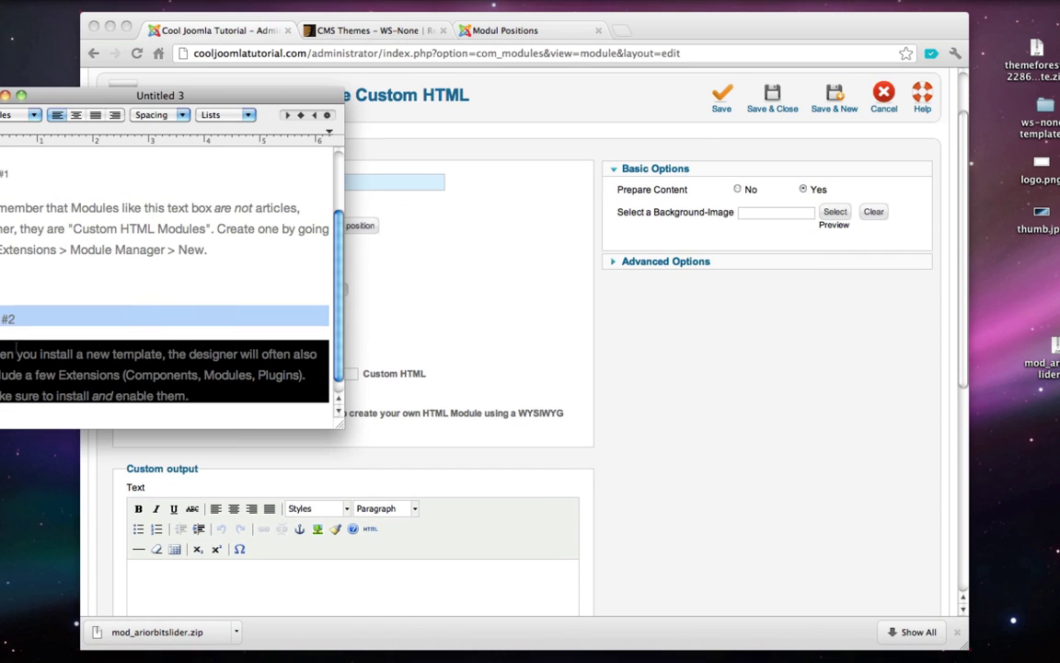
pyautogui.doubleClick(19, 350)
pyautogui.tripleClick(39, 374)
pyautogui.press('super+c')
pyautogui.click(520, 386)
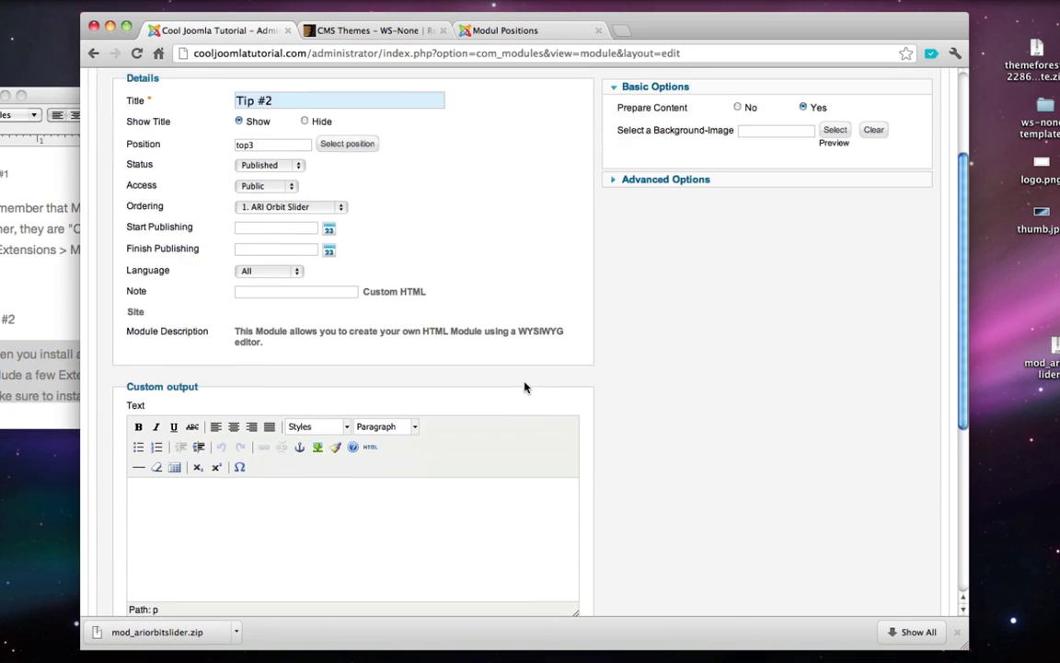
pyautogui.scroll(-1, 523, 386)
pyautogui.click(295, 518)
pyautogui.press('super+v')
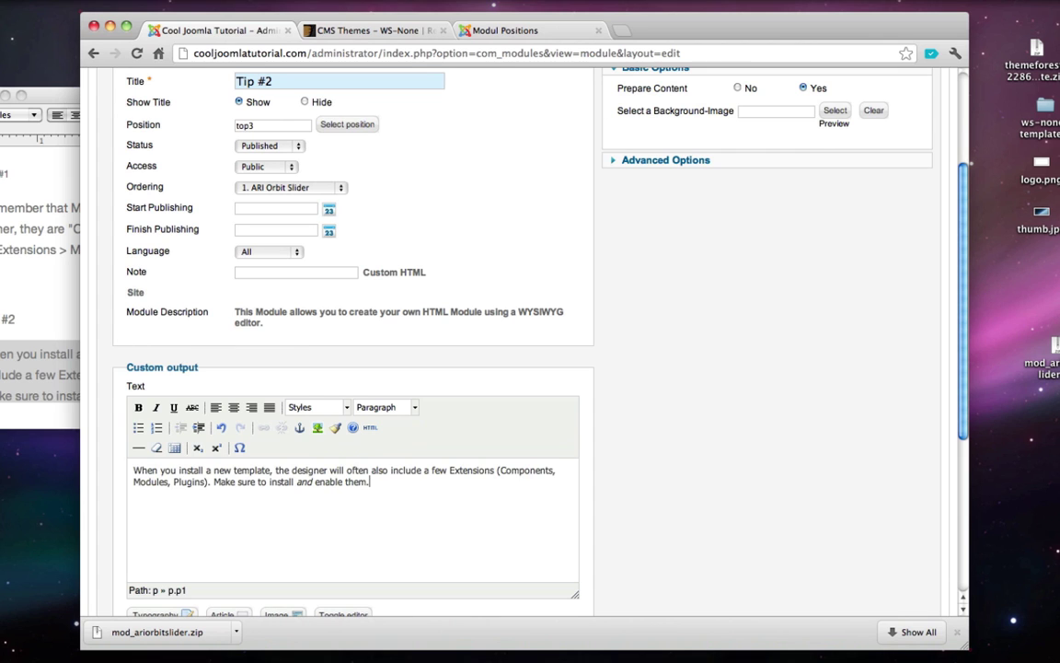
# - Set Module Assignment to 'Only on the pages selected' so it shows only on Home
pyautogui.scroll(-6, 295, 520)
pyautogui.click(273, 398)
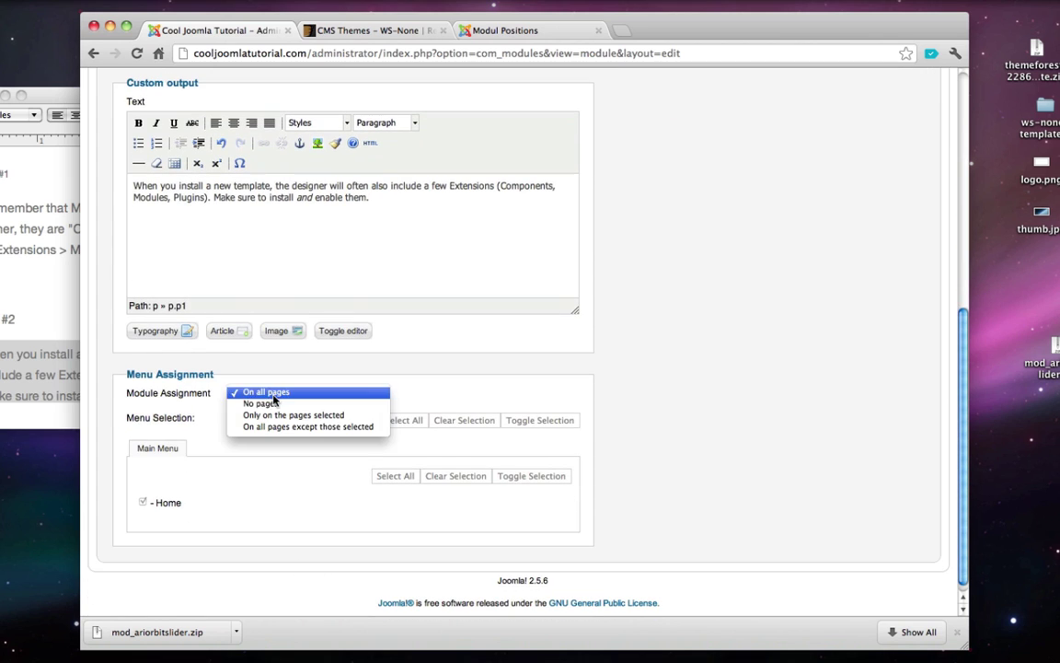
pyautogui.click(313, 415)
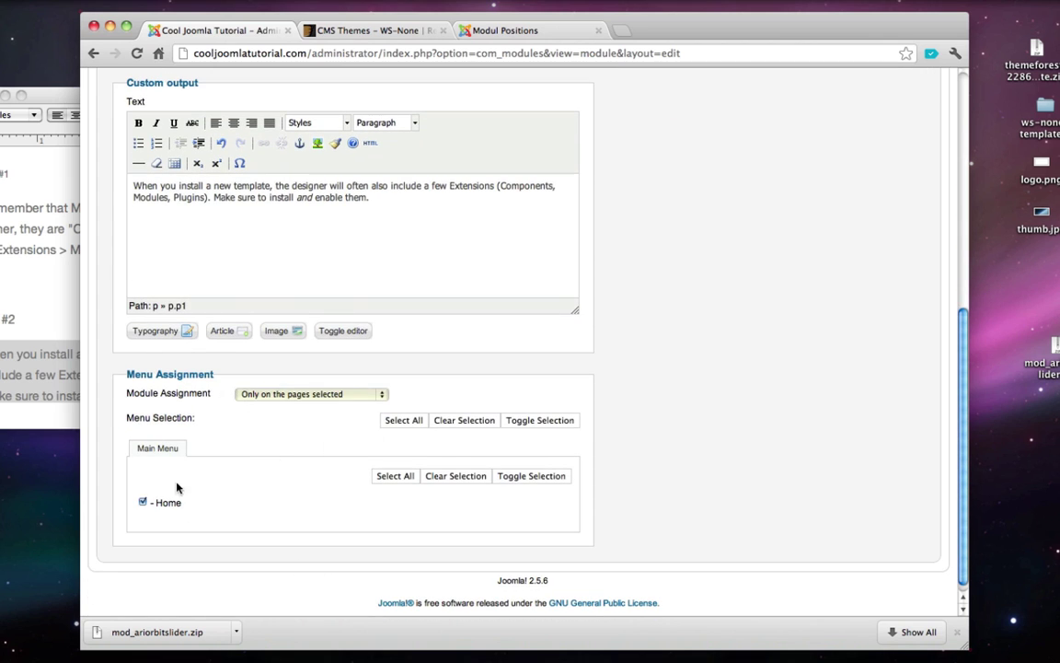
pyautogui.scroll(8, 414, 426)
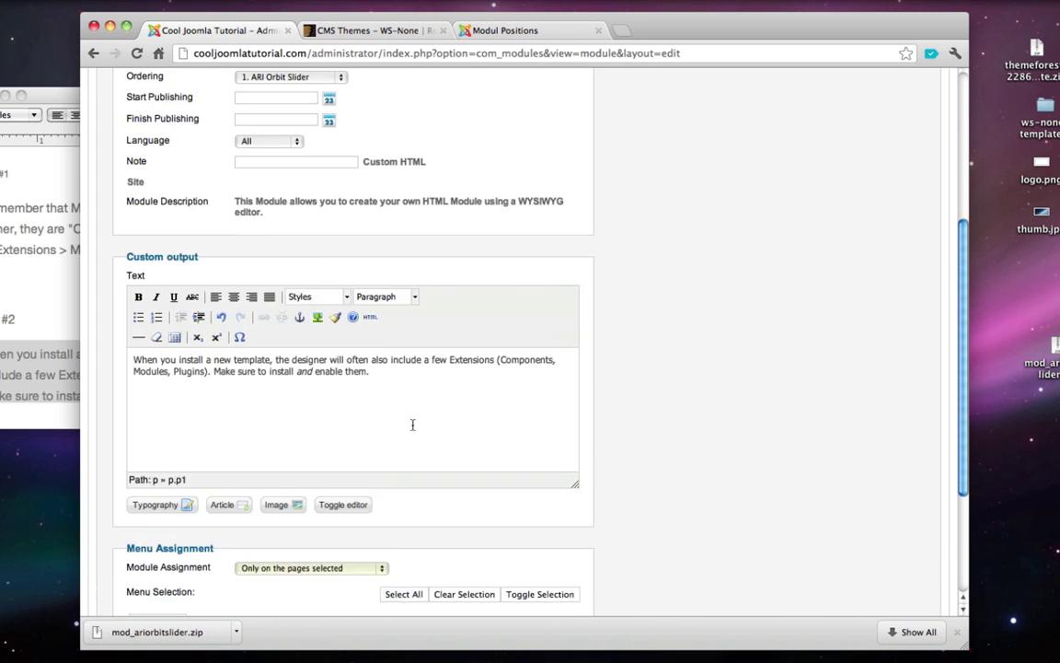
pyautogui.scroll(2, 414, 426)
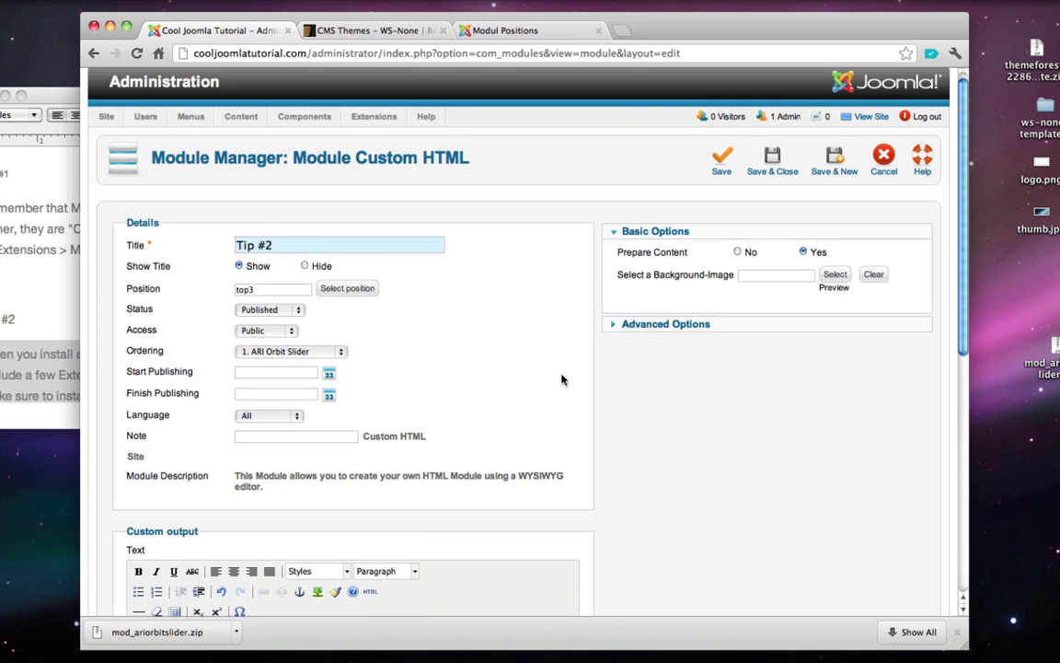
# - Add the bg-black class suffix copied from the demo page and save Tip #2
pyautogui.click(654, 323)
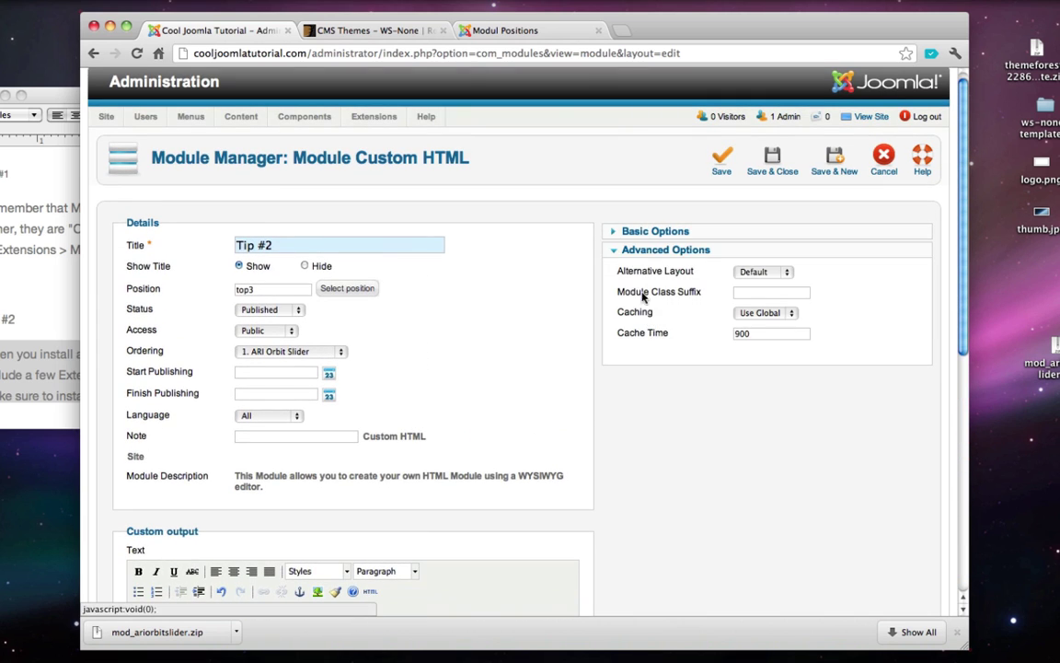
pyautogui.click(481, 30)
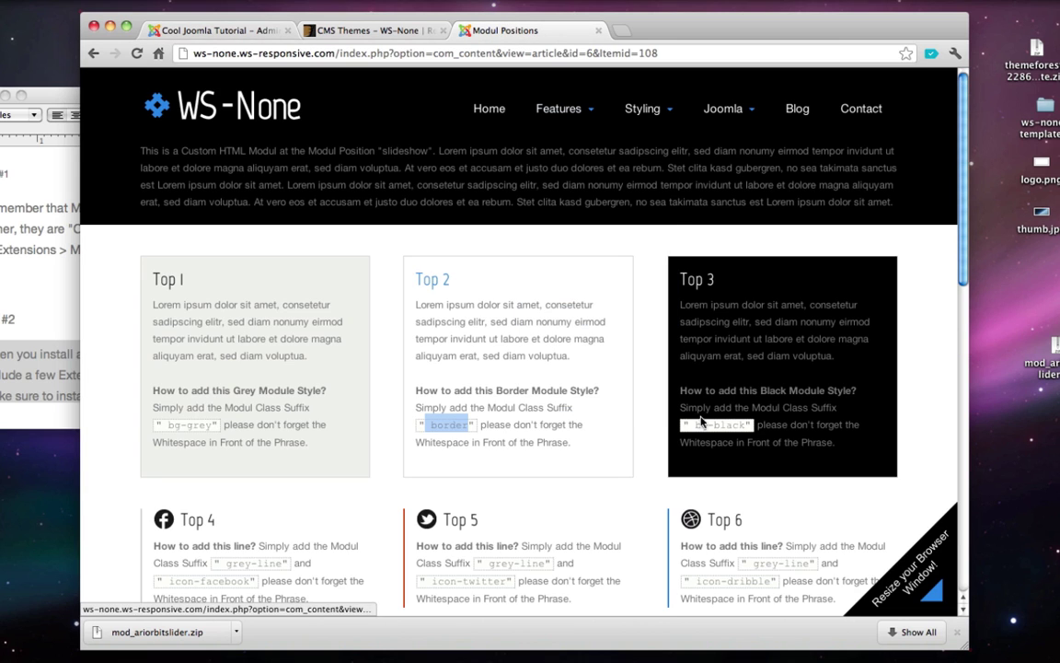
pyautogui.moveTo(689, 424); pyautogui.dragTo(740, 425)
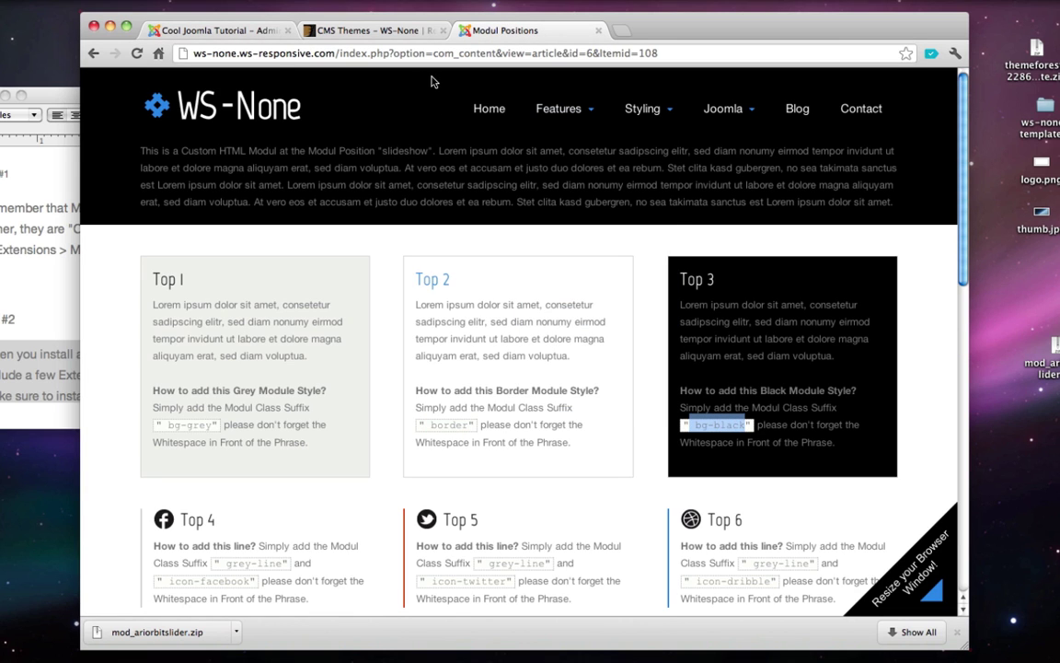
pyautogui.click(181, 30)
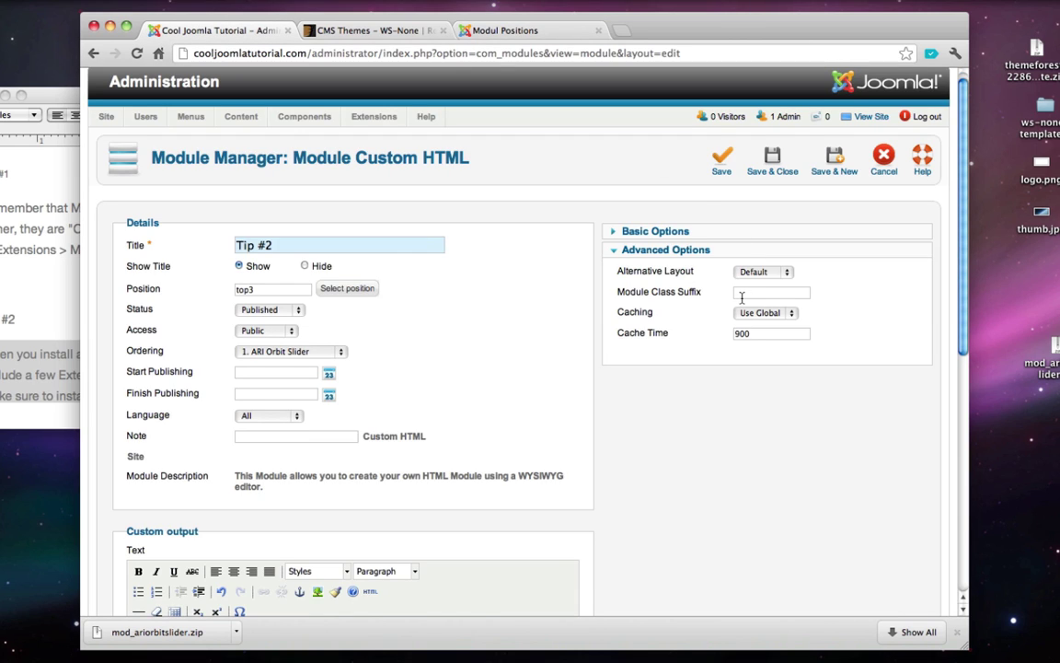
pyautogui.press('super+v')
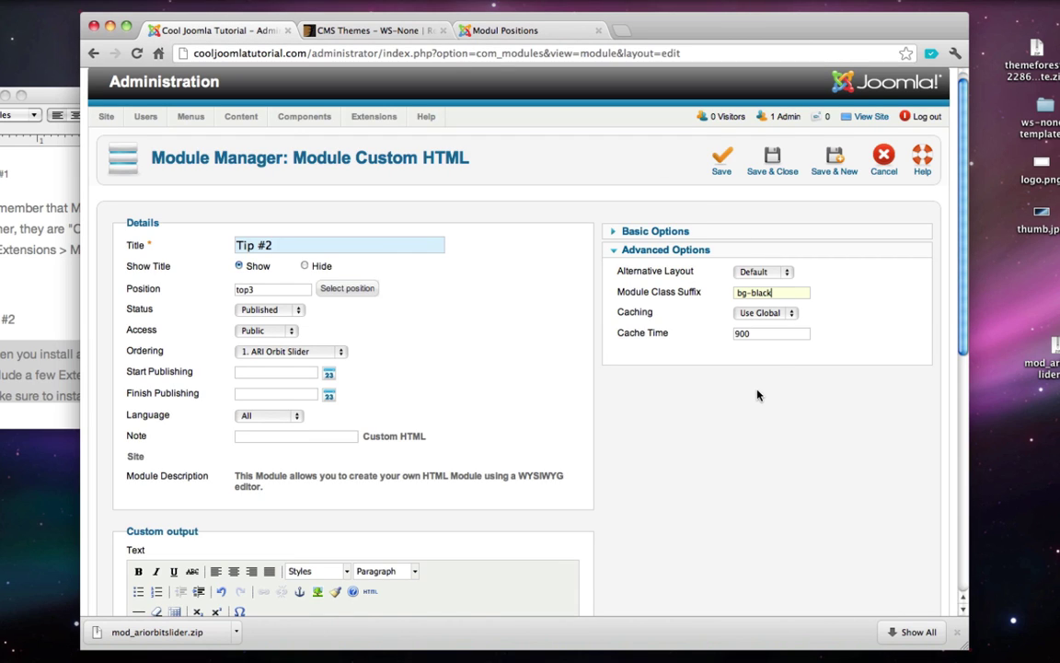
pyautogui.click(771, 167)
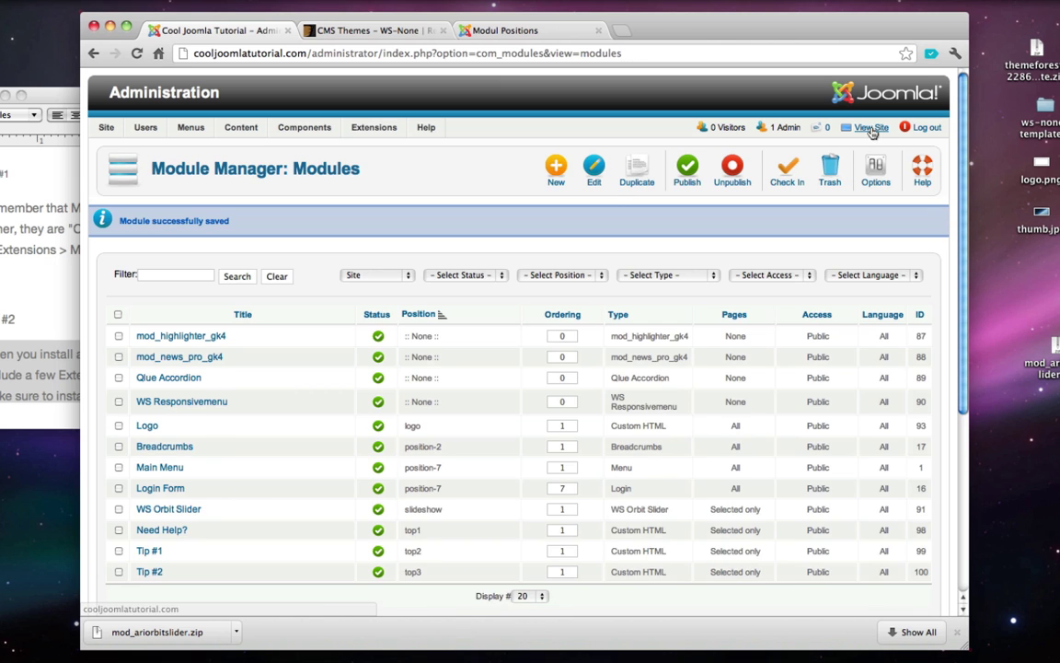
pyautogui.click(871, 129)
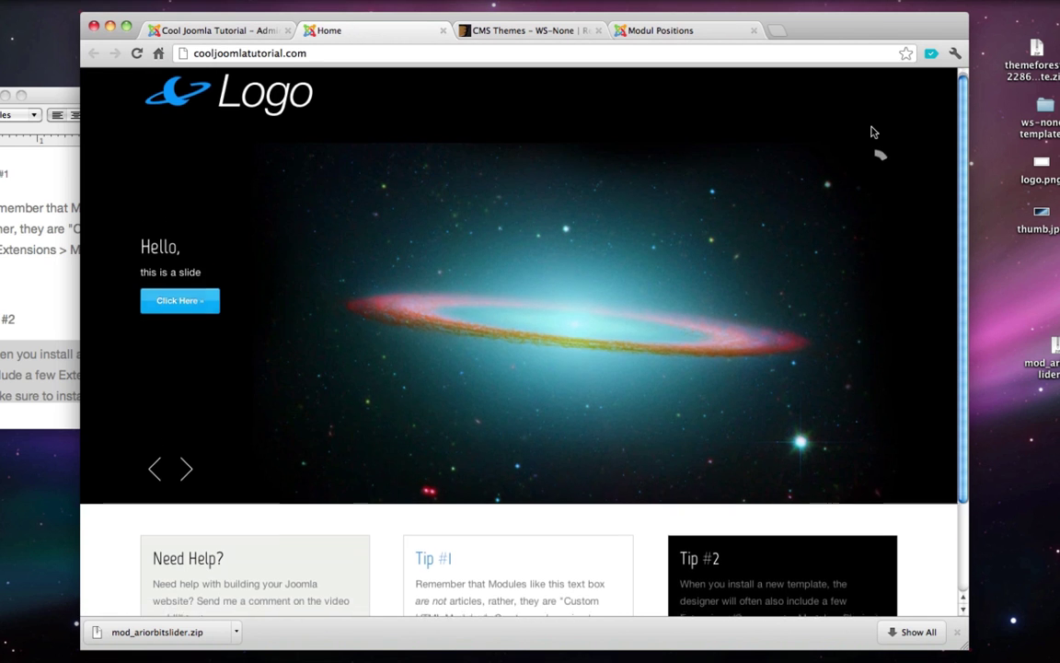
pyautogui.scroll(-3, 874, 132)
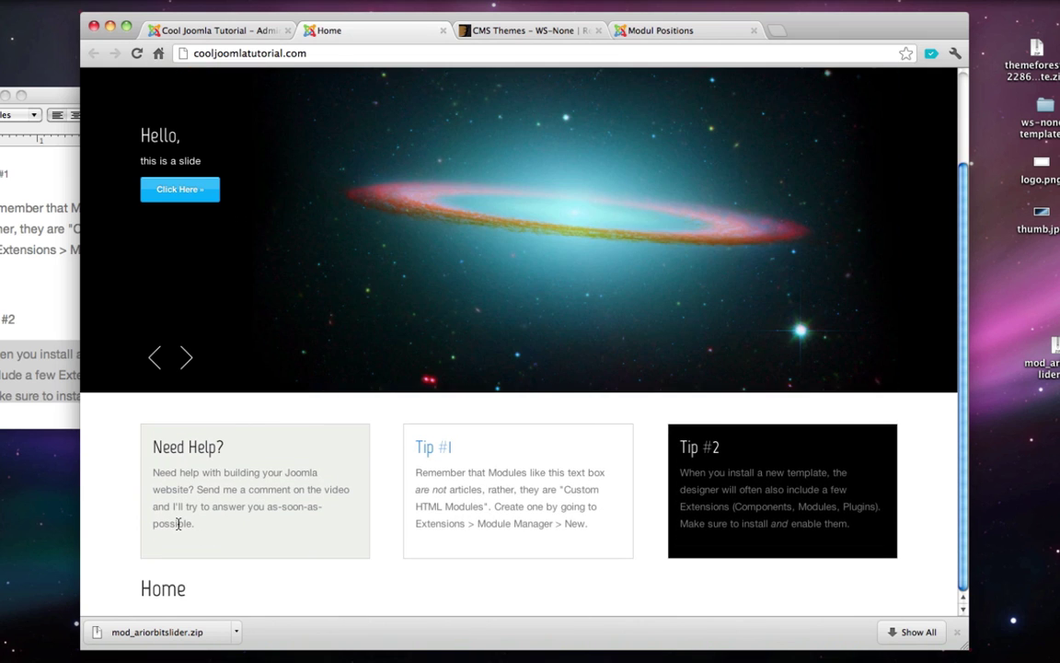
pyautogui.tripleClick(220, 488)
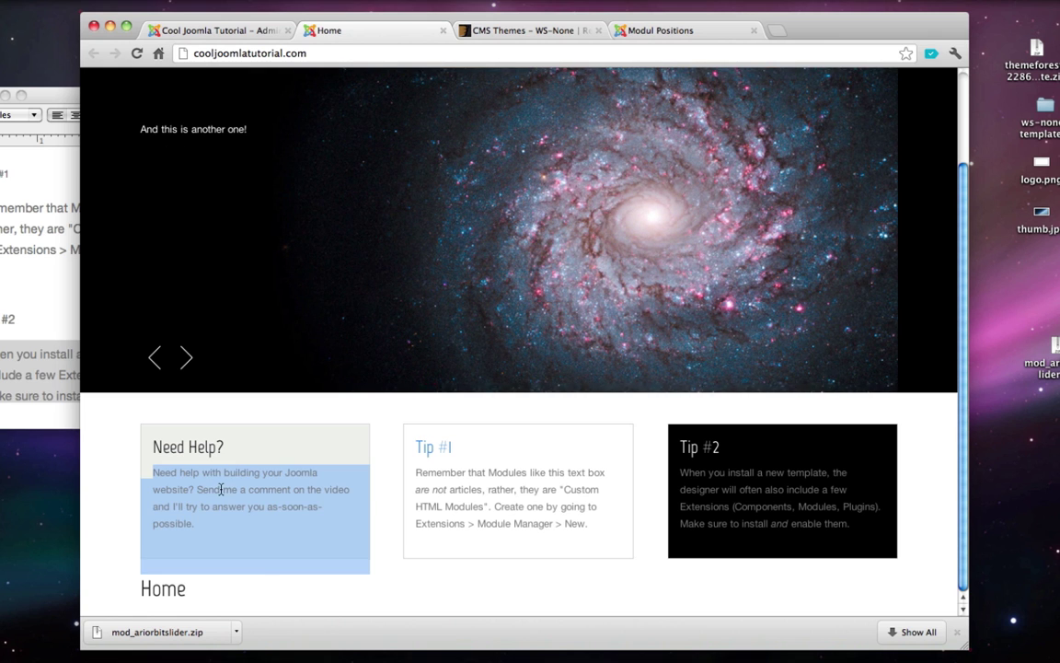
pyautogui.click(478, 487)
pyautogui.doubleClick(750, 488)
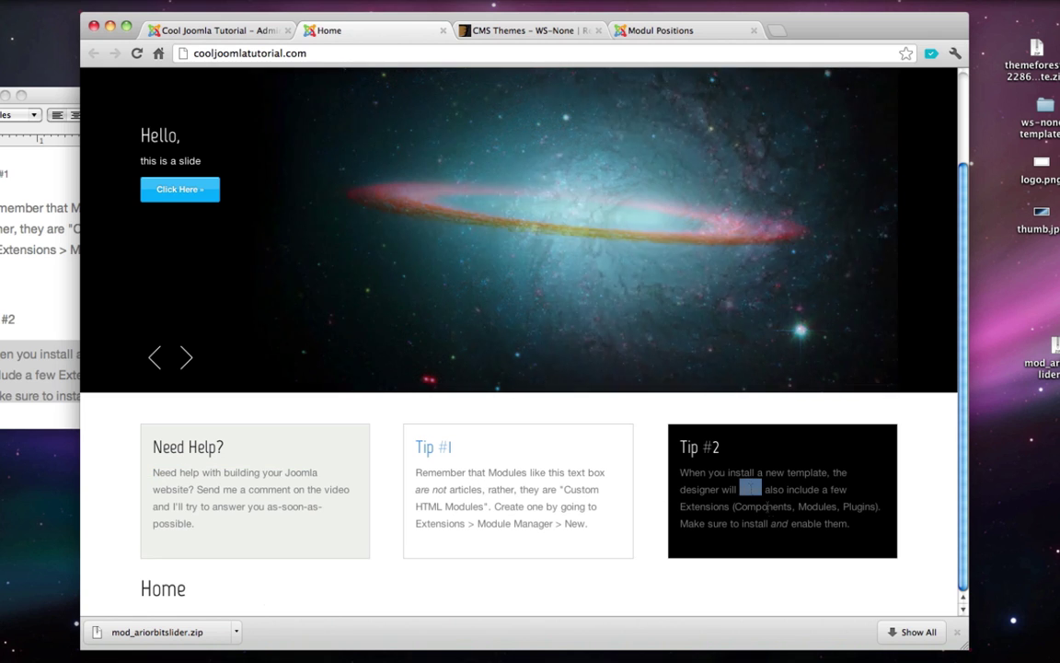
pyautogui.doubleClick(804, 523)
pyautogui.click(773, 530)
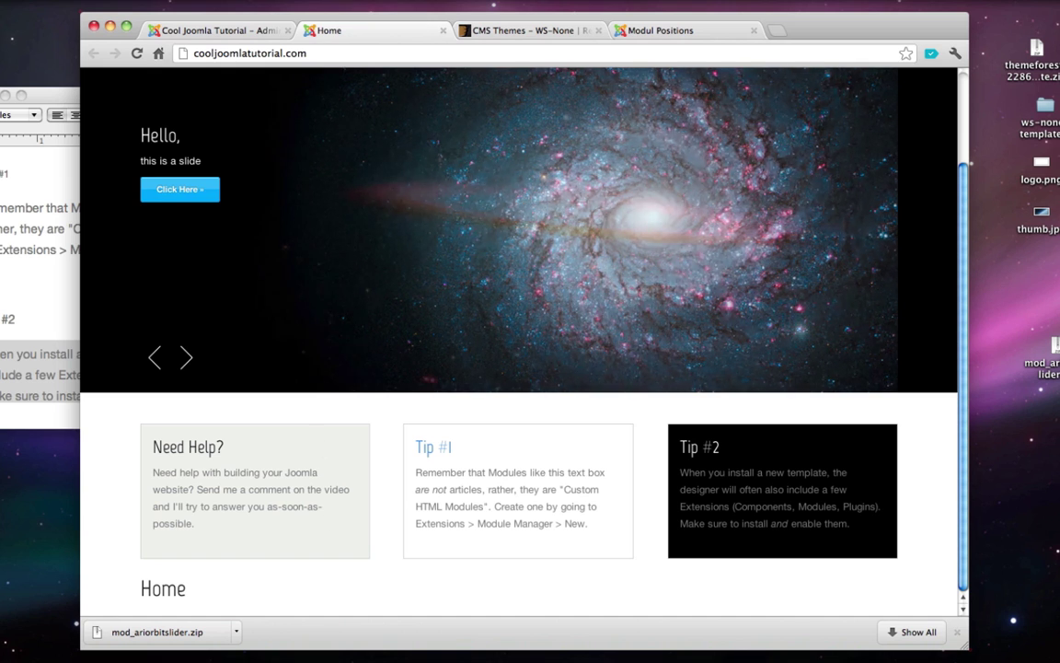
pyautogui.click(443, 30)
pyautogui.moveTo(349, 204)
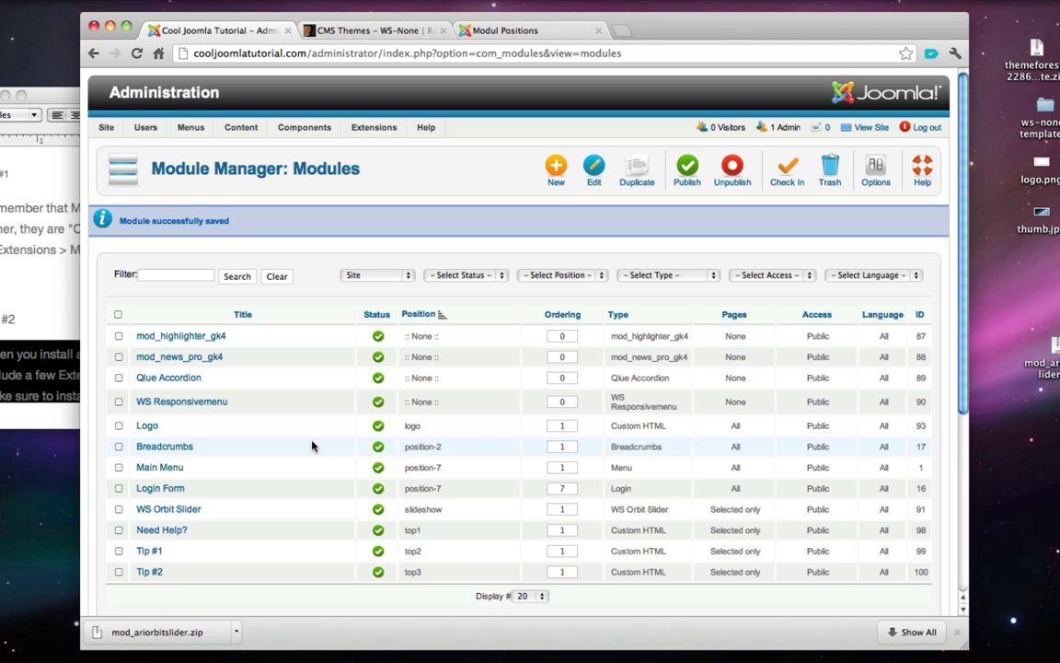
# - Create a new Custom HTML module titled 'What is Joomla?' from the notes heading
pyautogui.click(557, 167)
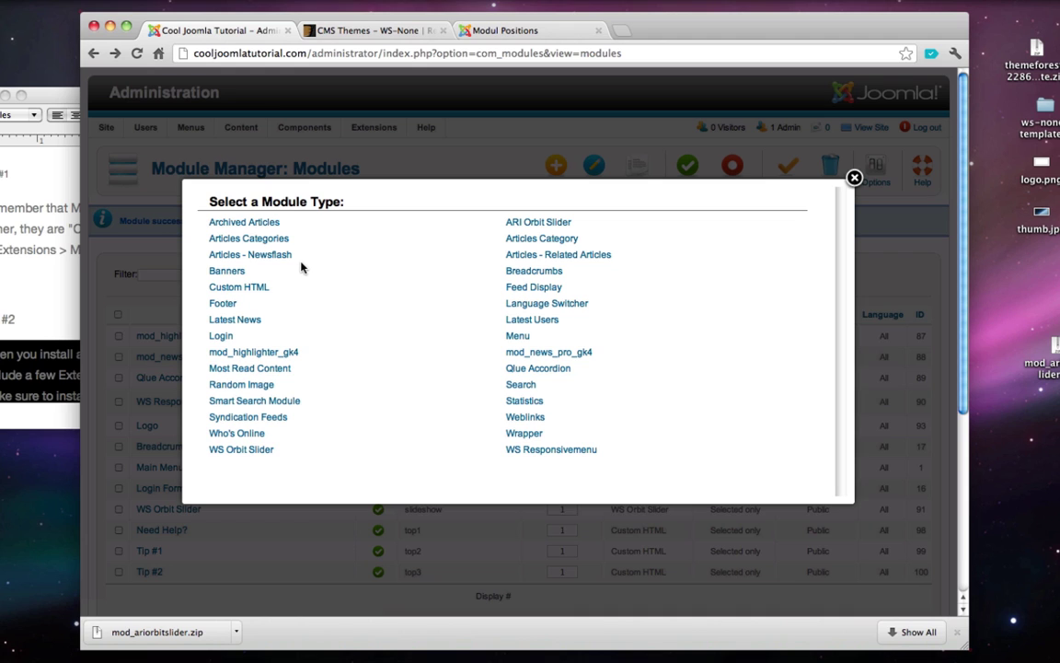
pyautogui.click(261, 288)
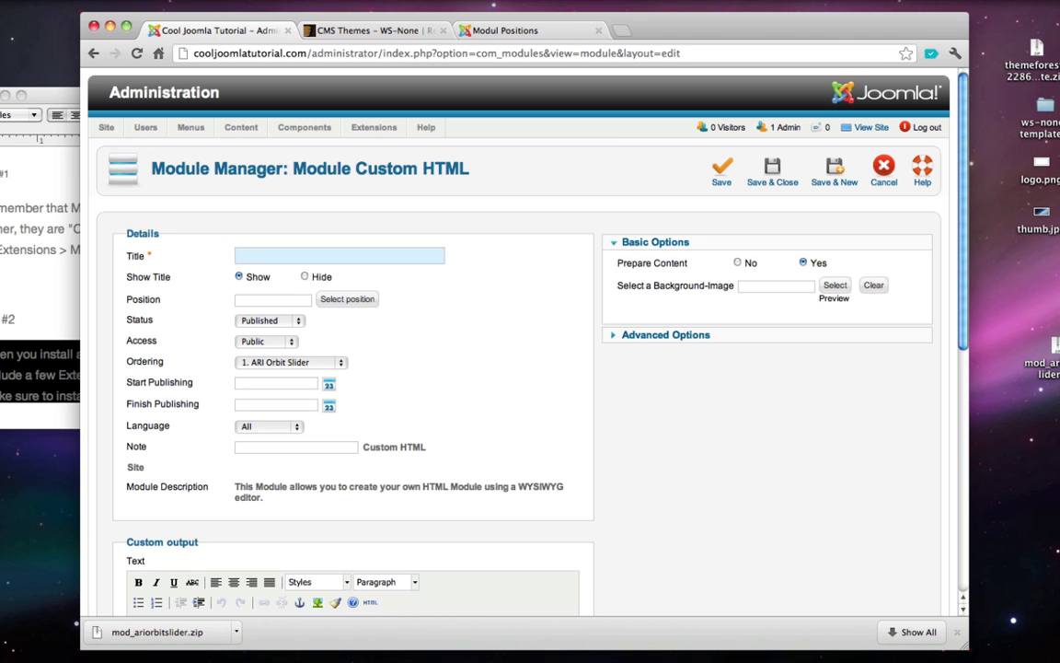
pyautogui.click(4, 96)
pyautogui.moveTo(927, 652)
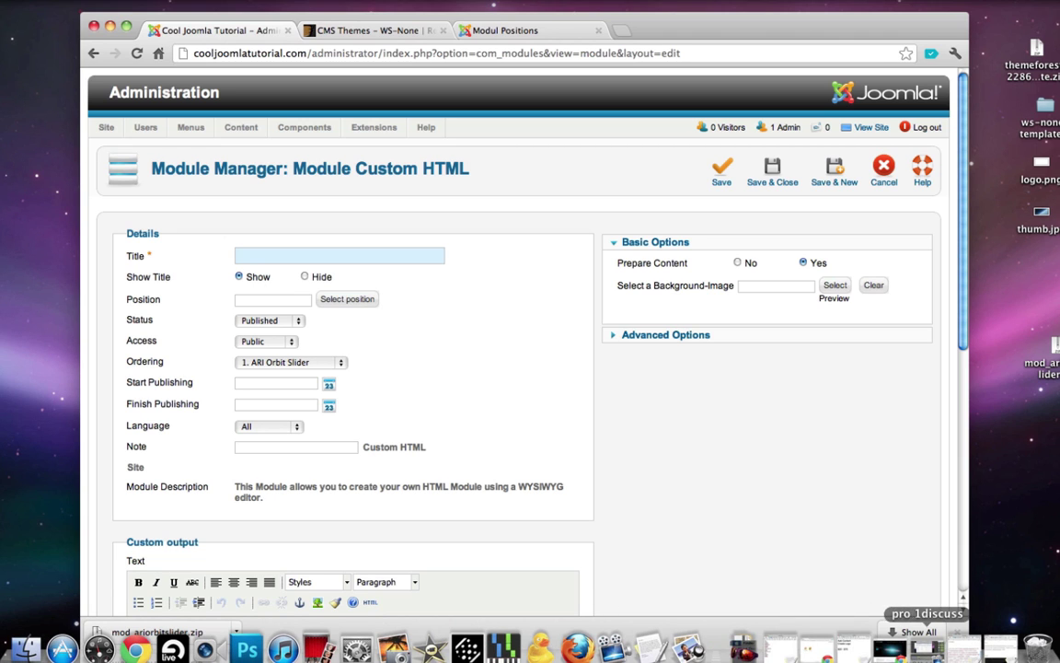
pyautogui.click(970, 649)
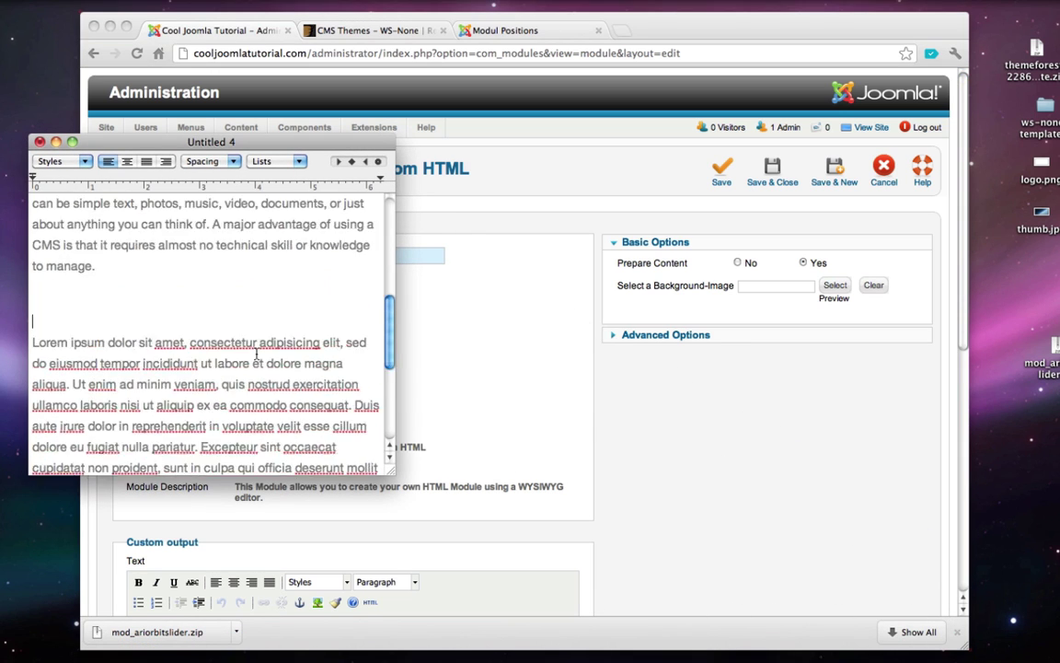
pyautogui.scroll(5, 256, 352)
pyautogui.tripleClick(131, 207)
pyautogui.press('super+c')
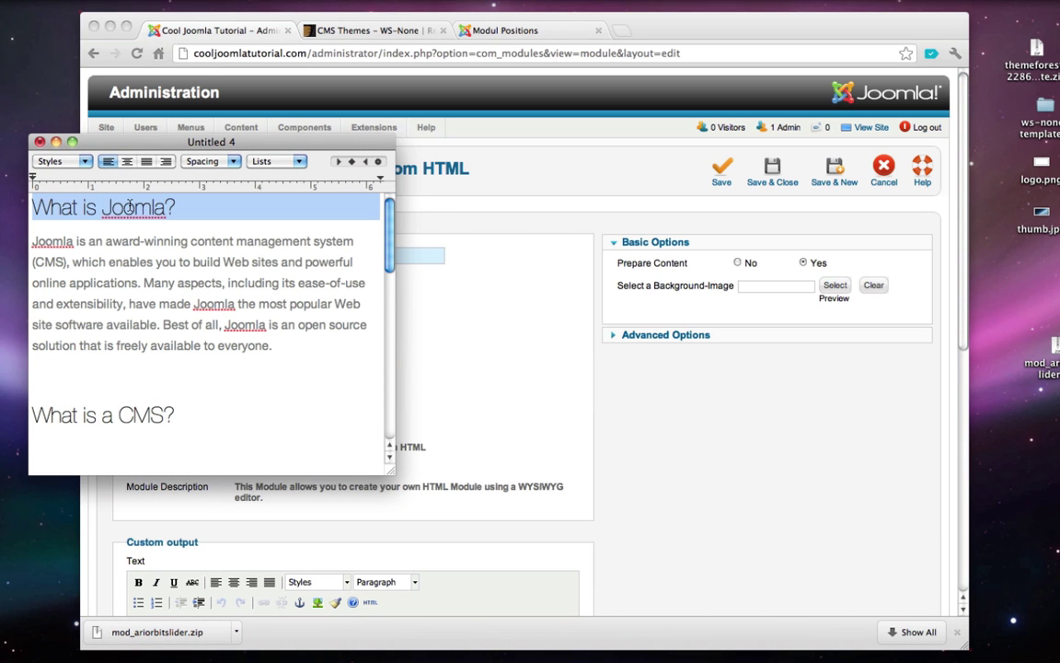
pyautogui.click(56, 141)
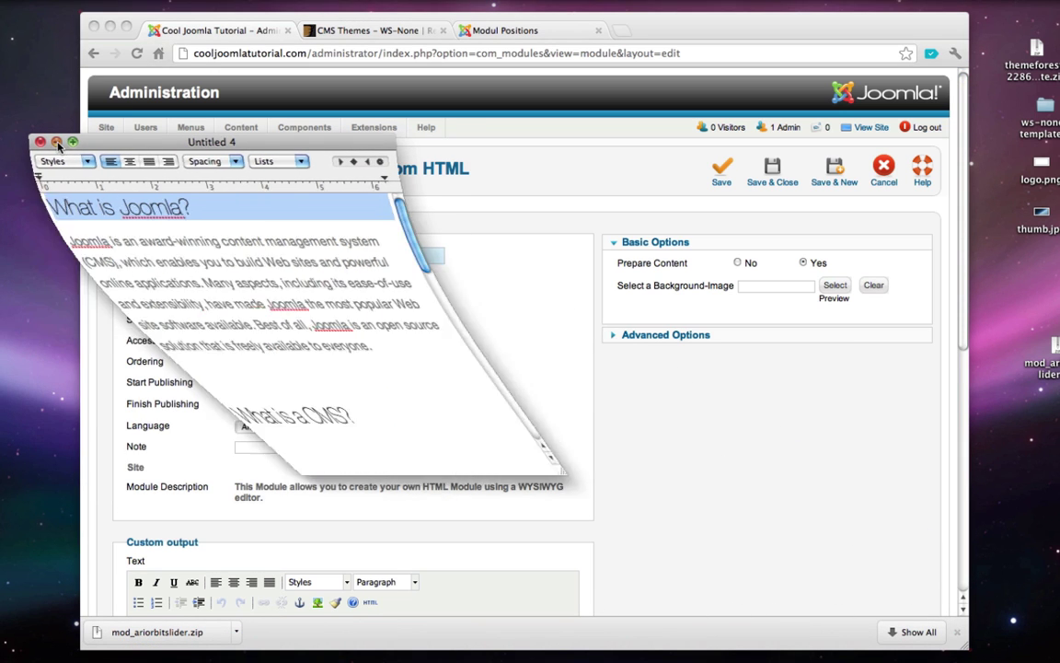
pyautogui.click(263, 254)
pyautogui.press('super+v')
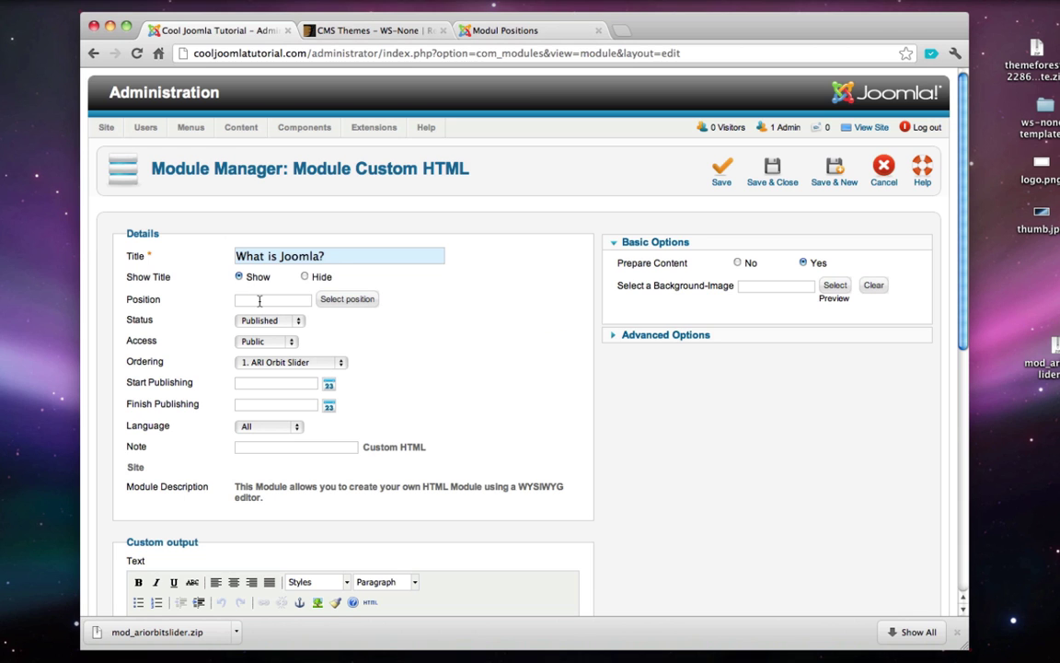
# - Review the template's module position layout on the Modul Positions demo page
pyautogui.click(503, 34)
pyautogui.scroll(-5, 281, 405)
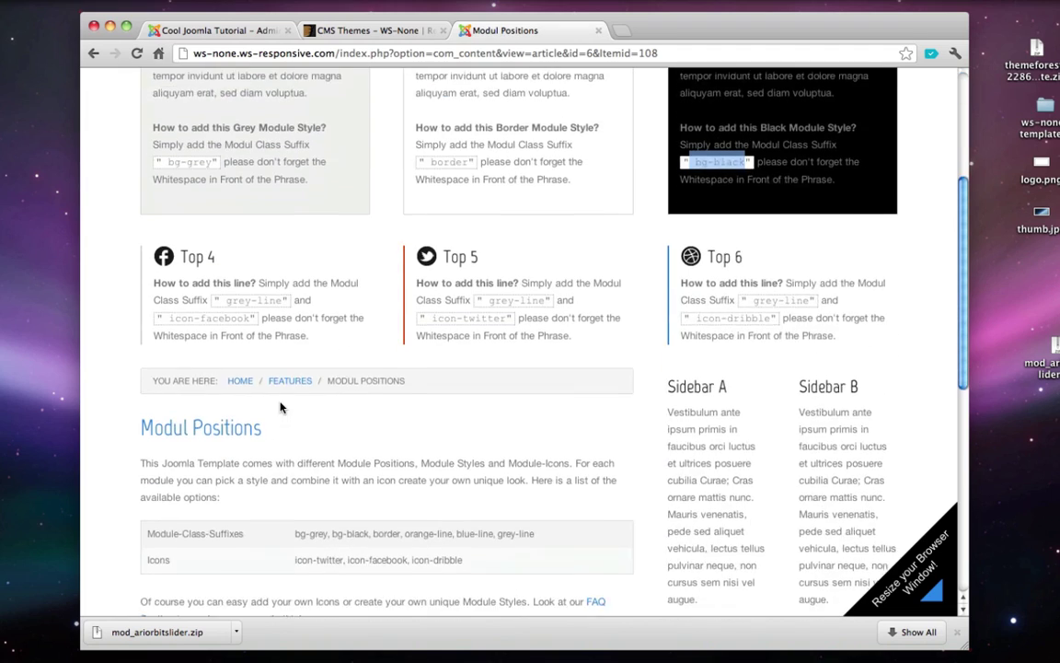
pyautogui.scroll(-3, 281, 405)
pyautogui.scroll(6, 279, 402)
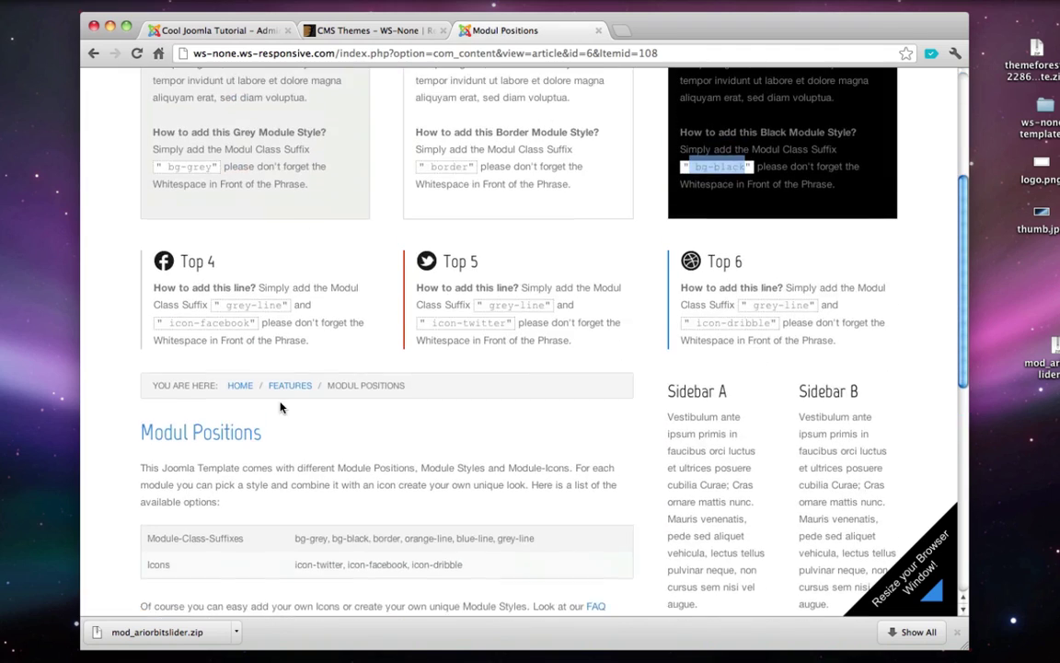
pyautogui.scroll(-5, 267, 266)
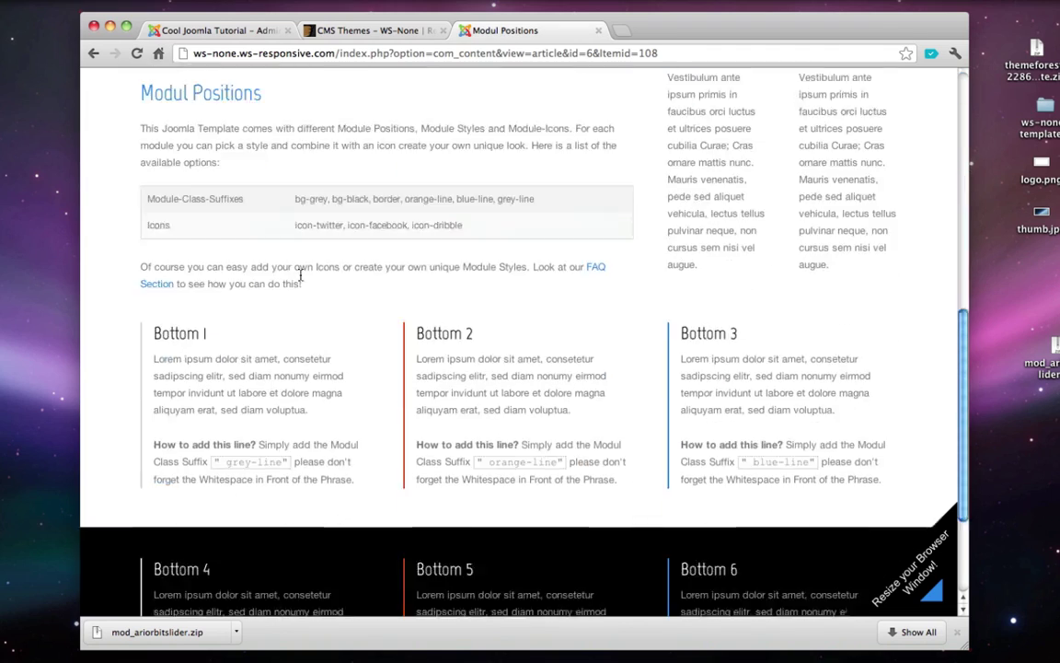
pyautogui.scroll(5, 300, 276)
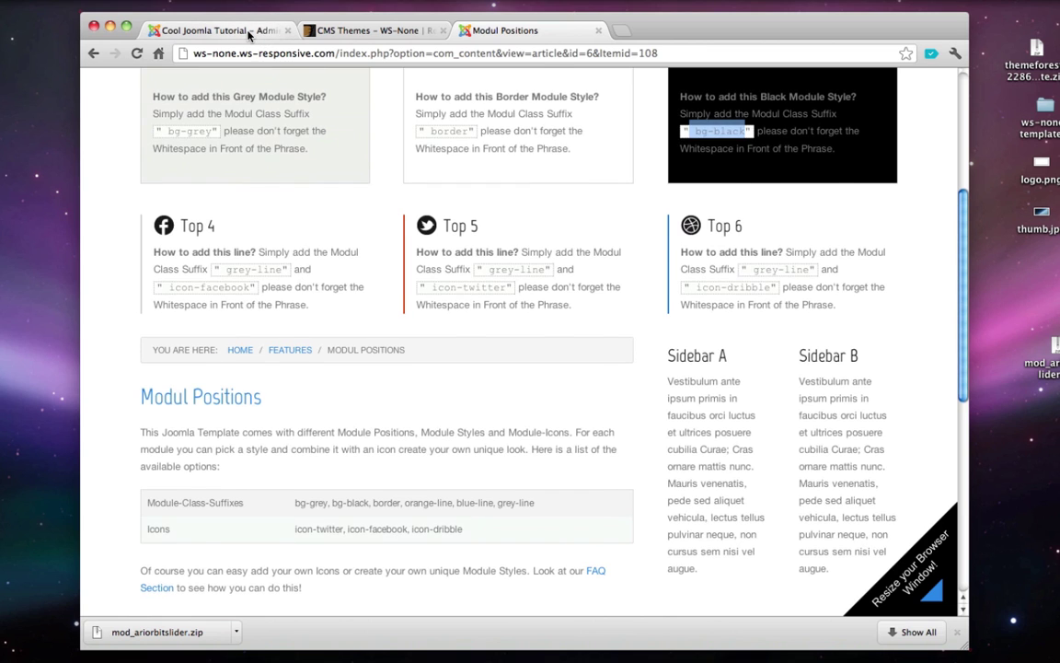
pyautogui.click(216, 31)
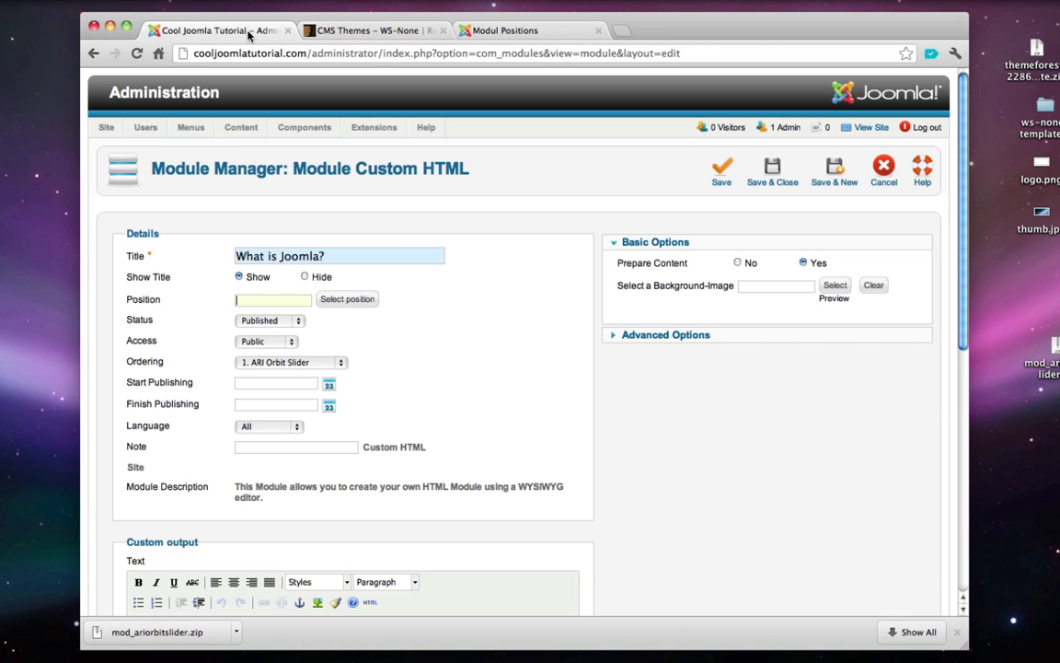
# - Filter the position list by 'top' and assign the module to top4
pyautogui.click(340, 300)
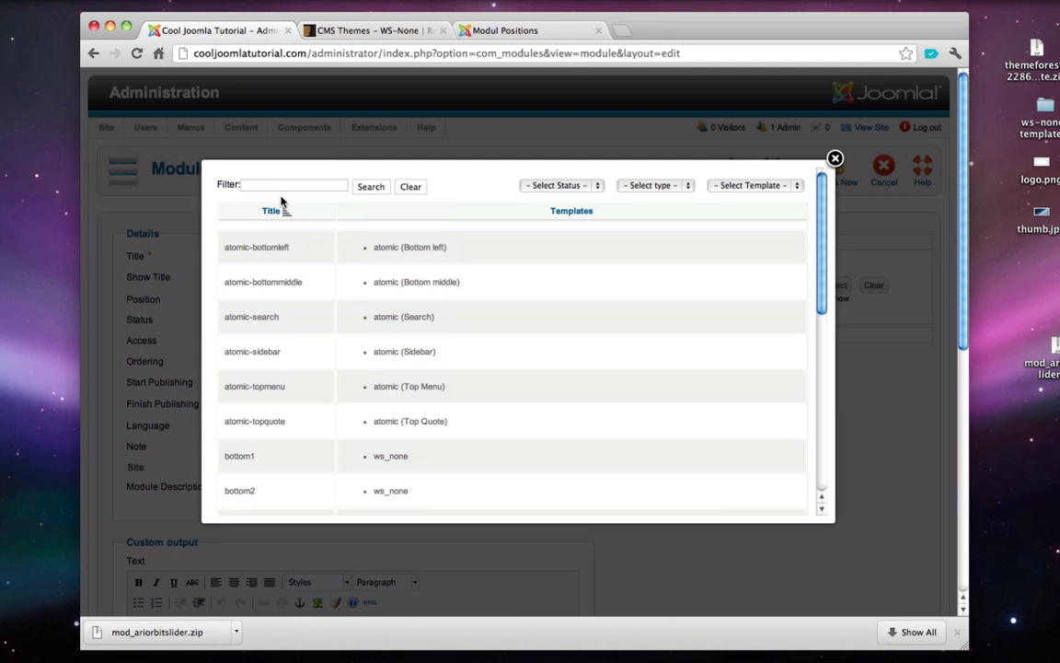
pyautogui.click(275, 188)
pyautogui.click(368, 188)
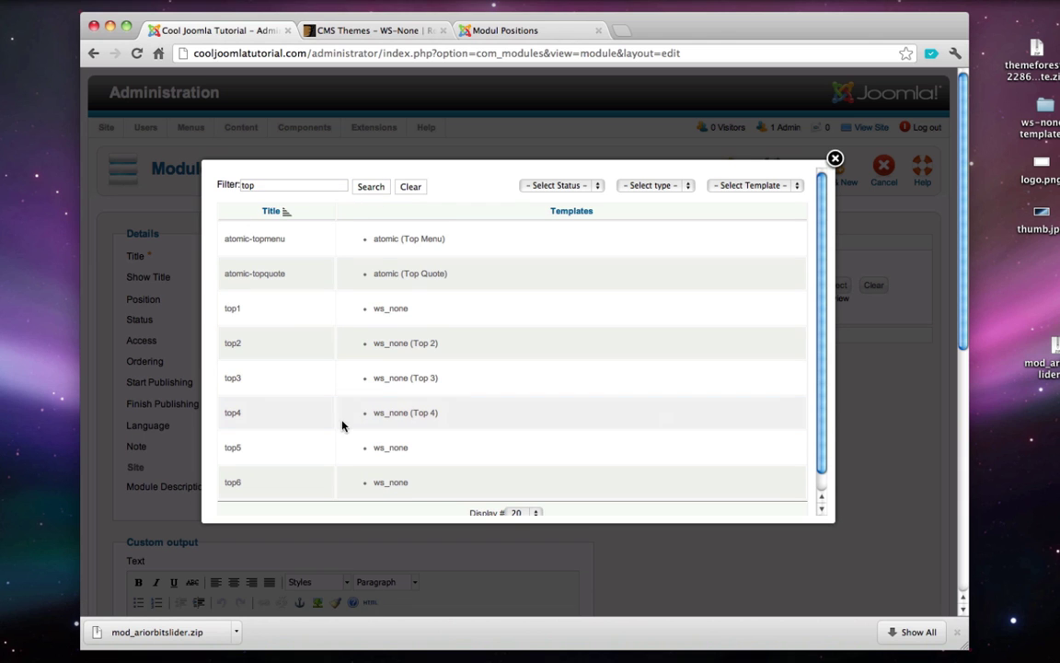
pyautogui.click(394, 415)
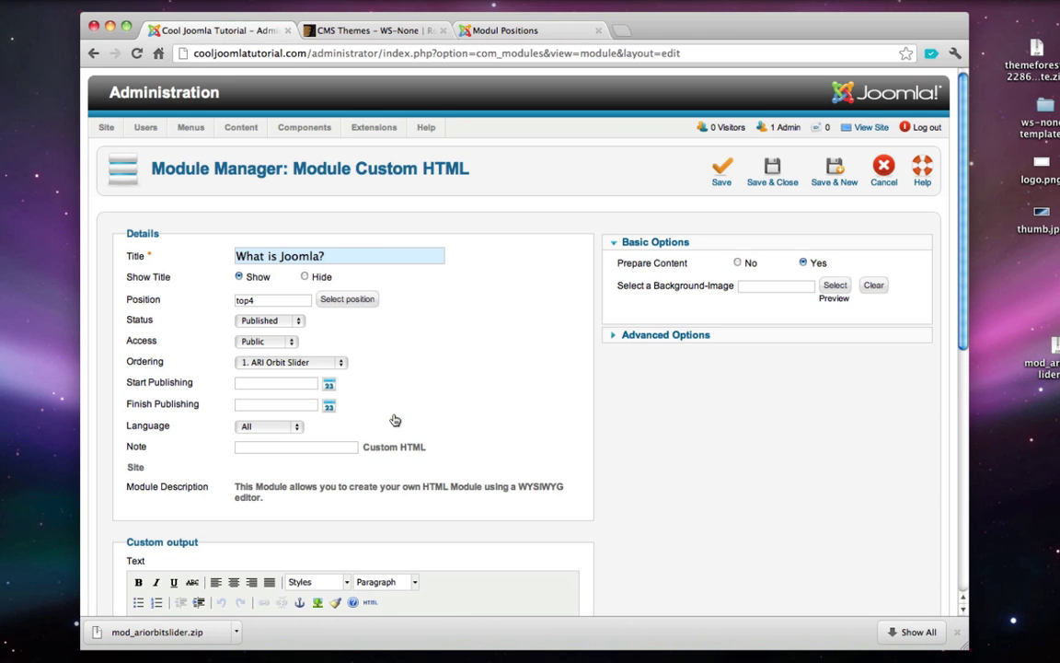
pyautogui.scroll(-3, 431, 299)
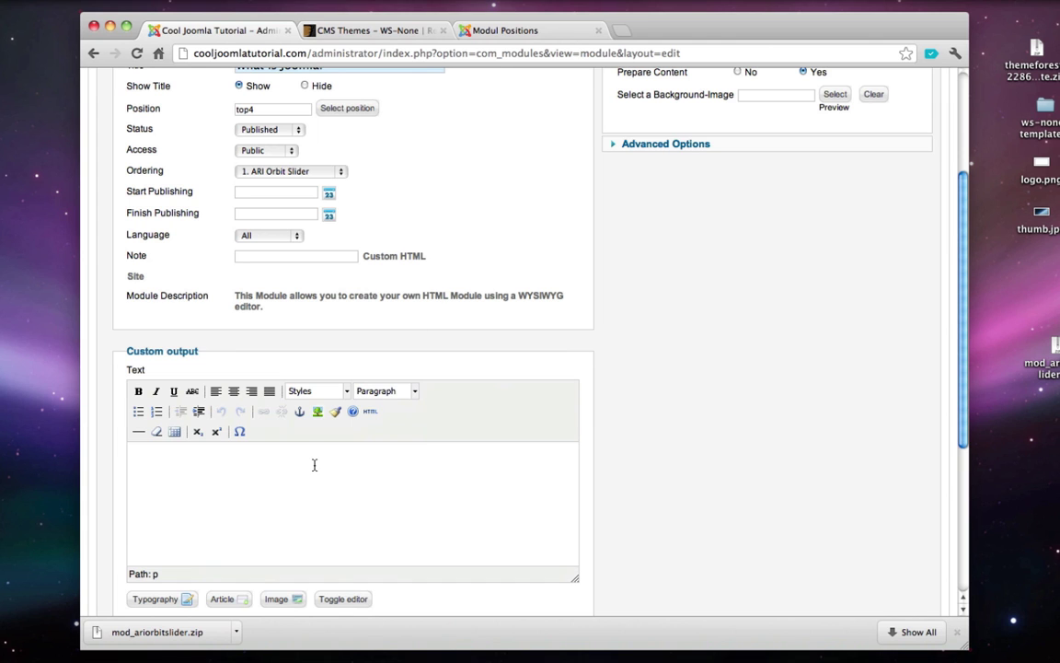
# - Put the first 'What is Joomla?' paragraph from the notes into the module text
pyautogui.click(999, 649)
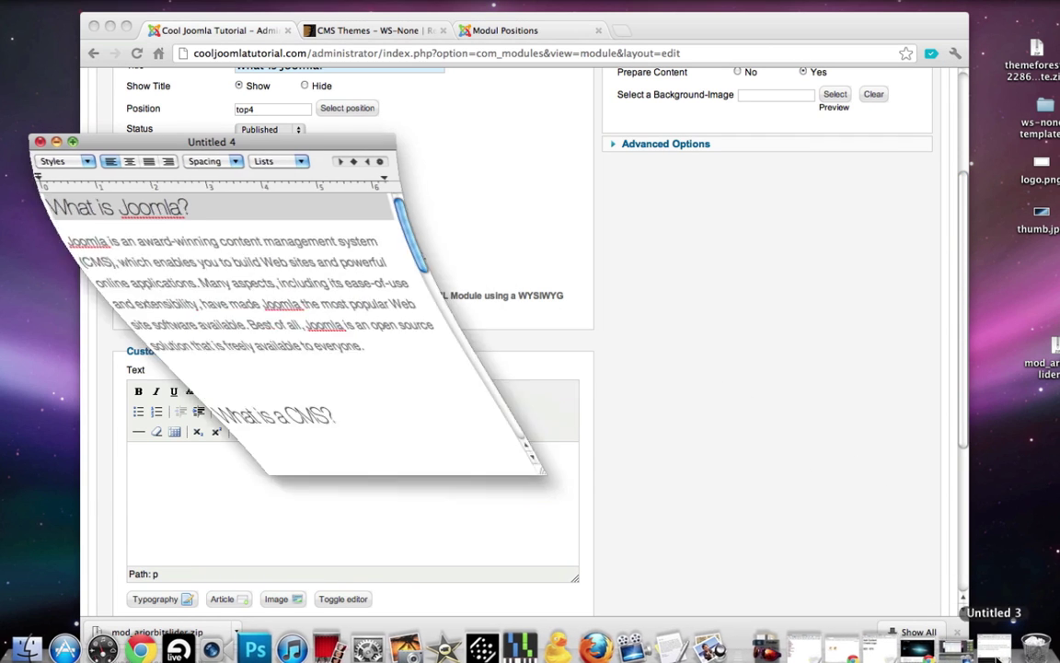
pyautogui.tripleClick(156, 283)
pyautogui.click(485, 516)
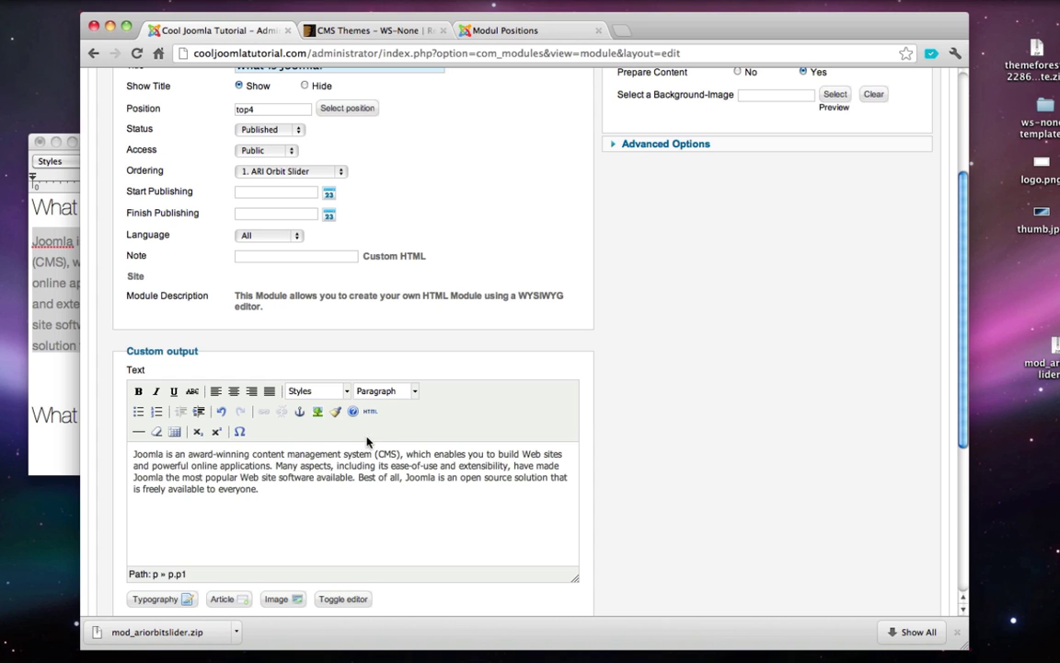
pyautogui.scroll(-5, 367, 441)
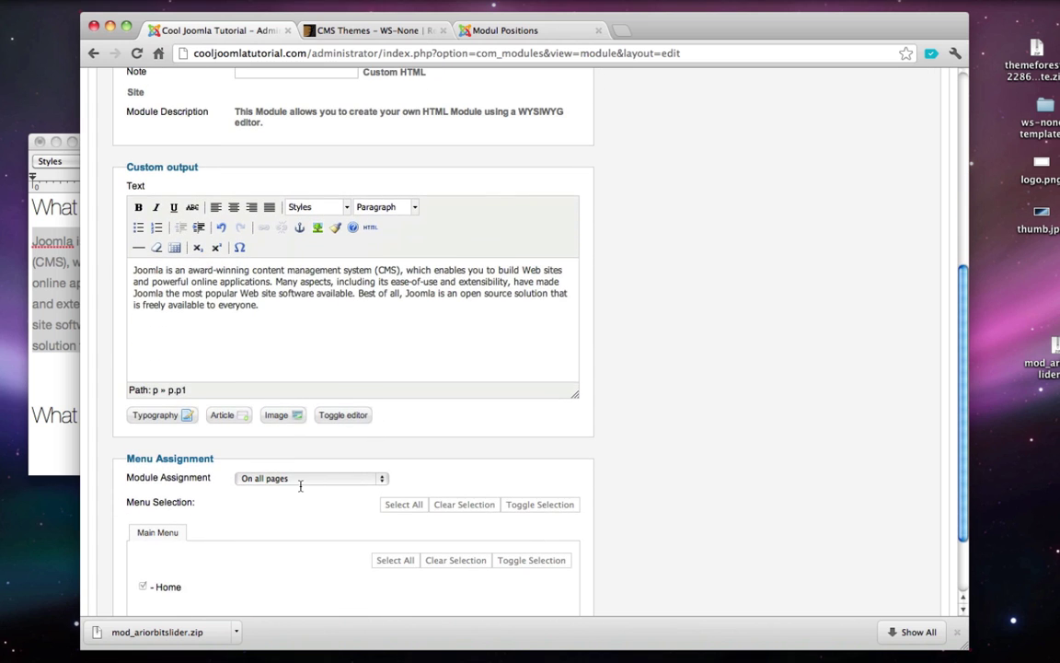
# - Limit the module to 'Only on the pages selected' and save it
pyautogui.click(300, 478)
pyautogui.click(318, 501)
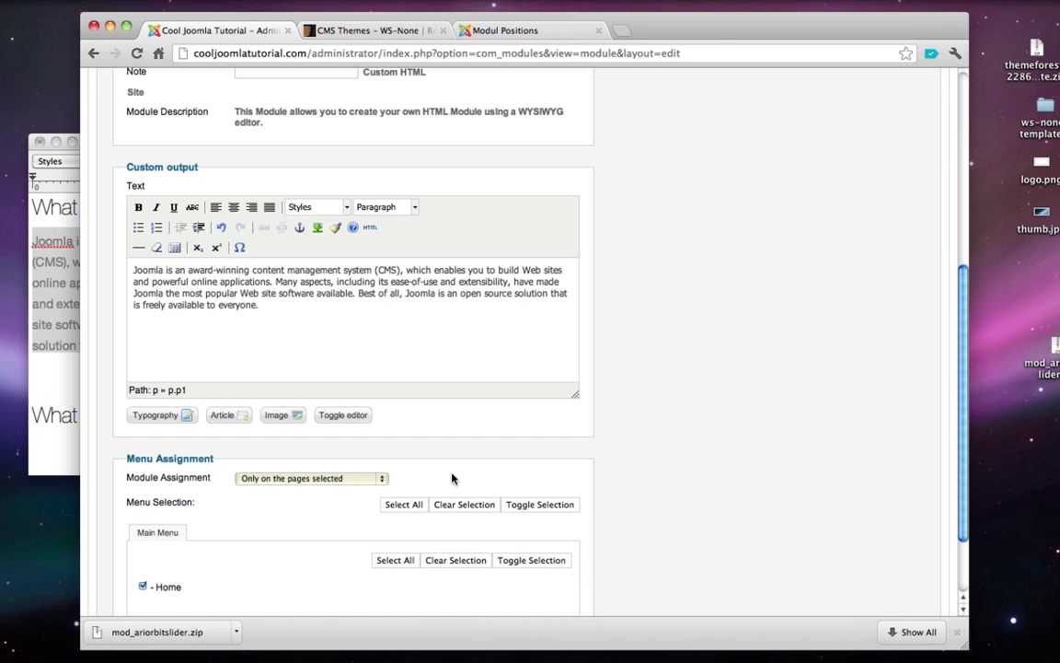
pyautogui.scroll(8, 452, 476)
pyautogui.scroll(1, 452, 479)
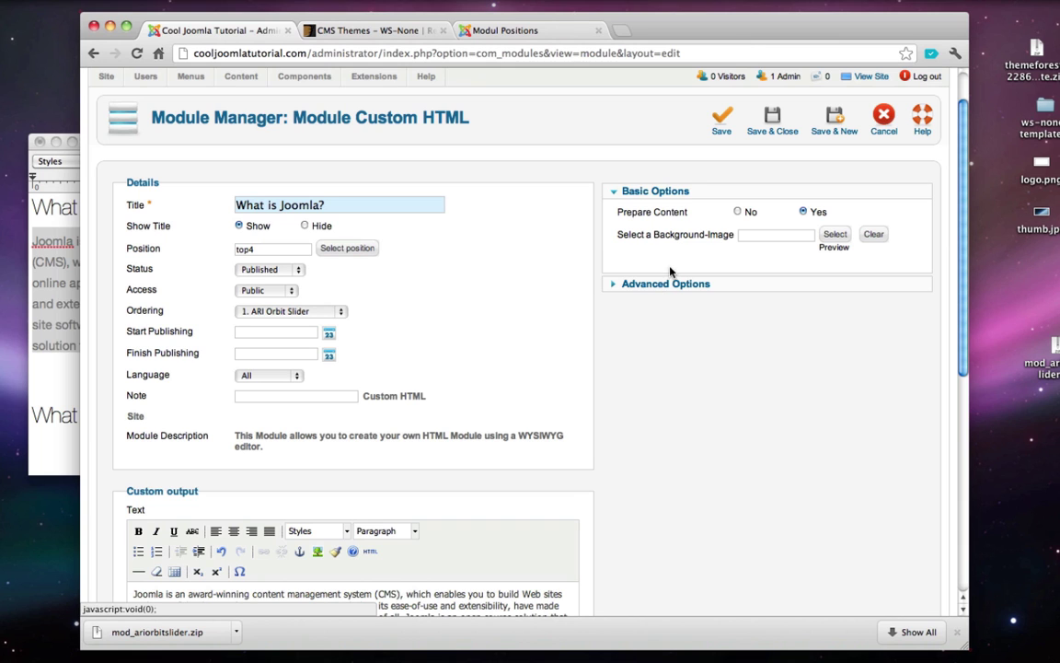
pyautogui.click(772, 117)
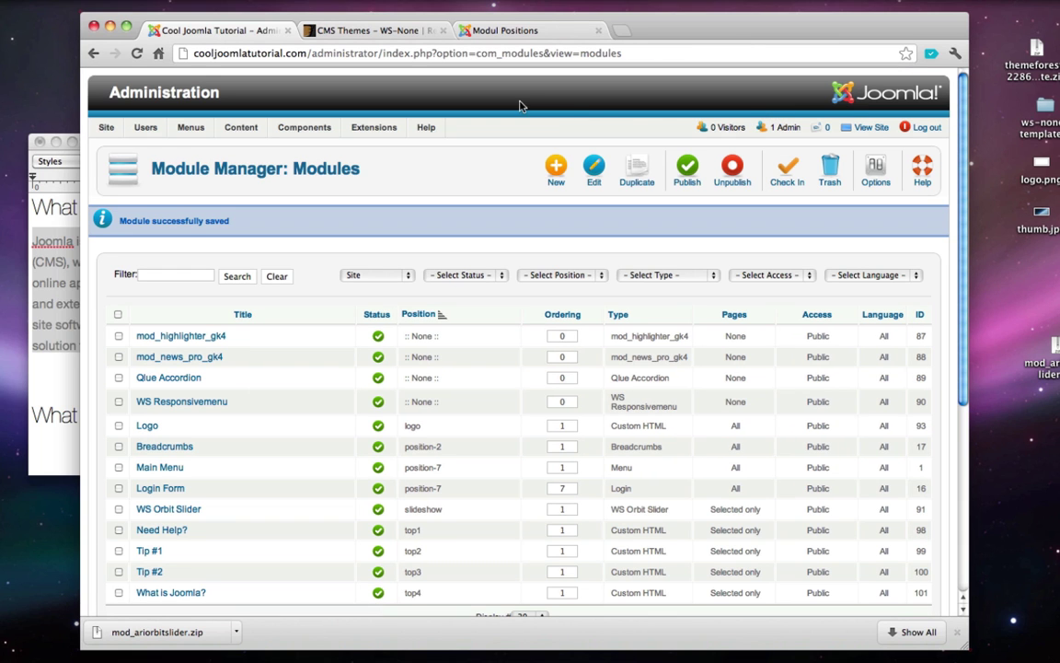
pyautogui.click(871, 127)
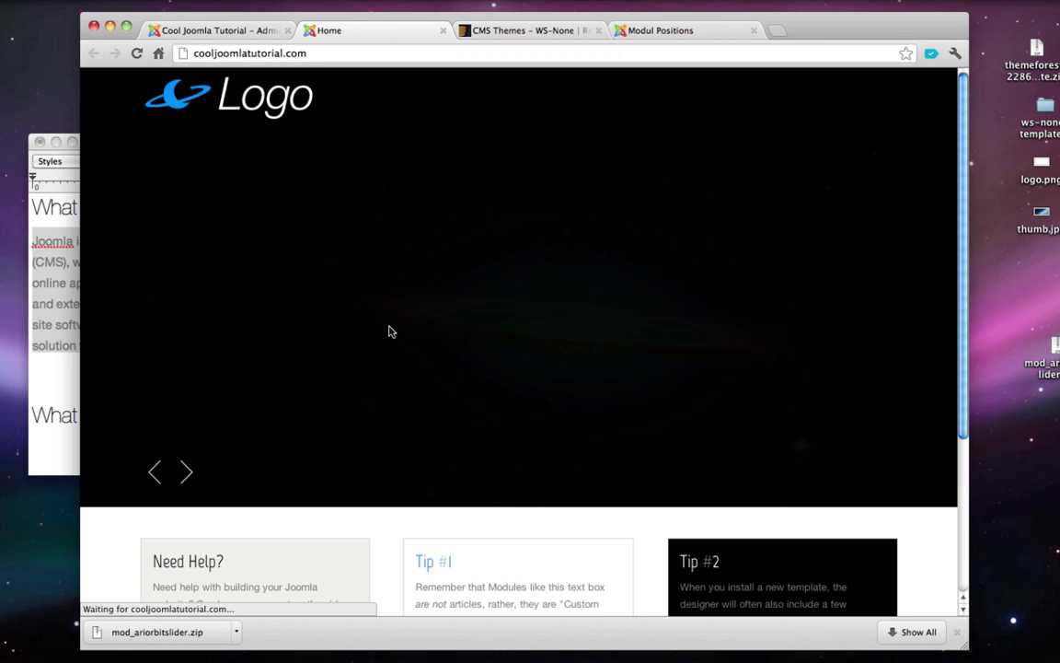
pyautogui.scroll(-2, 389, 331)
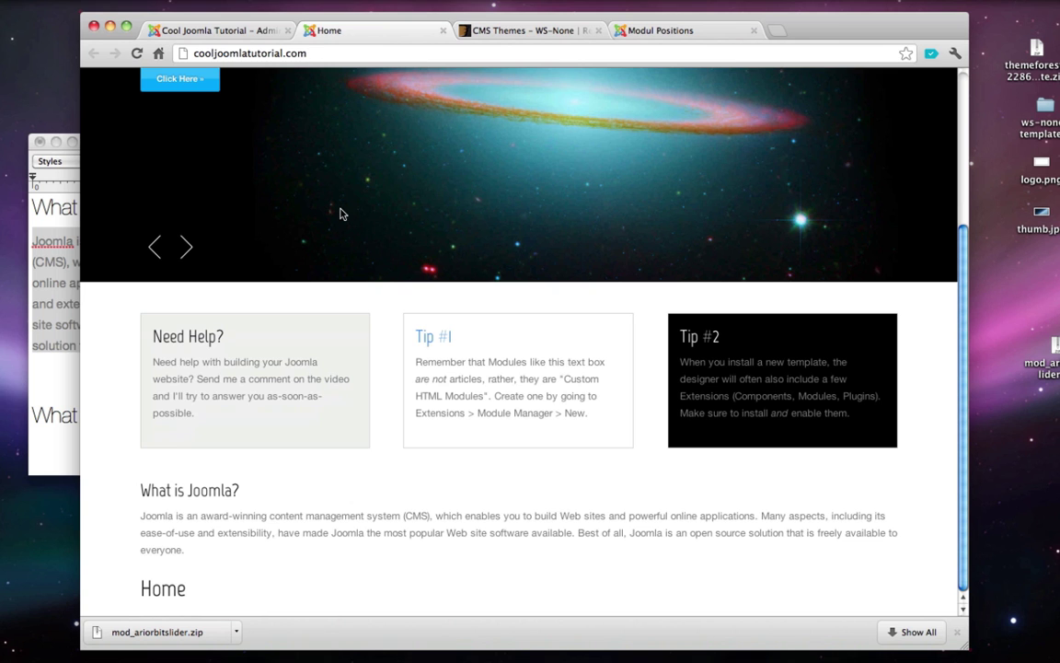
pyautogui.press('super+w')
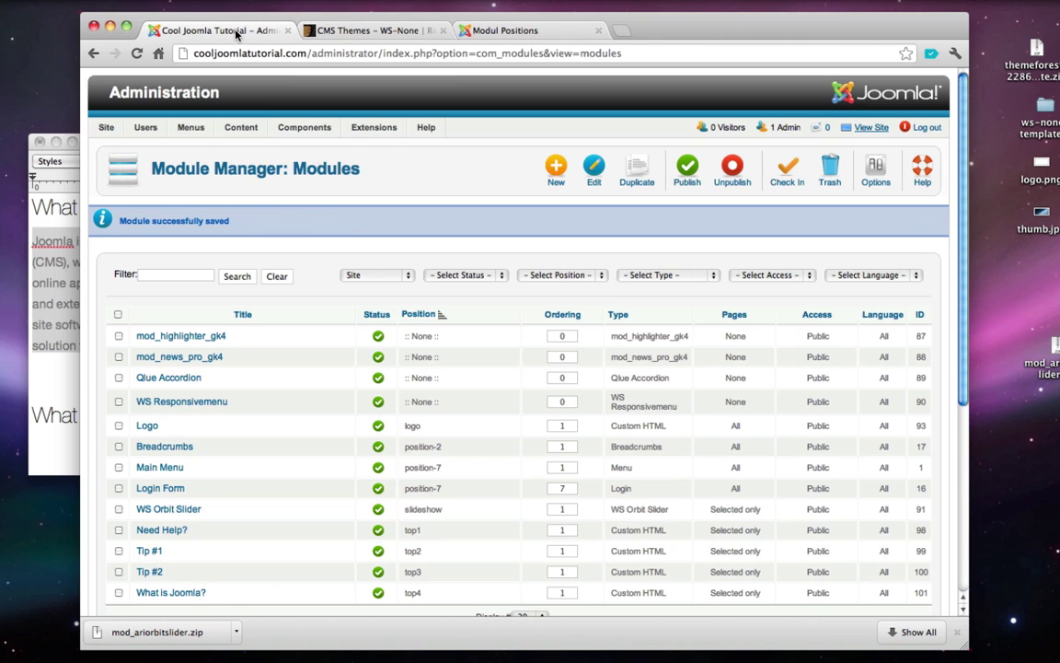
pyautogui.scroll(-2, 374, 175)
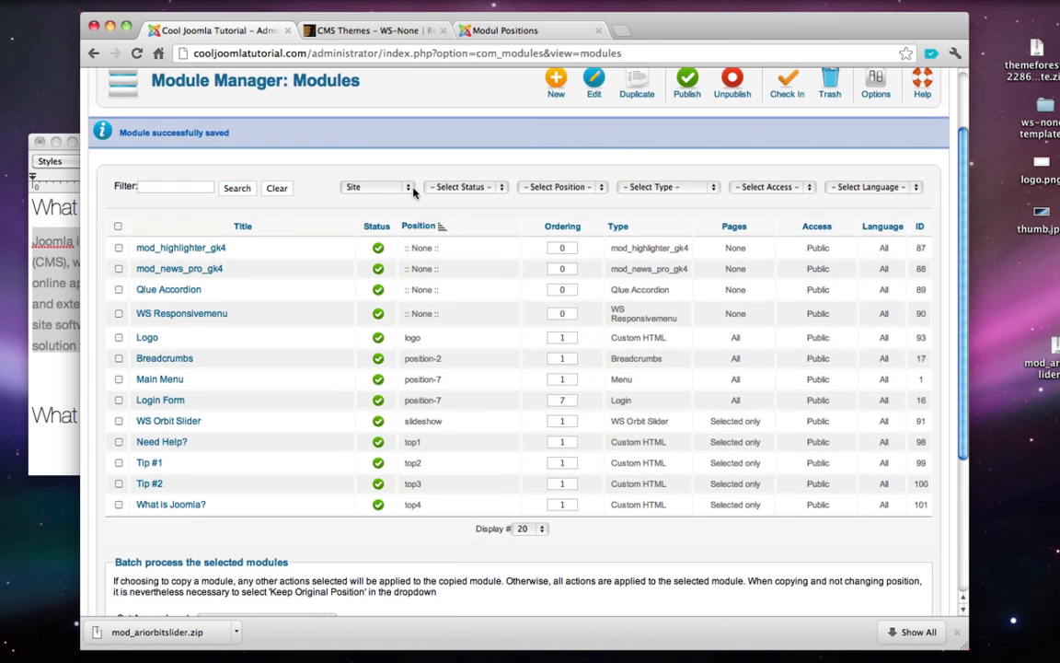
# - Create a new Custom HTML module titled 'What is a CMS?' from the notes heading
pyautogui.click(557, 89)
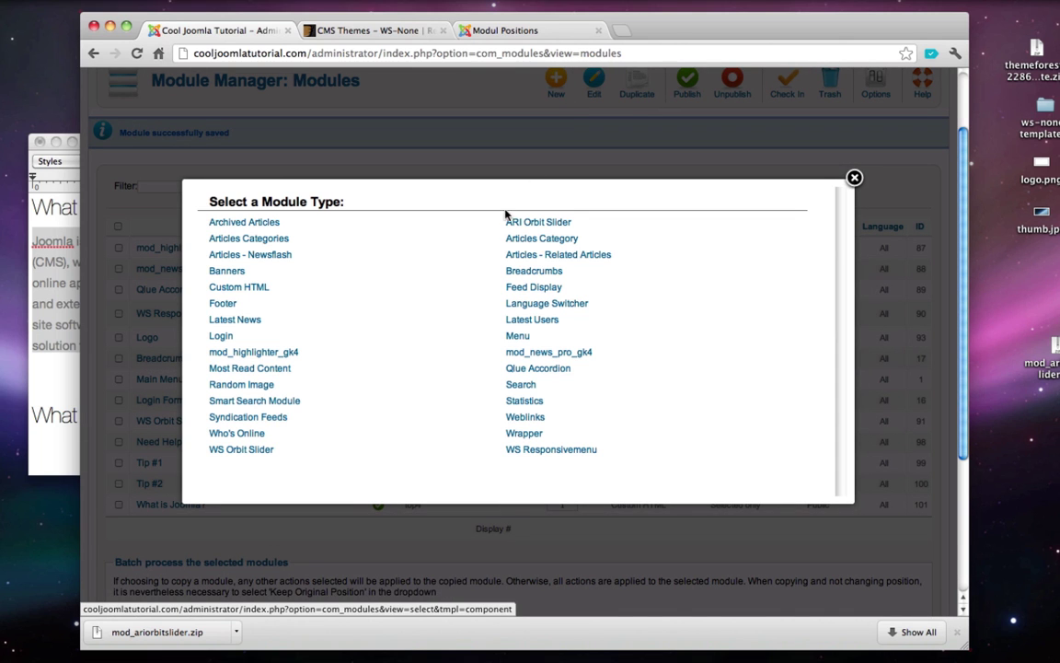
pyautogui.click(251, 290)
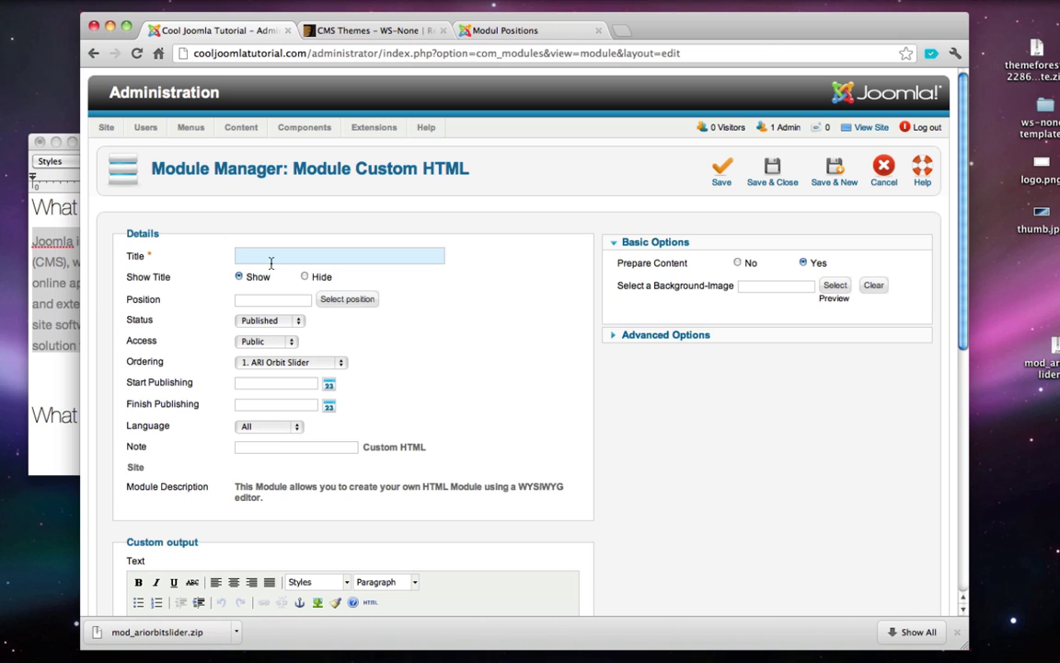
pyautogui.click(54, 270)
pyautogui.scroll(-3, 55, 294)
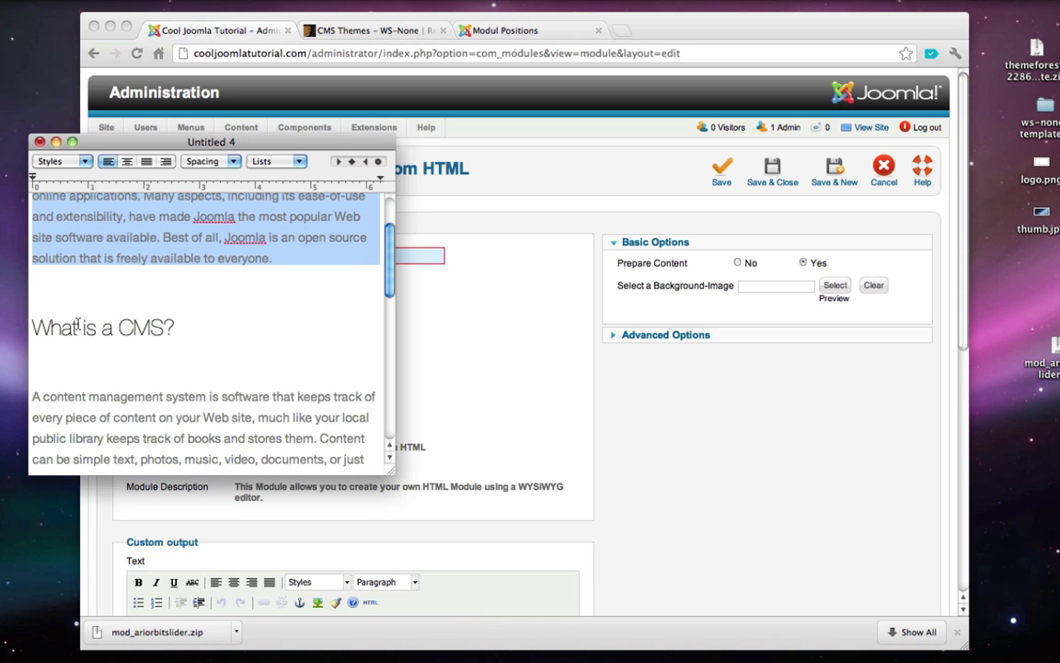
pyautogui.click(80, 327)
pyautogui.tripleClick(80, 327)
pyautogui.press('super+c')
pyautogui.click(288, 255)
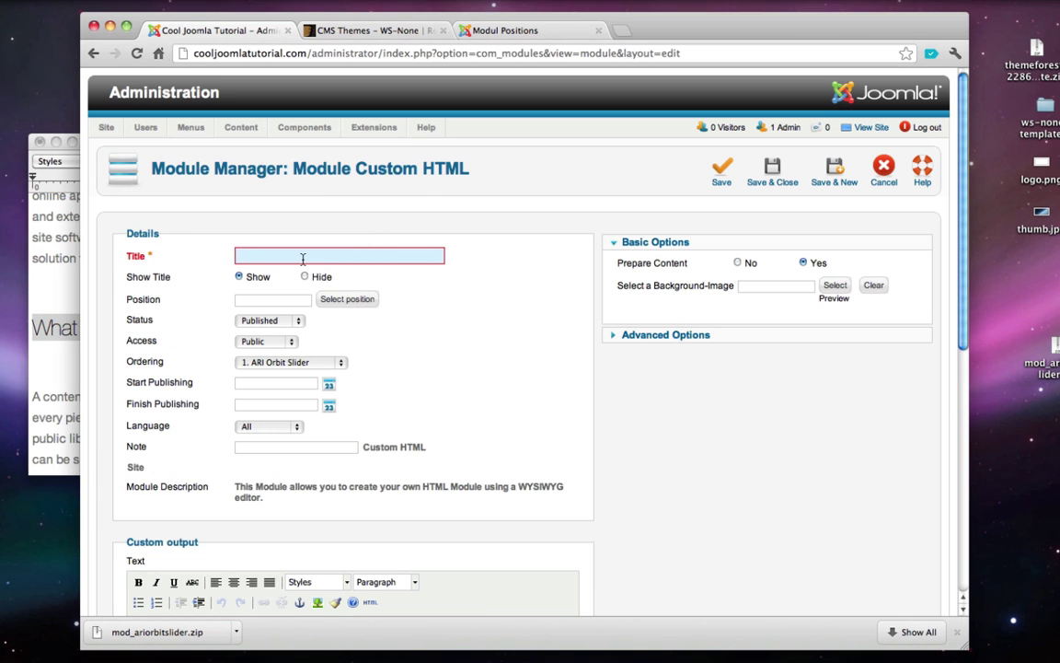
pyautogui.press('super+v')
pyautogui.click(245, 295)
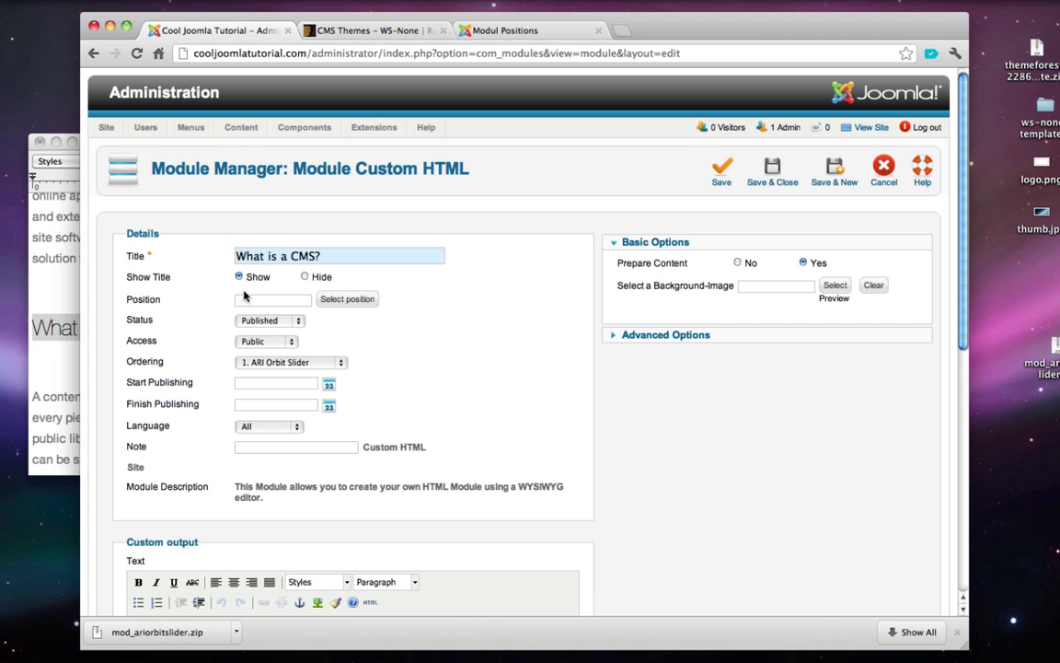
# - Assign the module to position top5 after checking the demo position layout
pyautogui.click(323, 304)
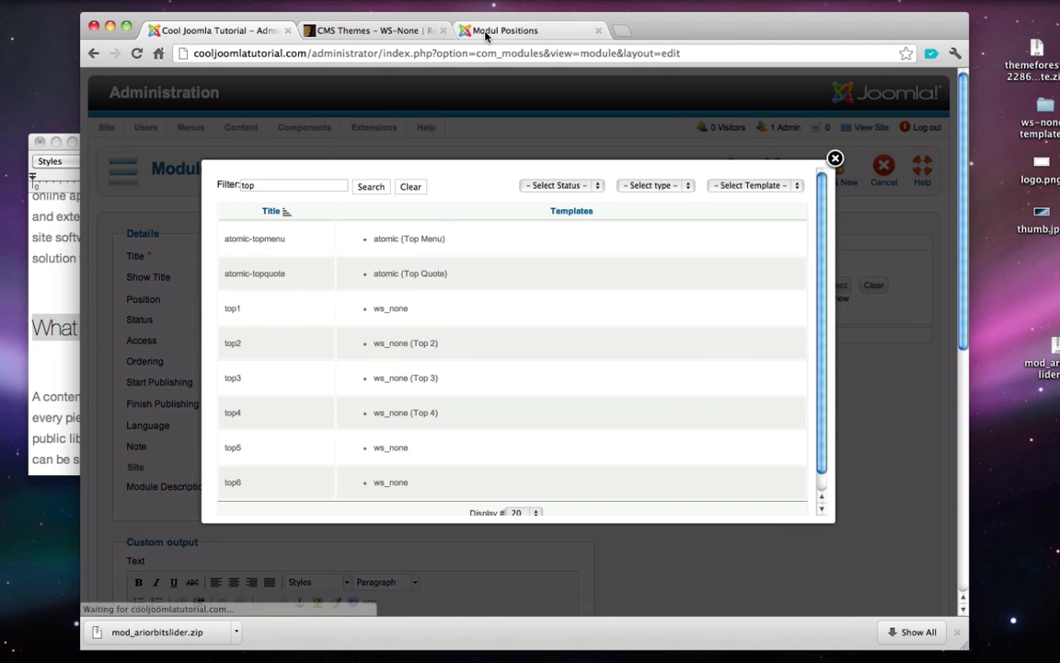
pyautogui.click(486, 33)
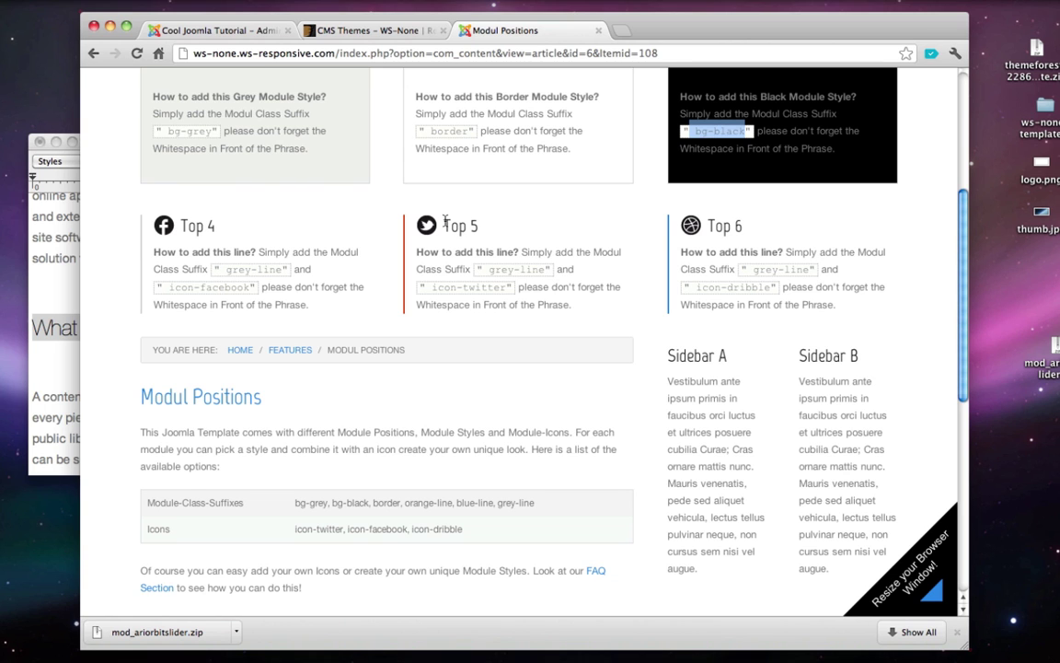
pyautogui.click(221, 31)
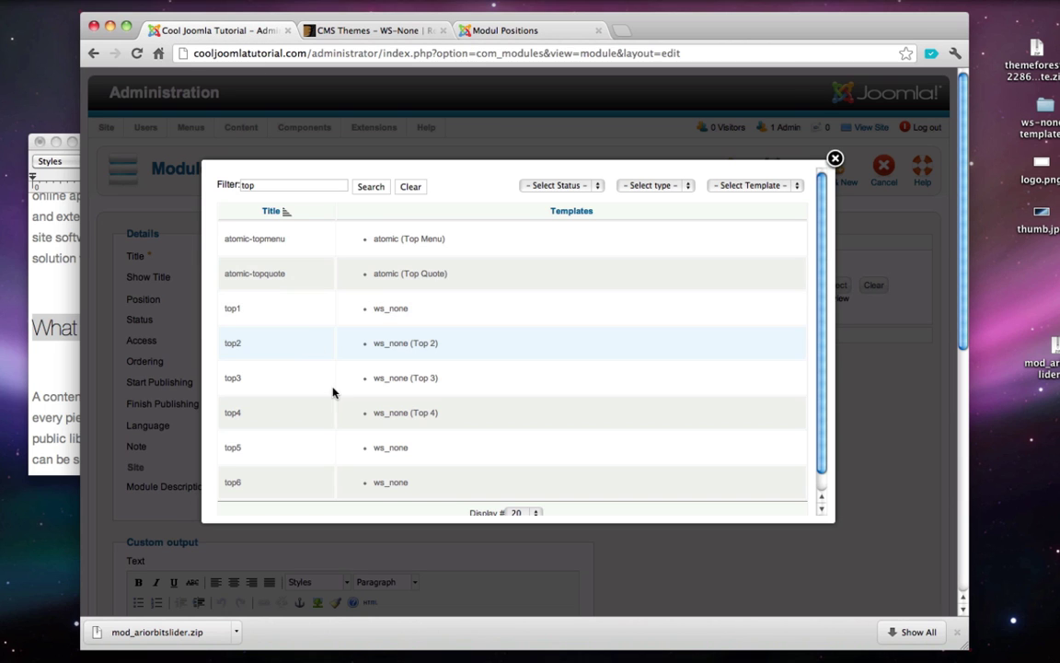
pyautogui.click(386, 447)
# - Paste the content management system paragraph from the notes into the module editor
pyautogui.scroll(-1, 465, 324)
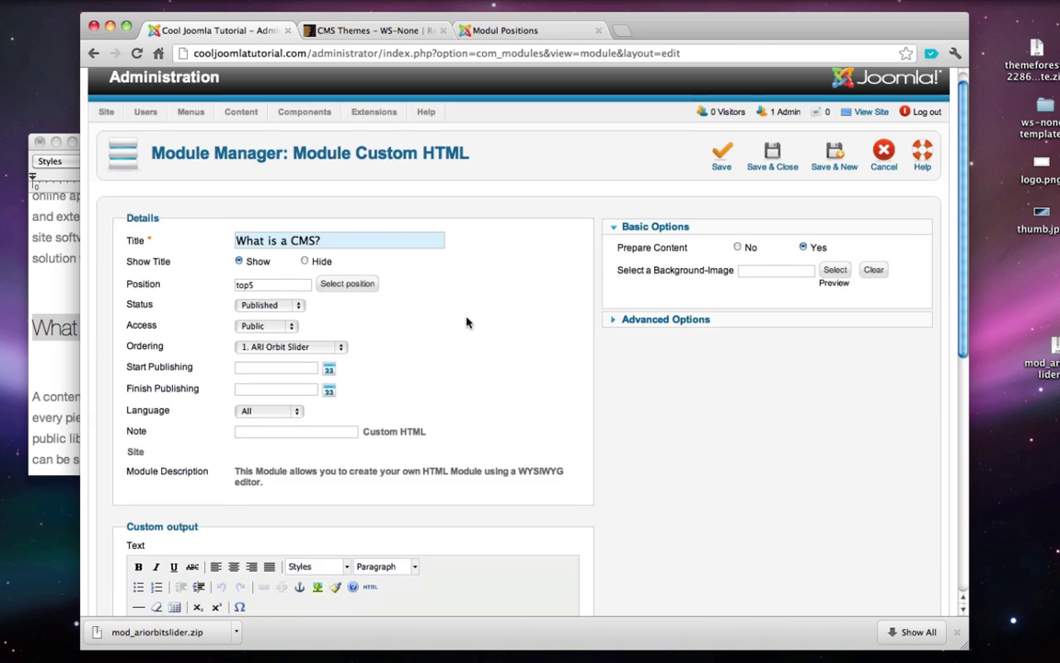
pyautogui.scroll(-1, 467, 323)
pyautogui.click(41, 420)
pyautogui.tripleClick(95, 416)
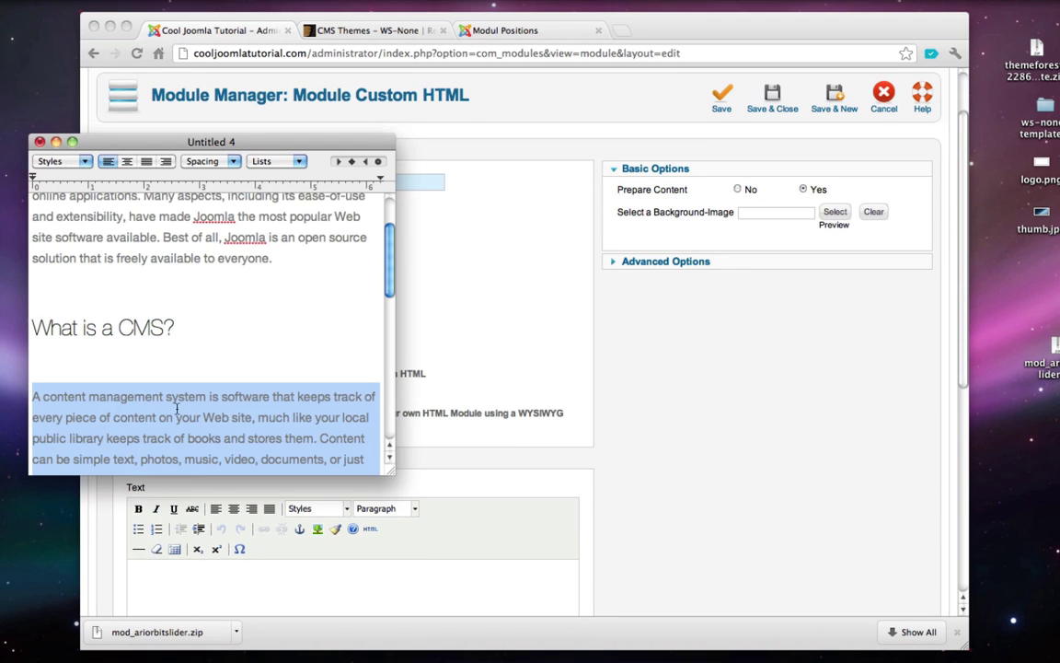
pyautogui.scroll(-5, 253, 388)
pyautogui.click(518, 315)
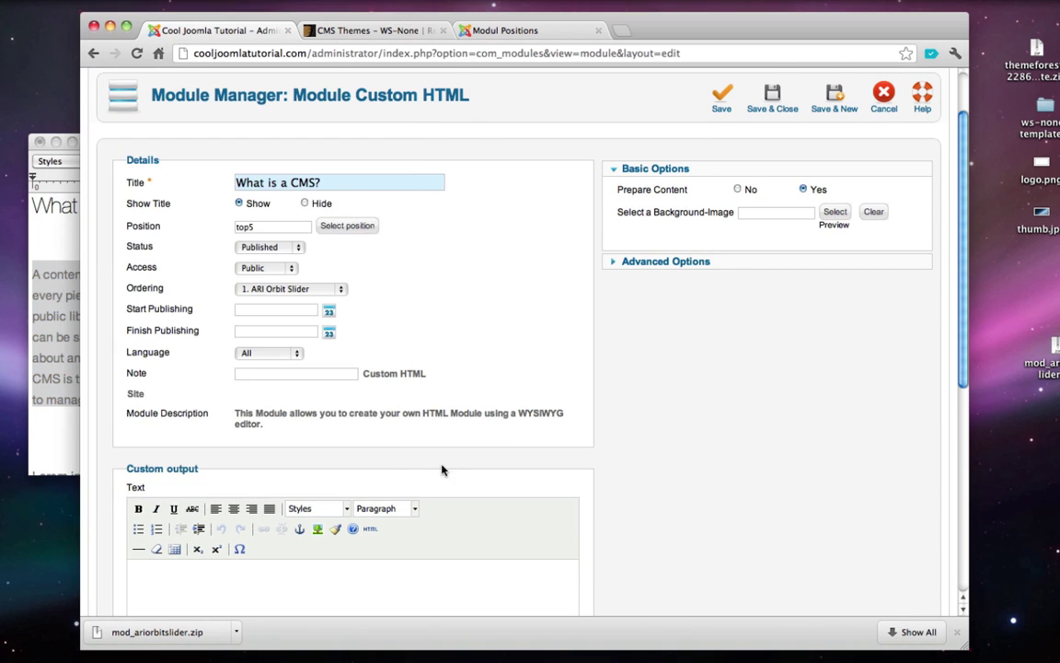
pyautogui.scroll(-3, 423, 451)
pyautogui.click(392, 414)
pyautogui.press('super+v')
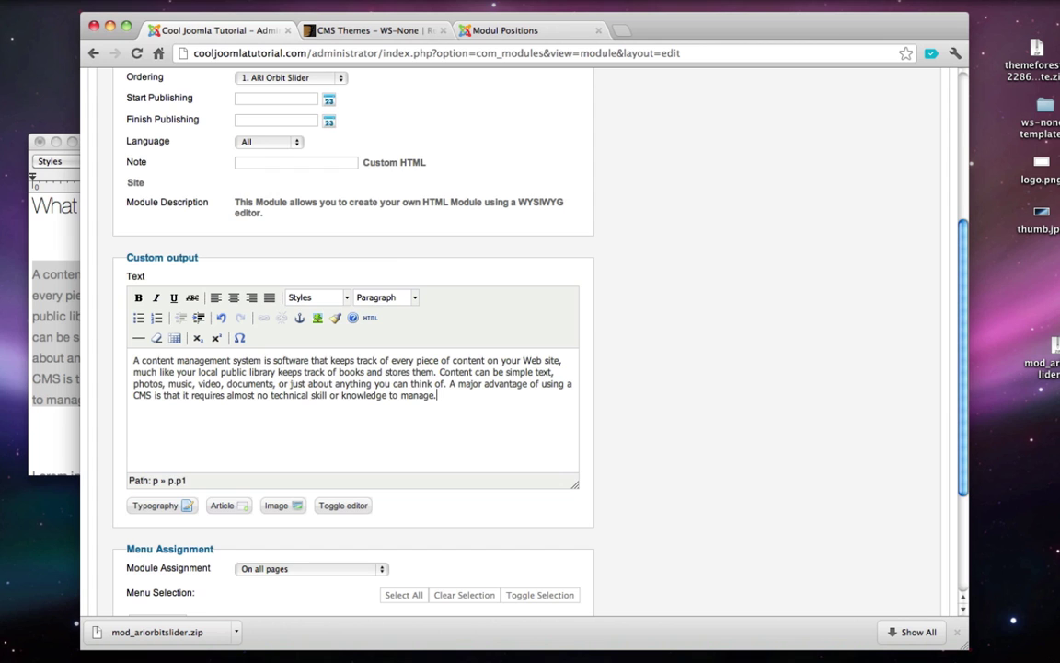
# - Set Module Assignment to 'Only on the pages selected', keeping Home ticked
pyautogui.scroll(-3, 286, 419)
pyautogui.click(285, 418)
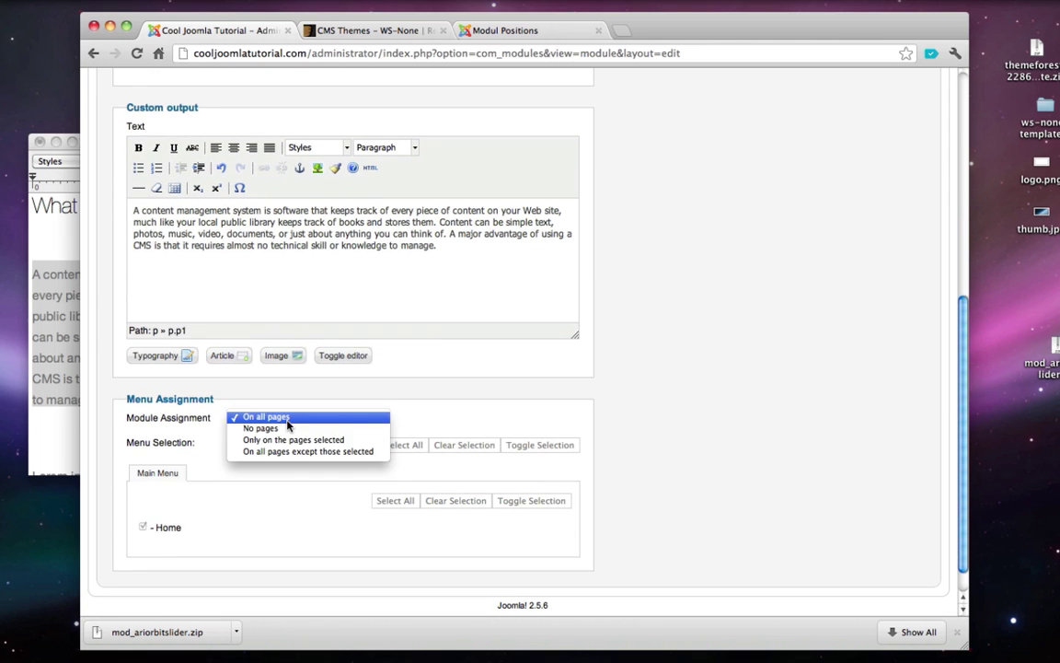
pyautogui.click(297, 440)
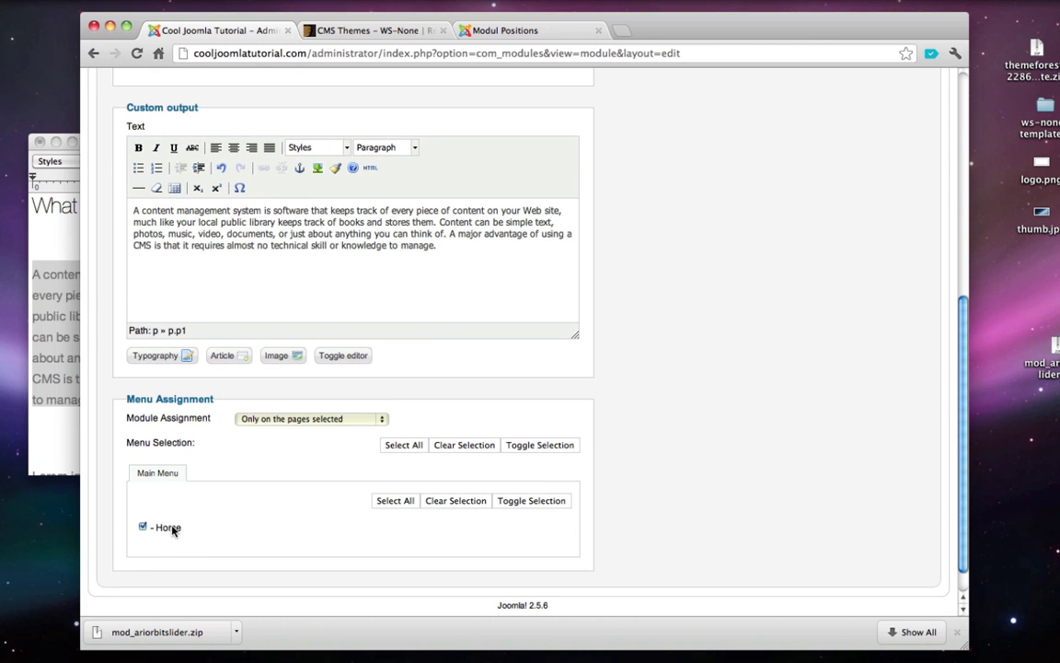
pyautogui.scroll(10, 563, 388)
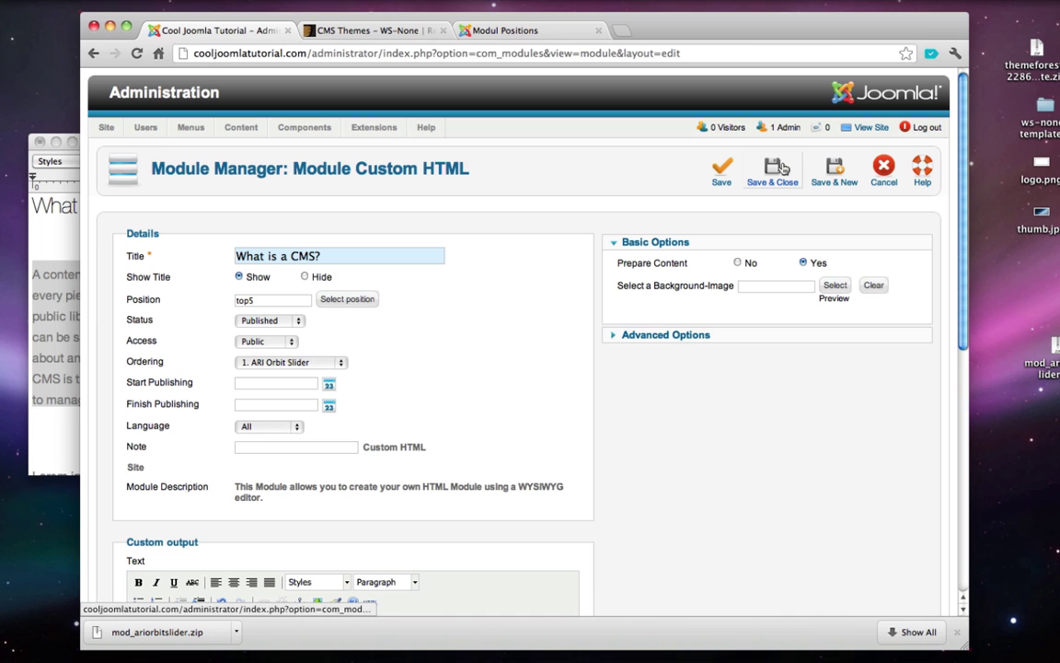
# - Save 'What is a CMS?' and preview the front page showing it beside 'What is Joomla?'
pyautogui.click(778, 168)
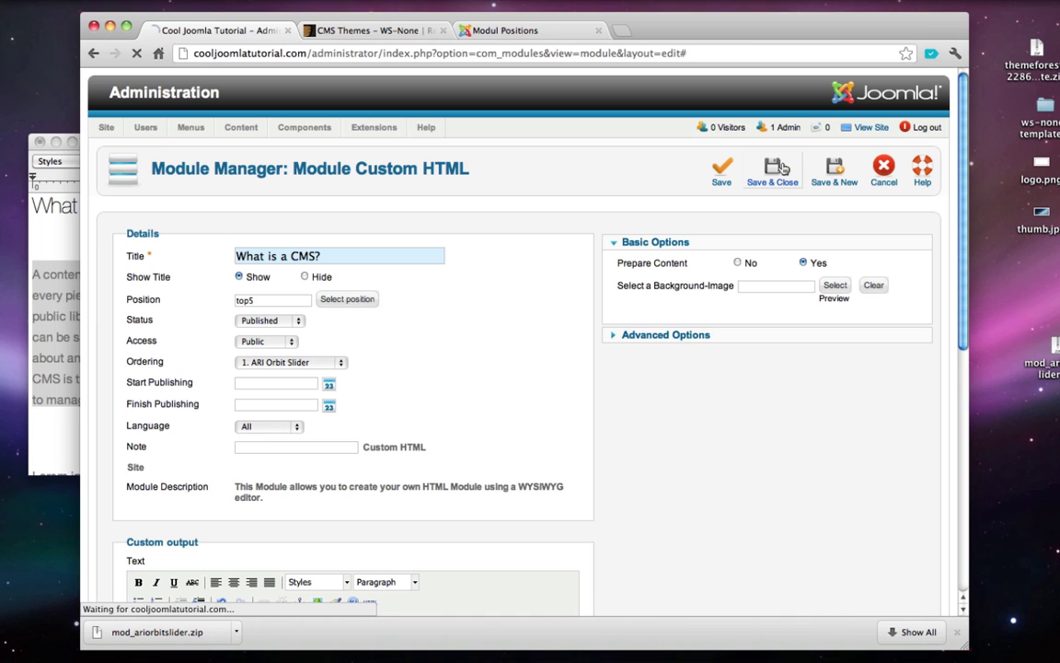
pyautogui.click(511, 32)
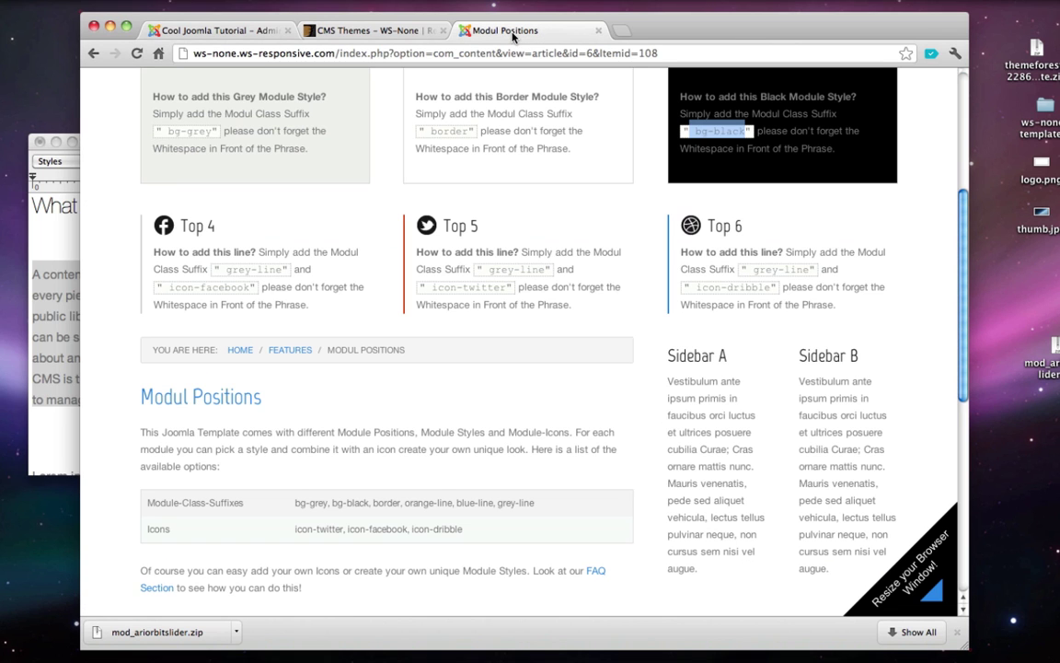
pyautogui.click(214, 32)
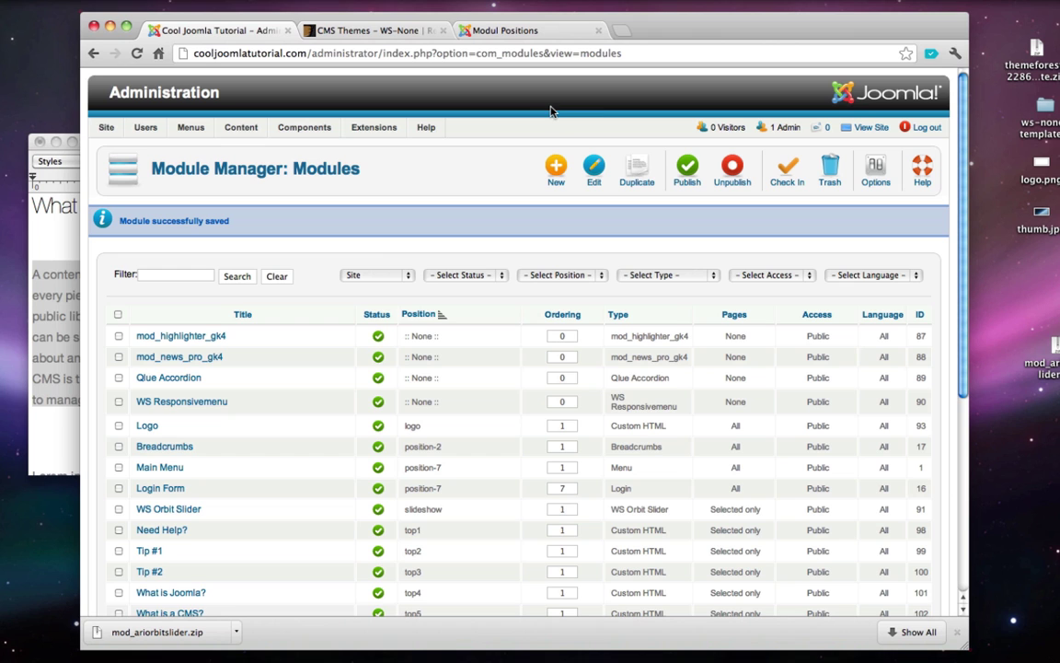
pyautogui.click(871, 126)
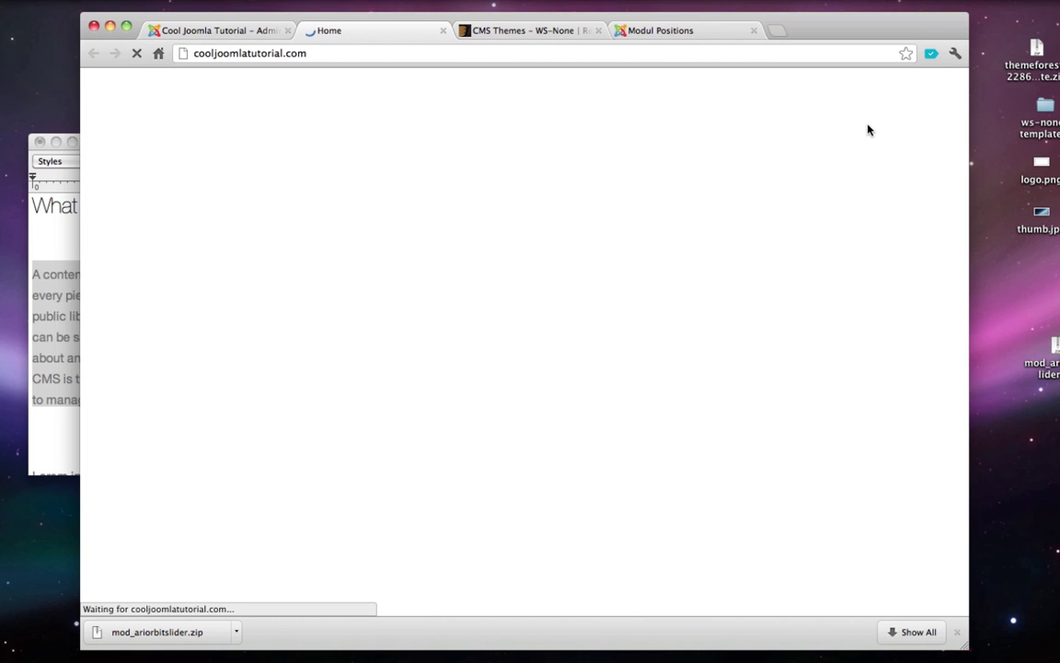
pyautogui.scroll(-5, 871, 130)
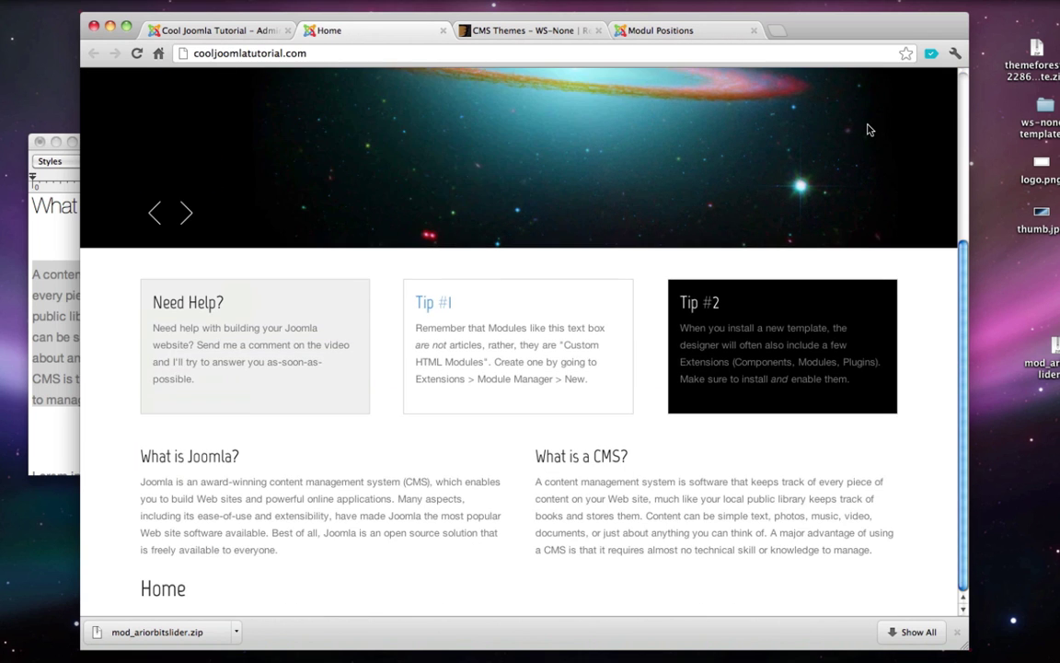
pyautogui.scroll(1, 870, 130)
pyautogui.scroll(-1, 870, 130)
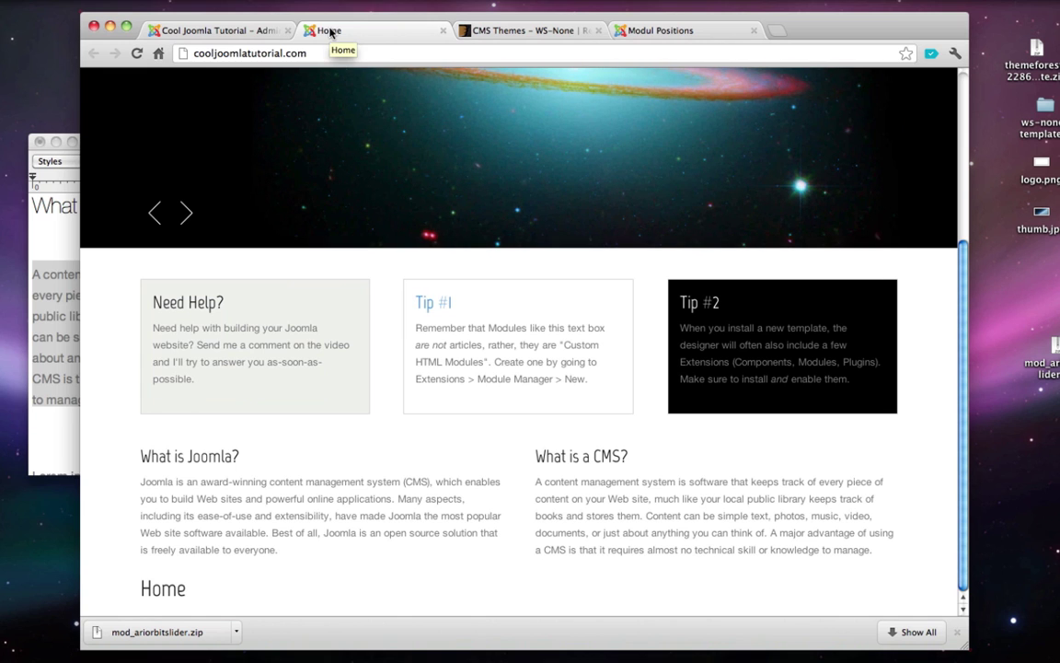
pyautogui.click(442, 32)
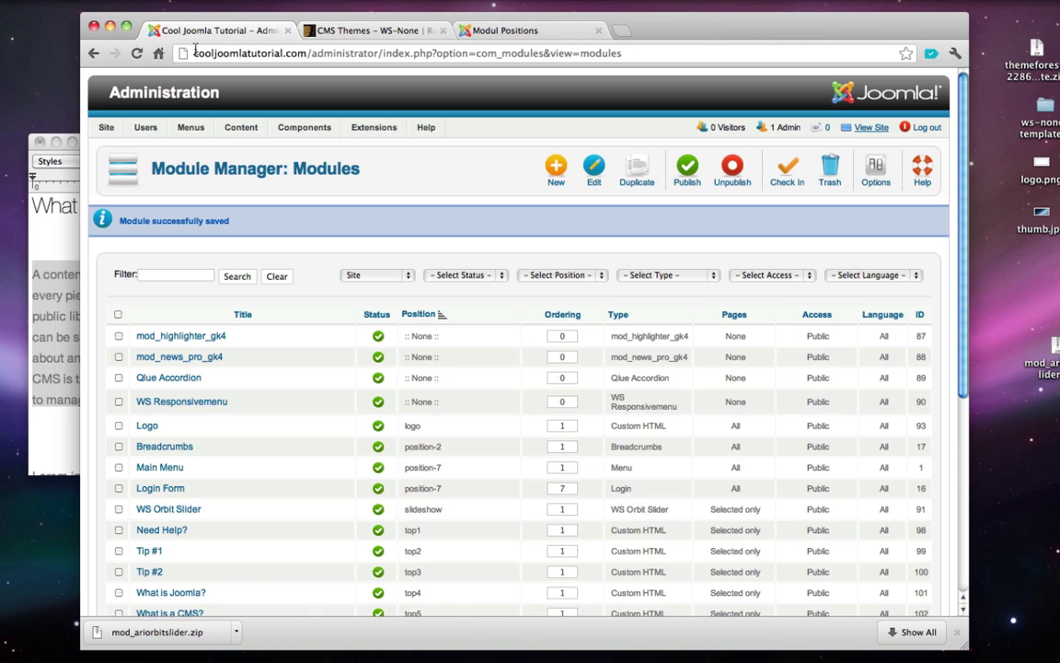
# - Start a new Custom HTML module and set Show Title to Hide
pyautogui.click(555, 173)
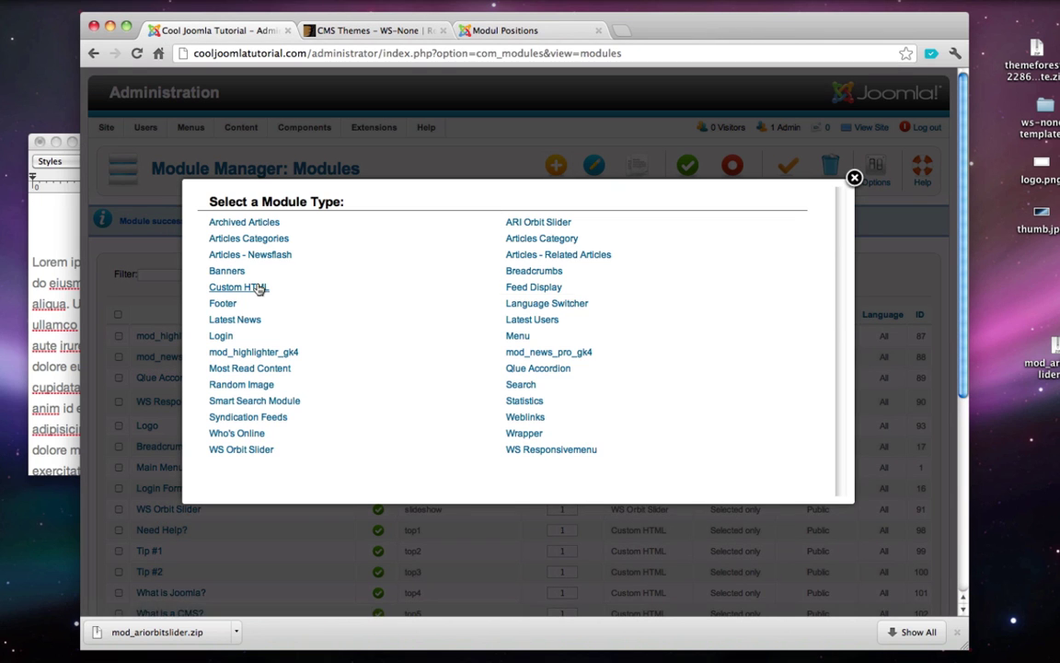
pyautogui.click(259, 288)
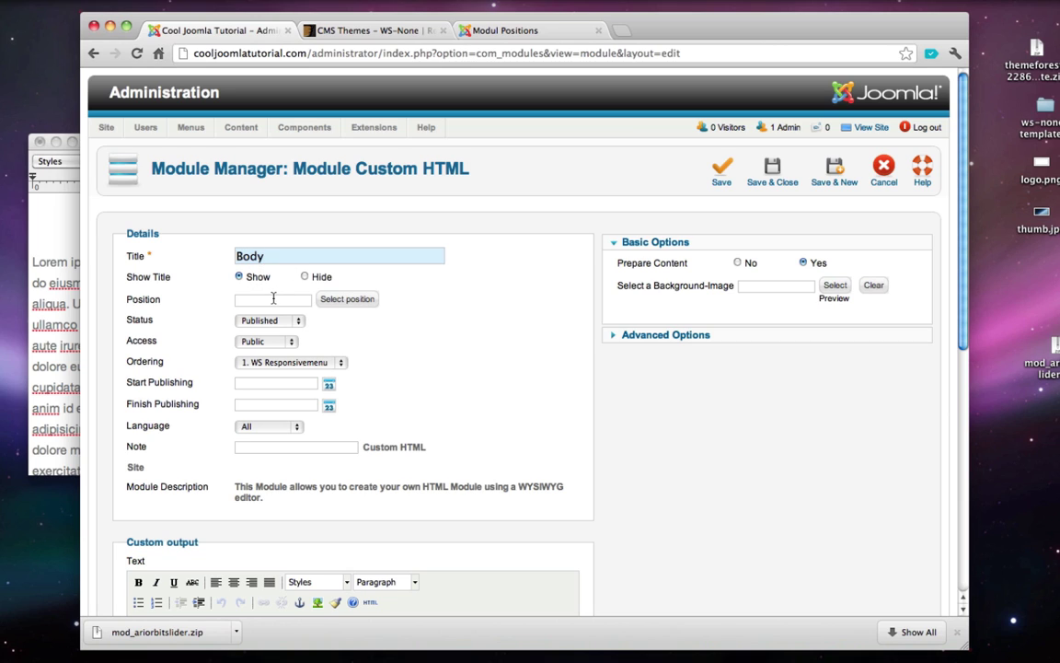
pyautogui.click(304, 277)
# - Check the Modul Positions reference and WS-None theme pages for a suitable module position
pyautogui.click(500, 32)
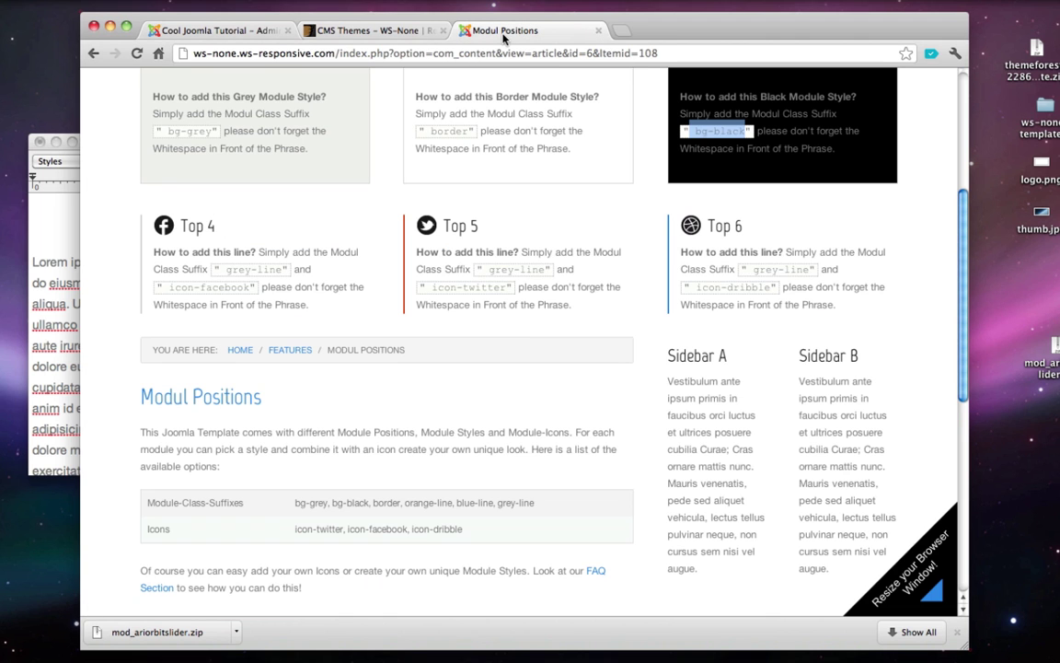
pyautogui.scroll(-3, 361, 276)
pyautogui.scroll(2, 361, 277)
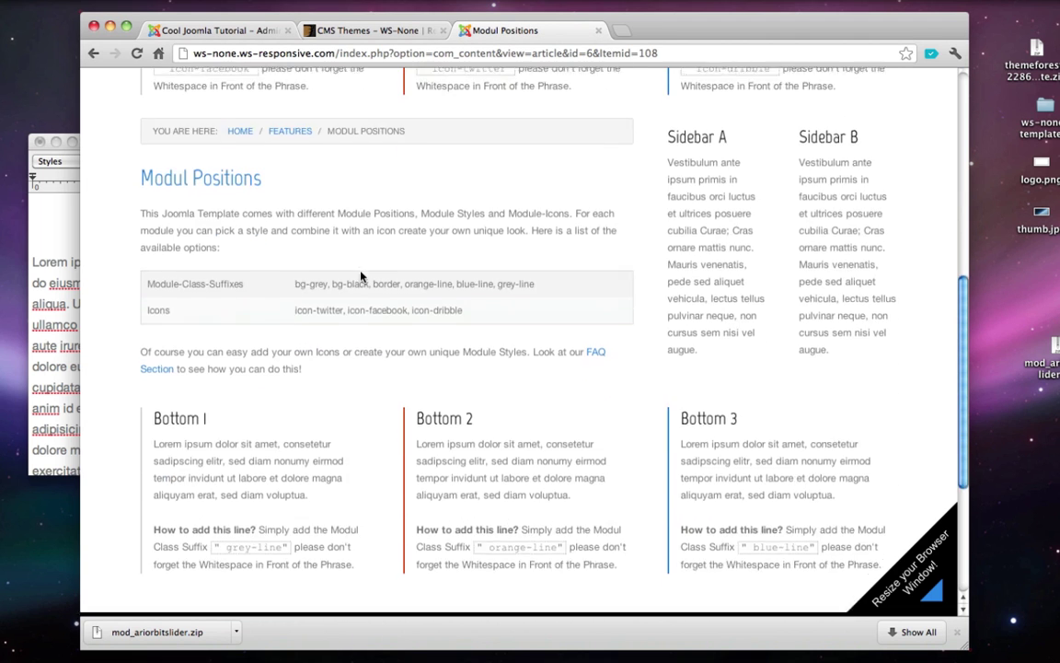
pyautogui.scroll(-2, 361, 276)
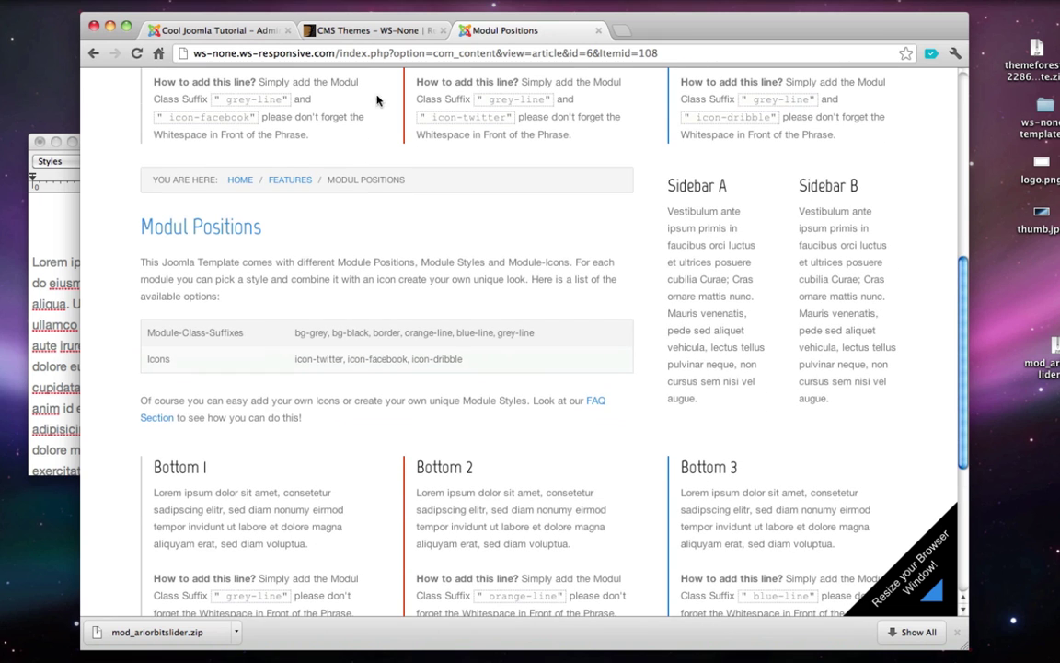
pyautogui.click(377, 32)
pyautogui.click(243, 31)
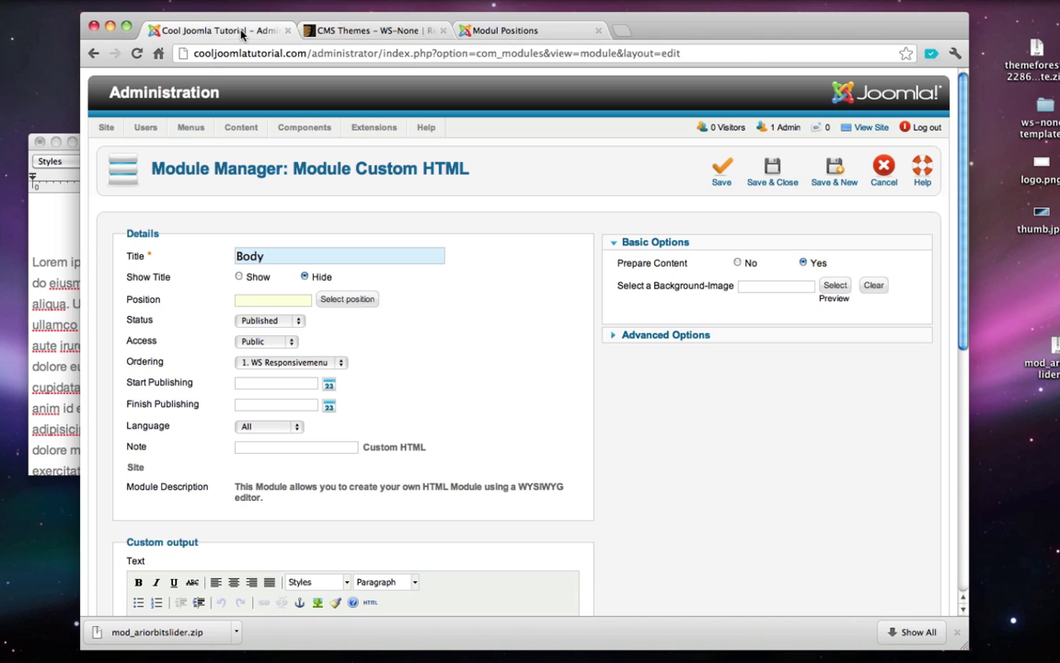
pyautogui.scroll(-1, 276, 258)
# - Place the module in position bottom1 by filtering the positions list to bottom positions
pyautogui.click(348, 275)
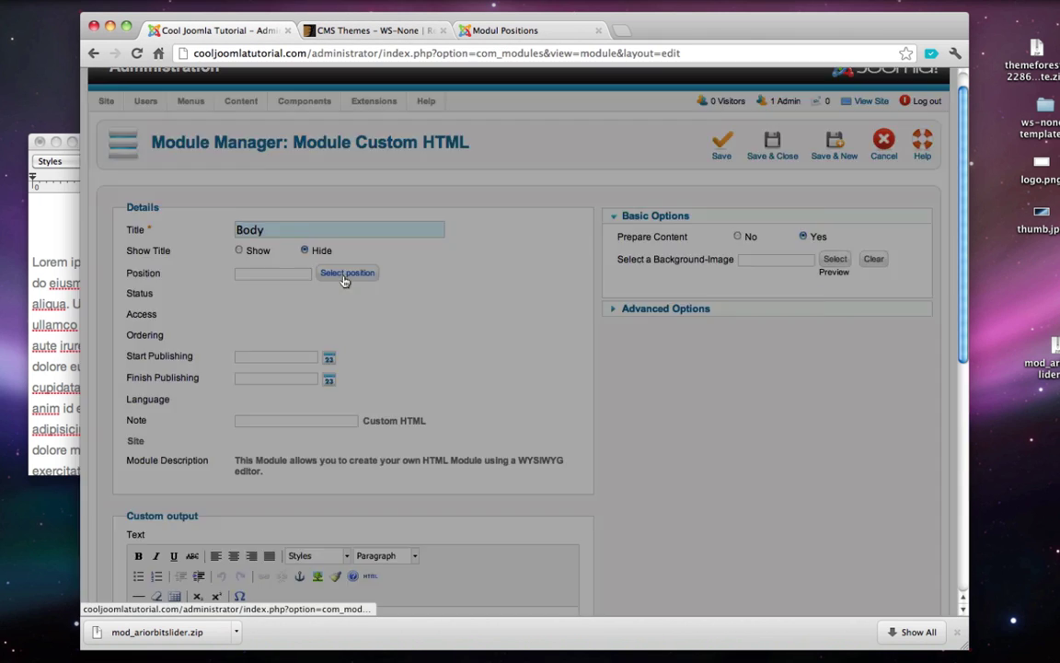
pyautogui.click(269, 188)
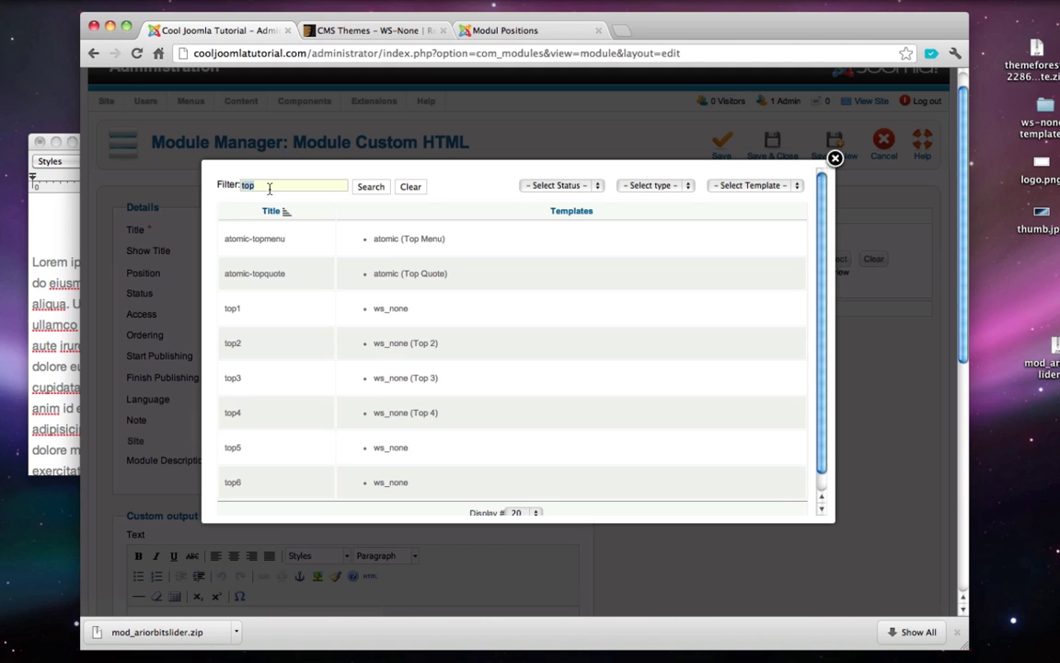
pyautogui.click(358, 189)
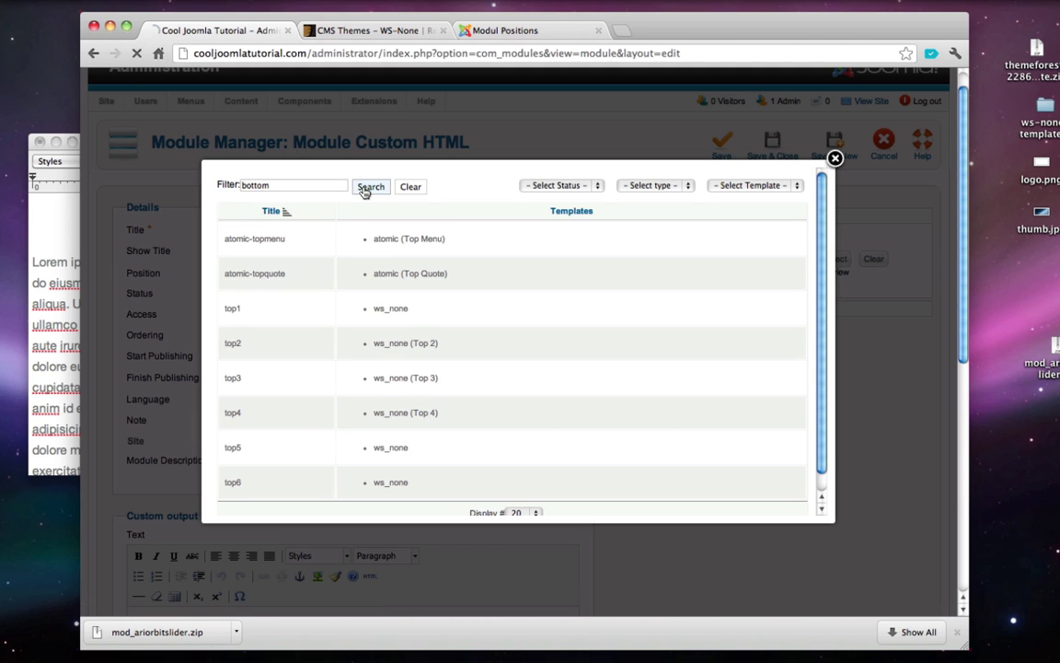
pyautogui.click(401, 313)
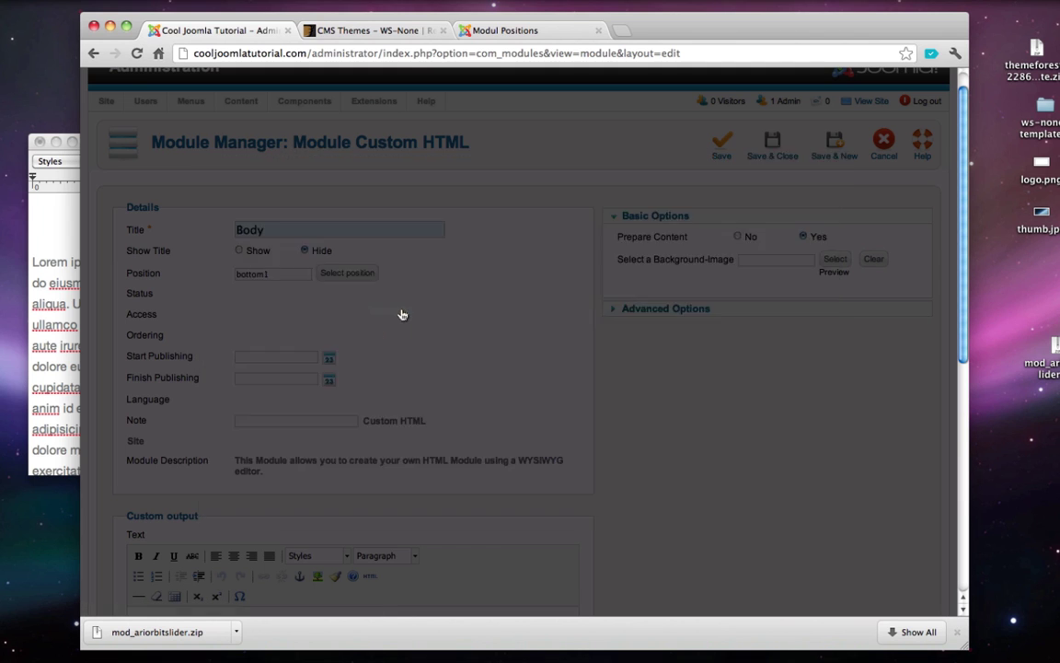
# - Copy the Lorem ipsum paragraph from the document and paste it into the module body
pyautogui.scroll(-2, 476, 319)
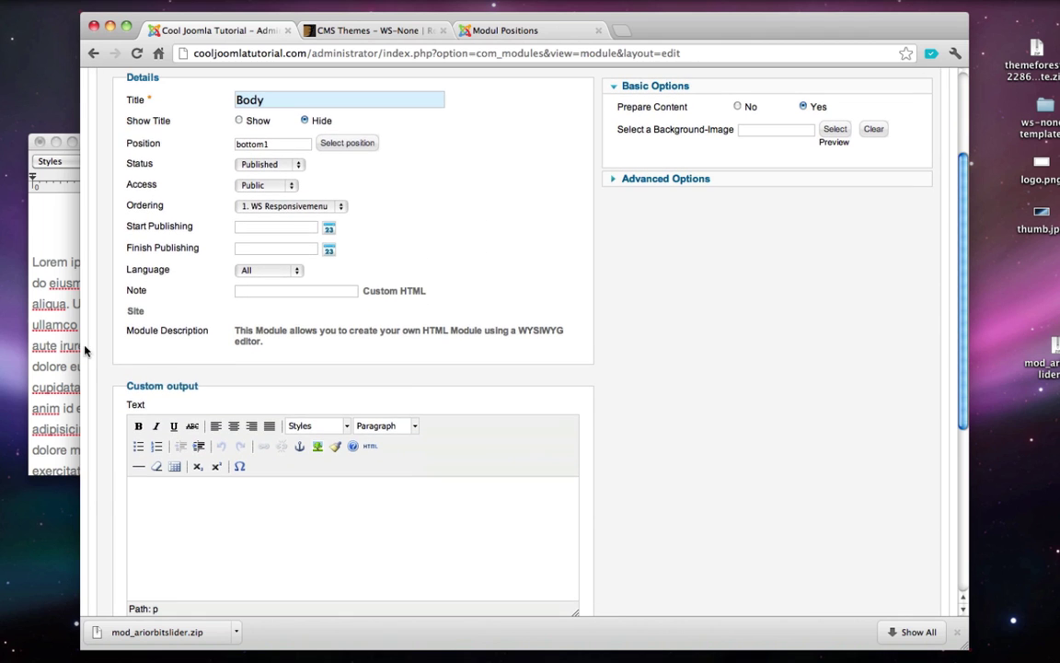
pyautogui.click(63, 315)
pyautogui.tripleClick(69, 347)
pyautogui.press('super+c')
pyautogui.click(489, 241)
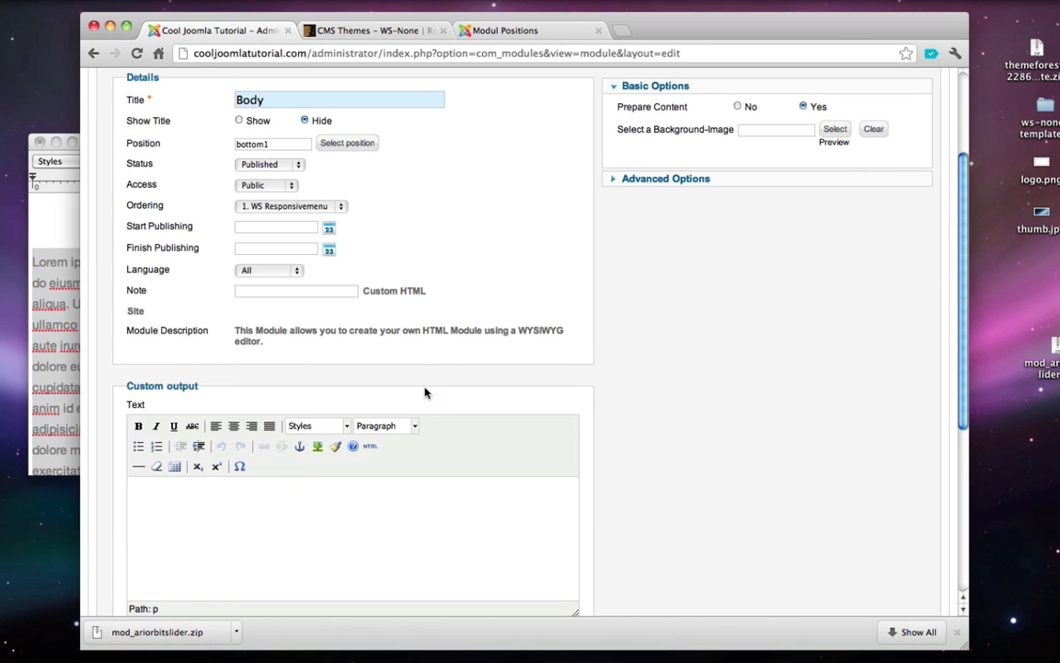
pyautogui.press('super+v')
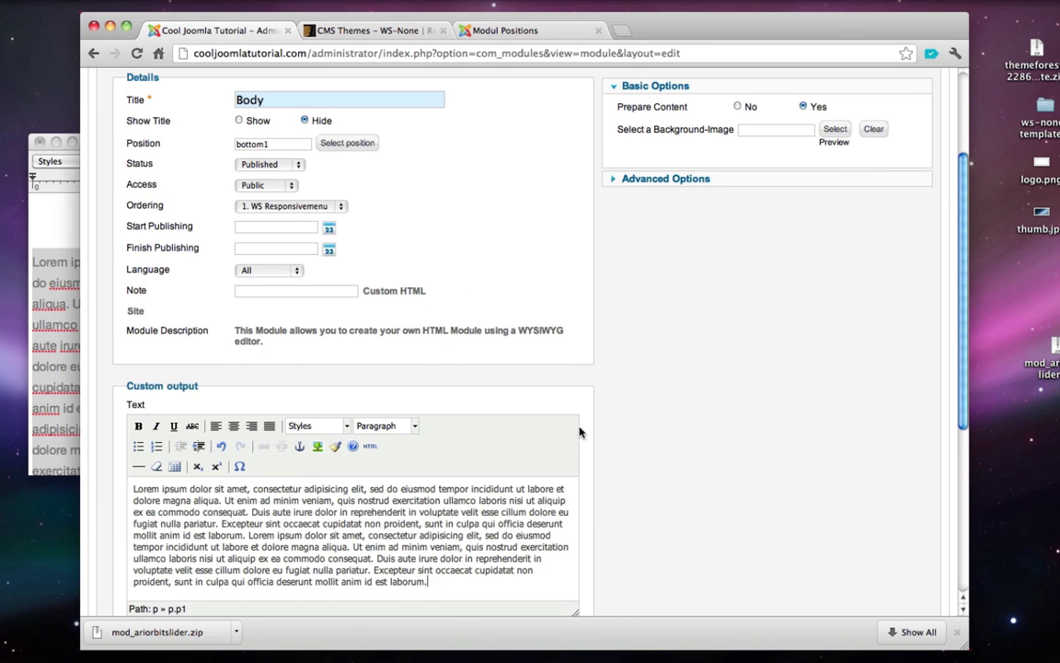
# - Set the module assignment to 'Only on the pages selected'
pyautogui.scroll(-5, 577, 431)
pyautogui.click(311, 425)
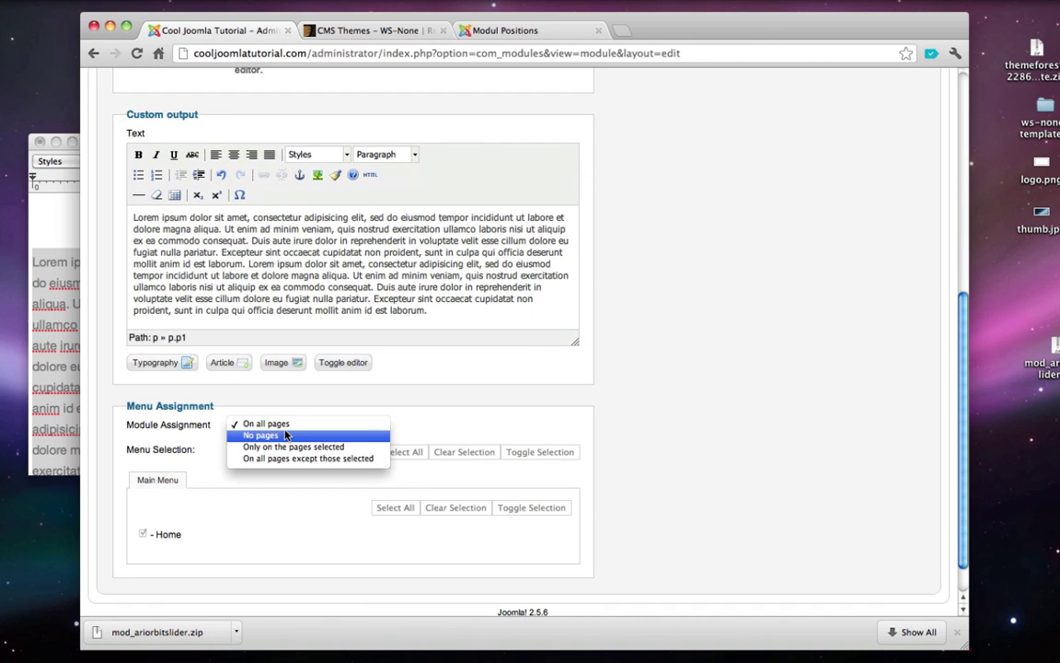
pyautogui.click(276, 449)
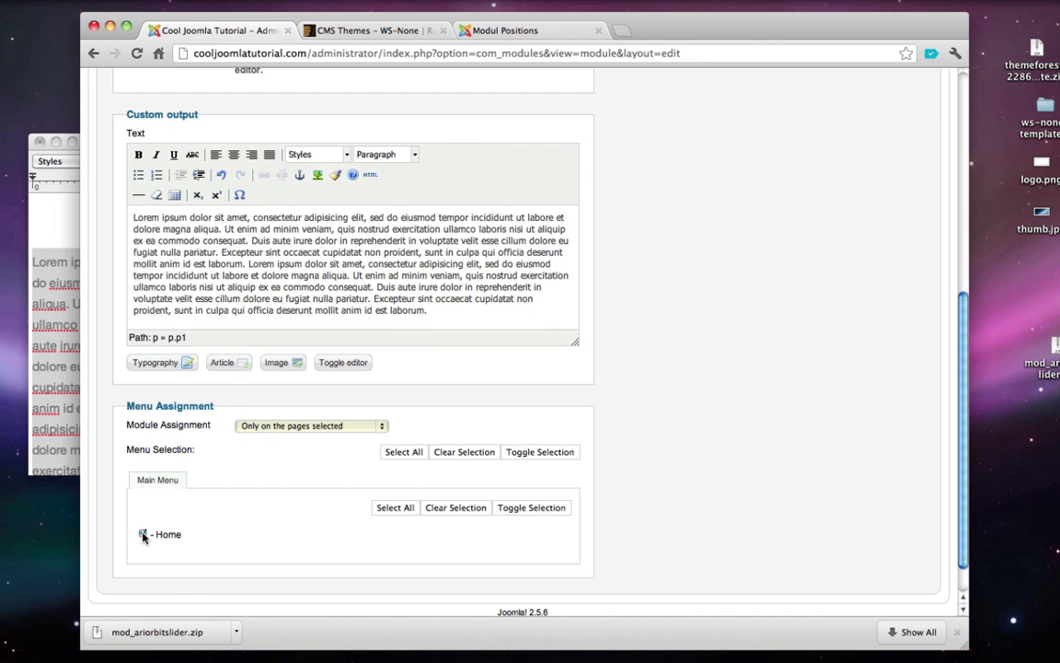
pyautogui.scroll(8, 649, 426)
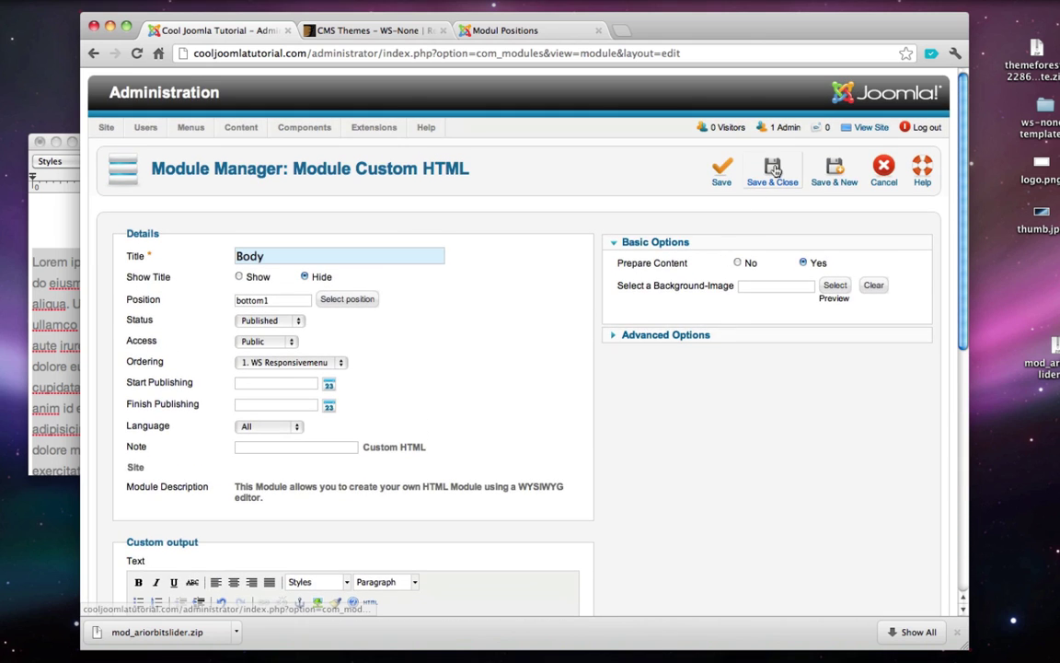
# - Save the Body module and check the live site, where a Home heading still shows
pyautogui.click(773, 170)
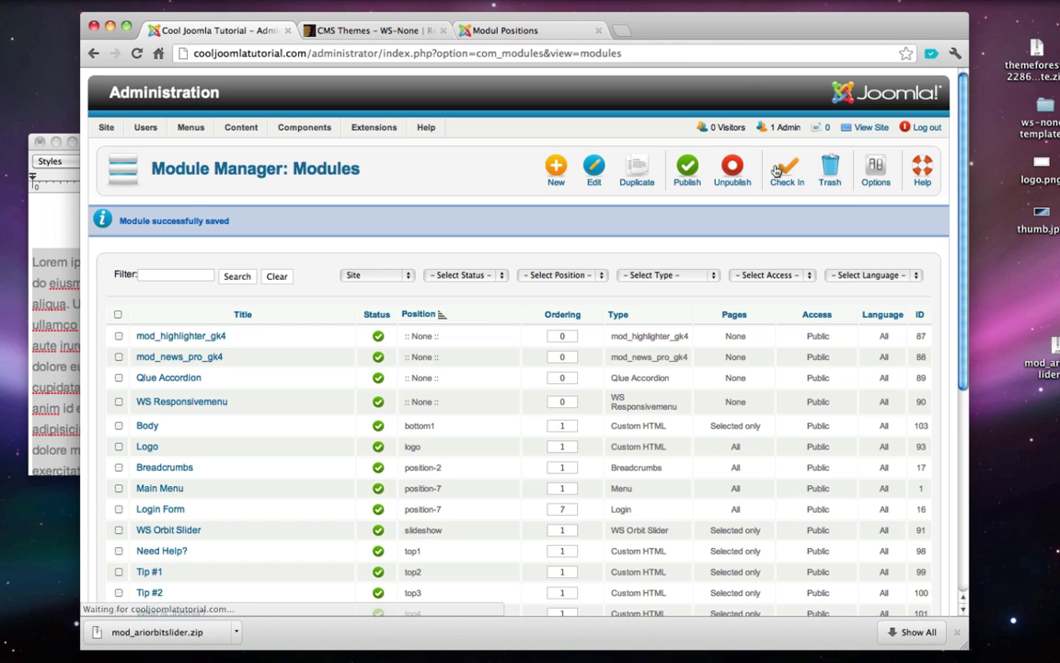
pyautogui.click(865, 131)
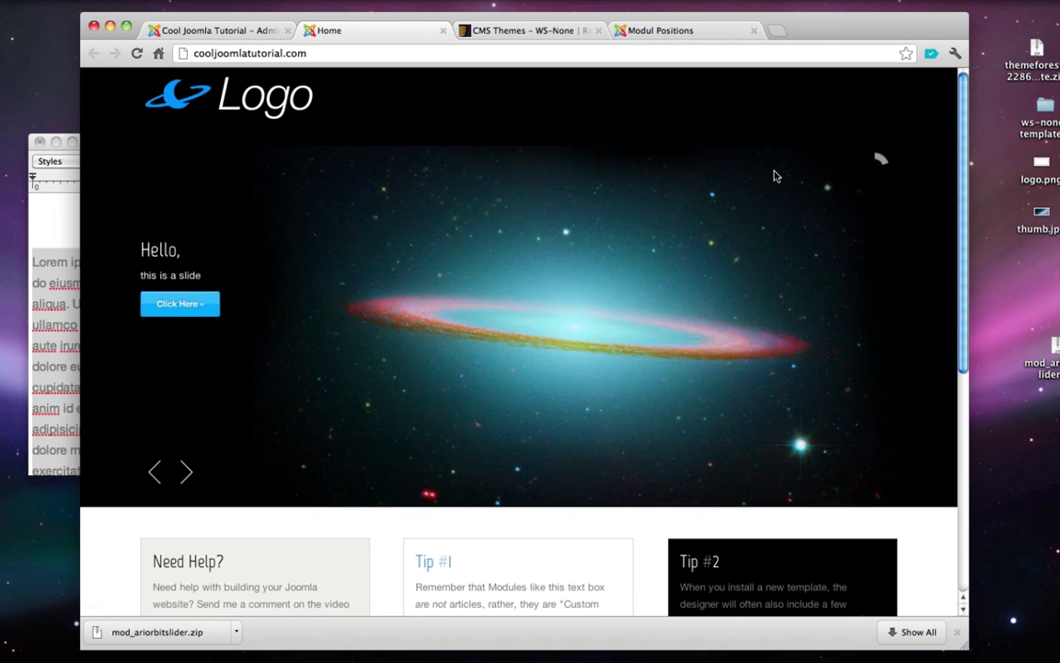
pyautogui.scroll(-5, 775, 175)
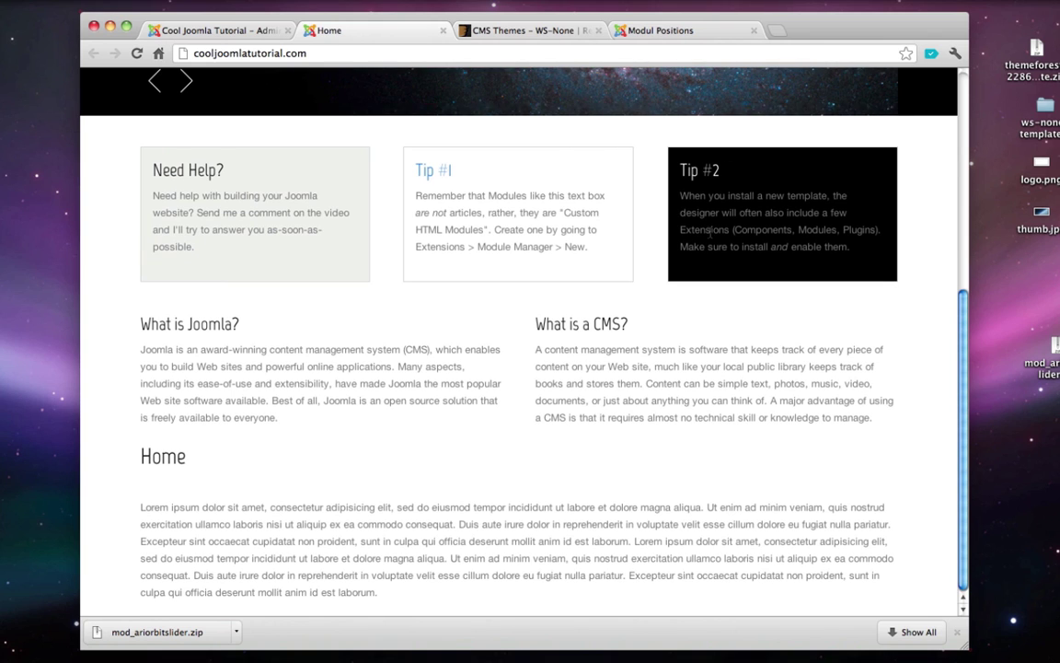
pyautogui.tripleClick(157, 460)
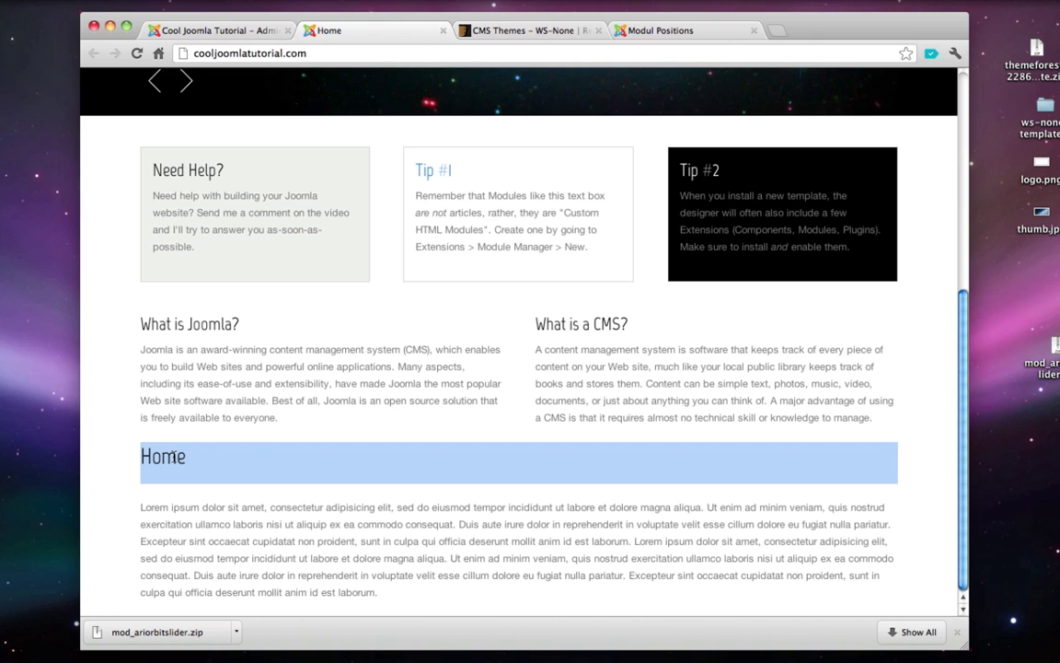
pyautogui.click(706, 214)
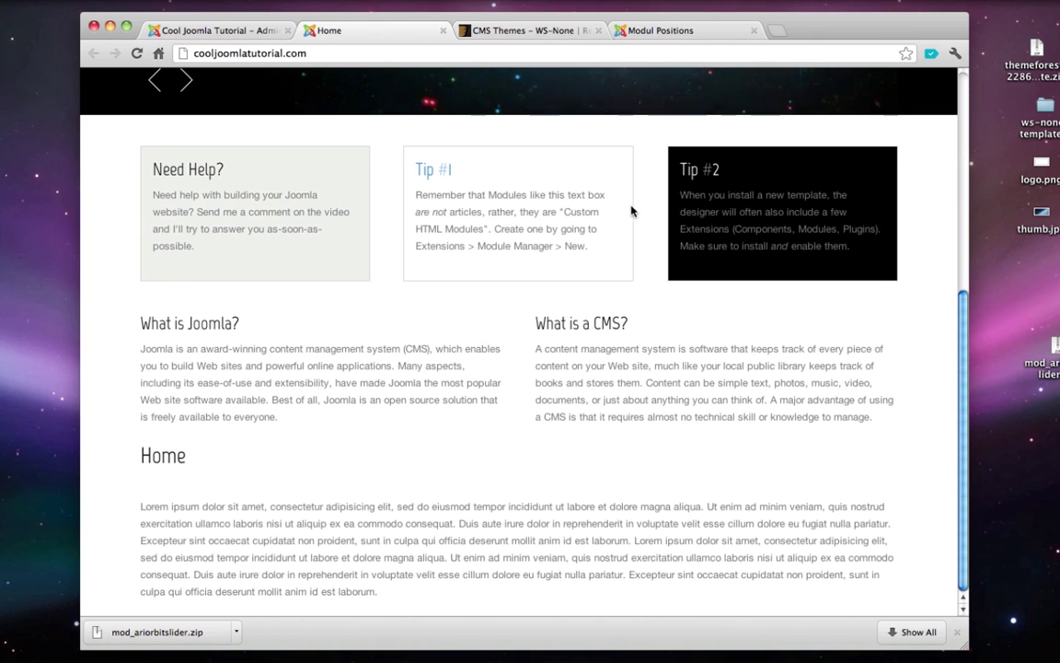
# - Close the front-end tab and open the Main Menu's list of menu items
pyautogui.click(443, 32)
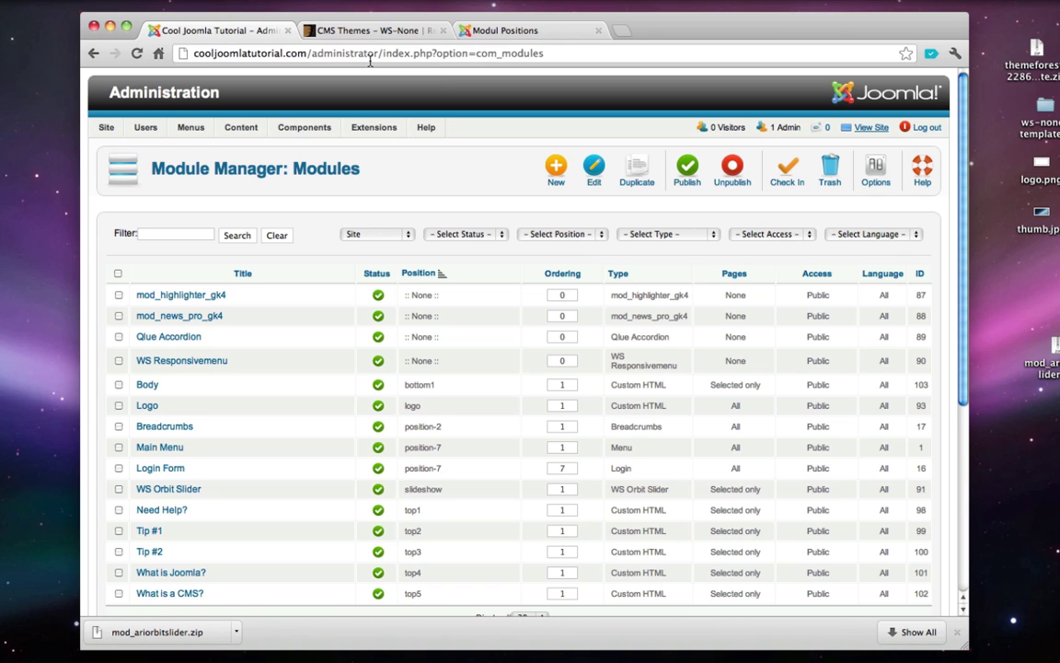
pyautogui.moveTo(196, 127)
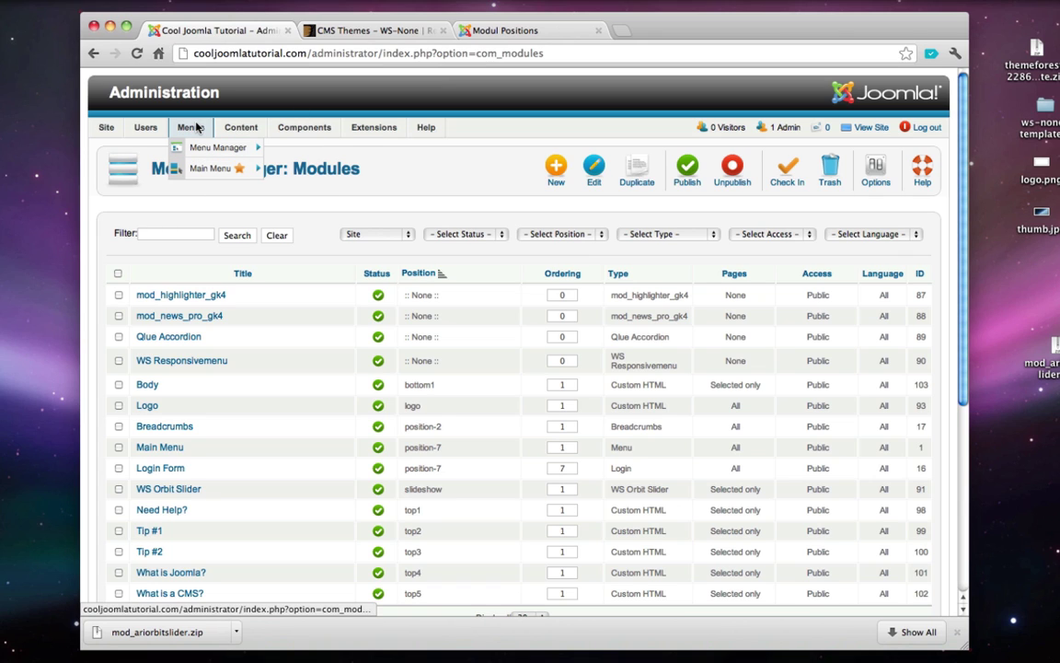
pyautogui.click(217, 169)
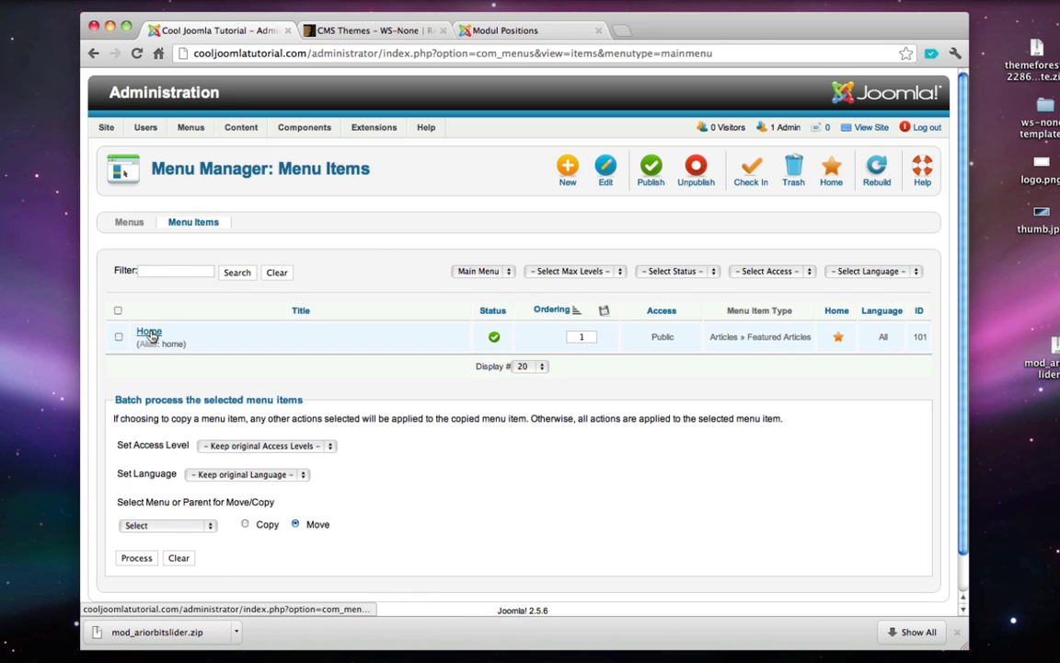
# - Set Show Page Heading to No in the Home menu item's Page Display options and save it
pyautogui.click(151, 336)
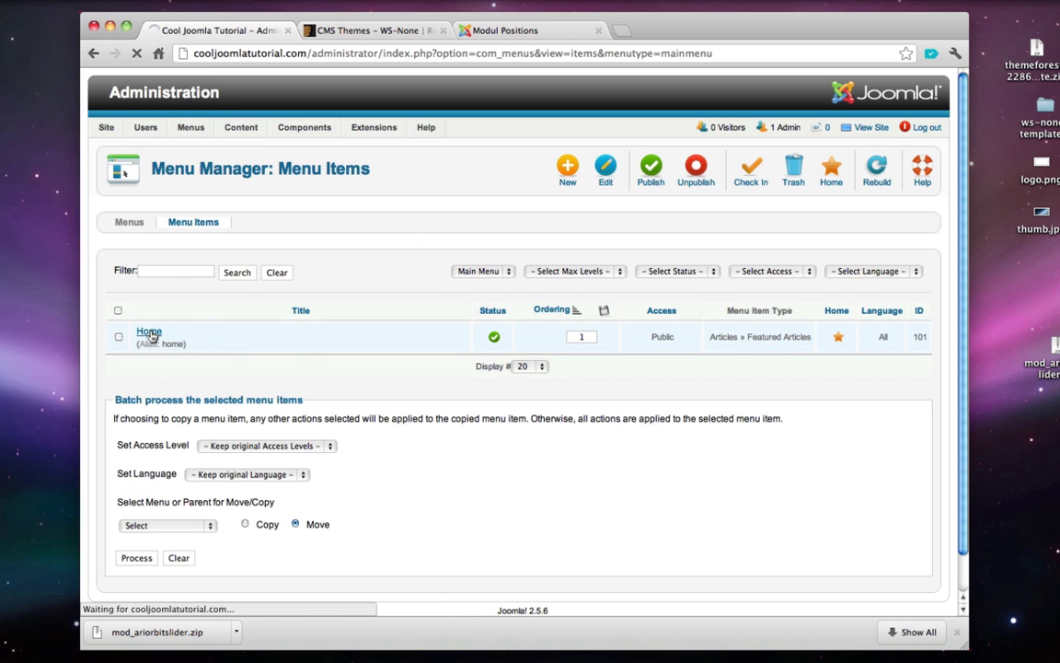
pyautogui.scroll(-5, 433, 241)
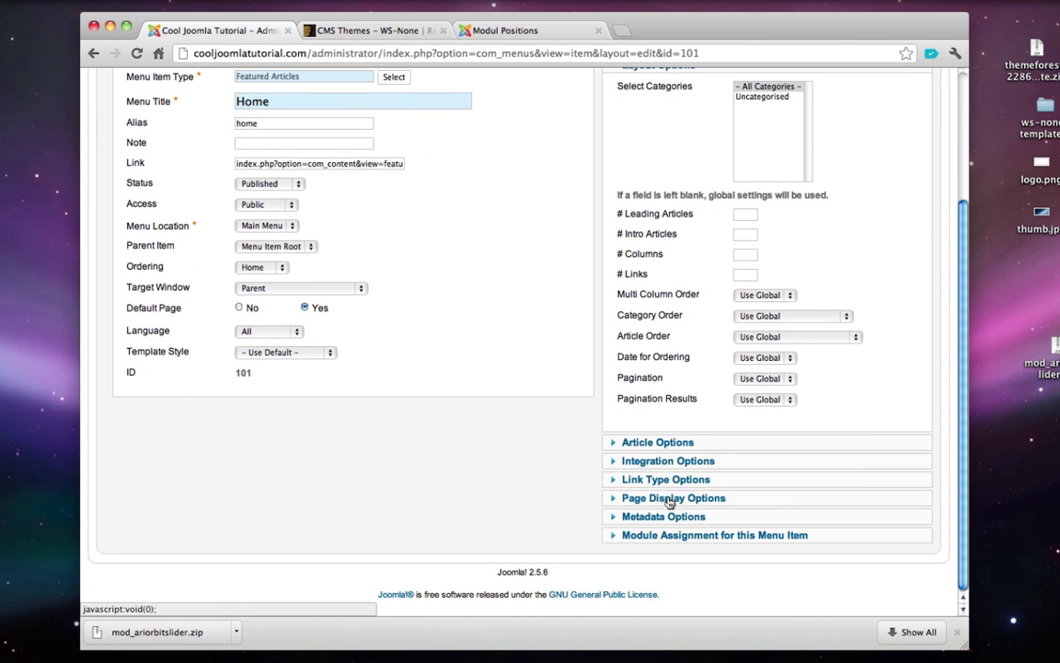
pyautogui.click(669, 501)
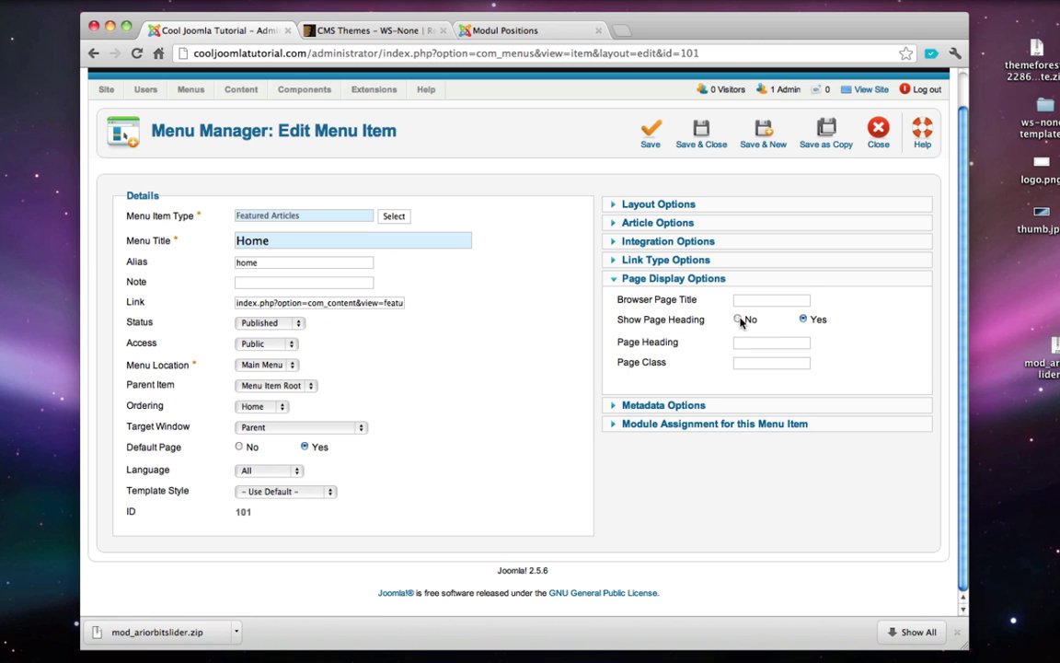
pyautogui.click(703, 135)
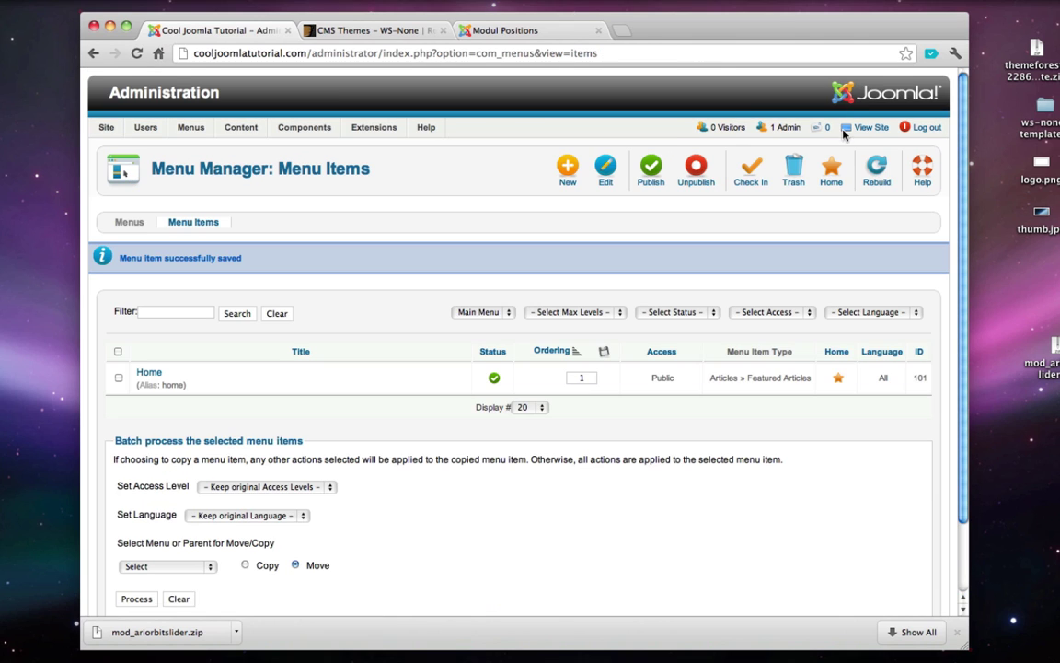
# - View the live home page to confirm the Home heading is gone, closing the downloads bar
pyautogui.click(865, 128)
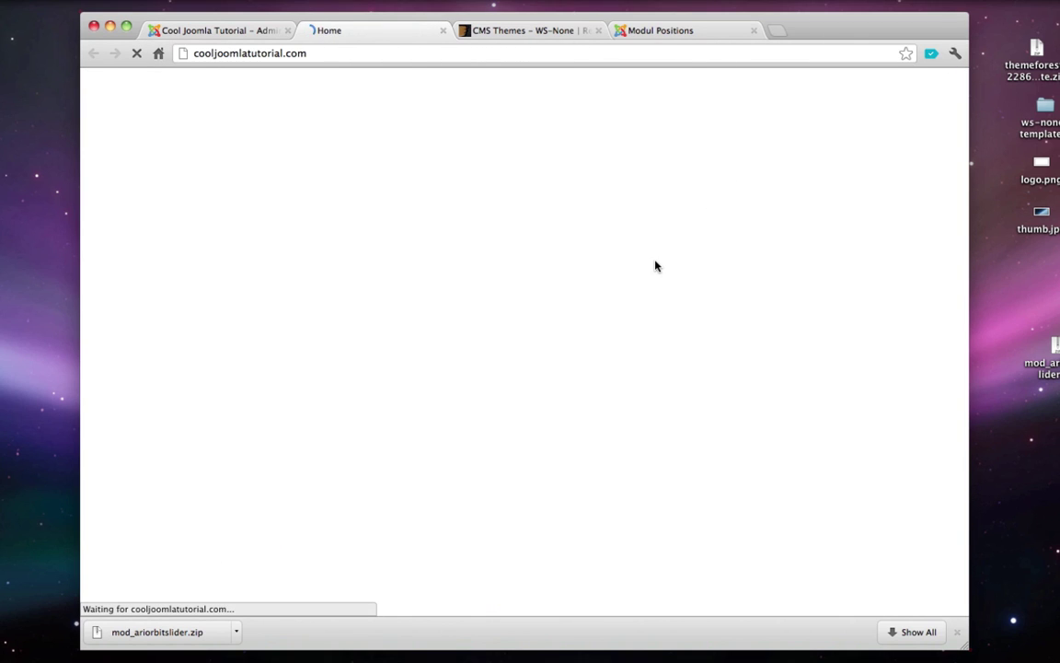
pyautogui.scroll(-5, 655, 265)
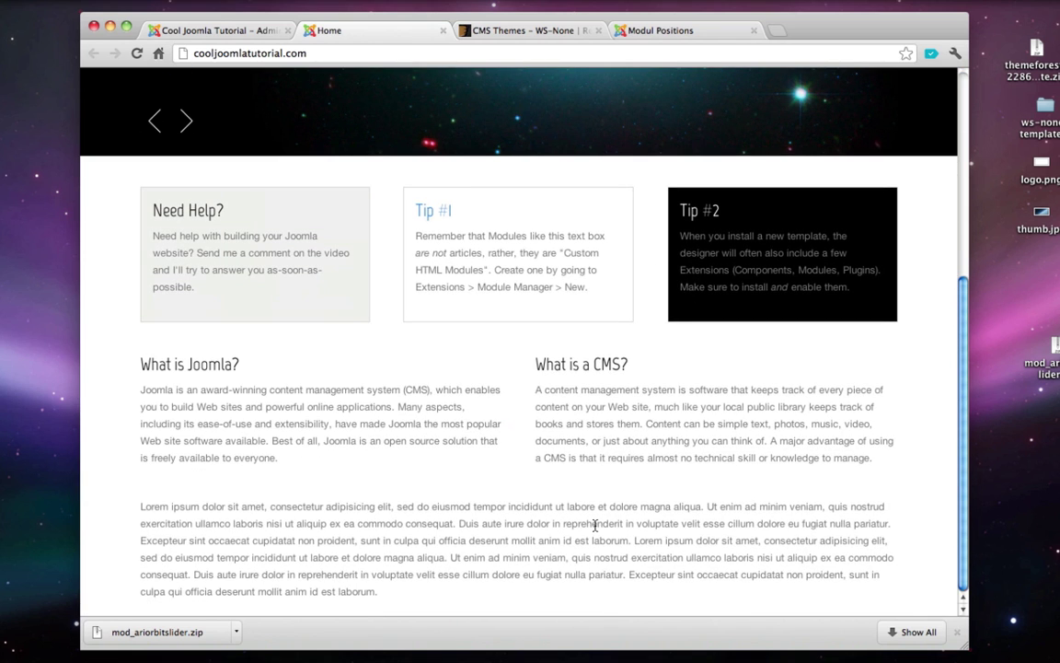
pyautogui.click(958, 631)
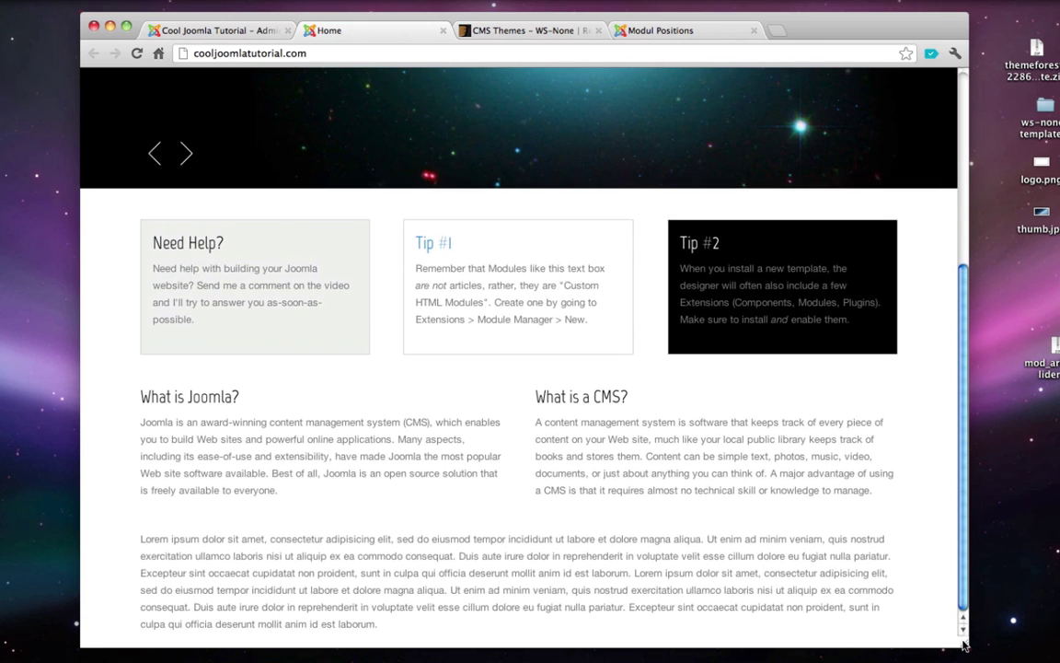
pyautogui.scroll(5, 702, 506)
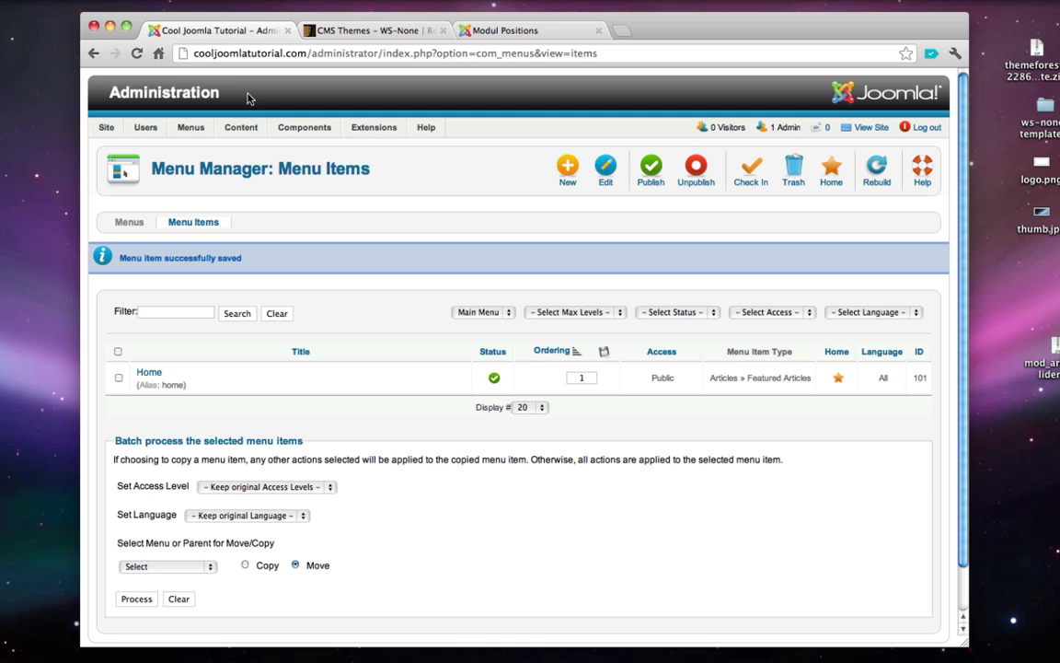
# - Create a new article titled 'About Us' with body text 'Hello' and save it
pyautogui.moveTo(247, 132)
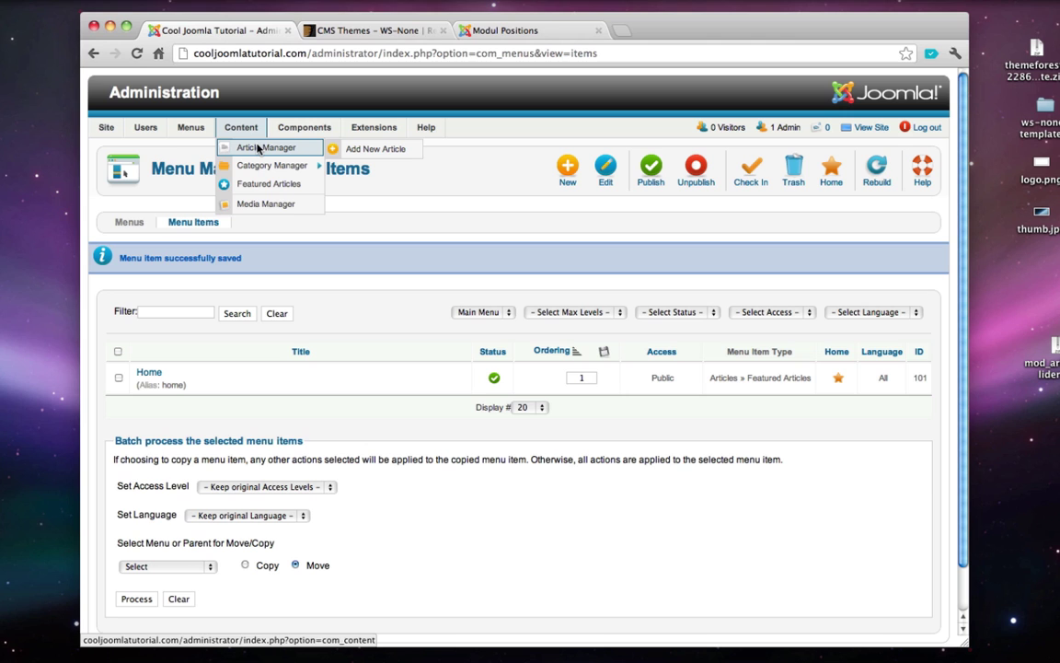
pyautogui.click(351, 152)
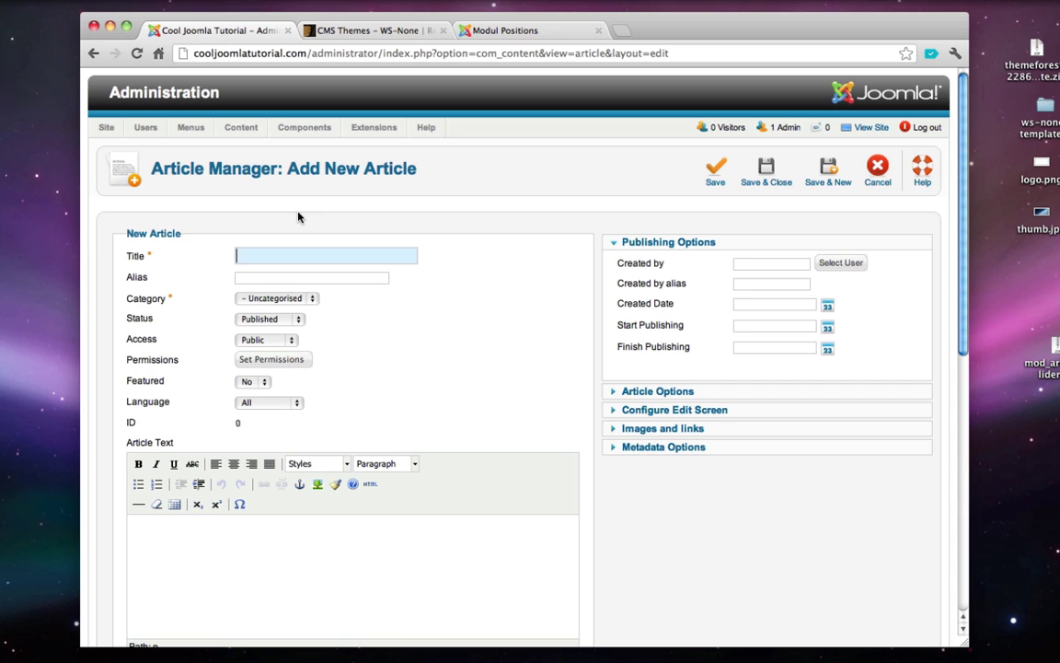
pyautogui.write('About Us')
pyautogui.scroll(-1, 303, 498)
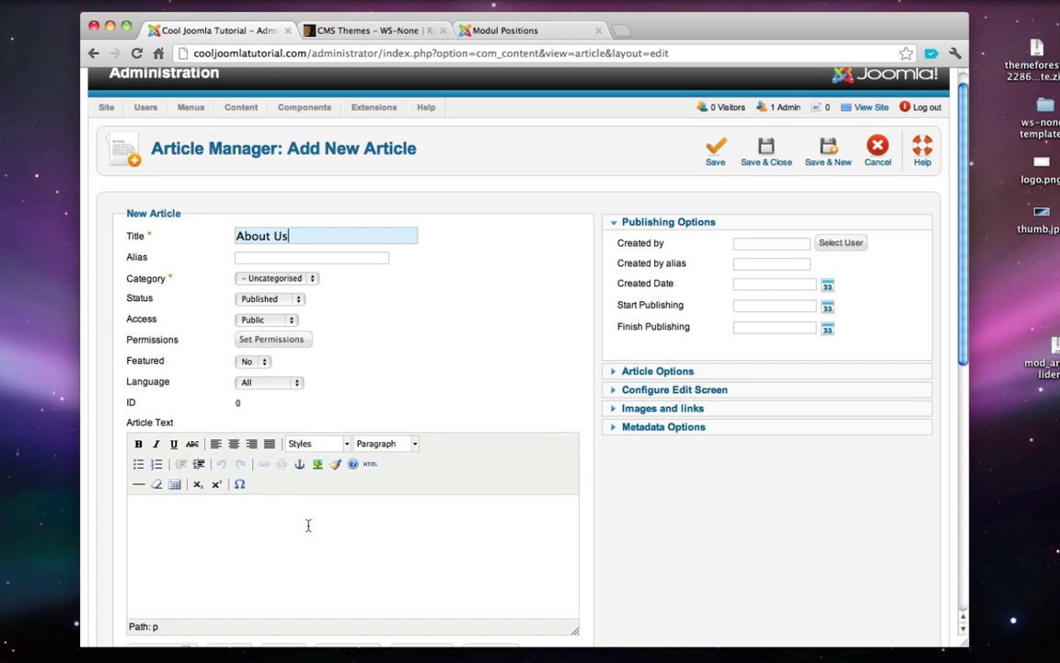
pyautogui.click(309, 525)
pyautogui.scroll(-4, 312, 523)
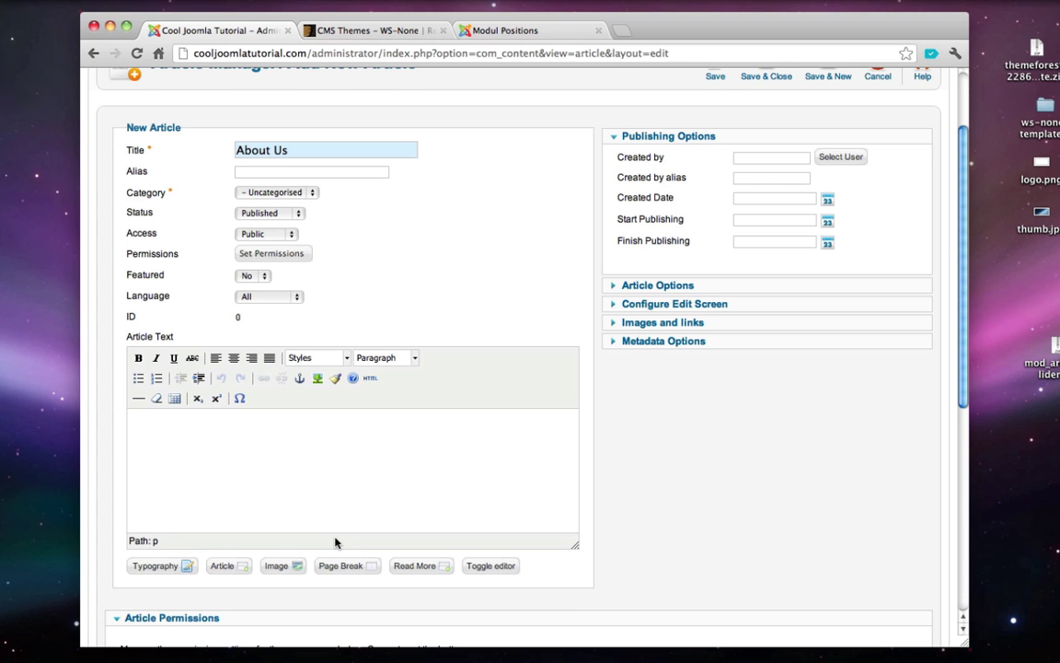
pyautogui.write('Hello')
pyautogui.scroll(-10, 513, 428)
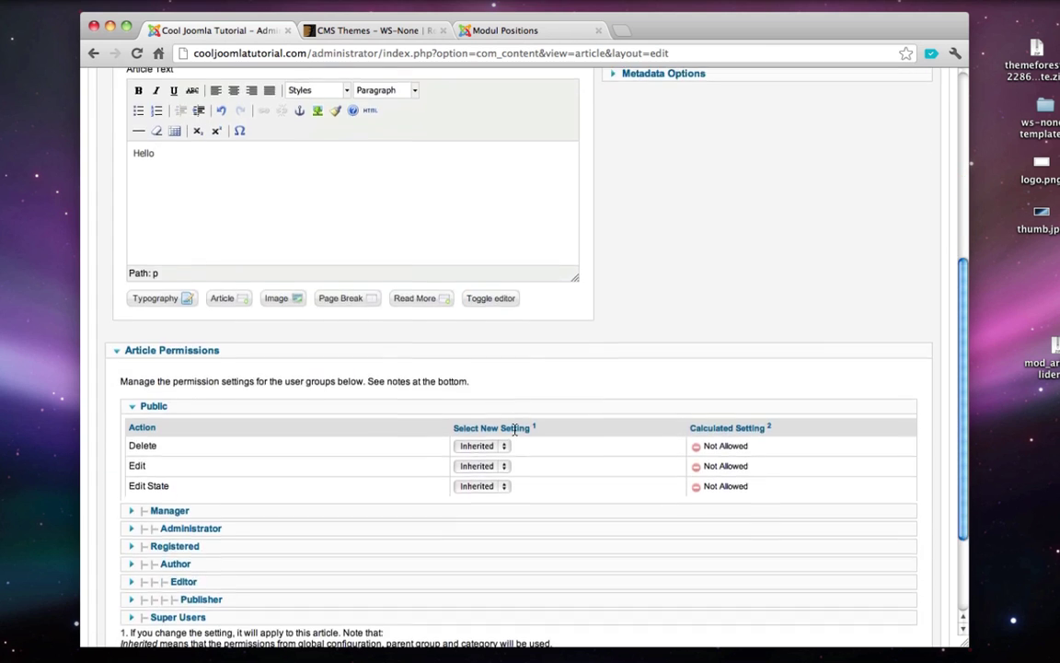
pyautogui.scroll(13, 515, 430)
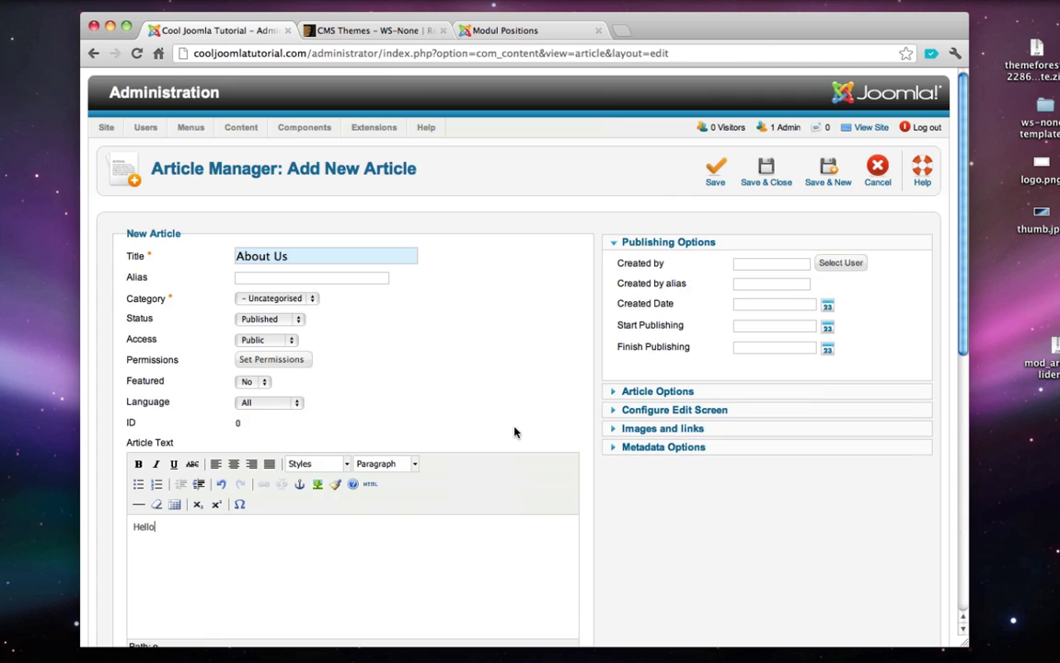
pyautogui.click(762, 181)
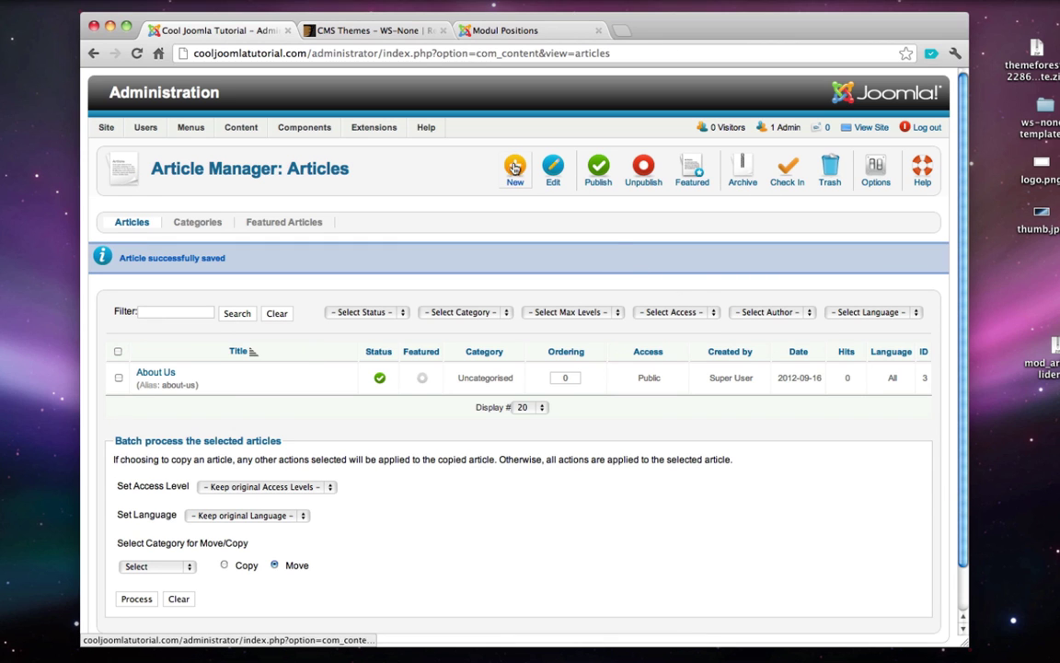
# - Create and save a 'Photo Gallery' article with body text ':)'
pyautogui.click(514, 170)
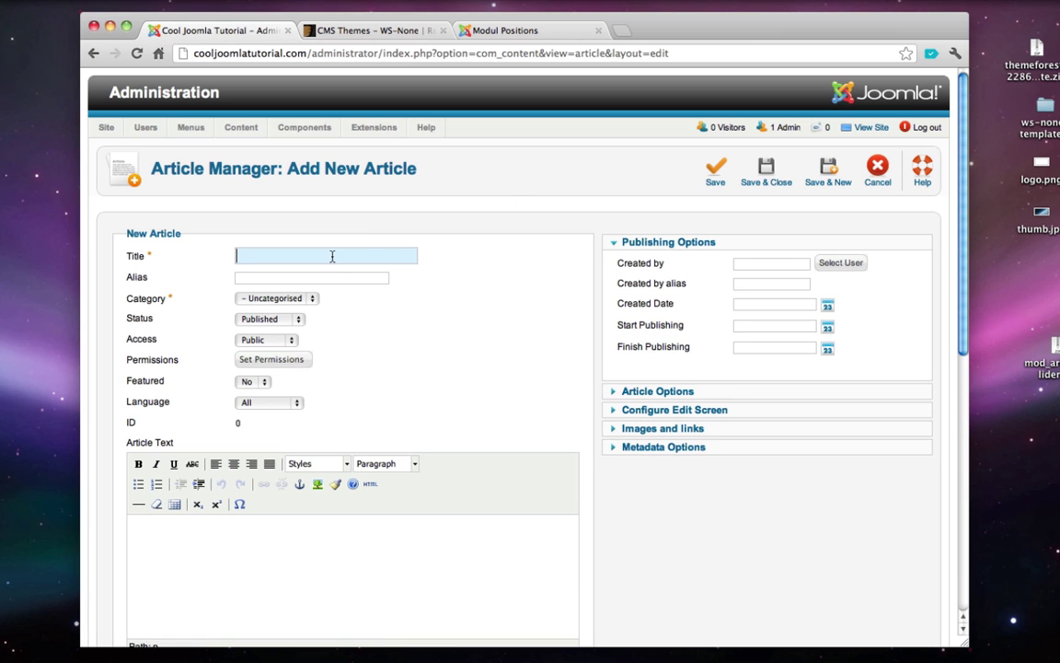
pyautogui.write('Photo Gallery')
pyautogui.click(353, 535)
pyautogui.write(':)')
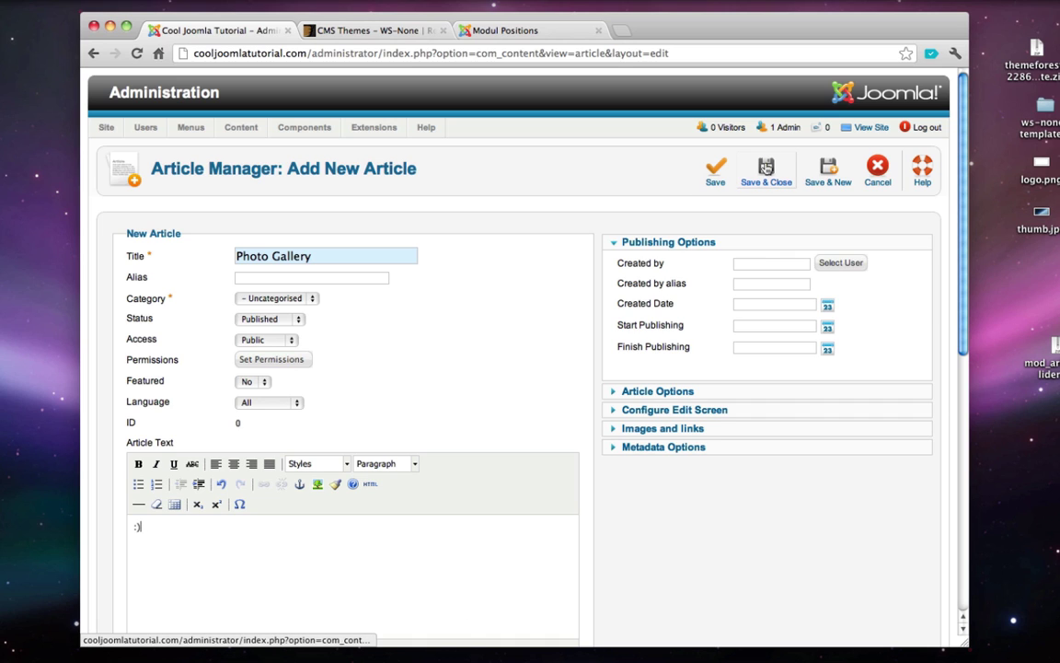
pyautogui.click(766, 167)
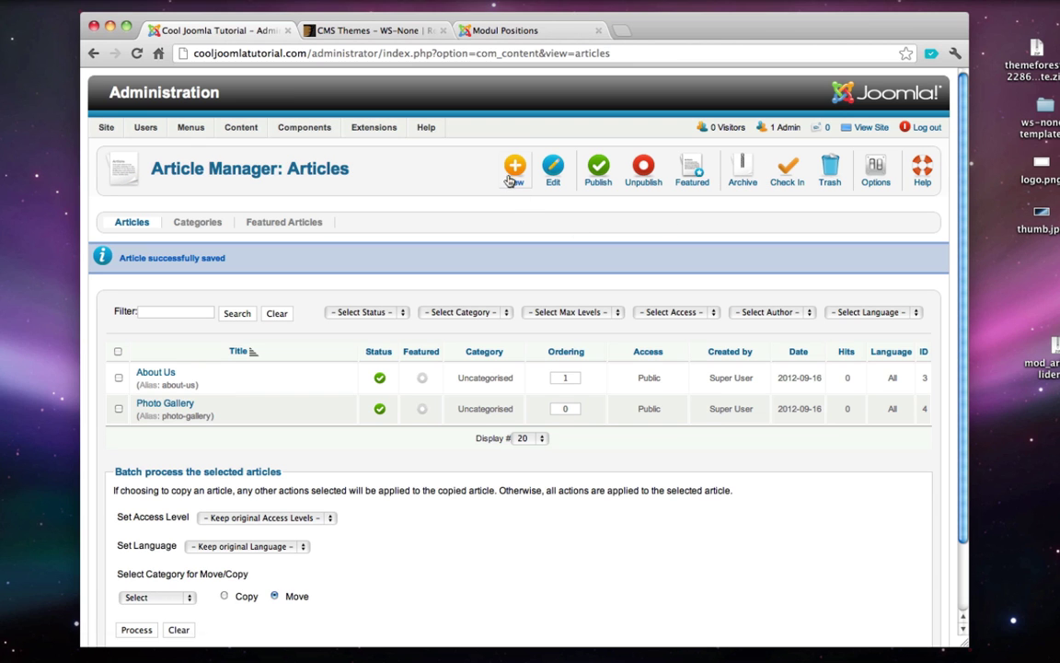
# - Create and save a 'Services' article with body text ':0'
pyautogui.click(513, 174)
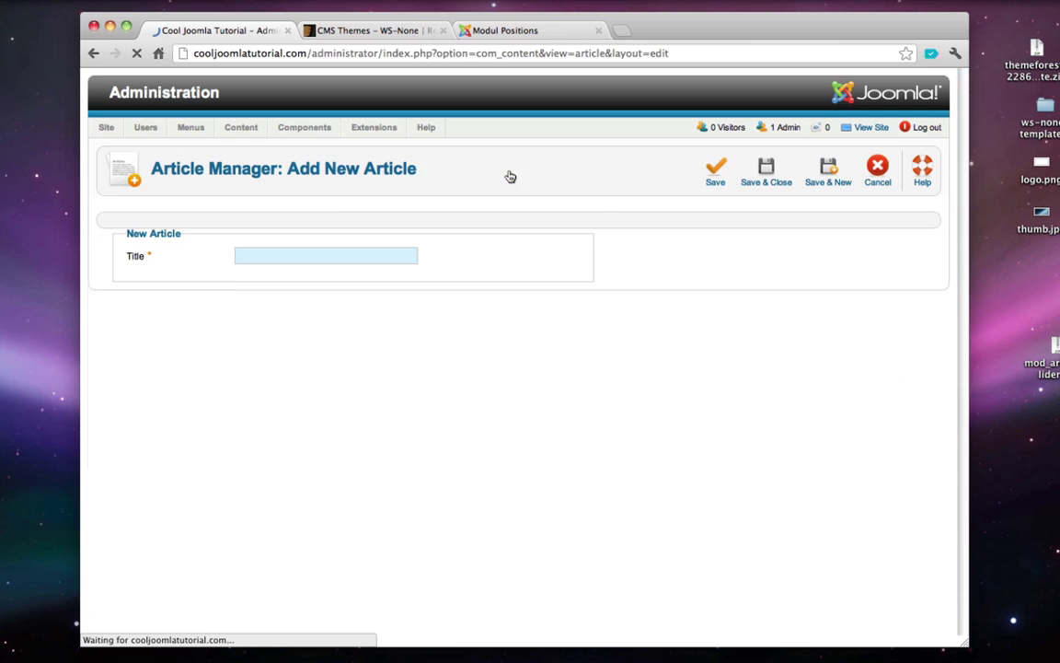
pyautogui.write('Services')
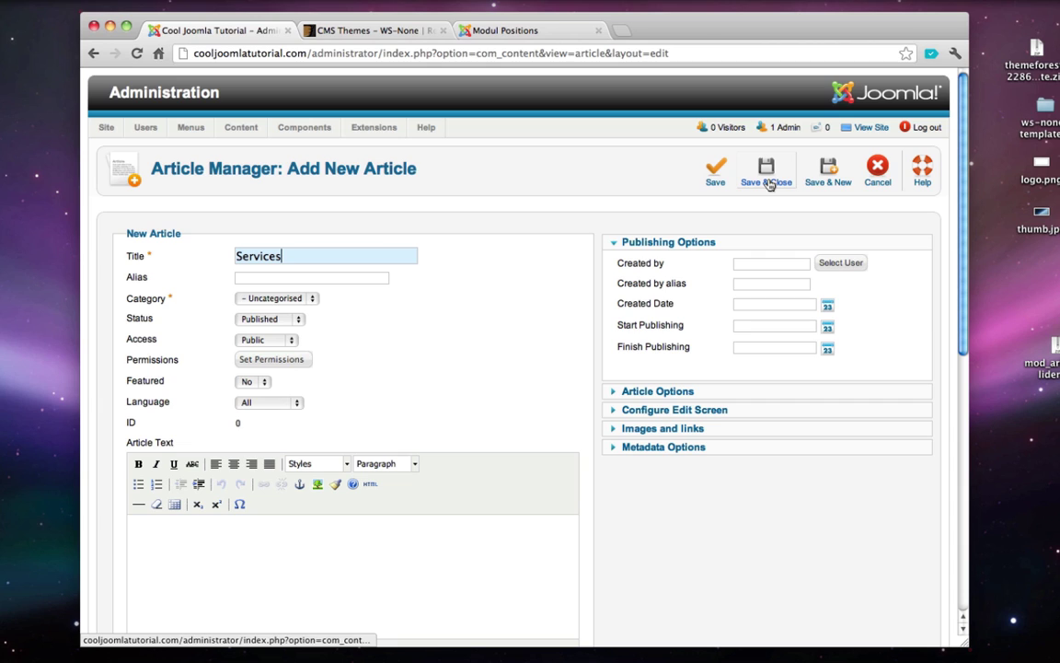
pyautogui.click(364, 541)
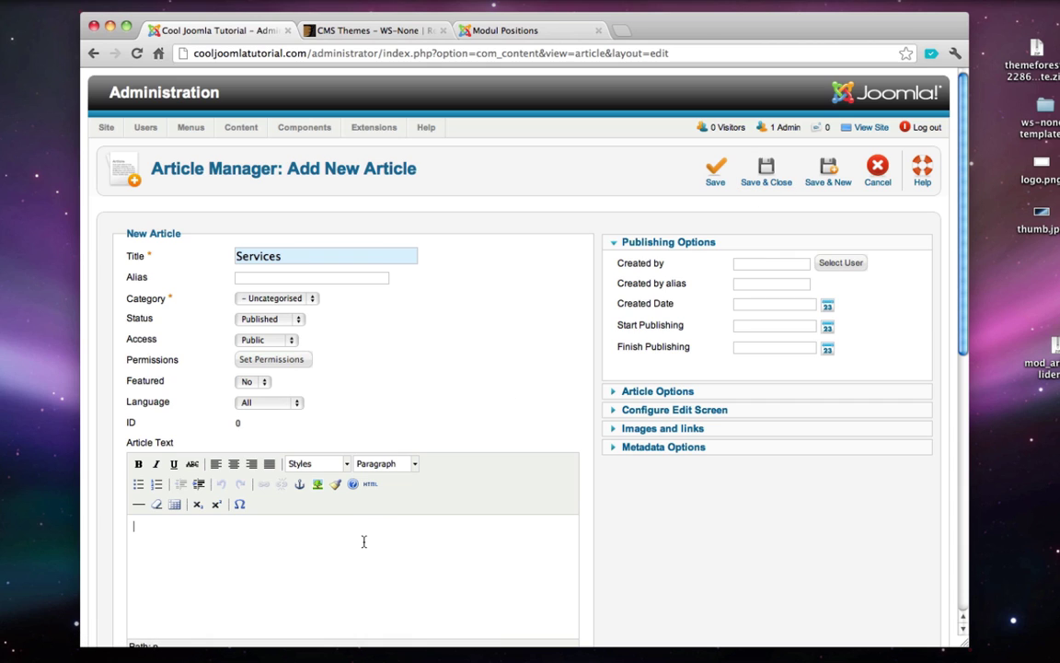
pyautogui.write(':0')
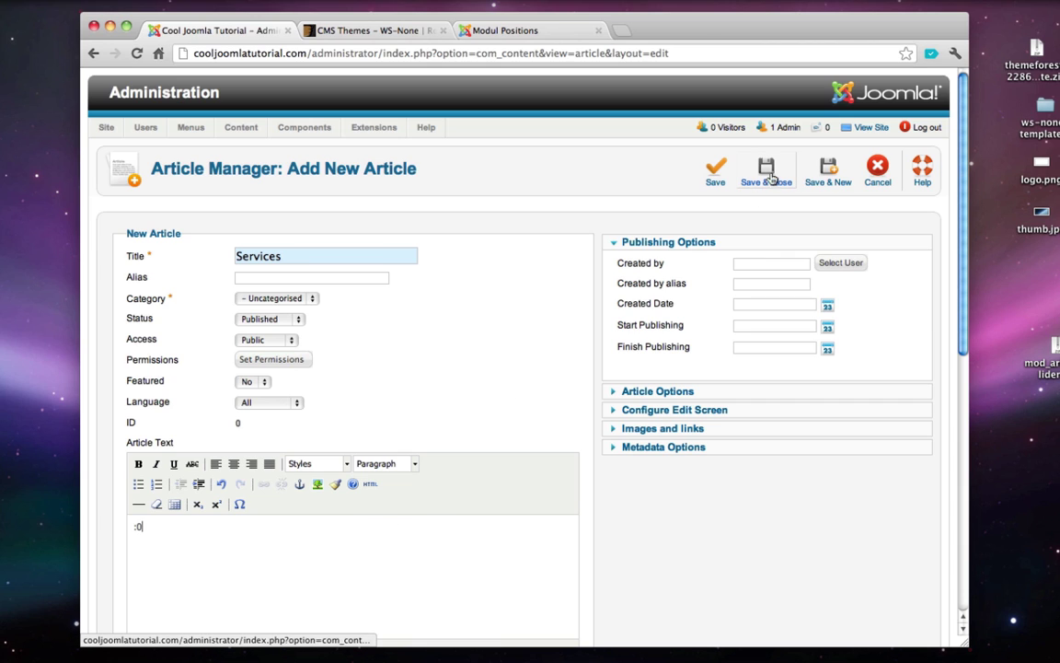
pyautogui.click(768, 178)
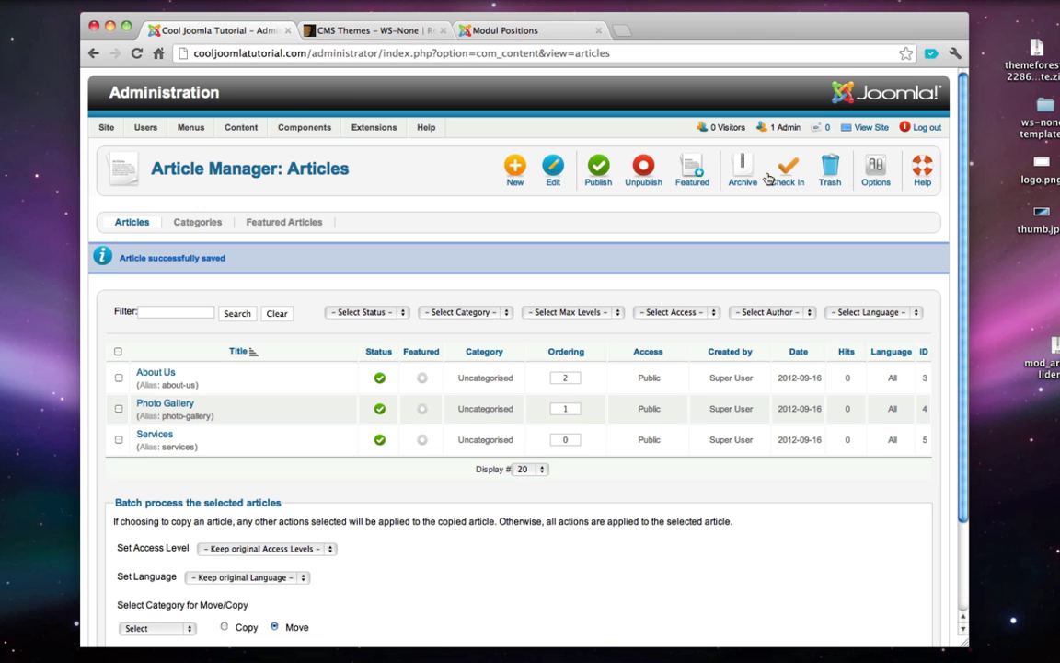
# - Create and save a 'Contact' article with body text ':D'
pyautogui.click(525, 164)
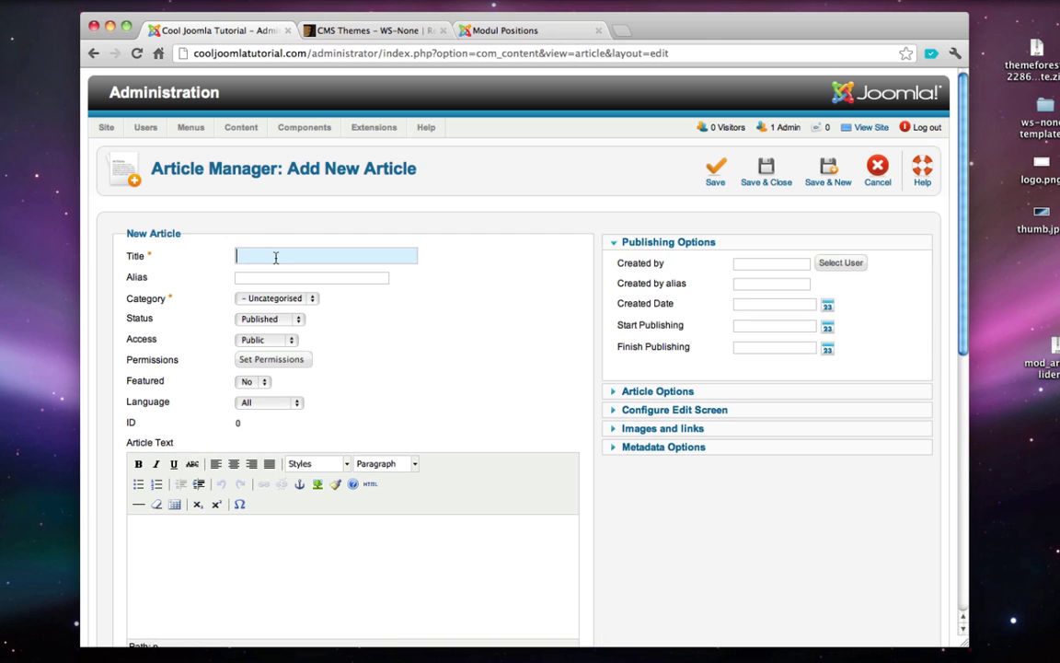
pyautogui.click(274, 256)
pyautogui.write('Contact')
pyautogui.click(295, 552)
pyautogui.write(':D')
pyautogui.click(785, 176)
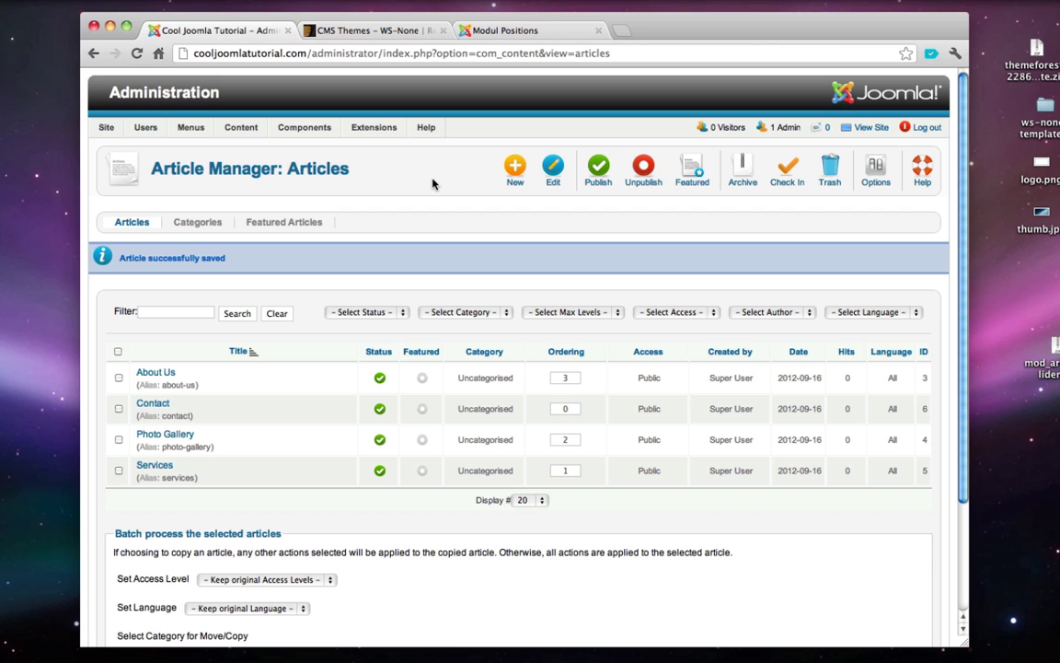
pyautogui.click(871, 127)
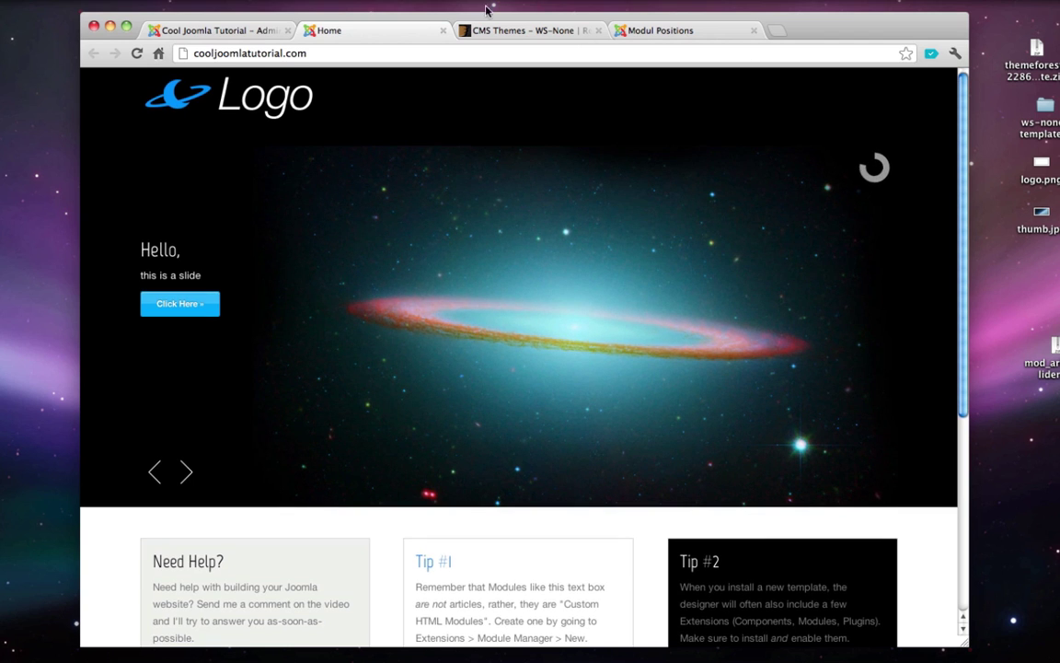
pyautogui.click(441, 30)
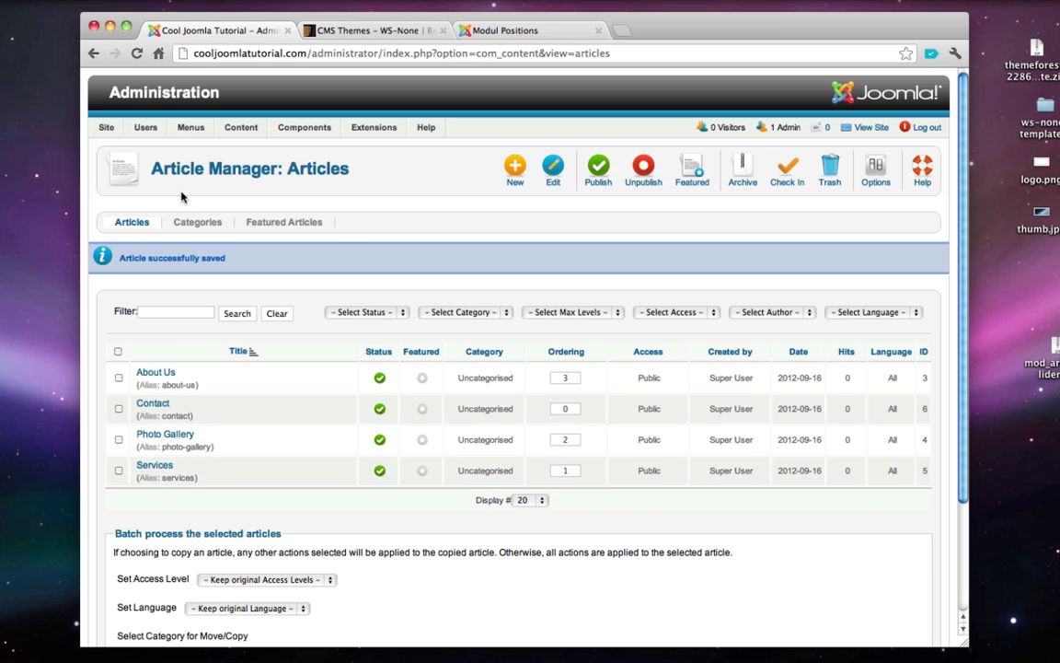
pyautogui.moveTo(187, 128)
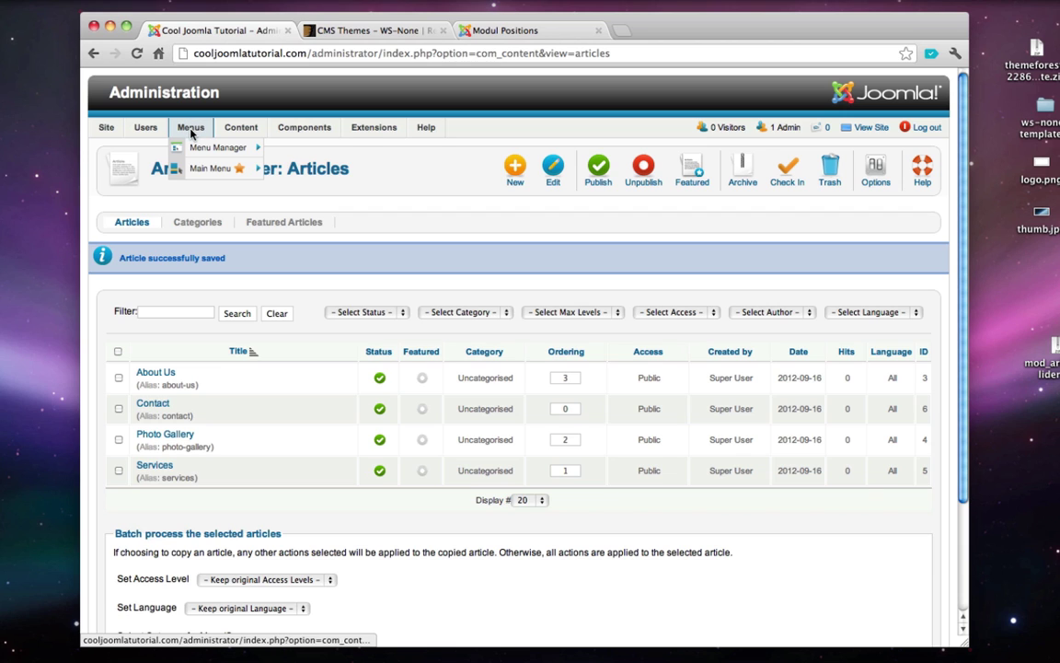
# - Add an 'About Us' Main Menu item of type Single Article linked to the About Us article
pyautogui.moveTo(205, 172)
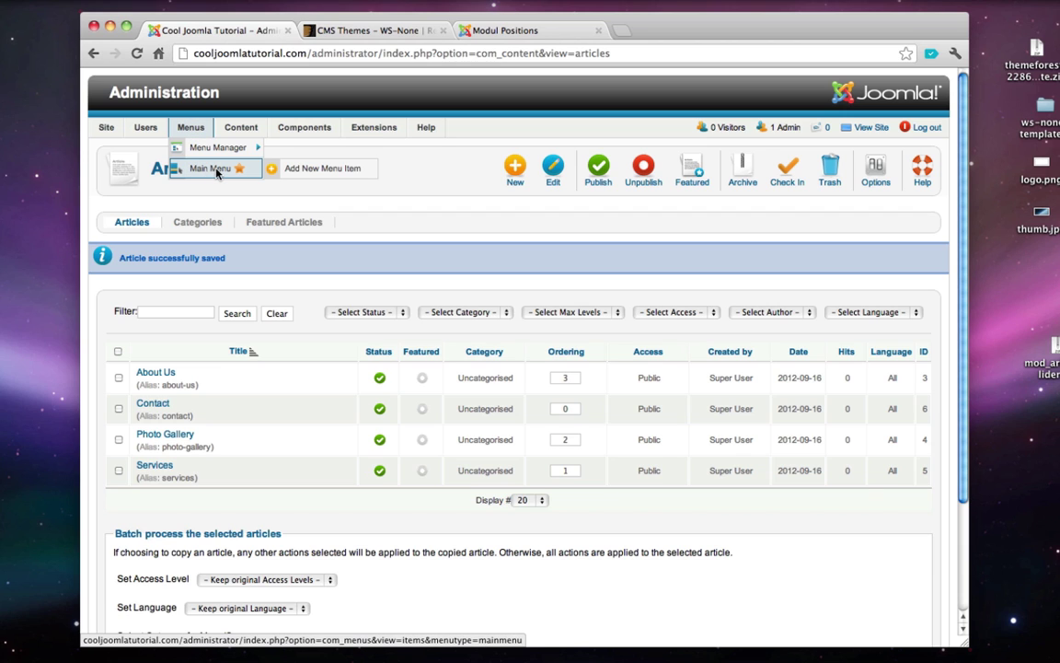
pyautogui.click(315, 170)
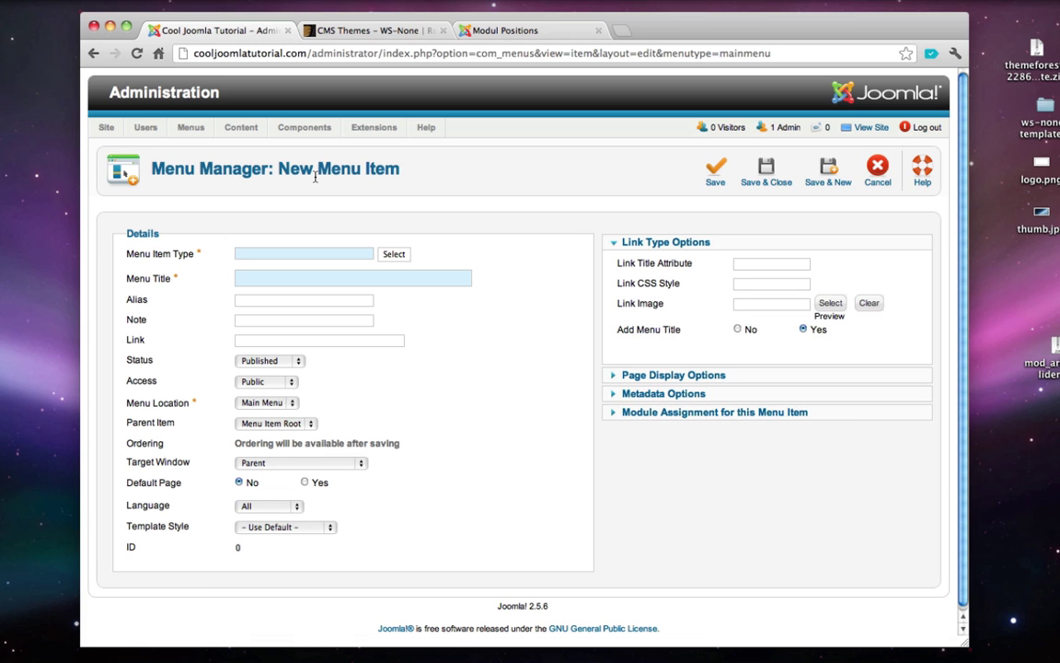
pyautogui.click(391, 255)
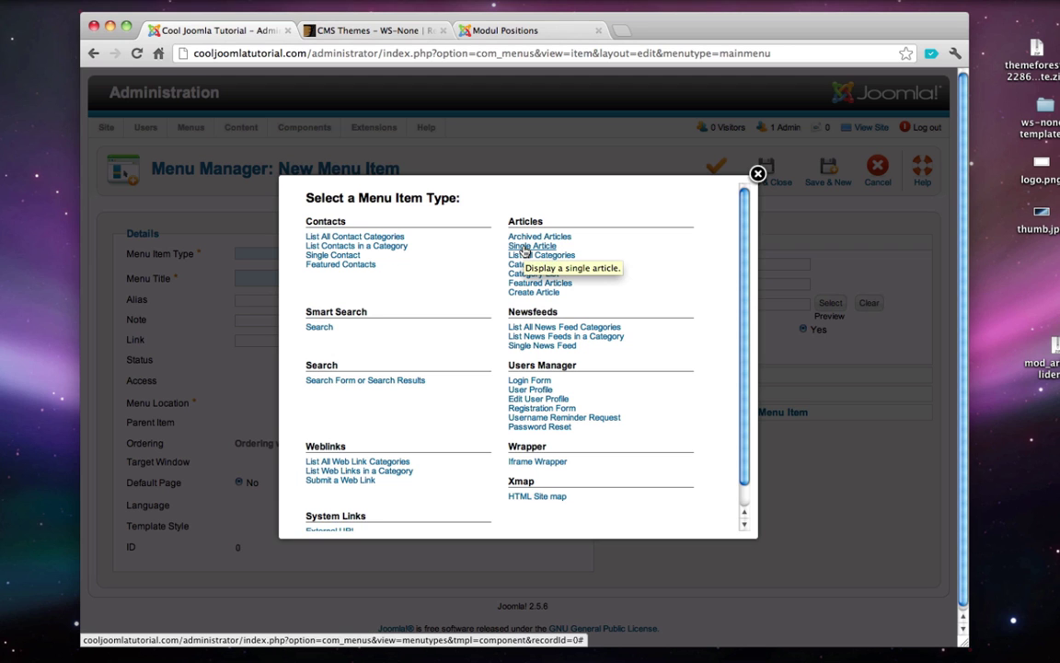
pyautogui.click(524, 246)
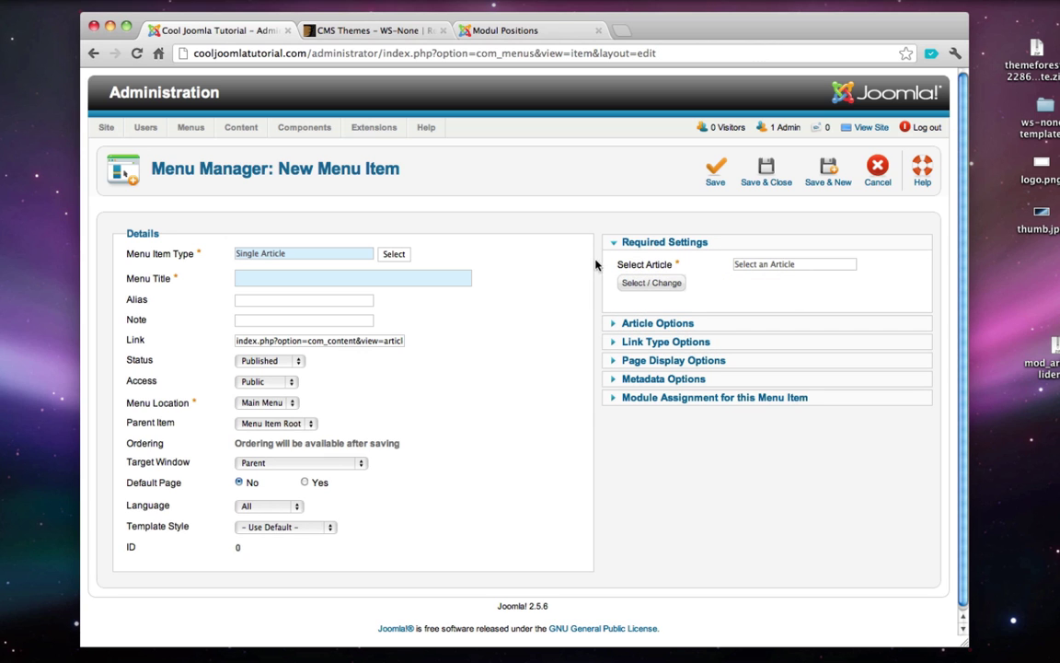
pyautogui.click(651, 286)
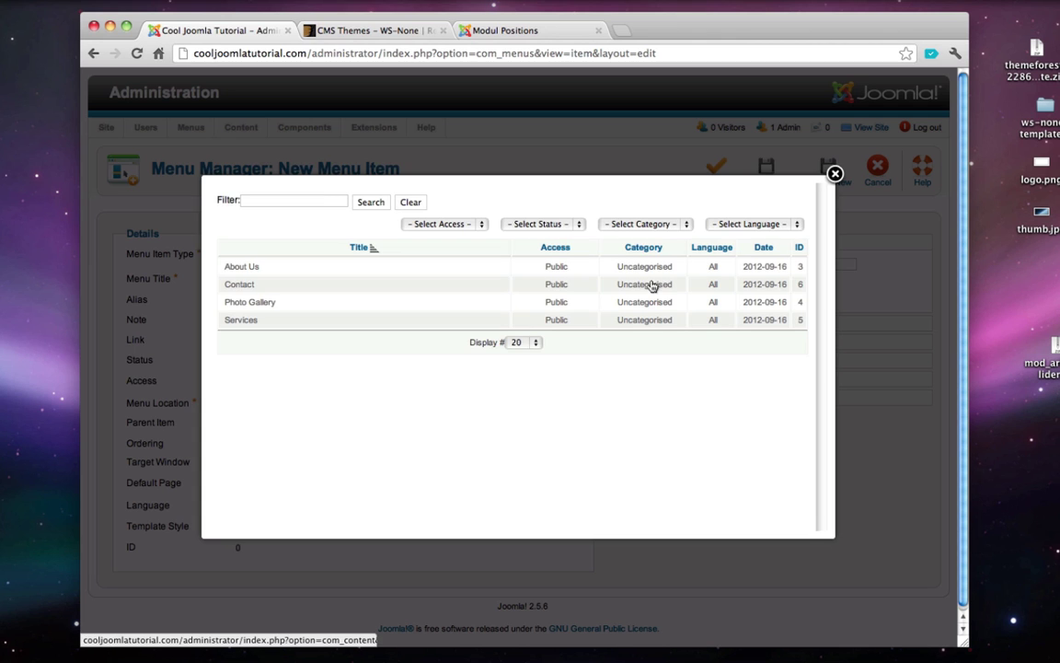
pyautogui.click(246, 267)
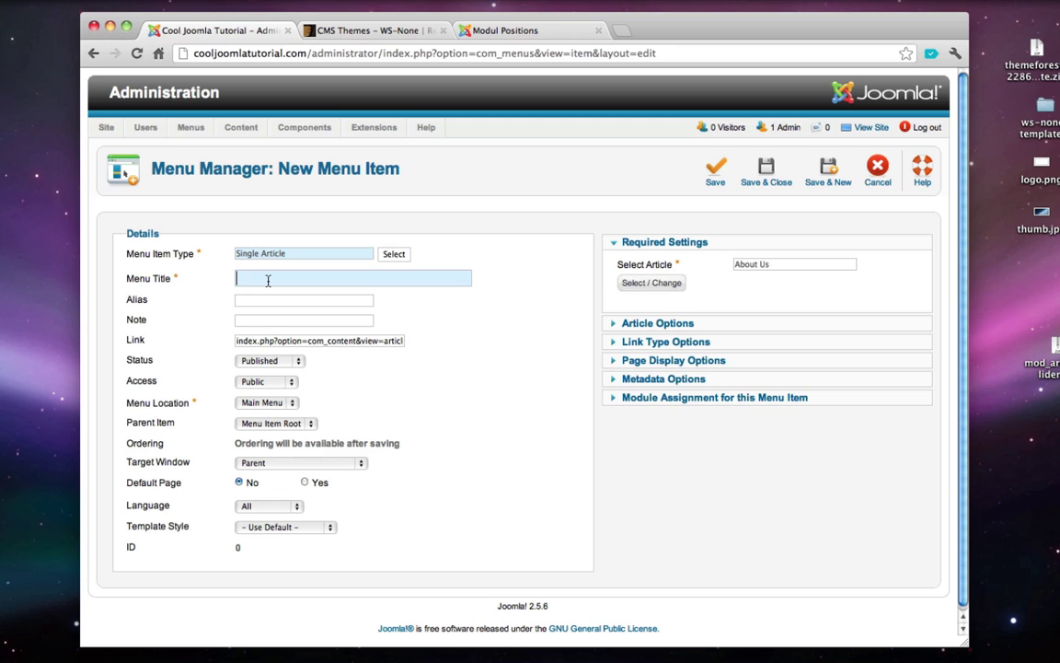
pyautogui.write('About Us')
pyautogui.click(767, 169)
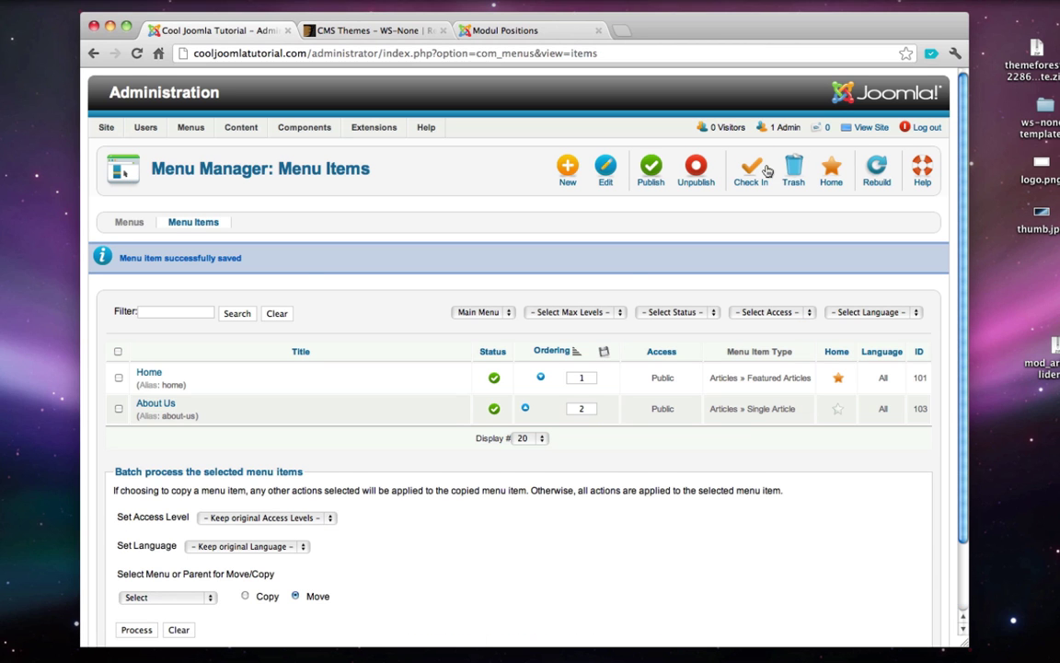
# - Add a 'Photo Gallery' Single Article menu item linked to the Photo Gallery article
pyautogui.click(570, 170)
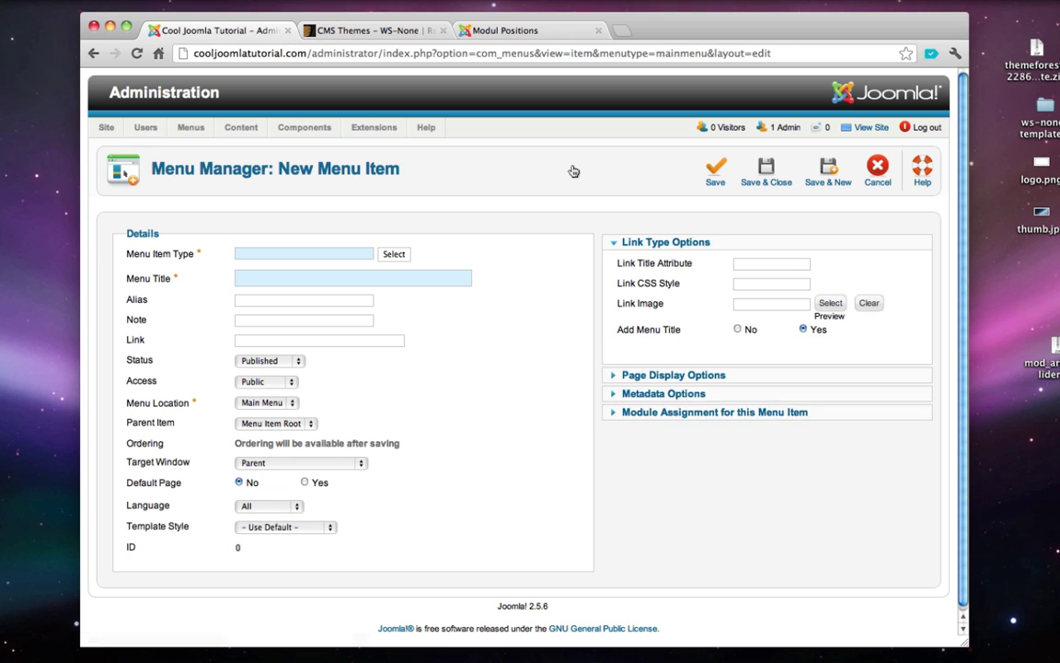
pyautogui.click(394, 255)
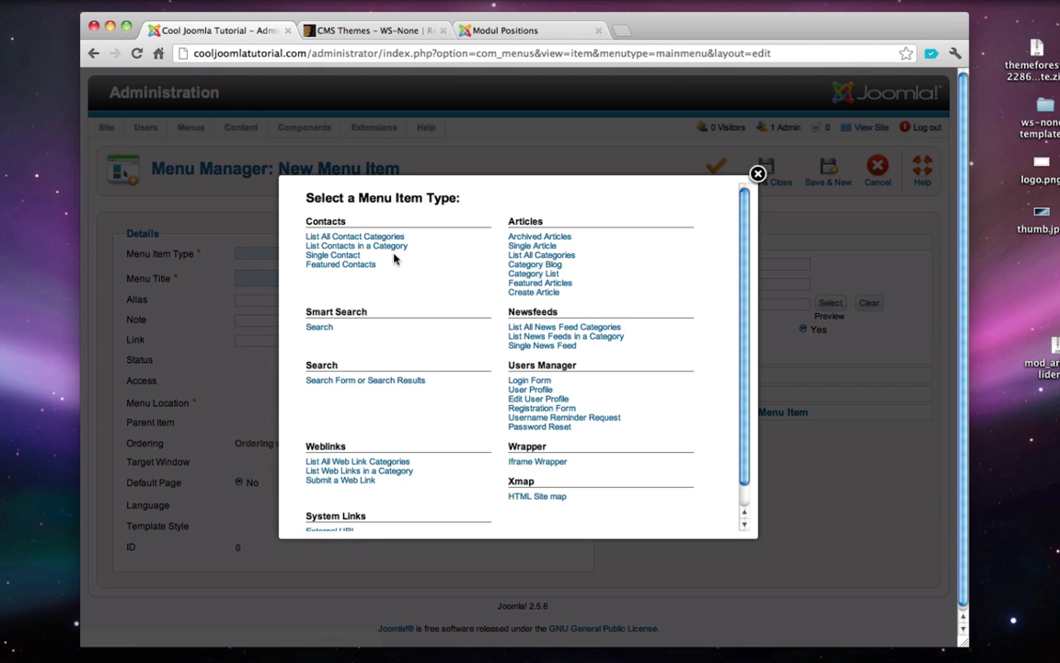
pyautogui.click(532, 247)
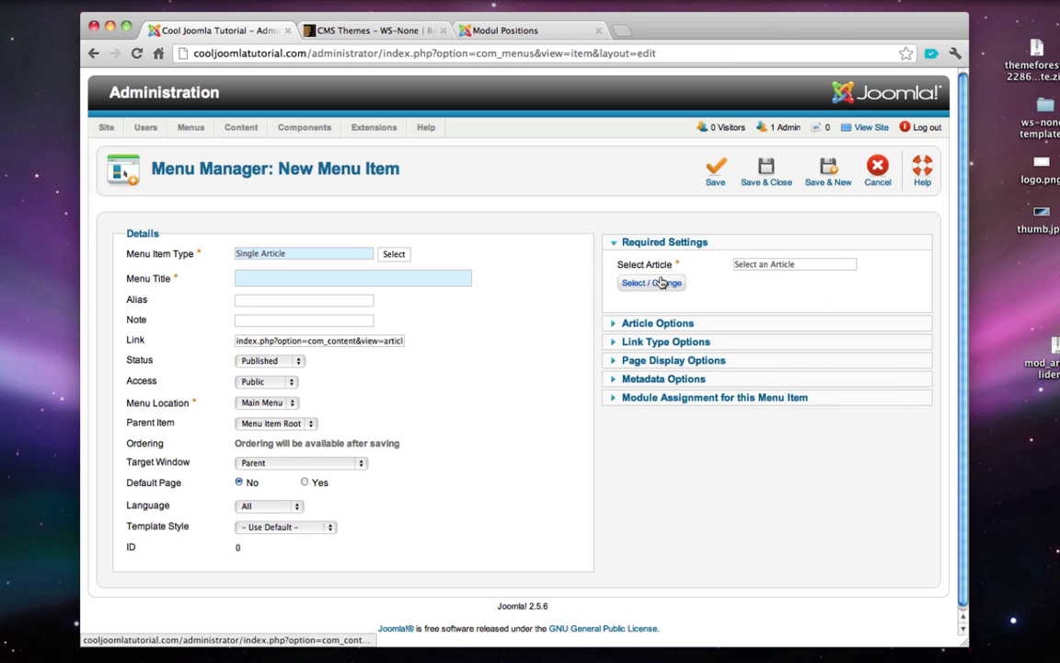
pyautogui.click(661, 283)
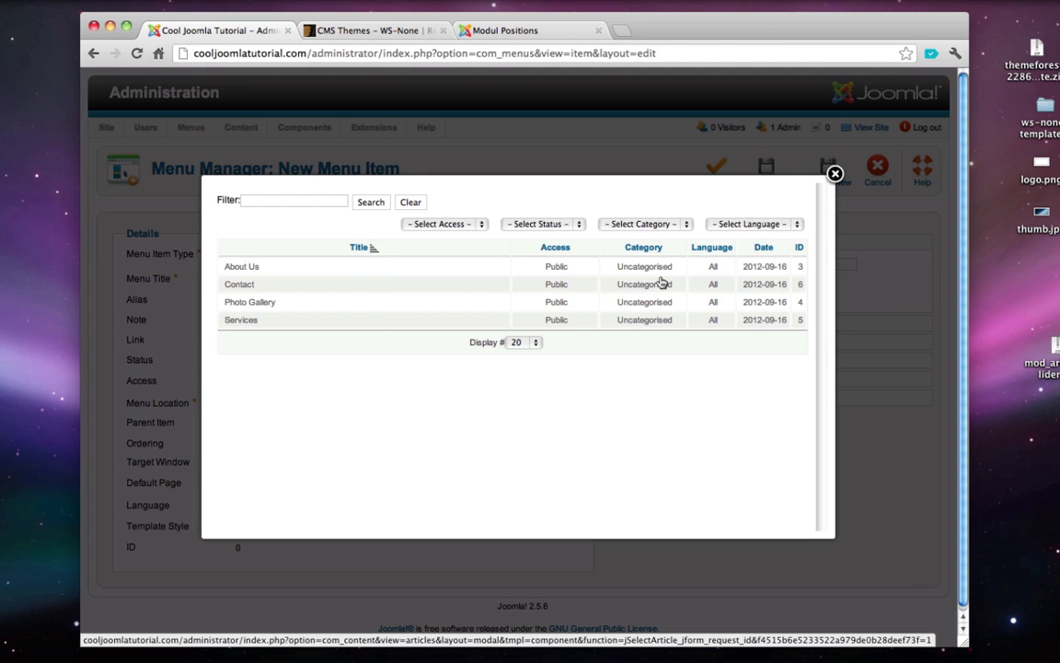
pyautogui.click(250, 302)
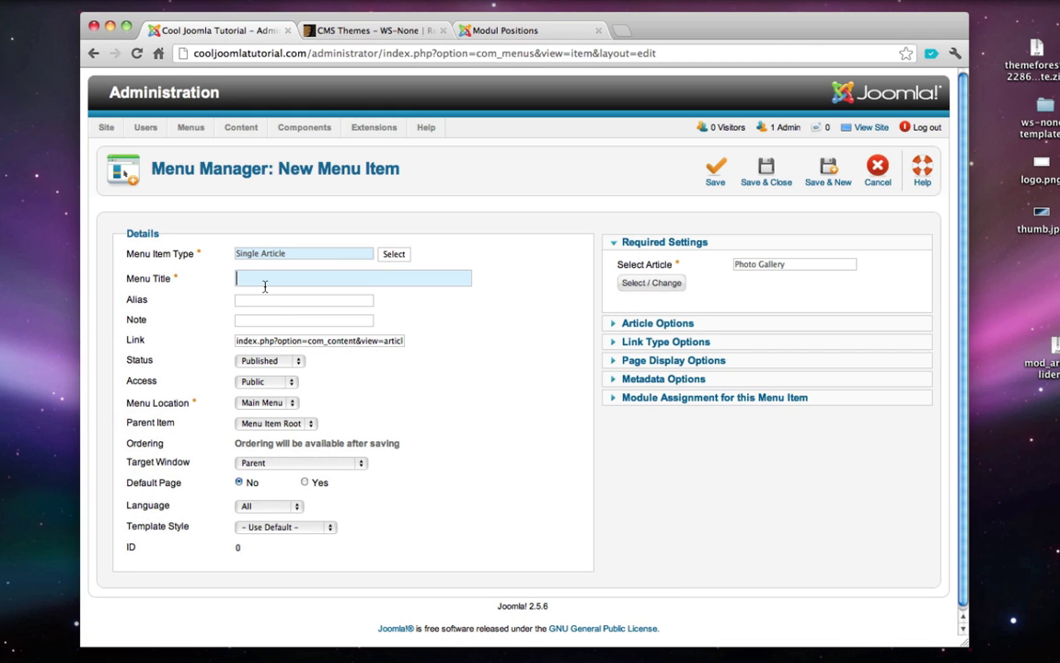
pyautogui.write('Photo Gallery')
pyautogui.click(769, 172)
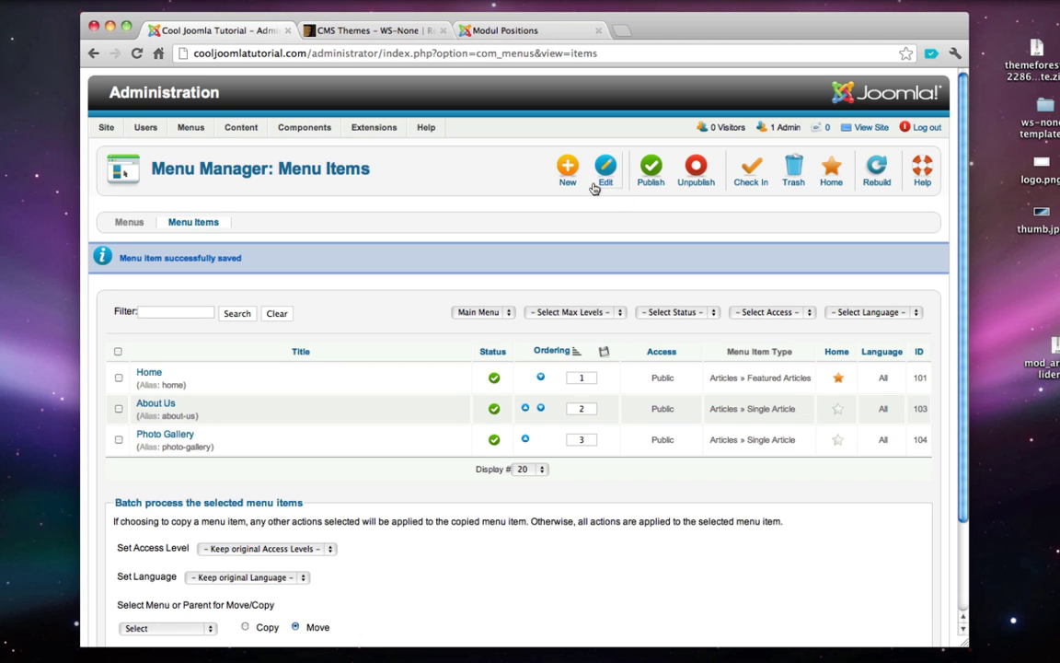
pyautogui.click(565, 176)
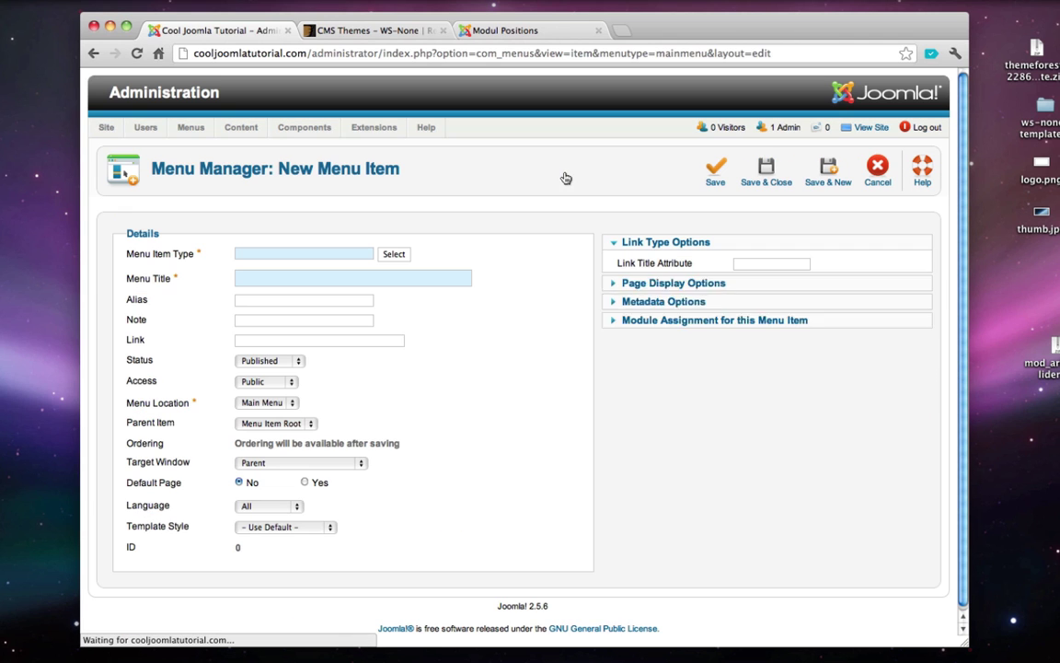
# - Add a 'Services' Single Article menu item linked to the Services article, filling the required title
pyautogui.click(400, 256)
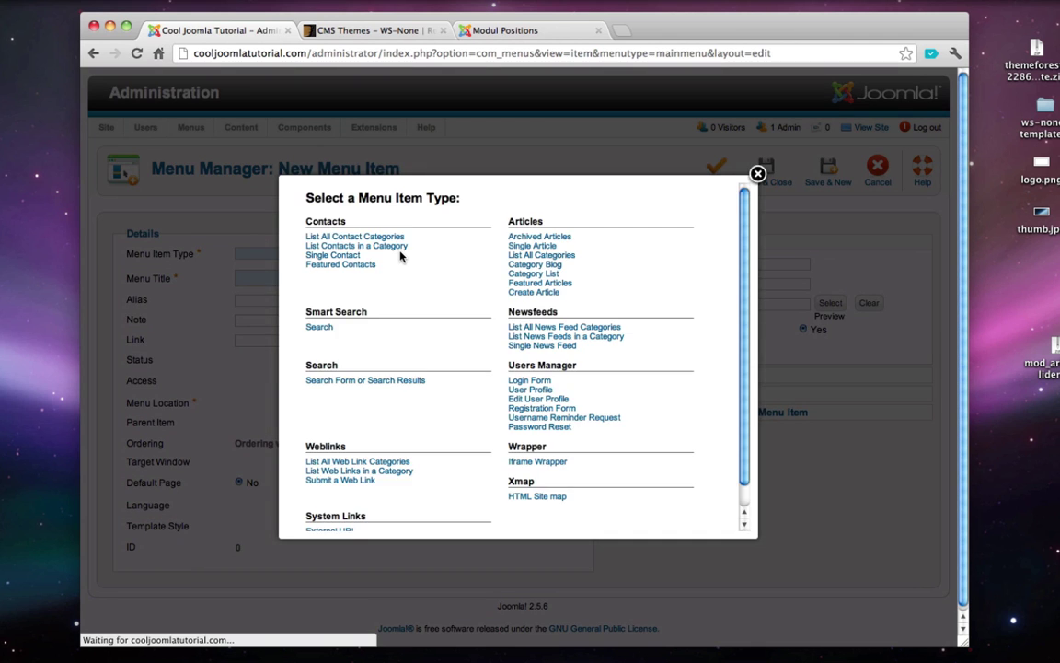
pyautogui.click(526, 251)
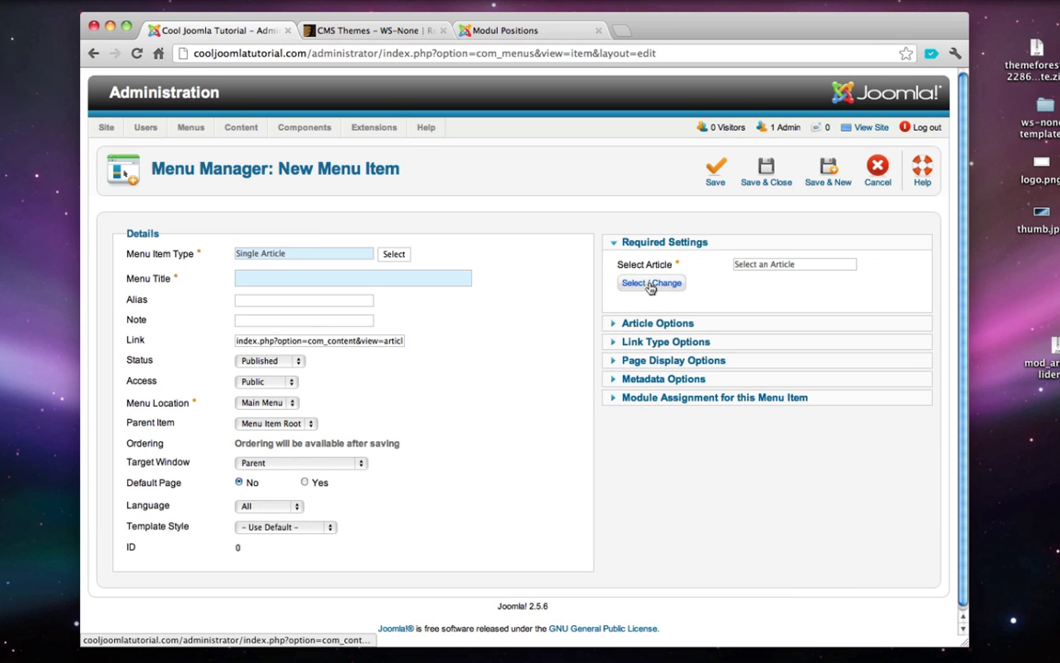
pyautogui.click(648, 284)
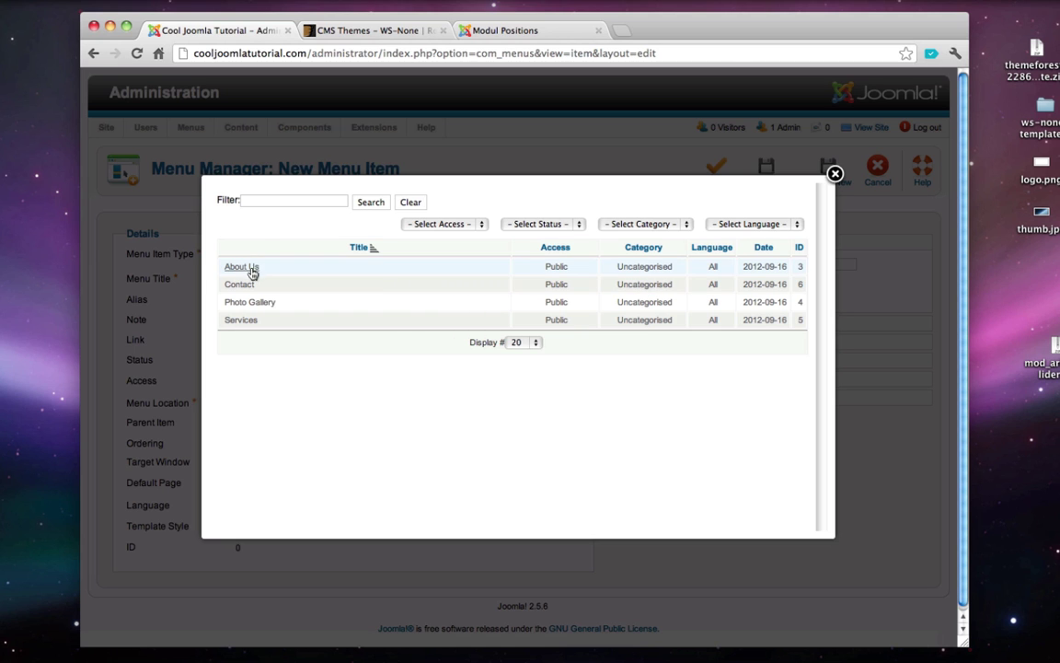
pyautogui.click(241, 319)
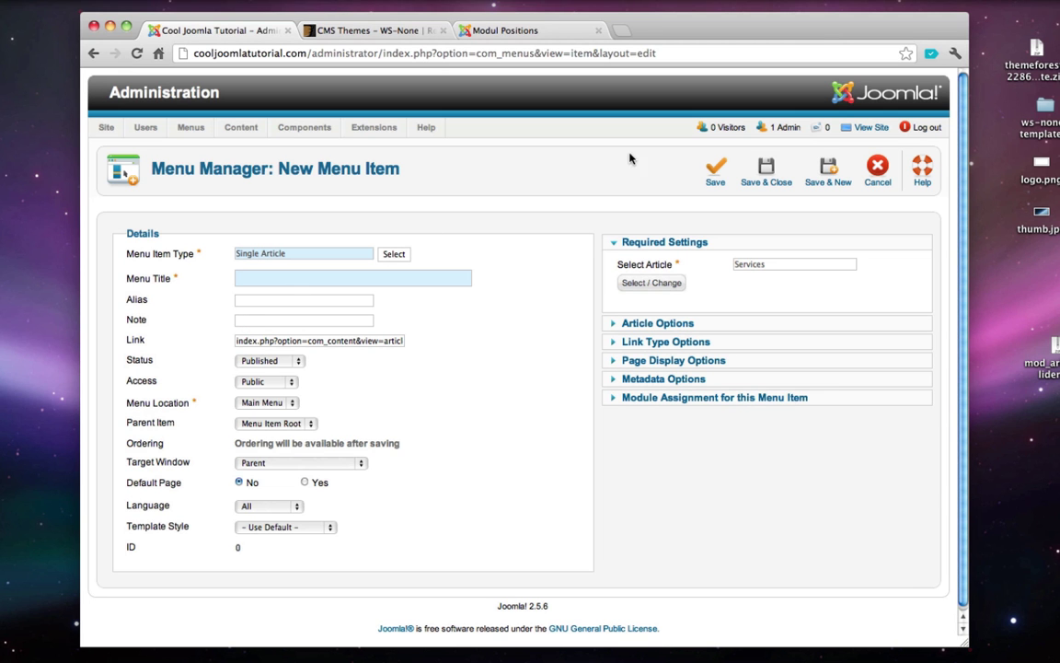
pyautogui.click(769, 167)
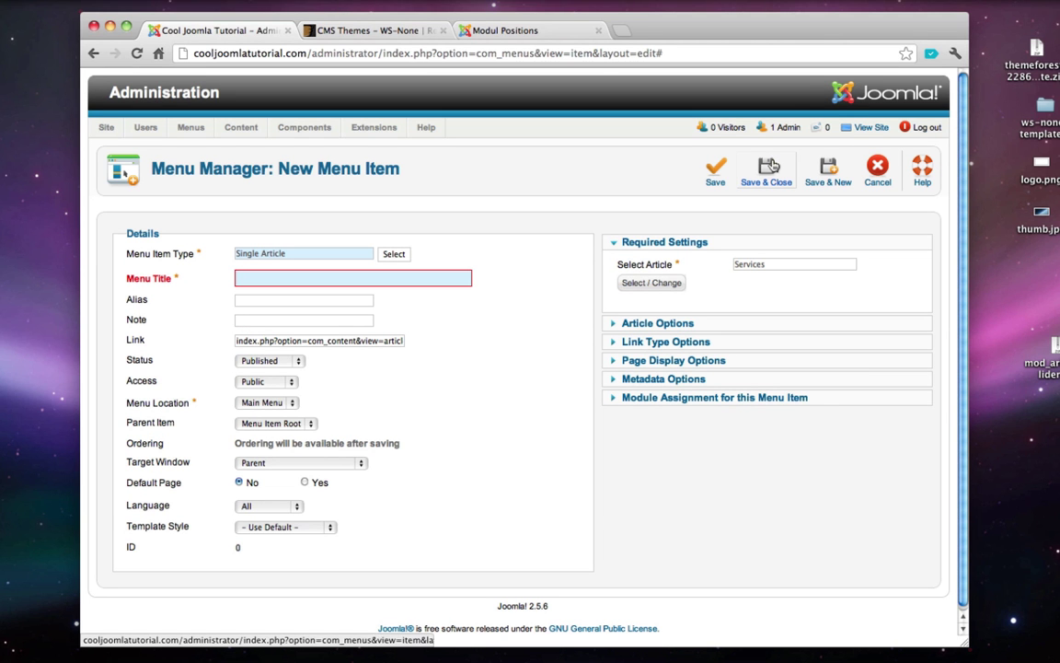
pyautogui.click(334, 279)
pyautogui.write('Services')
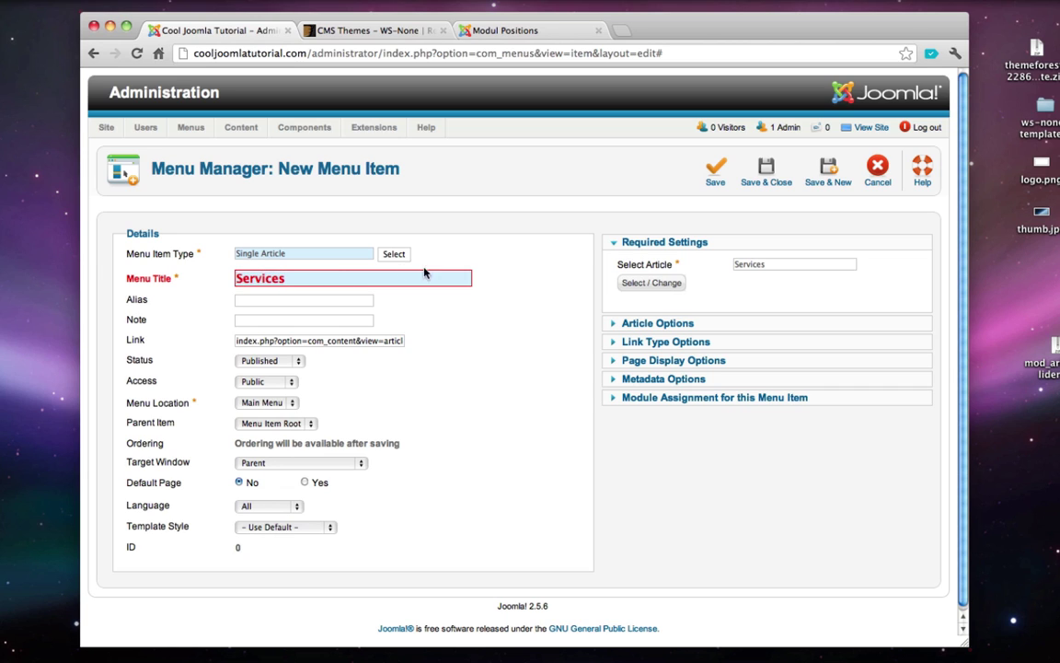
pyautogui.click(776, 178)
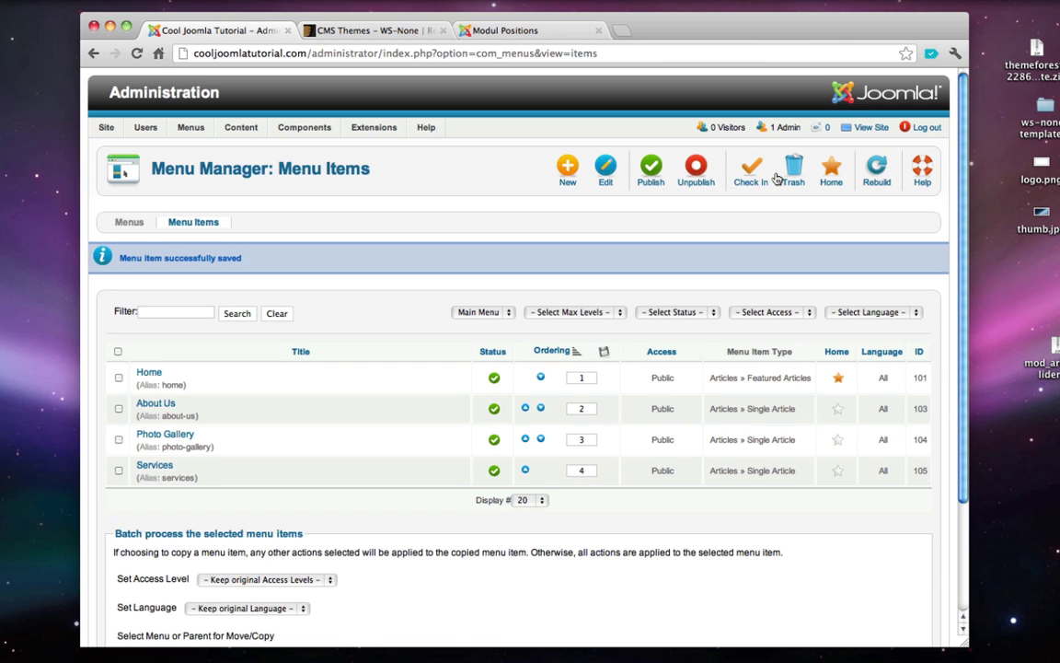
# - Add a Contact Single Article menu item linked to the Contact article, then preview the live site
pyautogui.click(568, 173)
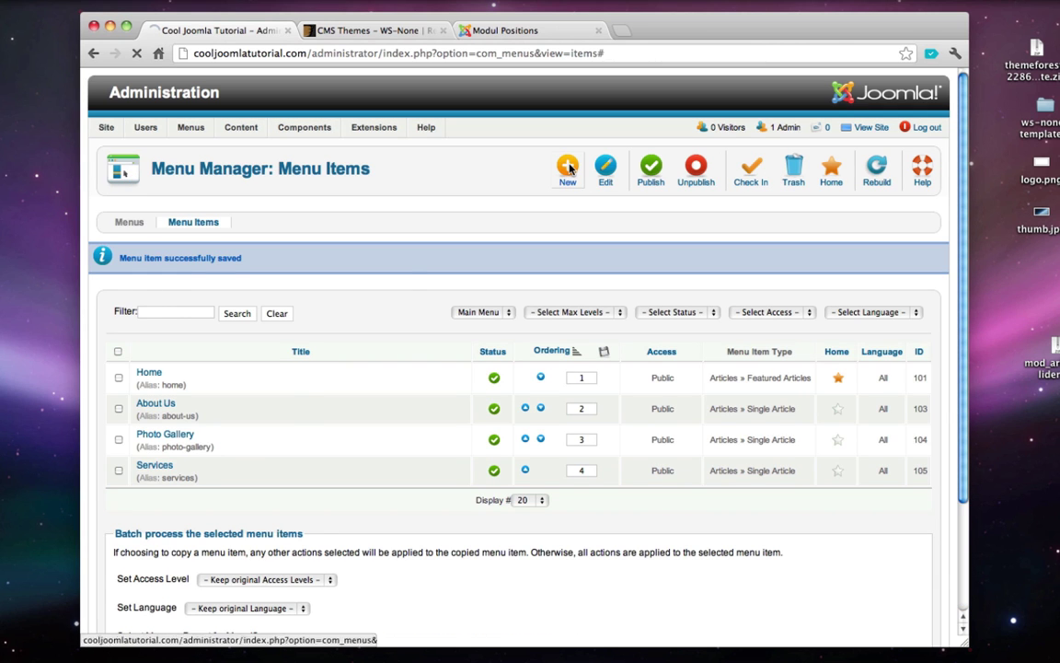
pyautogui.click(393, 255)
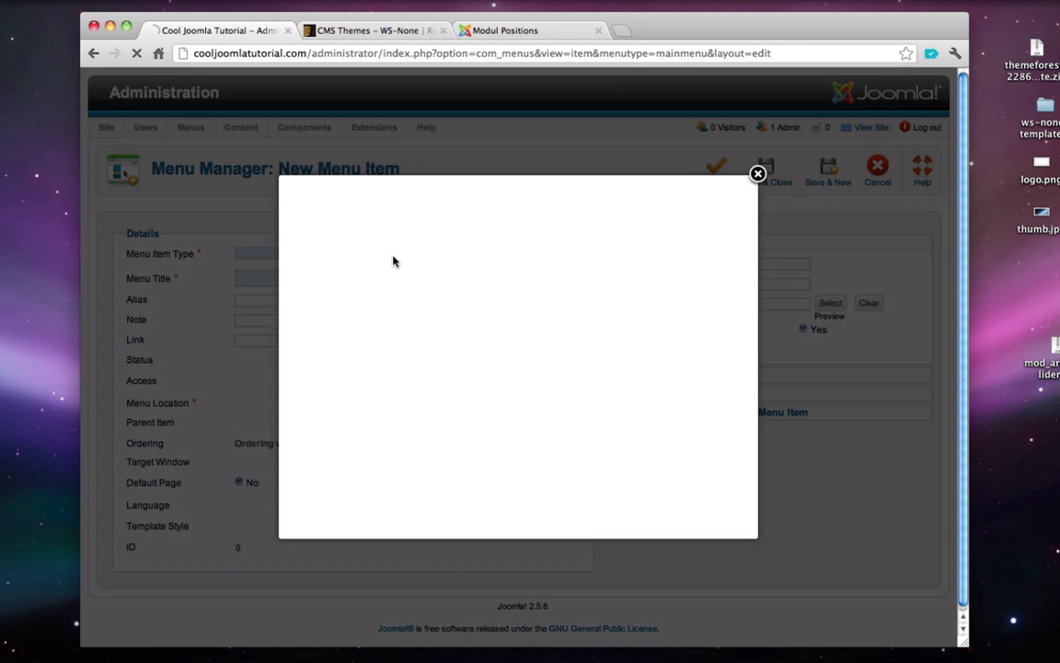
pyautogui.click(527, 247)
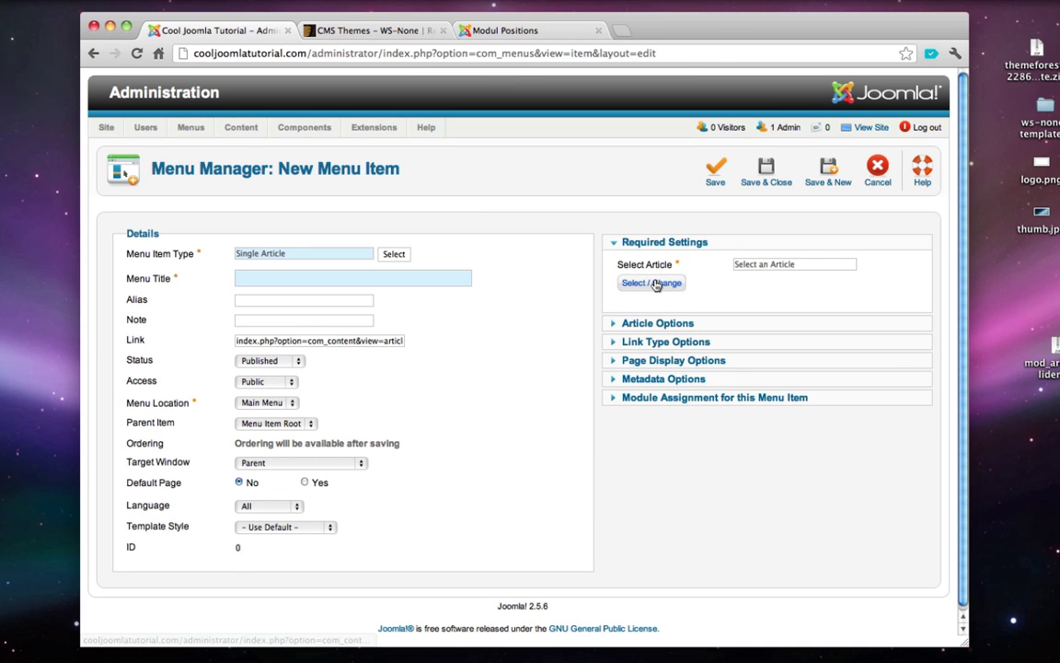
pyautogui.click(651, 284)
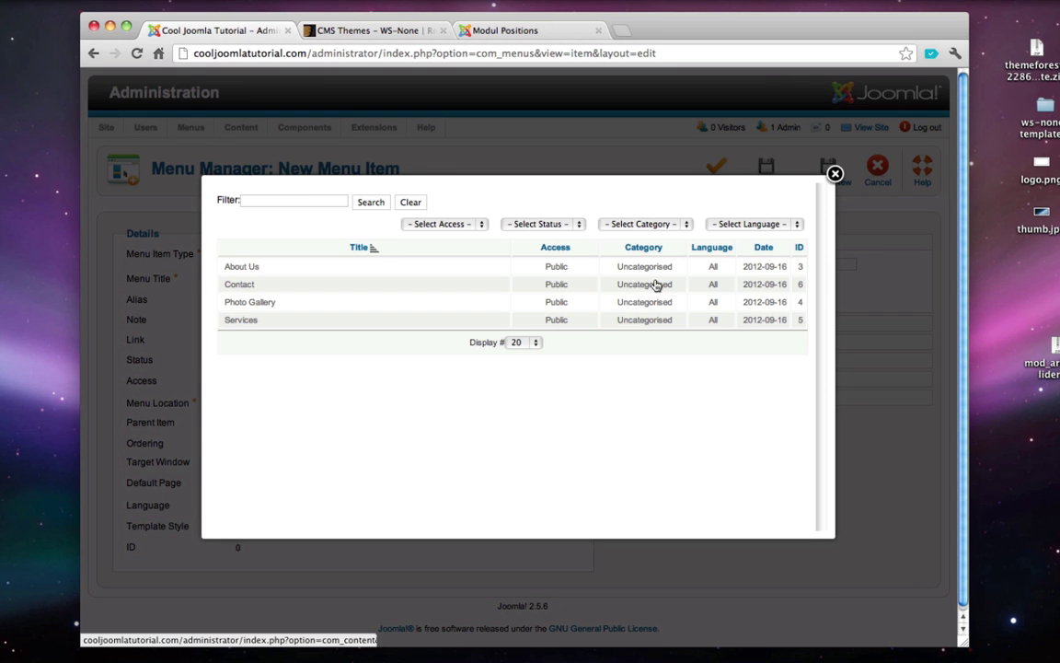
pyautogui.click(239, 284)
pyautogui.click(247, 281)
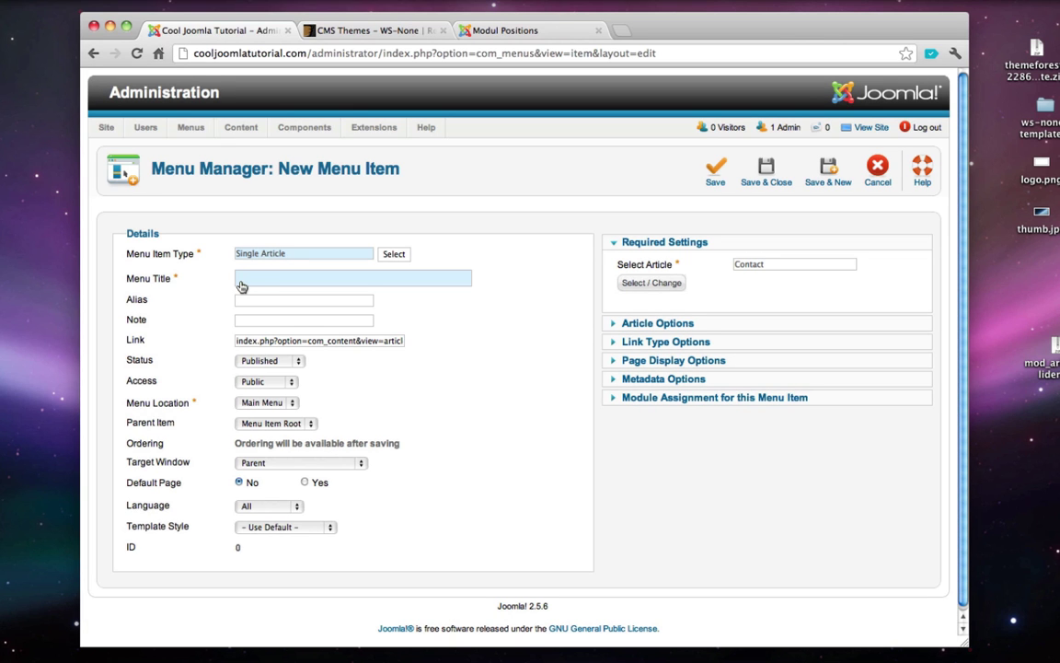
pyautogui.write('Contact')
pyautogui.click(755, 186)
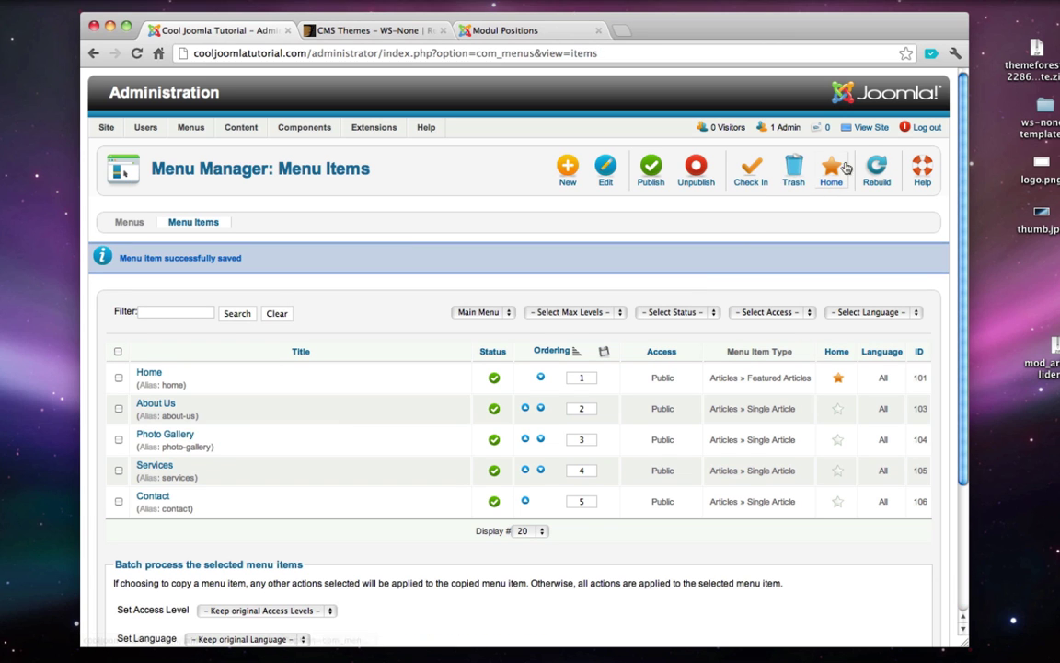
pyautogui.click(872, 129)
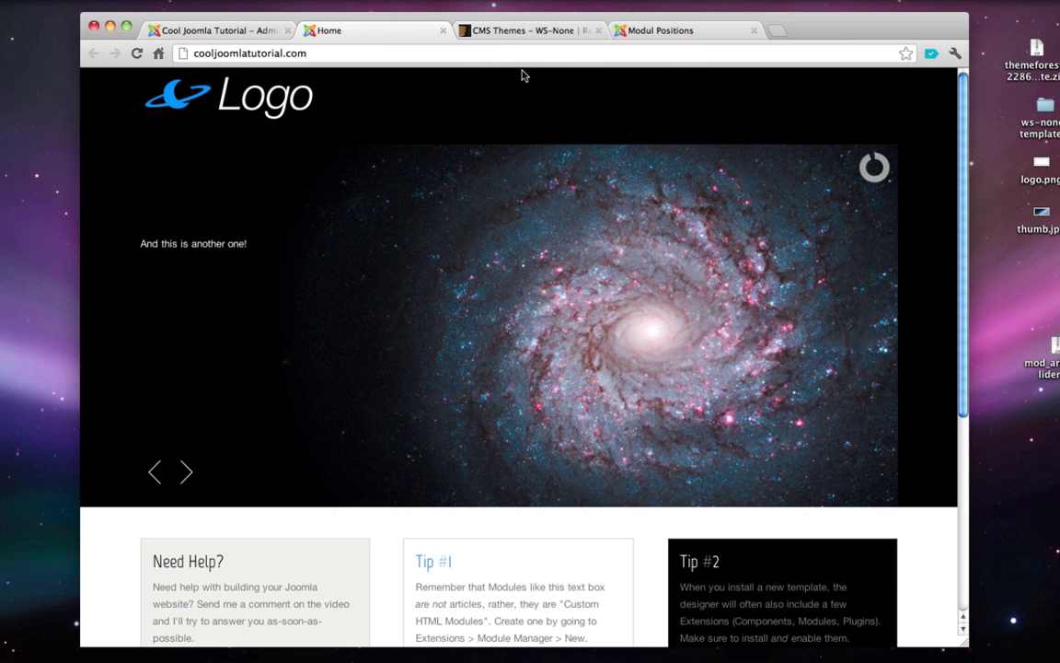
# - Close the live site tab to return to the Main Menu items list
pyautogui.click(443, 31)
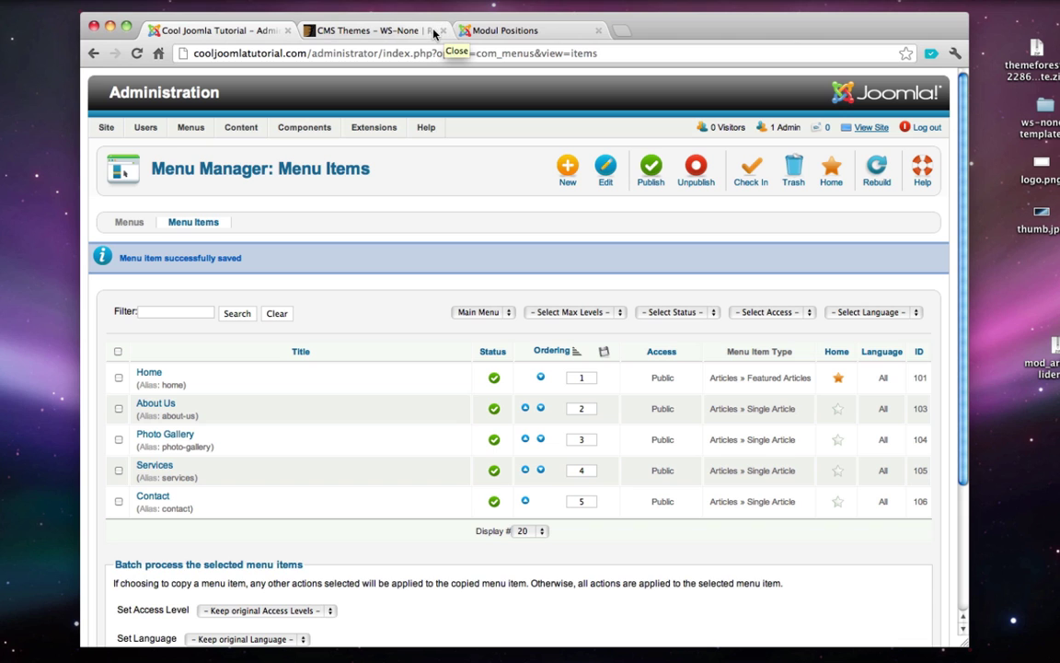
# - Open the WS Responsivemenu module and set its position to 'menu'
pyautogui.moveTo(373, 127)
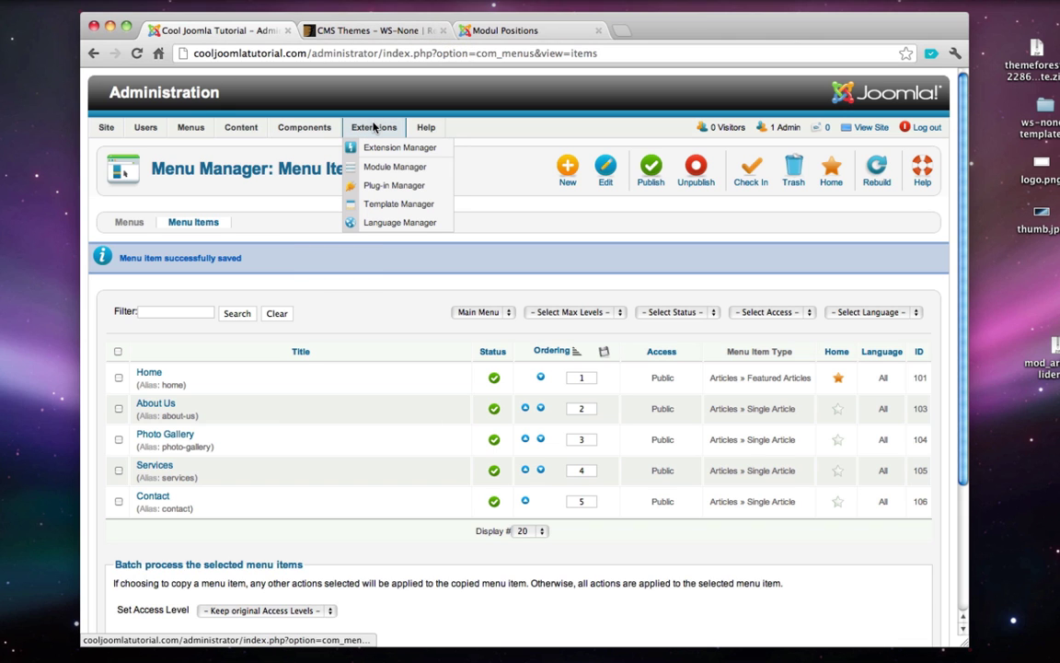
pyautogui.click(393, 167)
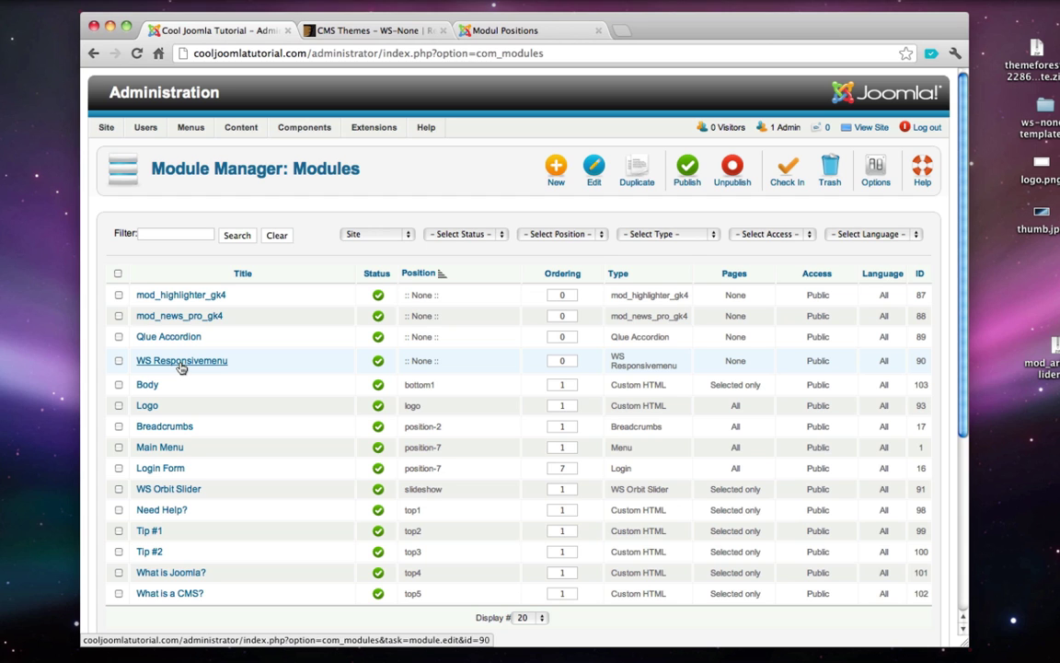
pyautogui.click(181, 363)
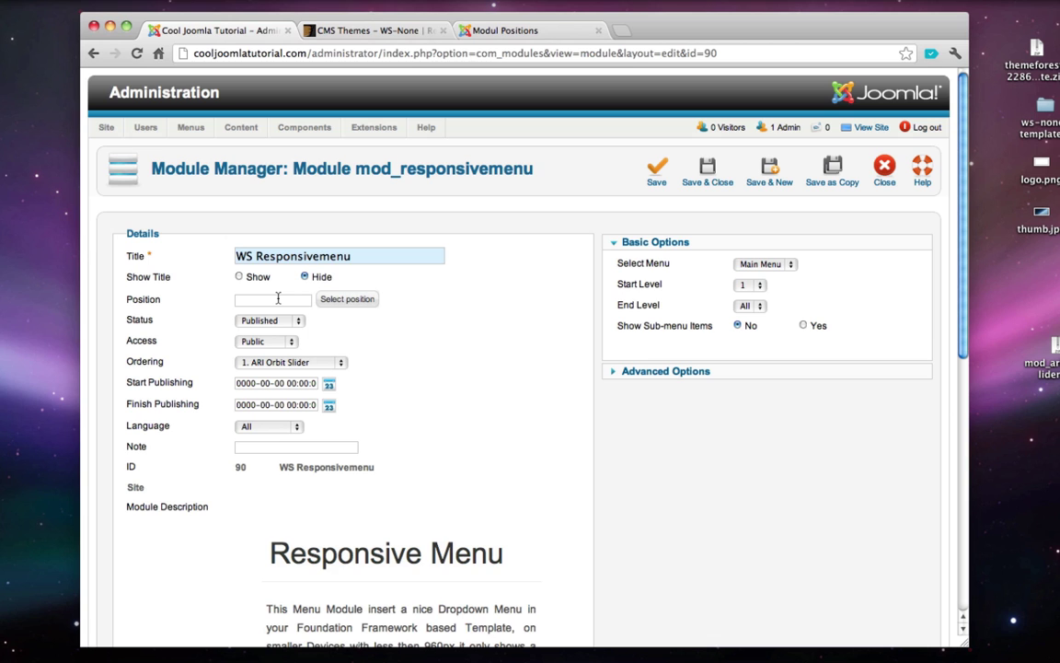
pyautogui.click(330, 300)
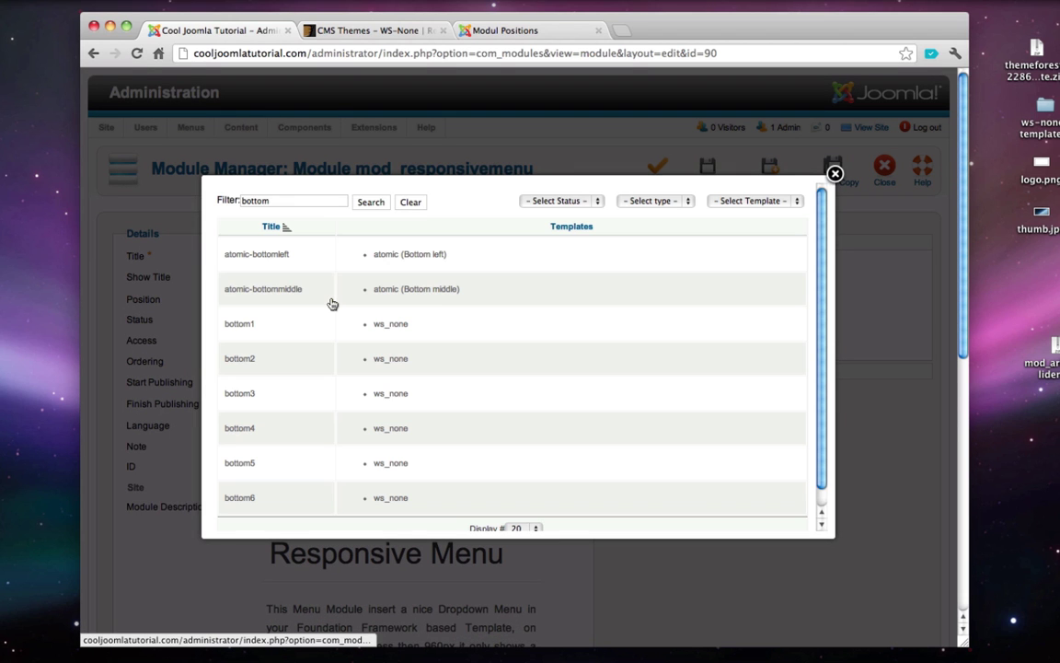
pyautogui.doubleClick(300, 202)
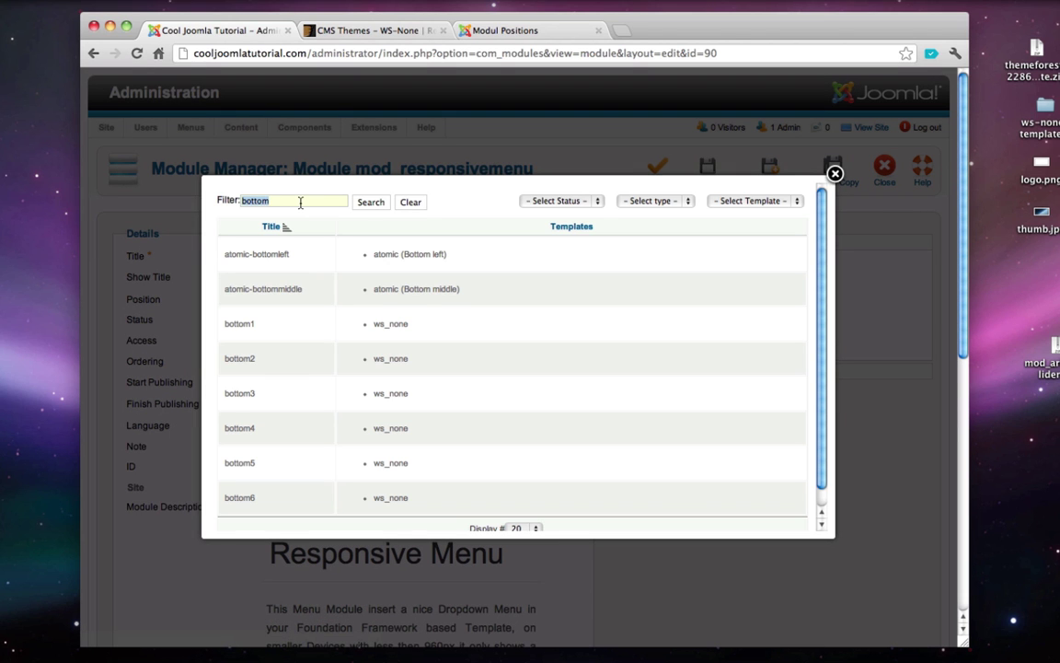
pyautogui.write('menu')
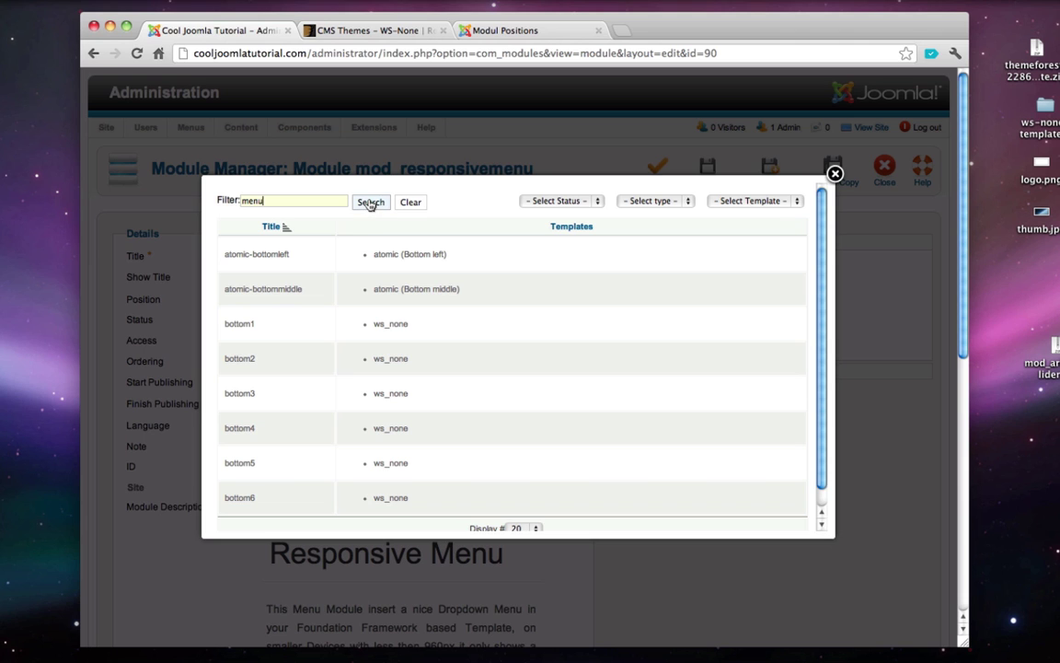
pyautogui.click(370, 203)
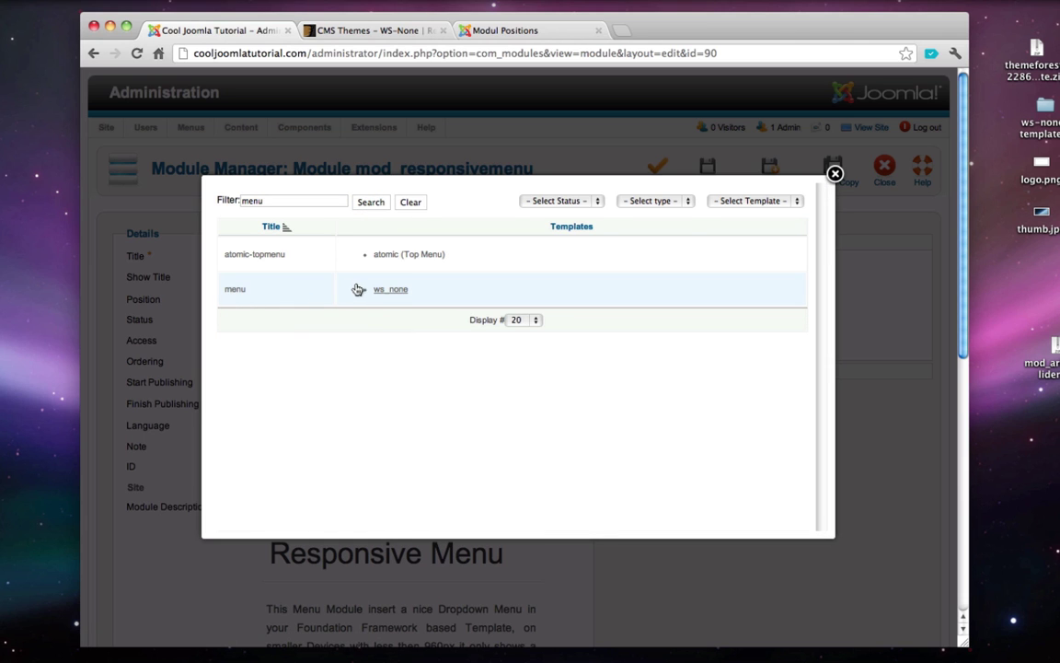
pyautogui.click(390, 292)
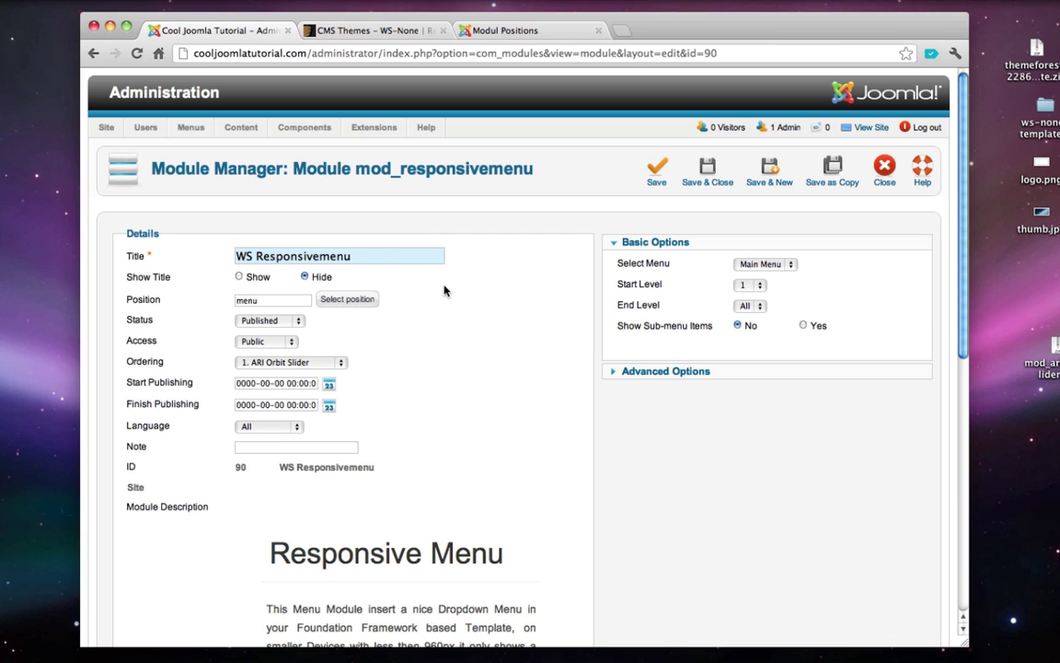
# - Set Module Assignment to On all pages and save the module
pyautogui.scroll(-10, 462, 292)
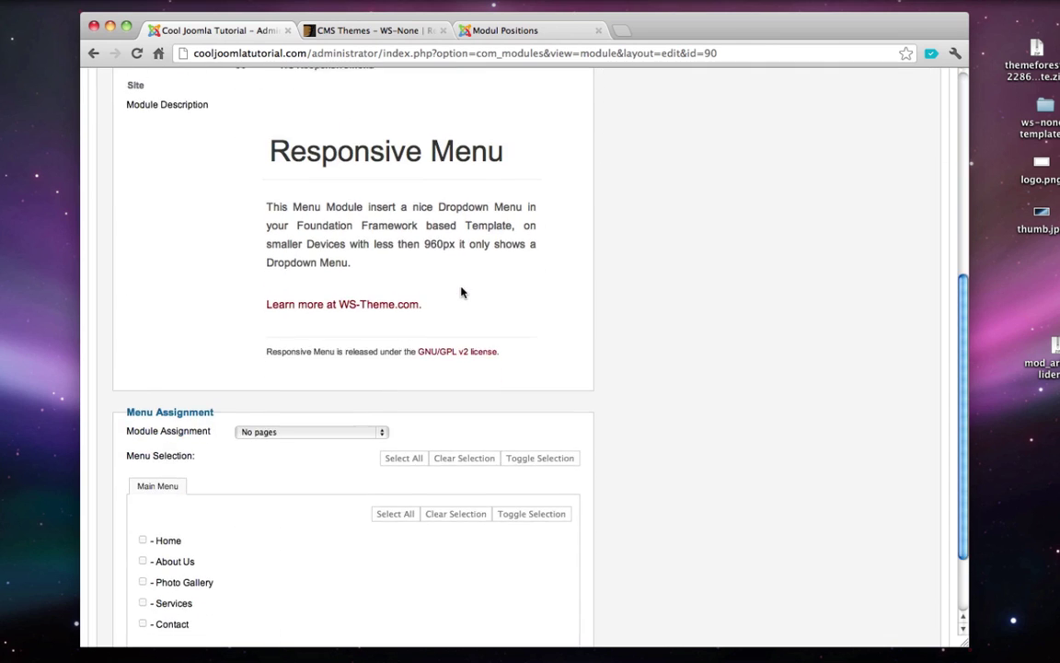
pyautogui.click(294, 416)
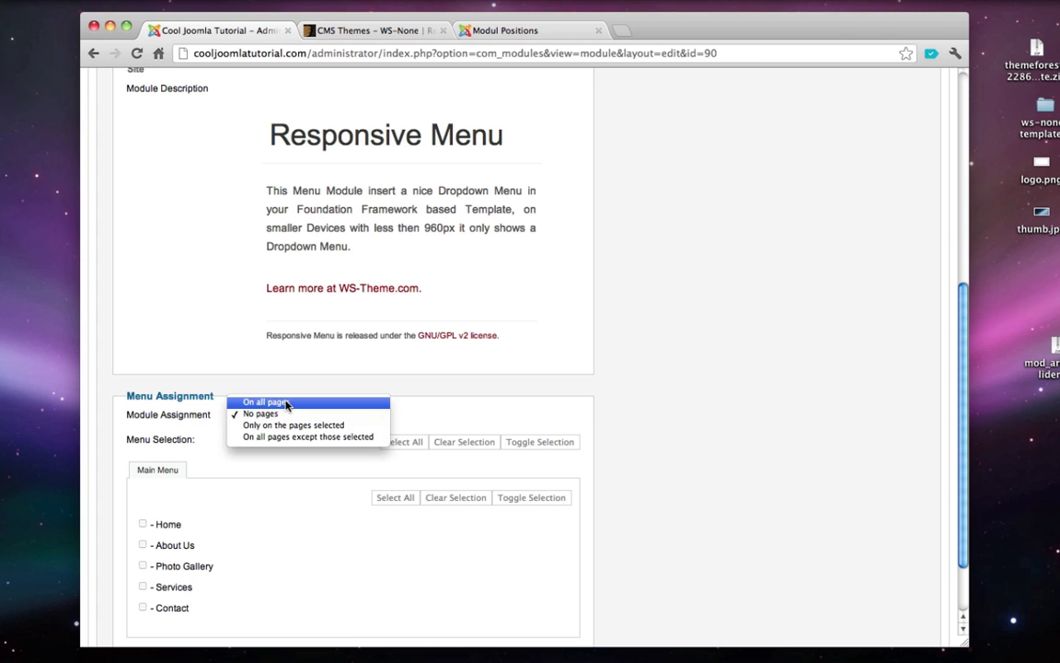
pyautogui.click(291, 402)
pyautogui.scroll(-2, 294, 432)
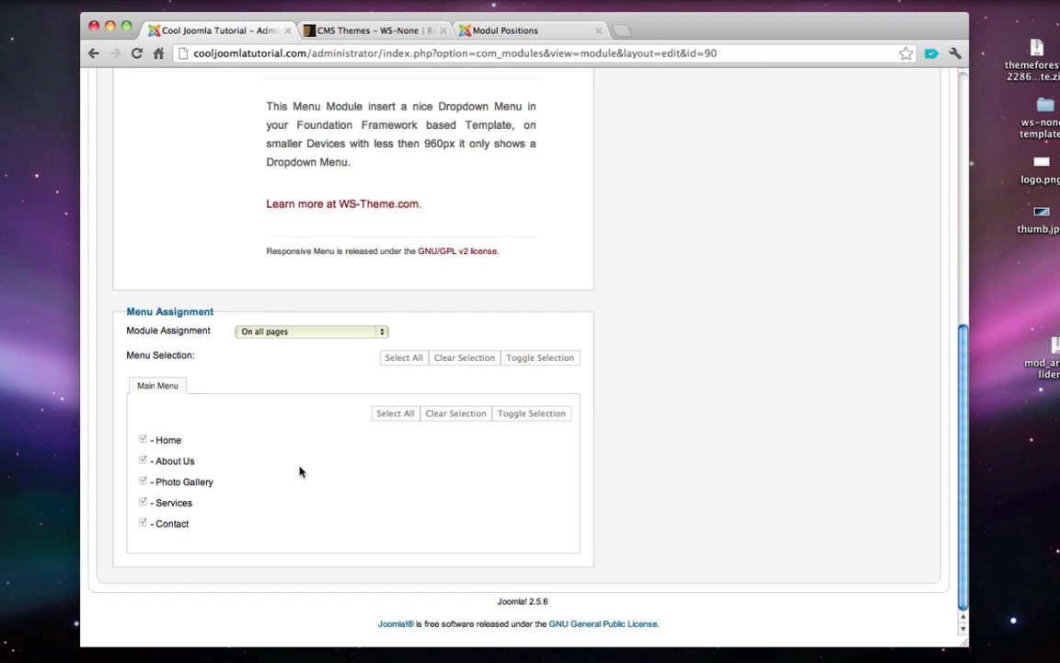
pyautogui.scroll(12, 299, 471)
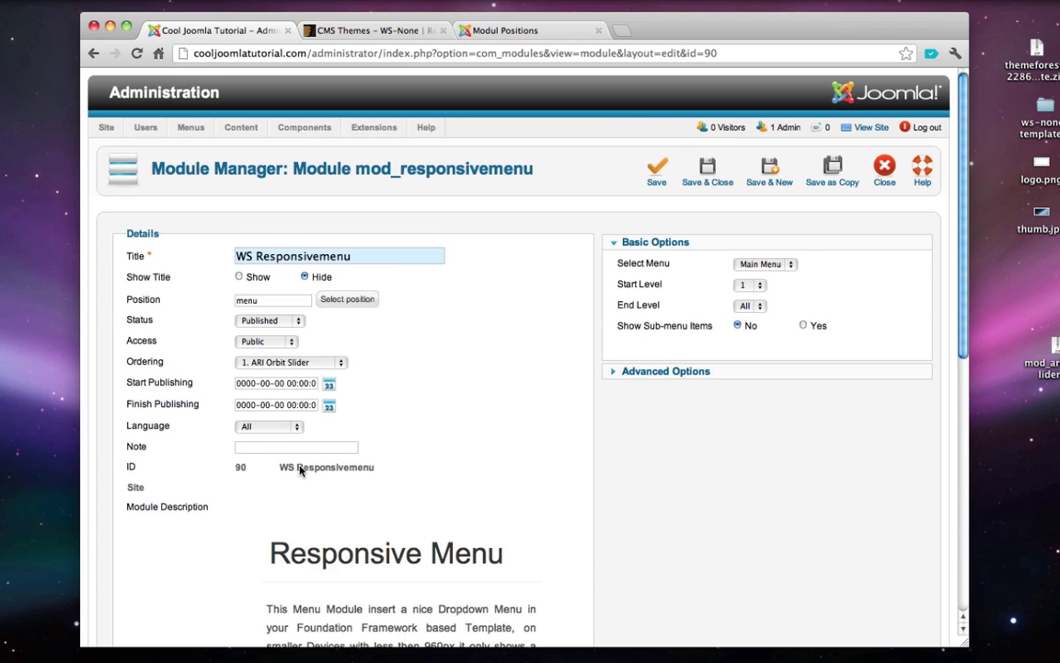
pyautogui.click(717, 163)
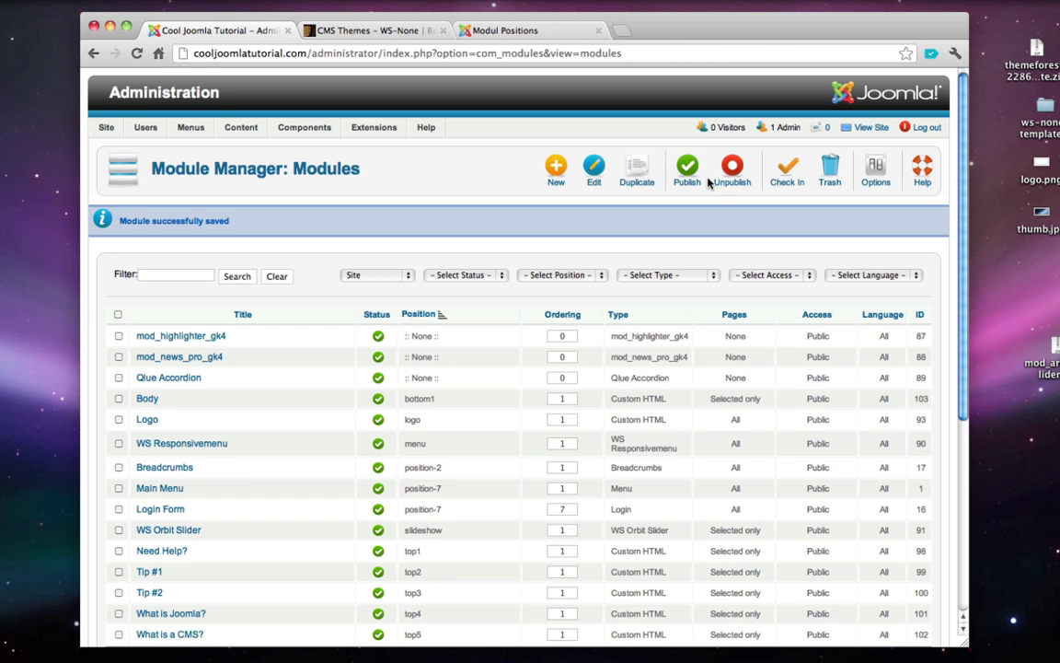
pyautogui.click(879, 128)
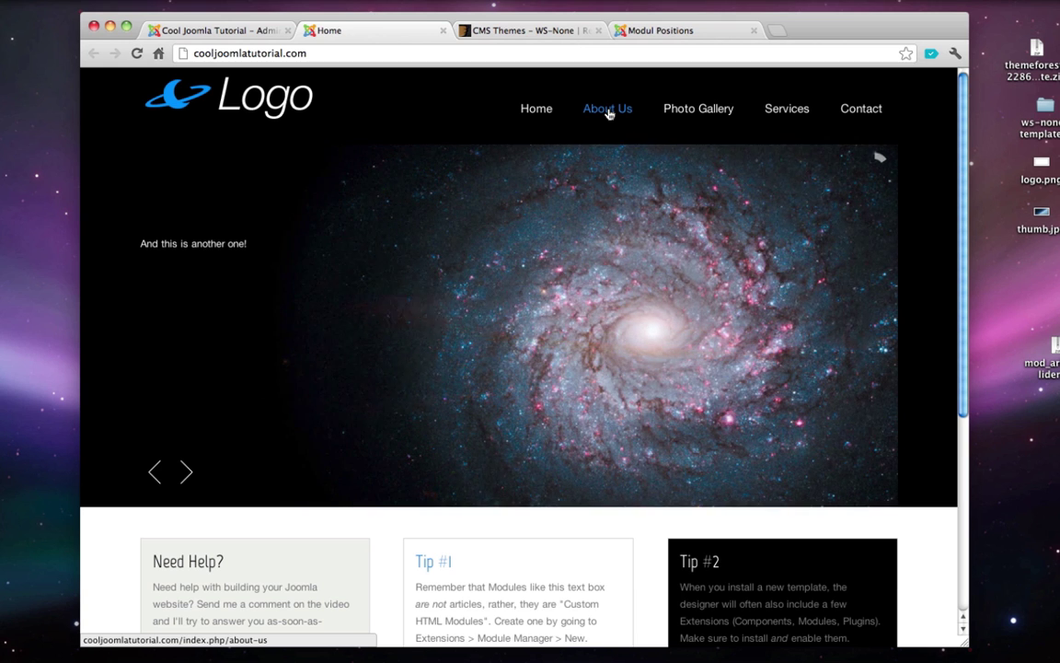
pyautogui.click(608, 110)
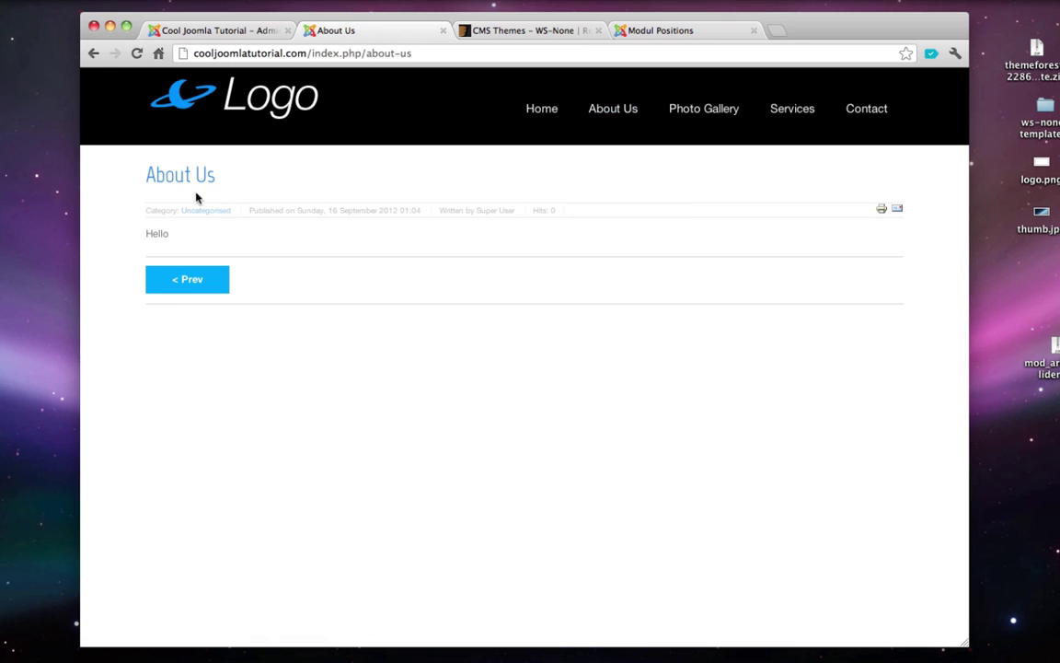
pyautogui.doubleClick(153, 235)
pyautogui.click(212, 240)
pyautogui.click(615, 112)
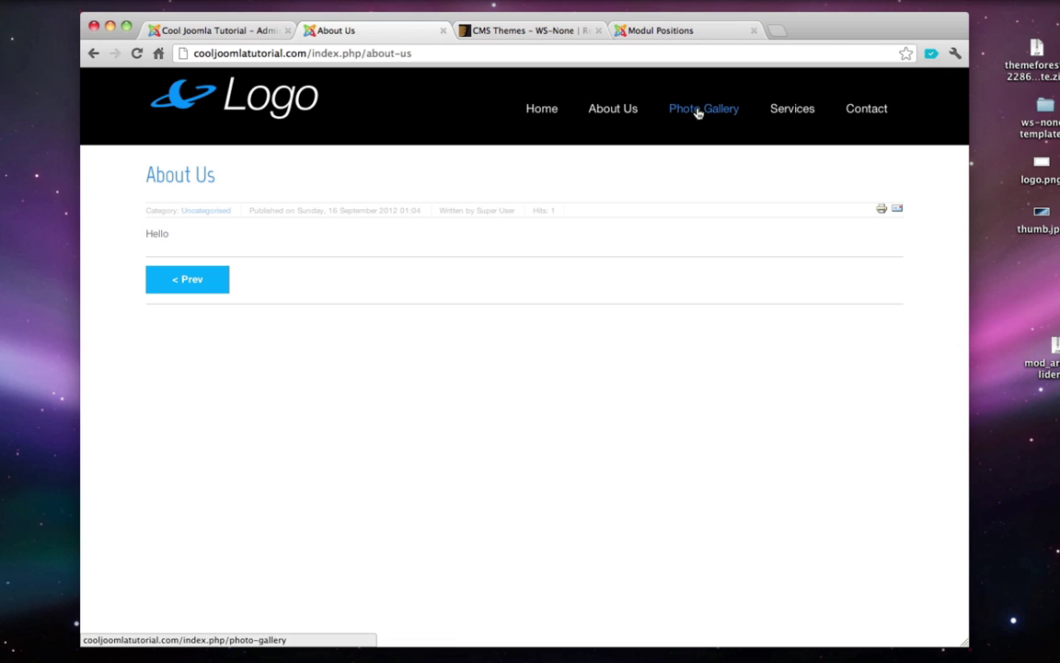
pyautogui.click(698, 112)
pyautogui.doubleClick(149, 236)
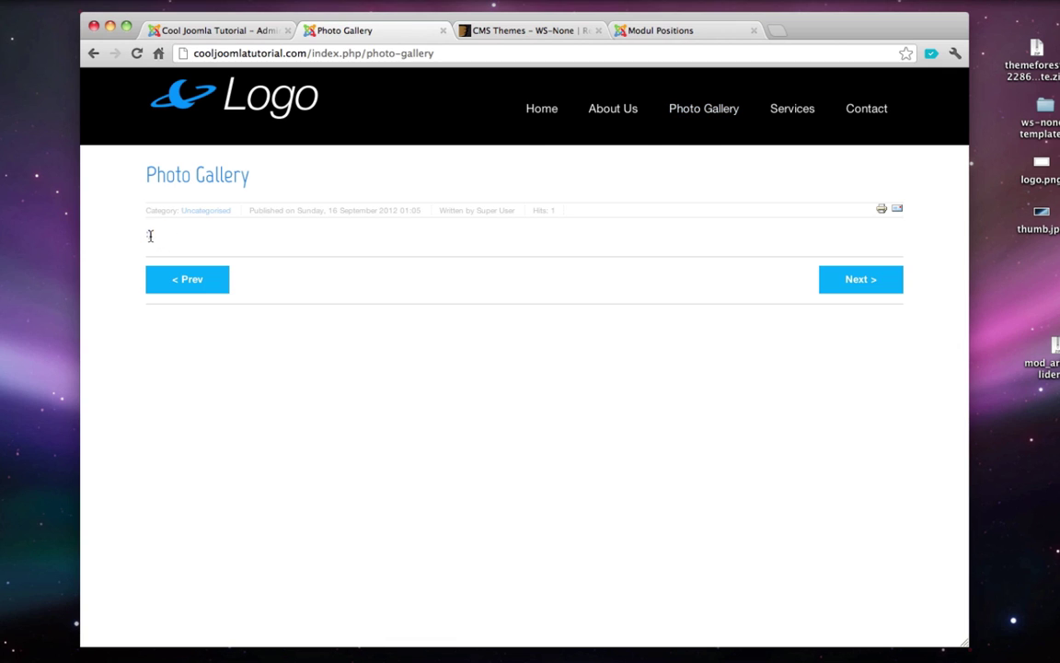
pyautogui.click(199, 240)
pyautogui.click(813, 113)
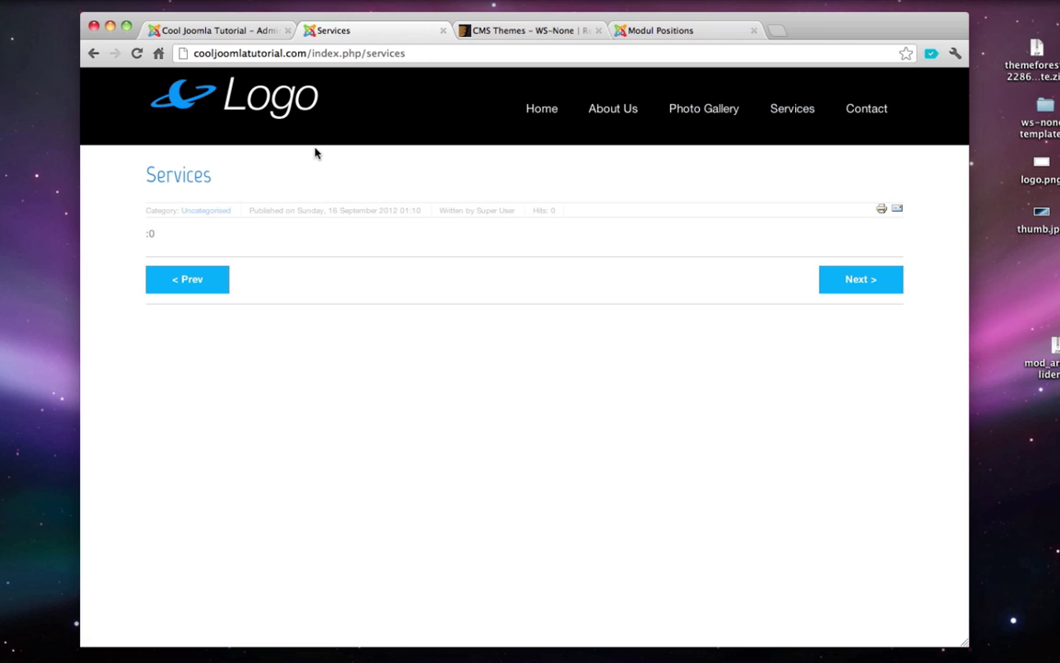
pyautogui.click(546, 114)
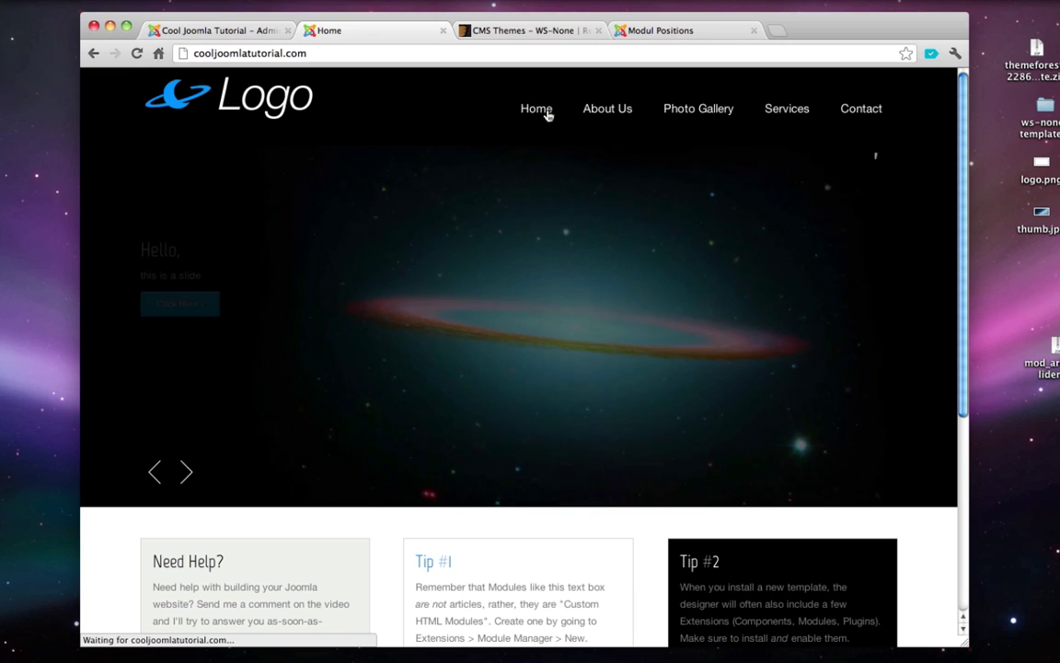
pyautogui.click(442, 31)
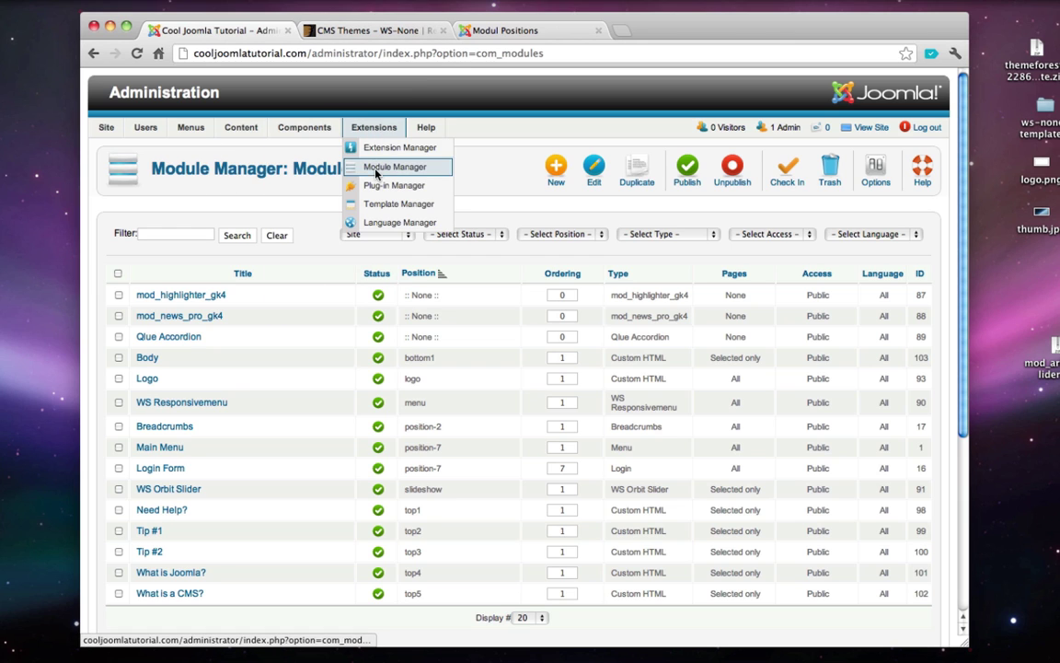
# - From the Module Manager, start a new module of type Custom HTML
pyautogui.moveTo(392, 145)
pyautogui.click(383, 170)
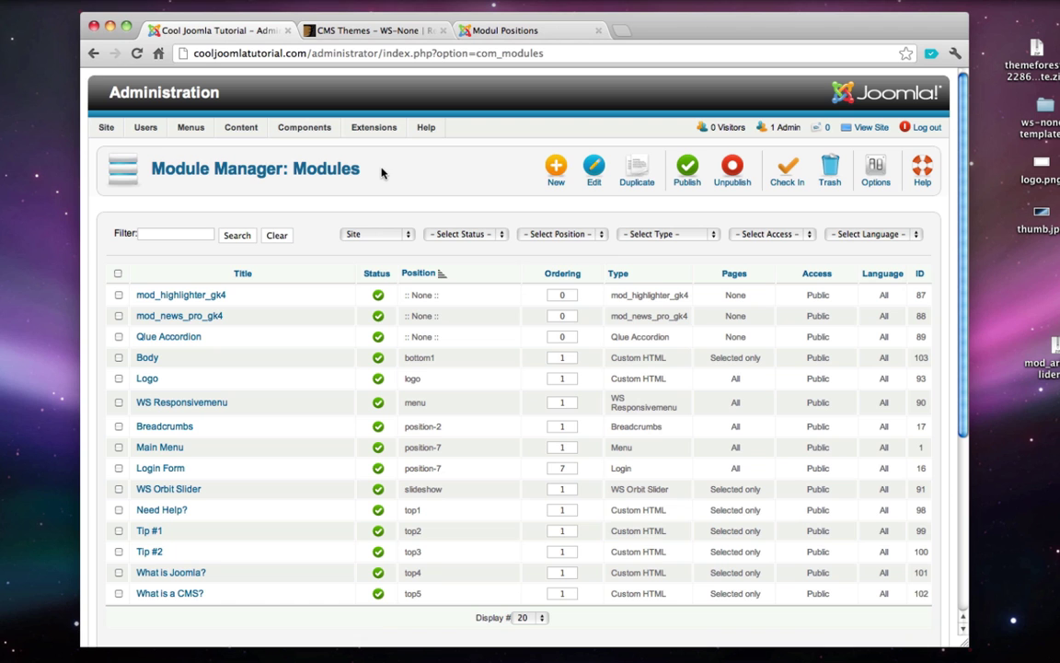
pyautogui.click(557, 170)
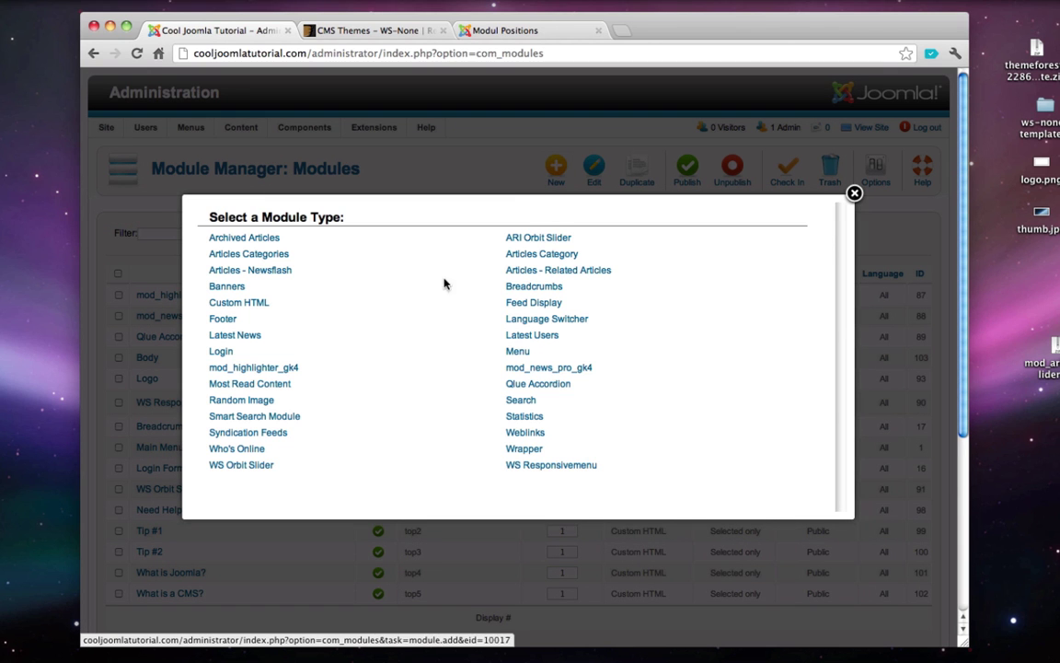
pyautogui.click(257, 304)
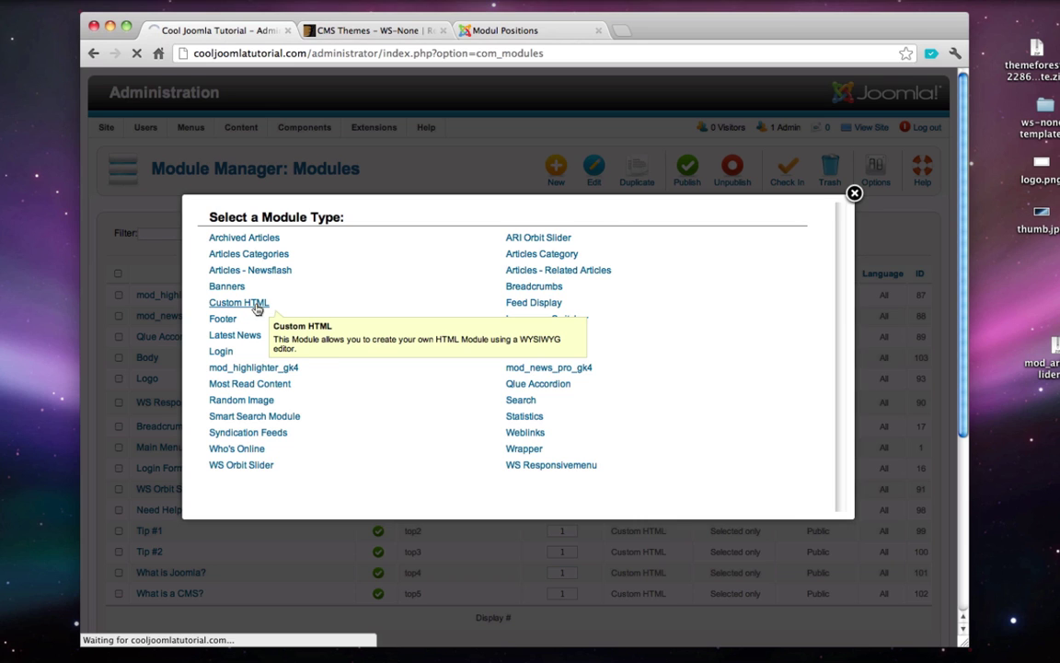
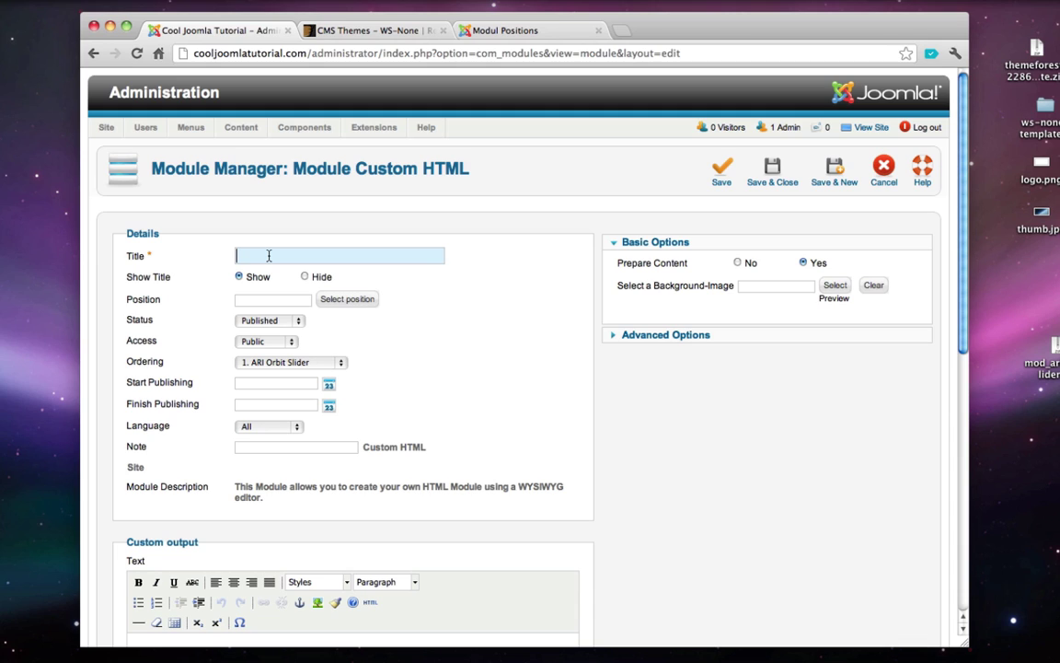
# - Title the Custom HTML module 'Submenu' and place it in position bottom4, after checking Bottom 4 on the template demo
pyautogui.write('Submenu')
pyautogui.click(260, 302)
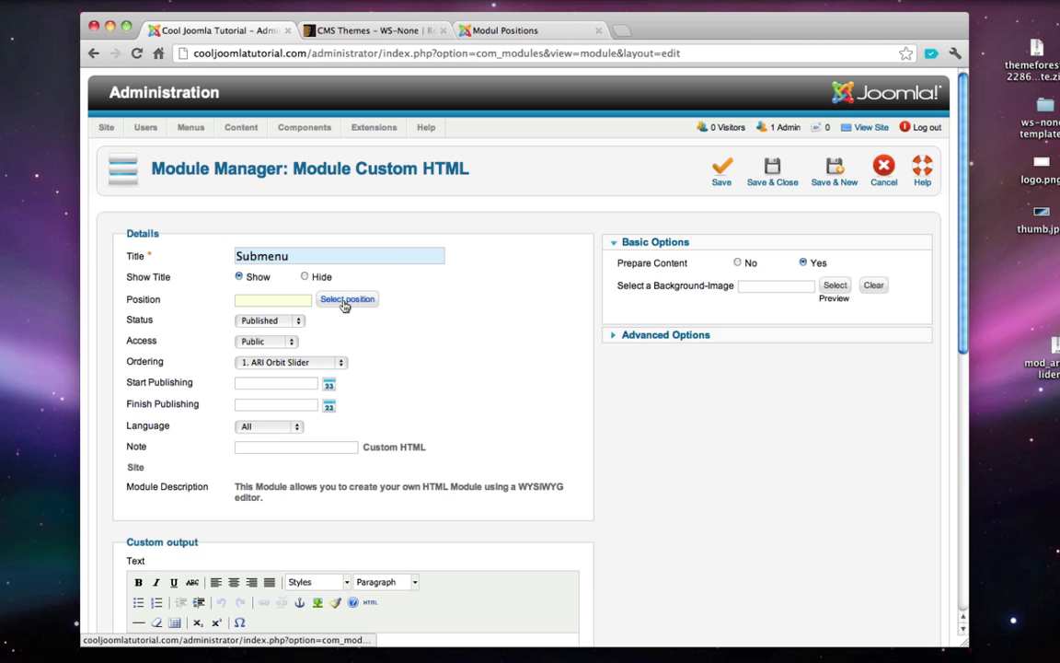
pyautogui.click(511, 37)
pyautogui.doubleClick(189, 427)
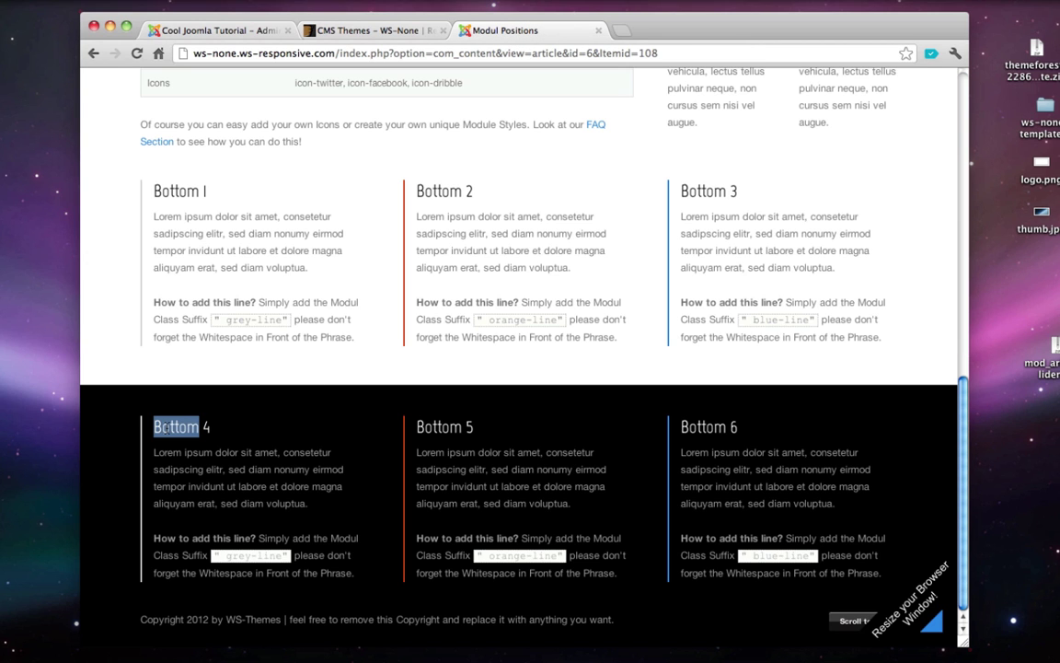
pyautogui.click(190, 35)
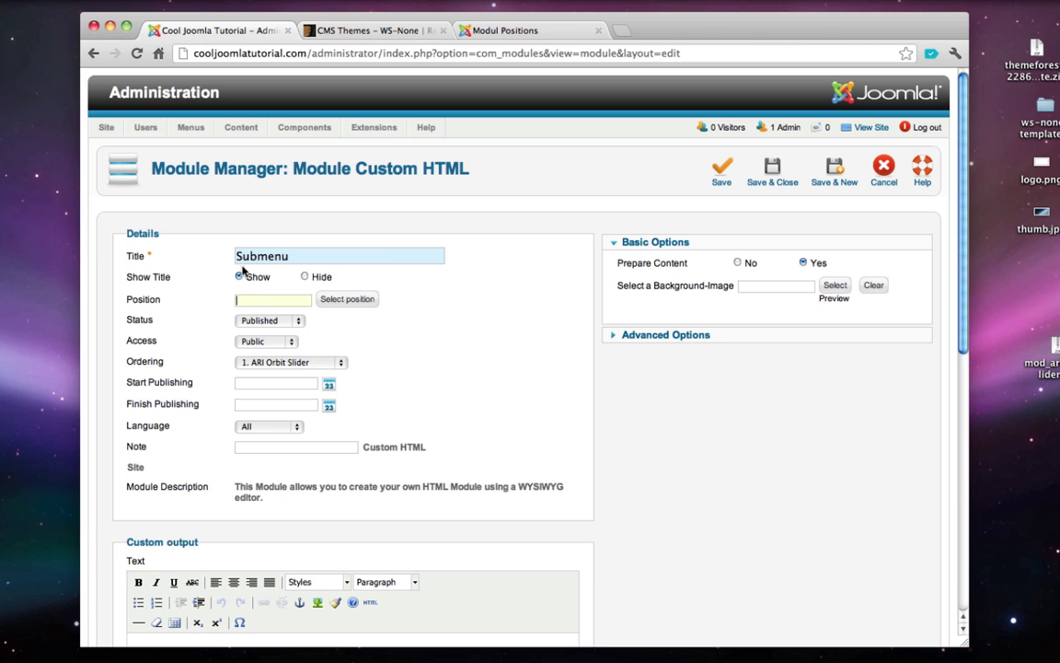
pyautogui.click(361, 299)
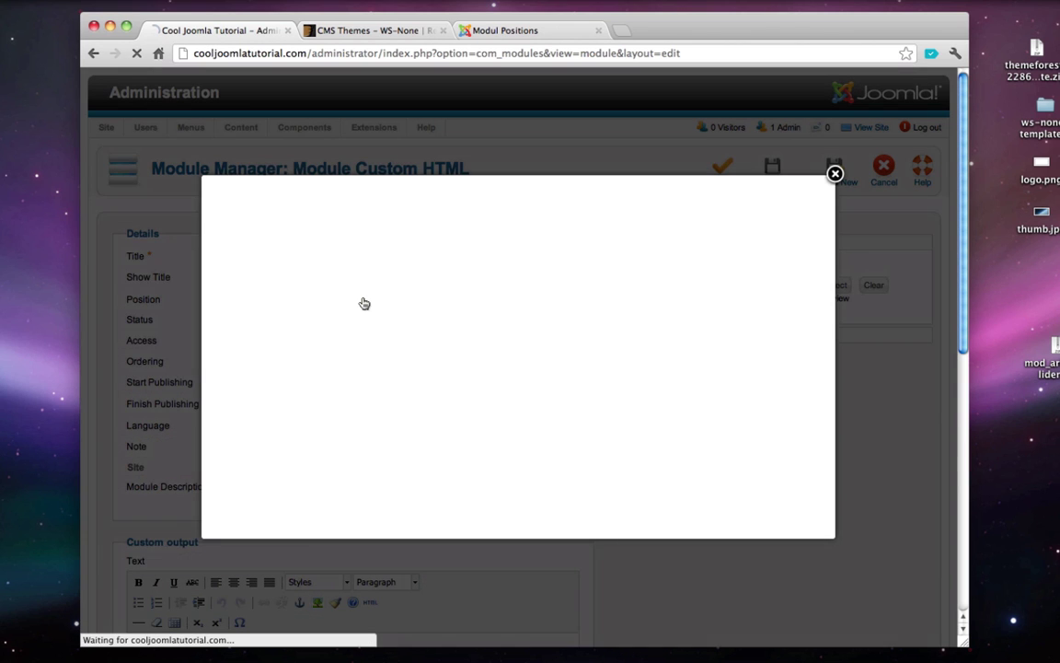
pyautogui.click(272, 202)
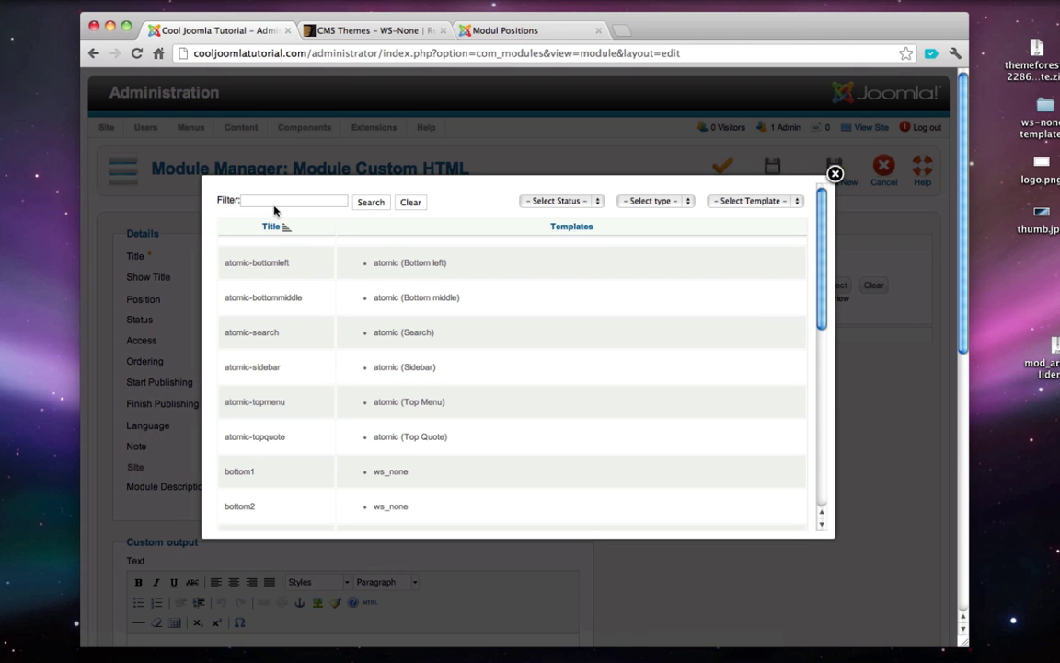
pyautogui.write('bottom')
pyautogui.click(364, 208)
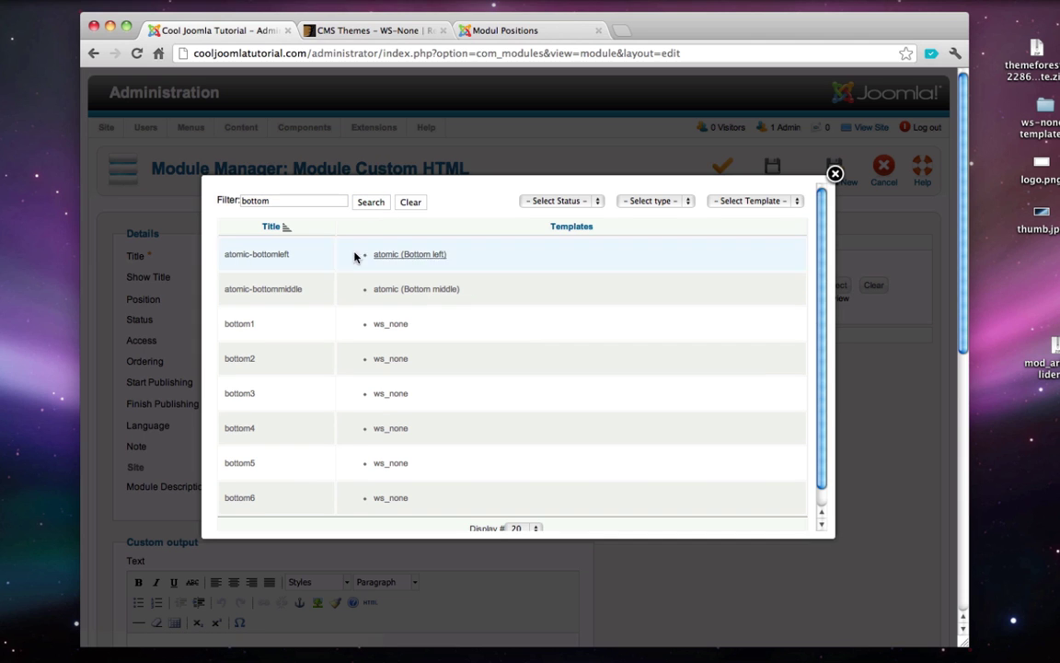
pyautogui.click(239, 428)
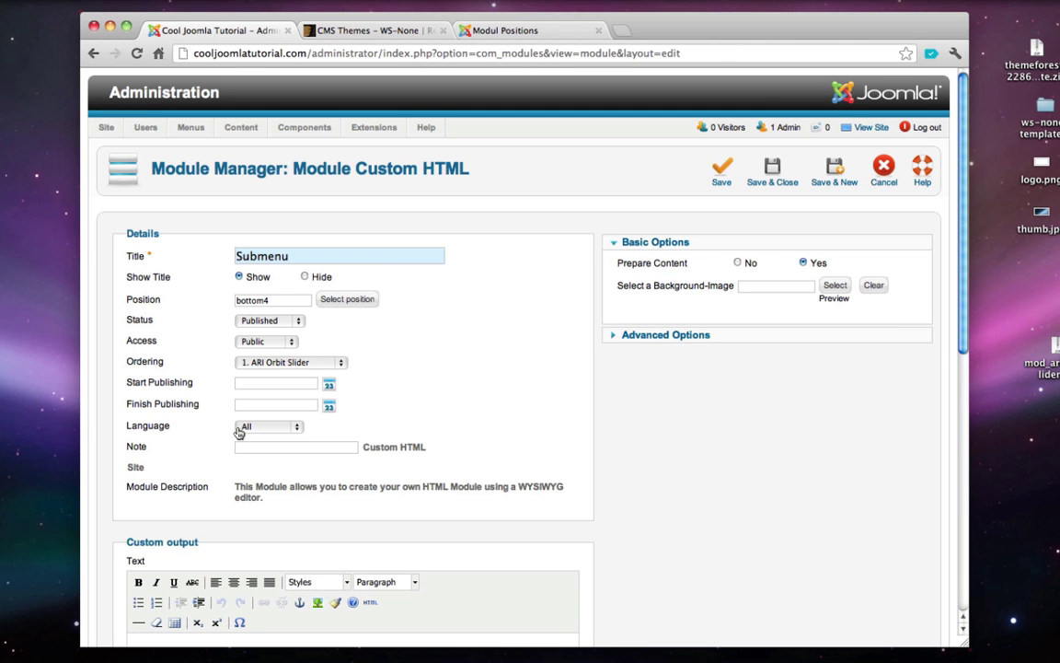
pyautogui.scroll(-3, 446, 336)
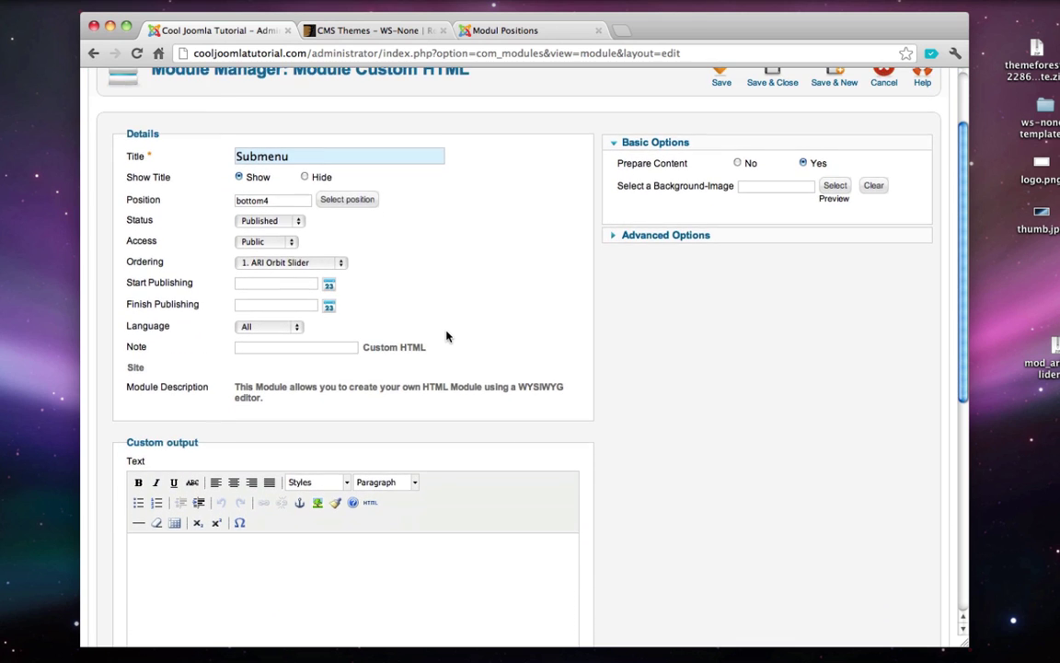
pyautogui.scroll(5, 448, 336)
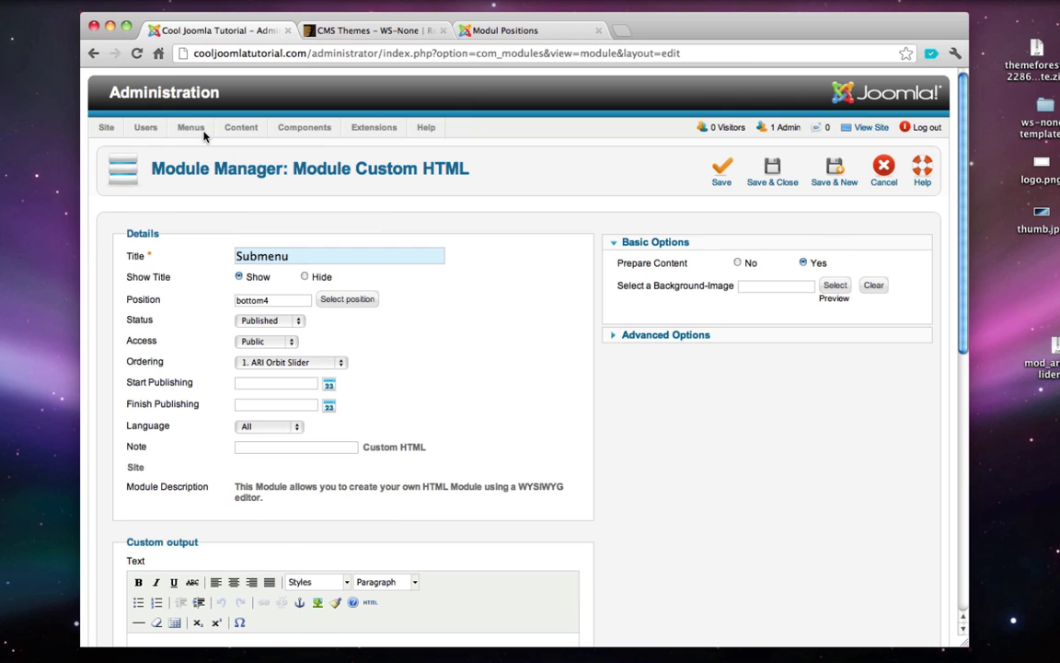
pyautogui.scroll(-6, 259, 242)
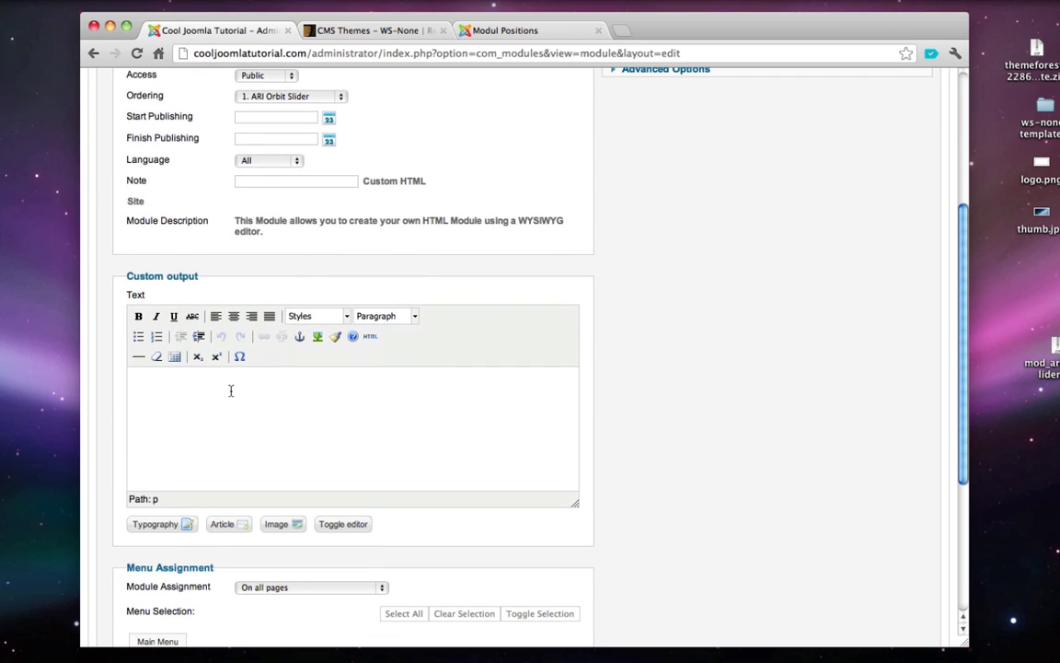
pyautogui.click(138, 394)
pyautogui.write('Google')
pyautogui.moveTo(155, 379); pyautogui.dragTo(123, 381)
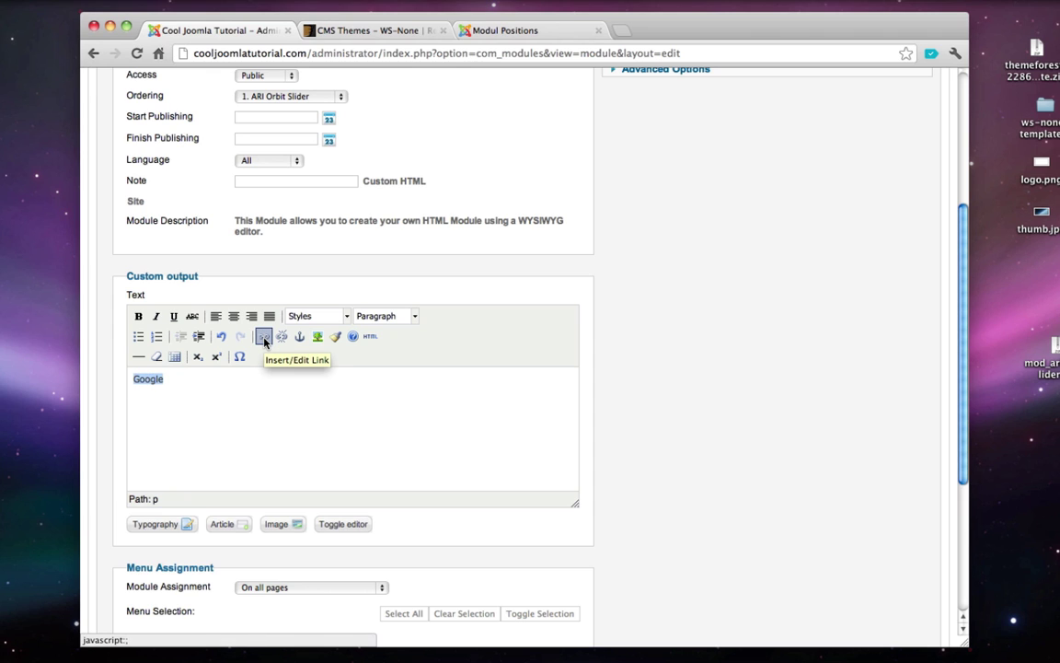
pyautogui.click(263, 339)
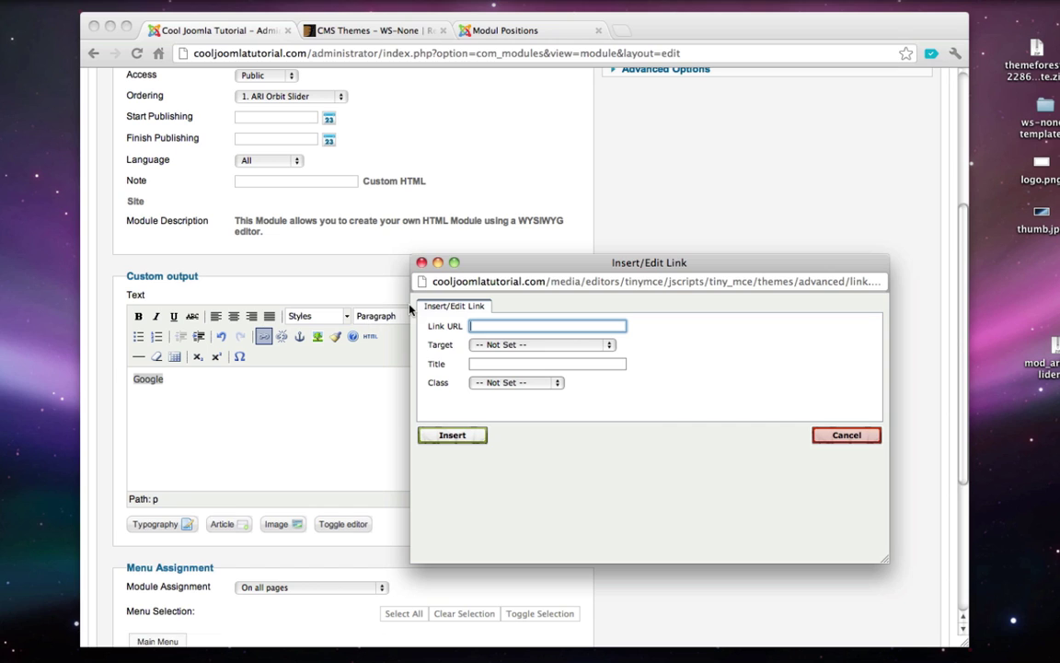
pyautogui.write('http://google.com')
pyautogui.click(455, 437)
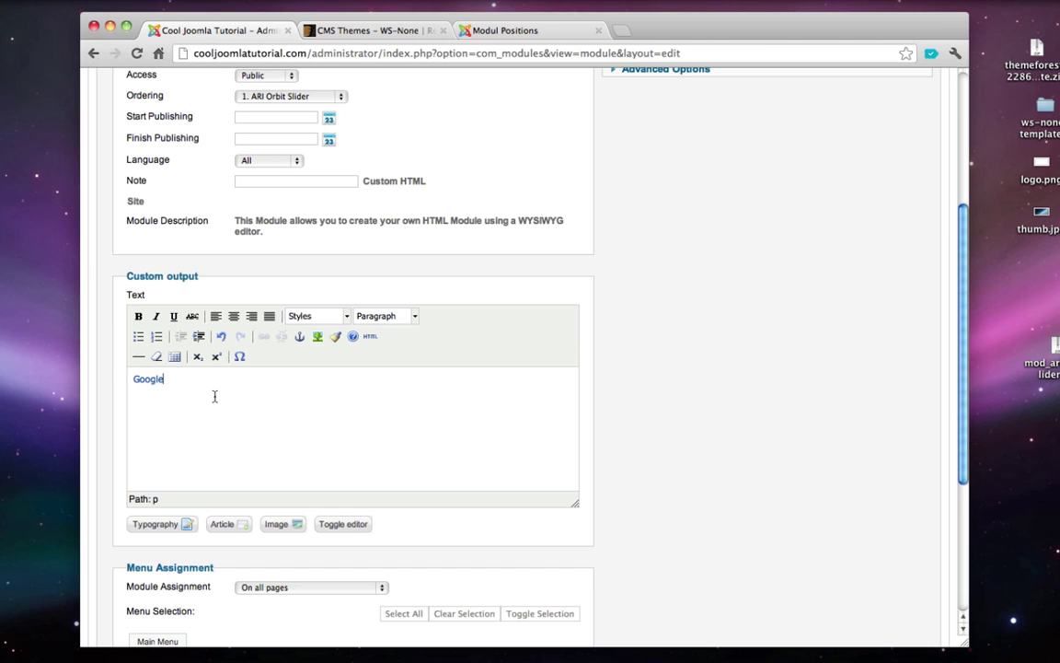
pyautogui.press('Return')
pyautogui.write('YouTube')
pyautogui.doubleClick(152, 390)
pyautogui.click(263, 338)
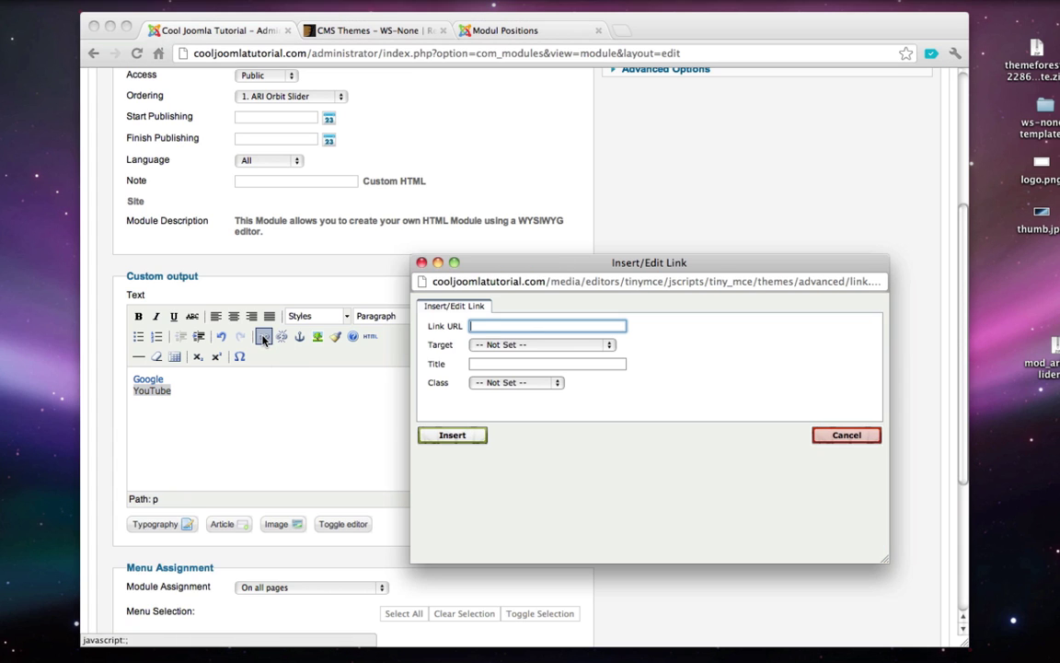
pyautogui.write('http:/')
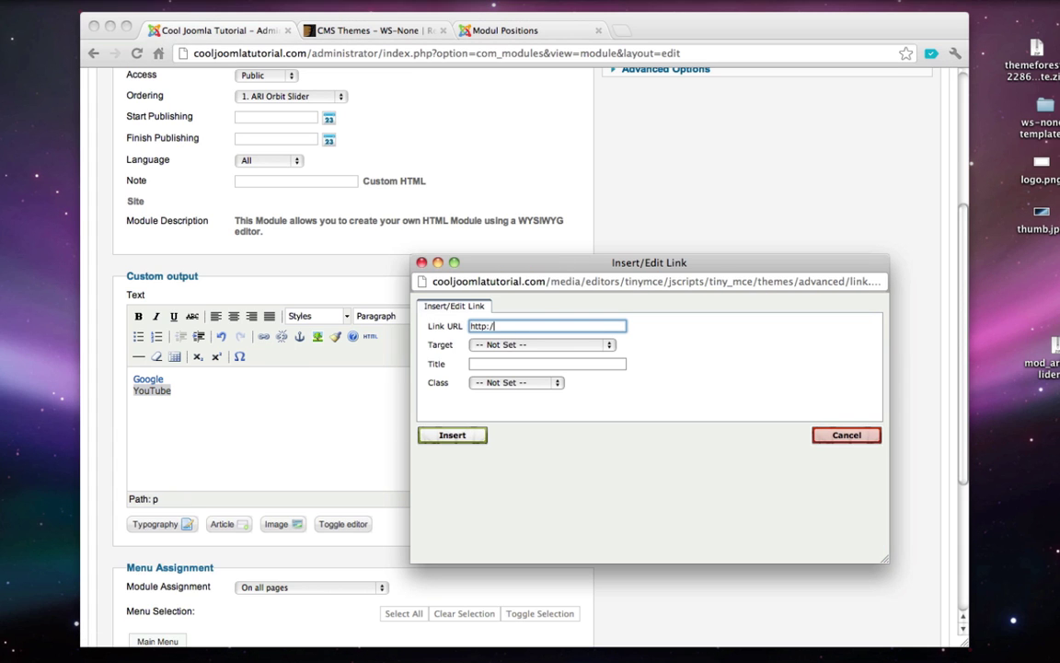
pyautogui.write('/youtube.com')
pyautogui.click(451, 436)
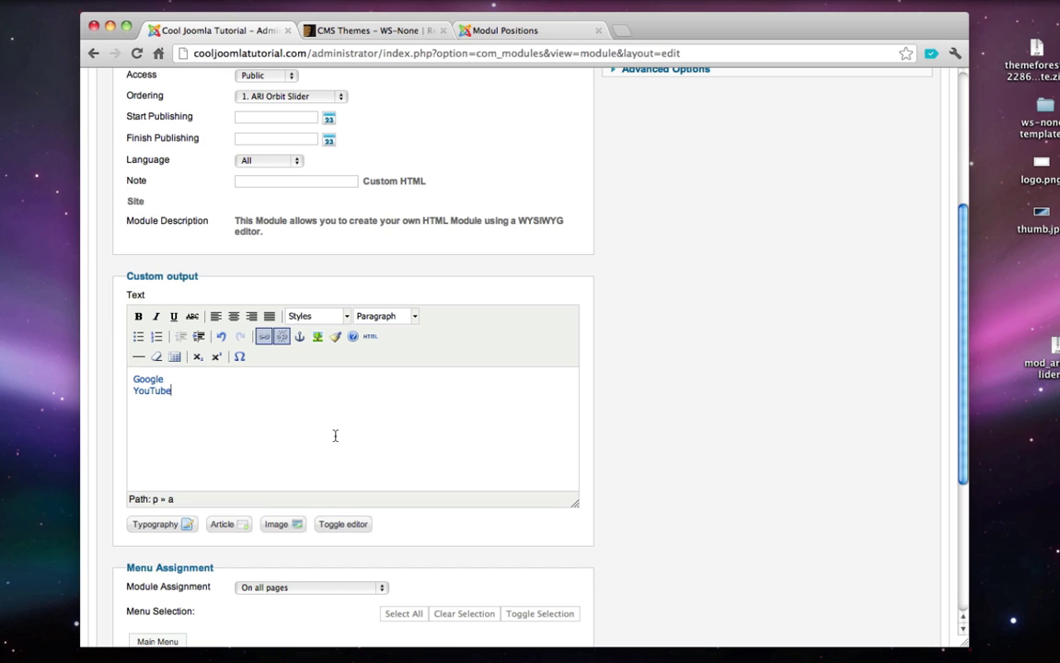
pyautogui.press('Right')
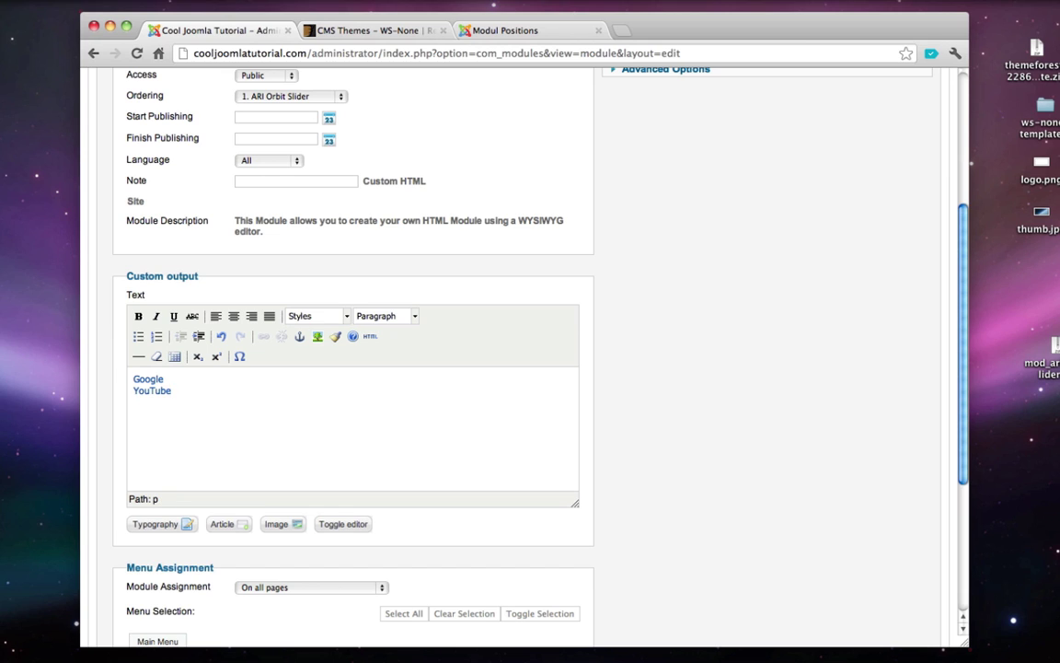
pyautogui.press('Return')
pyautogui.write('GMail')
pyautogui.moveTo(157, 402); pyautogui.dragTo(132, 403)
pyautogui.click(264, 338)
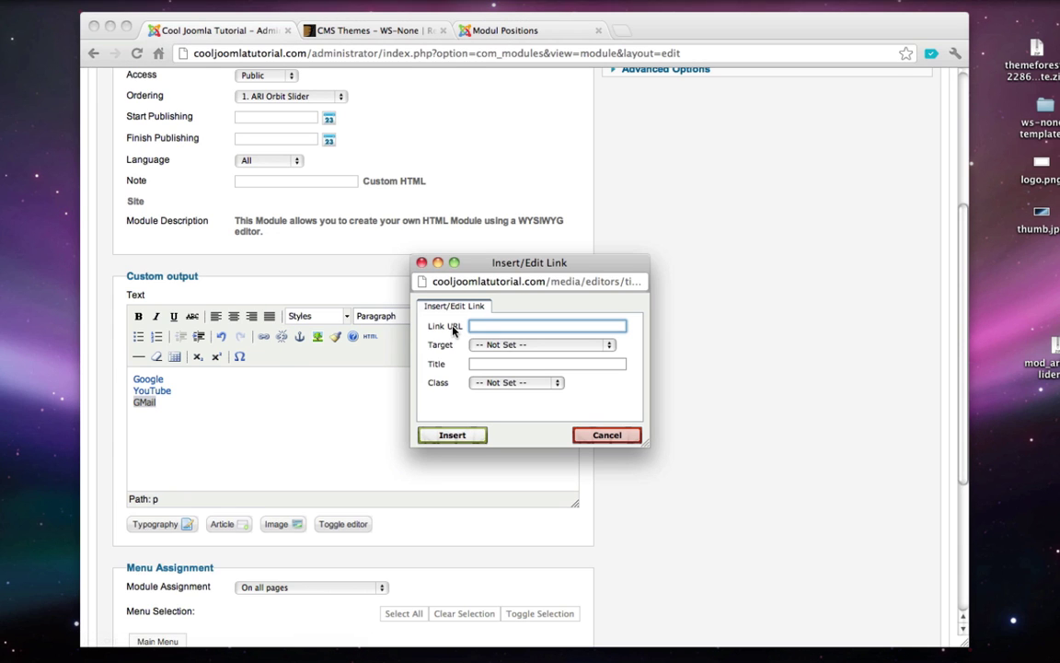
pyautogui.write('http://gmail.com')
pyautogui.click(452, 435)
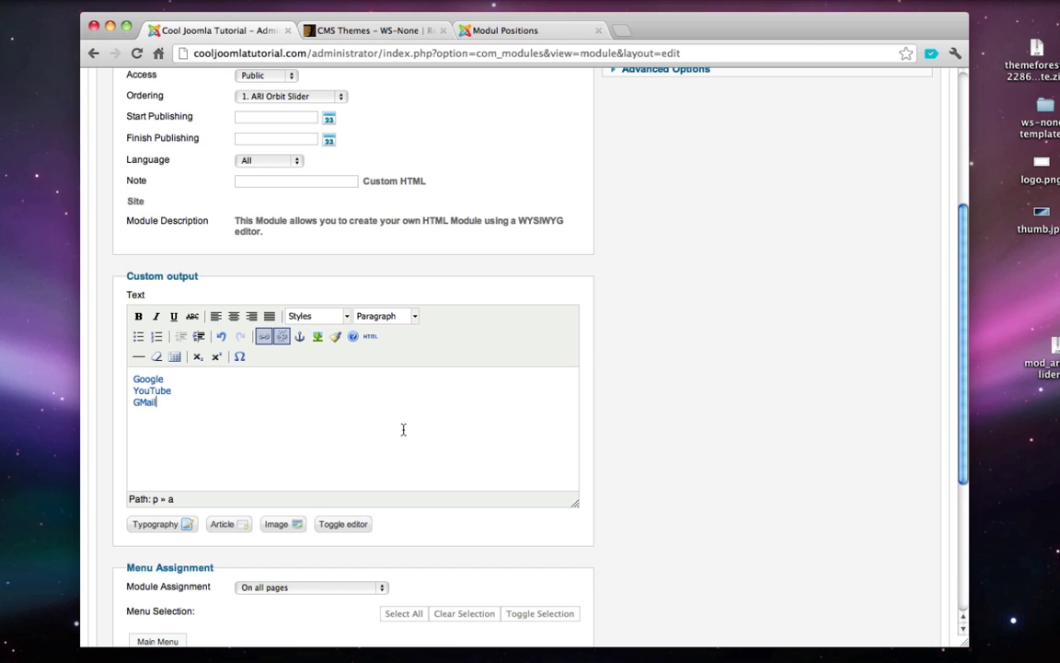
pyautogui.press('Return')
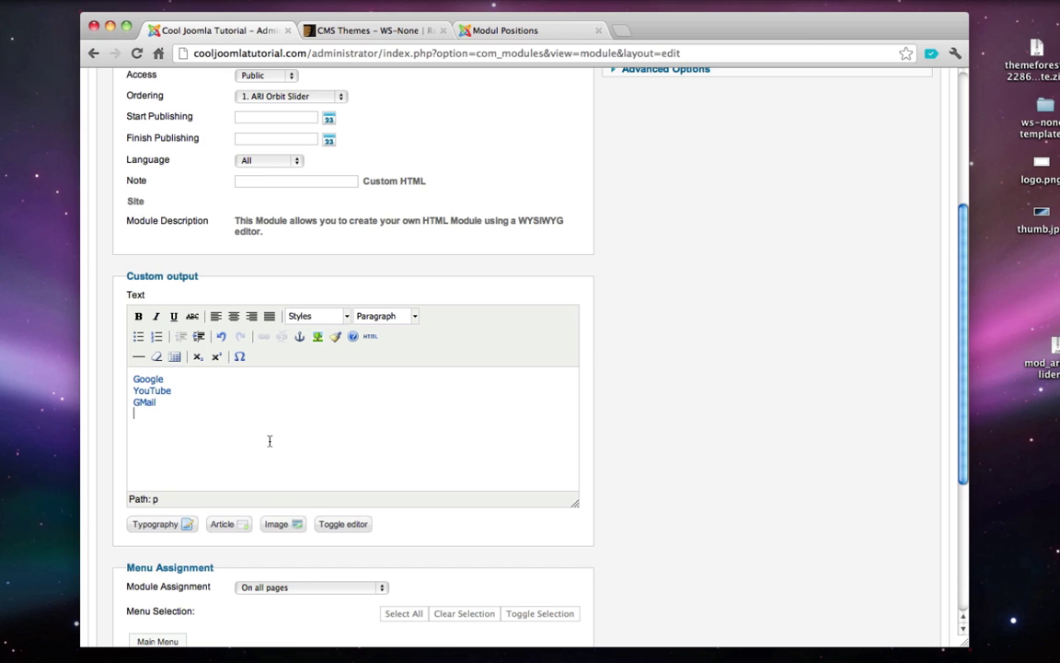
pyautogui.write('Yahoo')
pyautogui.doubleClick(147, 414)
pyautogui.click(264, 336)
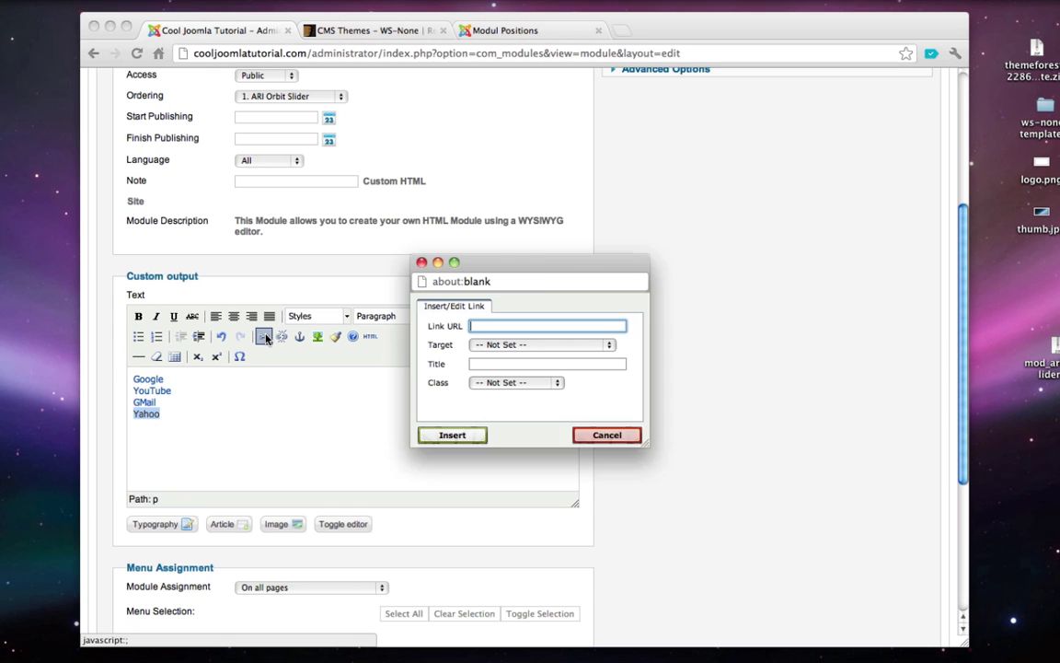
pyautogui.write('http:/')
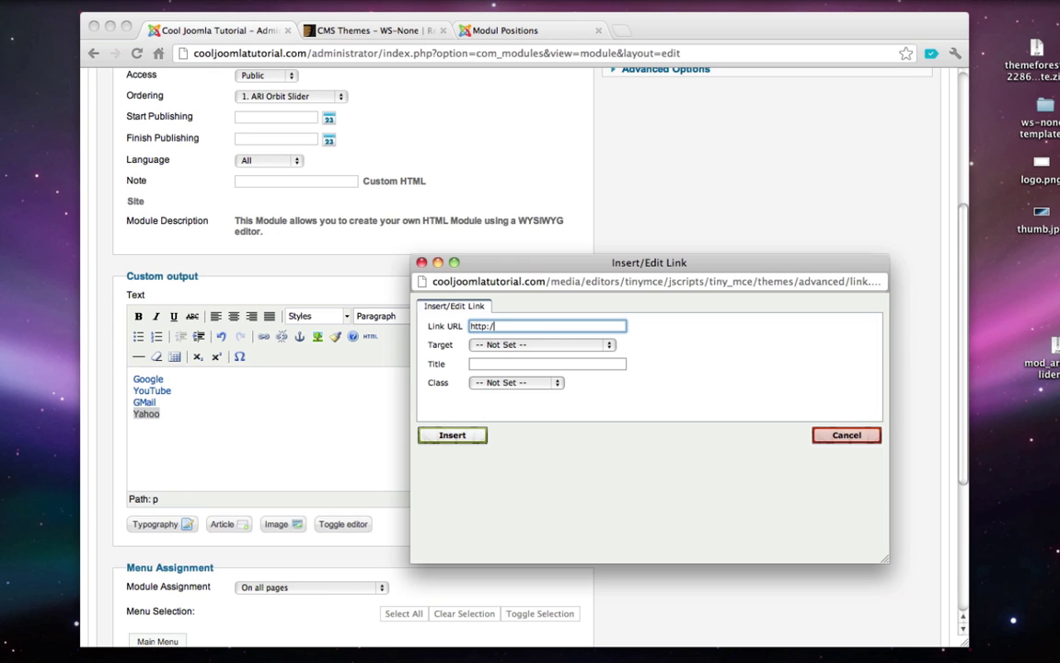
pyautogui.write('/yahoo.com')
pyautogui.click(446, 437)
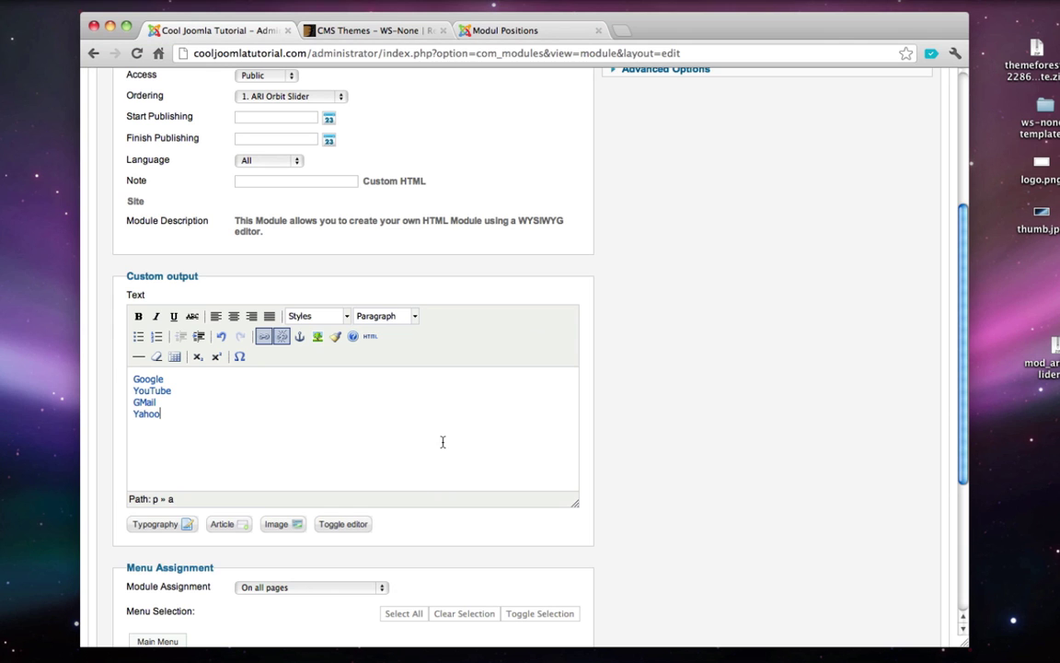
# - Keep the Submenu module's assignment set to On all pages
pyautogui.scroll(-5, 282, 434)
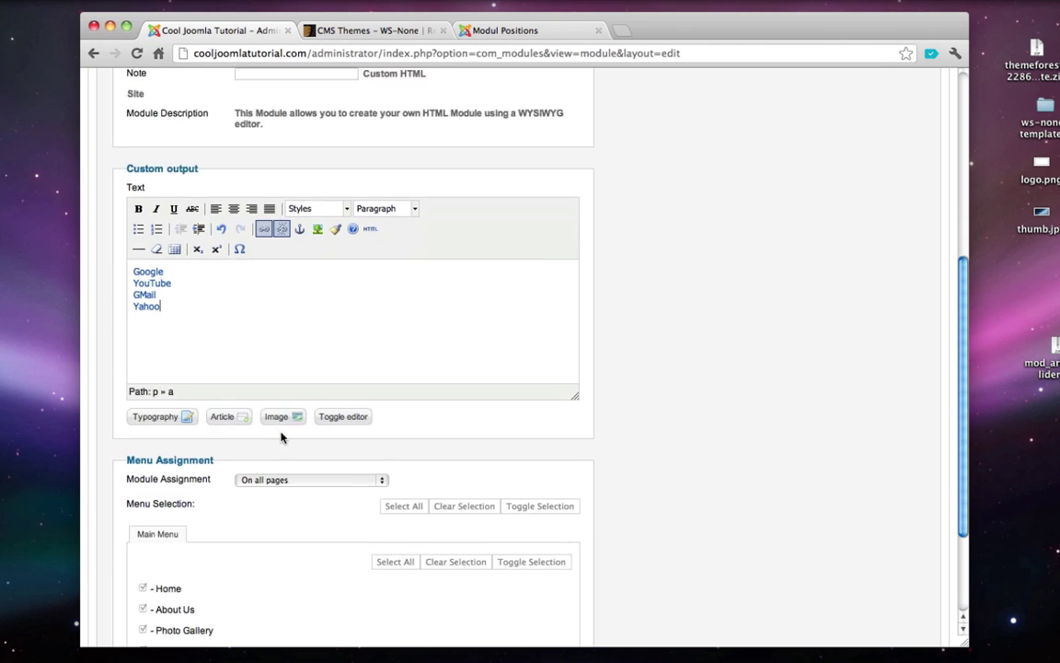
pyautogui.click(261, 420)
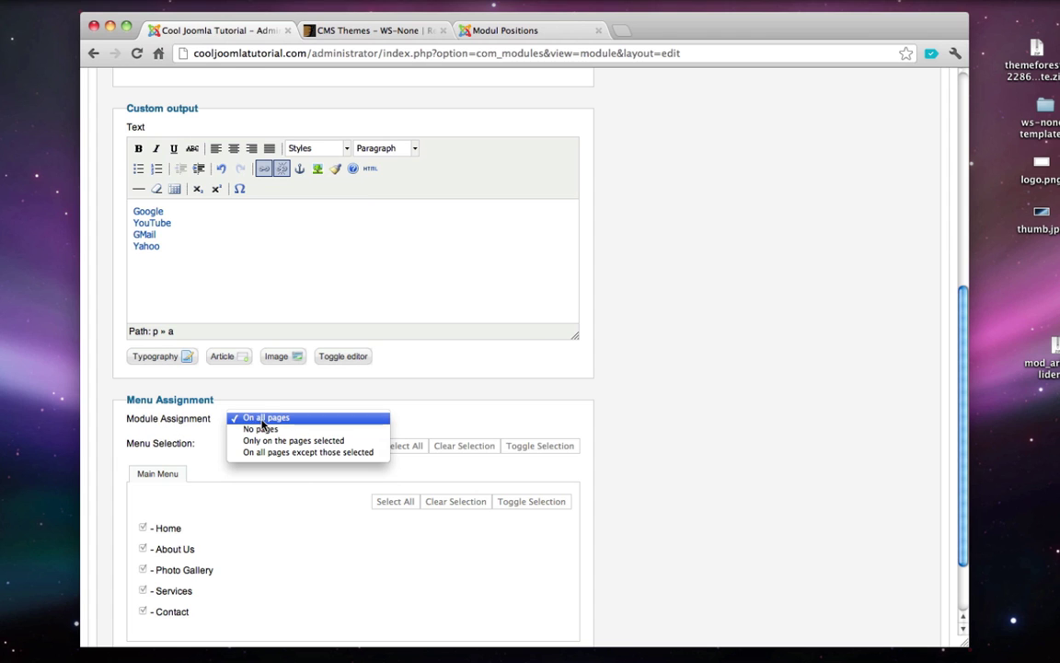
pyautogui.click(263, 418)
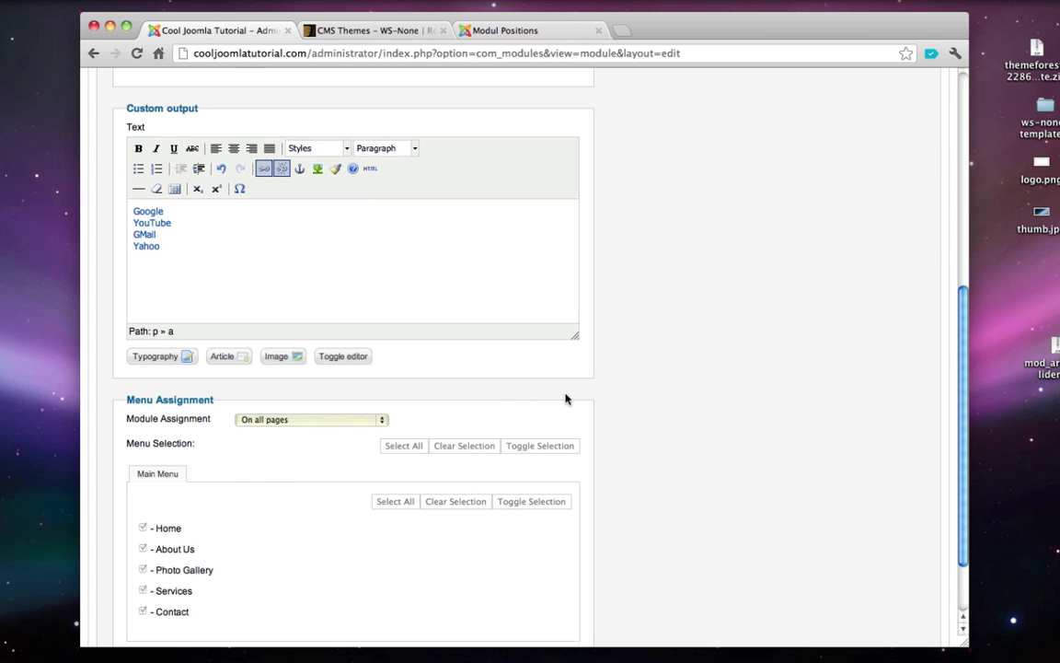
pyautogui.scroll(10, 566, 398)
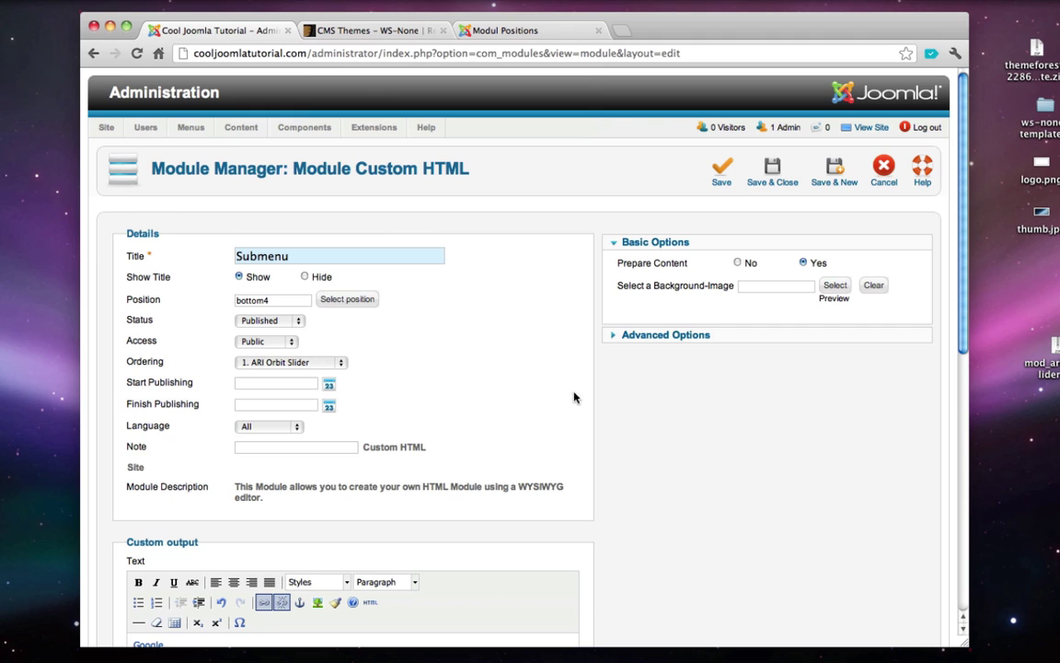
pyautogui.click(767, 181)
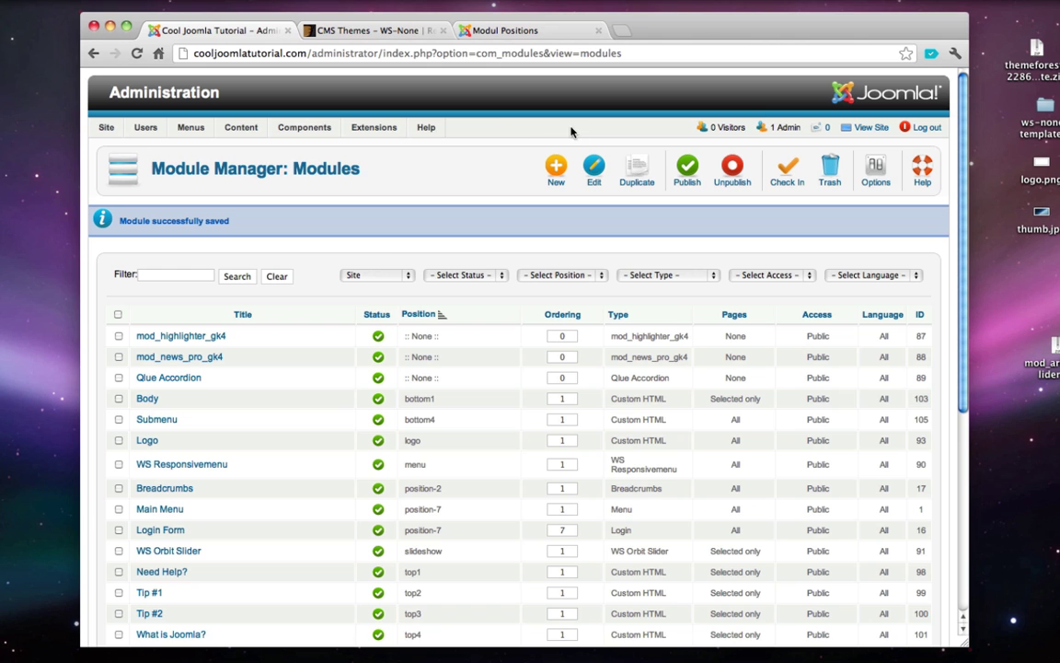
pyautogui.click(881, 131)
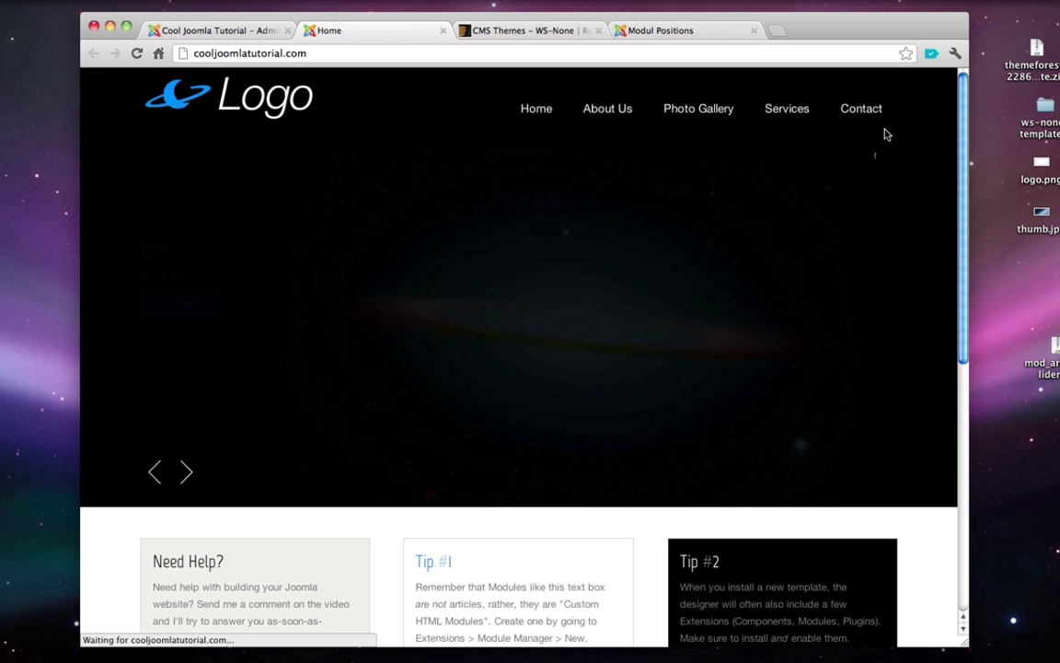
pyautogui.scroll(-5, 599, 221)
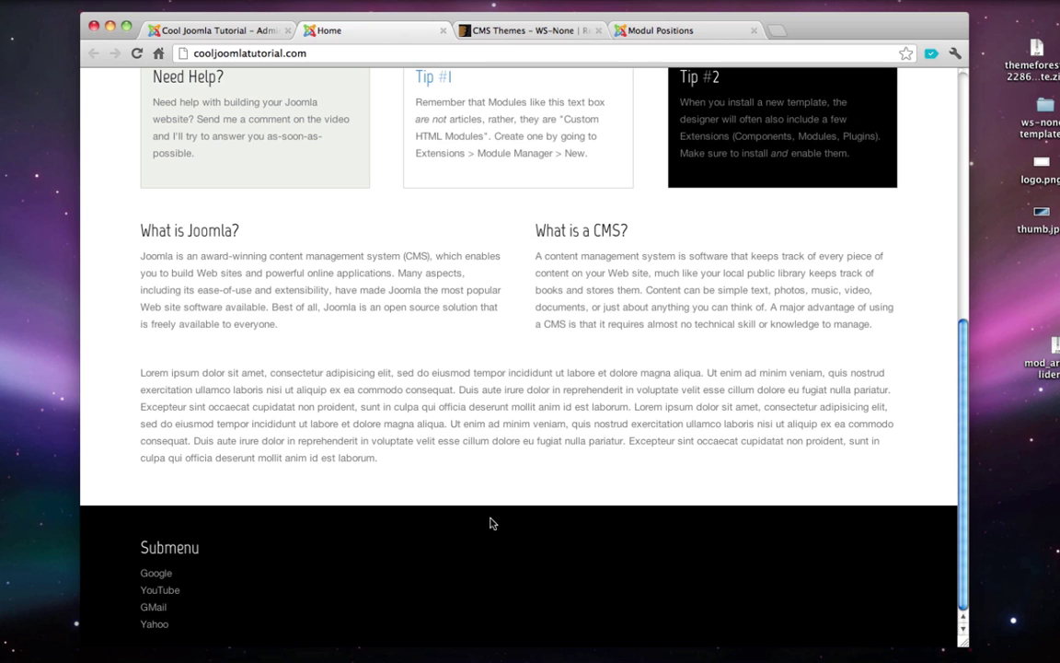
pyautogui.click(443, 33)
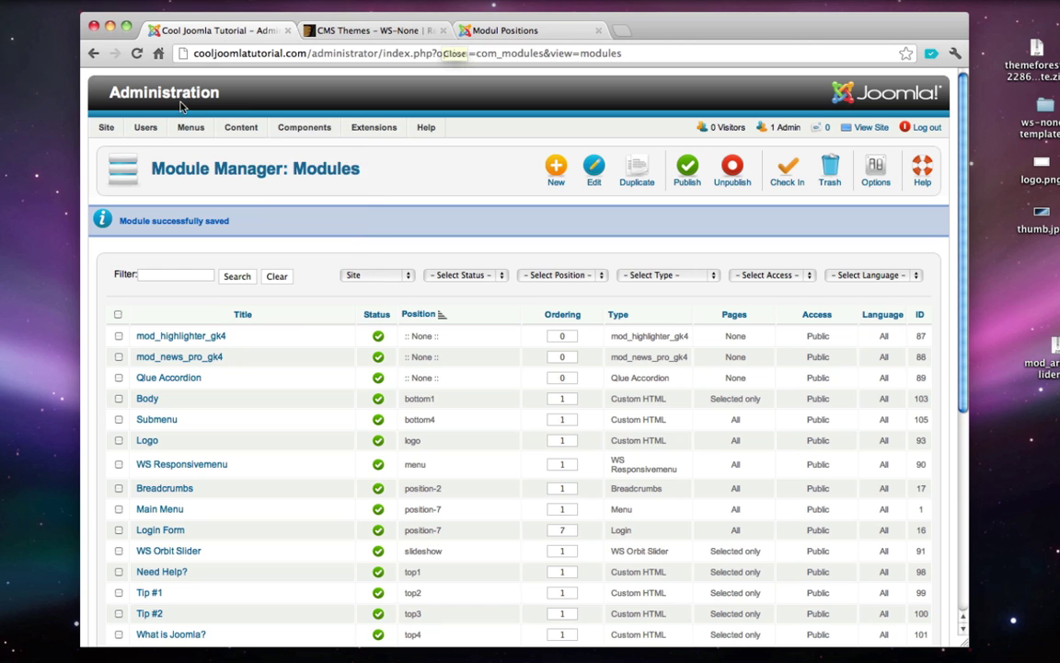
pyautogui.moveTo(377, 130)
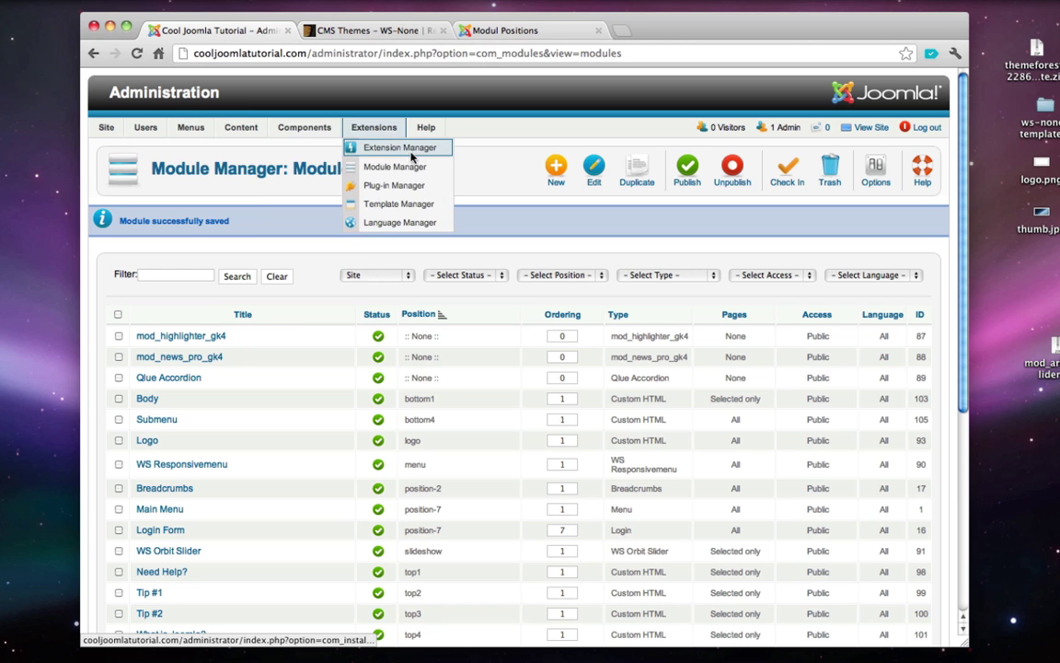
# - Create a new Custom HTML module titled 'Address' and assign it to position bottom5
pyautogui.click(554, 171)
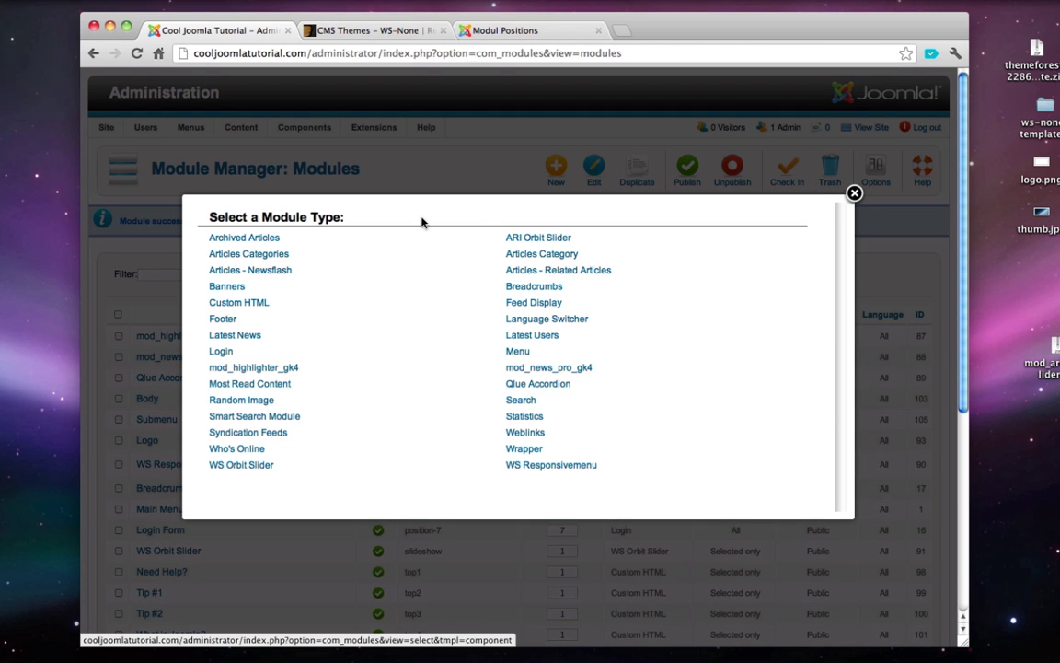
pyautogui.click(238, 303)
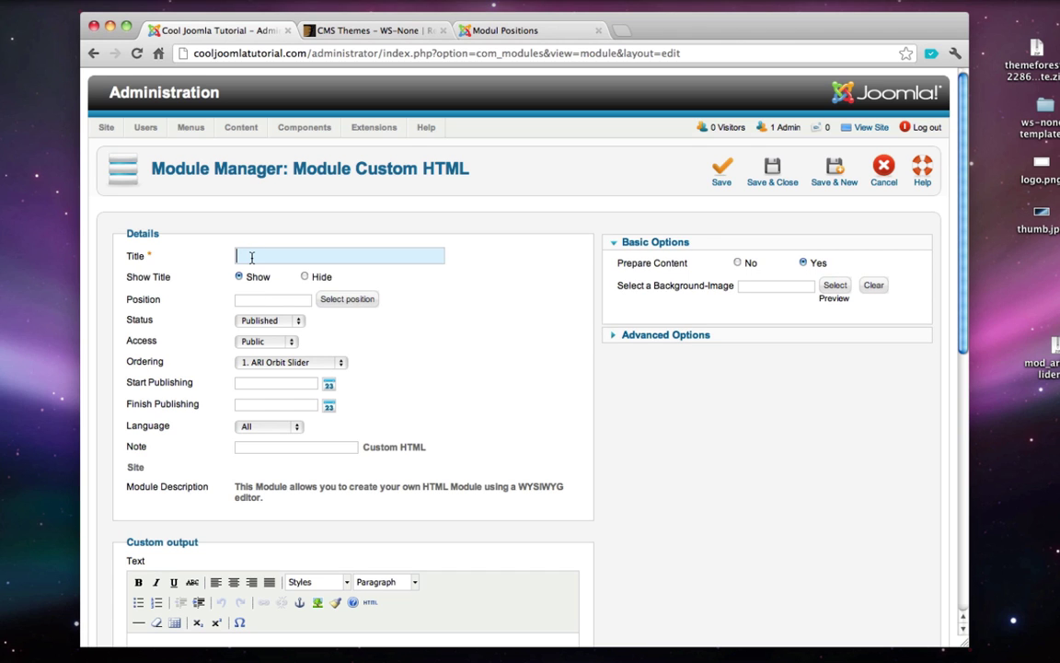
pyautogui.write('Address')
pyautogui.click(264, 301)
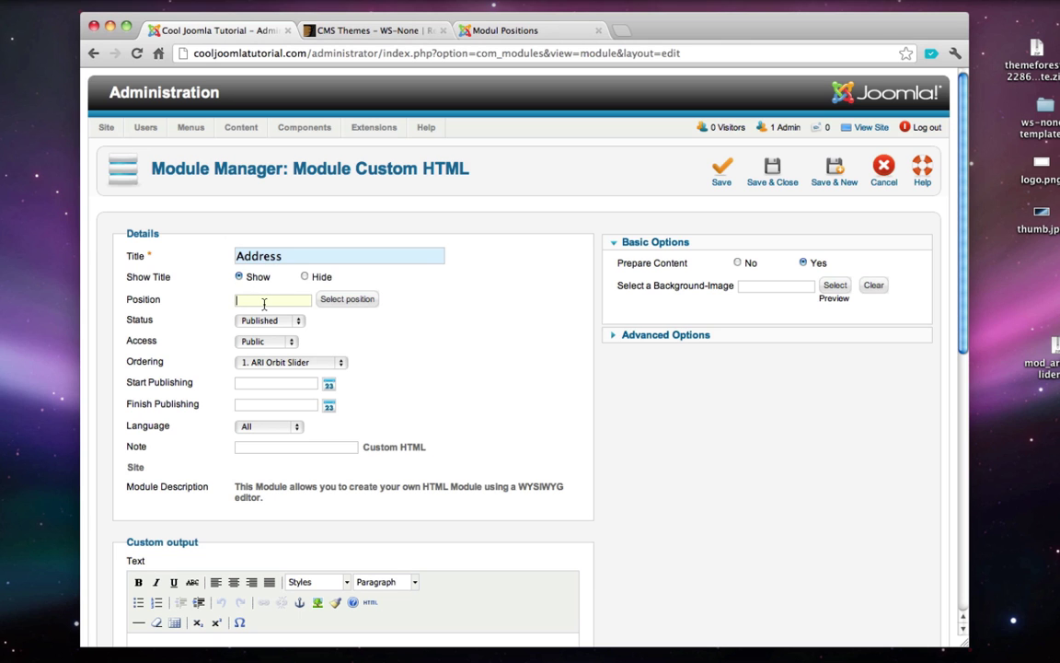
pyautogui.click(353, 299)
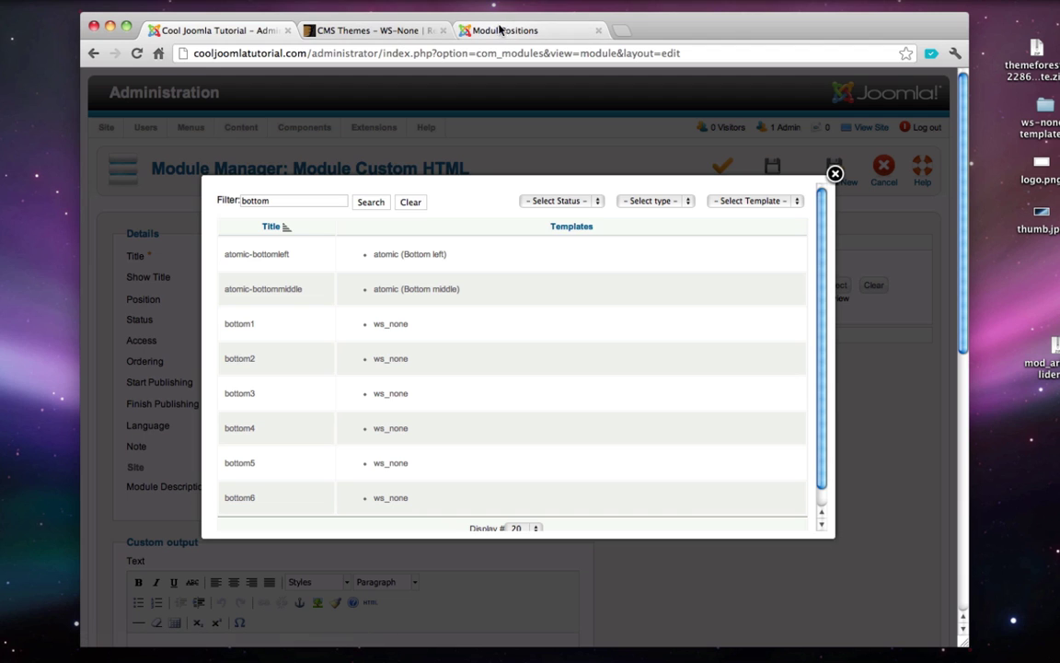
pyautogui.click(505, 30)
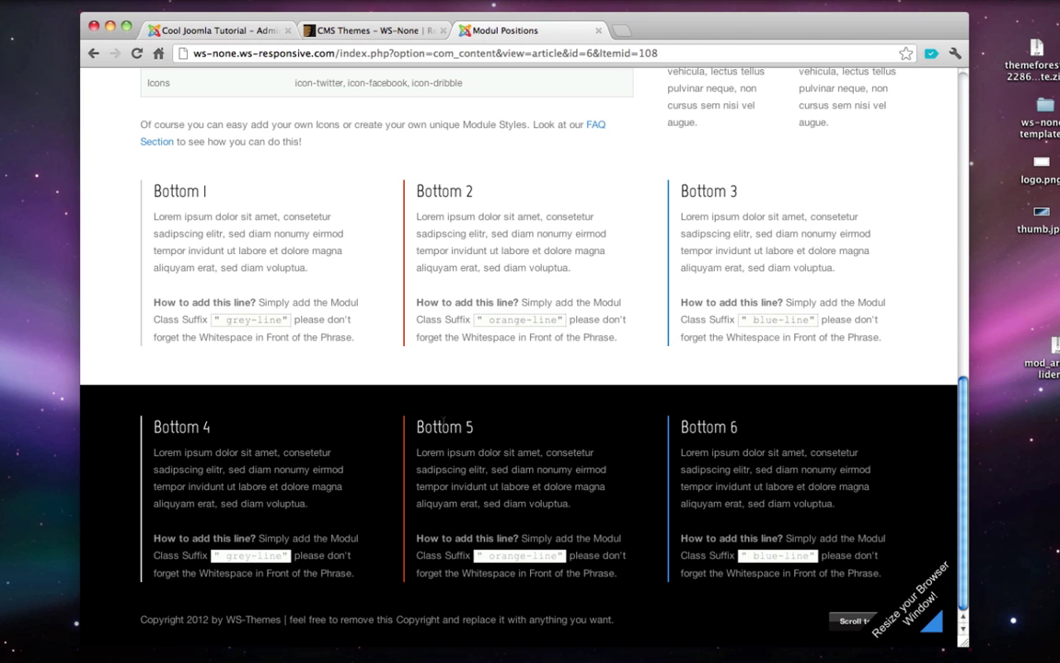
pyautogui.click(211, 33)
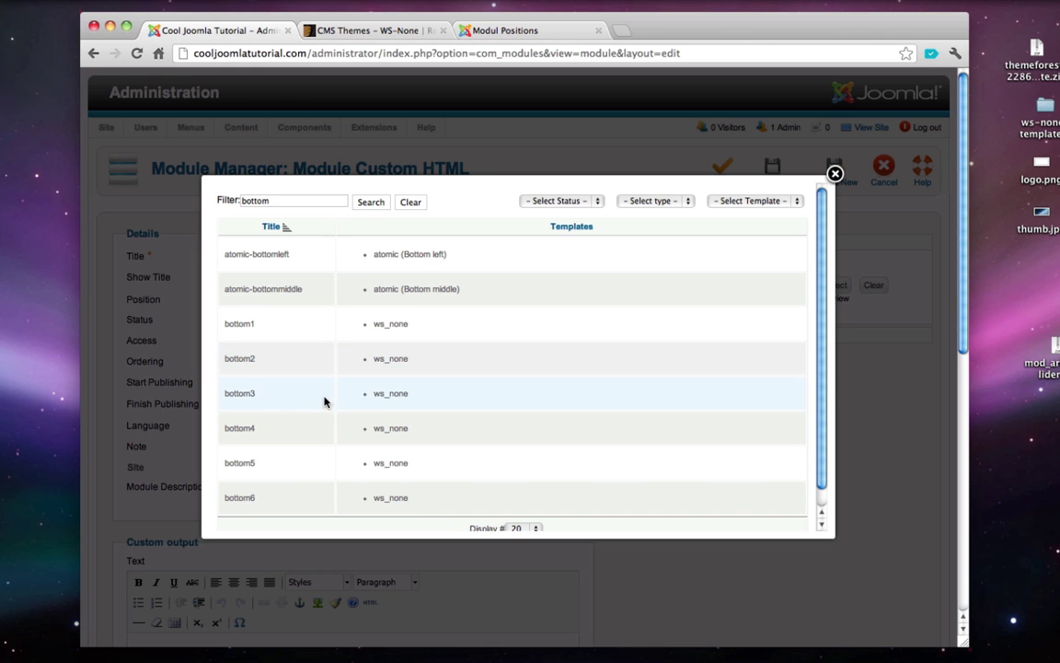
pyautogui.scroll(-1, 318, 439)
pyautogui.click(394, 449)
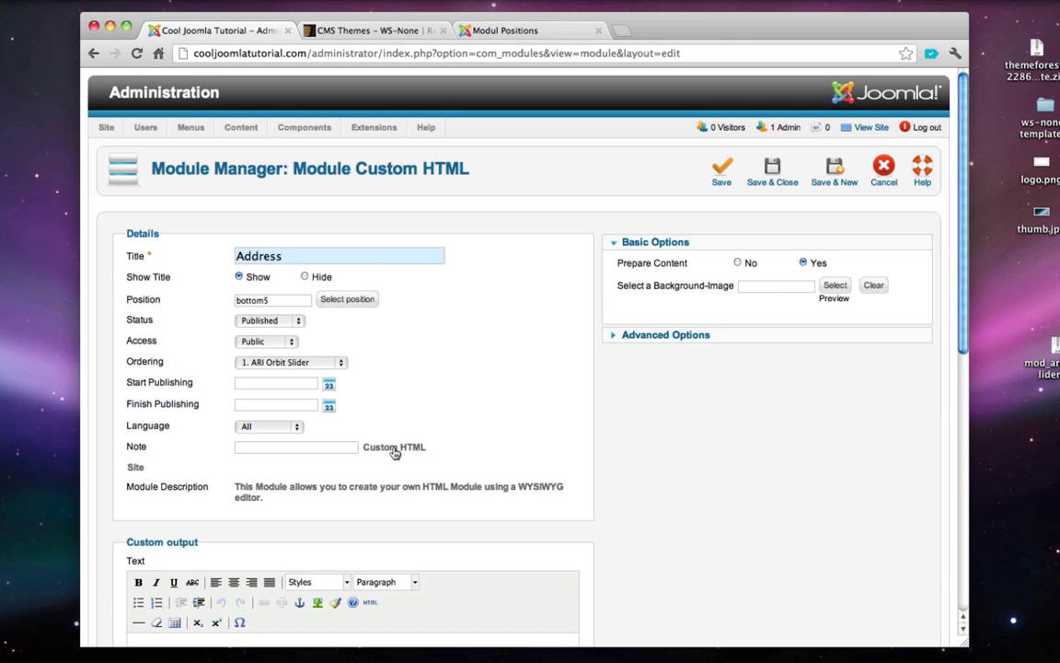
# - Type the street address, the postcode and region line, and a phone number into the custom output
pyautogui.scroll(-3, 394, 452)
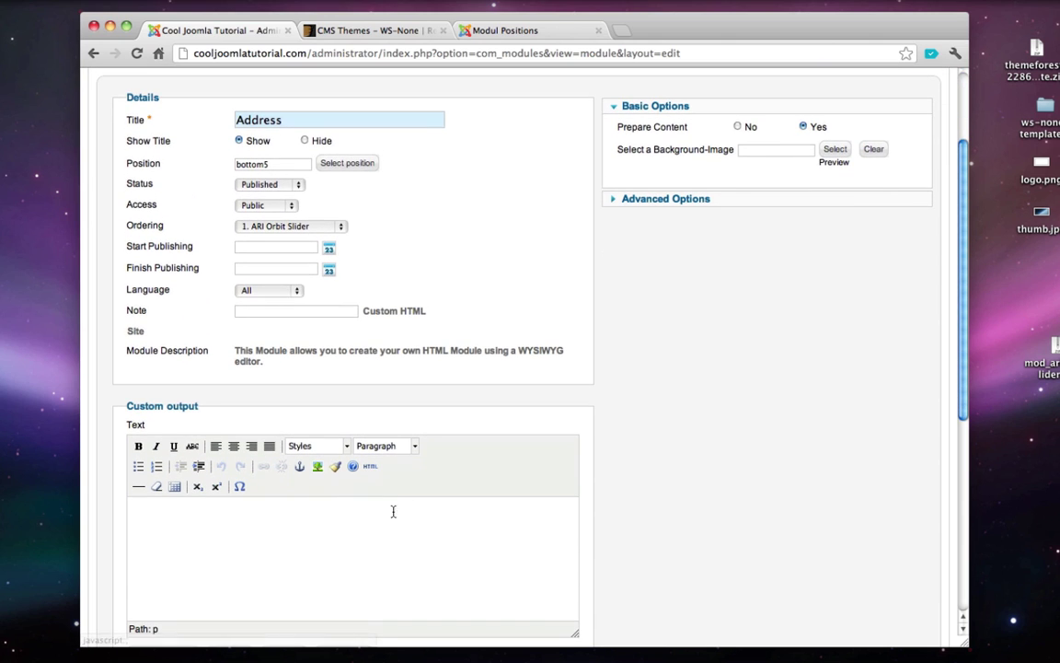
pyautogui.scroll(-1, 391, 548)
pyautogui.click(390, 548)
pyautogui.write('1')
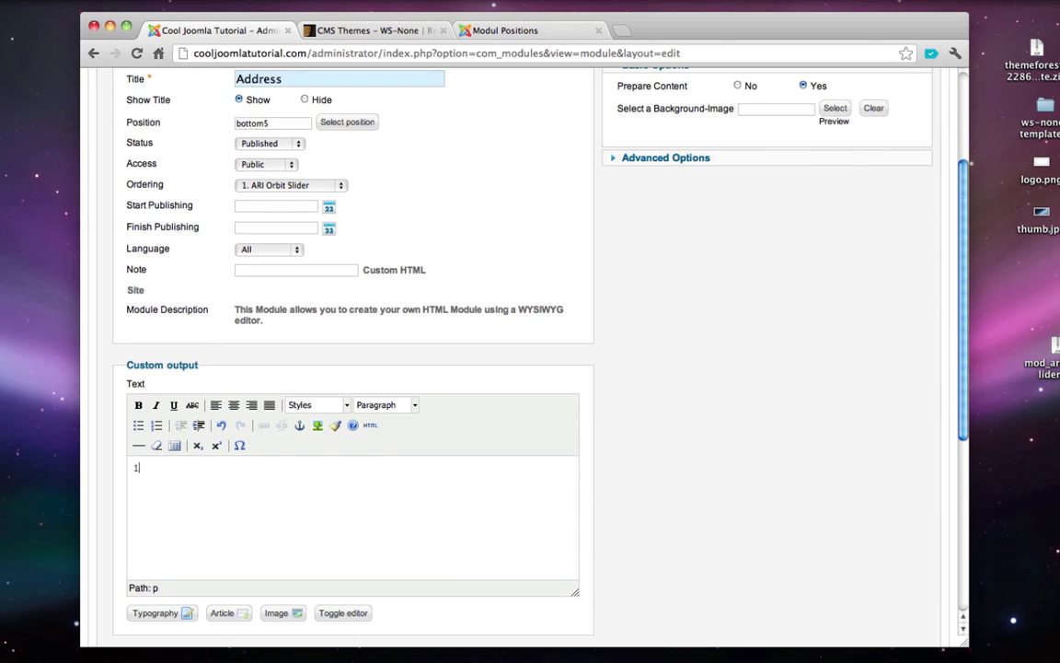
pyautogui.write('23 Addres')
pyautogui.write('9')
pyautogui.write('0000, US,')
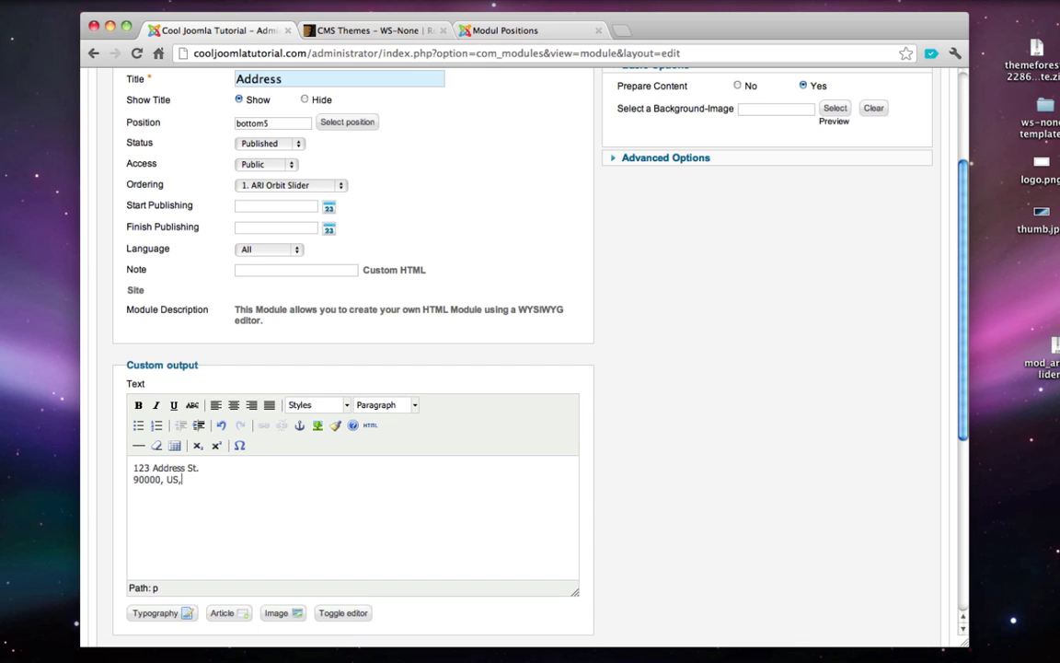
pyautogui.write(' CA')
pyautogui.write('hone')
pyautogui.write(': (310')
pyautogui.write(') 555')
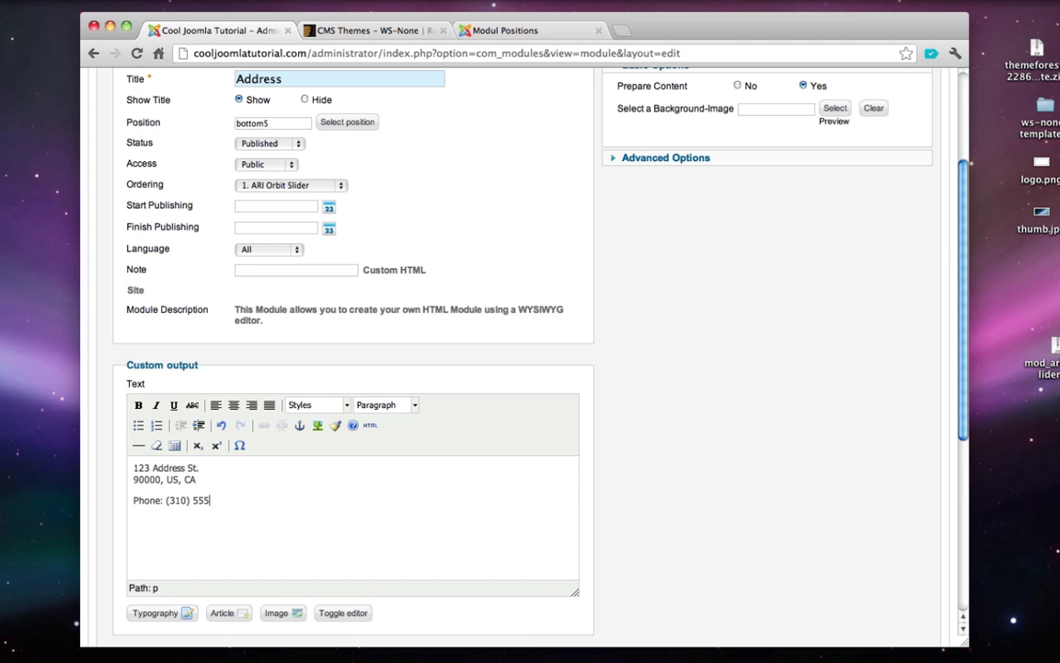
pyautogui.write('-5535')
# - Keep Module Assignment on all pages and Save & Close the Address module
pyautogui.scroll(-5, 330, 504)
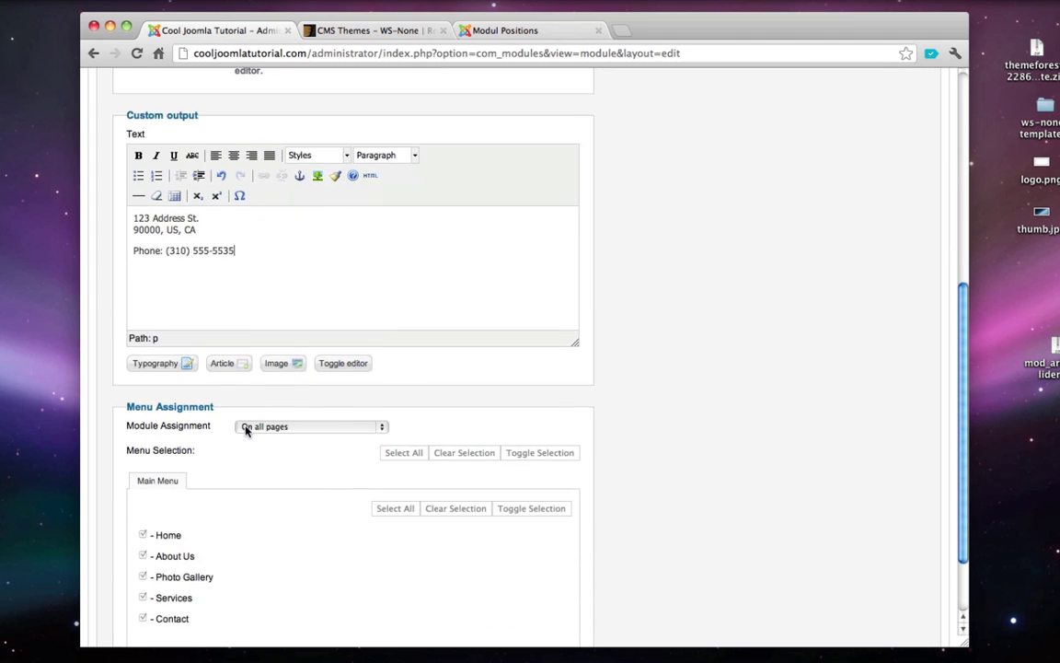
pyautogui.click(294, 381)
pyautogui.click(269, 341)
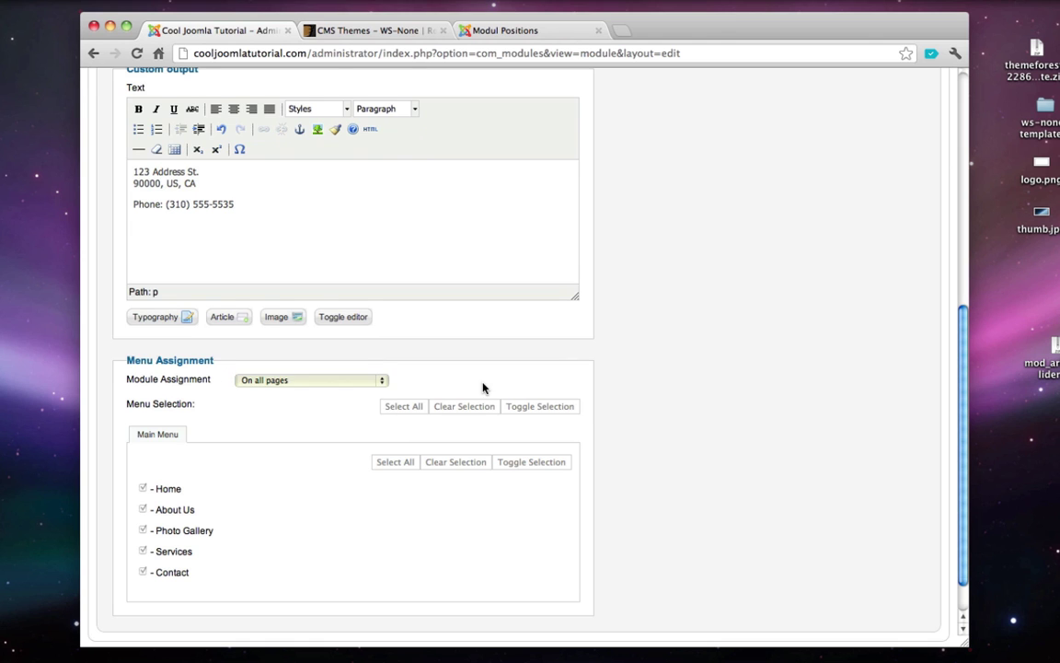
pyautogui.scroll(10, 483, 388)
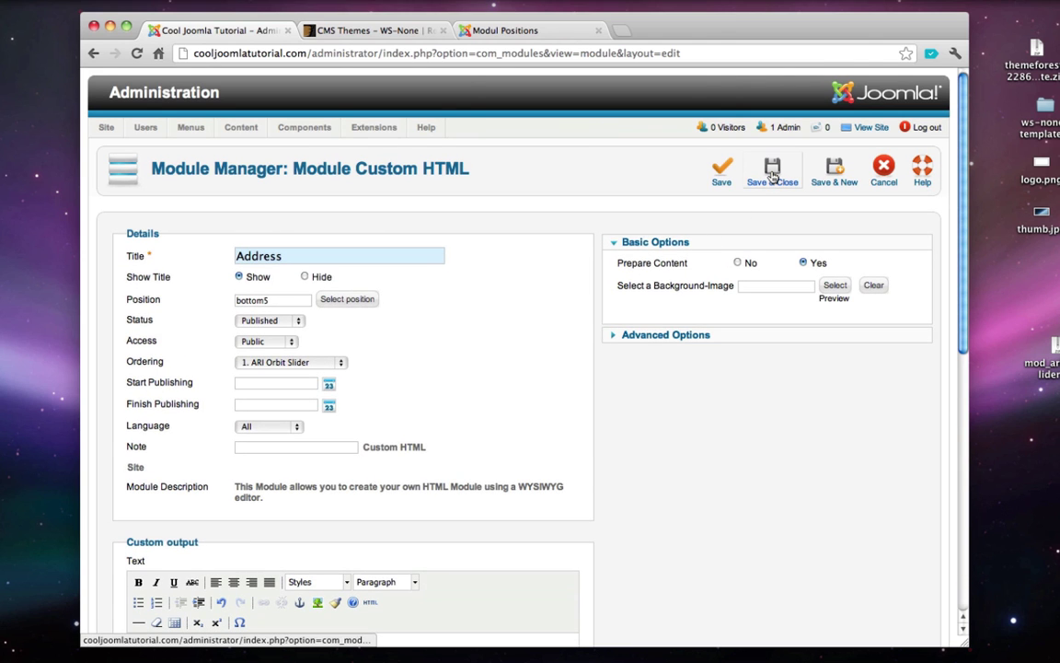
pyautogui.click(772, 175)
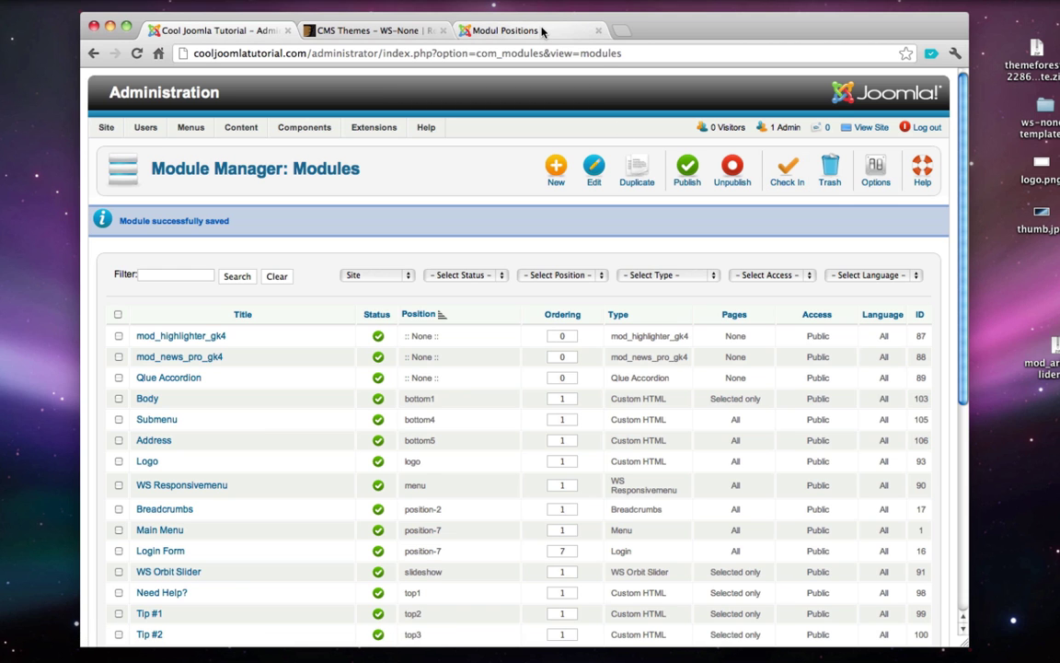
# - View the live site to check the Address module in the footer, then close the preview tab
pyautogui.click(871, 129)
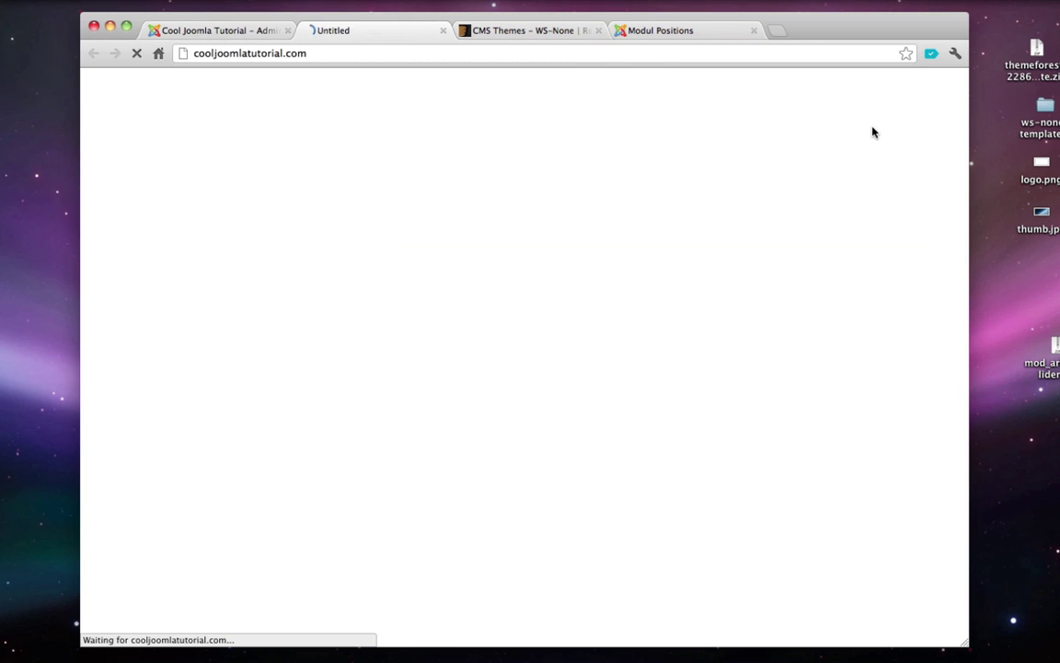
pyautogui.scroll(-10, 309, 219)
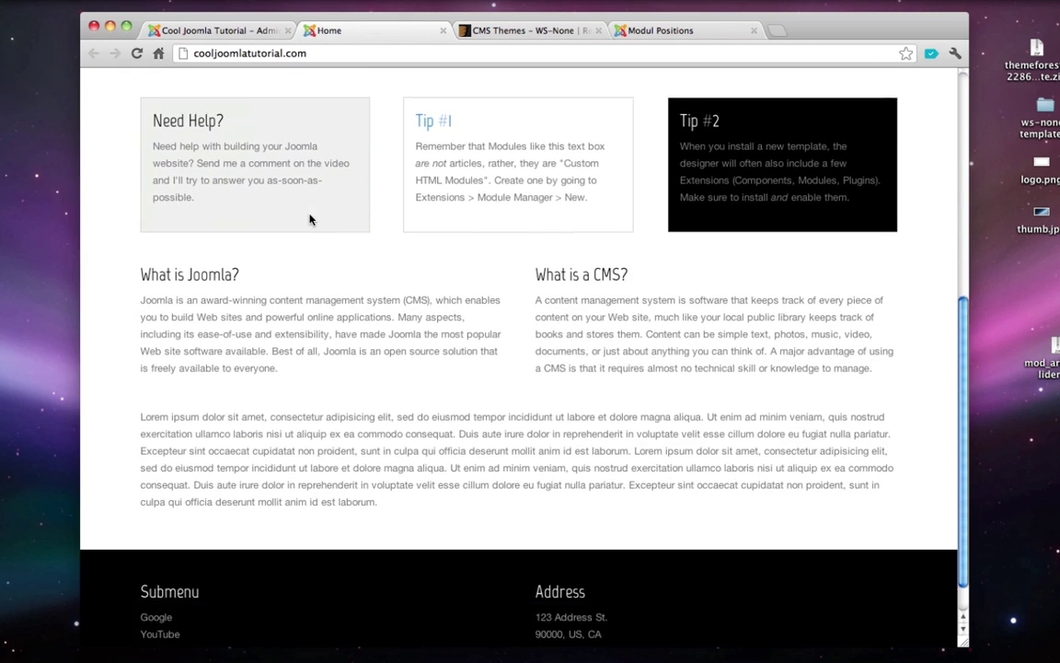
pyautogui.scroll(-1, 309, 219)
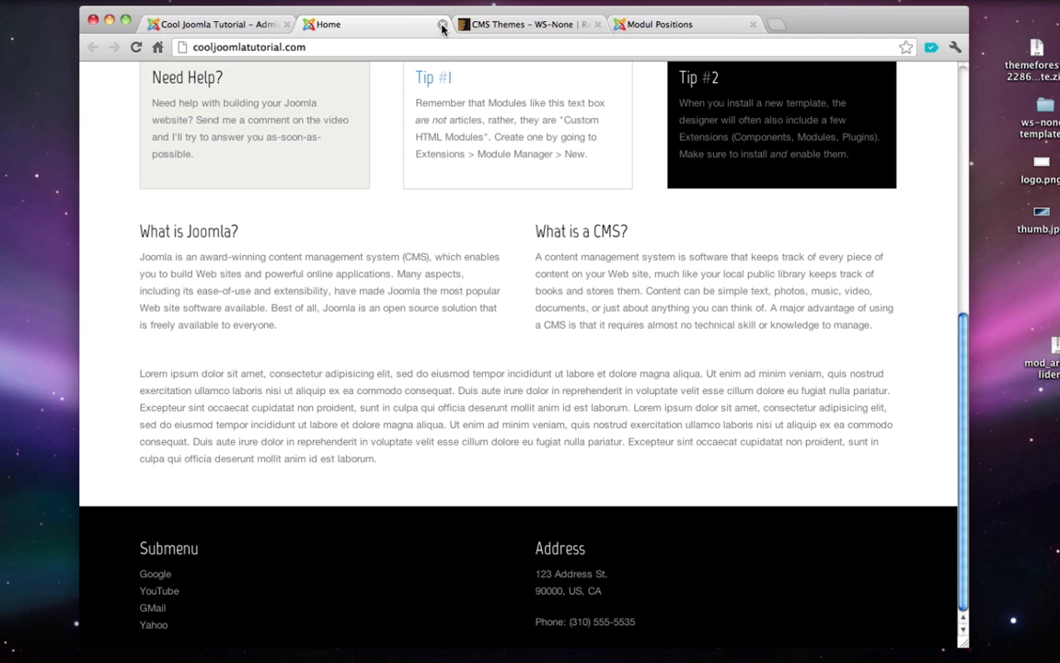
pyautogui.click(442, 24)
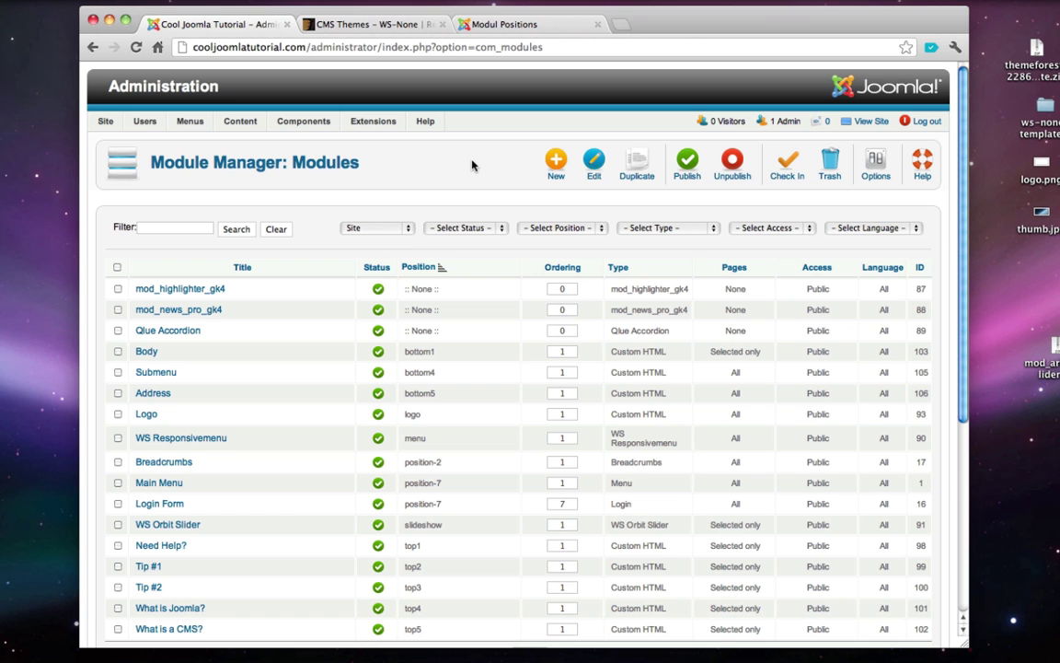
# - In a new tab, search the Joomla Extensions Directory for 'sharethis joomla'
pyautogui.press('super+t')
pyautogui.write('ex')
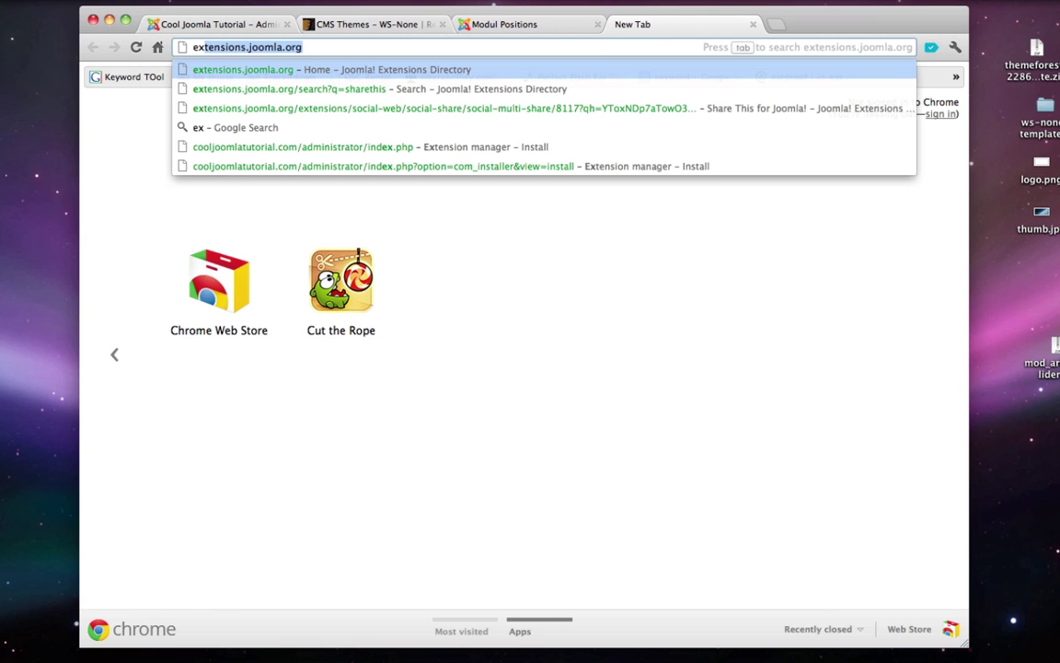
pyautogui.press('Return')
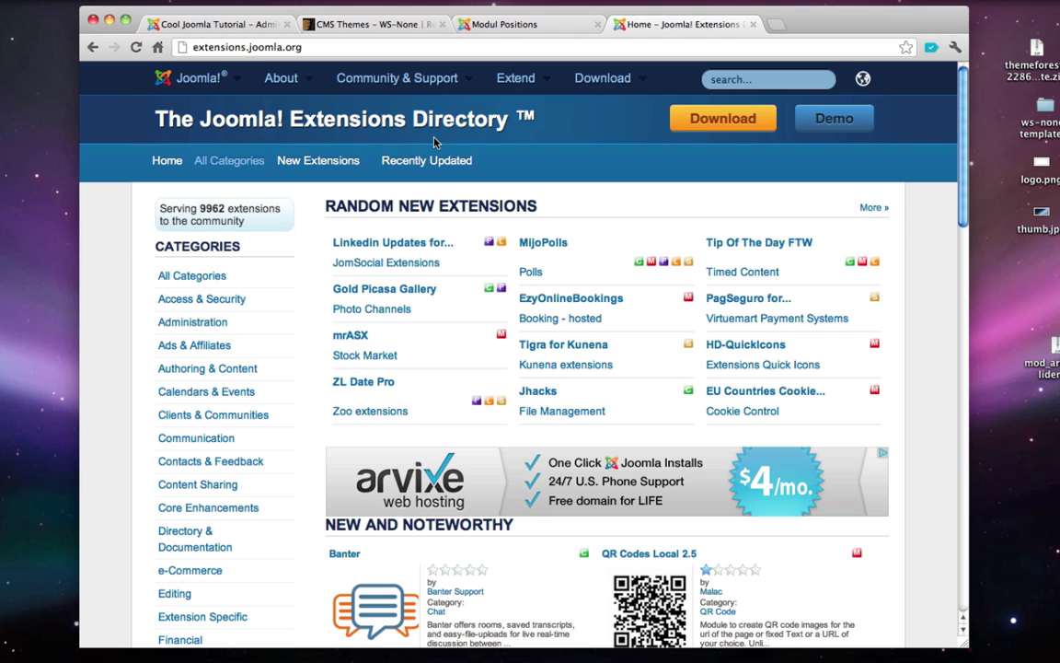
pyautogui.click(741, 81)
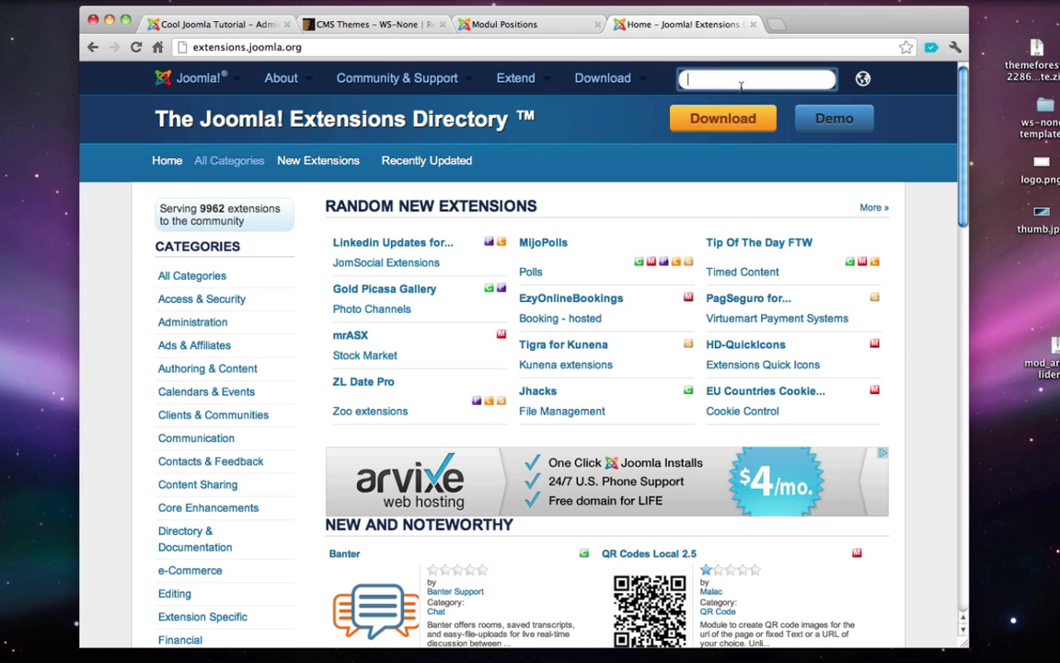
pyautogui.write('sharethis joomla')
pyautogui.press('Return')
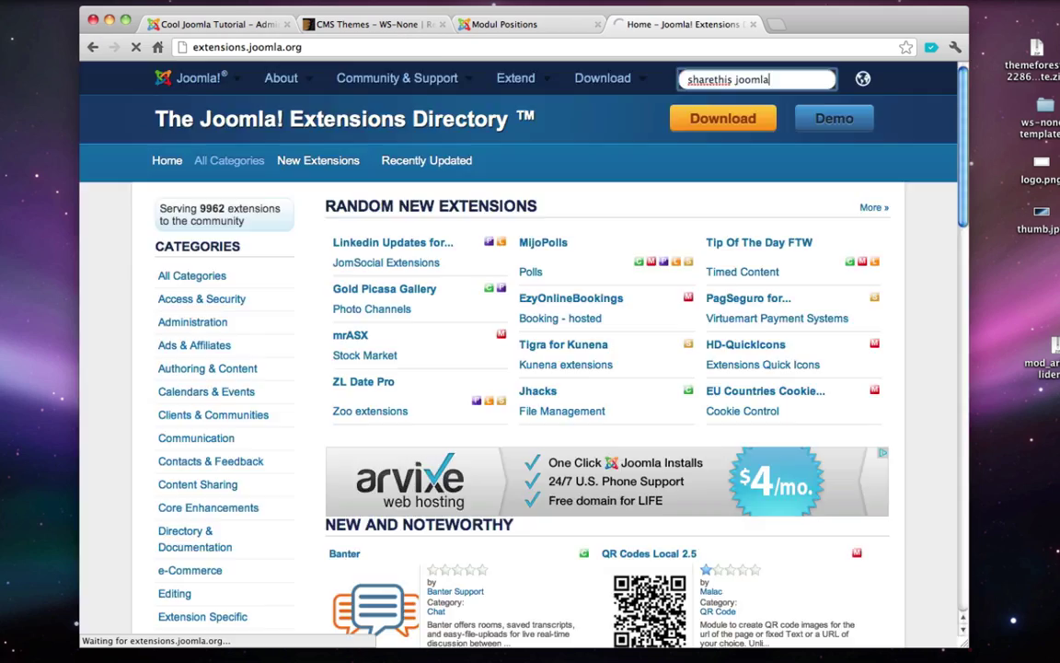
# - Open the Share This for Joomla! listing and follow its DOWNLOAD link to the developer's site
pyautogui.scroll(-5, 571, 215)
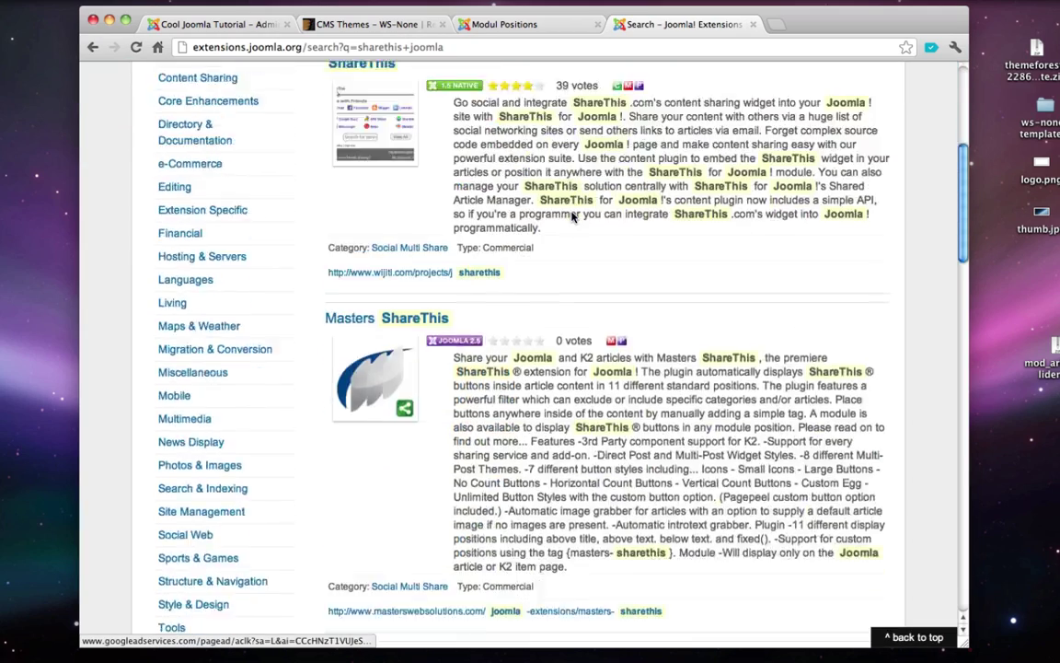
pyautogui.scroll(-15, 571, 216)
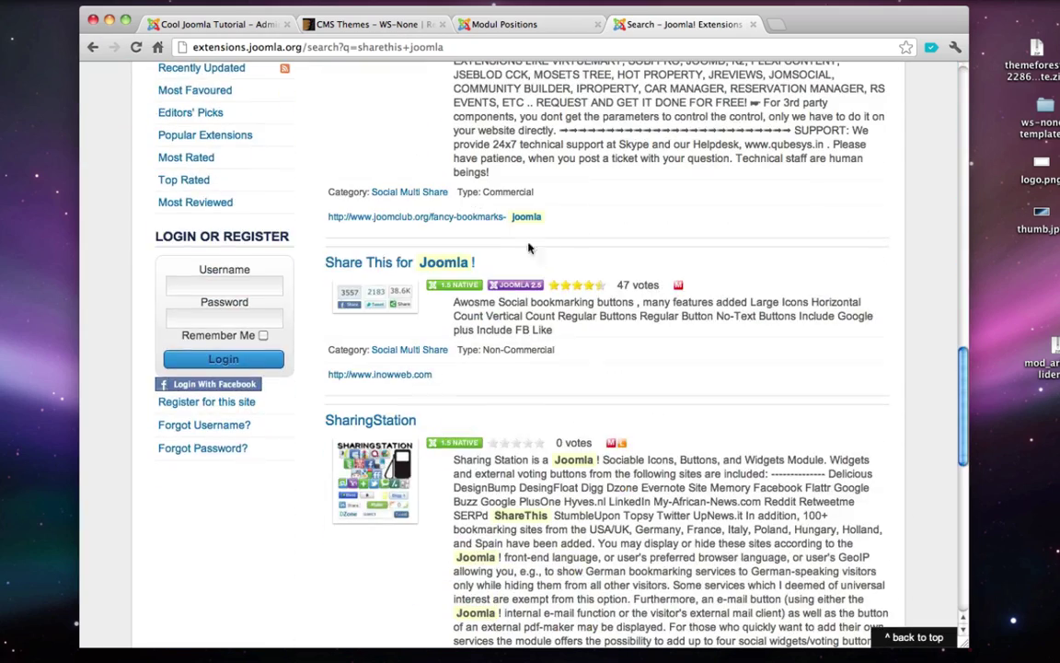
pyautogui.click(373, 264)
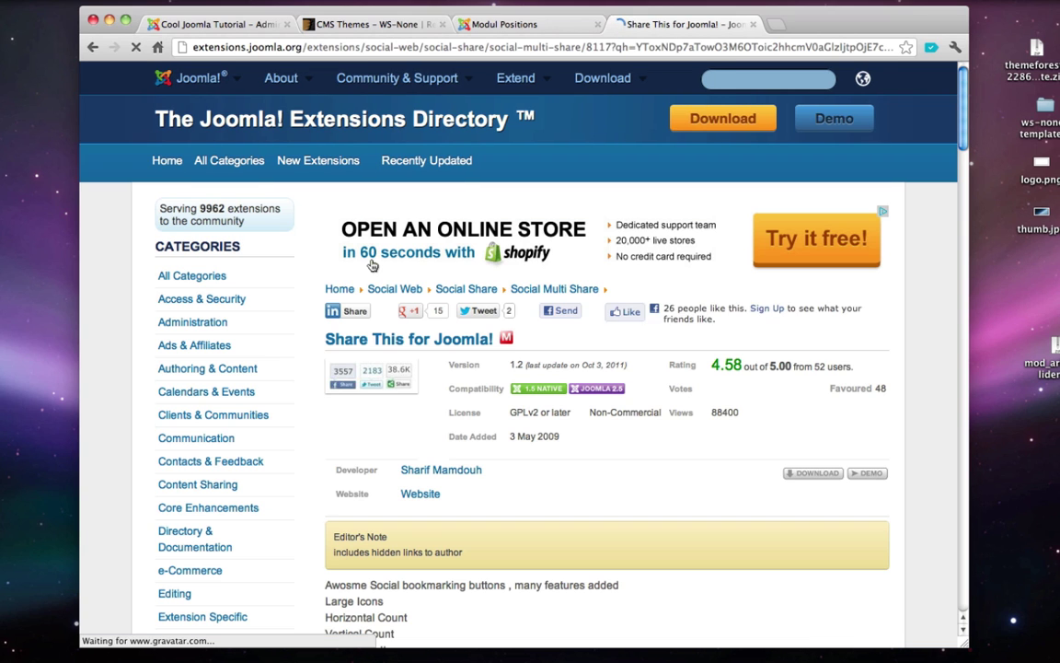
pyautogui.scroll(-3, 359, 264)
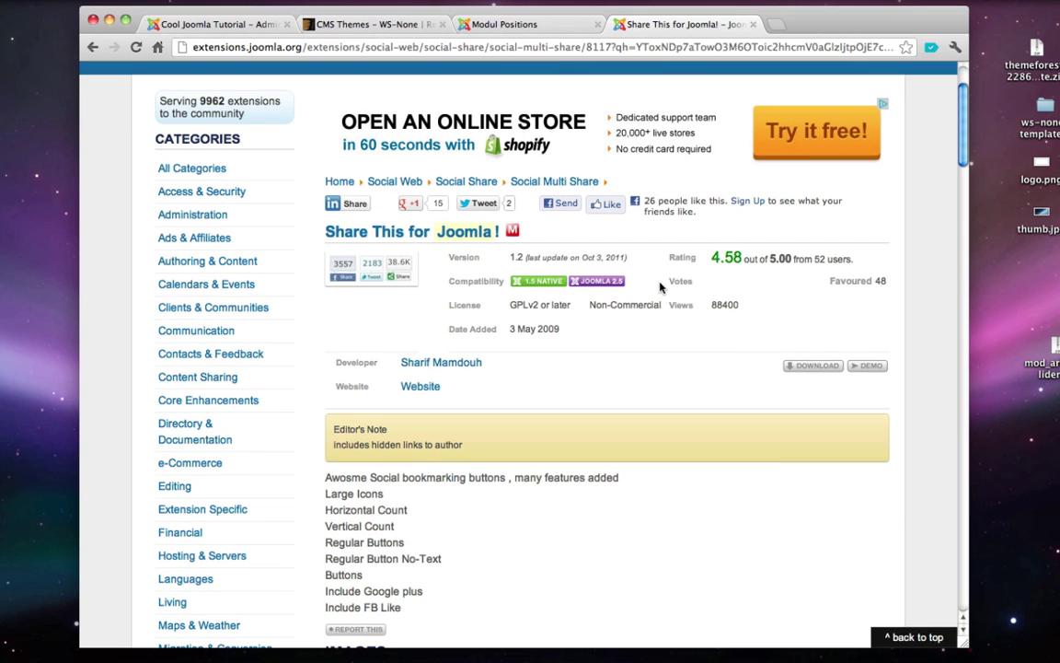
pyautogui.click(823, 370)
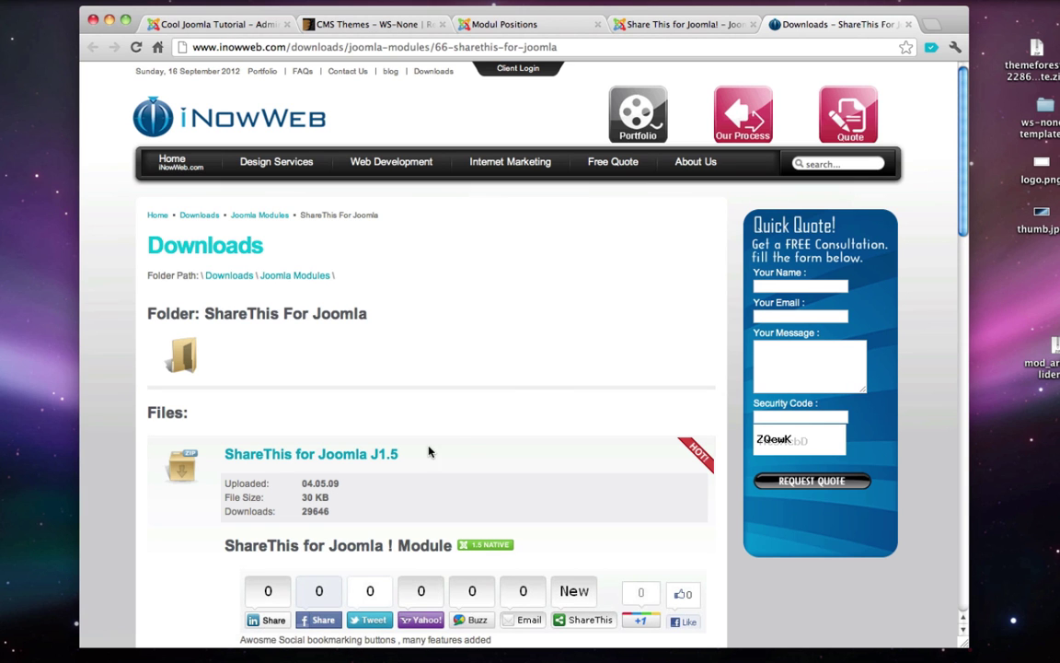
# - Download the ShareThis for joomla J2.5 package from the iNowWeb downloads page
pyautogui.moveTo(428, 452); pyautogui.dragTo(379, 457)
pyautogui.scroll(-5, 379, 458)
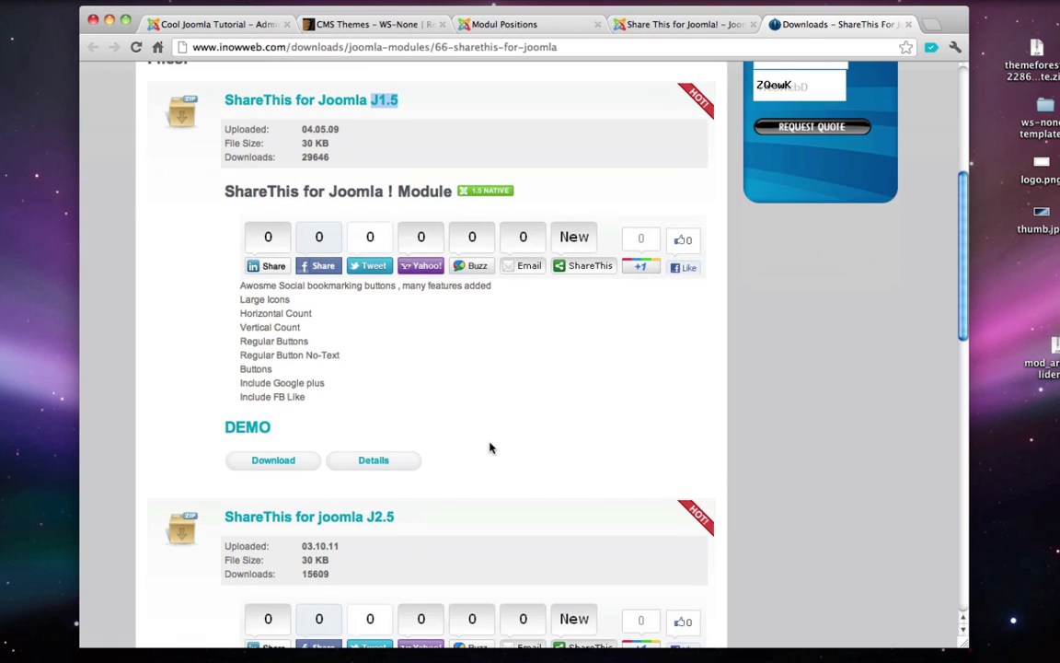
pyautogui.moveTo(402, 516); pyautogui.dragTo(367, 518)
pyautogui.click(450, 518)
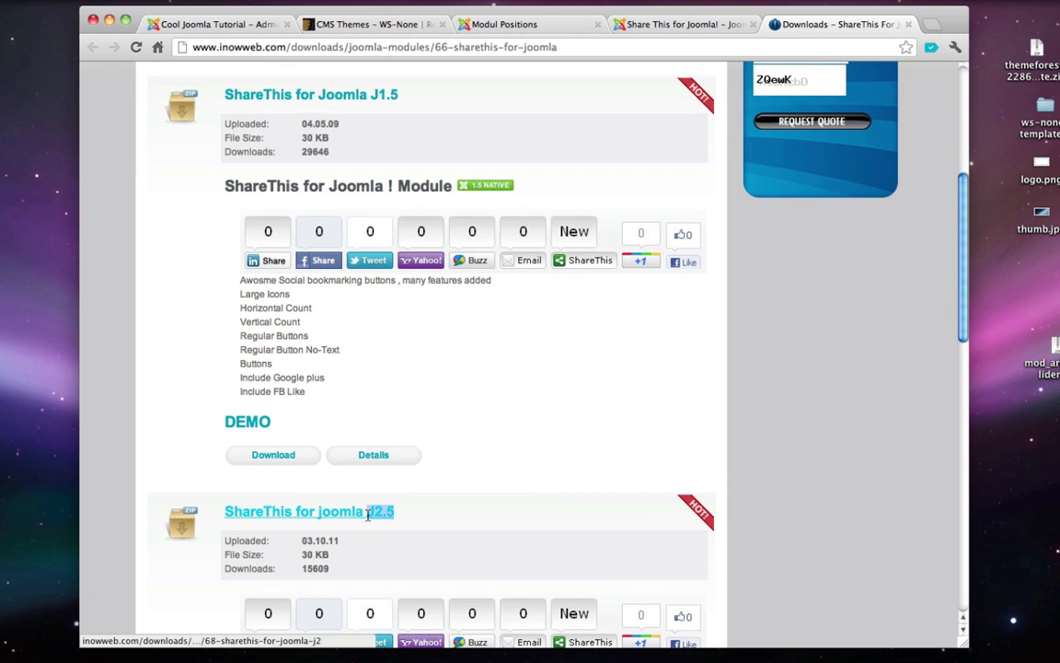
pyautogui.scroll(-1, 457, 516)
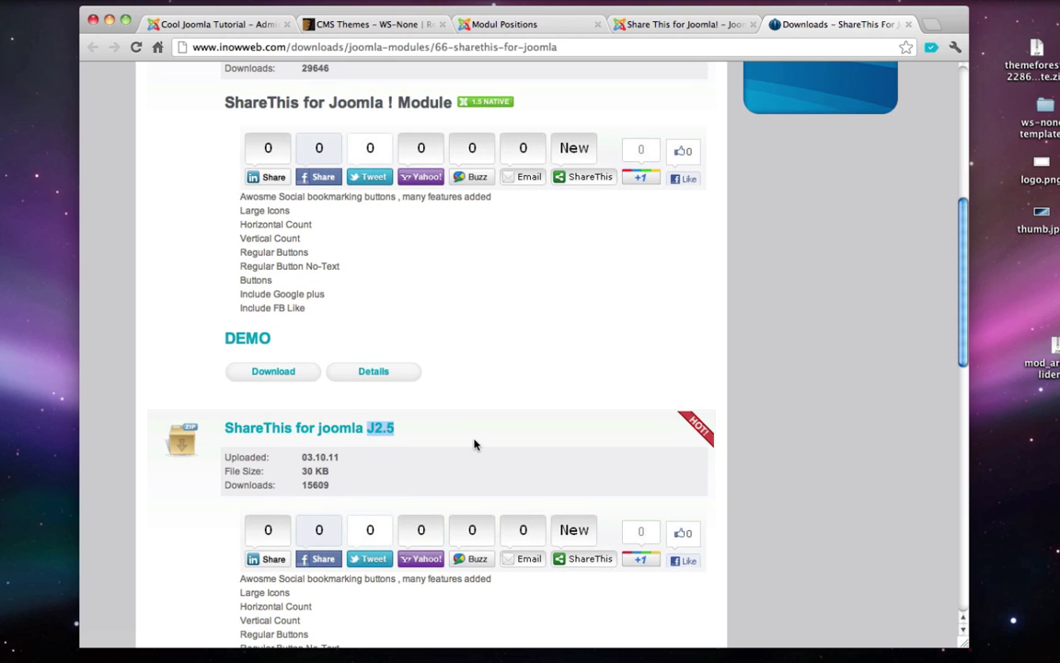
pyautogui.scroll(-1, 473, 444)
pyautogui.scroll(-2, 475, 445)
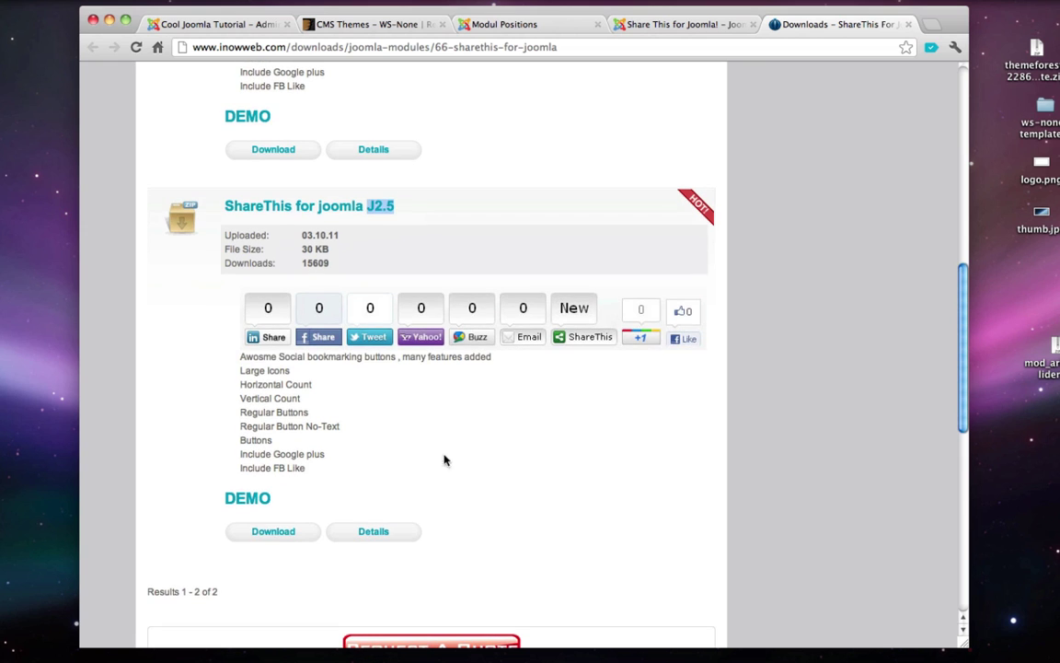
pyautogui.click(258, 535)
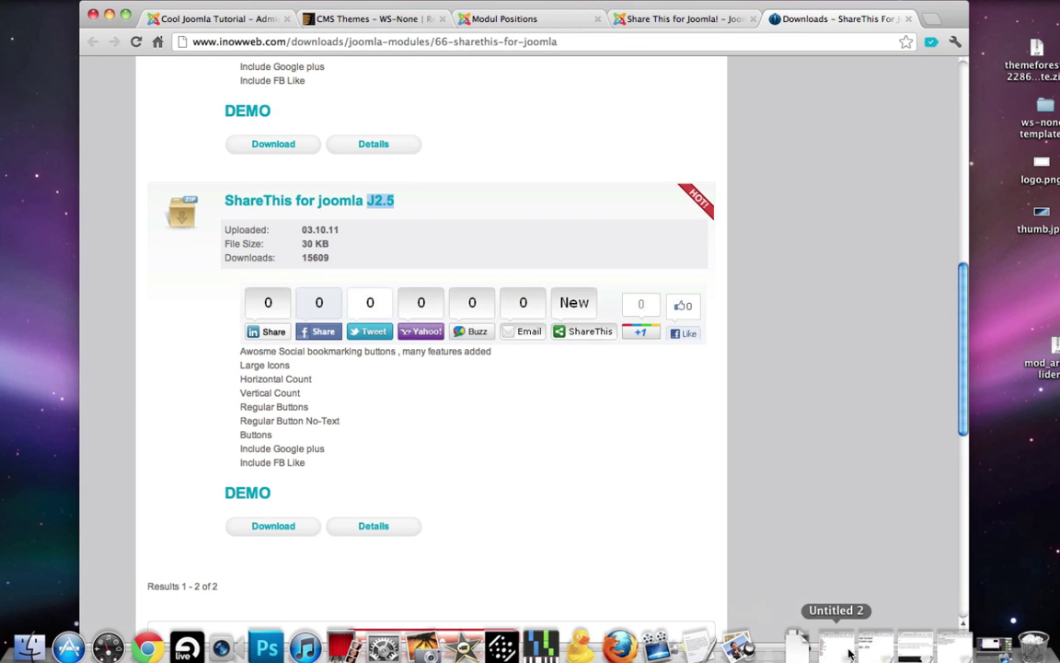
# - Move the downloaded zip to the desktop and close the iNowWeb and directory tabs
pyautogui.click(808, 653)
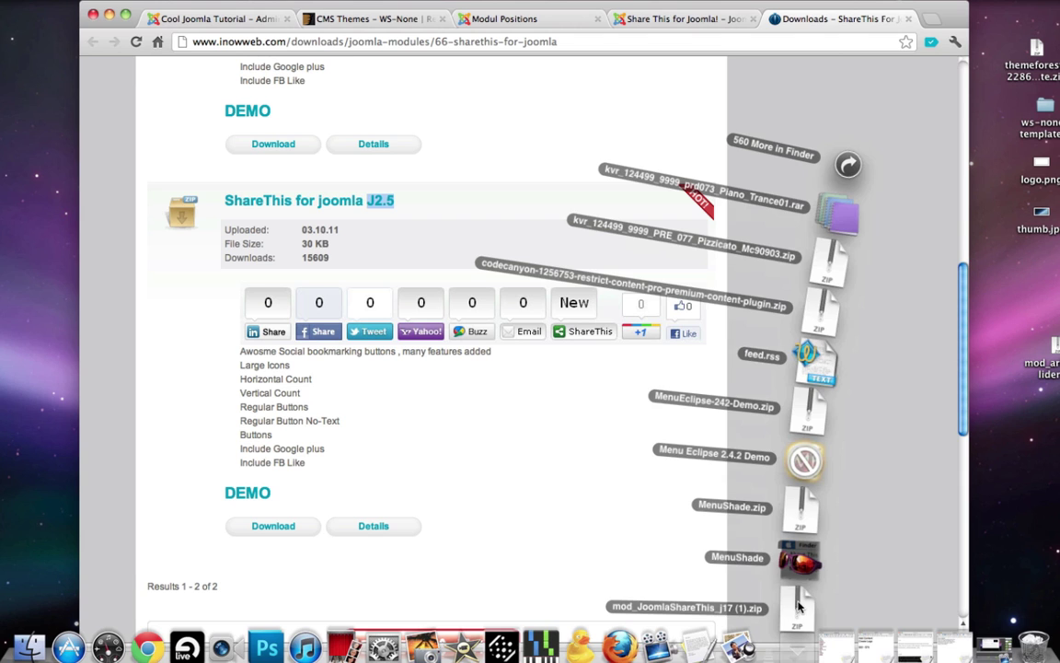
pyautogui.moveTo(799, 605); pyautogui.dragTo(1054, 418)
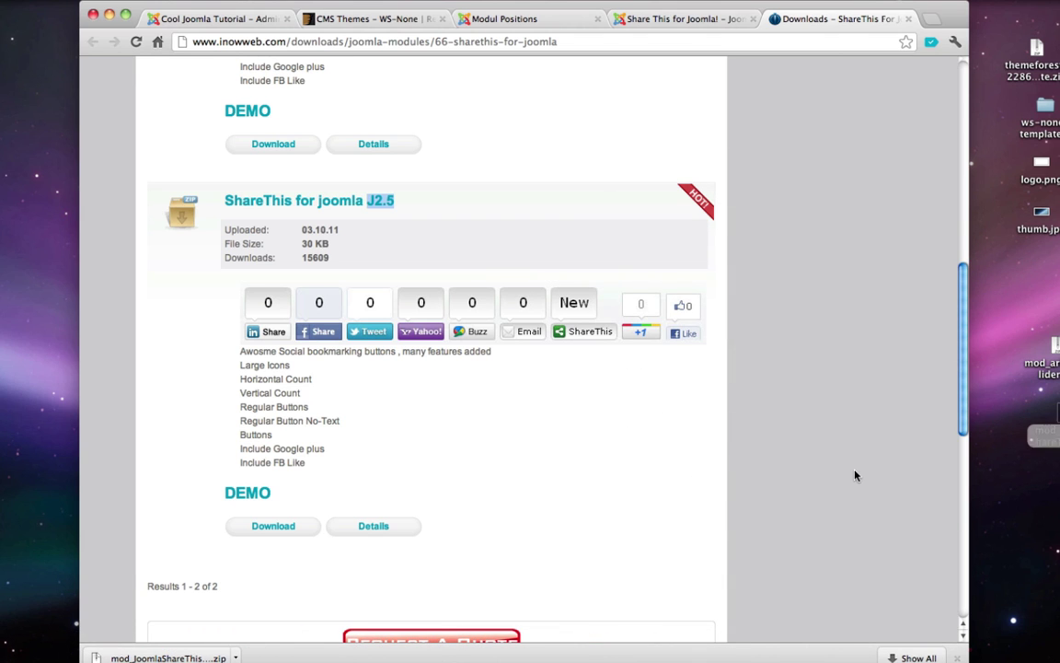
pyautogui.click(908, 18)
pyautogui.click(753, 18)
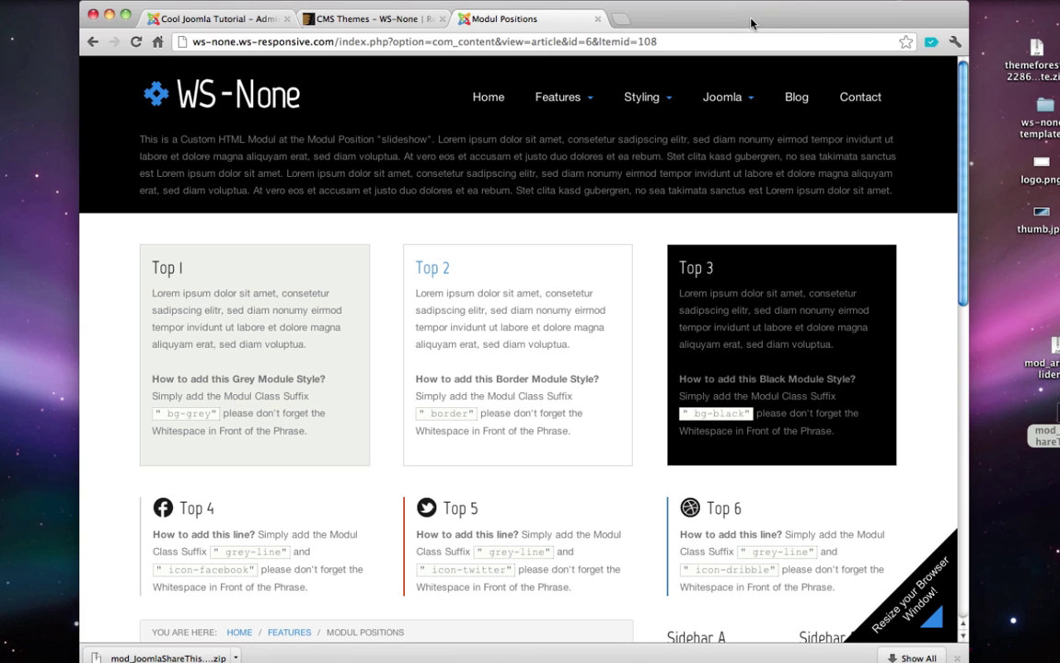
# - In the Extension Manager, drop the ShareThis zip onto the upload field and install it
pyautogui.click(230, 20)
pyautogui.moveTo(364, 116)
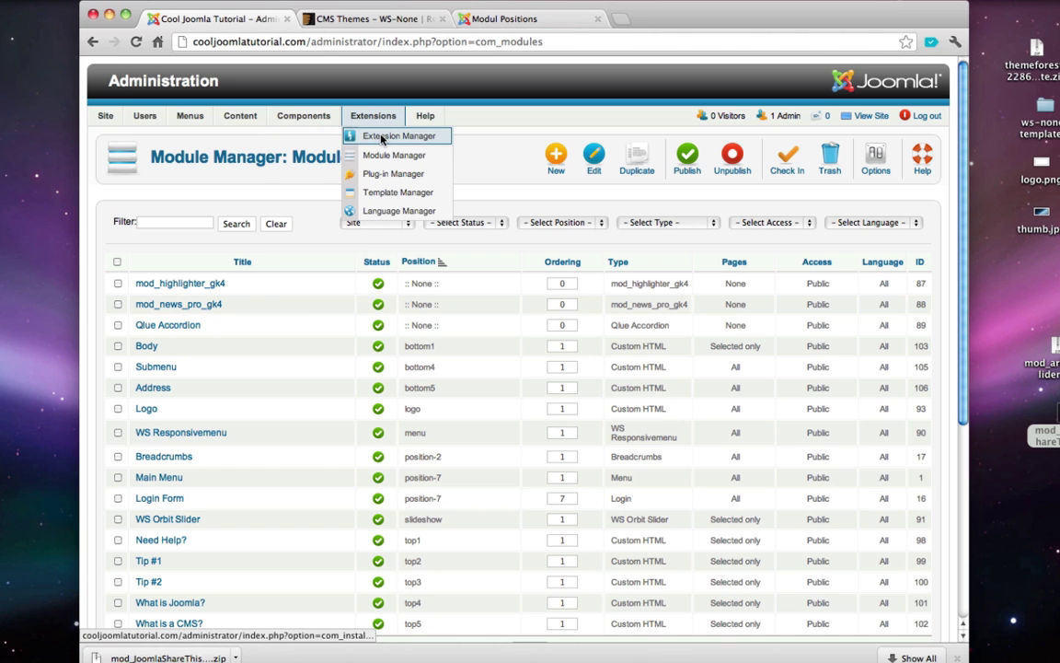
pyautogui.click(382, 138)
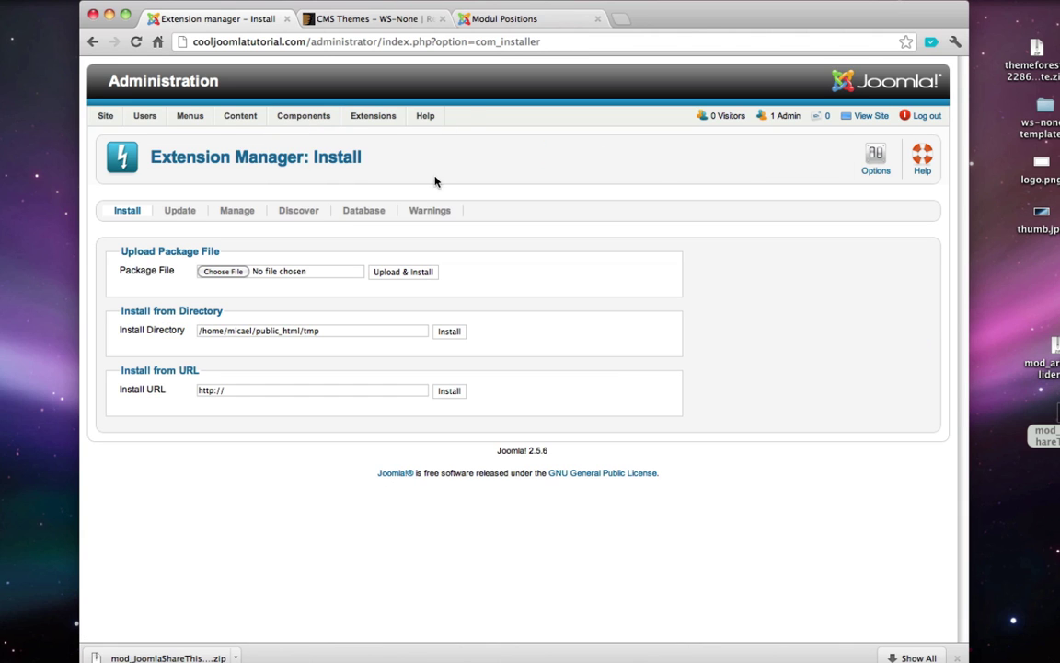
pyautogui.click(216, 270)
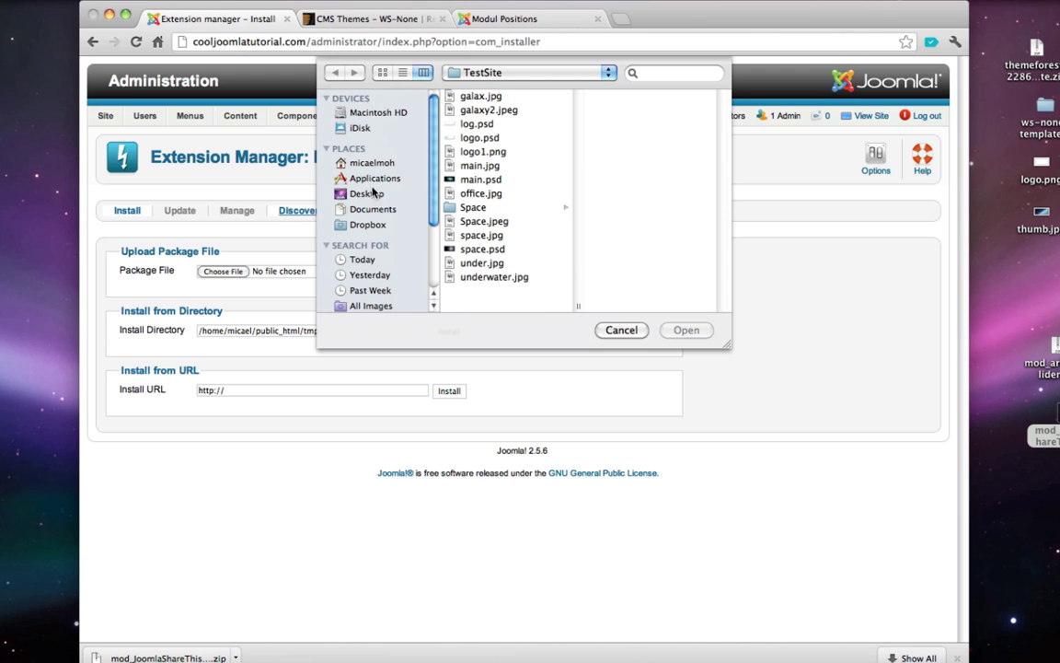
pyautogui.click(368, 193)
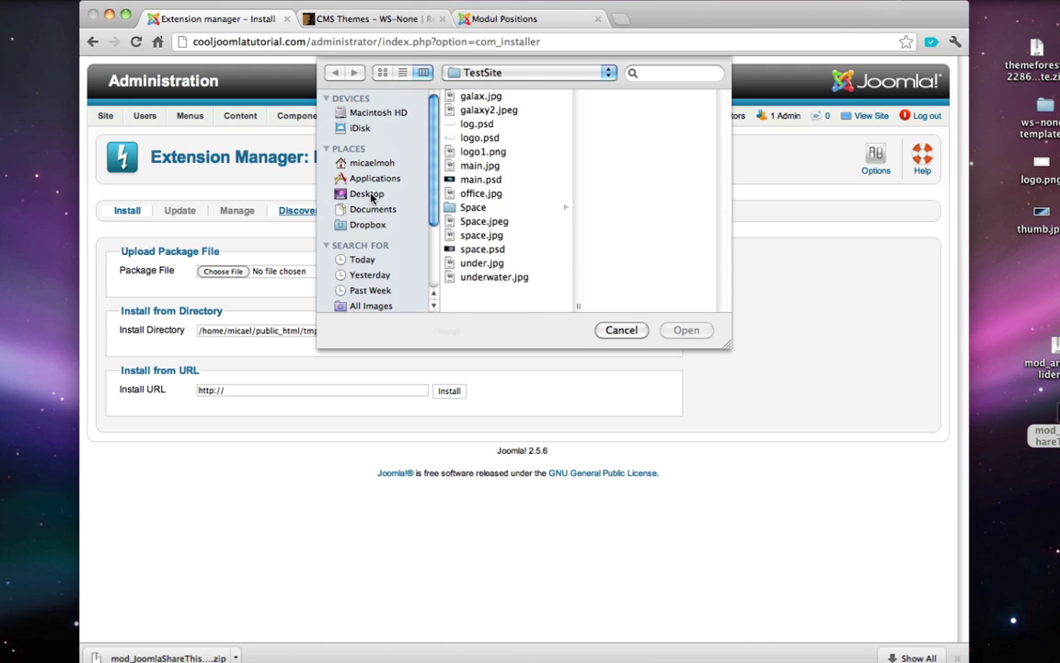
pyautogui.click(621, 329)
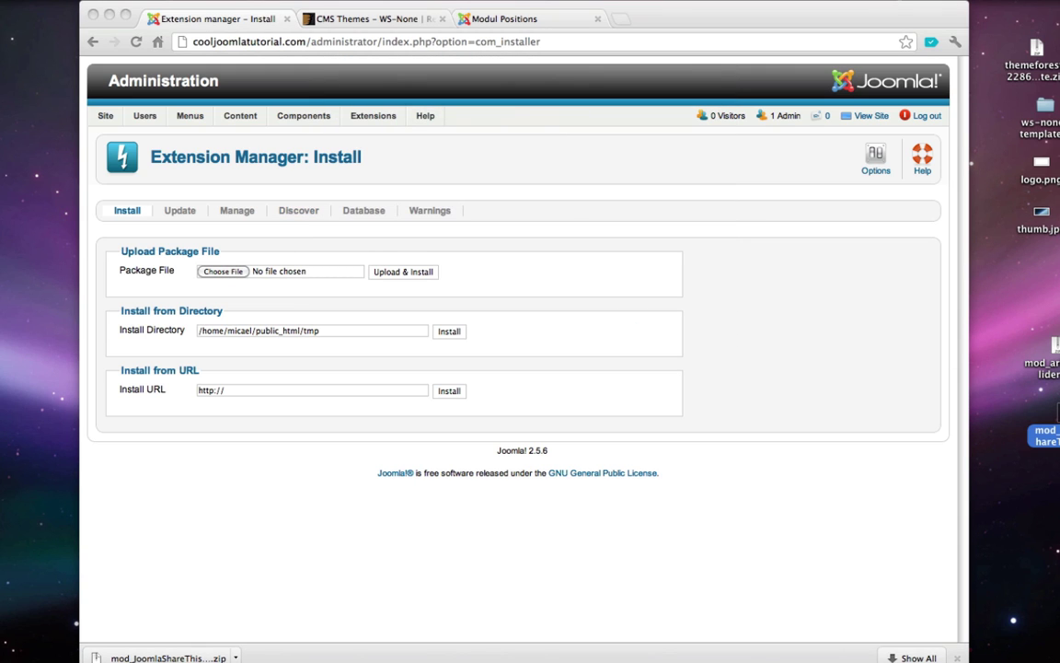
pyautogui.moveTo(1045, 435); pyautogui.dragTo(300, 279)
pyautogui.click(403, 271)
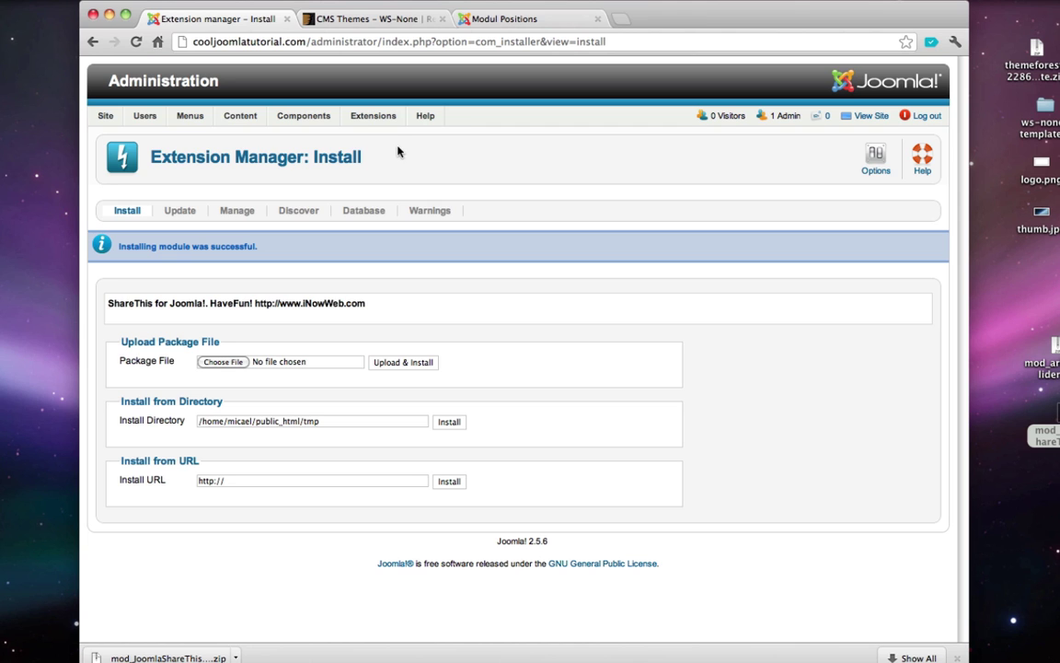
# - Create a new ShareThis for Joomla! module titled 'Social' in the Module Manager
pyautogui.moveTo(379, 115)
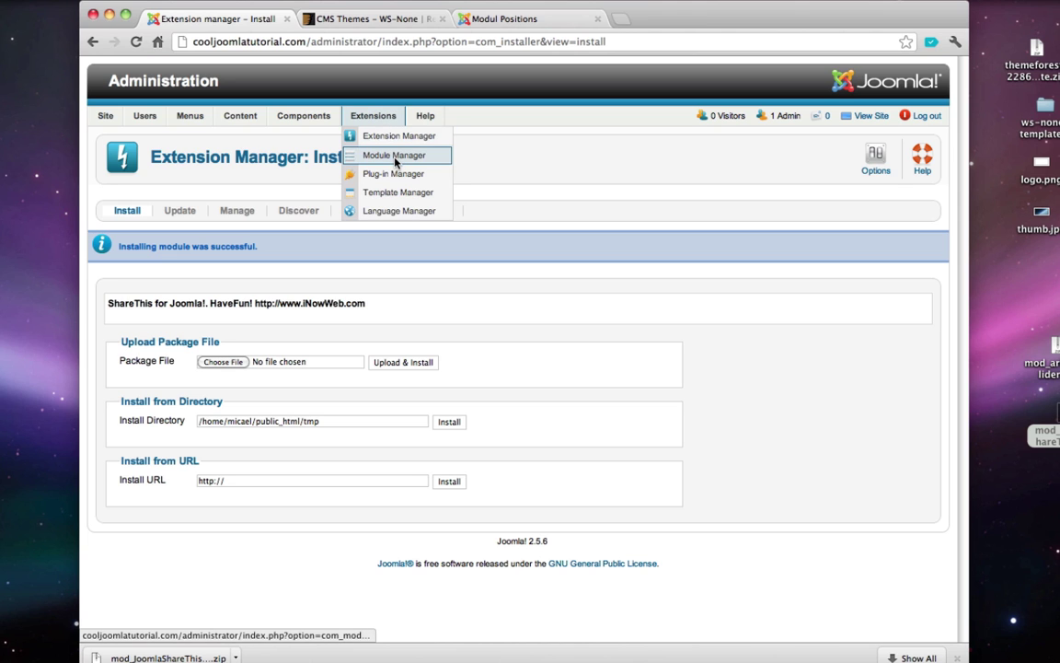
pyautogui.click(359, 155)
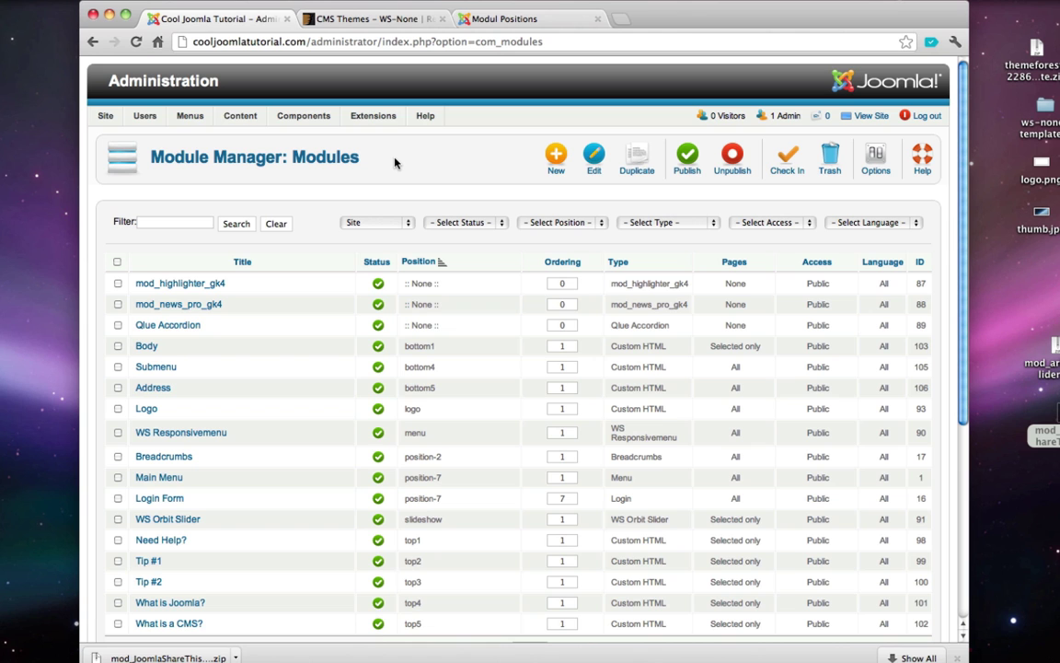
pyautogui.scroll(-3, 395, 162)
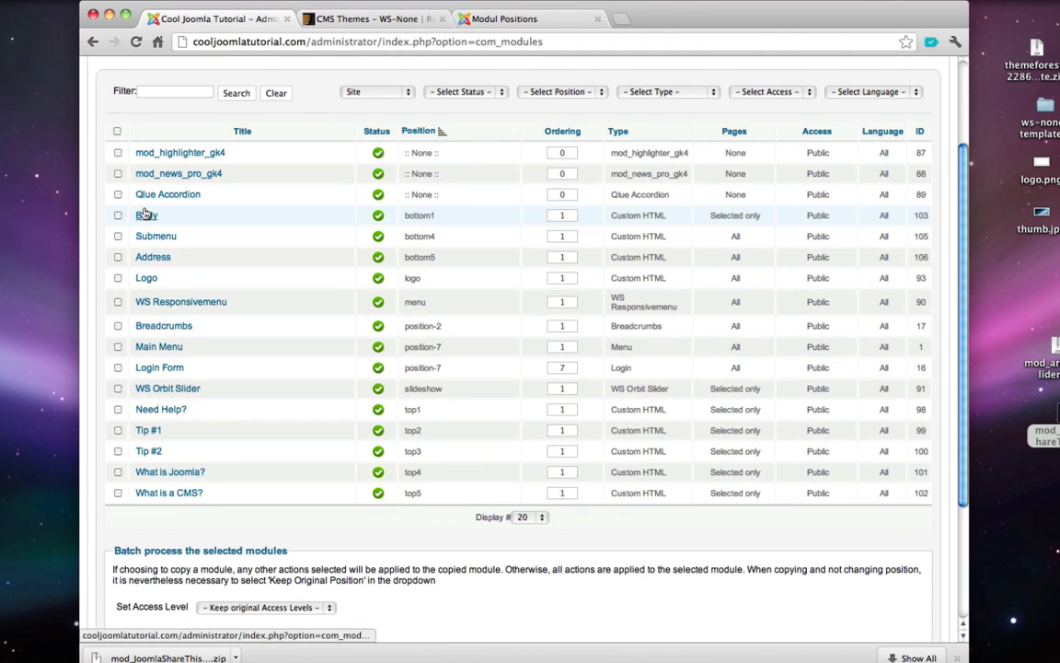
pyautogui.scroll(3, 220, 174)
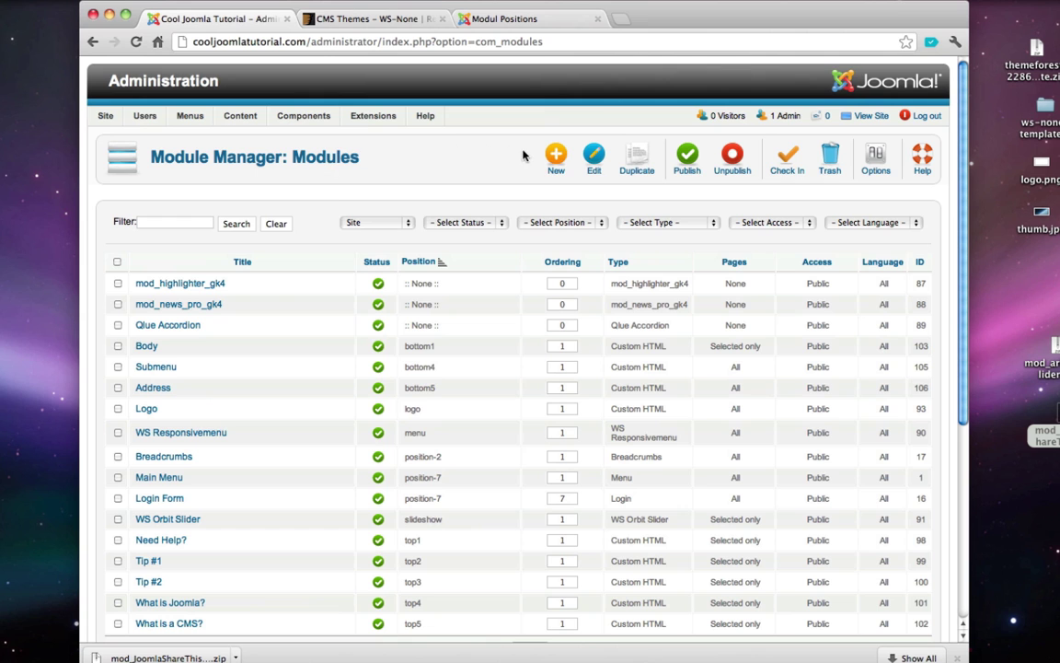
pyautogui.click(557, 161)
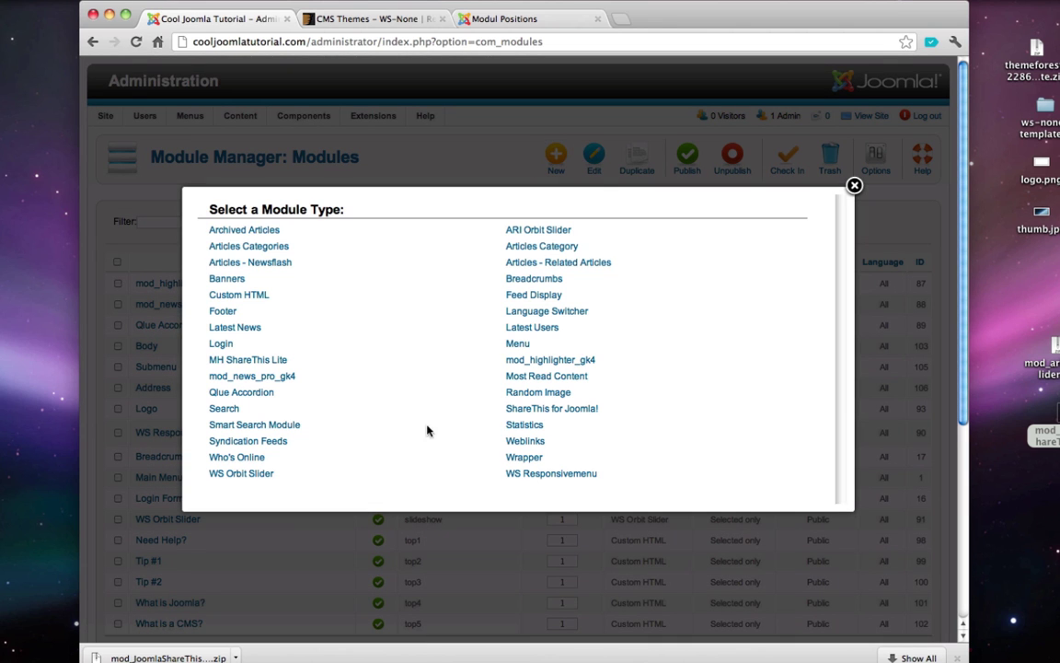
pyautogui.click(550, 409)
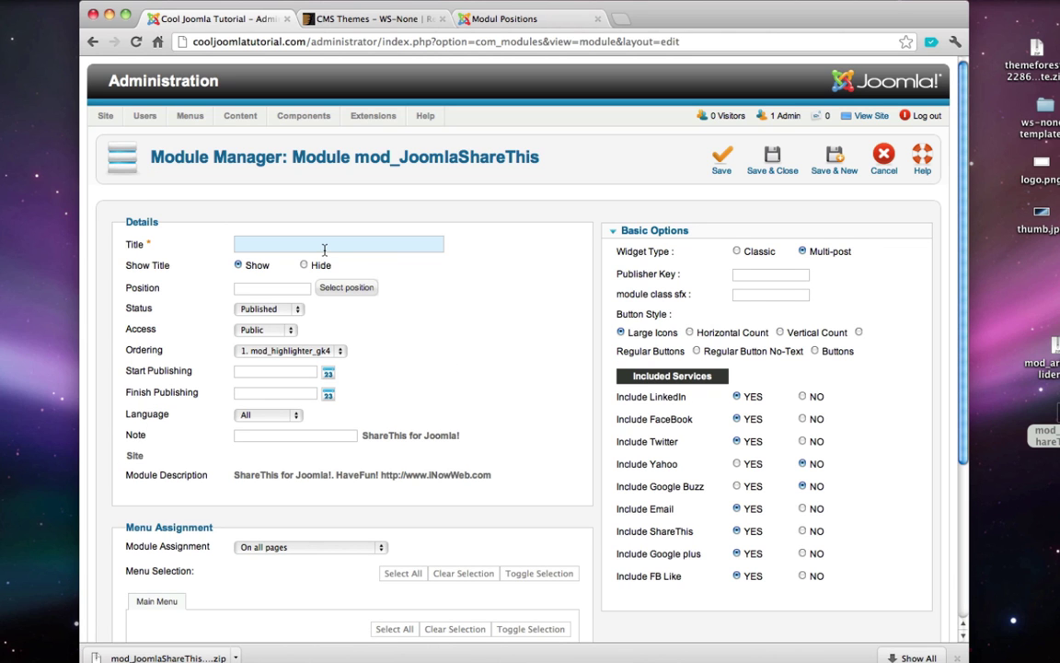
pyautogui.write('Social')
# - Look up the Bottom 6 position on the template's module positions demo page
pyautogui.click(488, 18)
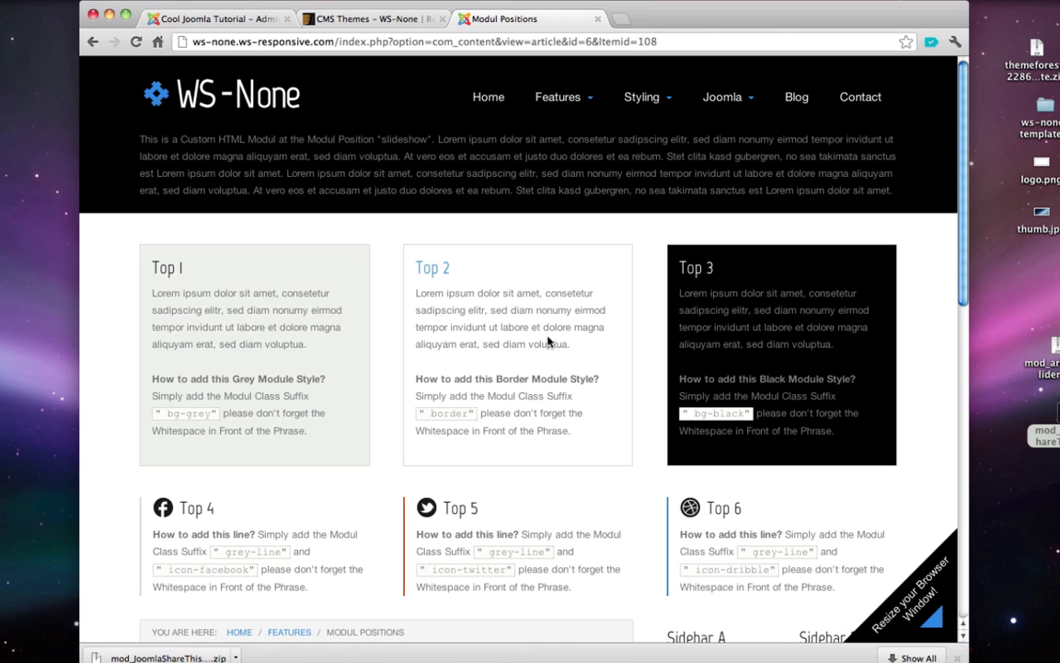
pyautogui.scroll(-10, 548, 342)
pyautogui.tripleClick(695, 423)
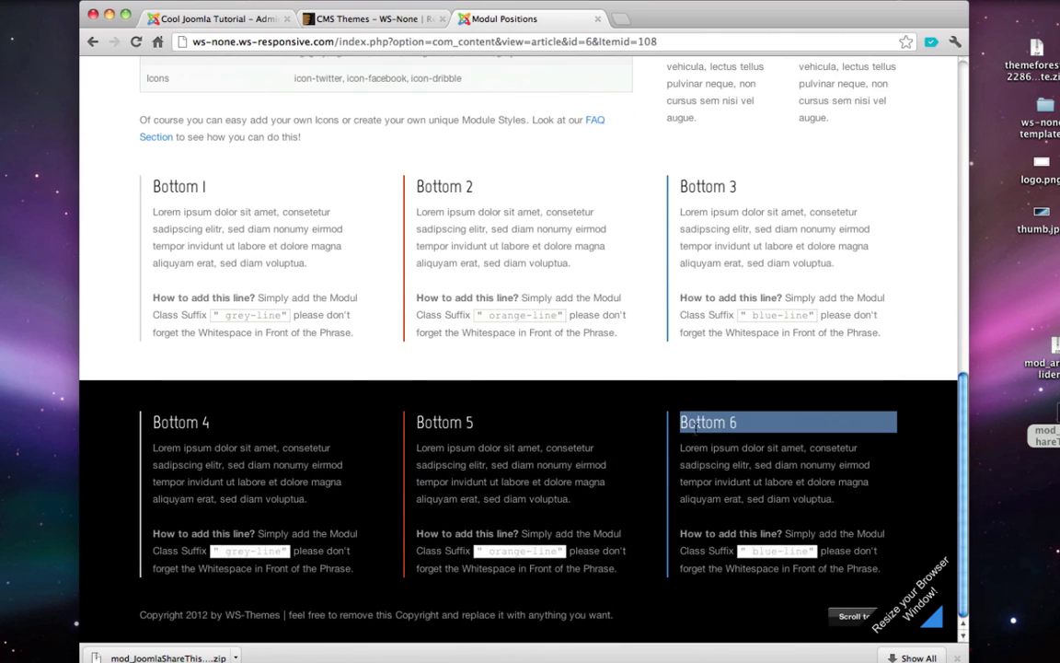
pyautogui.click(184, 19)
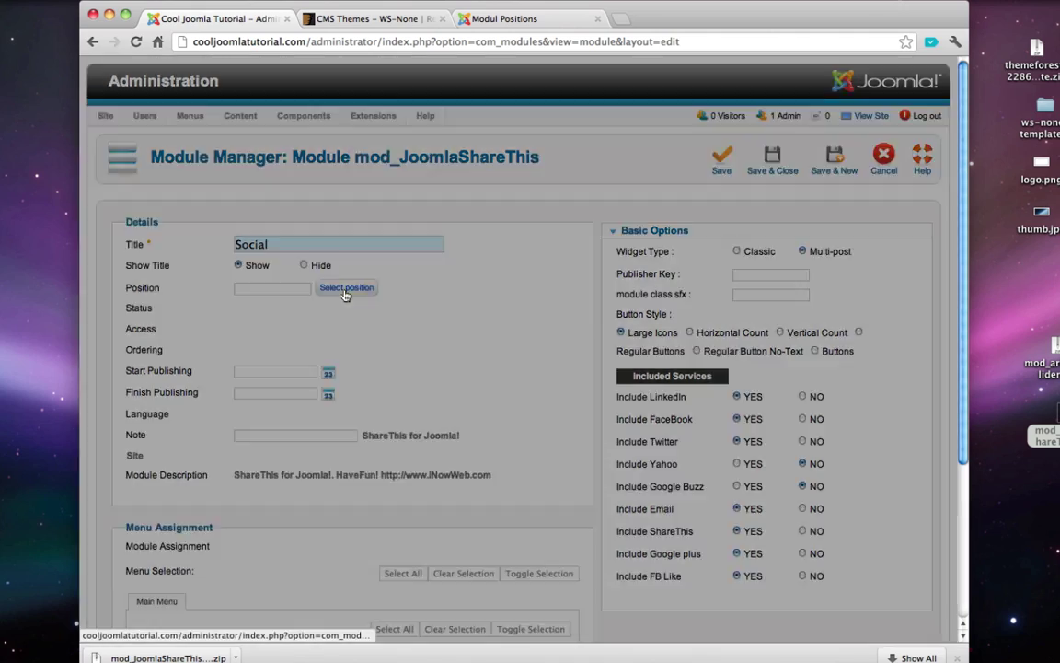
# - Place the Social module in position bottom6, shown on all pages
pyautogui.click(345, 292)
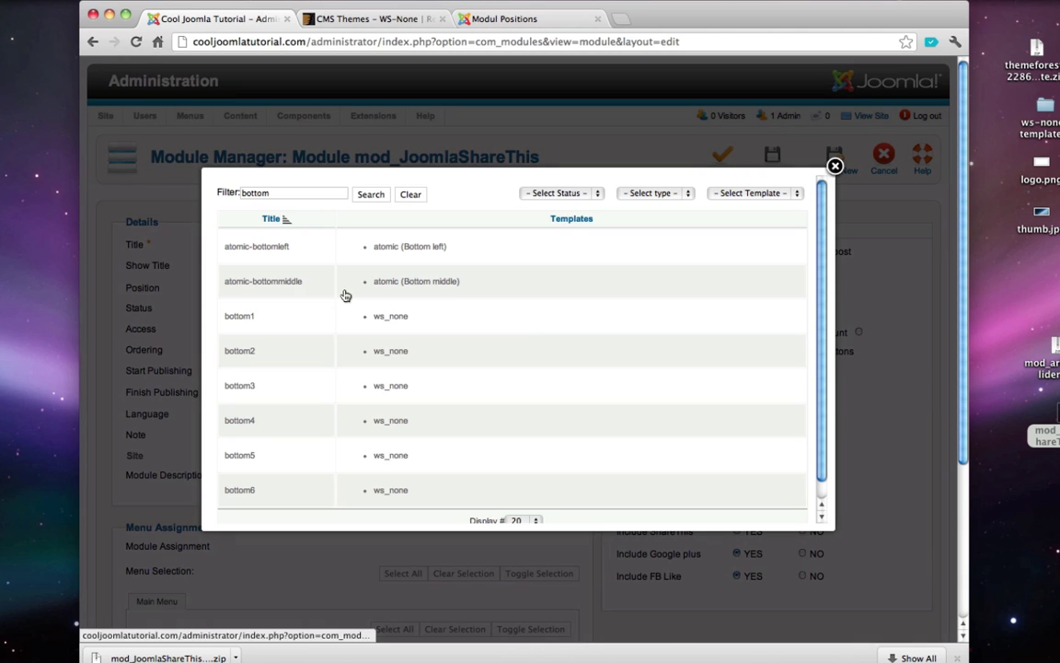
pyautogui.scroll(-2, 326, 277)
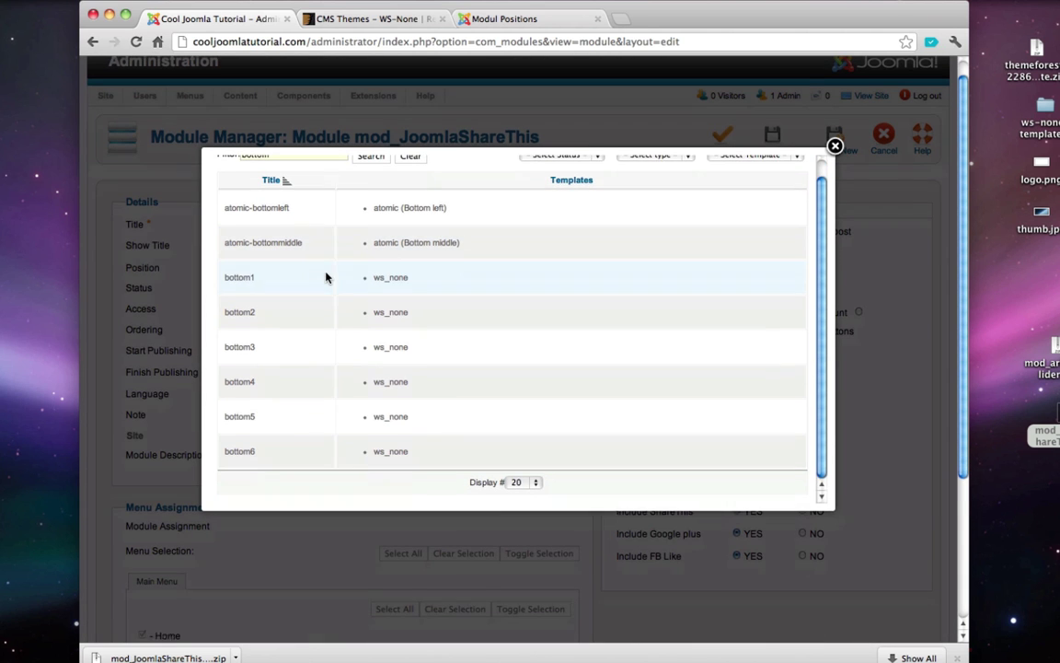
pyautogui.click(378, 452)
pyautogui.scroll(1, 443, 408)
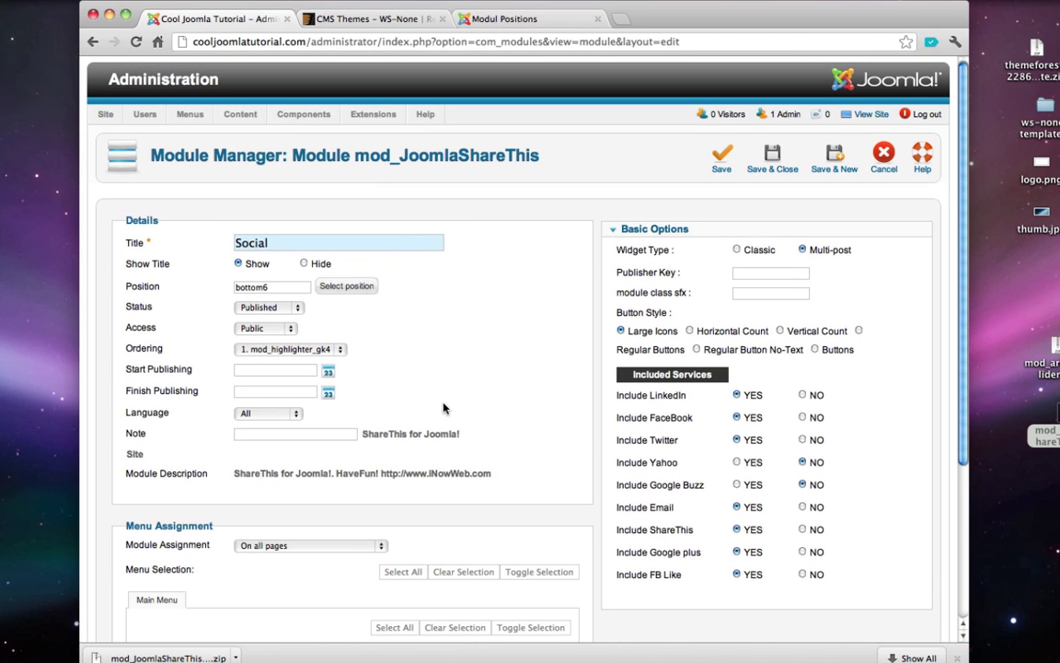
pyautogui.scroll(-5, 442, 408)
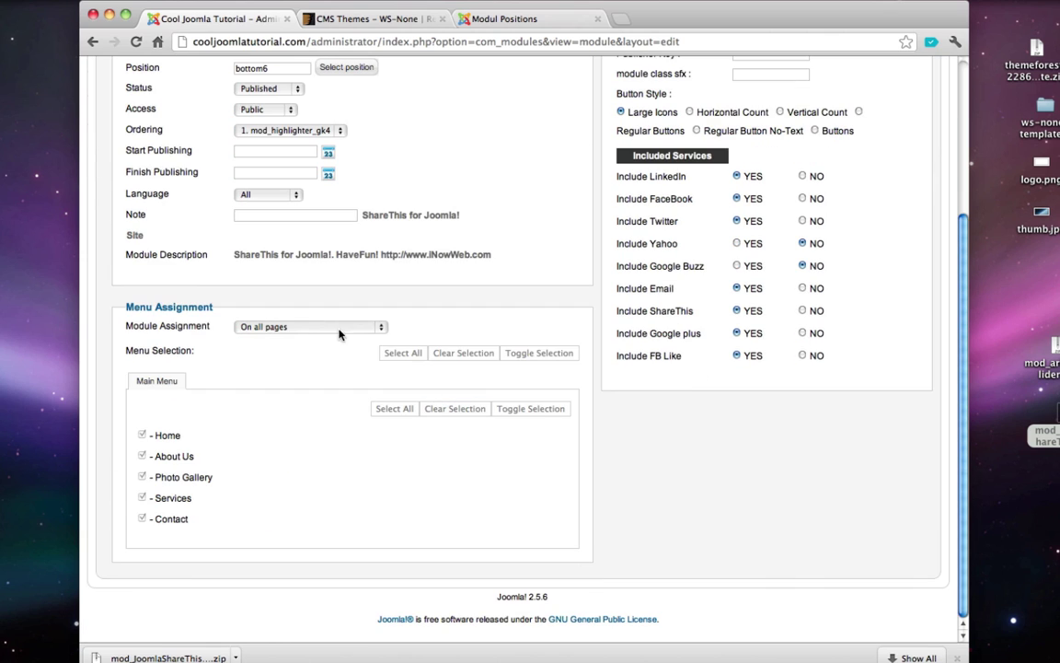
pyautogui.click(314, 326)
pyautogui.click(314, 325)
pyautogui.scroll(5, 328, 428)
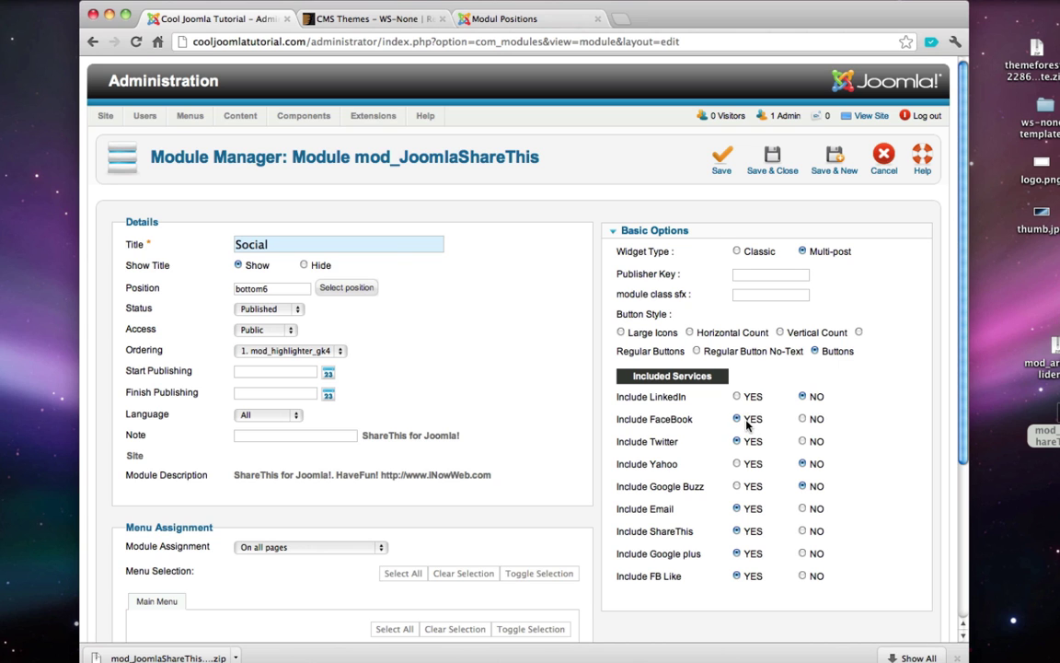
# - Set Include ShareThis to No and save the module
pyautogui.scroll(-2, 750, 423)
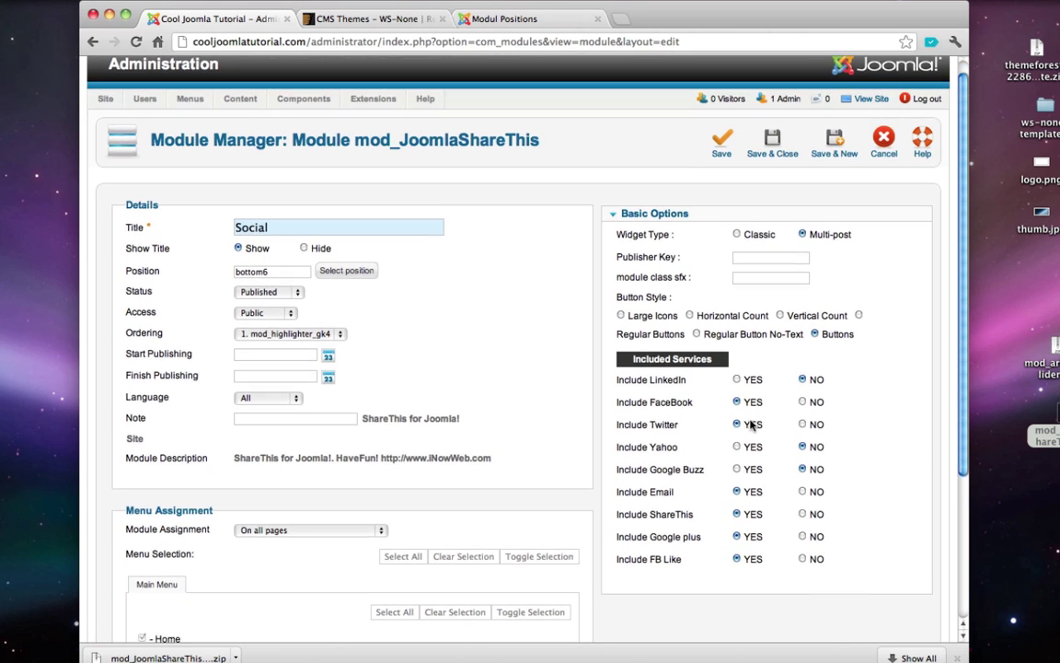
pyautogui.scroll(-2, 733, 448)
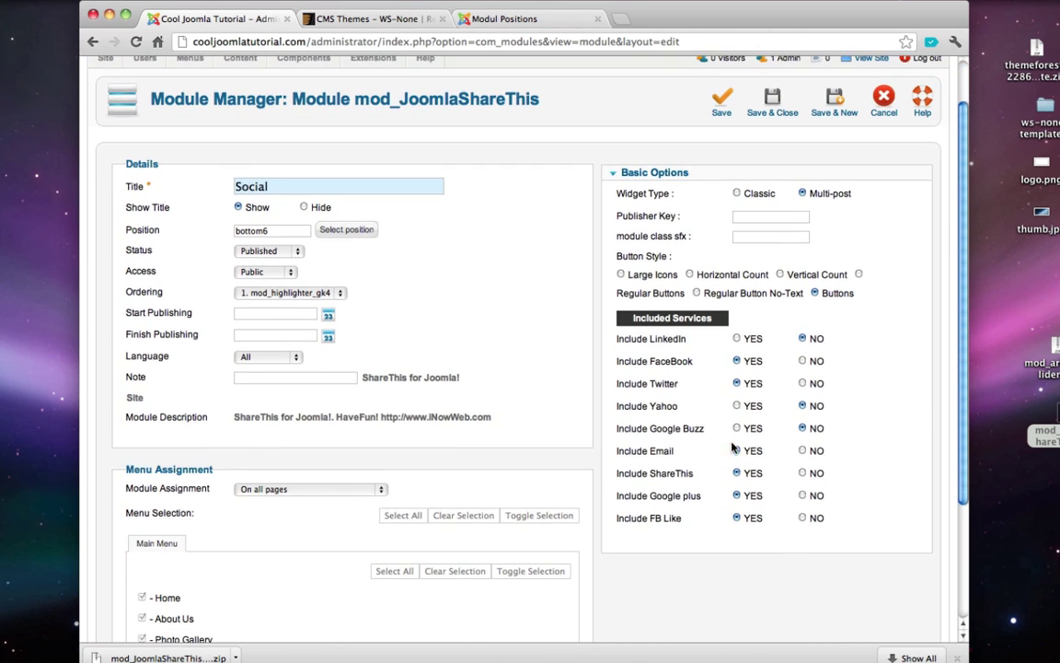
pyautogui.click(802, 473)
pyautogui.scroll(4, 736, 525)
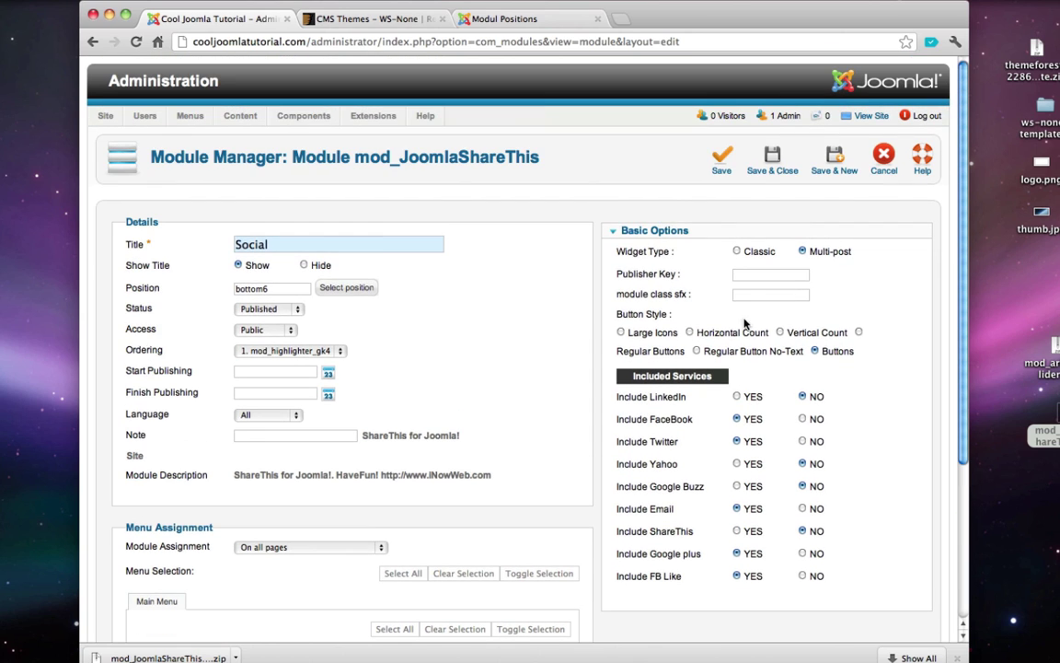
pyautogui.click(772, 159)
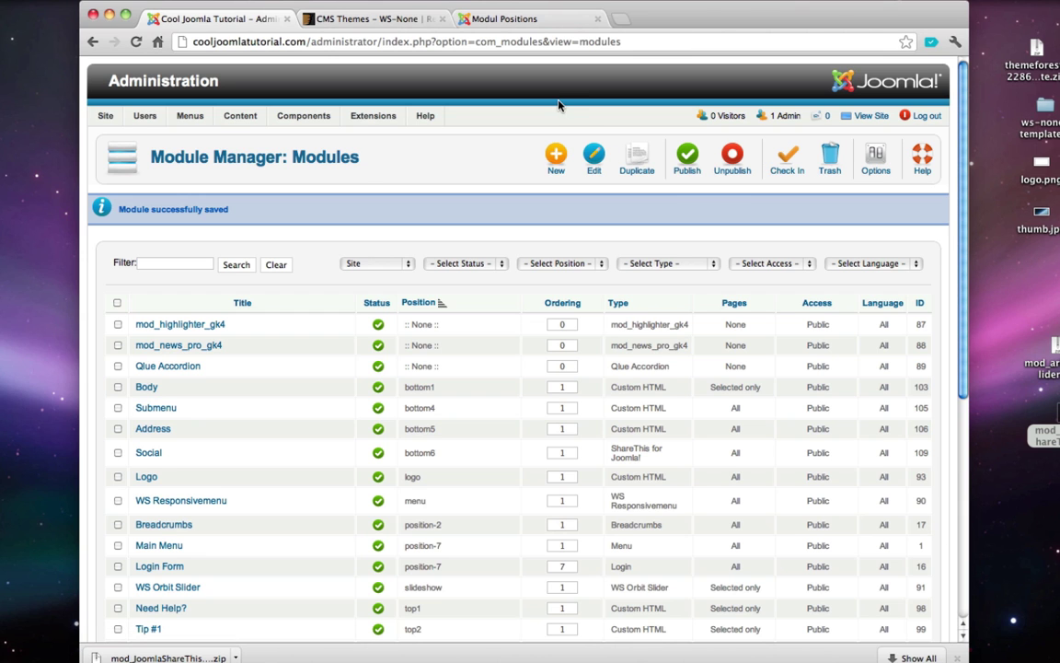
# - Check the live site's footer for the Share, Tweet, Email, +1 and Like buttons, then close it
pyautogui.click(871, 115)
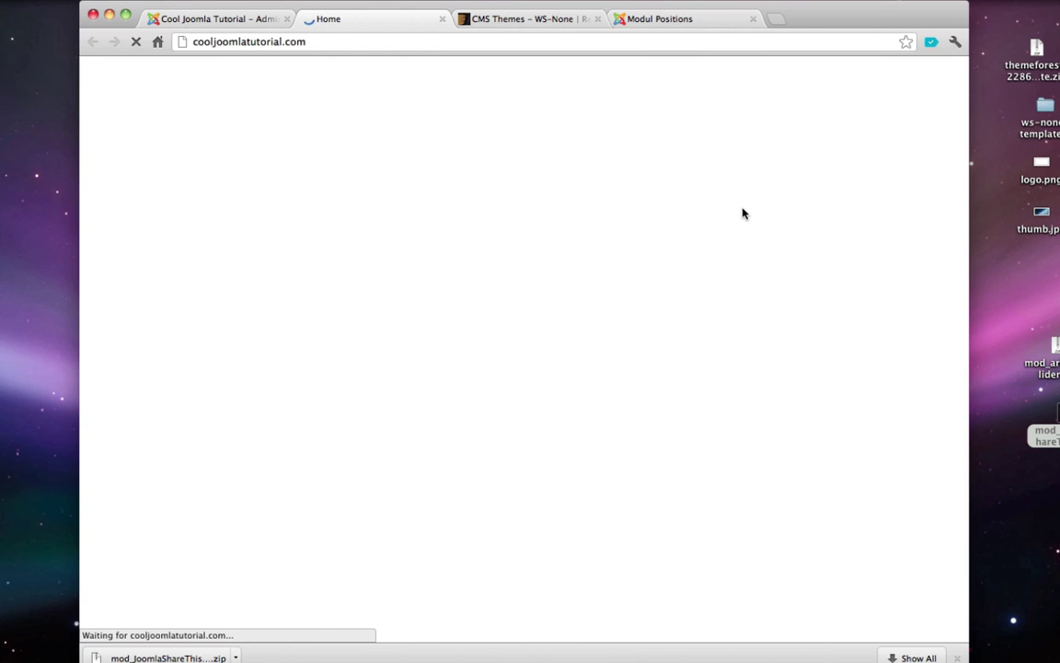
pyautogui.scroll(-10, 757, 283)
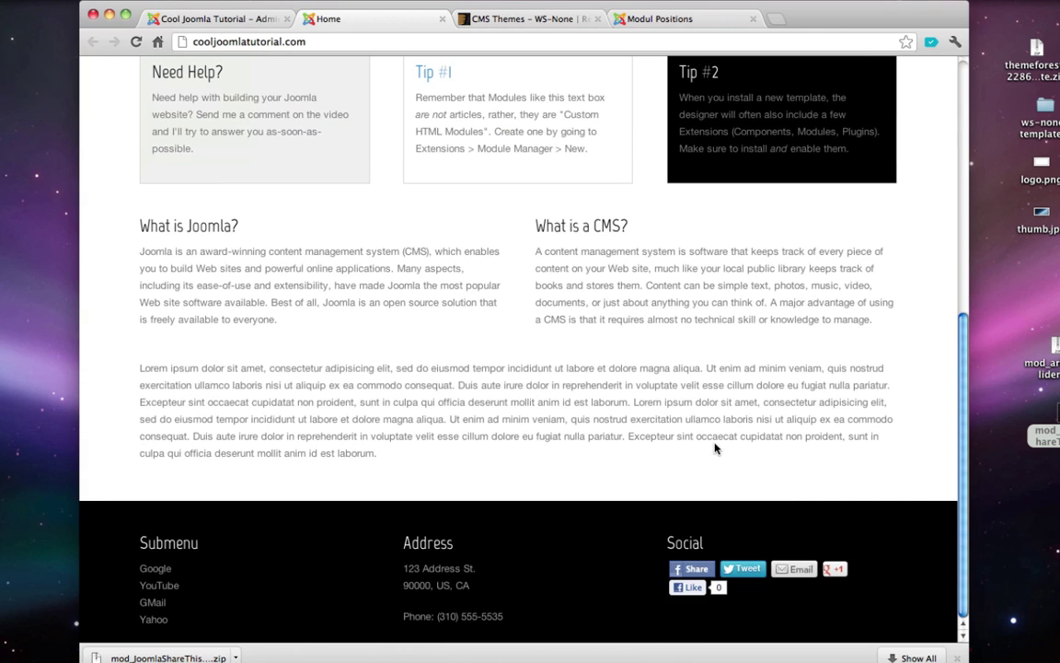
pyautogui.scroll(1, 544, 606)
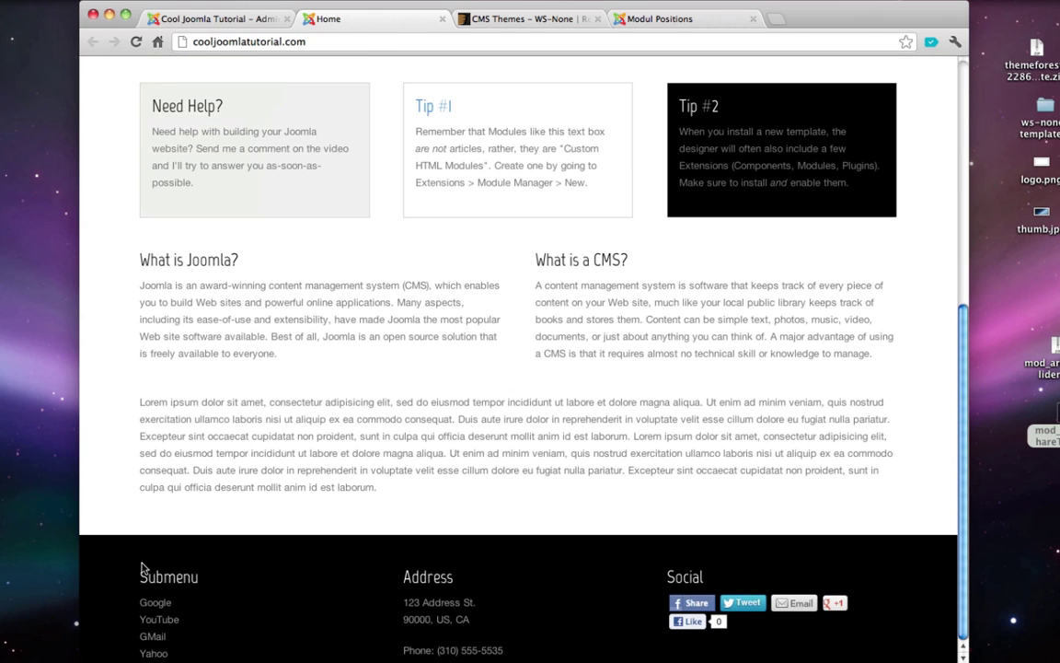
pyautogui.moveTo(129, 562); pyautogui.dragTo(534, 641)
pyautogui.click(533, 642)
pyautogui.click(442, 19)
# - Close the Social module editor and go to Content > Article Manager
pyautogui.click(202, 20)
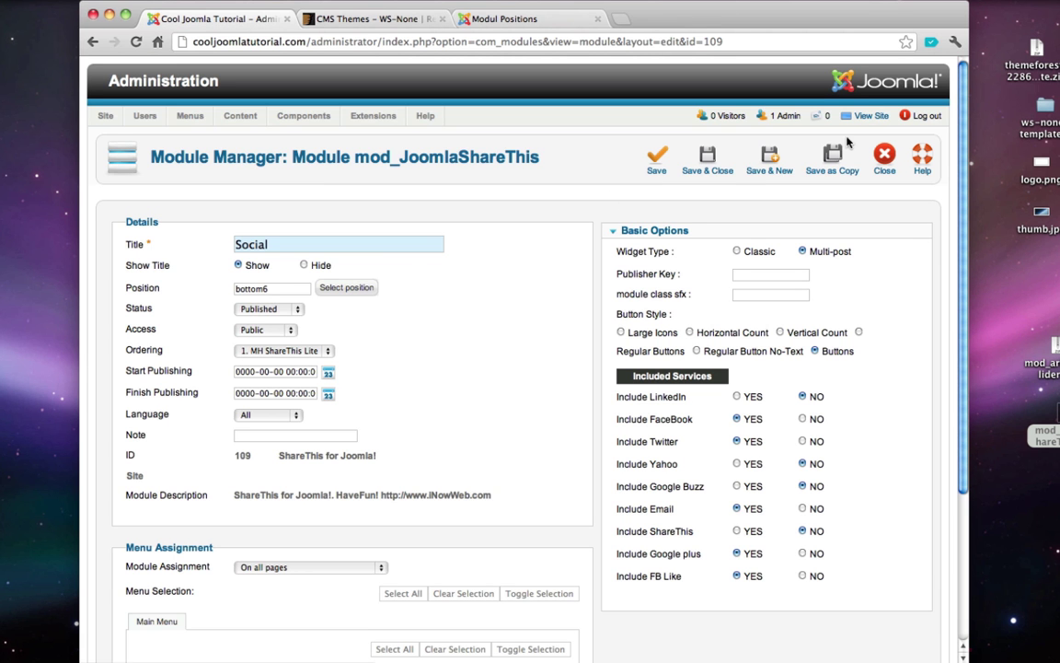
pyautogui.click(886, 159)
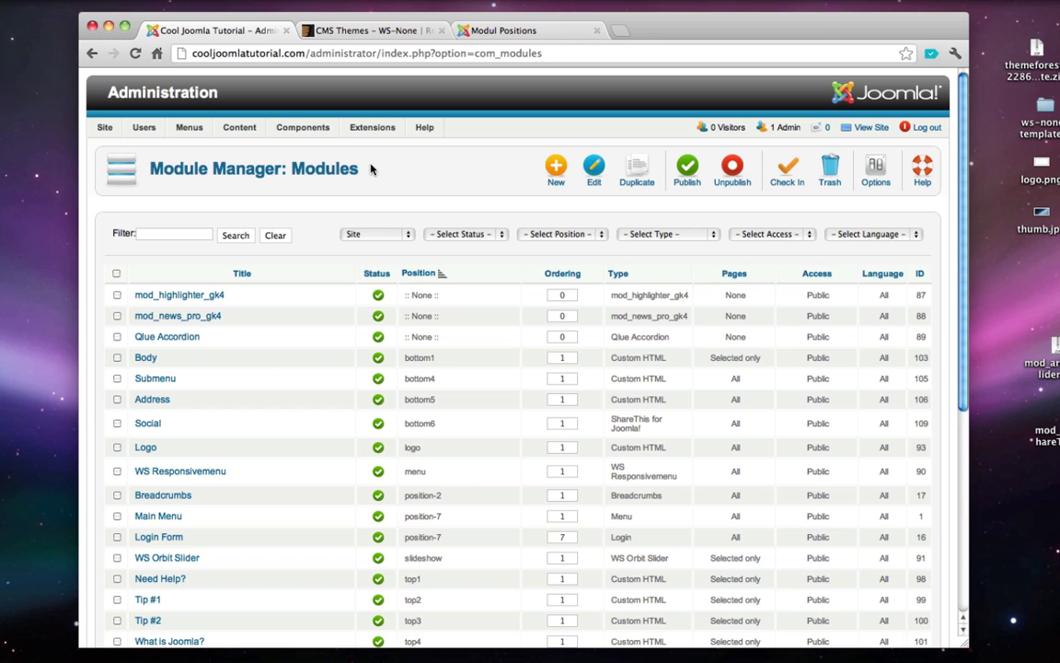
pyautogui.moveTo(213, 125)
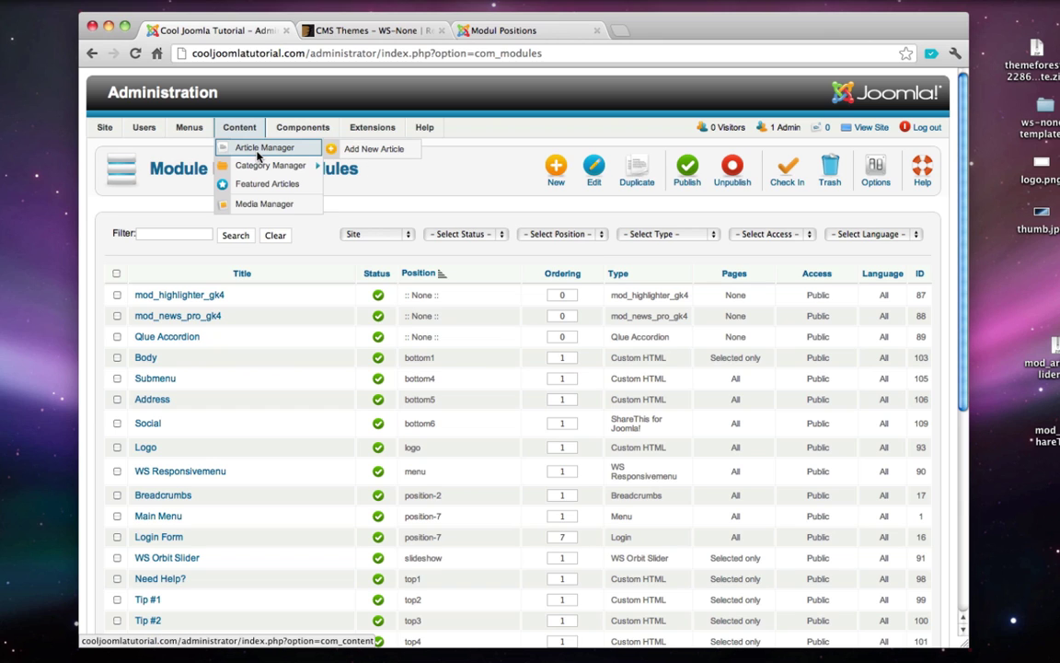
pyautogui.click(257, 153)
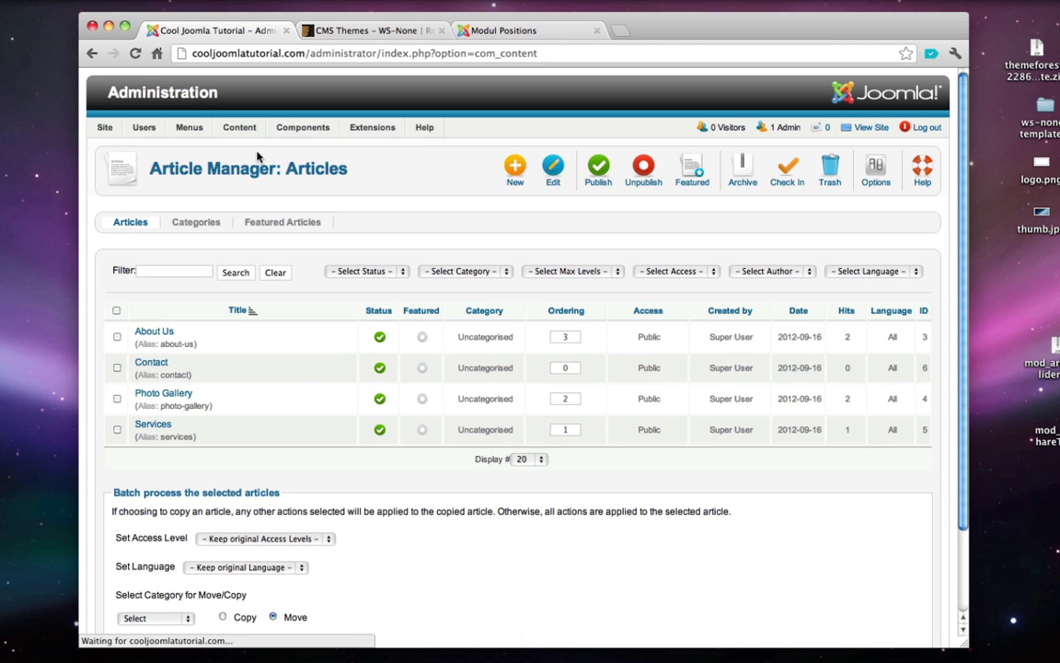
# - Open the About Us article and delete its Hello placeholder text
pyautogui.click(154, 332)
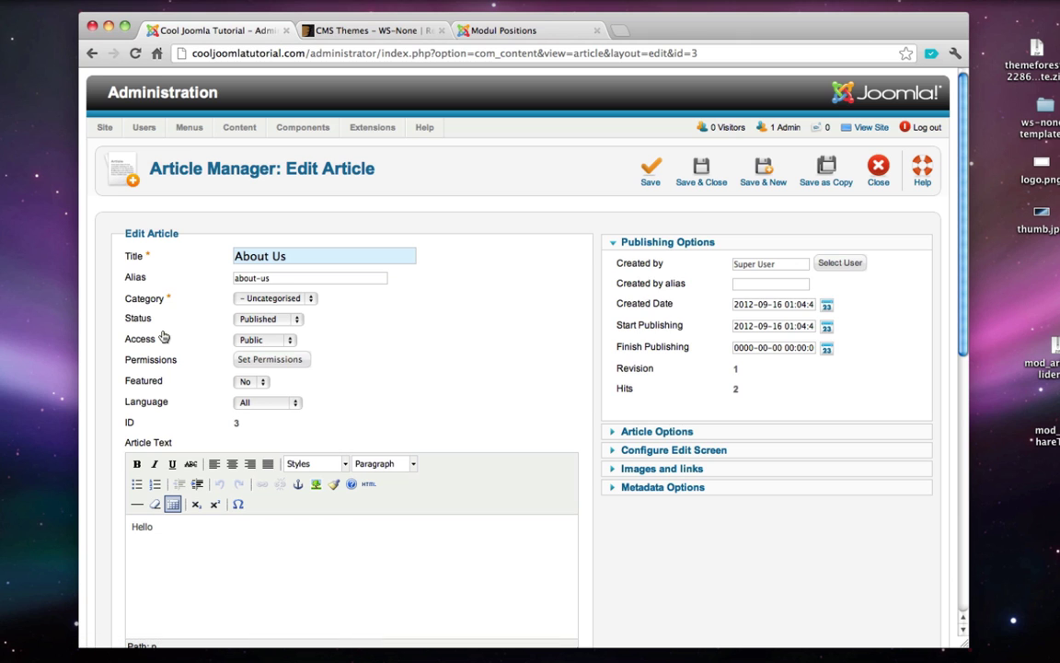
pyautogui.scroll(-1, 164, 338)
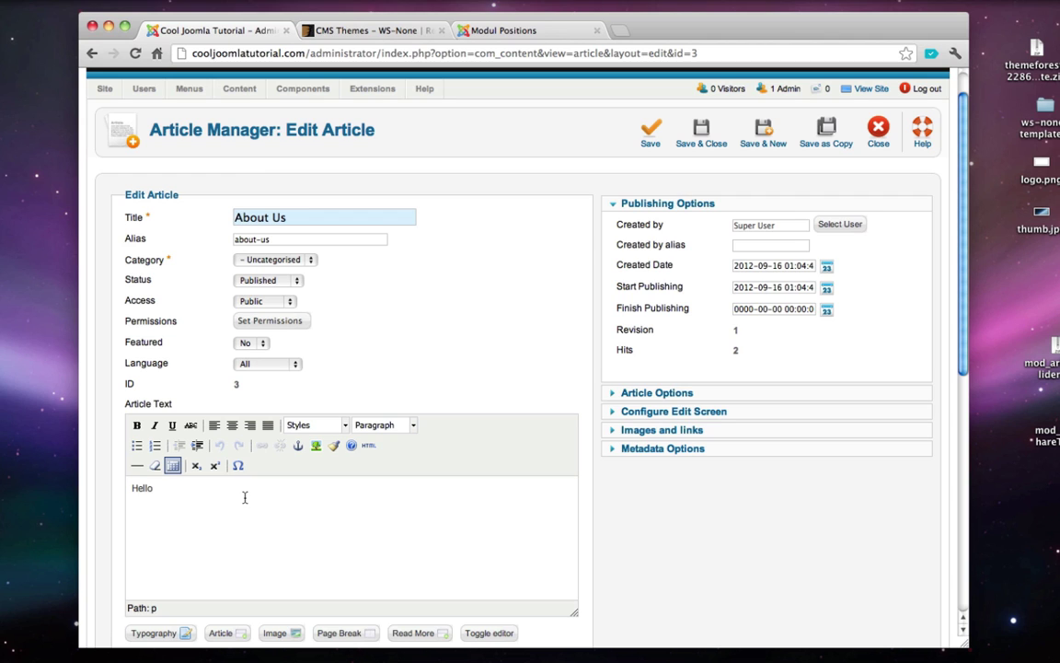
pyautogui.press('super+a')
pyautogui.press('BackSpace')
pyautogui.scroll(-1, 320, 479)
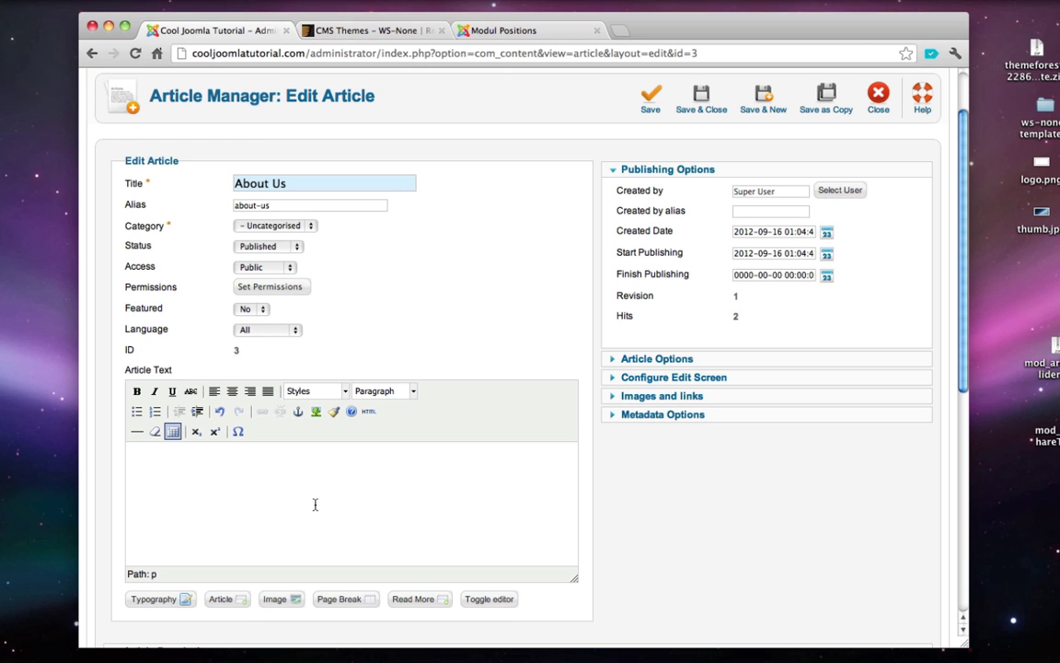
# - Upload office.jpeg from the Desktop and insert it into the About Us article
pyautogui.click(285, 600)
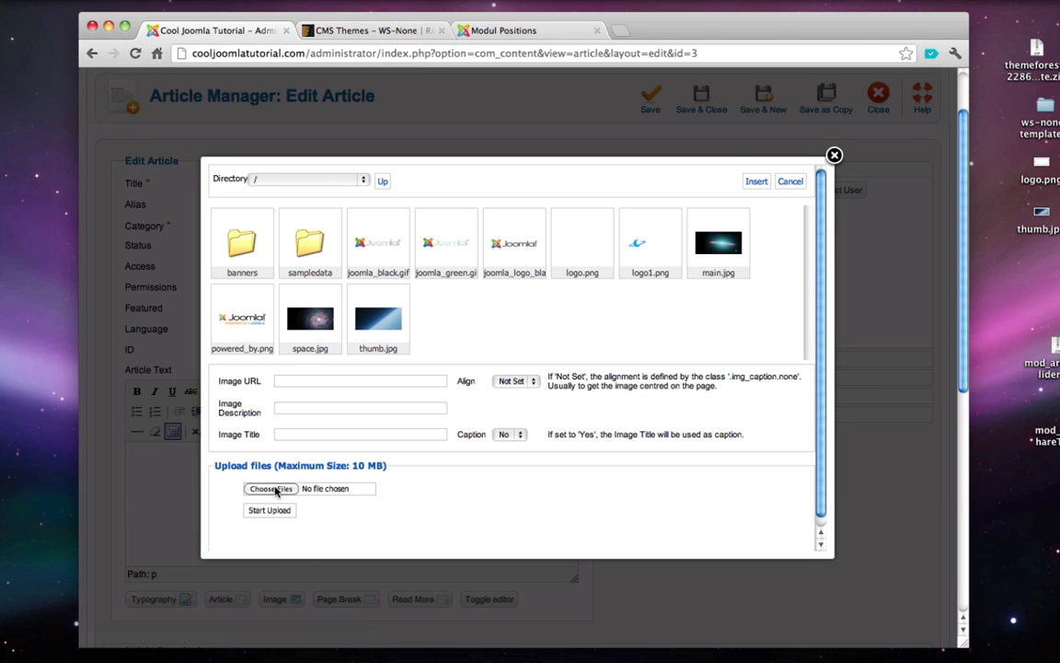
pyautogui.click(274, 488)
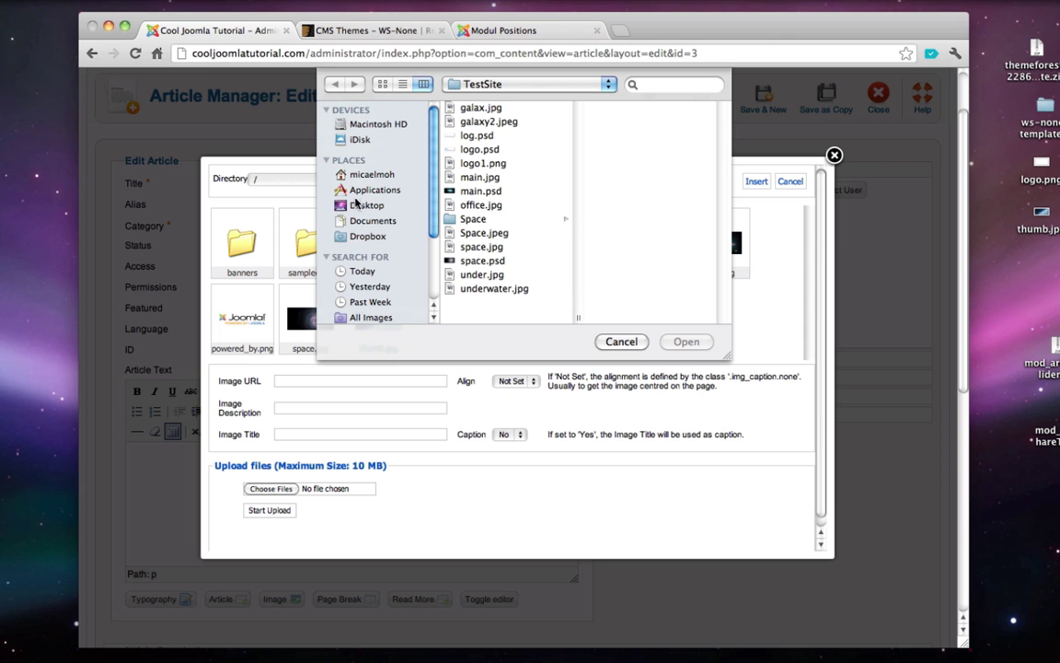
pyautogui.click(358, 204)
pyautogui.scroll(-3, 489, 152)
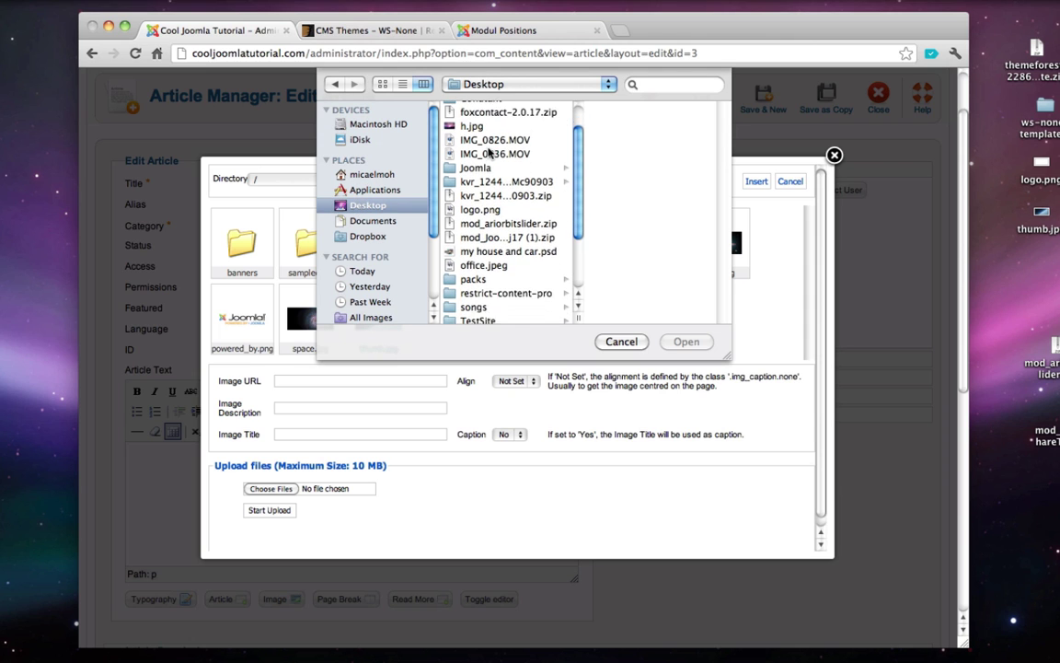
pyautogui.scroll(-3, 490, 152)
pyautogui.doubleClick(442, 229)
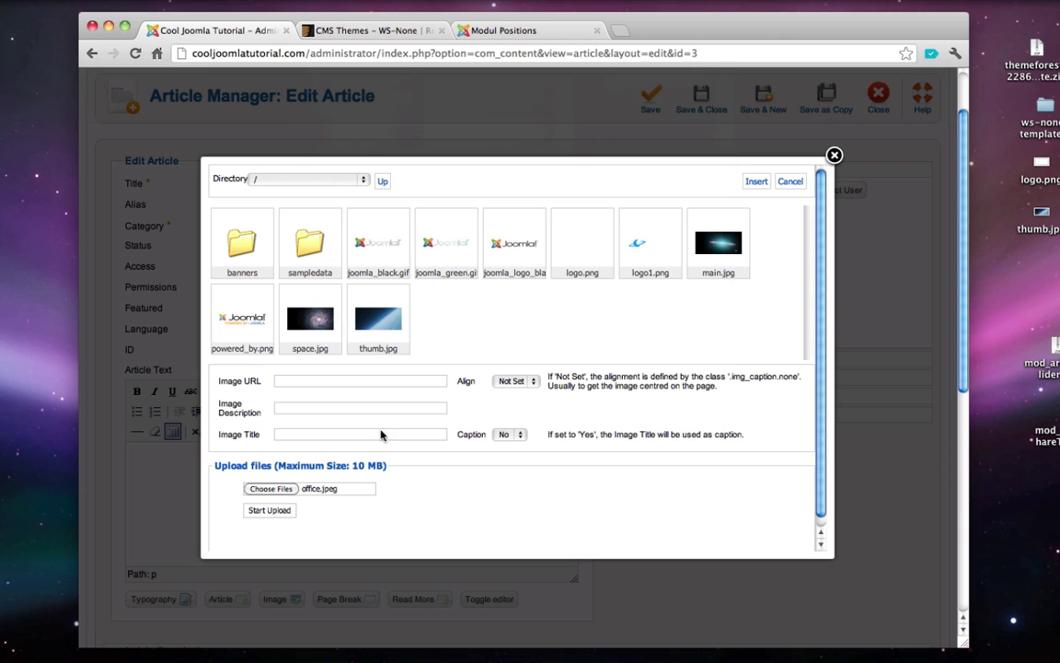
pyautogui.click(269, 512)
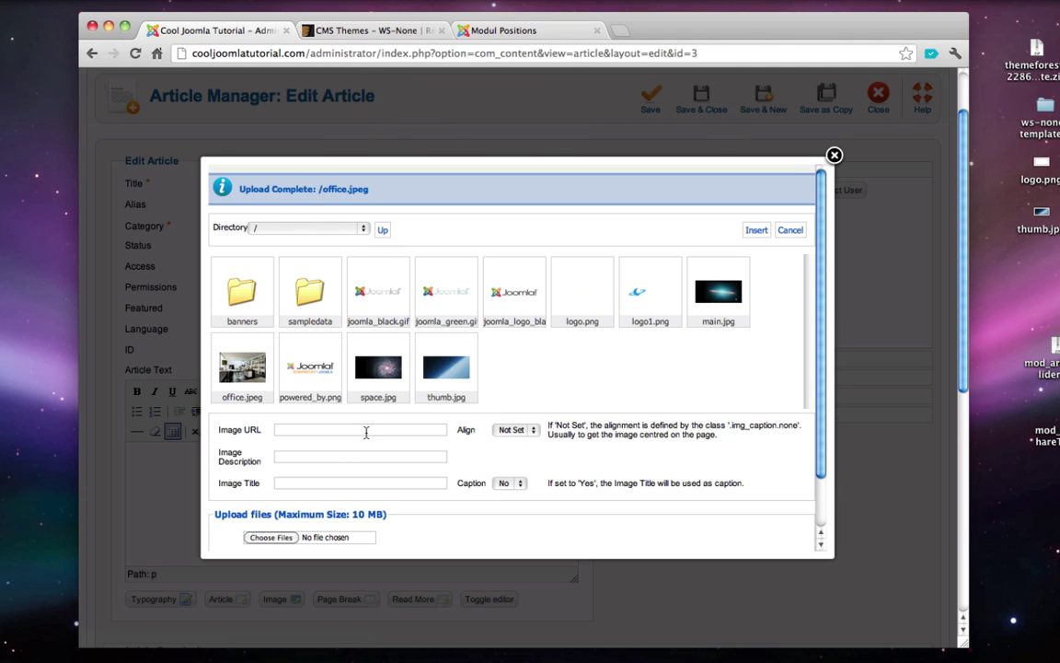
pyautogui.click(246, 368)
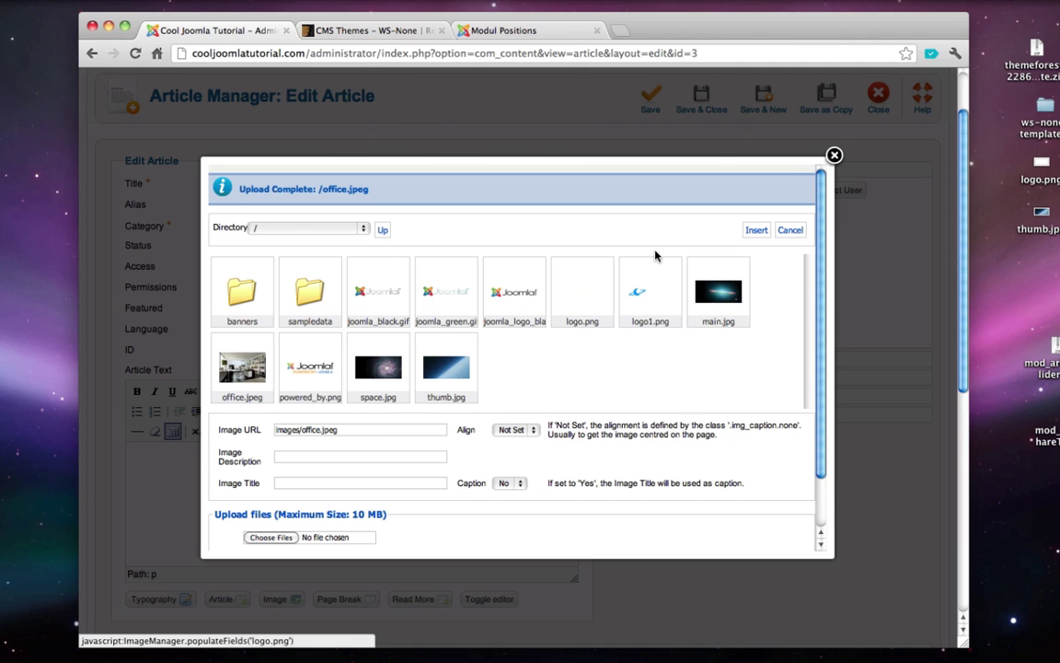
pyautogui.click(755, 232)
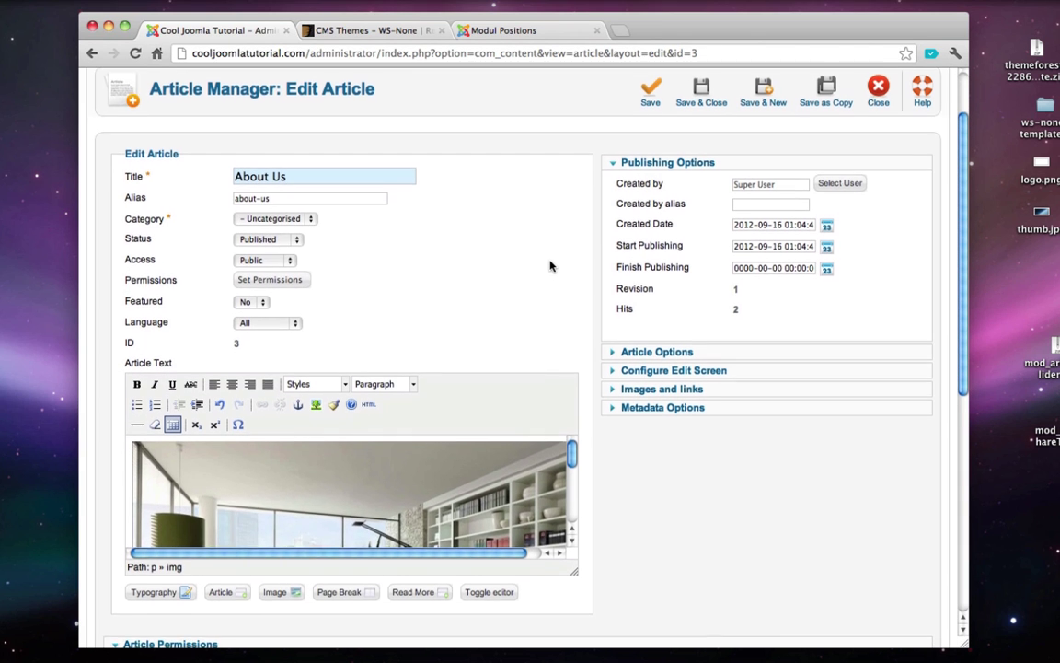
# - Save the About Us article, then go to Extensions > Module Manager
pyautogui.scroll(-5, 552, 267)
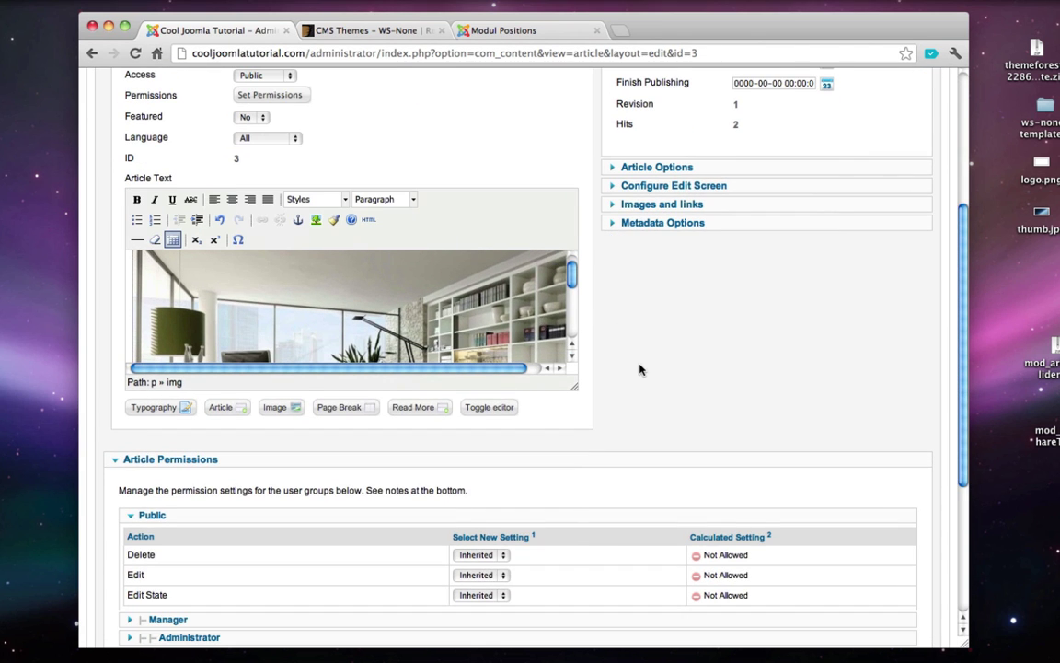
pyautogui.scroll(6, 639, 369)
pyautogui.scroll(1, 561, 315)
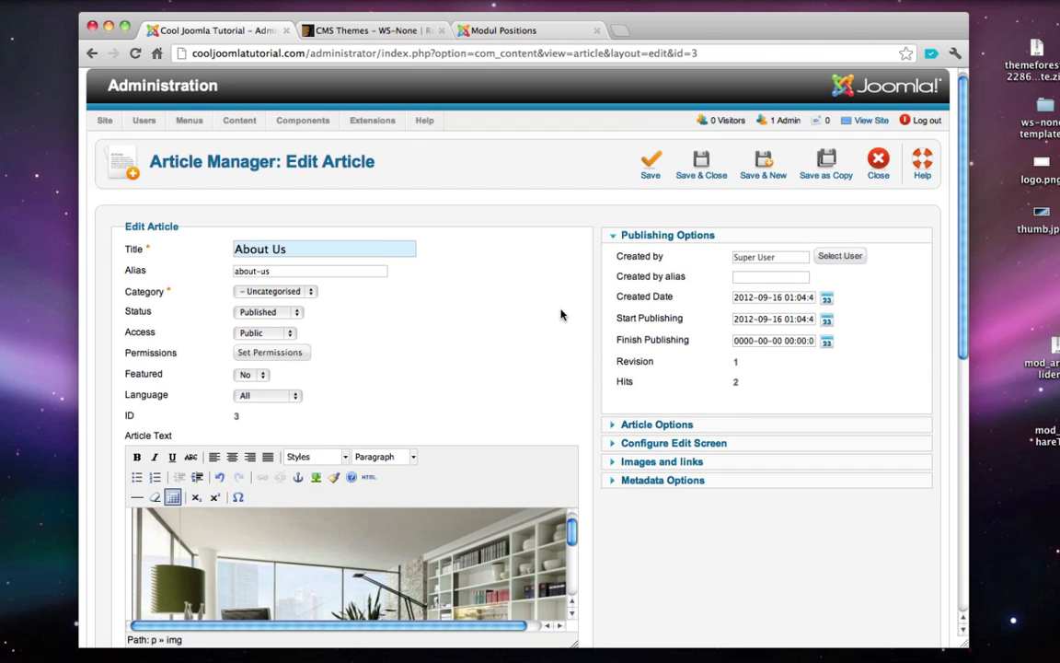
pyautogui.click(711, 171)
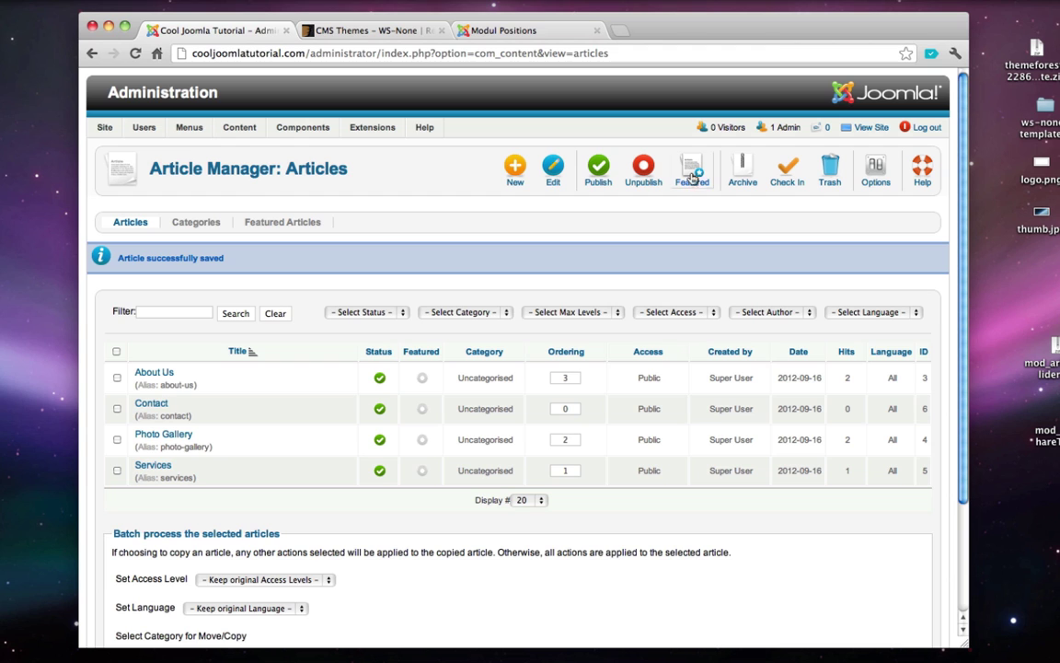
pyautogui.moveTo(368, 130)
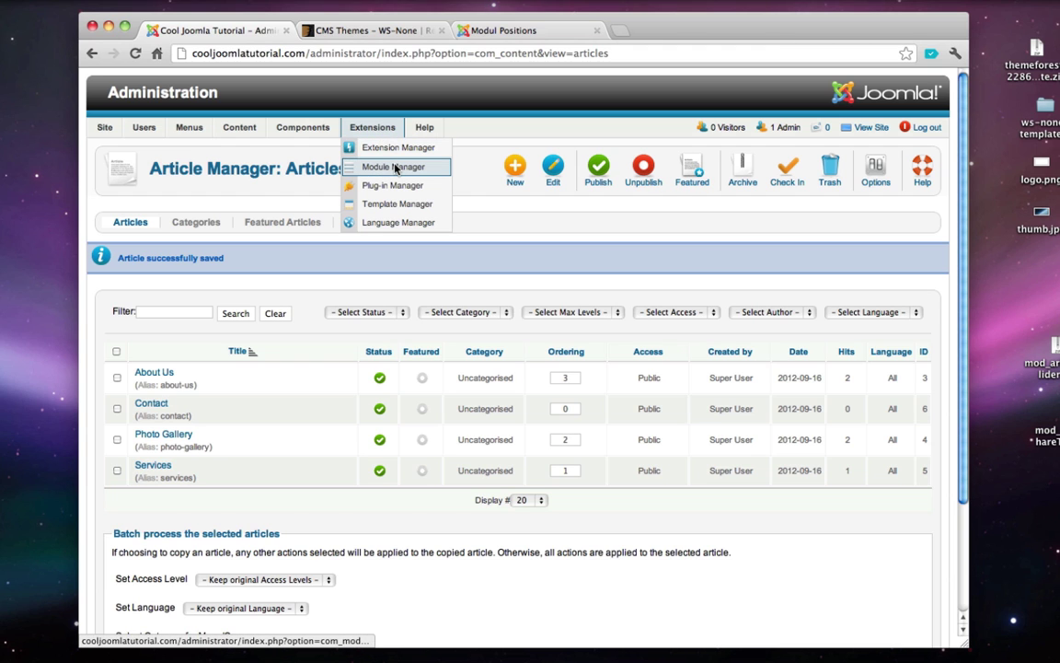
pyautogui.click(395, 166)
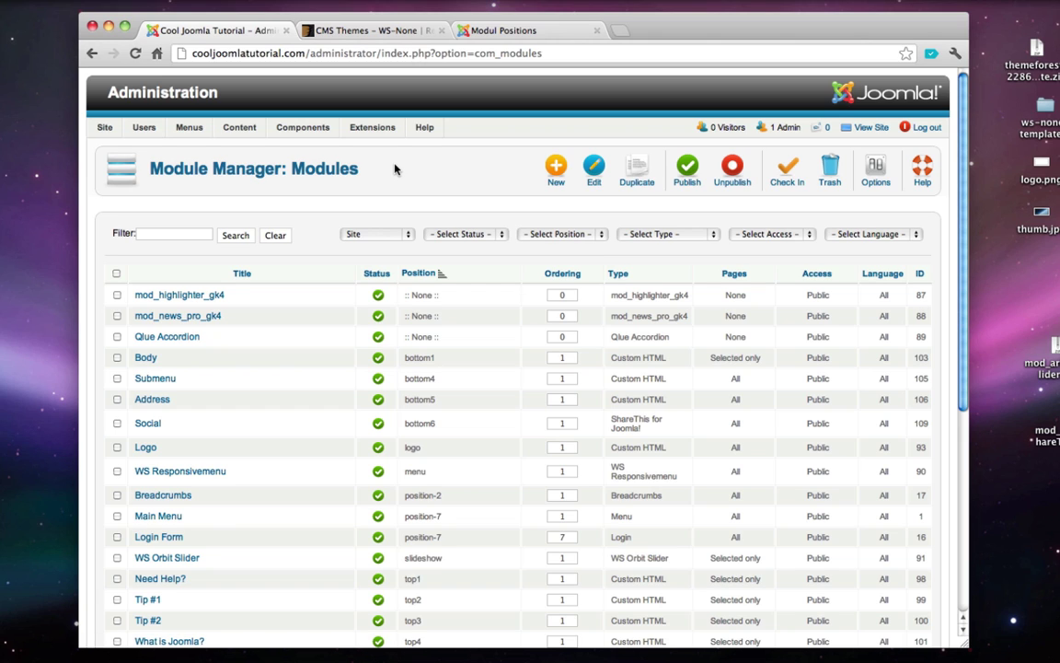
# - Create a Custom HTML module titled 'About' with its title hidden, then view the Modul Positions page
pyautogui.click(557, 166)
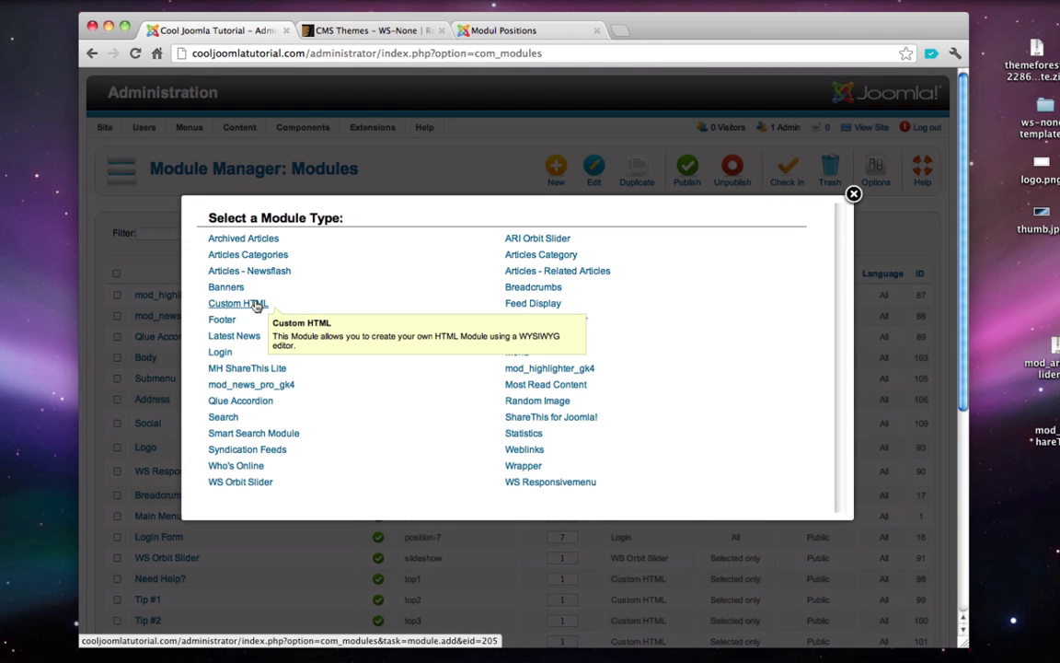
pyautogui.click(257, 304)
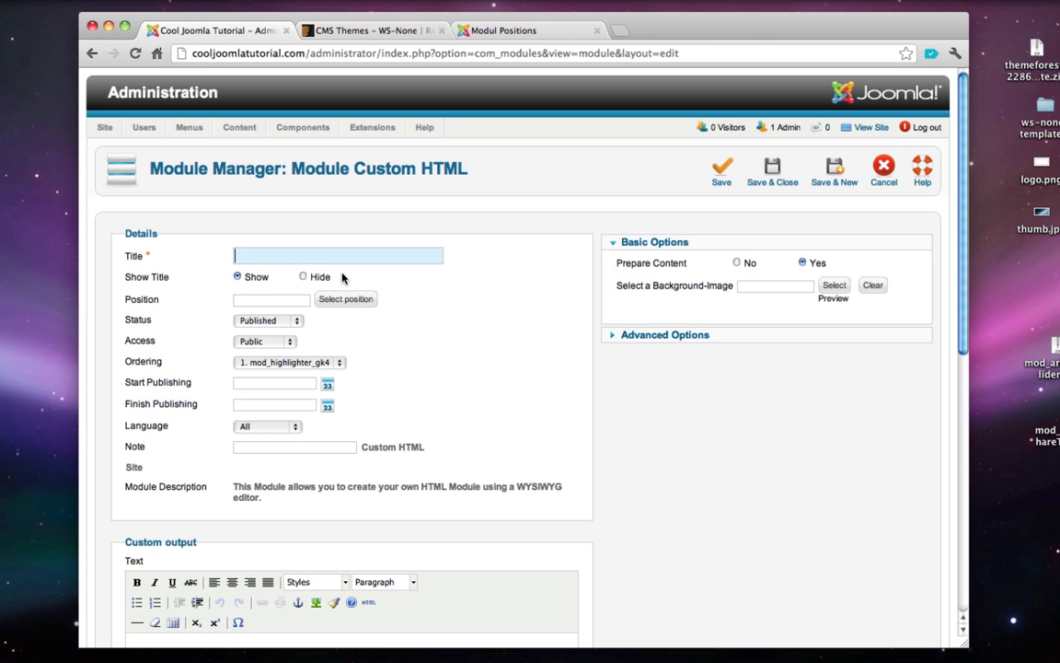
pyautogui.write('About')
pyautogui.click(304, 277)
pyautogui.click(538, 31)
pyautogui.scroll(5, 429, 285)
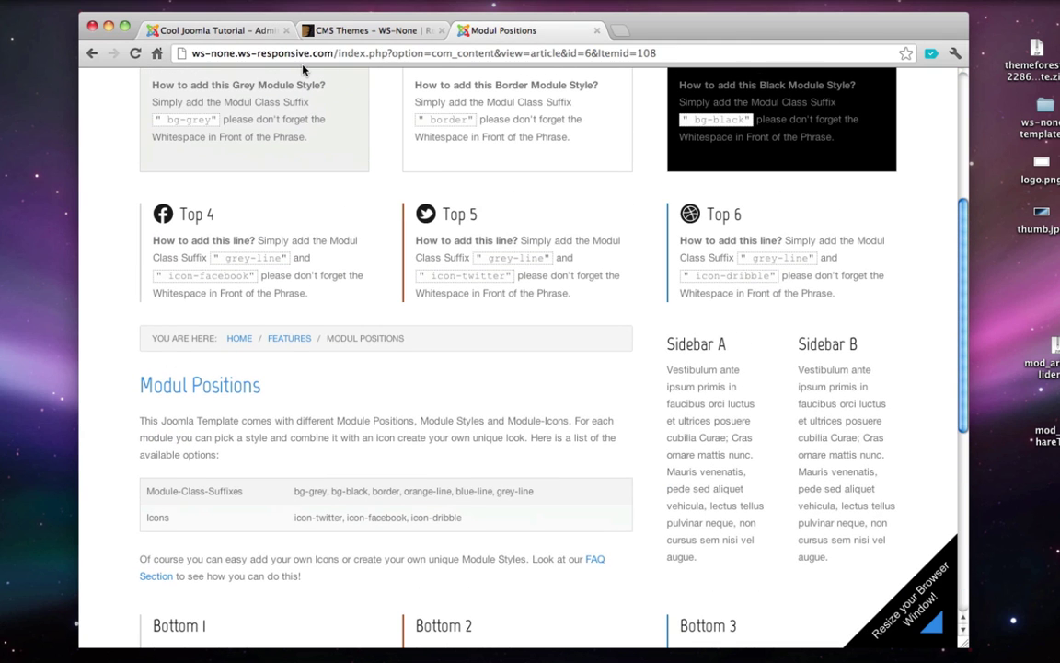
# - Assign the About module to sidebar-a, filtering the positions list on 'sidebar'
pyautogui.click(217, 34)
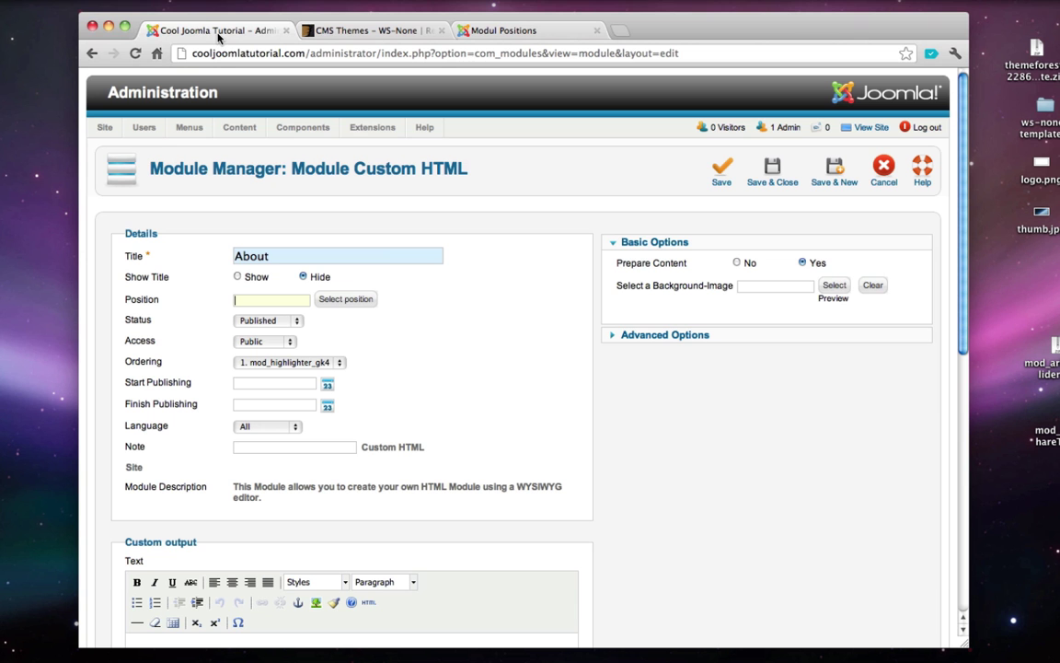
pyautogui.click(348, 299)
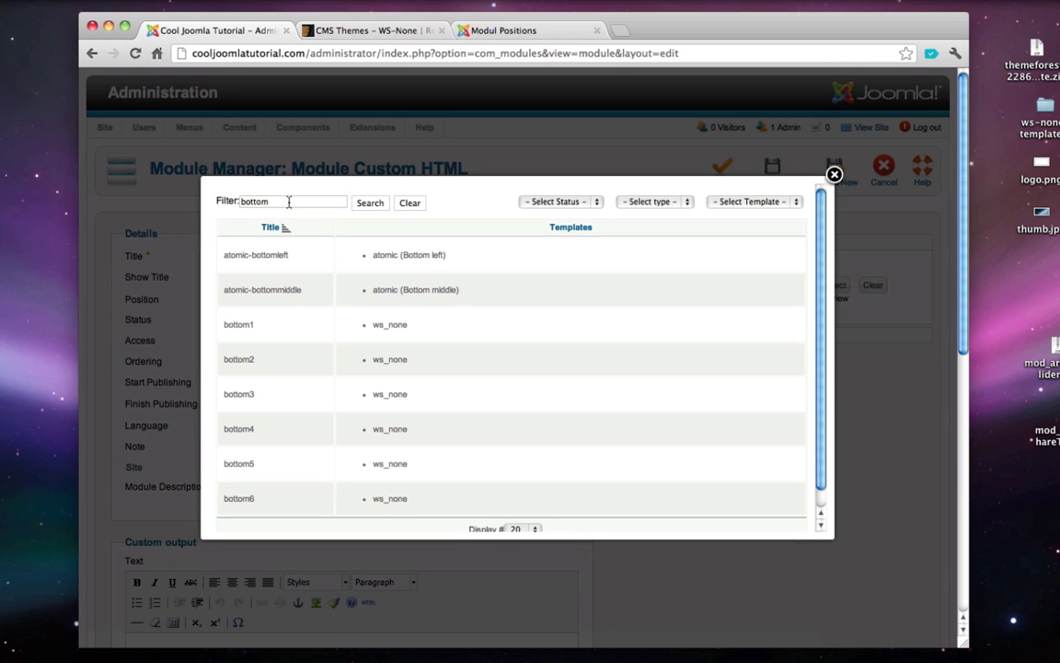
pyautogui.doubleClick(260, 202)
pyautogui.write('sidebar')
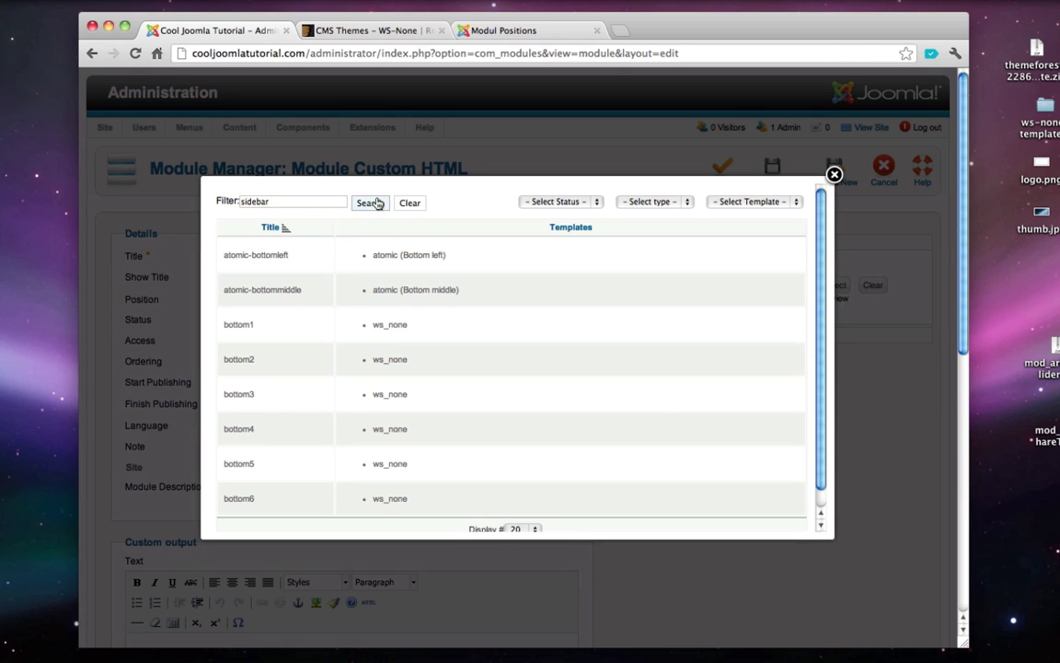
pyautogui.click(371, 203)
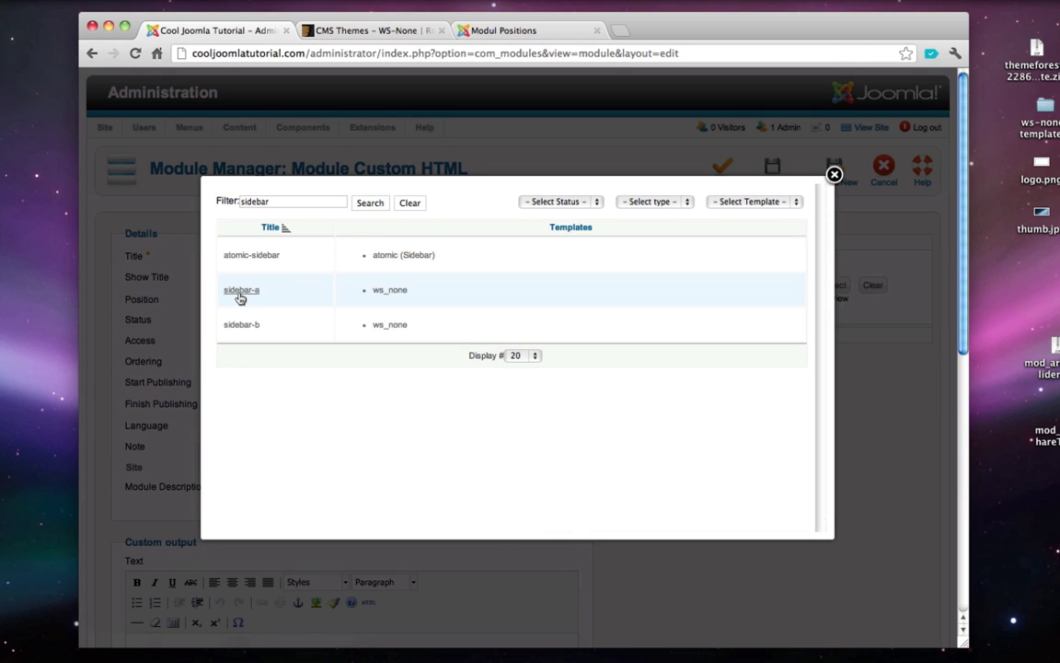
pyautogui.click(386, 293)
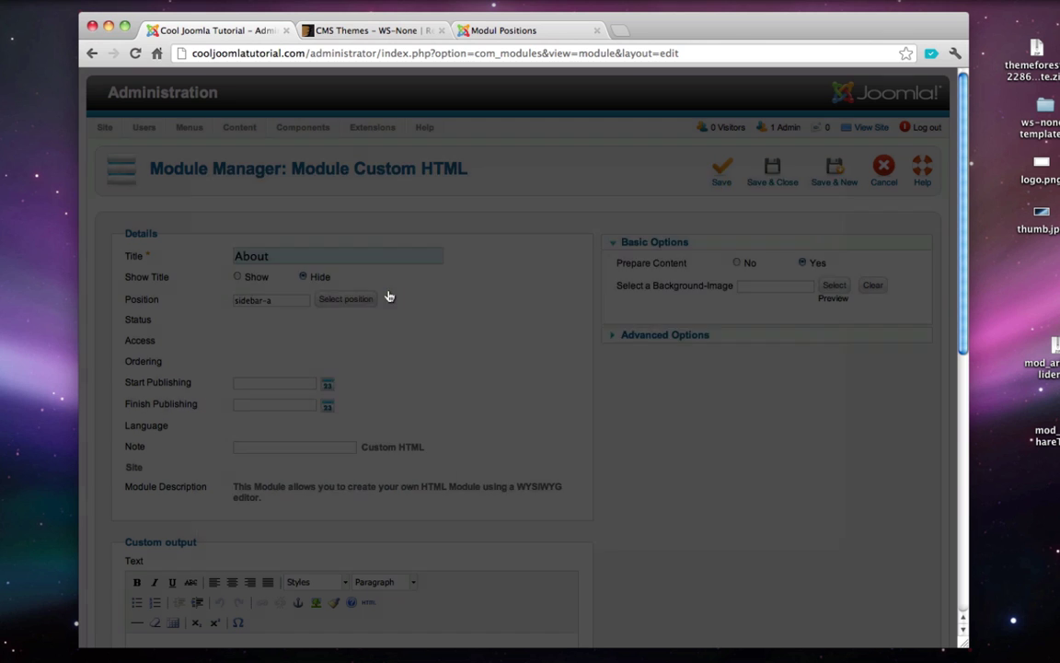
pyautogui.scroll(-5, 485, 290)
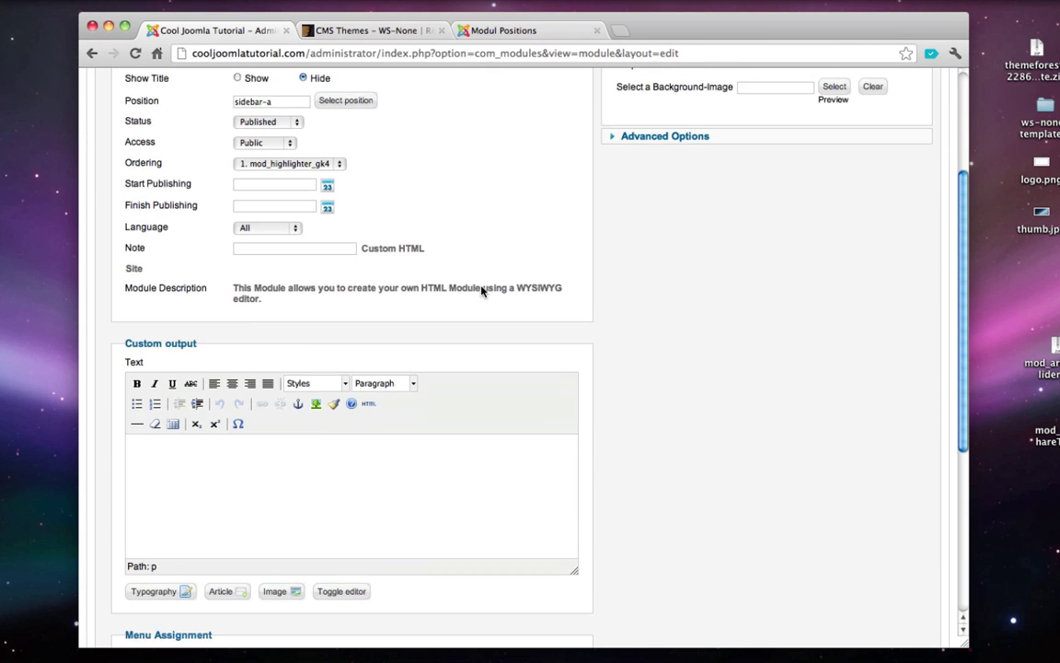
# - Copy the staff and Lorem ipsum text from the note into the module content
pyautogui.moveTo(772, 659)
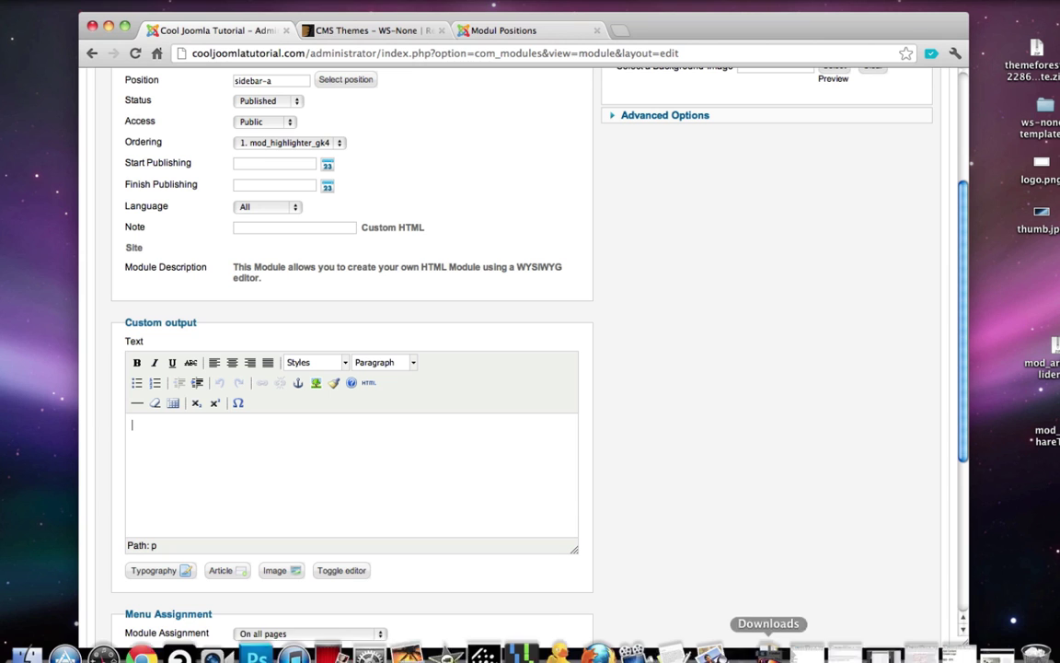
pyautogui.click(912, 657)
pyautogui.press('super+a')
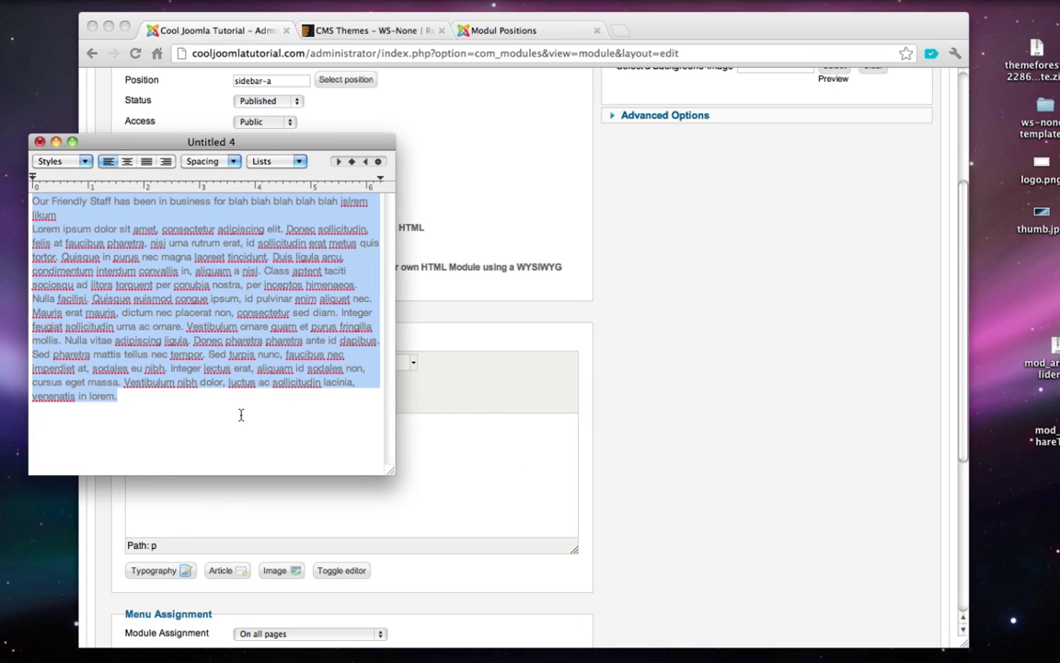
pyautogui.click(55, 141)
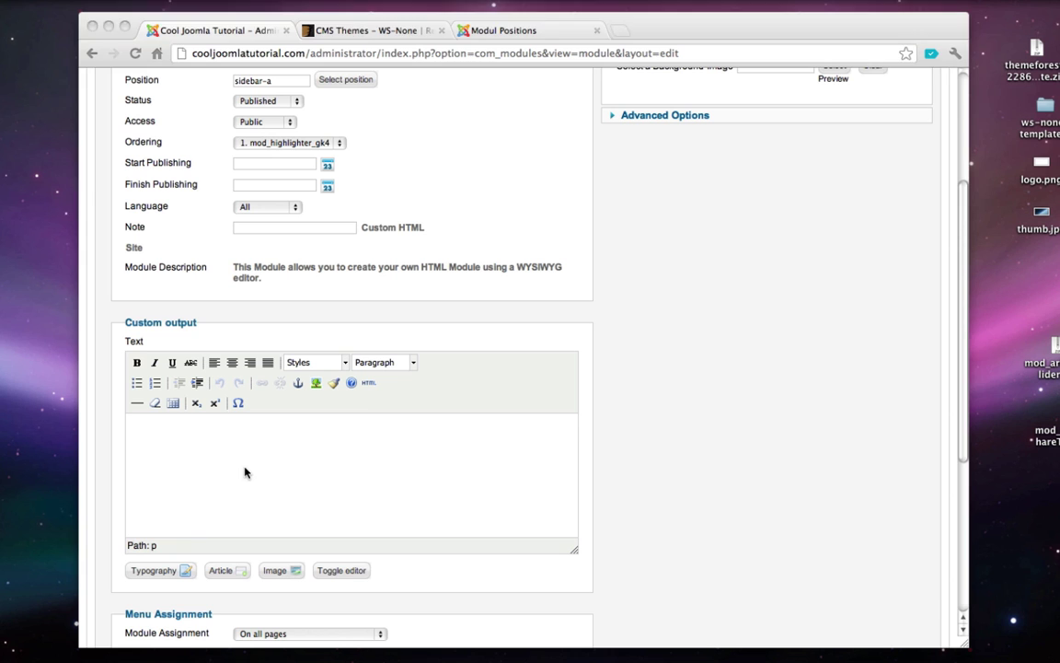
pyautogui.press('super+v')
pyautogui.scroll(3, 276, 460)
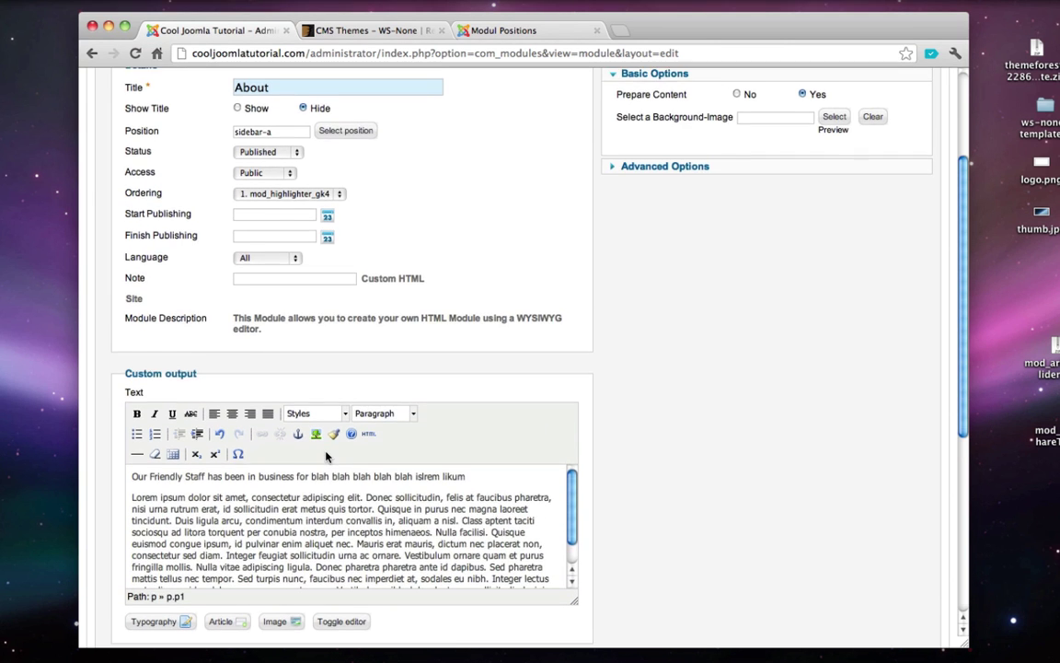
pyautogui.scroll(-2, 324, 453)
pyautogui.scroll(-2, 324, 453)
pyautogui.scroll(2, 369, 405)
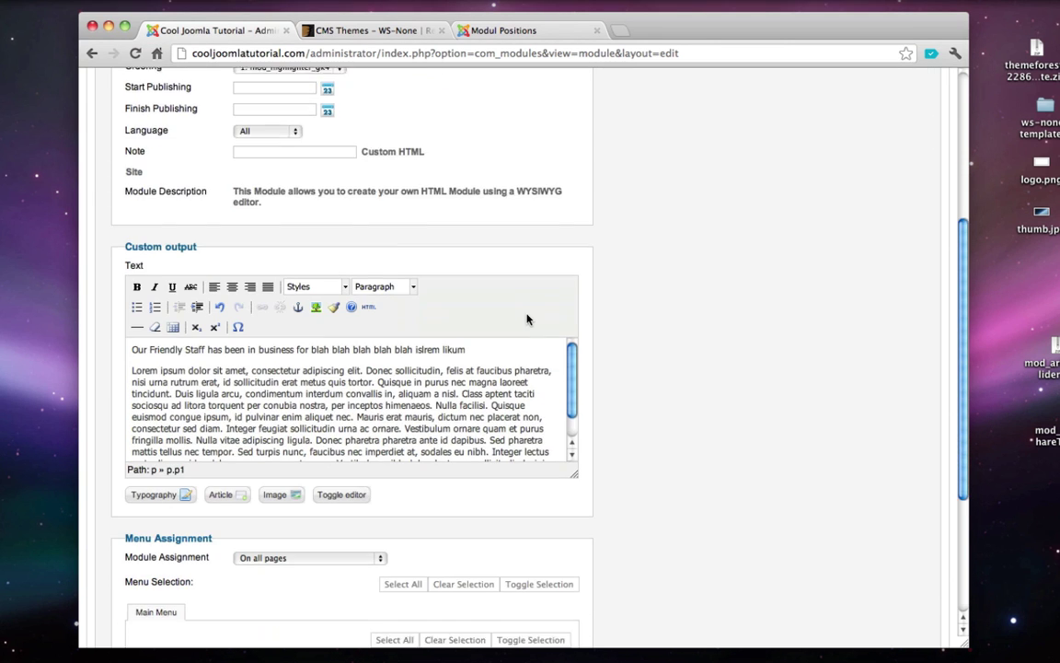
pyautogui.scroll(-6, 528, 319)
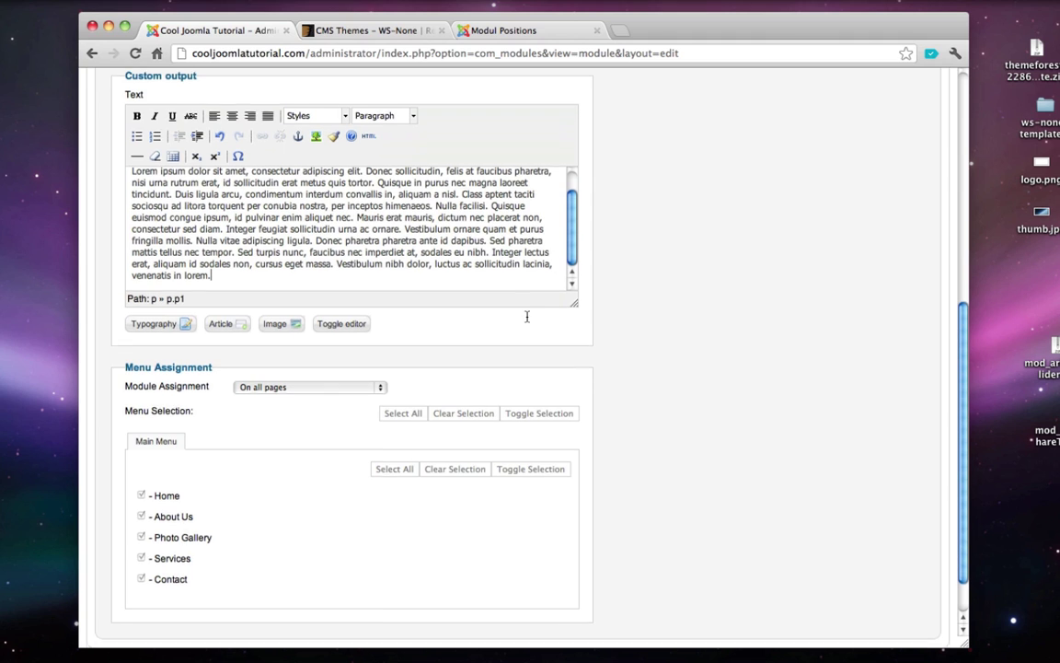
# - Show the module only on selected pages, untick all menu pages, and save it
pyautogui.click(304, 386)
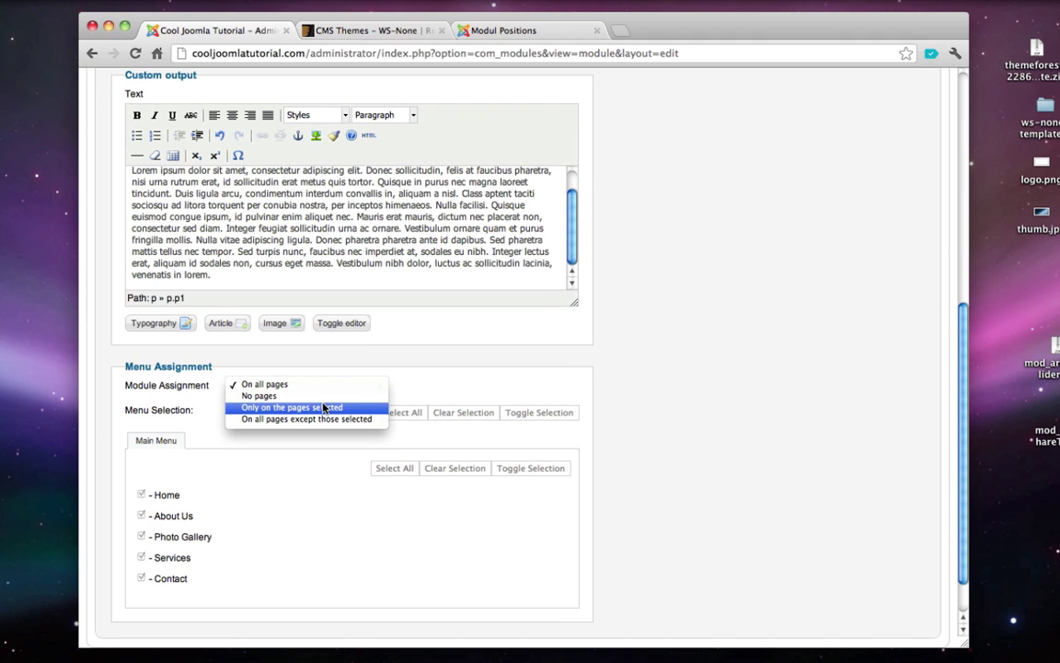
pyautogui.click(324, 408)
pyautogui.scroll(-2, 274, 506)
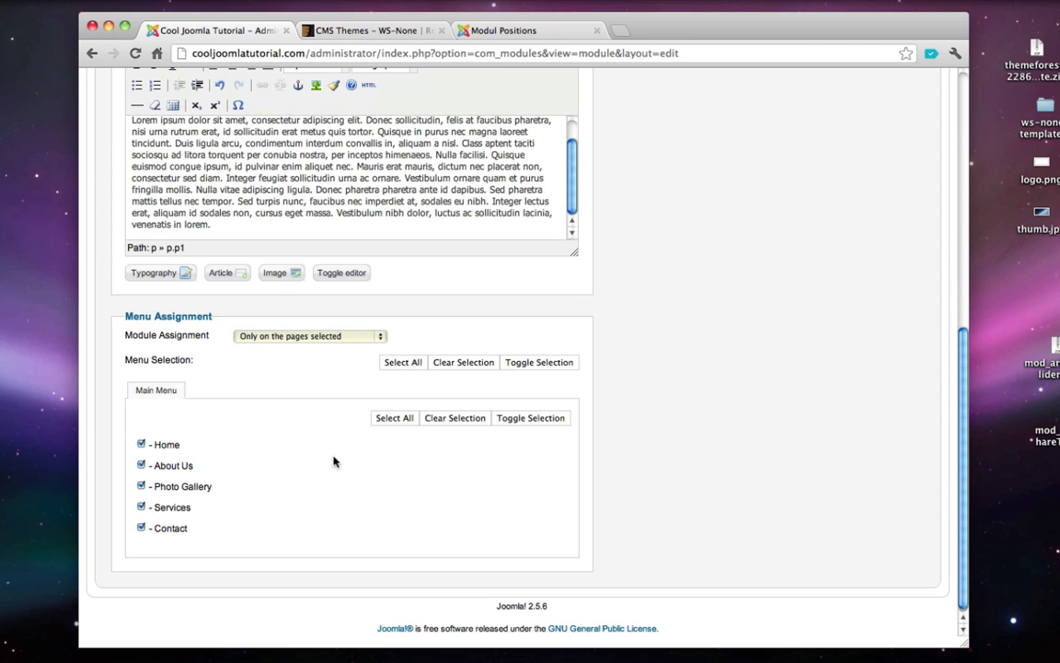
pyautogui.click(457, 420)
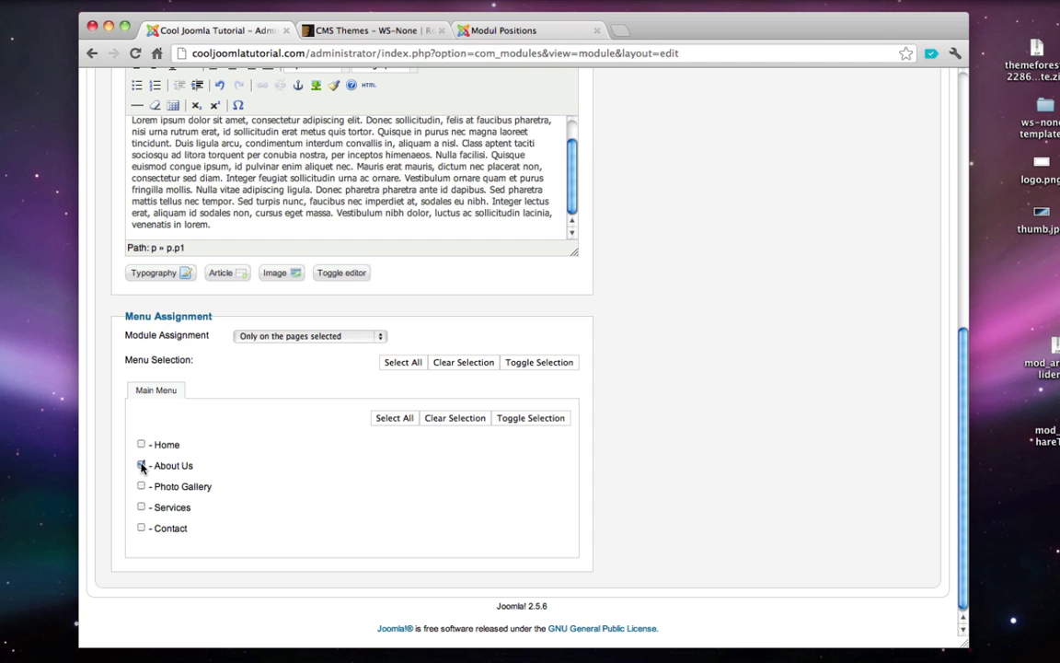
pyautogui.scroll(10, 142, 466)
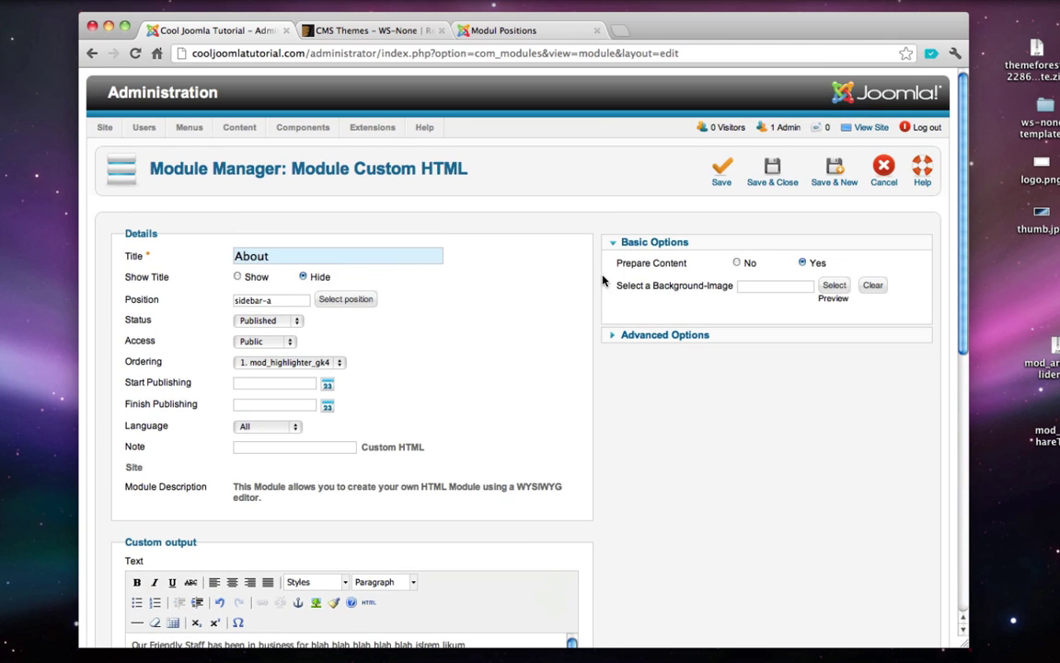
pyautogui.click(771, 172)
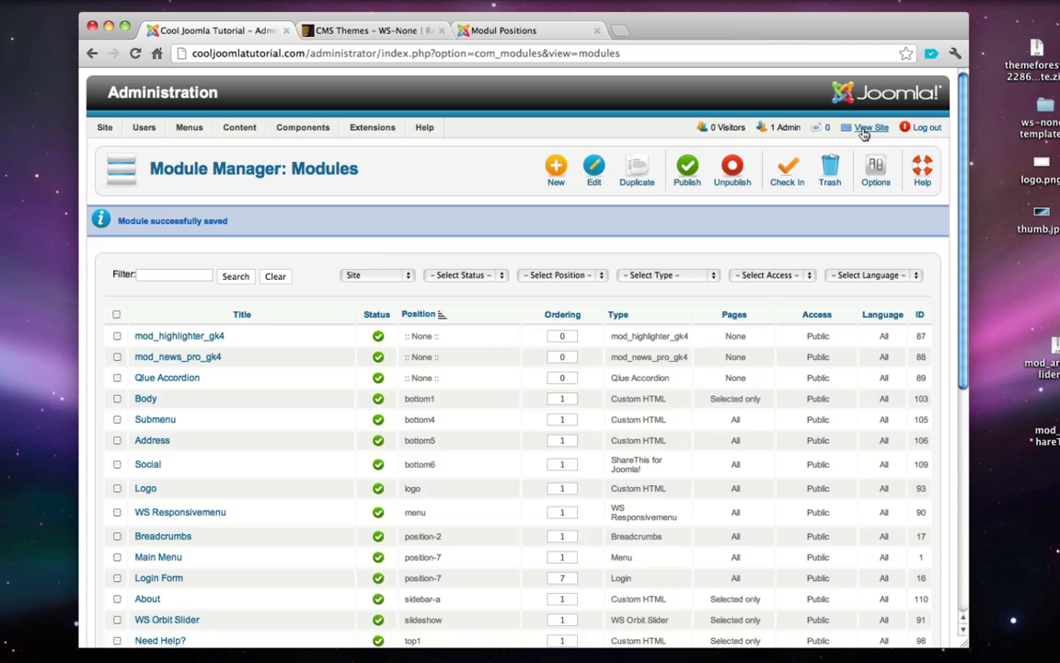
pyautogui.click(864, 132)
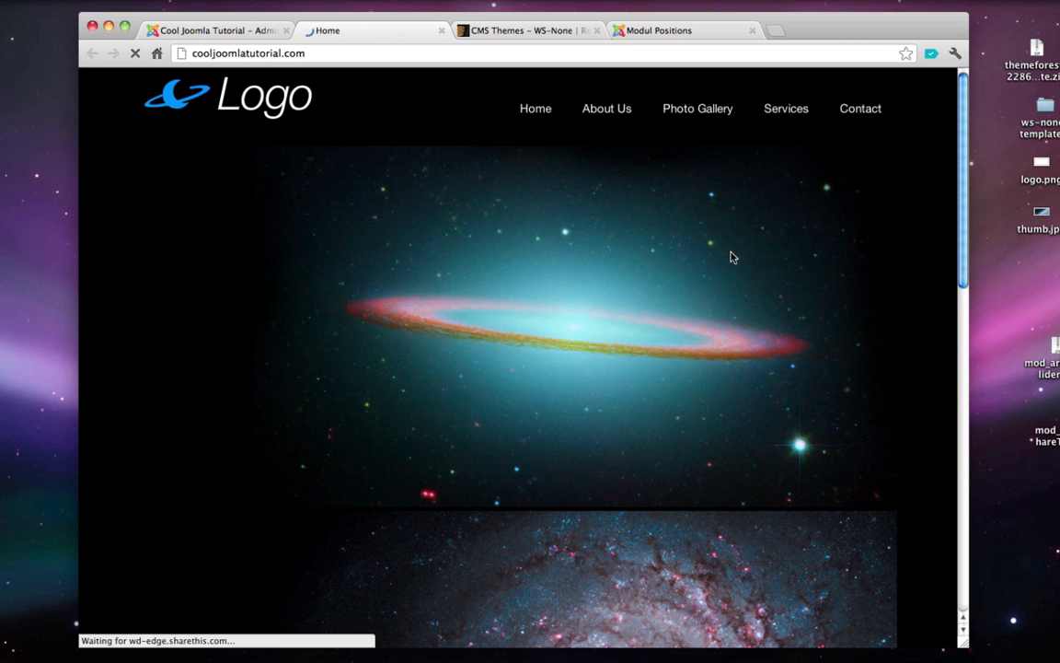
pyautogui.click(608, 109)
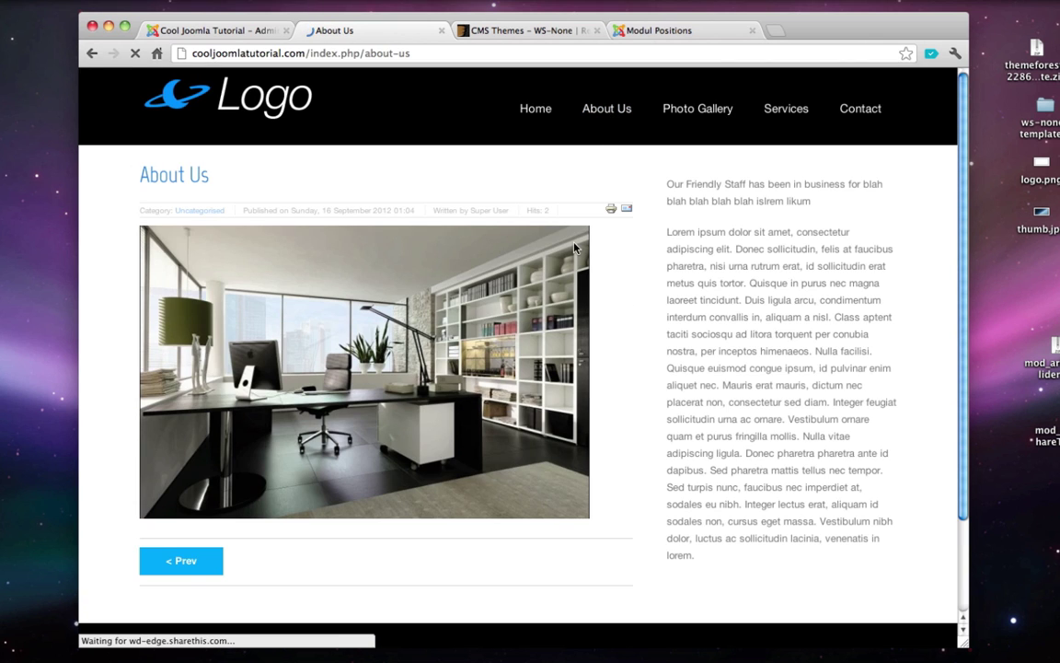
pyautogui.scroll(-2, 516, 217)
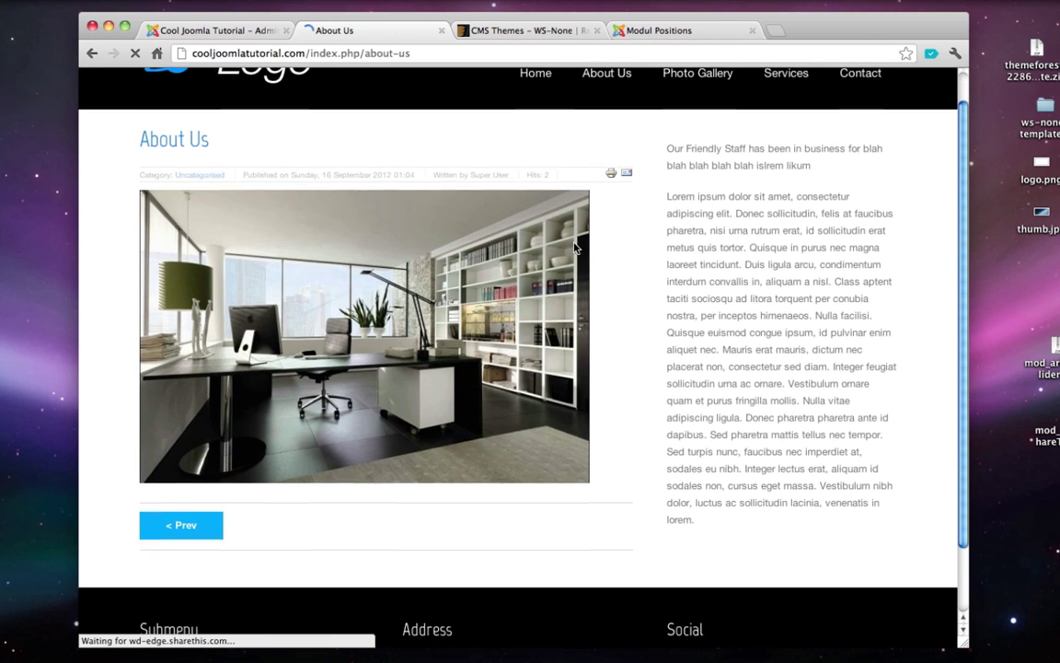
pyautogui.scroll(2, 113, 213)
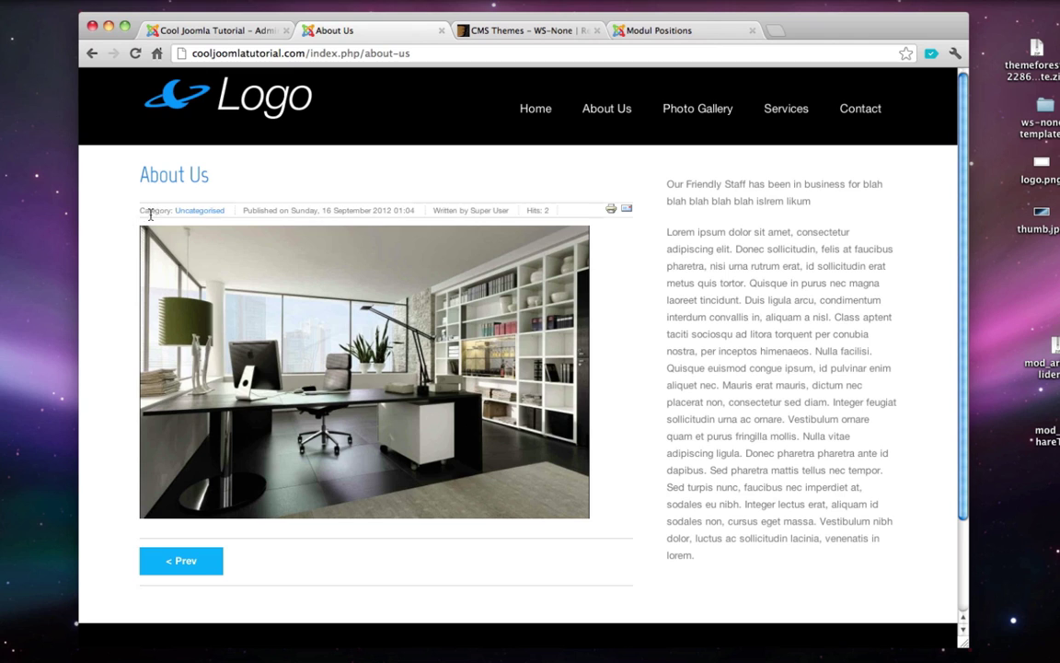
pyautogui.moveTo(139, 213); pyautogui.dragTo(611, 209)
pyautogui.click(276, 572)
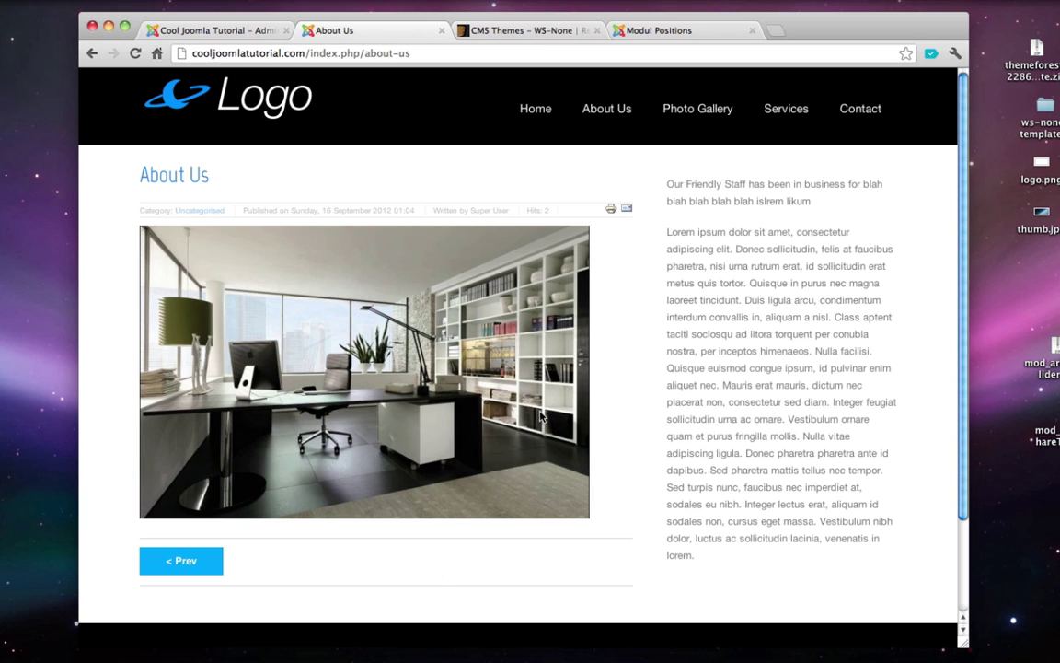
pyautogui.click(442, 31)
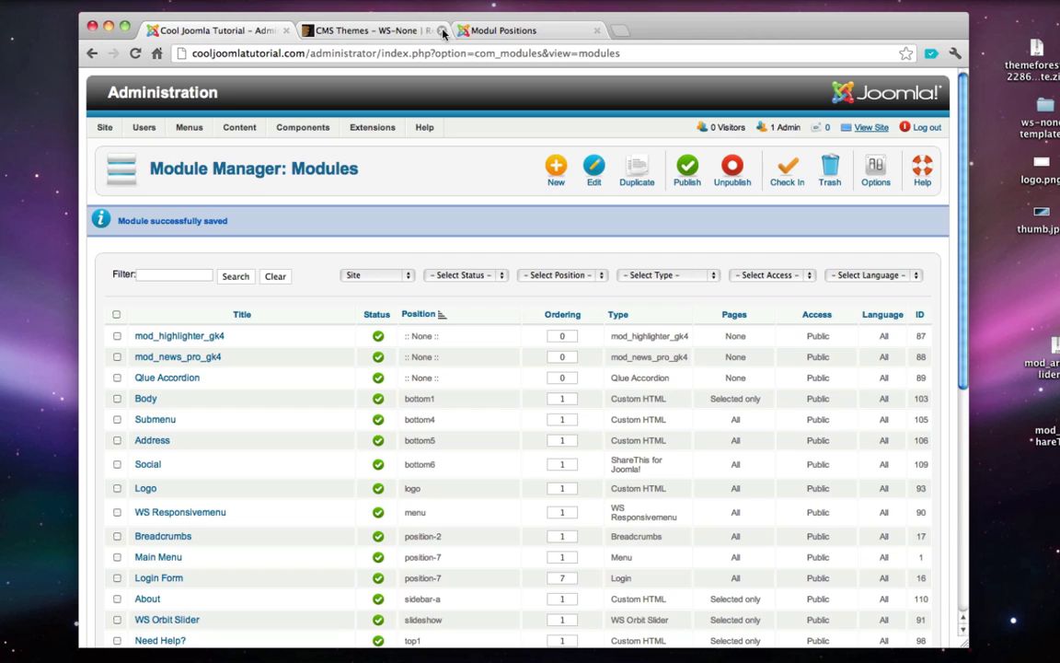
# - In the Article Manager options, hide article titles and turn off linked titles
pyautogui.moveTo(202, 134)
pyautogui.moveTo(235, 129)
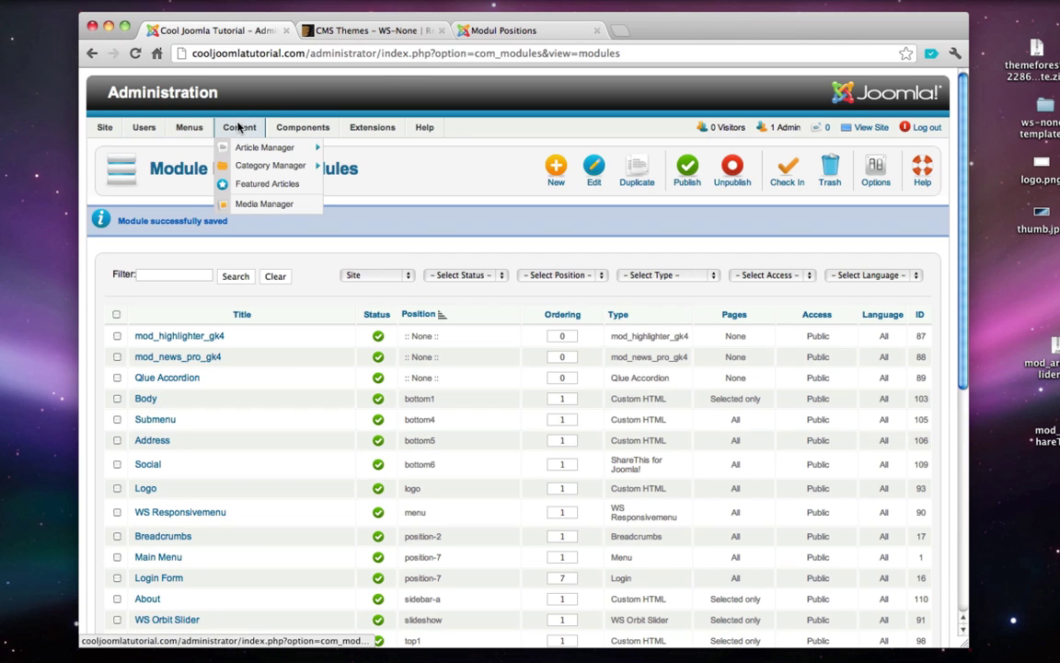
pyautogui.click(250, 148)
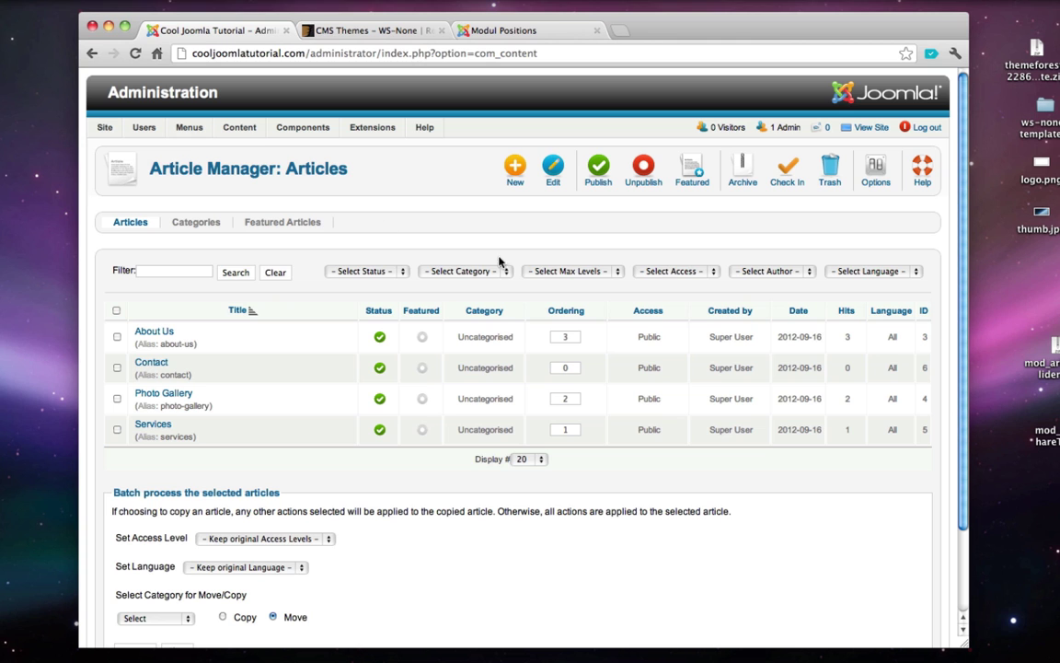
pyautogui.click(873, 181)
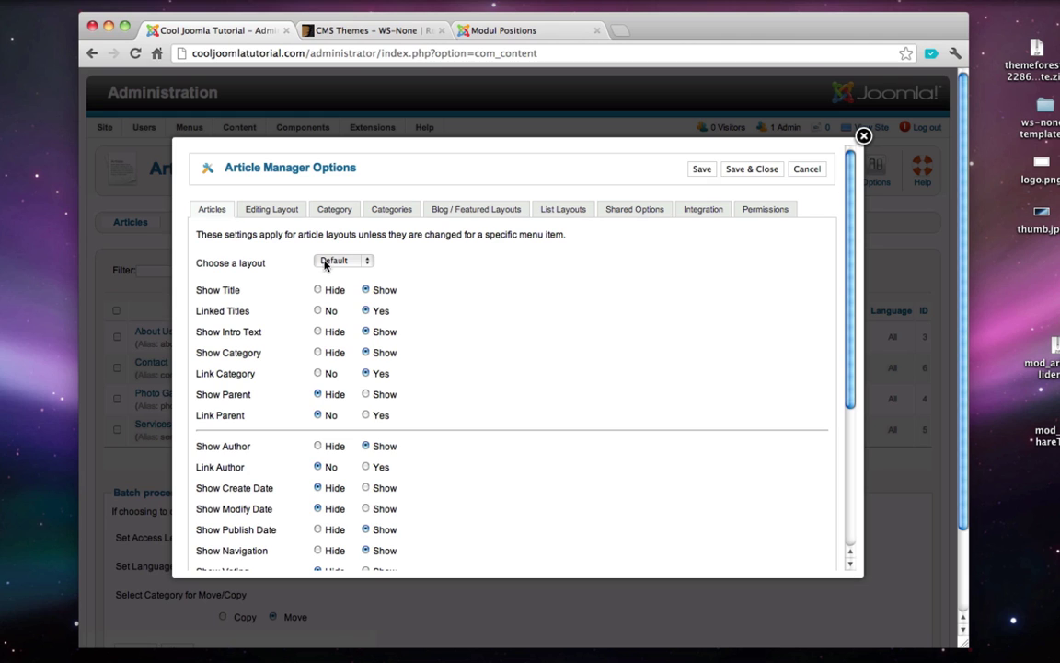
pyautogui.moveTo(212, 293)
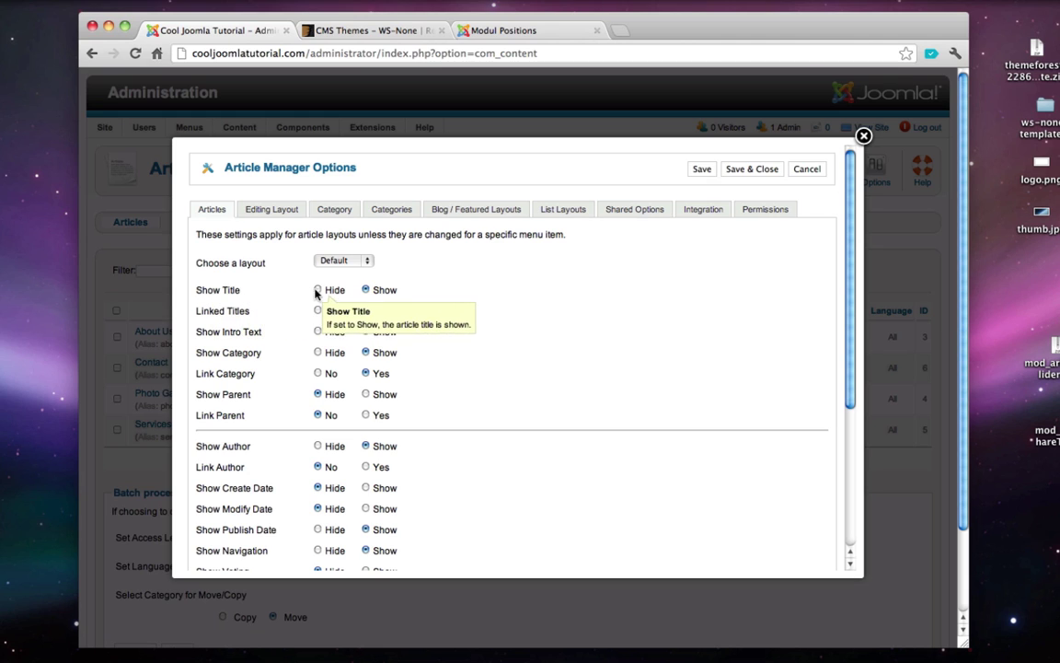
pyautogui.click(317, 289)
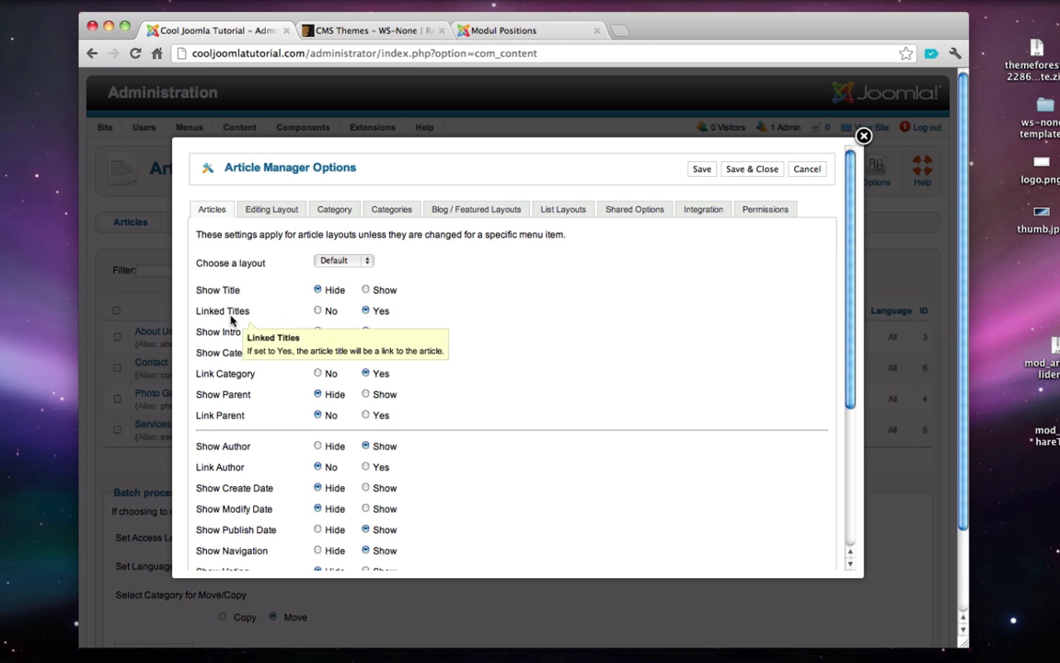
pyautogui.click(317, 311)
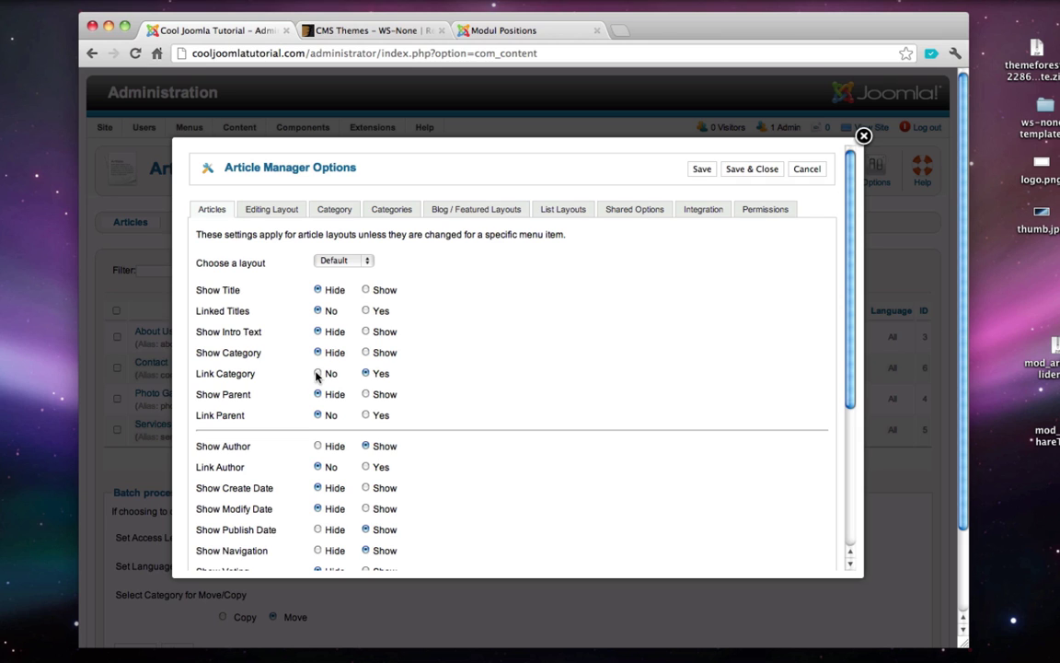
# - Hide the Read More link, article icons and hits, then save the options
pyautogui.scroll(-3, 317, 374)
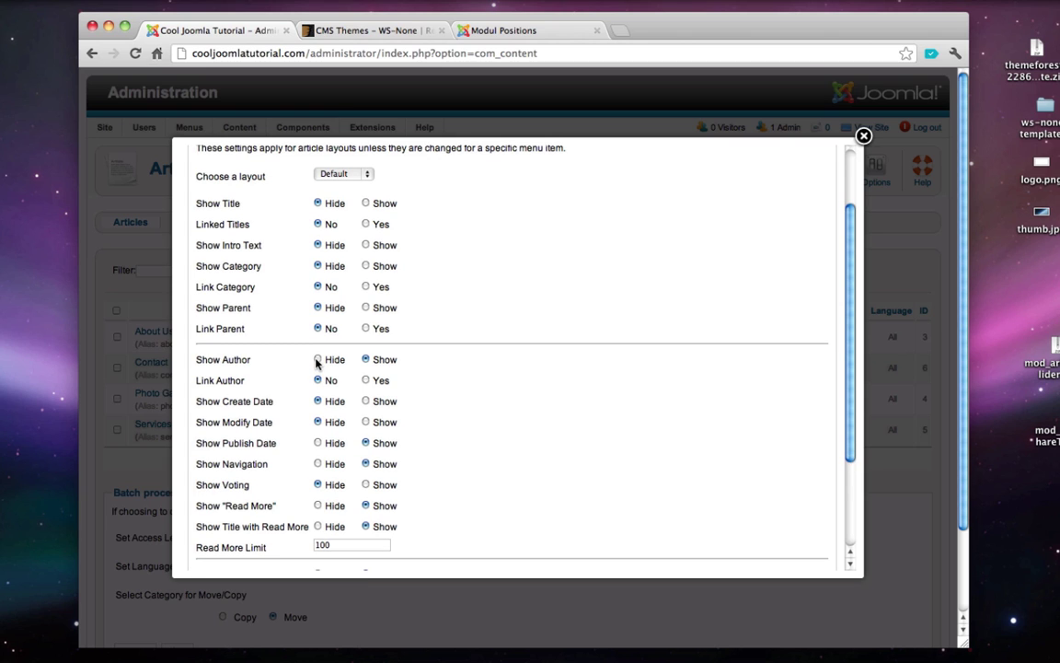
pyautogui.scroll(-1, 317, 363)
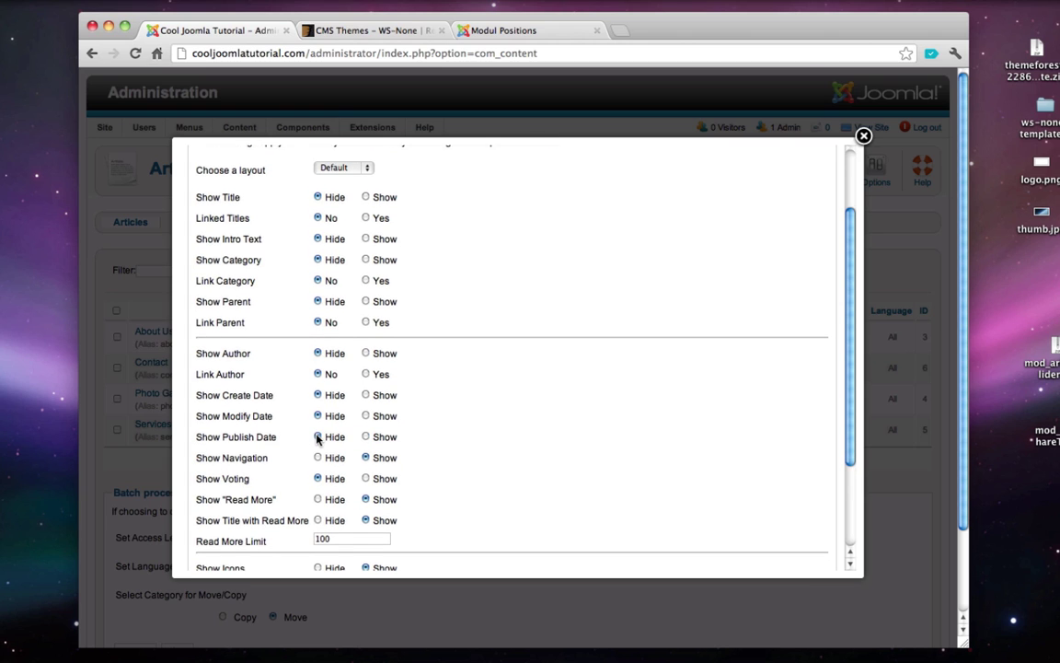
pyautogui.scroll(-1, 318, 439)
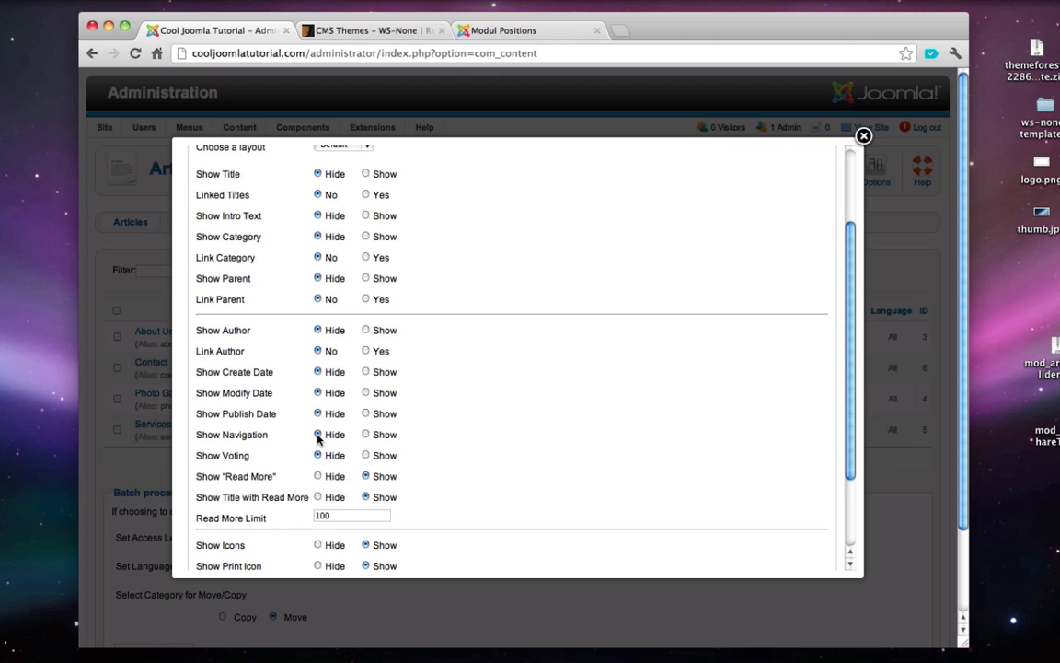
pyautogui.scroll(-1, 318, 439)
pyautogui.click(318, 460)
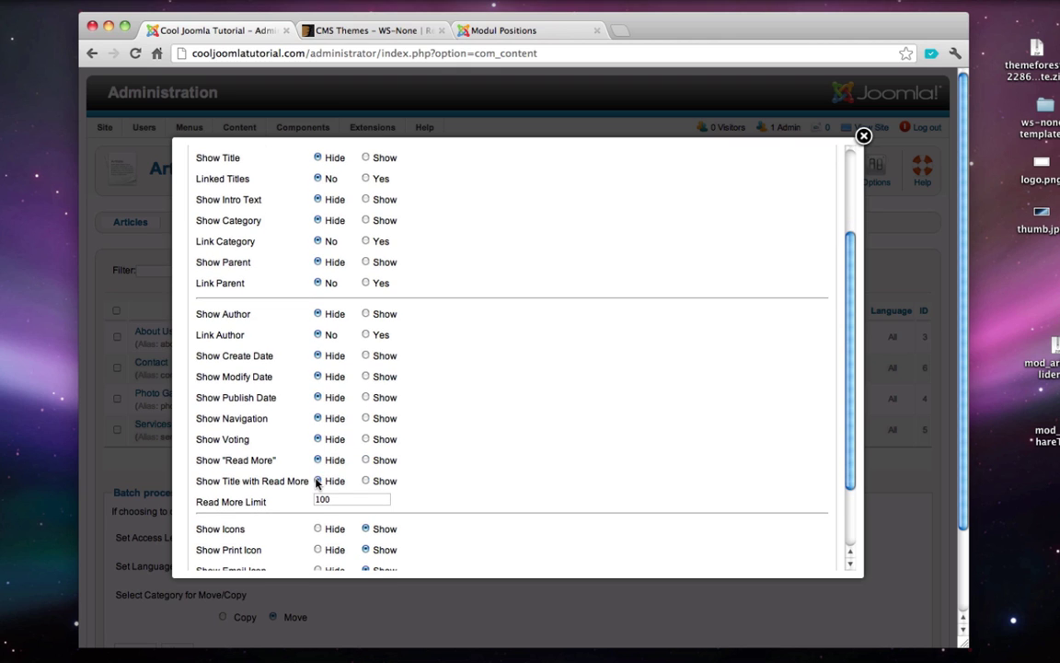
pyautogui.scroll(-5, 318, 481)
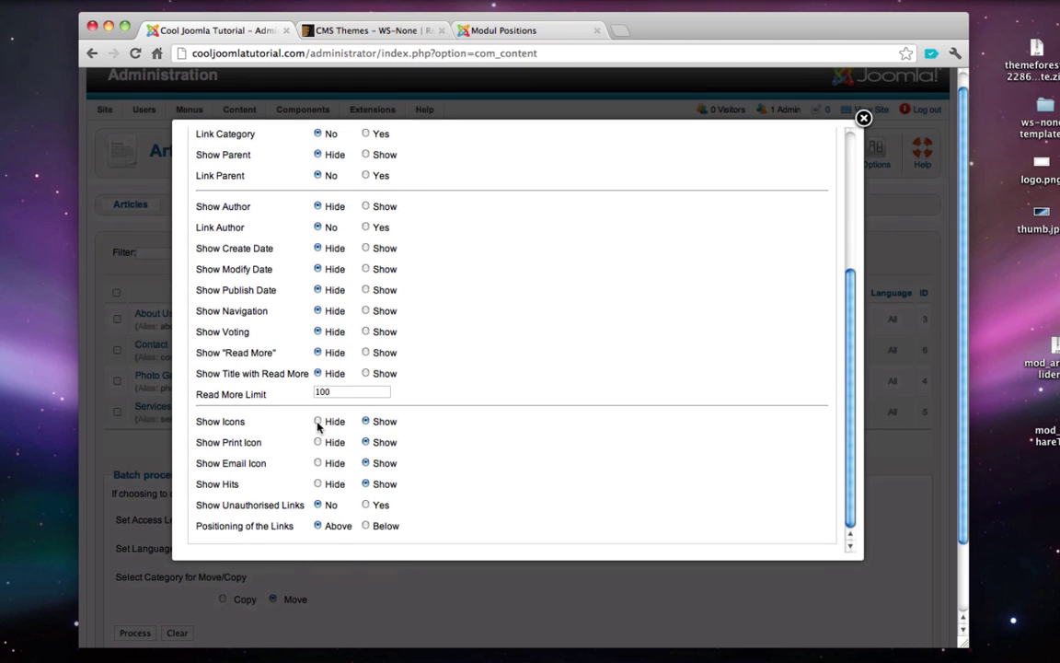
pyautogui.click(317, 421)
pyautogui.click(317, 484)
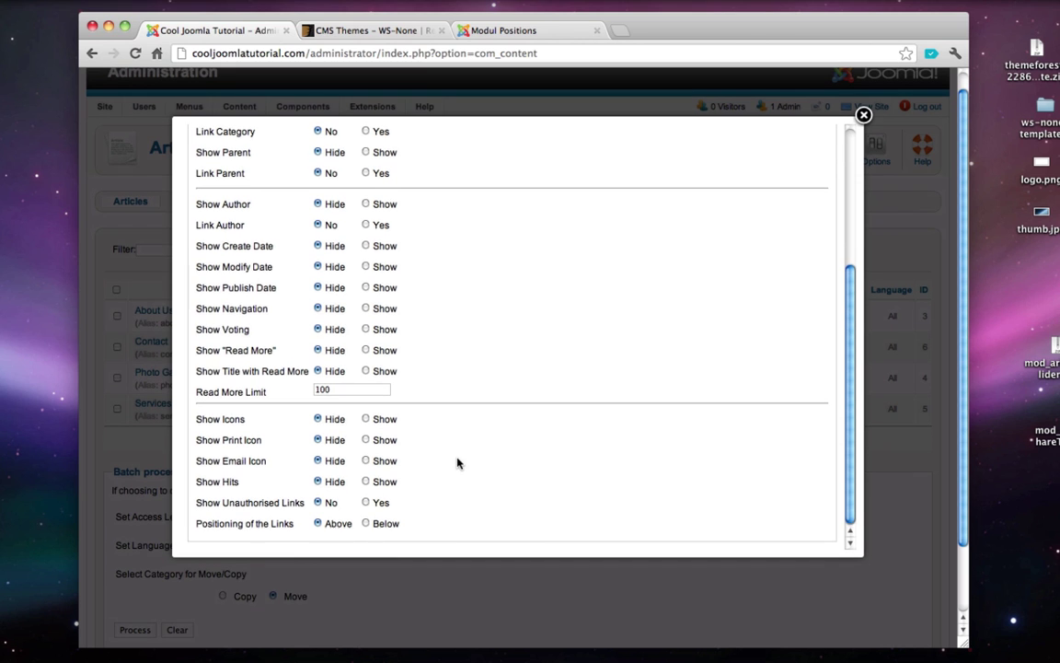
pyautogui.scroll(10, 458, 463)
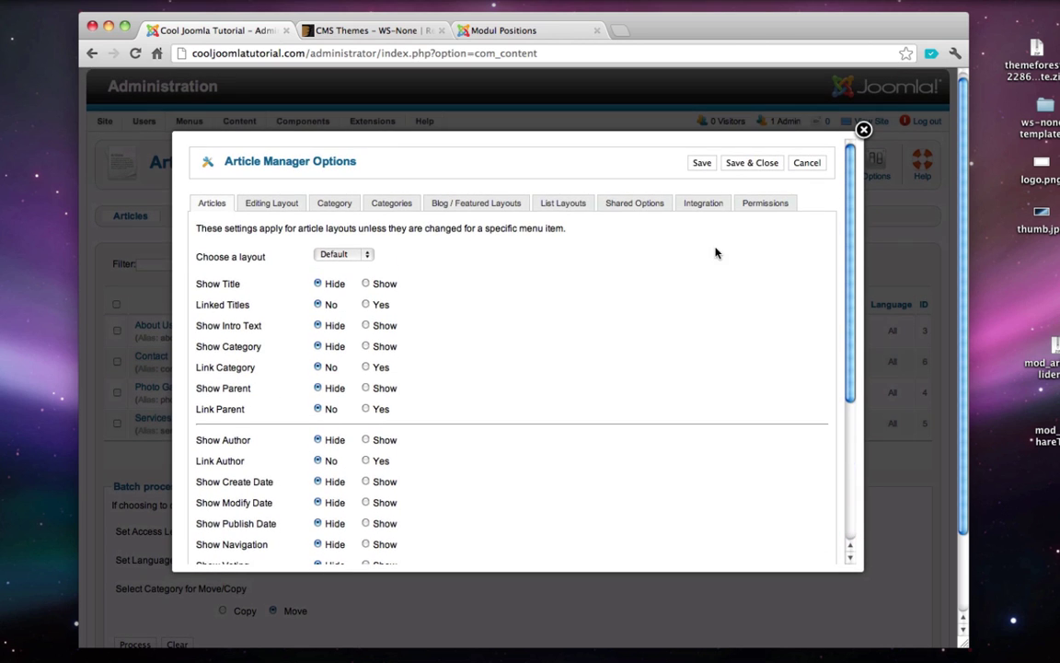
pyautogui.click(747, 163)
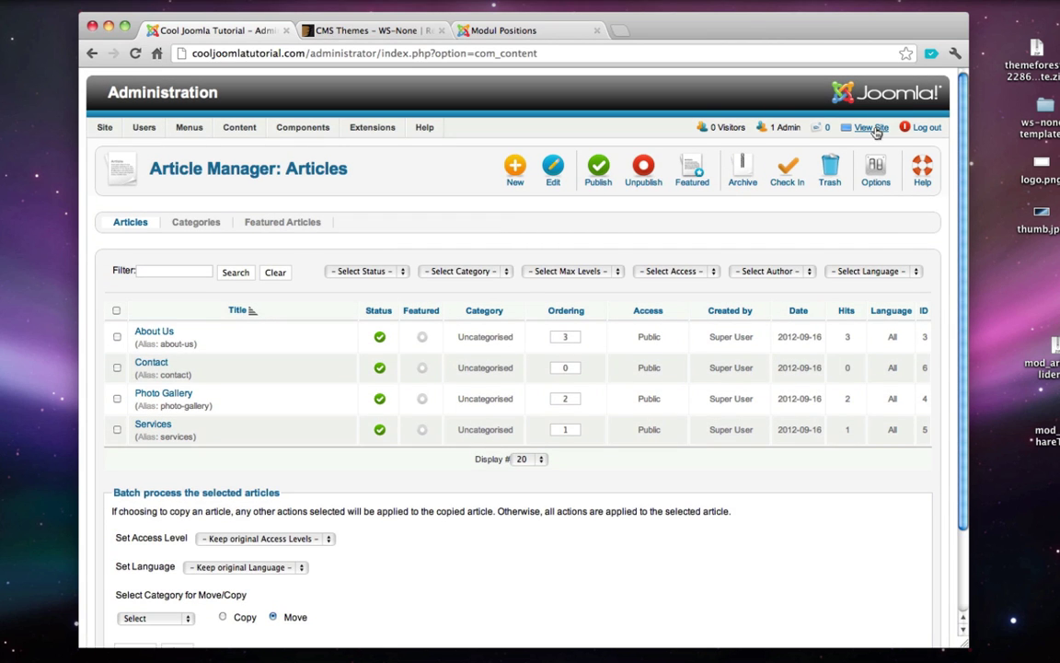
pyautogui.click(871, 123)
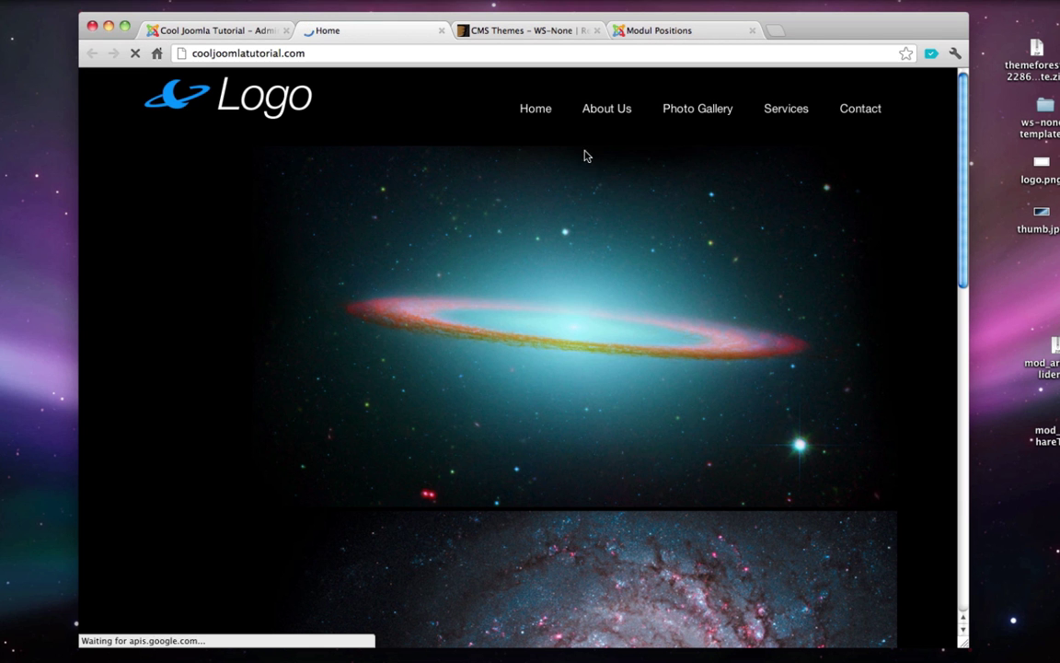
pyautogui.click(607, 109)
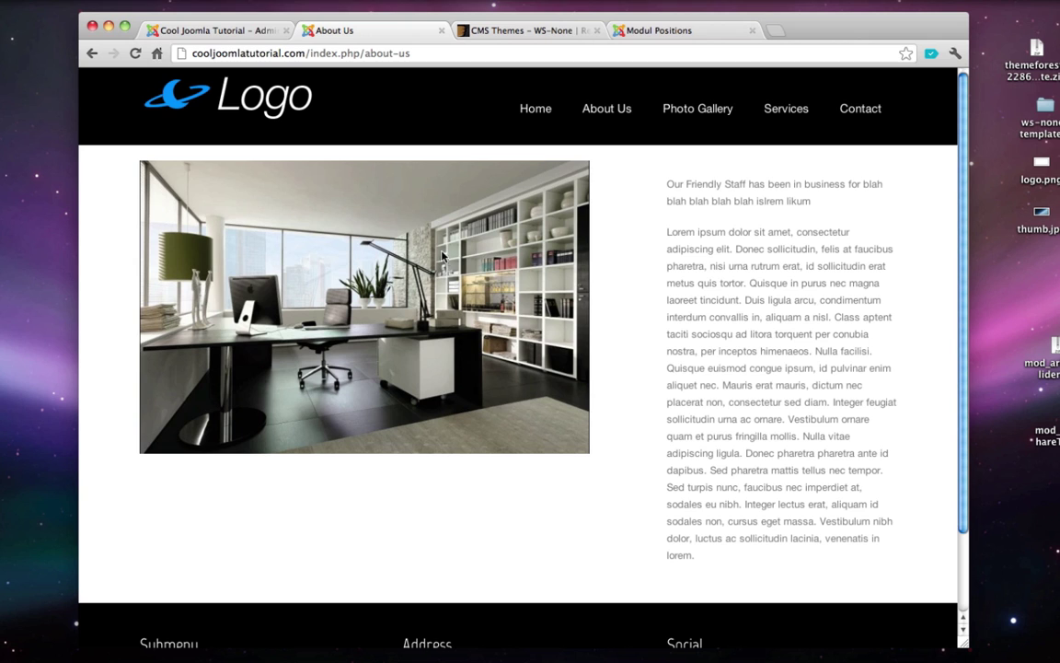
pyautogui.click(442, 31)
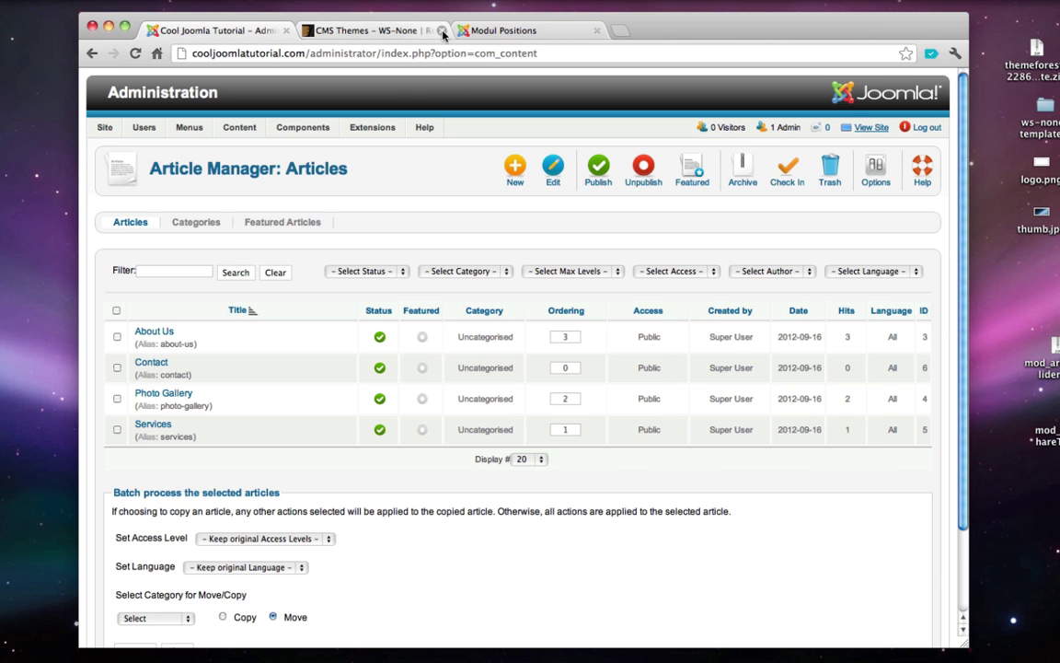
# - Open the About Us article for editing from the Article Manager
pyautogui.moveTo(209, 132)
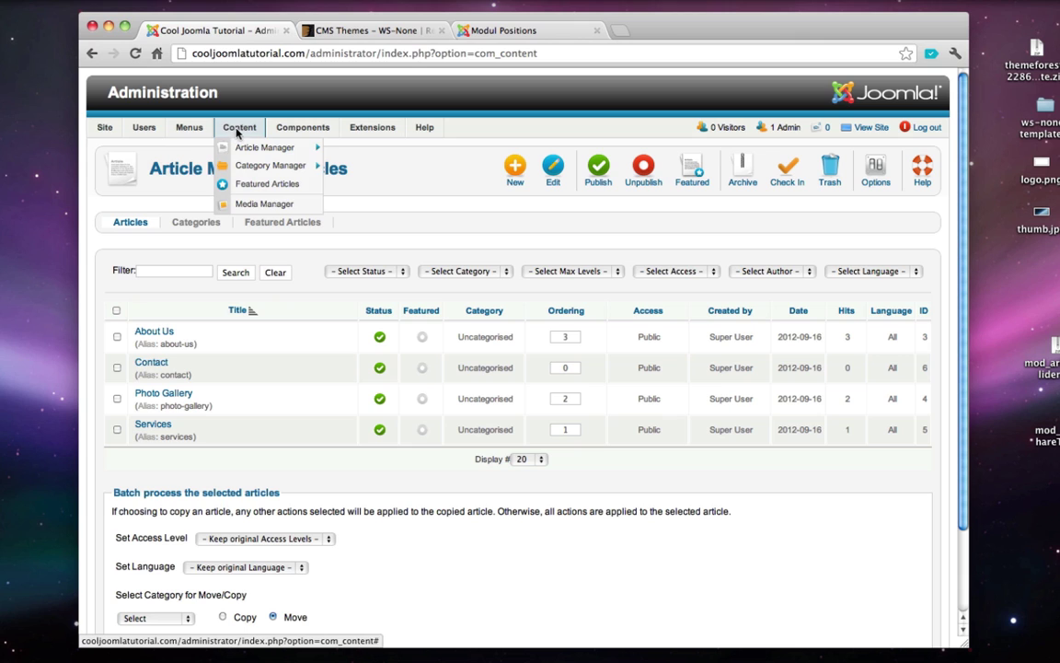
pyautogui.click(281, 148)
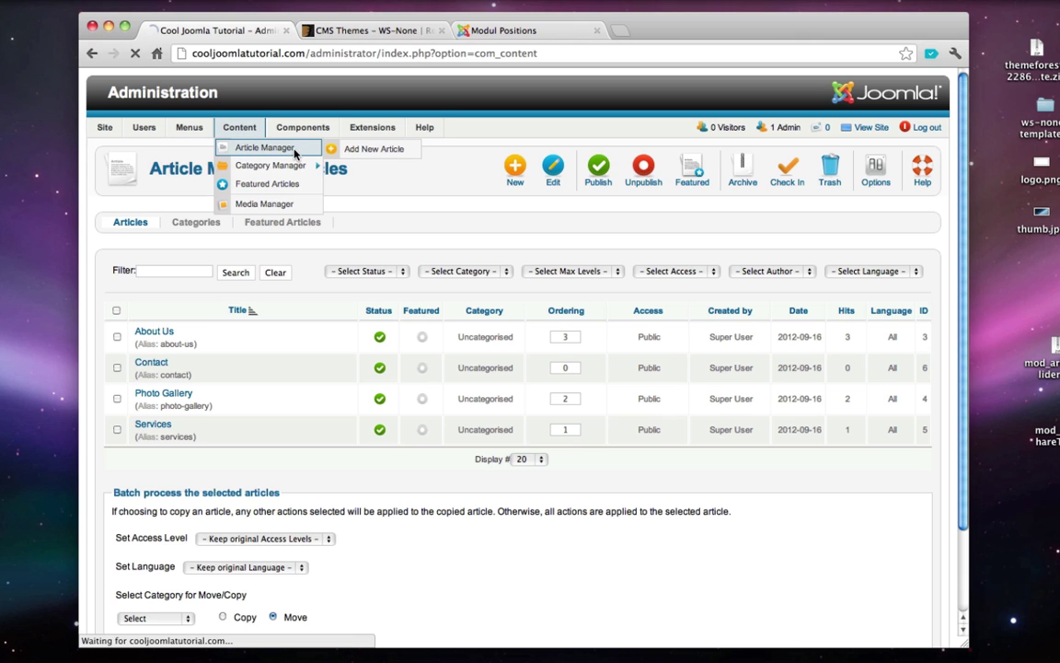
pyautogui.click(152, 333)
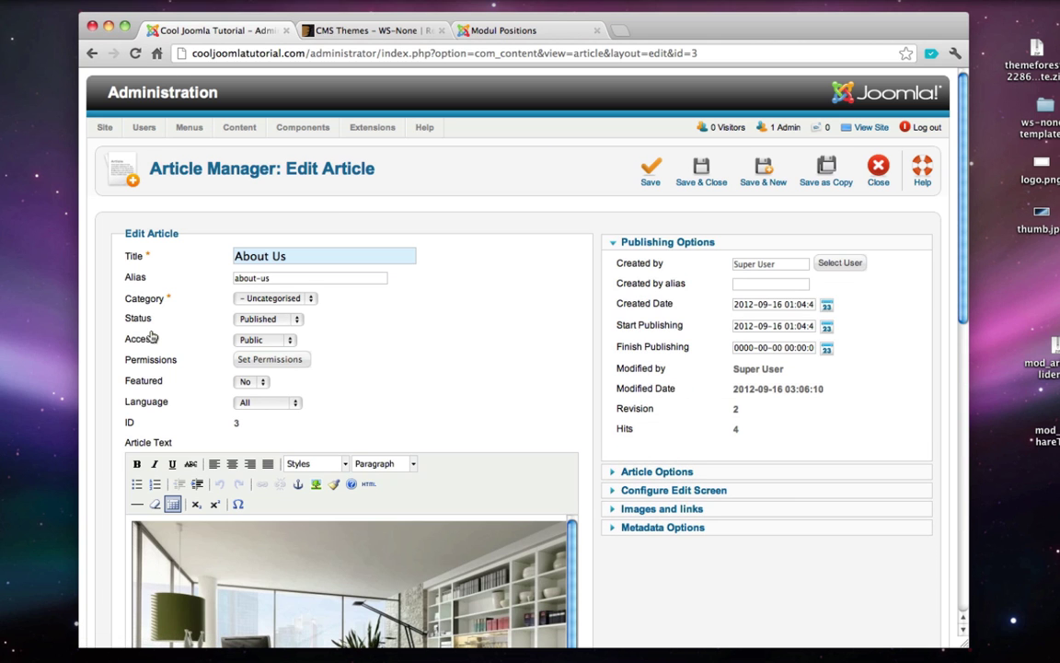
pyautogui.scroll(-3, 497, 332)
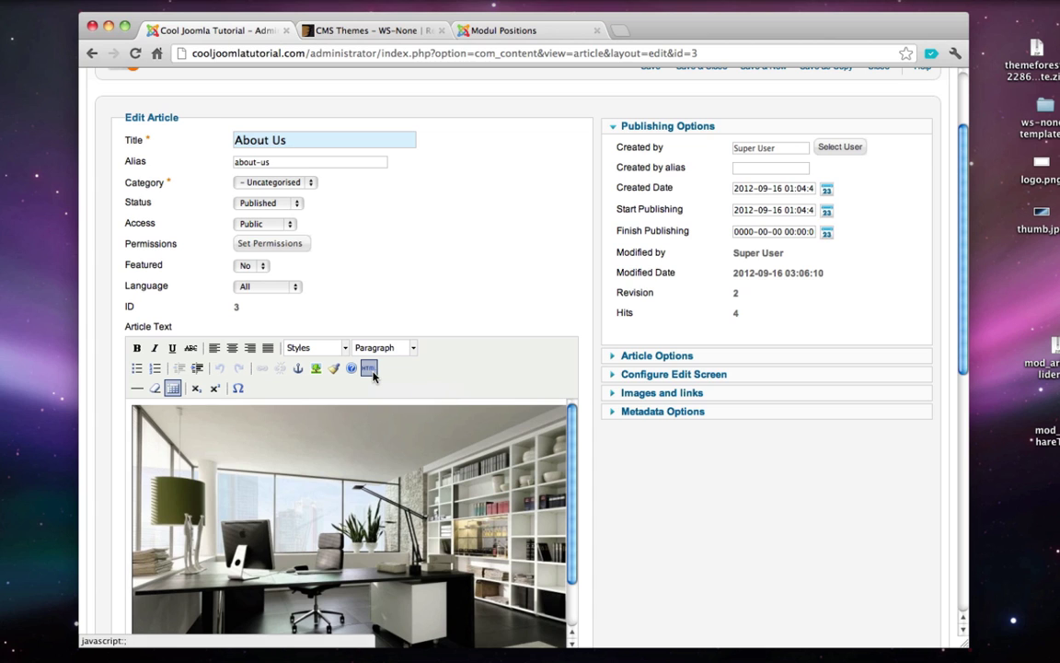
# - Insert three <br /> tags above the office image in the HTML source and save the article
pyautogui.click(368, 368)
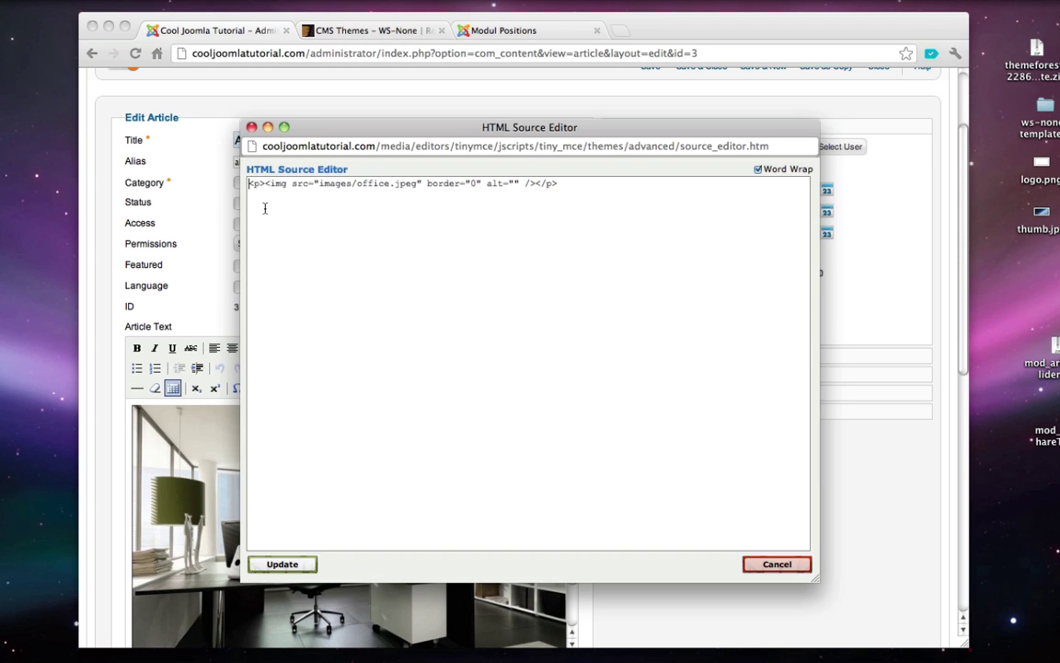
pyautogui.write('<')
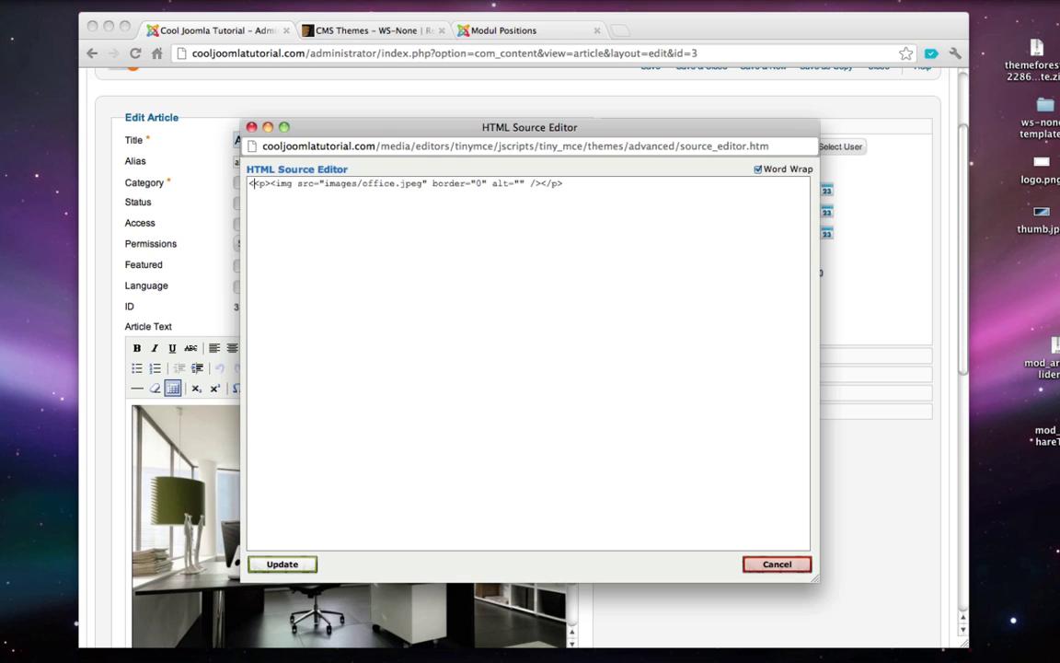
pyautogui.write('br')
pyautogui.write(' /')
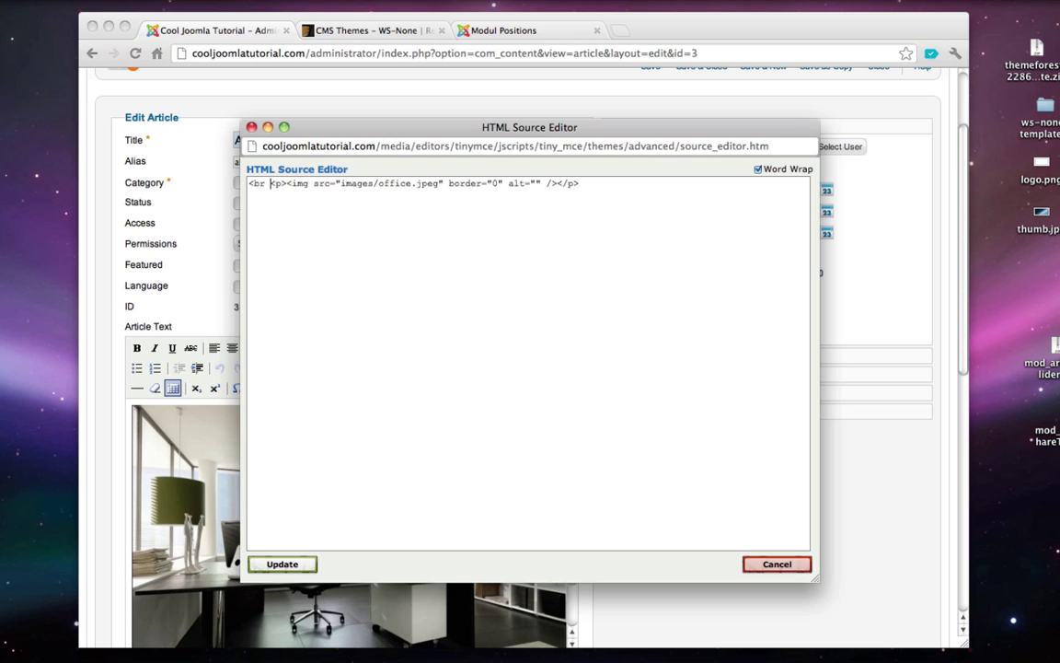
pyautogui.write('>')
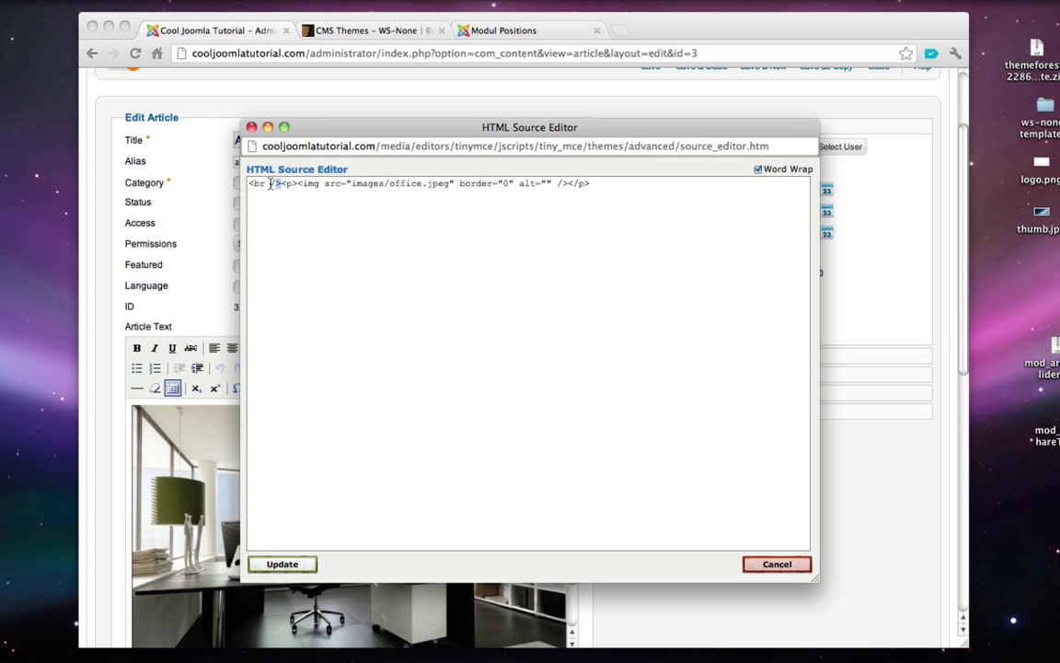
pyautogui.moveTo(280, 183); pyautogui.dragTo(247, 184)
pyautogui.hotkey('ctrl', 'c')
pyautogui.hotkey('ctrl', 'v')
pyautogui.hotkey('ctrl', 'v')
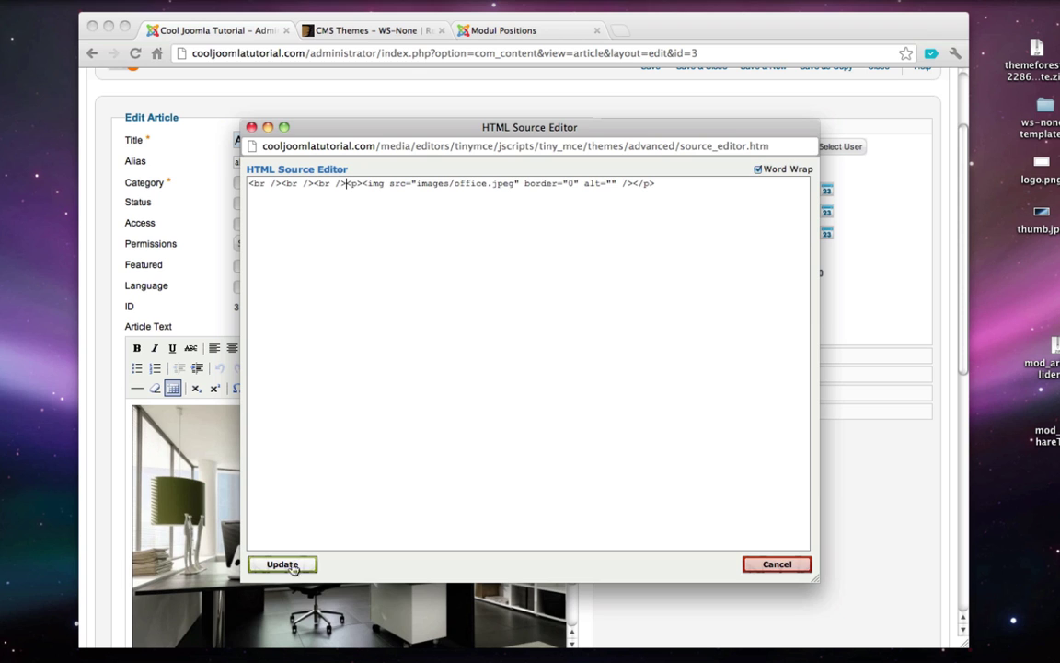
pyautogui.click(282, 563)
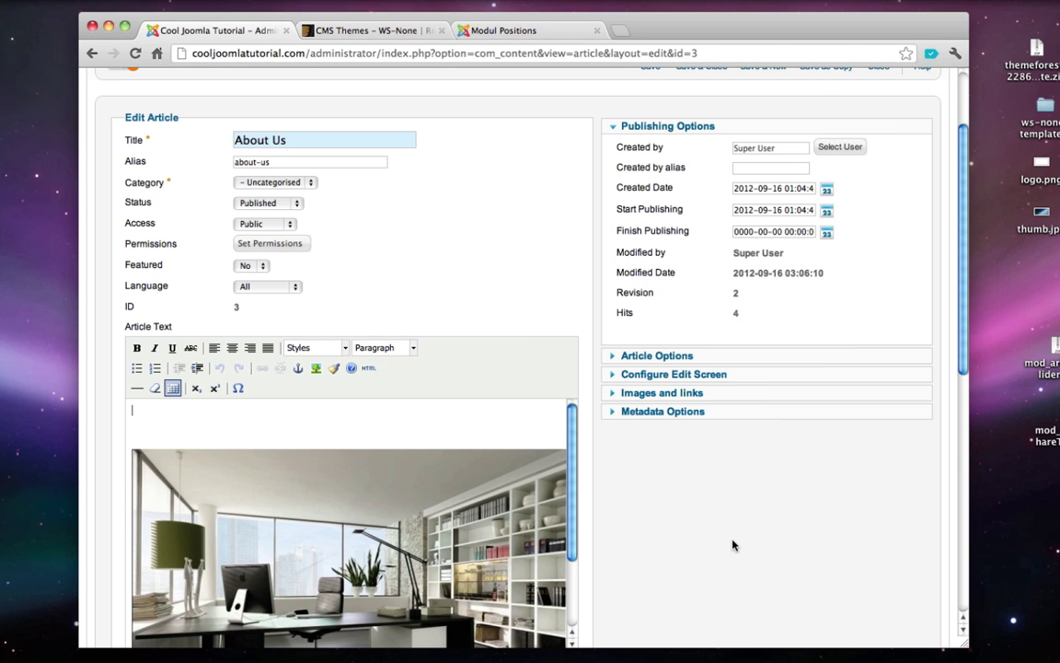
pyautogui.scroll(-2, 732, 545)
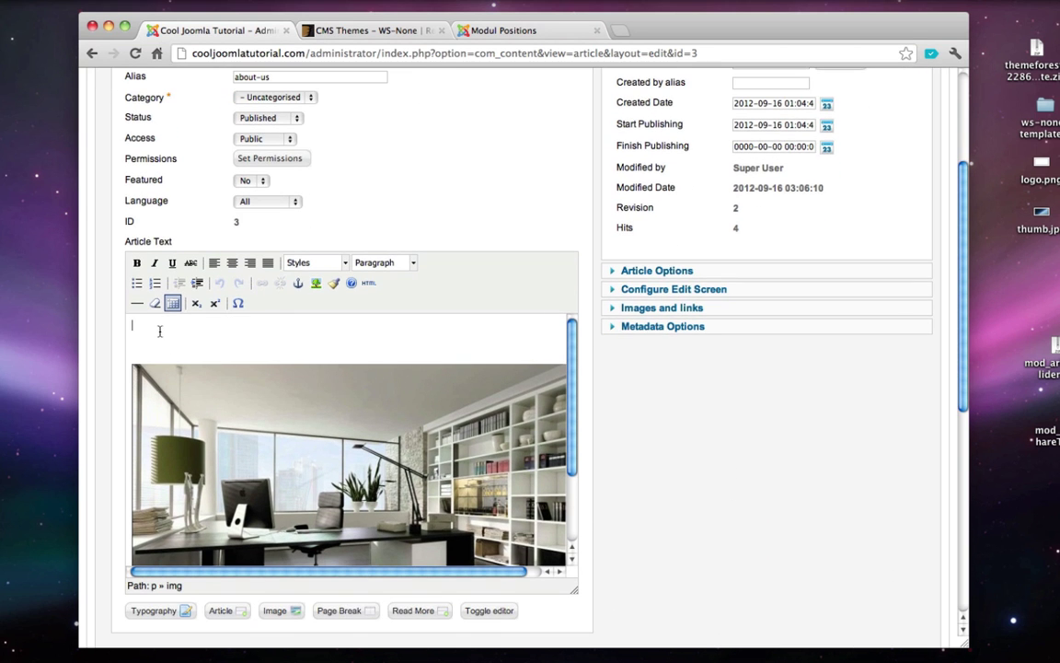
pyautogui.scroll(4, 861, 451)
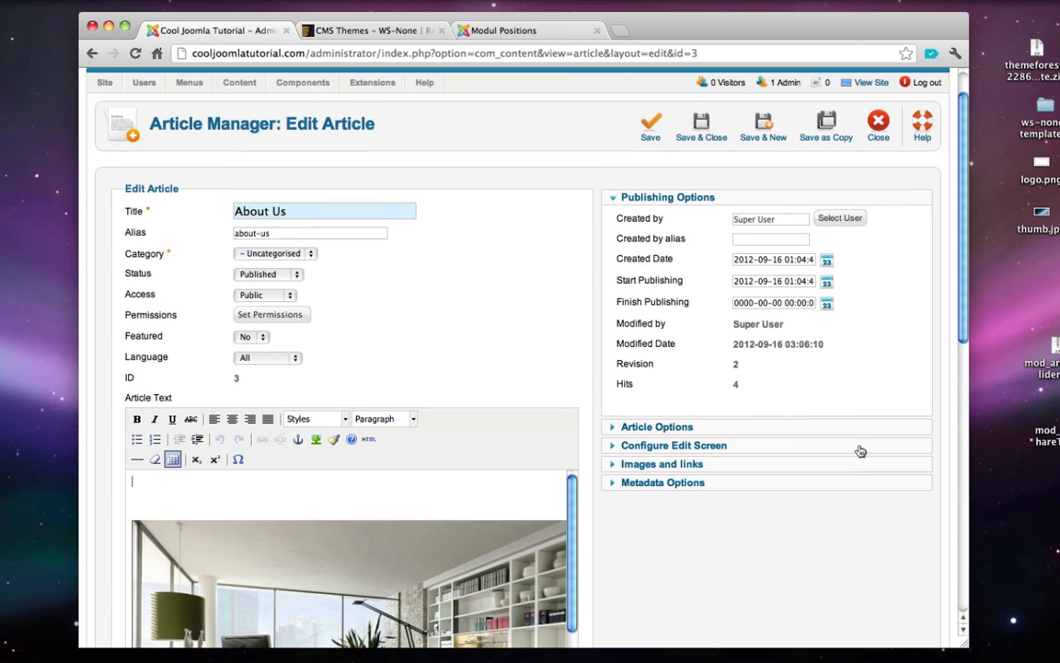
pyautogui.click(651, 127)
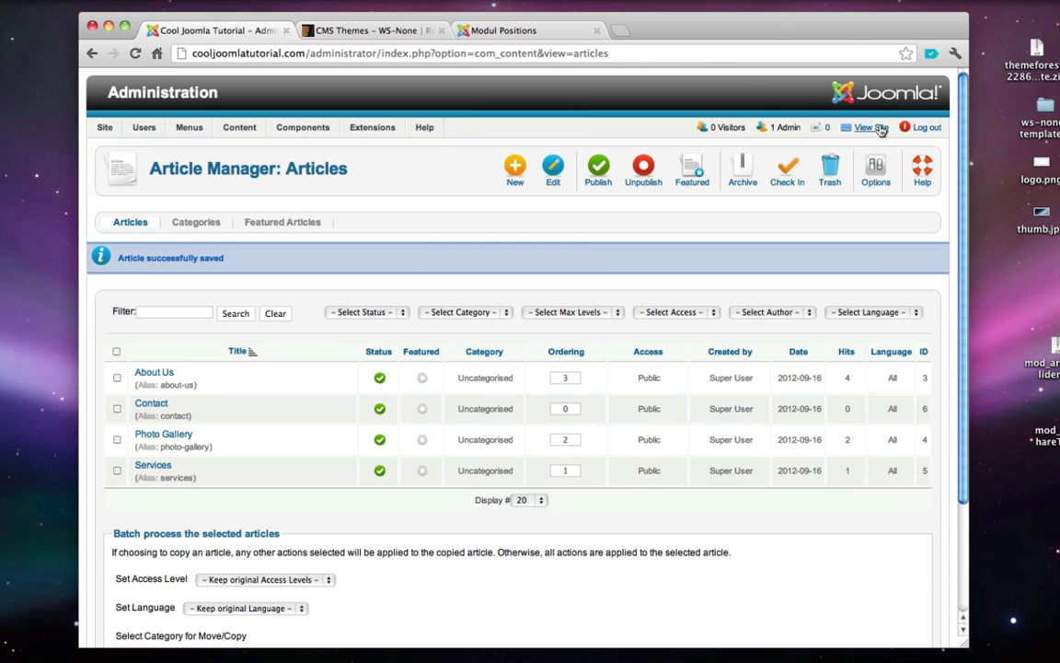
# - Check on the public site that the About Us office image now sits lower, then close that tab
pyautogui.click(870, 128)
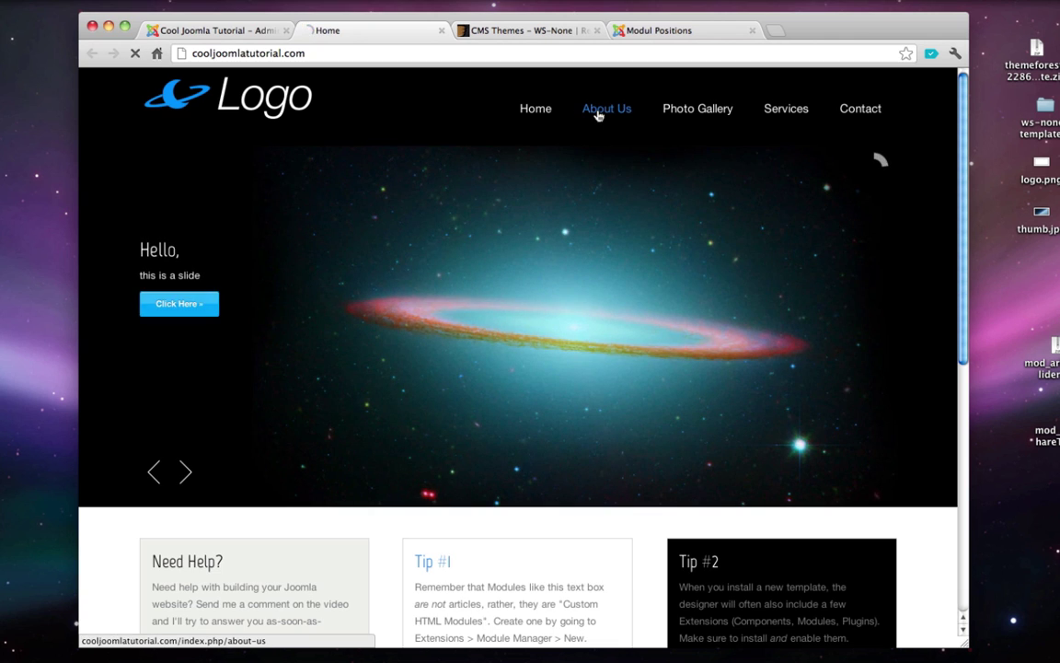
pyautogui.click(596, 112)
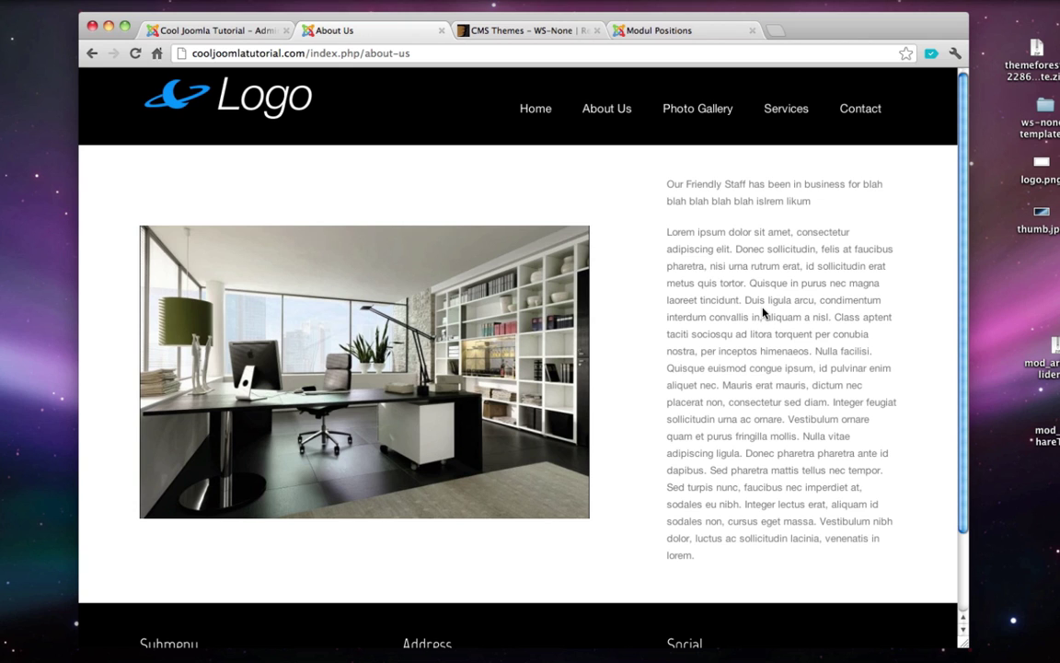
pyautogui.click(443, 31)
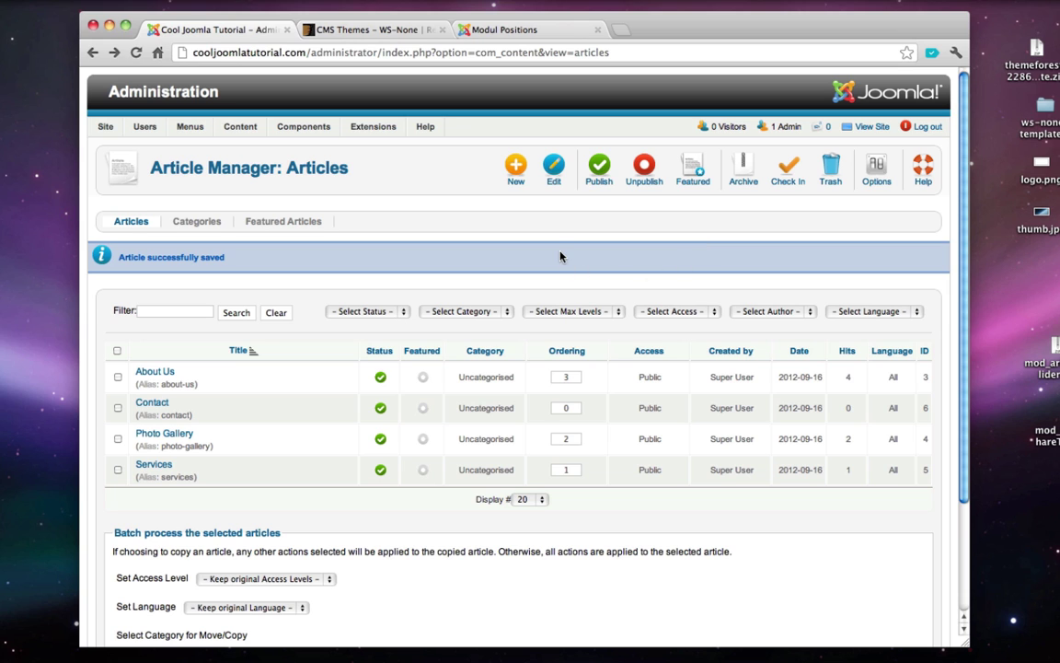
# - Load the Joomla! Extensions Directory site in a new browser tab
pyautogui.press('super+t')
pyautogui.write('joom')
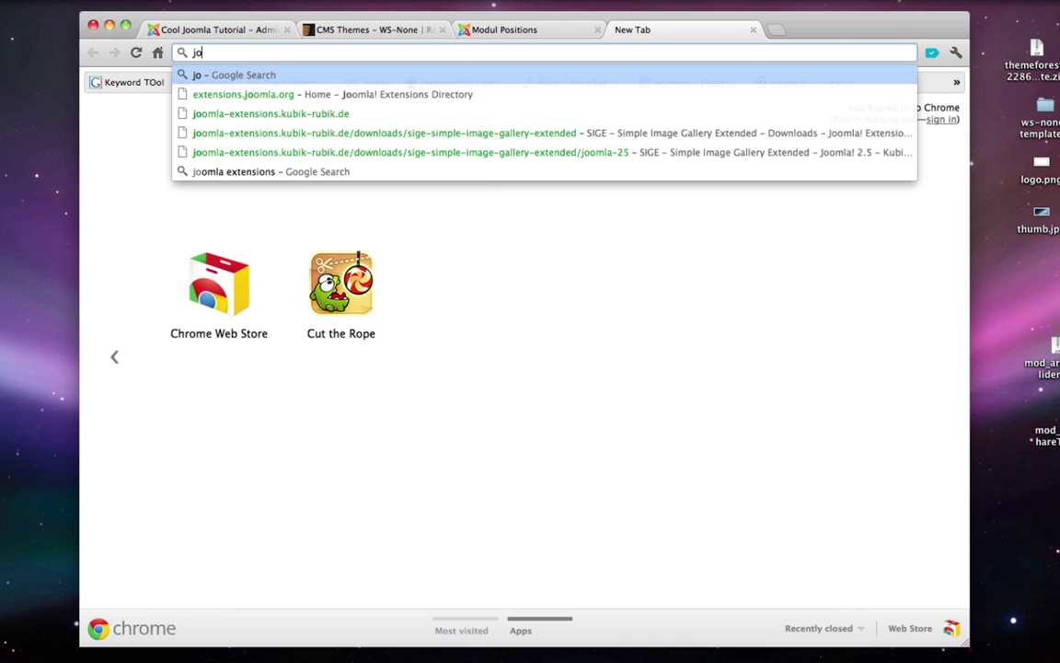
pyautogui.press('Down')
pyautogui.press('Down')
pyautogui.press('Return')
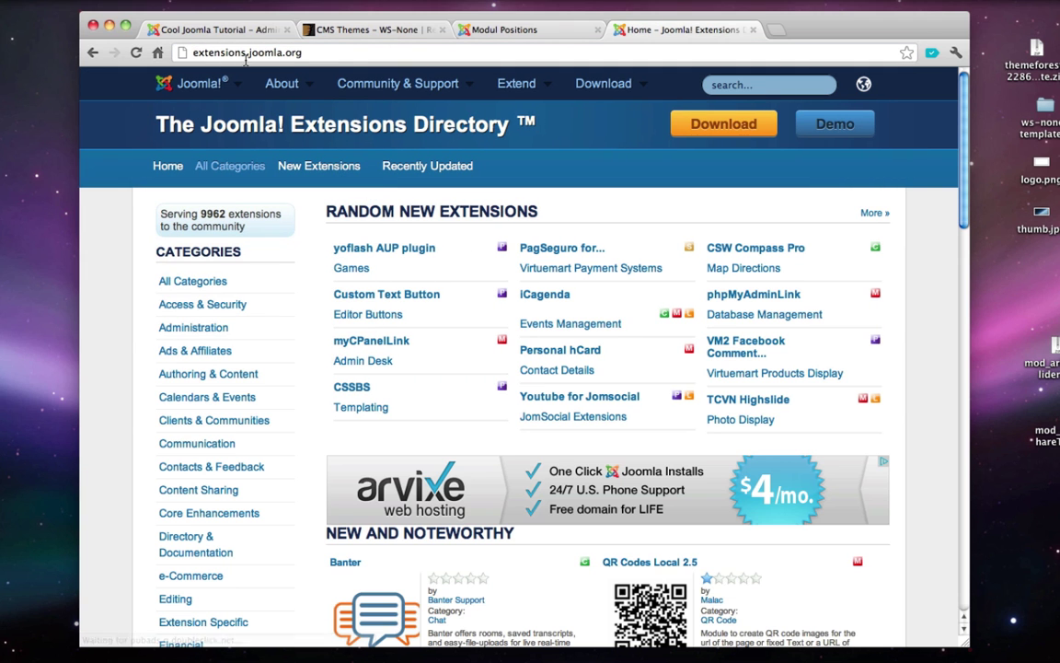
# - Search the directory for 'sige', review the SIGE extension's page, and close the tab
pyautogui.click(768, 86)
pyautogui.write('sige')
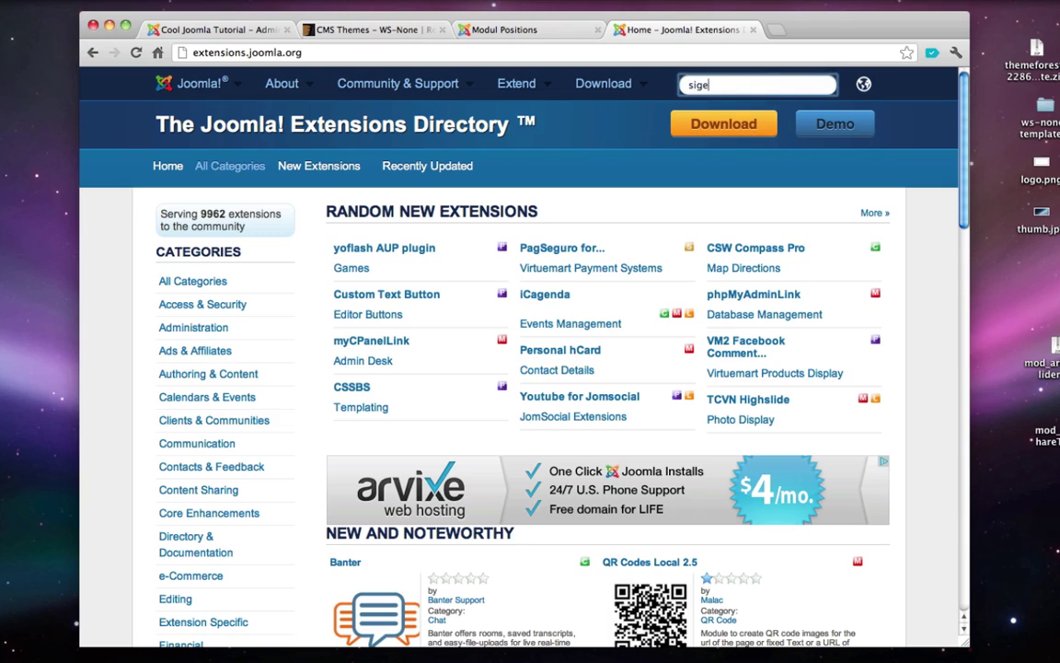
pyautogui.press('Return')
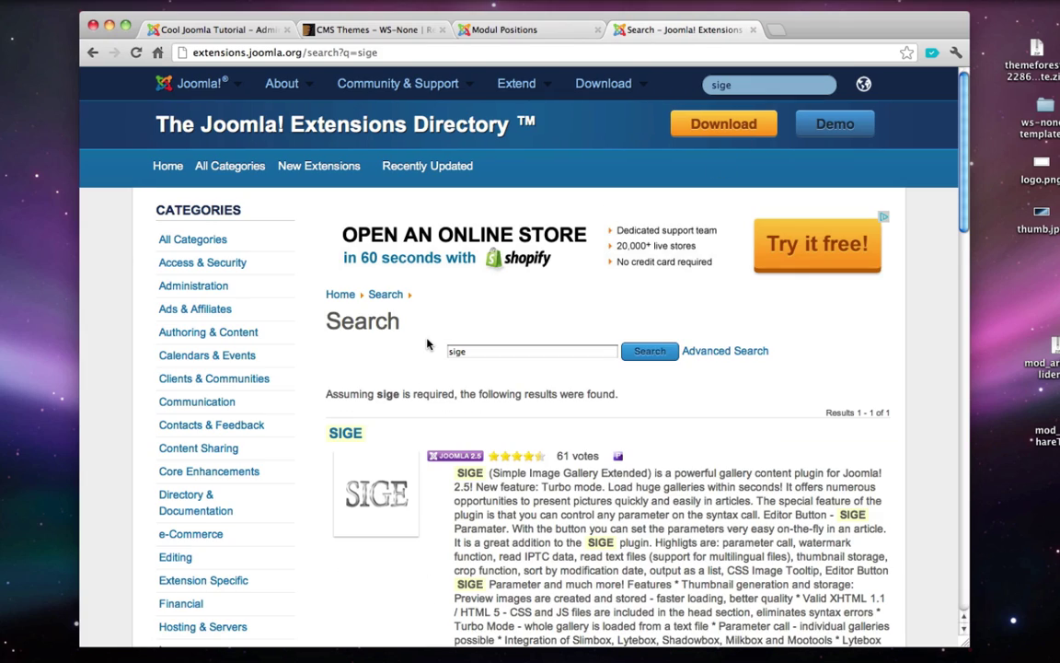
pyautogui.scroll(-5, 427, 344)
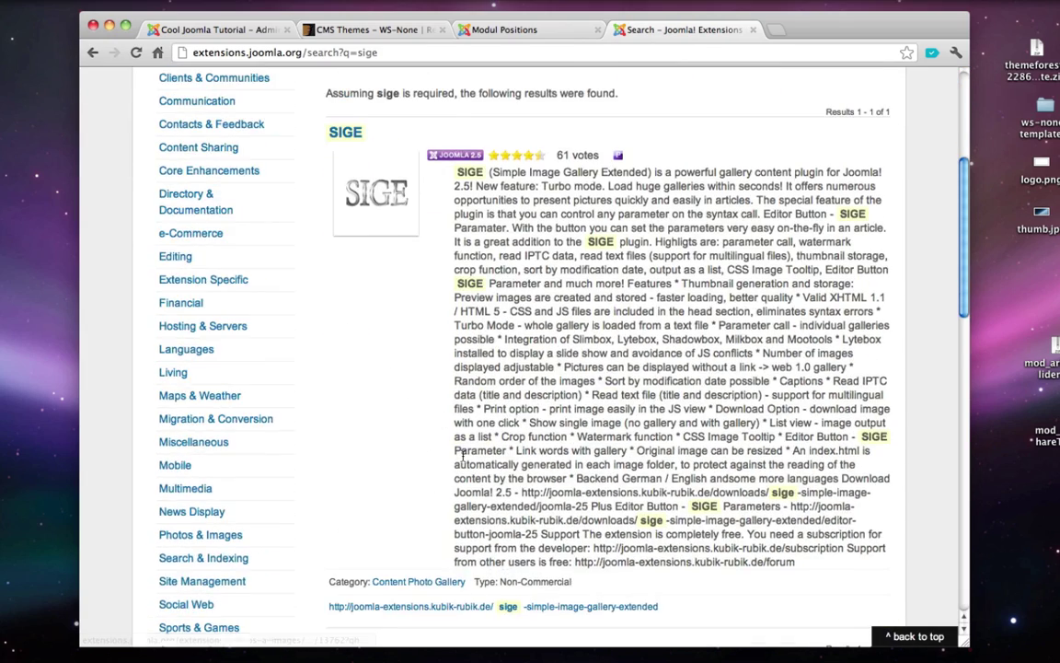
pyautogui.scroll(-2, 462, 455)
pyautogui.scroll(4, 414, 368)
pyautogui.click(353, 276)
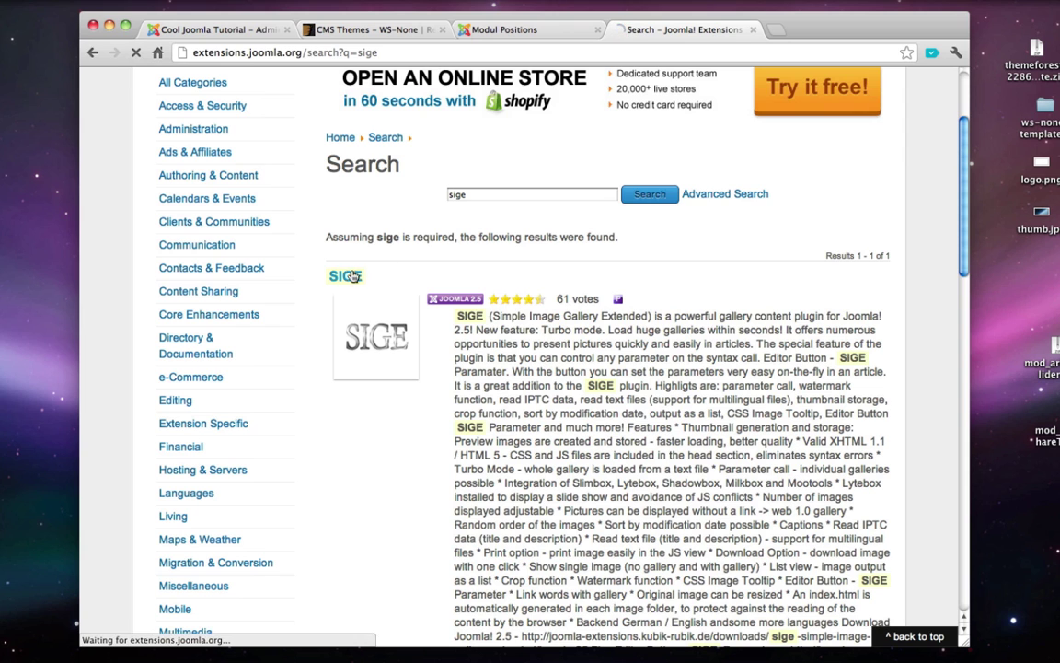
pyautogui.scroll(-3, 553, 230)
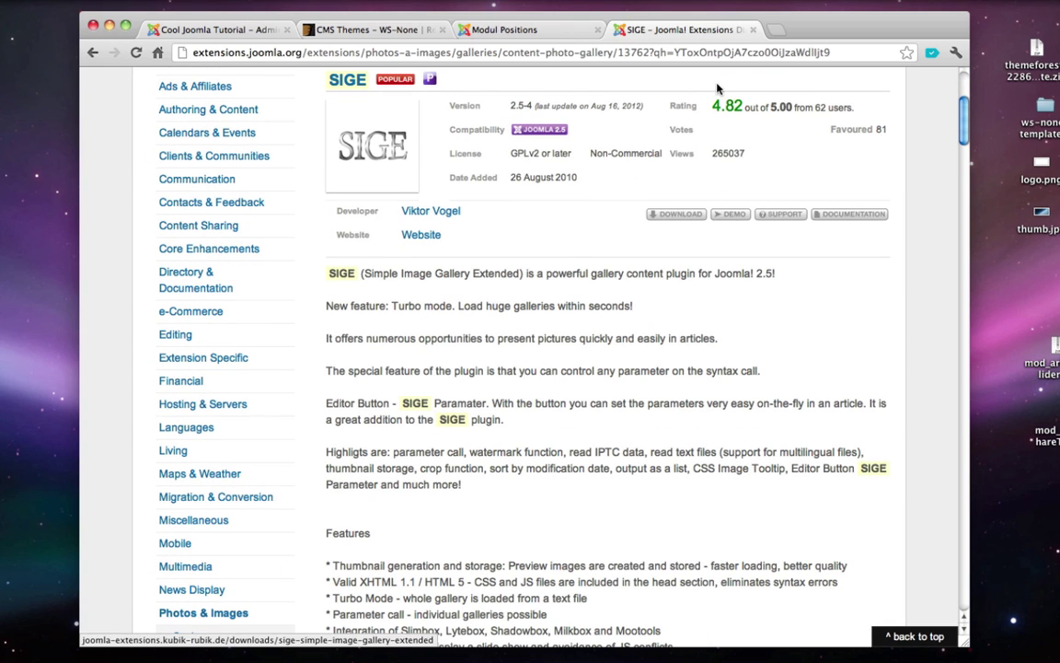
pyautogui.click(753, 29)
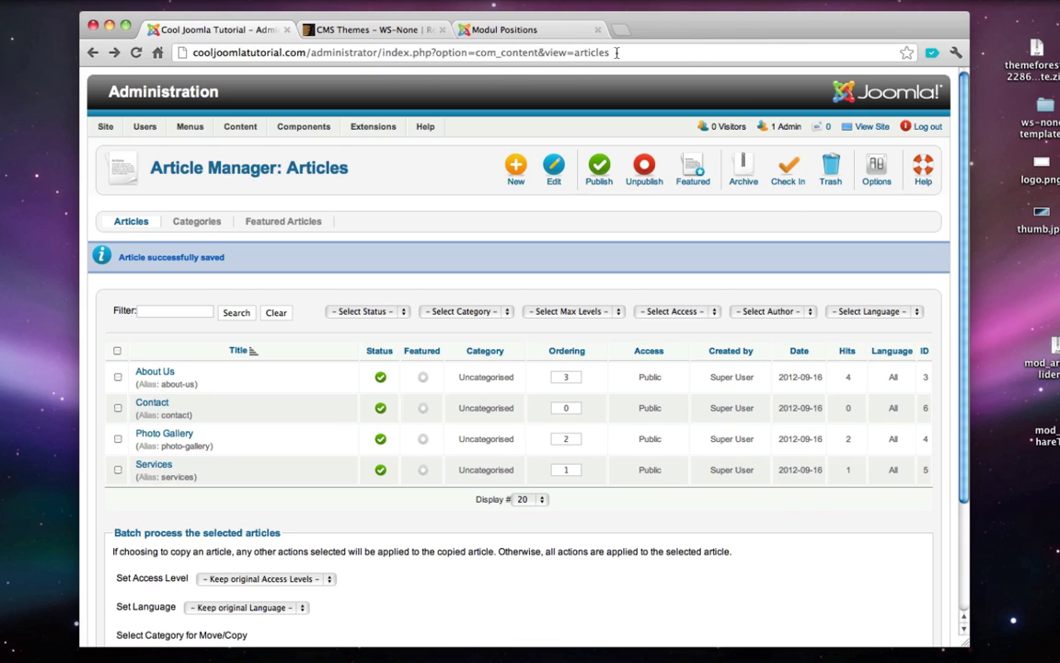
# - Go to the Extension Manager install page and cancel the package file chooser without picking a file
pyautogui.moveTo(371, 128)
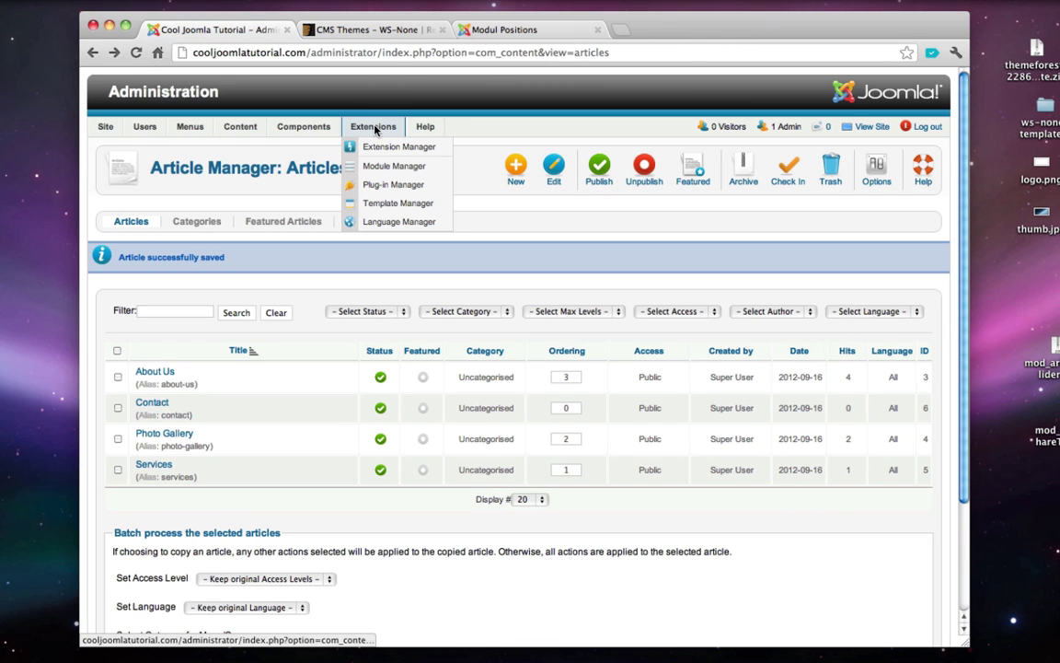
pyautogui.click(390, 148)
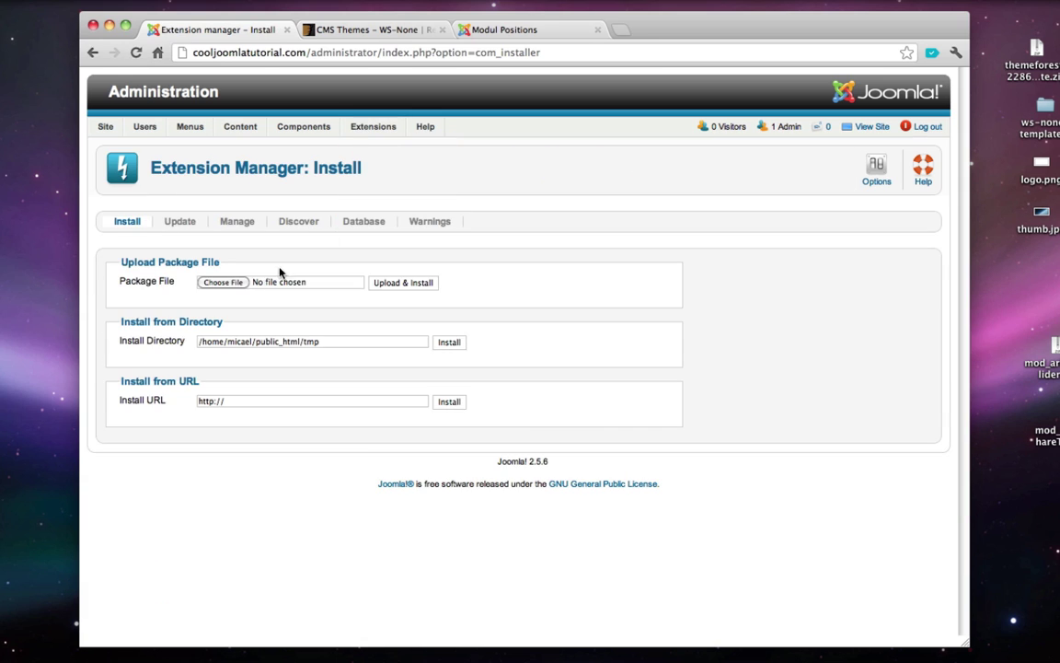
pyautogui.click(229, 285)
pyautogui.click(622, 340)
# - Open Extensions > Plug-in Manager and use its name Filter box to find the 'sige' plugin
pyautogui.moveTo(376, 129)
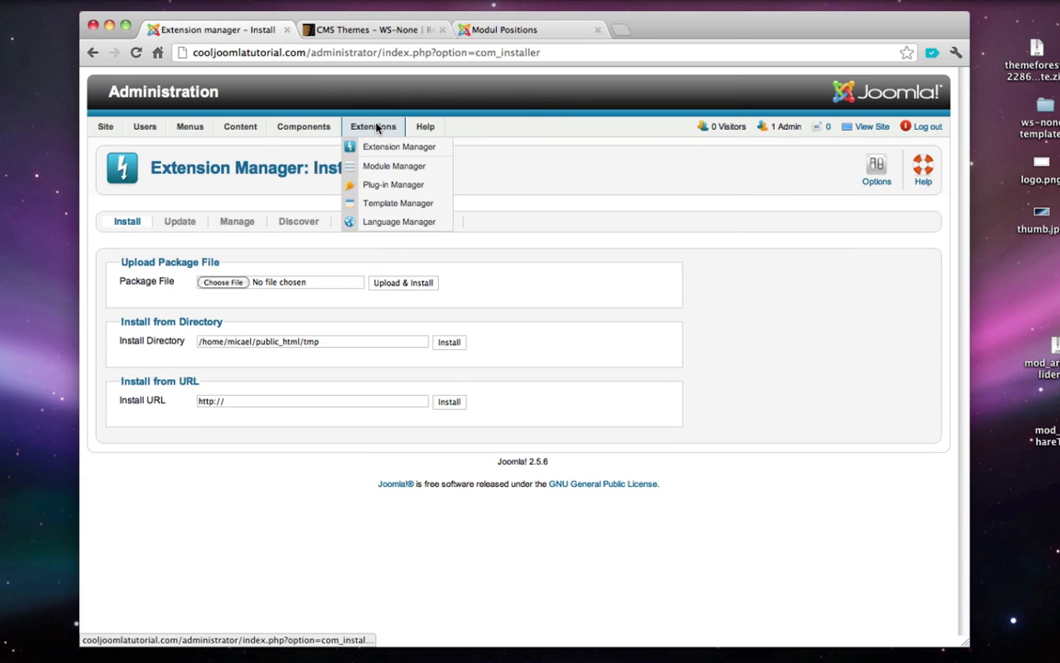
pyautogui.click(402, 190)
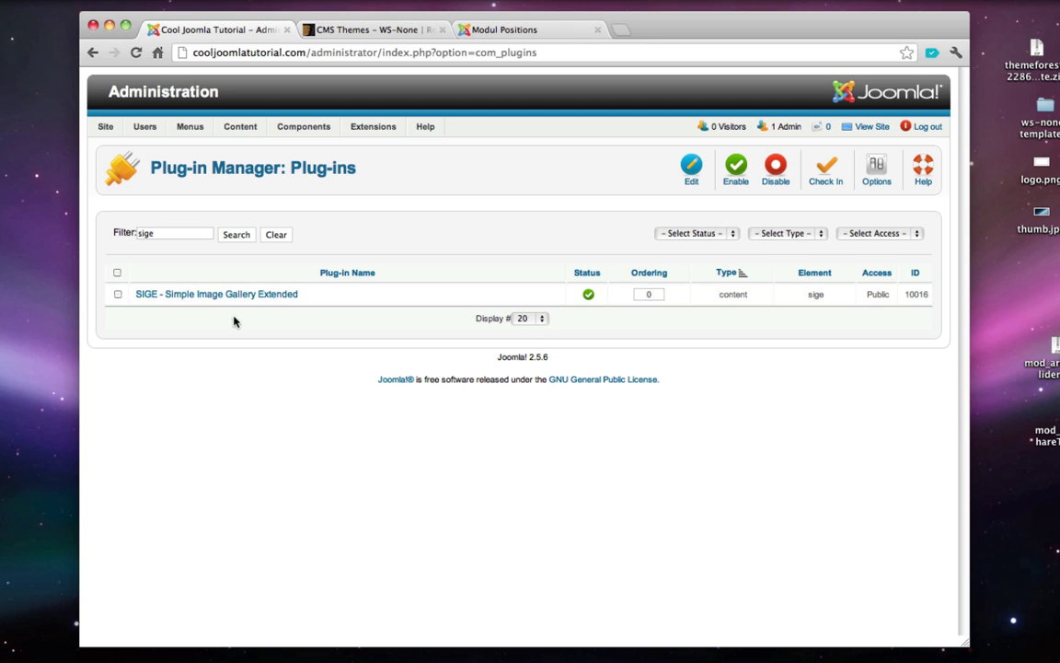
pyautogui.moveTo(368, 134)
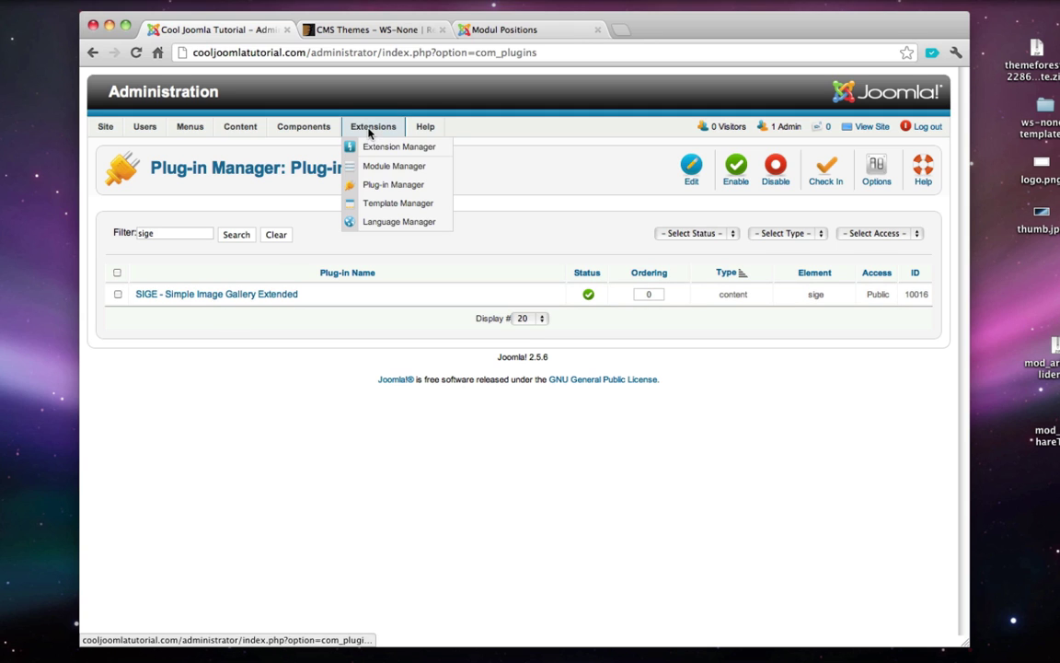
pyautogui.click(399, 185)
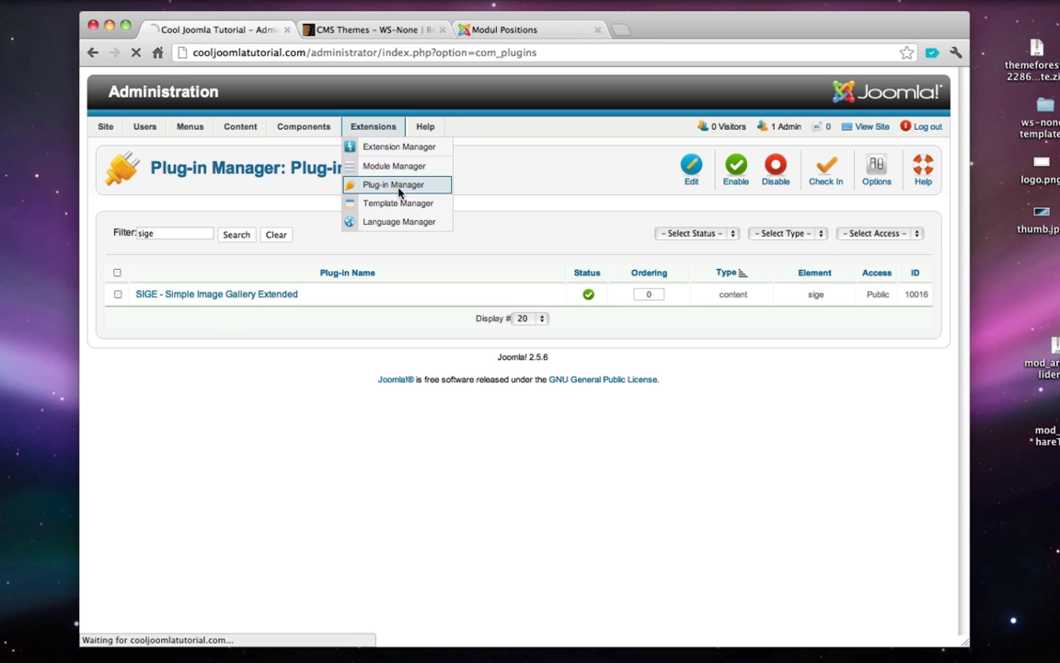
pyautogui.click(176, 234)
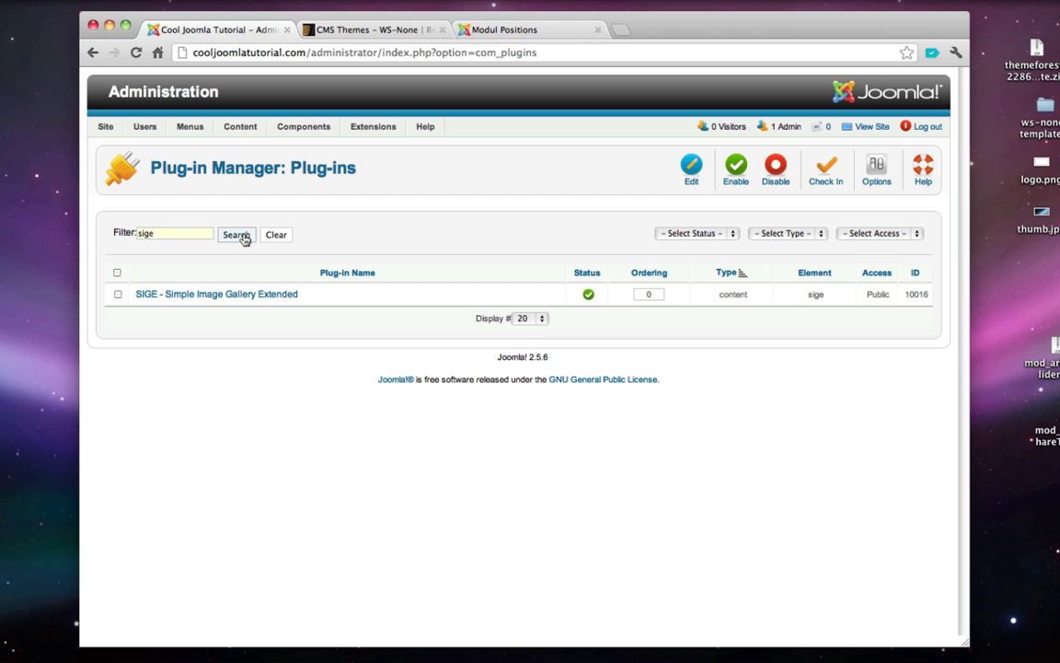
pyautogui.click(210, 294)
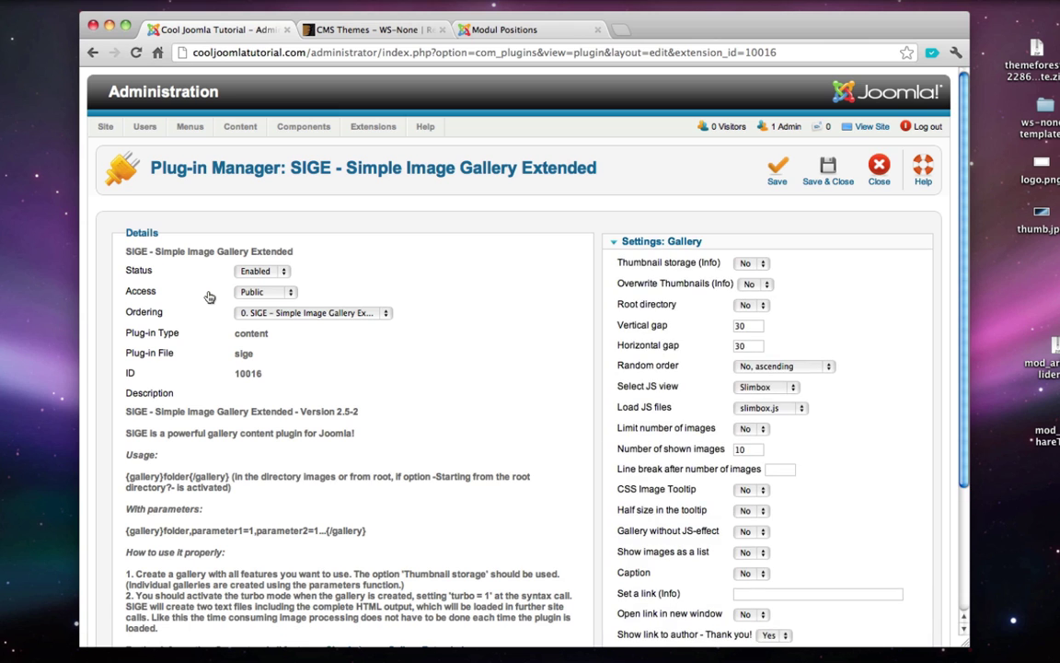
pyautogui.scroll(-3, 209, 297)
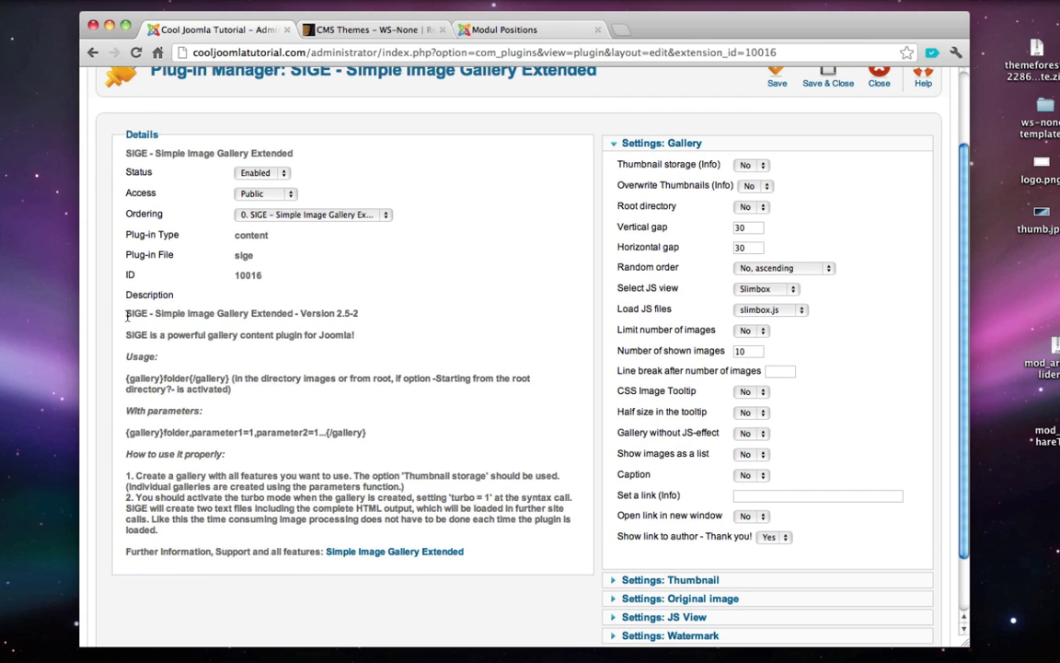
pyautogui.moveTo(126, 316); pyautogui.dragTo(458, 518)
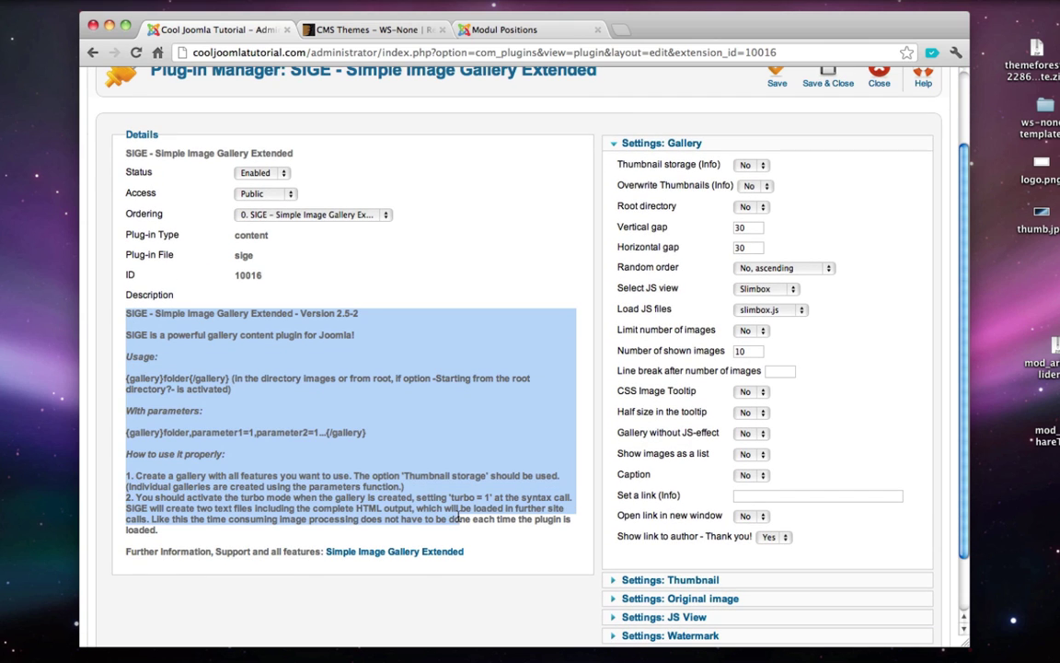
pyautogui.click(458, 518)
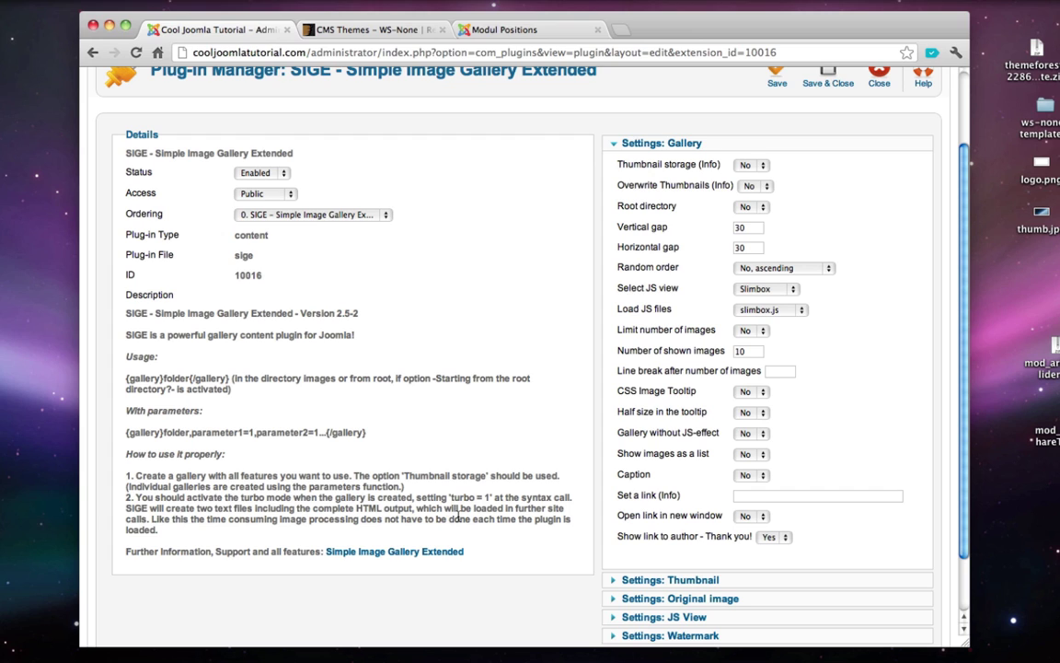
pyautogui.scroll(1, 565, 235)
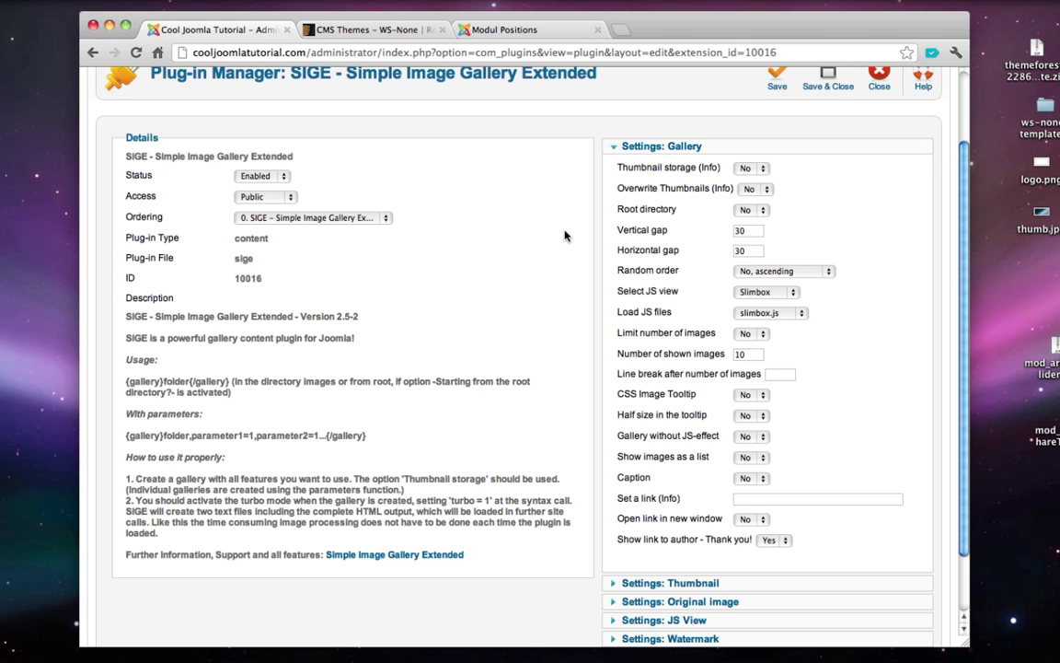
pyautogui.scroll(3, 565, 236)
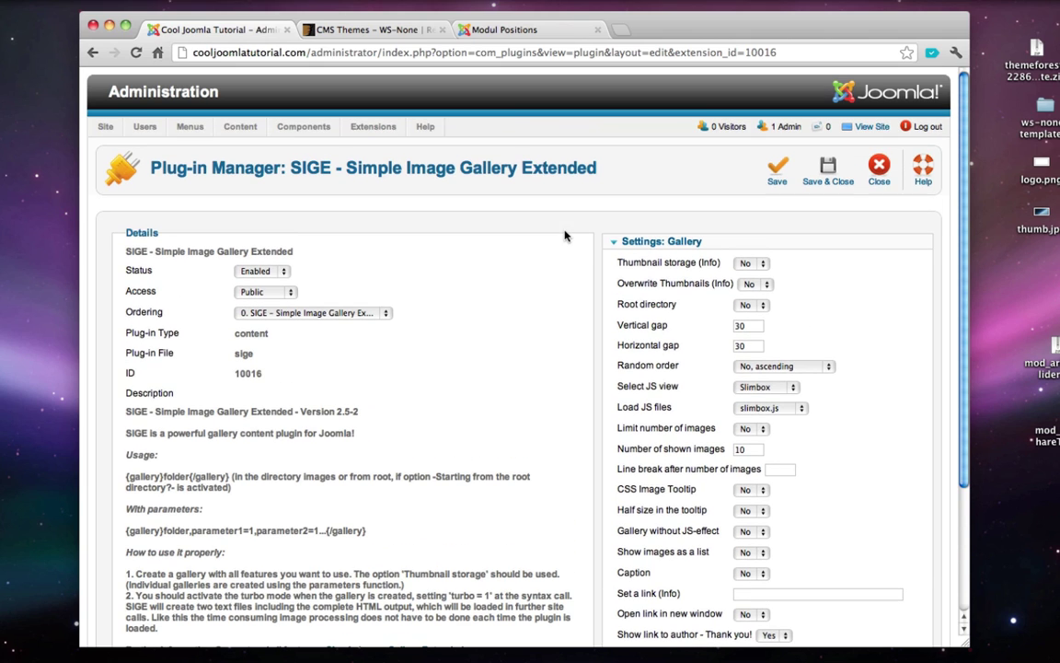
pyautogui.click(872, 180)
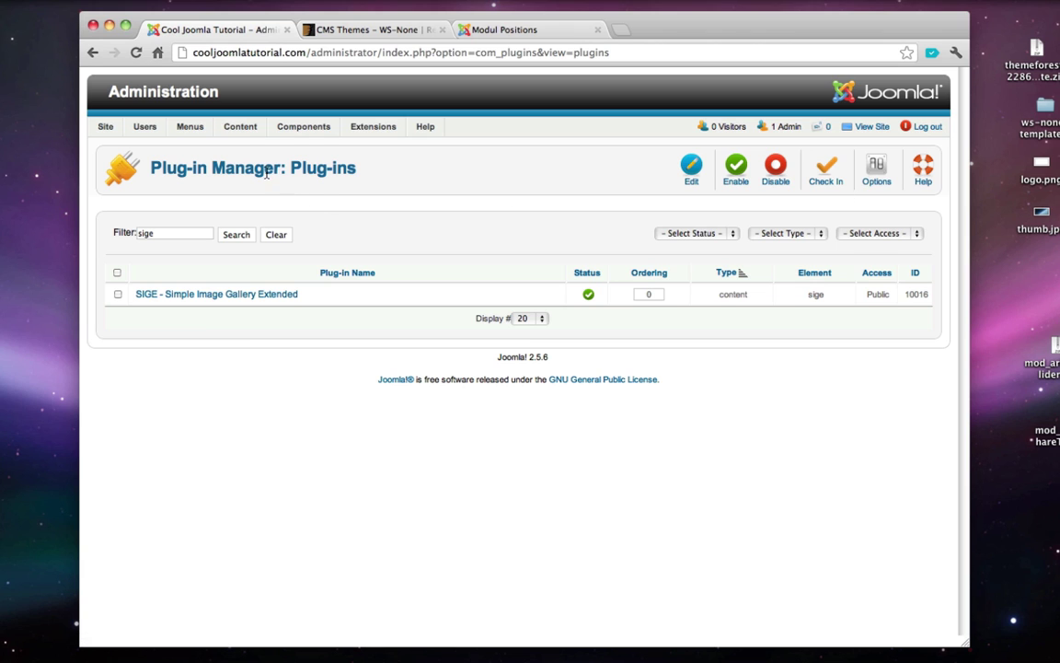
pyautogui.moveTo(244, 135)
pyautogui.click(276, 203)
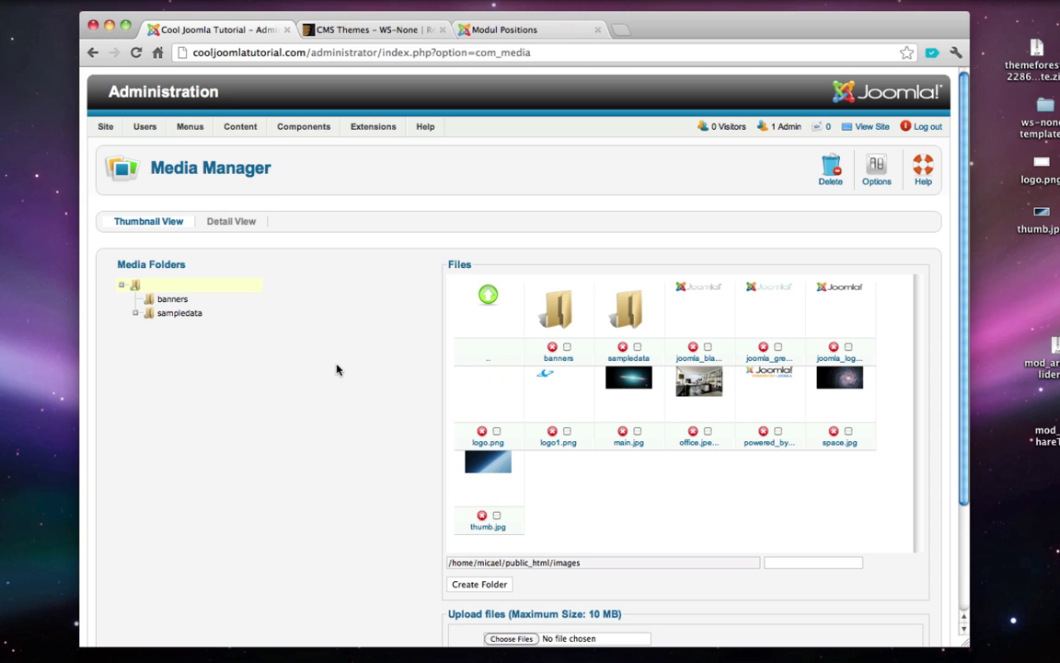
# - Create a new media folder named 'gallery' and open it
pyautogui.scroll(-1, 337, 369)
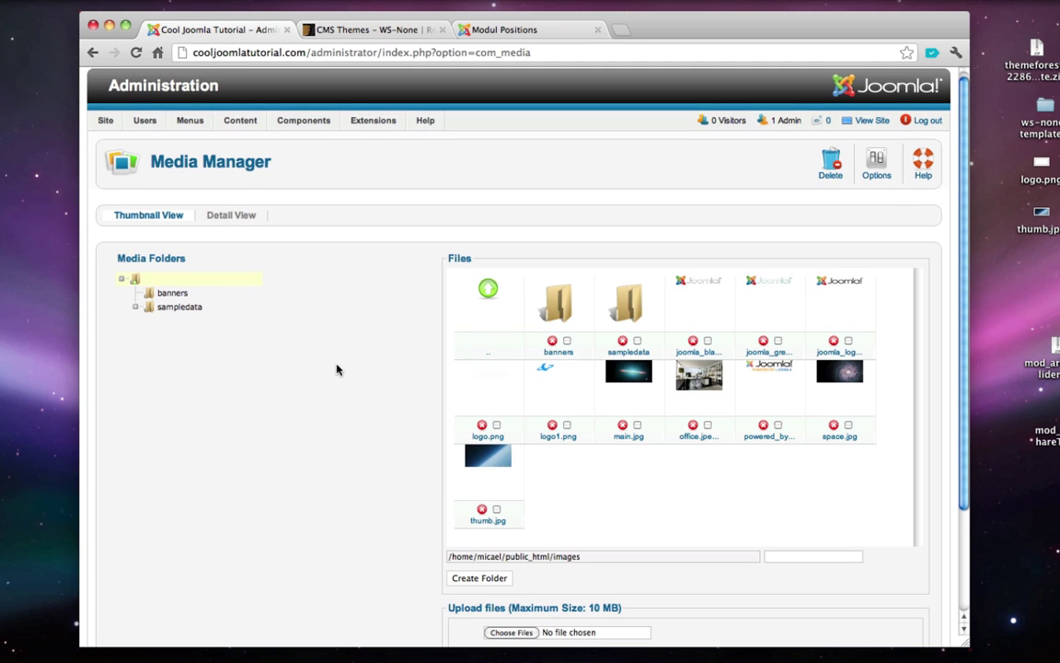
pyautogui.scroll(-3, 337, 369)
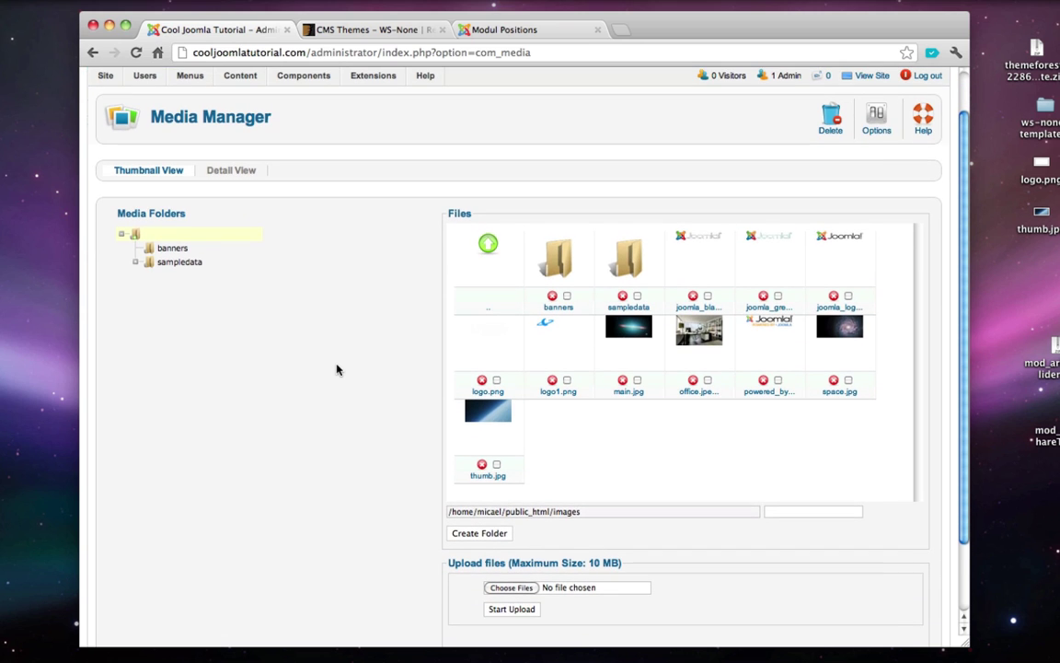
pyautogui.click(788, 513)
pyautogui.write('gallery')
pyautogui.click(509, 536)
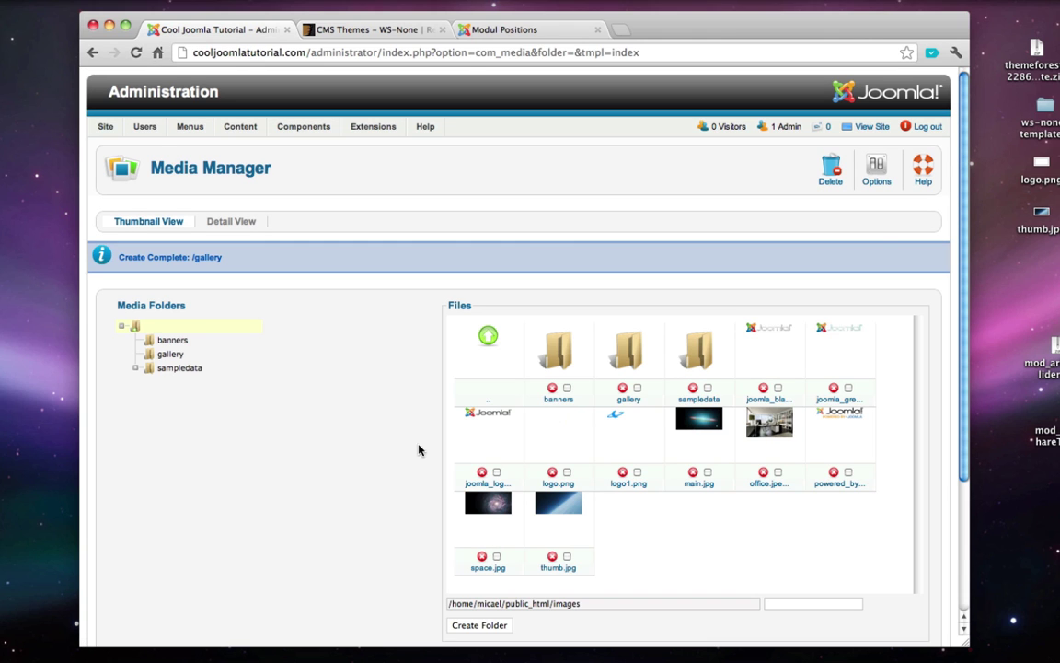
pyautogui.click(629, 357)
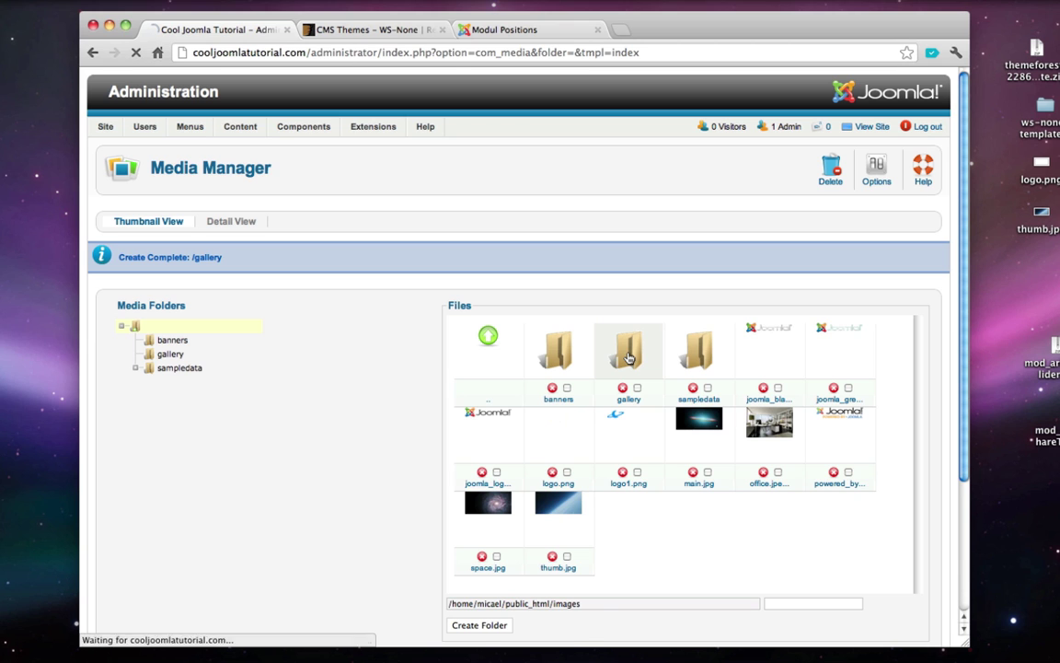
# - Upload the ten space images into the gallery folder
pyautogui.scroll(-2, 363, 389)
pyautogui.scroll(-3, 363, 390)
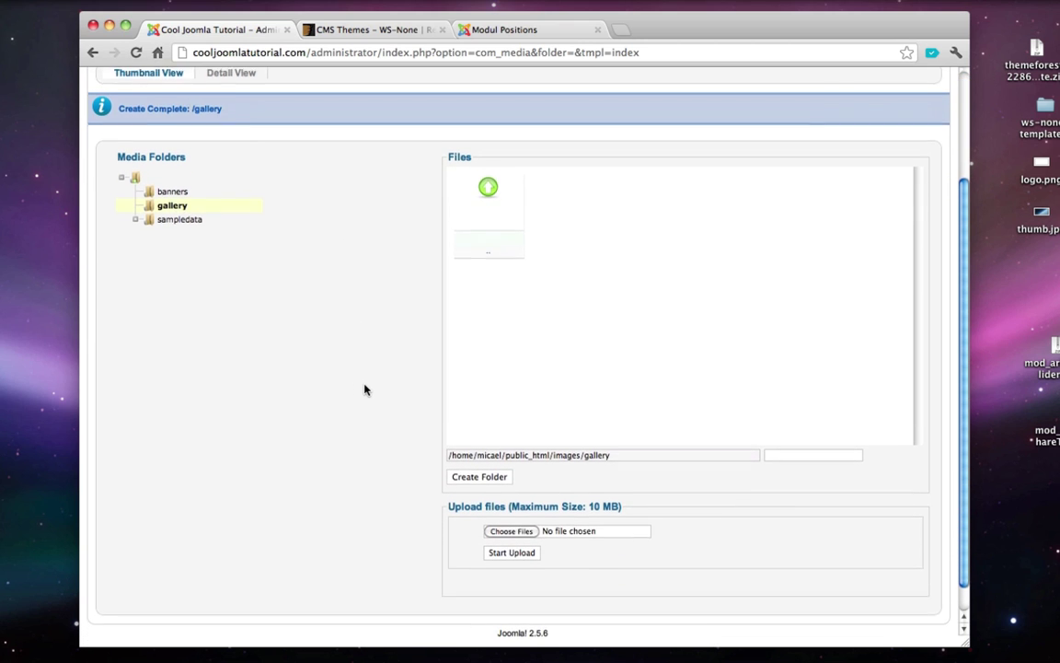
pyautogui.click(511, 521)
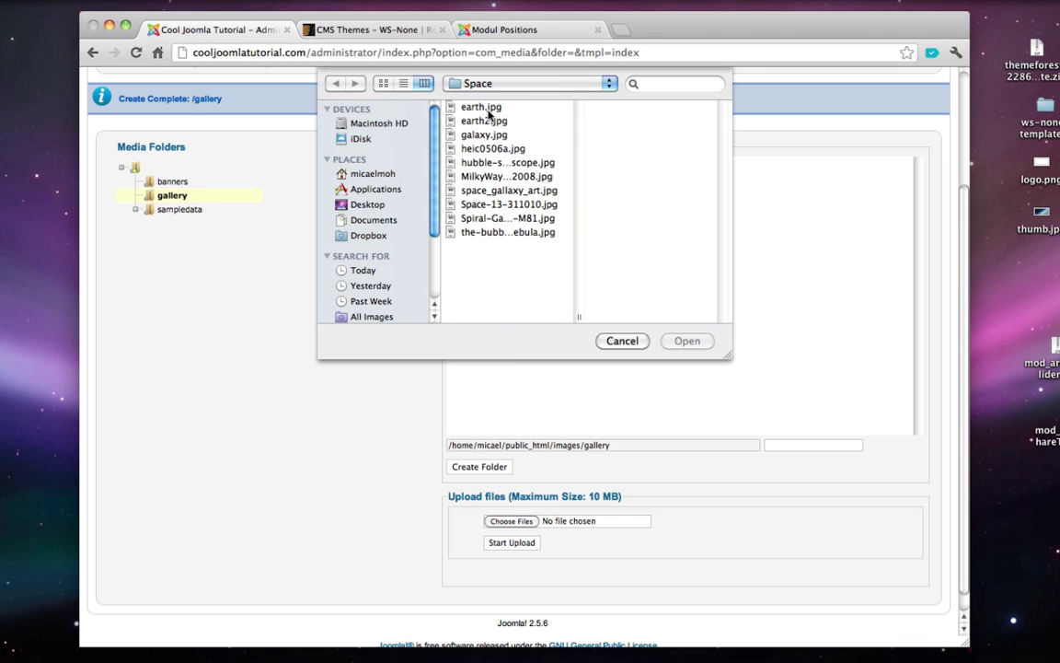
pyautogui.click(489, 109)
pyautogui.keyDown('shift'); pyautogui.click(500, 235); pyautogui.keyUp('shift')
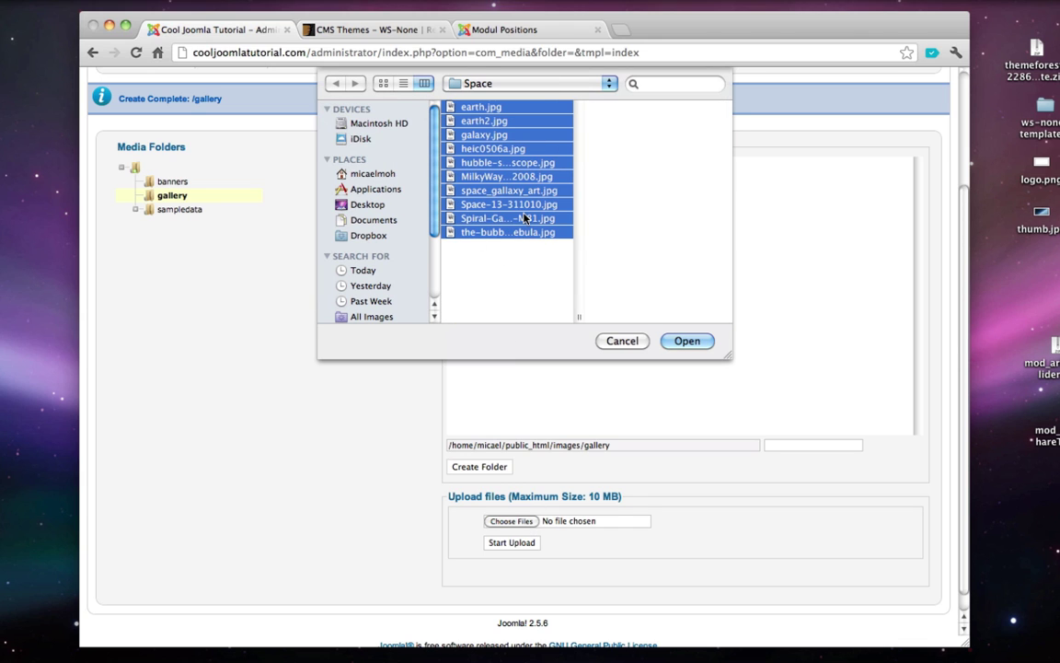
pyautogui.click(686, 341)
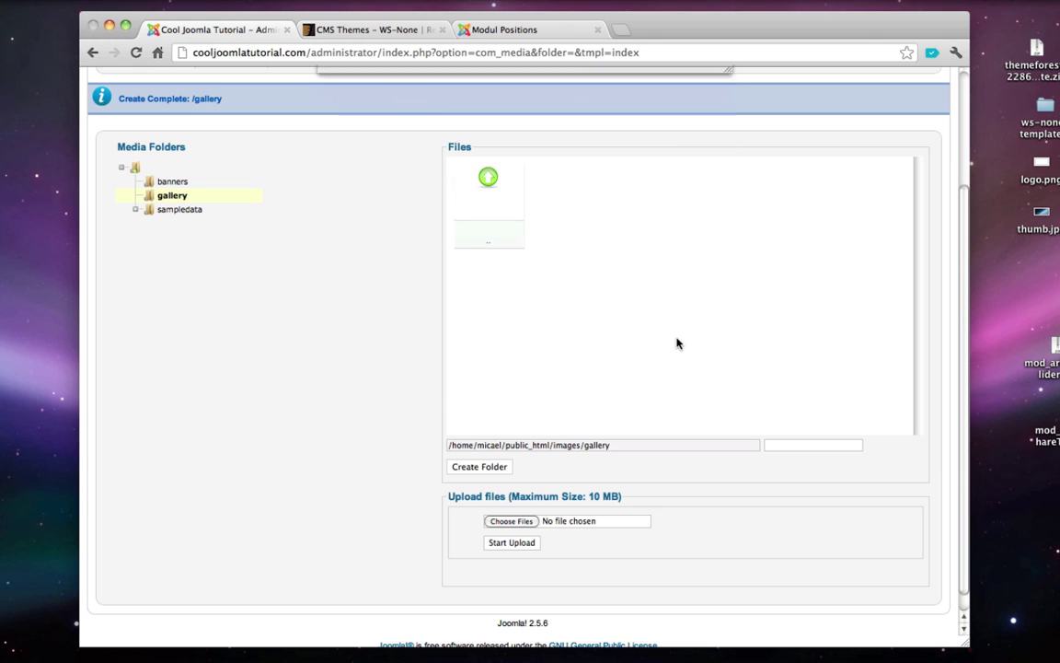
pyautogui.click(521, 543)
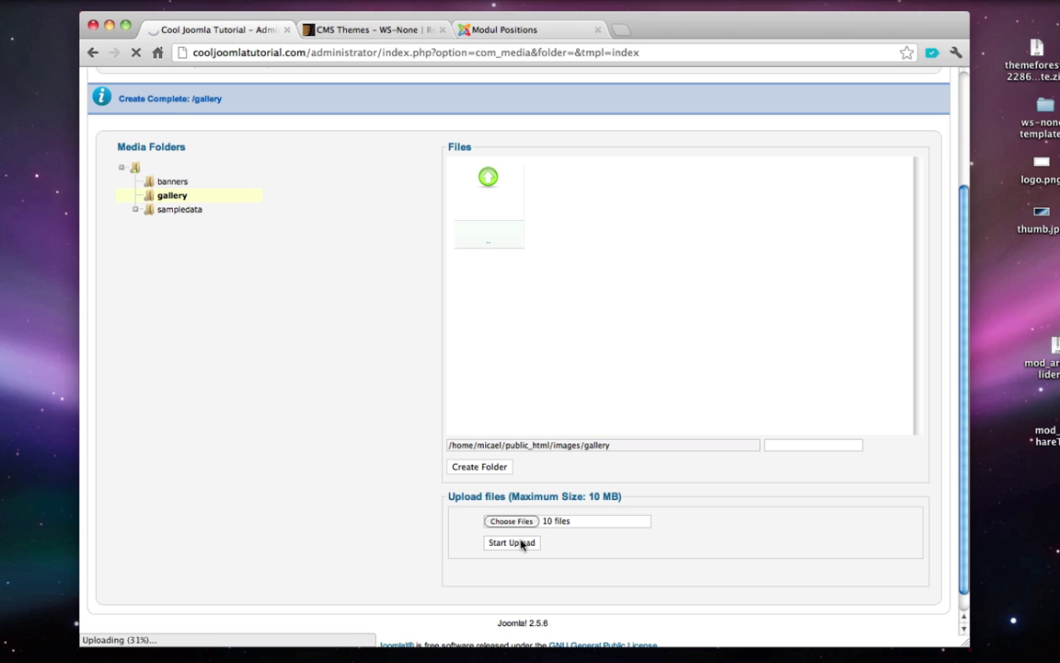
# - Rename the desktop file thumb.jpg to thumb.jpeg and return to the Article Manager
pyautogui.click(1056, 238)
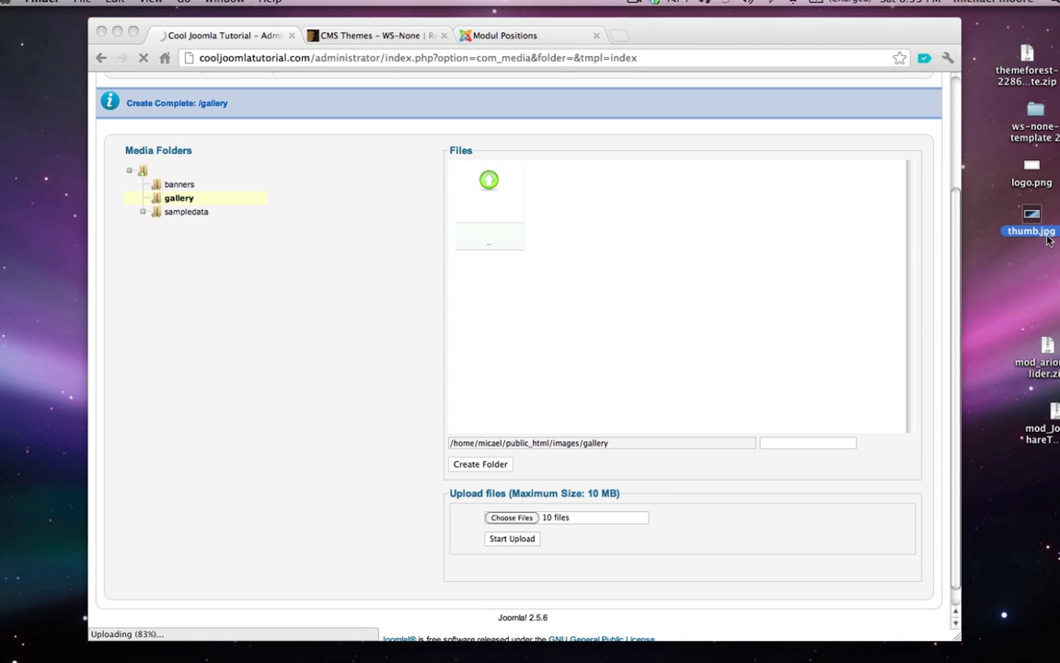
pyautogui.click(1047, 231)
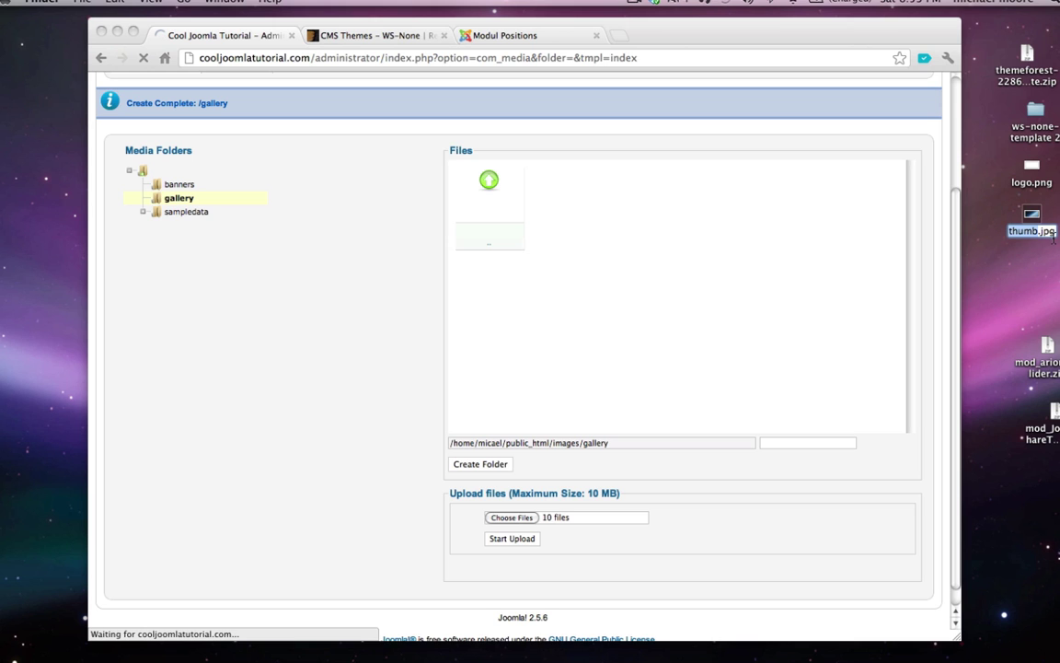
pyautogui.write('e')
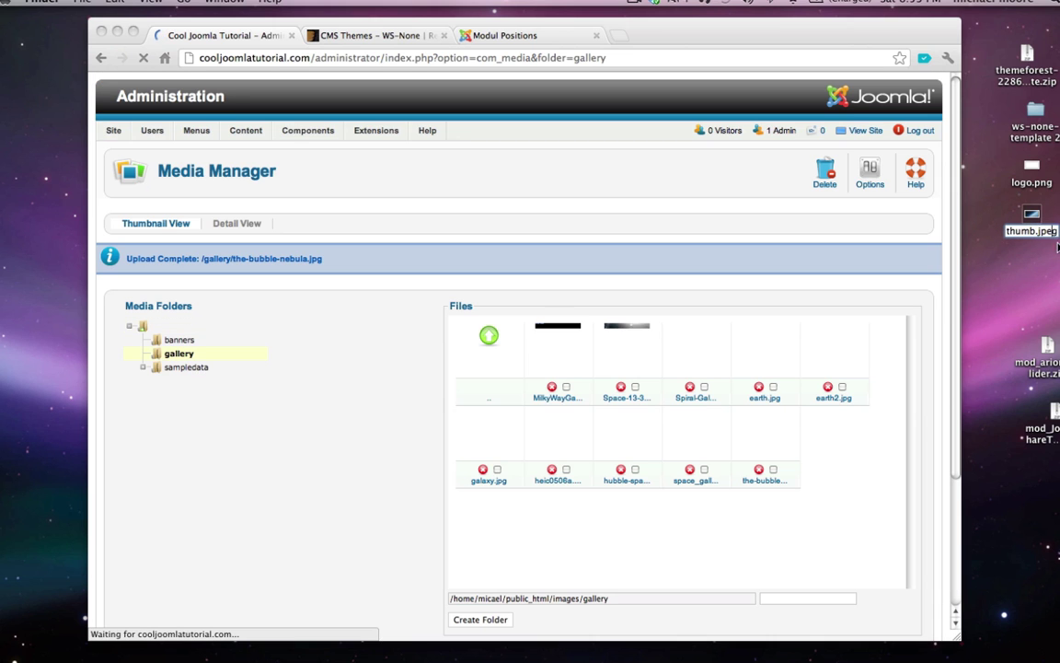
pyautogui.press('Return')
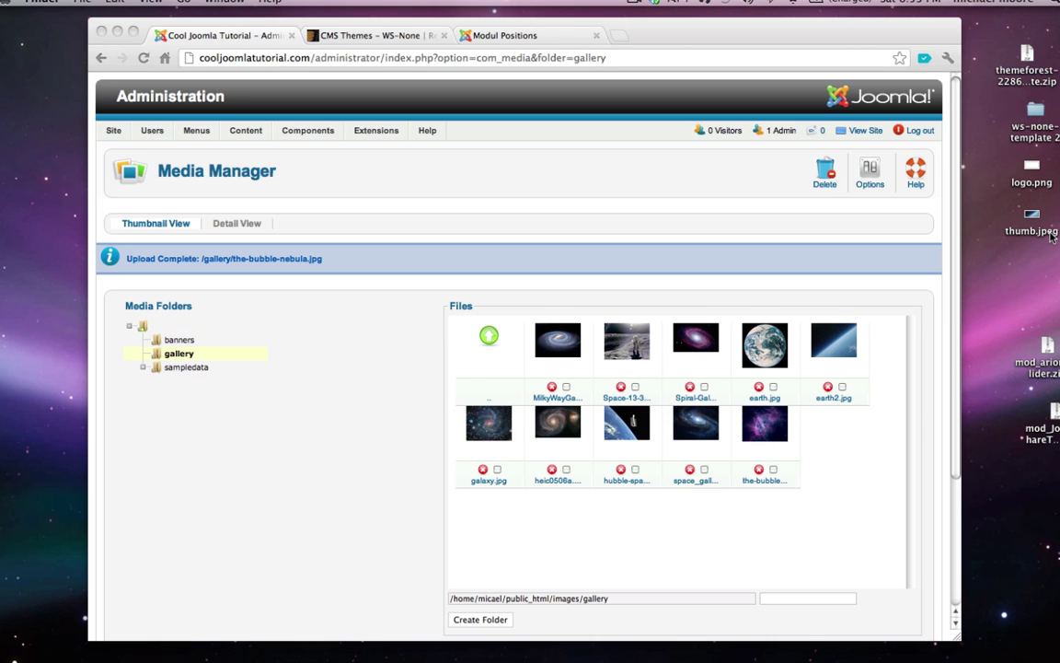
pyautogui.click(1050, 232)
pyautogui.click(1050, 231)
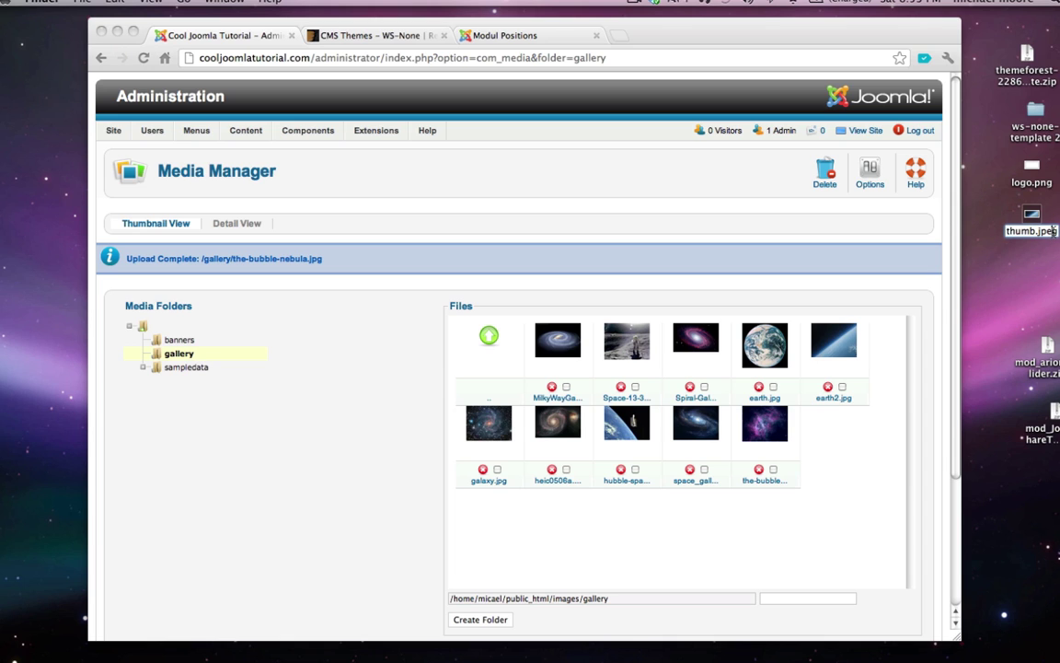
pyautogui.press('BackSpace')
pyautogui.scroll(-1, 401, 384)
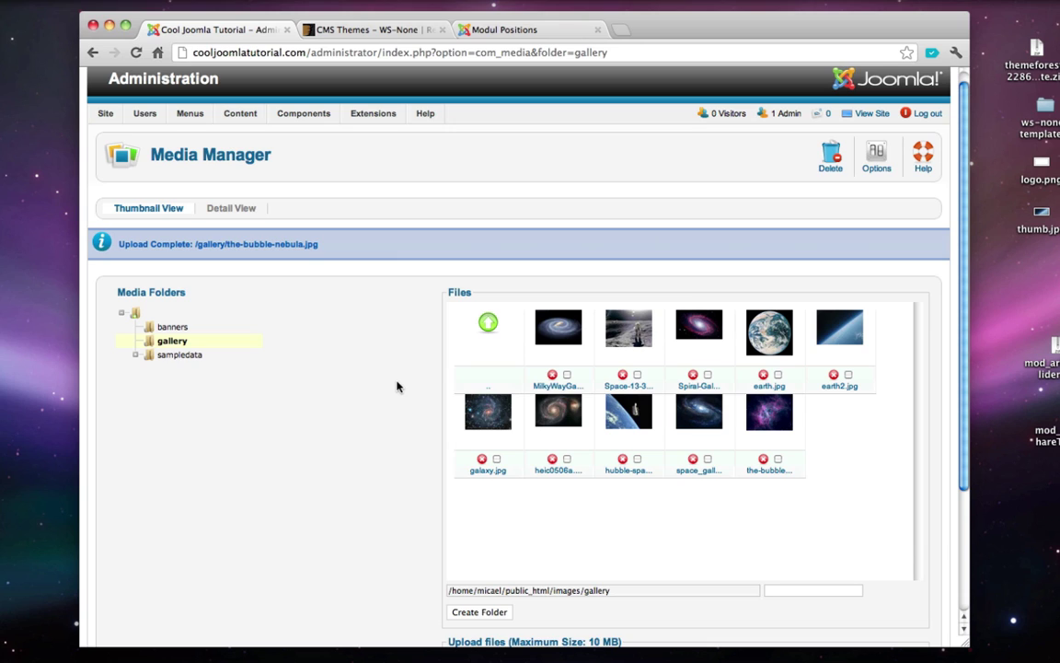
pyautogui.click(244, 133)
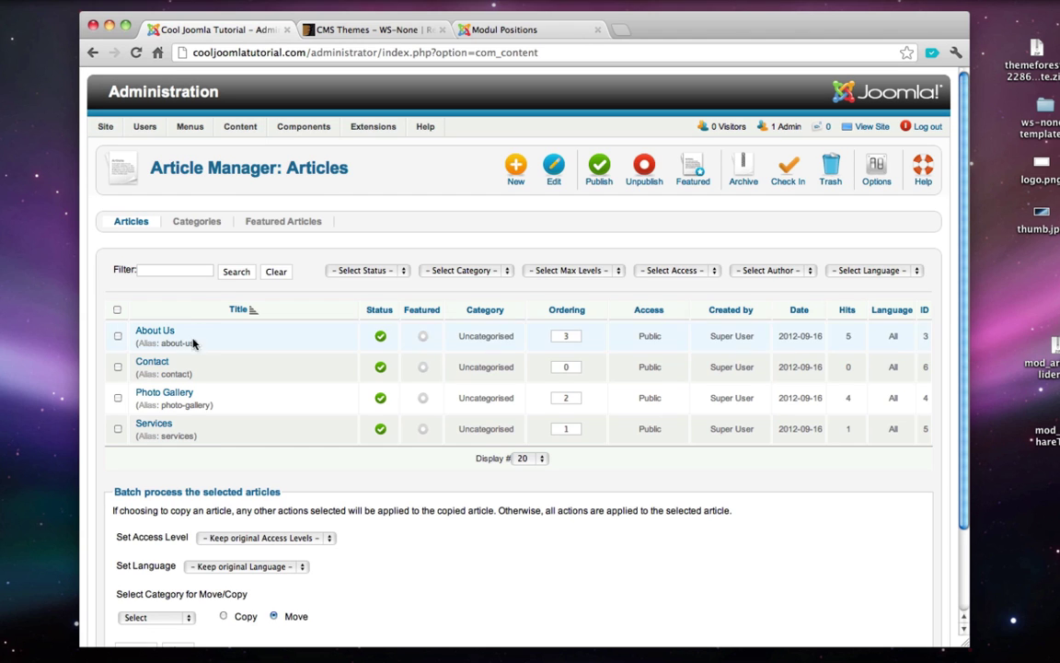
# - Replace the Photo Gallery article's text with {gallery}gallery{/gallery} and save and close it
pyautogui.click(167, 396)
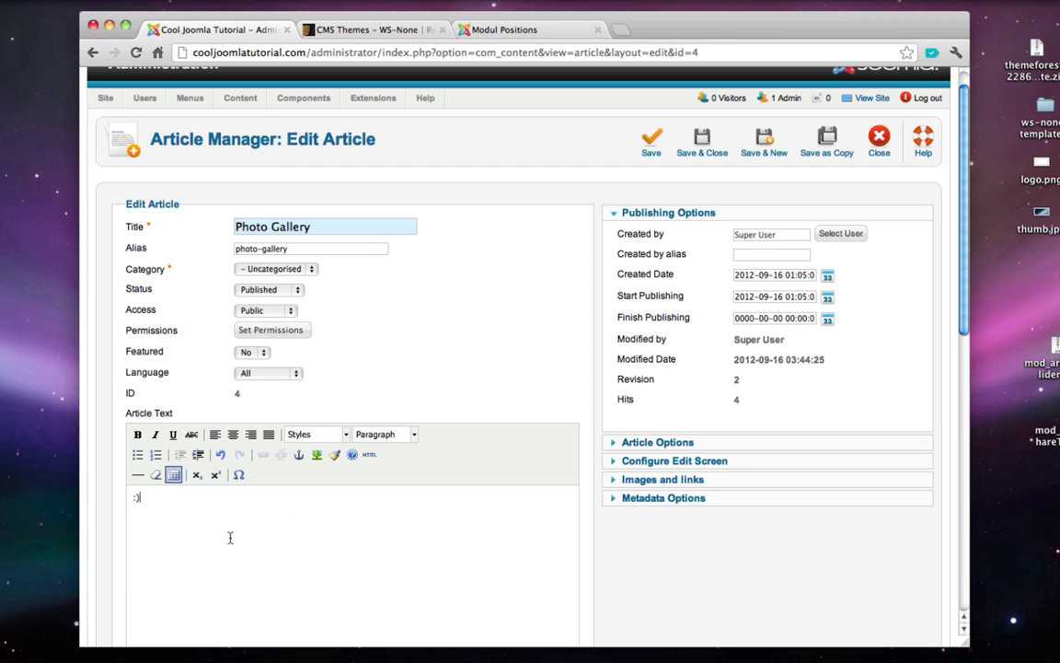
pyautogui.press('BackSpace')
pyautogui.press('BackSpace')
pyautogui.write('{gallery}gallery{/gallery}')
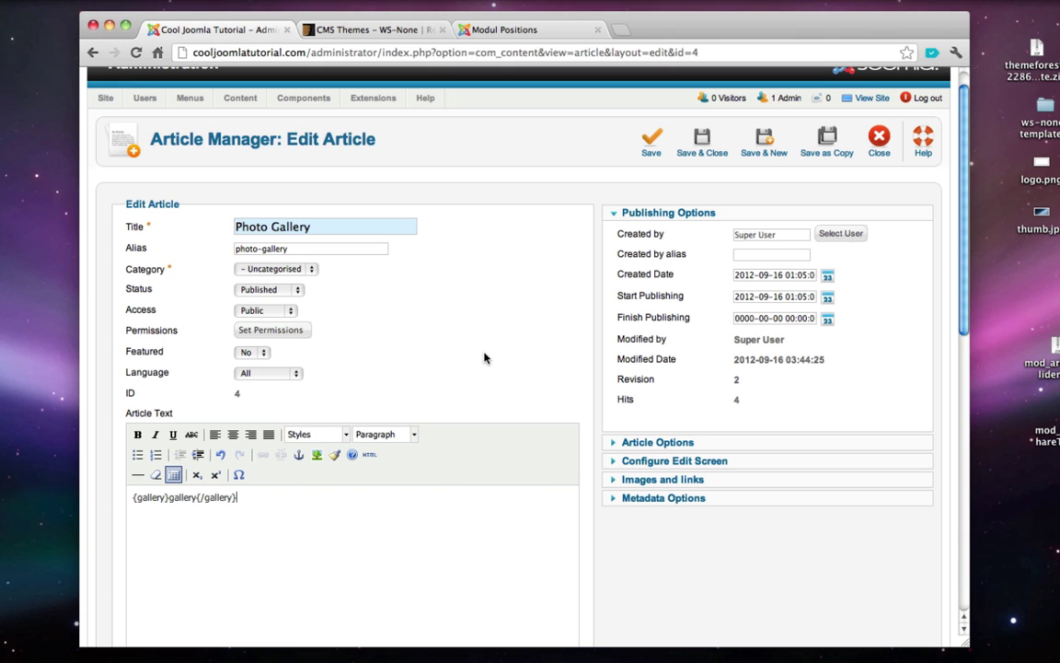
pyautogui.click(702, 143)
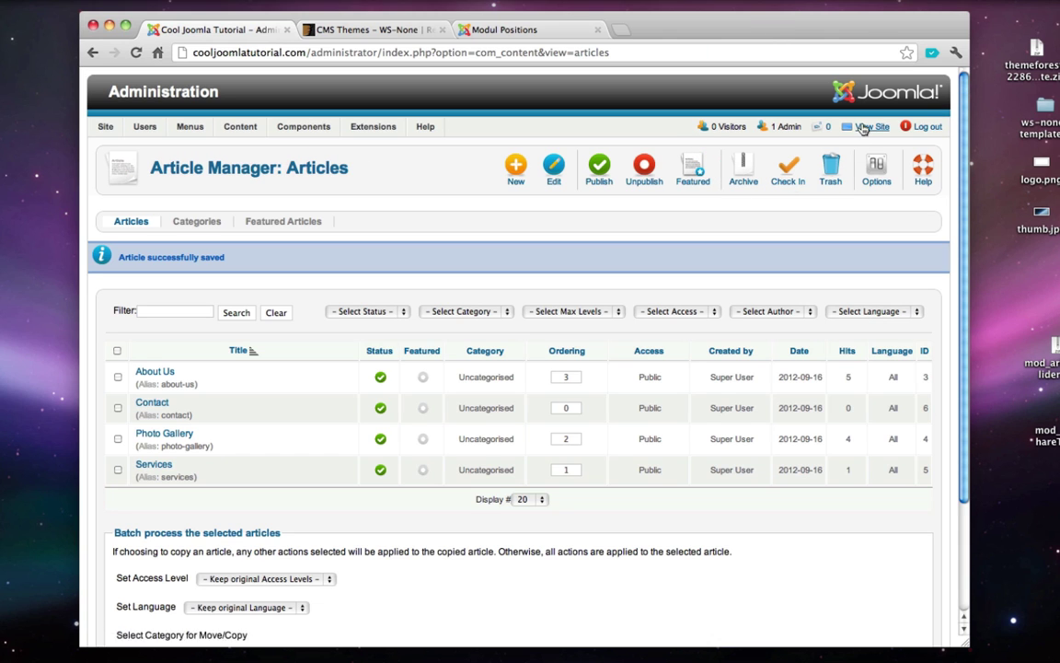
pyautogui.click(869, 127)
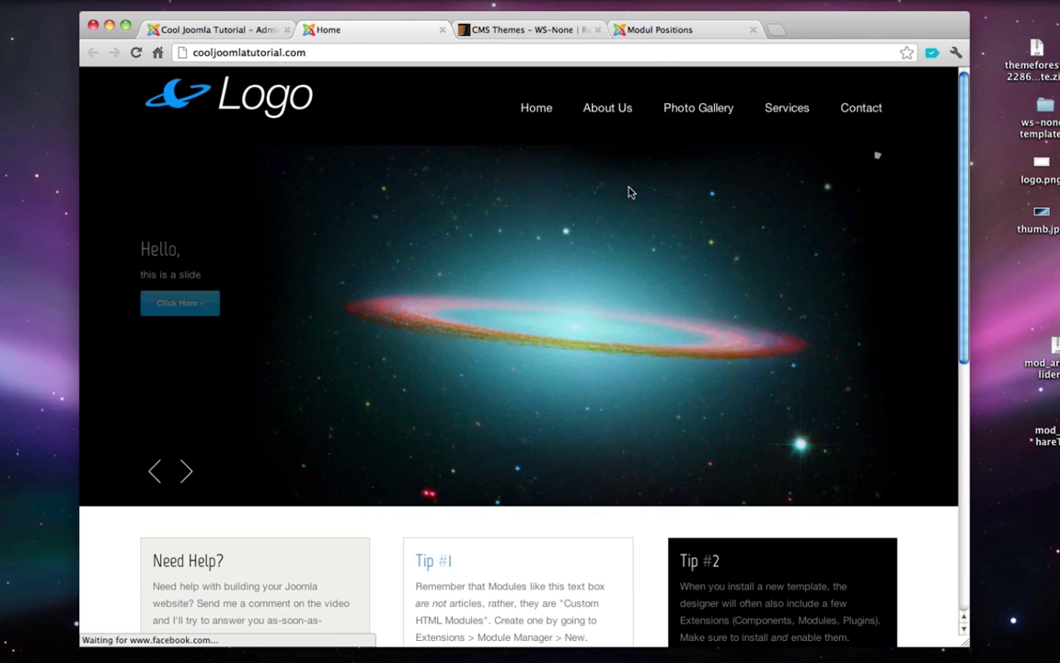
pyautogui.click(700, 108)
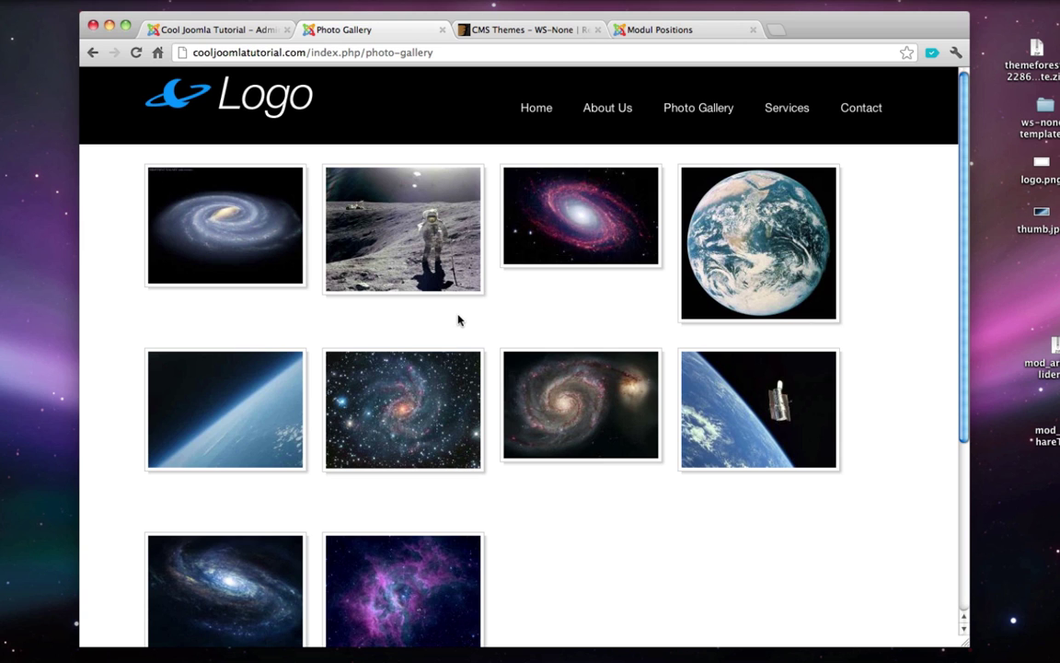
pyautogui.click(441, 30)
pyautogui.moveTo(373, 126)
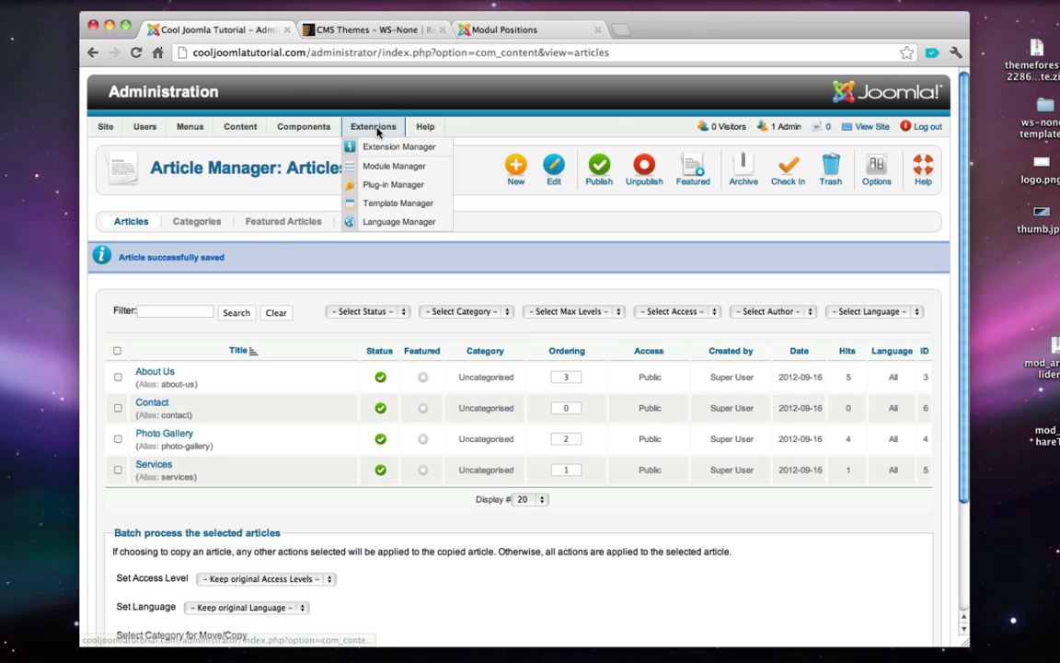
# - Open and review the SIGE - Simple Image Gallery Extended plugin's settings in the Plug-in Manager
pyautogui.click(398, 184)
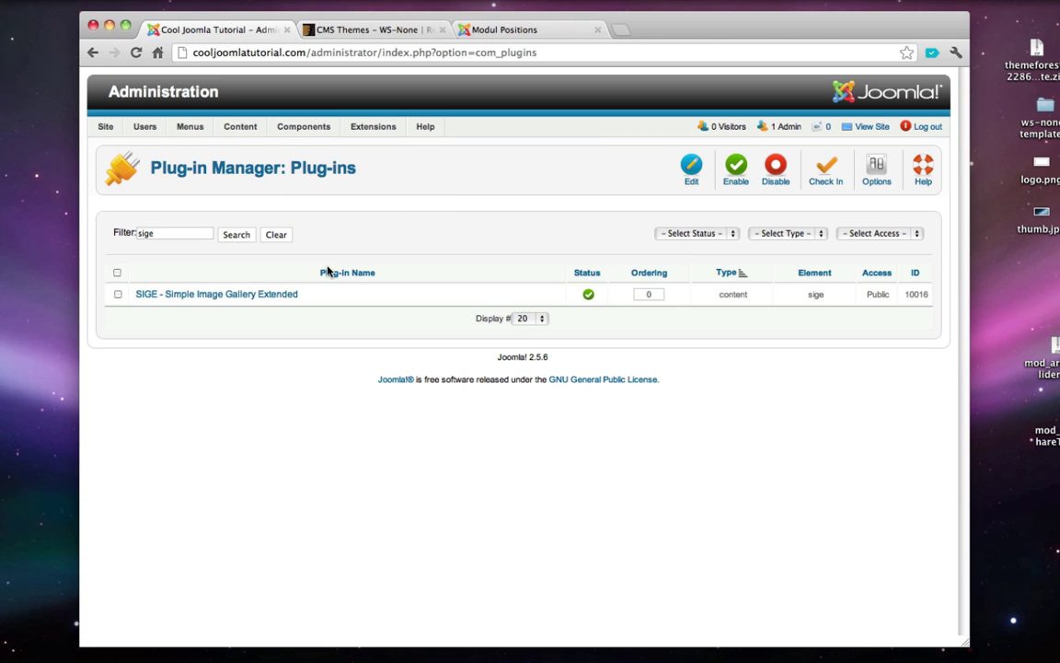
pyautogui.click(232, 294)
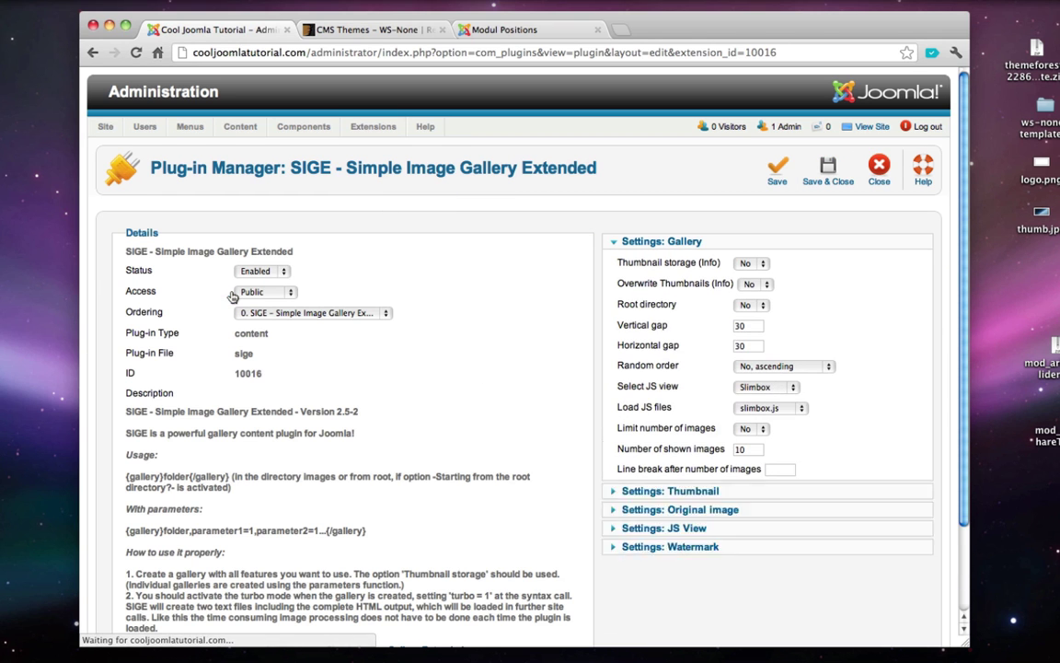
pyautogui.scroll(-3, 490, 284)
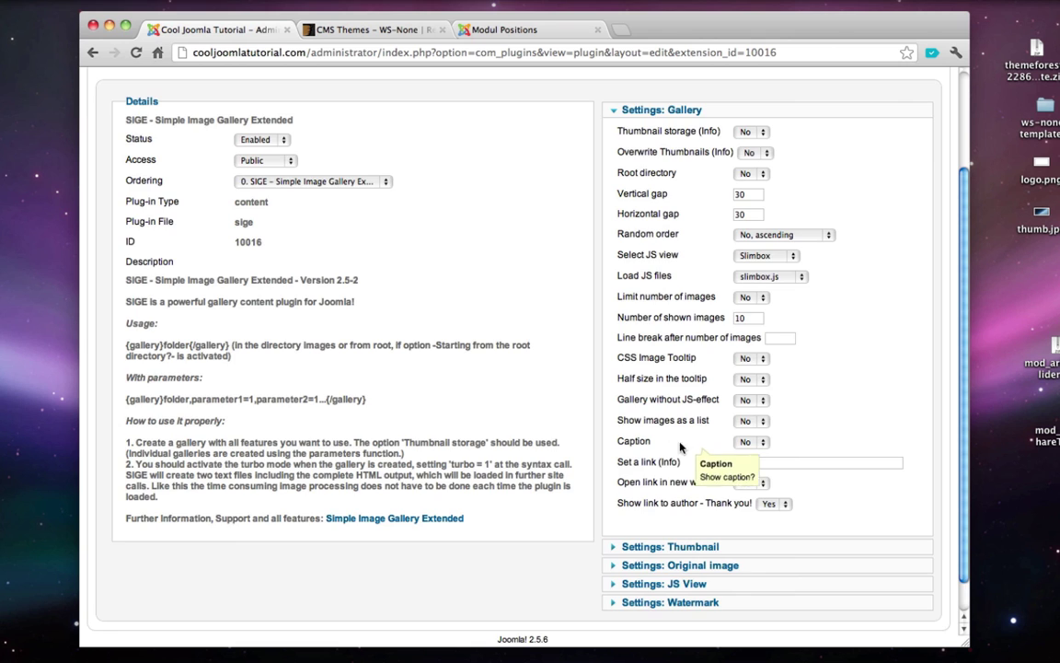
pyautogui.scroll(3, 690, 442)
pyautogui.scroll(2, 647, 416)
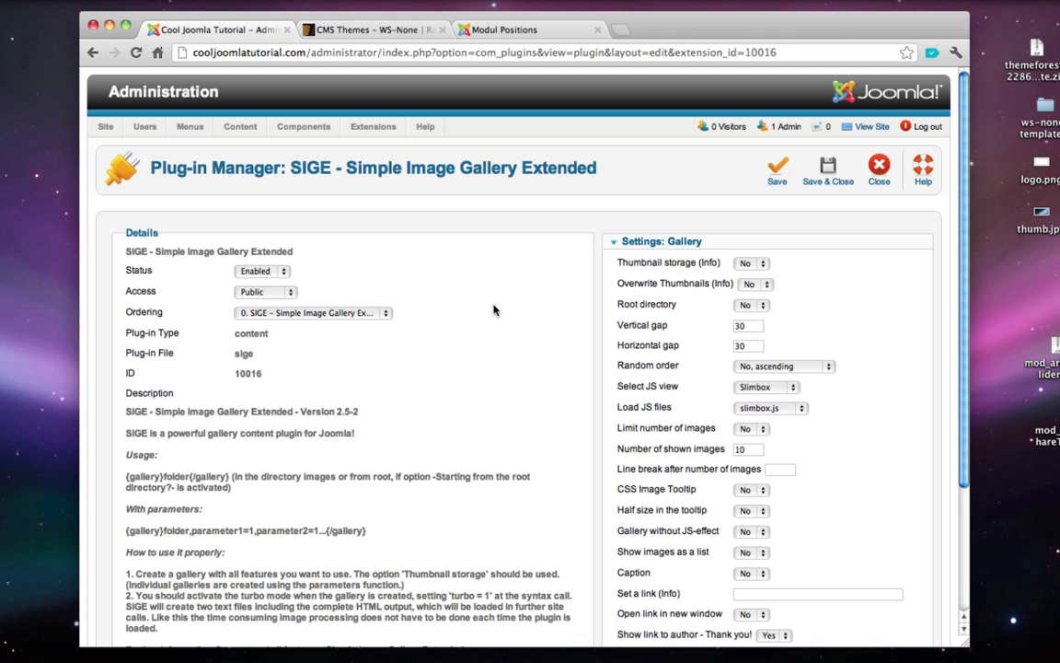
pyautogui.click(530, 34)
# - Open the WS-None demo's Pricing Tables page from the Styling menu
pyautogui.scroll(10, 481, 350)
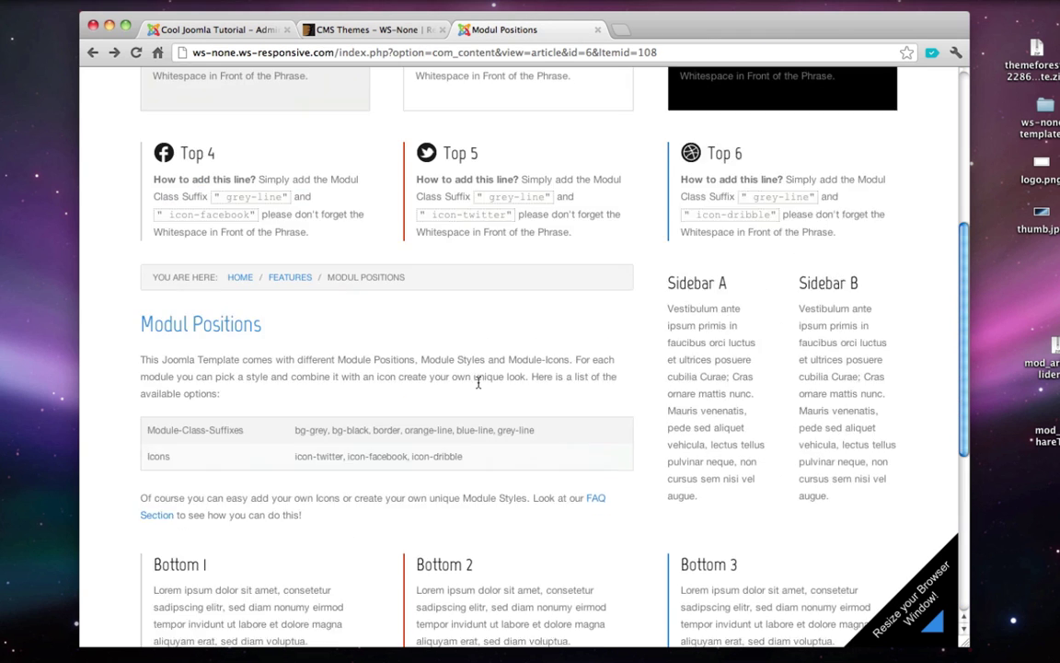
pyautogui.scroll(3, 479, 385)
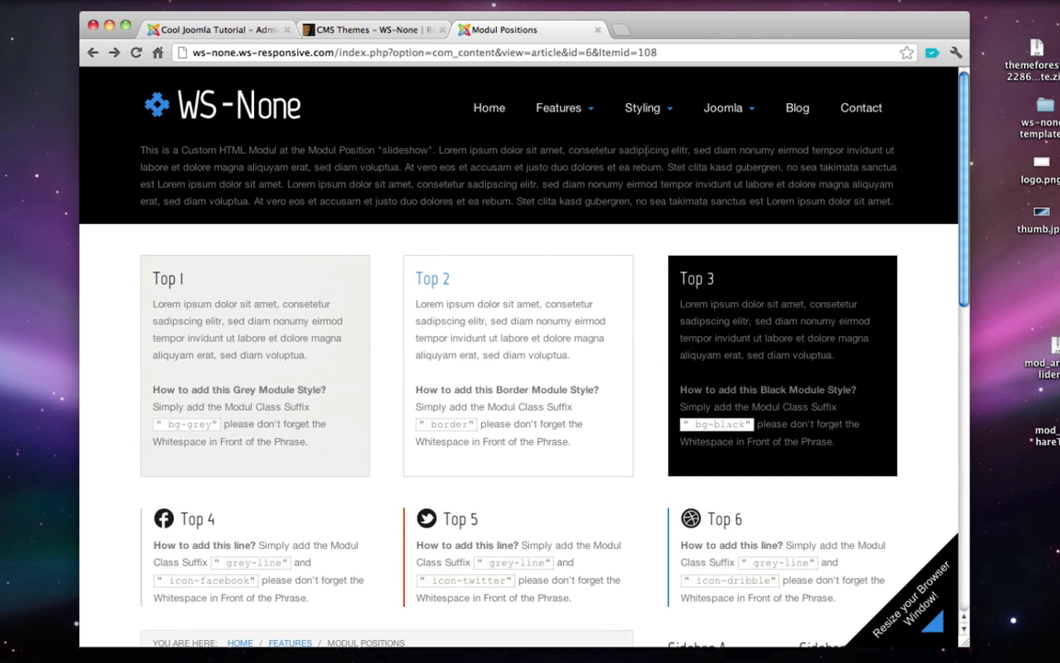
pyautogui.moveTo(642, 107)
pyautogui.click(644, 311)
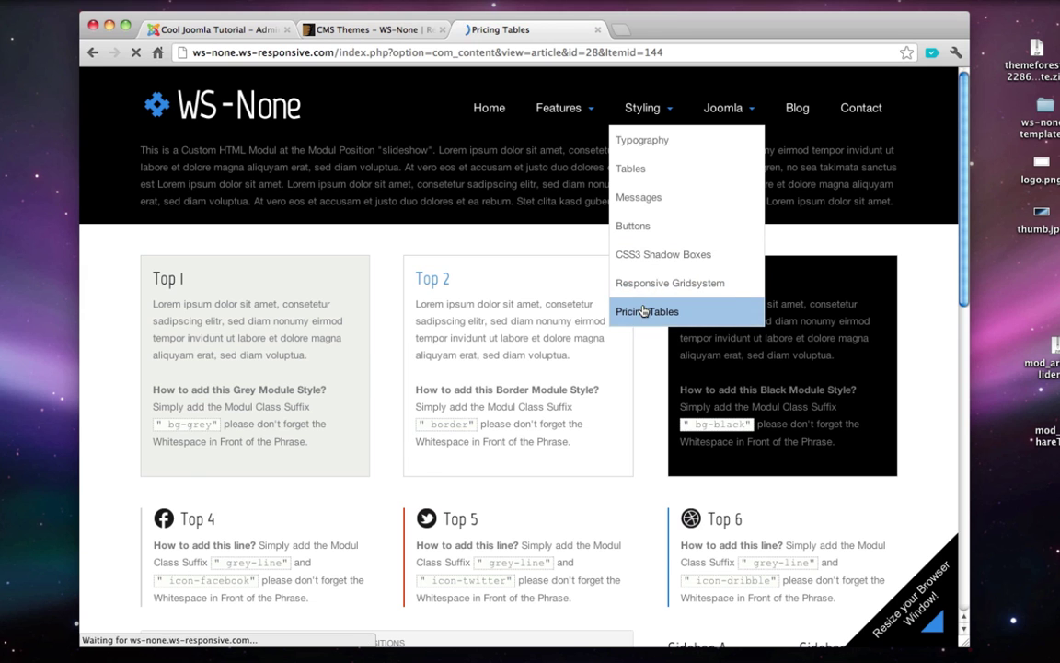
pyautogui.scroll(-2, 510, 218)
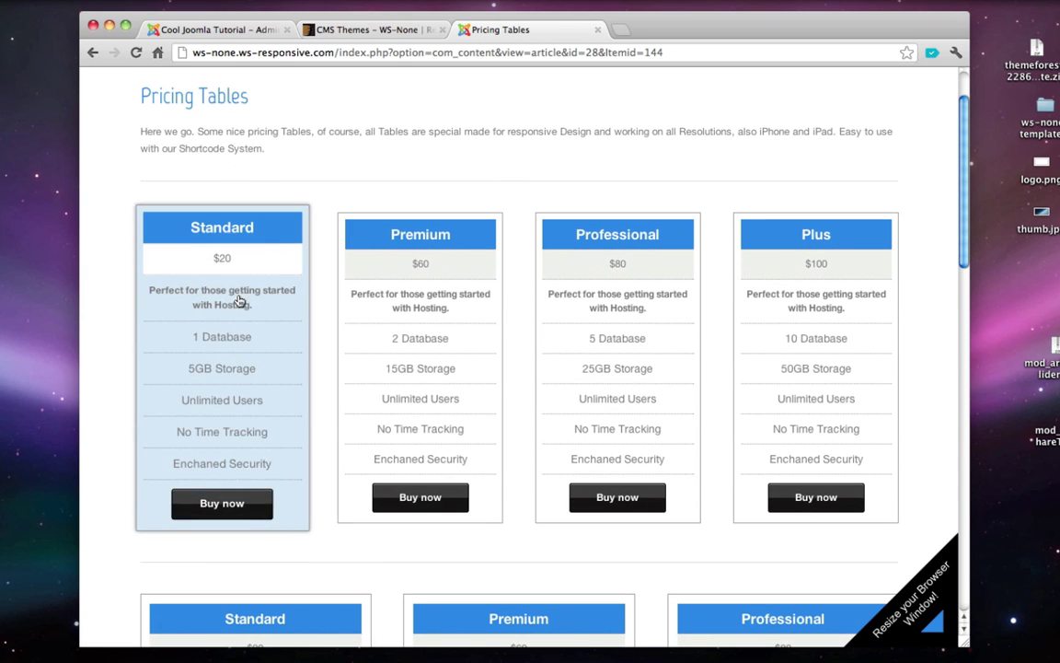
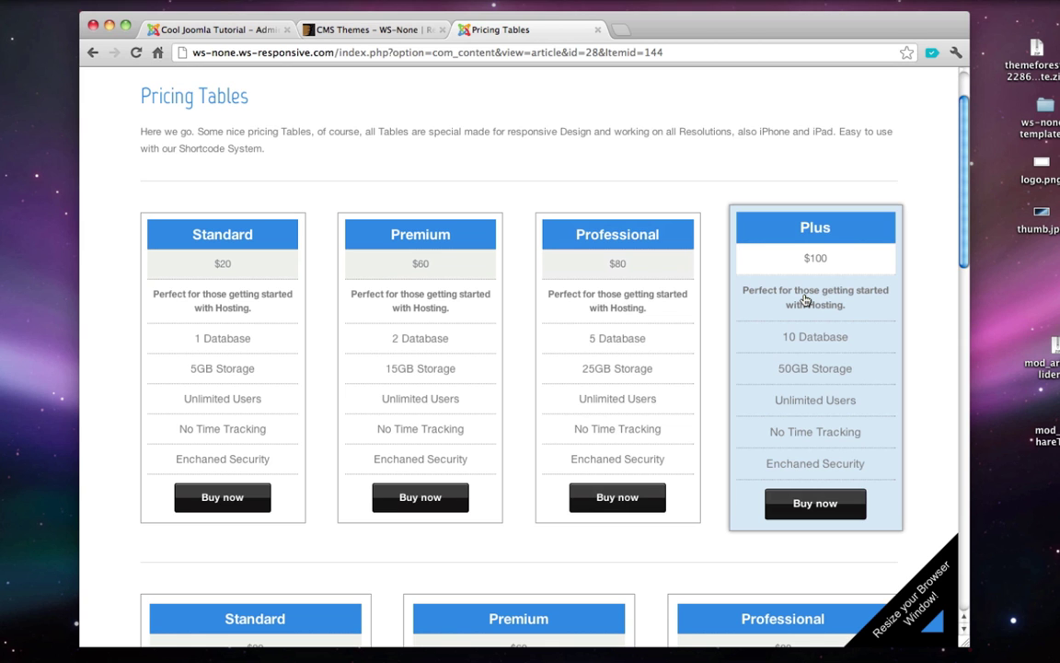
# - Copy the full {pricing} shortcode block from the Pricing Tables demo's Shortcode Demo section
pyautogui.scroll(3, 797, 298)
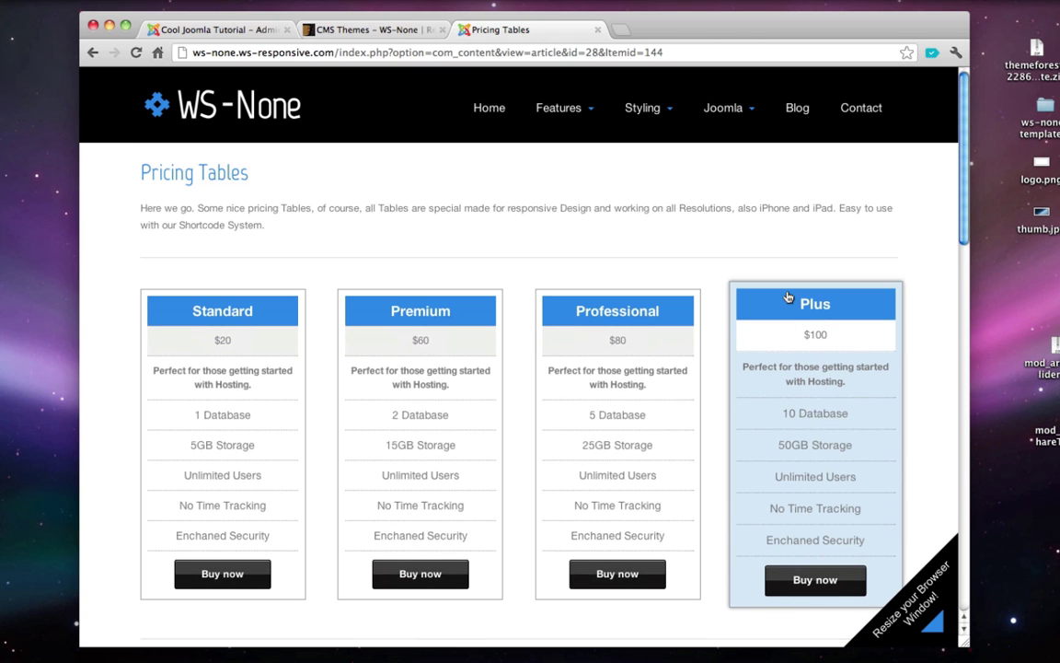
pyautogui.scroll(-2, 789, 296)
pyautogui.scroll(-10, 788, 297)
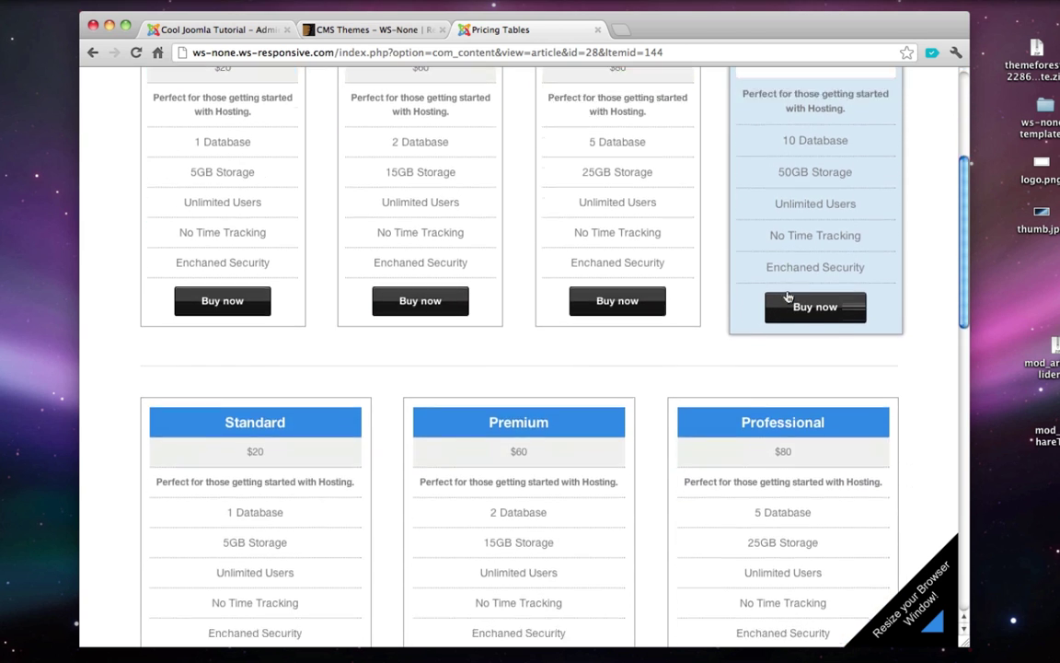
pyautogui.scroll(-3, 789, 296)
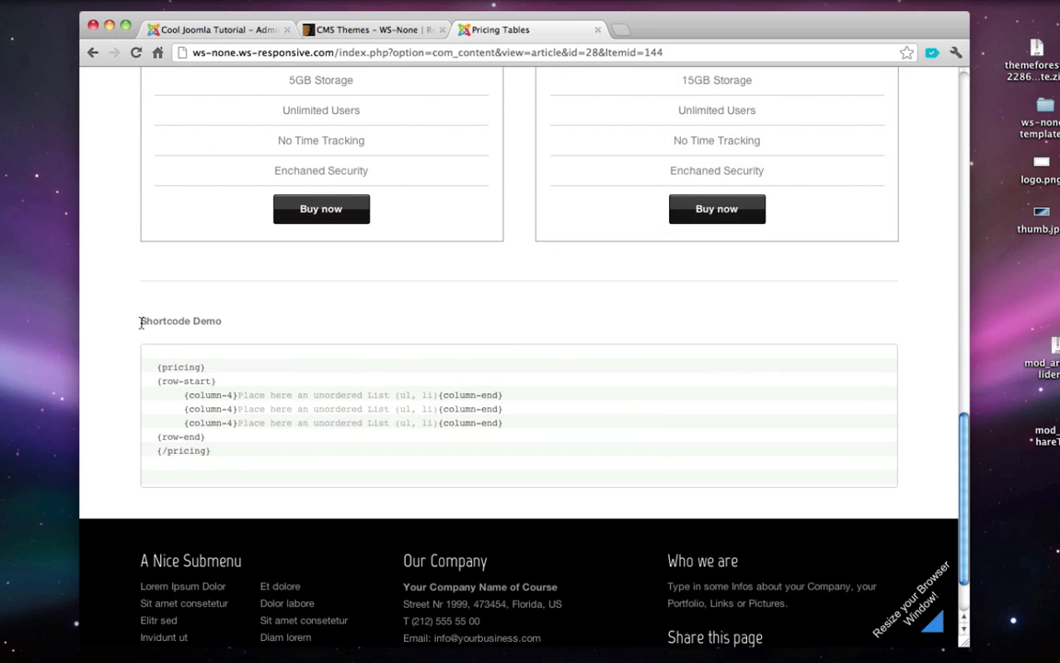
pyautogui.moveTo(139, 318); pyautogui.dragTo(222, 320)
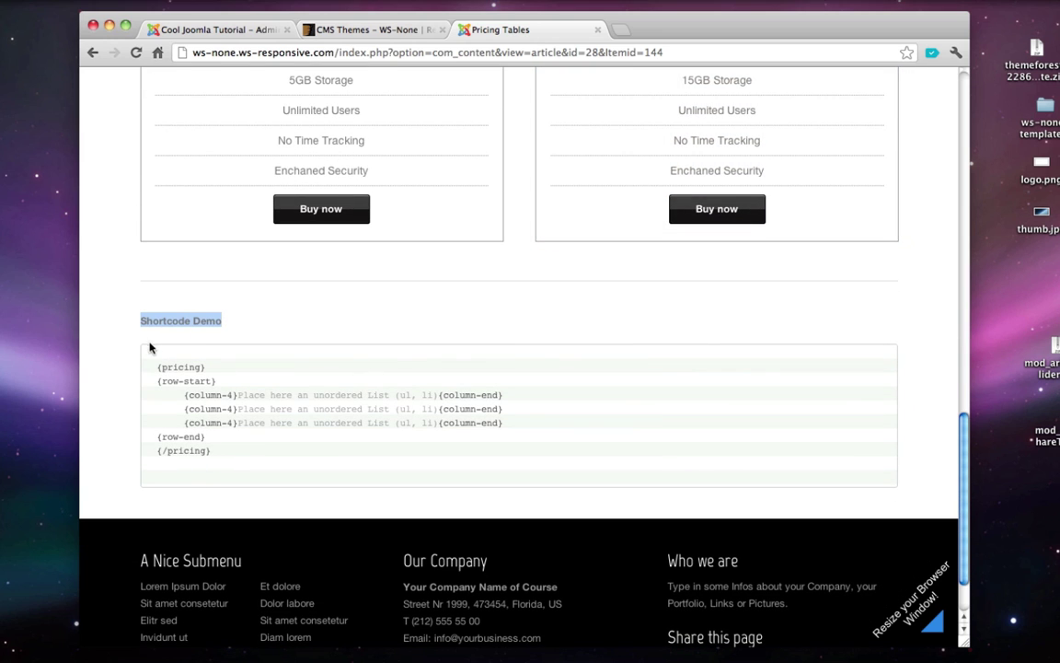
pyautogui.moveTo(156, 367); pyautogui.dragTo(245, 452)
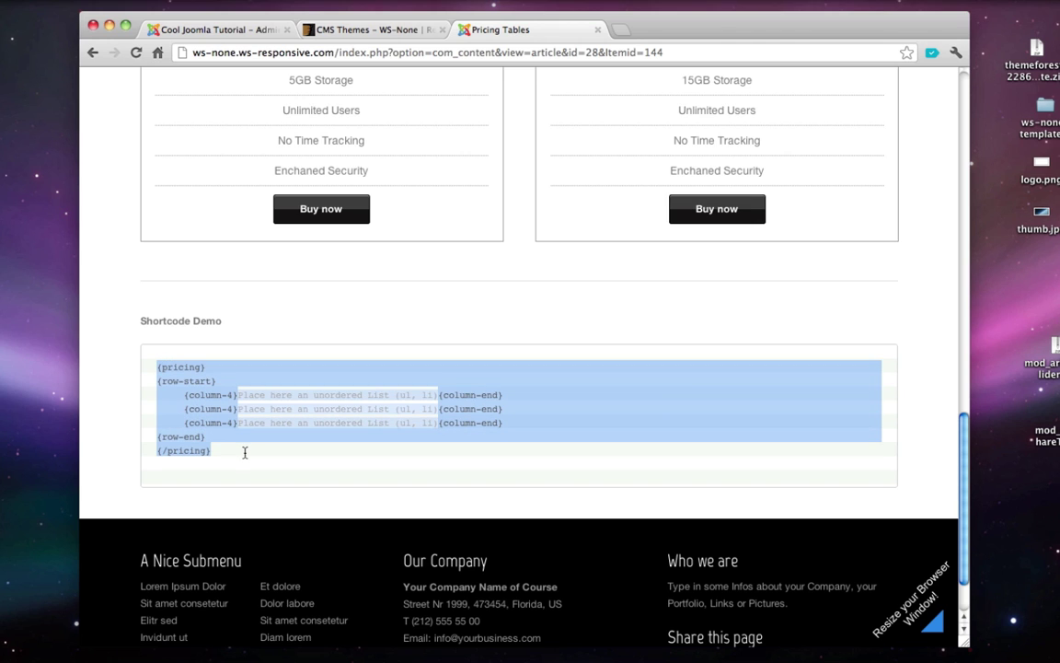
pyautogui.rightClick(213, 409)
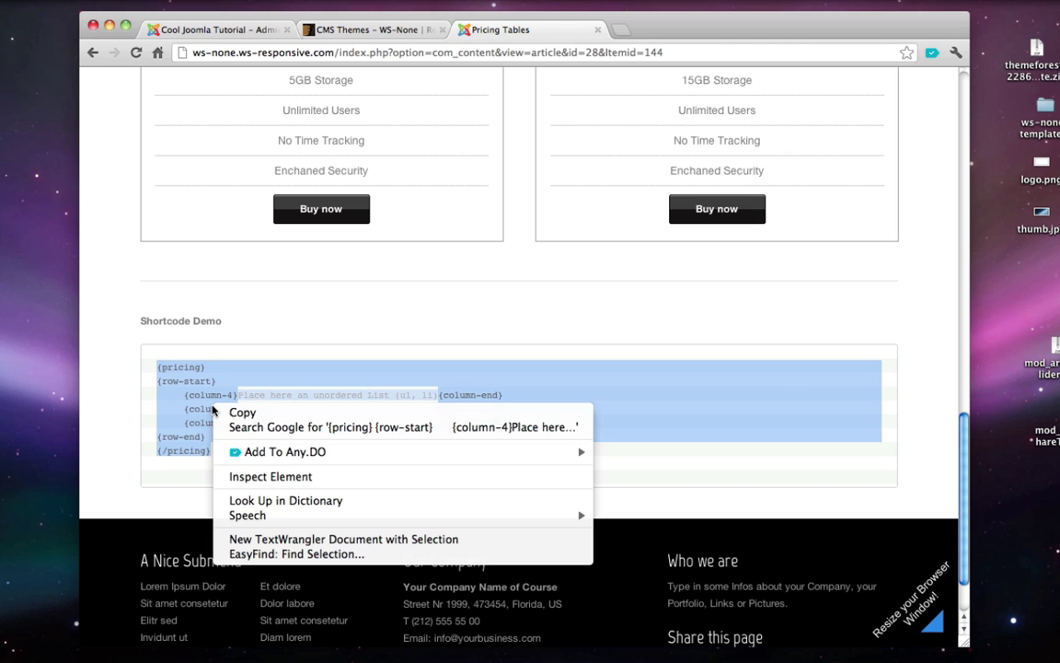
pyautogui.click(249, 415)
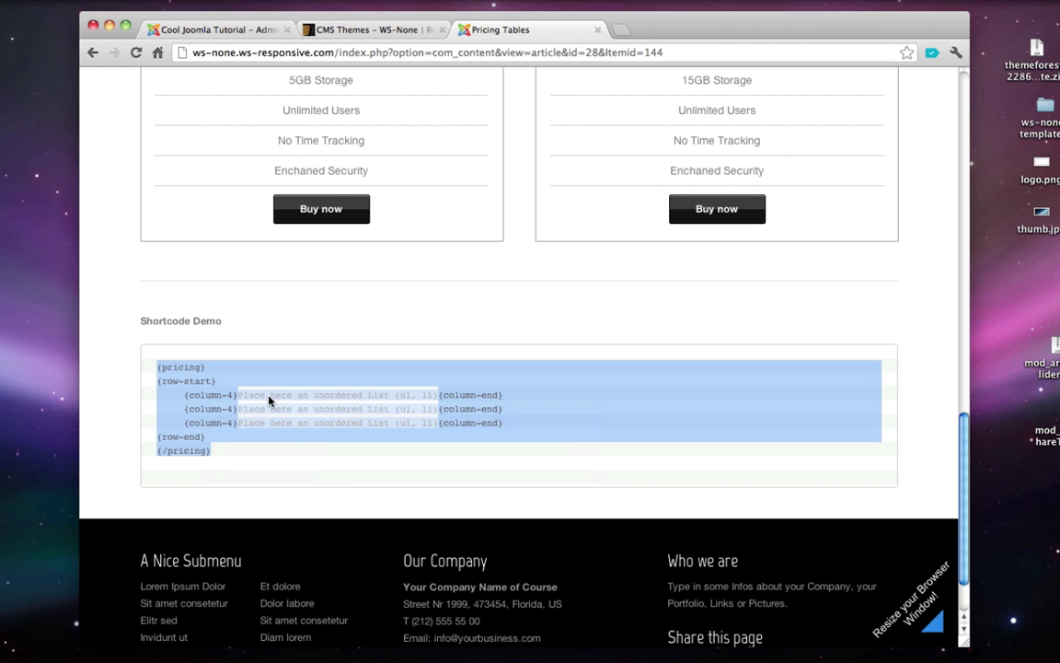
pyautogui.click(242, 33)
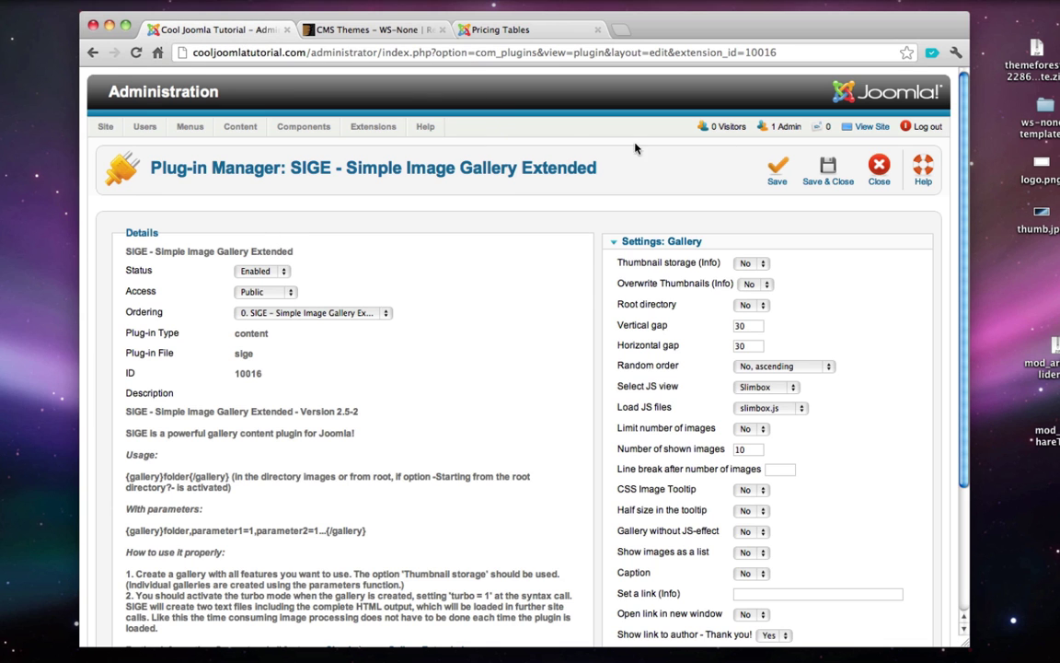
# - Close the SIGE plugin settings and open the Services article from the Article Manager
pyautogui.click(883, 166)
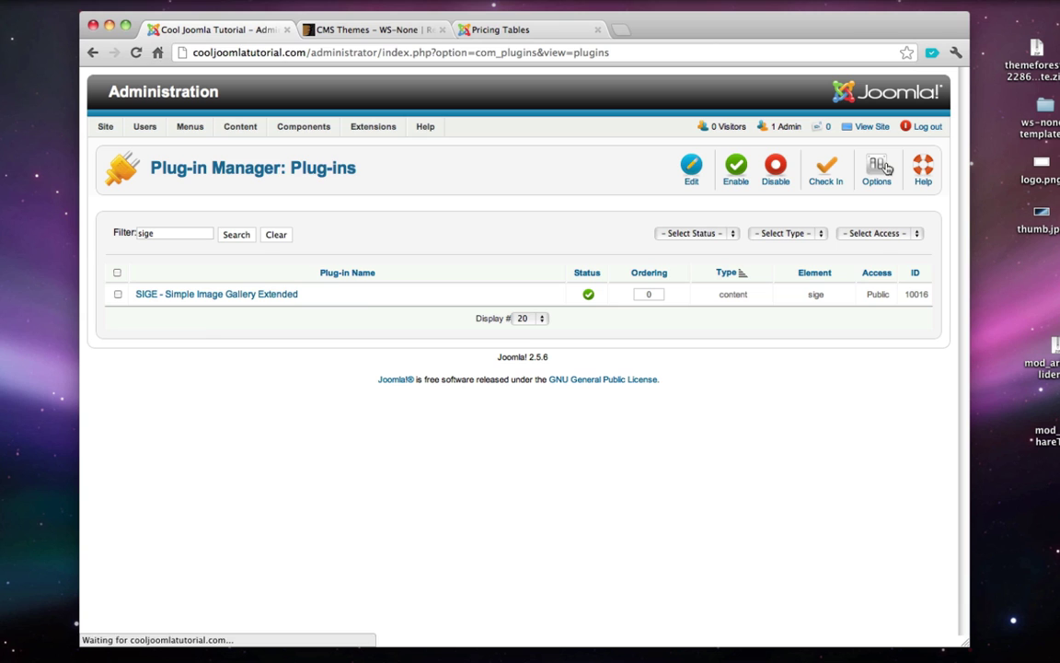
pyautogui.moveTo(238, 135)
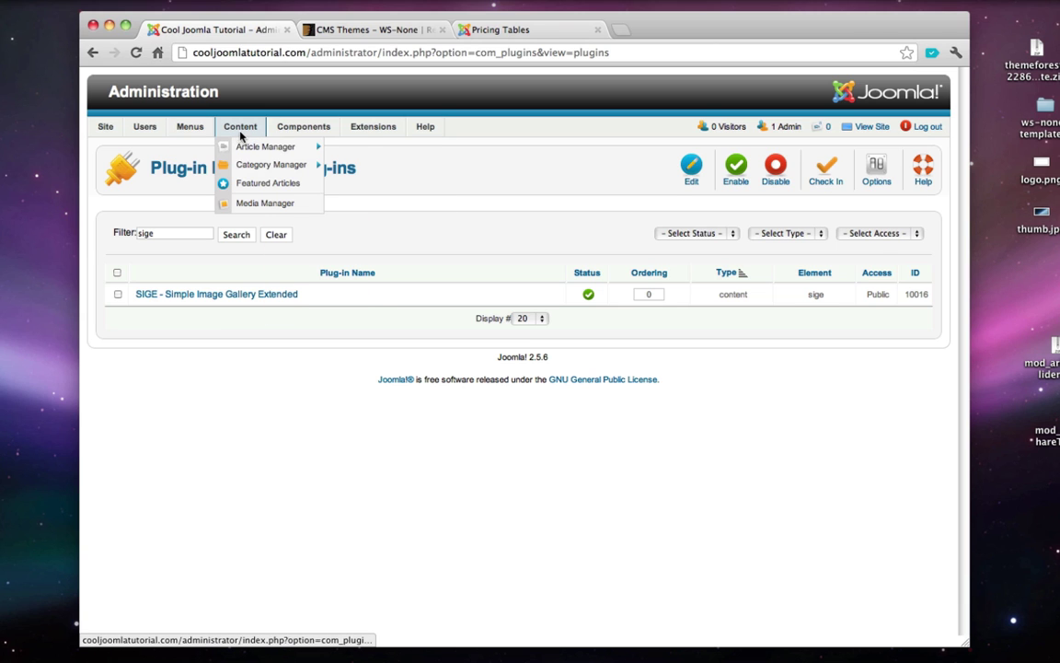
pyautogui.click(258, 149)
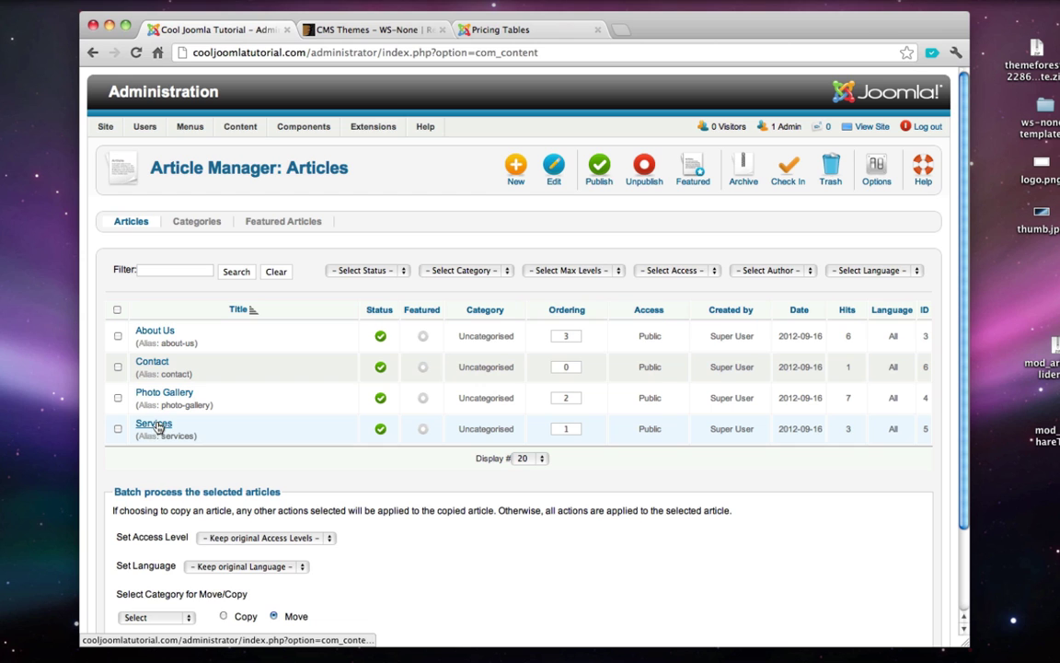
pyautogui.click(154, 425)
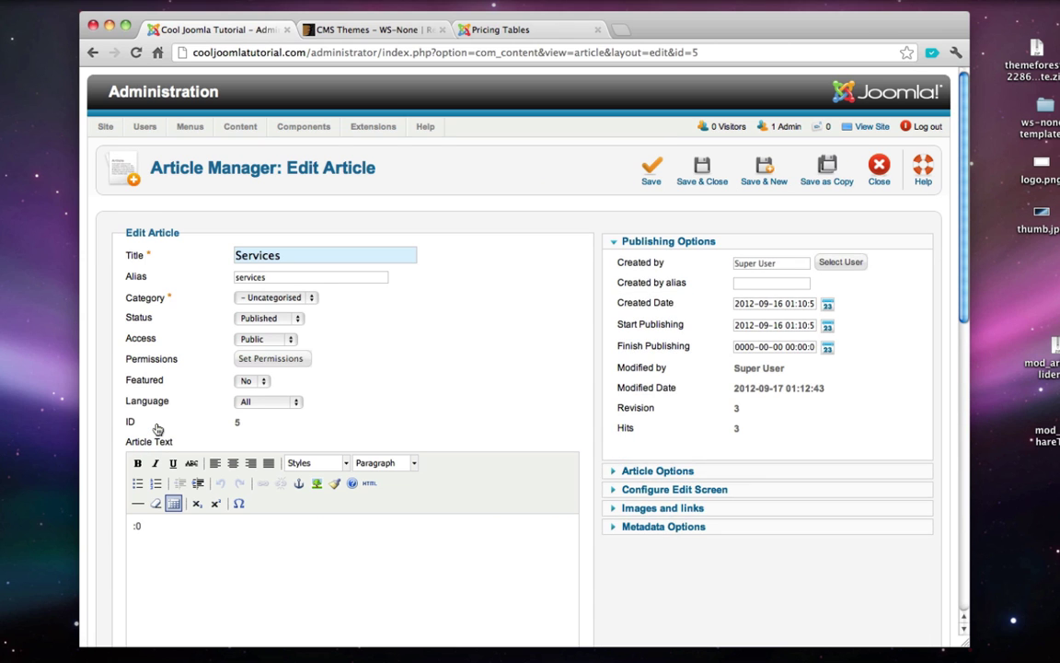
# - Delete the stray ':0' text from the Services article body
pyautogui.scroll(-2, 157, 428)
pyautogui.moveTo(176, 484); pyautogui.dragTo(121, 461)
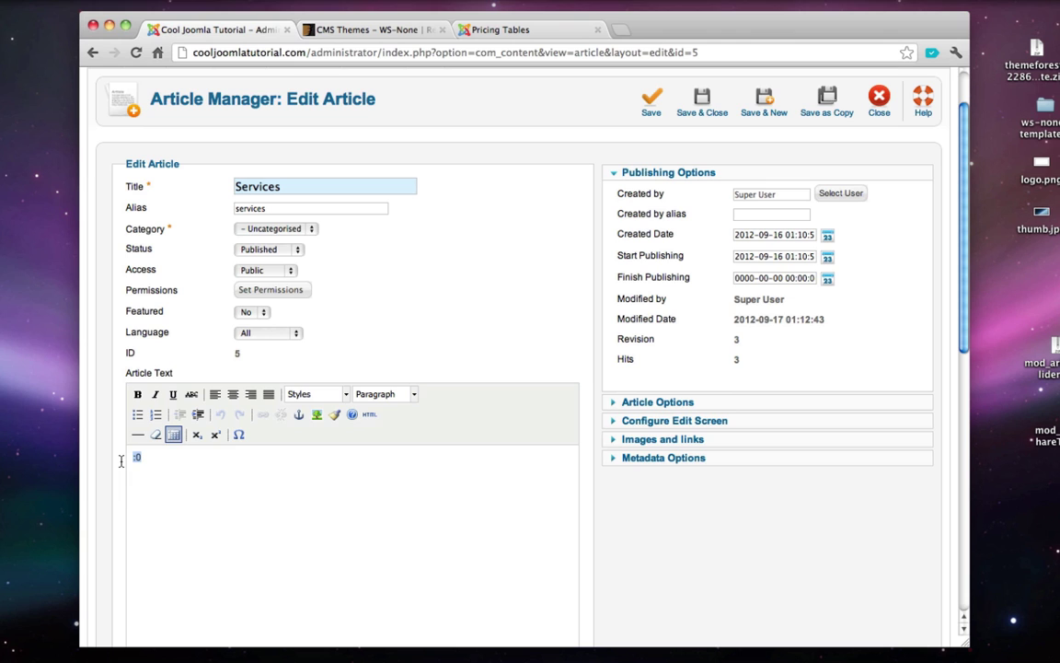
pyautogui.press('BackSpace')
pyautogui.scroll(-1, 231, 463)
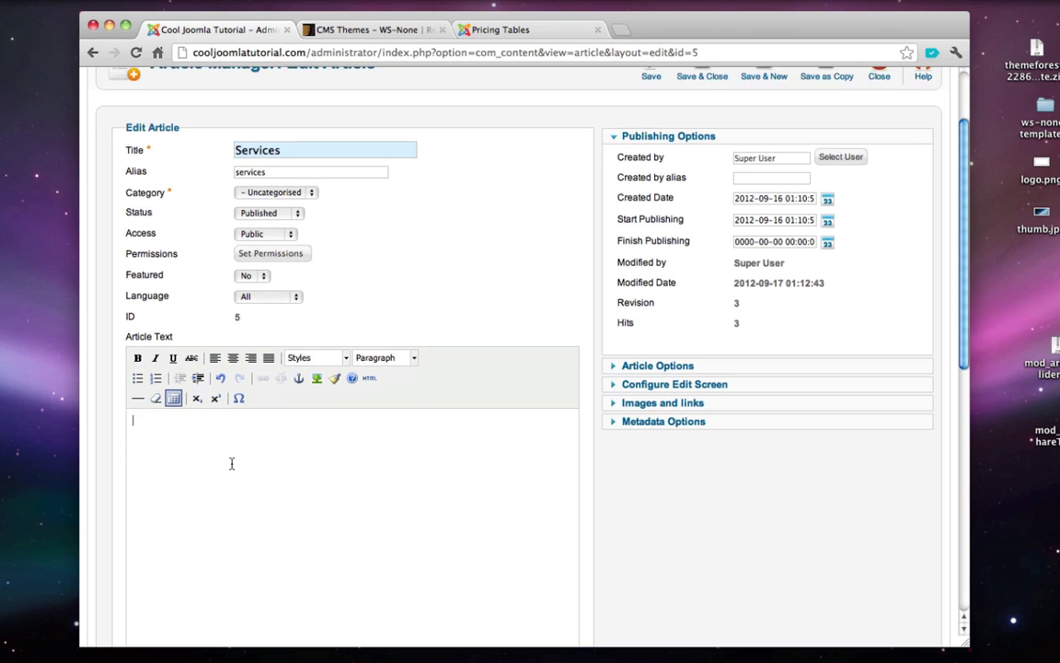
pyautogui.click(508, 25)
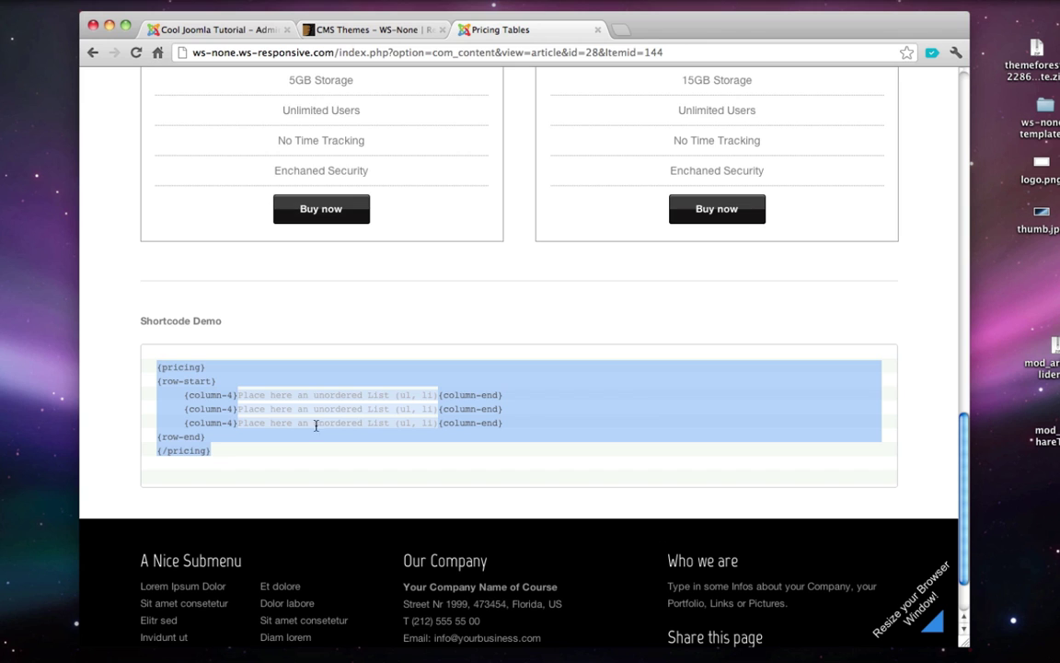
pyautogui.click(210, 29)
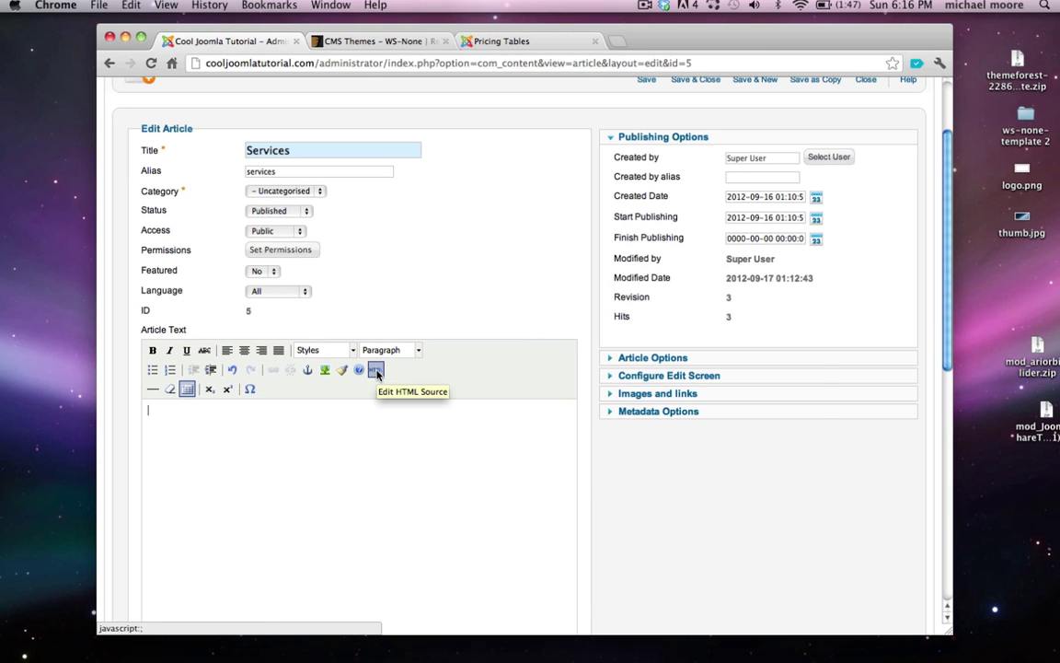
# - Paste the copied {pricing} shortcode into the article through the HTML source editor
pyautogui.click(376, 370)
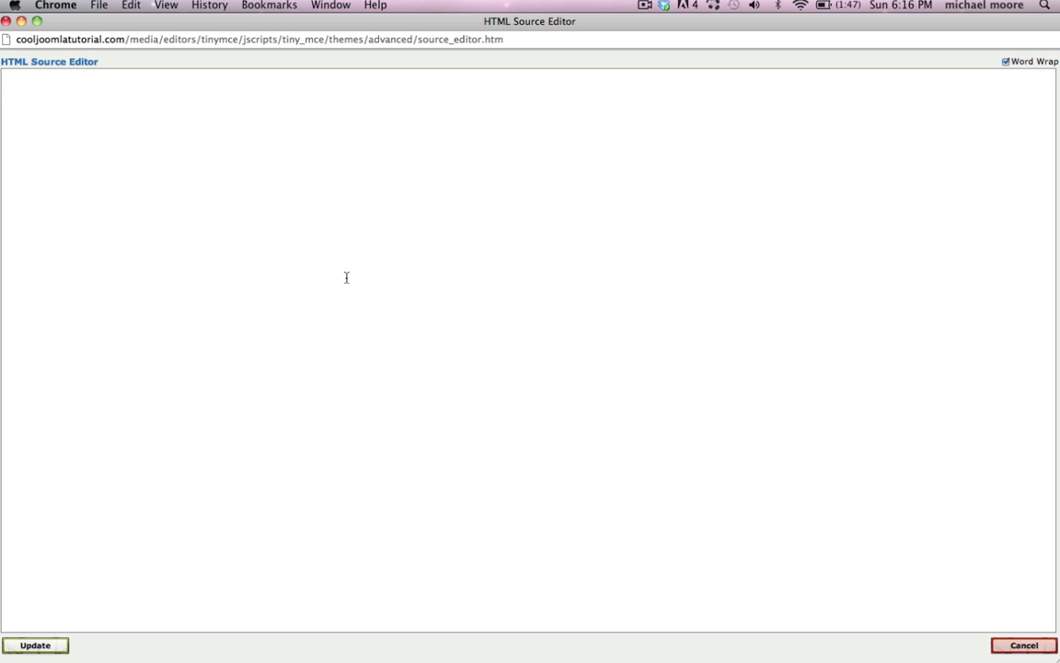
pyautogui.press('super+v')
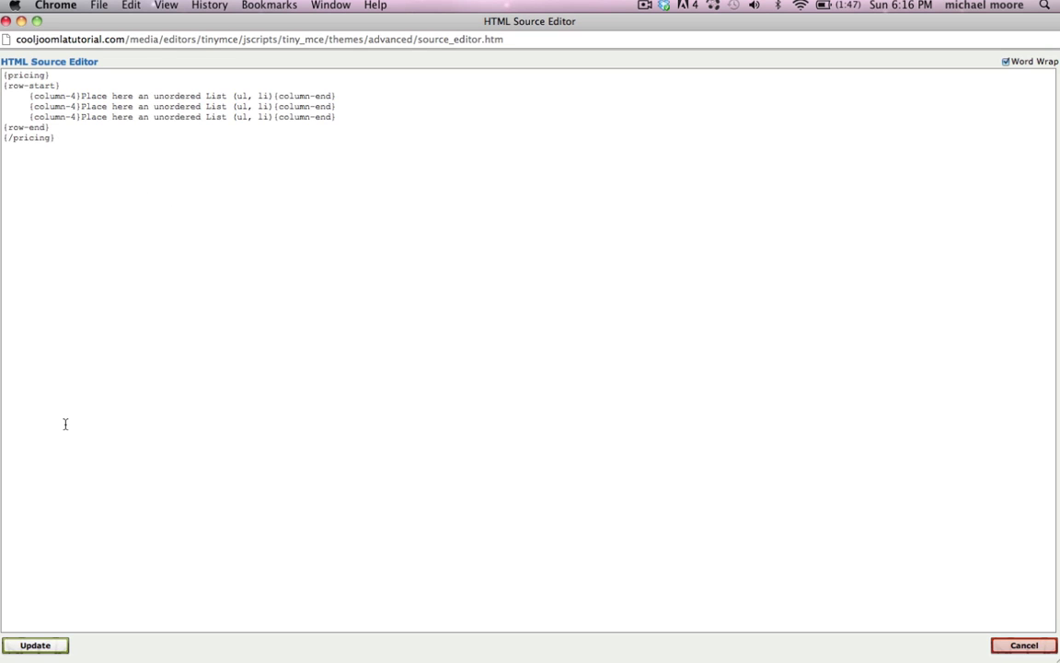
pyautogui.click(34, 645)
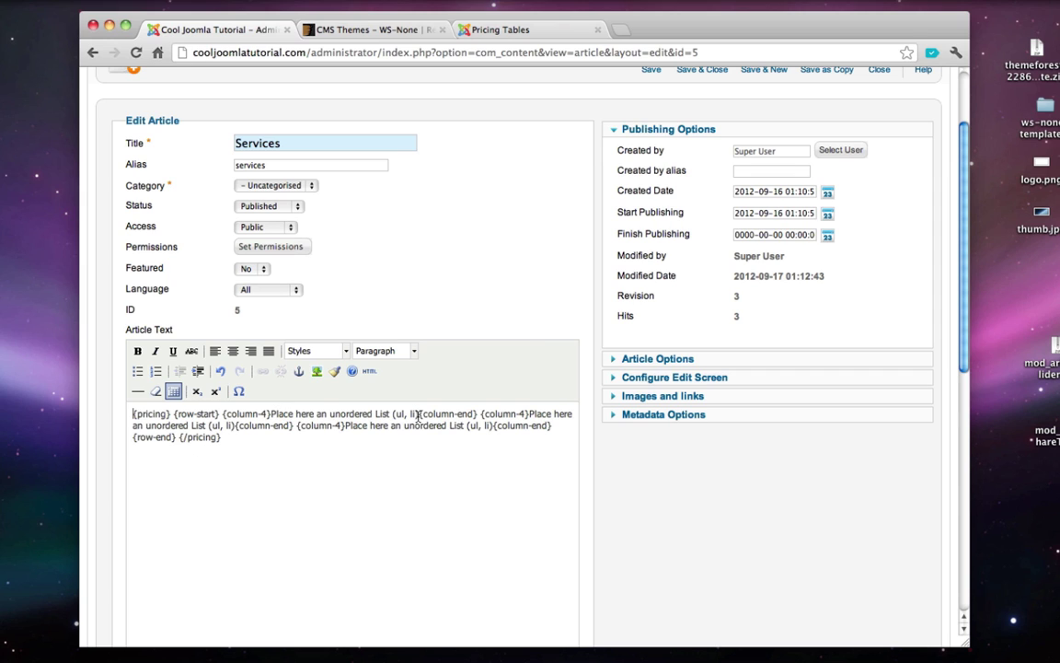
# - Remove the first pricing column's placeholder text, leaving a blank line in its place
pyautogui.moveTo(419, 414); pyautogui.dragTo(273, 418)
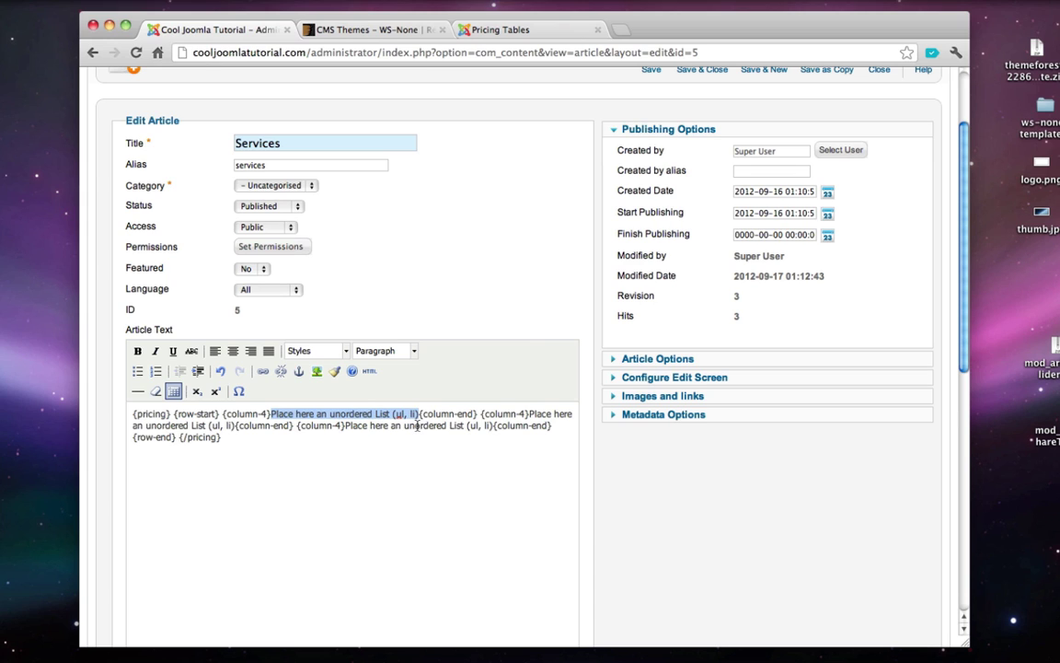
pyautogui.press('BackSpace')
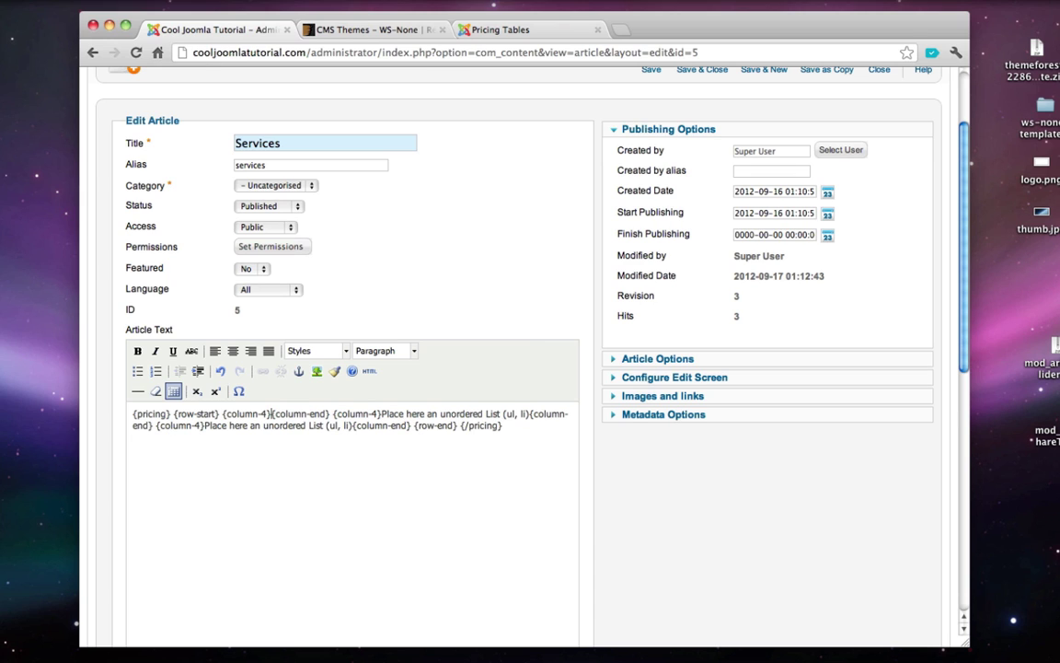
pyautogui.press('Return')
pyautogui.press('Return')
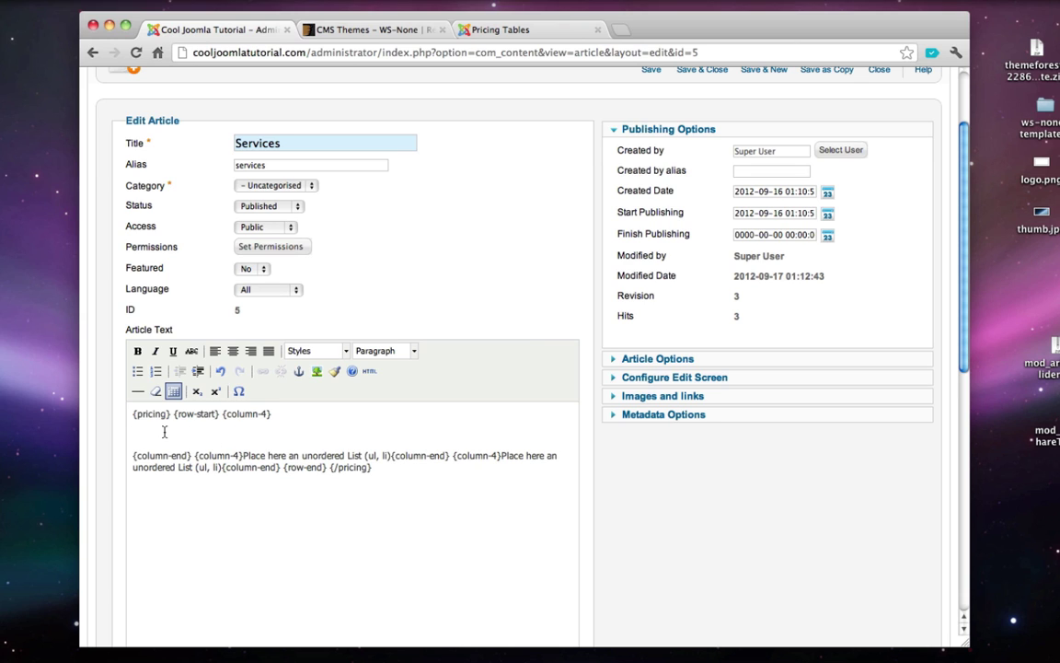
# - Start a bulleted list in the first column with Bronze Package and $50
pyautogui.click(138, 373)
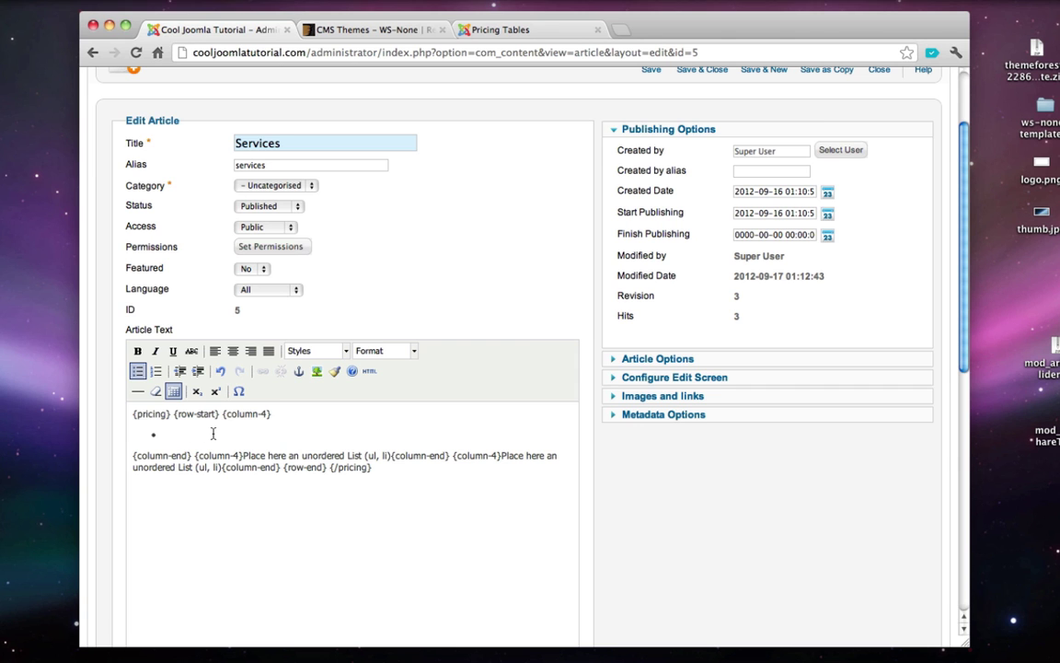
pyautogui.click(487, 30)
pyautogui.scroll(15, 461, 402)
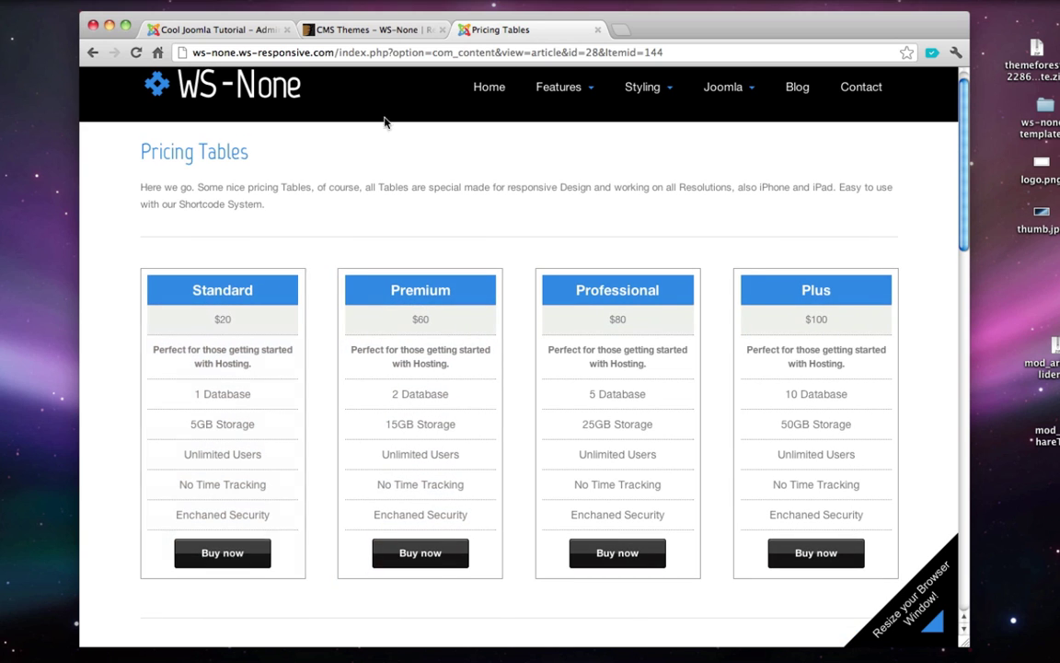
pyautogui.click(238, 38)
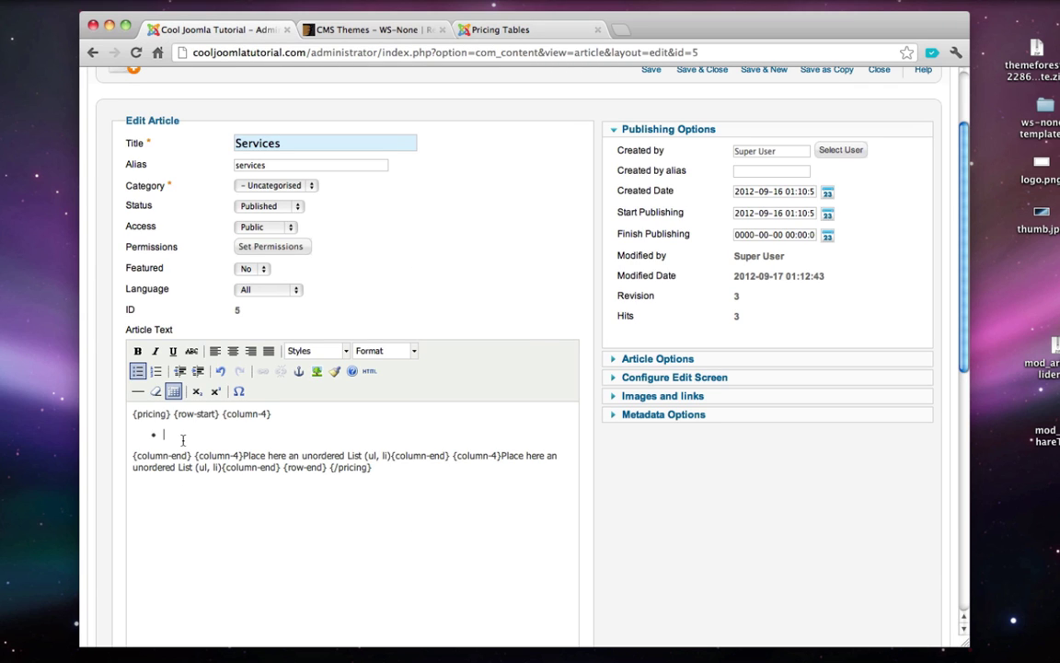
pyautogui.write('Bronze Package')
pyautogui.press('Return')
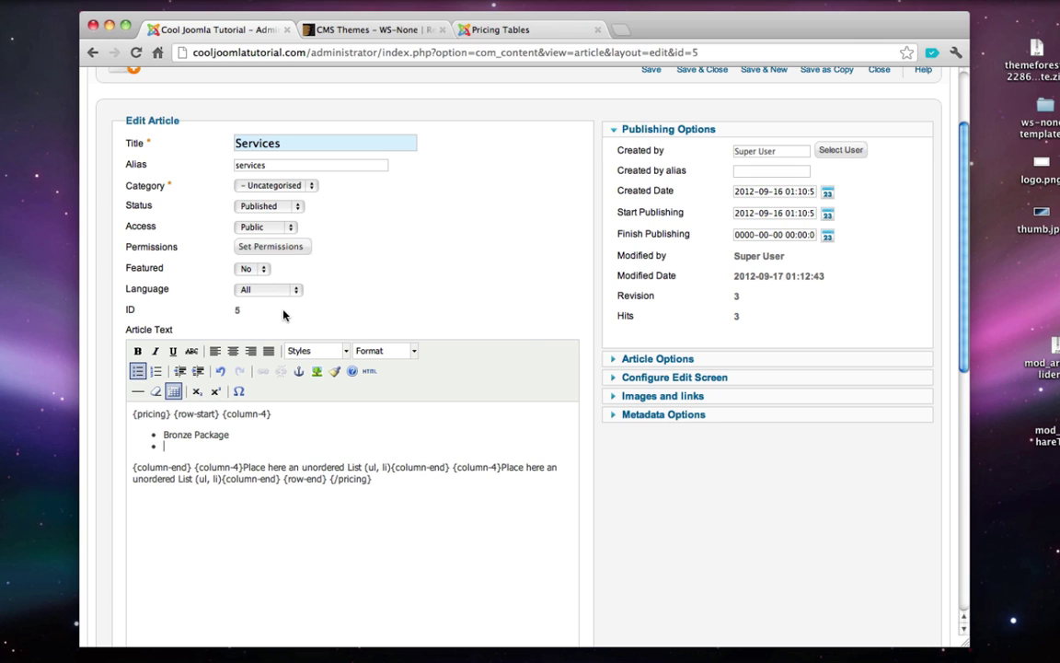
pyautogui.click(496, 30)
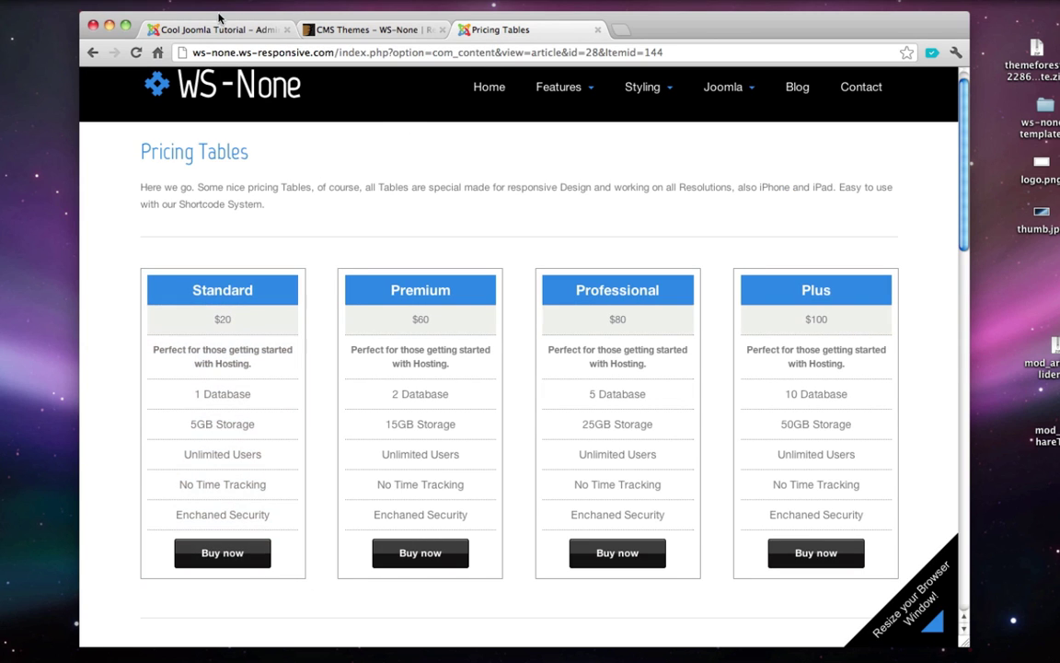
pyautogui.click(218, 37)
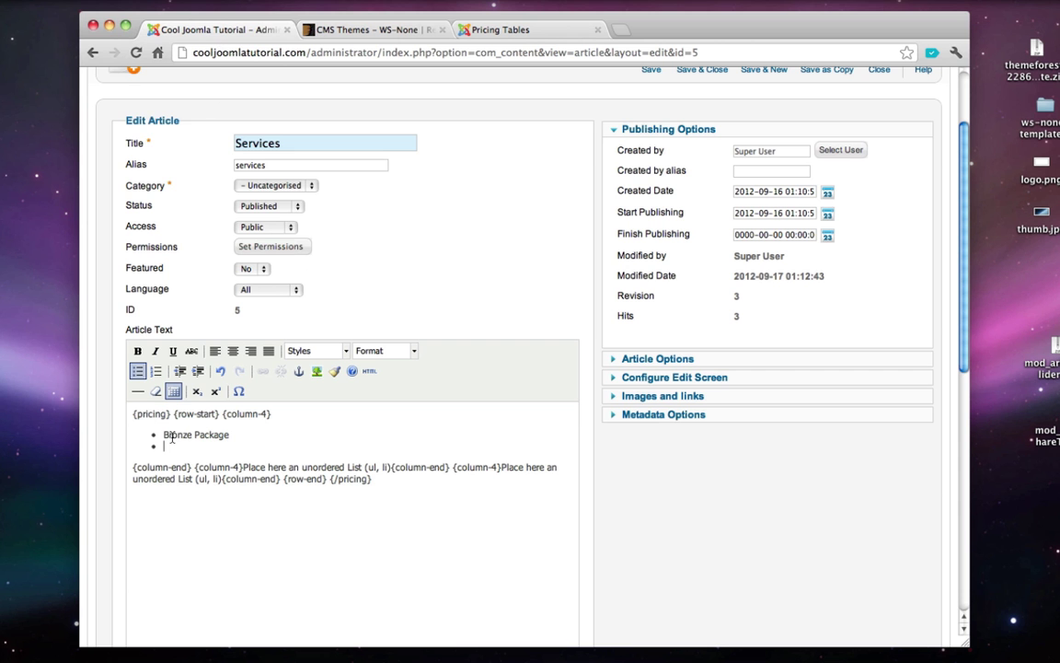
pyautogui.write('$50')
pyautogui.press('Return')
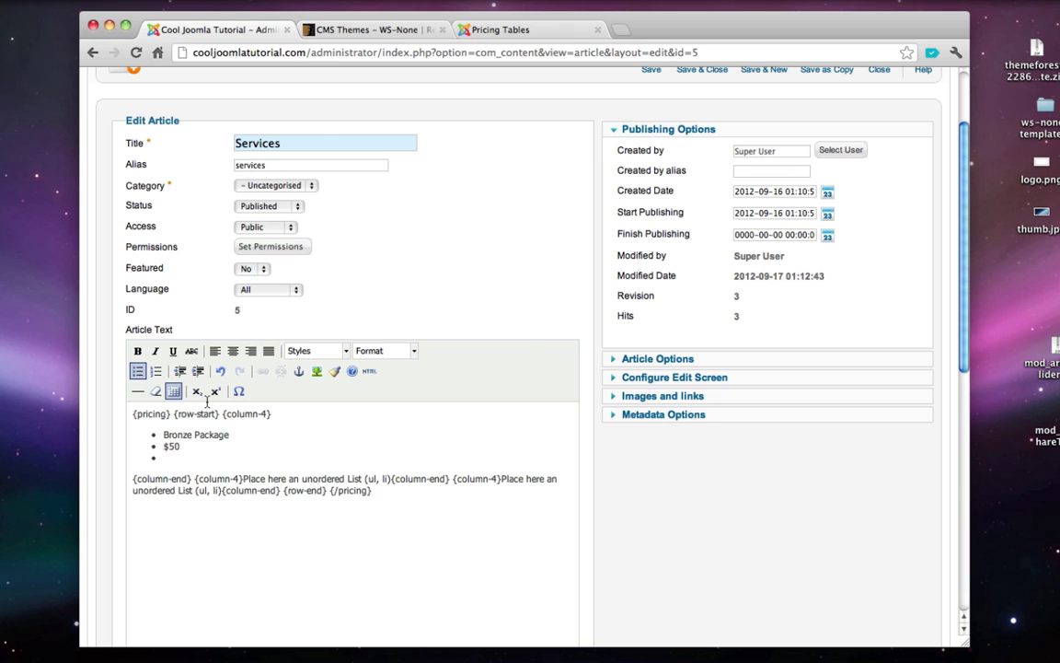
# - Add Basic Package and three Features bullets to the first column, ending with an empty bullet
pyautogui.click(493, 31)
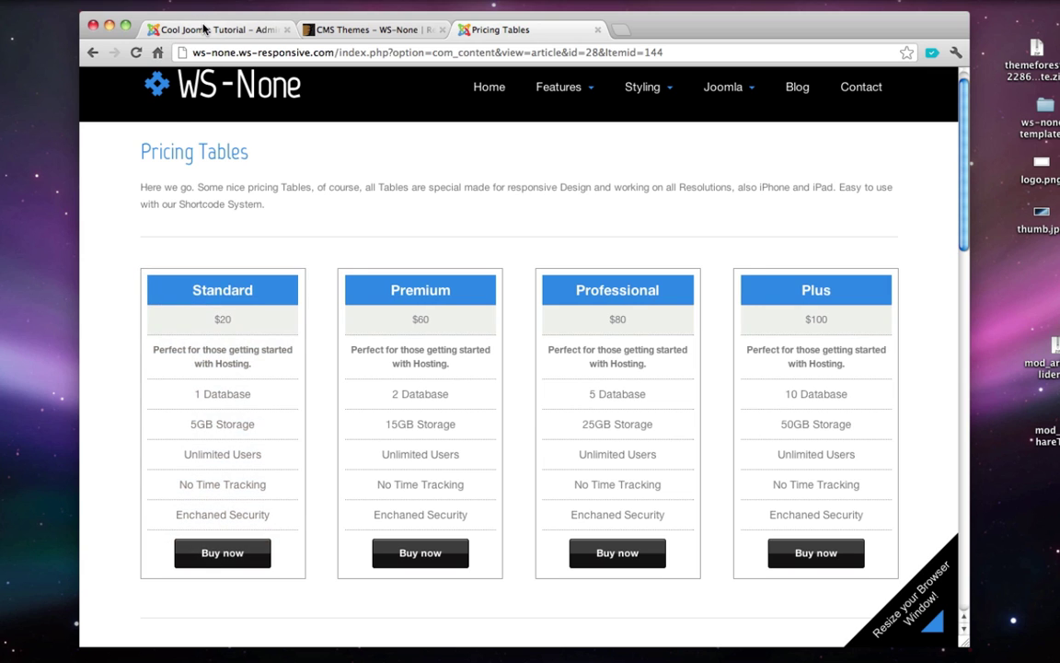
pyautogui.click(184, 27)
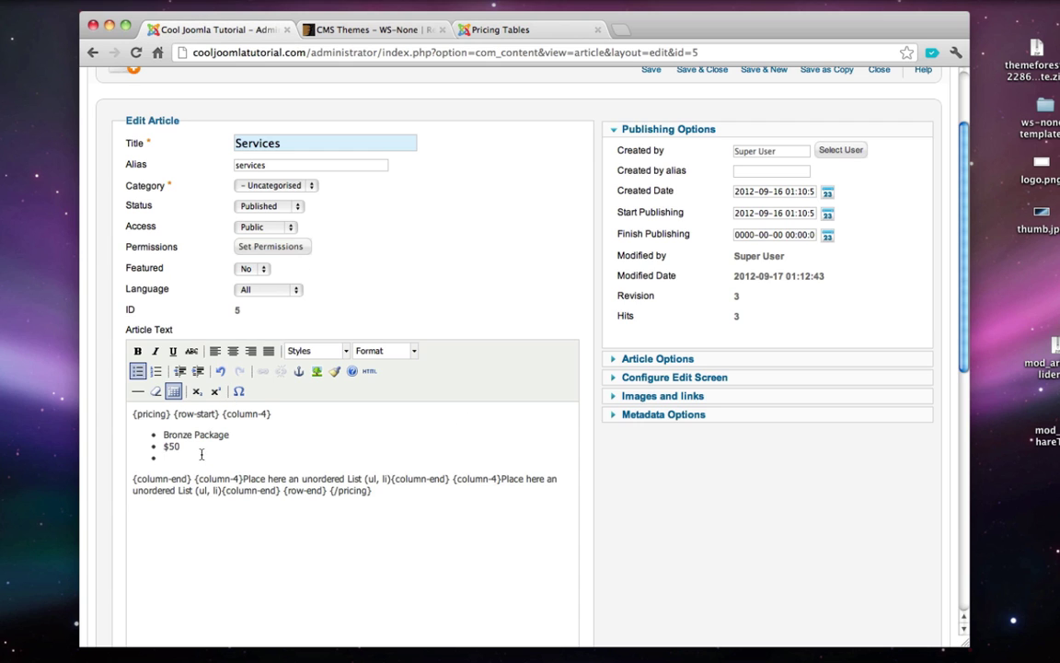
pyautogui.write('Basic Package')
pyautogui.press('Return')
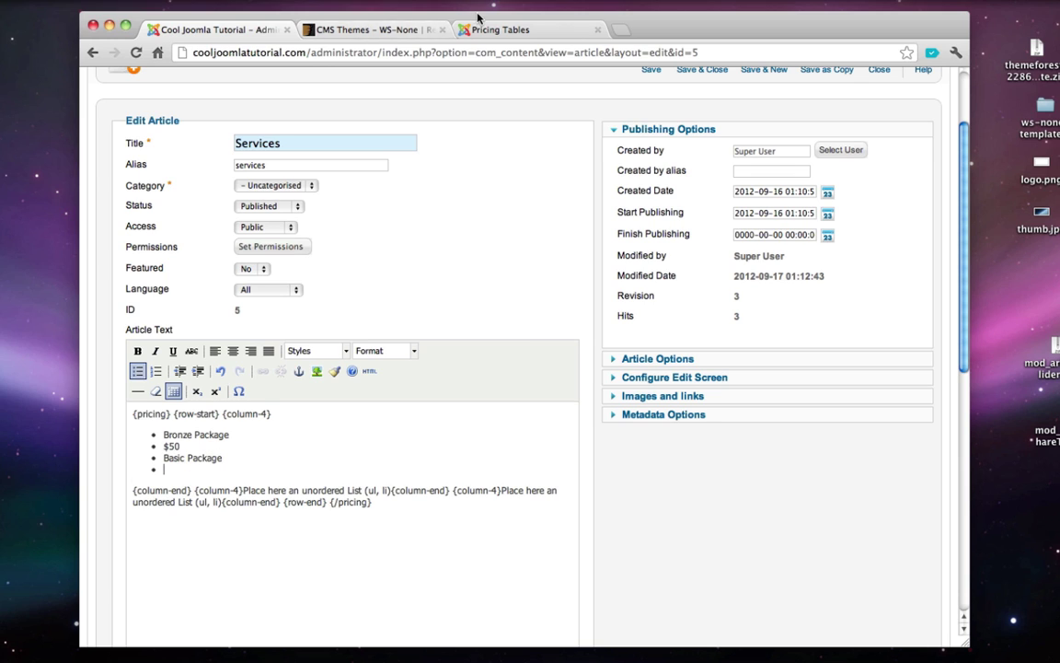
pyautogui.click(493, 29)
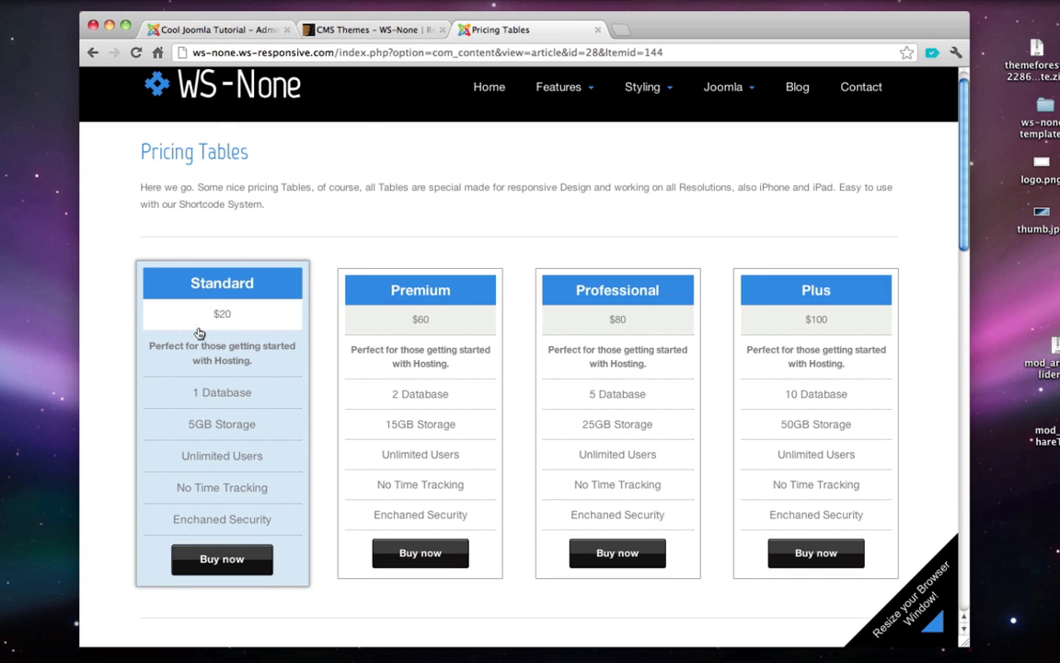
pyautogui.click(210, 34)
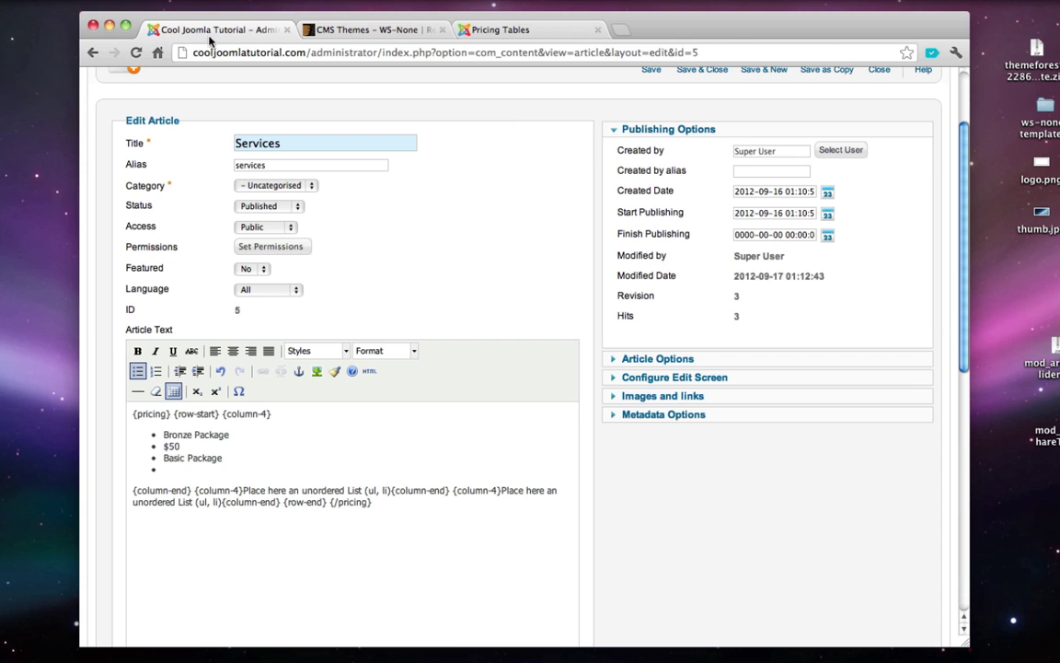
pyautogui.write('Features')
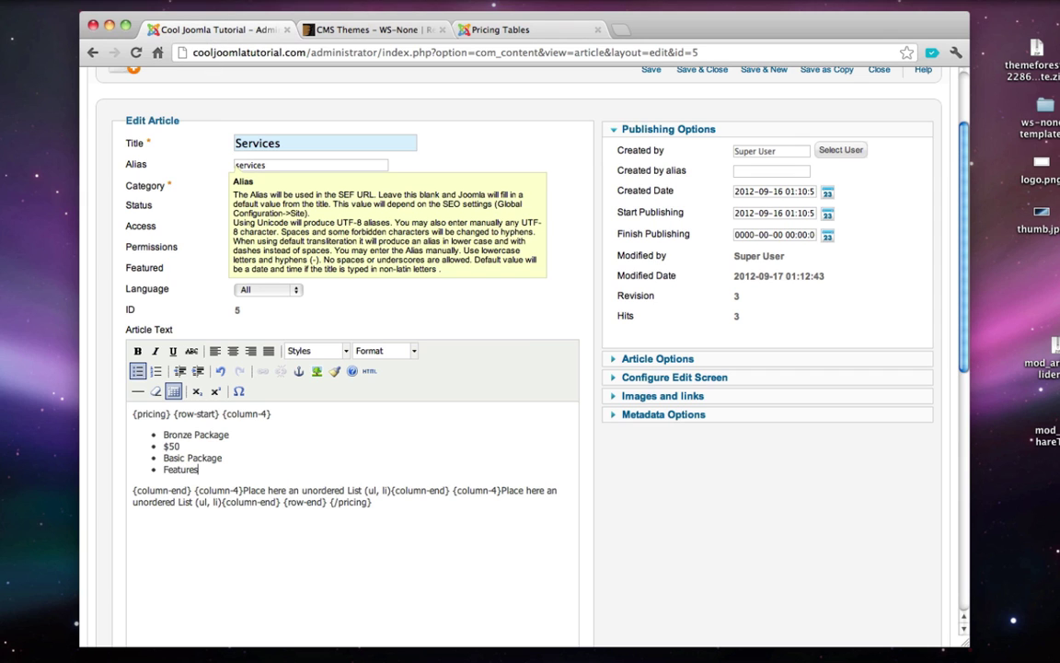
pyautogui.press('Return')
pyautogui.write('Features')
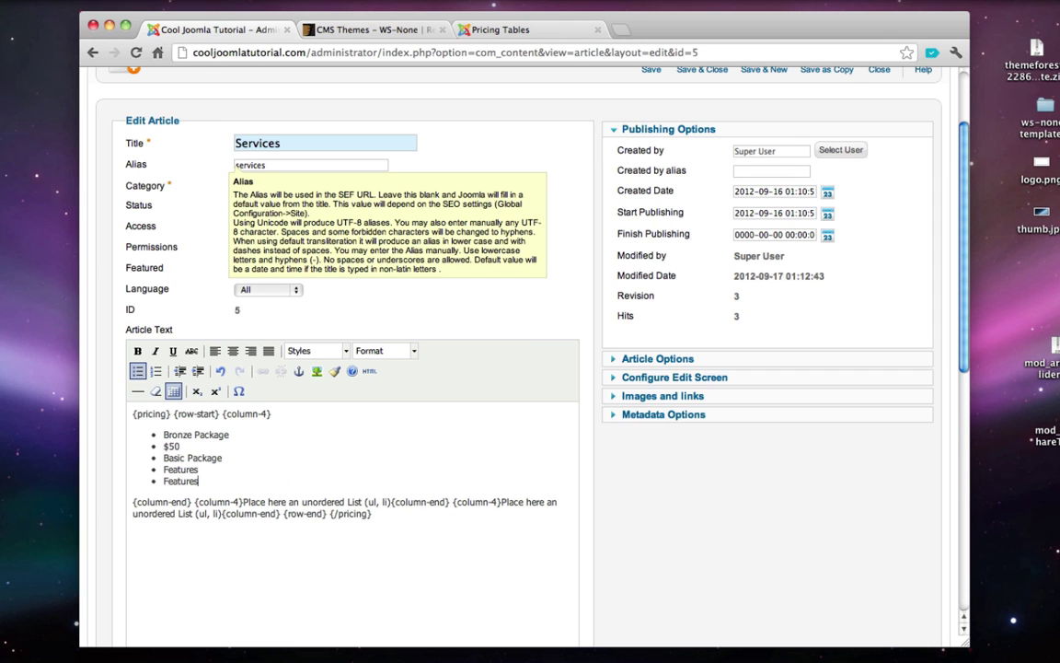
pyautogui.press('Return')
pyautogui.write('Features')
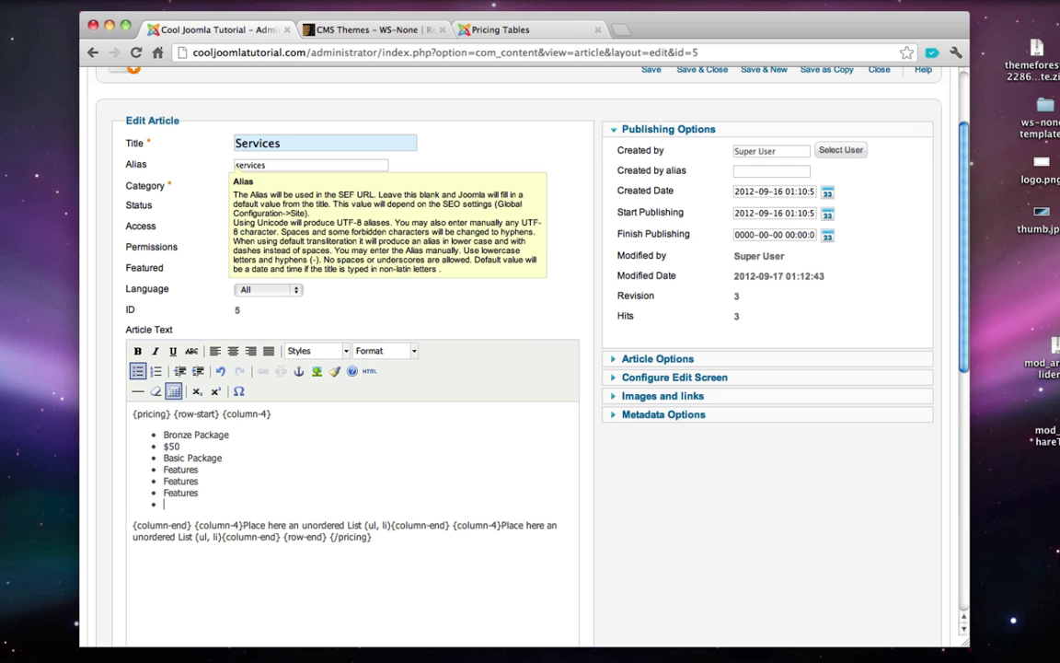
pyautogui.click(504, 30)
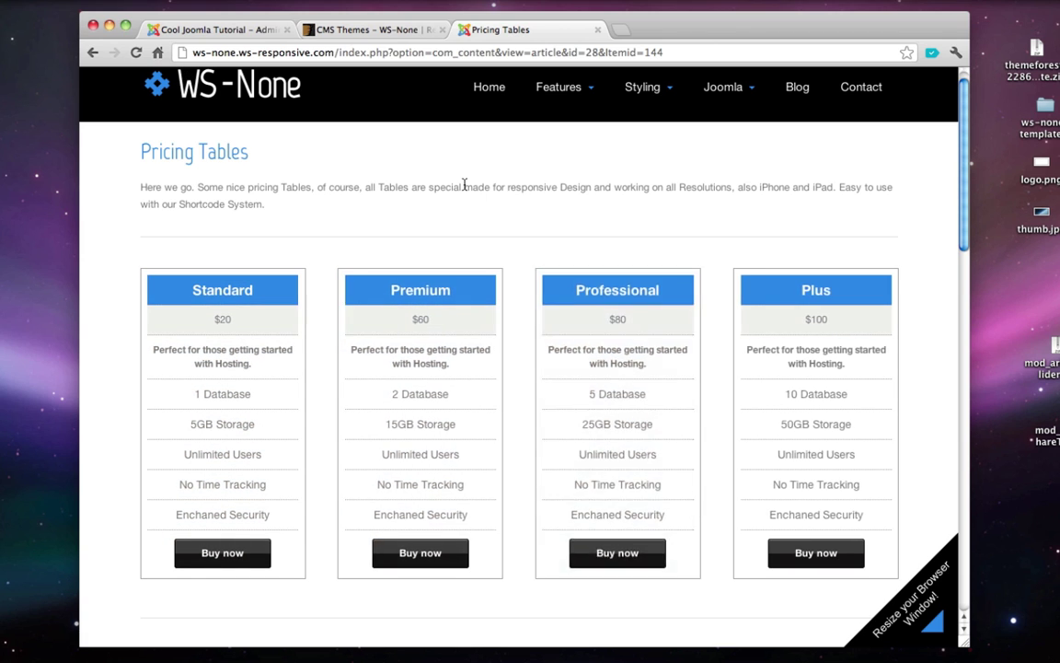
pyautogui.click(217, 31)
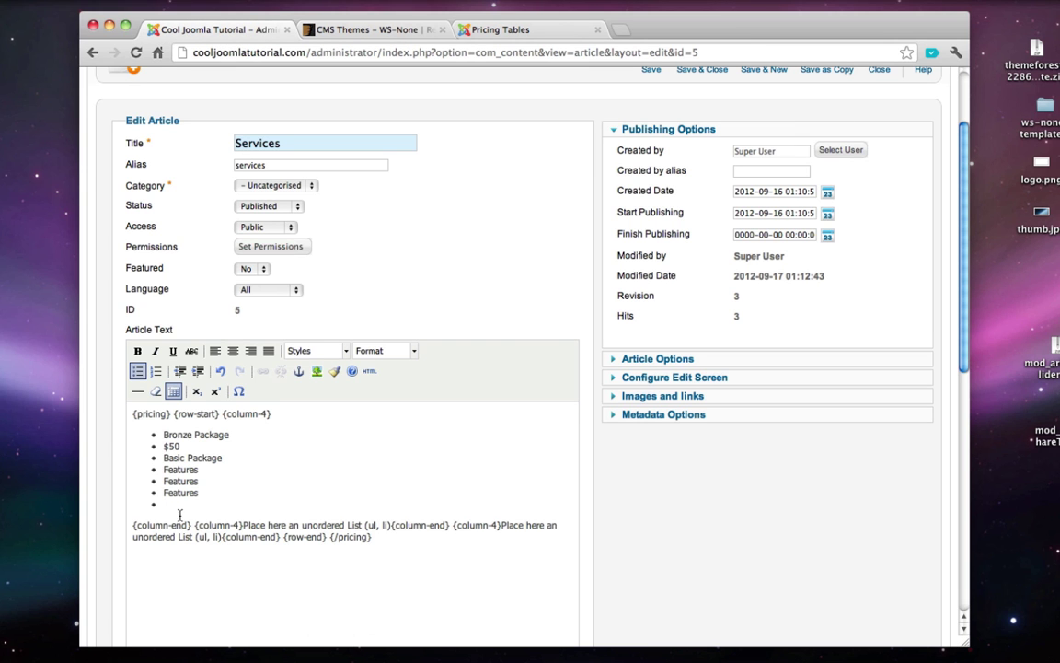
pyautogui.scroll(-2, 102, 449)
pyautogui.scroll(-5, 101, 449)
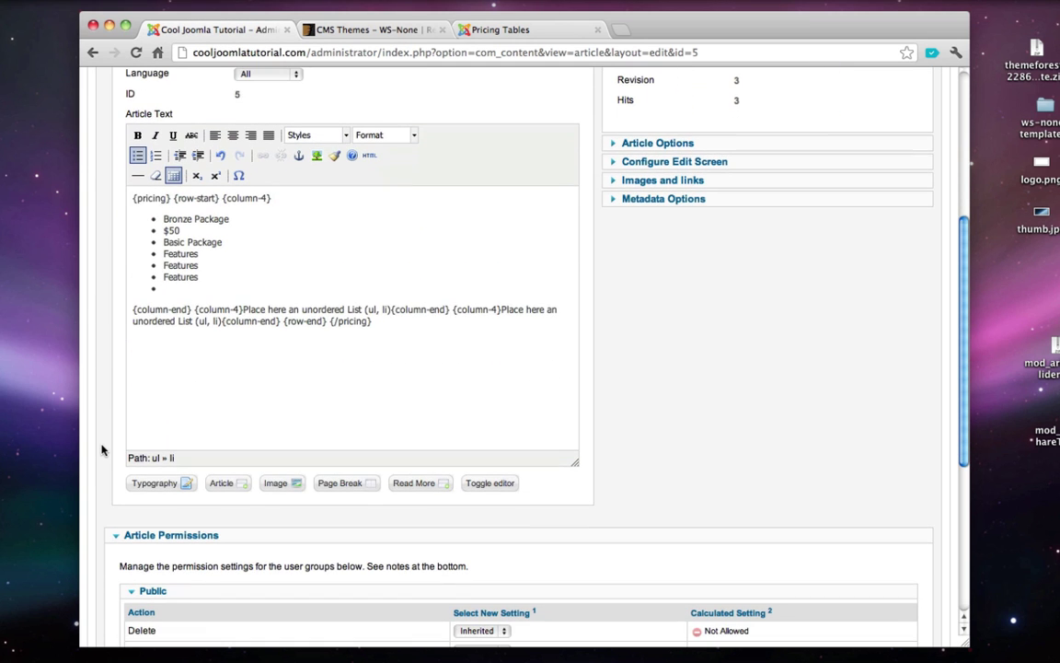
pyautogui.click(162, 487)
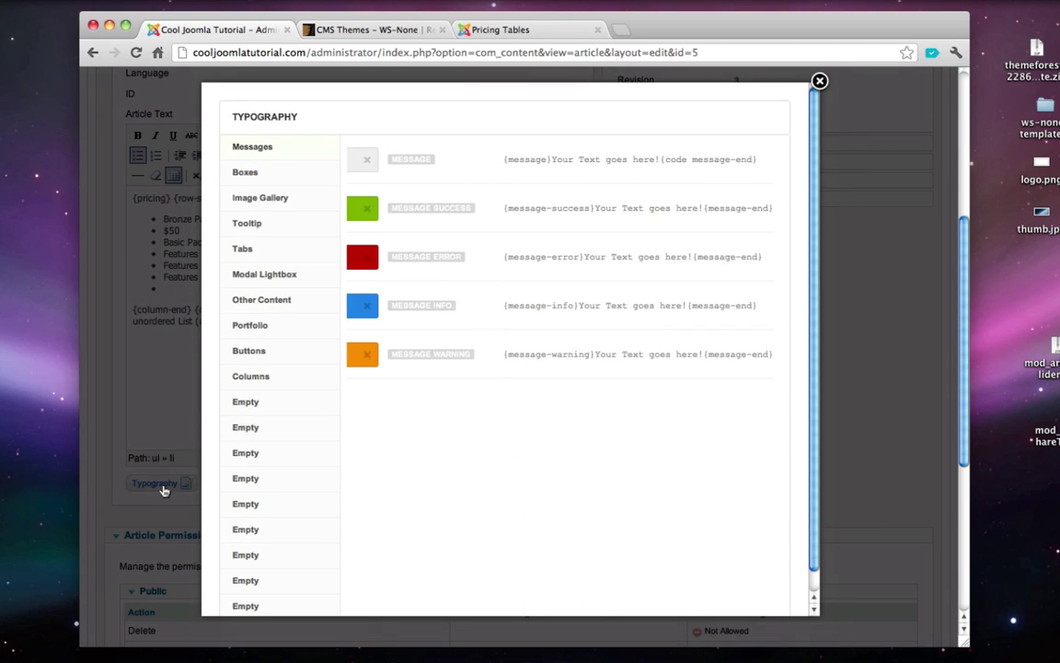
pyautogui.click(267, 351)
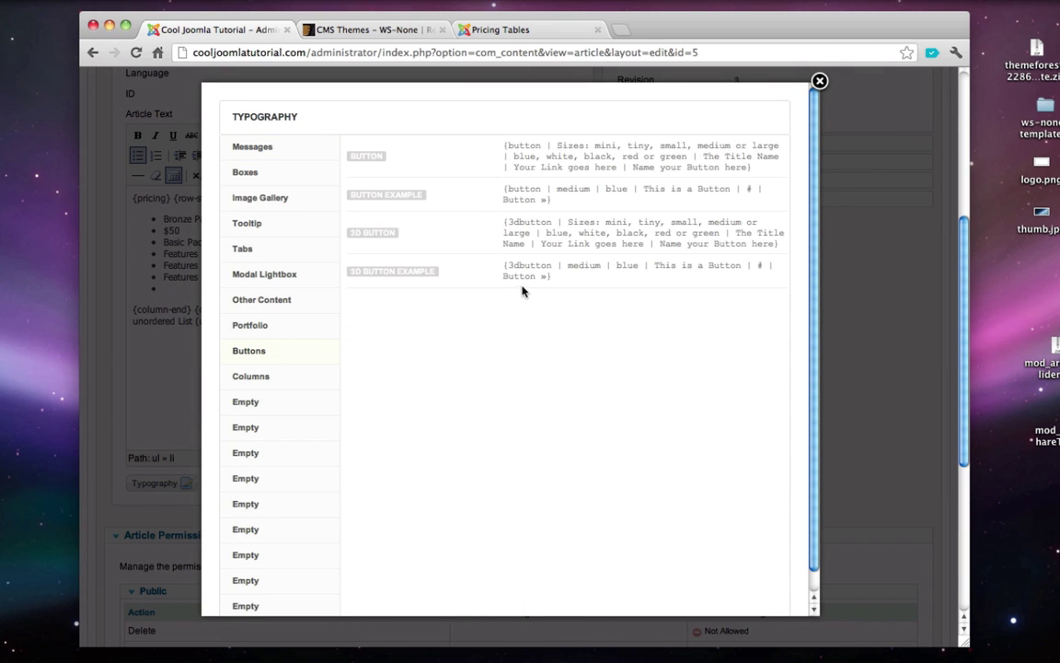
pyautogui.moveTo(552, 277); pyautogui.dragTo(507, 266)
pyautogui.press('super+c')
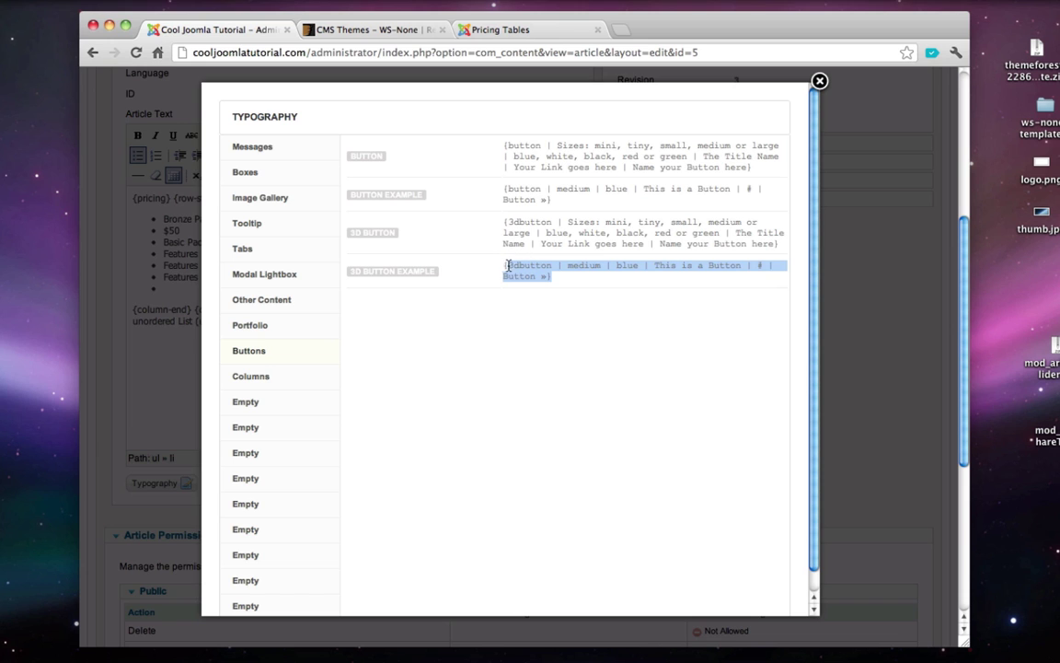
pyautogui.click(818, 83)
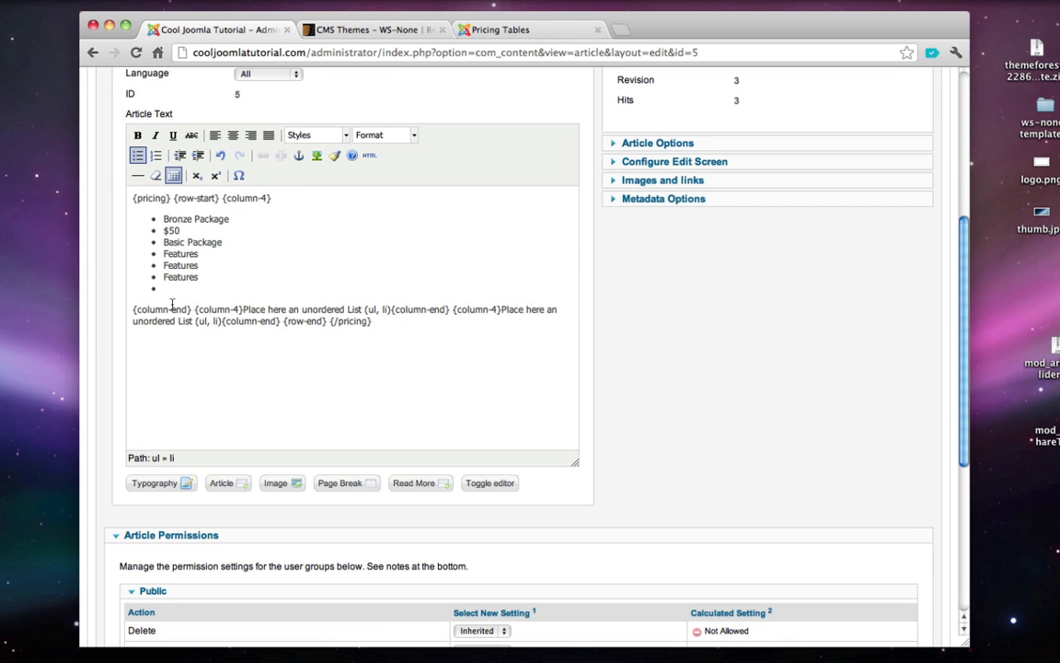
# - Paste the 3D button shortcode into the last bullet, changing blue to black and the label to Buy Now
pyautogui.press('super+v')
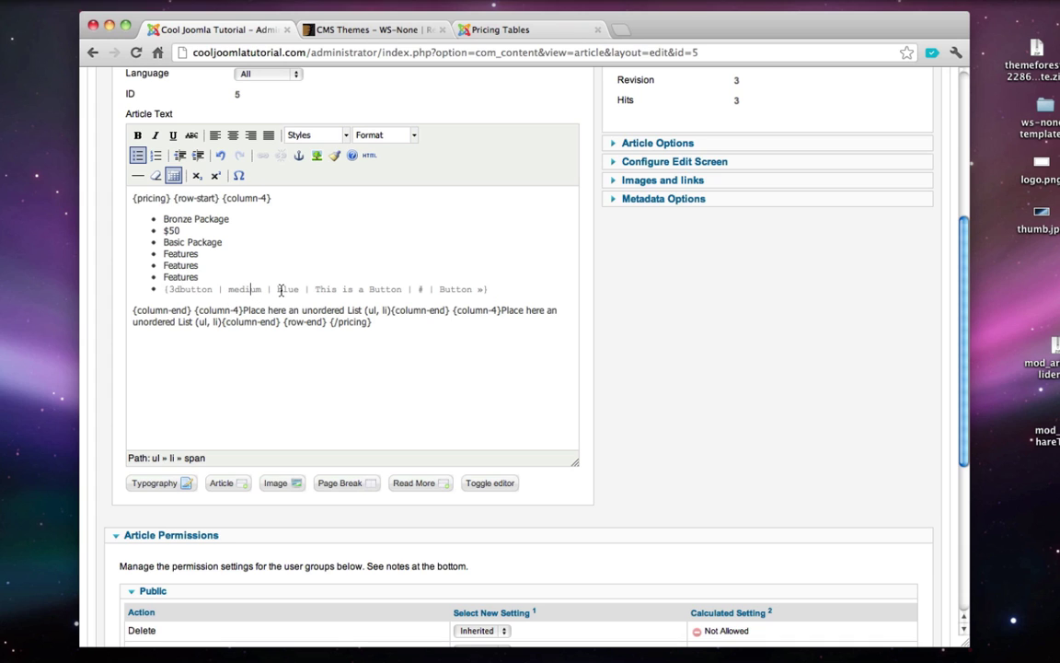
pyautogui.doubleClick(287, 289)
pyautogui.write('black')
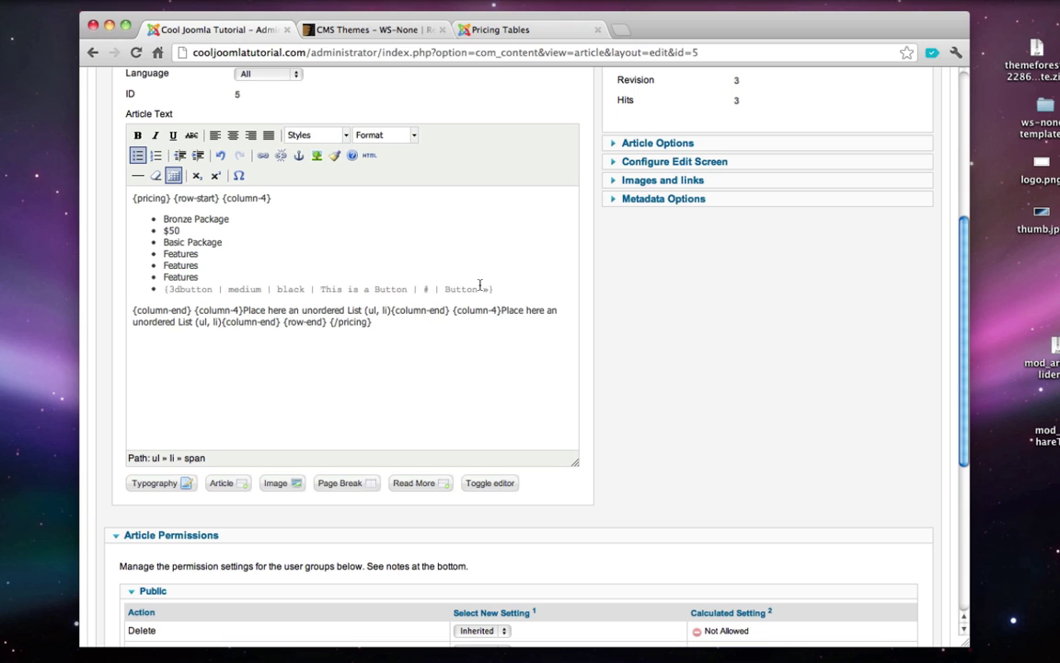
pyautogui.doubleClick(461, 289)
pyautogui.write('Buy Now')
pyautogui.scroll(1, 460, 362)
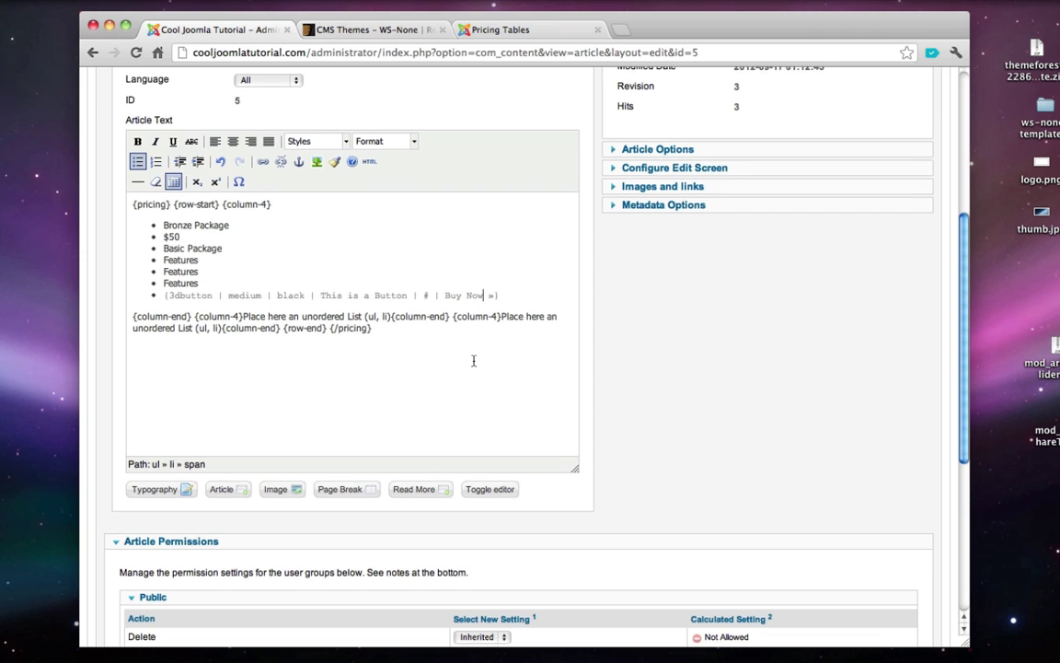
pyautogui.scroll(1, 474, 361)
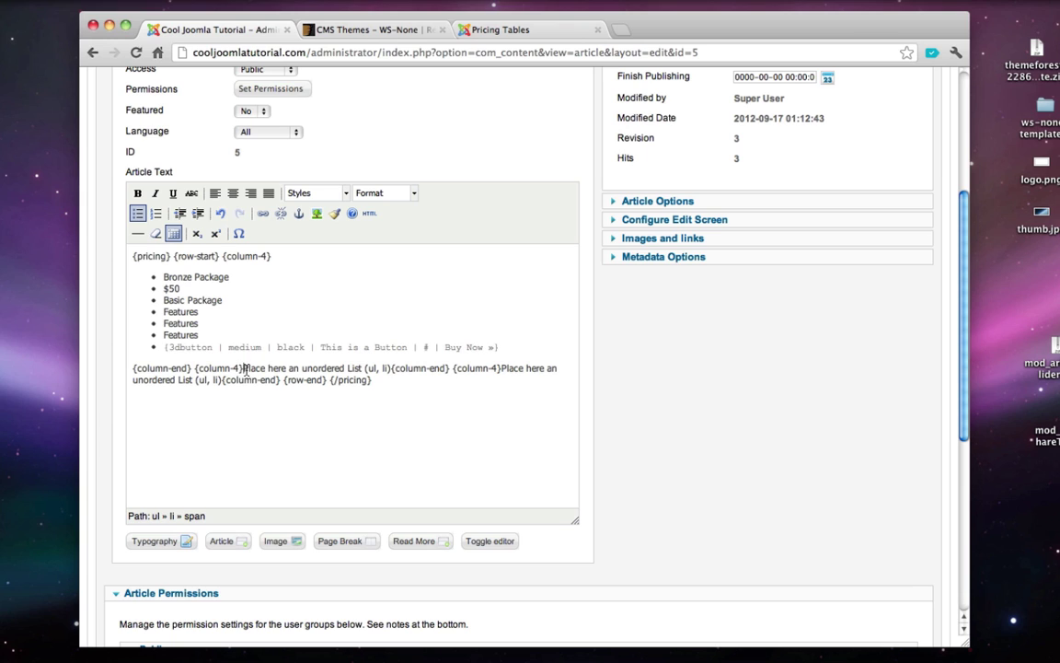
# - Replace the second column's placeholder with bullets Silver Package, $100 and Basic Package with extra features!
pyautogui.moveTo(244, 369); pyautogui.dragTo(308, 370)
pyautogui.moveTo(371, 368); pyautogui.dragTo(393, 373)
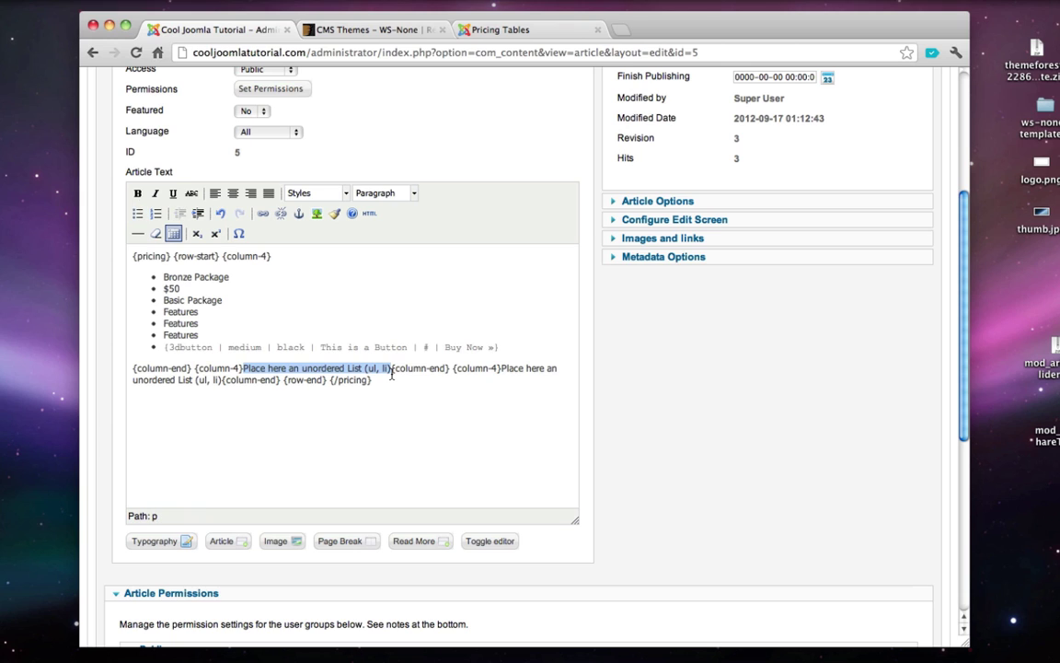
pyautogui.press('BackSpace')
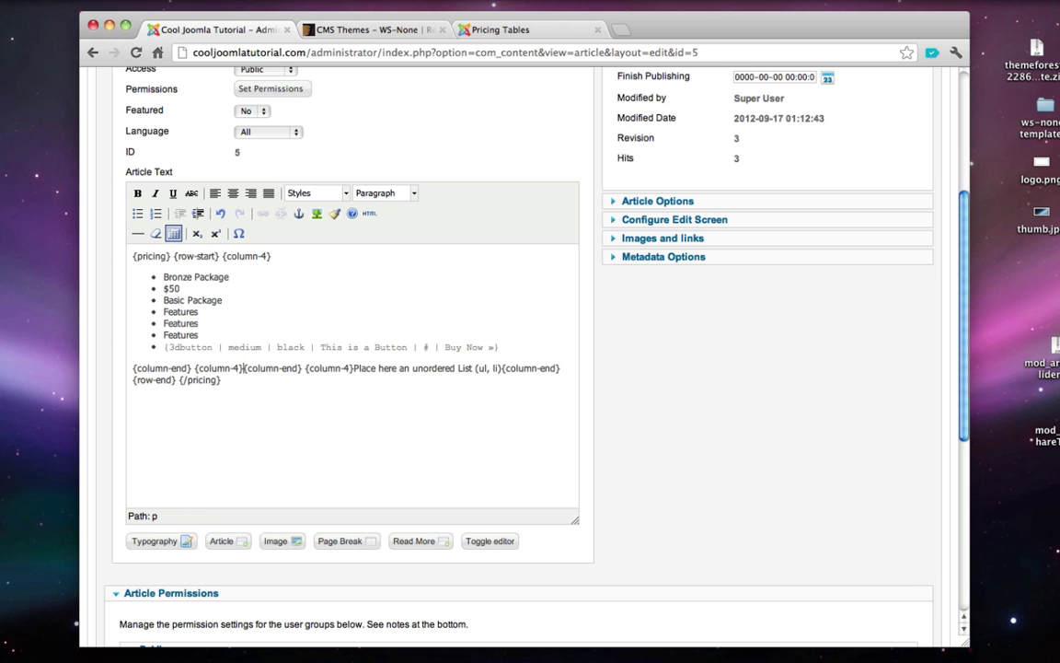
pyautogui.press('Return')
pyautogui.press('Return')
pyautogui.press('Up')
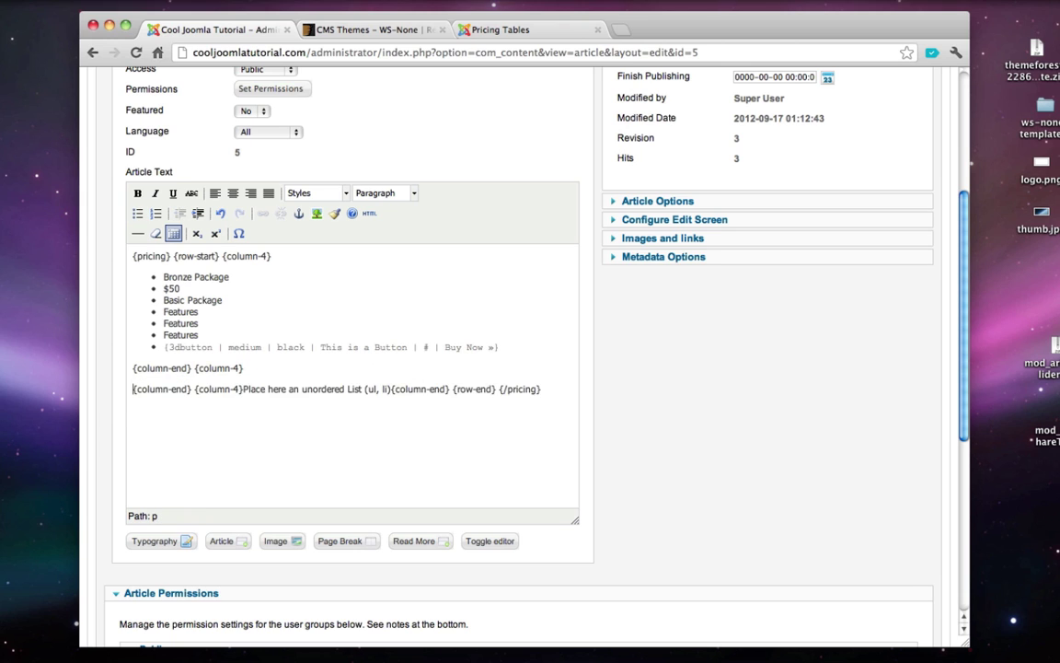
pyautogui.click(137, 213)
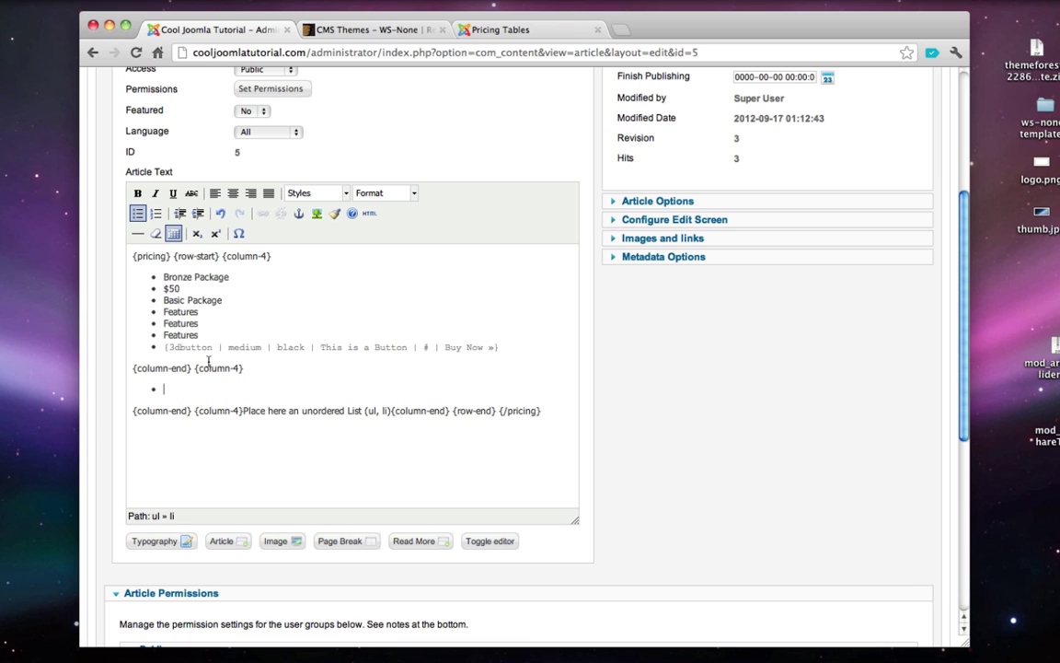
pyautogui.write('Silver Package')
pyautogui.press('Return')
pyautogui.write('$100')
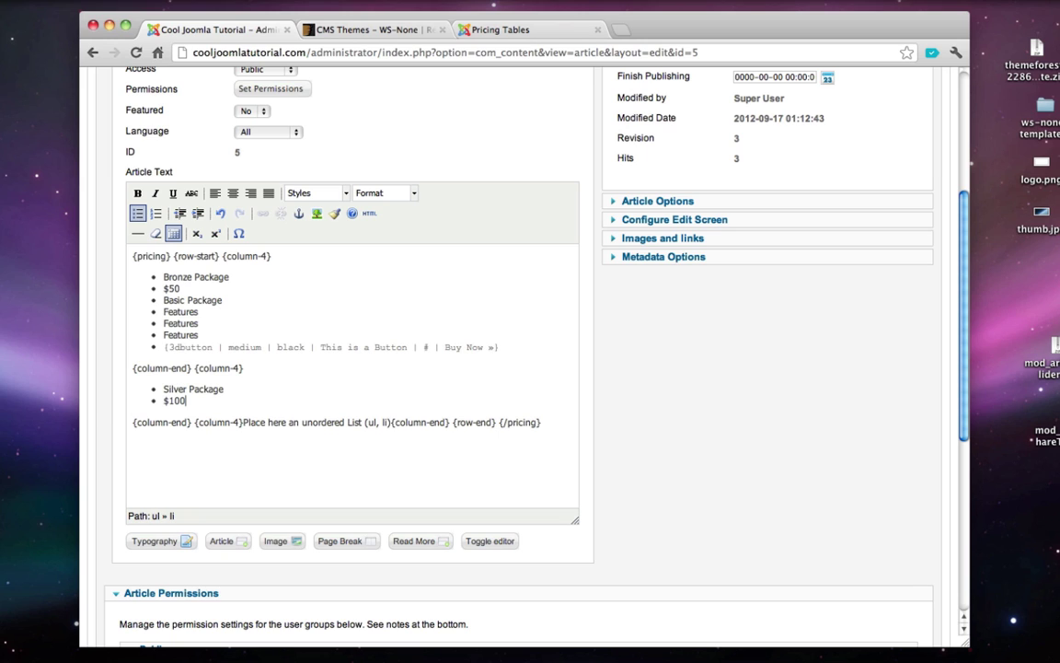
pyautogui.press('Return')
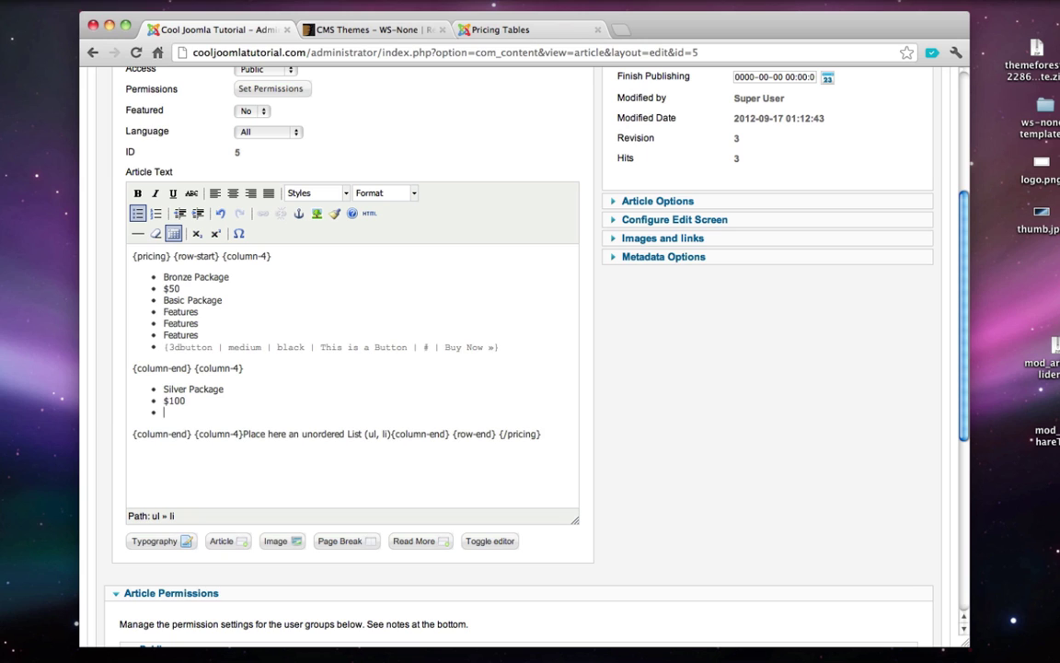
pyautogui.write('Basic Package with ex')
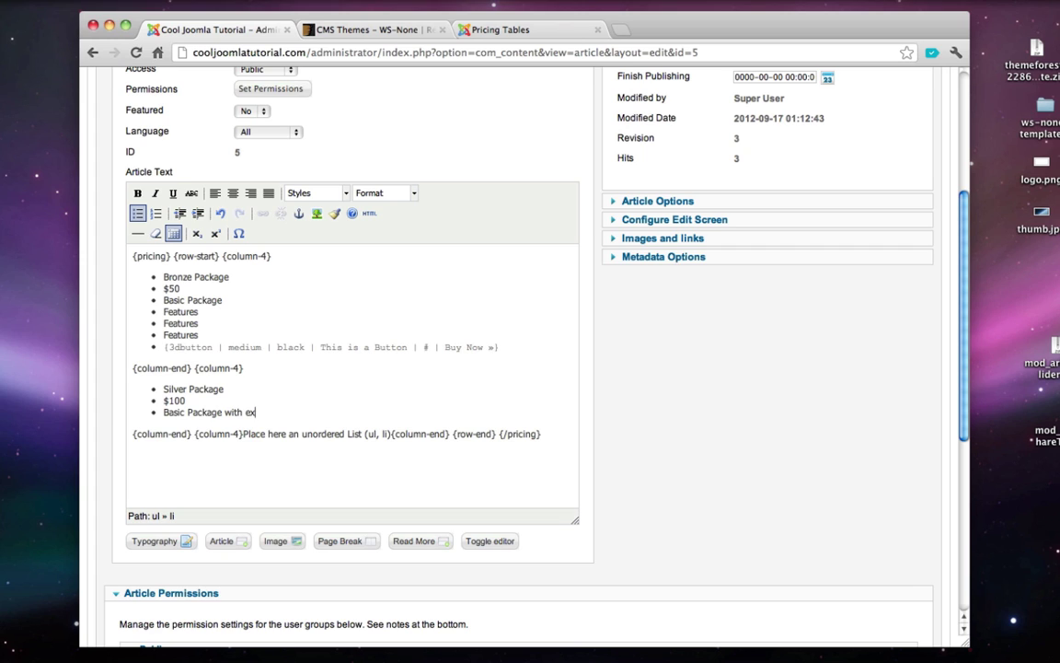
pyautogui.write('tra features!')
# - Add three Features bullets and the Bronze column's Buy Now button shortcode to the Silver list
pyautogui.press('Return')
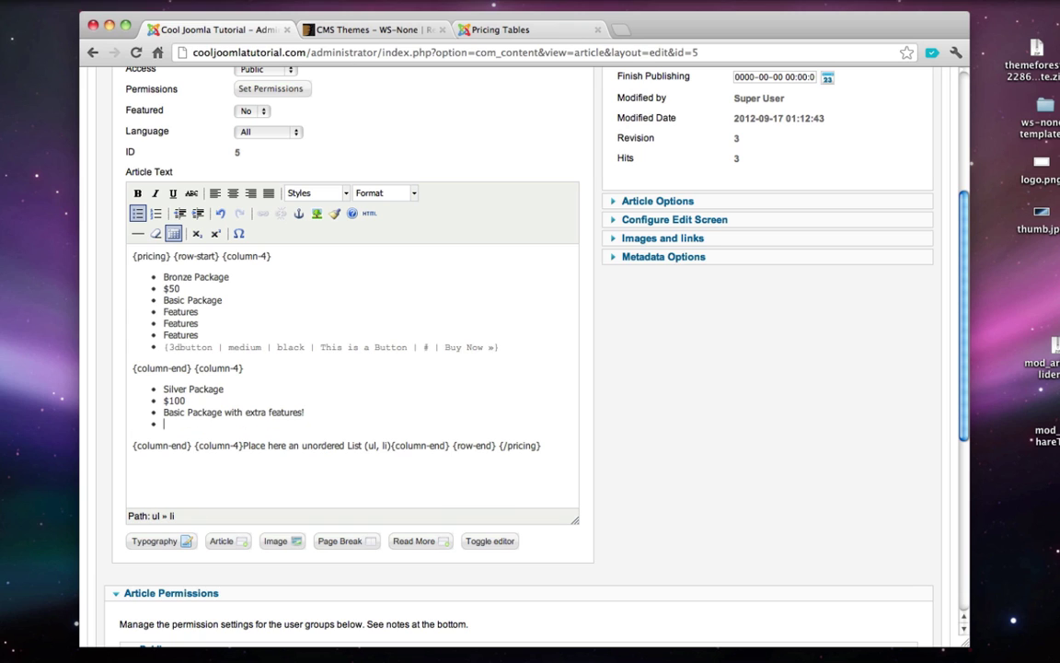
pyautogui.write('Features')
pyautogui.press('Return')
pyautogui.write('Features')
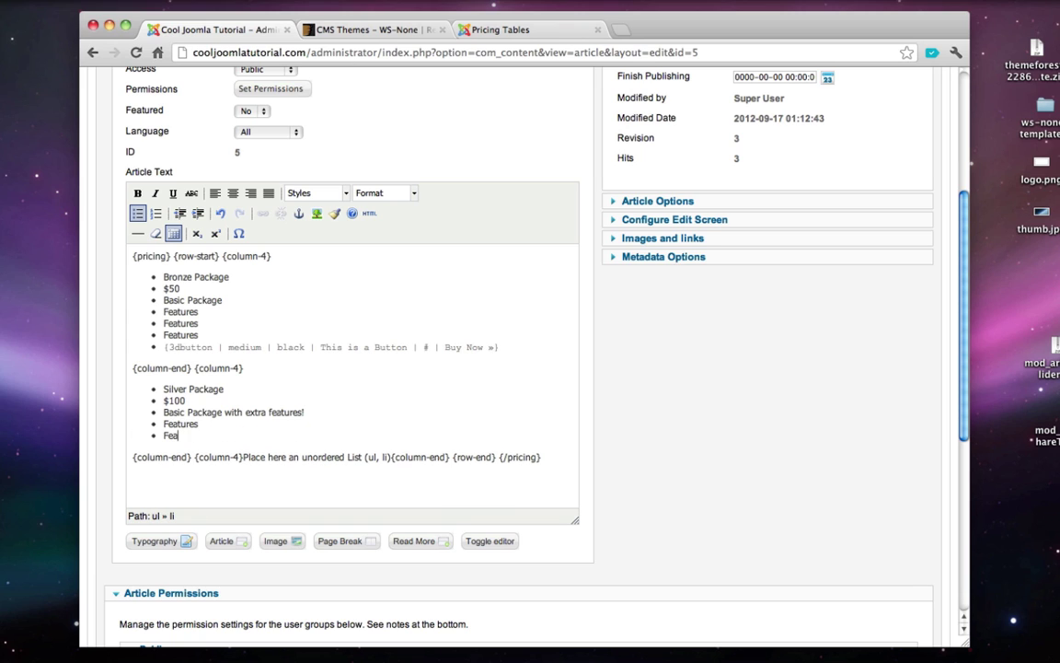
pyautogui.press('Return')
pyautogui.write('Features')
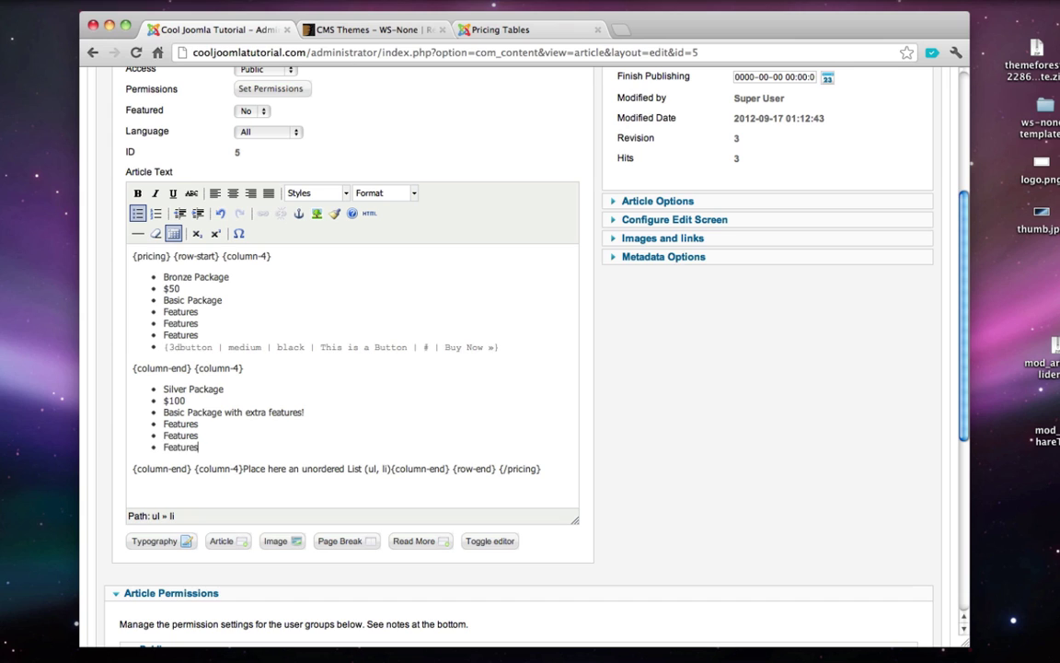
pyautogui.press('Return')
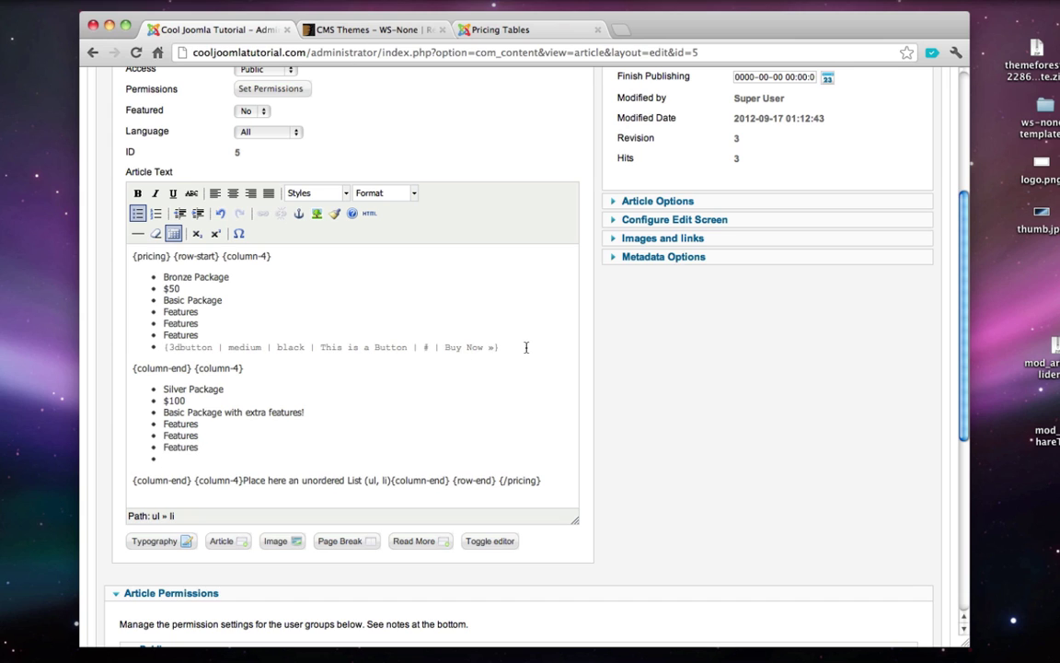
pyautogui.moveTo(516, 348); pyautogui.dragTo(164, 349)
pyautogui.hotkey('ctrl', 'c')
pyautogui.click(210, 458)
pyautogui.hotkey('ctrl', 'v')
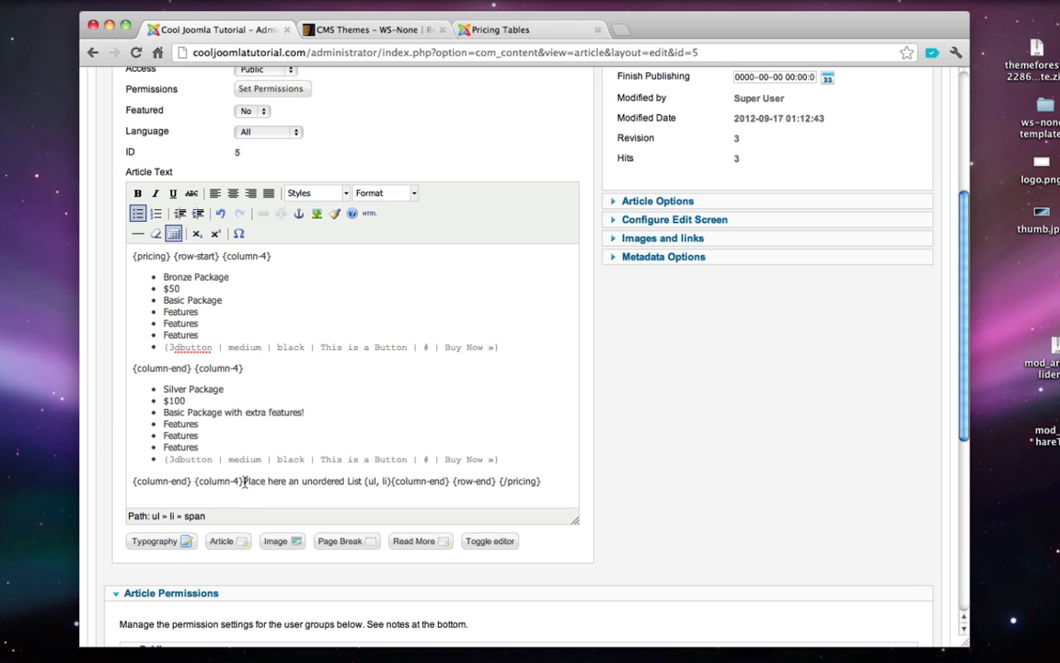
pyautogui.moveTo(243, 480); pyautogui.dragTo(392, 491)
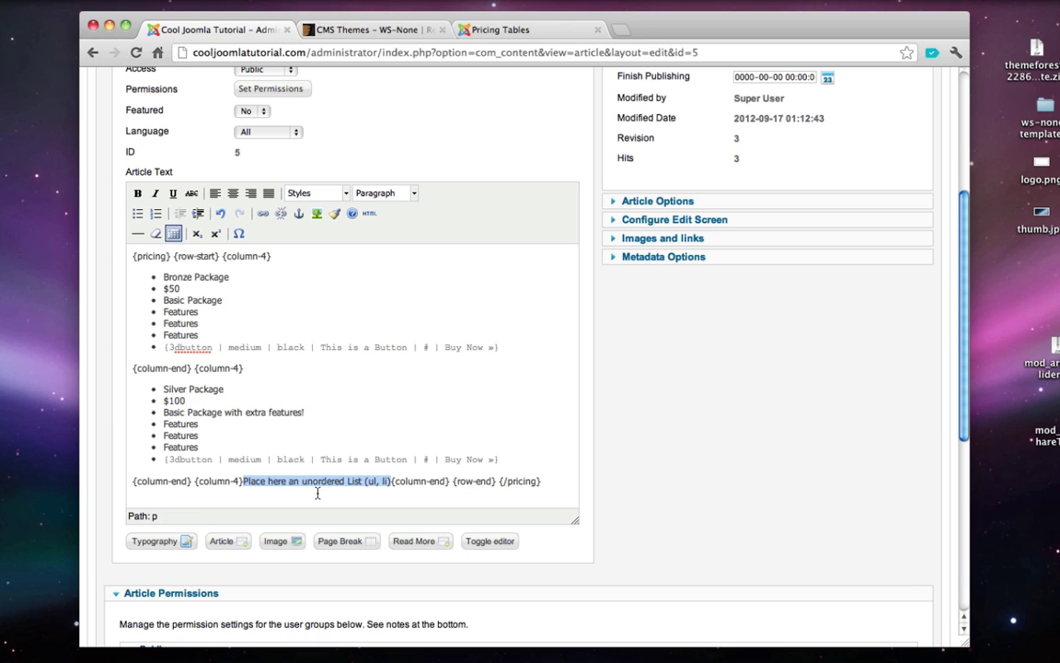
# - Replace the third column's placeholder with bullets Gold Package, $200 and Premium Package!
pyautogui.press('BackSpace')
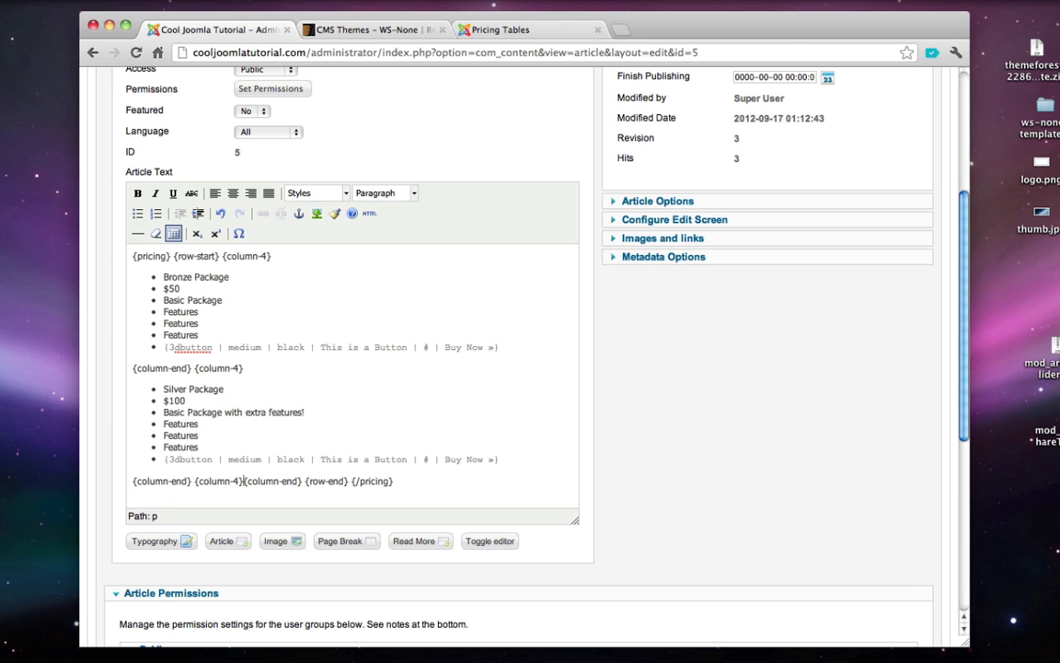
pyautogui.press('Return')
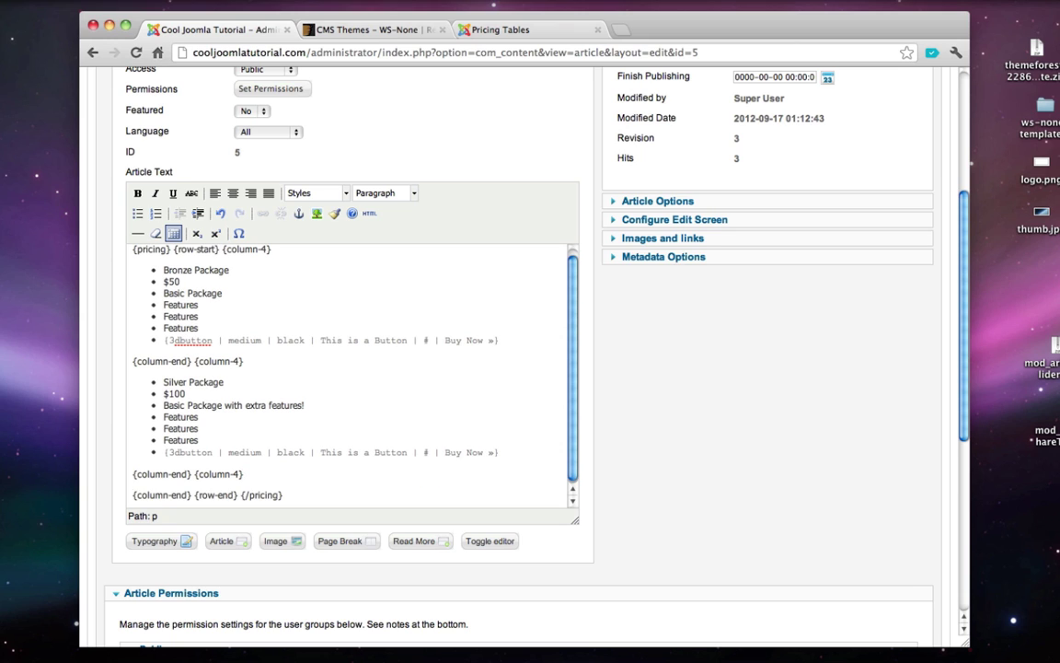
pyautogui.press('Return')
pyautogui.scroll(-2, 295, 469)
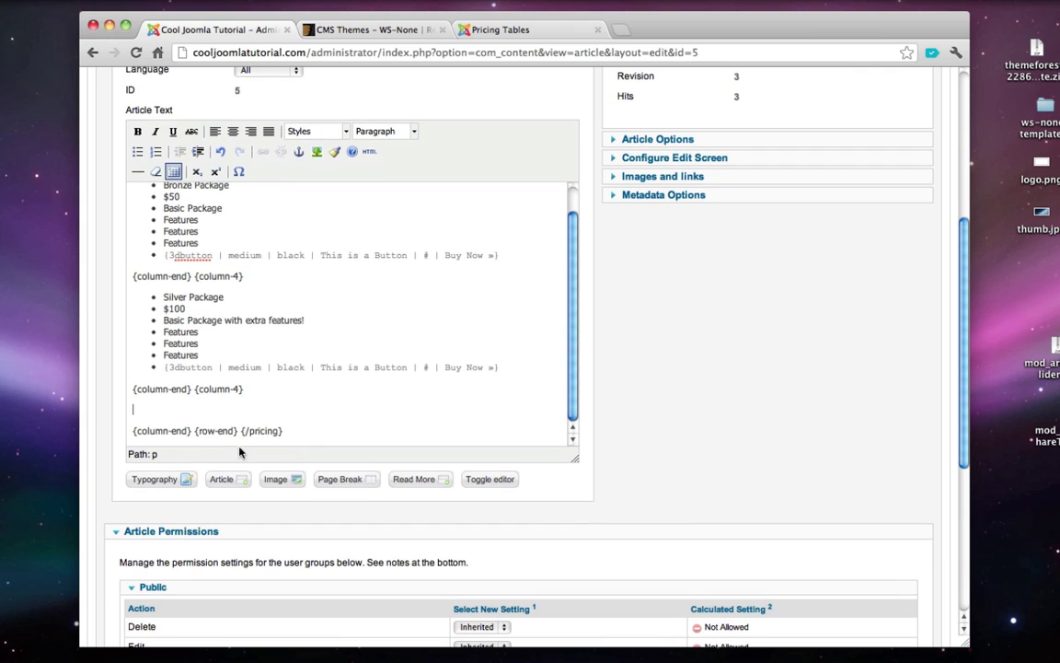
pyautogui.click(139, 152)
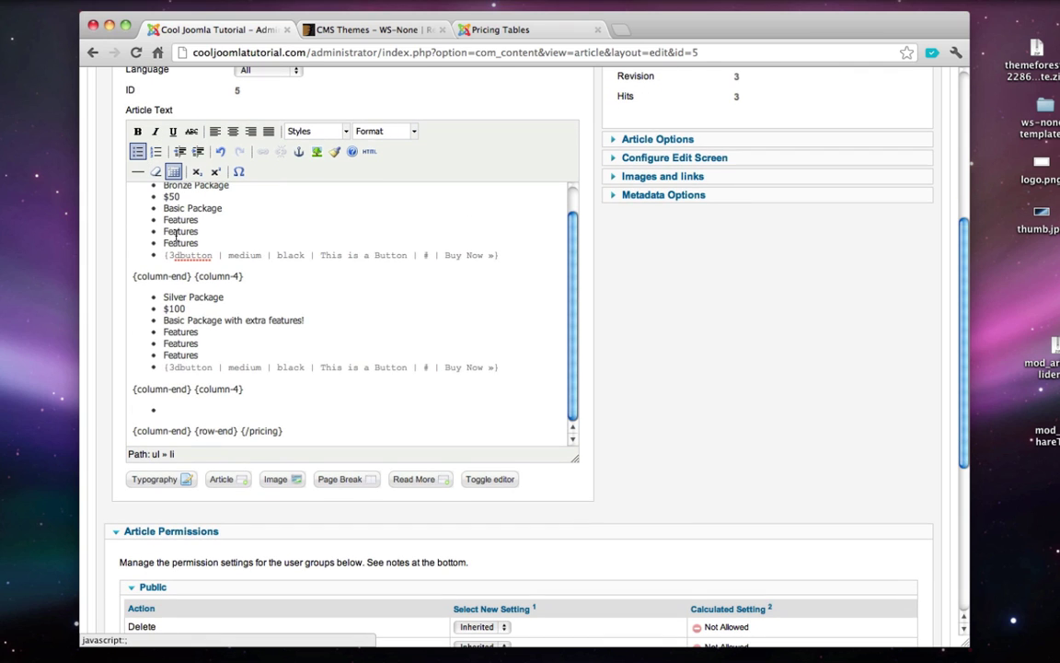
pyautogui.write('Gold')
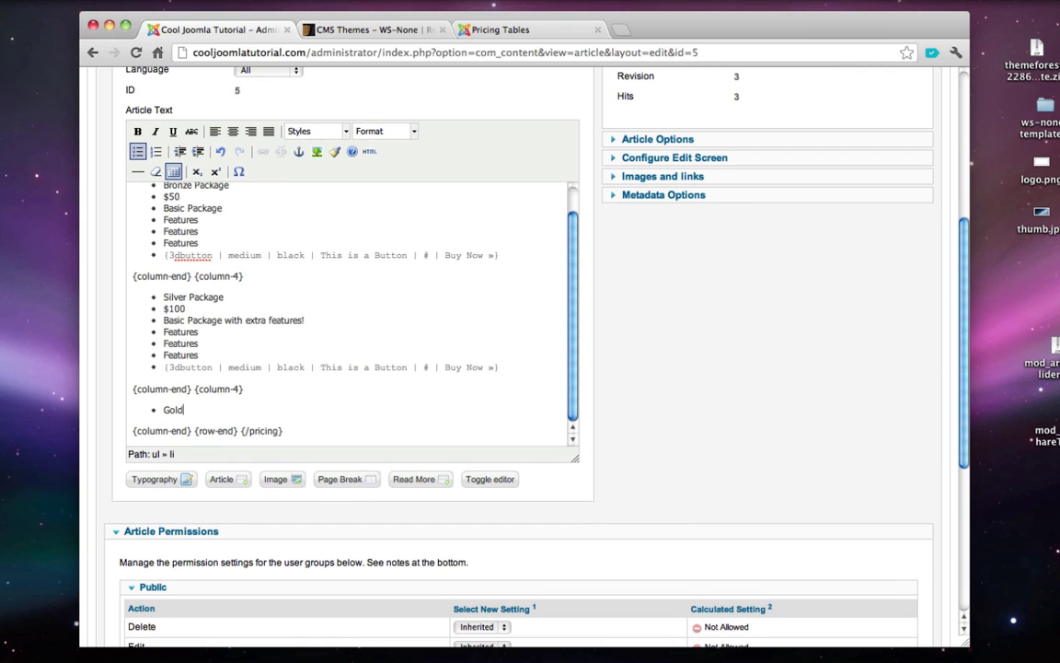
pyautogui.write(' Package')
pyautogui.press('Return')
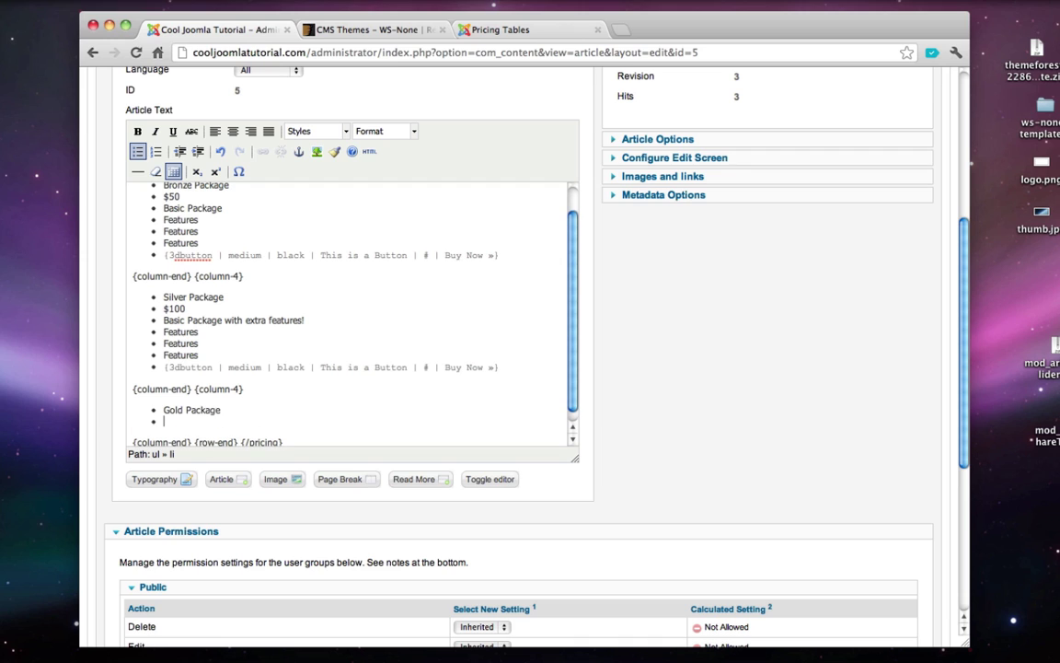
pyautogui.write('$200')
pyautogui.press('Return')
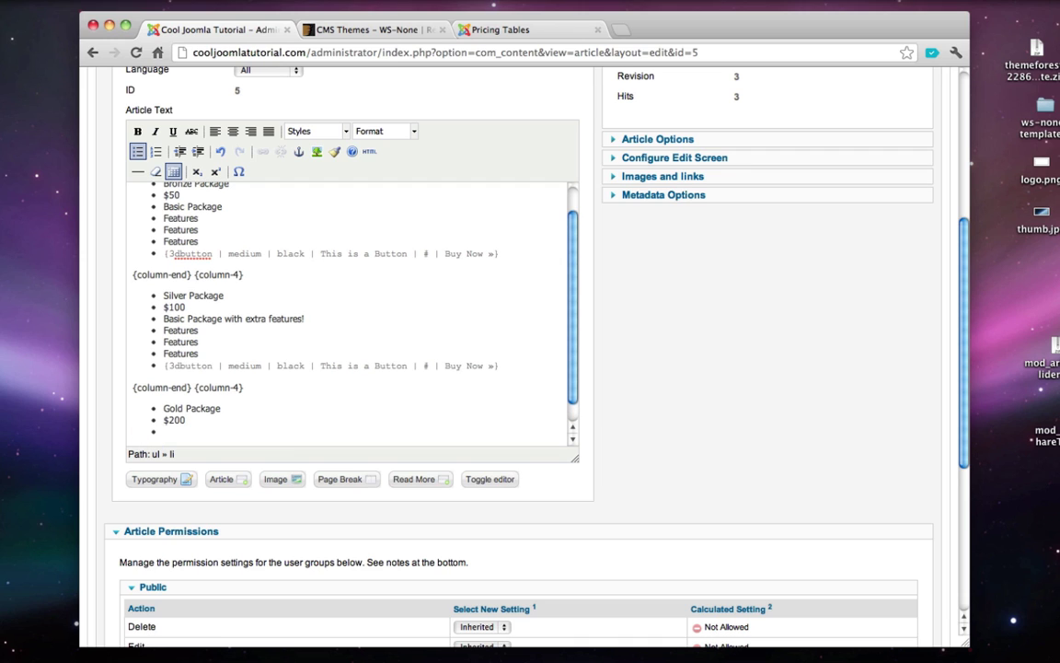
pyautogui.write('Premium Package!')
# - Add three Features bullets and paste the Buy Now button shortcode into the Gold column
pyautogui.scroll(-2, 350, 304)
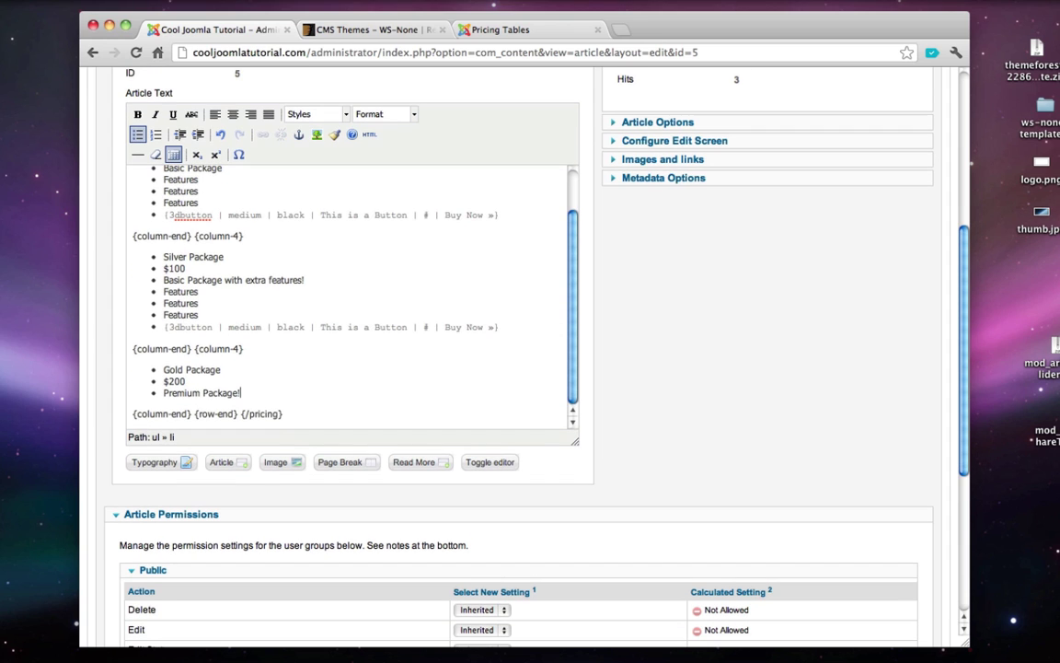
pyautogui.press('Return')
pyautogui.write('Features')
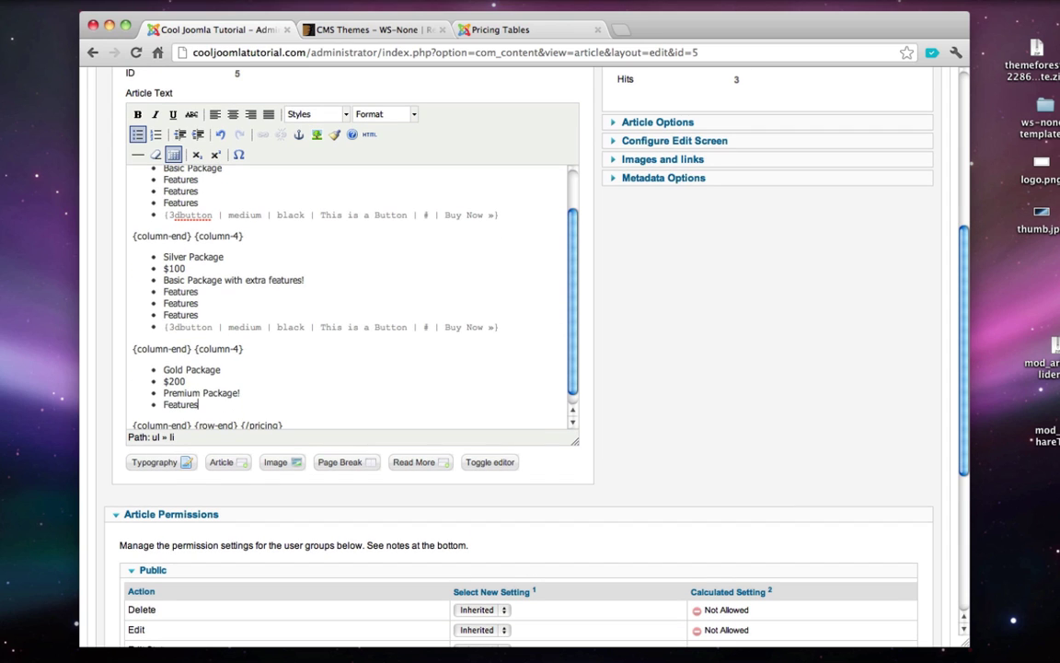
pyautogui.press('Return')
pyautogui.write('Features')
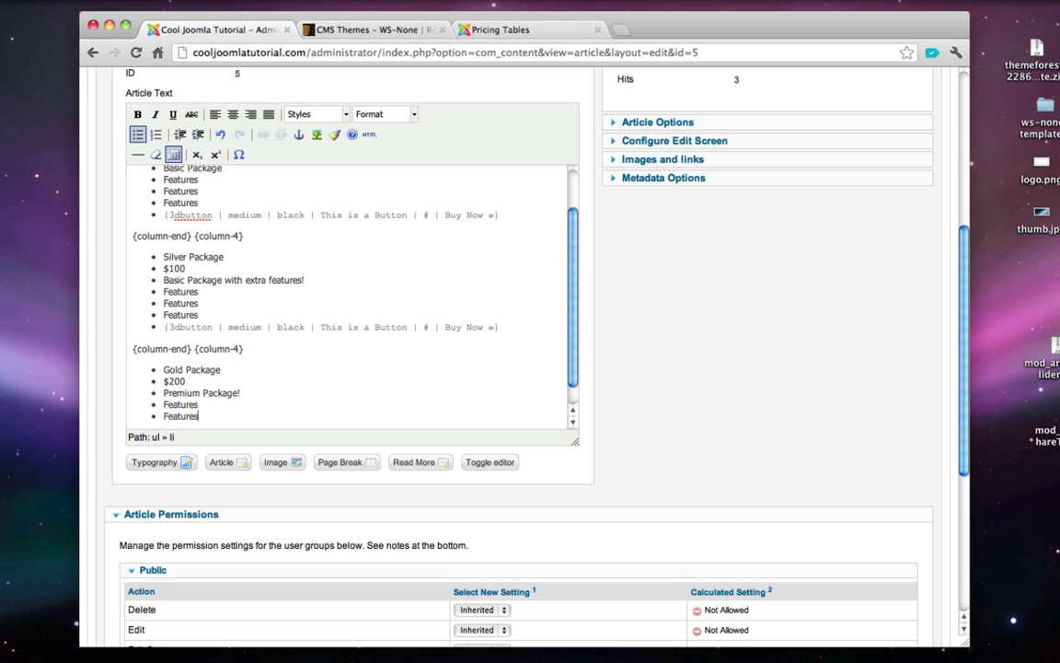
pyautogui.press('Return')
pyautogui.write('Features')
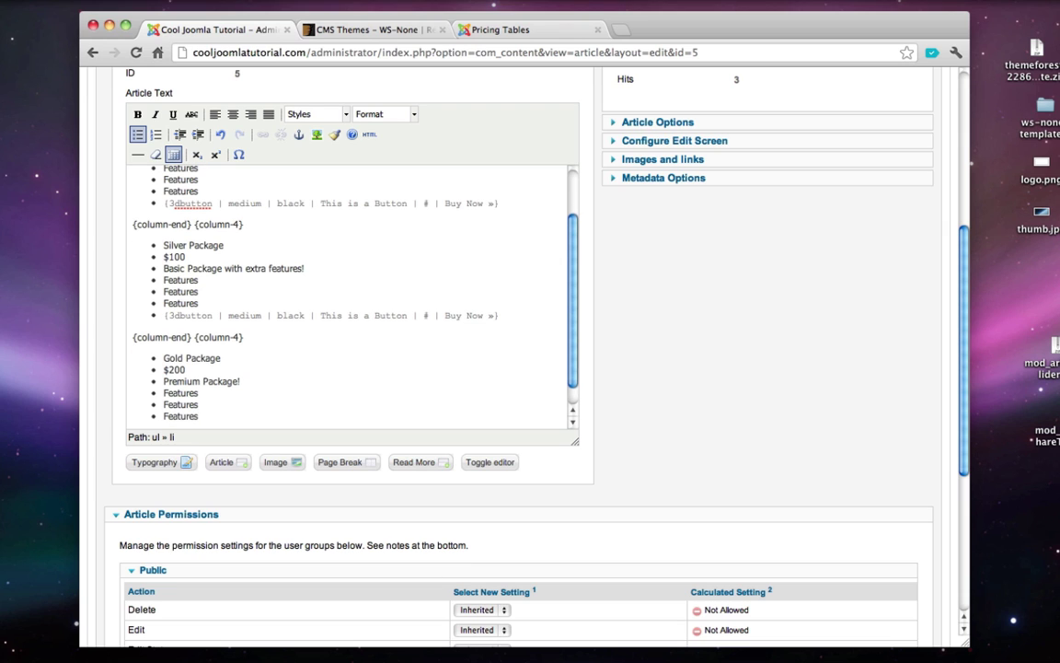
pyautogui.press('Return')
pyautogui.scroll(-2, 217, 414)
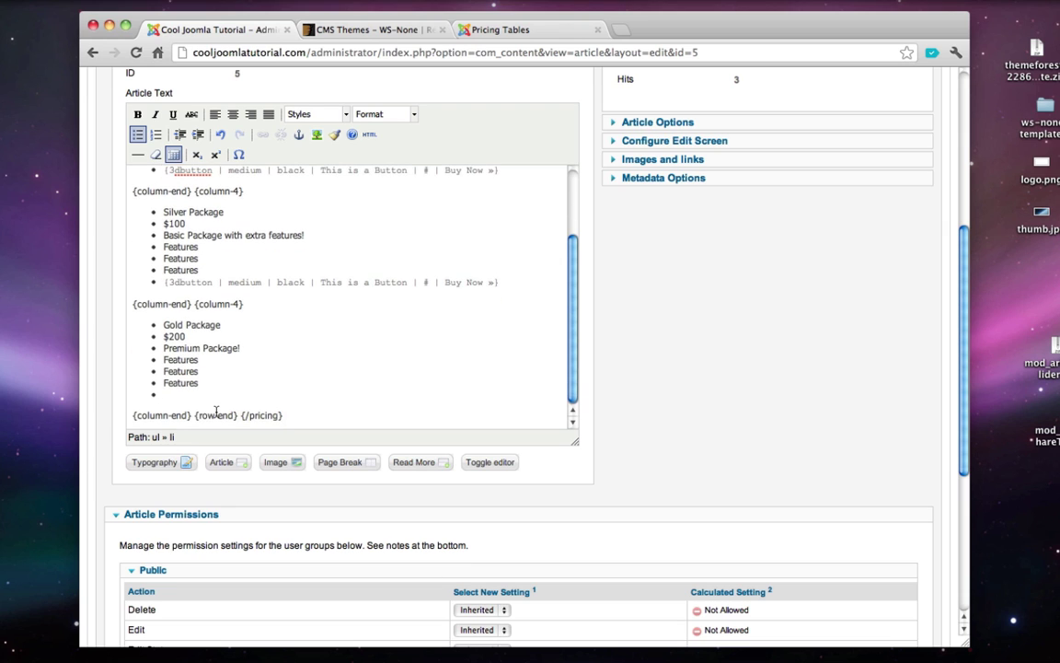
pyautogui.write('{3dbutton | medium | black | This is a Button | # | Buy Now »}')
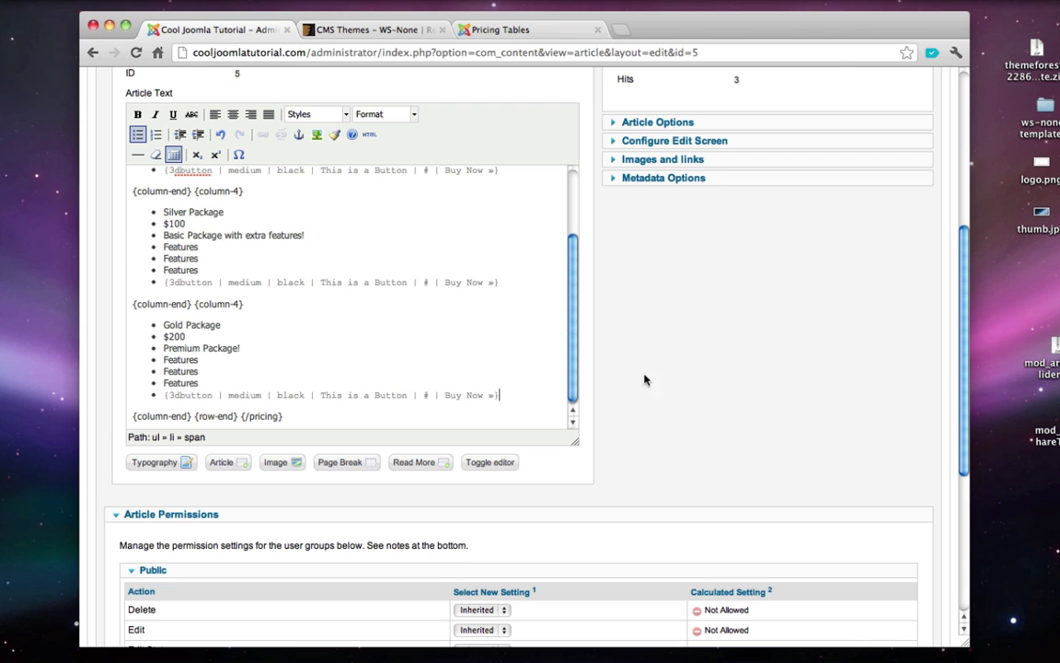
pyautogui.scroll(-1, 709, 367)
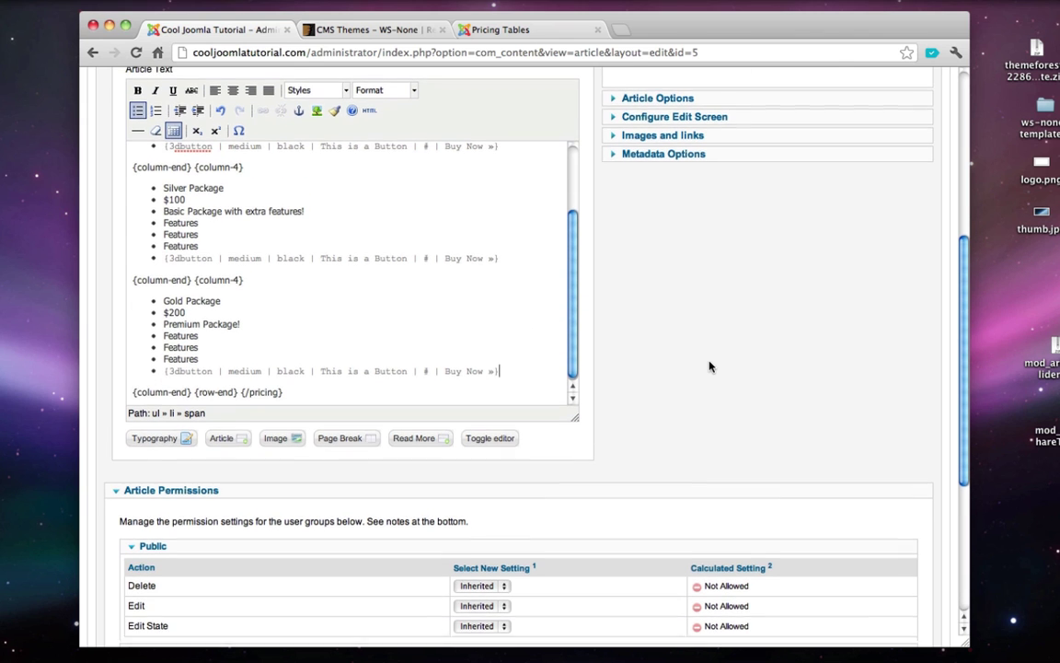
pyautogui.scroll(8, 718, 404)
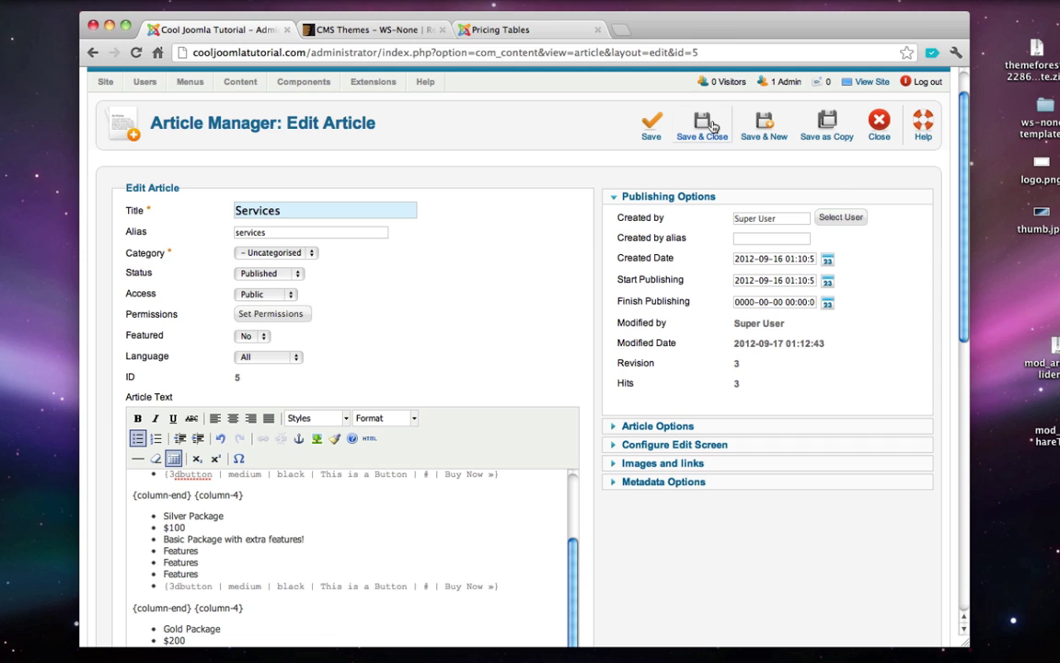
# - Save and close the Services article and check the live Services page's Bronze, Silver and Gold tables
pyautogui.click(703, 124)
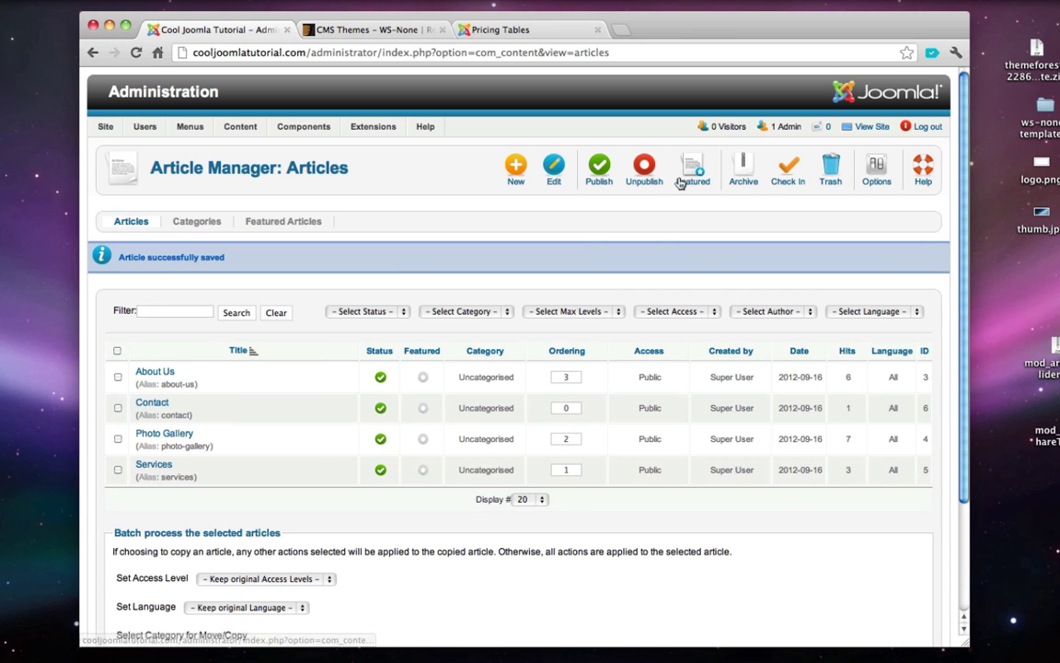
pyautogui.click(847, 127)
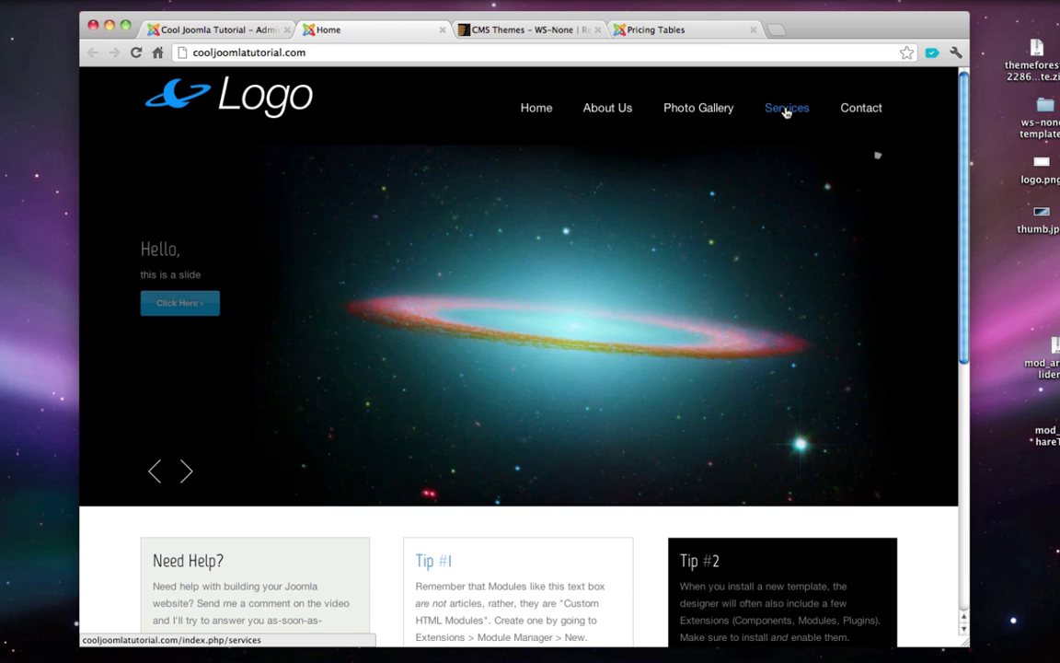
pyautogui.click(784, 110)
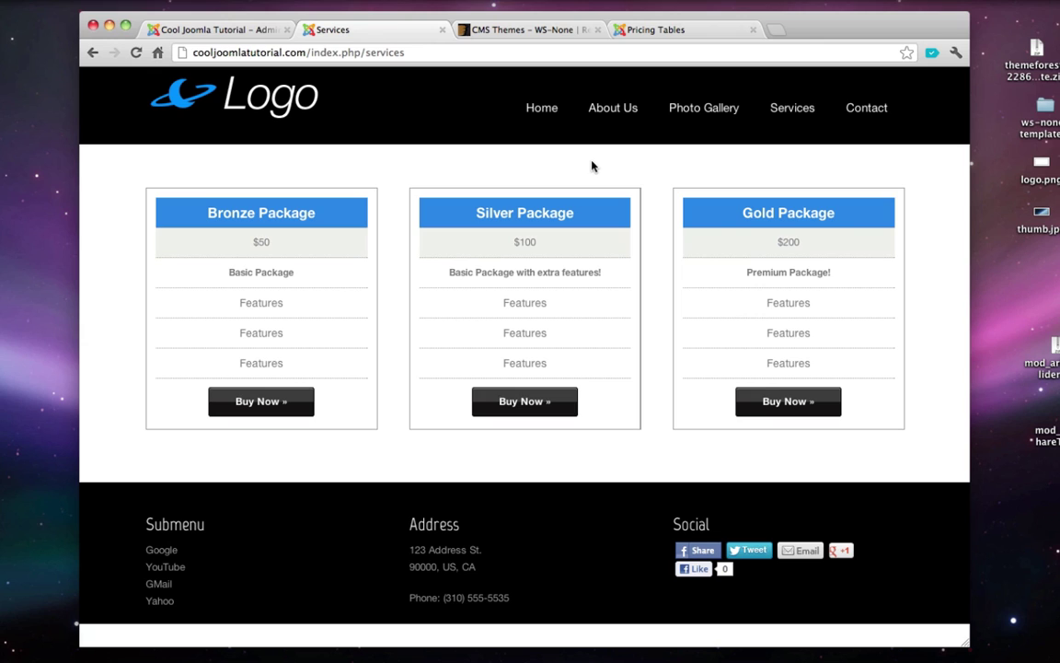
pyautogui.click(442, 32)
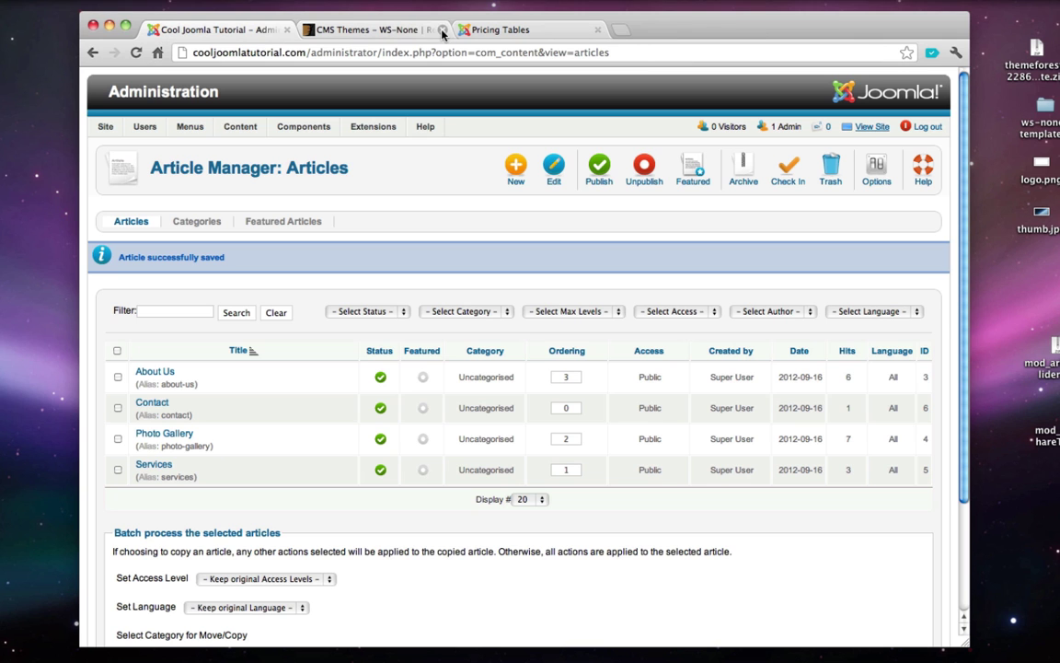
# - Reopen the Services article and select the # link placeholder in the first 3D button shortcode
pyautogui.click(158, 468)
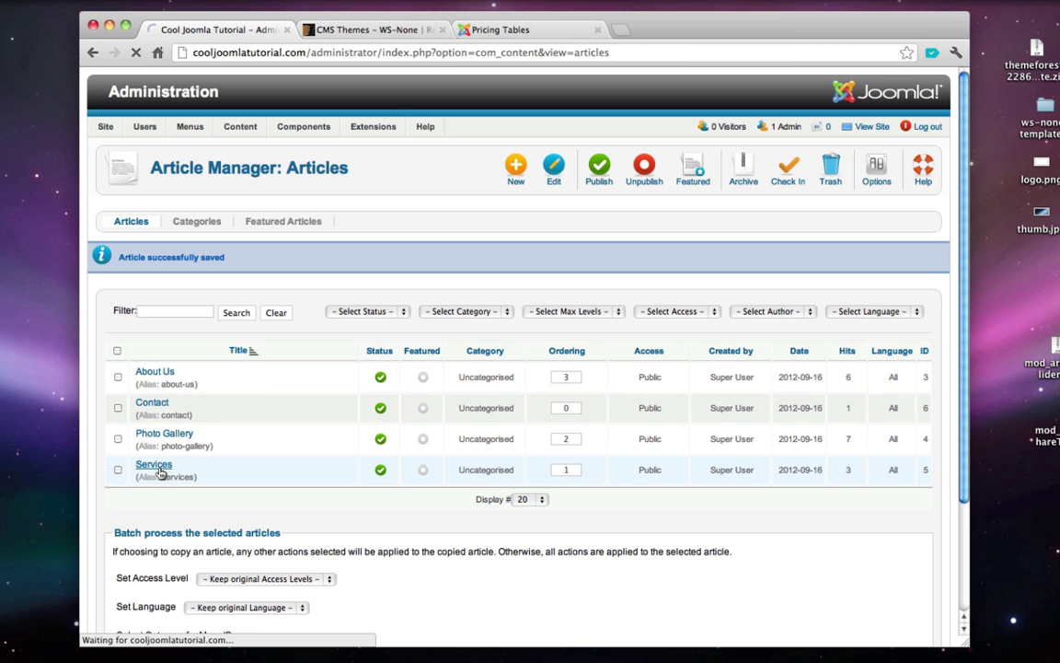
pyautogui.scroll(-2, 494, 375)
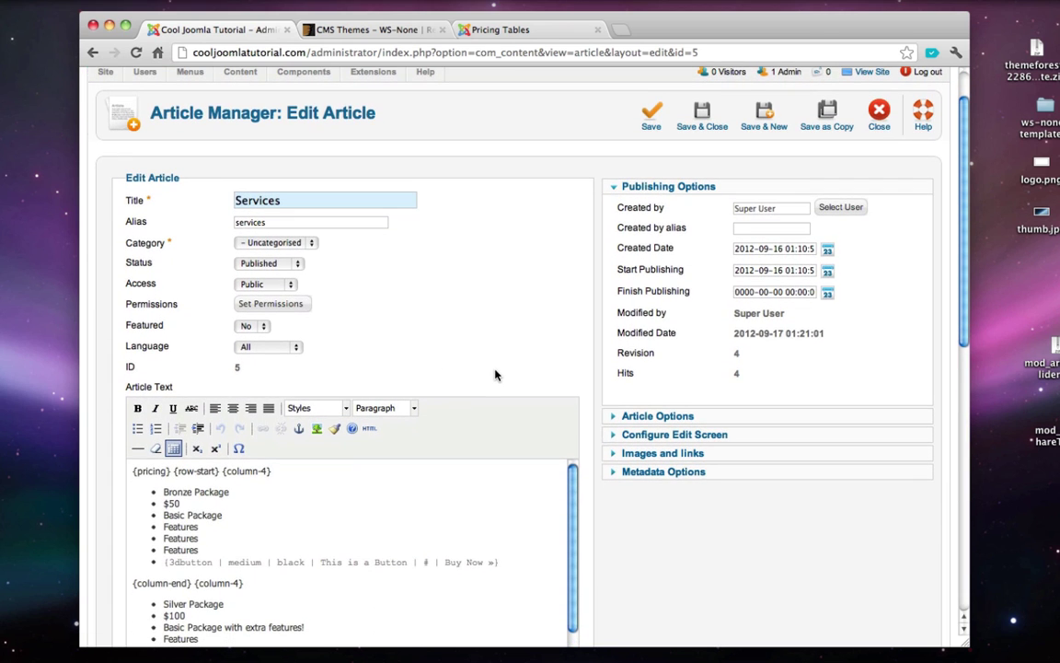
pyautogui.scroll(-1, 494, 374)
pyautogui.click(442, 501)
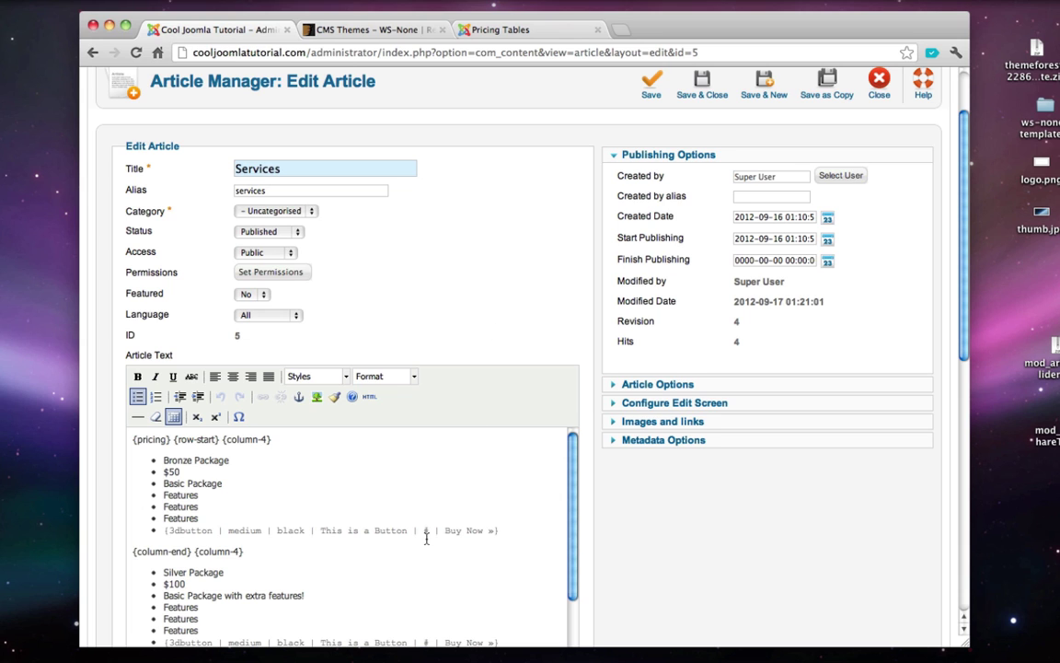
pyautogui.doubleClick(425, 530)
pyautogui.scroll(-1, 522, 277)
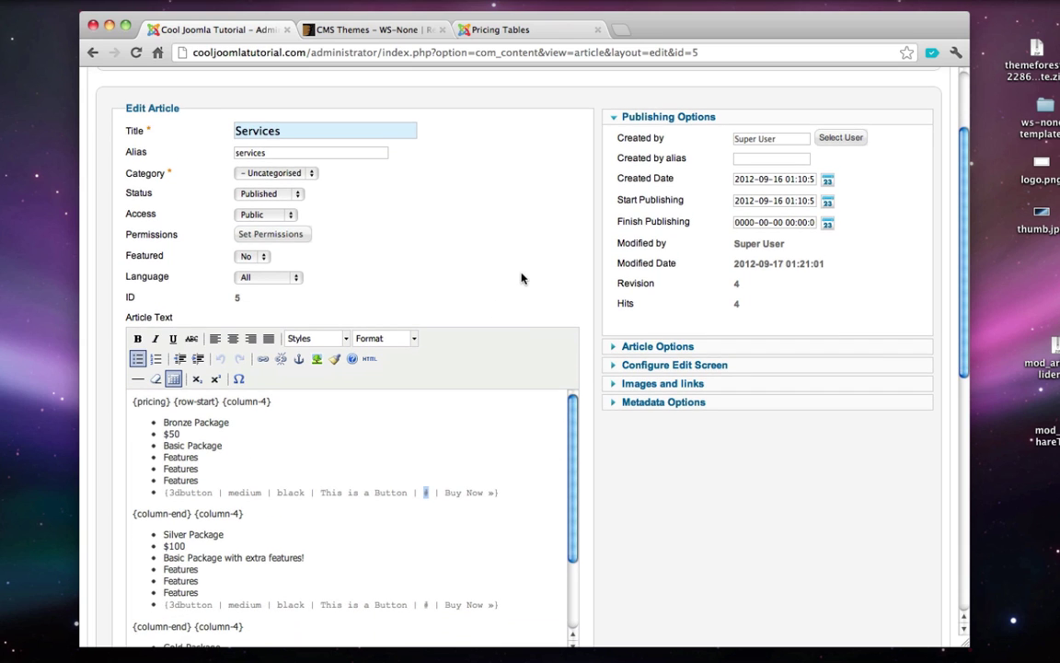
pyautogui.click(486, 268)
pyautogui.scroll(1, 486, 268)
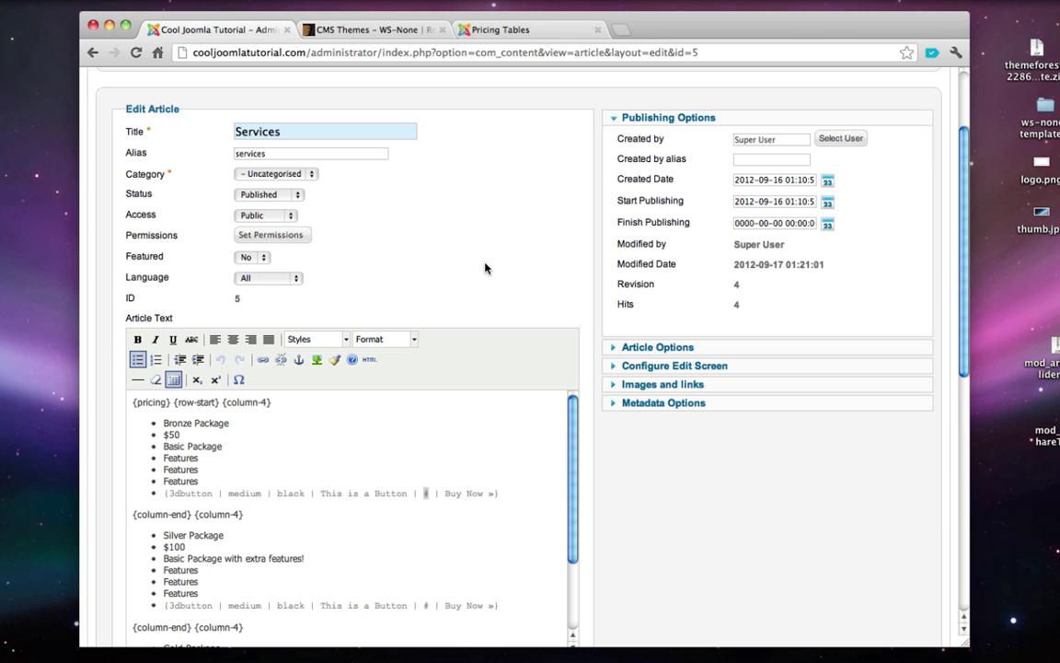
pyautogui.scroll(3, 486, 268)
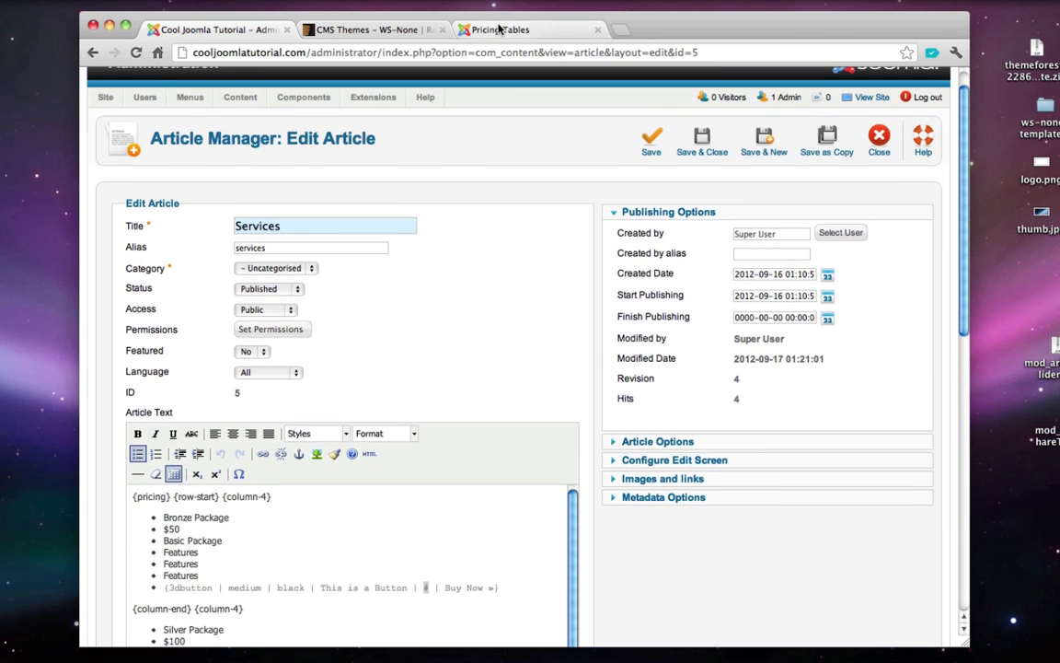
# - View the WS-None demo's FAQ page and expand its three accordion questions for reference
pyautogui.press('super+3')
pyautogui.scroll(1, 400, 134)
pyautogui.moveTo(557, 107)
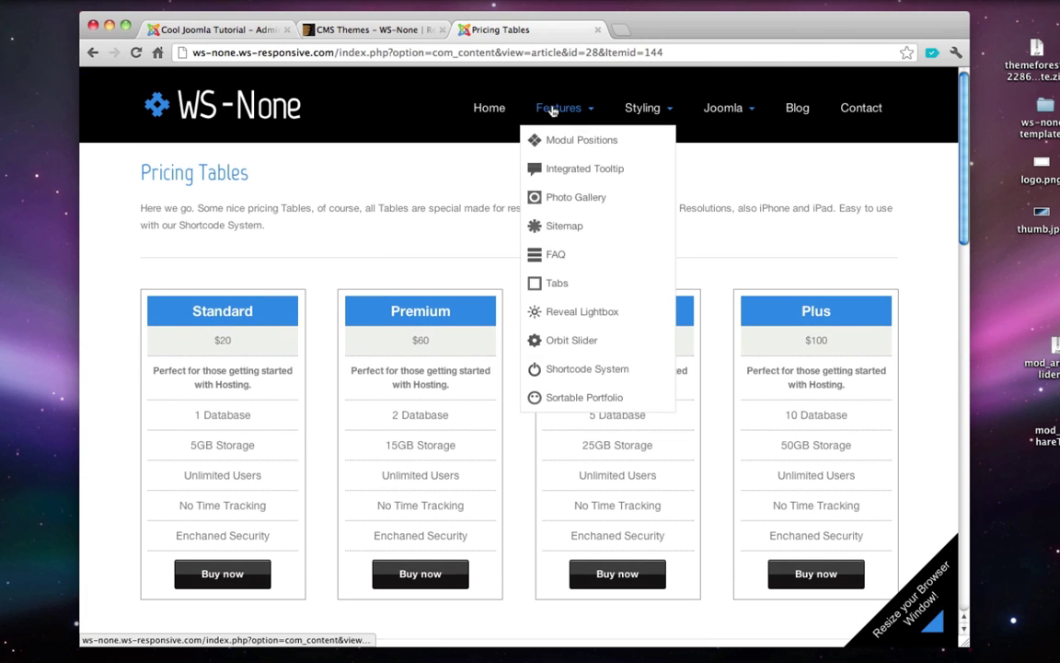
pyautogui.click(562, 258)
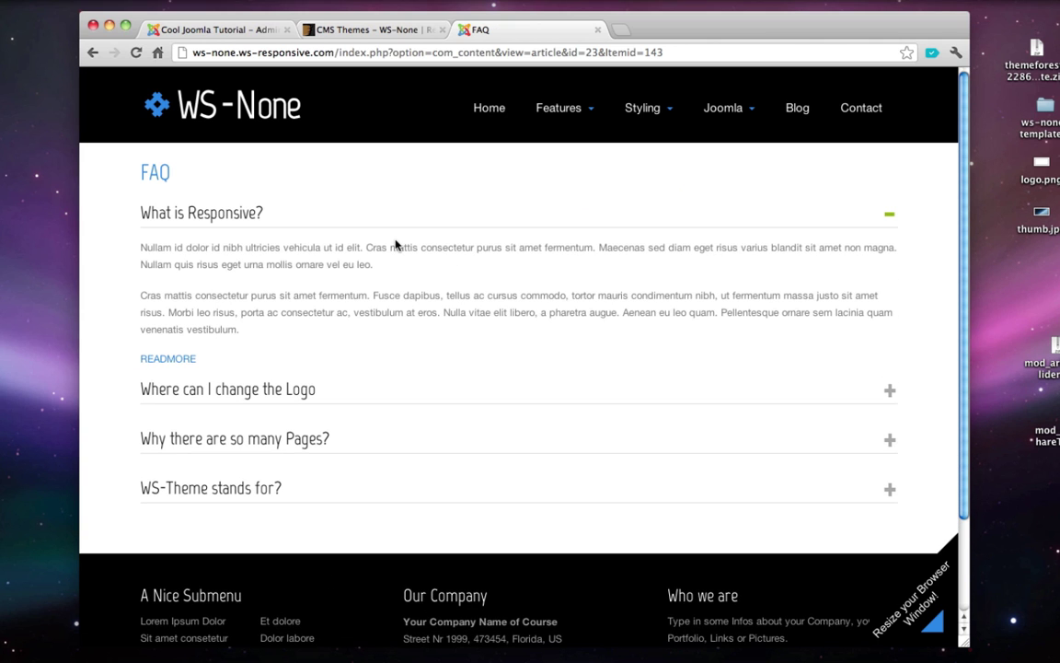
pyautogui.click(332, 389)
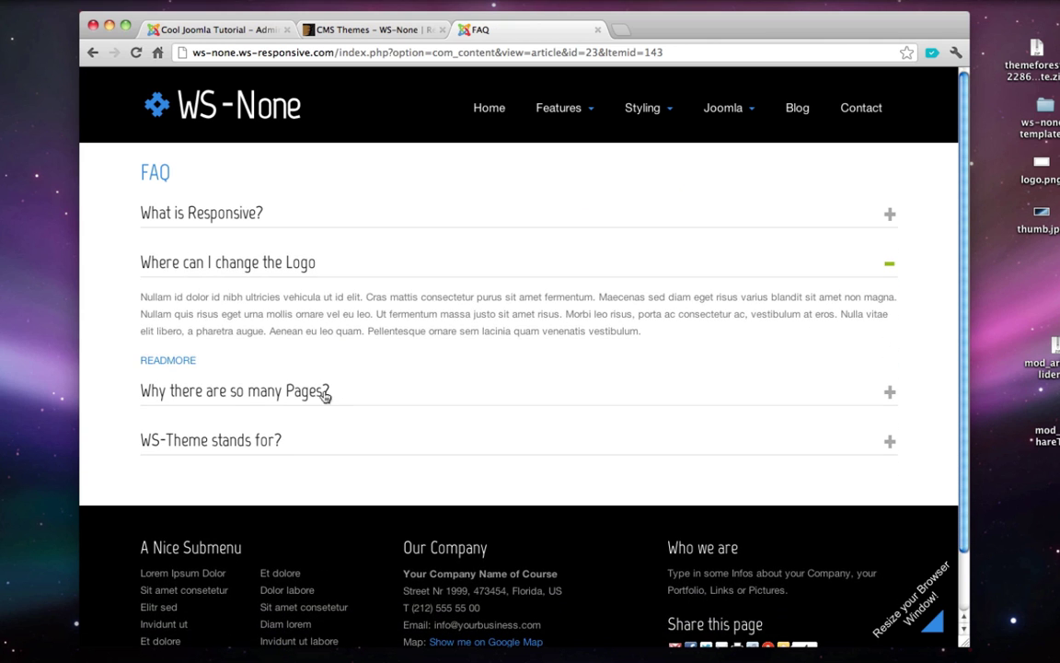
pyautogui.click(322, 395)
pyautogui.click(273, 527)
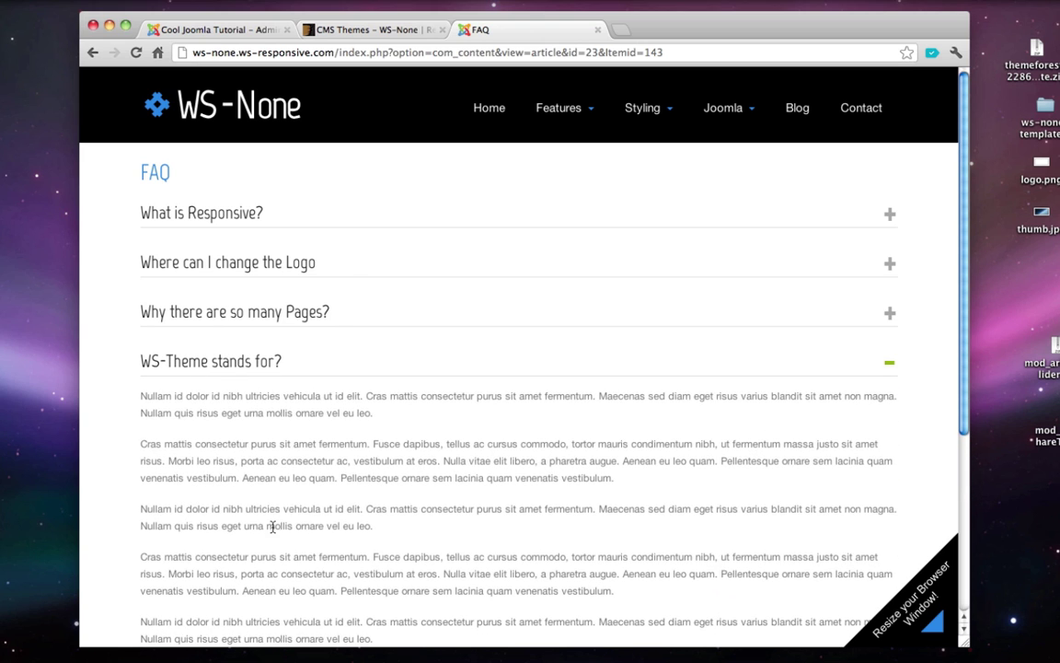
pyautogui.click(225, 30)
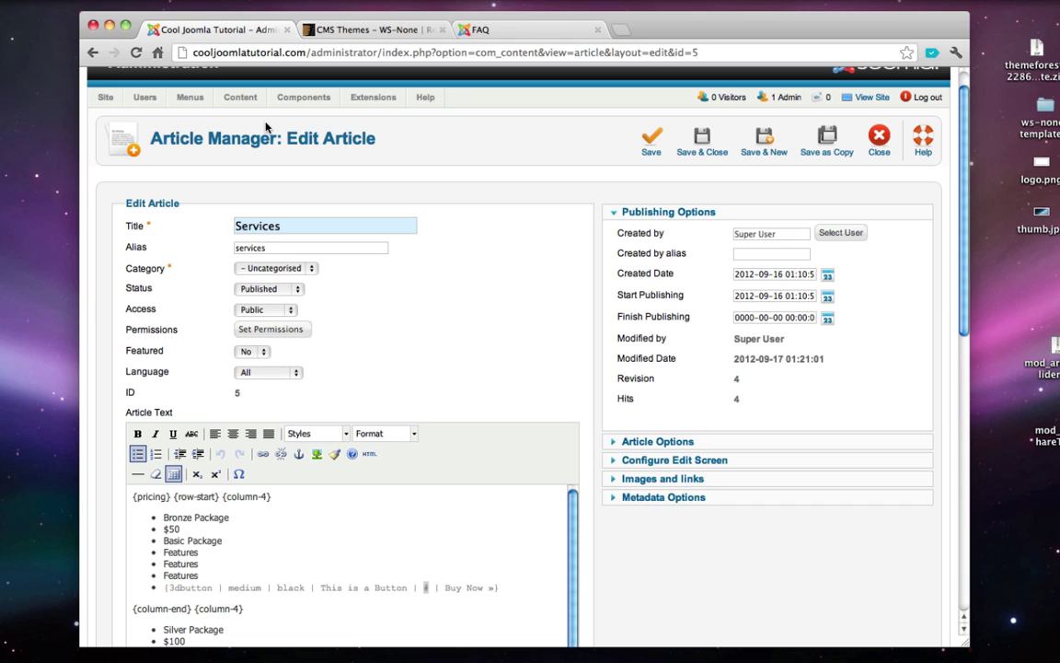
# - Close the Services article, then create and save a new article titled 'FAQ' with body ':)'
pyautogui.click(879, 143)
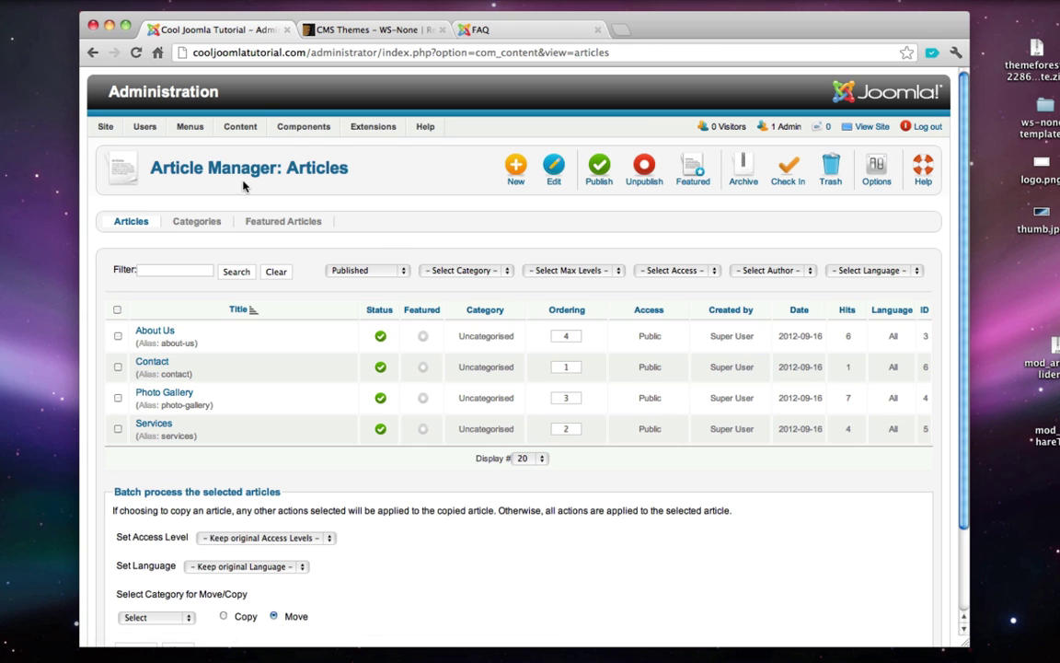
pyautogui.moveTo(226, 129)
pyautogui.moveTo(252, 149)
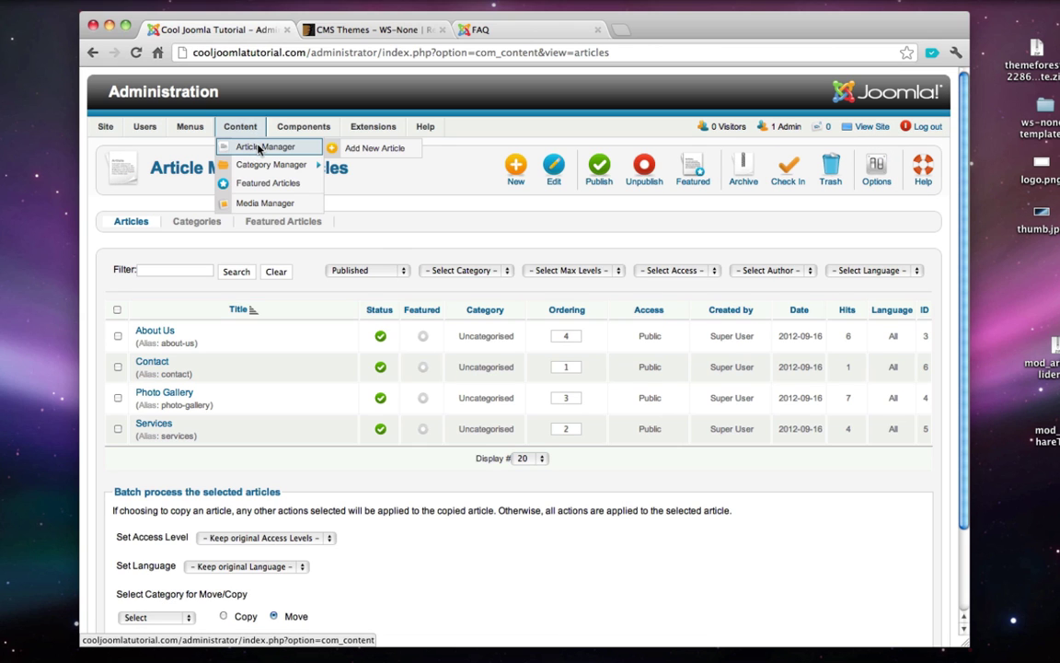
pyautogui.click(377, 153)
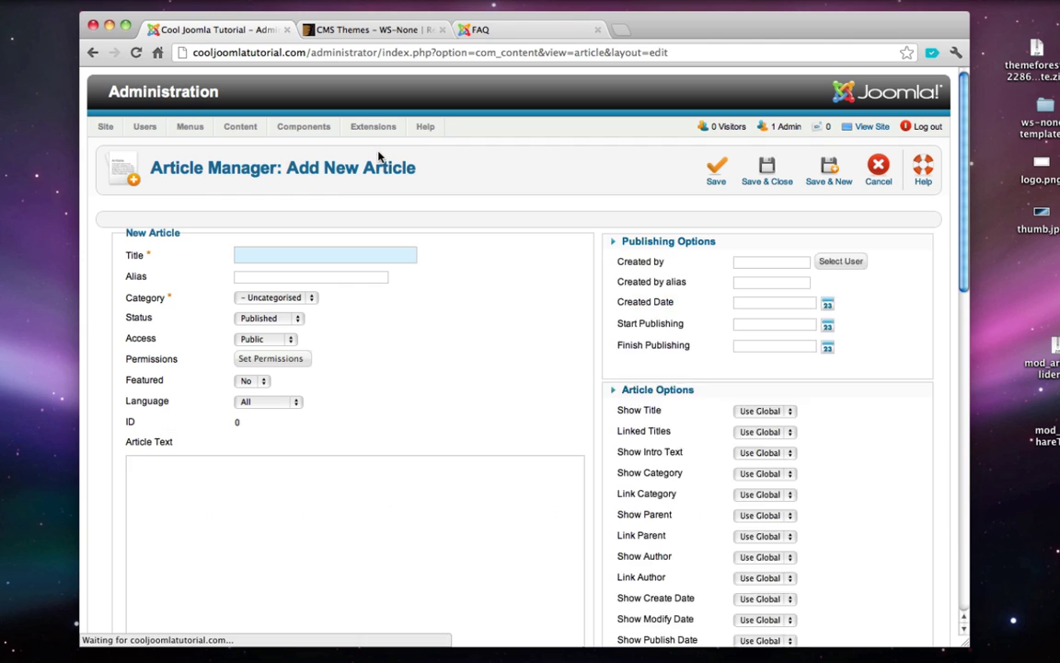
pyautogui.write('FAQ')
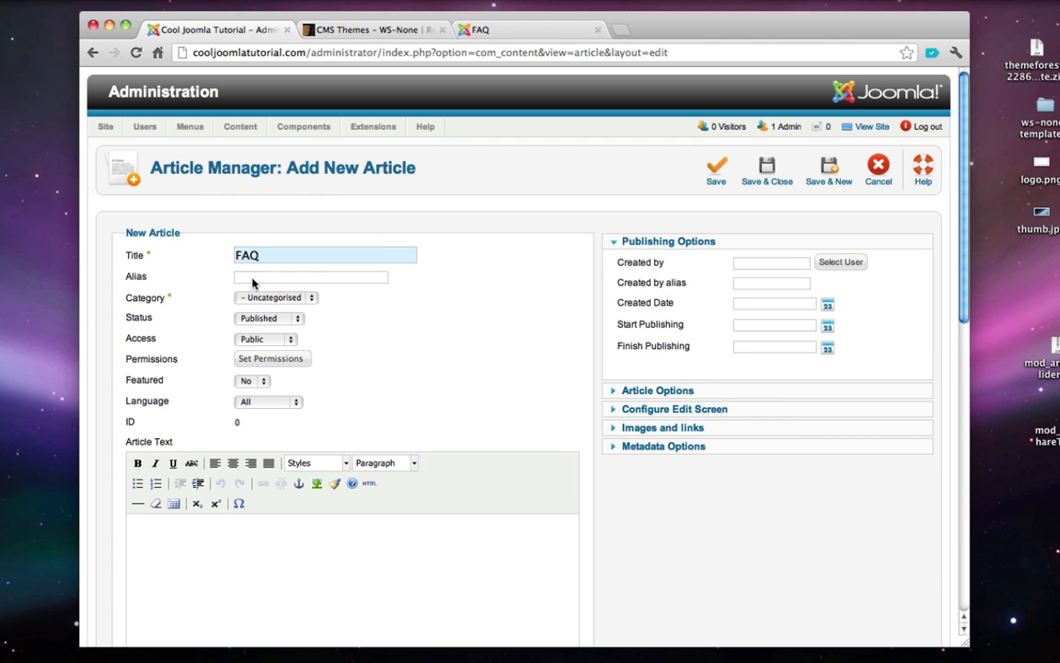
pyautogui.click(262, 542)
pyautogui.click(768, 173)
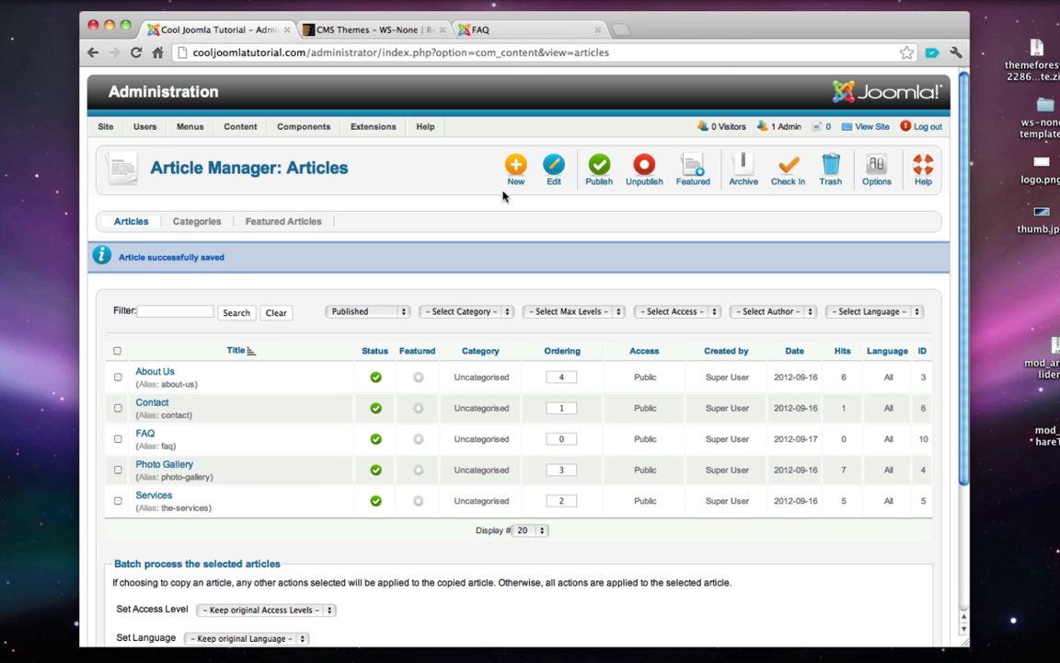
# - Add a Single Article Main Menu item titled 'FAQ' linked to the FAQ article and save it
pyautogui.moveTo(184, 124)
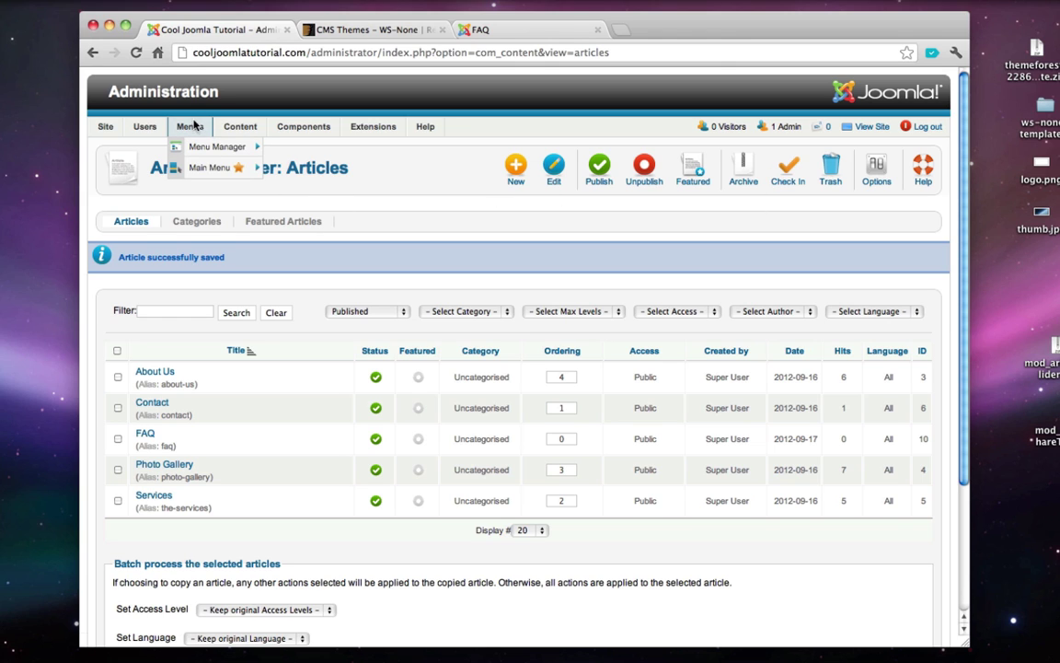
pyautogui.moveTo(201, 149)
pyautogui.moveTo(214, 173)
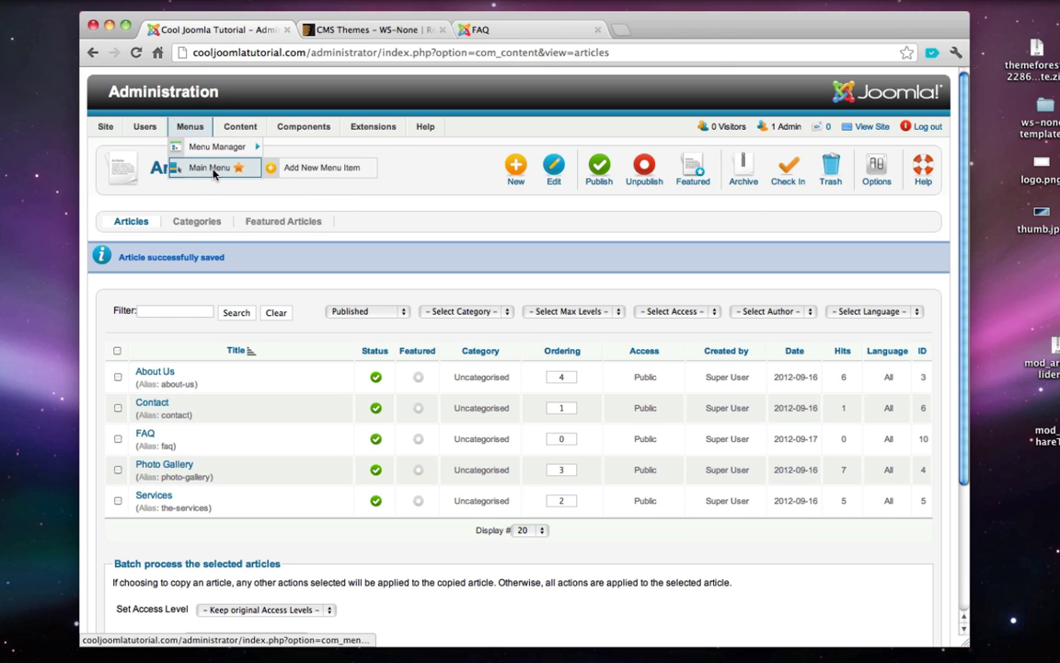
pyautogui.click(268, 168)
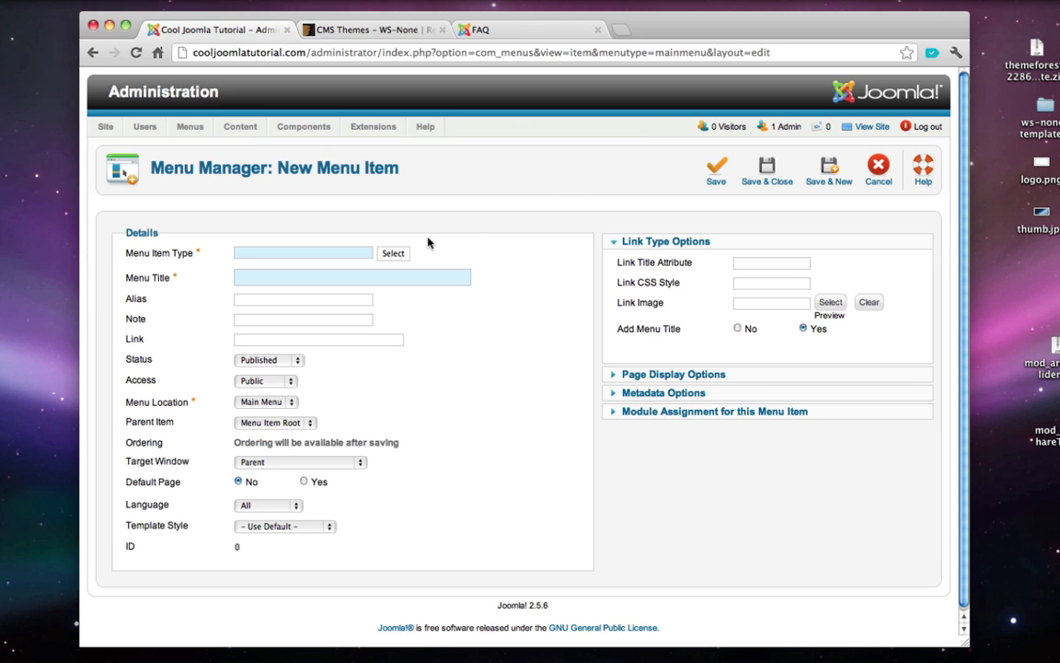
pyautogui.click(395, 255)
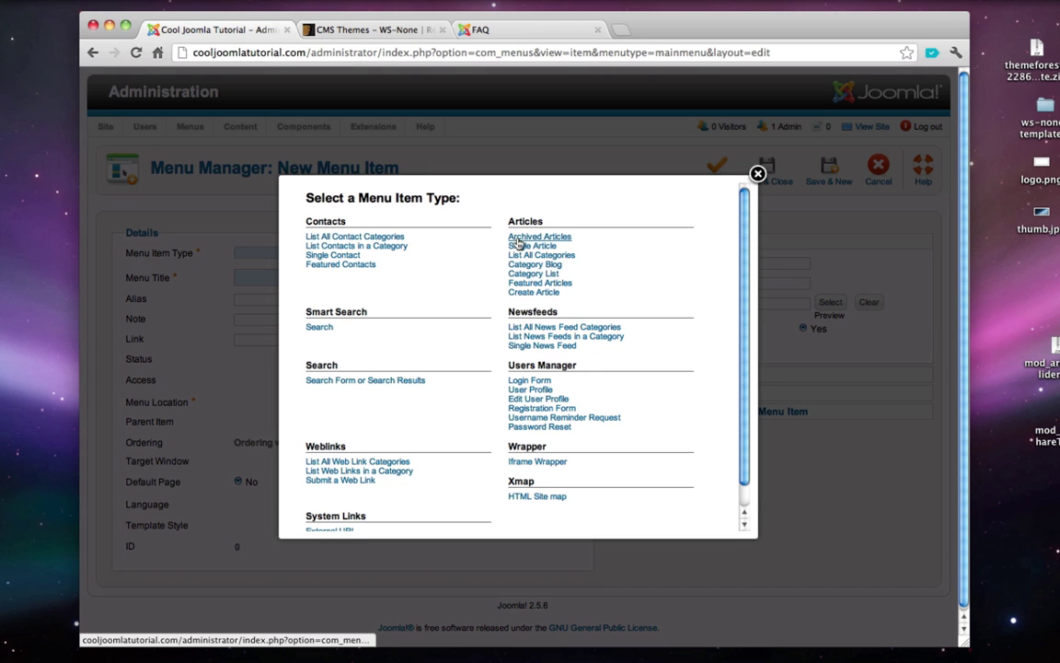
pyautogui.click(518, 252)
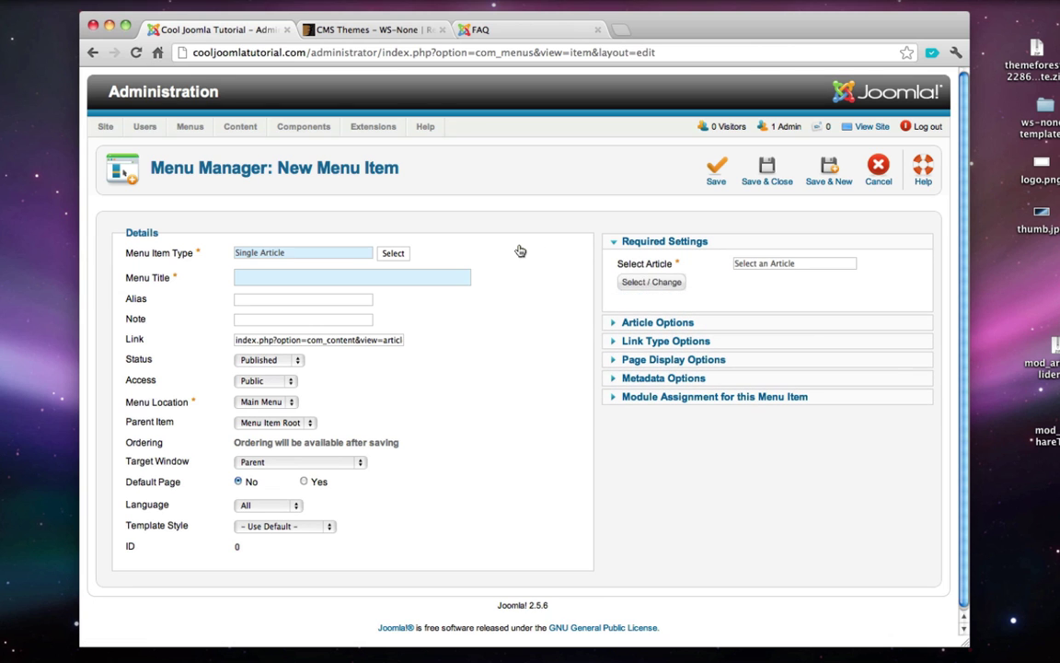
pyautogui.click(648, 283)
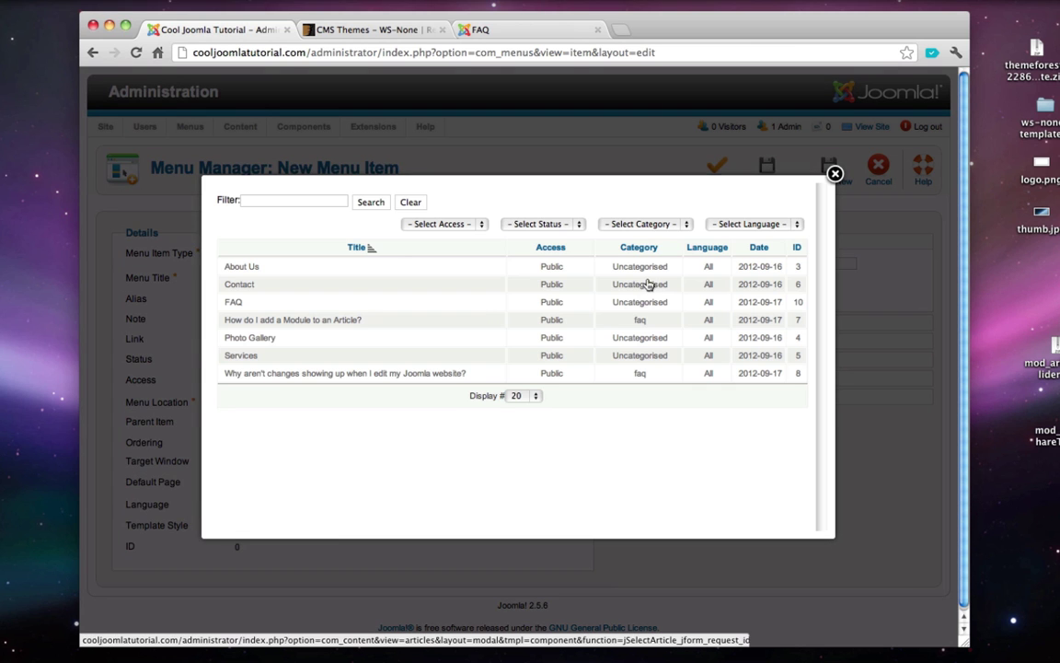
pyautogui.click(236, 303)
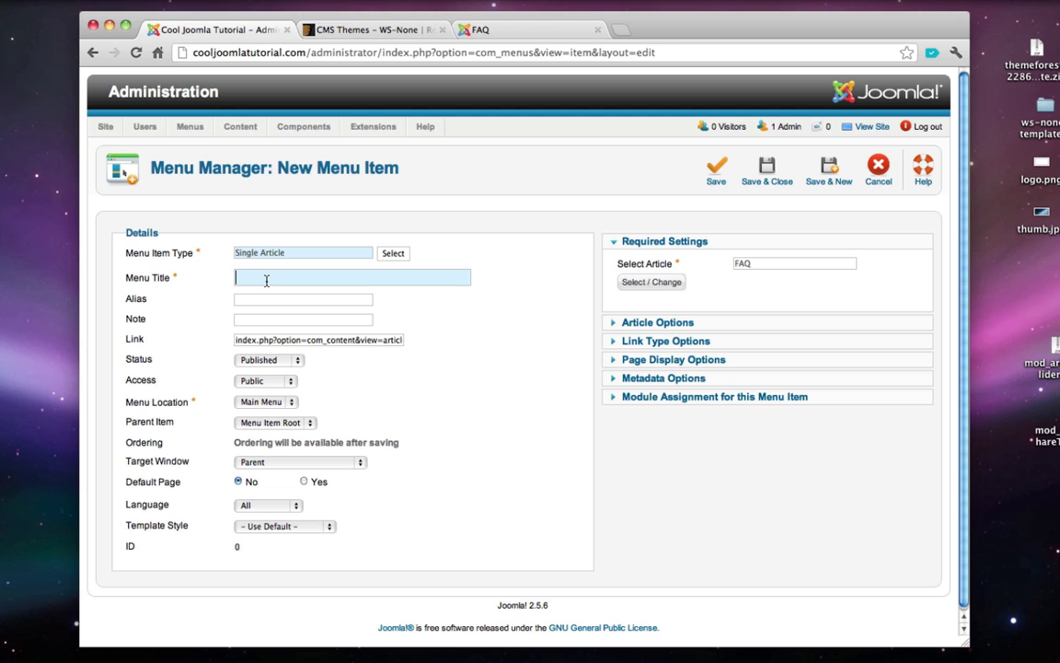
pyautogui.write('FAQ')
pyautogui.click(778, 158)
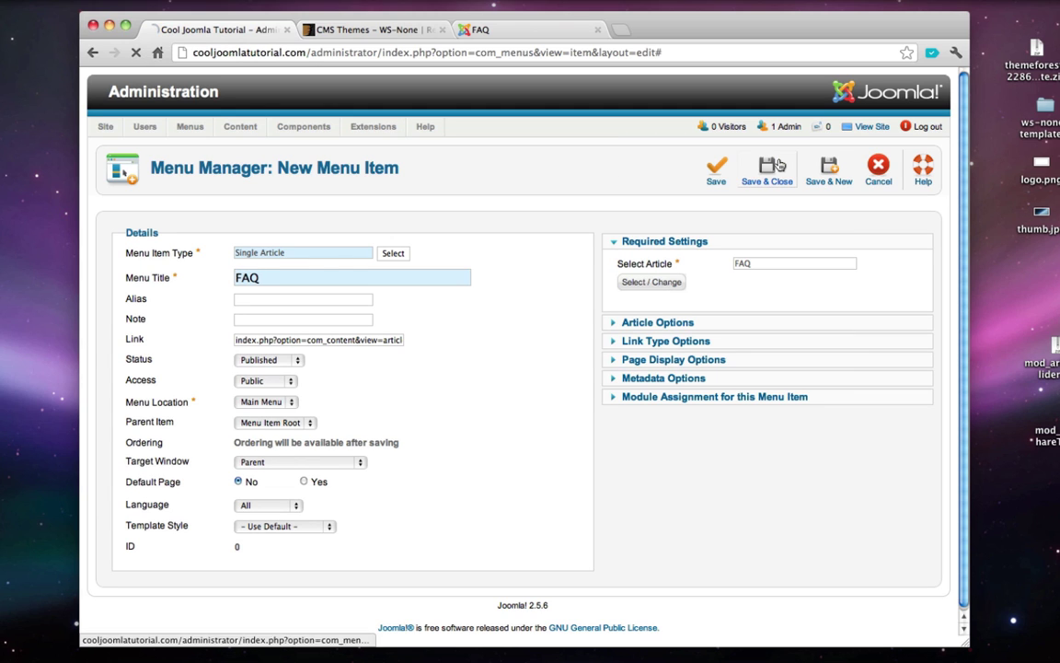
# - View the live site's FAQ page, then close the site tab
pyautogui.click(870, 128)
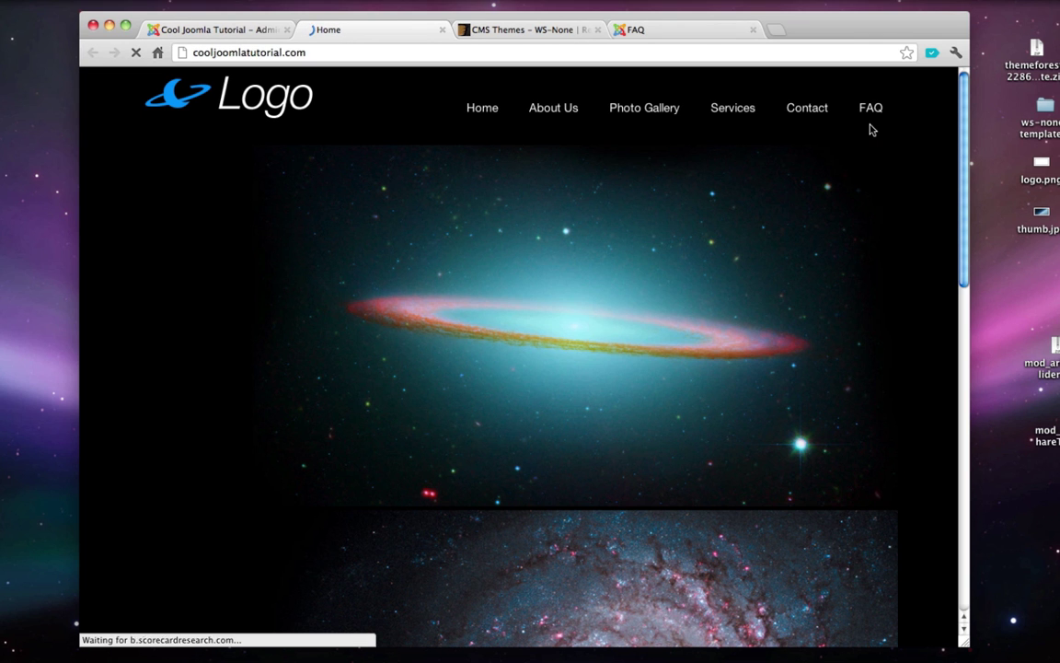
pyautogui.click(870, 109)
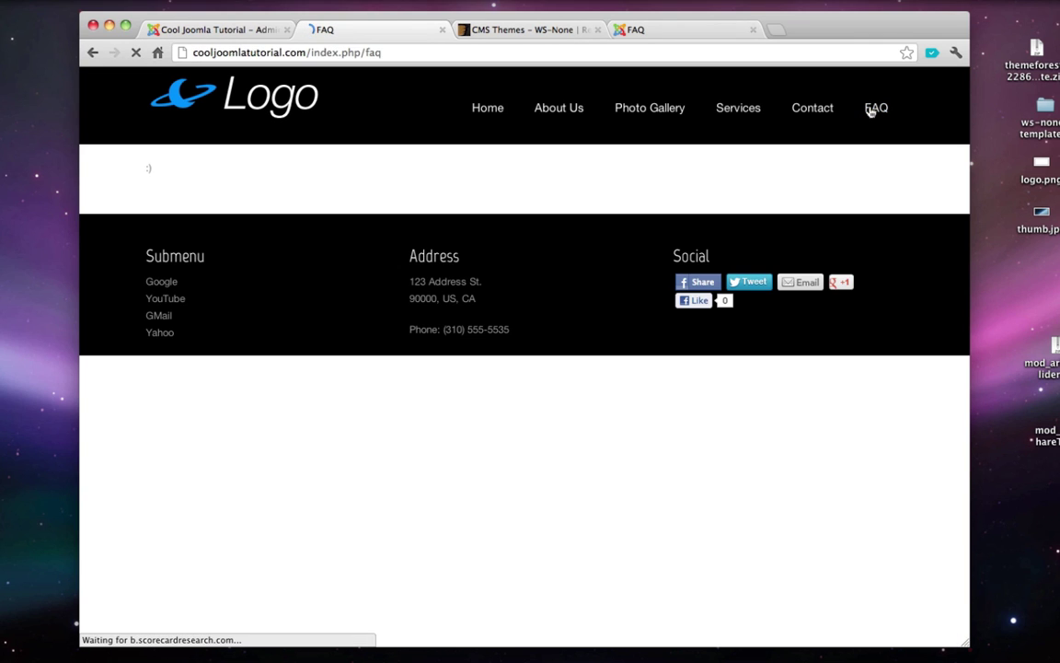
pyautogui.click(442, 30)
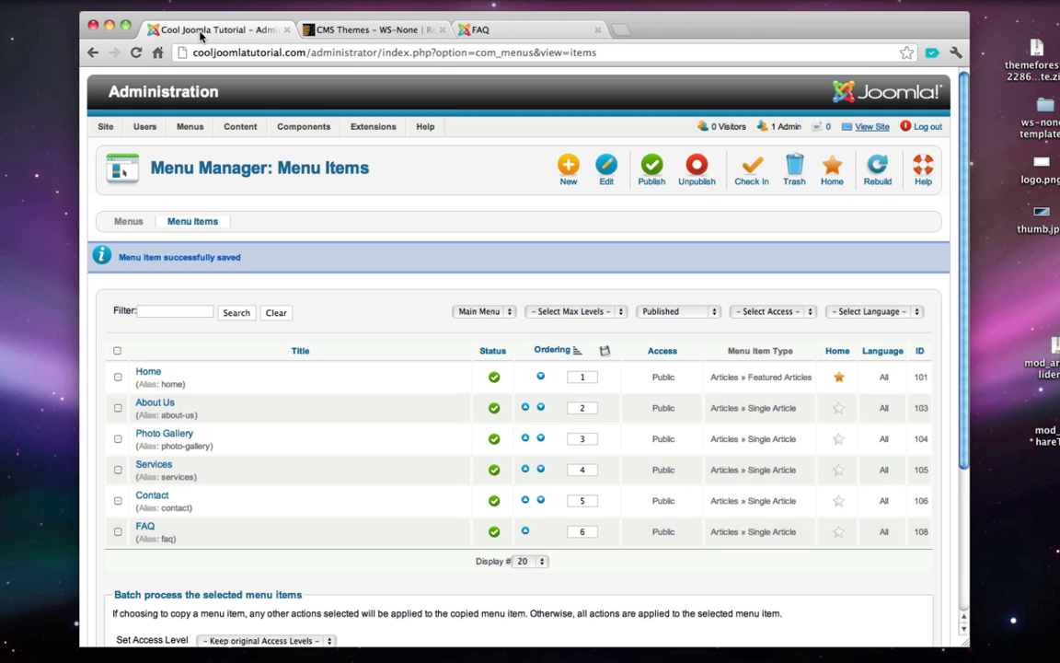
# - Show the Module Manager list, select the Qlue Accordion module name, and start a new browser tab
pyautogui.moveTo(372, 128)
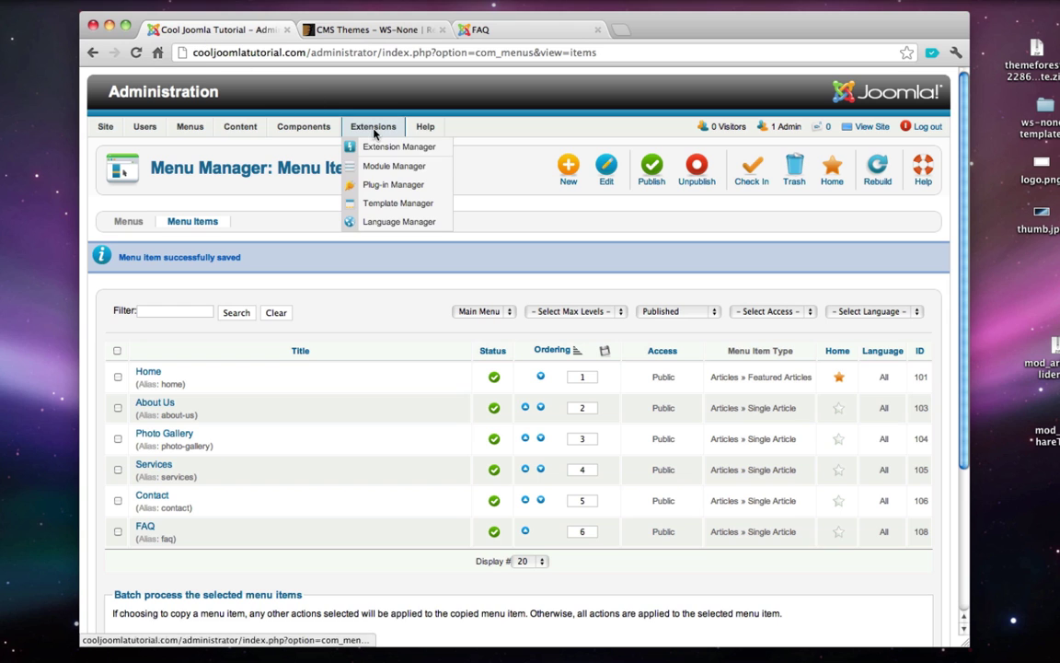
pyautogui.click(391, 167)
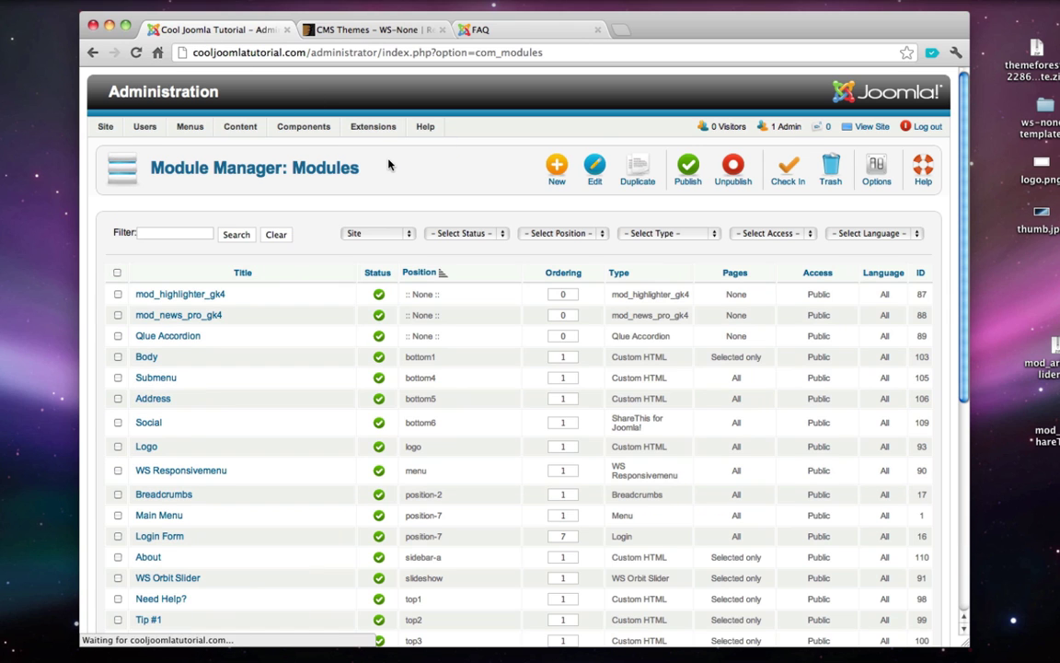
pyautogui.moveTo(201, 336); pyautogui.dragTo(134, 337)
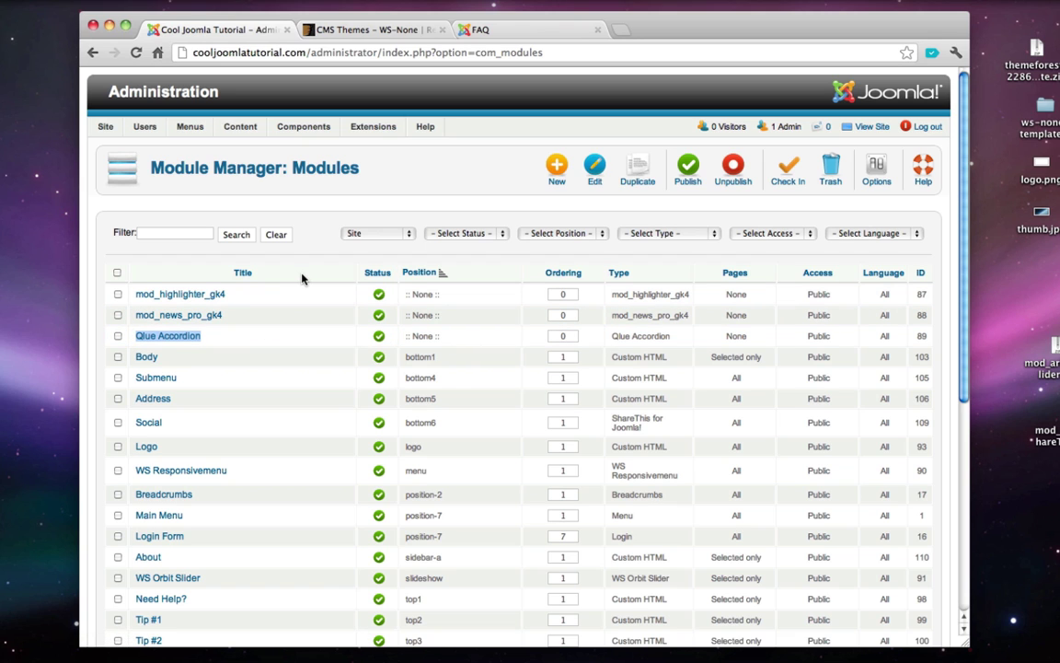
pyautogui.press('super+t')
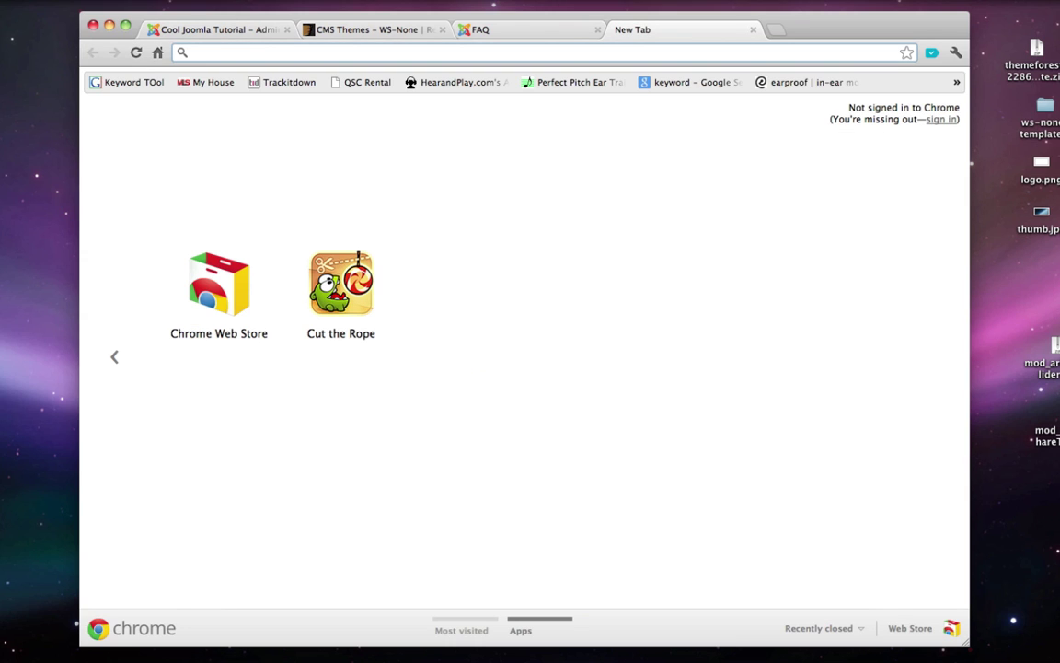
# - Search extensions.joomla.org for 'qlue accordion' and follow the Qlue Accordion listing's download link
pyautogui.write('extensions.joomla.org')
pyautogui.press('Return')
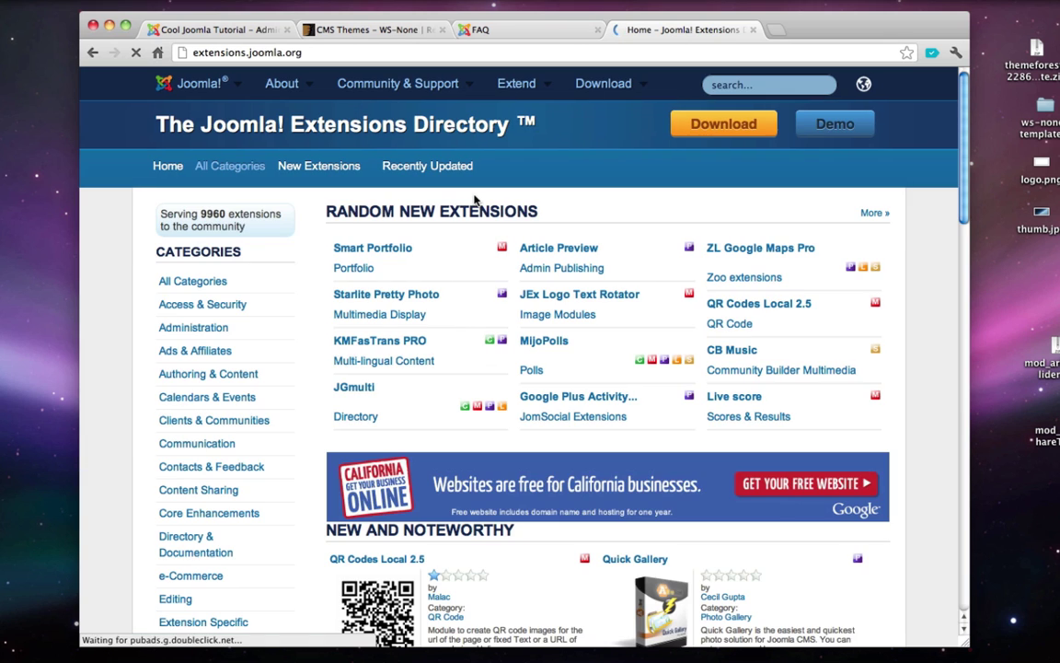
pyautogui.click(755, 84)
pyautogui.write('qlue')
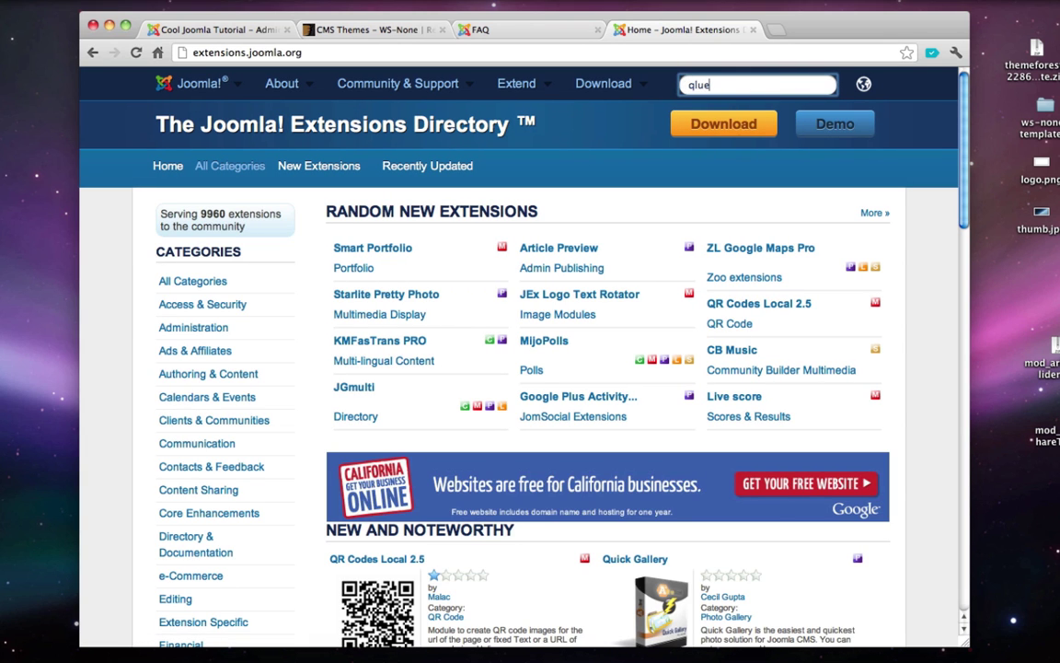
pyautogui.write(' accordion')
pyautogui.press('Return')
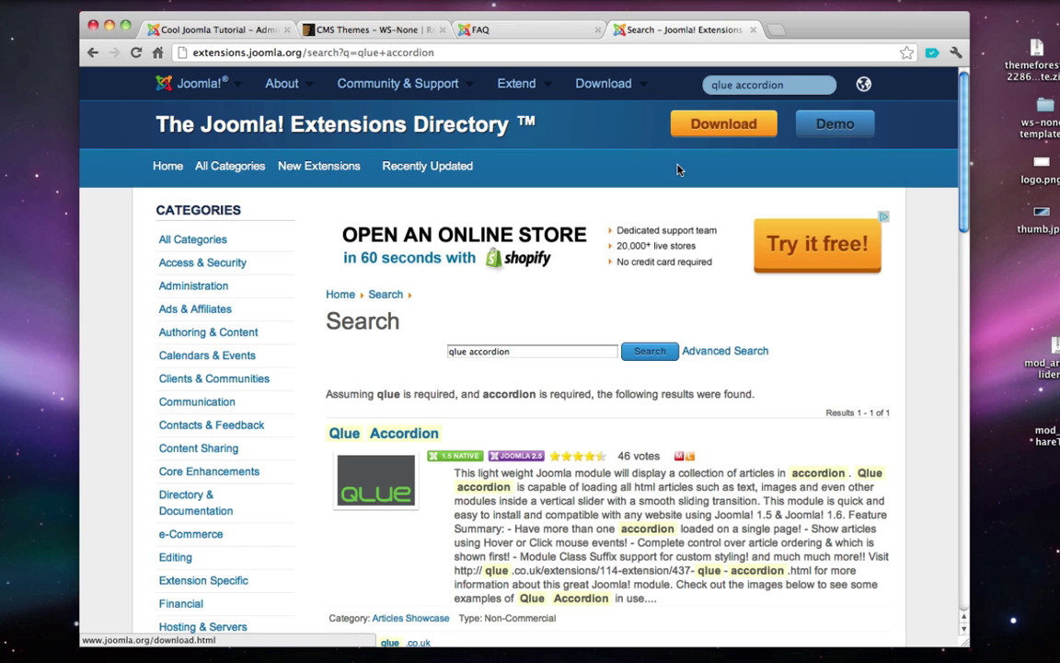
pyautogui.scroll(-2, 369, 350)
pyautogui.click(369, 346)
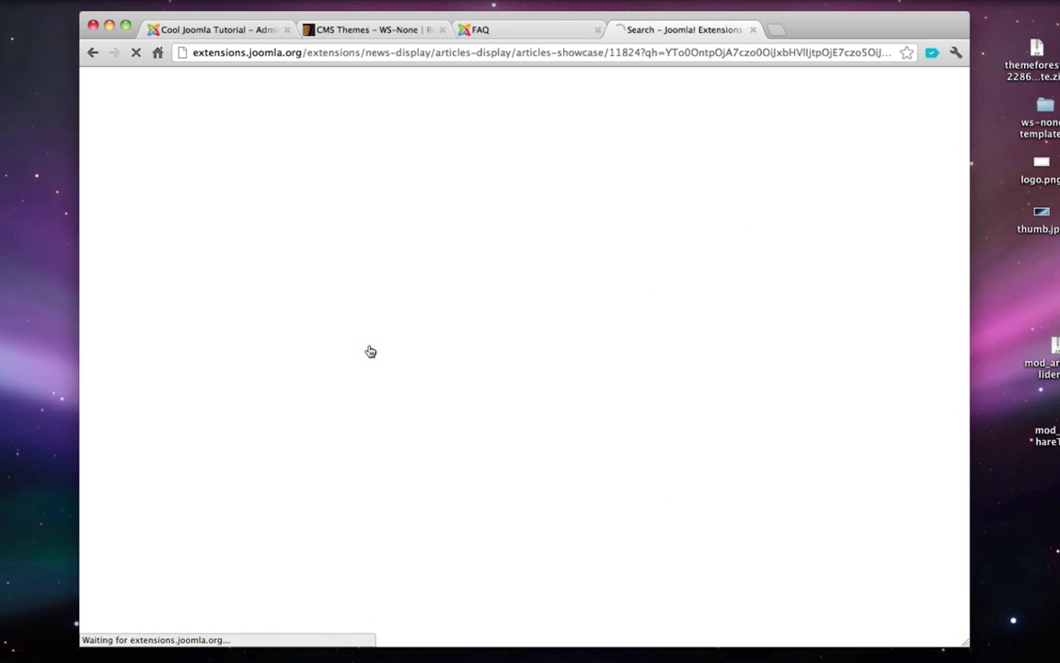
pyautogui.scroll(-1, 447, 322)
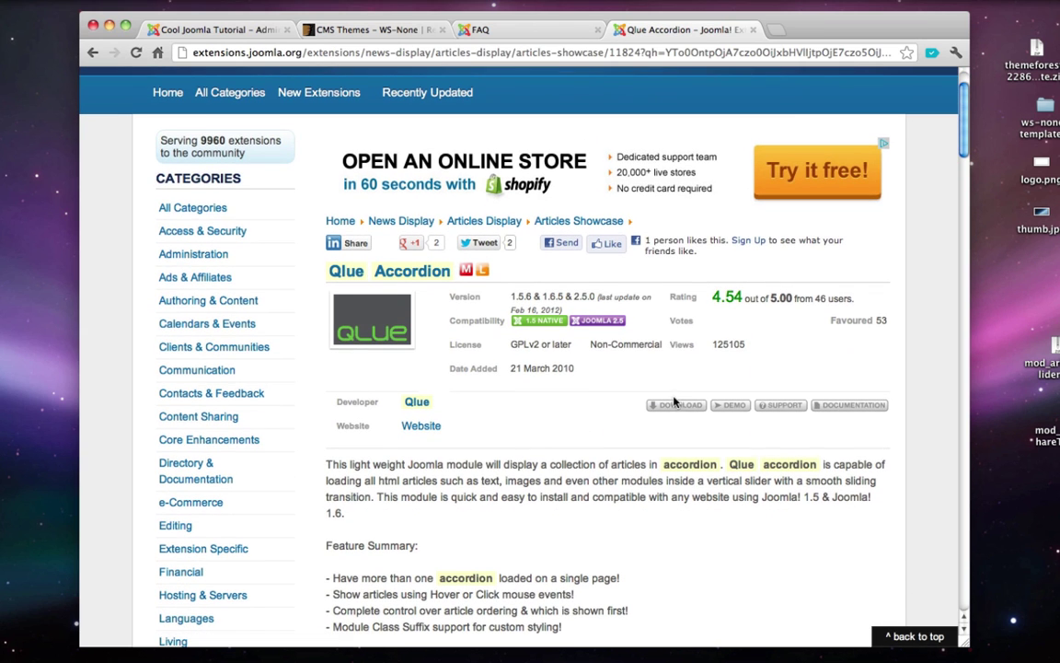
pyautogui.click(674, 406)
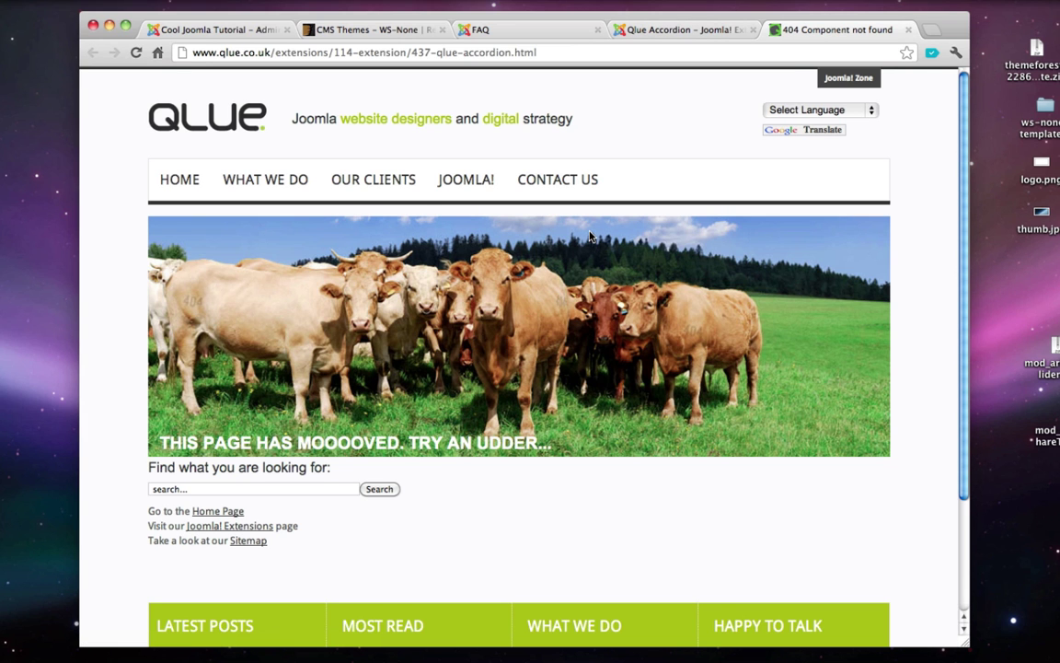
# - Search the Qlue site for 'qlue accordion' and go to the Qlue Accordion result
pyautogui.scroll(-1, 295, 264)
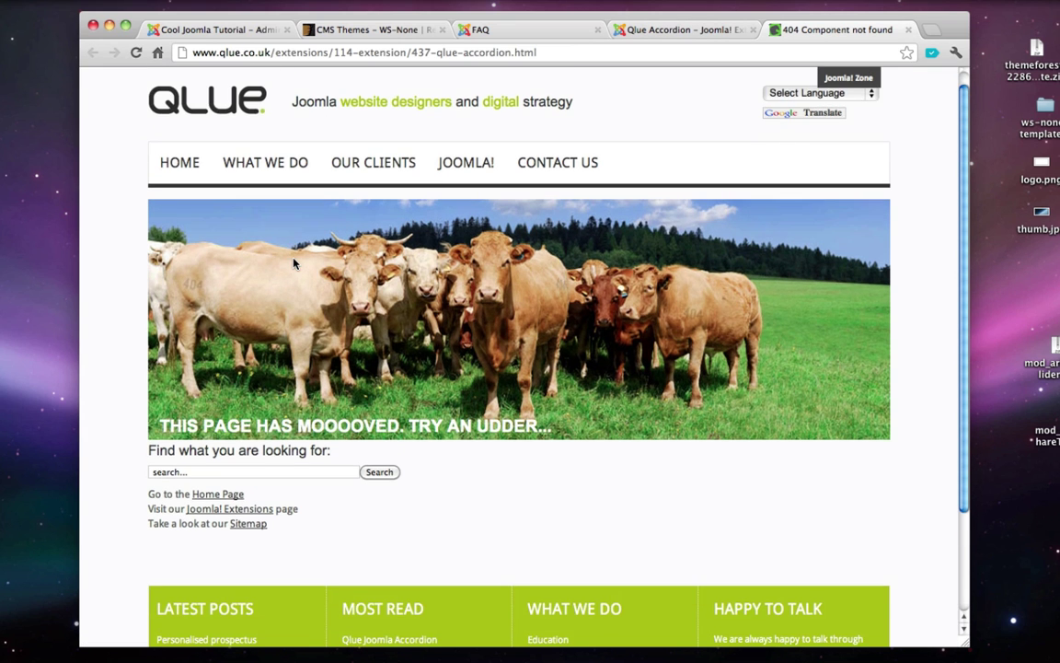
pyautogui.scroll(-3, 295, 264)
pyautogui.click(200, 411)
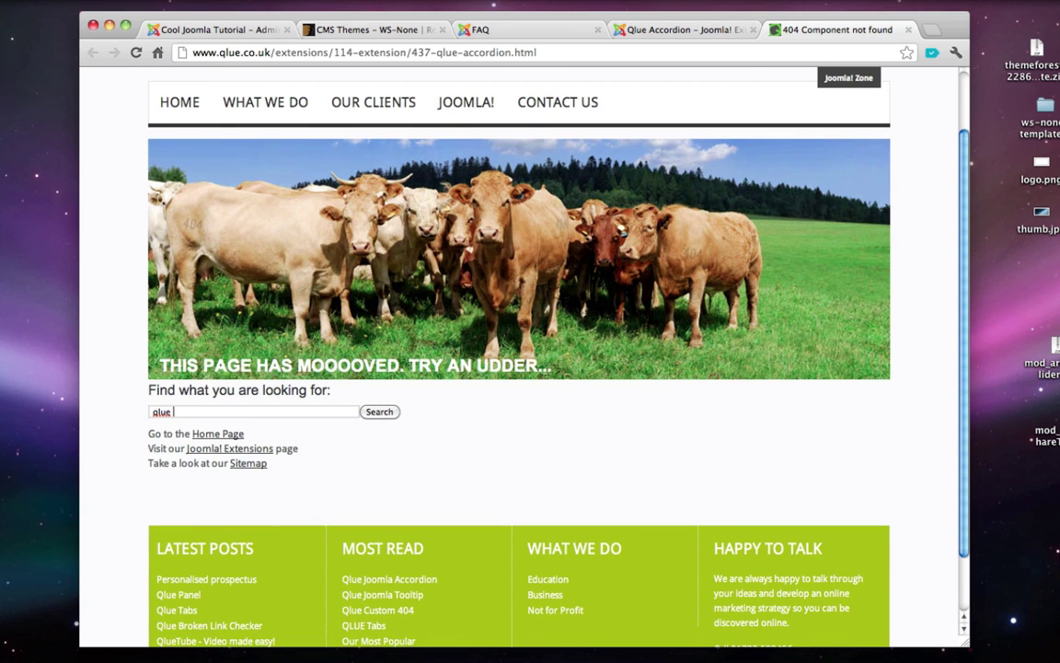
pyautogui.write('qlue accordion')
pyautogui.press('Return')
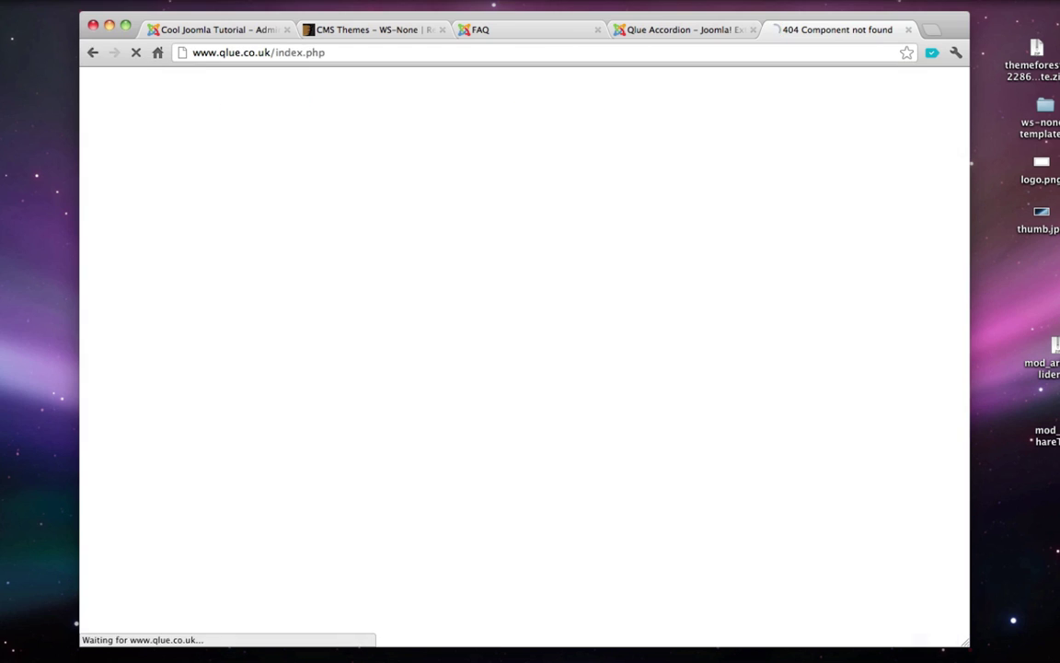
pyautogui.scroll(-3, 276, 398)
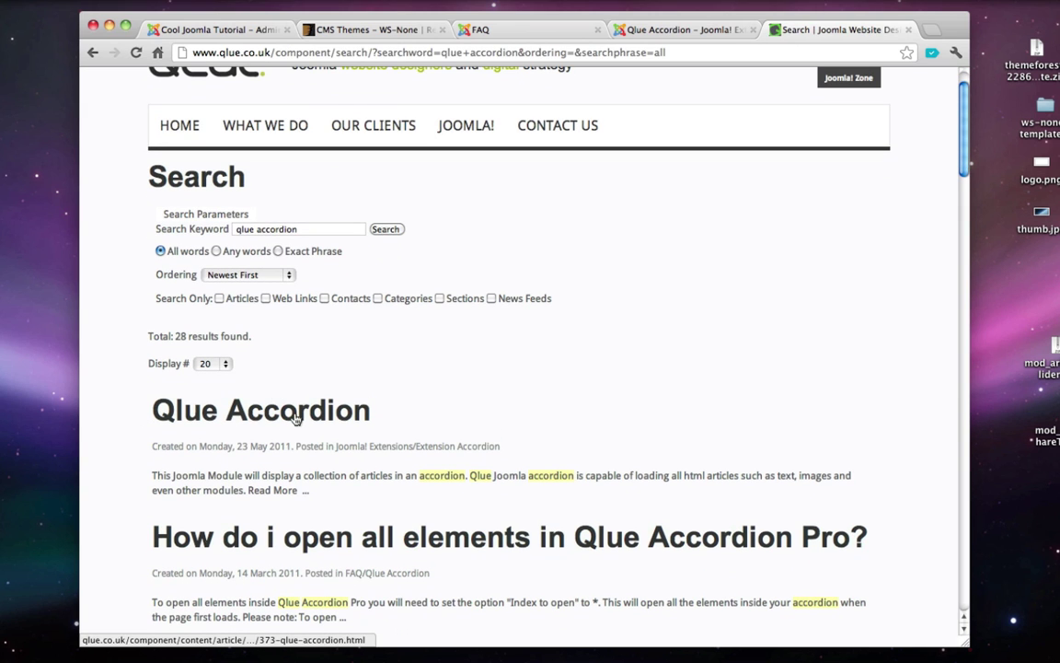
pyautogui.click(295, 419)
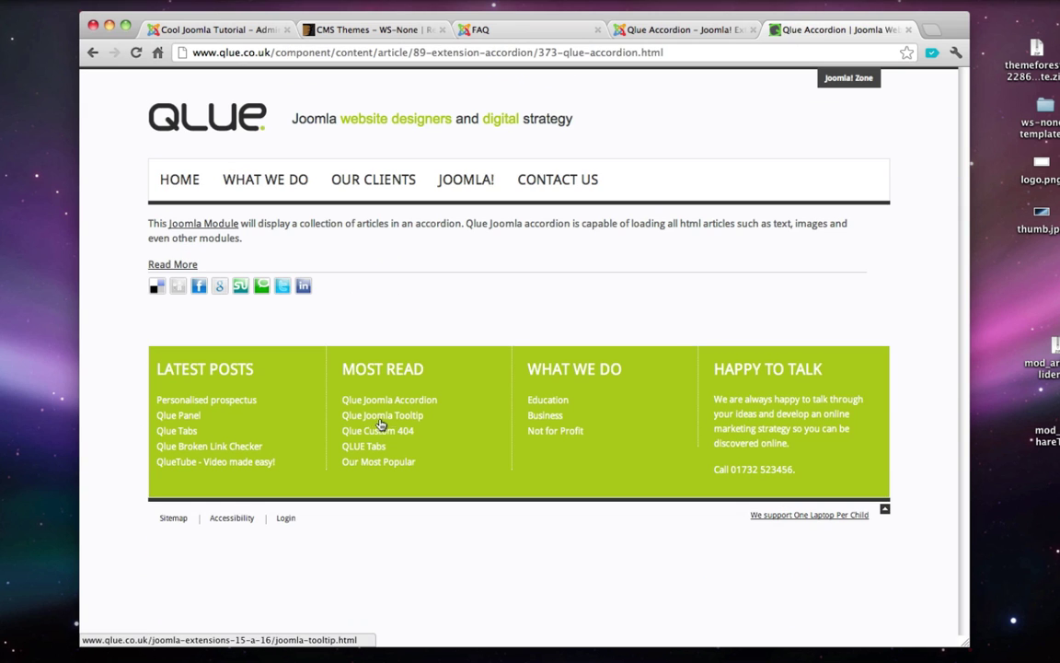
# - Read the full Qlue Accordion page down to its free download versions, then close both Qlue tabs
pyautogui.click(175, 265)
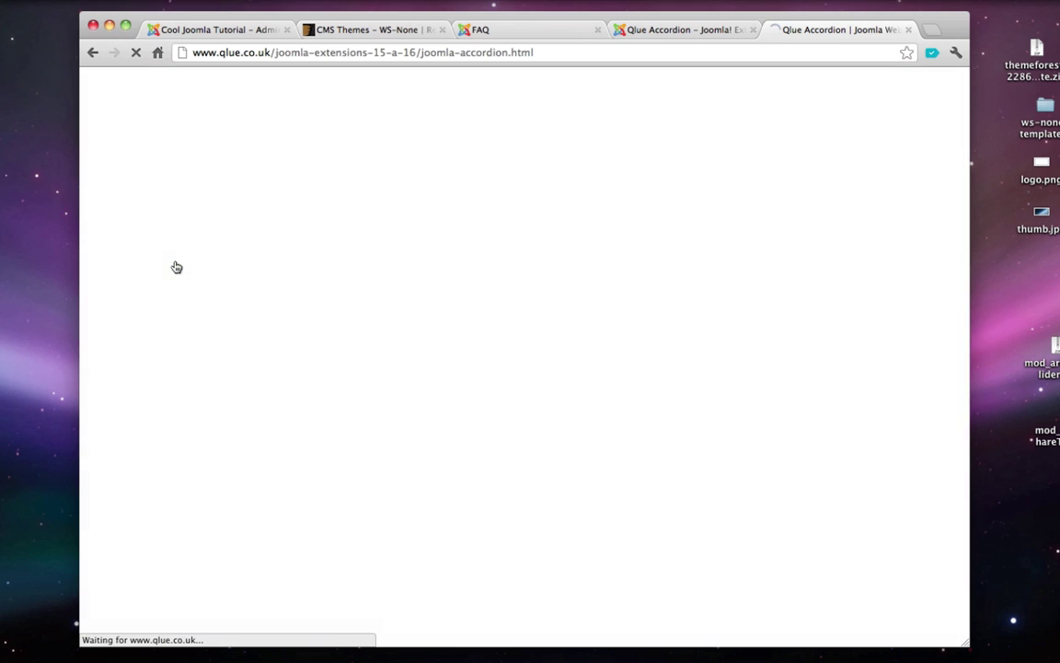
pyautogui.scroll(-10, 175, 265)
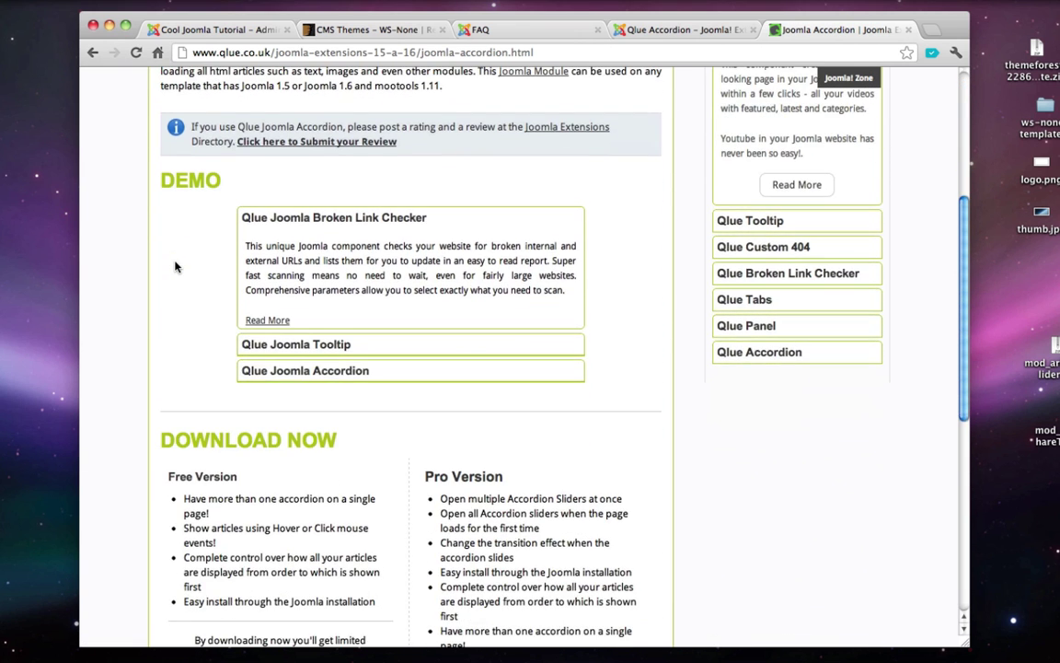
pyautogui.moveTo(179, 340); pyautogui.dragTo(239, 342)
pyautogui.scroll(-2, 226, 419)
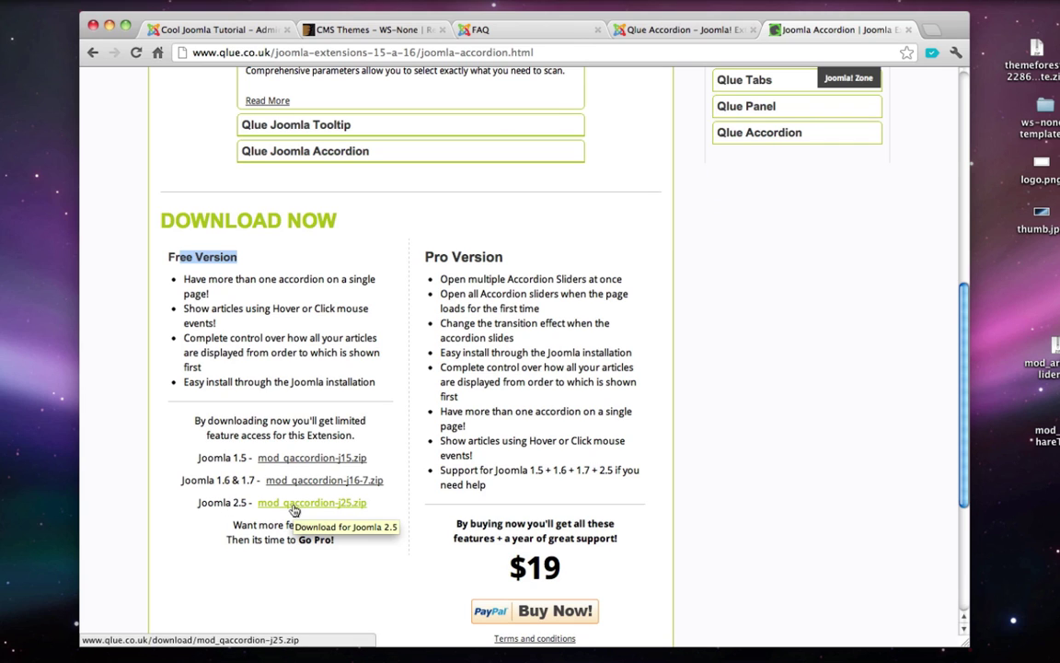
pyautogui.click(909, 29)
pyautogui.press('super+w')
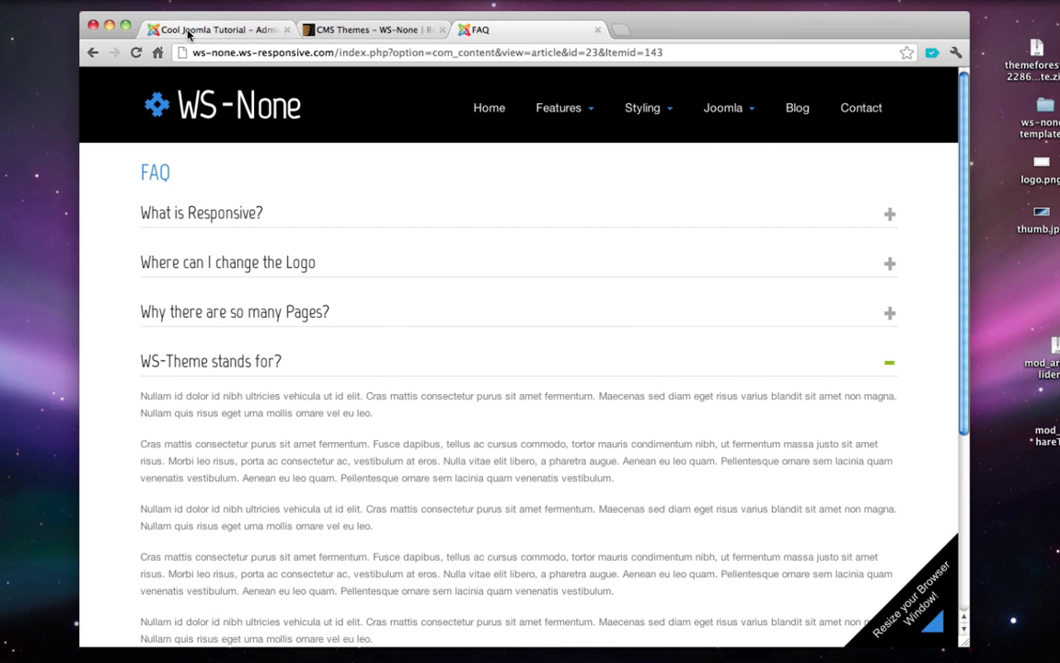
# - Return to the Joomla admin tab and reveal Content > Category Manager > Add New Category
pyautogui.click(188, 35)
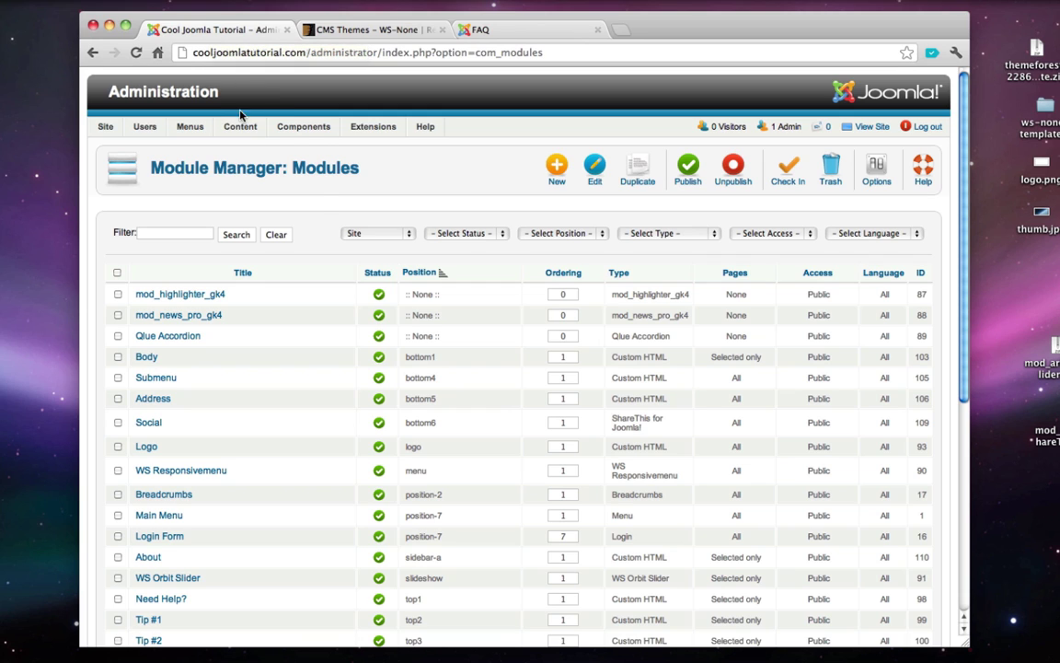
pyautogui.moveTo(244, 128)
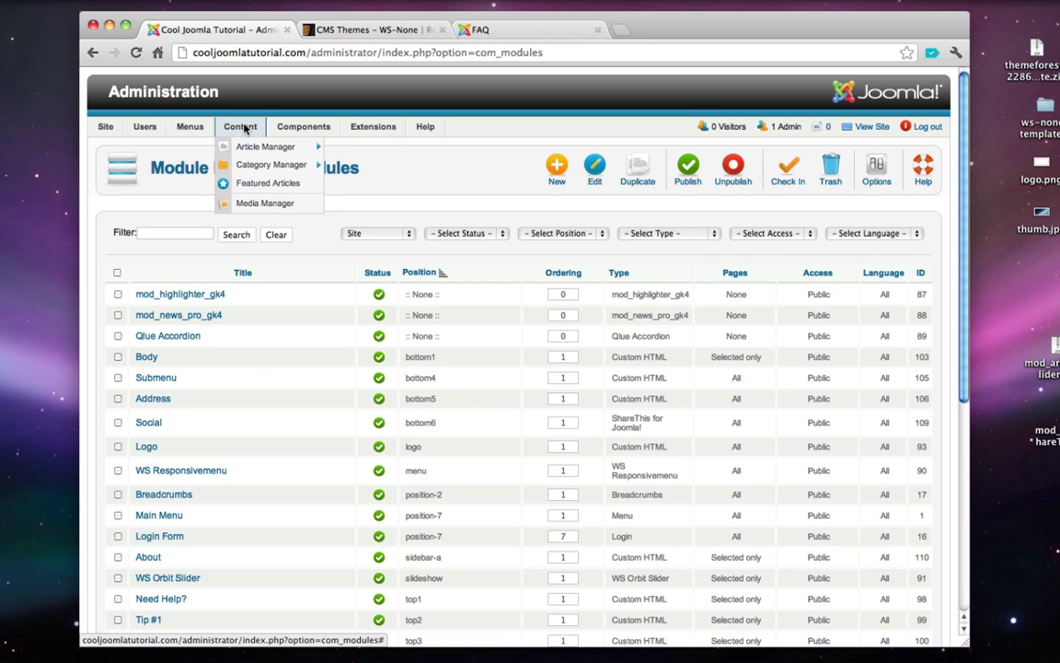
pyautogui.moveTo(267, 171)
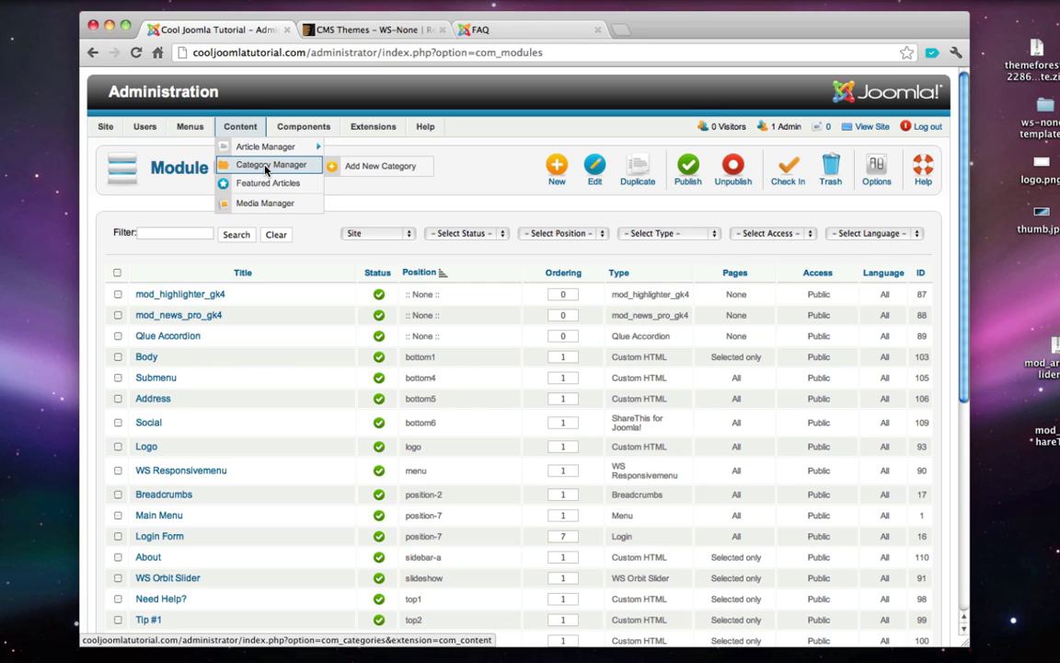
# - Create a new article category titled 'faq' and save it
pyautogui.click(359, 174)
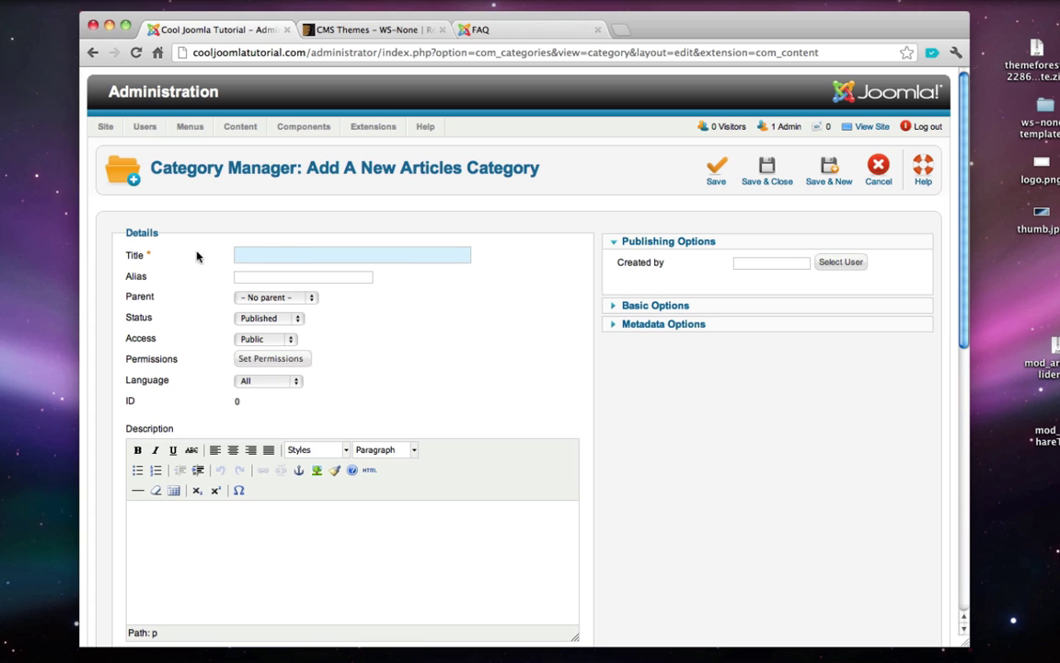
pyautogui.write('faq')
pyautogui.click(774, 181)
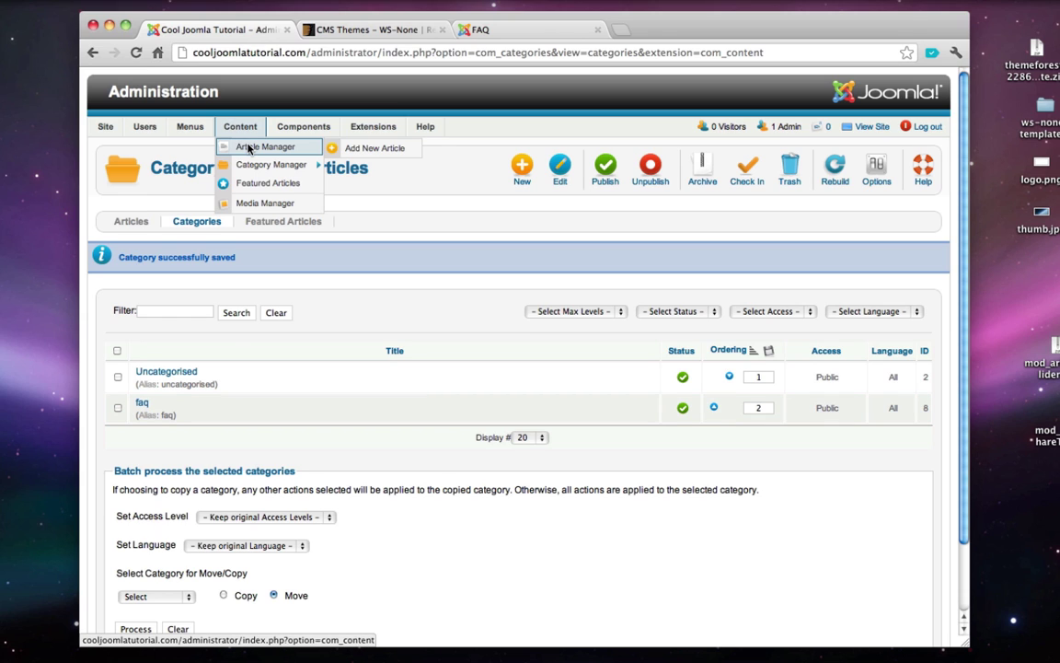
# - Start a new article titled 'How do I add a Module to an Article?' from the notes
pyautogui.click(365, 152)
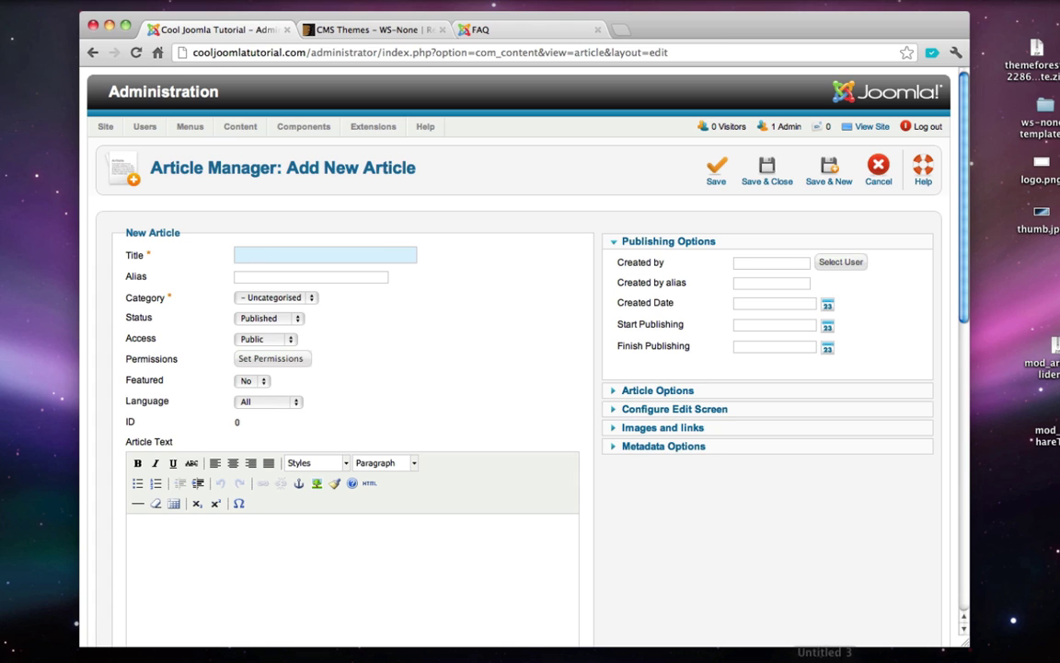
pyautogui.click(999, 644)
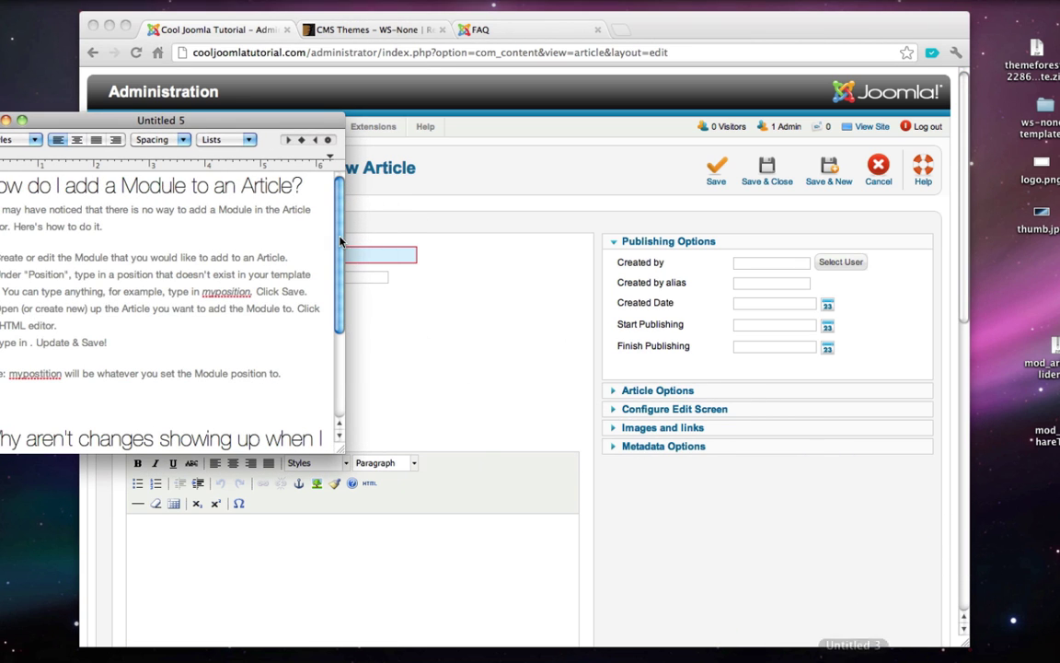
pyautogui.tripleClick(138, 184)
pyautogui.press('super+c')
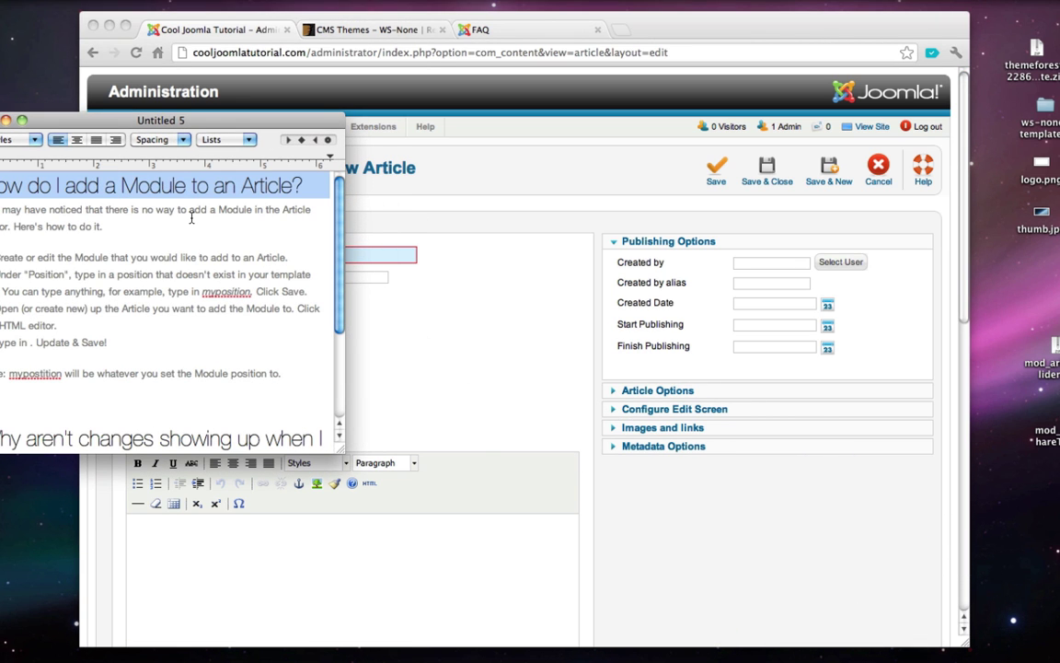
pyautogui.click(6, 120)
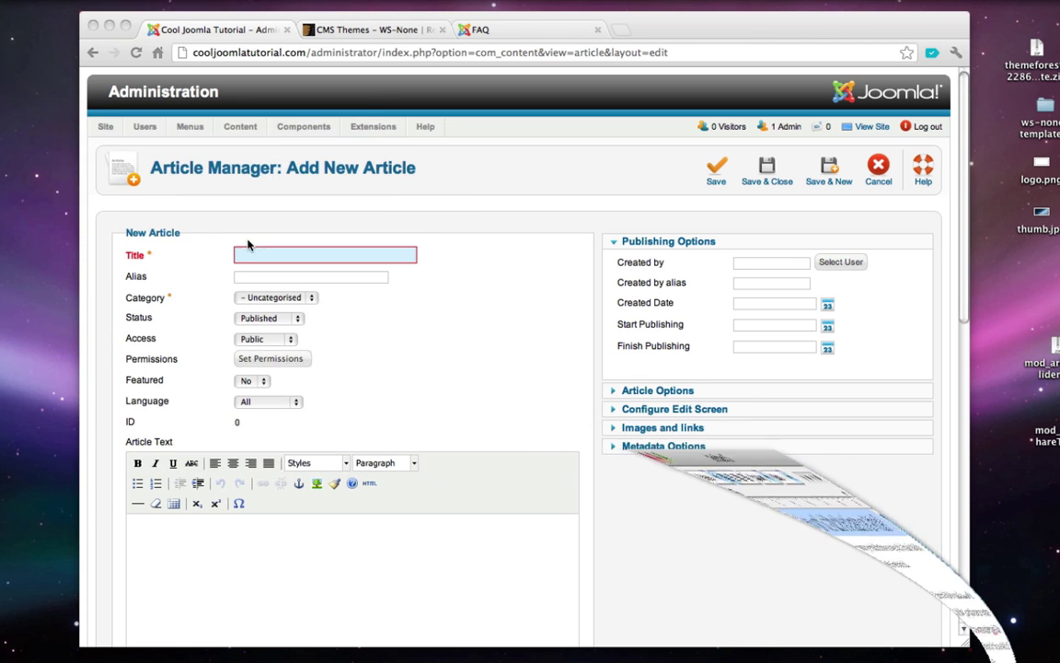
pyautogui.click(262, 260)
pyautogui.press('super+v')
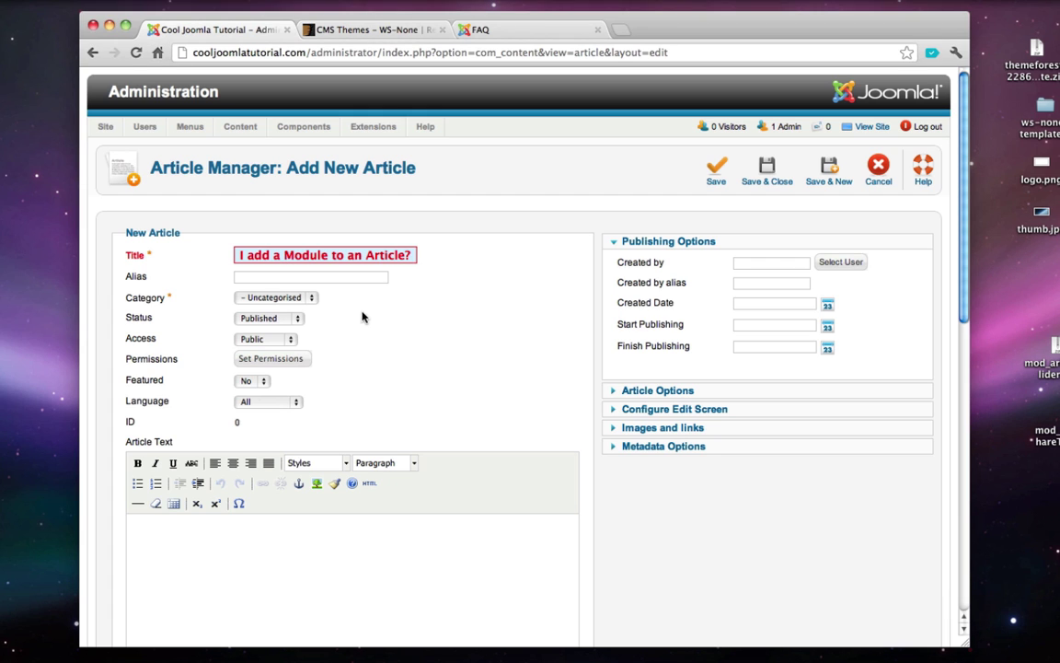
# - Paste the step-by-step answer from the notes into the article body
pyautogui.click(298, 542)
pyautogui.scroll(-3, 298, 541)
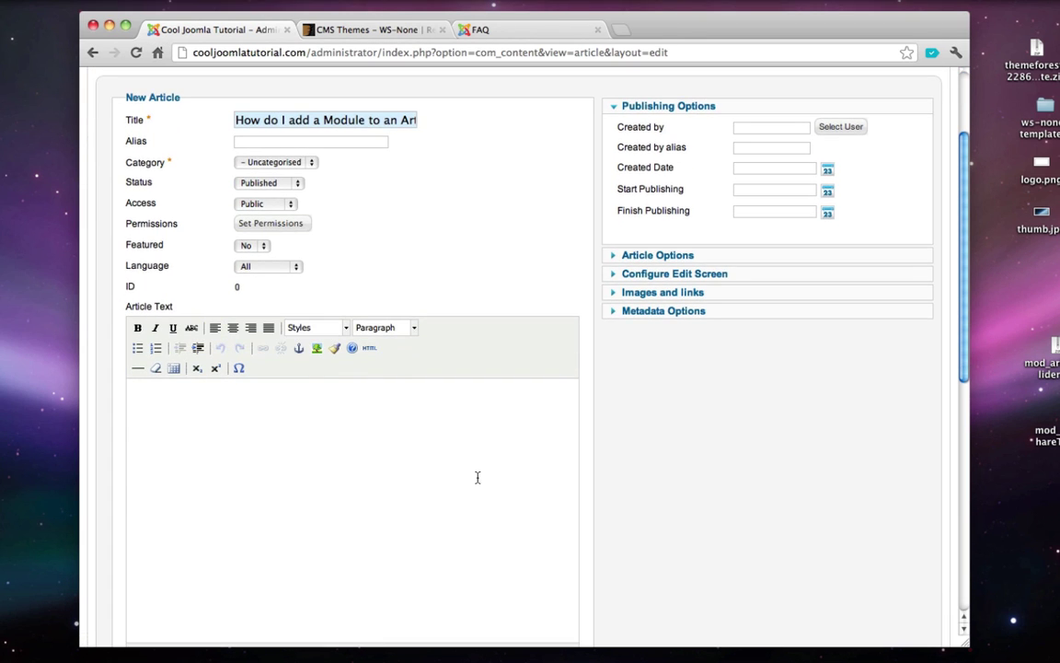
pyautogui.click(1005, 649)
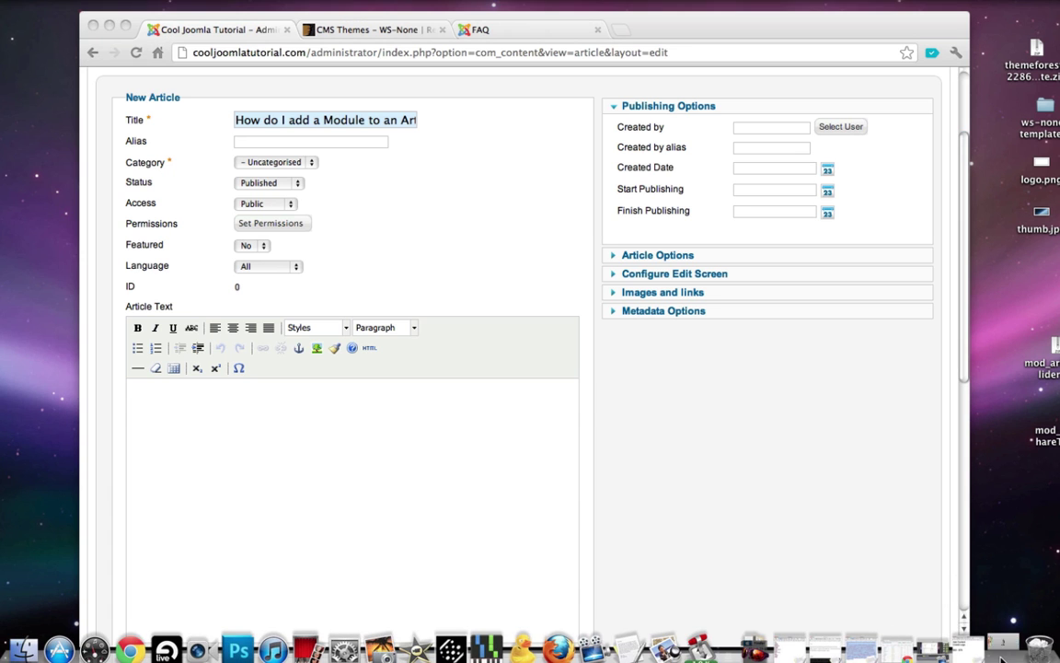
pyautogui.moveTo(283, 373); pyautogui.dragTo(2, 208)
pyautogui.press('super+c')
pyautogui.click(412, 456)
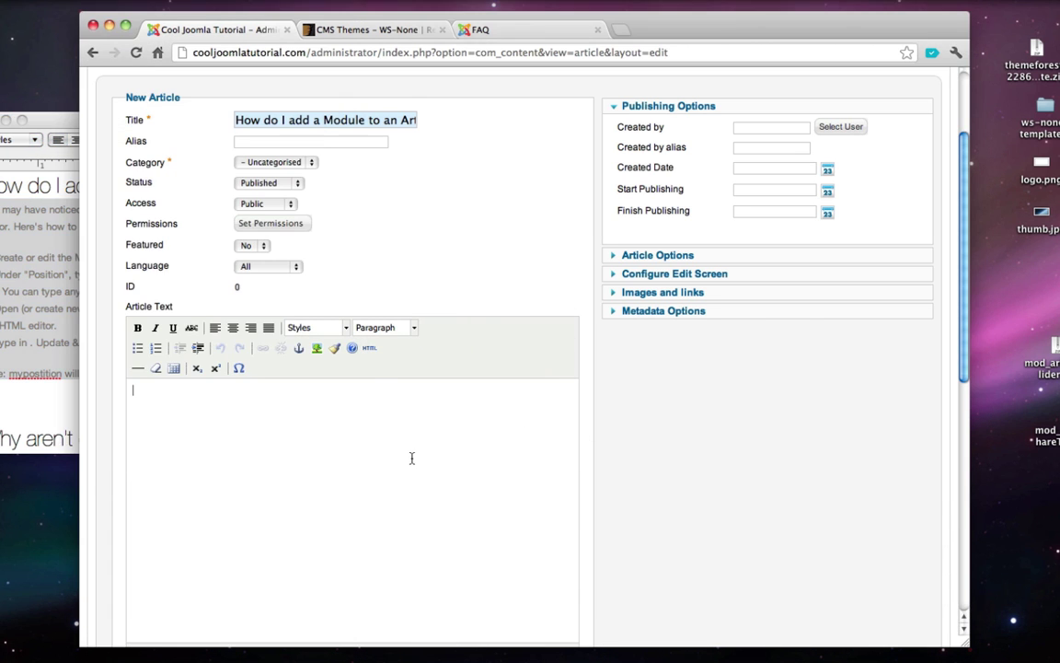
pyautogui.press('super+v')
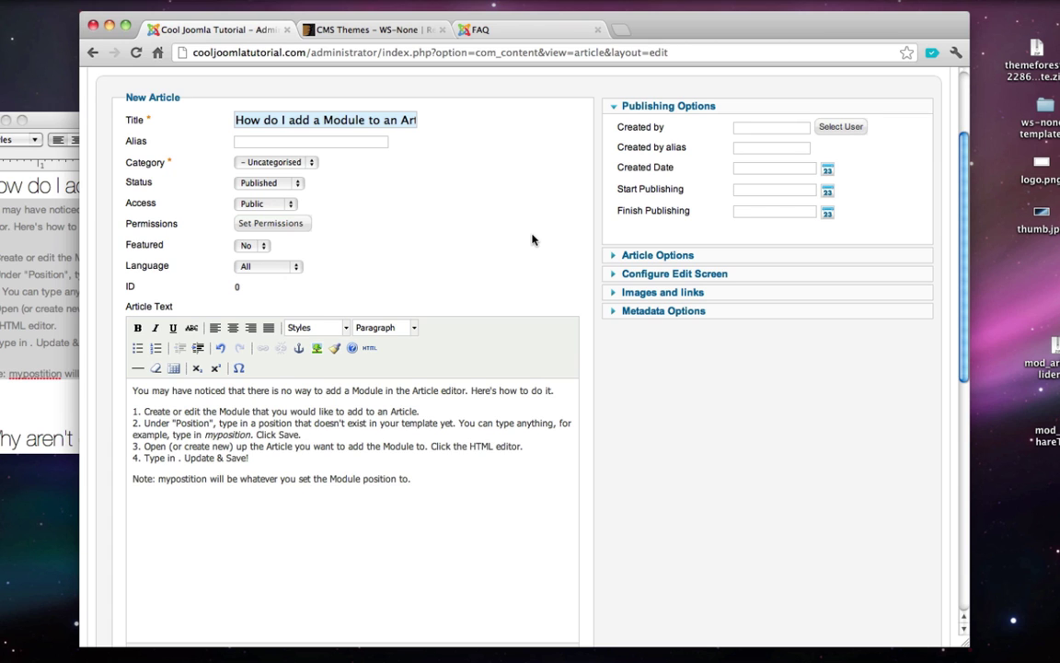
# - Set the article's category to faq and save it
pyautogui.scroll(3, 532, 238)
pyautogui.scroll(3, 532, 239)
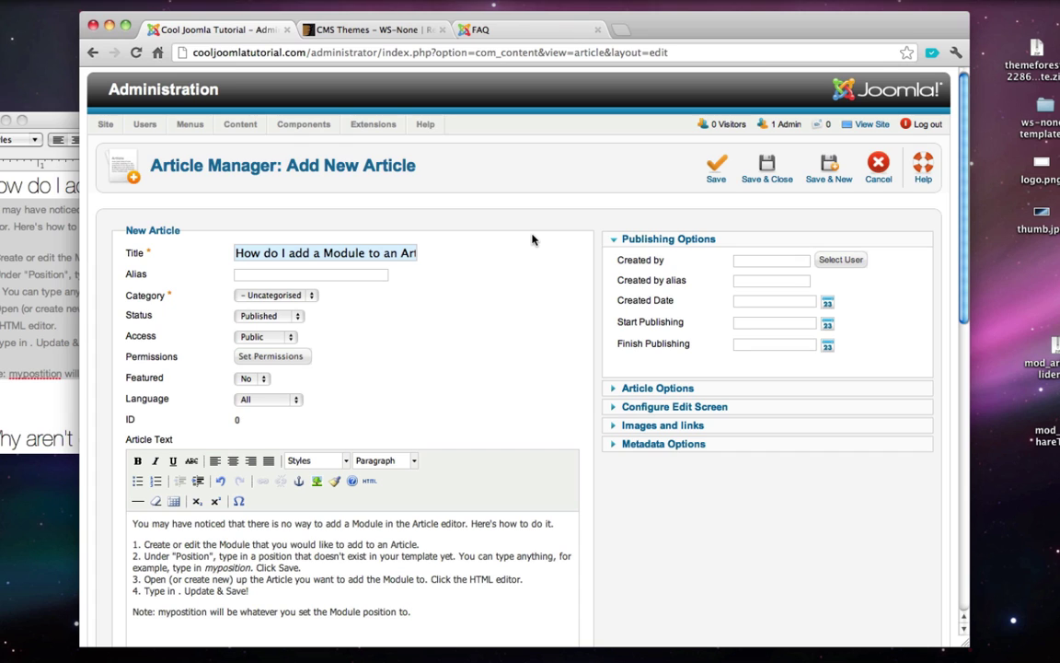
pyautogui.click(295, 297)
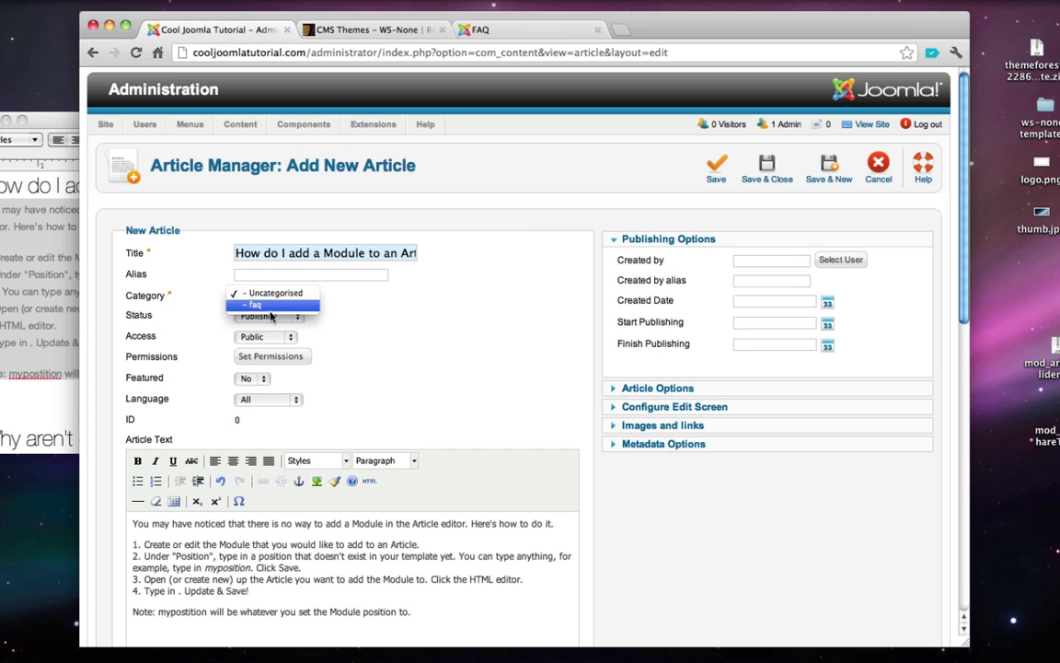
pyautogui.click(257, 304)
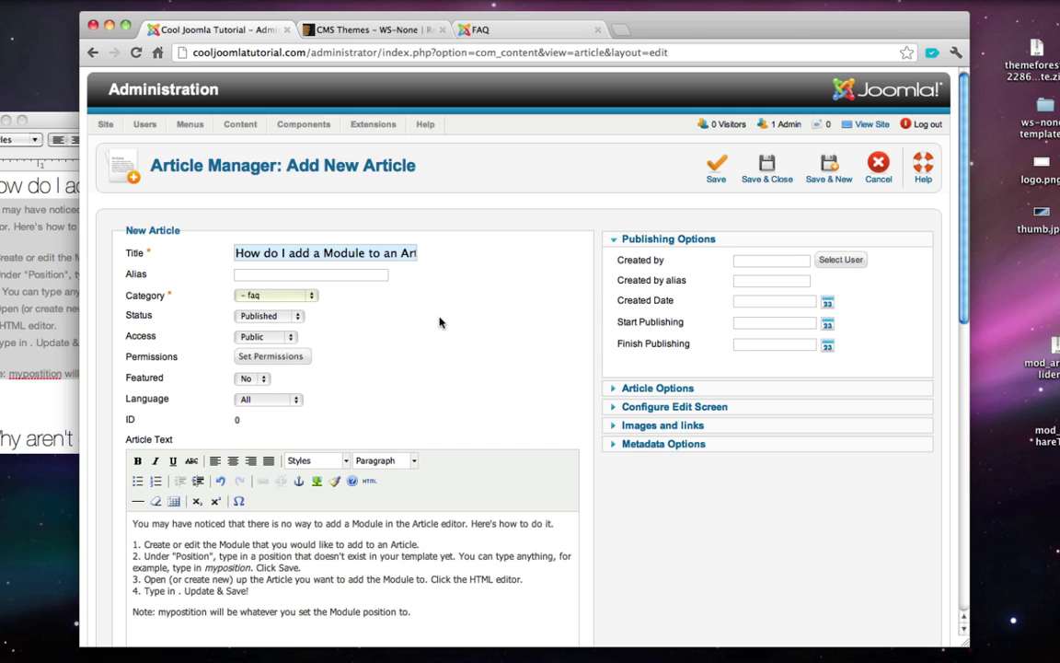
pyautogui.click(760, 178)
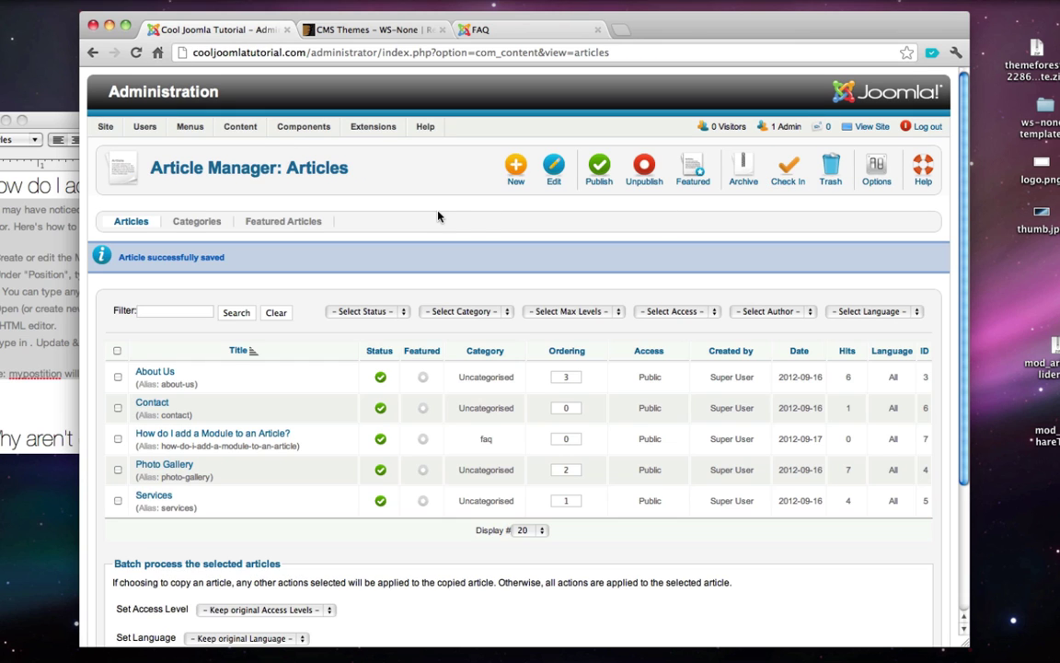
# - Start a second article titled 'Why aren't changes showing up when I edit my Joomla website?'
pyautogui.moveTo(232, 124)
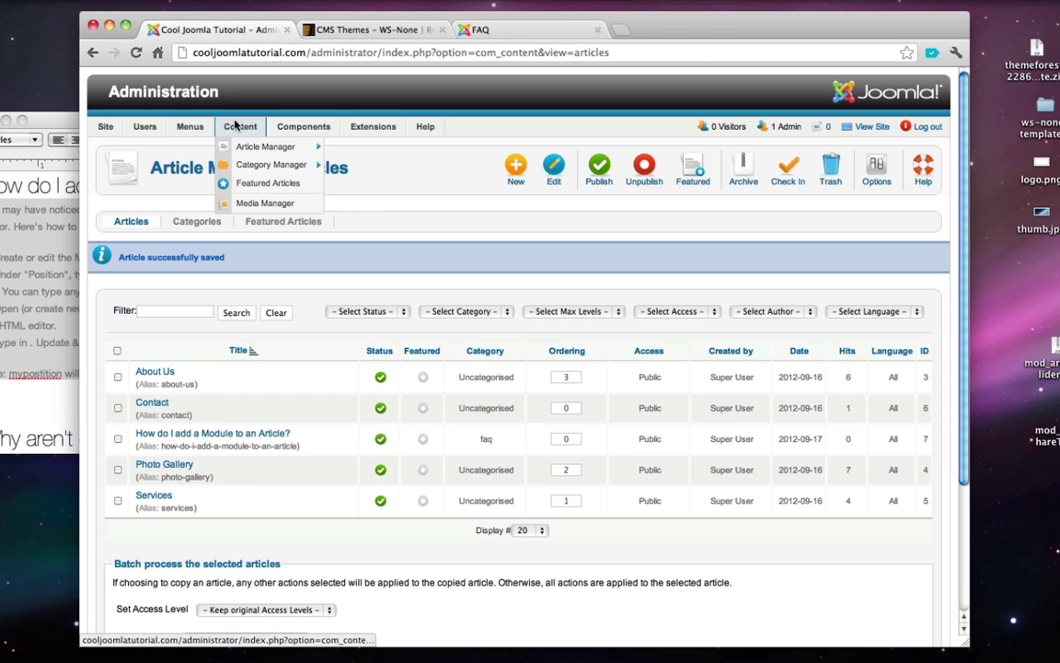
pyautogui.moveTo(260, 149)
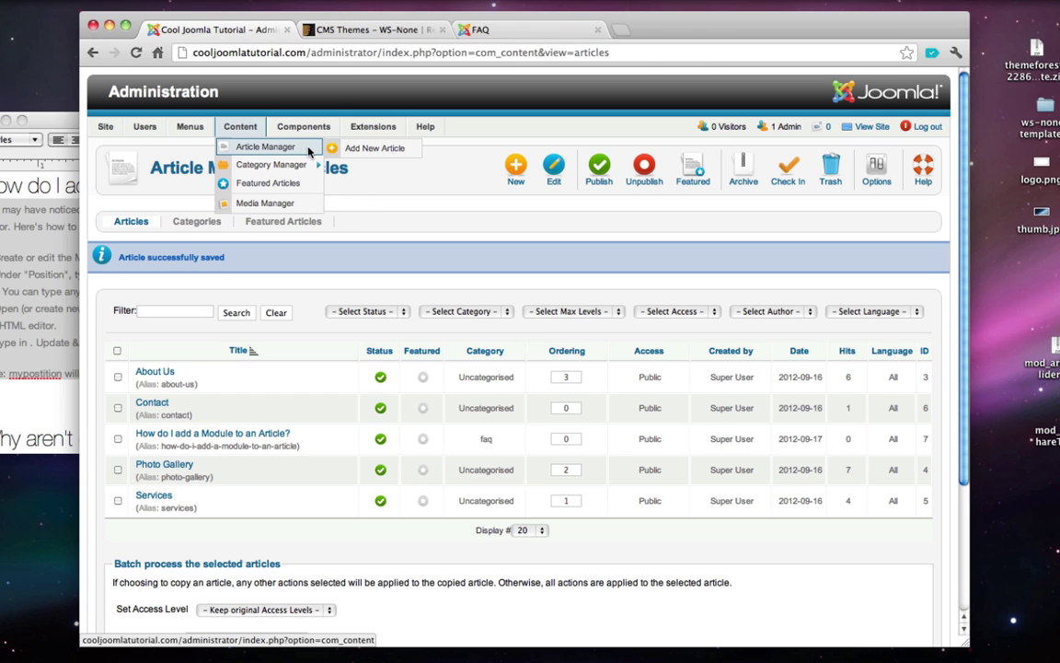
pyautogui.click(359, 155)
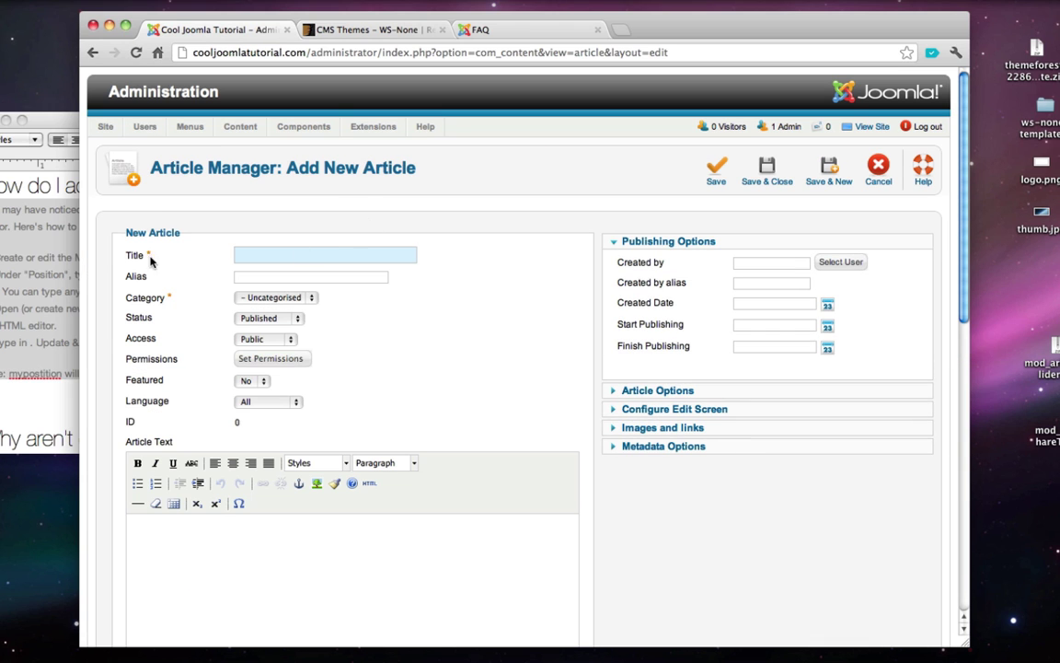
pyautogui.click(47, 244)
pyautogui.scroll(-2, 74, 304)
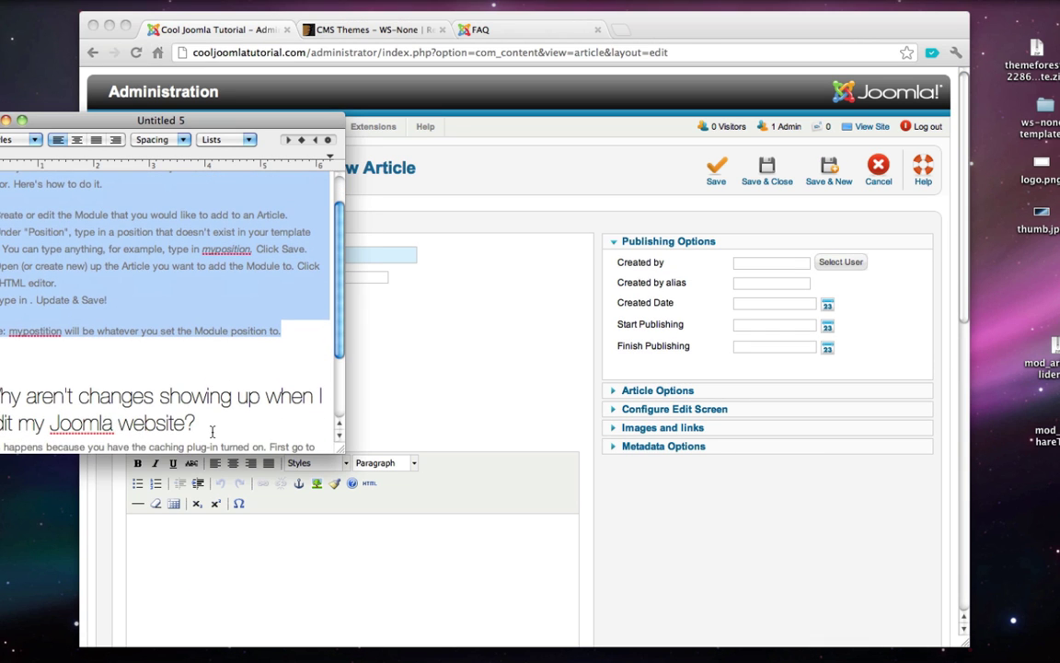
pyautogui.tripleClick(192, 388)
pyautogui.click(345, 318)
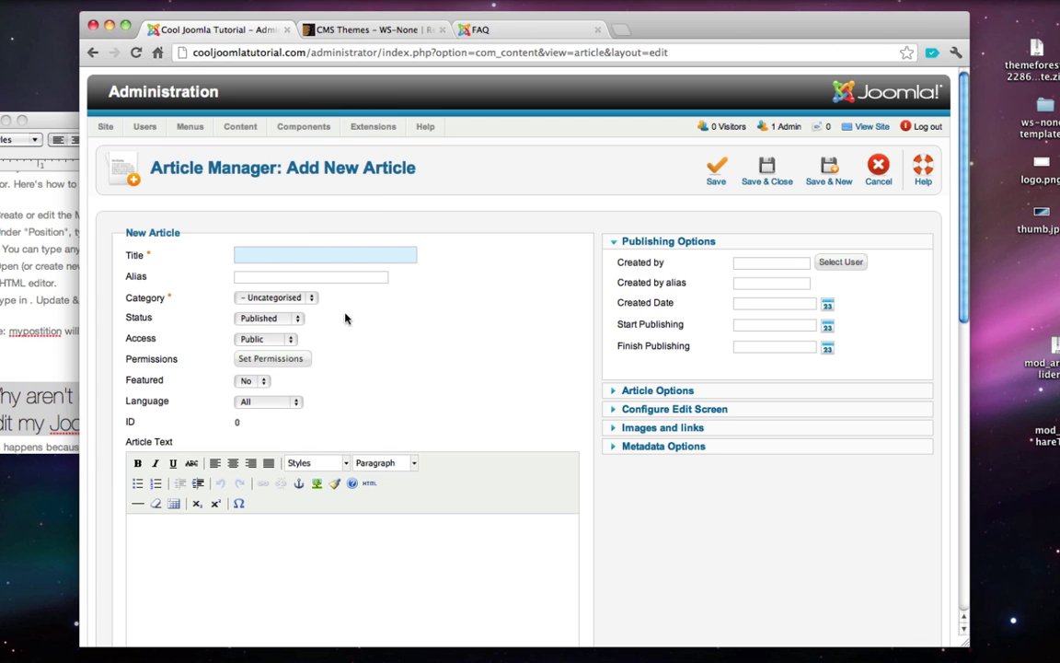
pyautogui.press('super+v')
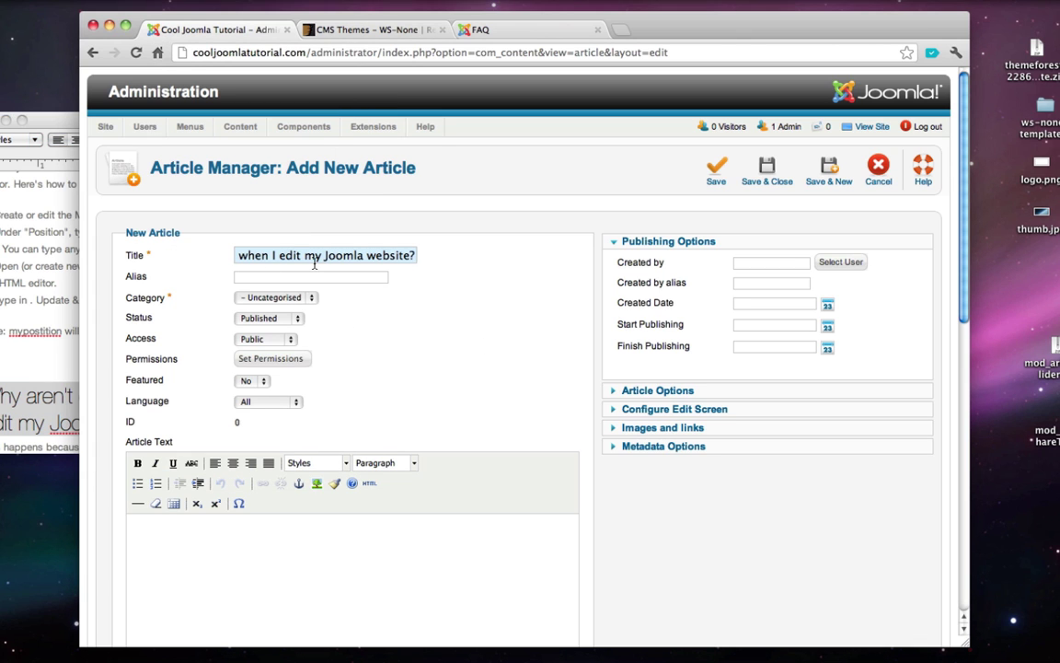
# - Set the category to faq, paste the caching answer as the body, and save
pyautogui.click(282, 298)
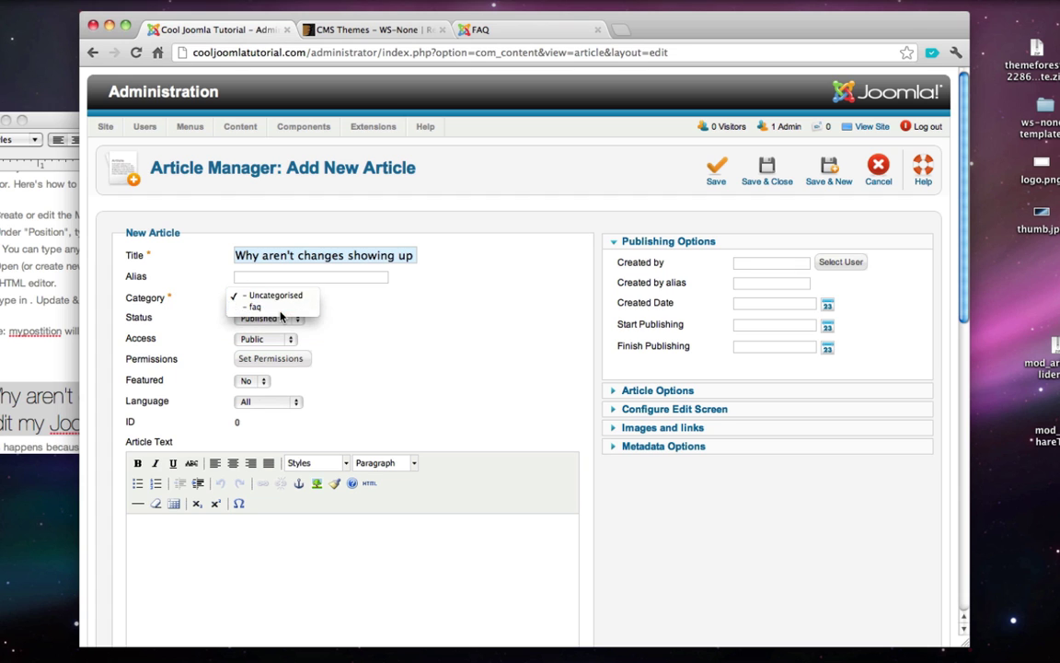
pyautogui.click(278, 309)
pyautogui.scroll(-5, 58, 391)
pyautogui.click(57, 377)
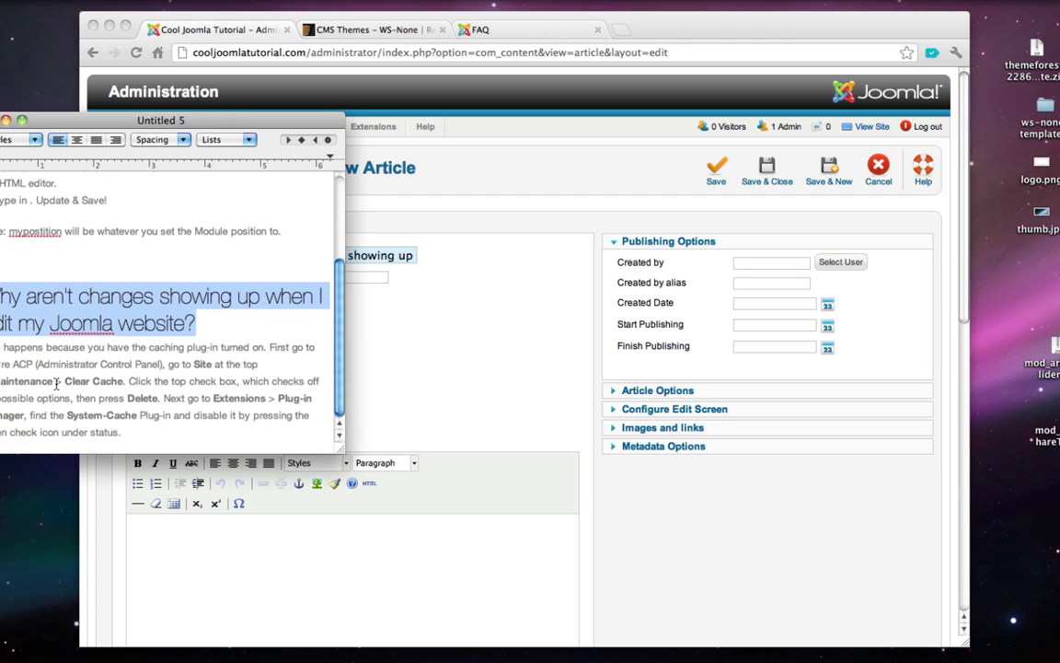
pyautogui.moveTo(124, 431); pyautogui.dragTo(2, 346)
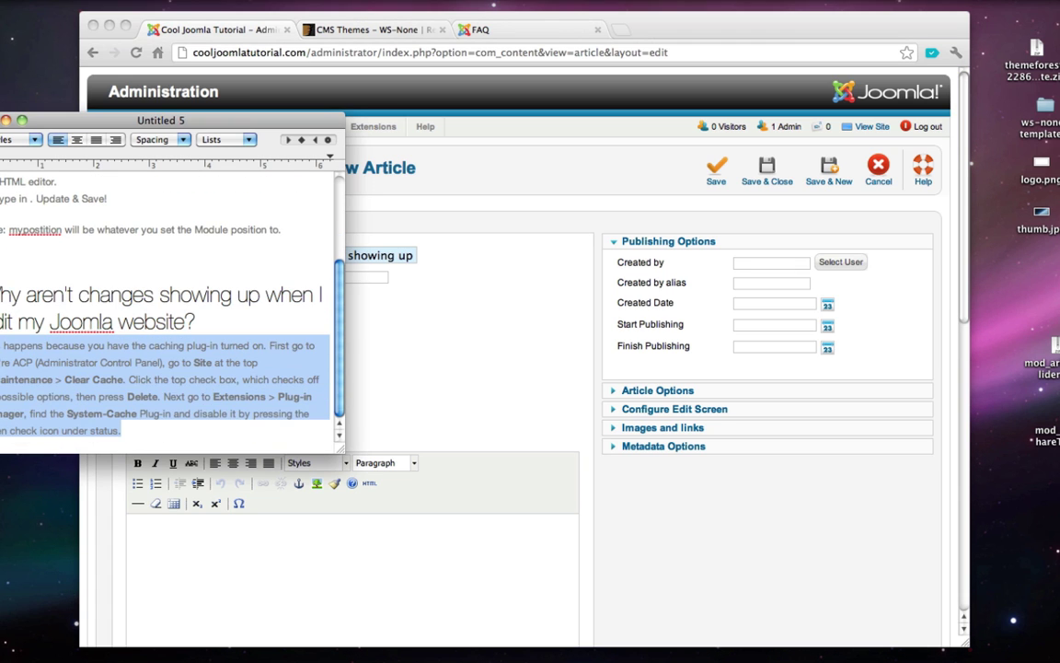
pyautogui.click(260, 594)
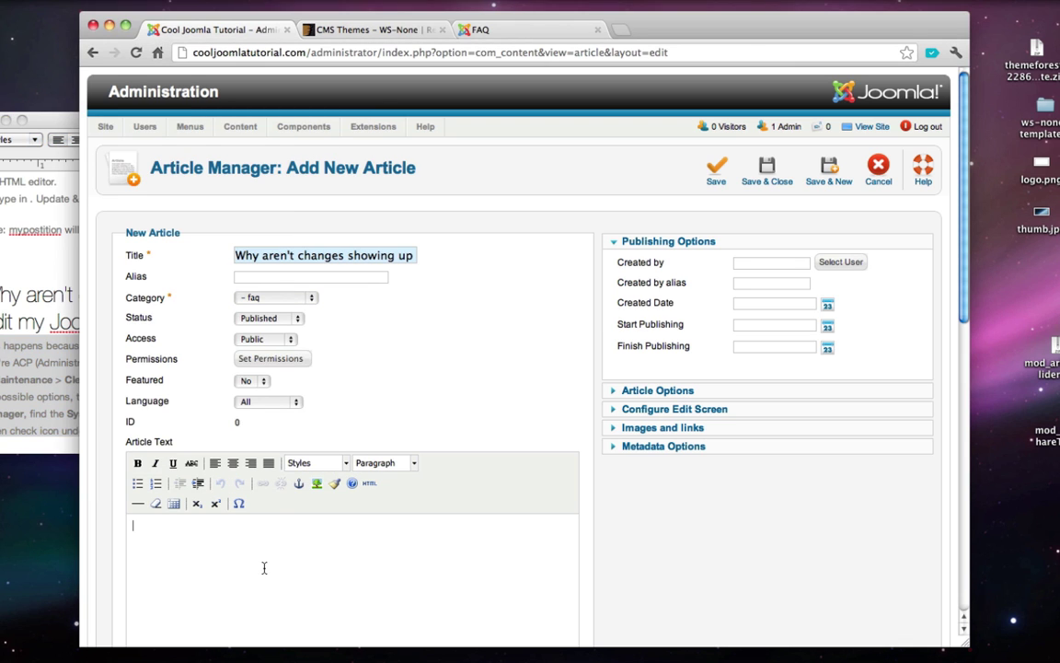
pyautogui.write("This happens because you have the caching plug-in turned on. First go to you're ACP (Administrator Control Panel), go to Site at the top > Maintenance > Clear Cache. Click the top check box, which checks off all possible options, then press Delete. Next go to Extensions > Plug-in Manager, find the System-Cache Plug-in and disable it by pressing the green check icon under status.")
pyautogui.scroll(-1, 526, 343)
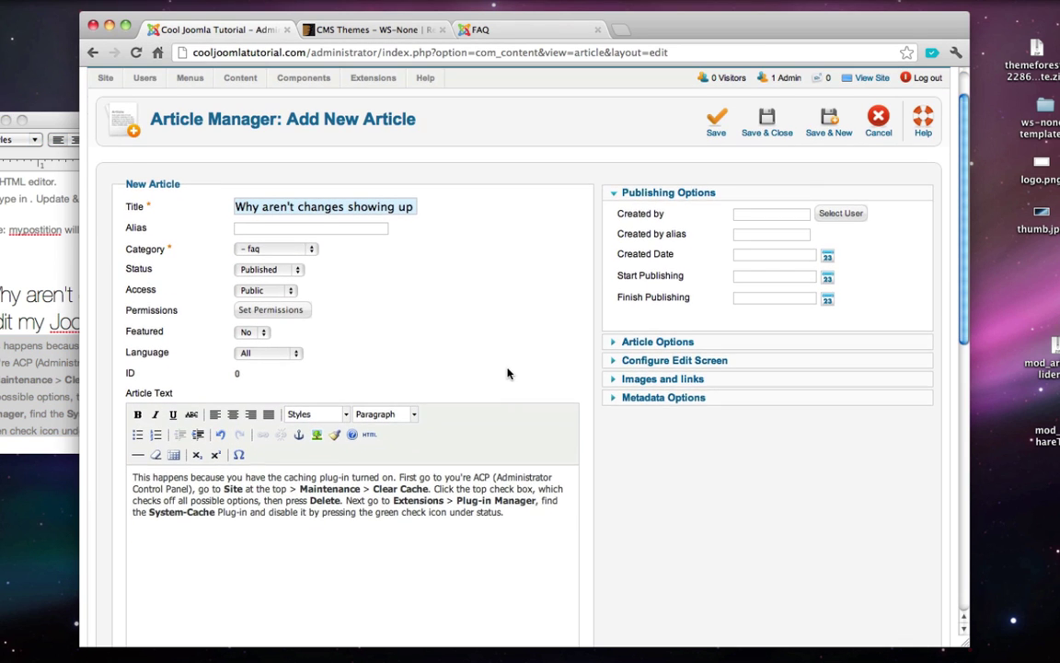
pyautogui.scroll(1, 511, 374)
pyautogui.click(755, 184)
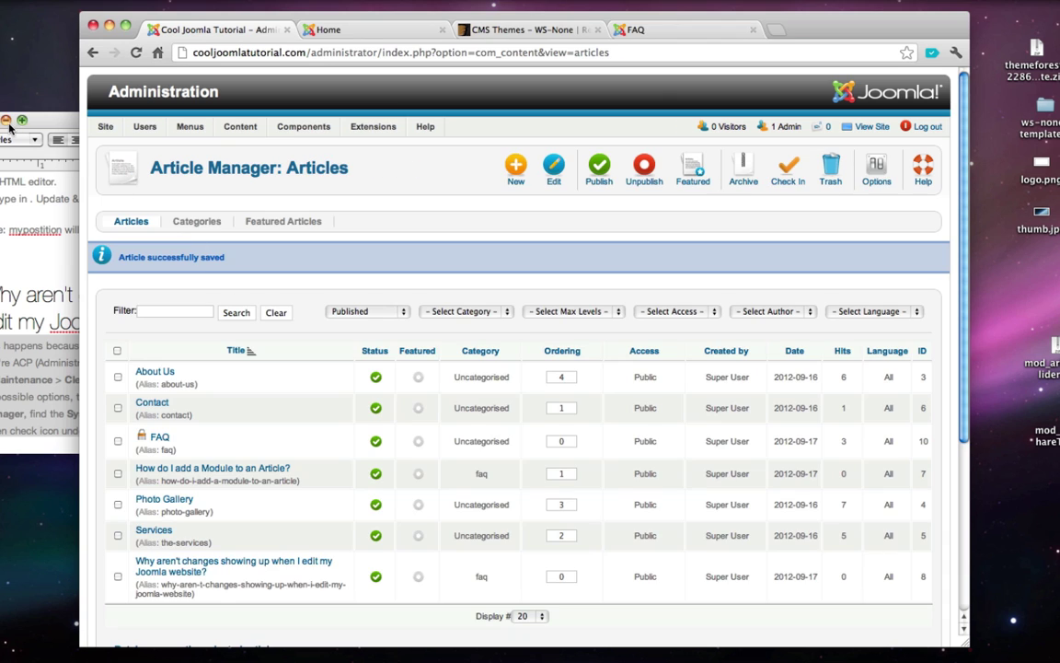
pyautogui.click(8, 121)
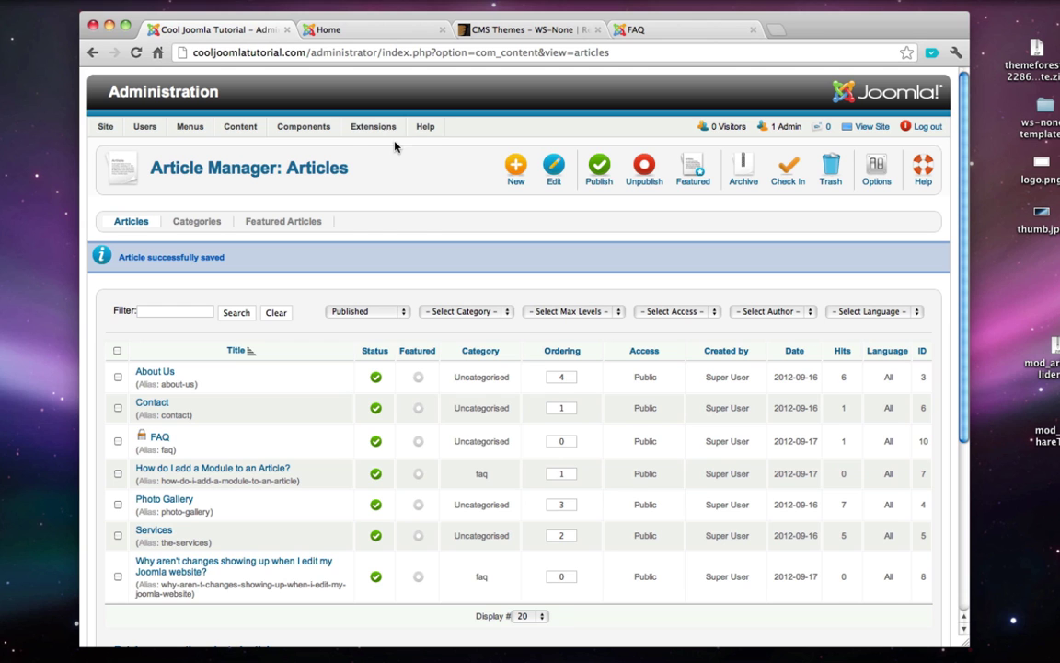
# - Set the Qlue Accordion module's Select Category to faq
pyautogui.moveTo(368, 126)
pyautogui.click(396, 166)
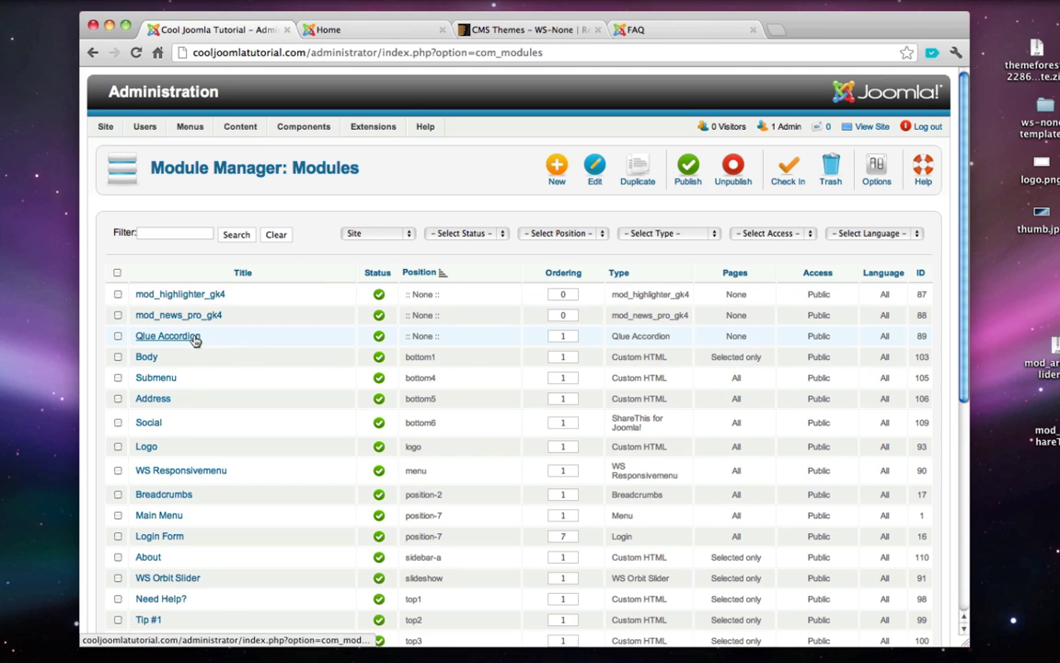
pyautogui.click(195, 339)
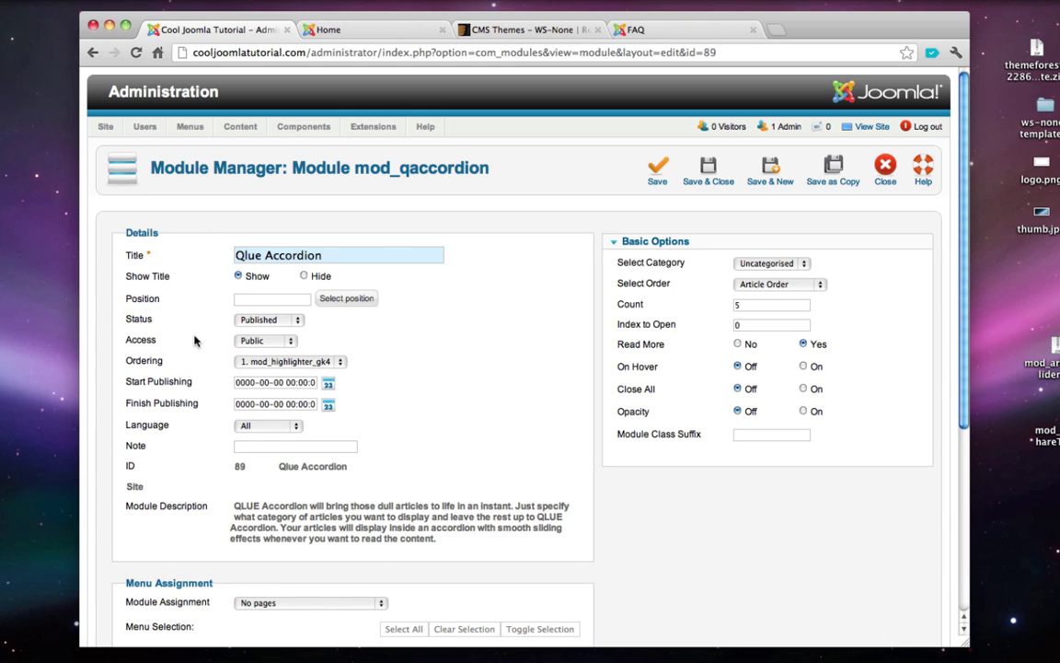
pyautogui.click(761, 265)
pyautogui.click(758, 274)
# - Set the module position to 'myfaq'
pyautogui.click(149, 302)
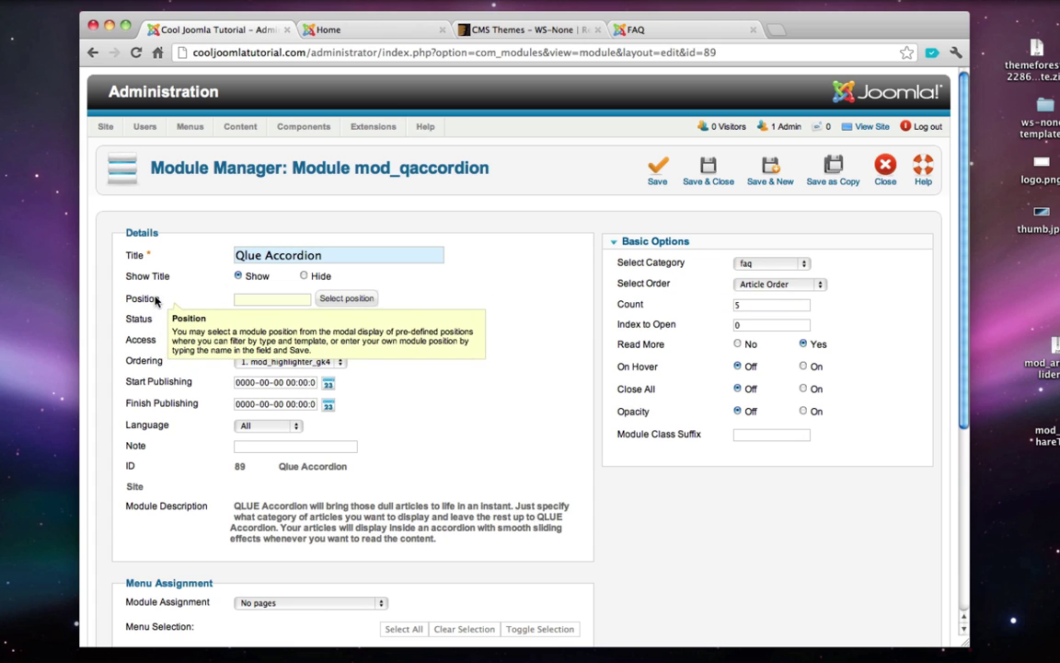
pyautogui.click(338, 304)
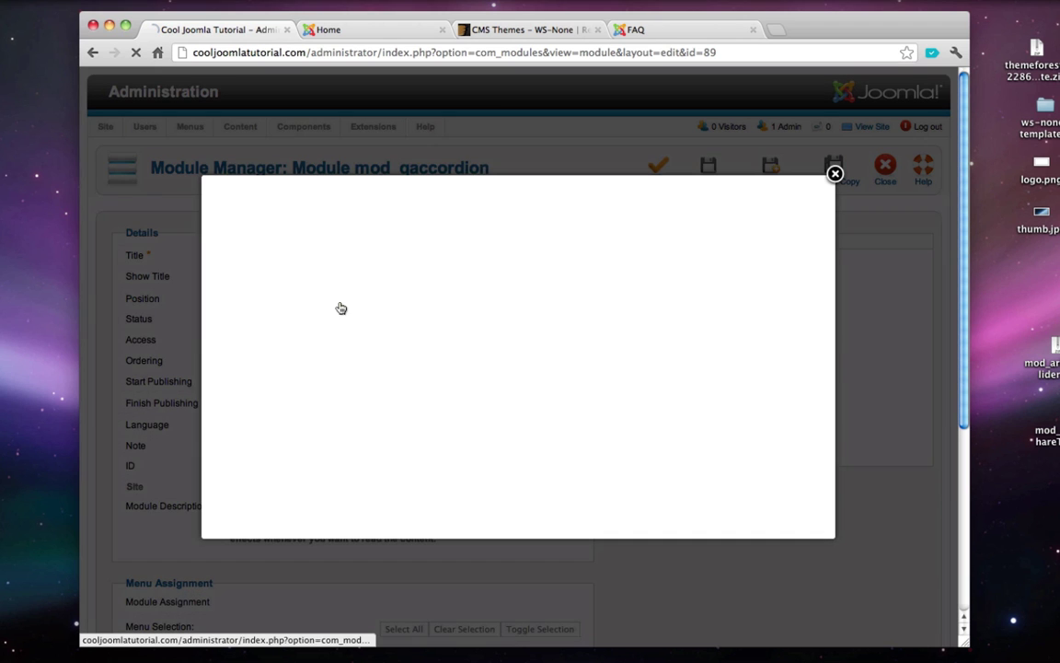
pyautogui.click(835, 175)
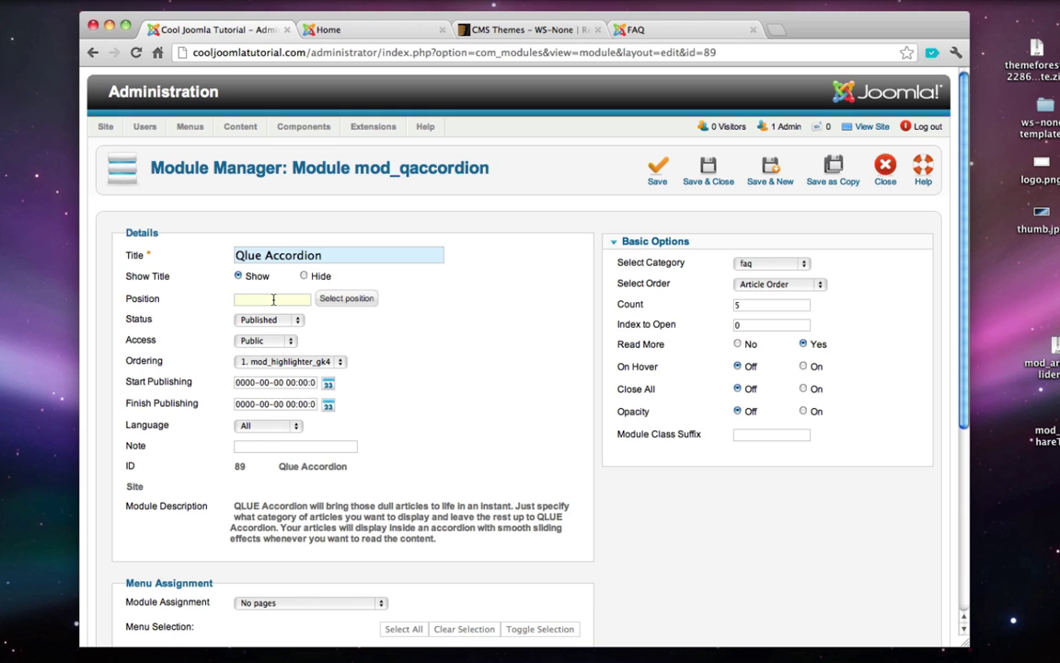
pyautogui.write('myfaq')
# - Assign the module only to the FAQ page and save it
pyautogui.scroll(-5, 212, 460)
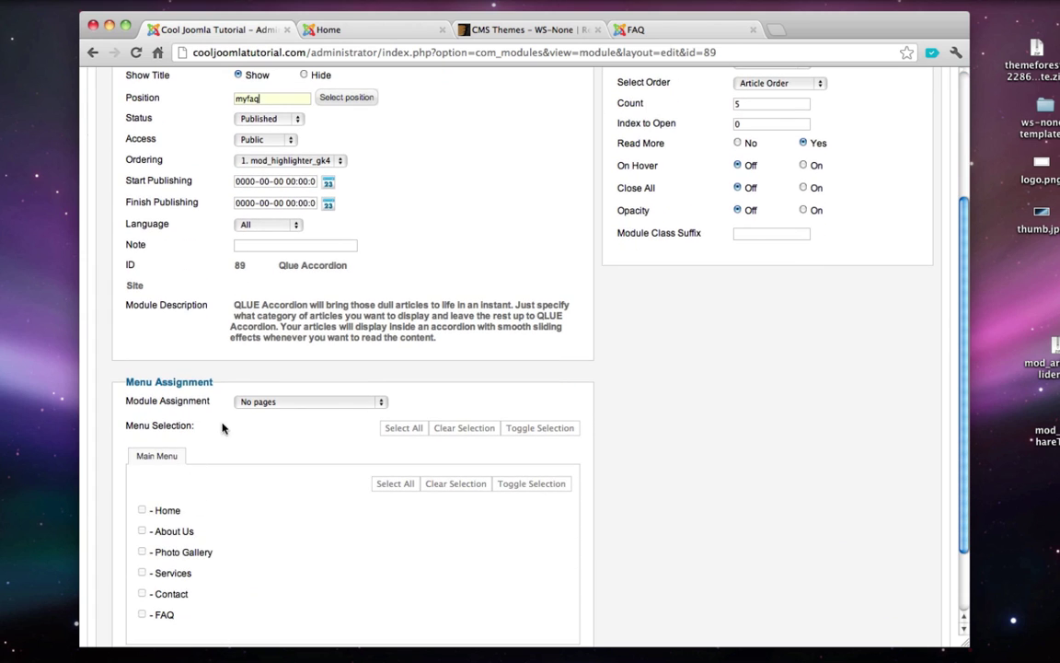
pyautogui.click(258, 402)
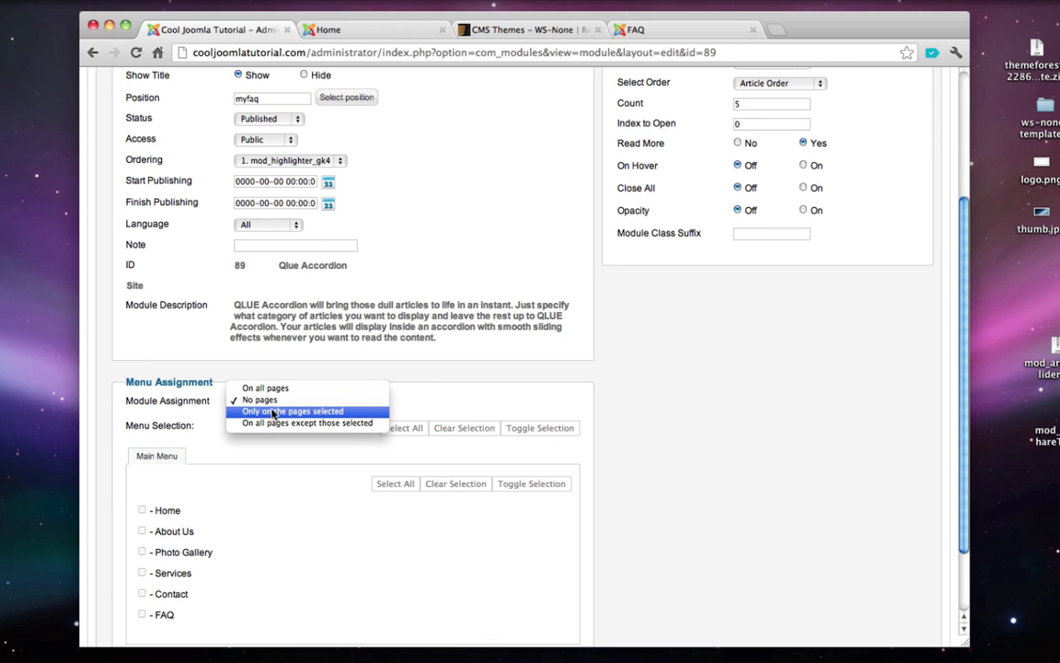
pyautogui.click(267, 411)
pyautogui.scroll(-2, 152, 564)
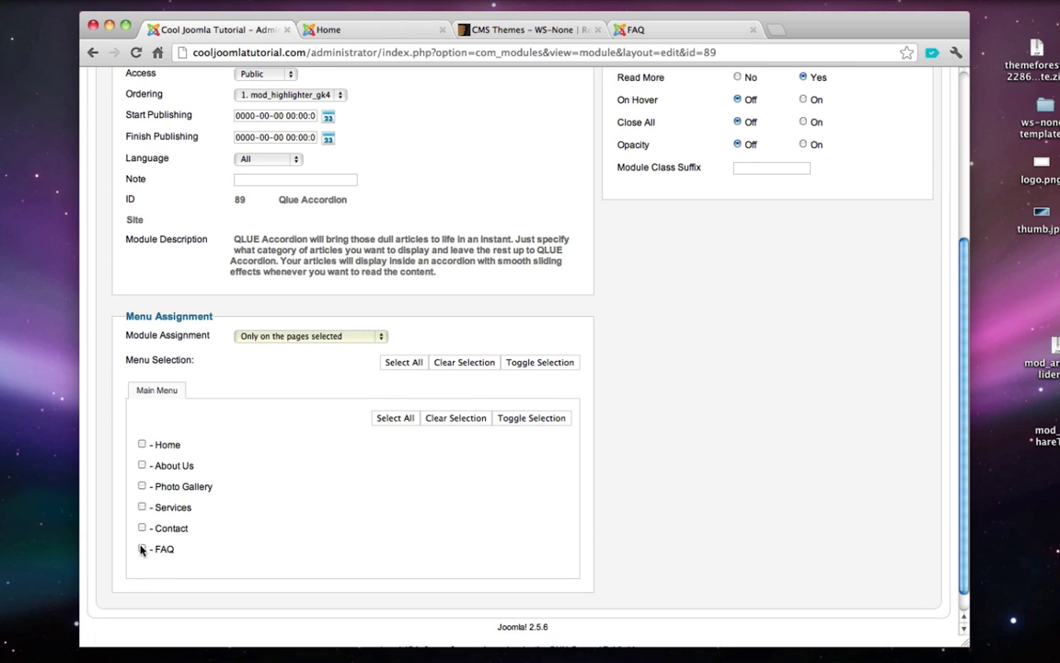
pyautogui.click(142, 549)
pyautogui.scroll(7, 380, 539)
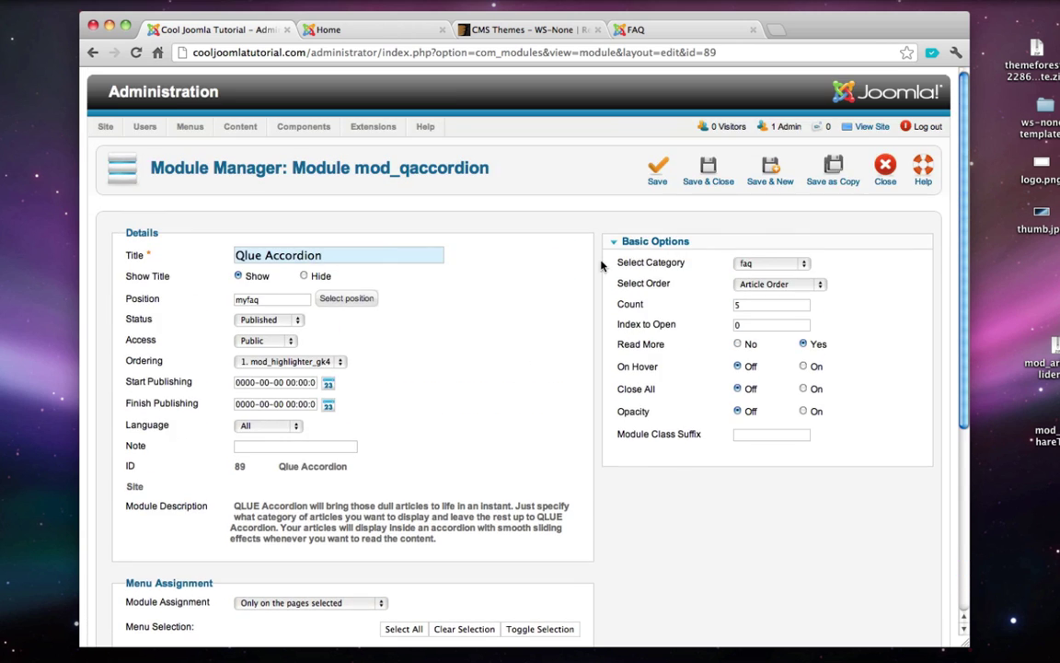
pyautogui.click(697, 184)
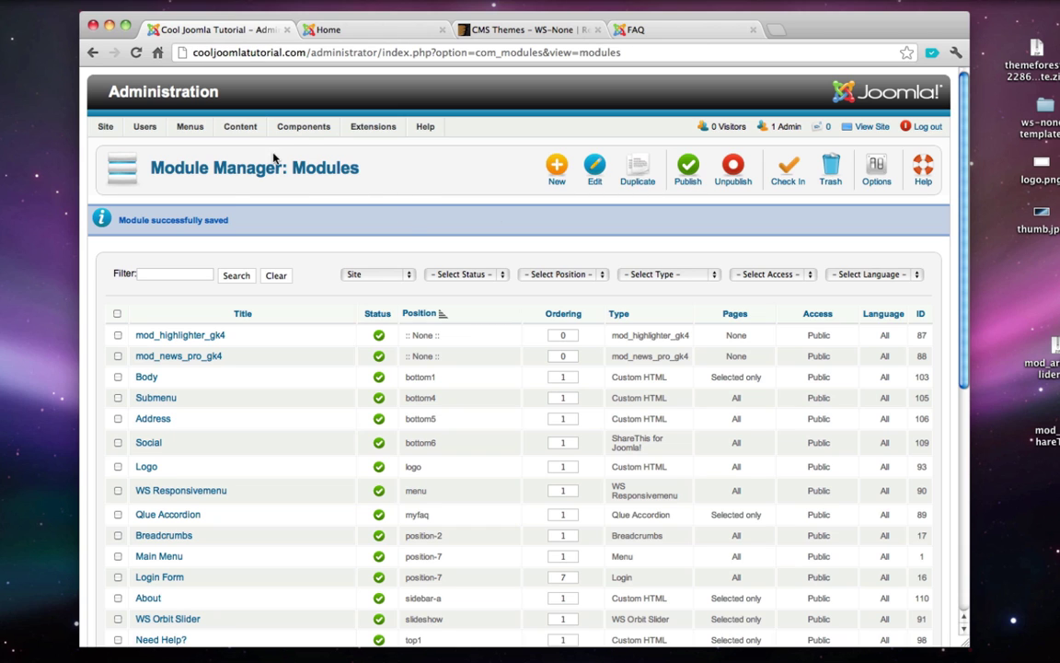
# - Open the FAQ article from the Article Manager for editing
pyautogui.moveTo(239, 128)
pyautogui.moveTo(249, 149)
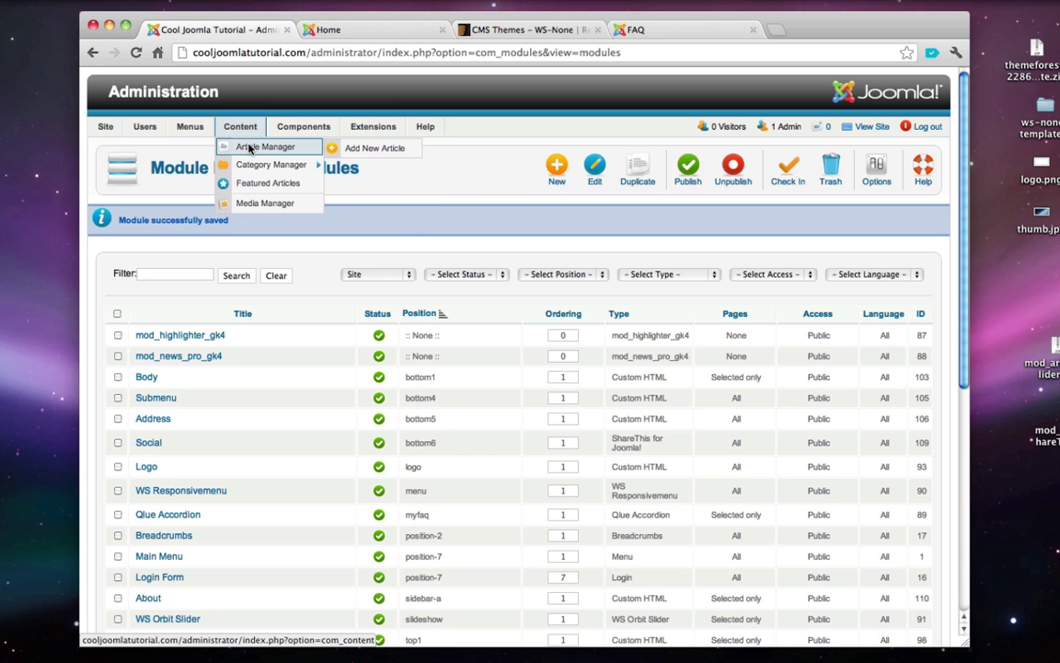
pyautogui.click(248, 149)
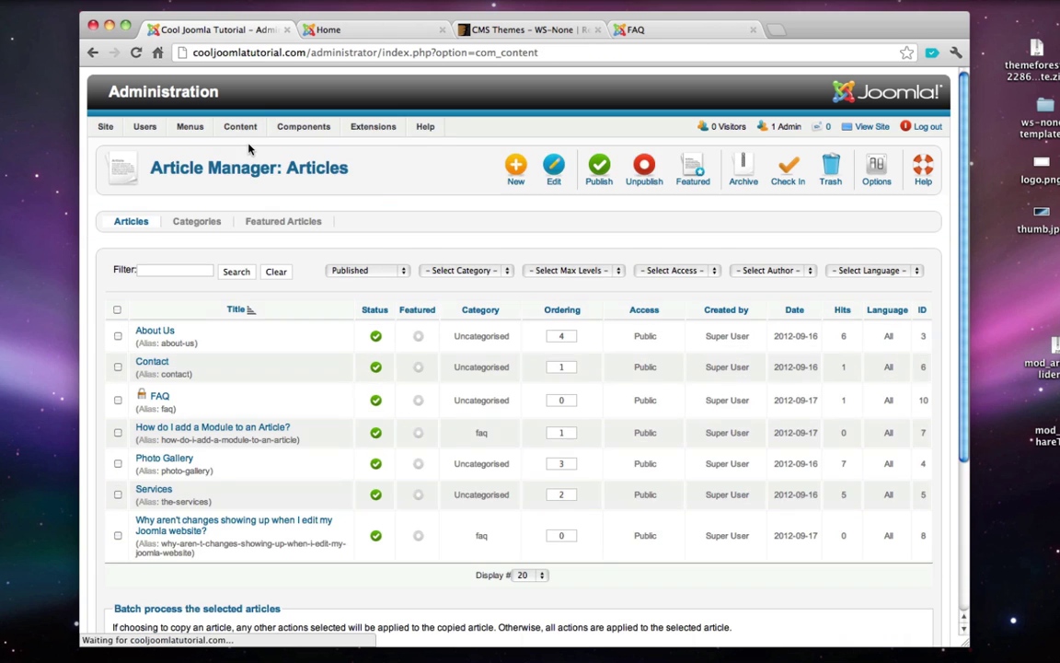
pyautogui.click(164, 396)
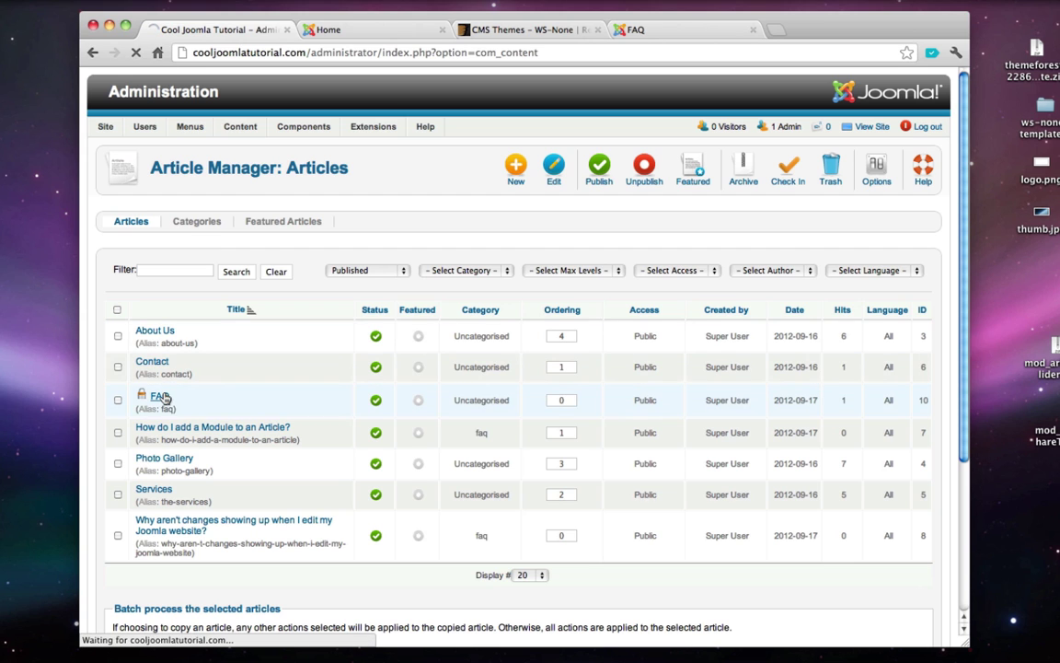
# - Replace the smiley in the FAQ text with {loadposition myfaq} and save the article
pyautogui.scroll(-1, 158, 433)
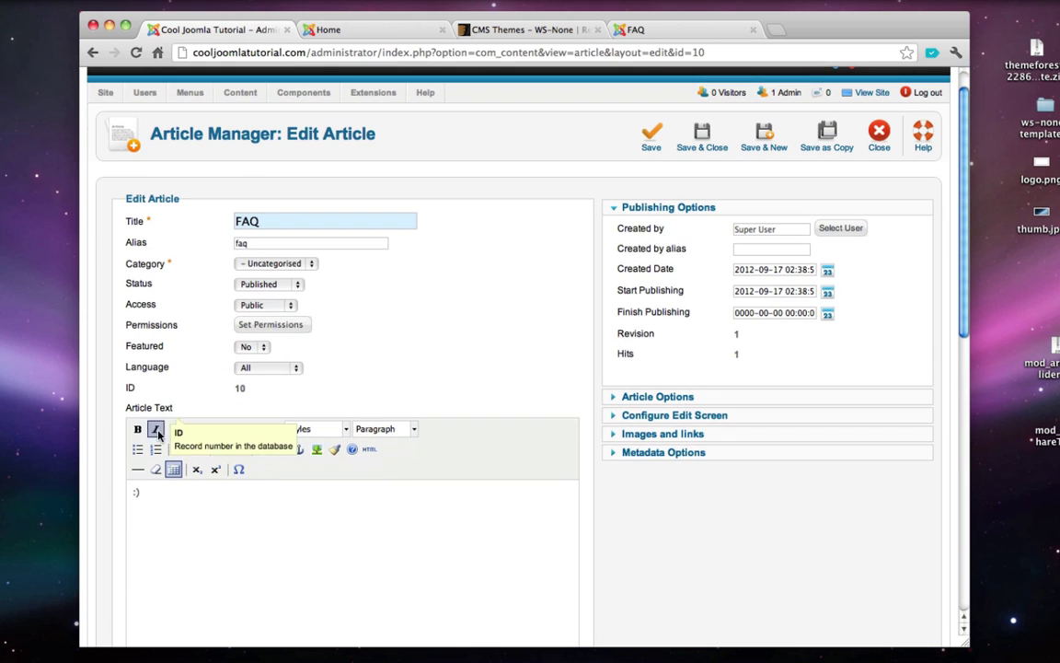
pyautogui.click(163, 497)
pyautogui.press('BackSpace')
pyautogui.press('BackSpace')
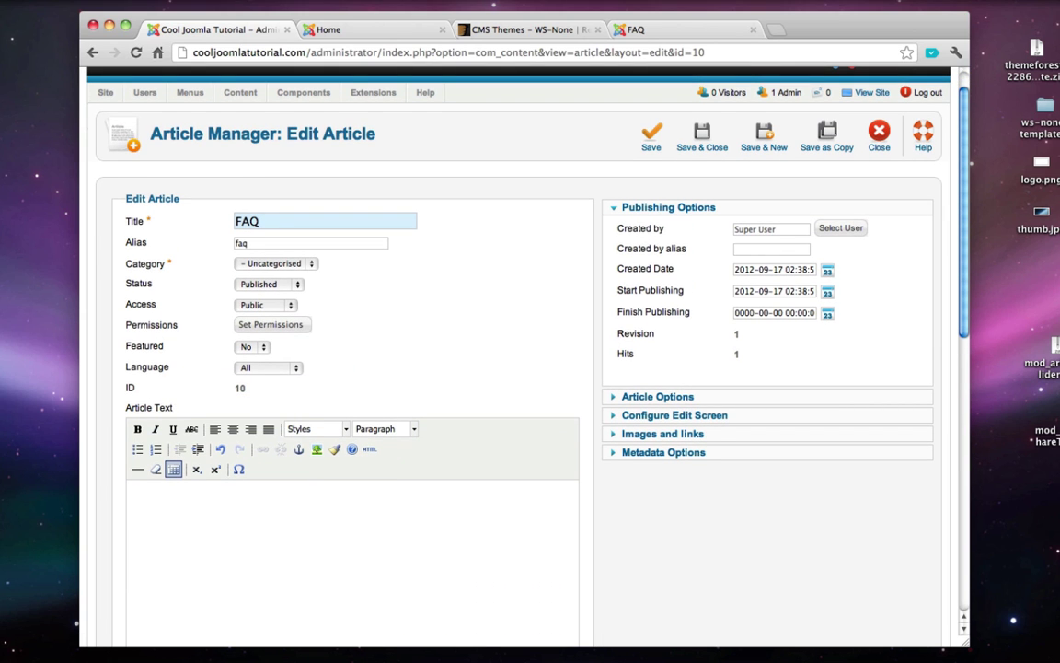
pyautogui.scroll(1, 163, 497)
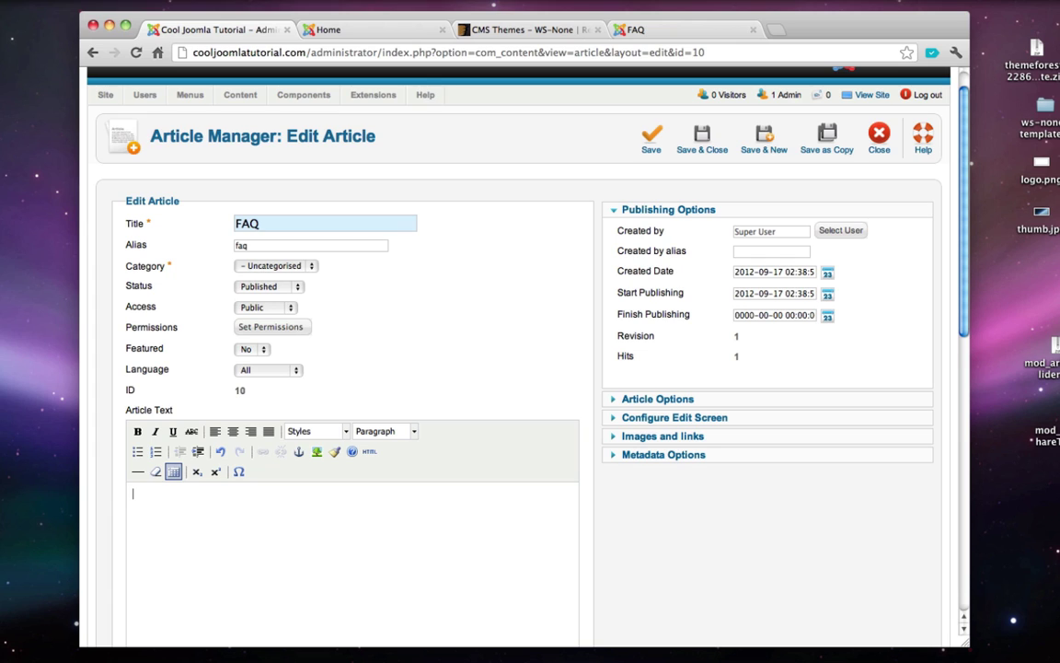
pyautogui.write('{loadposition')
pyautogui.write('myfaq')
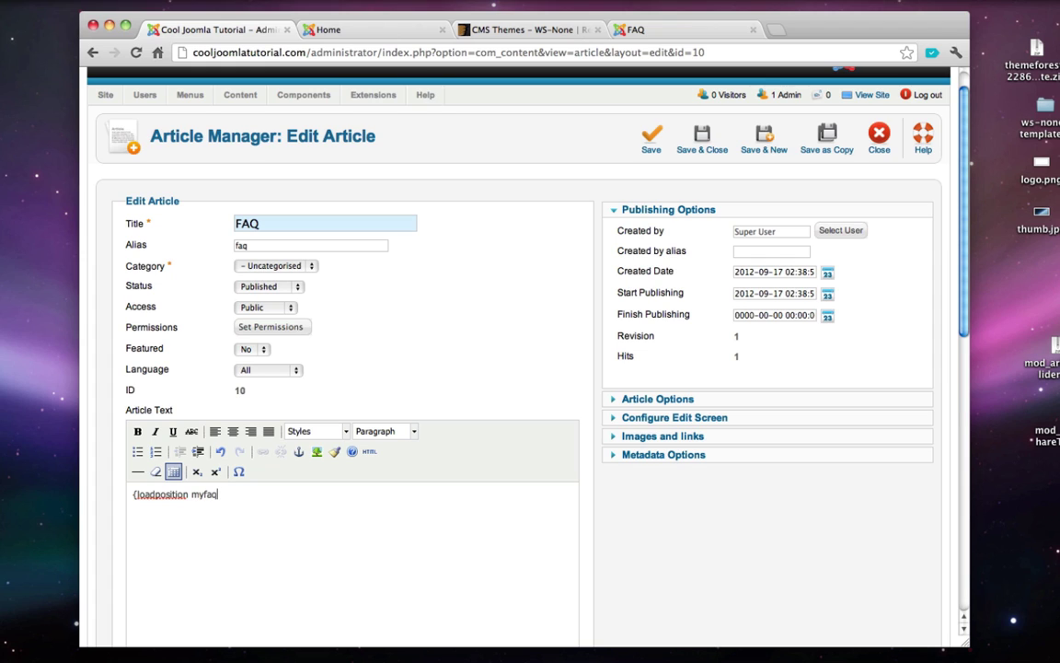
pyautogui.write('}')
pyautogui.click(702, 145)
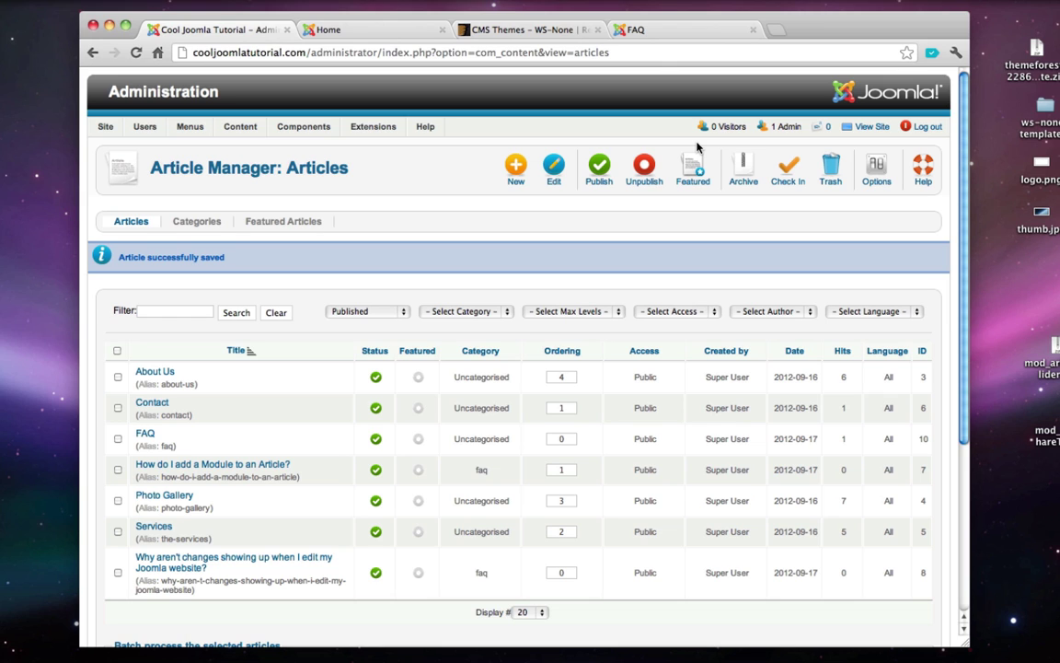
# - Check the live FAQ page's Qlue Accordion by expanding both questions, then close that page
pyautogui.click(879, 128)
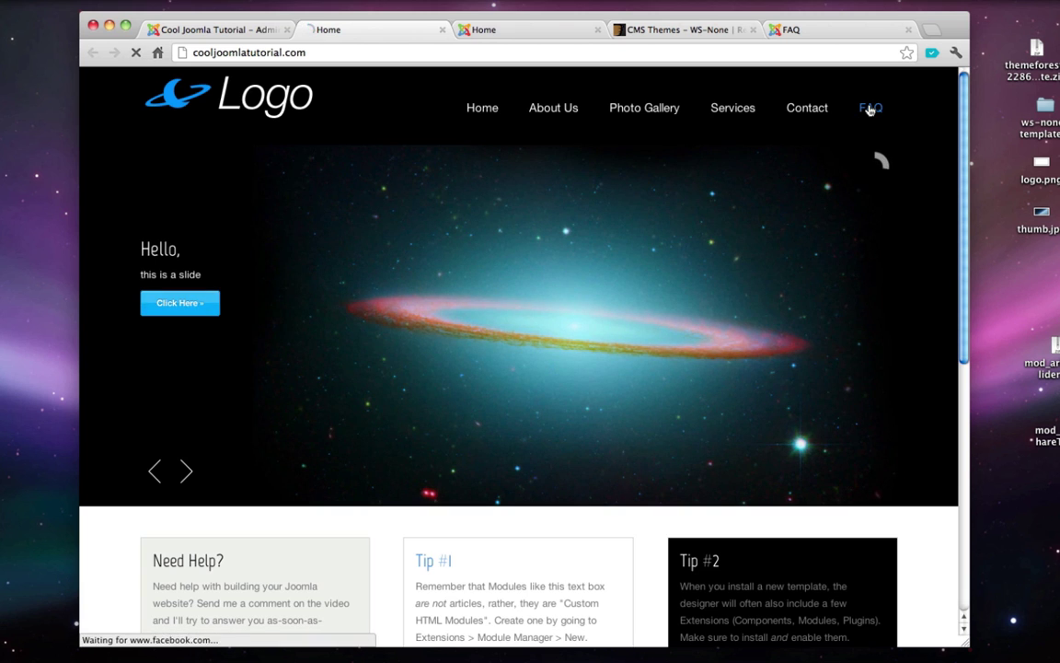
pyautogui.click(870, 110)
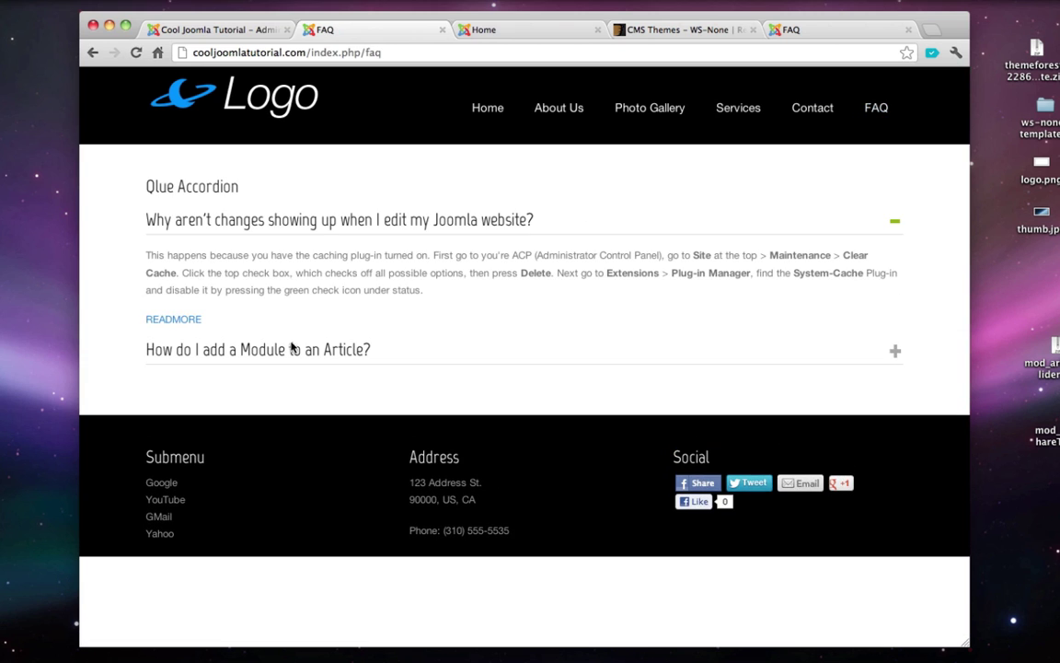
pyautogui.click(274, 356)
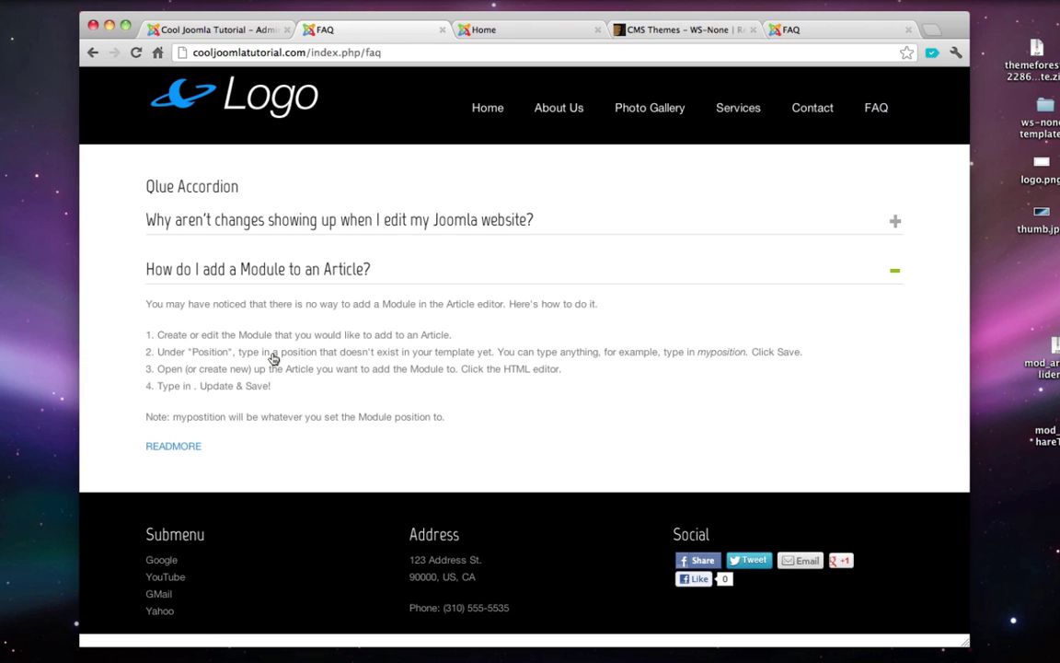
pyautogui.click(279, 232)
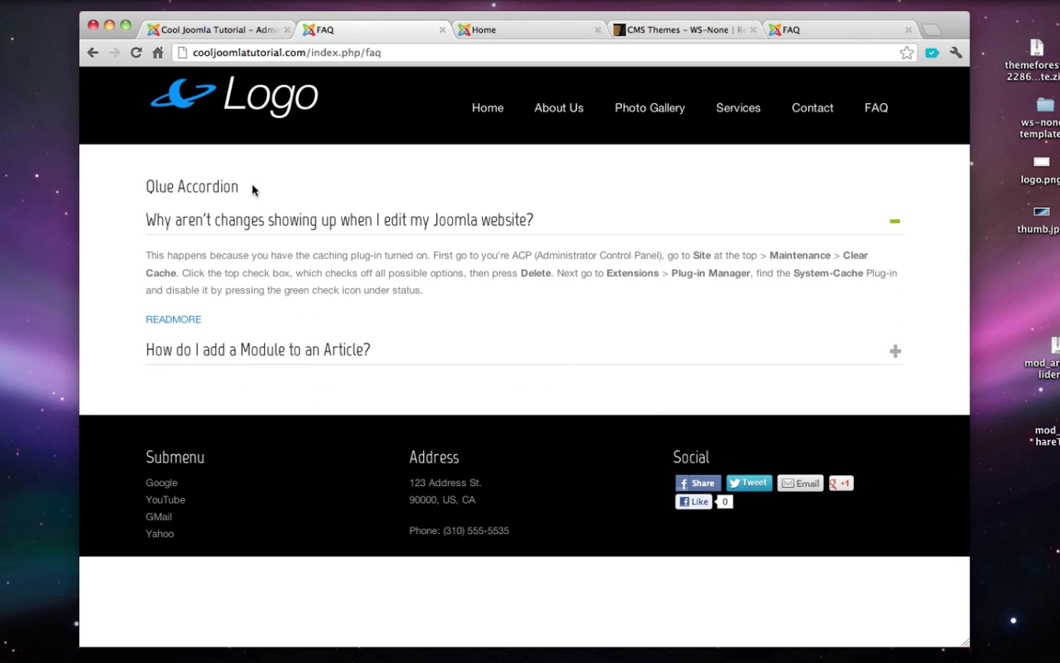
pyautogui.moveTo(238, 187); pyautogui.dragTo(140, 188)
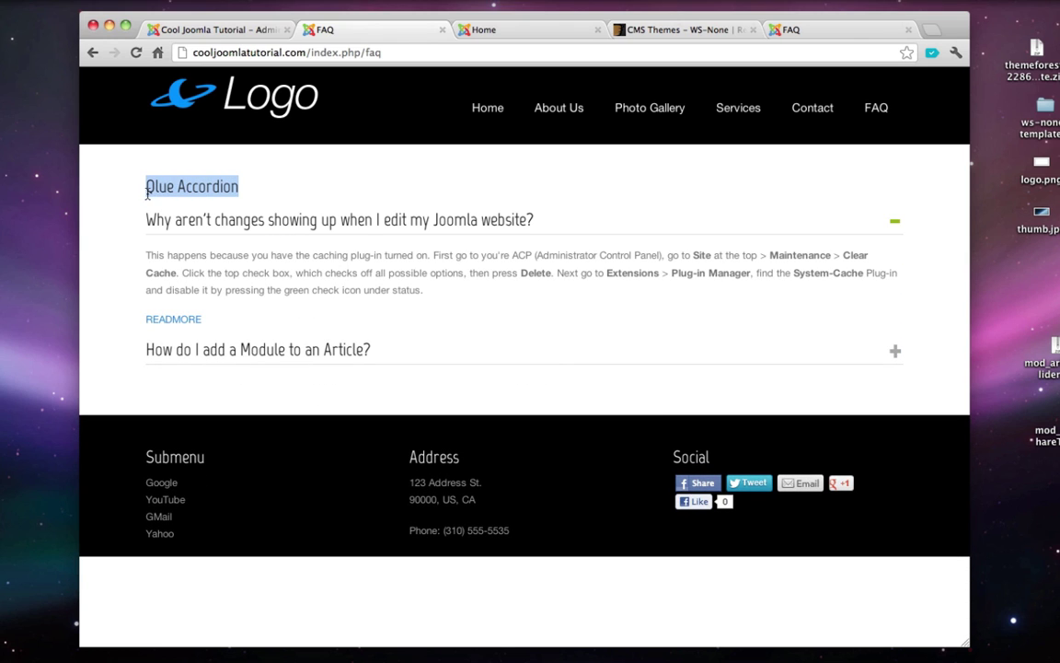
pyautogui.click(442, 33)
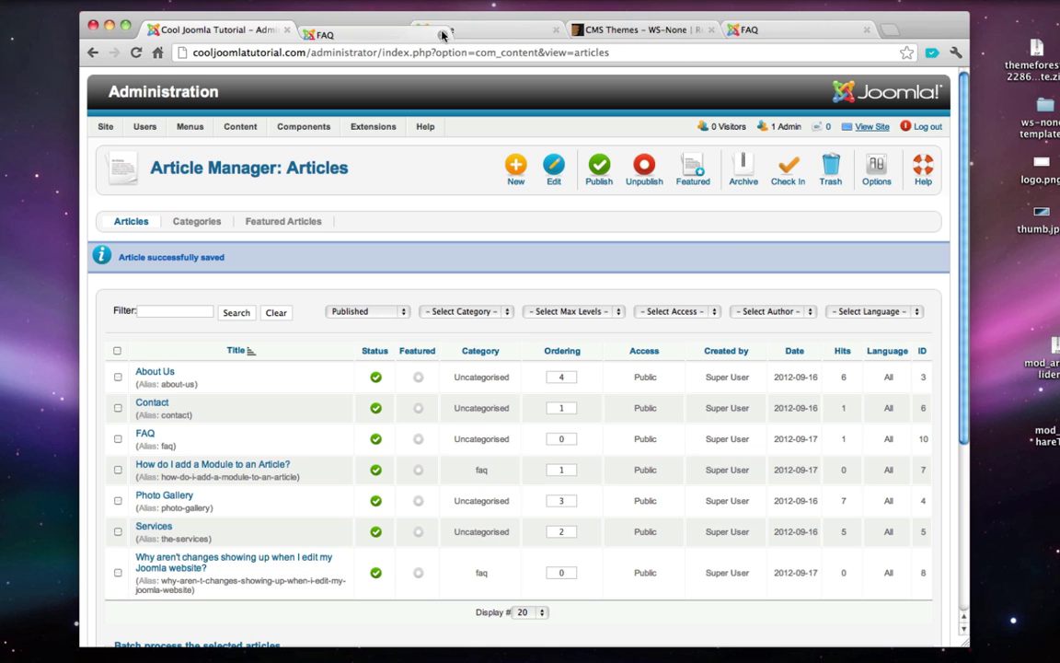
# - Open the Qlue Accordion module from the Module Manager
pyautogui.moveTo(373, 129)
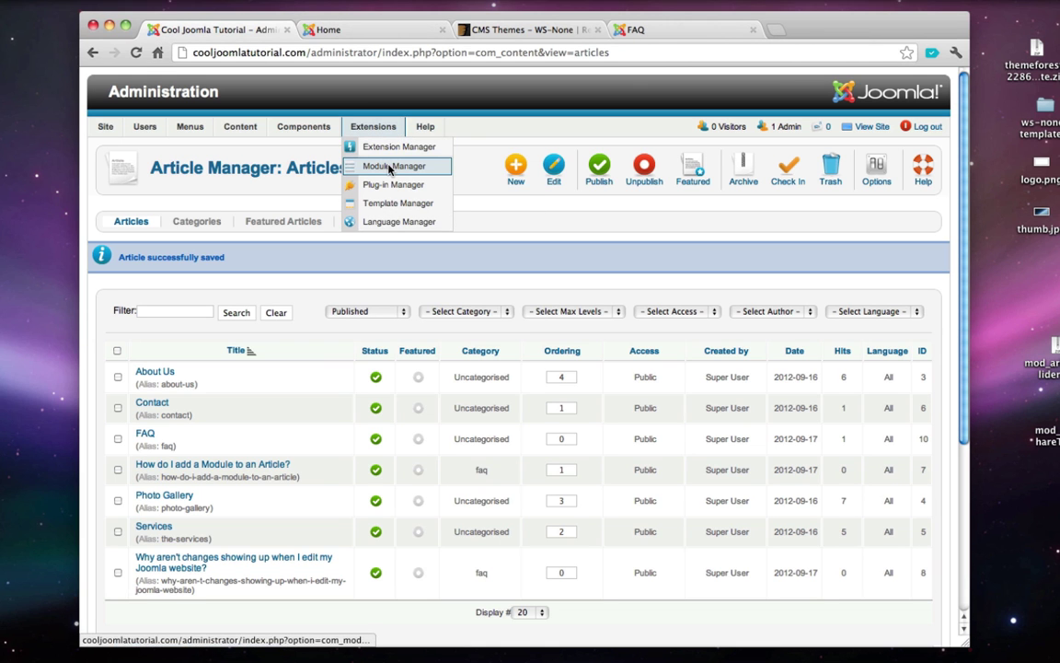
pyautogui.click(390, 167)
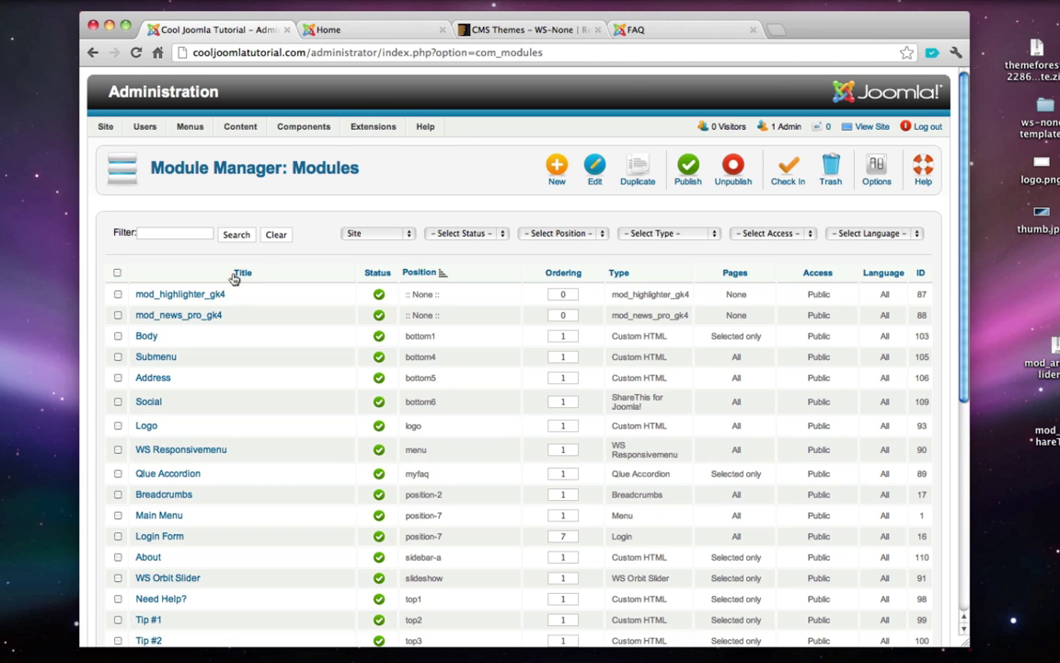
pyautogui.scroll(-1, 158, 342)
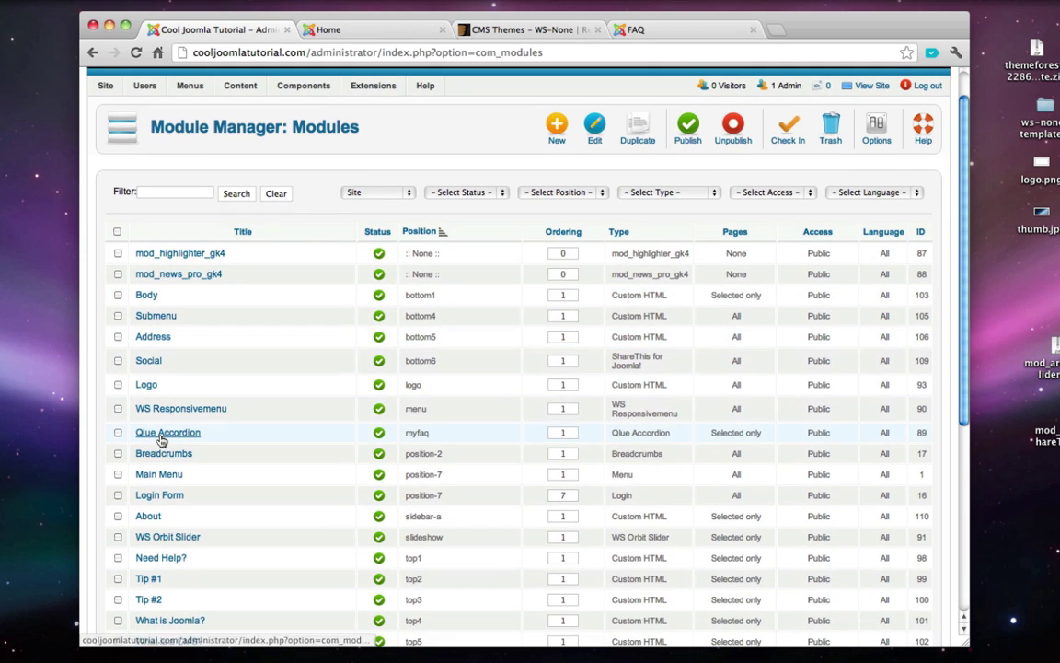
pyautogui.click(161, 440)
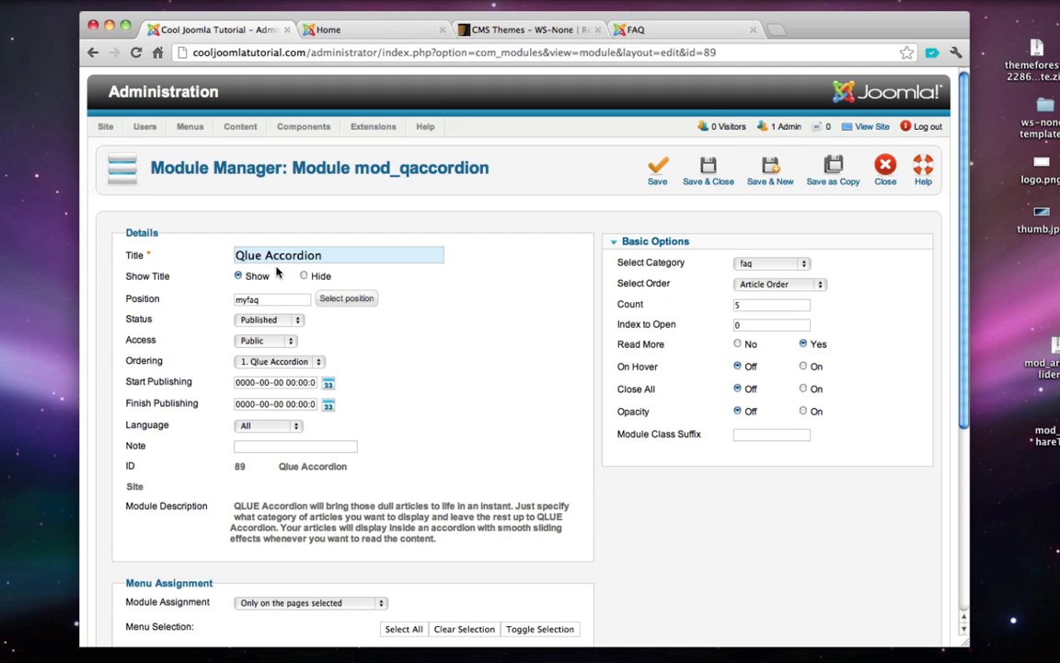
# - Retitle the module 'Frequently Asked Questions' and save it
pyautogui.tripleClick(282, 257)
pyautogui.write('FA')
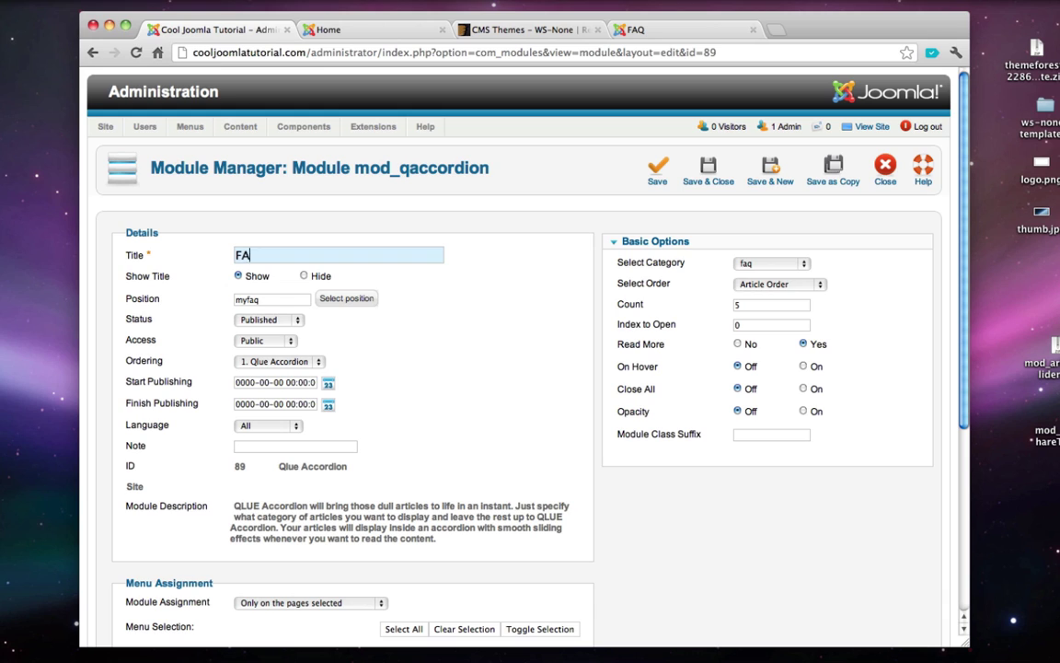
pyautogui.press('BackSpace')
pyautogui.write('requently Asked Questions')
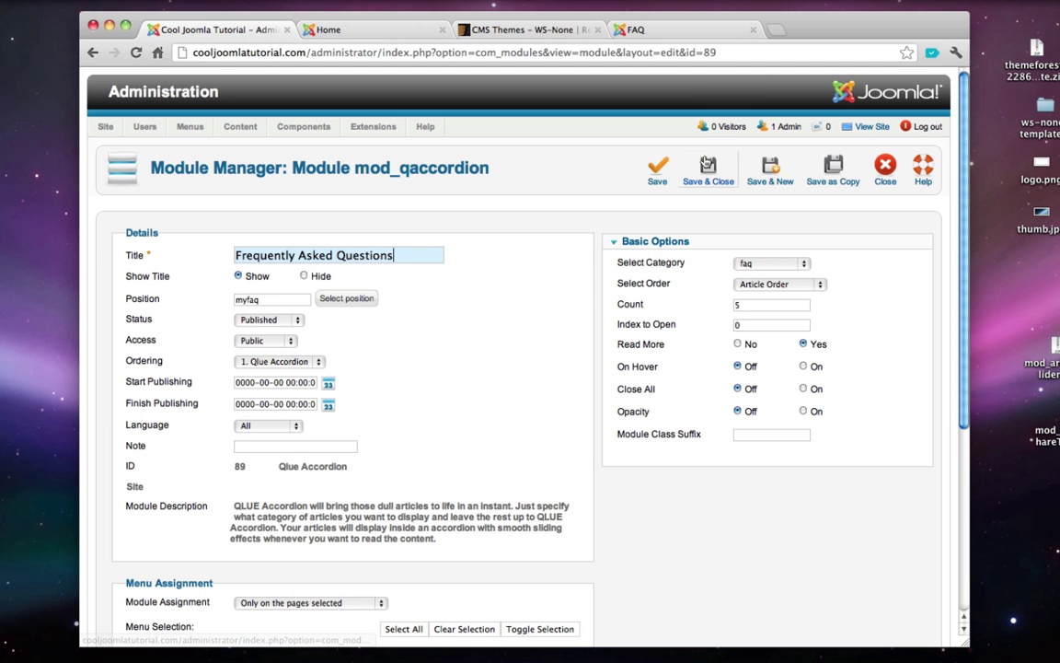
pyautogui.click(708, 166)
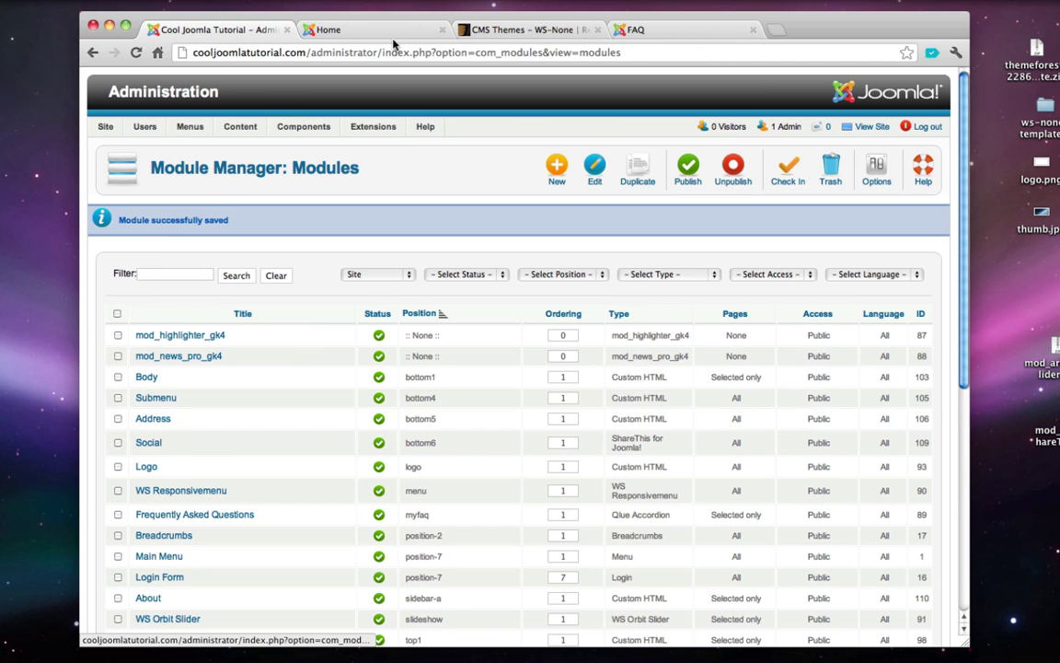
pyautogui.click(355, 32)
# - Recheck the FAQ page, close the ThemeForest and FAQ pages, and reload the Module Manager
pyautogui.click(861, 105)
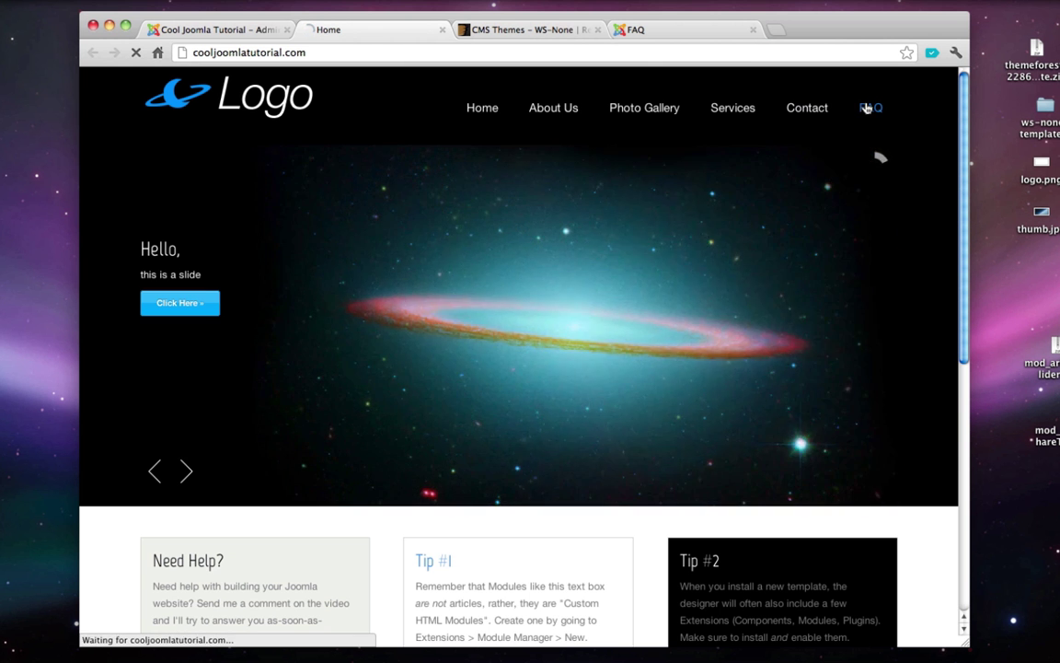
pyautogui.click(279, 348)
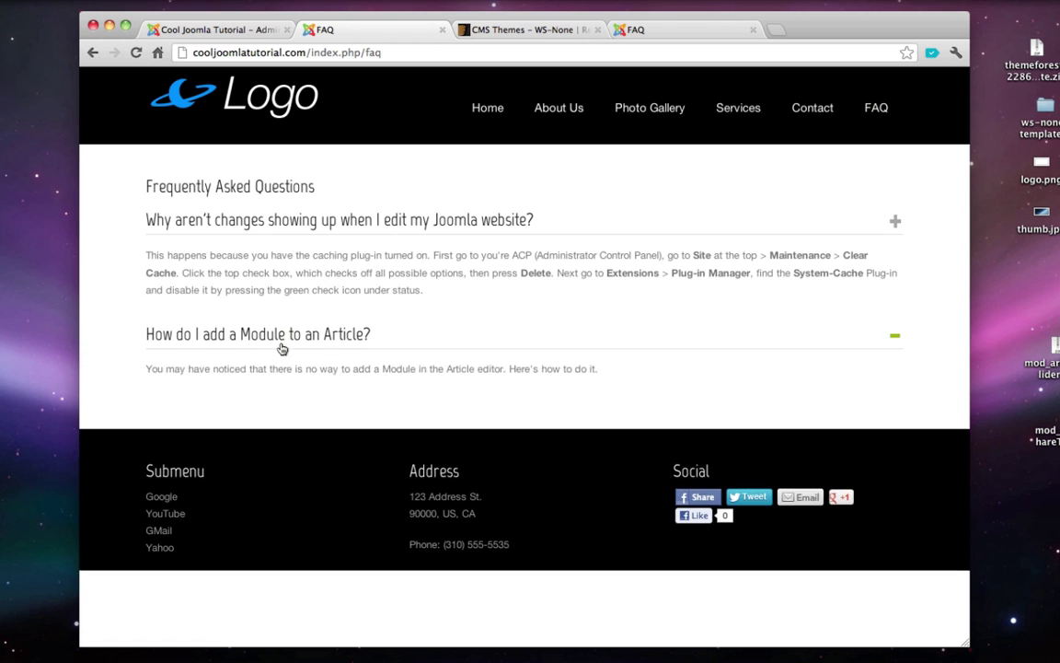
pyautogui.click(442, 29)
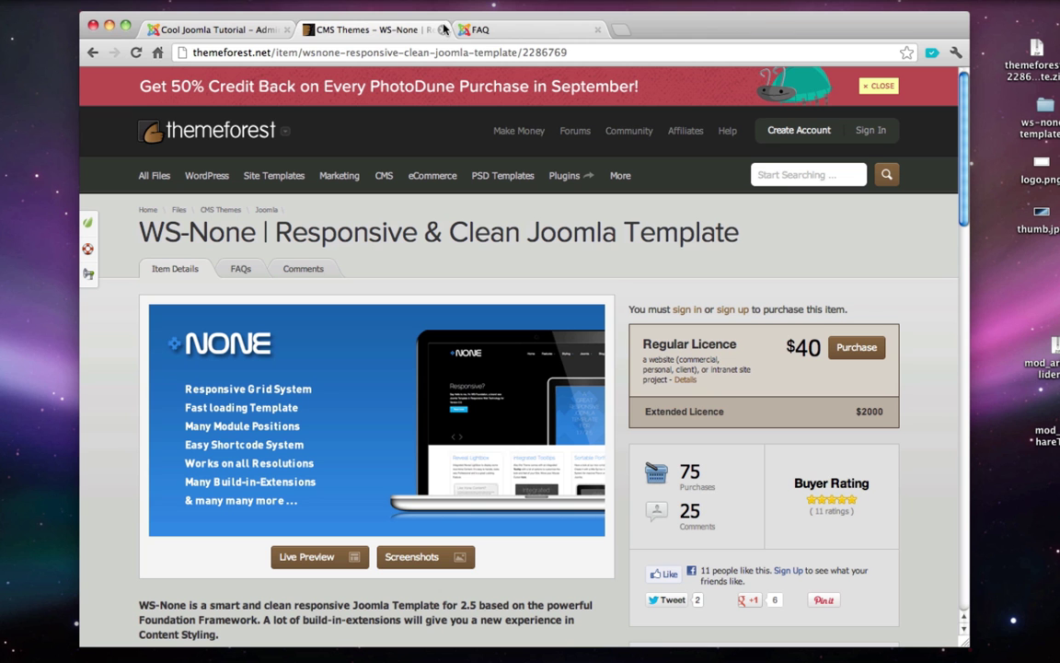
pyautogui.click(442, 30)
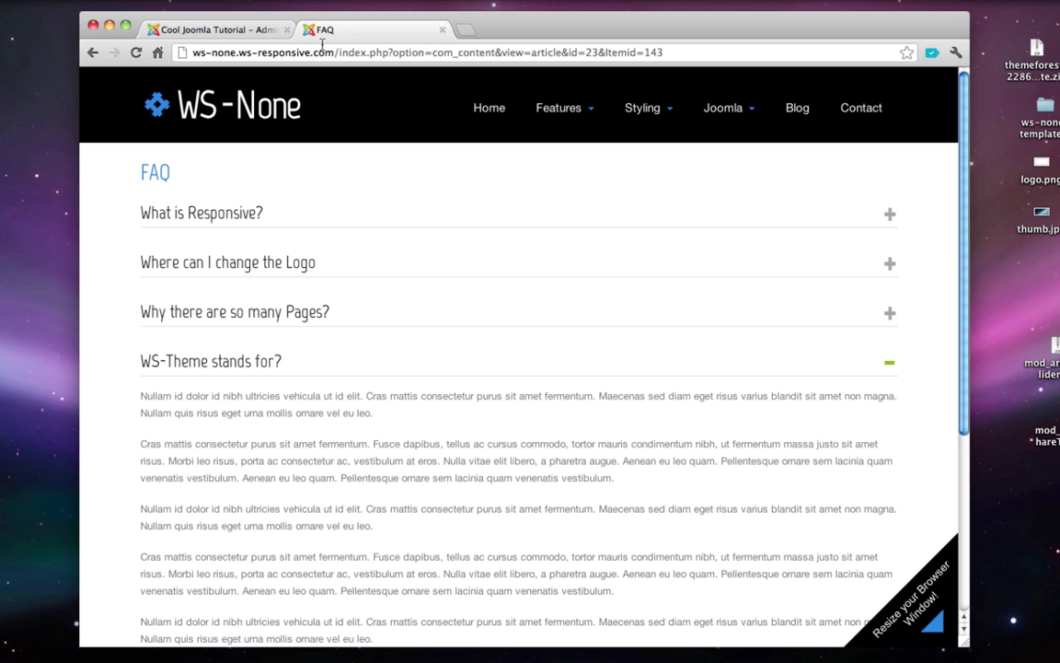
pyautogui.click(405, 29)
pyautogui.press('super+r')
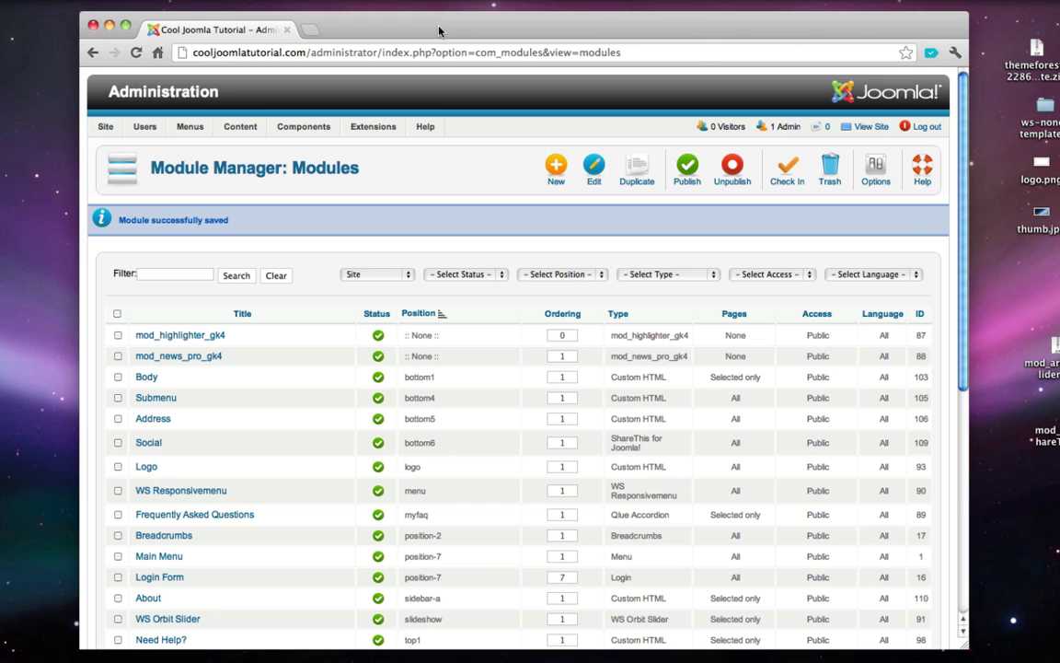
# - Search the Joomla Extensions Directory for 'fox contact' and open the Fox Contact Form page
pyautogui.press('super+t')
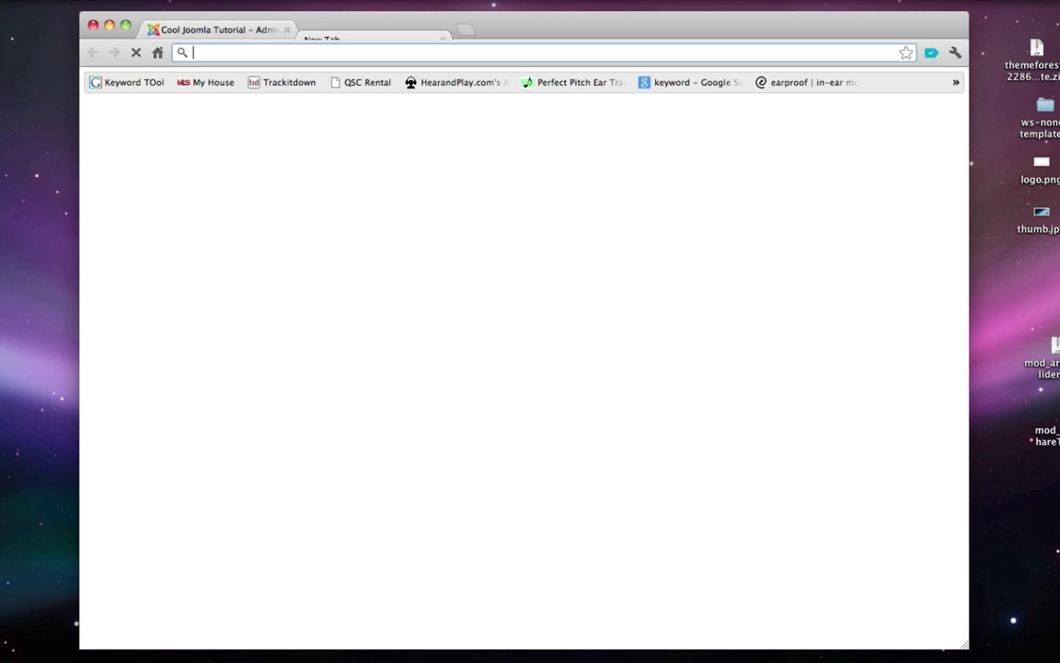
pyautogui.write('extensions.joomla.org')
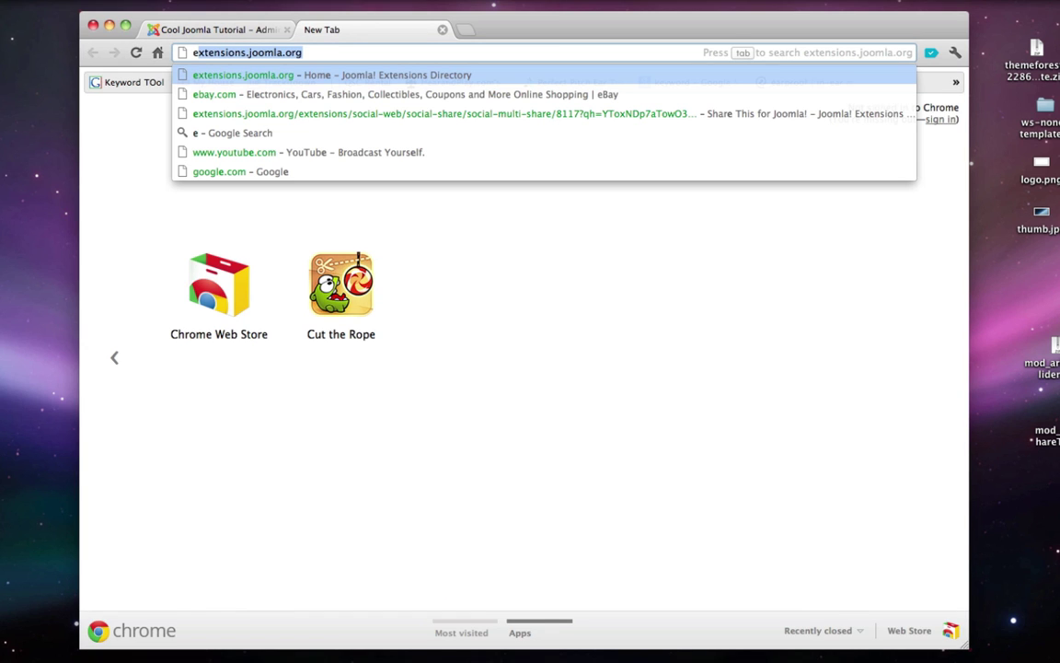
pyautogui.press('Return')
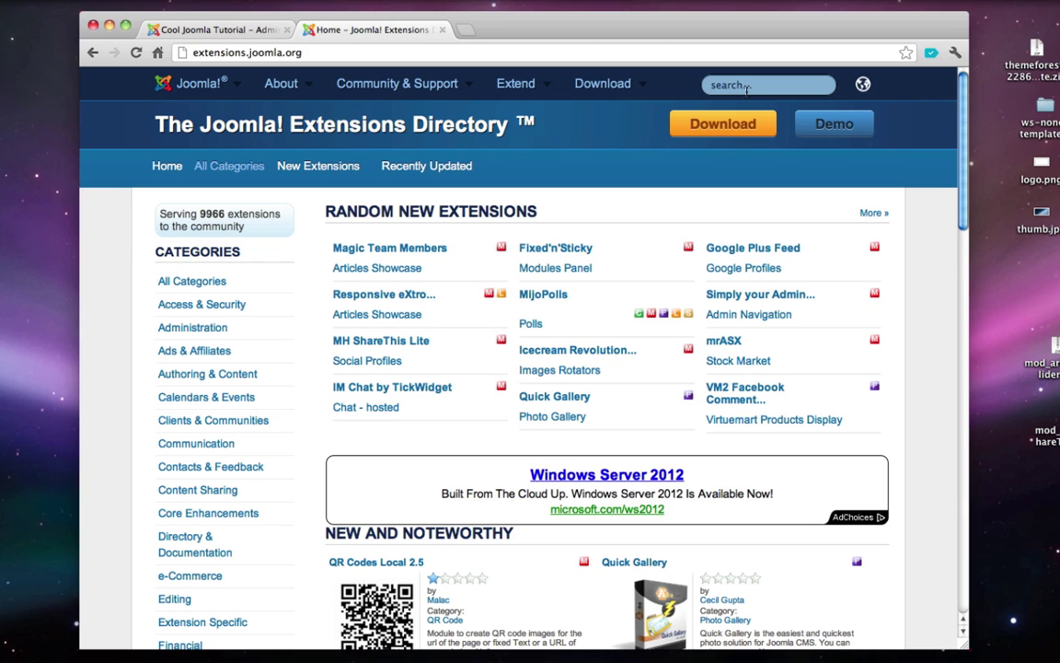
pyautogui.click(747, 87)
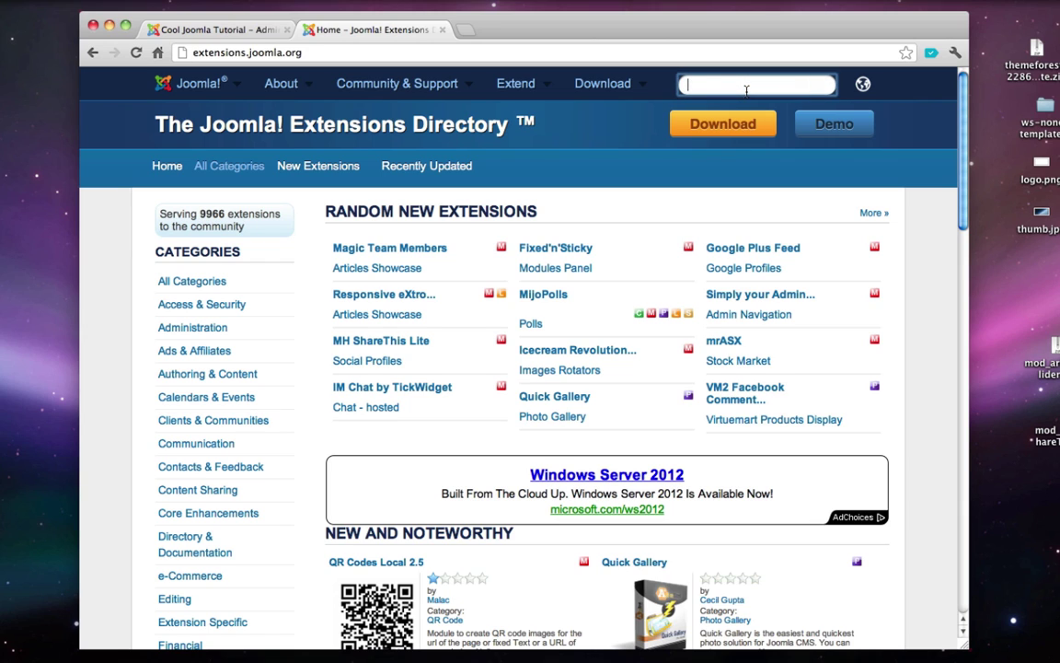
pyautogui.write('fox contact')
pyautogui.press('Return')
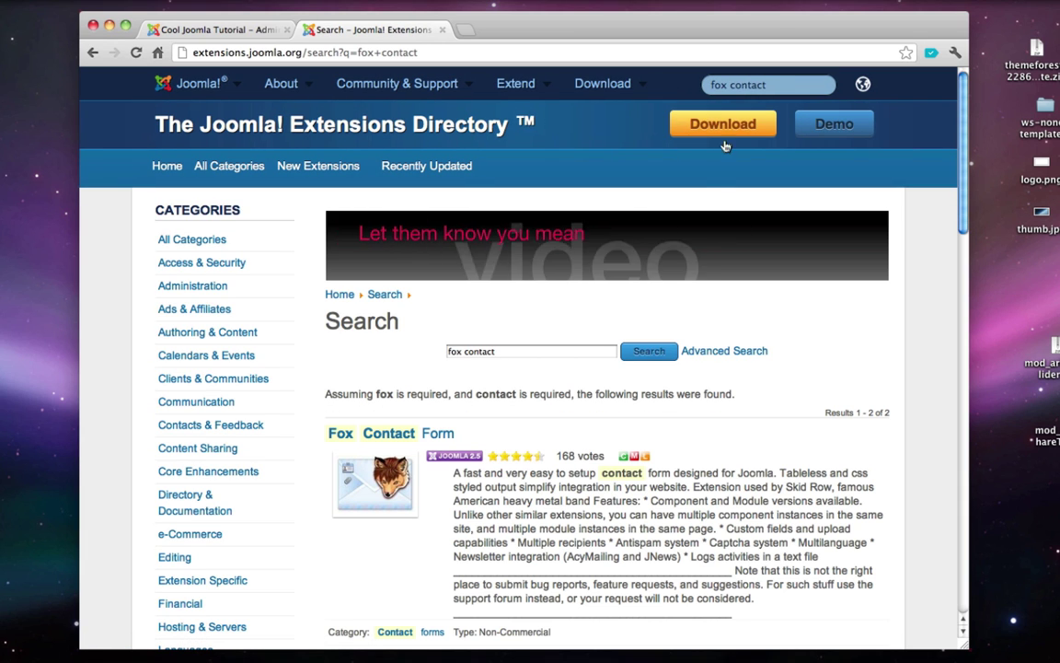
pyautogui.scroll(-2, 398, 343)
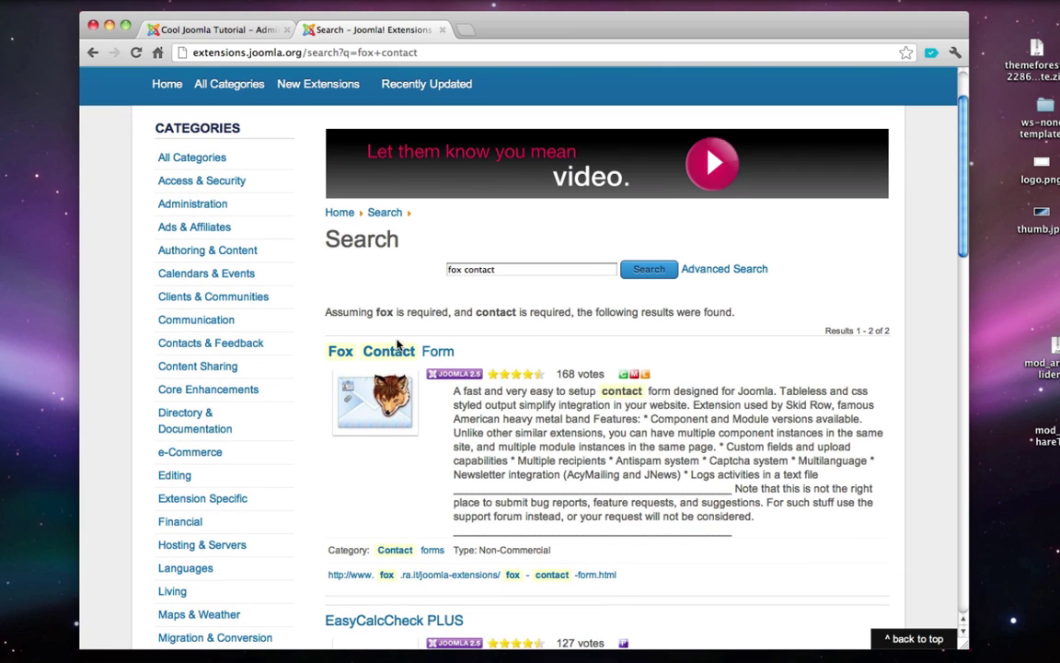
pyautogui.click(398, 343)
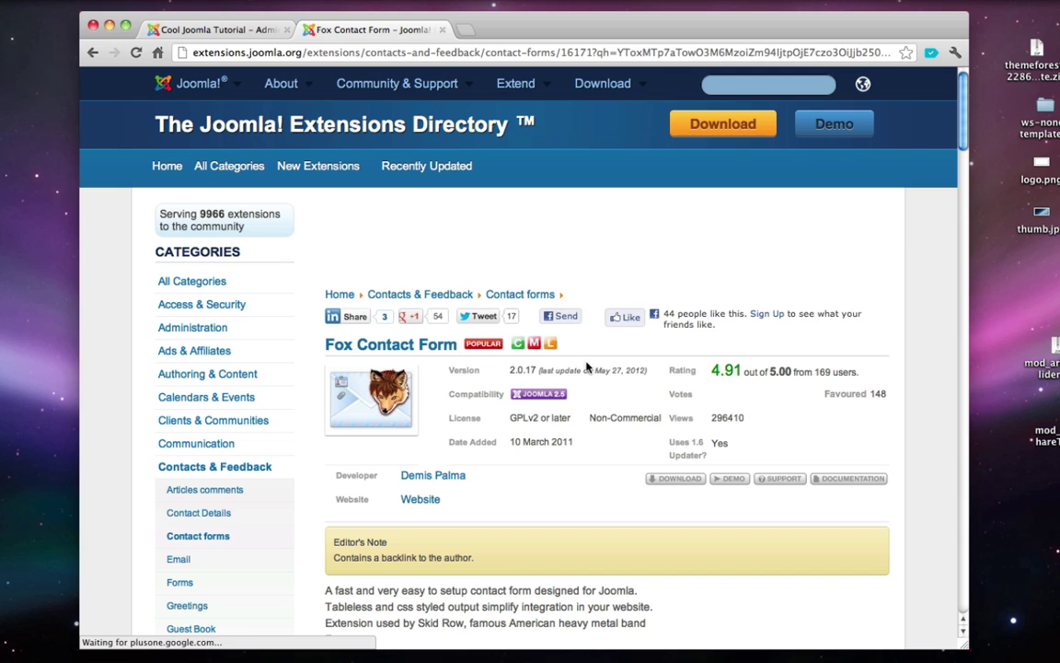
# - Download the free Fox Contact Form 2.0.17 zip
pyautogui.scroll(-1, 598, 377)
pyautogui.click(670, 419)
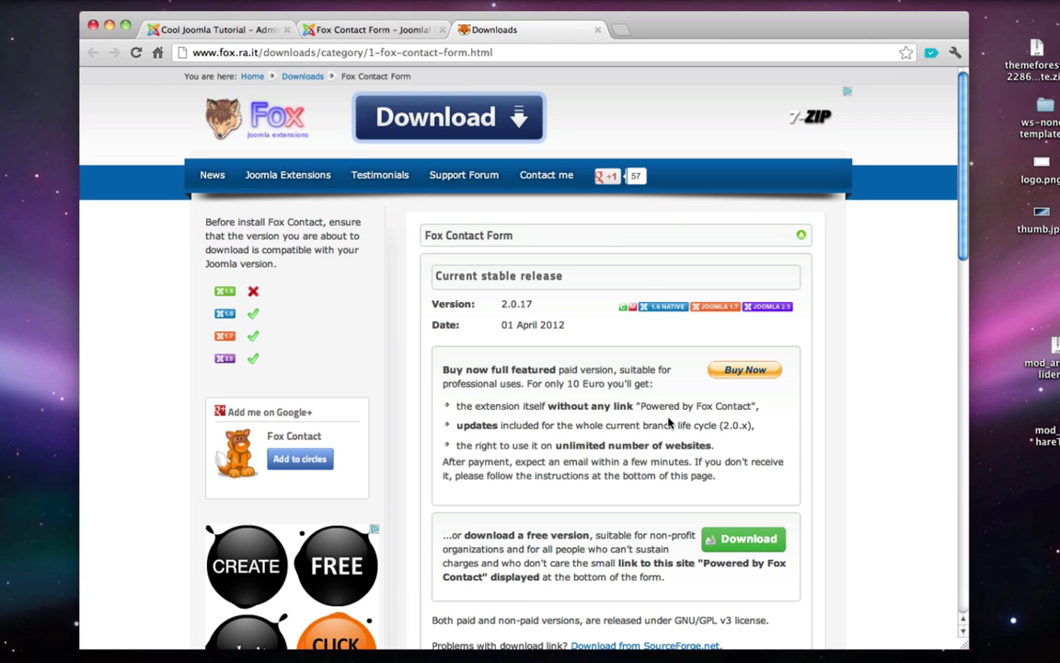
pyautogui.scroll(-1, 669, 422)
pyautogui.scroll(-1, 669, 422)
pyautogui.moveTo(409, 481); pyautogui.dragTo(649, 490)
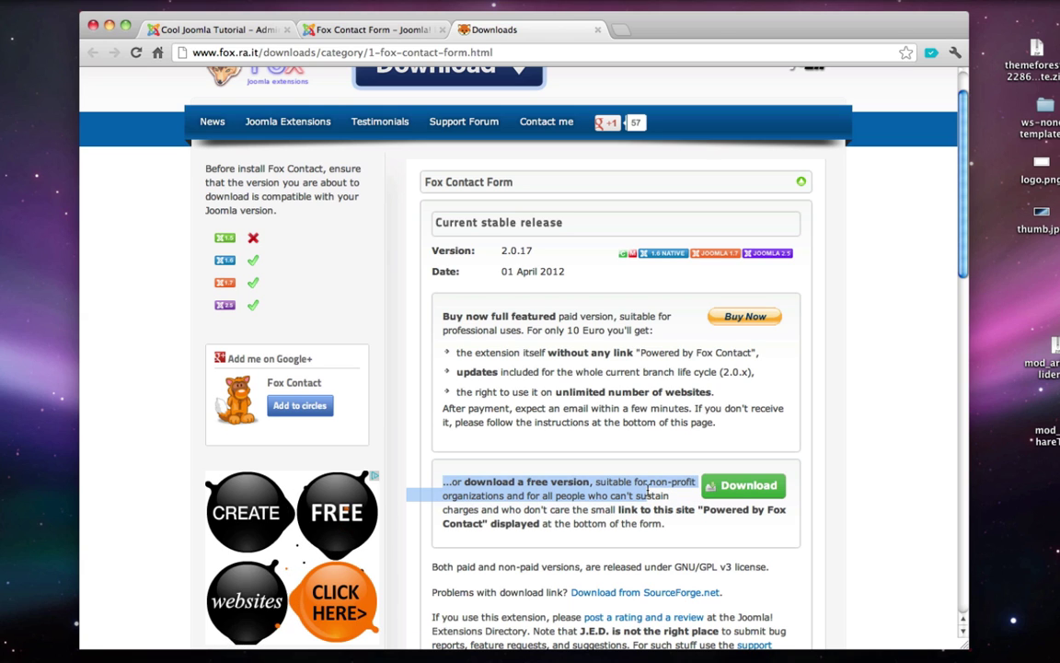
pyautogui.click(733, 492)
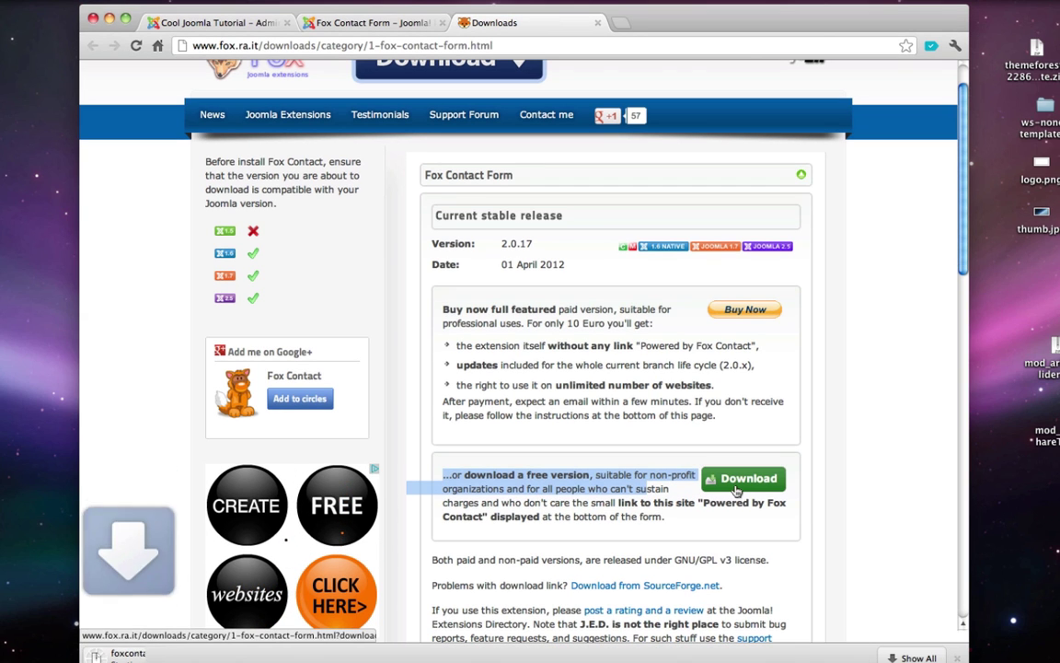
# - Check the downloaded file, then close the download and directory pages
pyautogui.click(957, 658)
pyautogui.moveTo(853, 655)
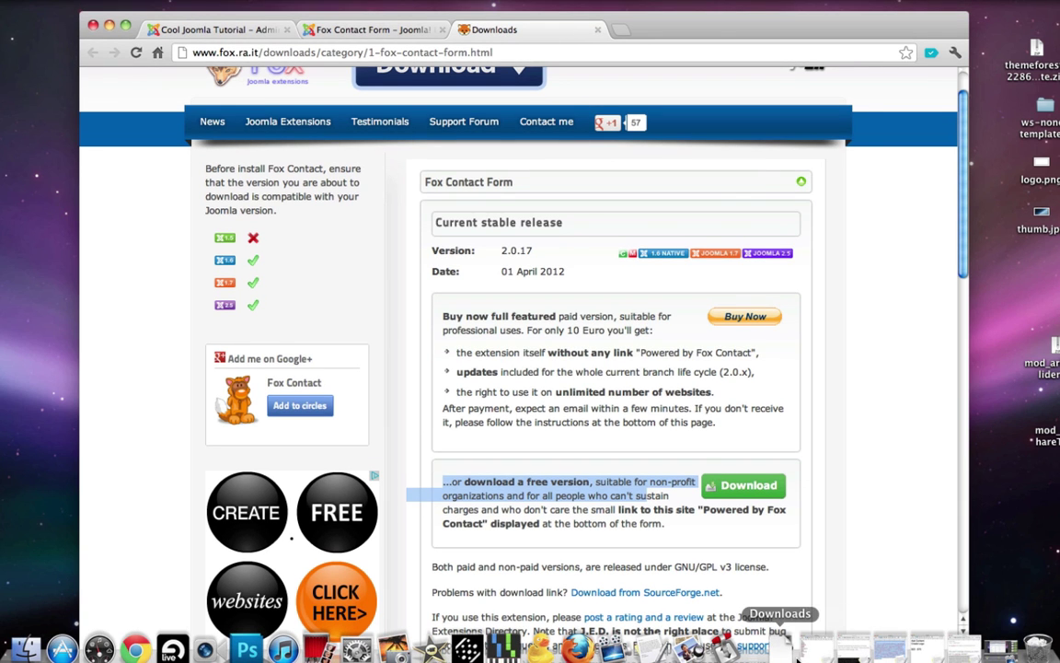
pyautogui.click(787, 647)
pyautogui.click(784, 622)
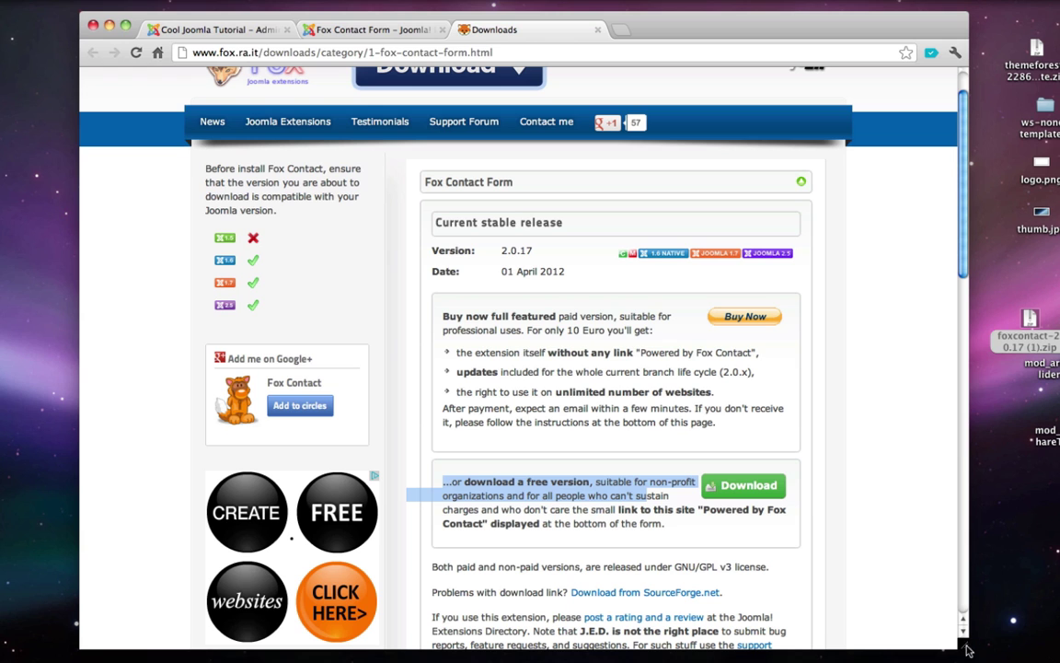
pyautogui.press('super+w')
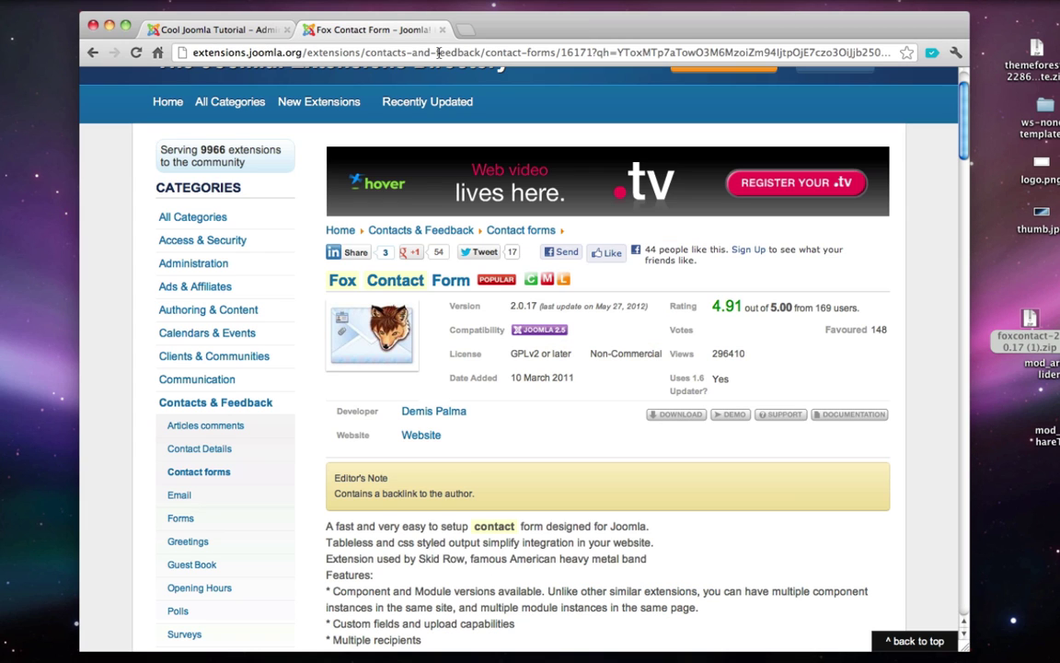
pyautogui.press('super+w')
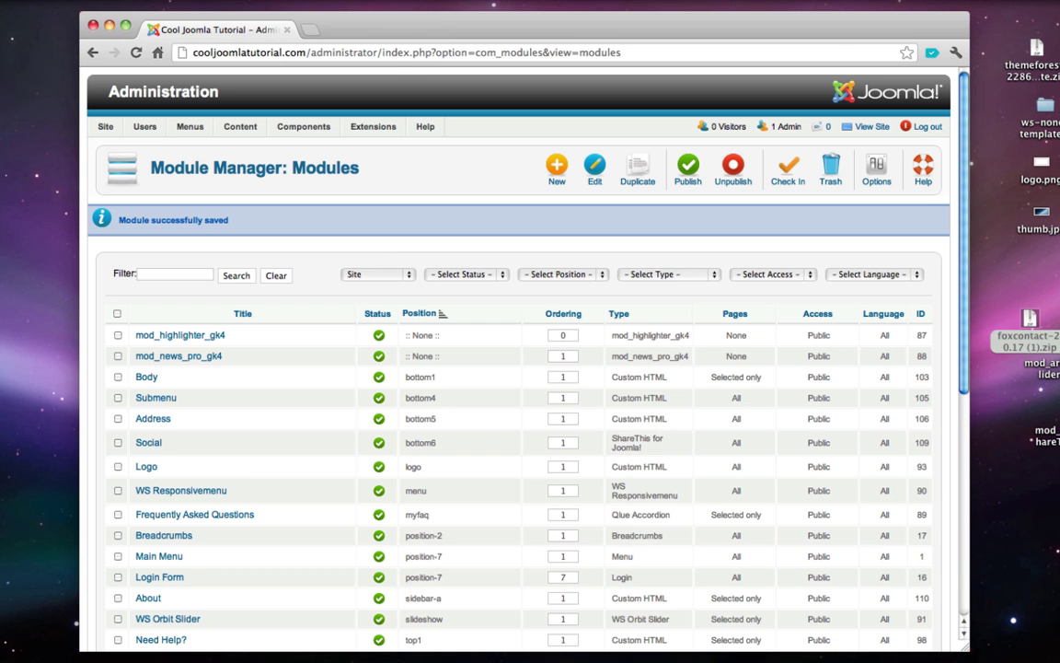
# - Install the foxcontact zip via the Extension Manager, then return to the Module Manager
pyautogui.moveTo(373, 128)
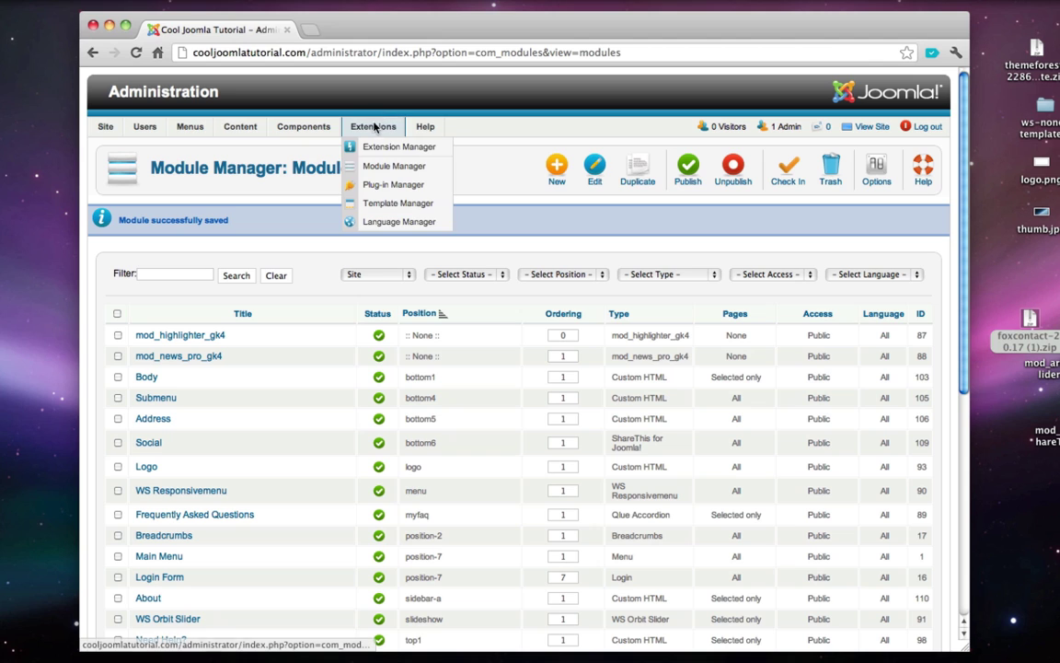
pyautogui.click(383, 147)
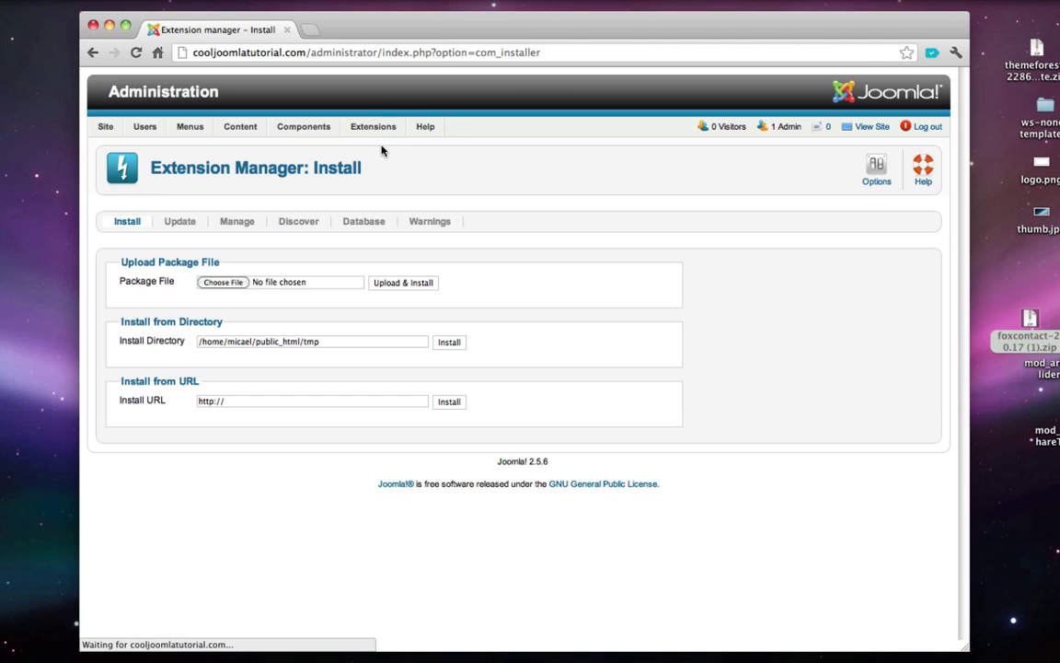
pyautogui.moveTo(1028, 315); pyautogui.dragTo(217, 287)
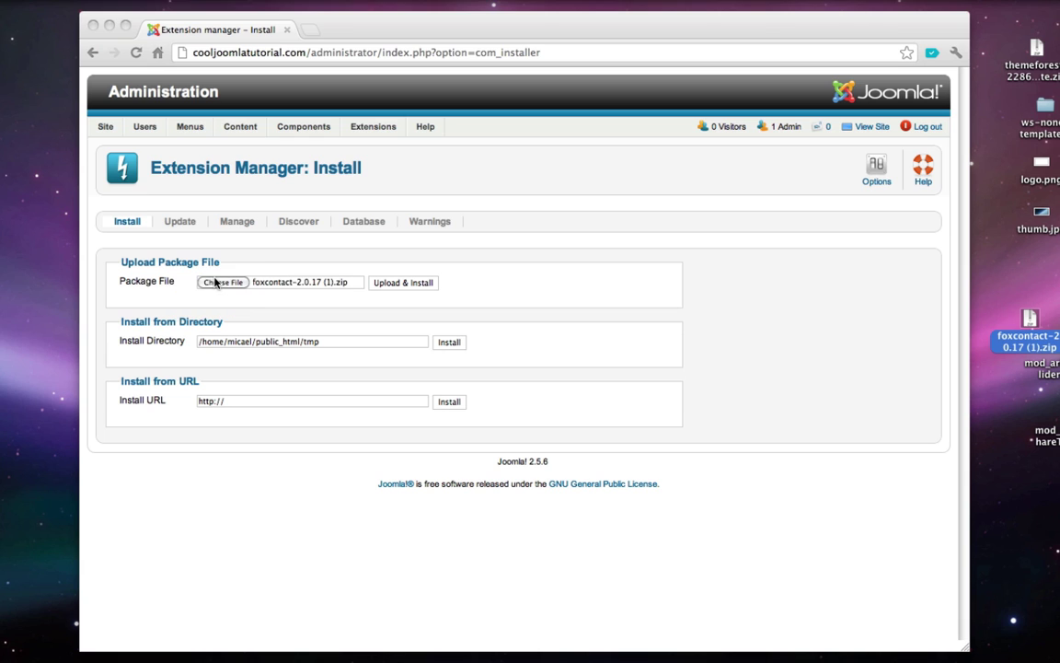
pyautogui.click(411, 287)
pyautogui.click(411, 287)
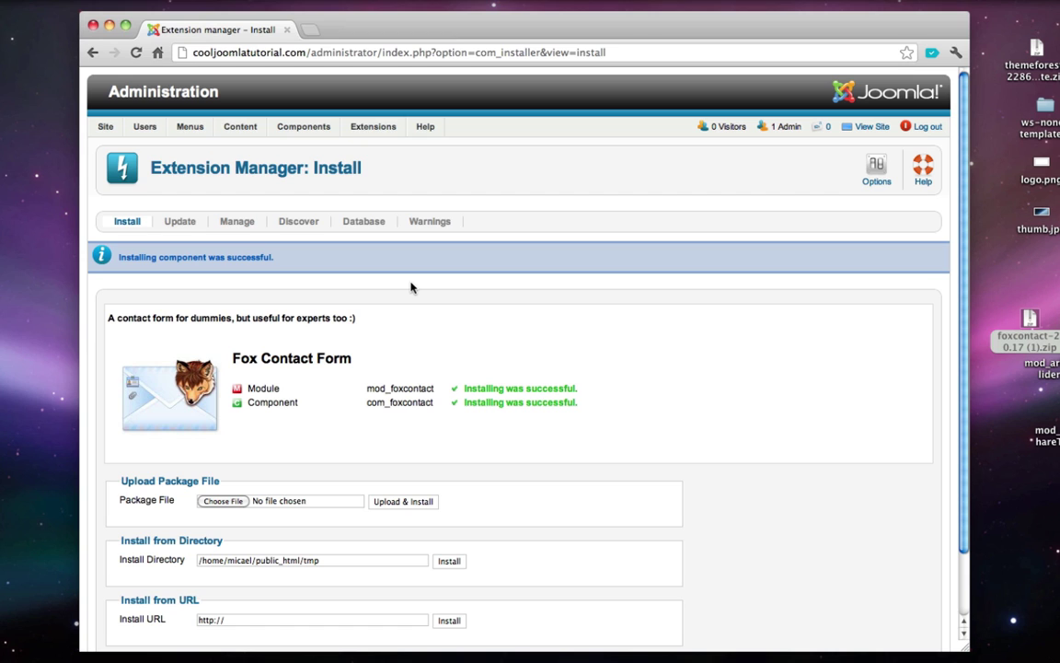
pyautogui.moveTo(375, 129)
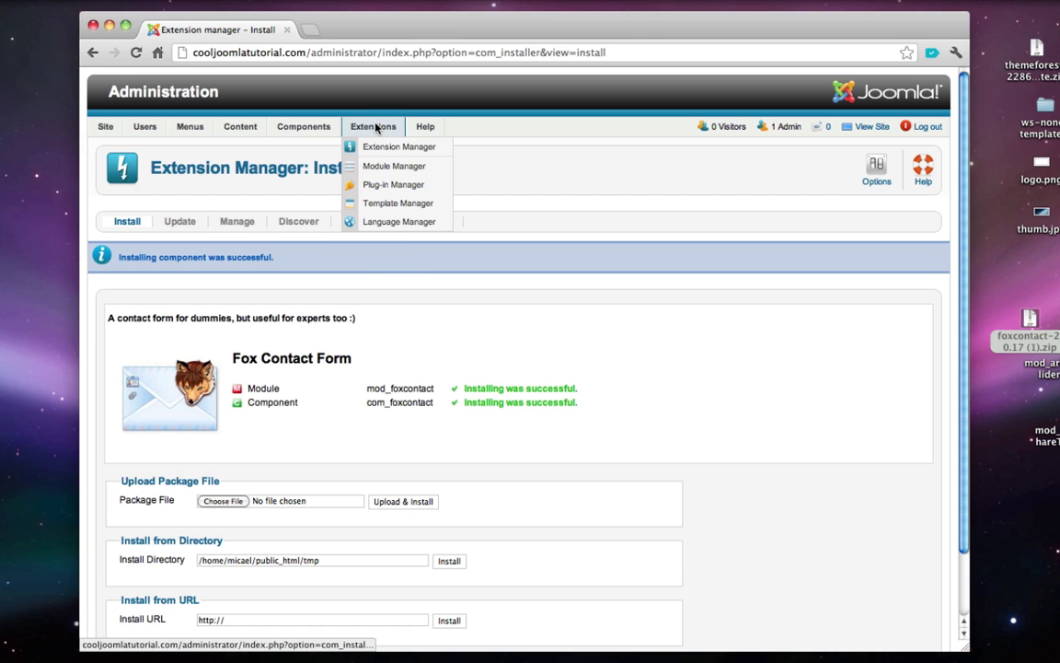
pyautogui.click(382, 165)
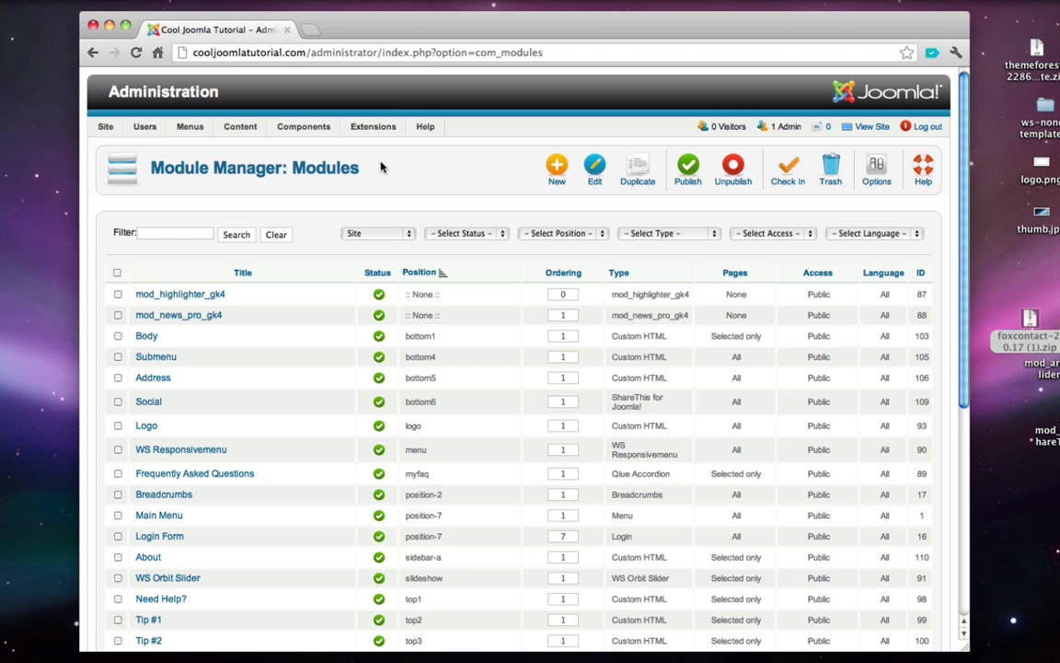
# - Create a new Fox Contact module titled ContactForm with Show Title set to Hide
pyautogui.click(555, 161)
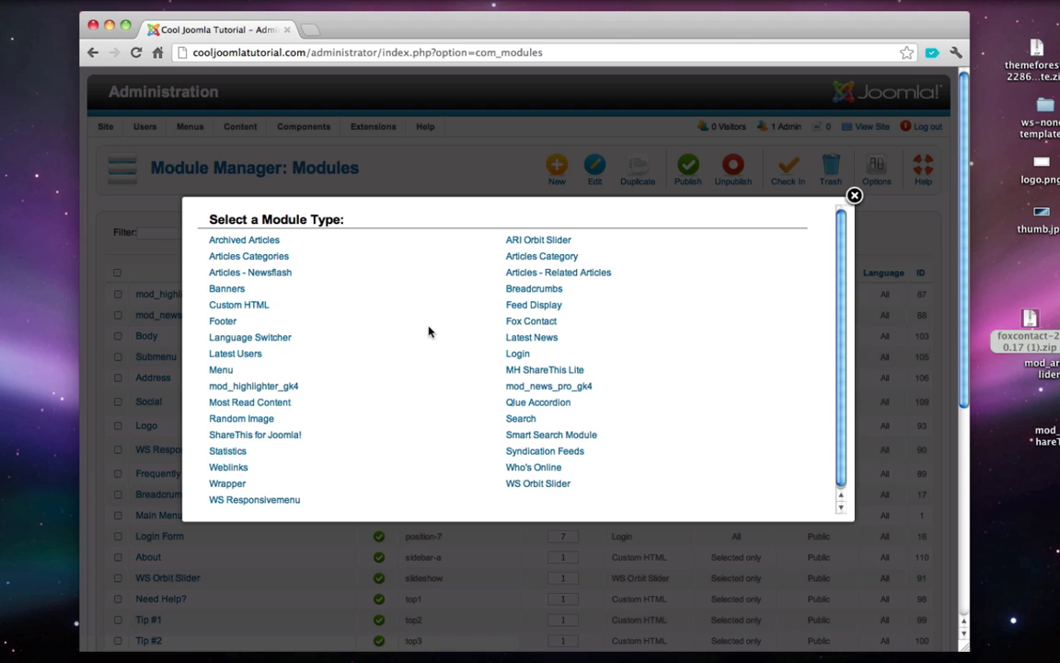
pyautogui.click(522, 324)
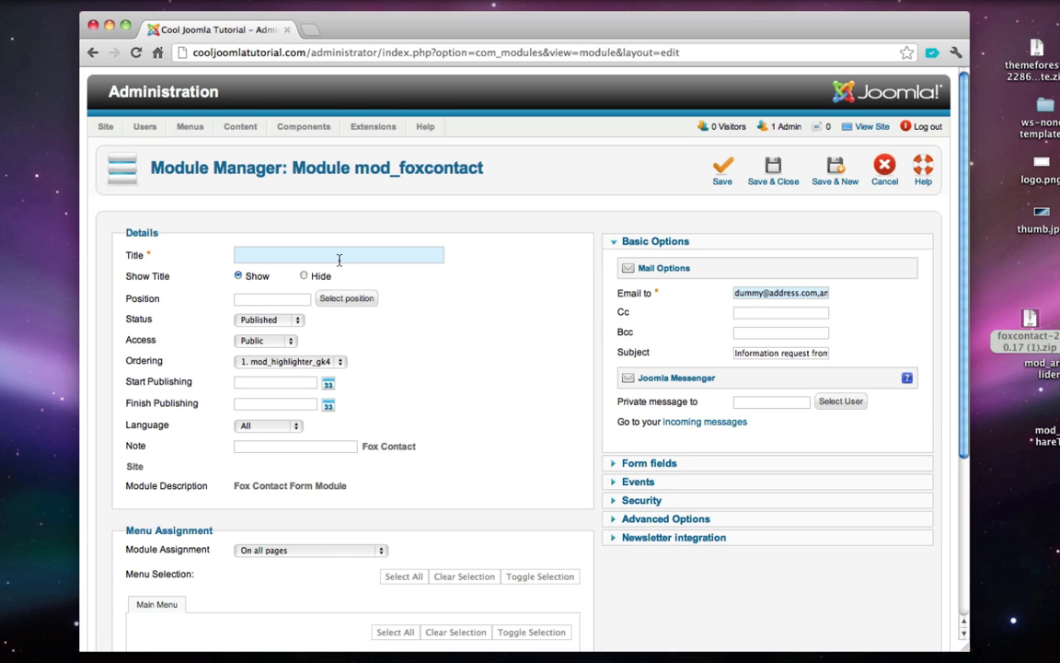
pyautogui.write('ContactForm')
pyautogui.click(305, 276)
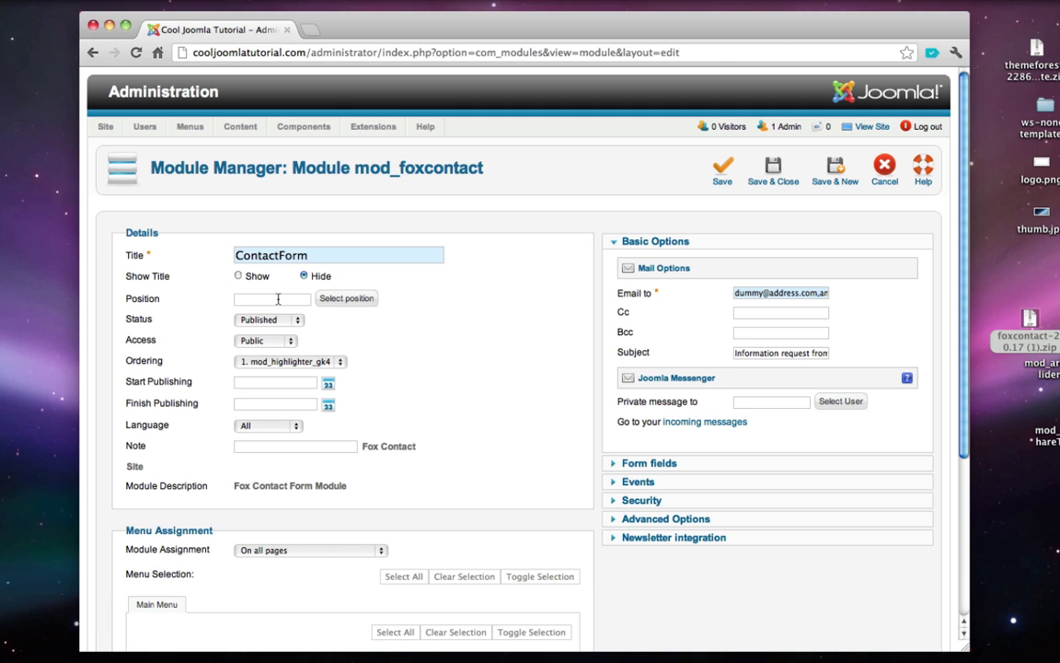
# - Put the ContactForm module in the contactform position, shown only on selected pages, with all pages cleared
pyautogui.write('contactform')
pyautogui.scroll(-3, 193, 317)
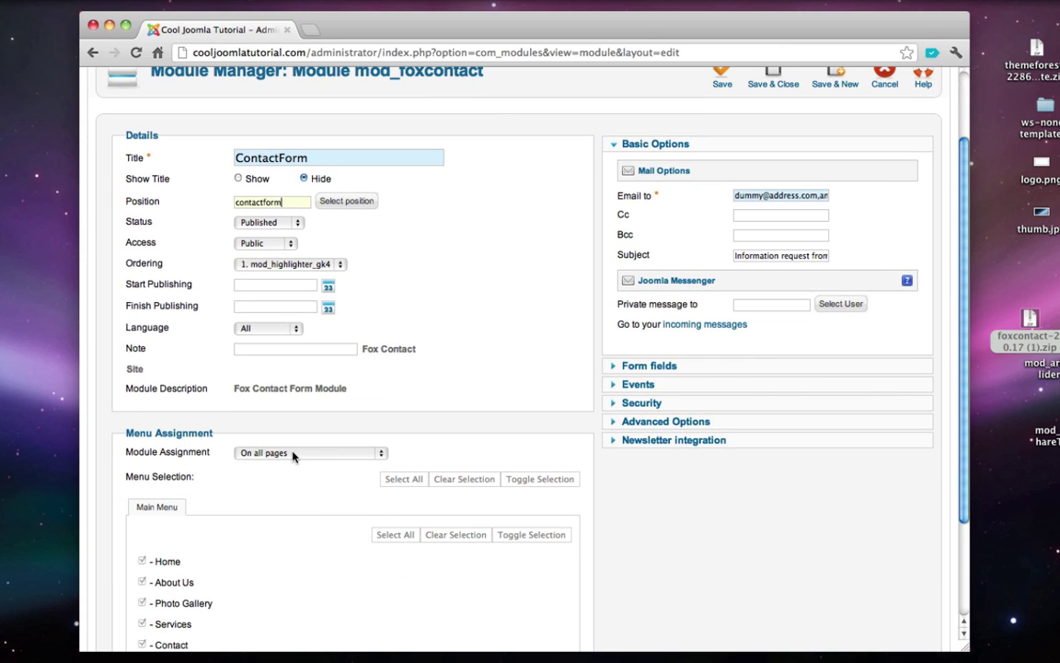
pyautogui.click(295, 453)
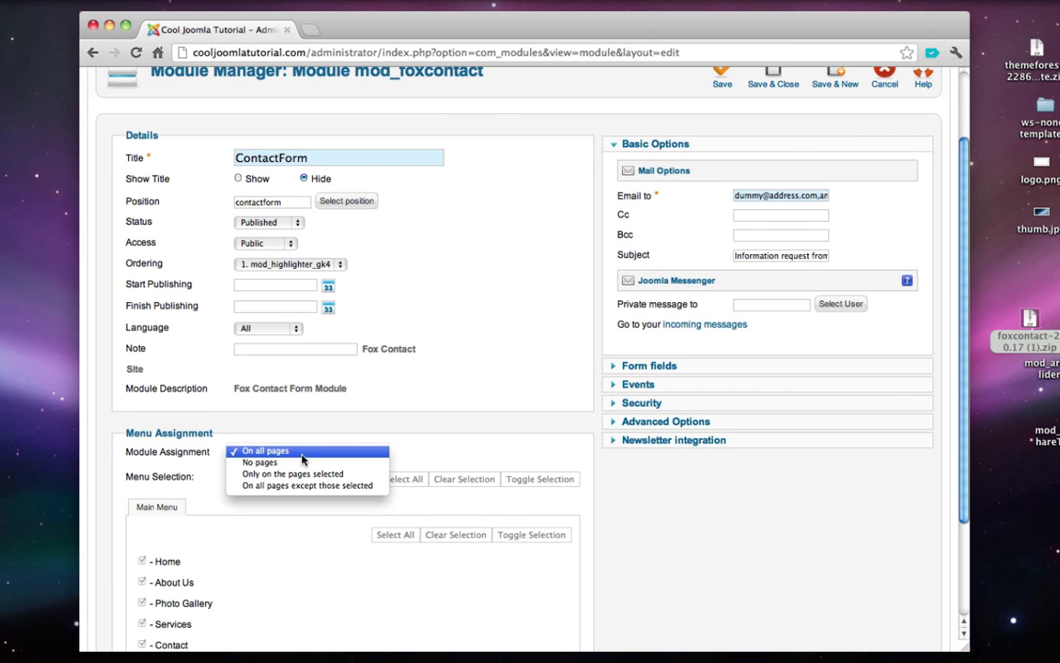
pyautogui.click(317, 475)
pyautogui.scroll(-1, 323, 510)
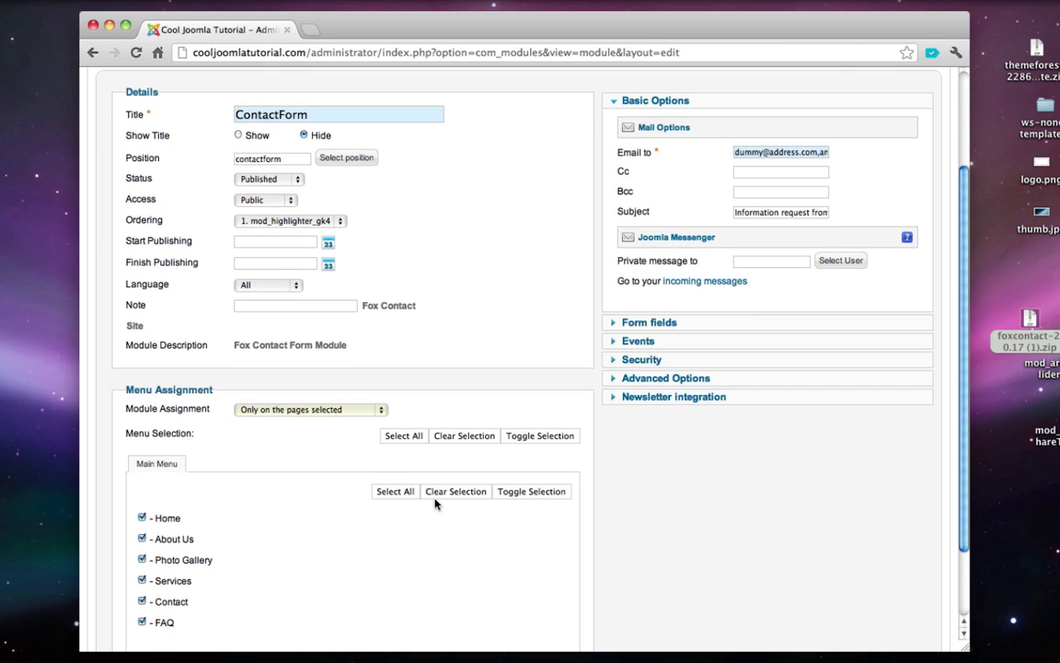
pyautogui.click(453, 491)
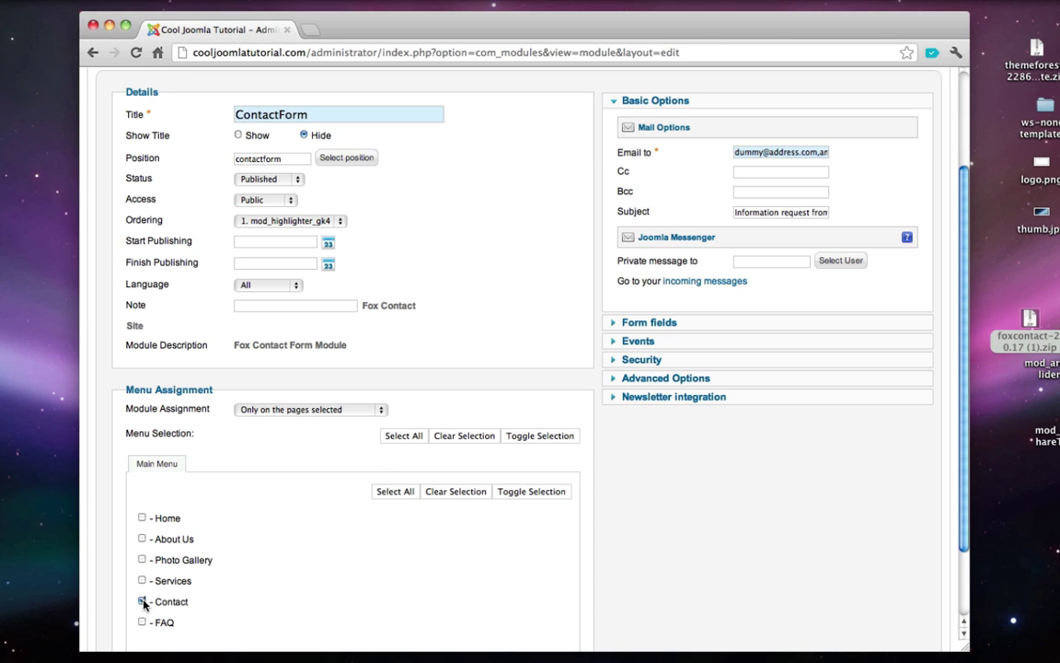
# - Replace the module's Email to recipient address with a new one and save the module
pyautogui.scroll(3, 456, 542)
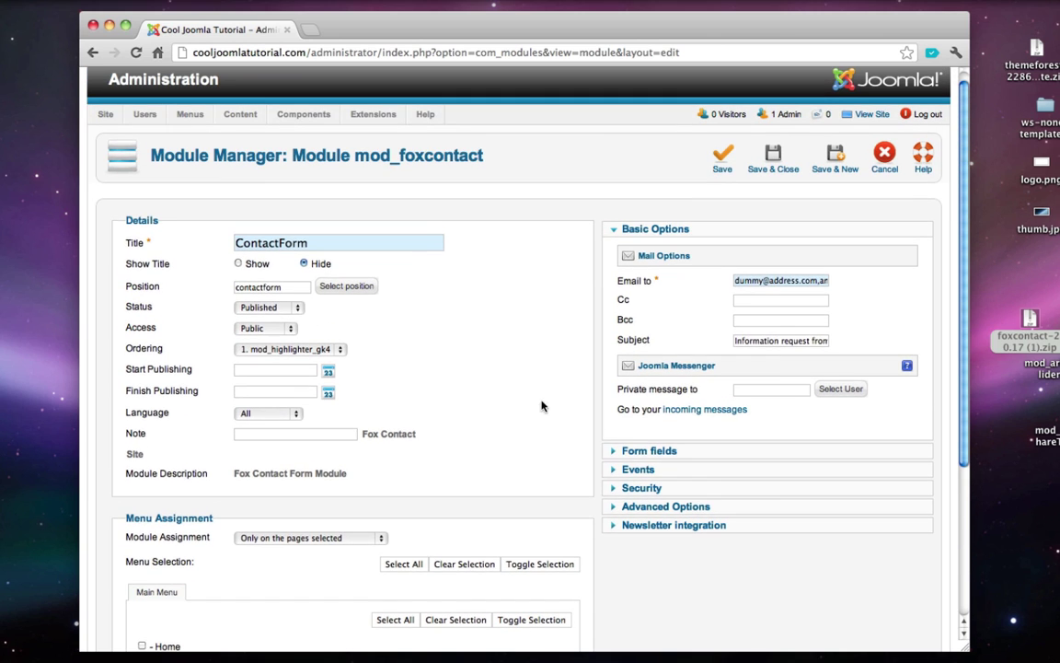
pyautogui.tripleClick(761, 285)
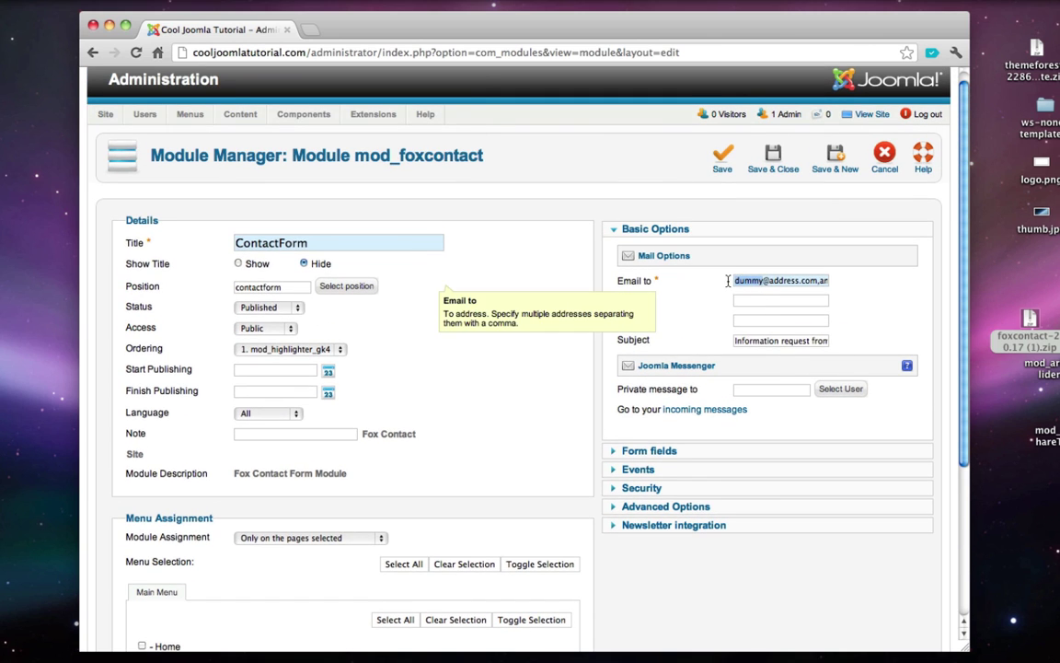
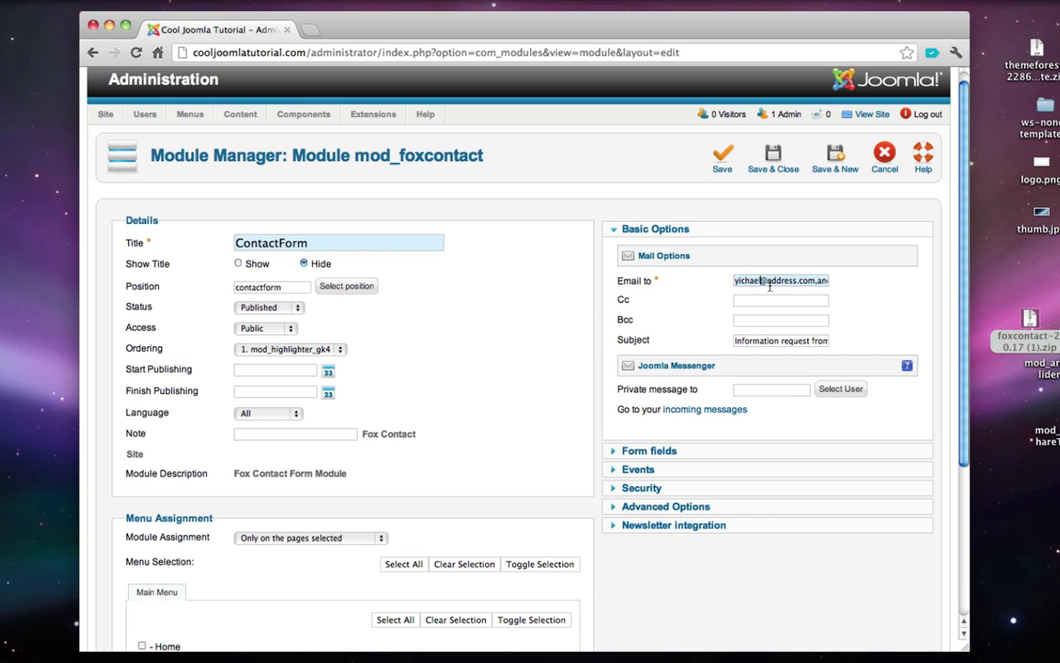
pyautogui.click(773, 164)
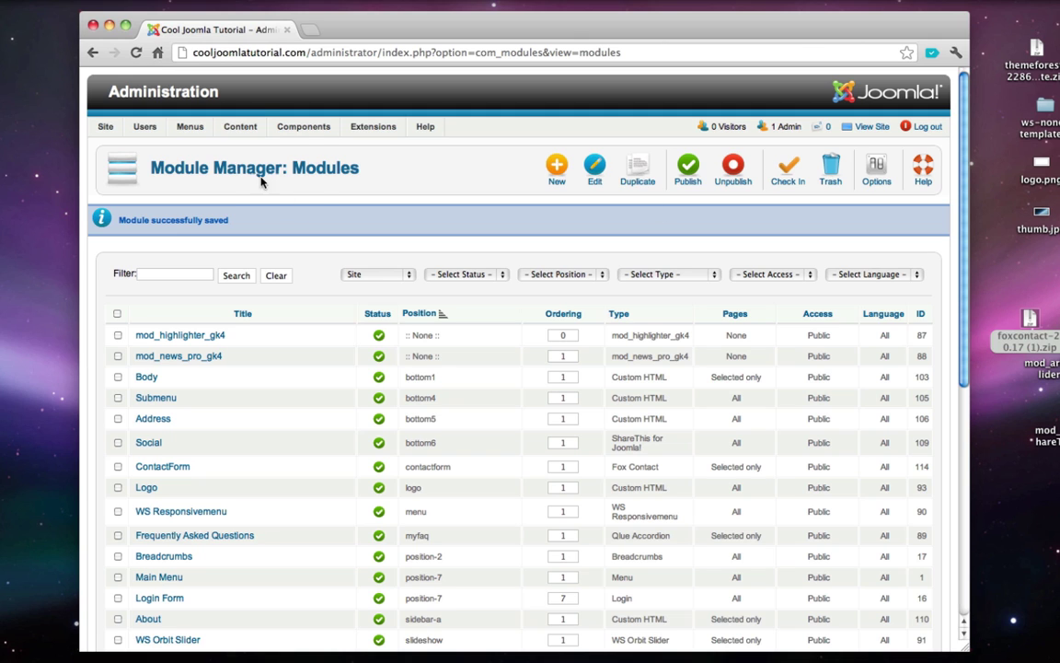
# - Open the Contact article and delete its existing smiley text
pyautogui.moveTo(240, 126)
pyautogui.click(258, 148)
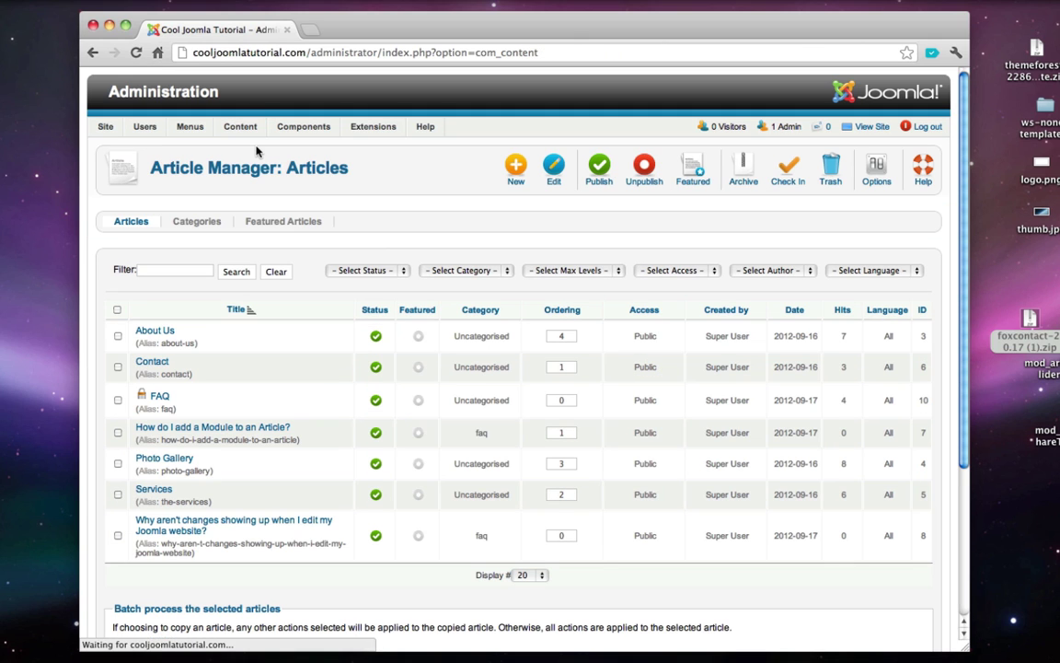
pyautogui.click(162, 365)
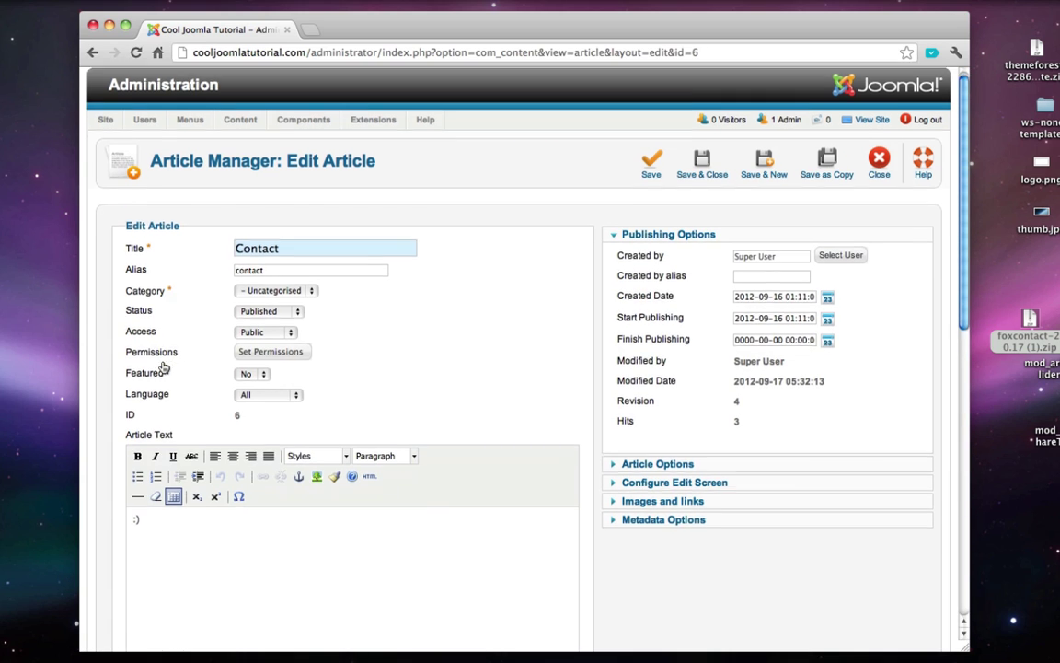
pyautogui.scroll(-1, 180, 493)
pyautogui.press('super+a')
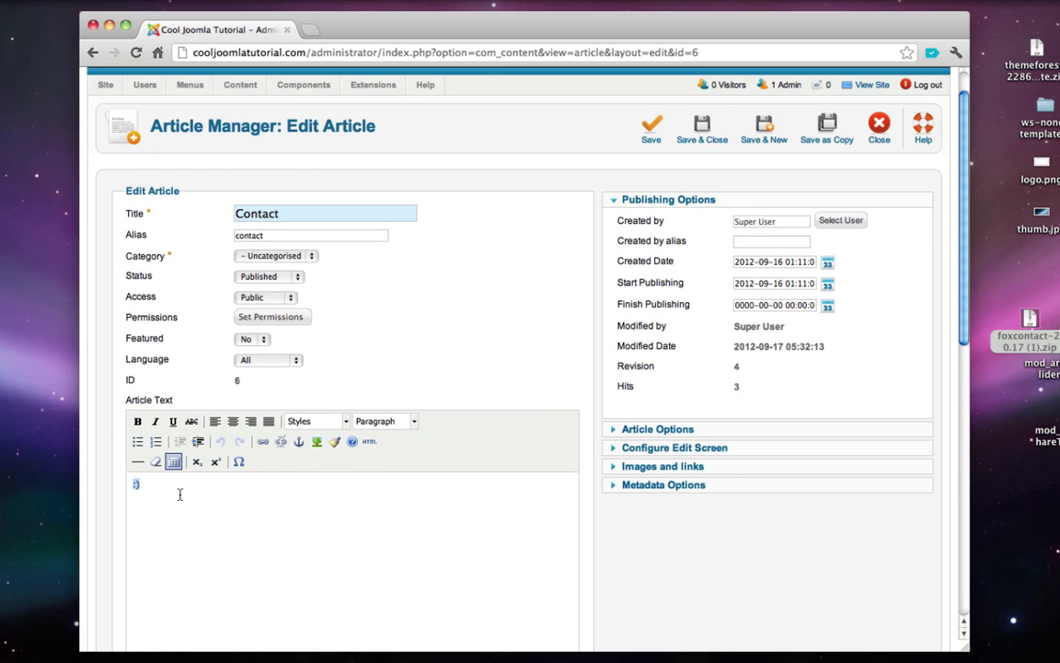
pyautogui.press('BackSpace')
# - Make the article text {loadposition contactform} and save the article
pyautogui.scroll(-1, 401, 359)
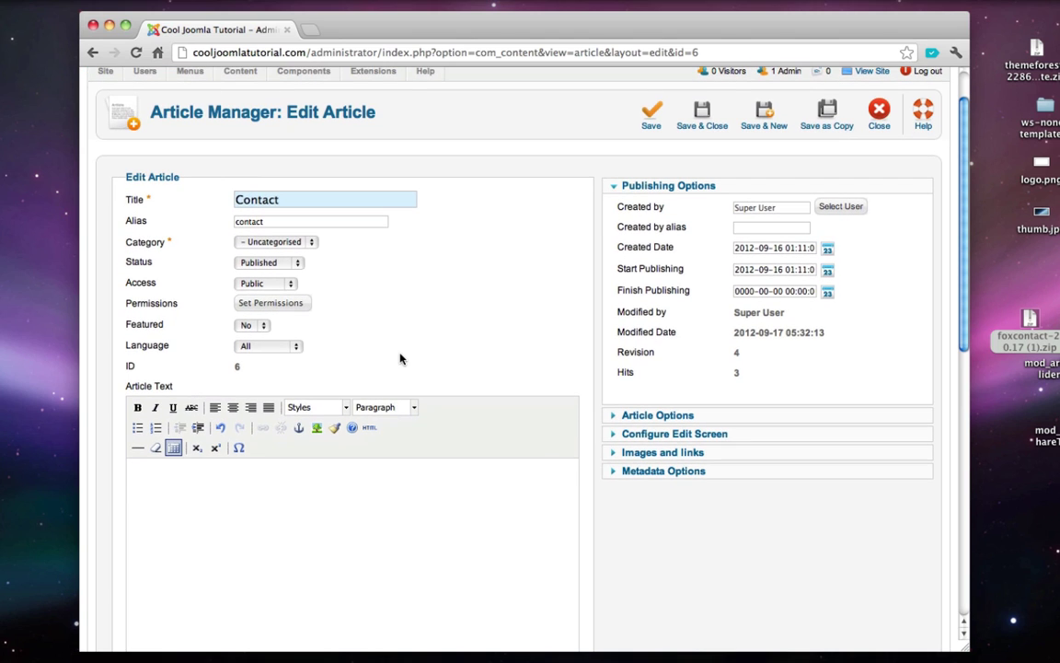
pyautogui.write('{loadpostitio')
pyautogui.press('BackSpace')
pyautogui.press('BackSpace')
pyautogui.press('BackSpace')
pyautogui.press('BackSpace')
pyautogui.write('tion contactform')
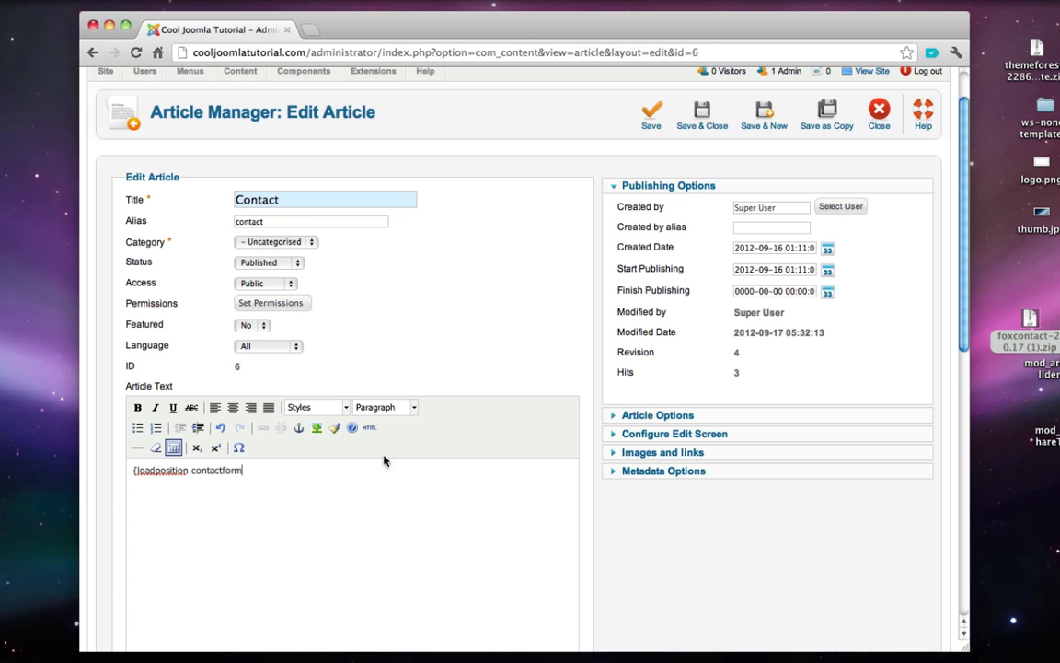
pyautogui.doubleClick(216, 471)
pyautogui.click(252, 472)
pyautogui.write('}')
pyautogui.click(700, 123)
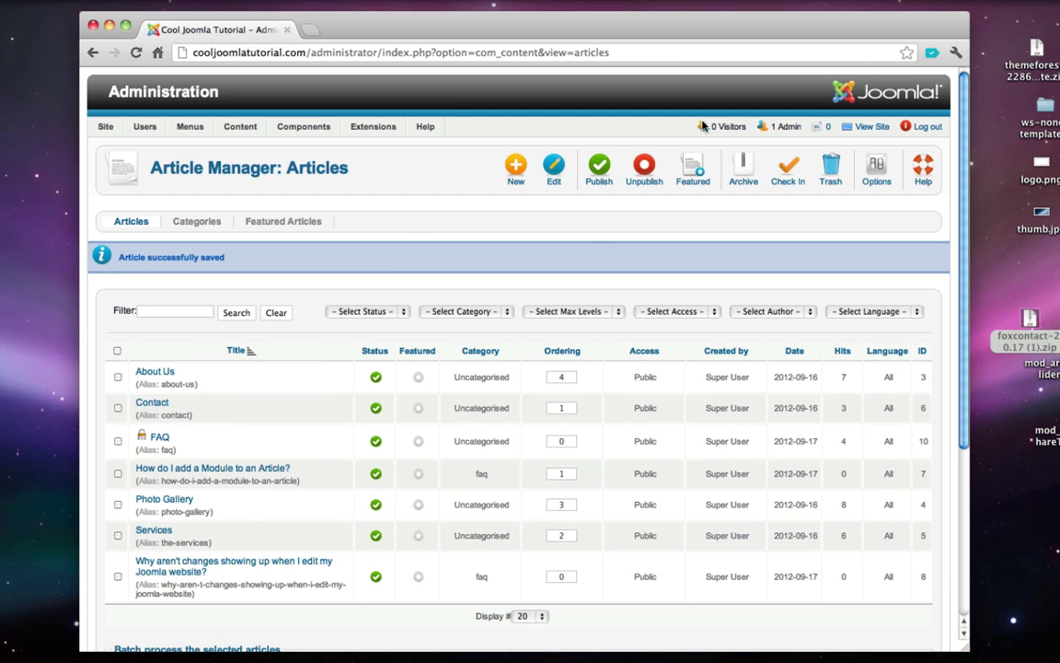
# - Open the public website's Contact page in a new tab
pyautogui.click(857, 132)
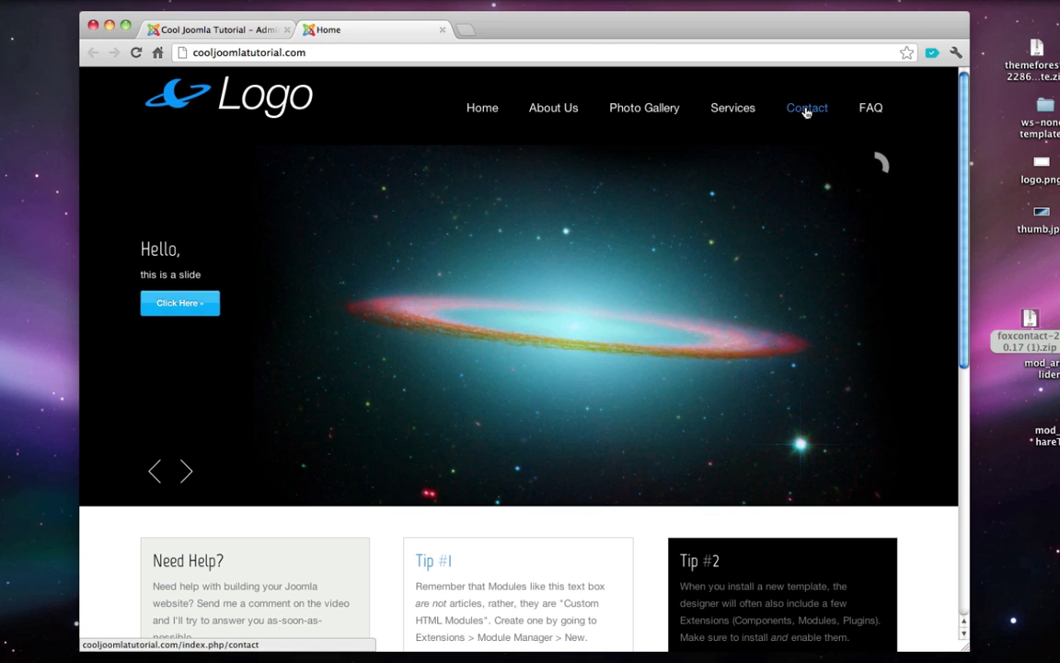
pyautogui.click(806, 108)
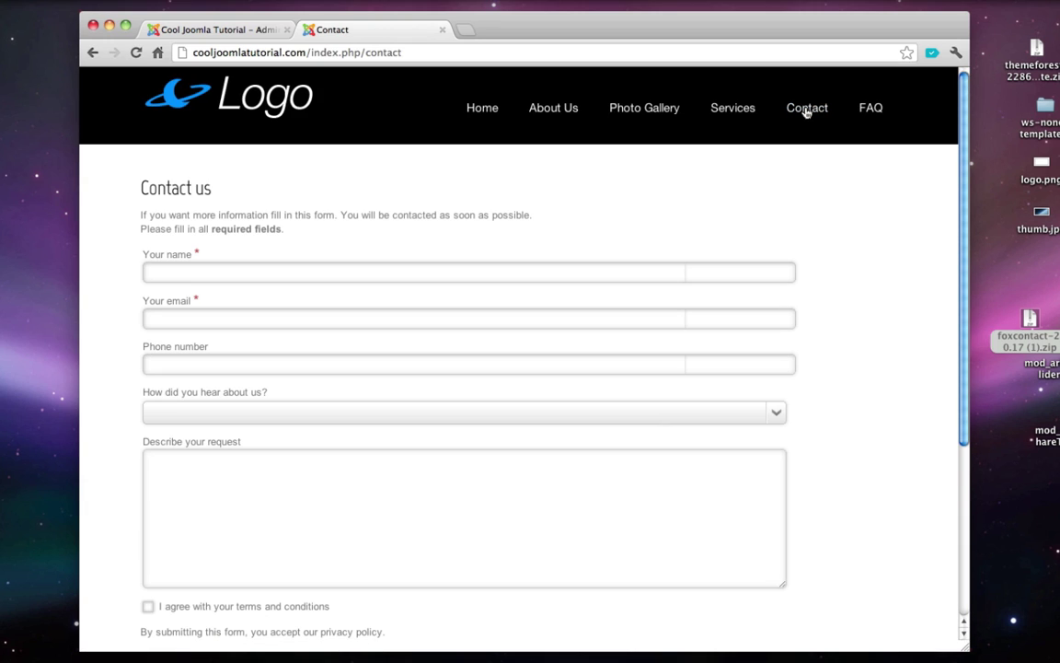
pyautogui.scroll(-2, 806, 112)
pyautogui.scroll(2, 807, 112)
# - Fill in the form's name, email and phone fields, choosing Internet search as the referral source
pyautogui.click(237, 278)
pyautogui.press('Tab')
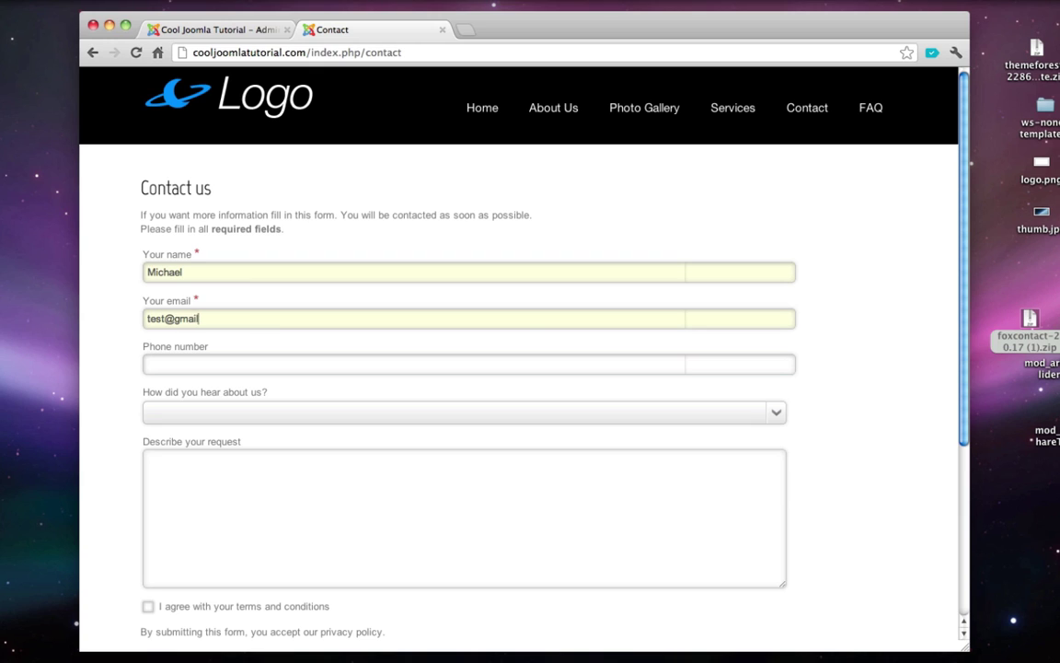
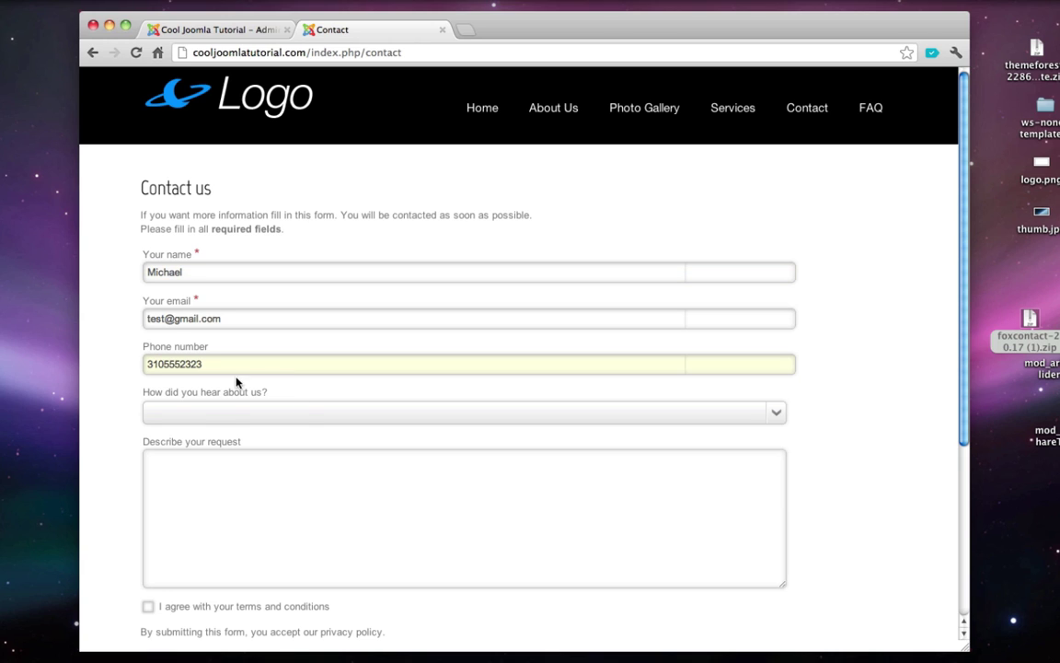
pyautogui.click(219, 418)
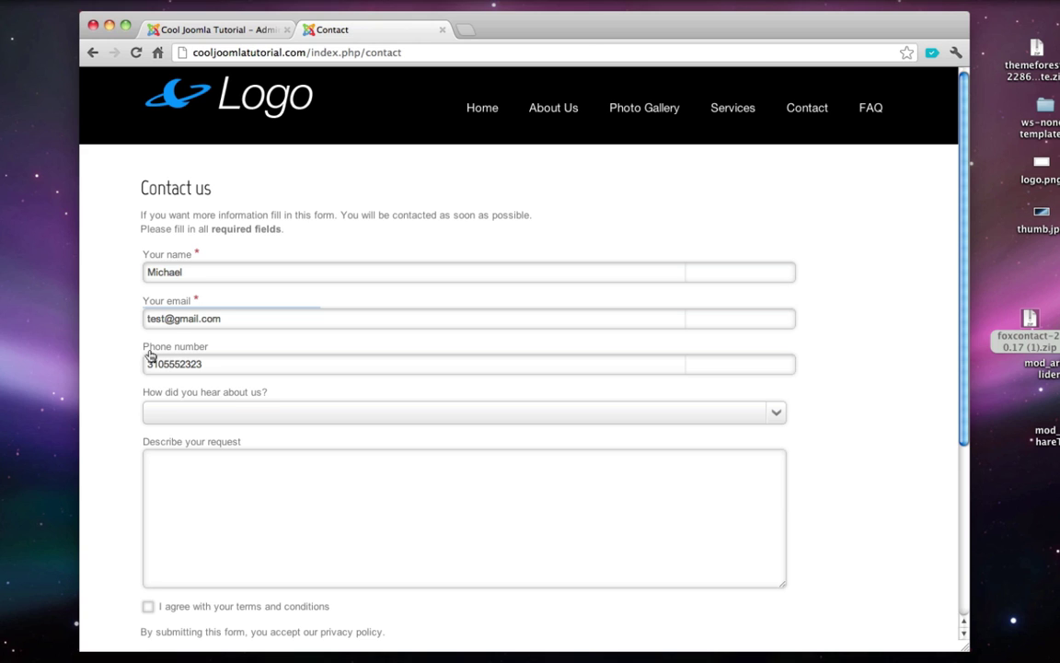
pyautogui.click(354, 413)
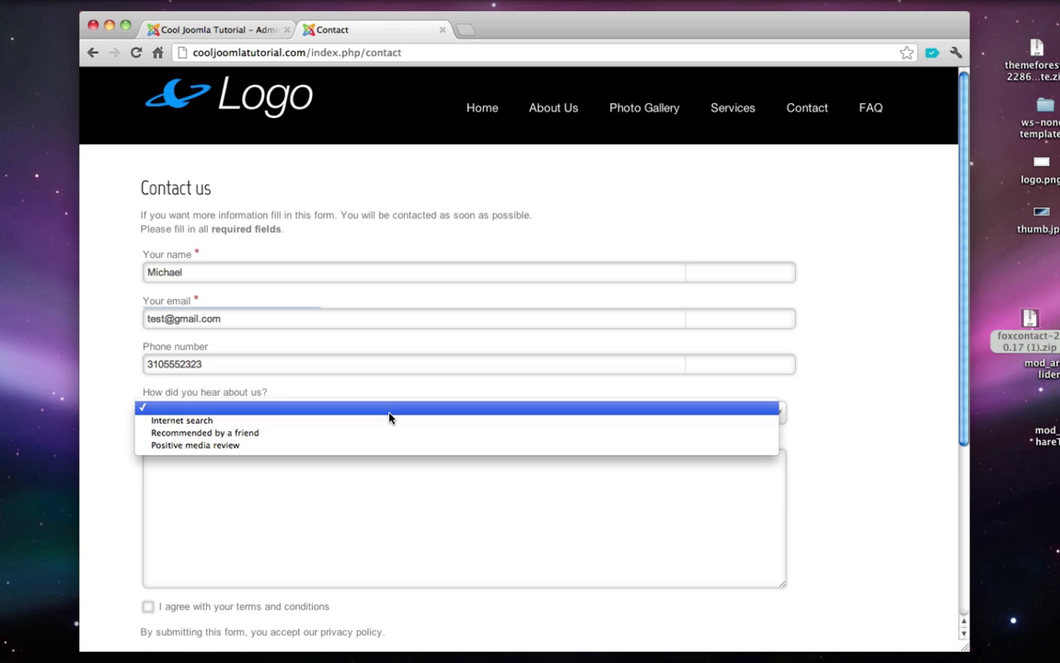
pyautogui.click(279, 421)
# - Write 'Hello, this is a test!' as the request, accept the terms and submit the form
pyautogui.click(260, 504)
pyautogui.write('Hello,')
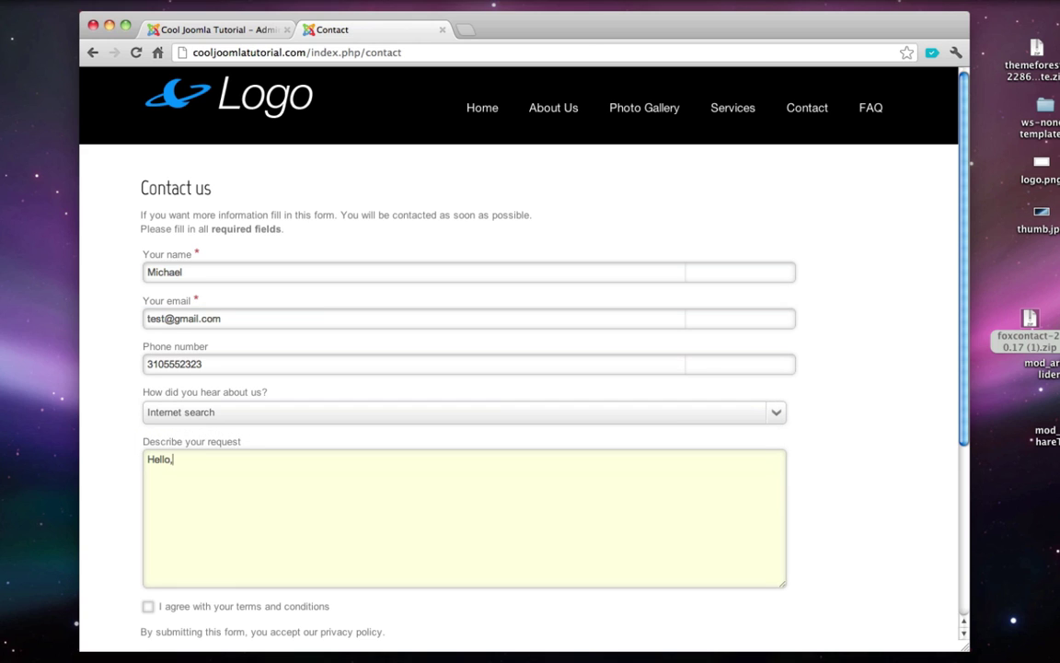
pyautogui.write(' this is a test!')
pyautogui.scroll(-3, 120, 515)
pyautogui.click(148, 515)
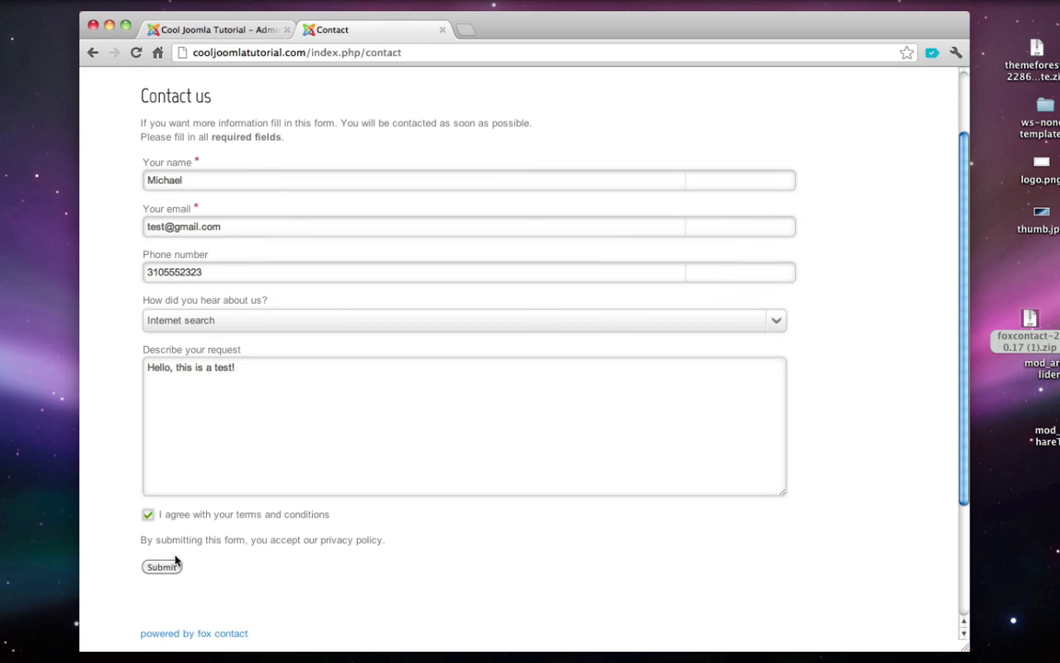
pyautogui.click(169, 570)
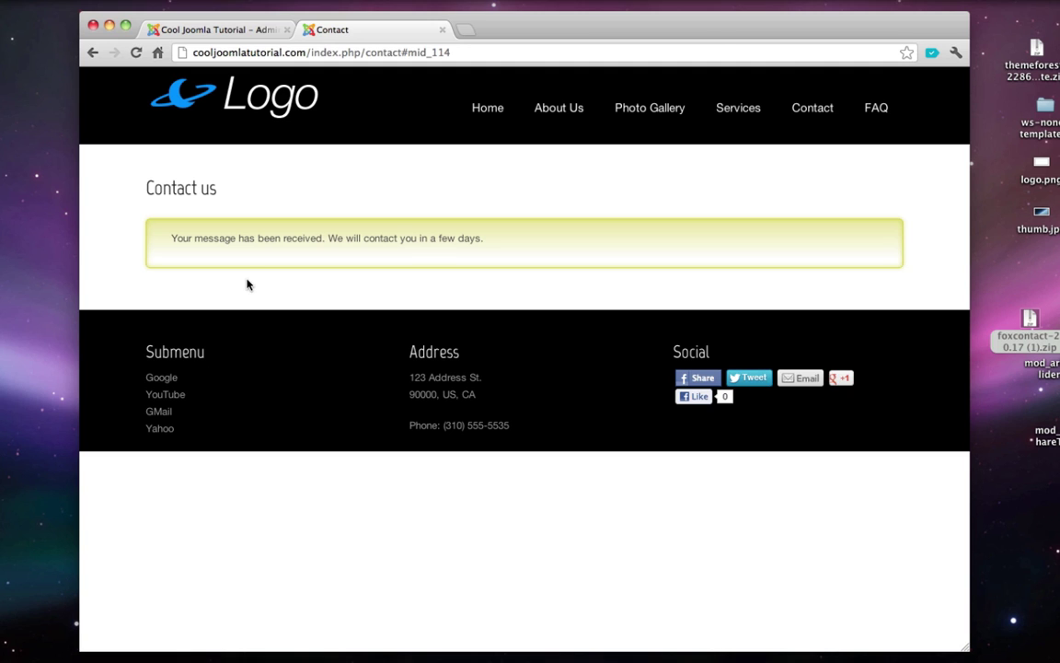
pyautogui.hotkey('ctrl', 't')
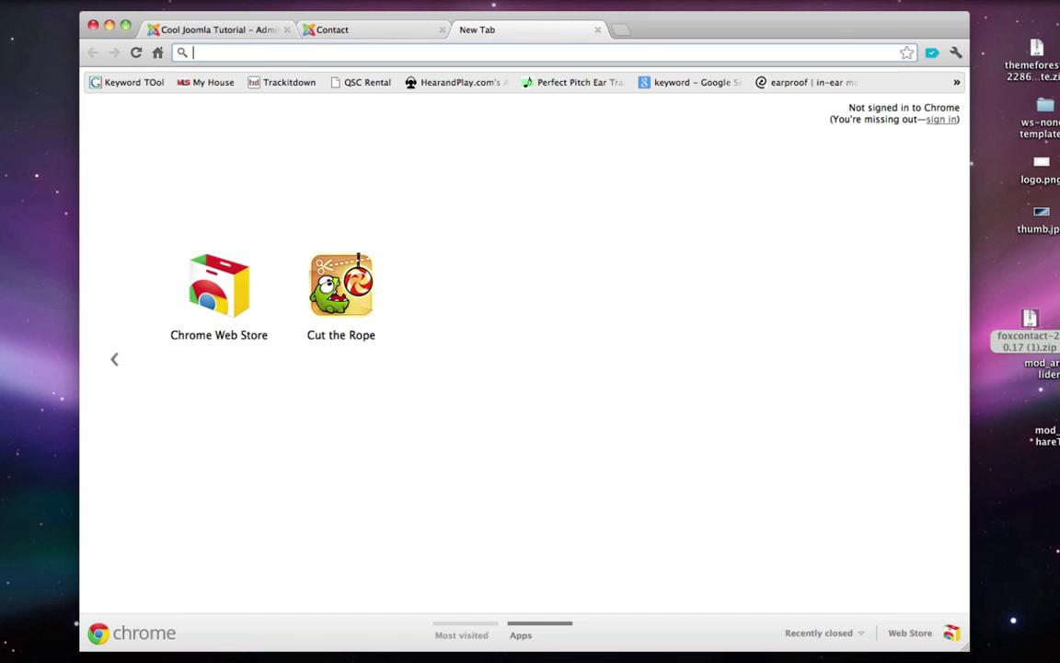
# - Check Gmail for the 'Information request from your website' email, then close that tab
pyautogui.write('gmail.com')
pyautogui.press('Return')
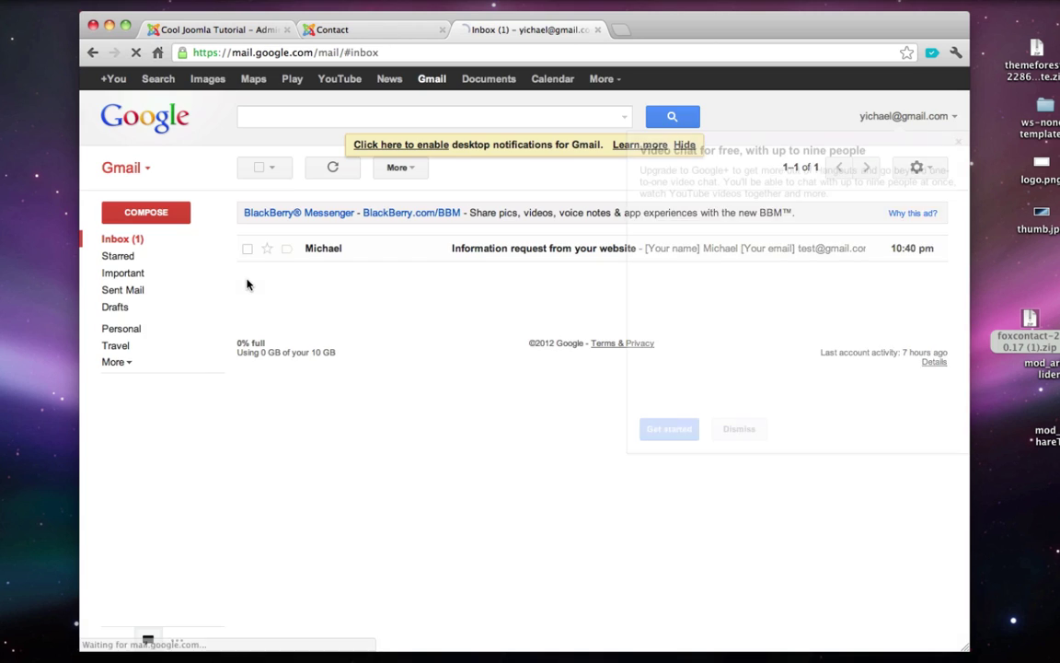
pyautogui.click(958, 142)
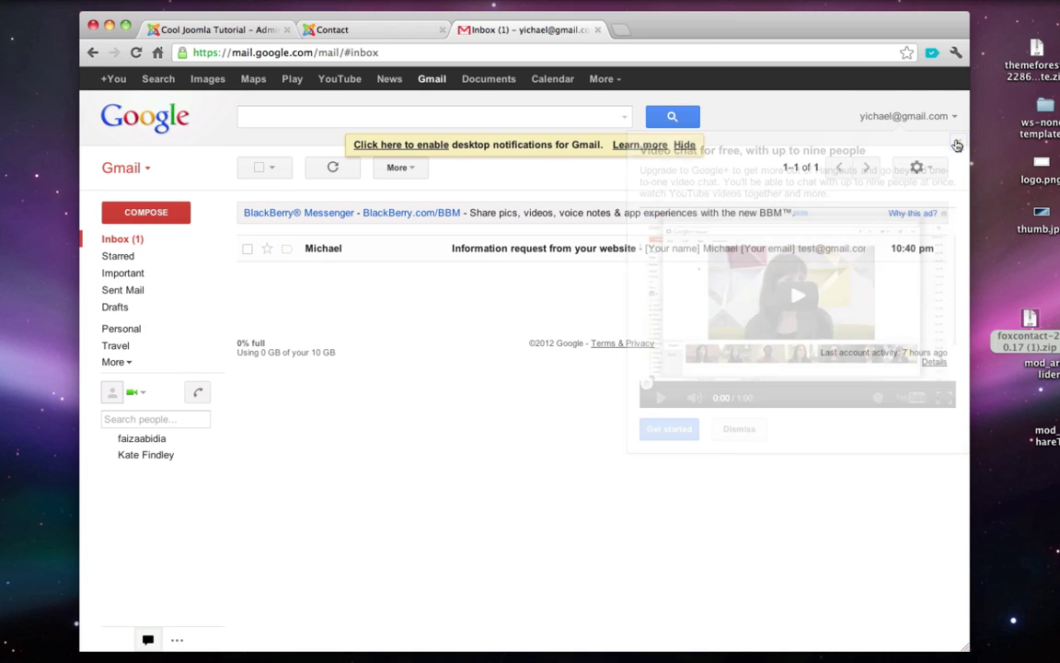
pyautogui.click(495, 249)
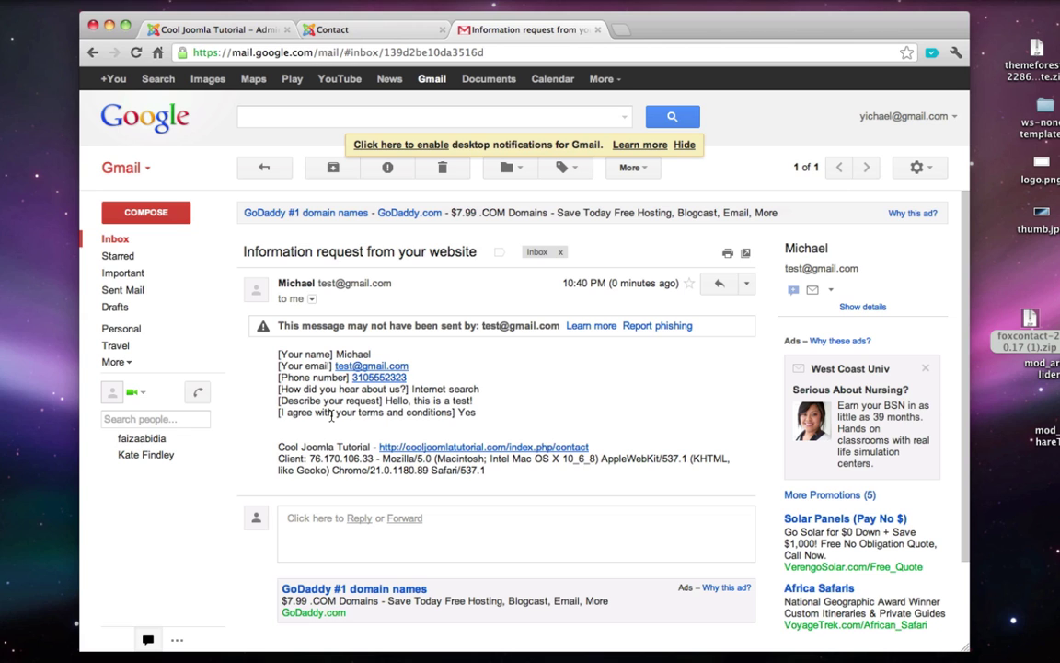
pyautogui.click(597, 29)
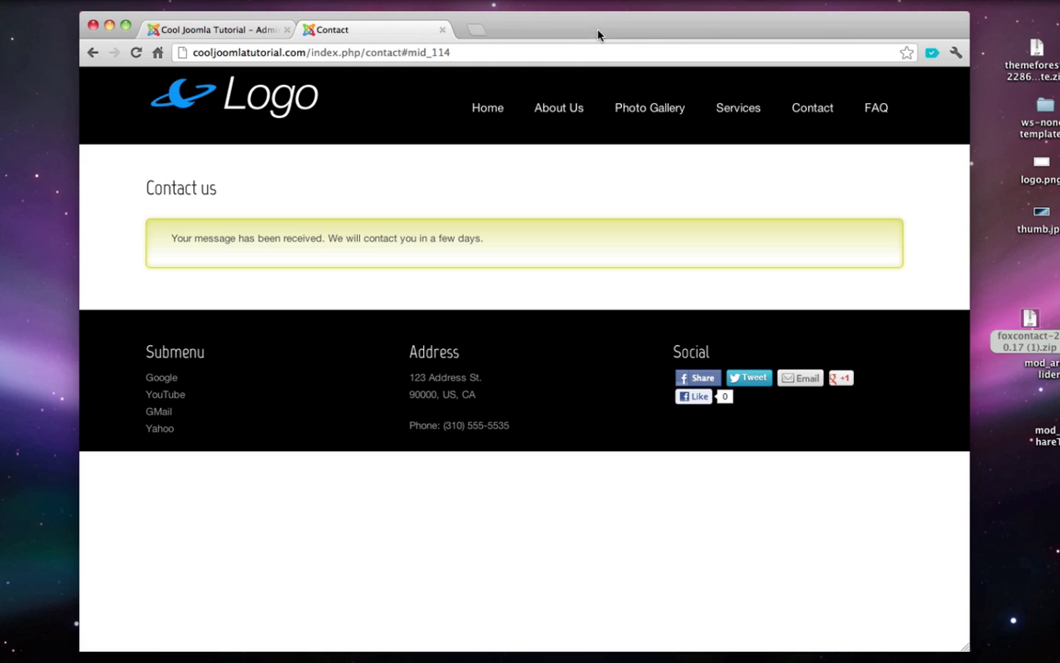
# - Reload the site's Contact page with an empty form, then close the front-end tab
pyautogui.click(804, 118)
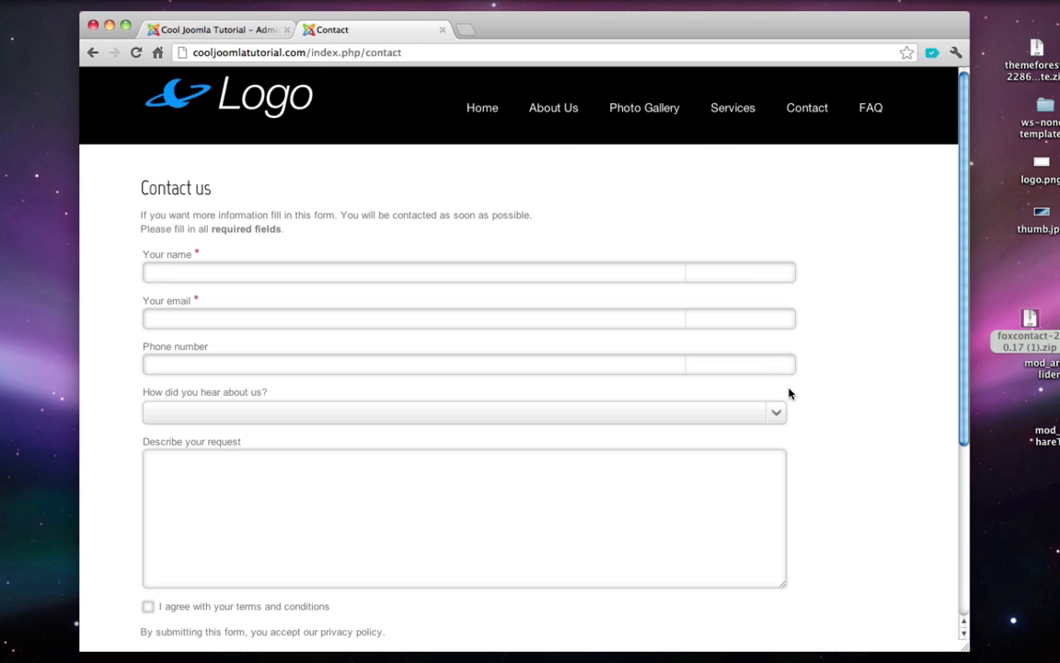
pyautogui.click(443, 31)
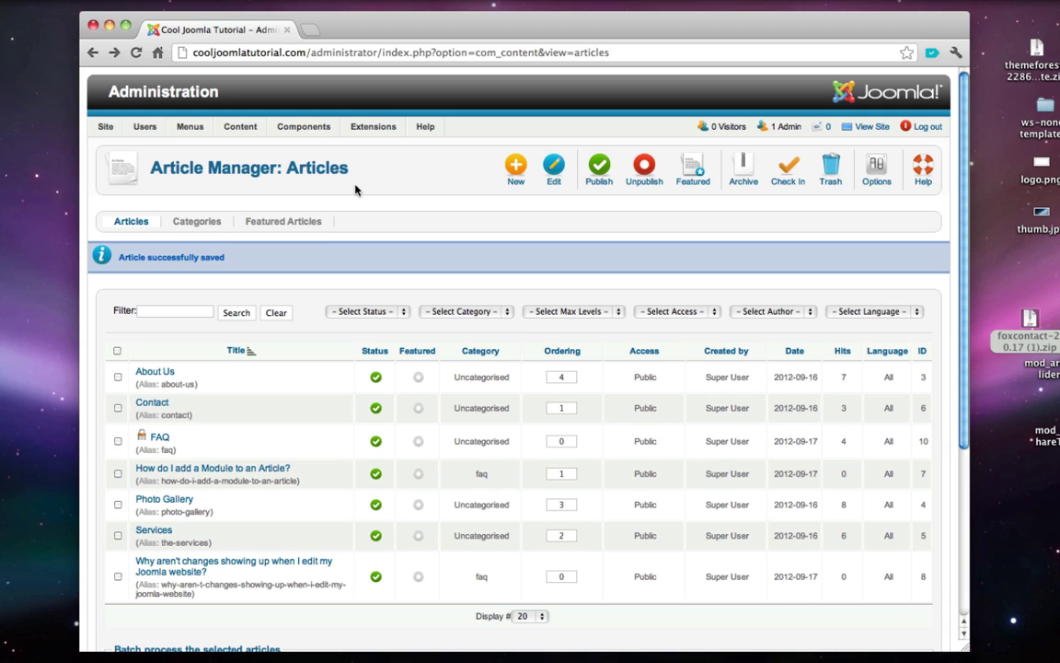
# - Create and save an article category titled 'Contact Info' in the Category Manager
pyautogui.moveTo(191, 130)
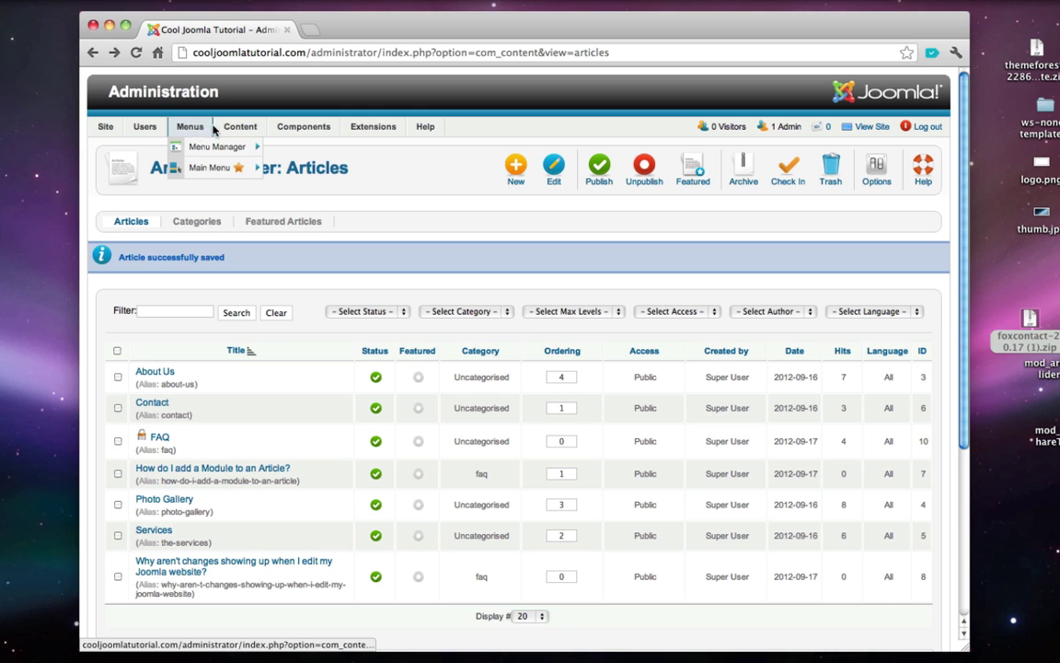
pyautogui.moveTo(238, 128)
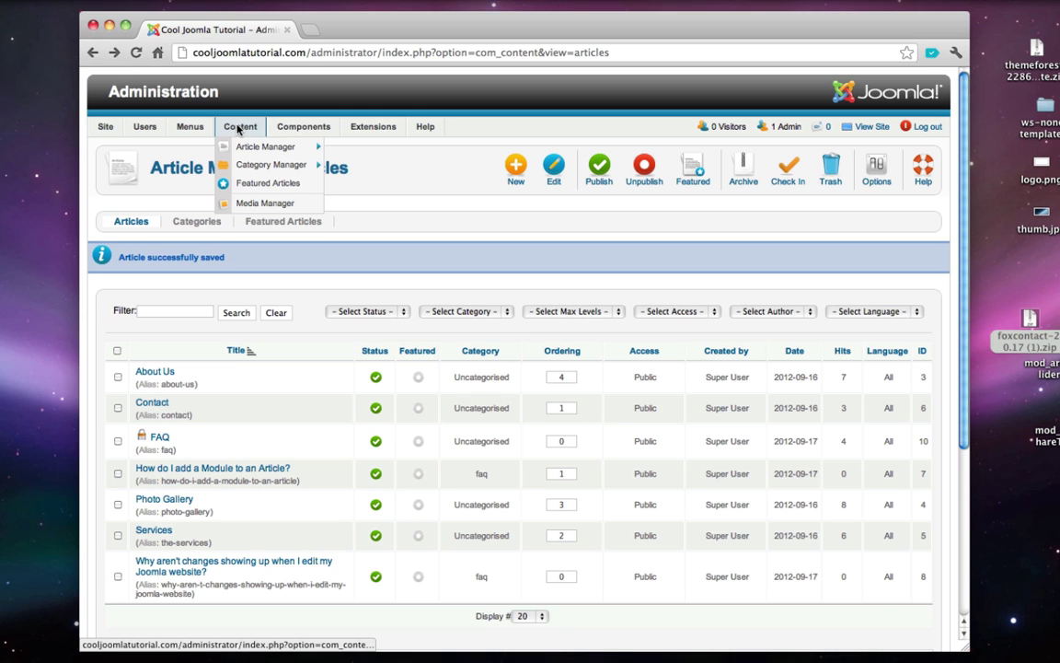
pyautogui.click(269, 173)
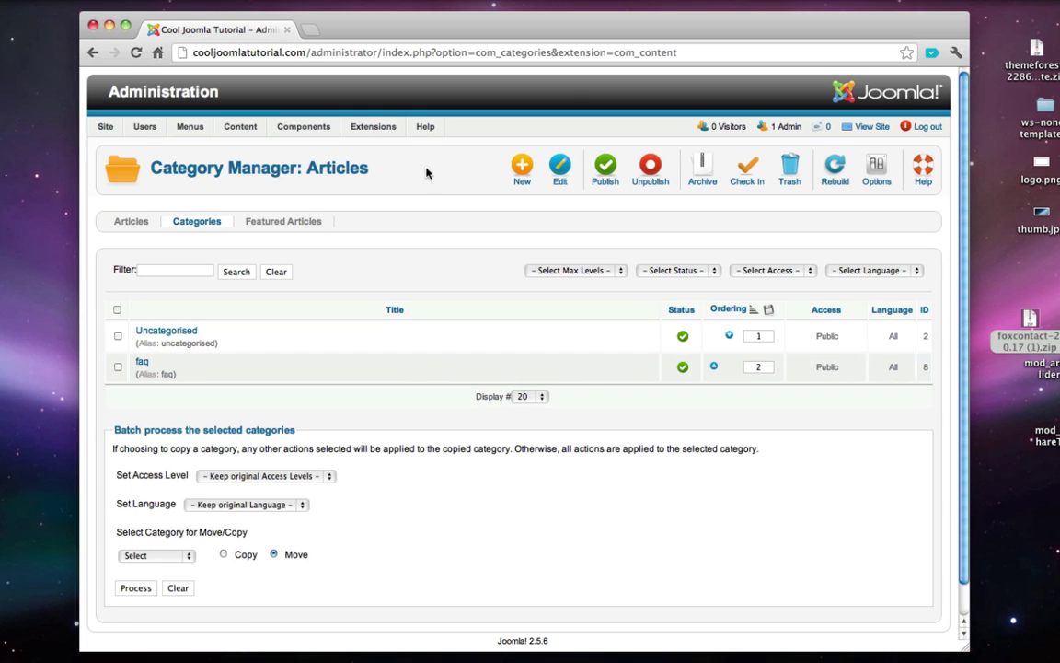
pyautogui.click(520, 173)
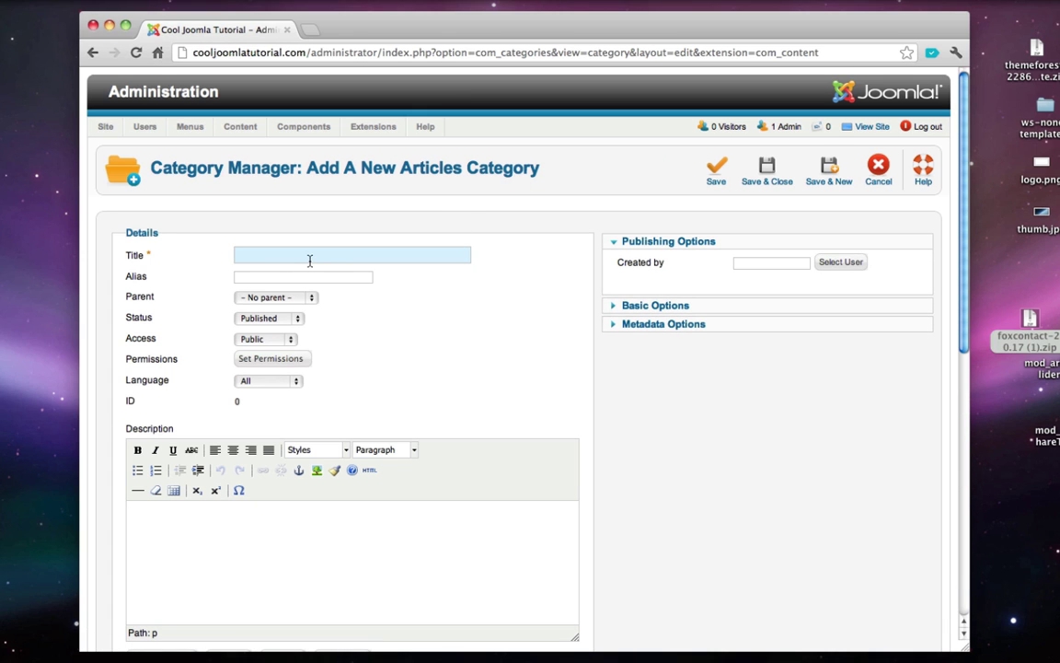
pyautogui.write('Contact Info')
pyautogui.click(778, 170)
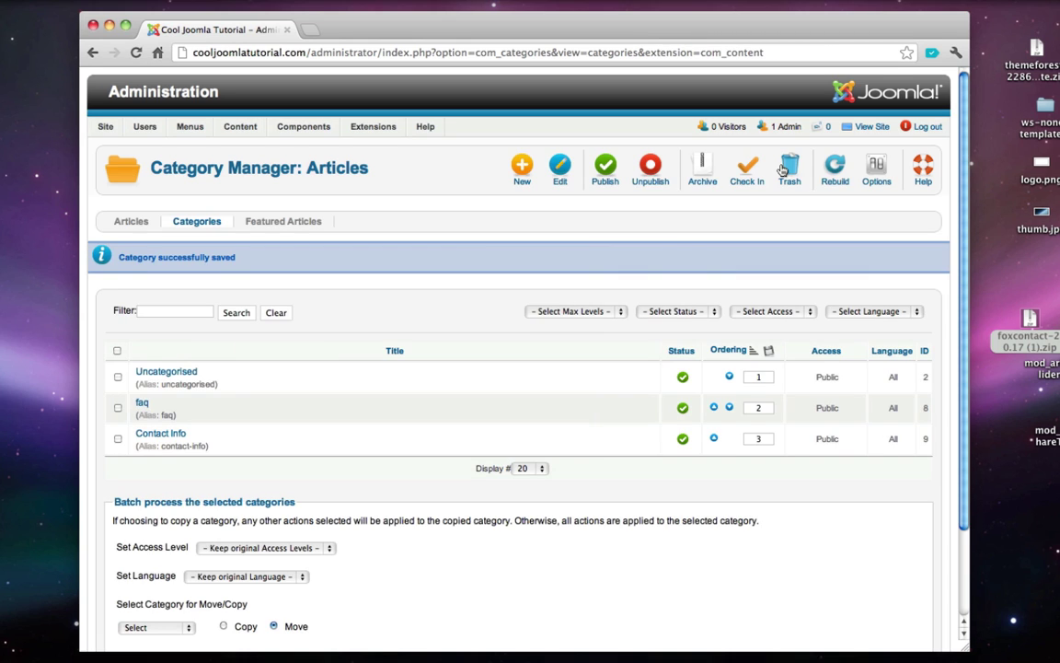
# - Write and save an article titled Phone in Contact Info, containing the phone and fax numbers
pyautogui.moveTo(240, 126)
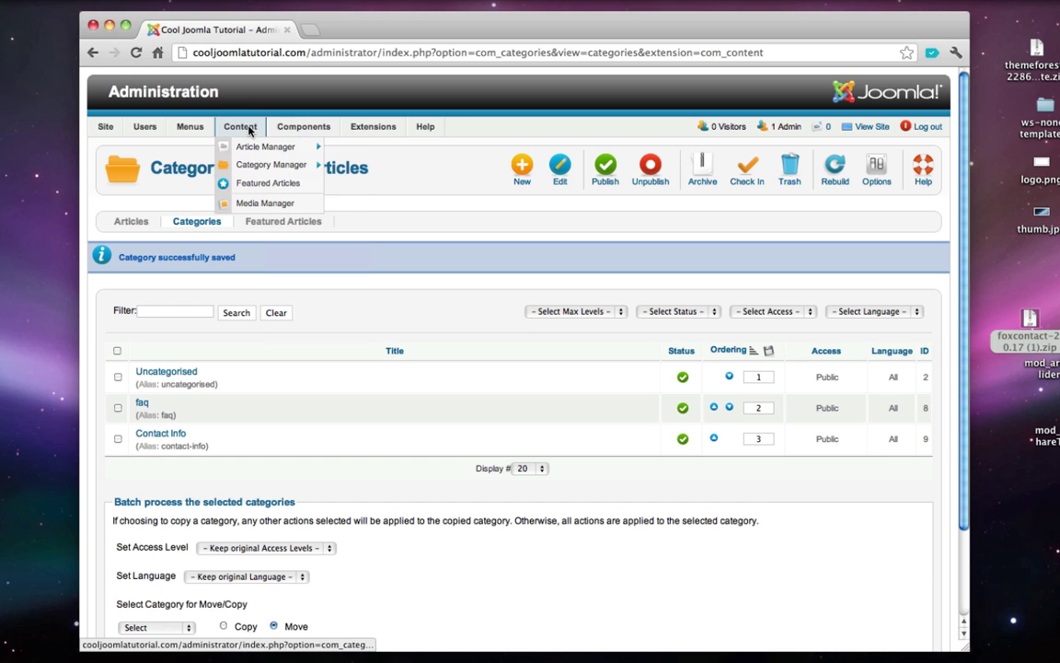
pyautogui.moveTo(256, 147)
pyautogui.click(377, 148)
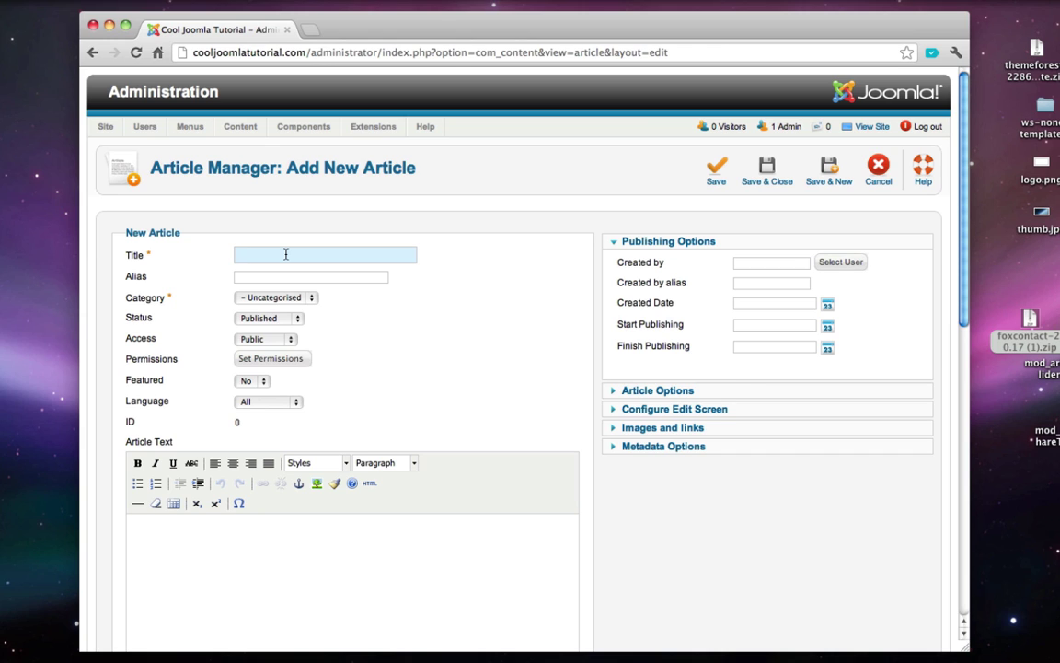
pyautogui.write('Phone')
pyautogui.click(284, 299)
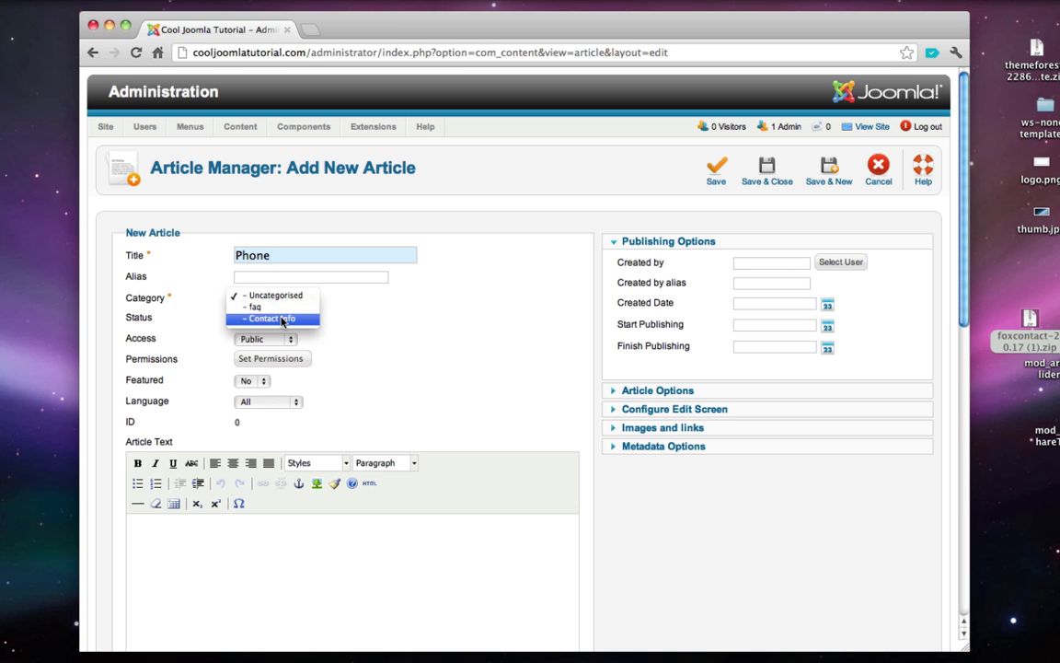
pyautogui.click(283, 319)
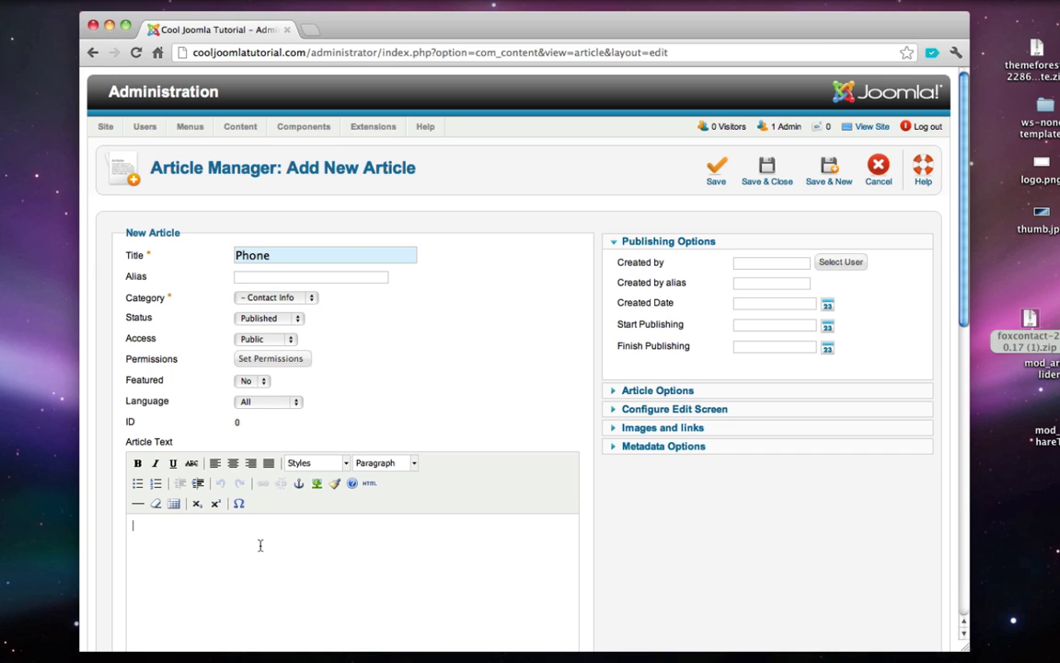
pyautogui.write('Phone: (310) 555-3323 ')
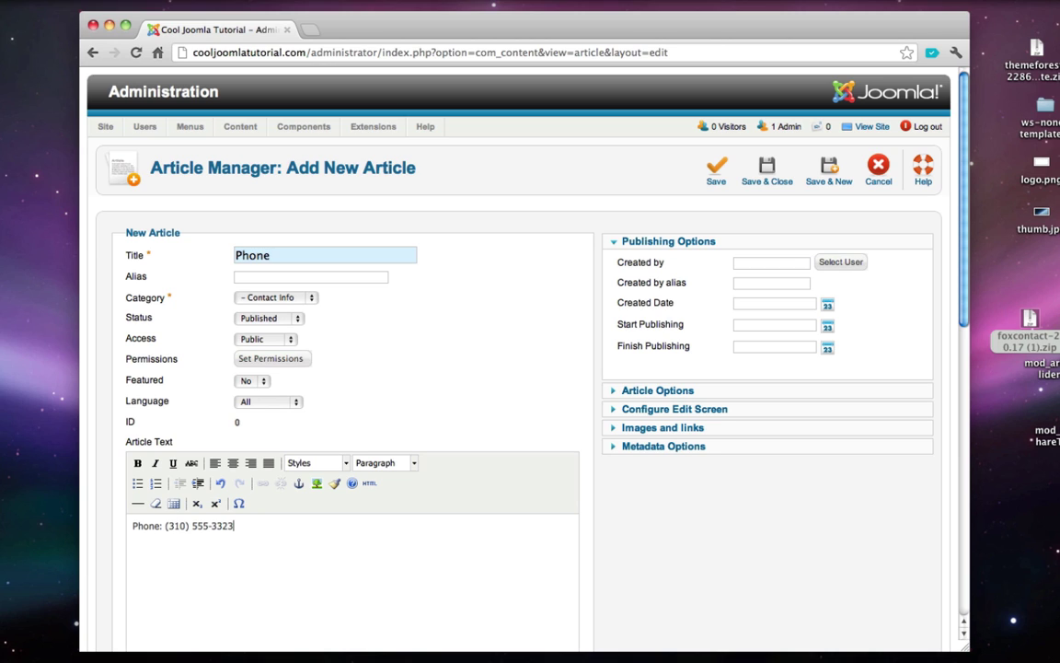
pyautogui.write('Fax: (310) 555-3333')
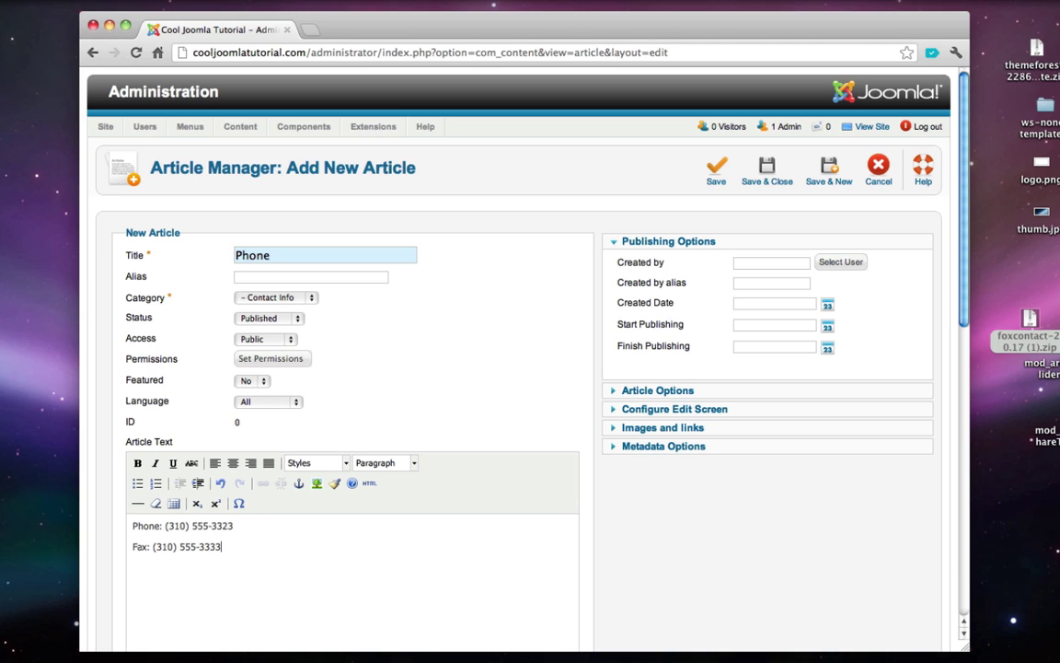
pyautogui.click(771, 162)
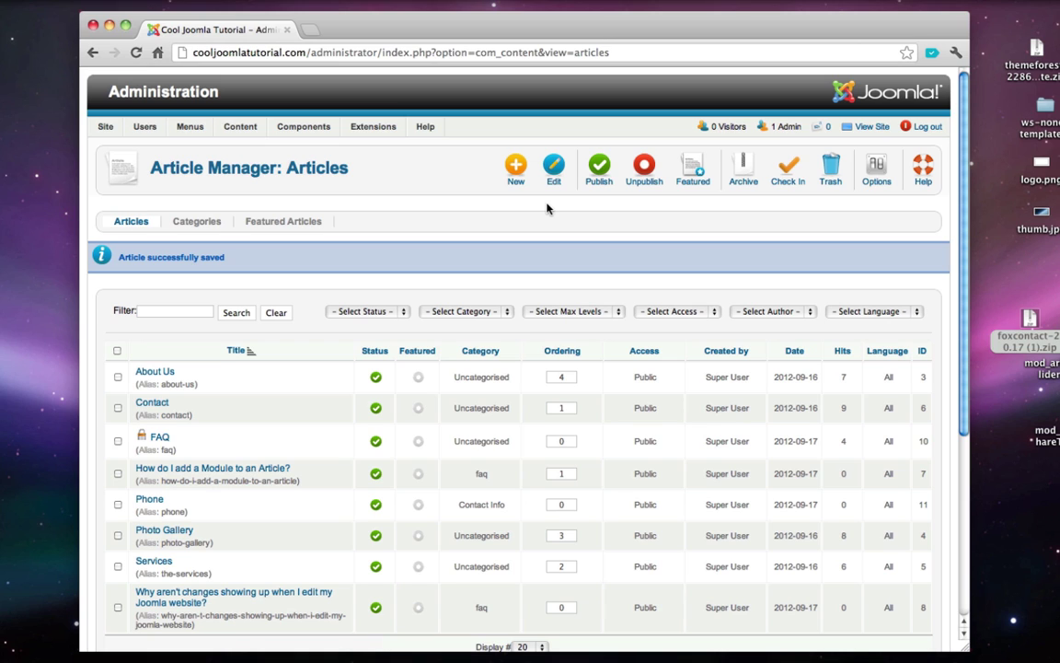
pyautogui.press('super+t')
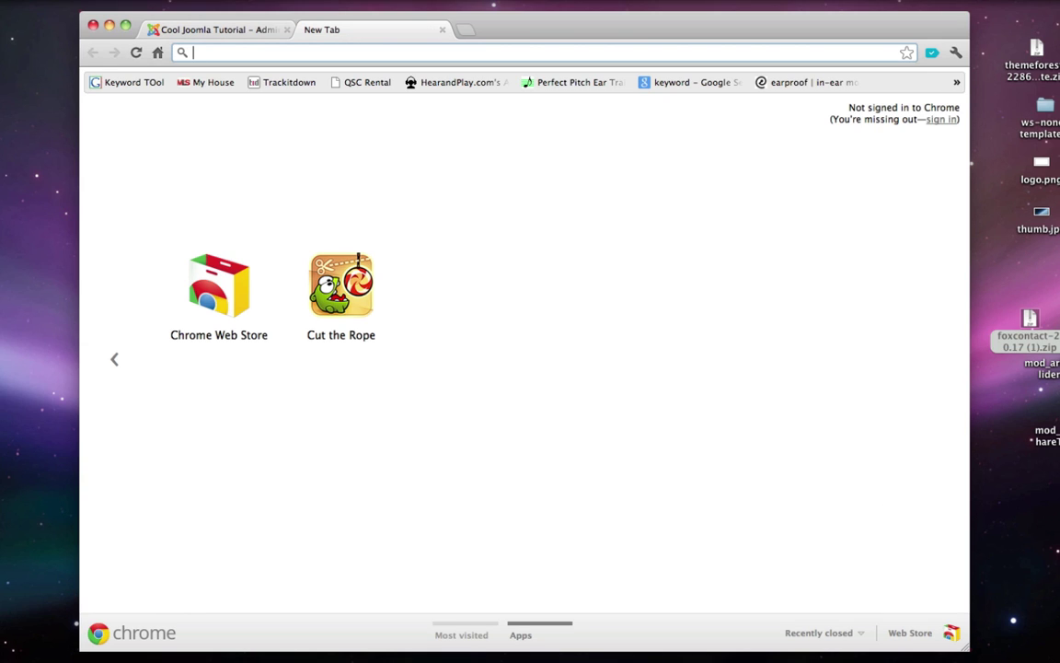
# - Search Google for 'google map generator' and open the Free Google Map Generator result
pyautogui.write('google.com')
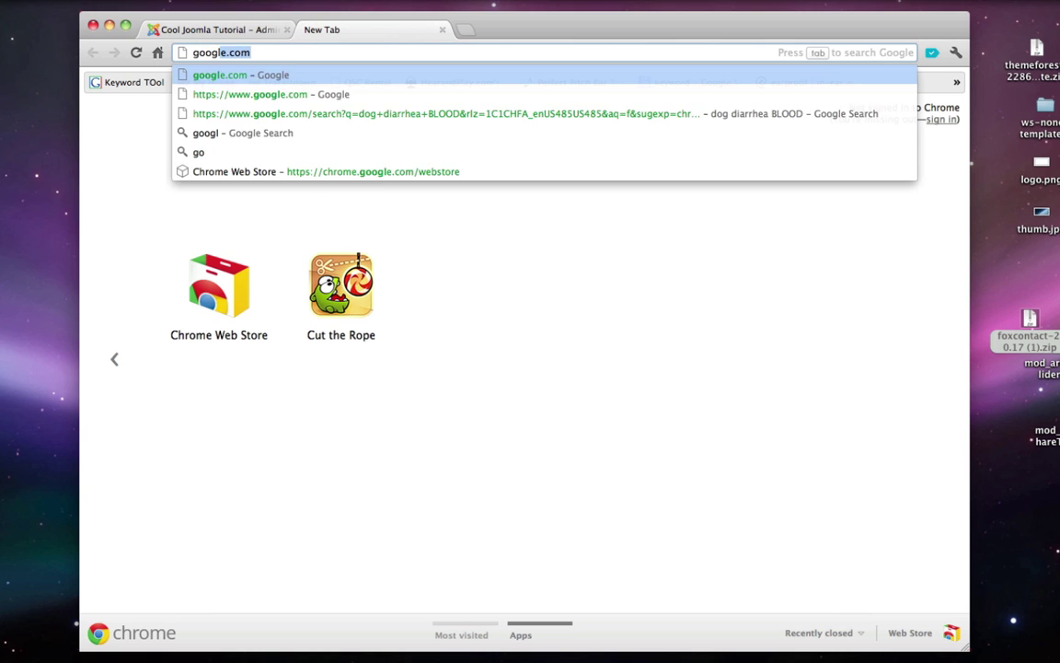
pyautogui.press('Return')
pyautogui.write('goo')
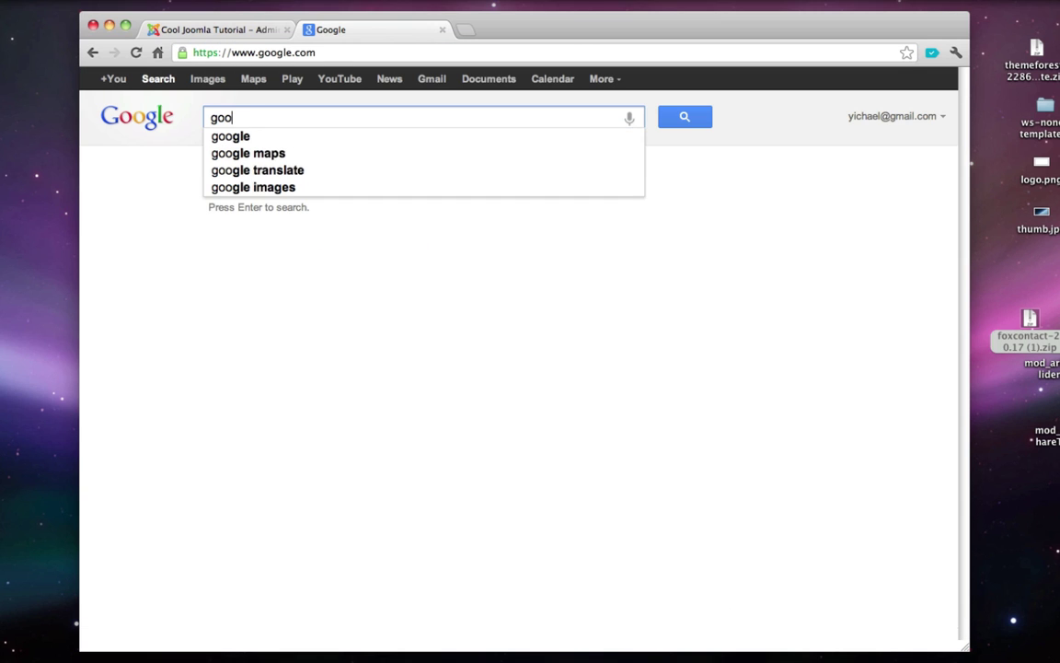
pyautogui.write('gle map generator')
pyautogui.press('Return')
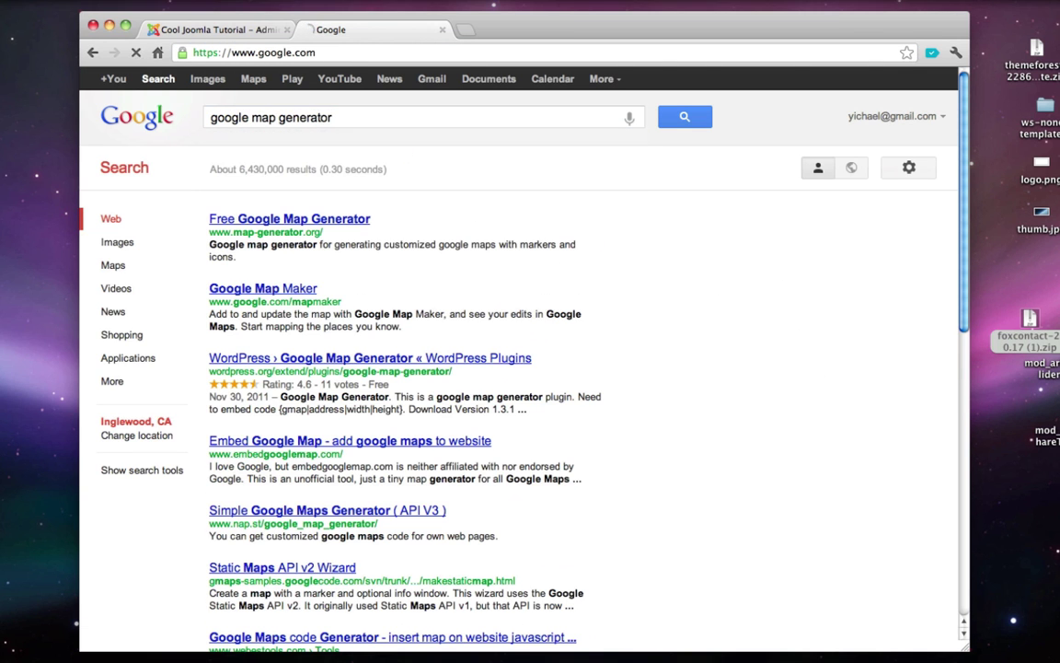
pyautogui.click(309, 226)
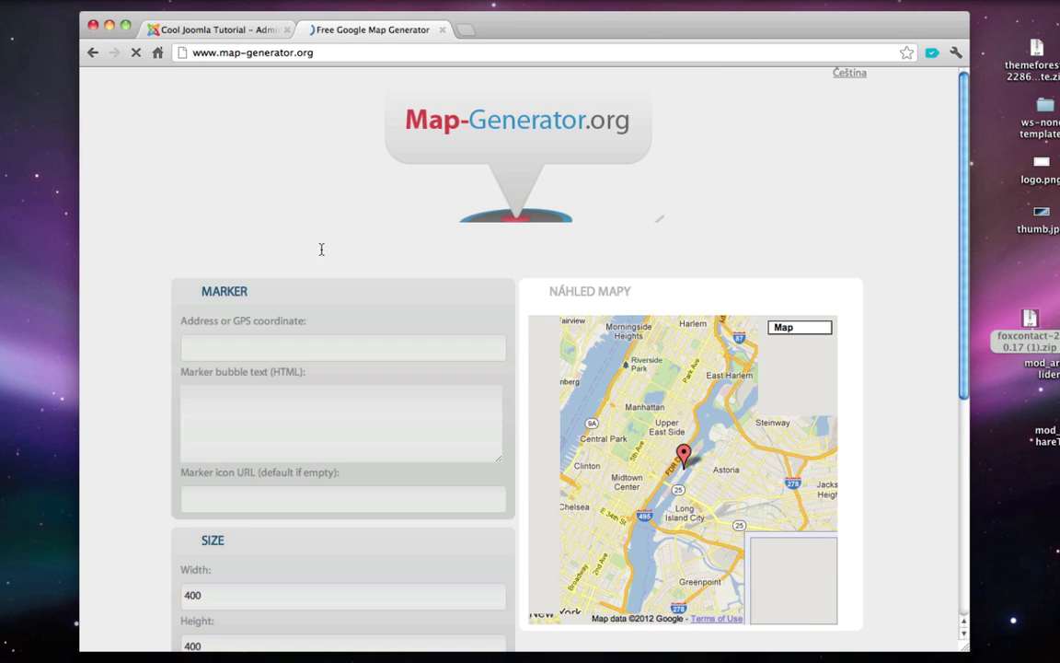
# - Set the map address to los angeles with width 285 and height 550
pyautogui.scroll(-2, 318, 253)
pyautogui.click(303, 268)
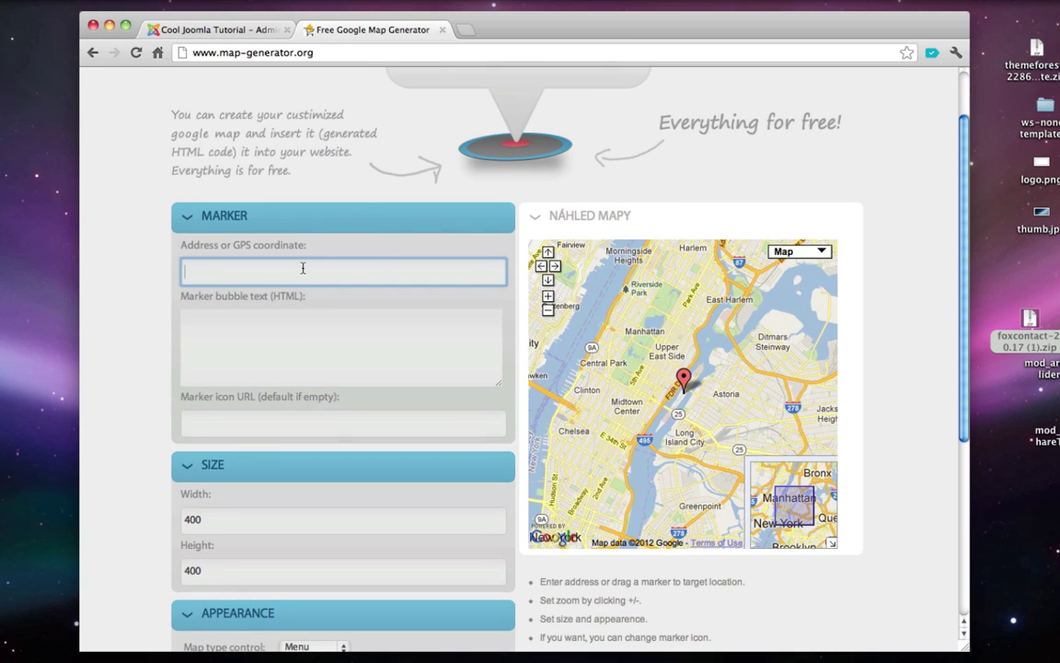
pyautogui.write('los angeles')
pyautogui.scroll(-2, 270, 239)
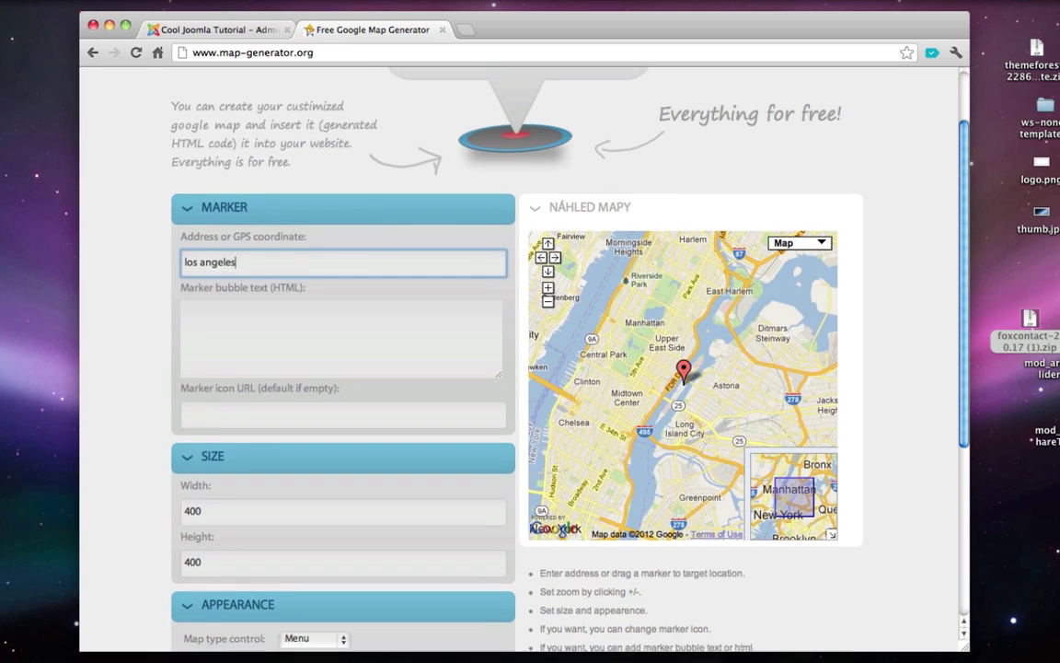
pyautogui.scroll(-1, 170, 377)
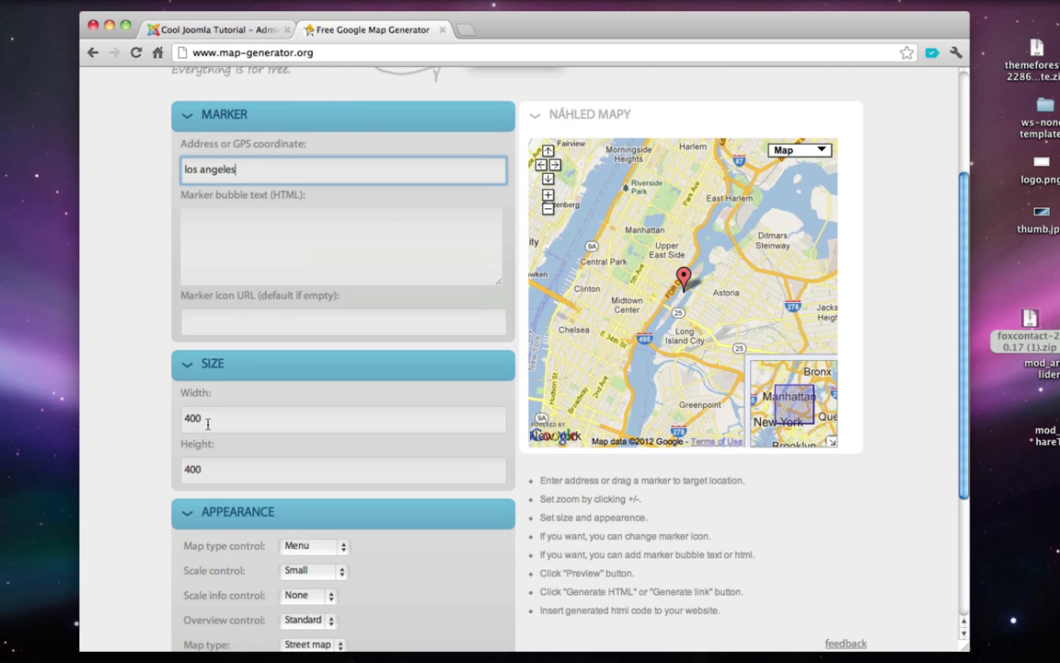
pyautogui.click(194, 421)
pyautogui.moveTo(193, 421); pyautogui.dragTo(182, 420)
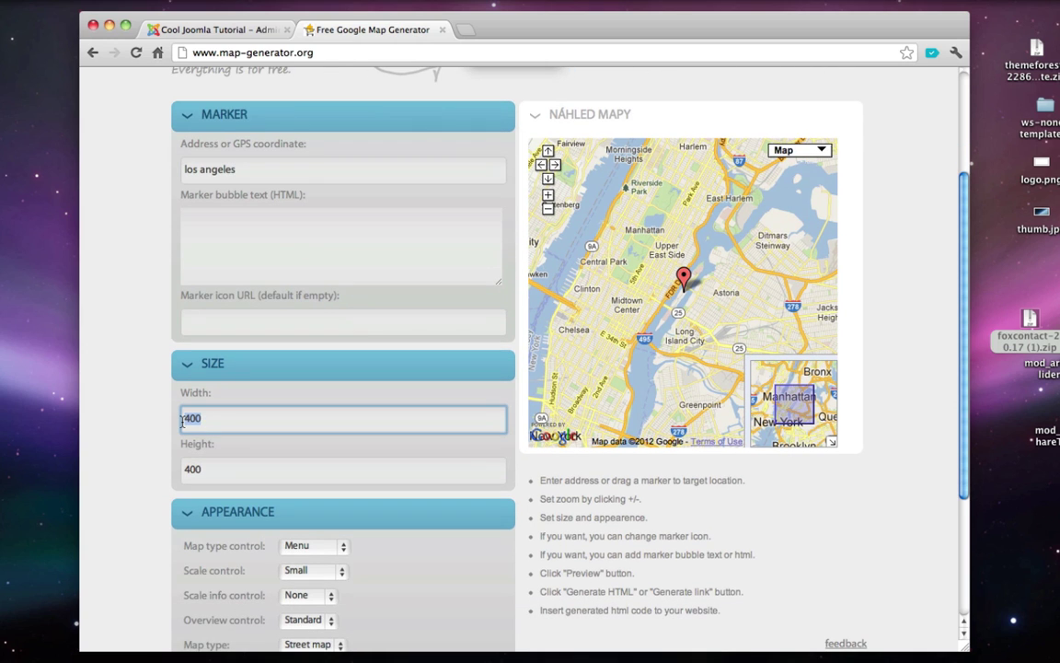
pyautogui.write('285')
pyautogui.moveTo(195, 469); pyautogui.dragTo(178, 474)
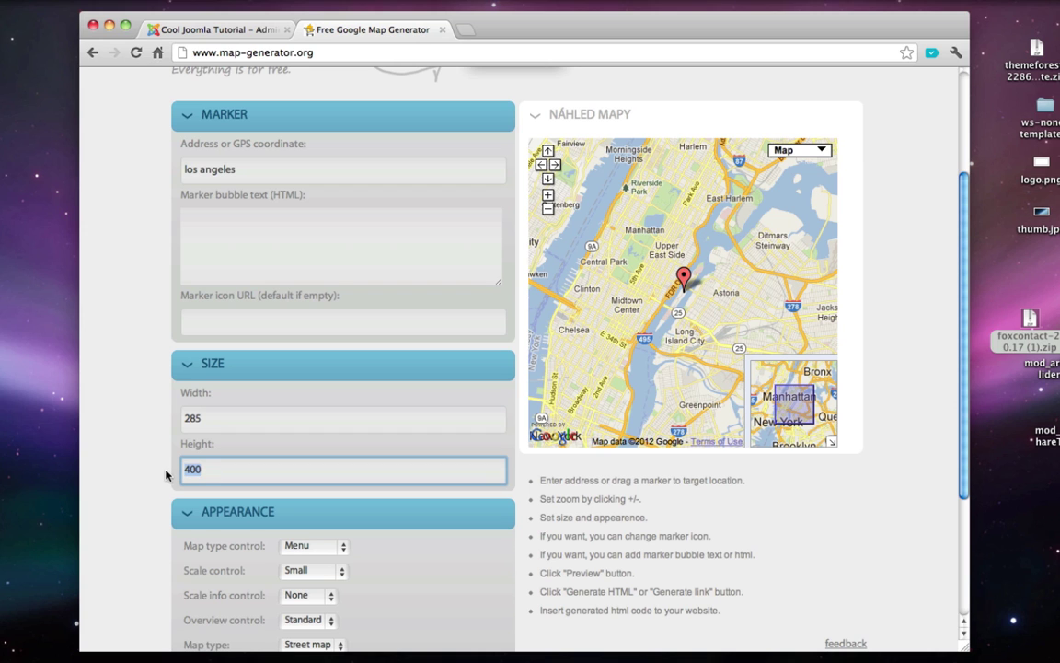
pyautogui.write('550')
# - Set the map type, scale, scale info and overview controls to None, keeping the Street map type
pyautogui.scroll(-1, 165, 475)
pyautogui.scroll(-3, 199, 474)
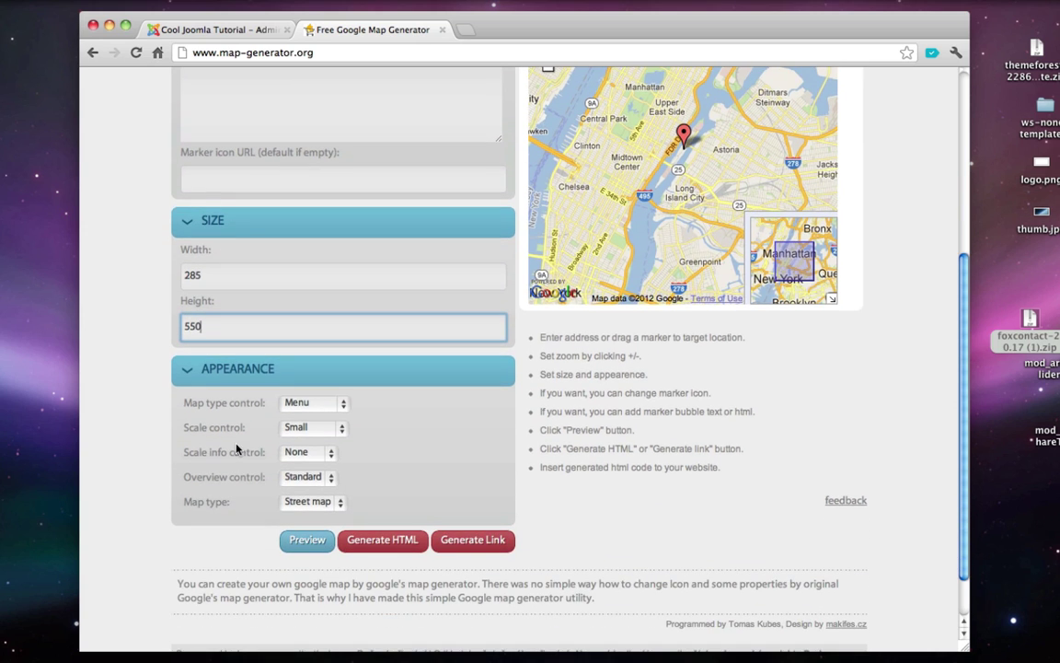
pyautogui.click(303, 405)
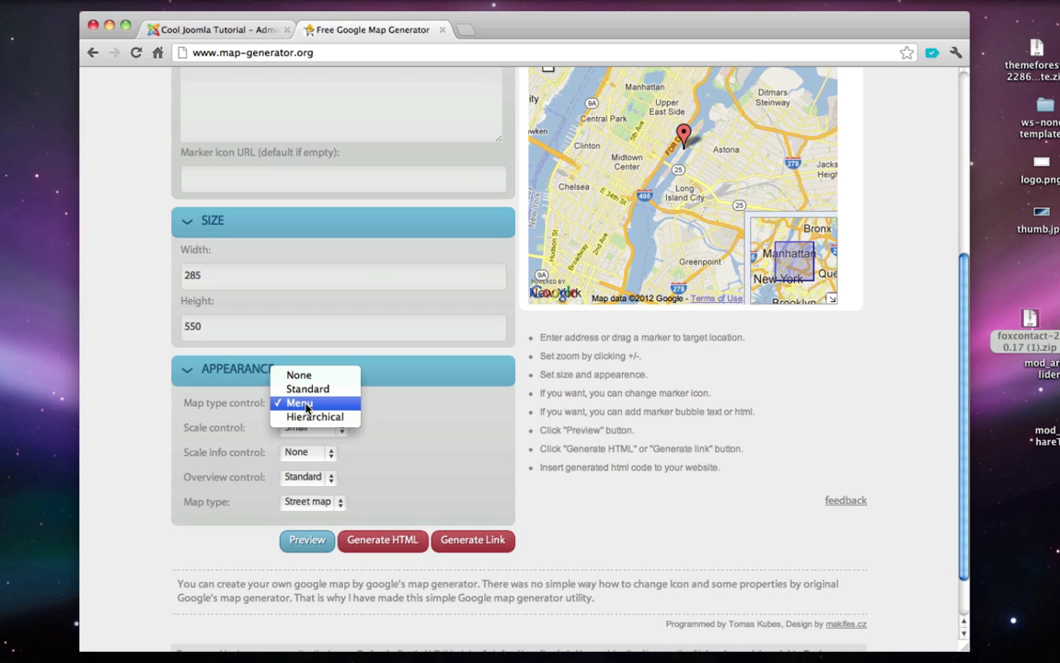
pyautogui.click(342, 361)
pyautogui.click(303, 405)
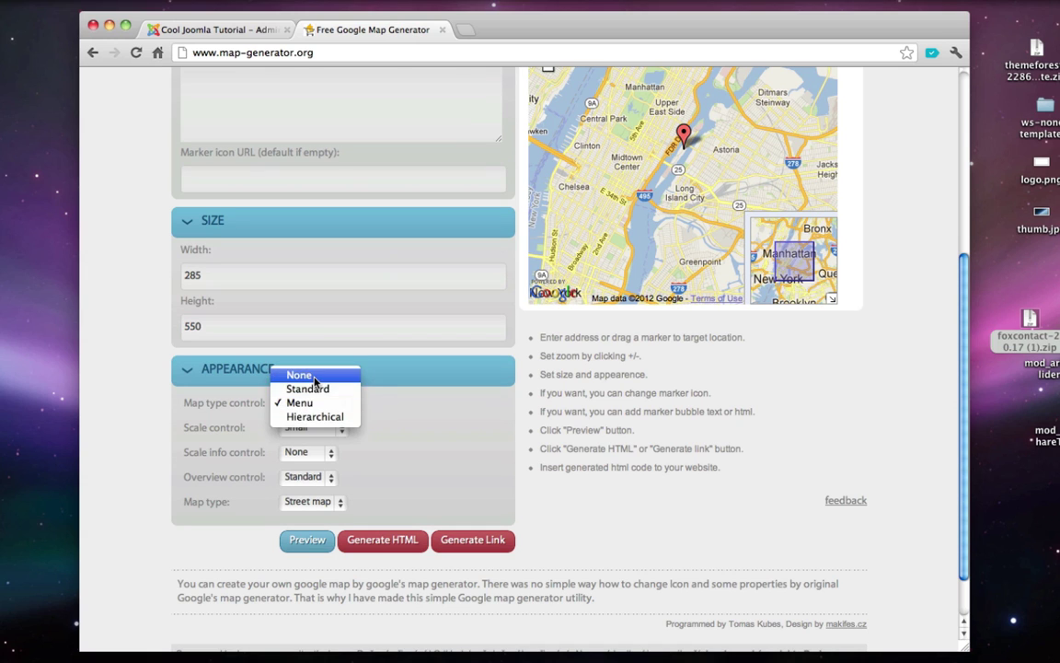
pyautogui.click(285, 374)
pyautogui.click(300, 429)
pyautogui.click(299, 413)
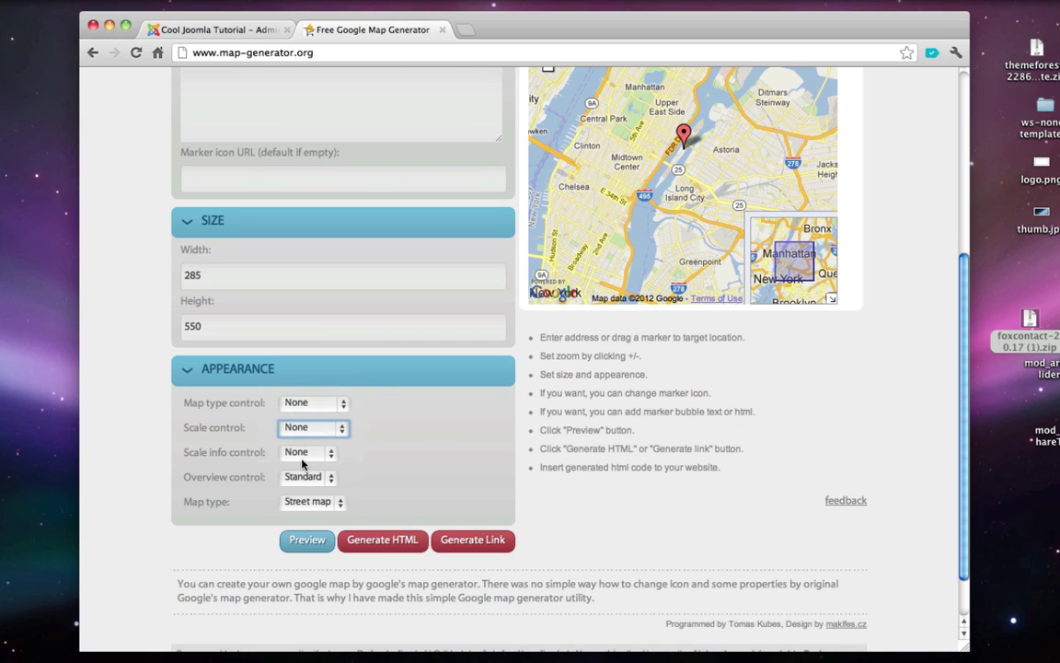
pyautogui.click(306, 452)
pyautogui.click(308, 457)
pyautogui.click(306, 477)
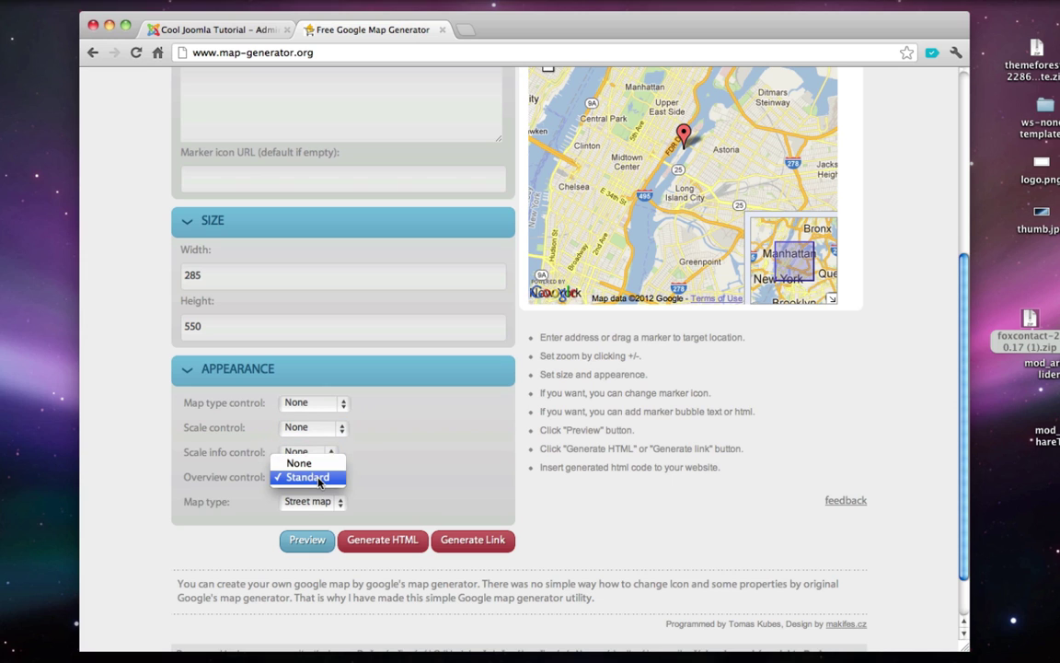
pyautogui.click(300, 461)
pyautogui.click(308, 501)
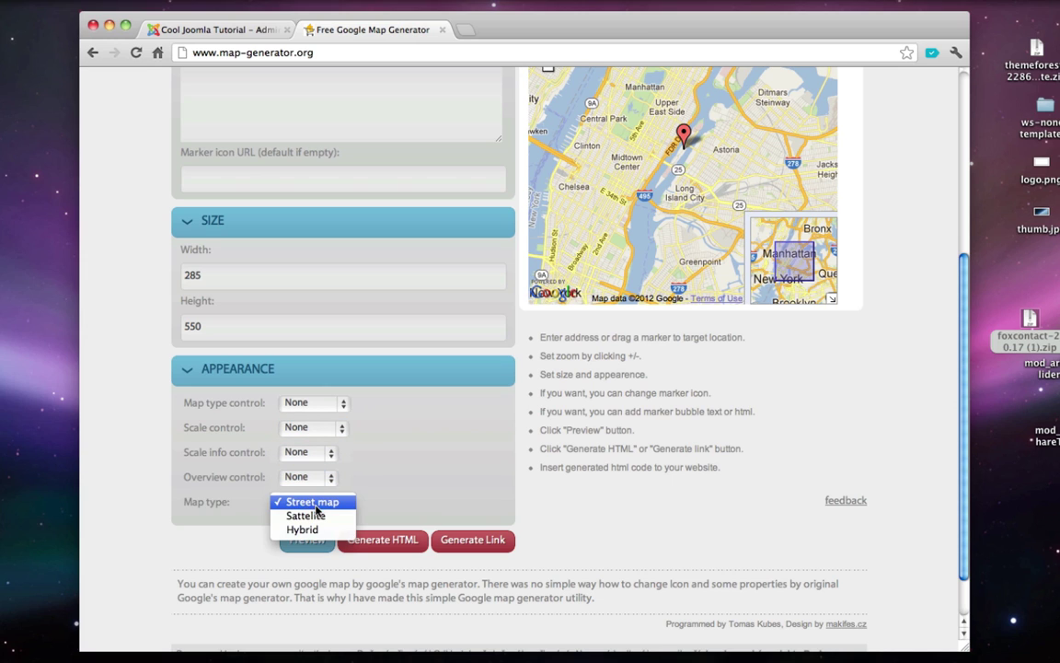
pyautogui.click(312, 502)
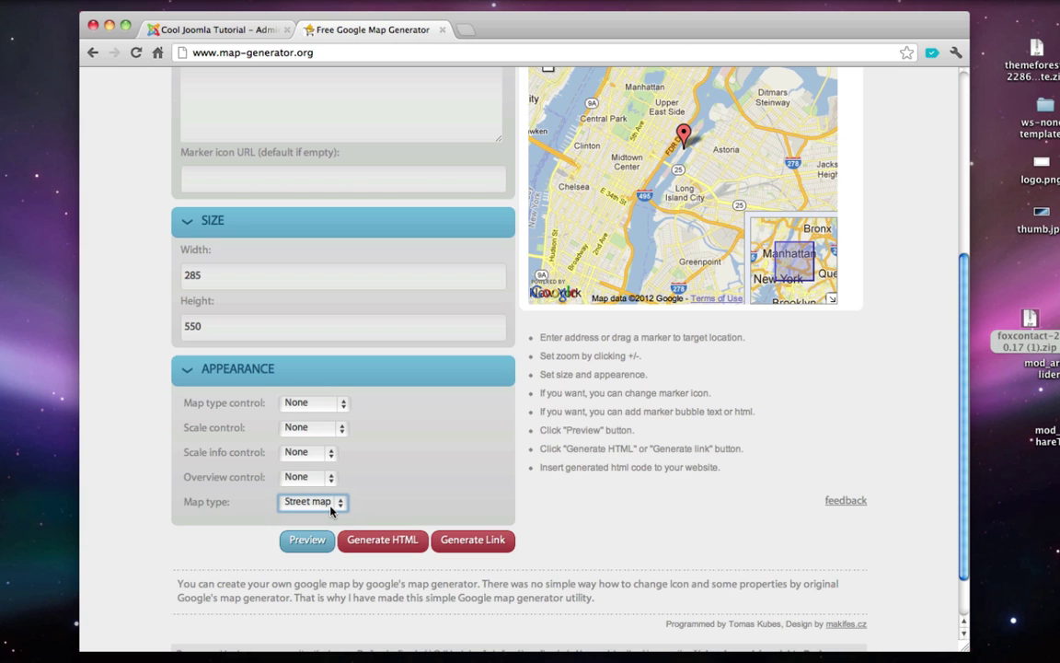
# - Generate the HTML and select the iframe embed code, then close the generator tab
pyautogui.click(368, 537)
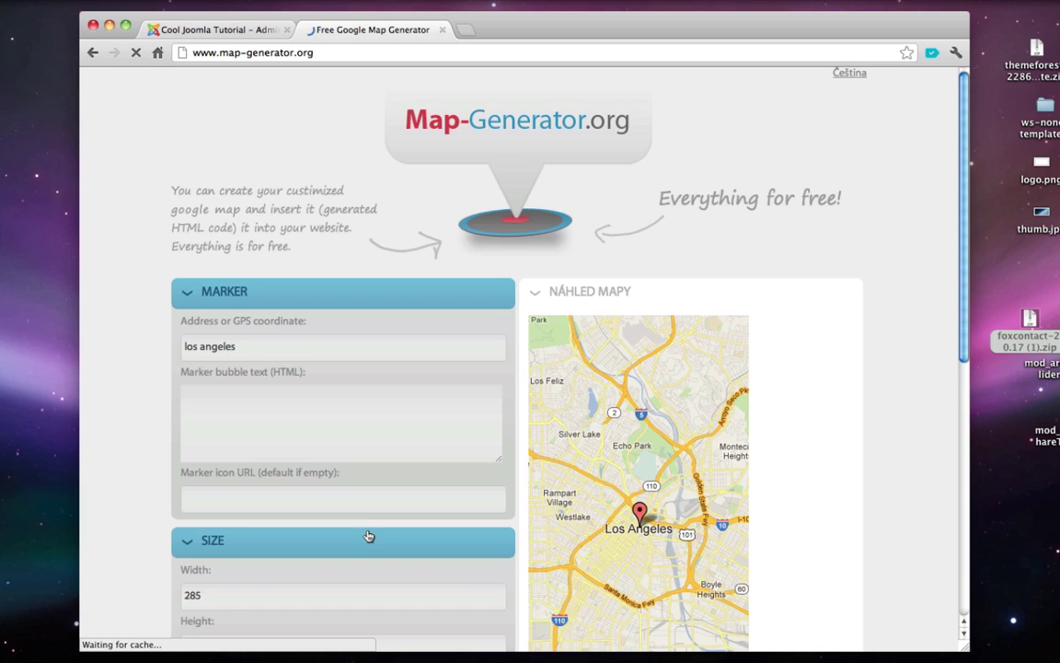
pyautogui.scroll(-5, 370, 536)
pyautogui.scroll(-5, 367, 536)
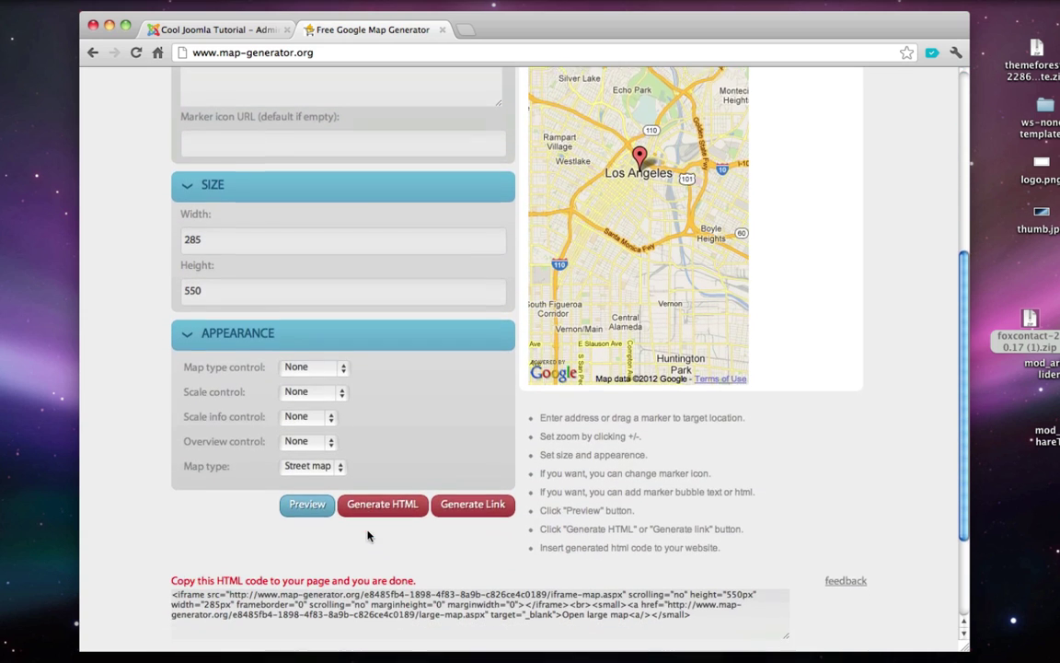
pyautogui.moveTo(173, 453); pyautogui.dragTo(720, 470)
pyautogui.press('super+c')
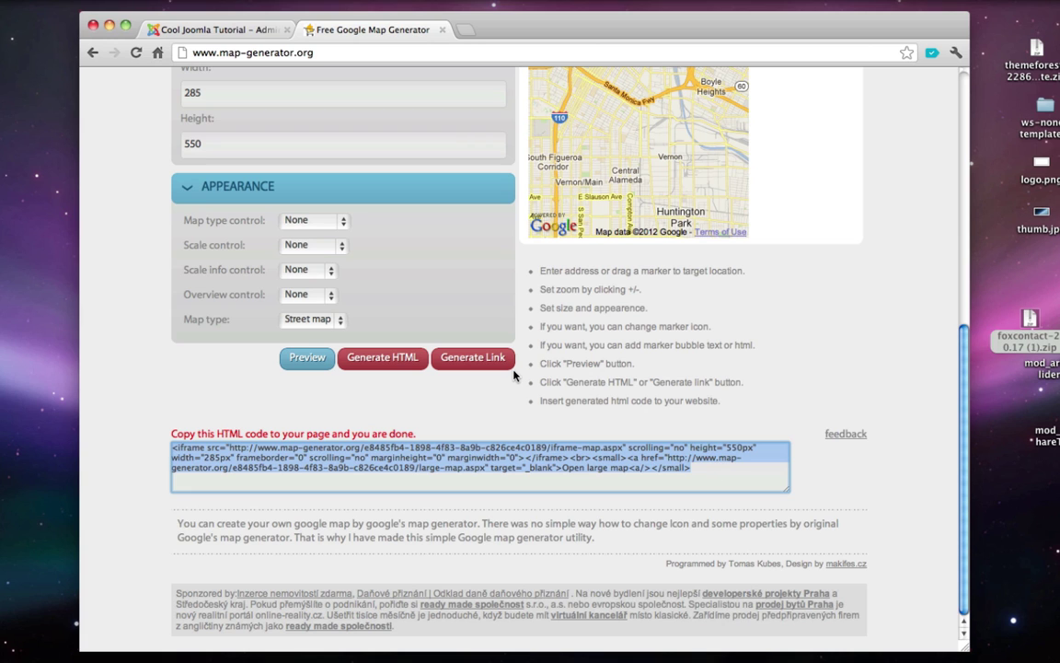
pyautogui.click(441, 31)
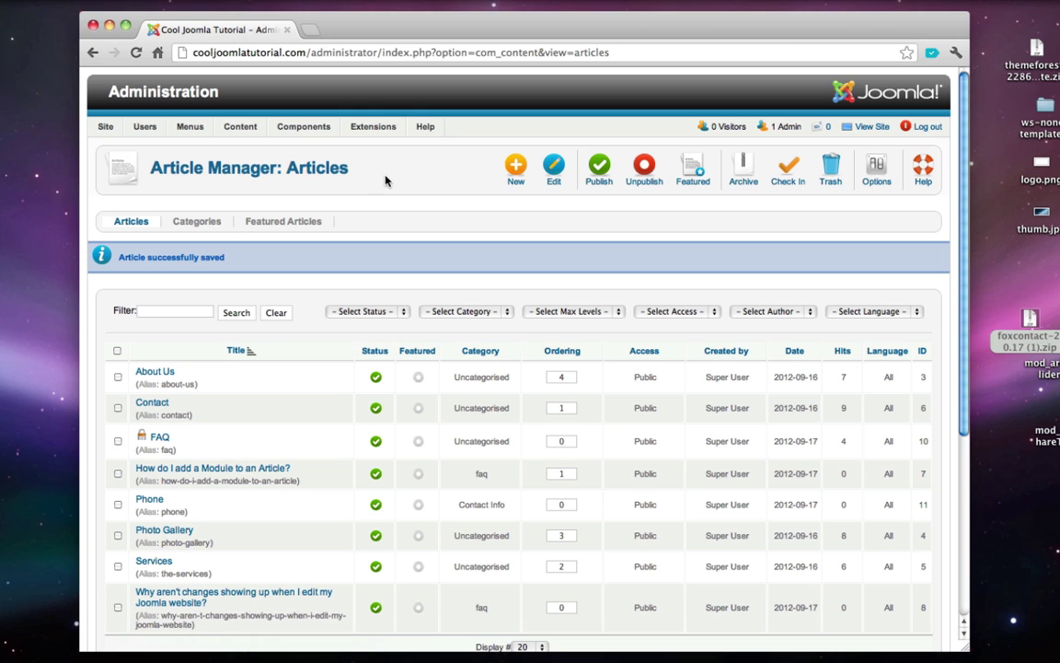
# - Start a new article titled Map in the Contact Info category
pyautogui.click(516, 170)
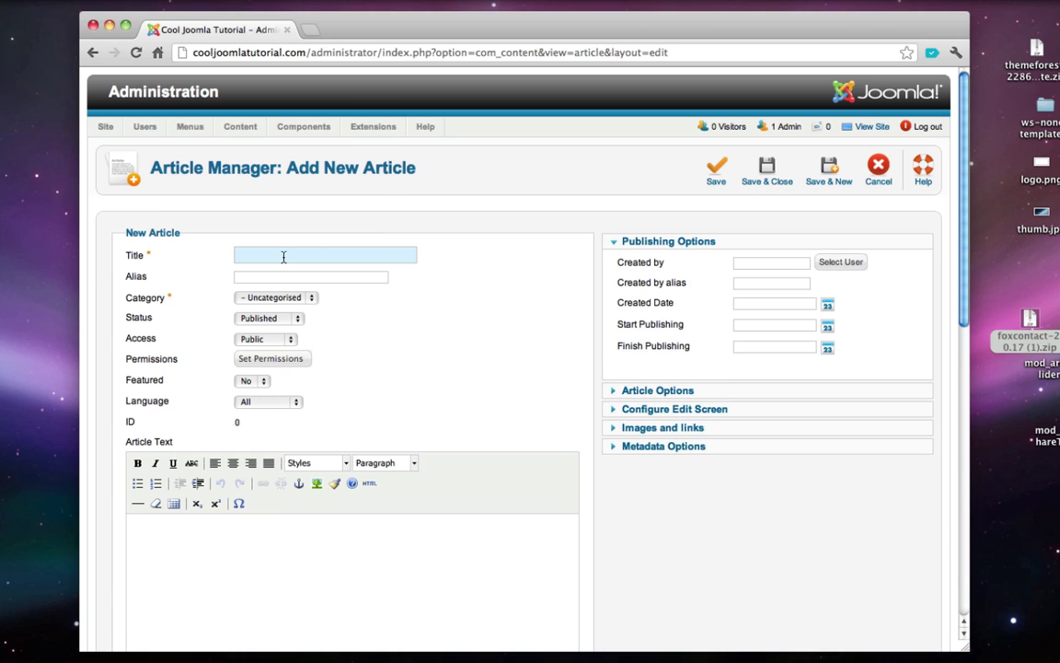
pyautogui.write('Map')
pyautogui.click(301, 299)
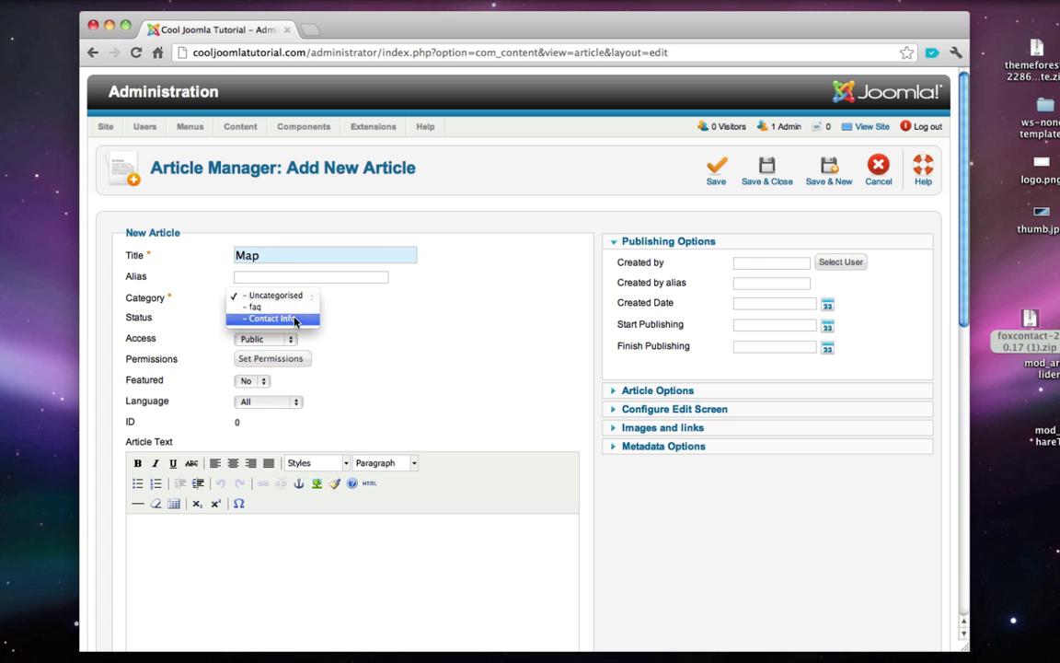
pyautogui.click(267, 317)
pyautogui.scroll(-2, 301, 417)
pyautogui.scroll(-3, 300, 417)
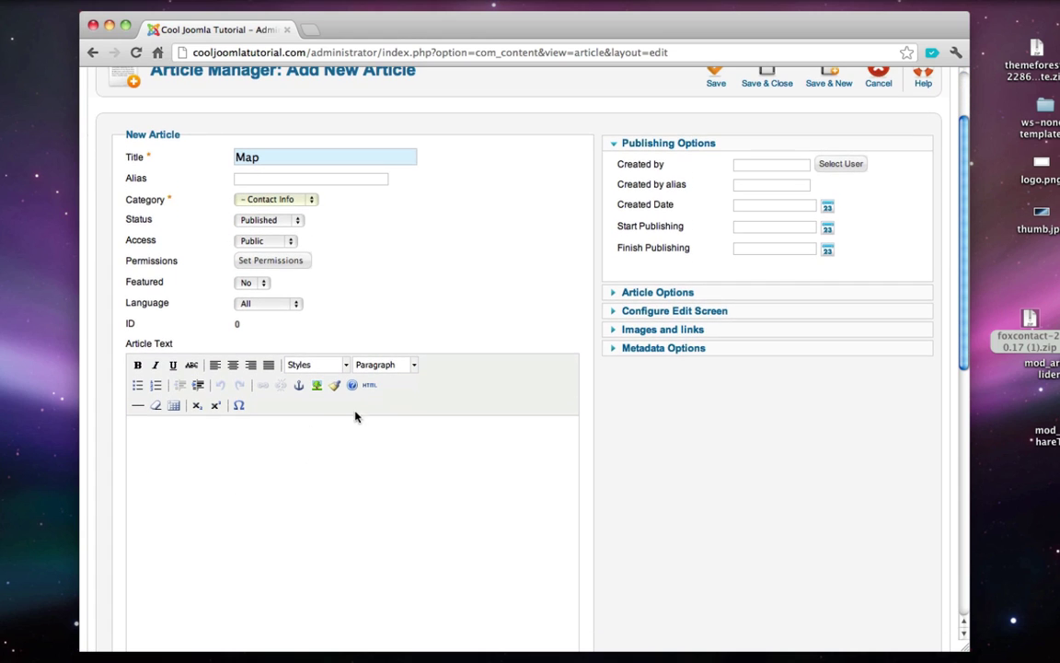
# - Paste the iframe map code into the article's HTML, remove the Open large map line, and save
pyautogui.click(369, 386)
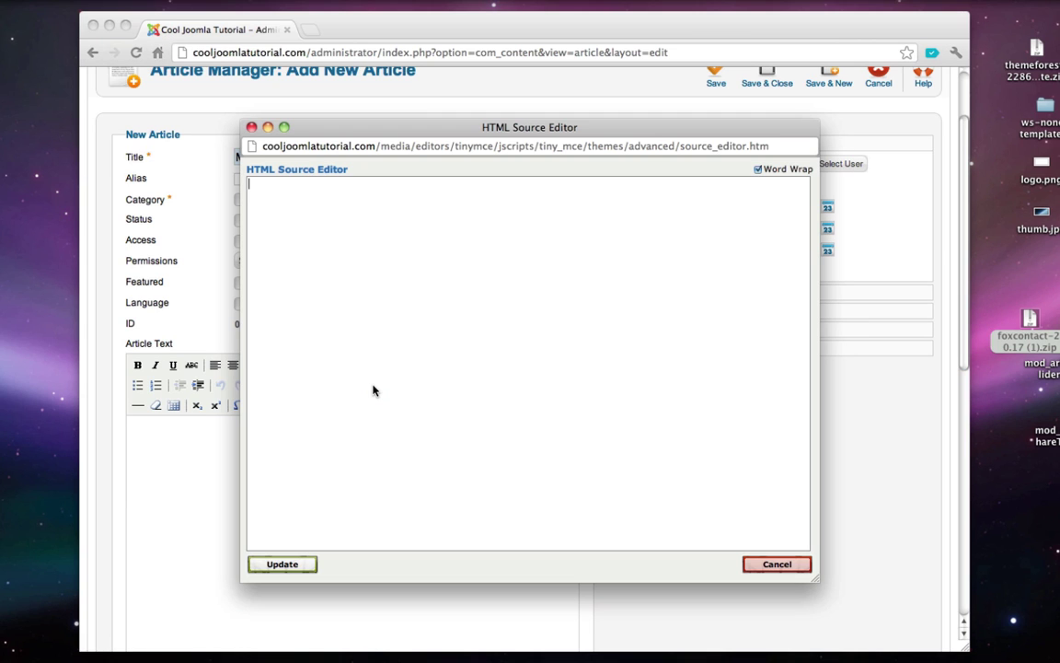
pyautogui.press('super+v')
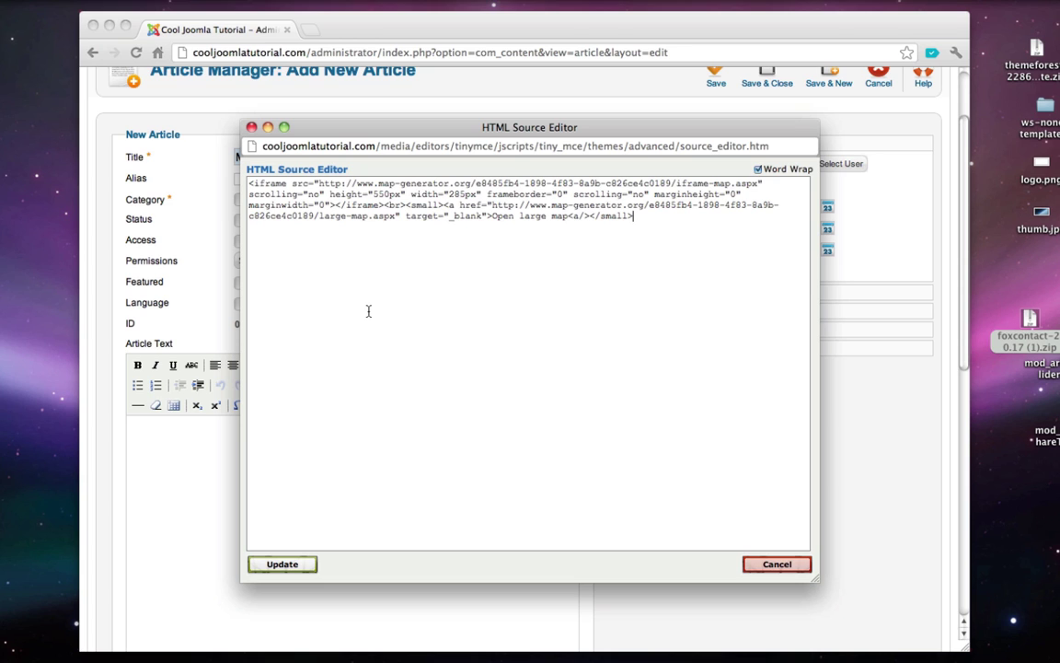
pyautogui.click(283, 562)
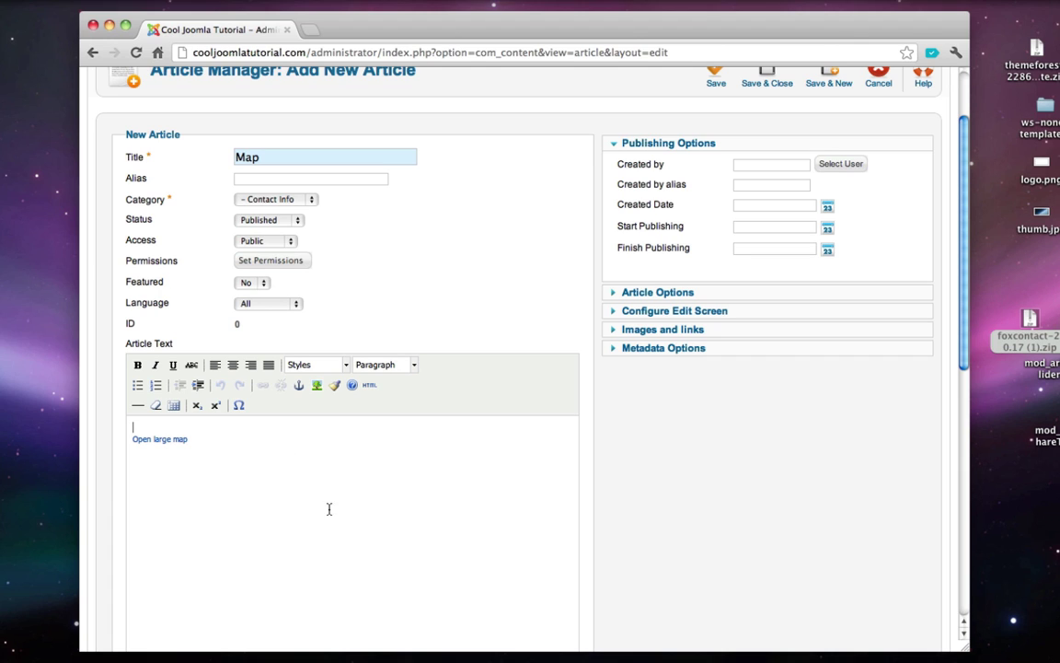
pyautogui.moveTo(329, 506); pyautogui.dragTo(101, 485)
pyautogui.press('BackSpace')
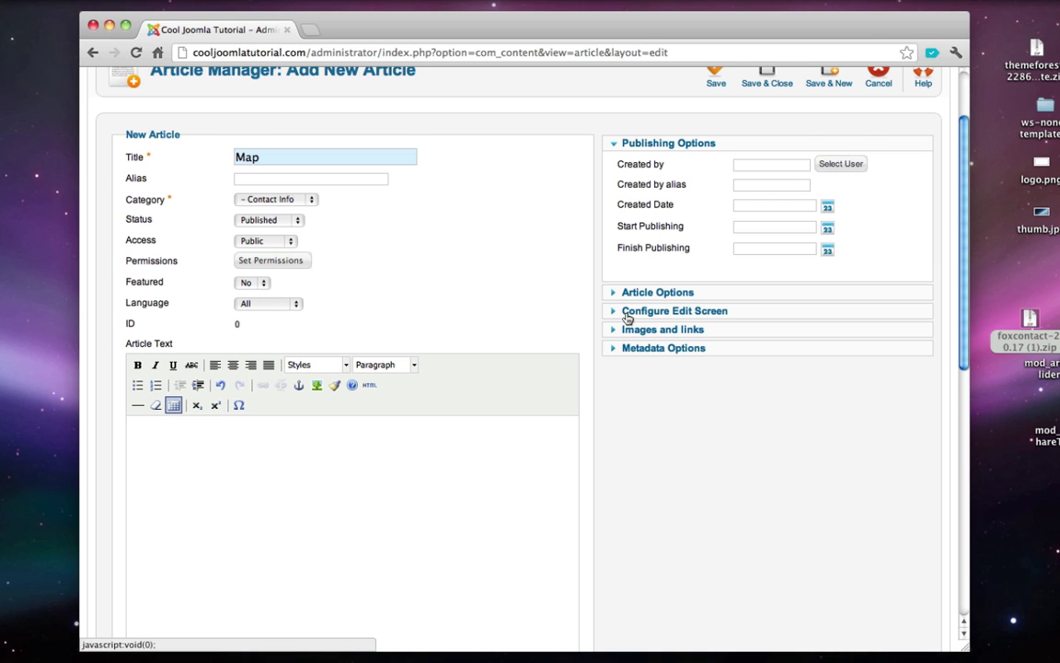
pyautogui.scroll(1, 628, 318)
pyautogui.write('{')
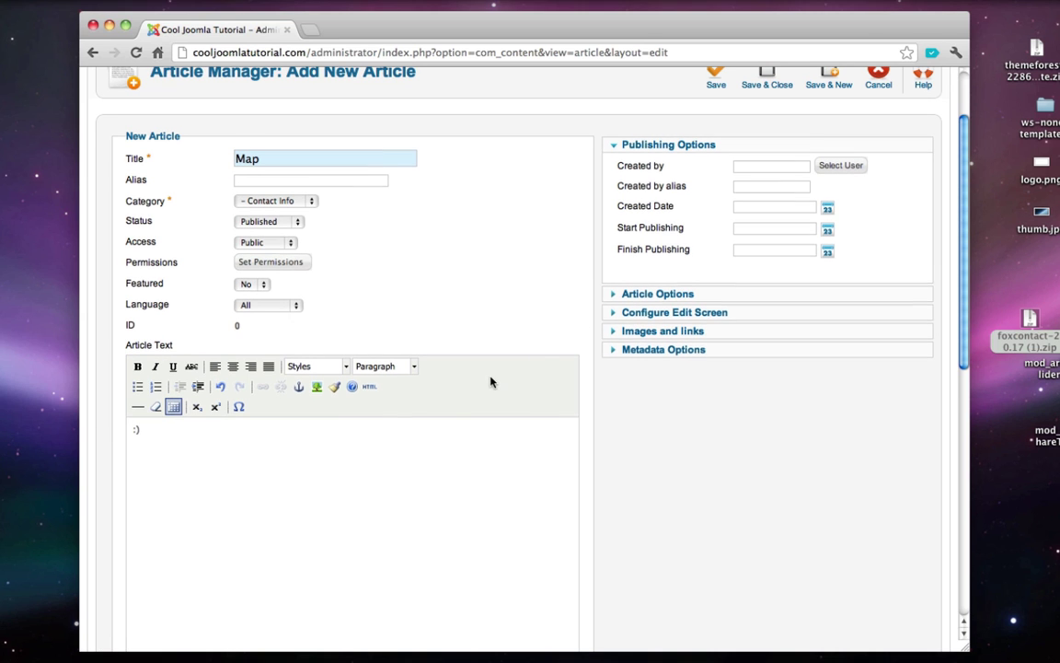
pyautogui.scroll(1, 446, 338)
pyautogui.click(761, 101)
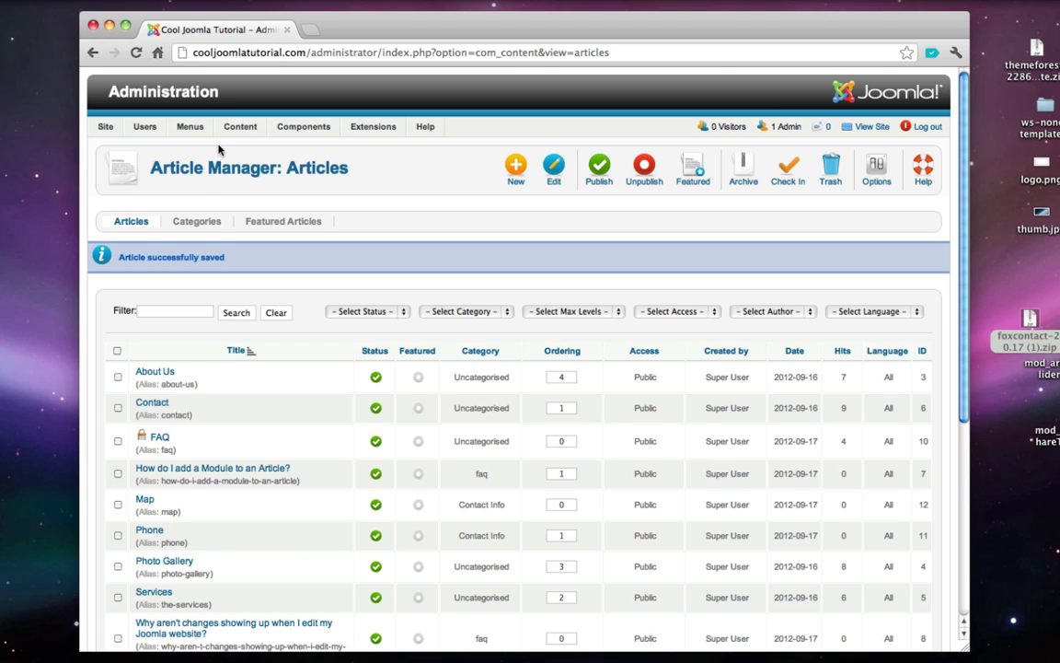
# - In Global Configuration's text filters, keep Super Users on No Filtering and save
pyautogui.moveTo(105, 133)
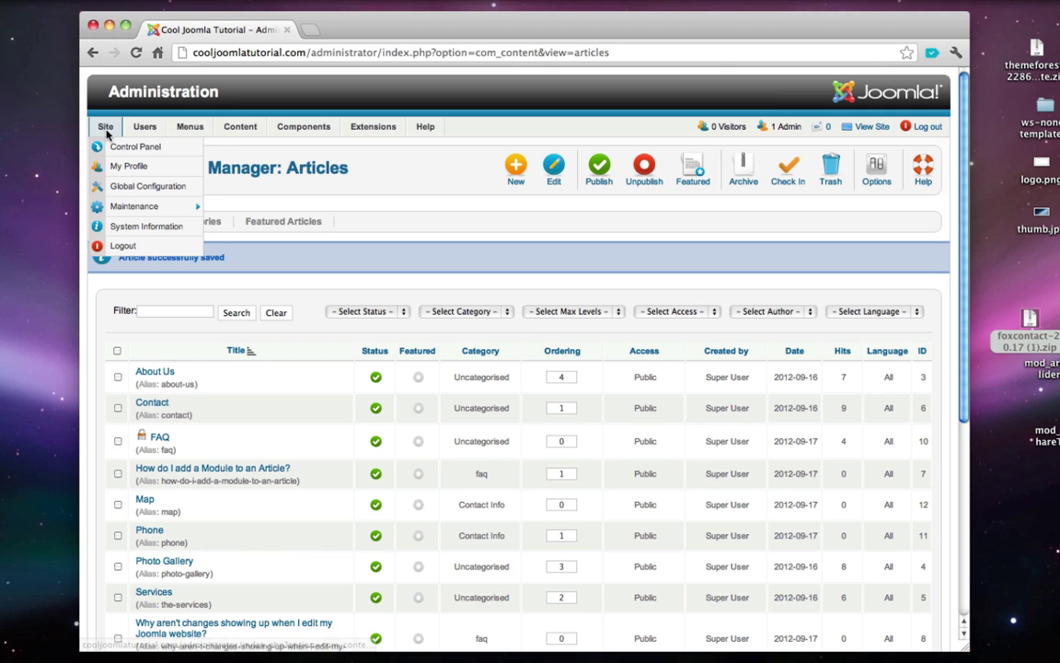
pyautogui.click(154, 188)
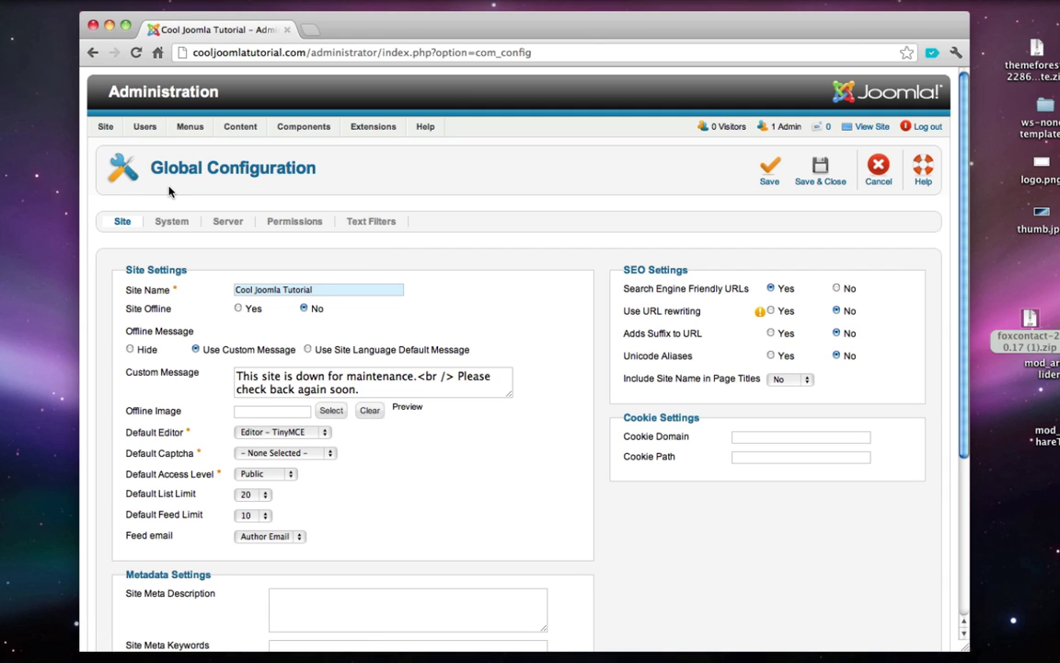
pyautogui.click(368, 226)
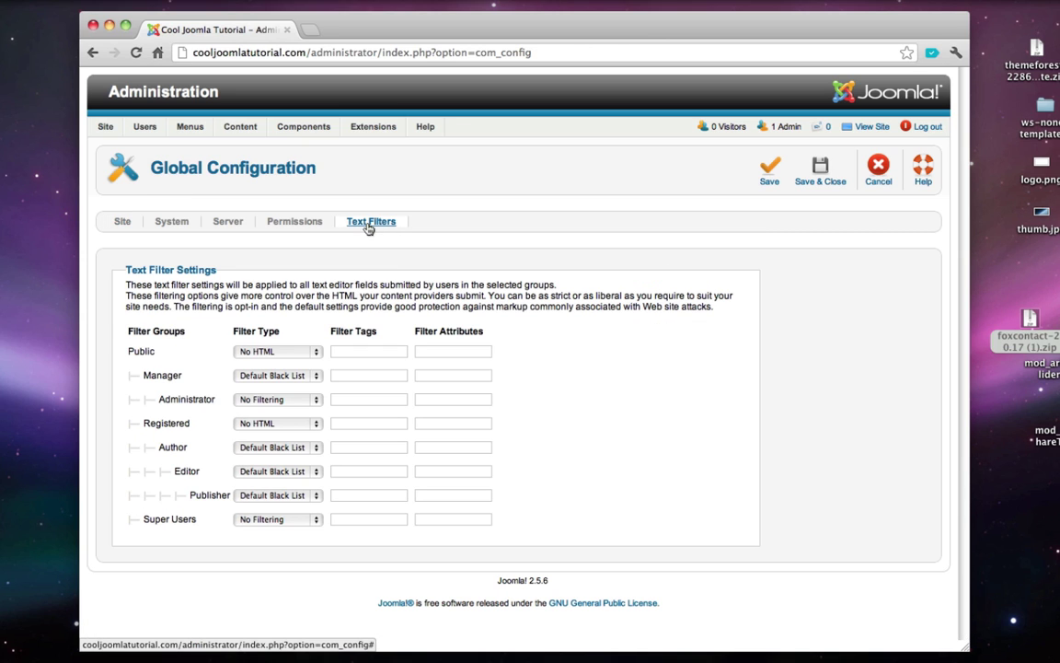
pyautogui.click(269, 521)
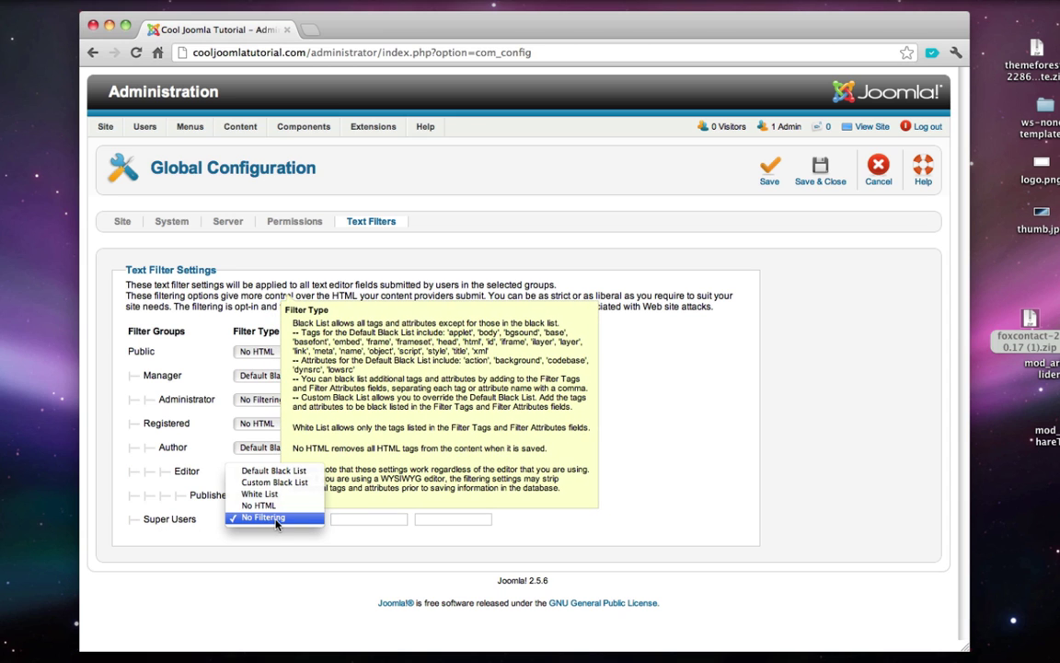
pyautogui.click(275, 521)
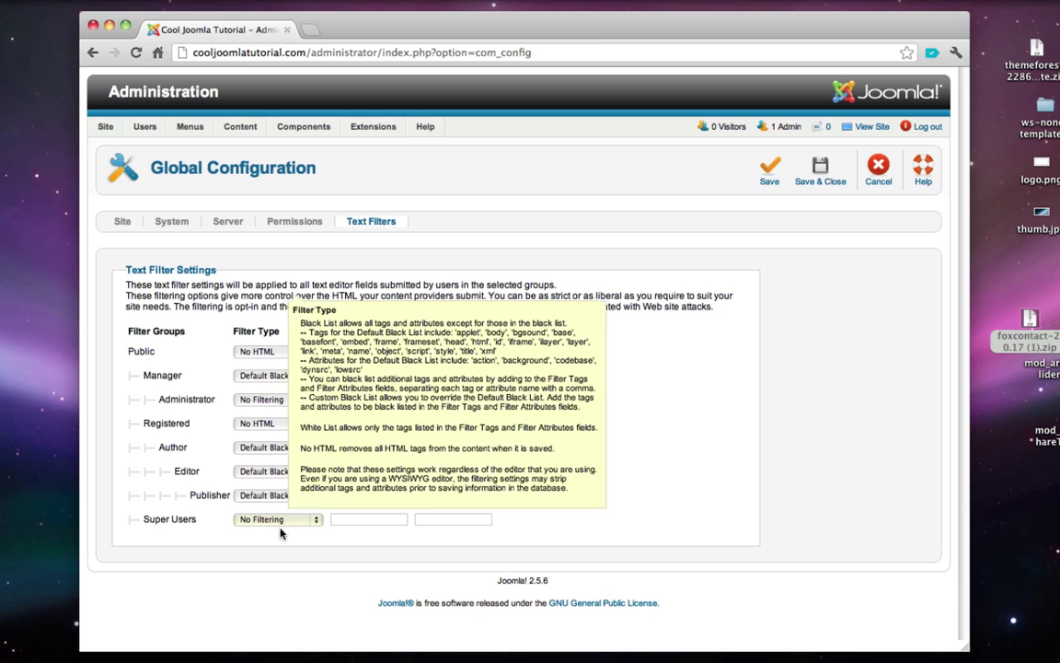
pyautogui.click(823, 173)
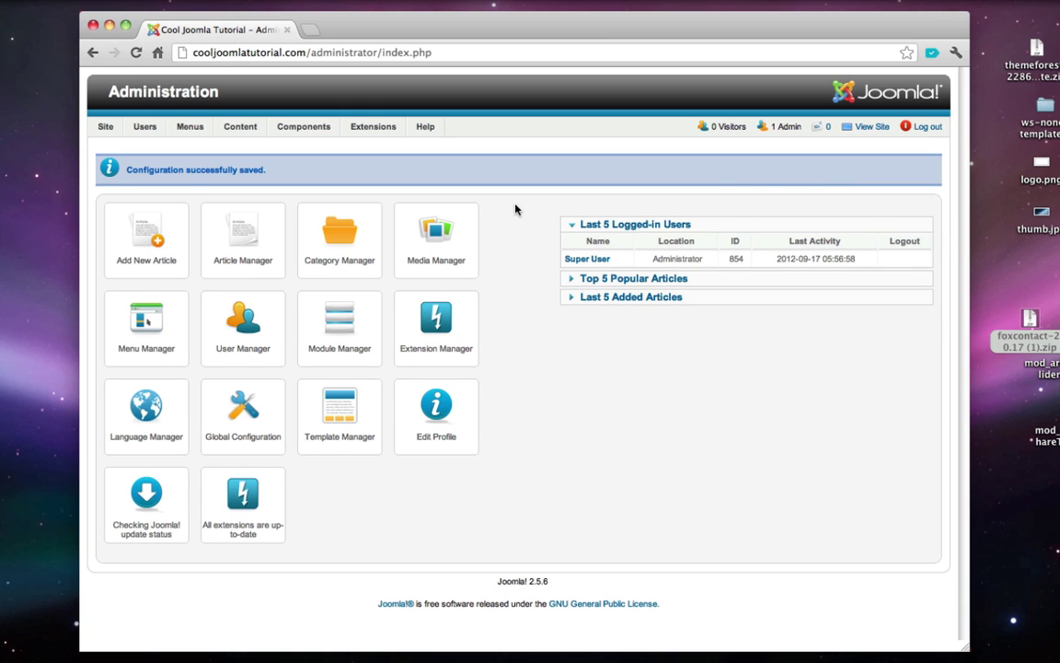
# - Filter plug-ins by 'tiny' and remove iframe from Editor - TinyMCE's Prohibited Elements, leaving script,applet
pyautogui.moveTo(388, 131)
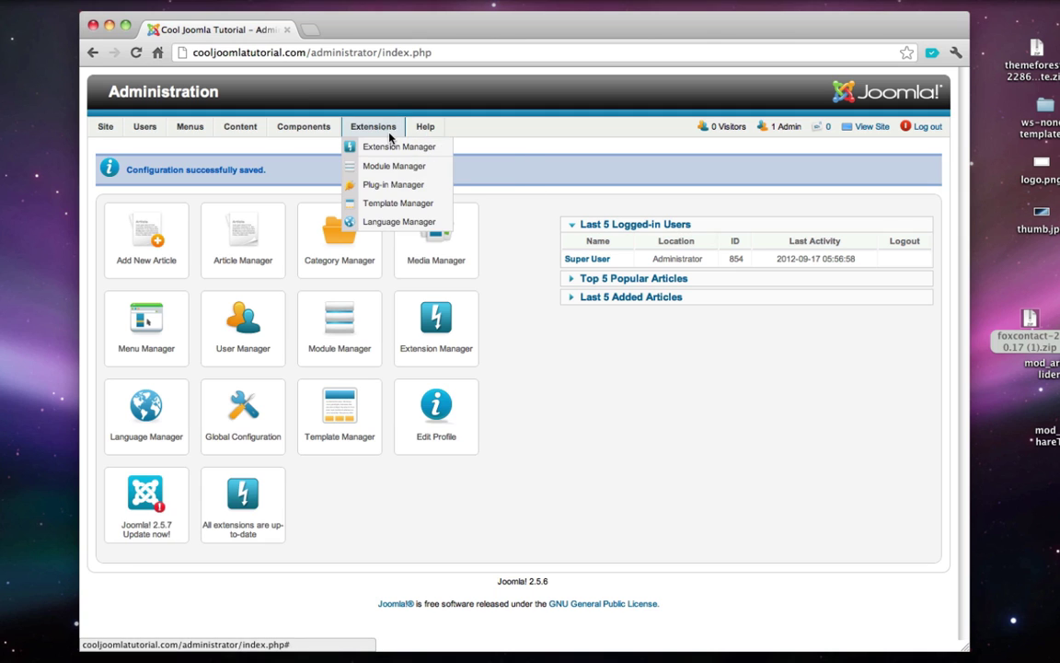
pyautogui.click(392, 184)
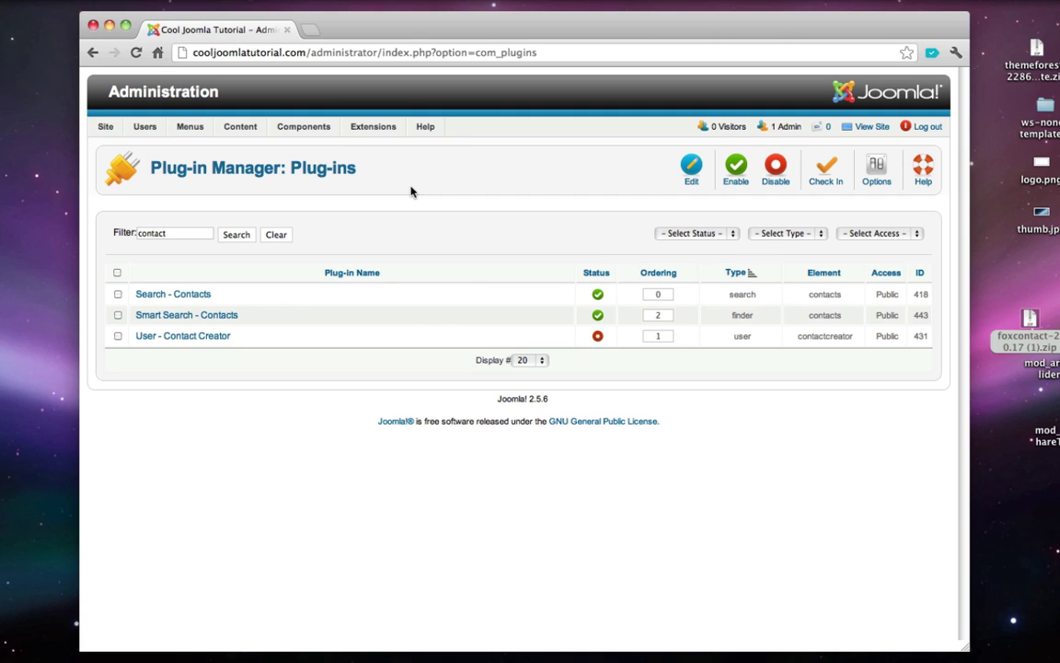
pyautogui.doubleClick(192, 235)
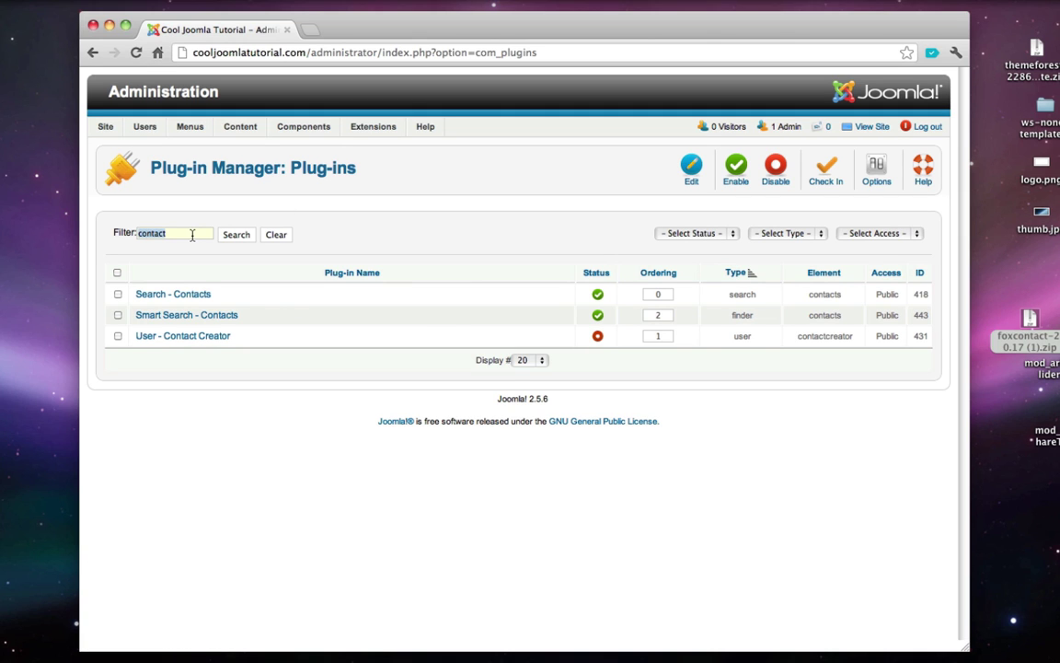
pyautogui.press('BackSpace')
pyautogui.click(247, 235)
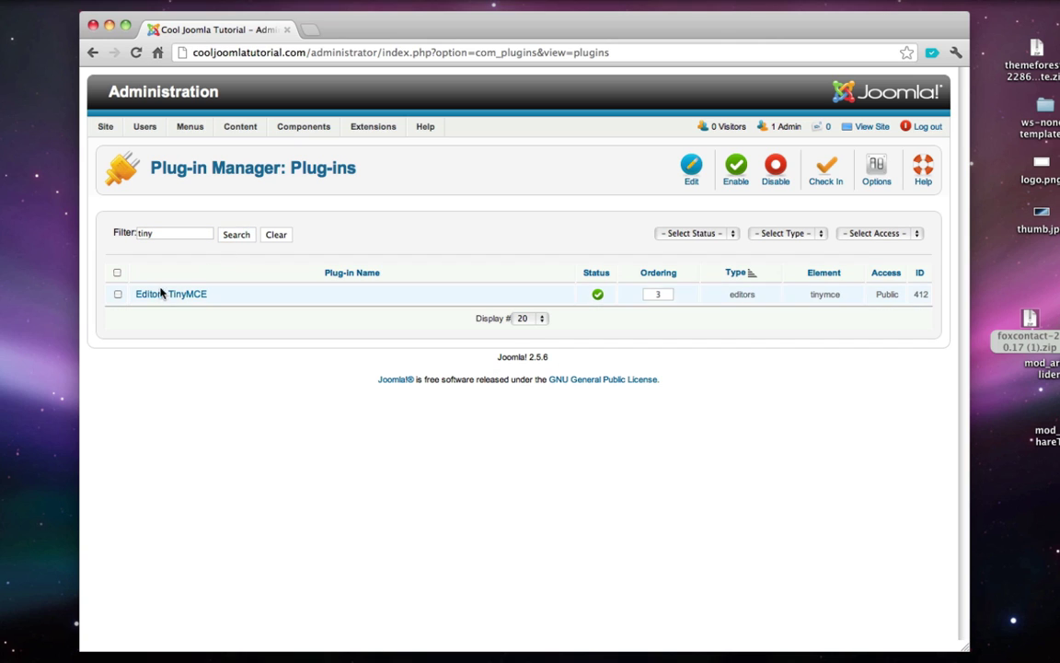
pyautogui.click(177, 295)
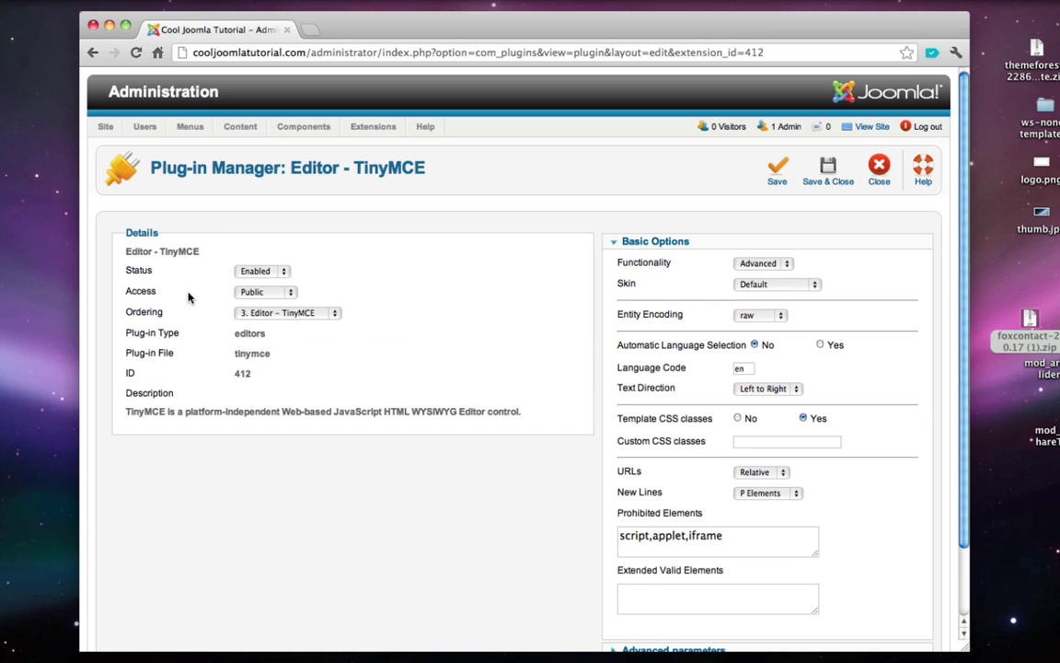
pyautogui.scroll(-2, 562, 363)
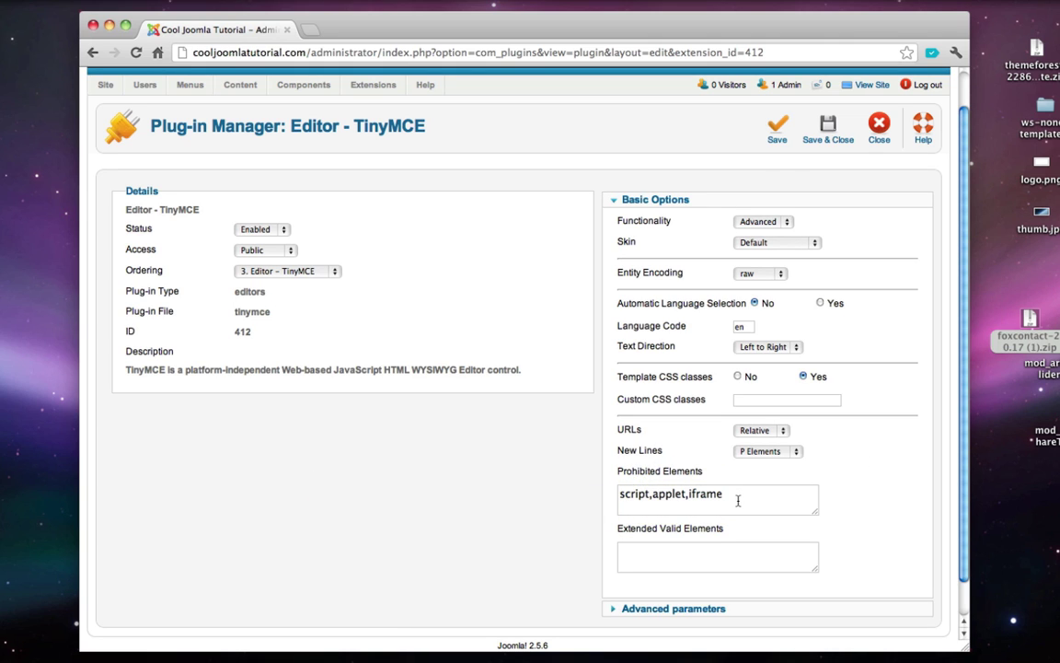
pyautogui.click(732, 497)
pyautogui.press('BackSpace')
pyautogui.press('BackSpace')
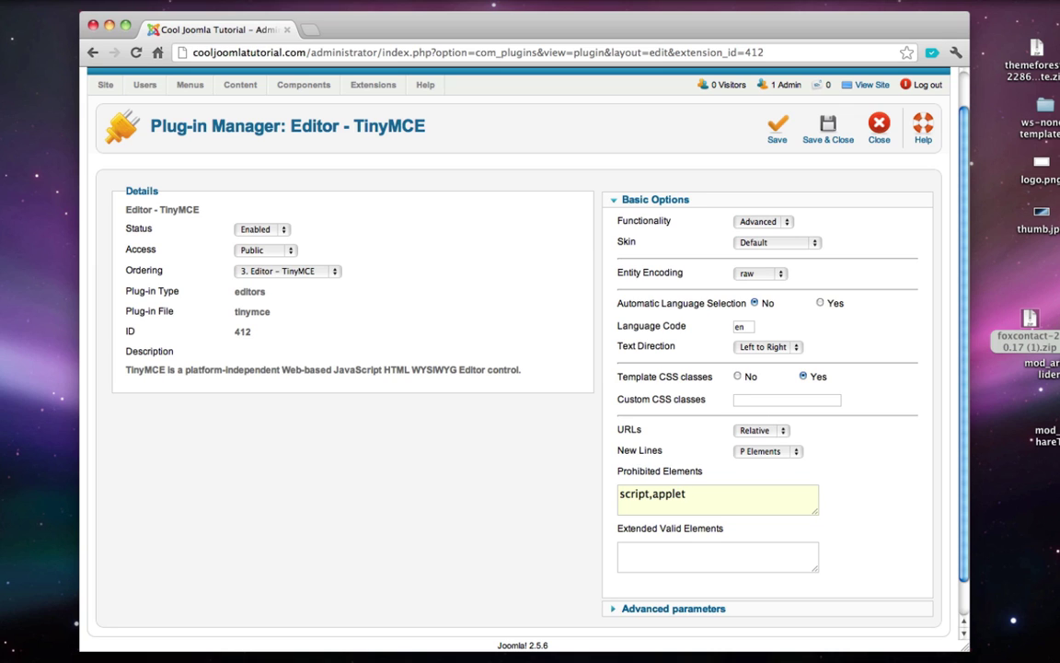
pyautogui.click(828, 134)
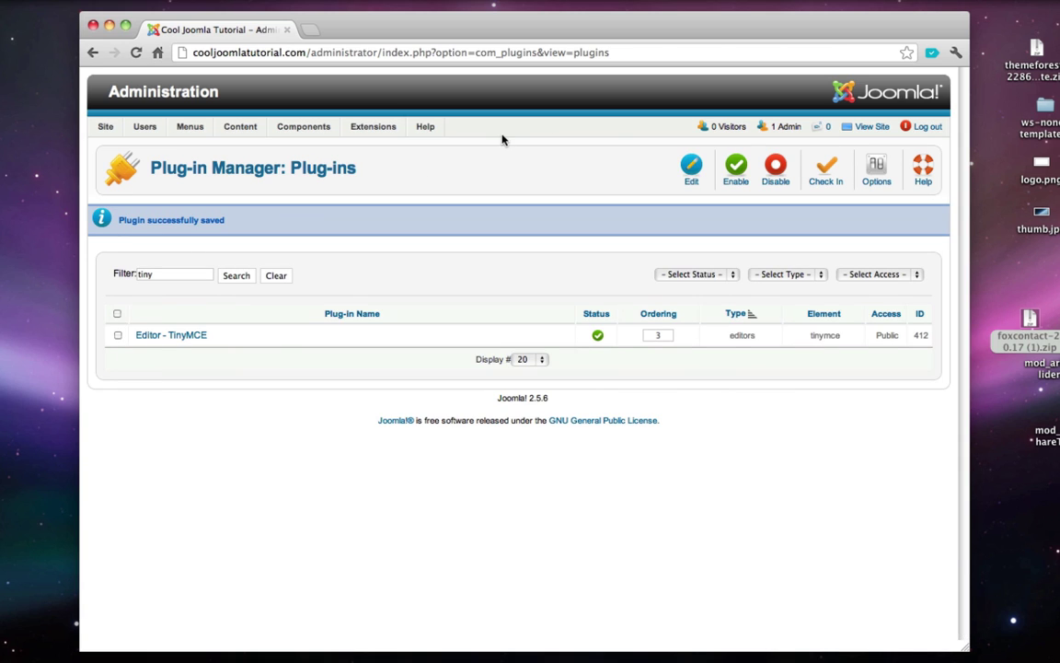
# - Open the Map article and delete its ':)' placeholder text
pyautogui.moveTo(239, 126)
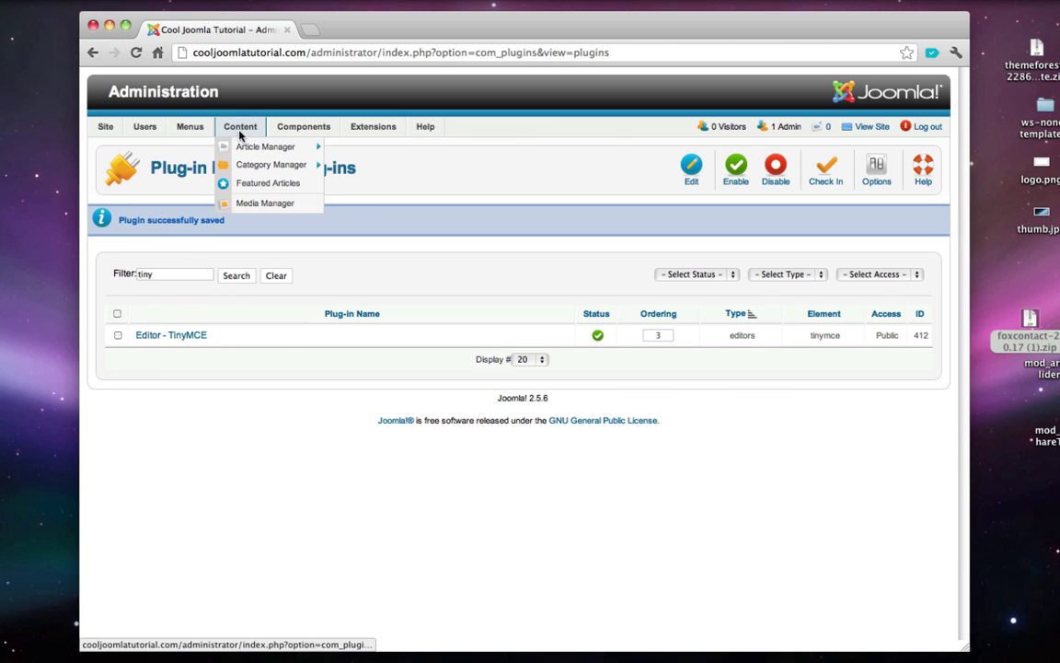
pyautogui.click(248, 147)
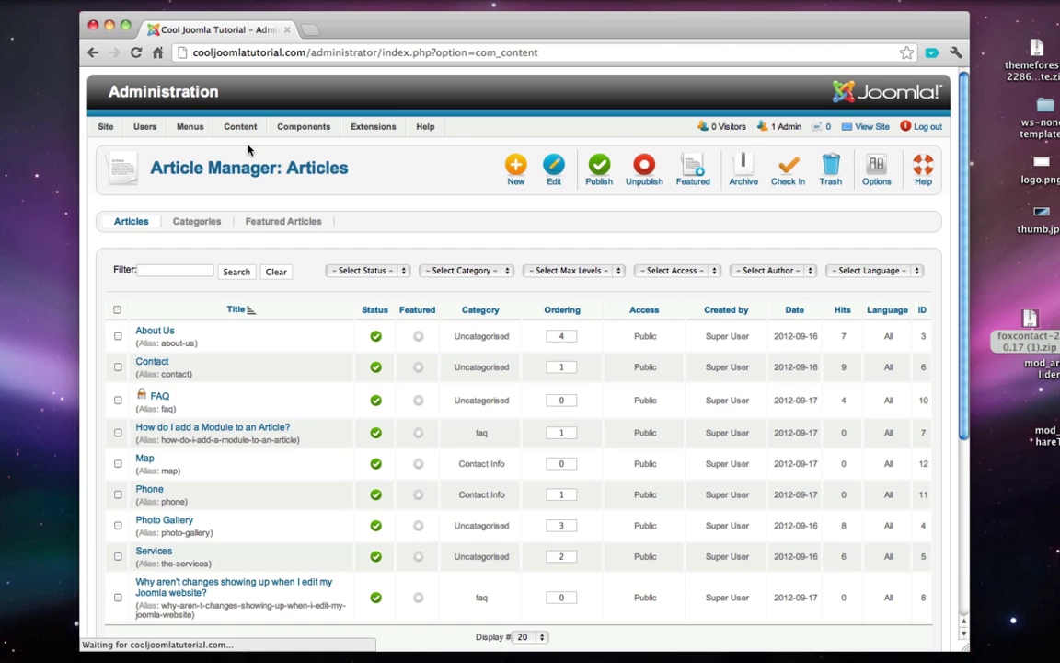
pyautogui.click(143, 460)
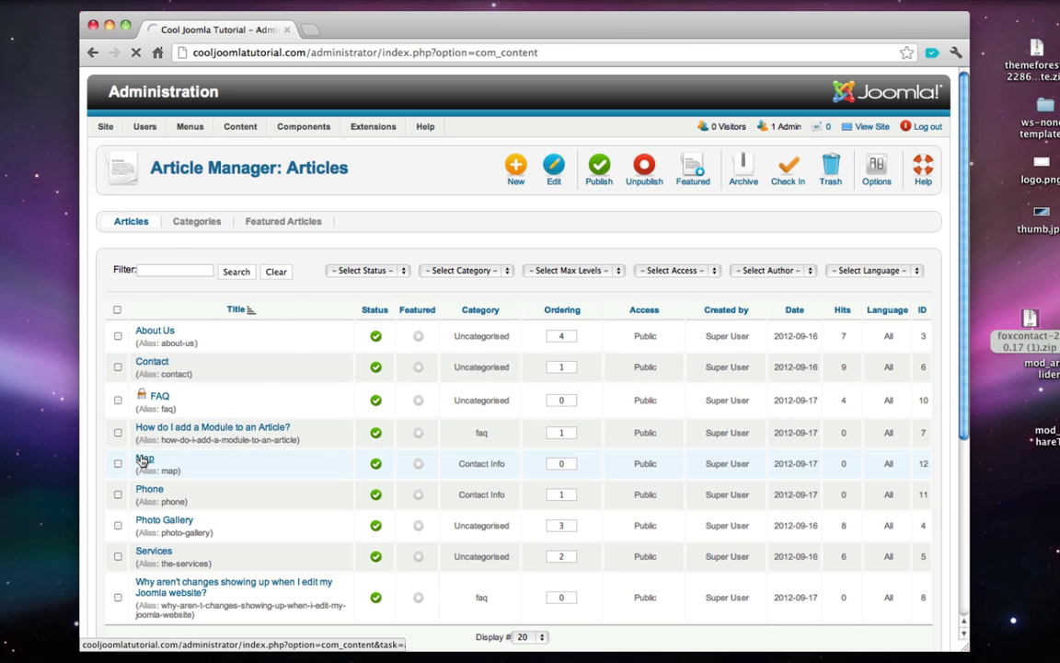
pyautogui.scroll(-2, 231, 443)
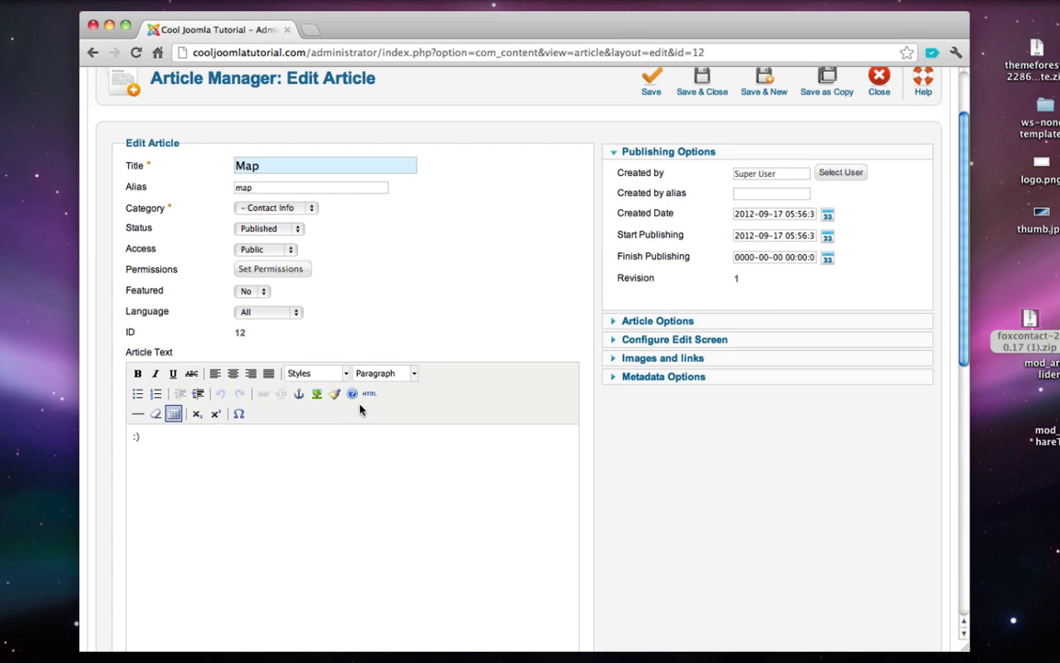
pyautogui.moveTo(282, 459); pyautogui.dragTo(87, 414)
pyautogui.press('BackSpace')
# - Paste the Los Angeles Google map iframe code into the article's HTML source
pyautogui.click(376, 394)
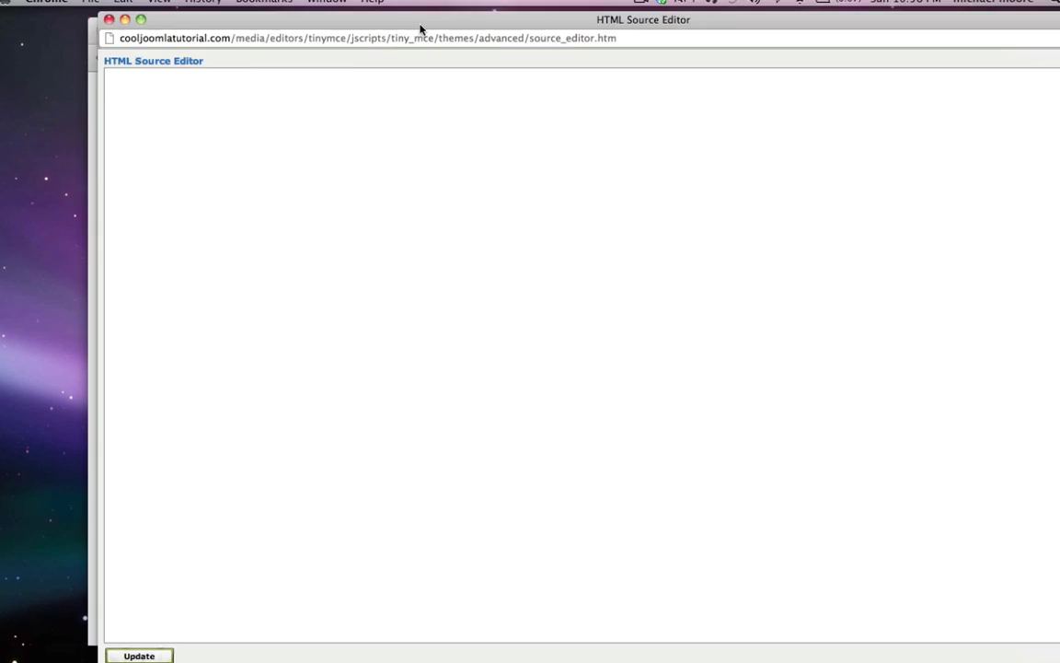
pyautogui.press('super+v')
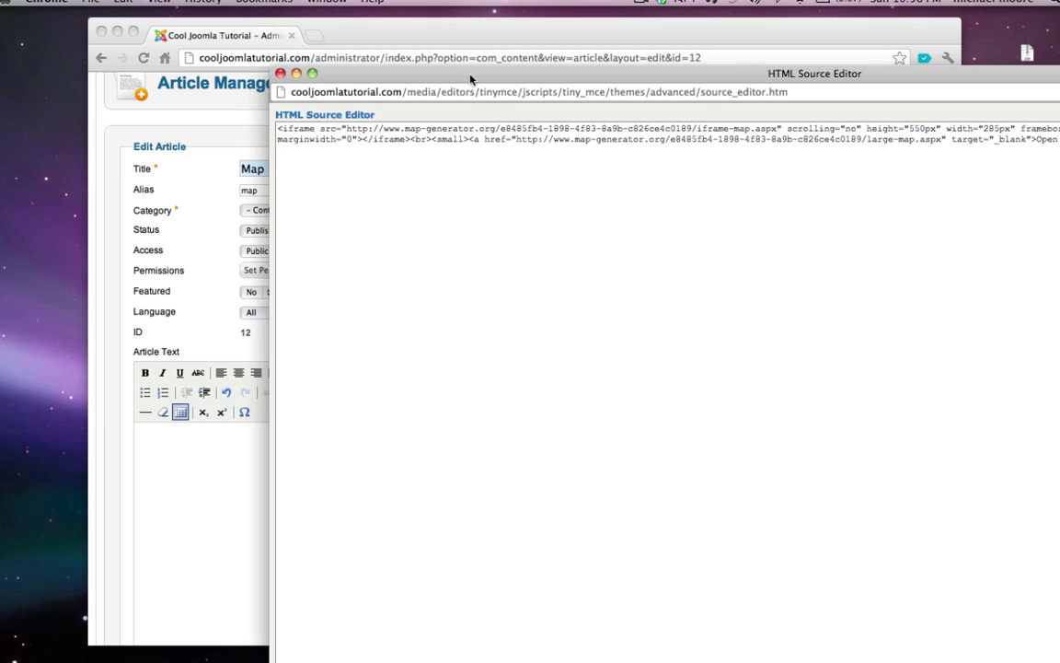
pyautogui.moveTo(470, 79); pyautogui.dragTo(395, 21)
pyautogui.click(236, 651)
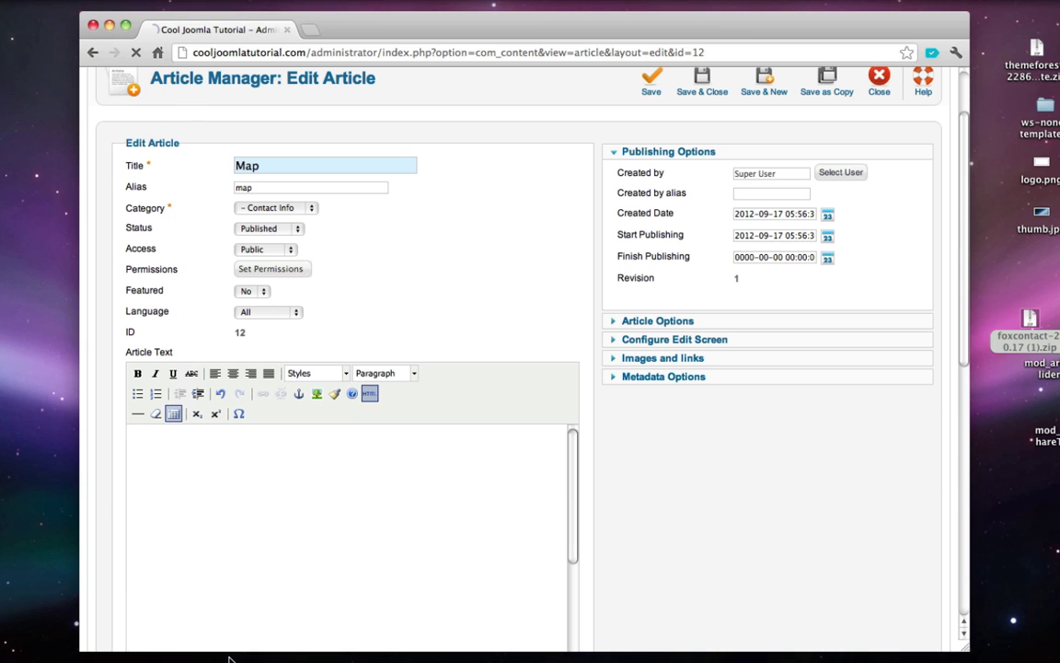
# - Select the 'Open large map' link text and save the Map article
pyautogui.scroll(-3, 276, 521)
pyautogui.scroll(3, 276, 521)
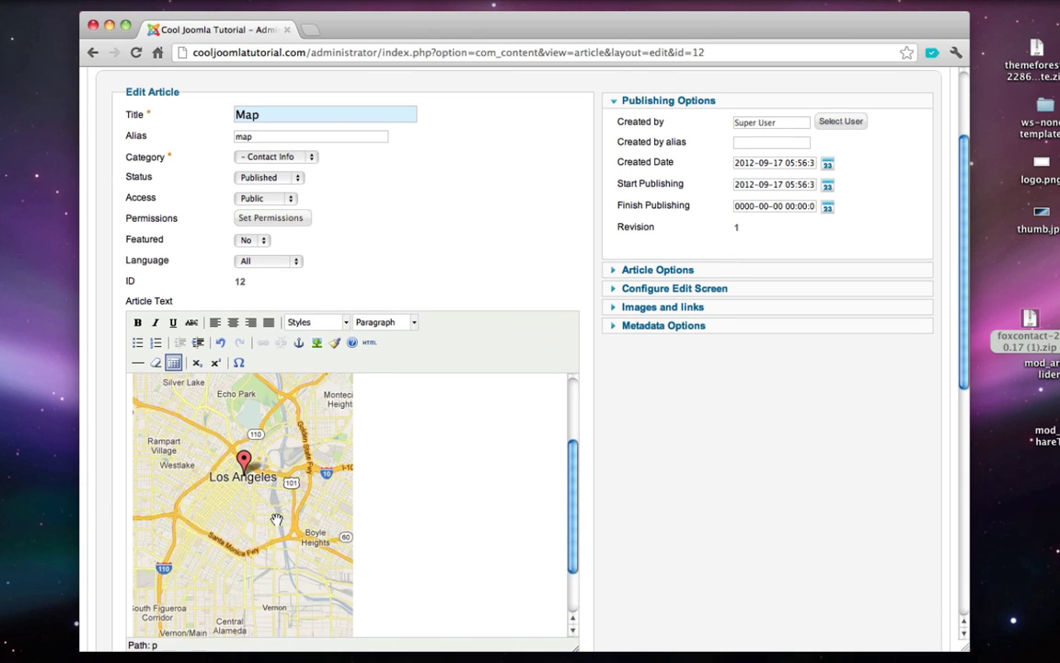
pyautogui.scroll(-5, 276, 521)
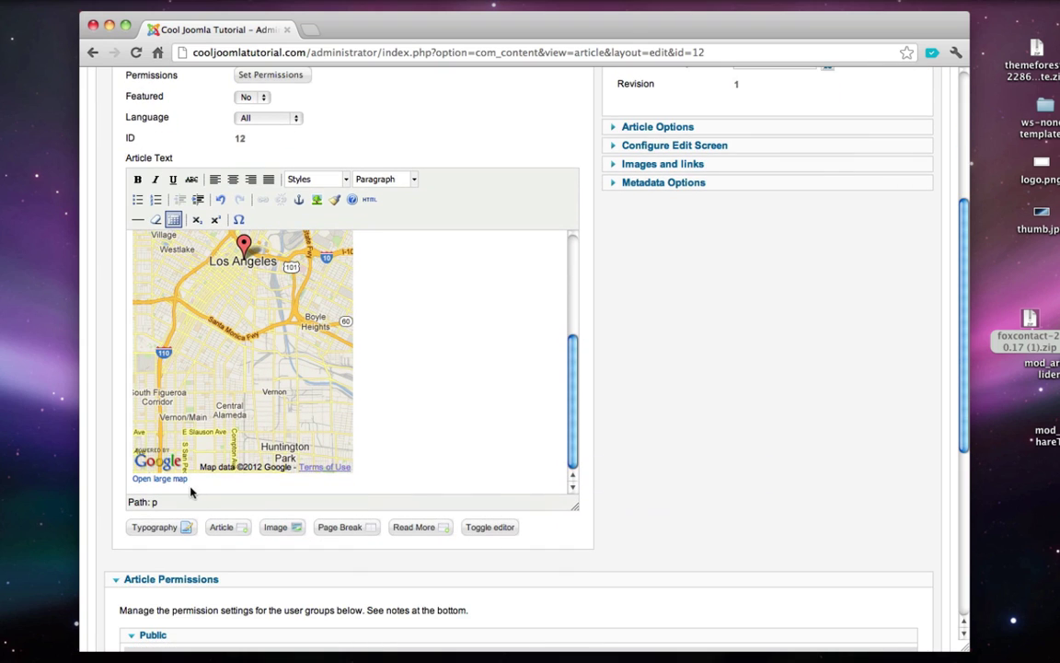
pyautogui.moveTo(187, 478); pyautogui.dragTo(134, 482)
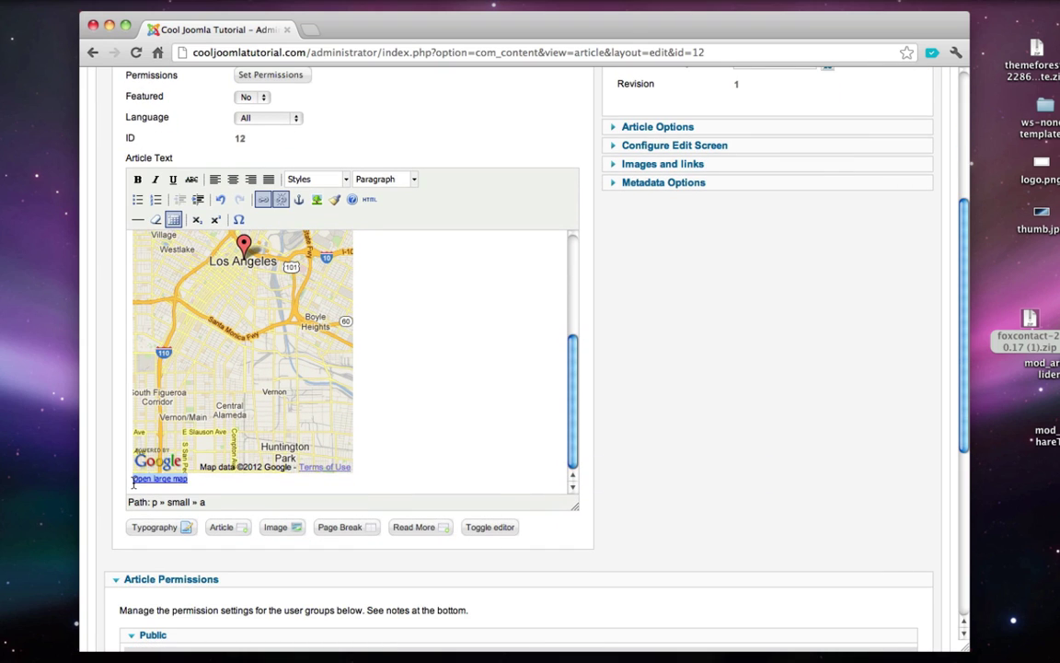
pyautogui.click(133, 479)
pyautogui.scroll(6, 710, 439)
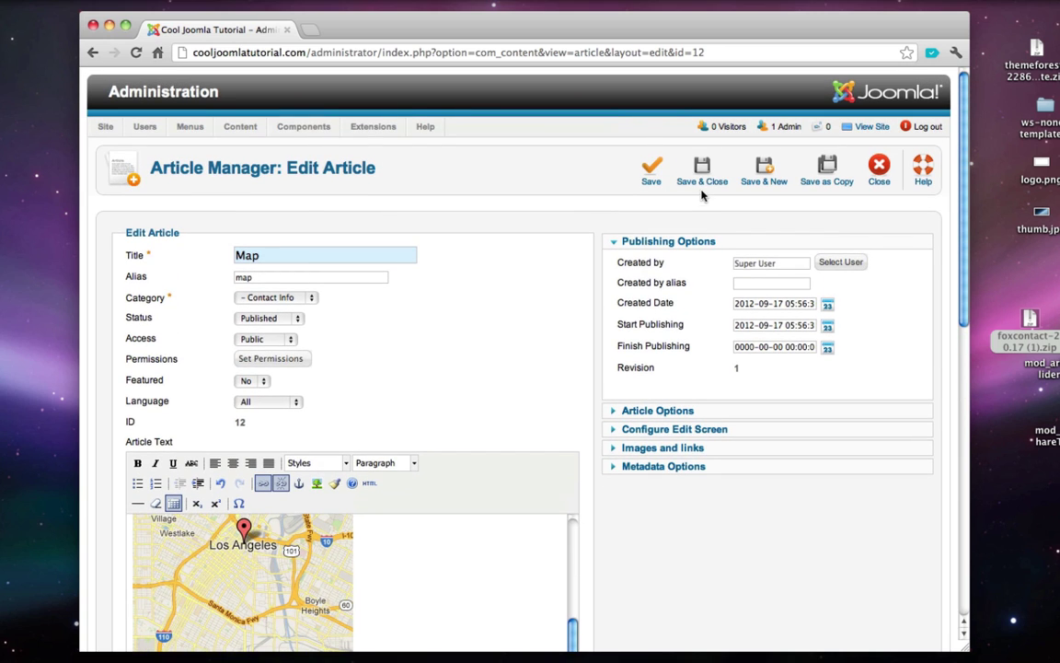
pyautogui.click(703, 179)
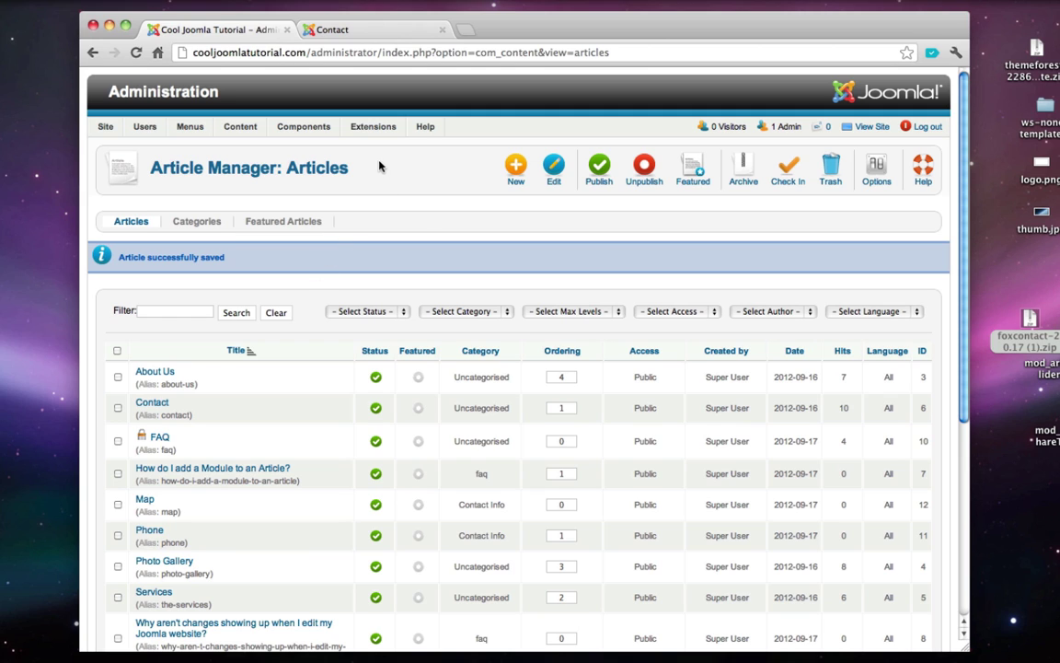
pyautogui.moveTo(385, 132)
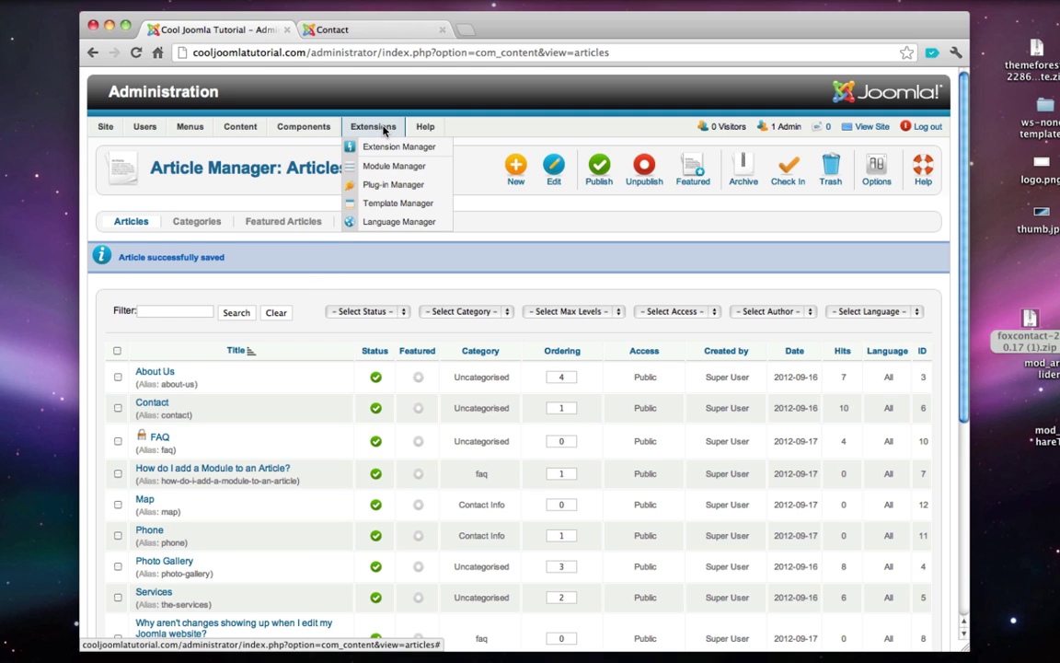
# - Create a Qlue Accordion module titled 'Phone / Location' in position sidebar-a
pyautogui.click(400, 165)
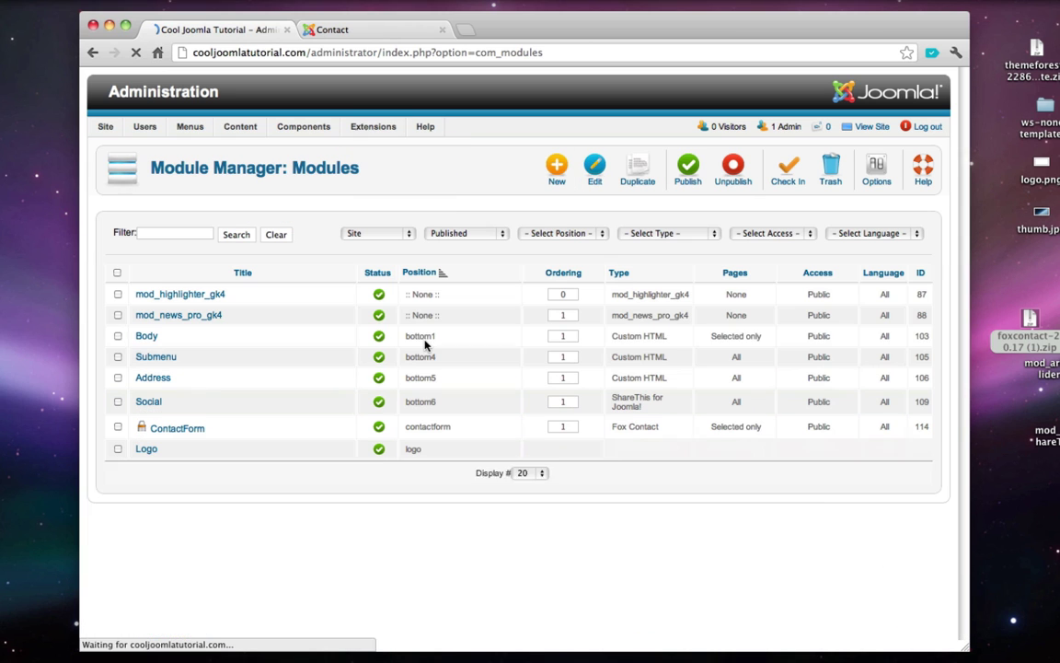
pyautogui.click(561, 178)
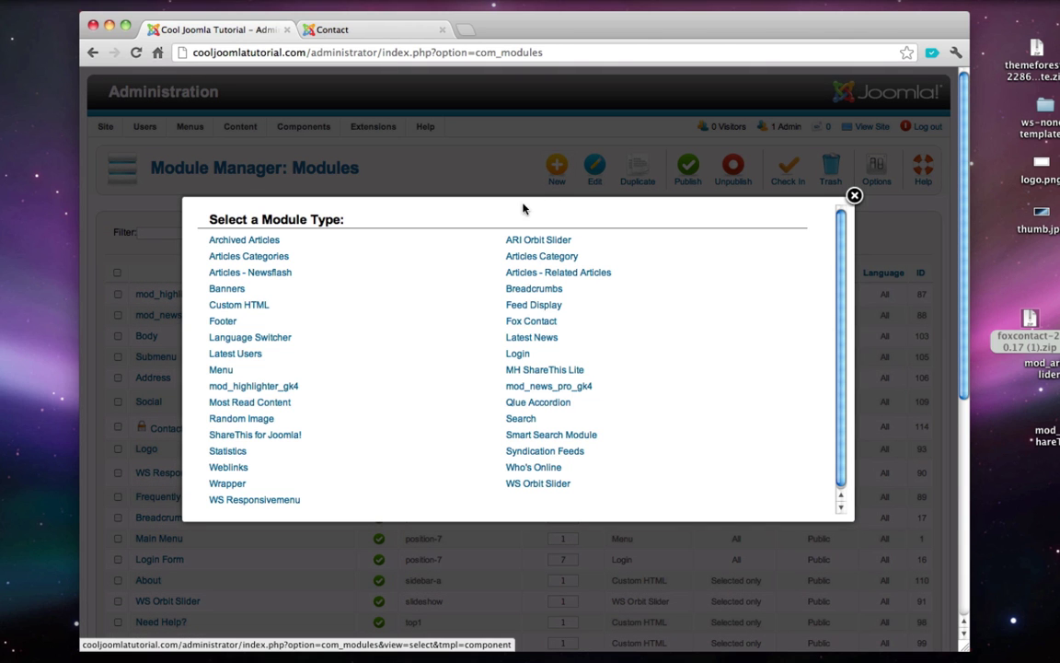
pyautogui.click(539, 404)
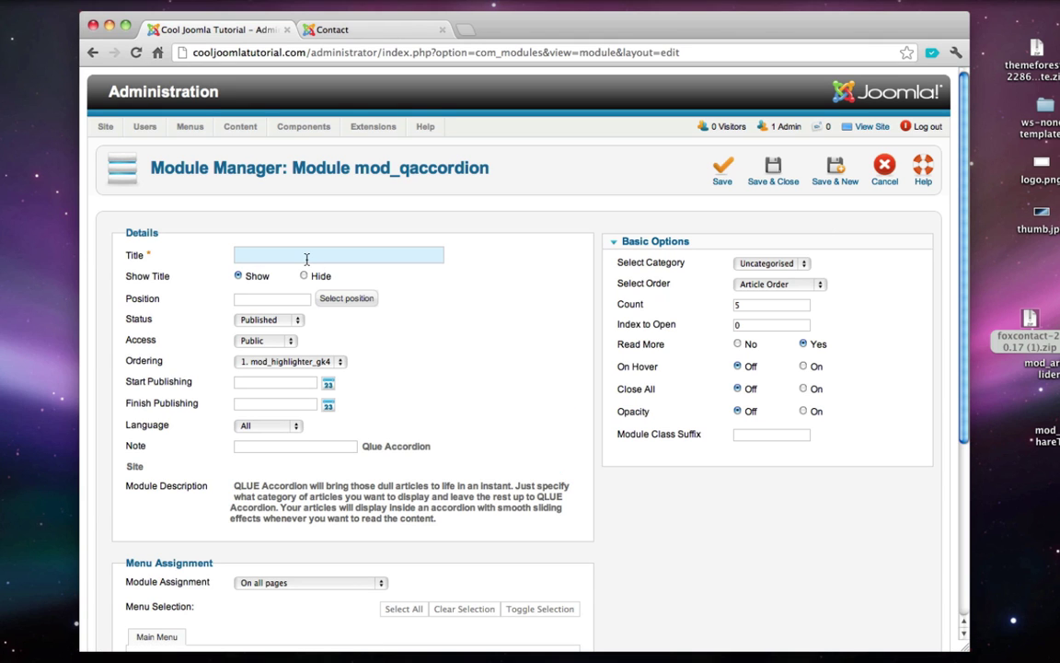
pyautogui.write('Phone / Location')
pyautogui.click(359, 298)
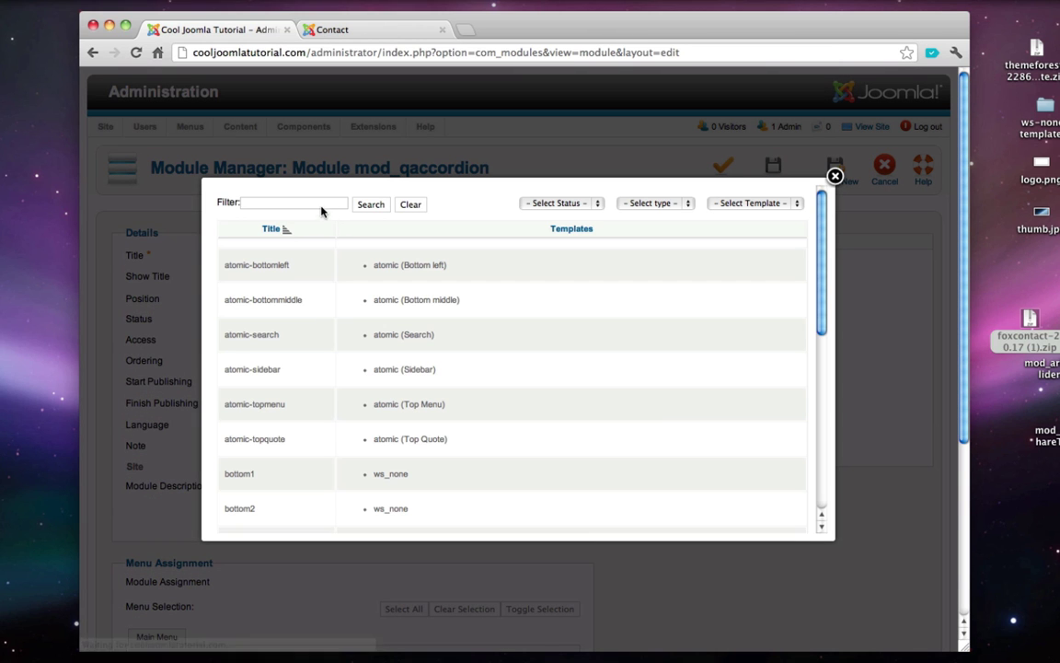
pyautogui.click(318, 203)
pyautogui.write('sidebar')
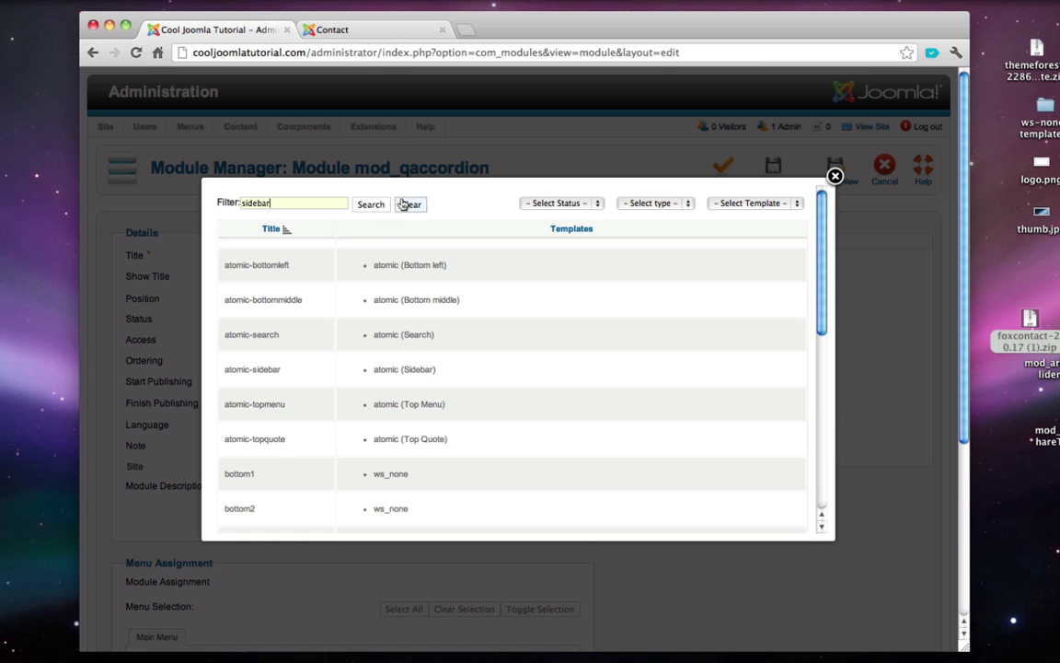
pyautogui.click(373, 205)
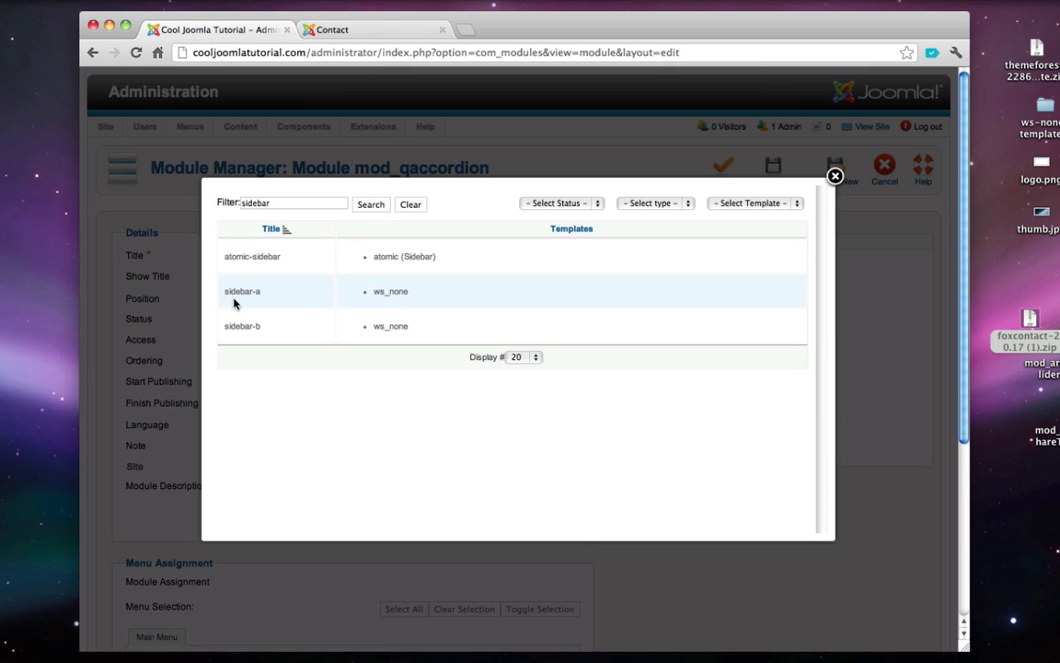
pyautogui.click(368, 288)
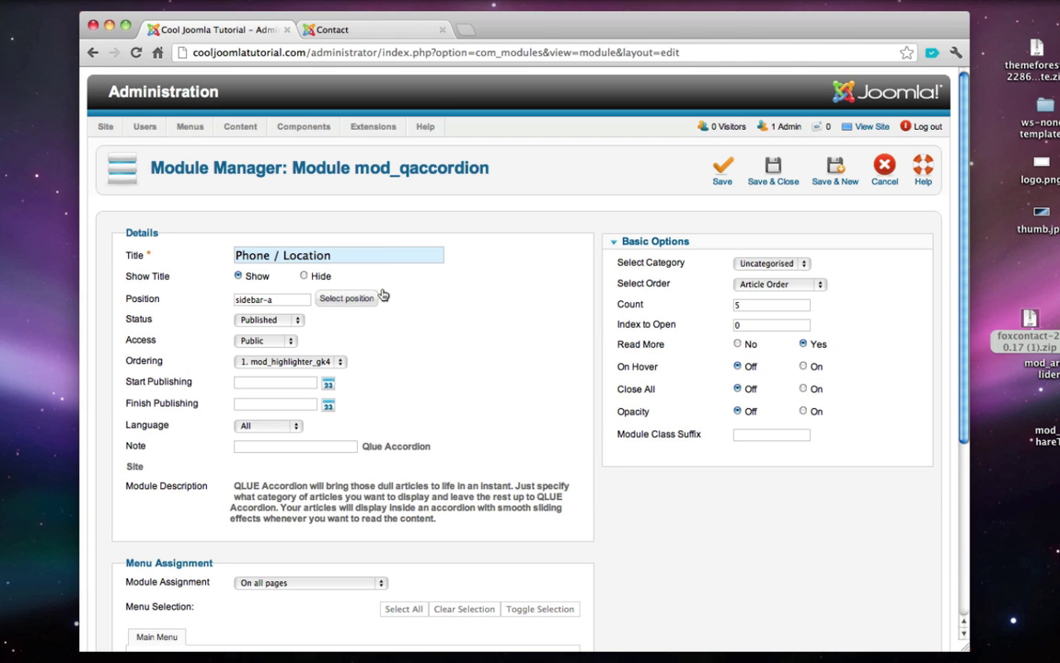
# - Assign the module only to the Contact page
pyautogui.scroll(-5, 382, 295)
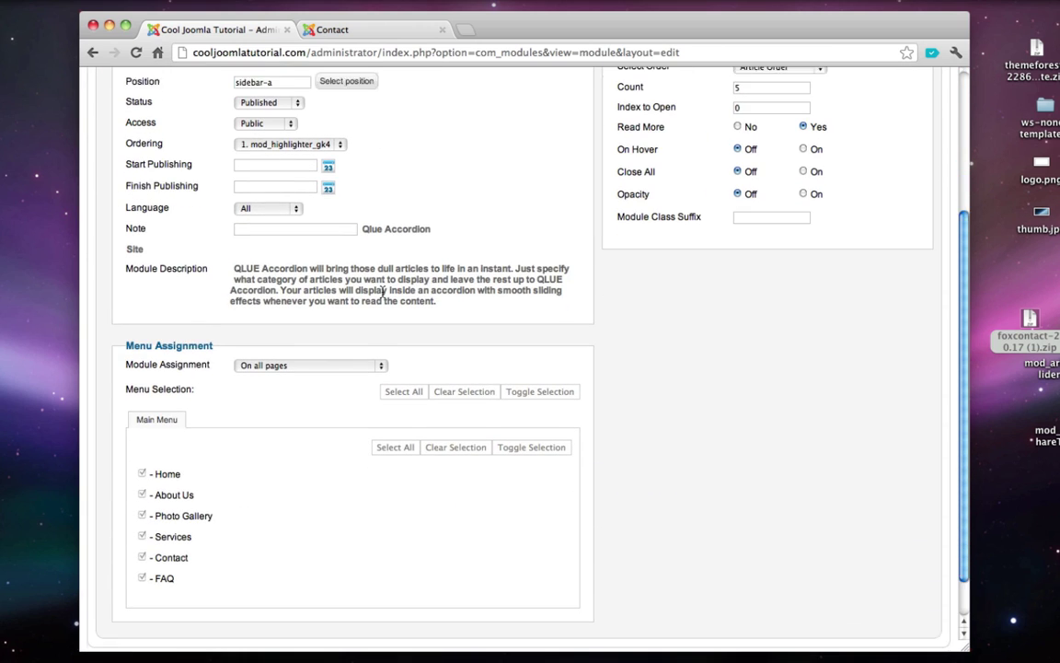
pyautogui.click(316, 355)
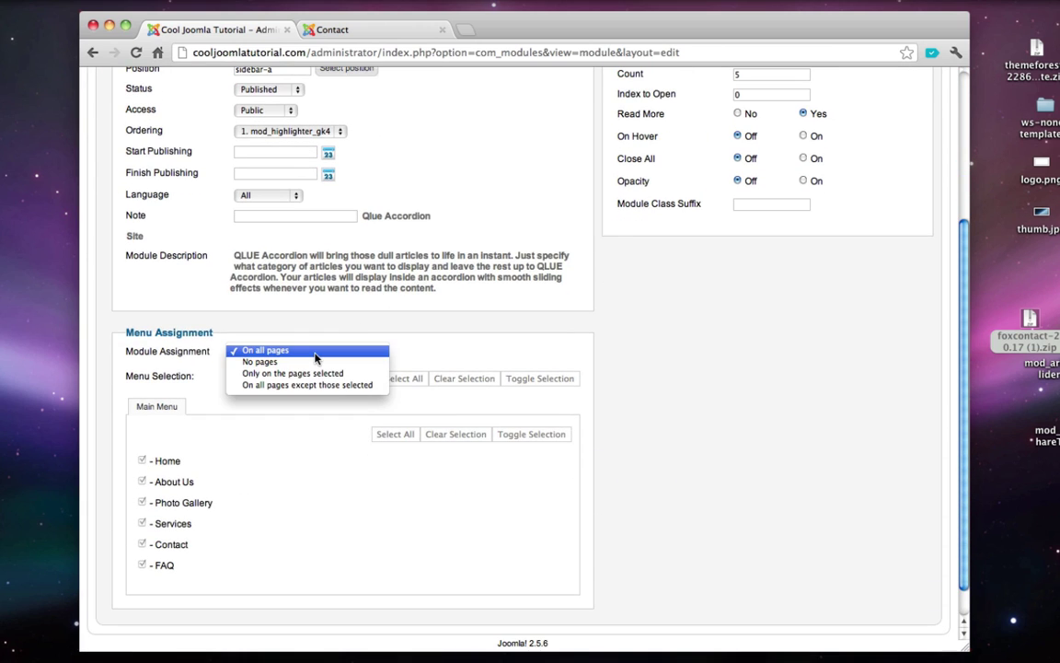
pyautogui.click(313, 373)
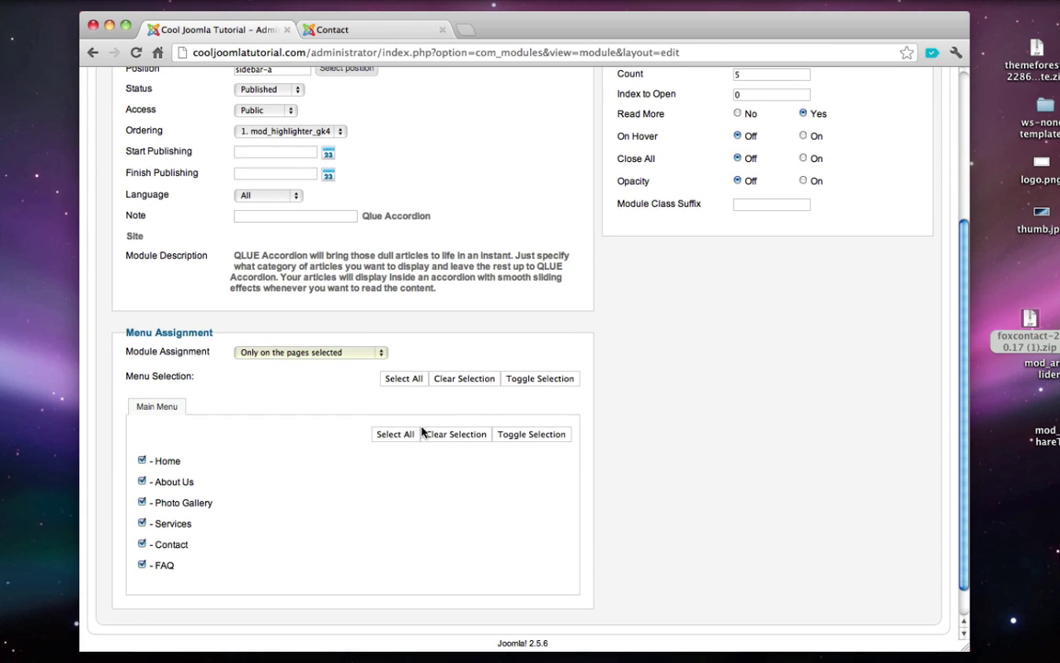
pyautogui.click(454, 434)
pyautogui.click(142, 544)
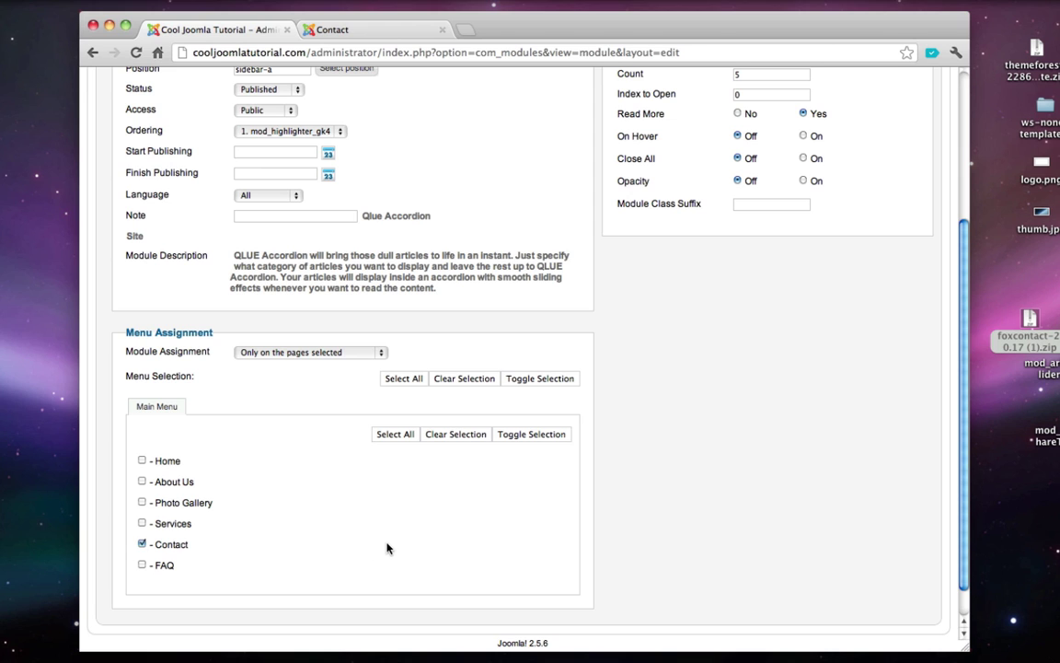
# - Set the article category to Contact Info, save the module, and view the live site
pyautogui.scroll(5, 387, 549)
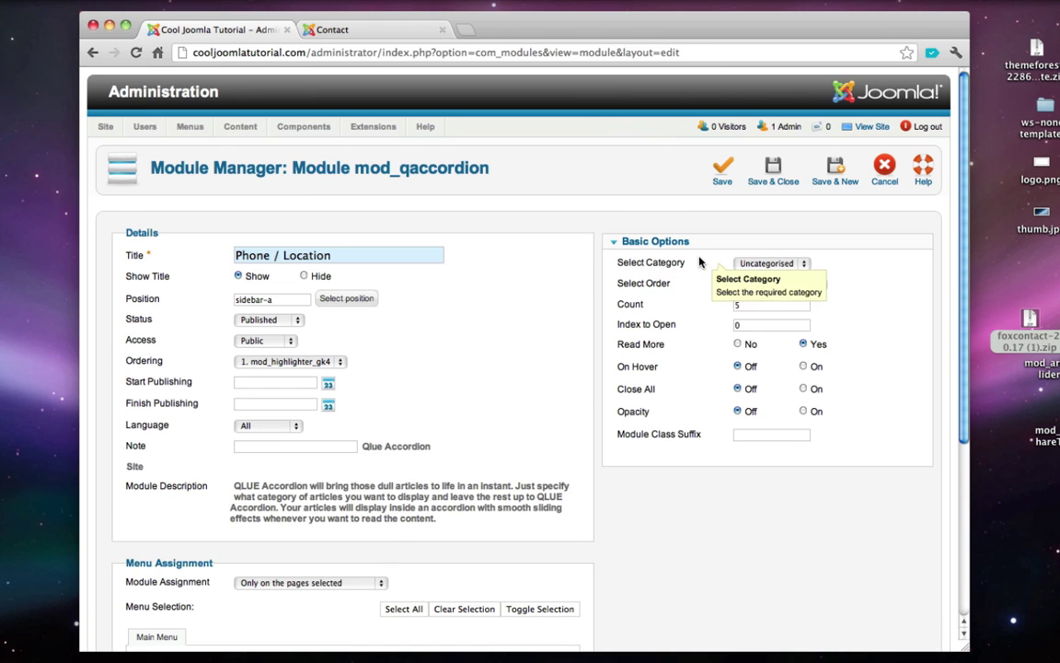
pyautogui.click(753, 264)
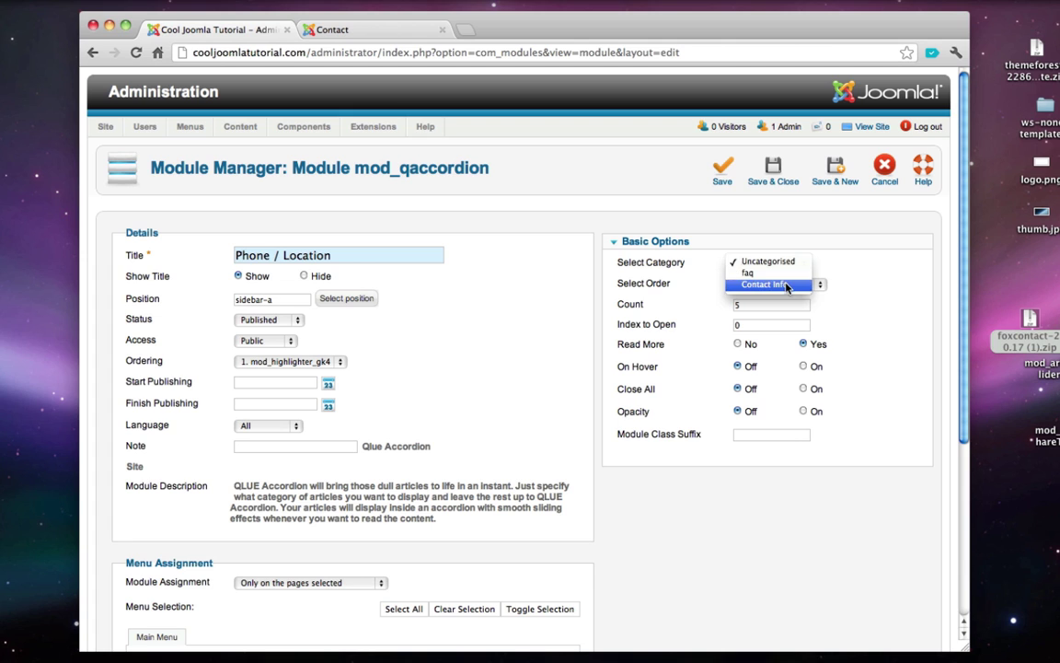
pyautogui.click(780, 284)
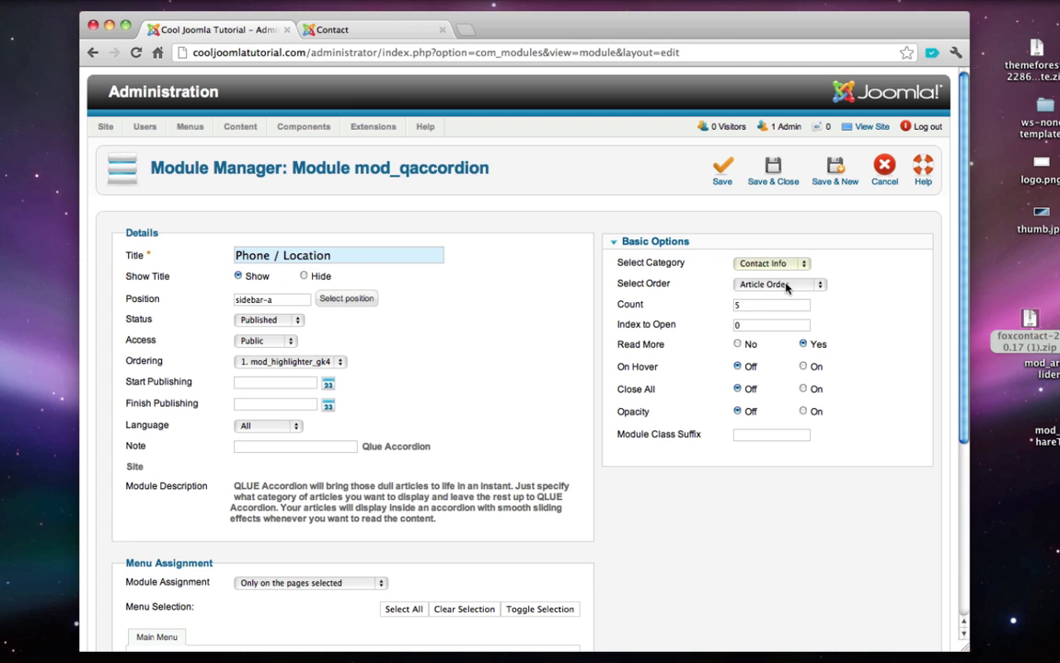
pyautogui.click(781, 177)
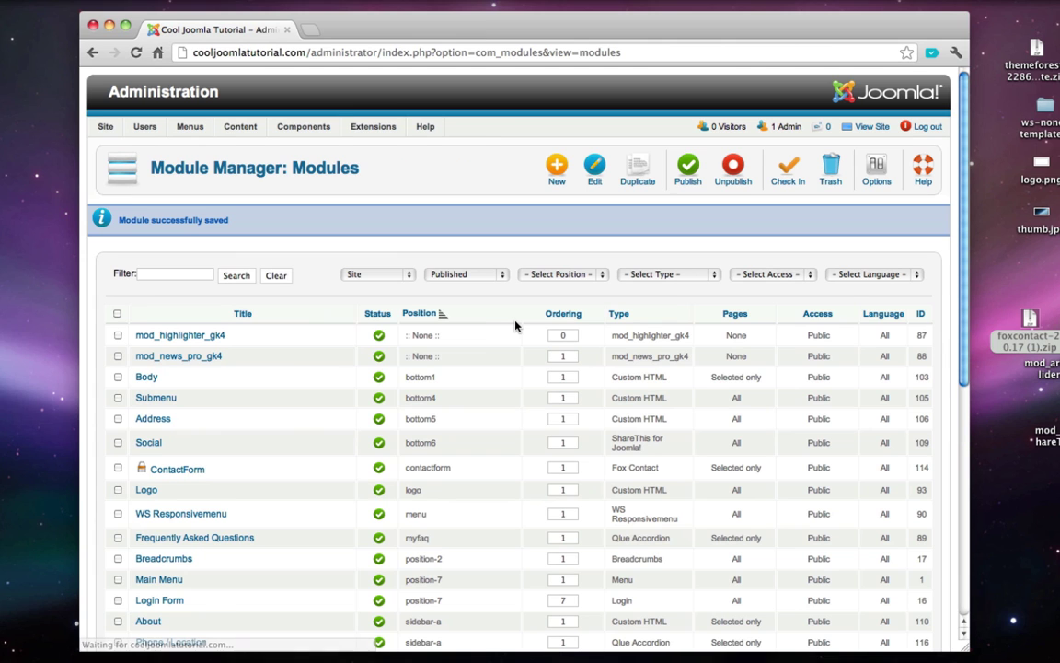
pyautogui.click(870, 127)
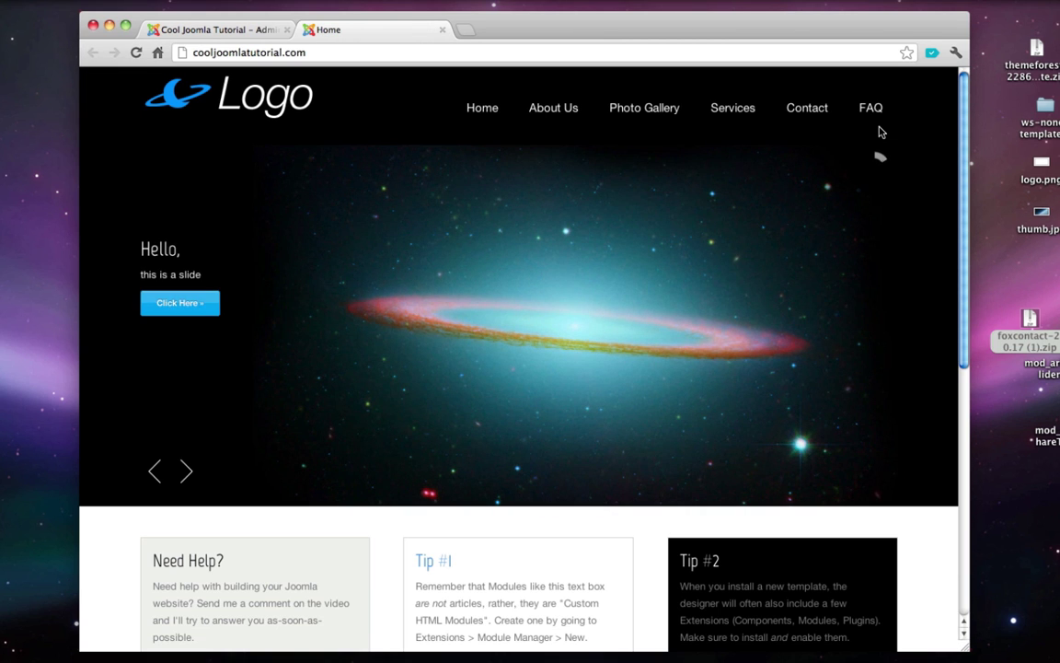
pyautogui.click(809, 109)
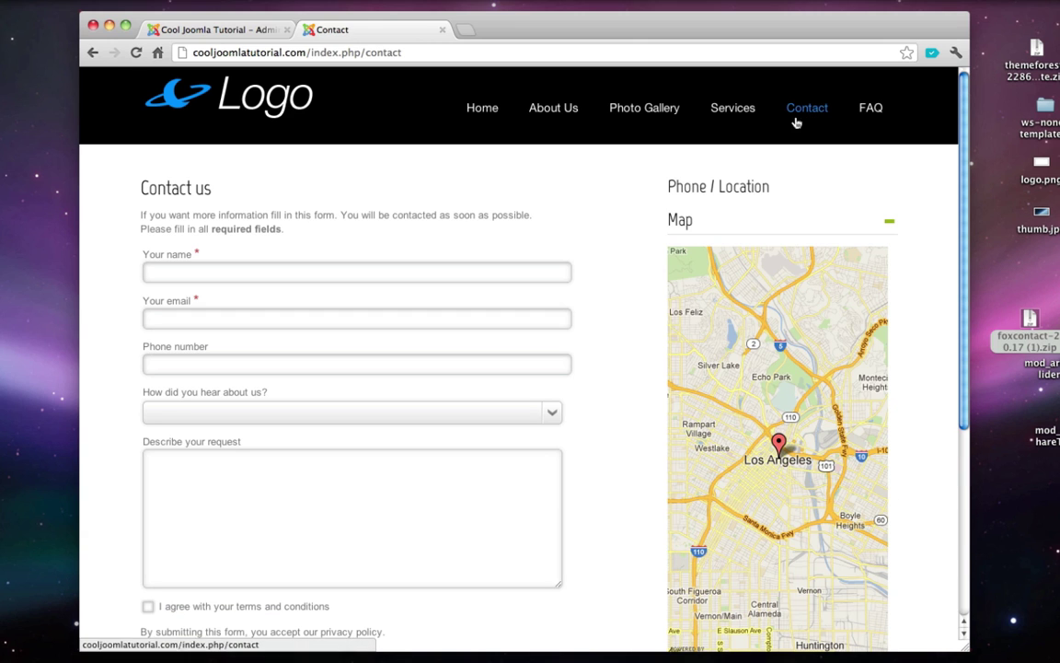
pyautogui.scroll(-5, 608, 198)
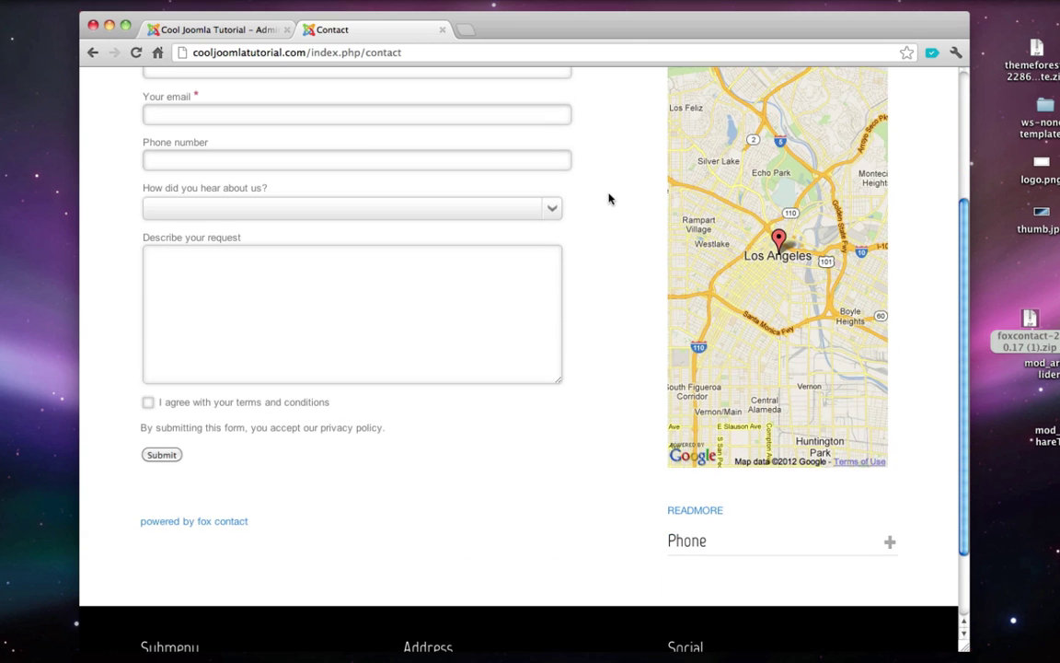
pyautogui.click(700, 547)
pyautogui.scroll(4, 701, 469)
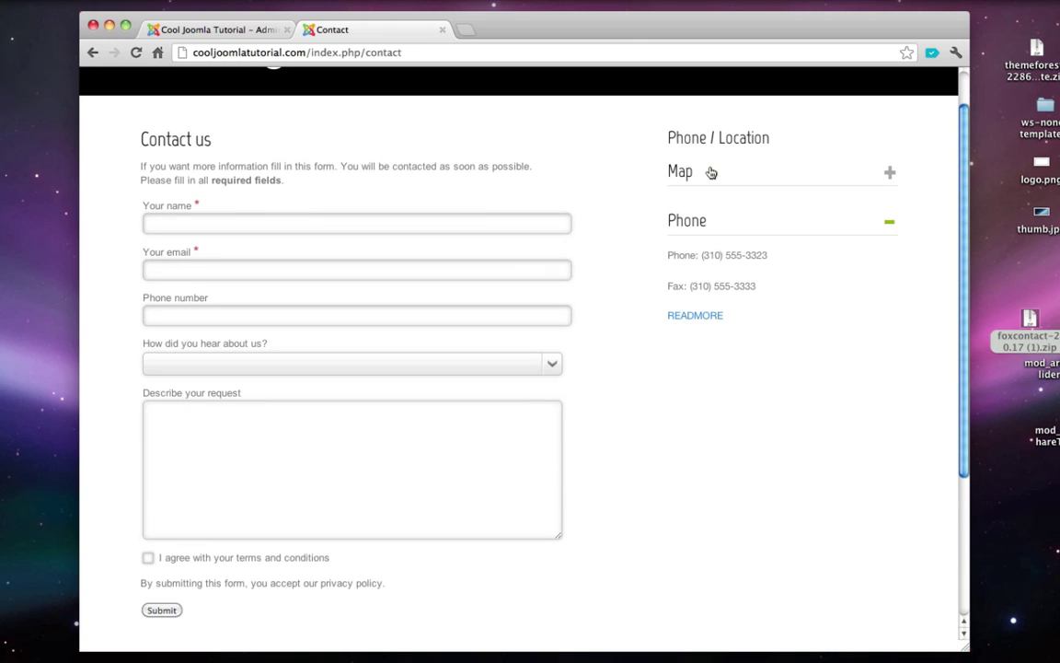
pyautogui.click(709, 172)
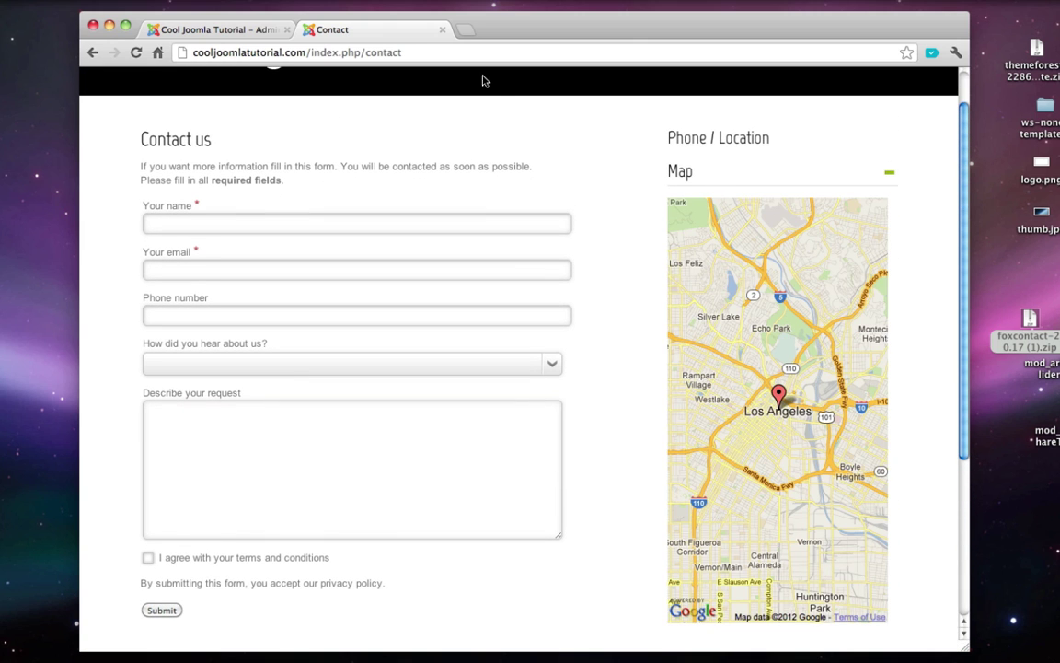
pyautogui.click(442, 31)
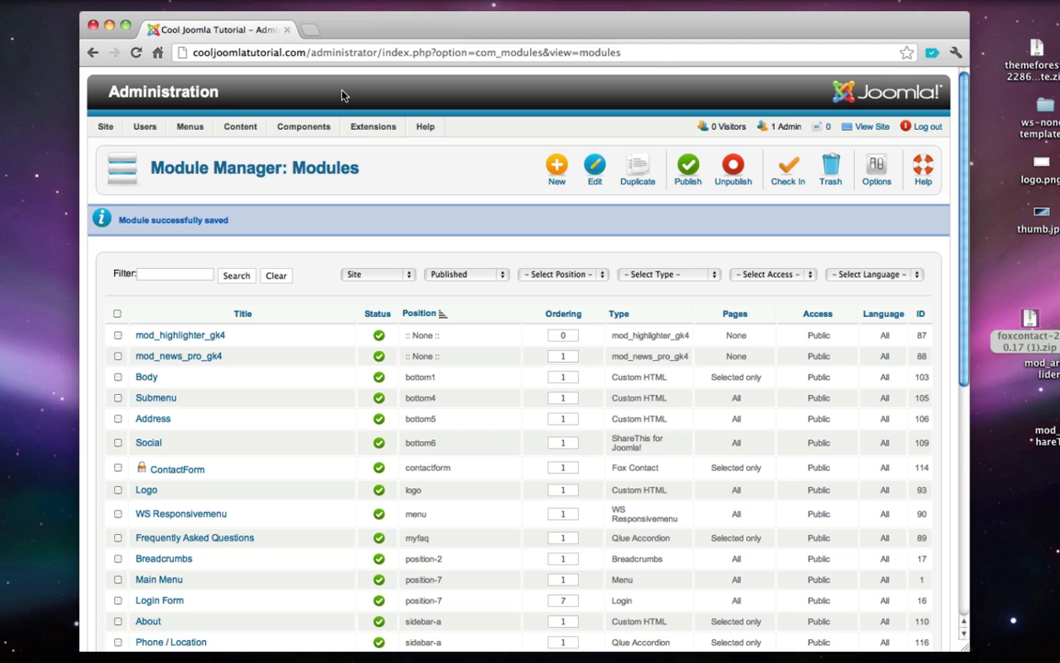
# - Open the public home page and scroll through its slideshow, tip boxes and footer
pyautogui.click(863, 128)
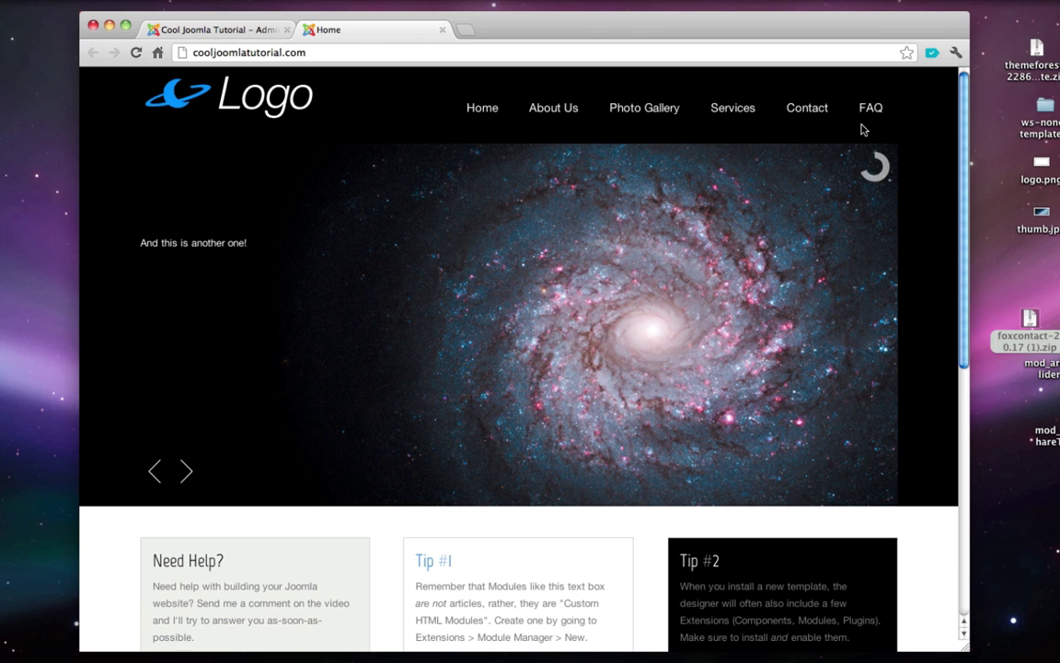
pyautogui.scroll(-5, 864, 130)
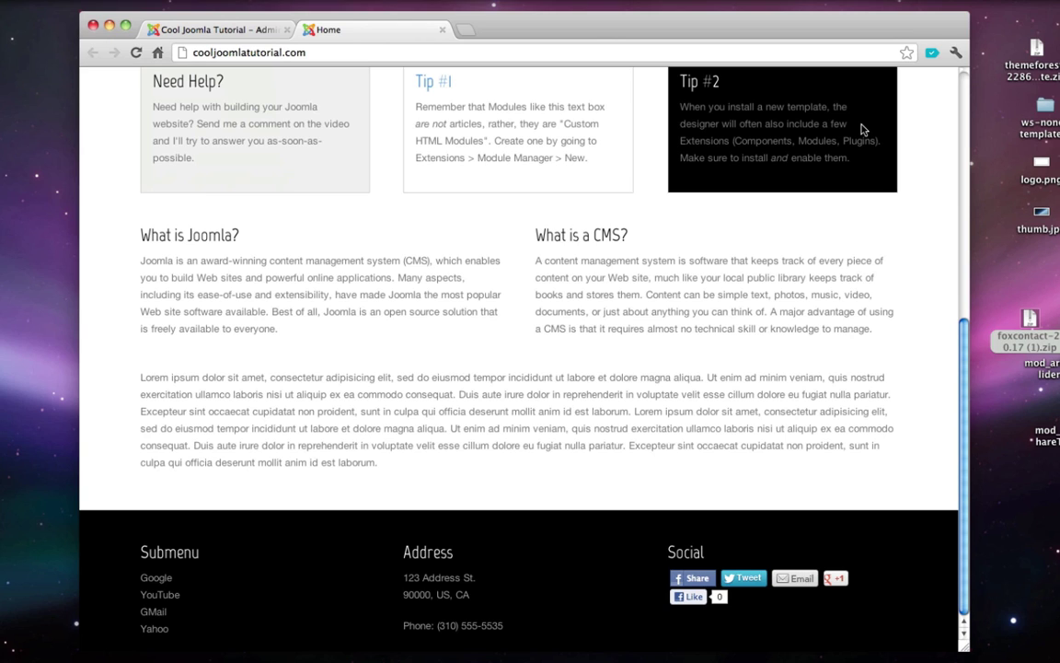
pyautogui.scroll(10, 862, 130)
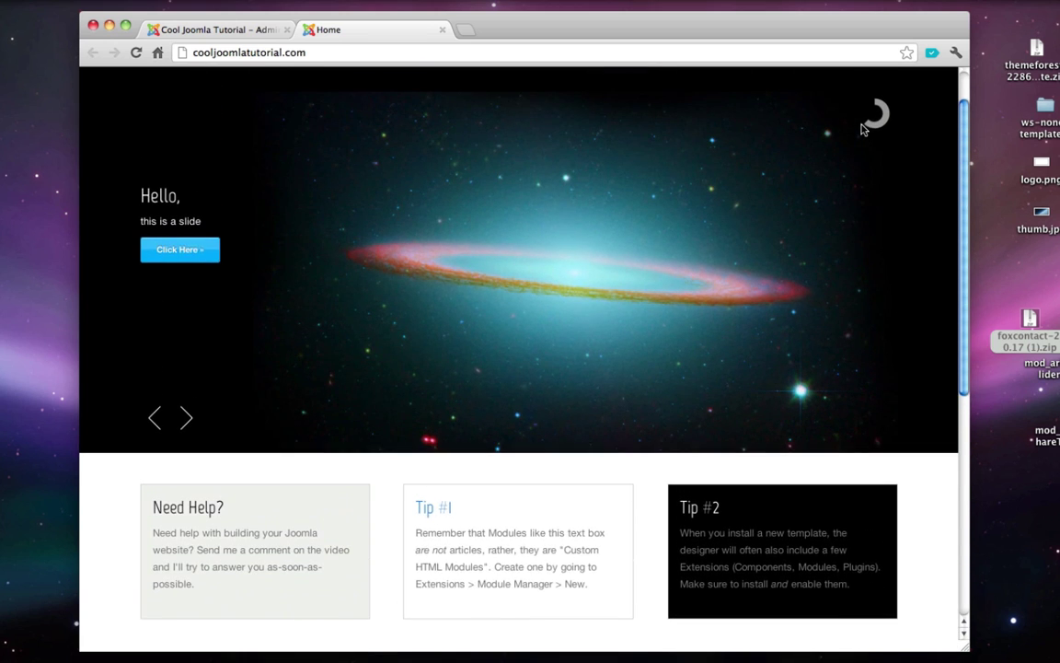